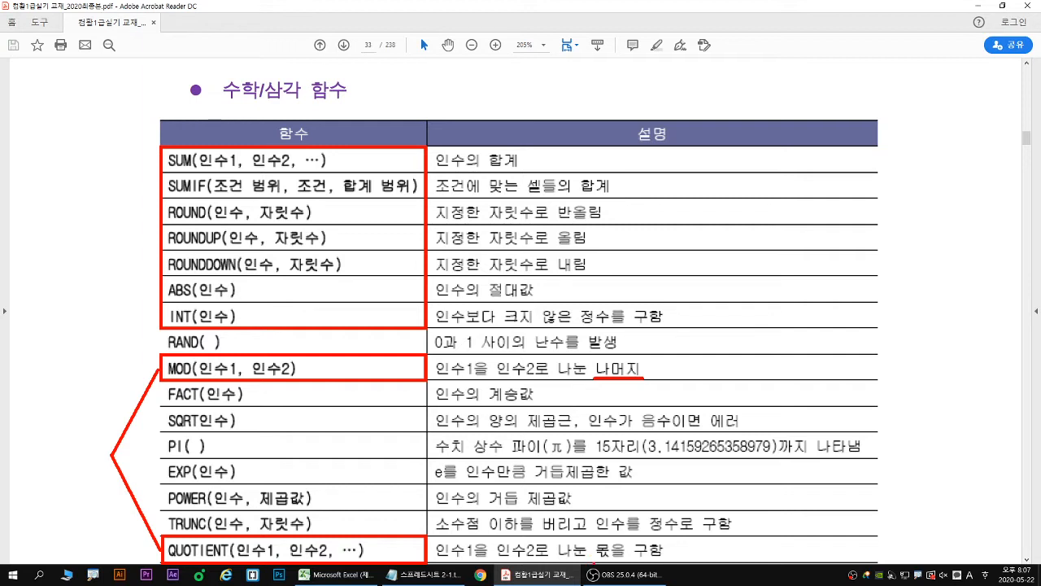
- Underline 몫 in red, and in blue the ROUND, ROUNDUP and ROUNDDOWN functions with their description words 반올림, 올림 and 내림
{"action": "mouse_move", "coordinate": [593, 560]}
{"action": "left_mouse_down"}
{"action": "mouse_move", "coordinate": [612, 560]}
{"action": "mouse_move", "coordinate": [598, 559]}
{"action": "left_mouse_up"}
{"action": "left_click_drag", "start_coordinate": [167, 222], "coordinate": [311, 221]}
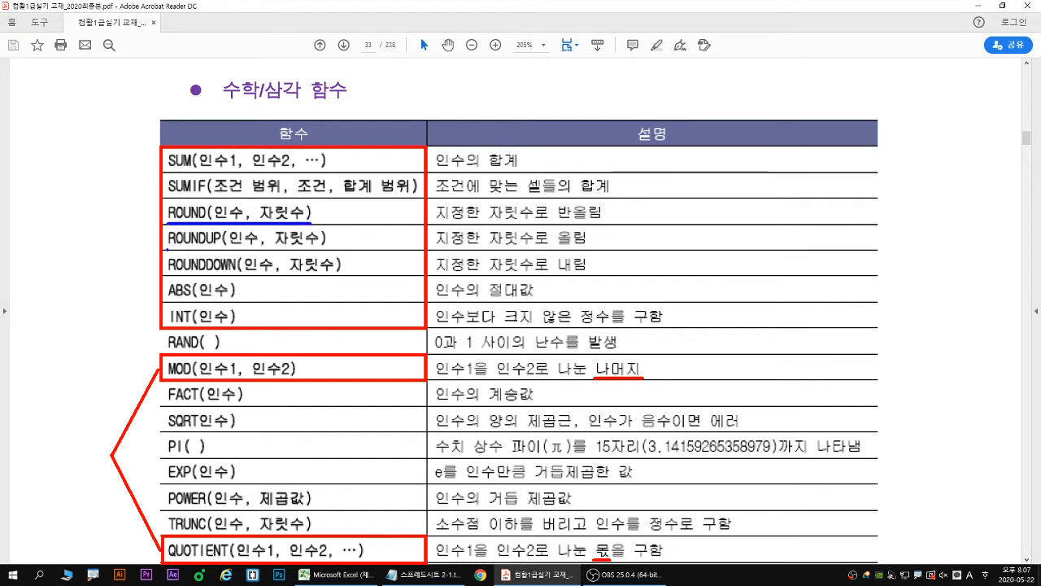
{"action": "left_click_drag", "start_coordinate": [166, 250], "coordinate": [331, 247]}
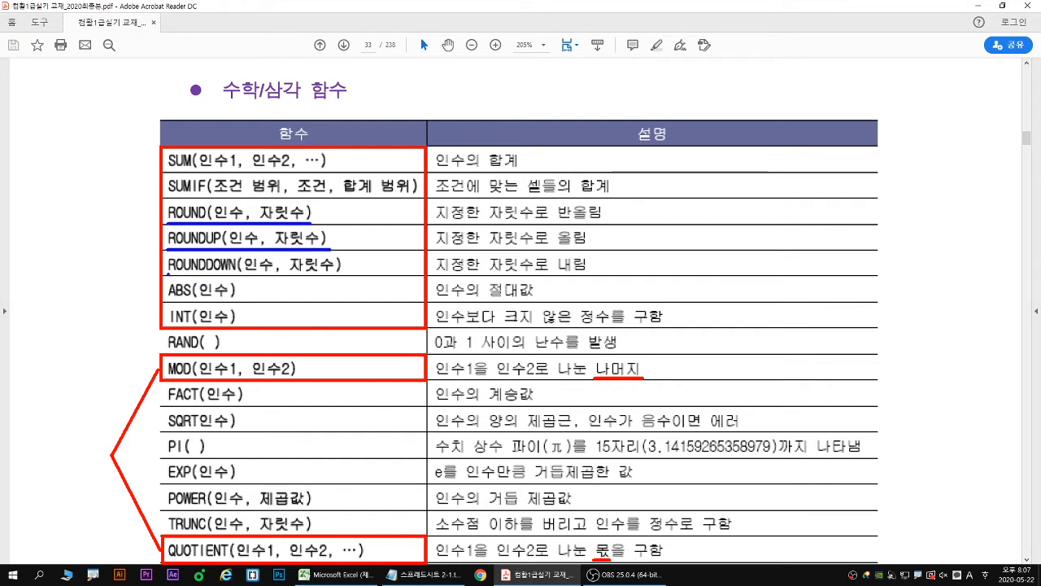
{"action": "left_click_drag", "start_coordinate": [168, 274], "coordinate": [342, 275]}
{"action": "left_click_drag", "start_coordinate": [558, 222], "coordinate": [604, 221]}
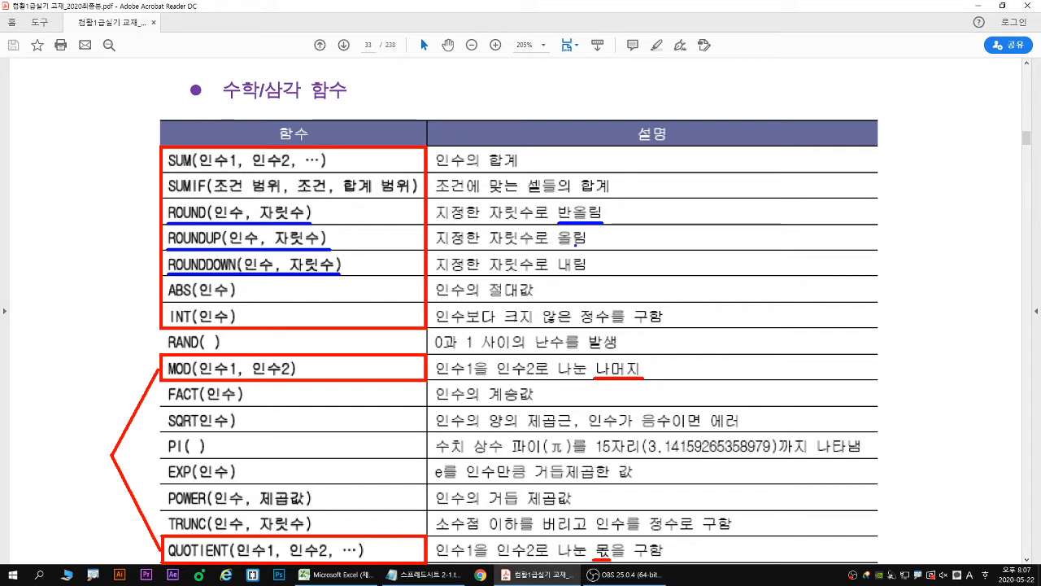
{"action": "mouse_move", "coordinate": [558, 248]}
{"action": "left_mouse_down"}
{"action": "mouse_move", "coordinate": [589, 249]}
{"action": "mouse_move", "coordinate": [568, 275]}
{"action": "mouse_move", "coordinate": [588, 274]}
{"action": "left_mouse_up"}
- Box TRUNC in blue, underline 버리고 in its description, and link it to ROUNDDOWN with a curve and an equals sign
{"action": "mouse_move", "coordinate": [163, 510]}
{"action": "left_mouse_down"}
{"action": "mouse_move", "coordinate": [320, 547]}
{"action": "mouse_move", "coordinate": [333, 535]}
{"action": "left_mouse_up"}
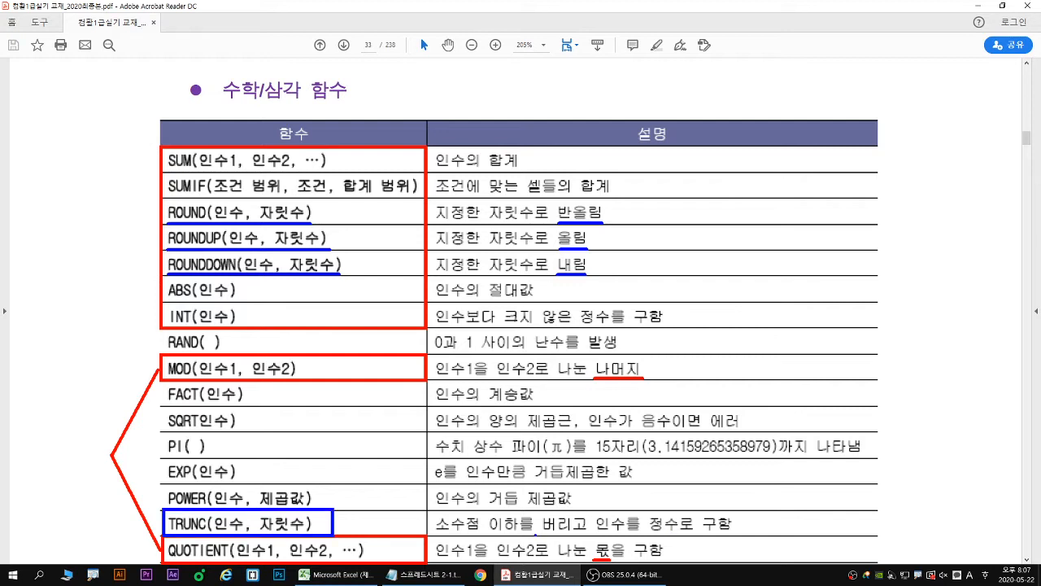
{"action": "left_click_drag", "start_coordinate": [540, 535], "coordinate": [588, 535]}
{"action": "mouse_move", "coordinate": [163, 266]}
{"action": "left_mouse_down"}
{"action": "mouse_move", "coordinate": [125, 366]}
{"action": "mouse_move", "coordinate": [134, 474]}
{"action": "mouse_move", "coordinate": [163, 524]}
{"action": "left_mouse_up"}
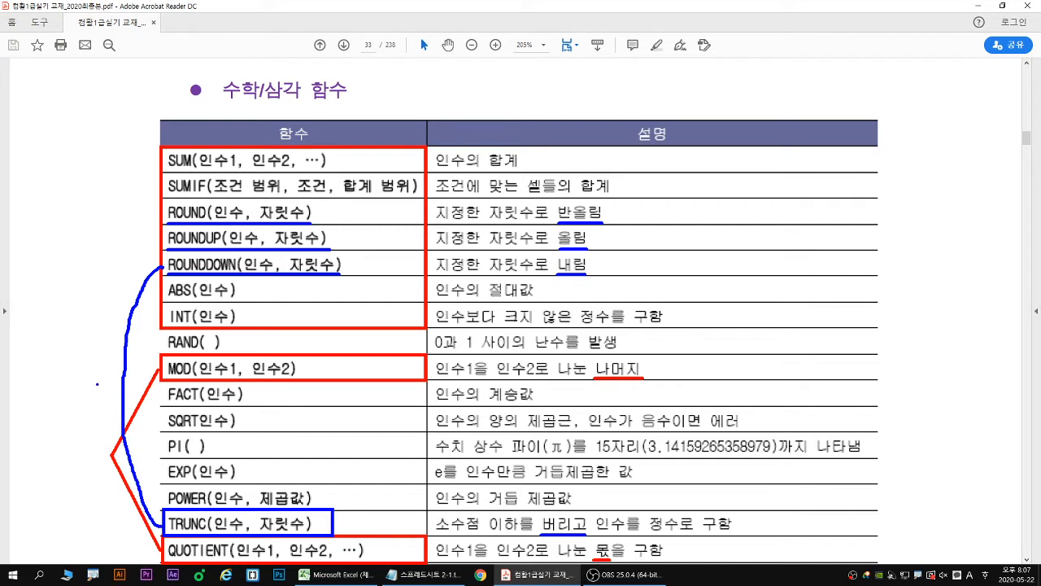
{"action": "left_click_drag", "start_coordinate": [104, 388], "coordinate": [113, 393]}
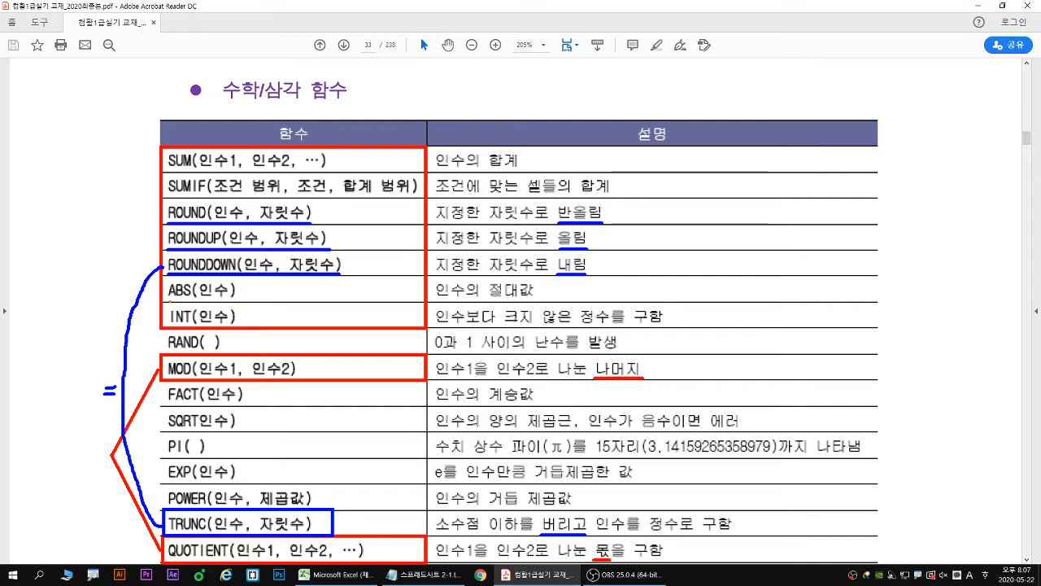
- Underline ABS and 절대값 in orange, and add the label "absolute" with the red example |-5| = 5 beside them
{"action": "left_click_drag", "start_coordinate": [170, 300], "coordinate": [231, 299]}
{"action": "left_click_drag", "start_coordinate": [490, 301], "coordinate": [538, 300]}
{"action": "type", "text": "tabs"}
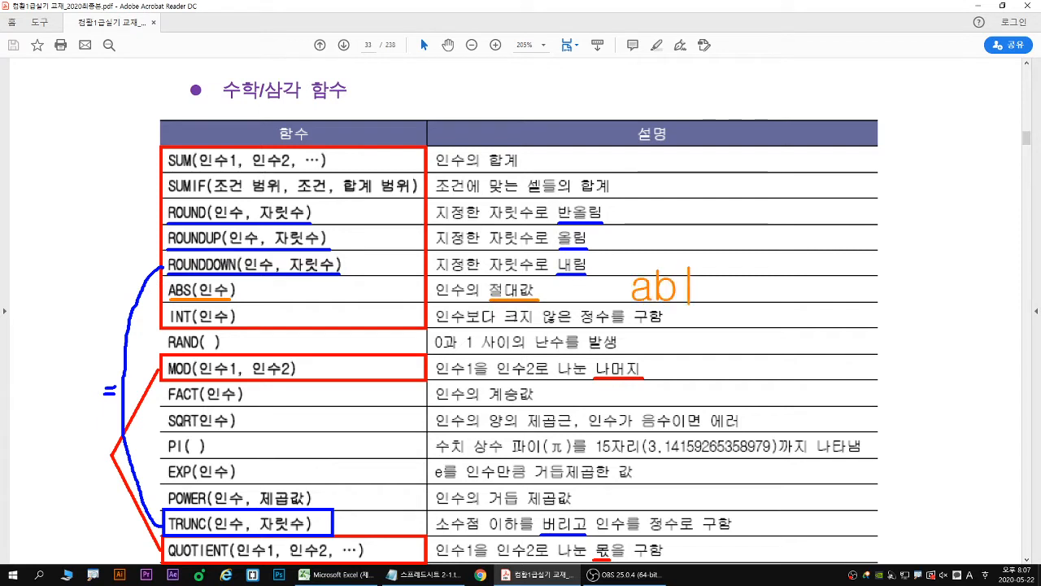
{"action": "type", "text": "olute"}
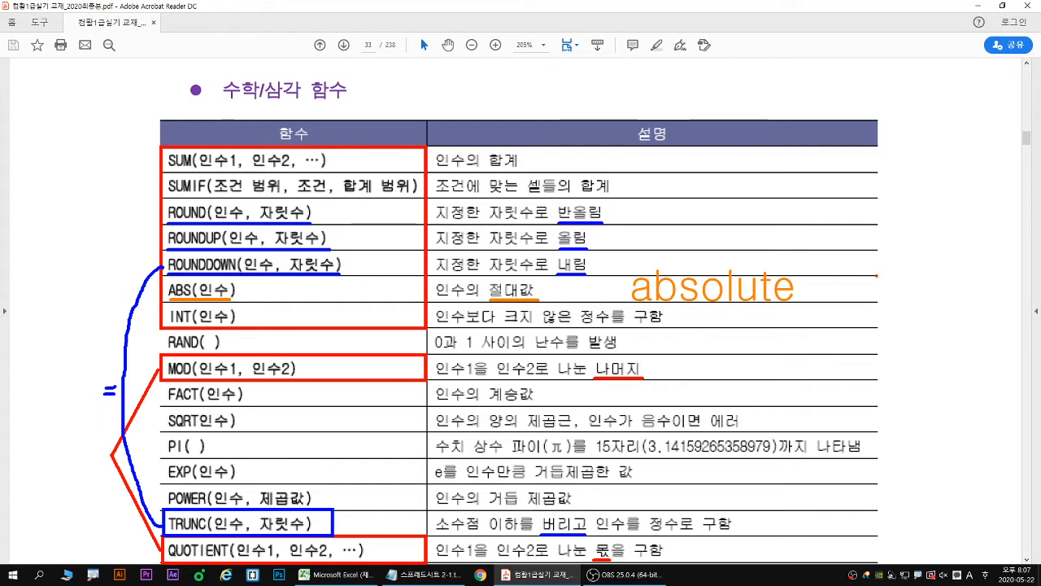
{"action": "mouse_move", "coordinate": [872, 276]}
{"action": "left_mouse_down"}
{"action": "mouse_move", "coordinate": [889, 277]}
{"action": "mouse_move", "coordinate": [893, 289]}
{"action": "mouse_move", "coordinate": [910, 271]}
{"action": "mouse_move", "coordinate": [861, 299]}
{"action": "left_mouse_up"}
{"action": "mouse_move", "coordinate": [919, 257]}
{"action": "left_mouse_down"}
{"action": "mouse_move", "coordinate": [920, 302]}
{"action": "mouse_move", "coordinate": [949, 277]}
{"action": "mouse_move", "coordinate": [962, 291]}
{"action": "left_mouse_up"}
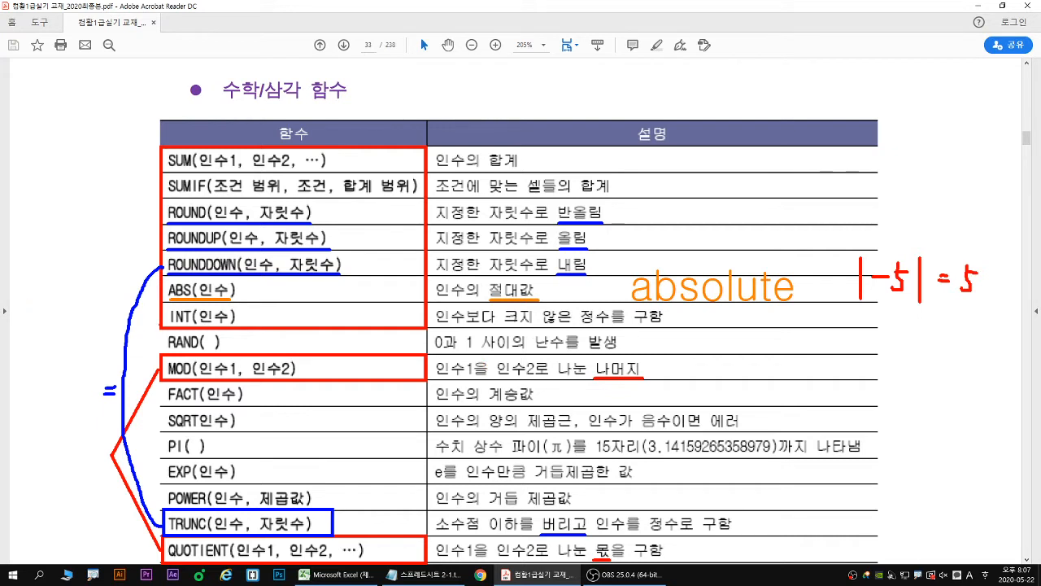
- Underline INT and its description in pink, and add the label "integer" with "int" underlined in red
{"action": "left_click_drag", "start_coordinate": [169, 326], "coordinate": [238, 327]}
{"action": "left_click_drag", "start_coordinate": [437, 324], "coordinate": [607, 325]}
{"action": "left_click_drag", "start_coordinate": [701, 306], "coordinate": [701, 342]}
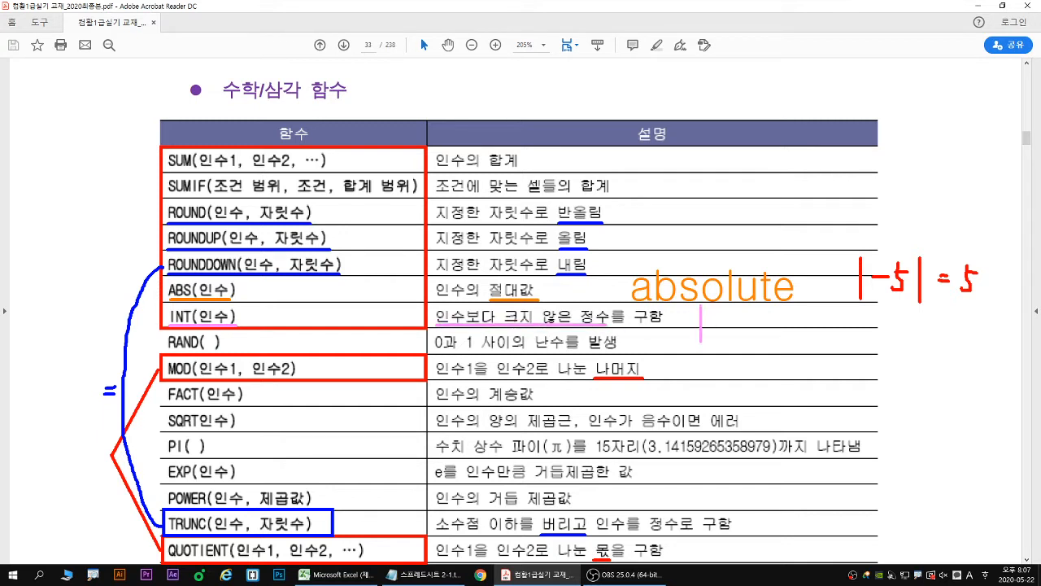
{"action": "type", "text": "int"}
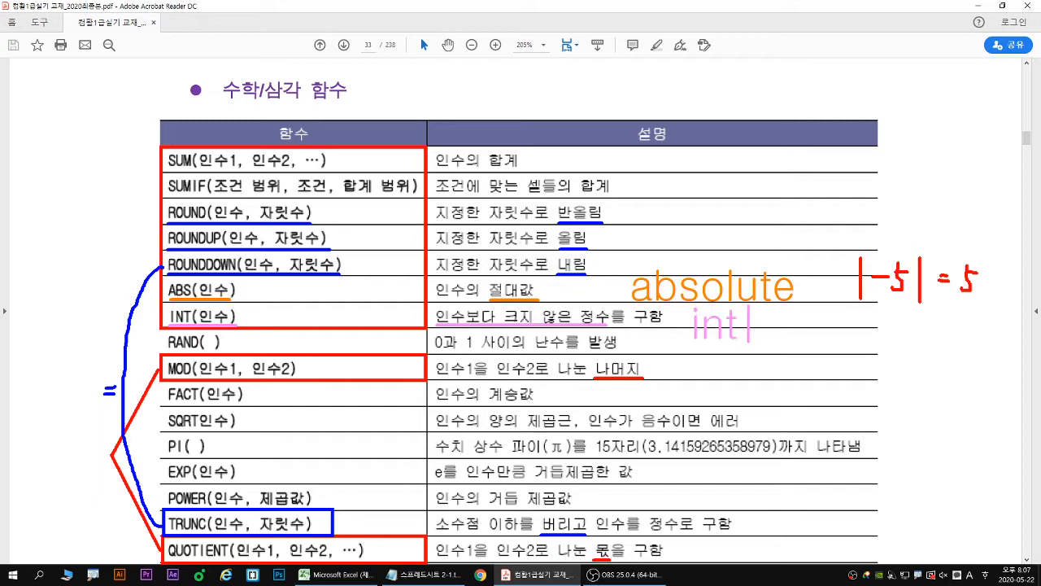
{"action": "type", "text": "eger"}
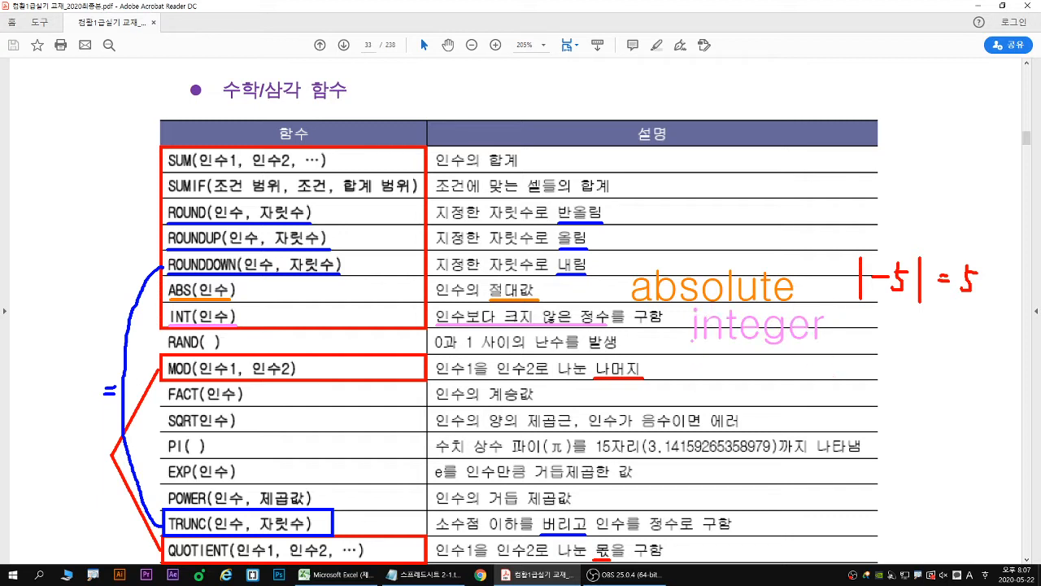
{"action": "left_click_drag", "start_coordinate": [689, 344], "coordinate": [747, 343]}
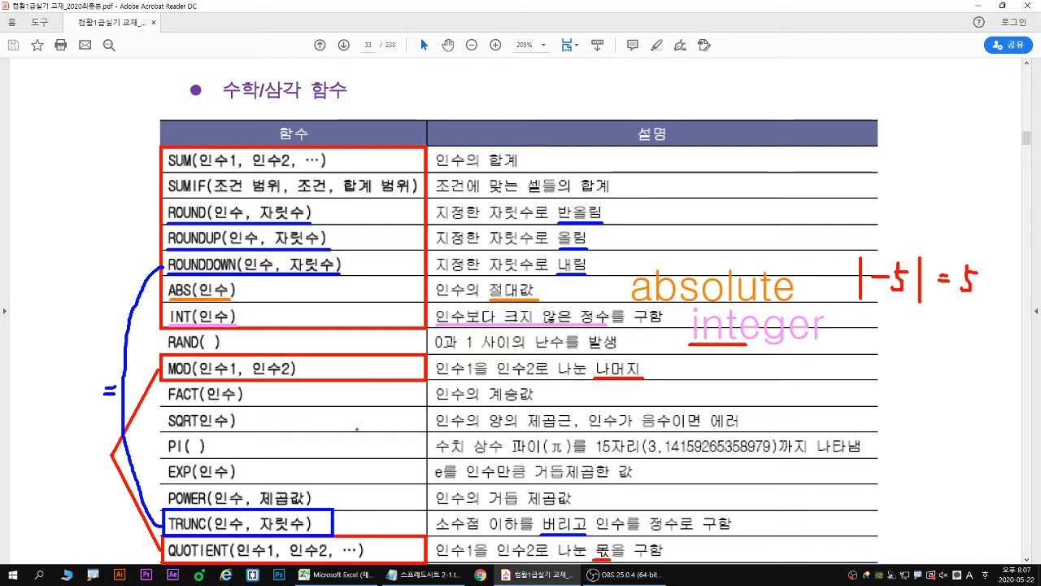
{"action": "key", "text": "Escape"}
- Box PRODUCT and underline its description in red, and handwrite the blue example arguments 2, 3 with result 6
{"action": "scroll", "coordinate": [102, 329], "scroll_direction": "down", "scroll_amount": 2}
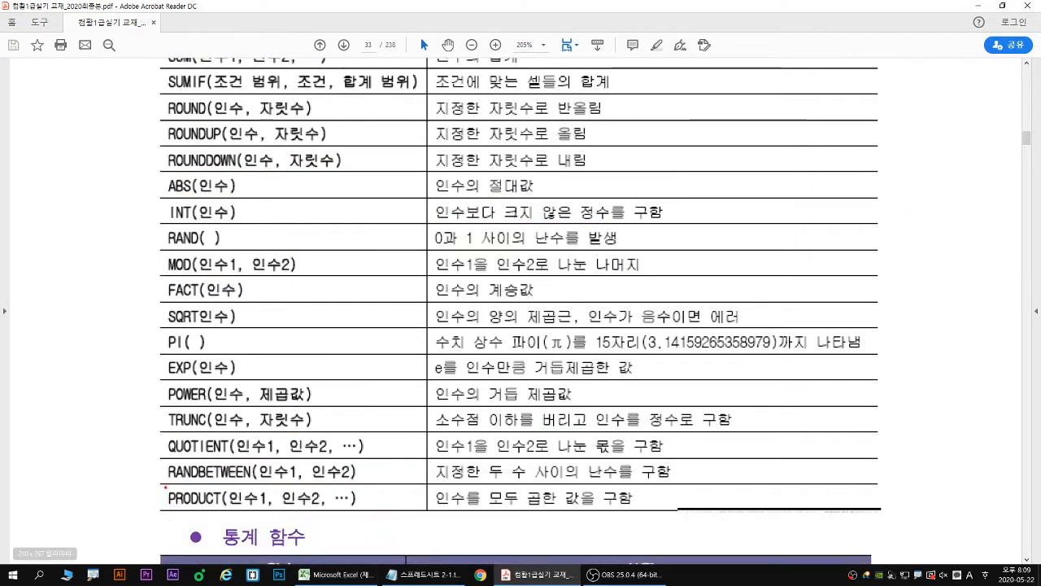
{"action": "mouse_move", "coordinate": [165, 485]}
{"action": "left_mouse_down"}
{"action": "mouse_move", "coordinate": [393, 521]}
{"action": "mouse_move", "coordinate": [378, 514]}
{"action": "mouse_move", "coordinate": [579, 506]}
{"action": "left_mouse_up"}
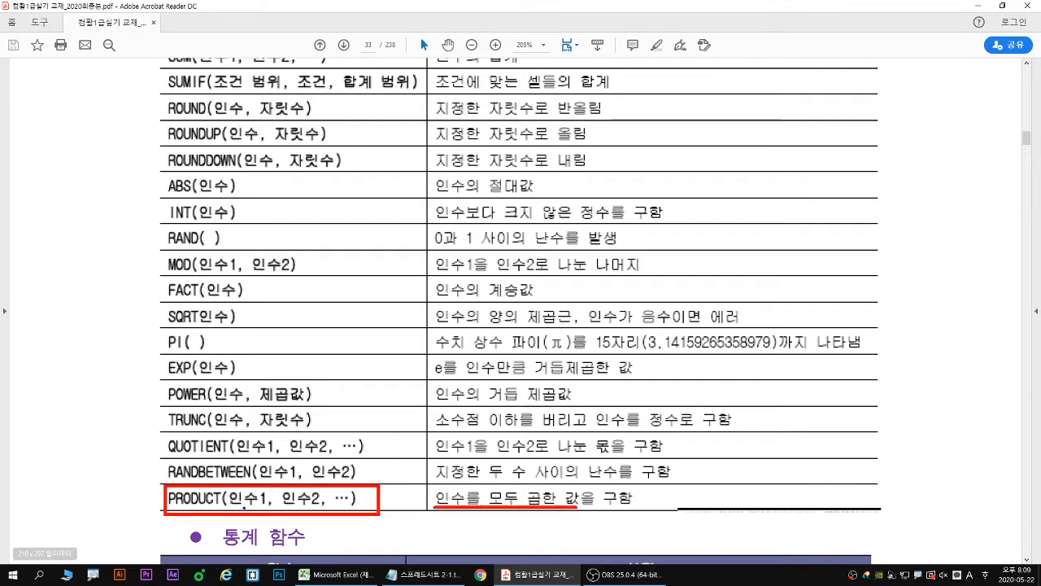
{"action": "mouse_move", "coordinate": [244, 503]}
{"action": "left_mouse_down"}
{"action": "mouse_move", "coordinate": [241, 519]}
{"action": "mouse_move", "coordinate": [303, 514]}
{"action": "mouse_move", "coordinate": [271, 525]}
{"action": "left_mouse_up"}
{"action": "left_click_drag", "start_coordinate": [420, 496], "coordinate": [407, 518]}
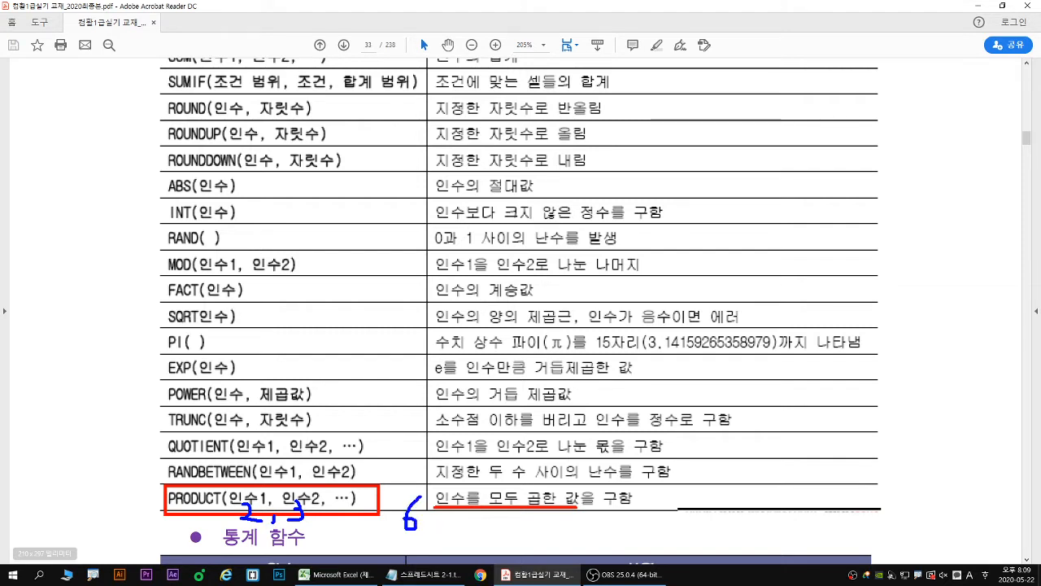
{"action": "key", "text": "Escape"}
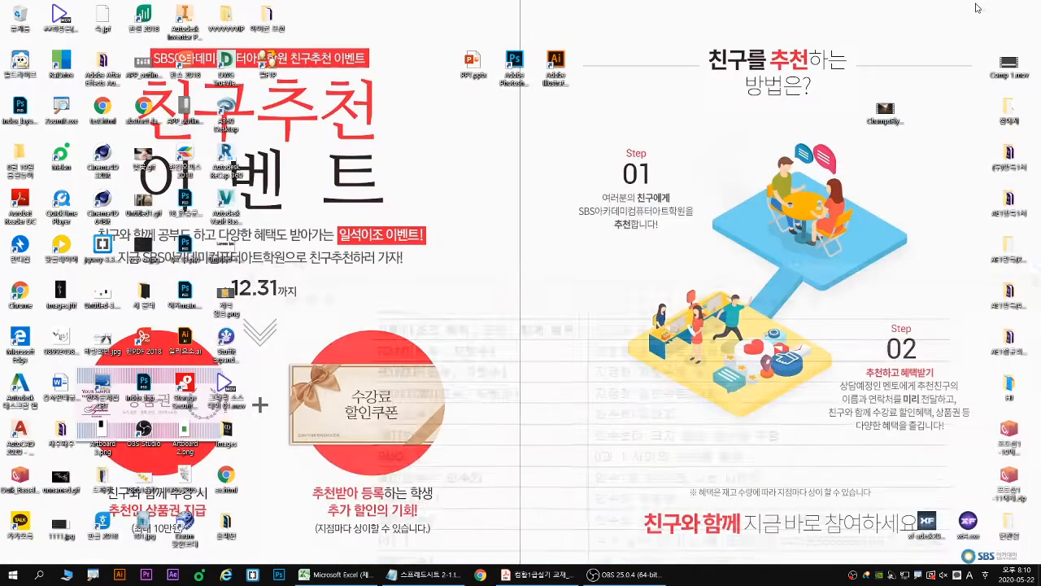
- Minimize the PDF reader and bring up the blank Excel workbook together with the 스프레드시트 2-1.txt notes in Notepad
{"action": "left_click", "coordinate": [962, 7]}
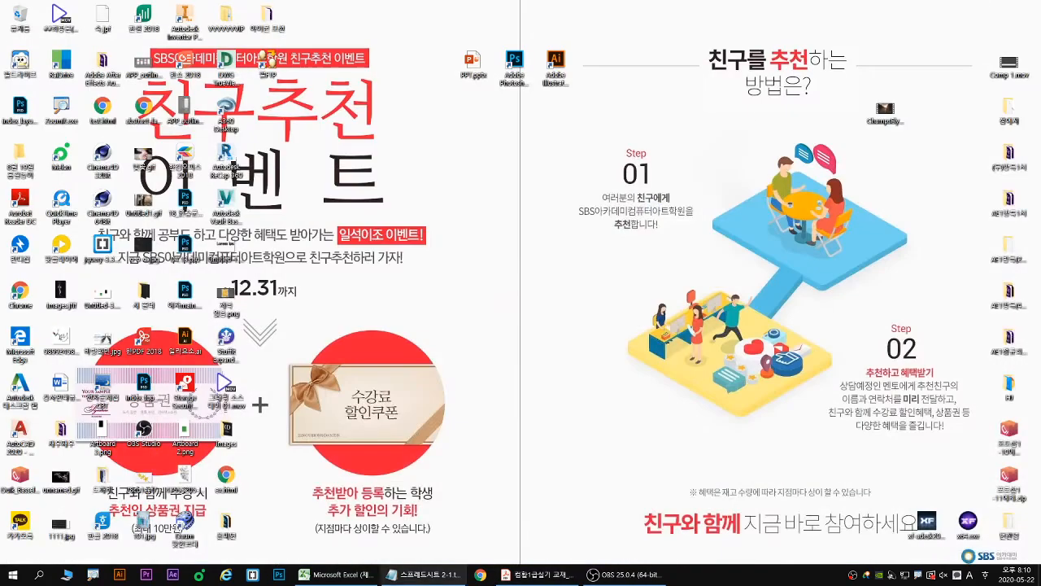
{"action": "left_click", "coordinate": [334, 574]}
{"action": "left_click", "coordinate": [434, 576]}
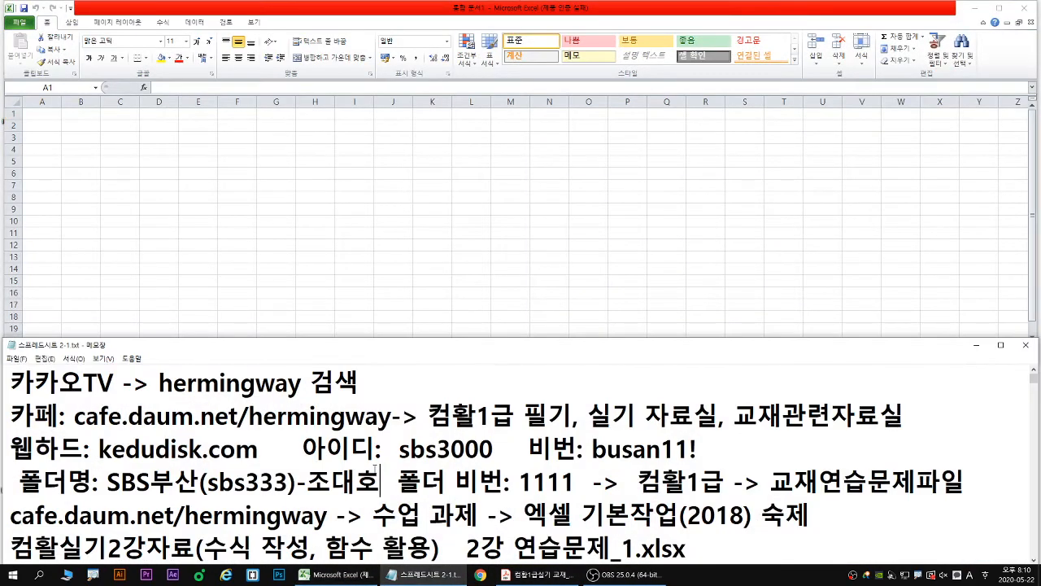
- Read the notes down to the cell reference types and underline the practice file name 2강 연습문제_1.xlsx in blue
{"action": "scroll", "coordinate": [384, 491], "scroll_direction": "down", "scroll_amount": 1}
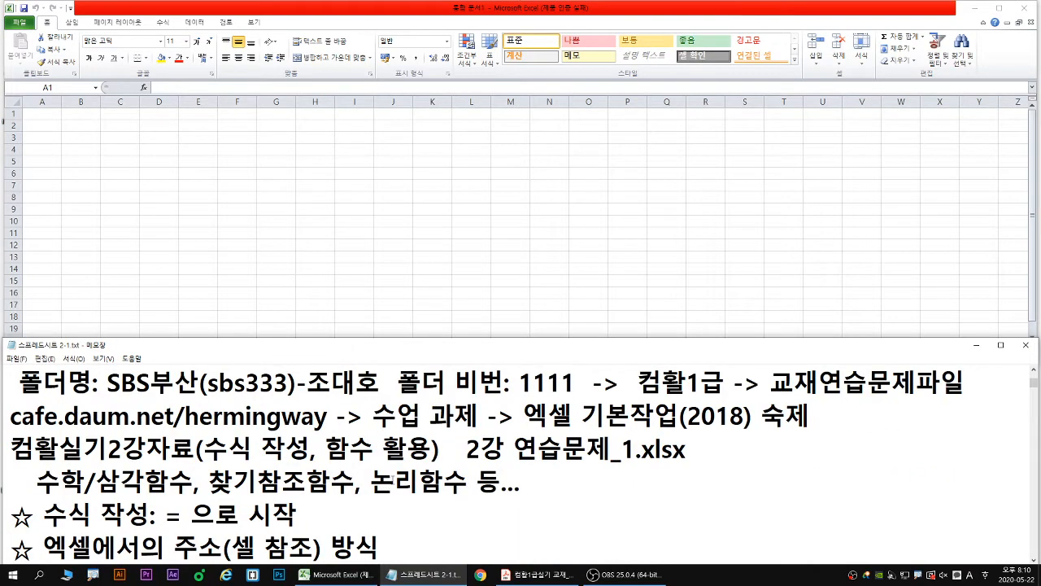
{"action": "left_click", "coordinate": [393, 480]}
{"action": "key", "text": "Down"}
{"action": "key", "text": "Down"}
{"action": "key", "text": "Down"}
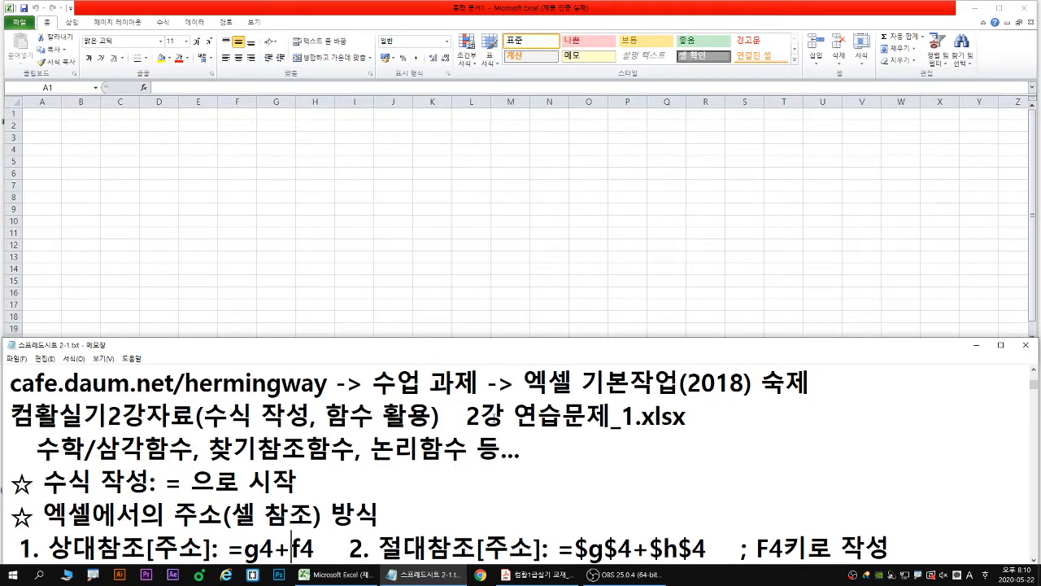
{"action": "key", "text": "Down"}
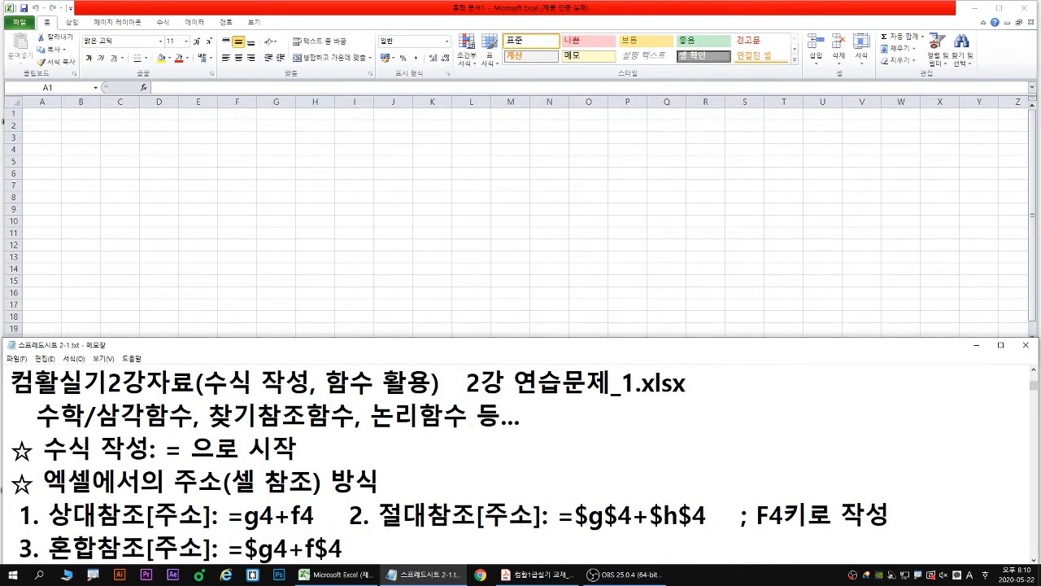
{"action": "left_click_drag", "start_coordinate": [468, 396], "coordinate": [690, 398]}
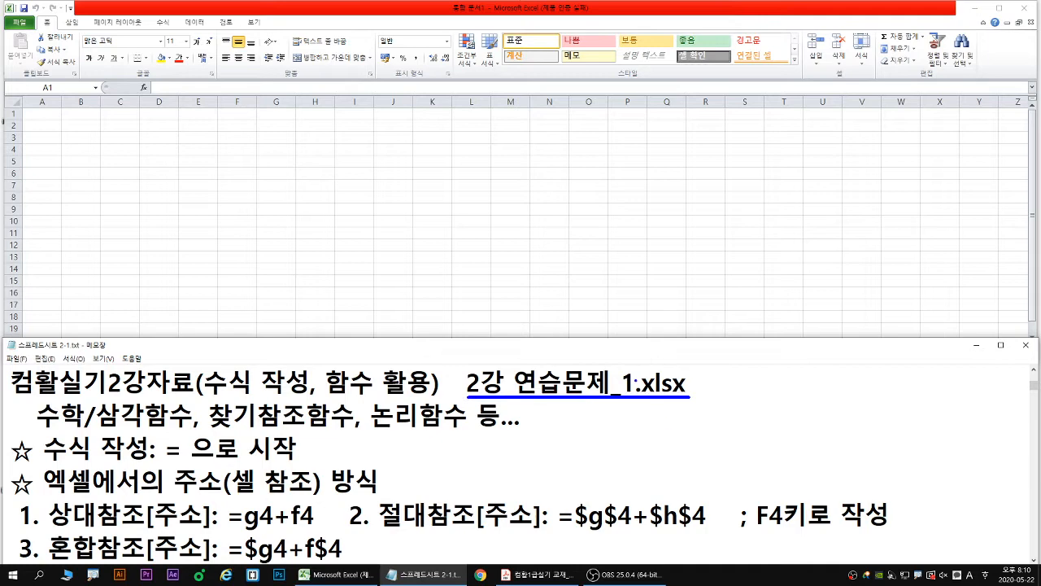
{"action": "key", "text": "Escape"}
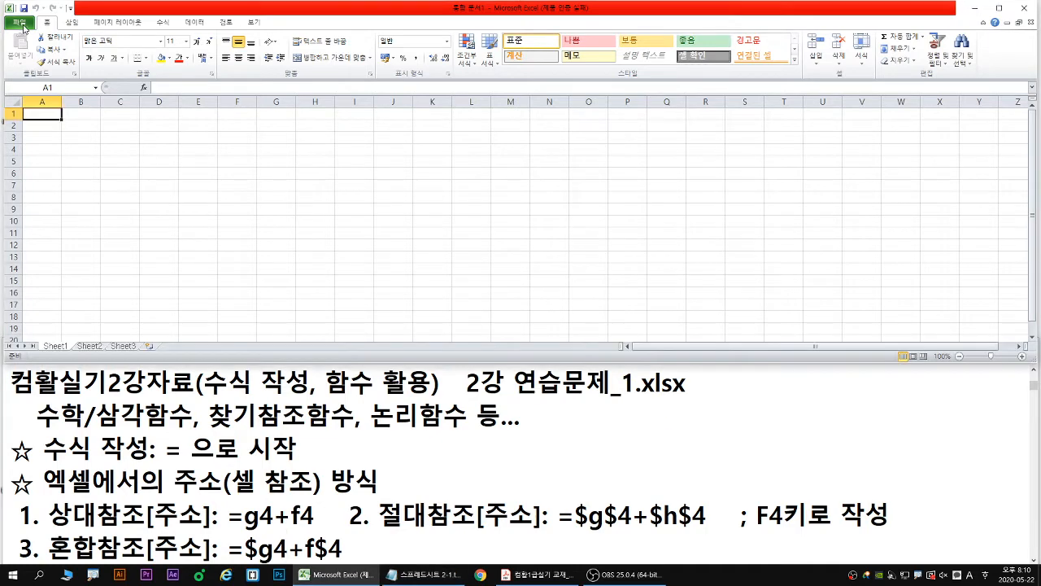
- Switch to Excel and open 2강 연습문제_1.xlsx from 문서 > 컴활1급 > 교재연습문제파일(2020) > 엑셀 > 연습 > 컴활실기2강자료
{"action": "left_click", "coordinate": [19, 22]}
{"action": "left_click", "coordinate": [37, 71]}
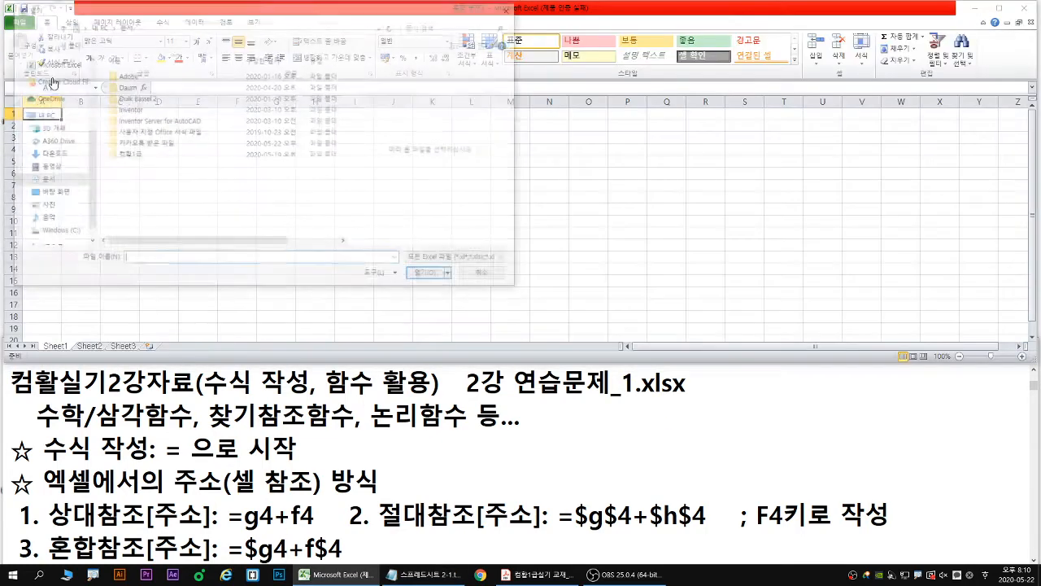
{"action": "double_click", "coordinate": [120, 154]}
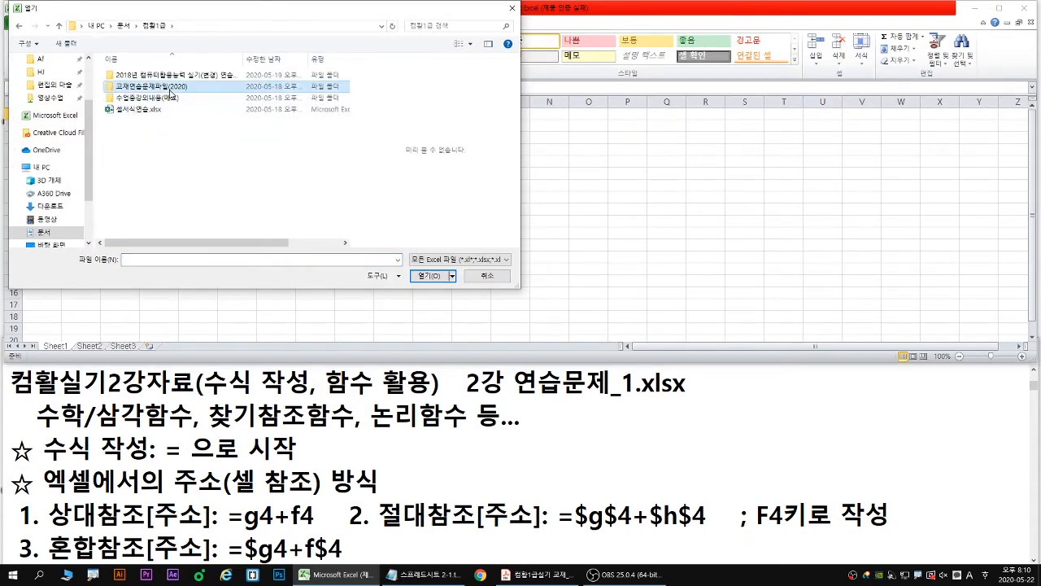
{"action": "double_click", "coordinate": [126, 97]}
{"action": "double_click", "coordinate": [126, 98]}
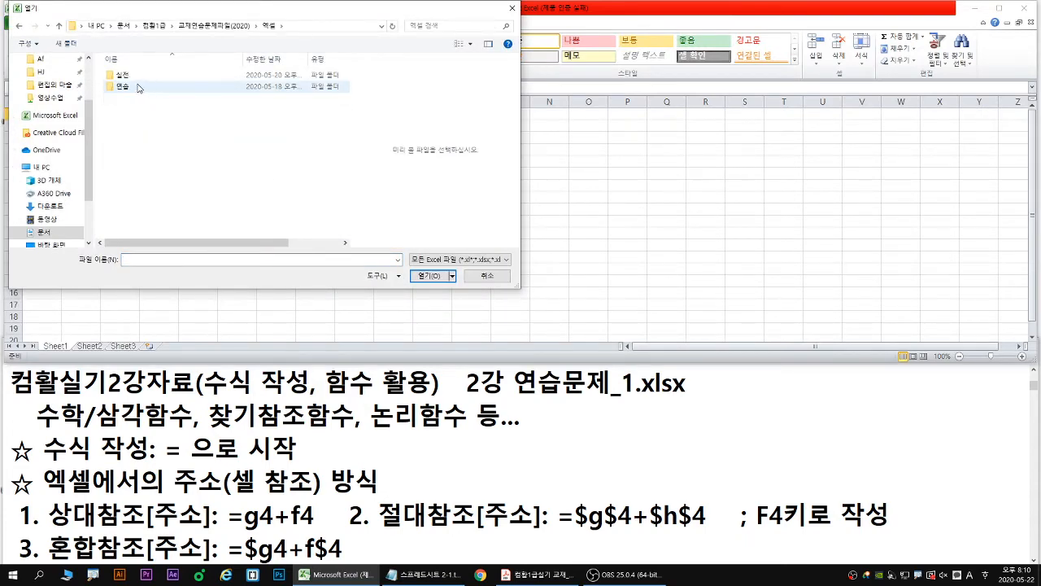
{"action": "double_click", "coordinate": [130, 87]}
{"action": "double_click", "coordinate": [143, 87]}
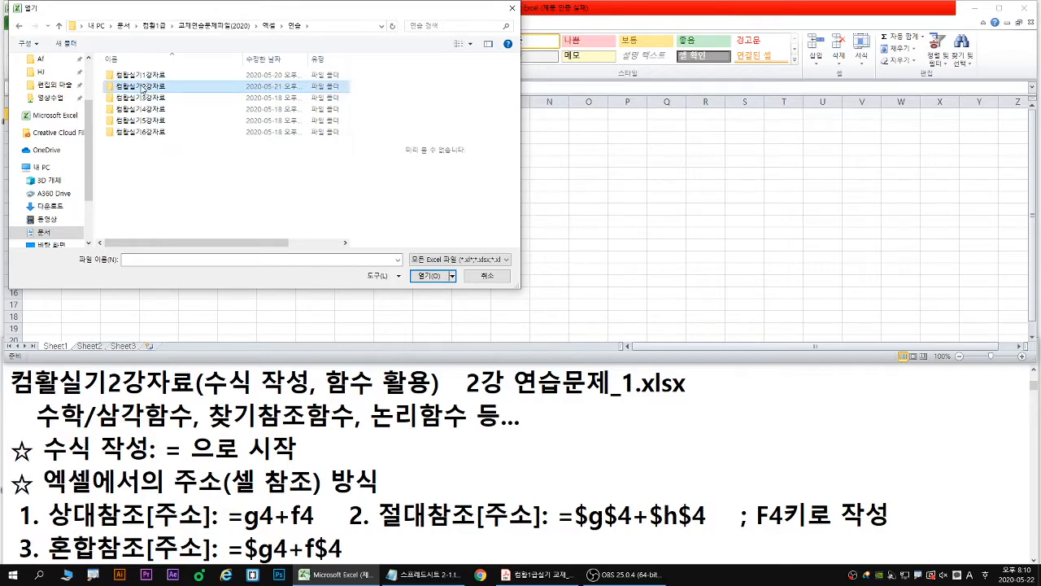
{"action": "left_click", "coordinate": [163, 76]}
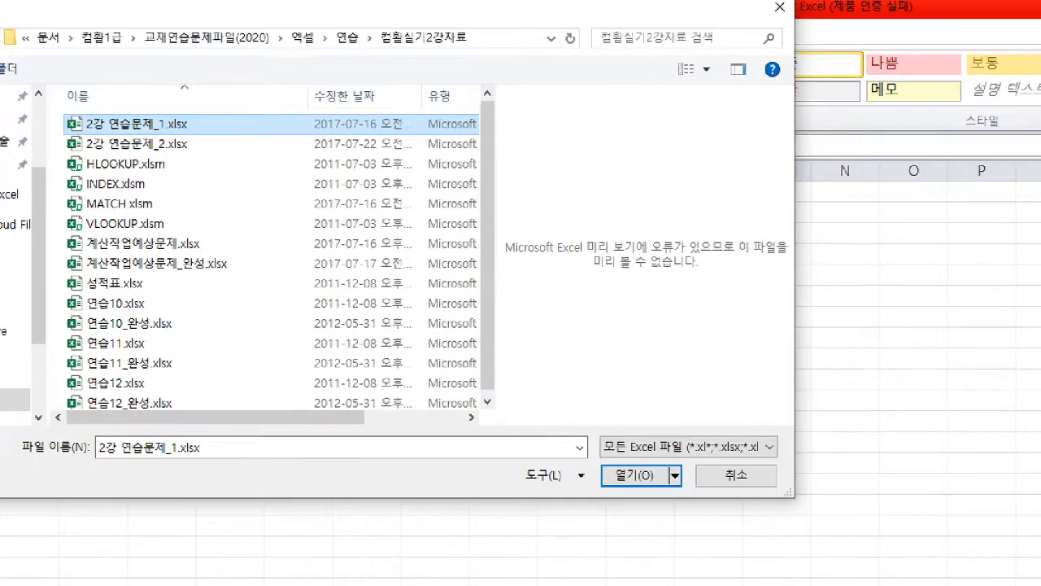
{"action": "left_click_drag", "start_coordinate": [61, 111], "coordinate": [196, 141]}
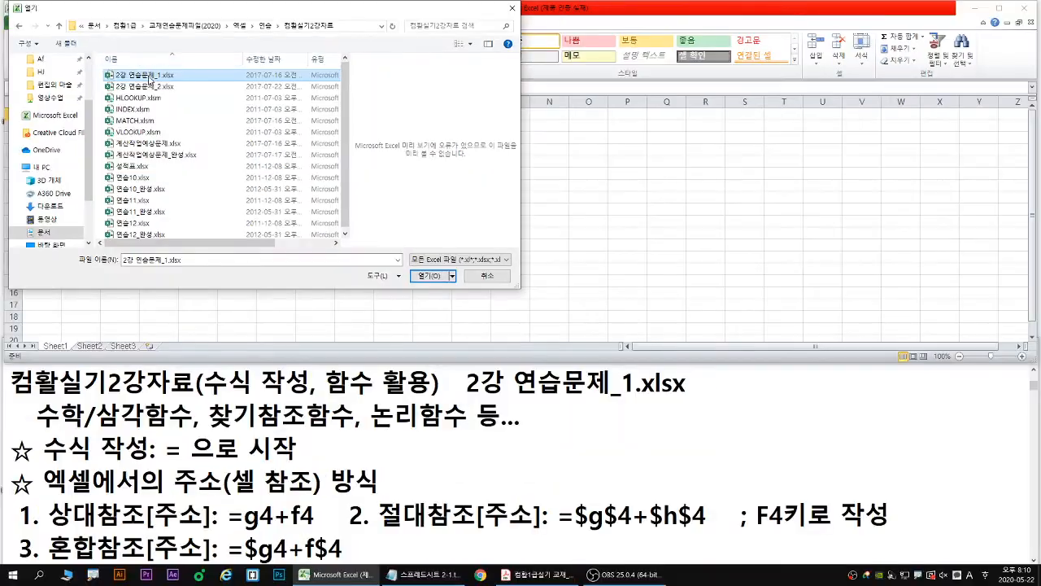
{"action": "double_click", "coordinate": [148, 127]}
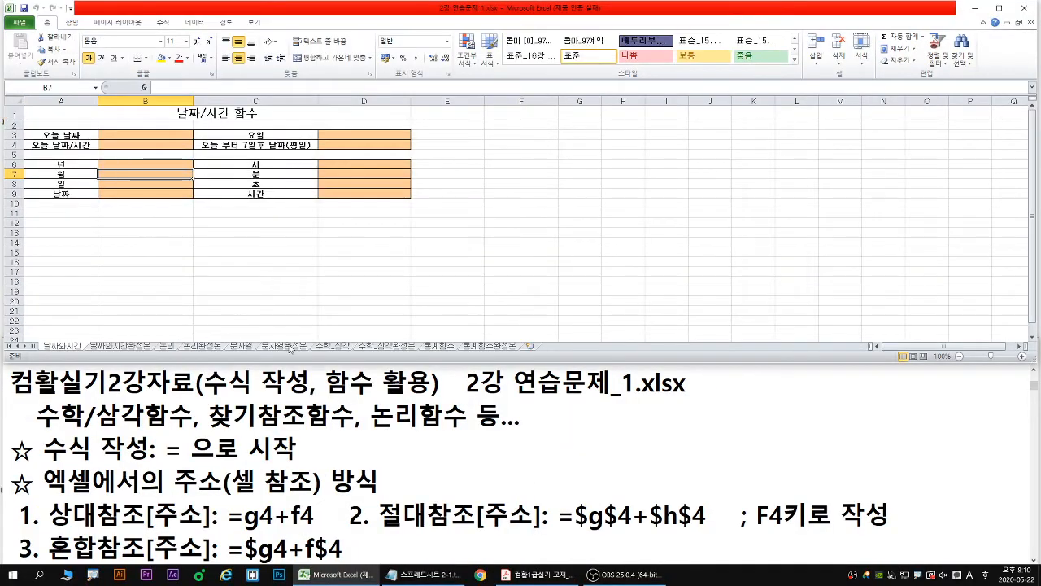
- Display the 수학_삼각 worksheet at 115% zoom and mark its tab and the practice file name
{"action": "left_click", "coordinate": [331, 347]}
{"action": "left_click_drag", "start_coordinate": [362, 315], "coordinate": [336, 344]}
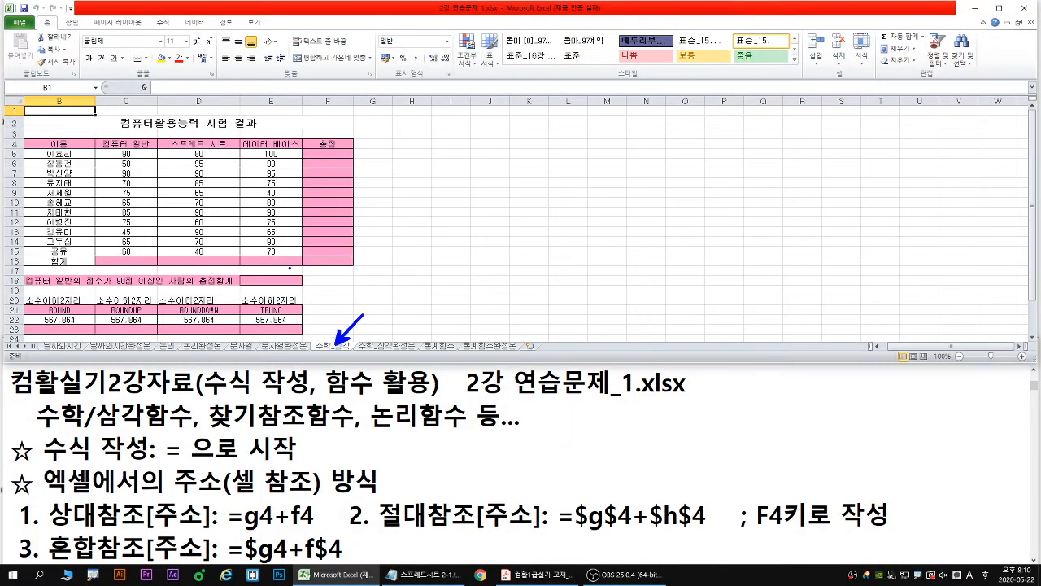
{"action": "scroll", "coordinate": [177, 218], "scroll_direction": "up", "scroll_amount": 1}
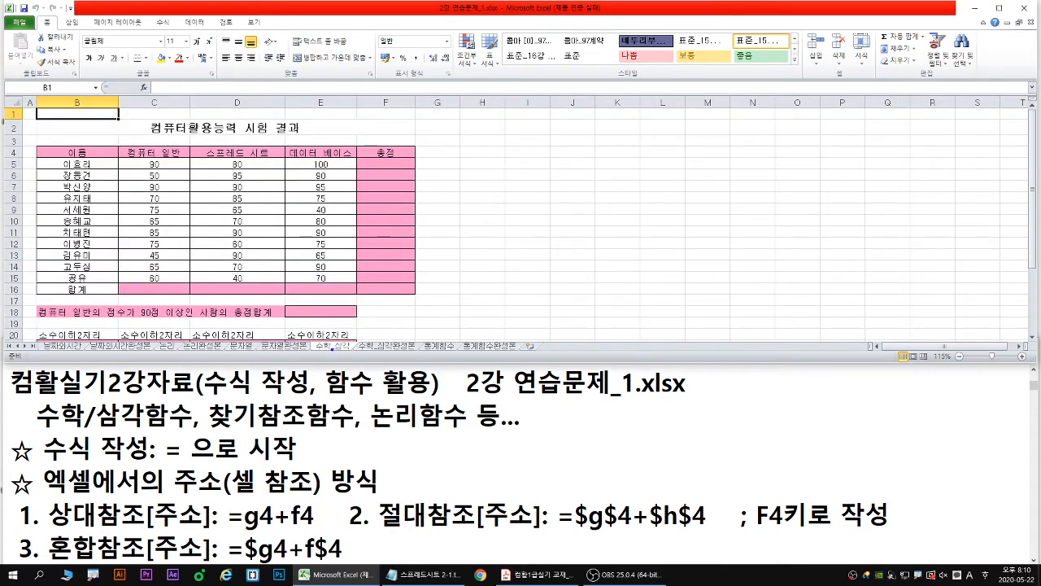
{"action": "mouse_move", "coordinate": [332, 349]}
{"action": "left_mouse_down"}
{"action": "mouse_move", "coordinate": [327, 363]}
{"action": "mouse_move", "coordinate": [315, 341]}
{"action": "mouse_move", "coordinate": [354, 356]}
{"action": "left_mouse_up"}
{"action": "left_click_drag", "start_coordinate": [464, 396], "coordinate": [691, 399]}
{"action": "left_click", "coordinate": [407, 197]}
{"action": "left_click", "coordinate": [384, 163]}
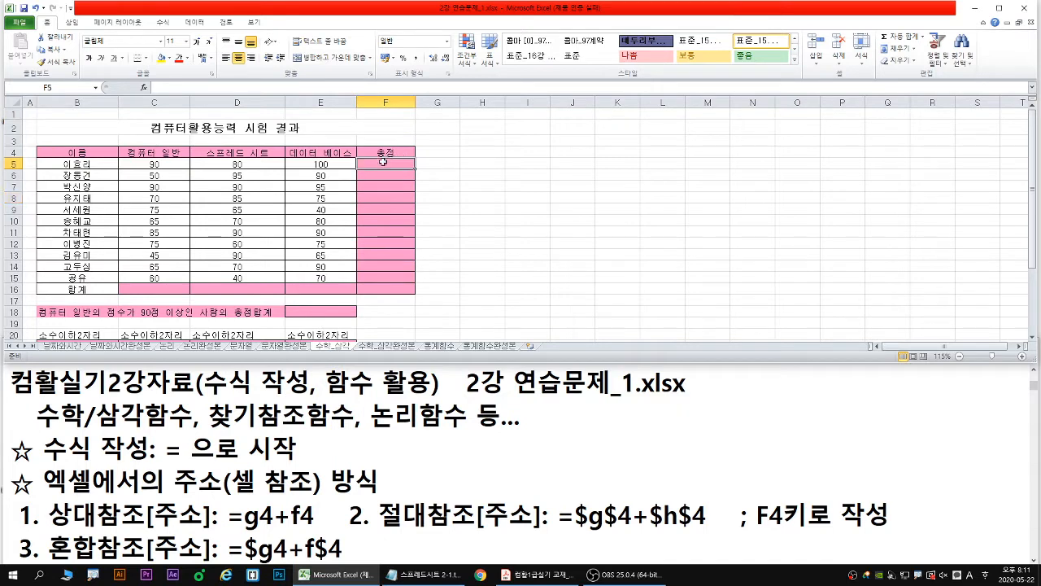
{"action": "type", "text": "=sum"}
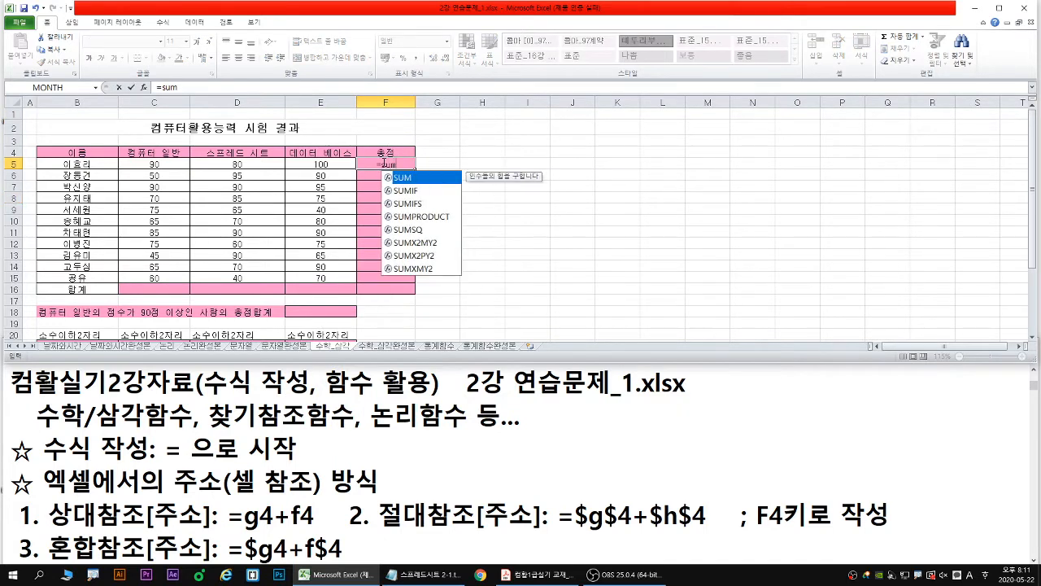
{"action": "double_click", "coordinate": [416, 179]}
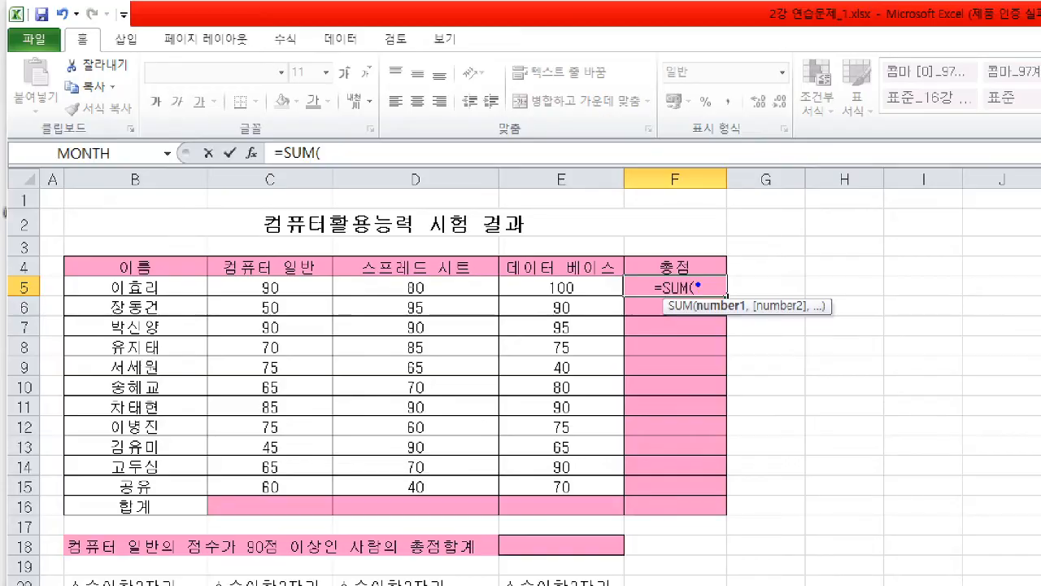
{"action": "key", "text": "Escape"}
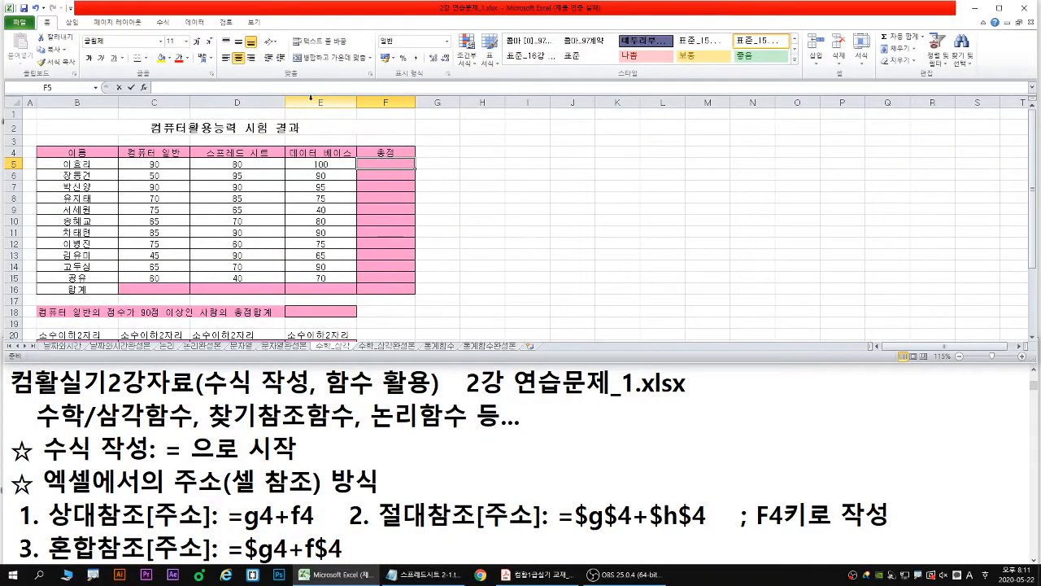
- Enter a SUM formula in F5 that adds the three scores in C5:E5, taking SUM from the function suggestions
{"action": "type", "text": "="}
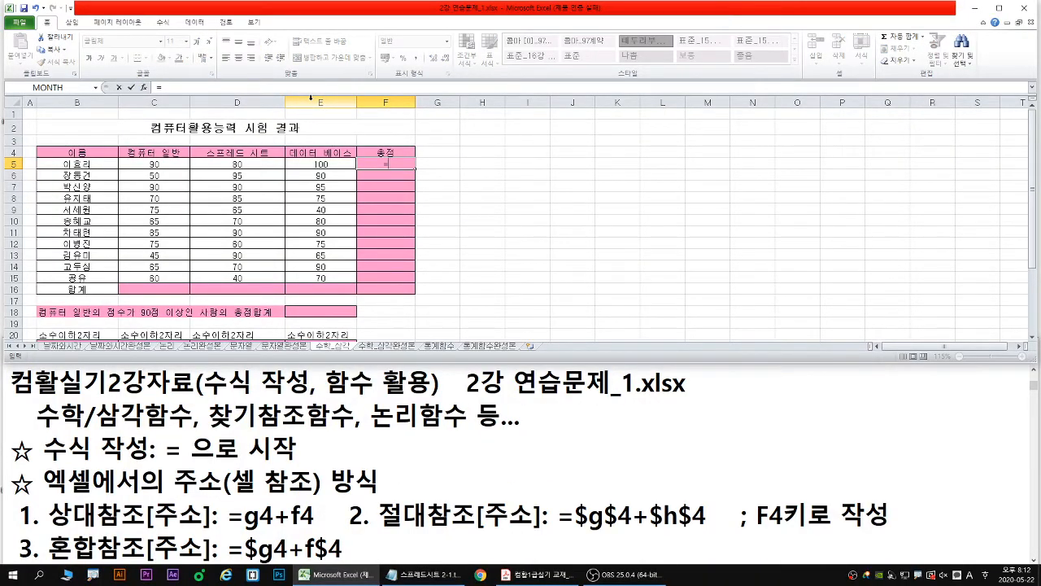
{"action": "type", "text": "su"}
{"action": "left_click", "coordinate": [406, 205]}
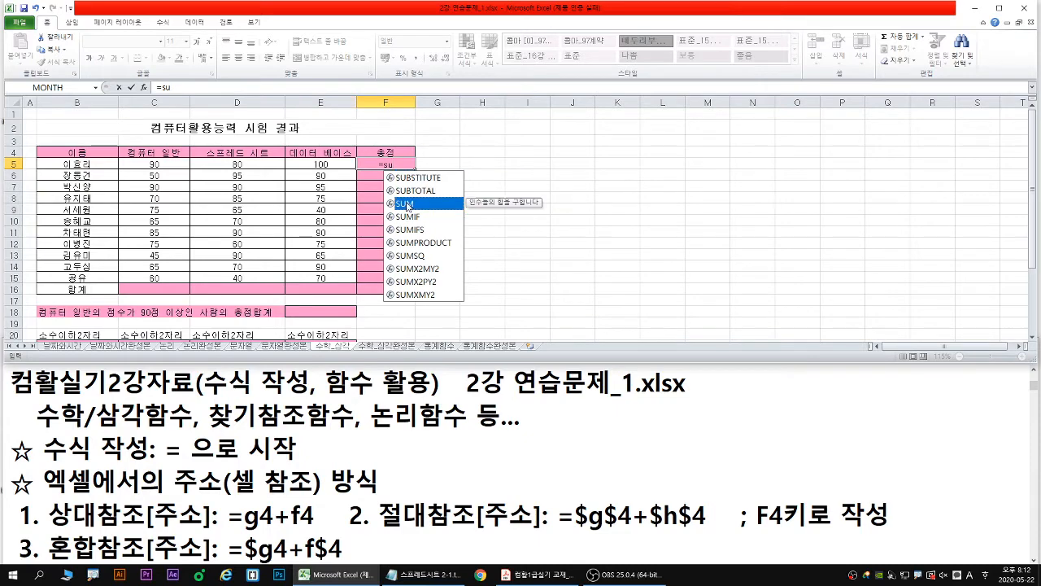
{"action": "left_click_drag", "start_coordinate": [407, 209], "coordinate": [439, 218]}
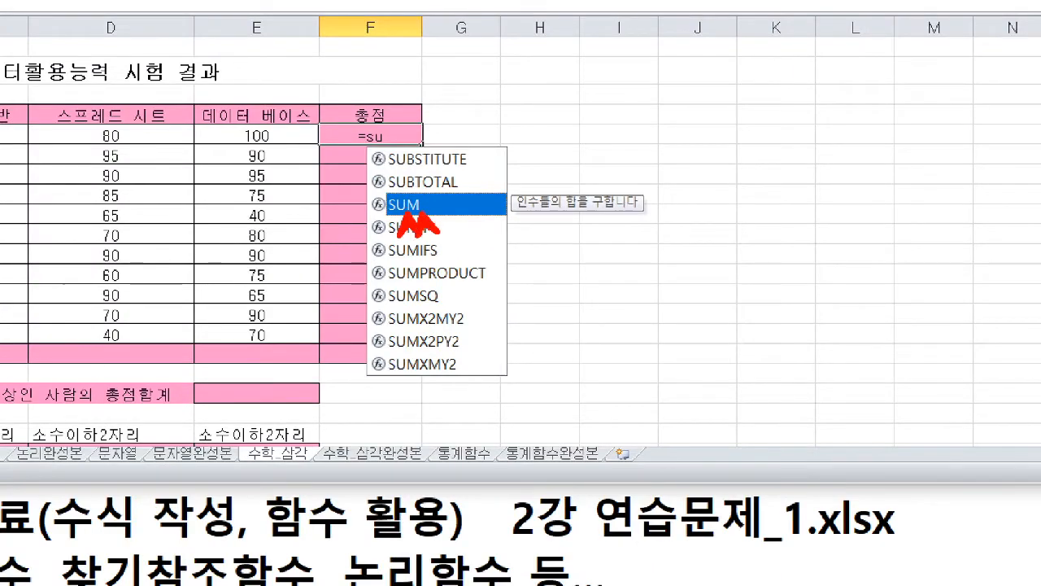
{"action": "mouse_move", "coordinate": [534, 223]}
{"action": "left_mouse_down"}
{"action": "mouse_move", "coordinate": [534, 259]}
{"action": "mouse_move", "coordinate": [582, 244]}
{"action": "left_mouse_up"}
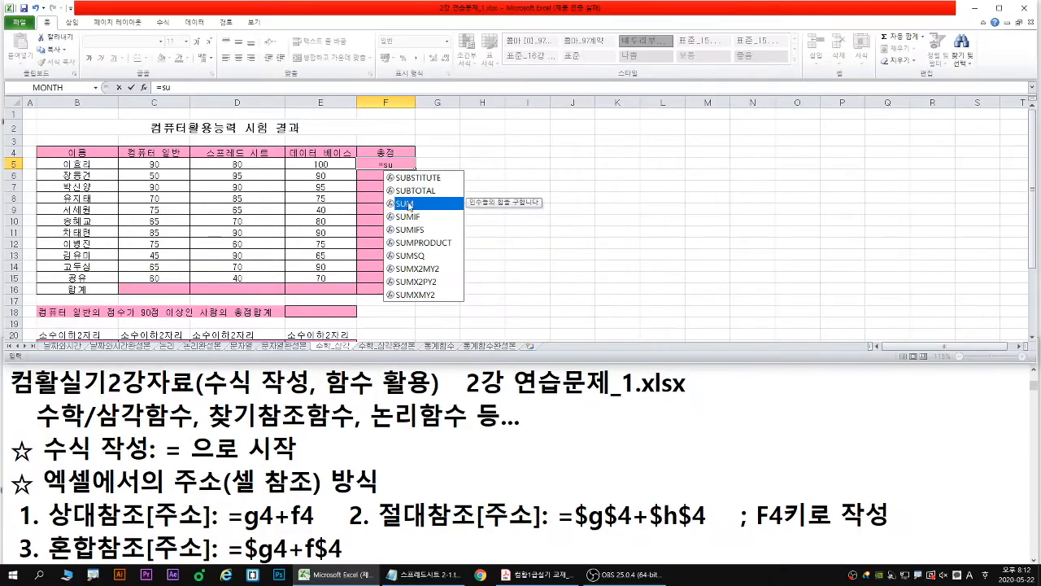
{"action": "key", "text": "Tab"}
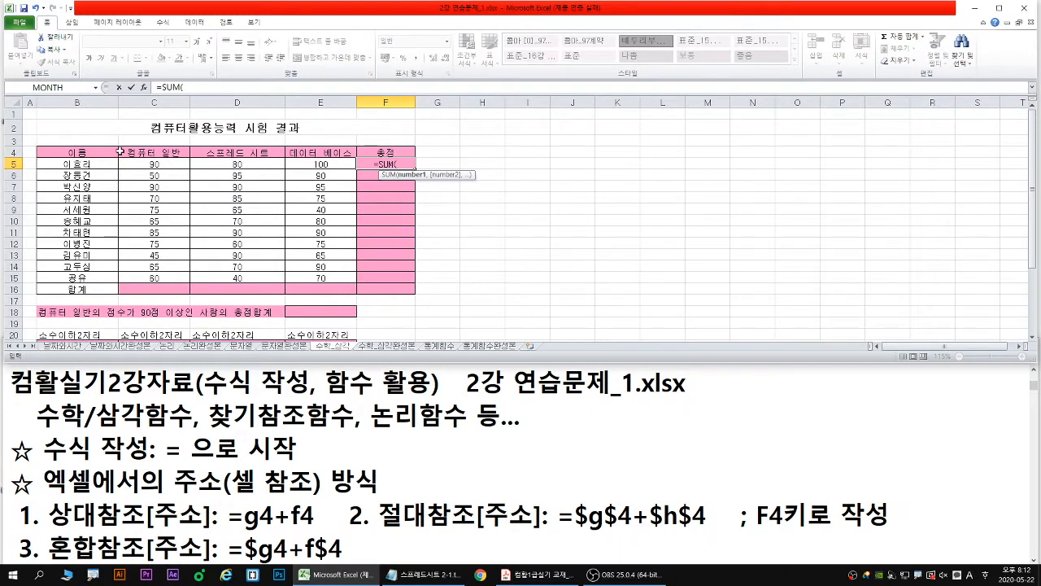
{"action": "left_click_drag", "start_coordinate": [151, 165], "coordinate": [321, 165]}
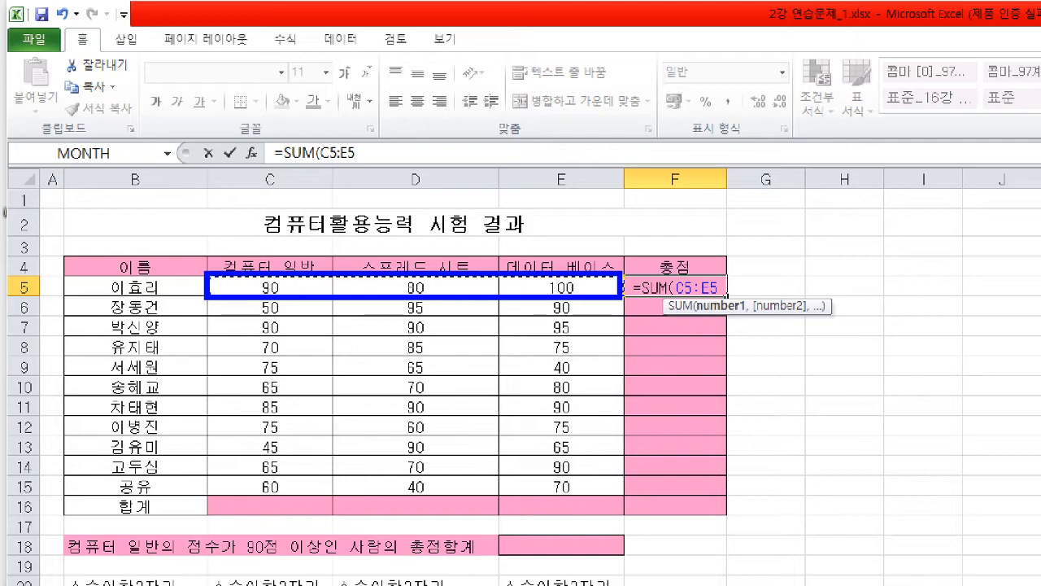
{"action": "key", "text": "Return"}
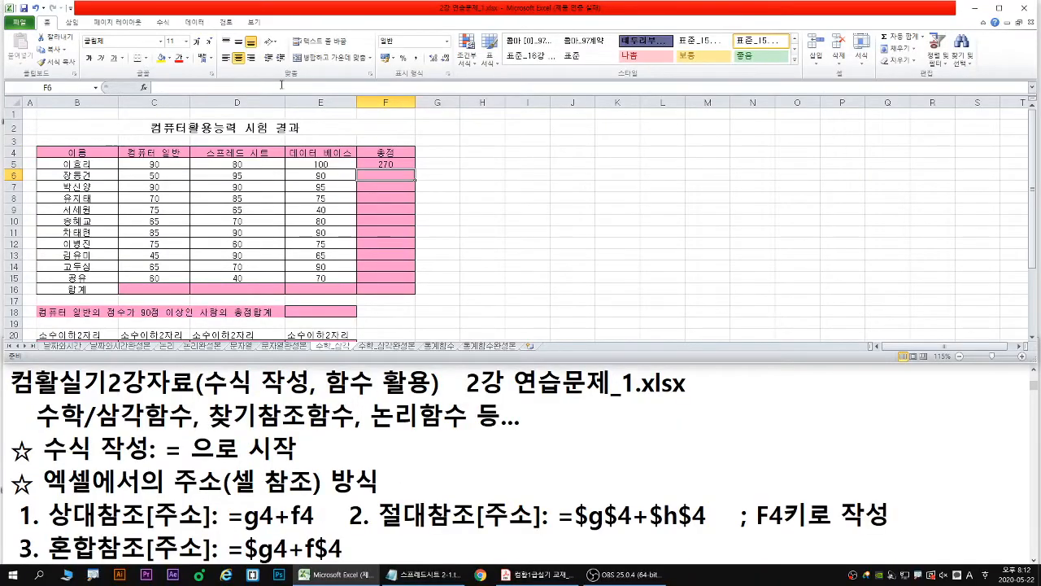
- Copy the total formula from F5 down the 총점 column to F15
{"action": "left_click", "coordinate": [394, 164]}
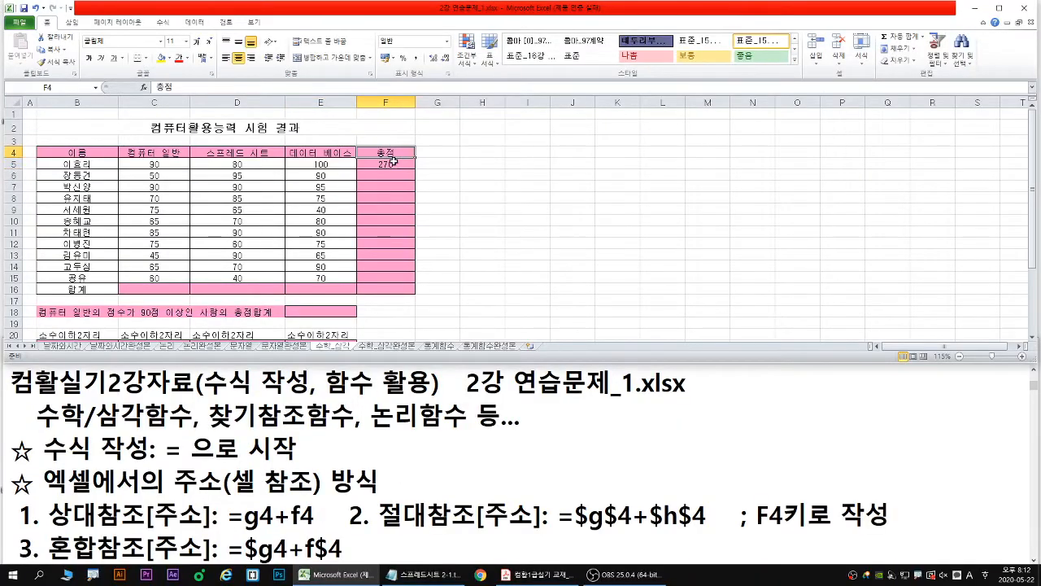
{"action": "left_click_drag", "start_coordinate": [417, 169], "coordinate": [417, 284]}
{"action": "left_click", "coordinate": [413, 168]}
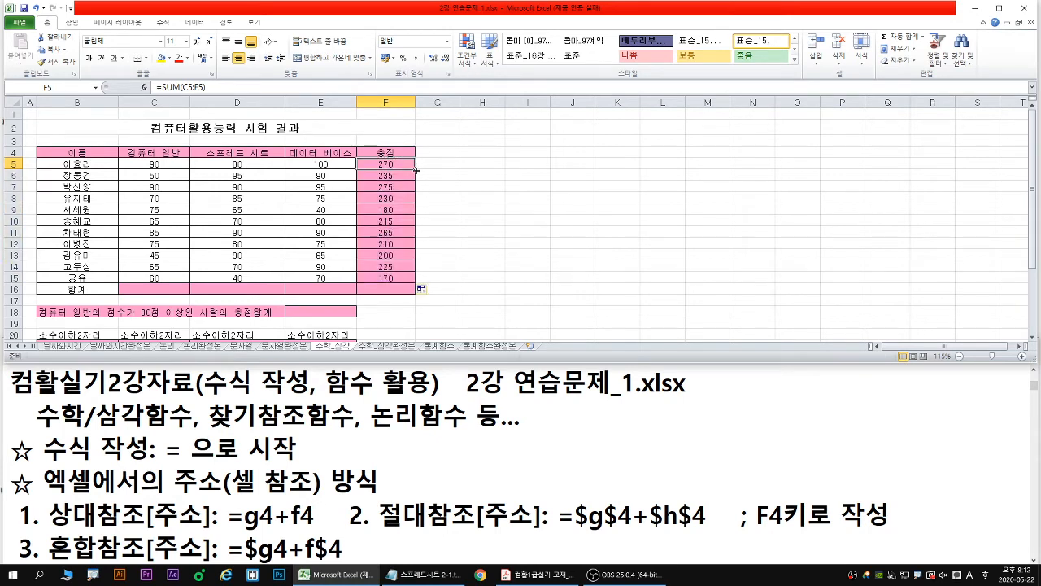
{"action": "left_click_drag", "start_coordinate": [416, 168], "coordinate": [417, 284]}
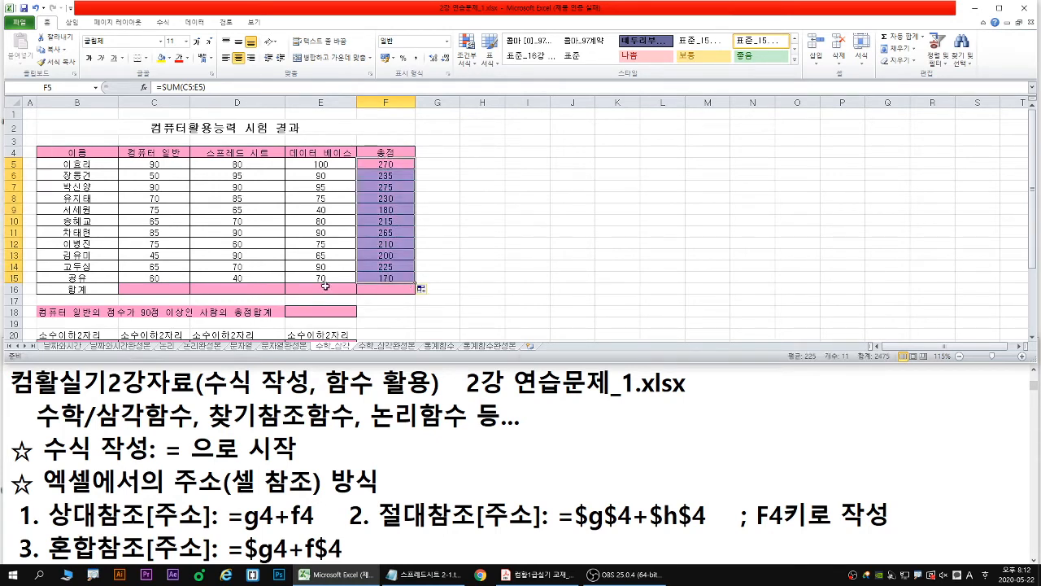
- Sum C5:C15 in the 합계 cell C16 with a SUM formula and fill it across to F16
{"action": "left_click", "coordinate": [141, 289]}
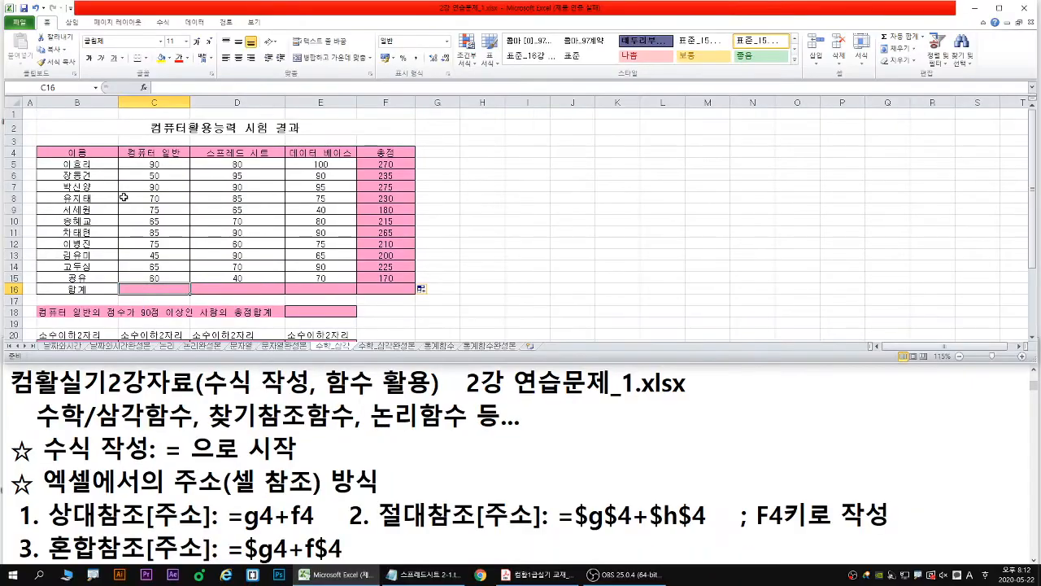
{"action": "type", "text": "=sum"}
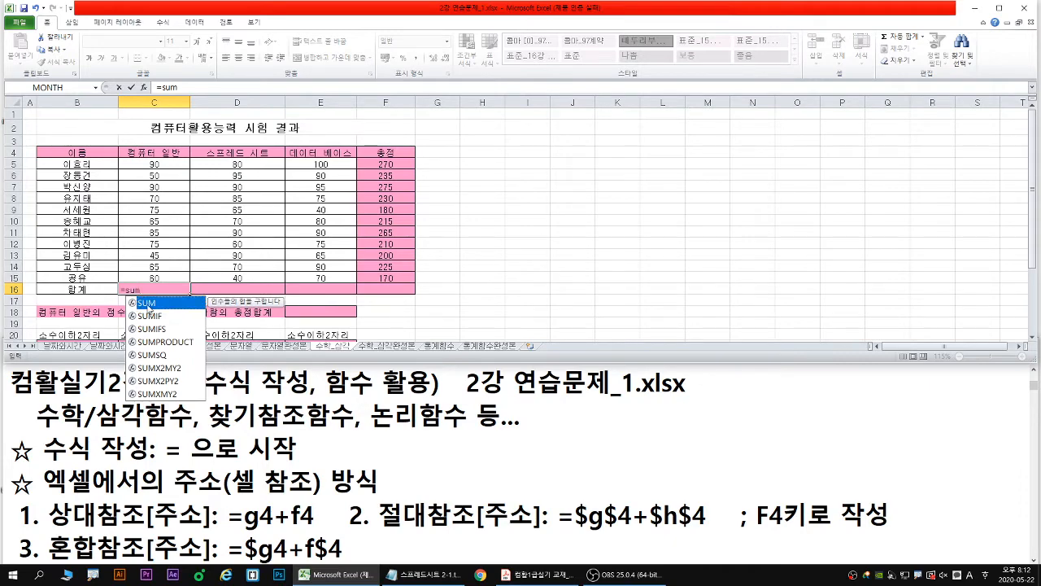
{"action": "double_click", "coordinate": [146, 304]}
{"action": "left_click_drag", "start_coordinate": [166, 163], "coordinate": [166, 278]}
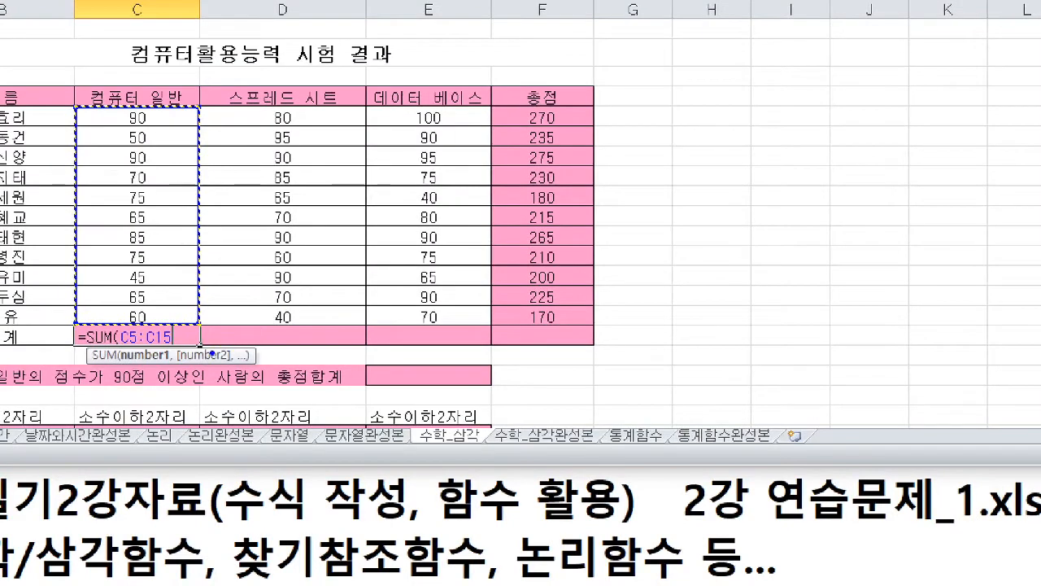
{"action": "left_click_drag", "start_coordinate": [207, 345], "coordinate": [568, 345]}
{"action": "mouse_move", "coordinate": [561, 334]}
{"action": "left_mouse_down"}
{"action": "mouse_move", "coordinate": [571, 345]}
{"action": "mouse_move", "coordinate": [561, 354]}
{"action": "left_mouse_up"}
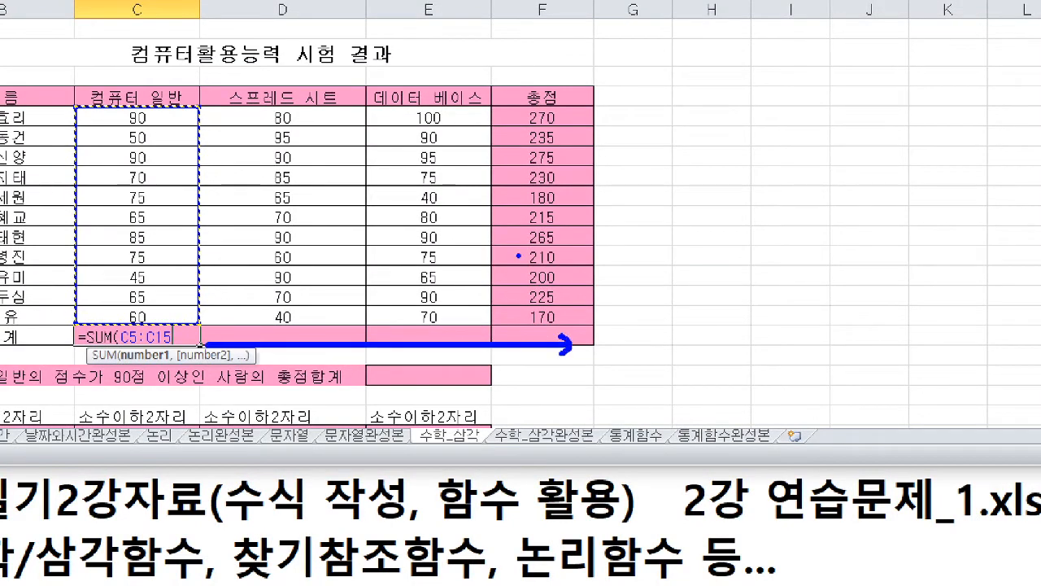
{"action": "key", "text": "Return"}
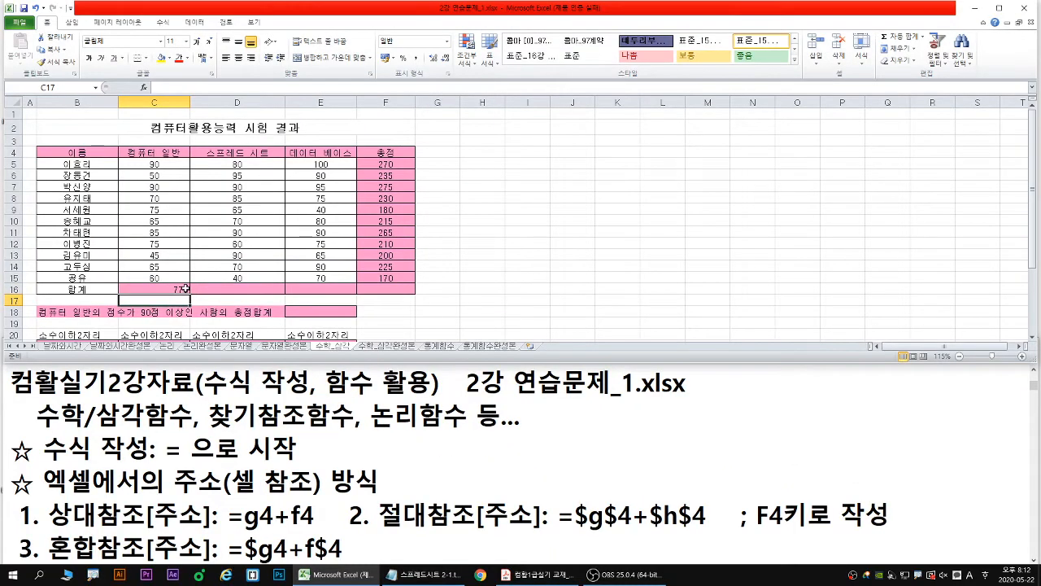
{"action": "left_click", "coordinate": [198, 336]}
{"action": "left_click_drag", "start_coordinate": [192, 291], "coordinate": [406, 291]}
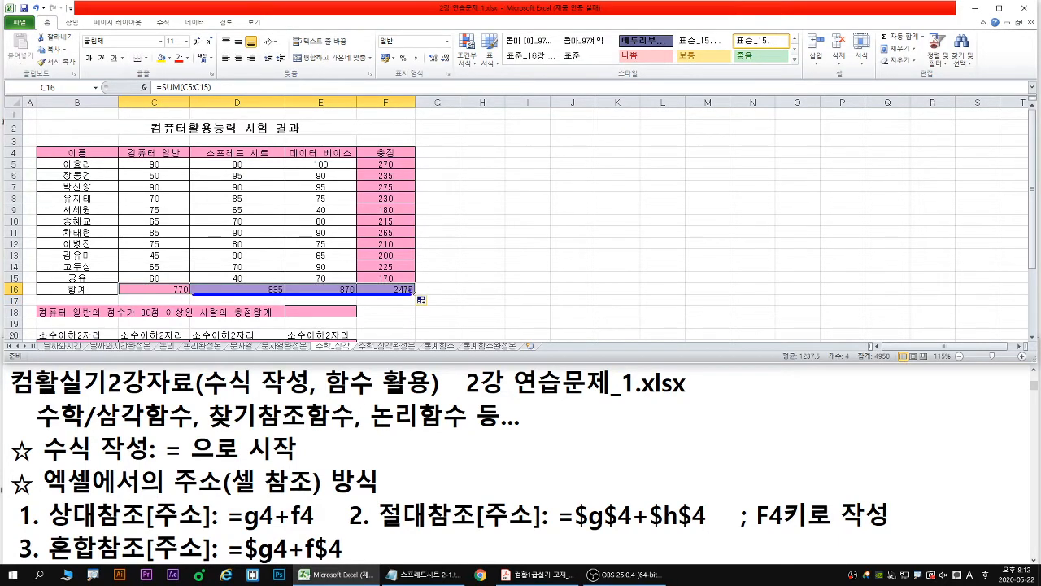
- Clear the formulas from the 총점 cells F5:F15 and the 합계 cells C16:F16 together
{"action": "left_click_drag", "start_coordinate": [400, 167], "coordinate": [405, 277]}
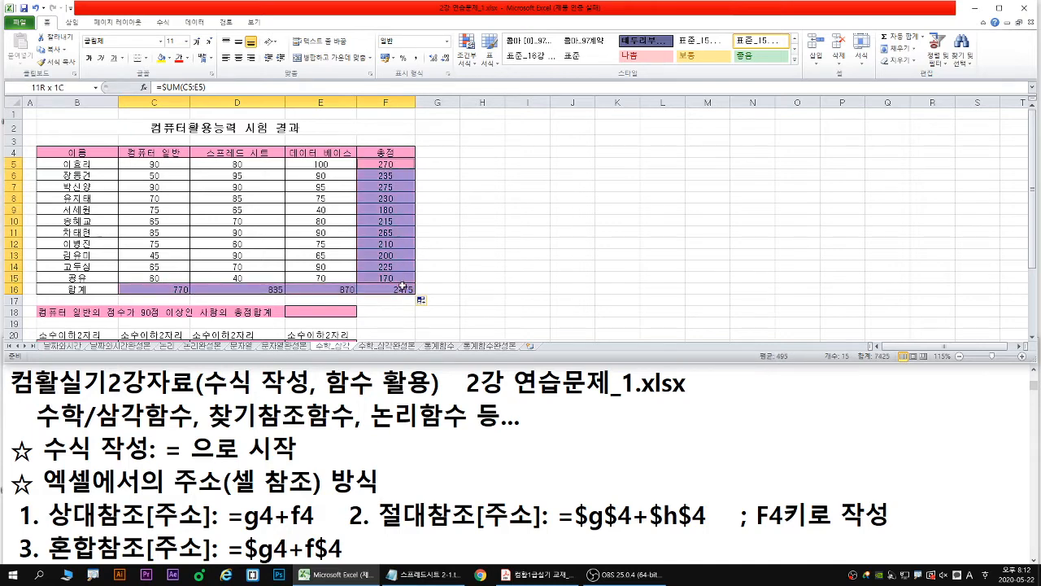
{"action": "key", "text": "ctrl+z"}
{"action": "key", "text": "ctrl+z"}
{"action": "key", "text": "ctrl+z"}
{"action": "key", "text": "ctrl+z"}
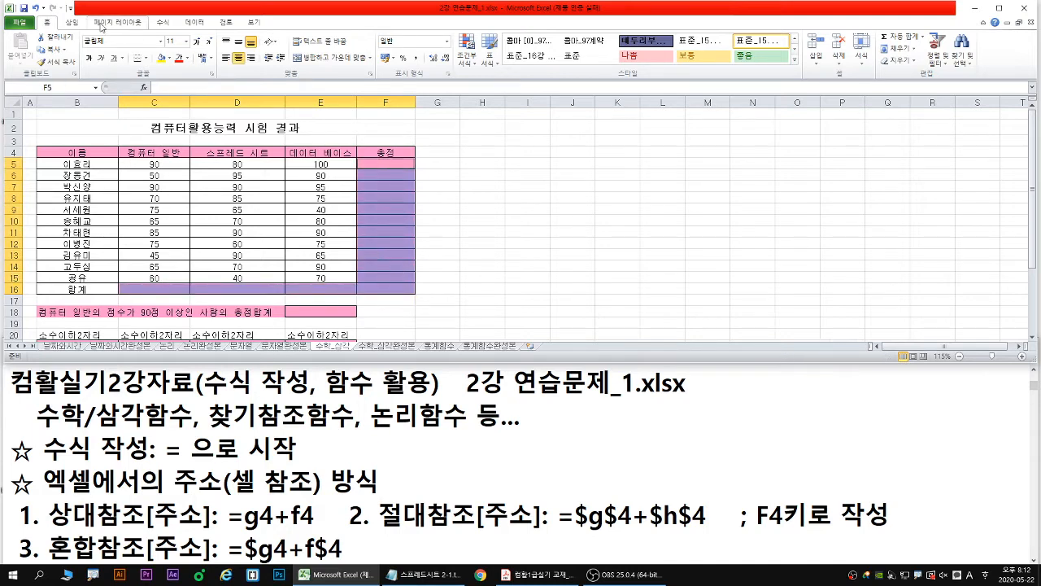
- Fill F5:F15 and C16:F16 with totals in one go using AutoSum, and view the other AutoSum functions
{"action": "left_click", "coordinate": [164, 22]}
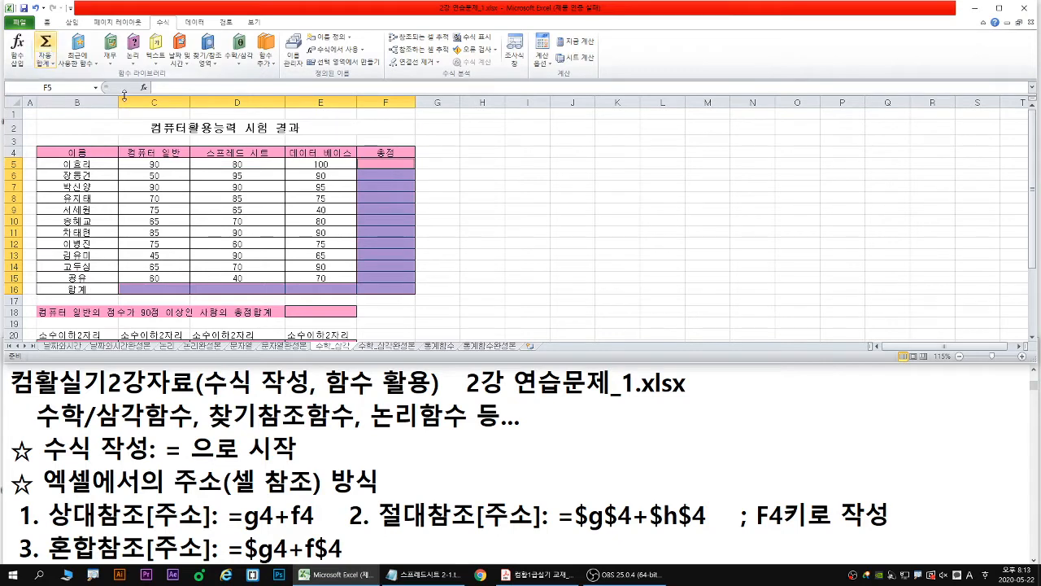
{"action": "left_click_drag", "start_coordinate": [385, 162], "coordinate": [383, 279]}
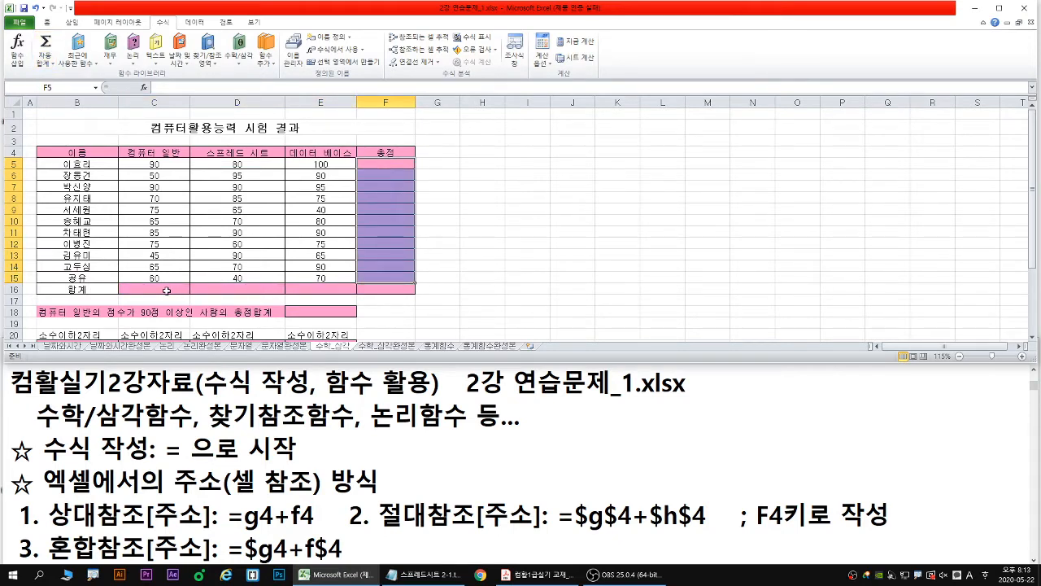
{"action": "left_click_drag", "start_coordinate": [166, 291], "coordinate": [399, 290]}
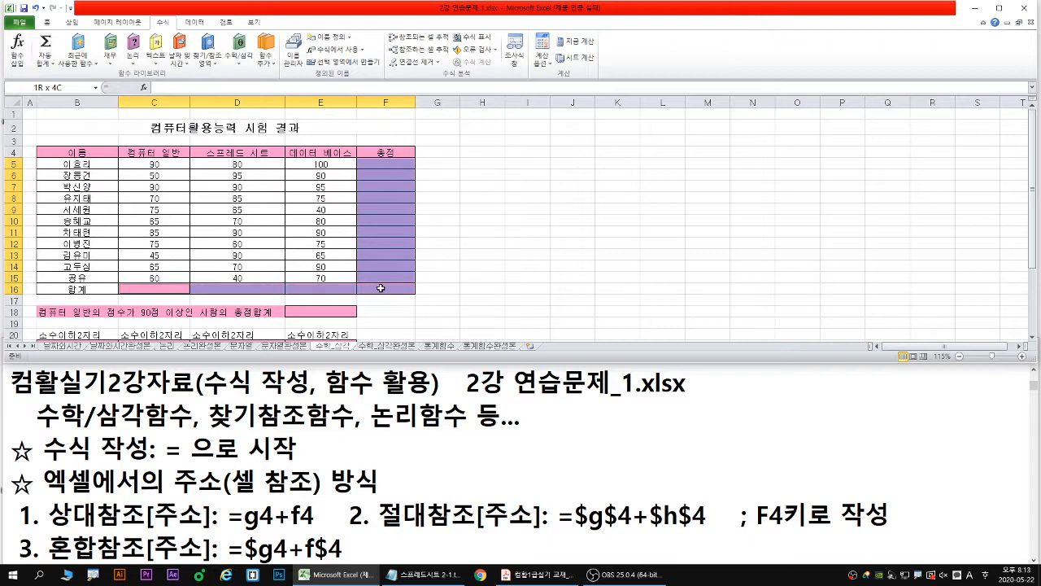
{"action": "left_click", "coordinate": [45, 51]}
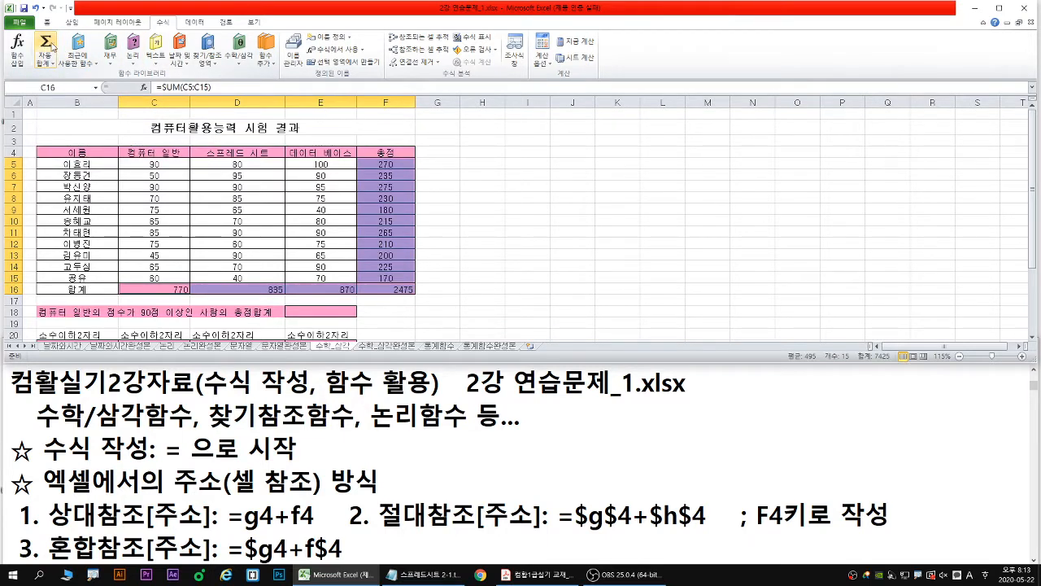
{"action": "left_click", "coordinate": [46, 64]}
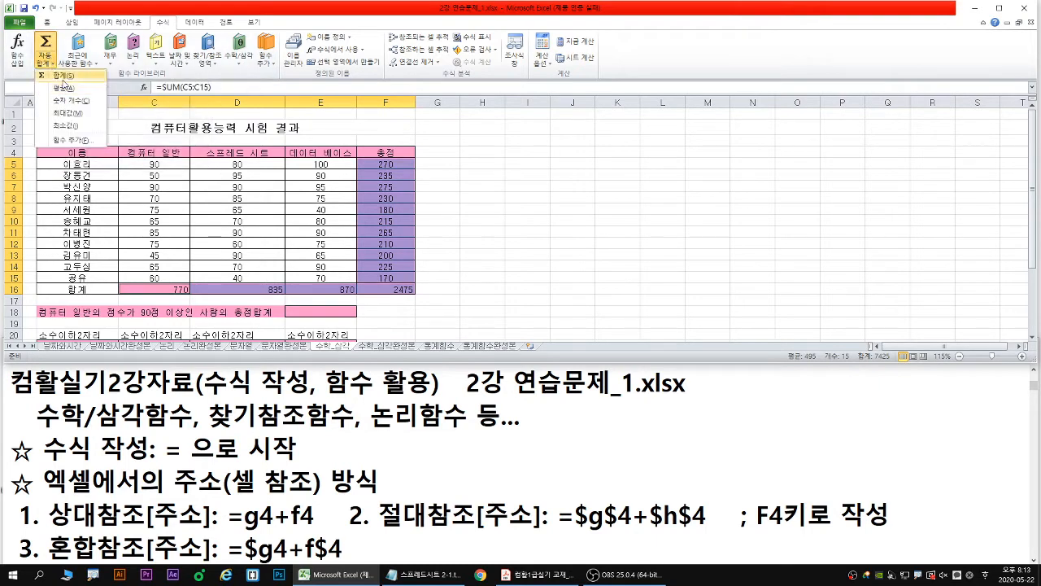
{"action": "left_click", "coordinate": [301, 311]}
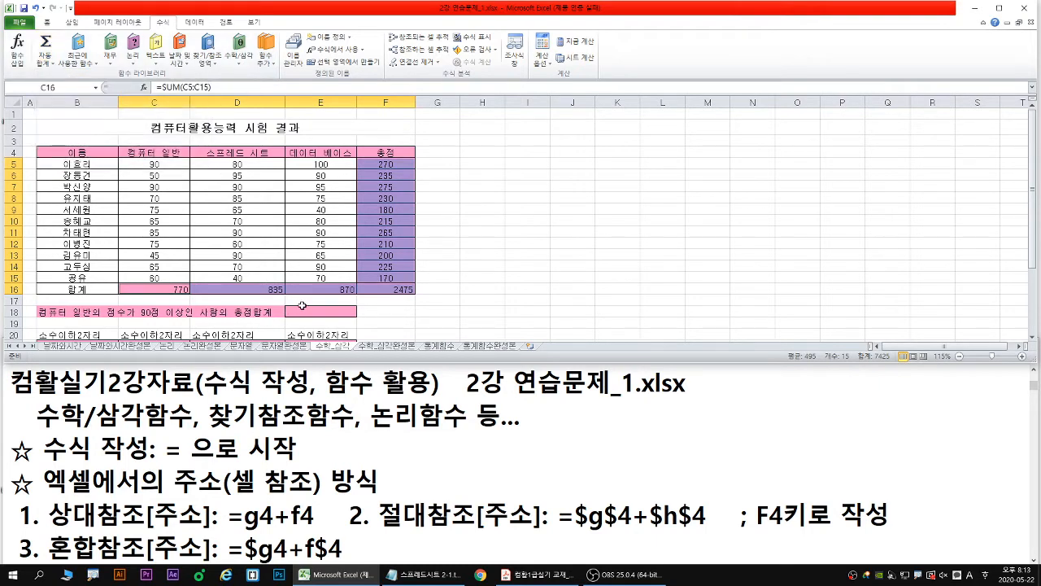
- Select result cell E18 and mark it together with its label on the total for 컴퓨터 일반 scores of 90 or more
{"action": "left_click", "coordinate": [302, 311]}
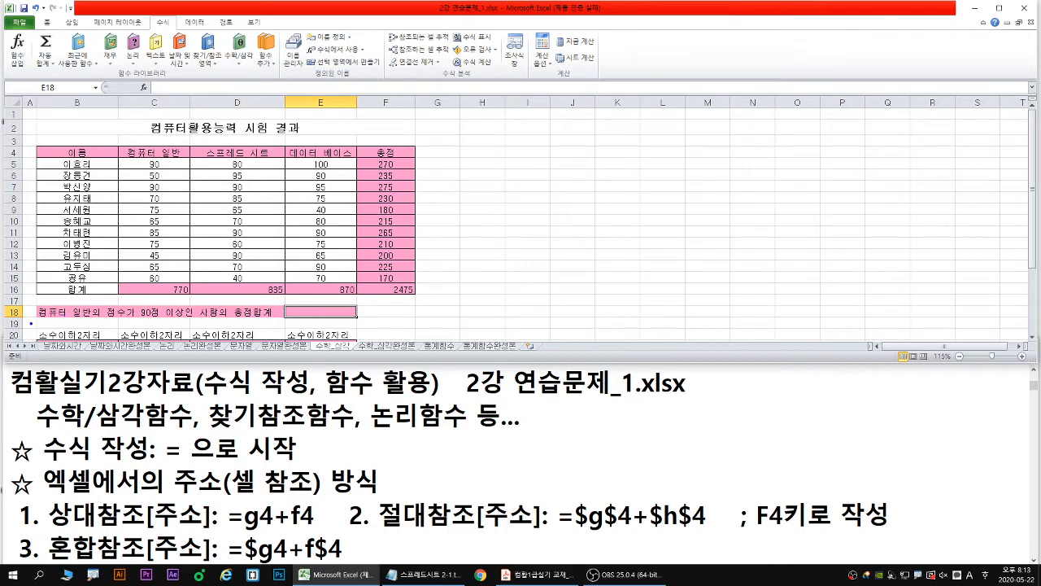
{"action": "left_click_drag", "start_coordinate": [38, 320], "coordinate": [316, 314]}
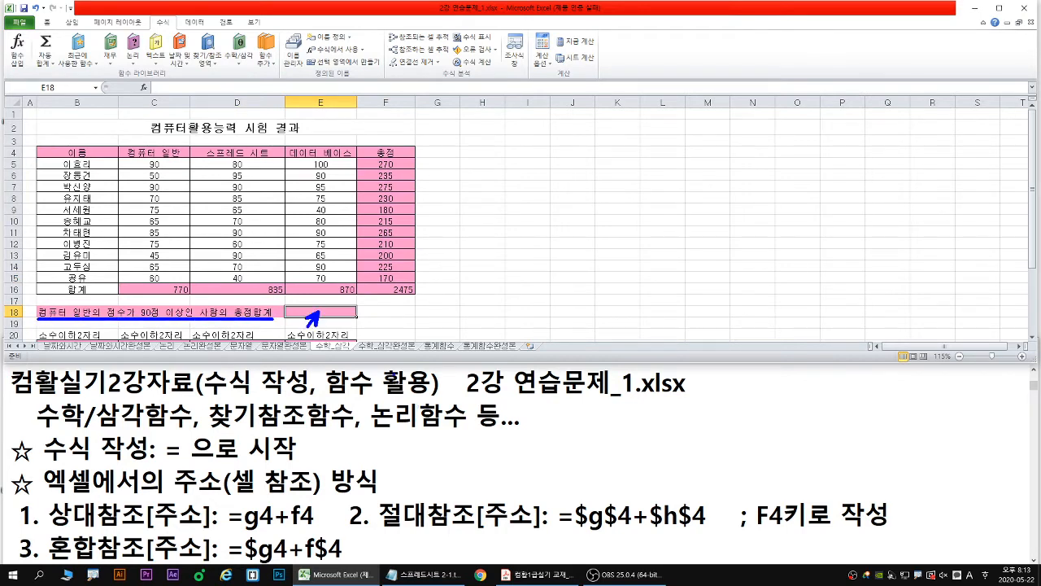
{"action": "left_click_drag", "start_coordinate": [285, 302], "coordinate": [359, 319]}
{"action": "key", "text": "Escape"}
- Switch to the textbook PDF and underline SUMIF(조건 범위, 조건, 합계 범위) and its arguments in the 수학/삼각 함수 table
{"action": "left_click", "coordinate": [543, 576]}
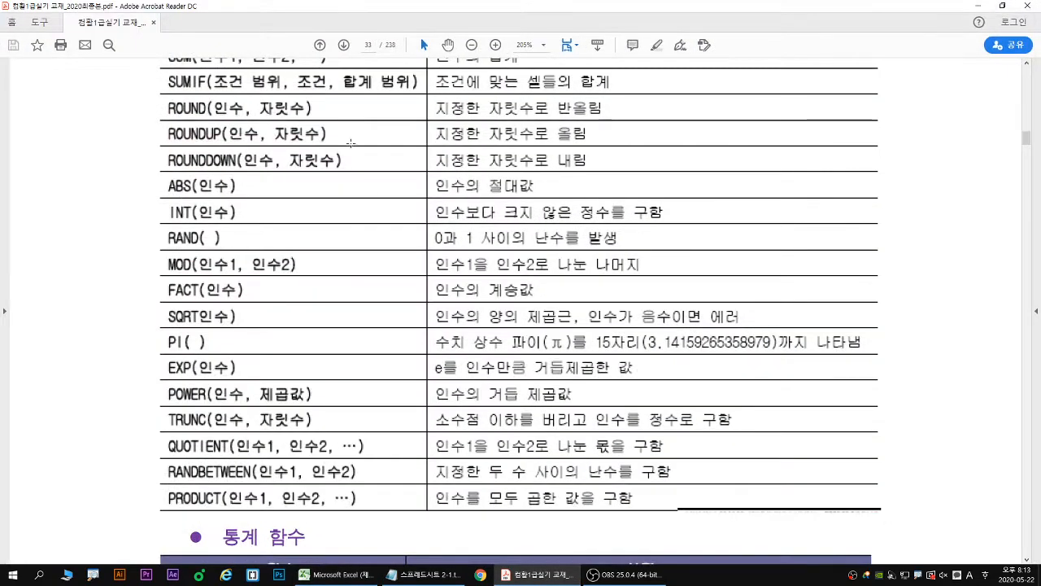
{"action": "scroll", "coordinate": [368, 168], "scroll_direction": "up", "scroll_amount": 1}
{"action": "scroll", "coordinate": [368, 168], "scroll_direction": "up", "scroll_amount": 2}
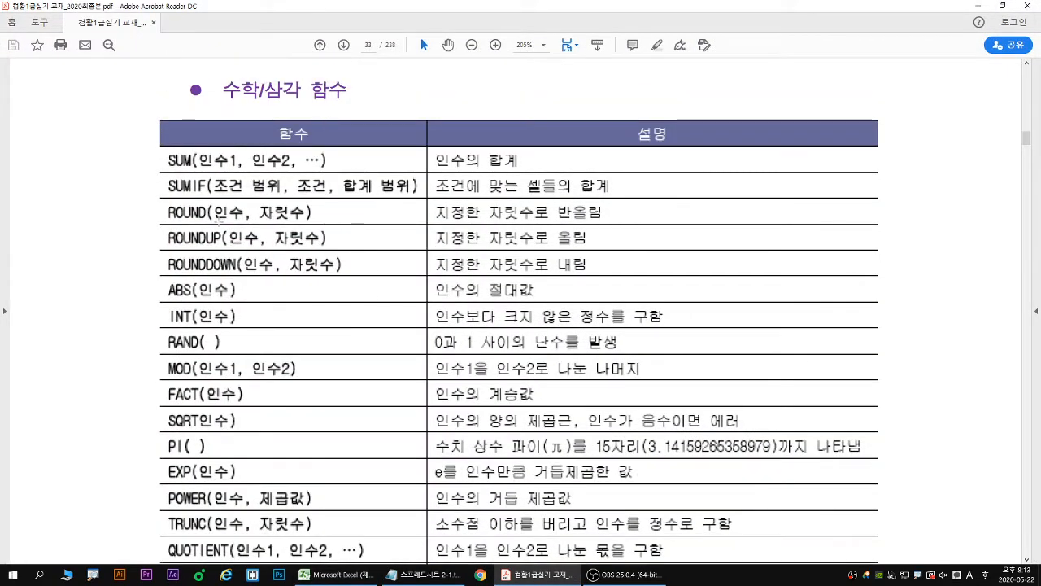
{"action": "left_click_drag", "start_coordinate": [168, 198], "coordinate": [417, 196]}
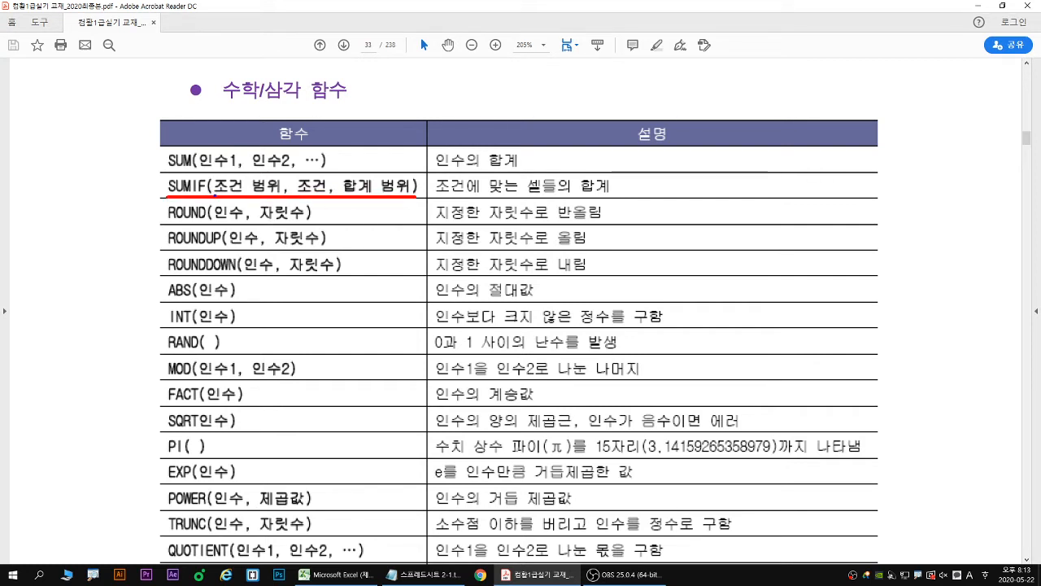
{"action": "key", "text": "g"}
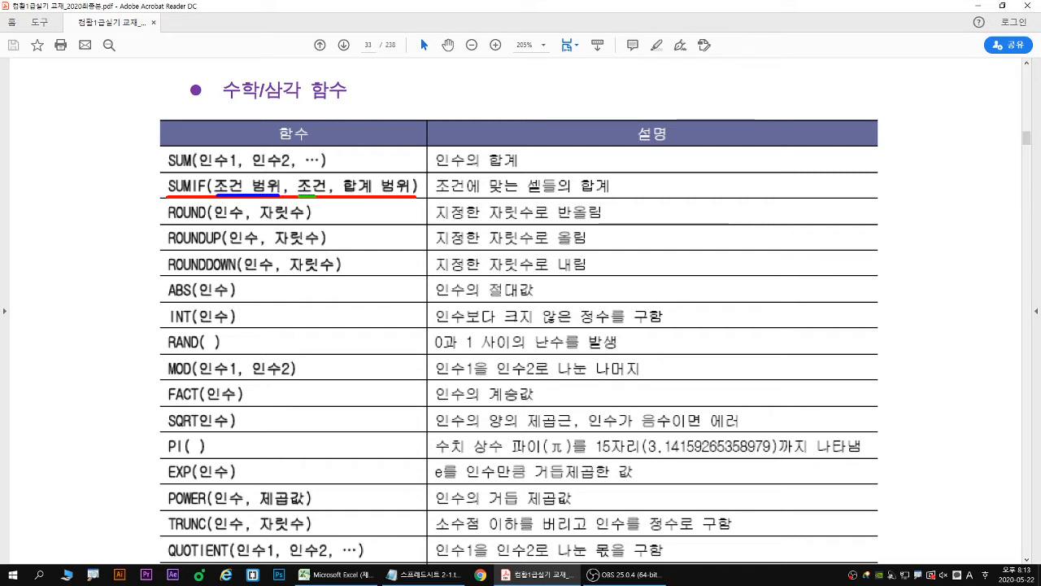
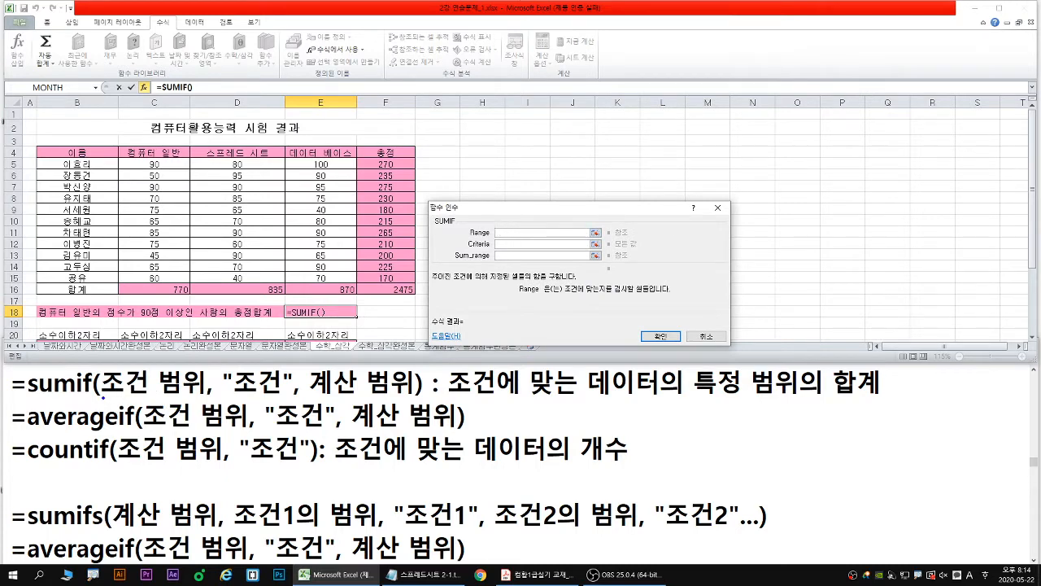
- Underline 조건 범위 in the notes, the 컴퓨터 일반 condition in the label, and SUMIF's Range and Sum_range, and trace the 컴퓨터 일반 scores
{"action": "left_click_drag", "start_coordinate": [103, 397], "coordinate": [206, 397]}
{"action": "left_click_drag", "start_coordinate": [38, 320], "coordinate": [181, 320]}
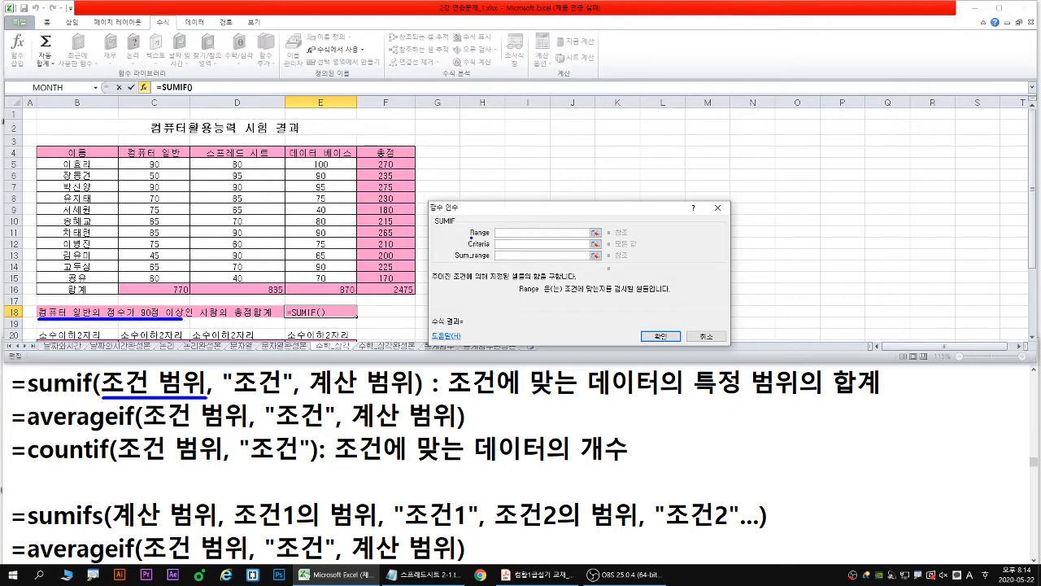
{"action": "left_click_drag", "start_coordinate": [471, 237], "coordinate": [520, 237]}
{"action": "left_click_drag", "start_coordinate": [456, 261], "coordinate": [531, 261]}
{"action": "mouse_move", "coordinate": [148, 165]}
{"action": "left_mouse_down"}
{"action": "mouse_move", "coordinate": [159, 163]}
{"action": "mouse_move", "coordinate": [153, 282]}
{"action": "mouse_move", "coordinate": [172, 267]}
{"action": "left_mouse_up"}
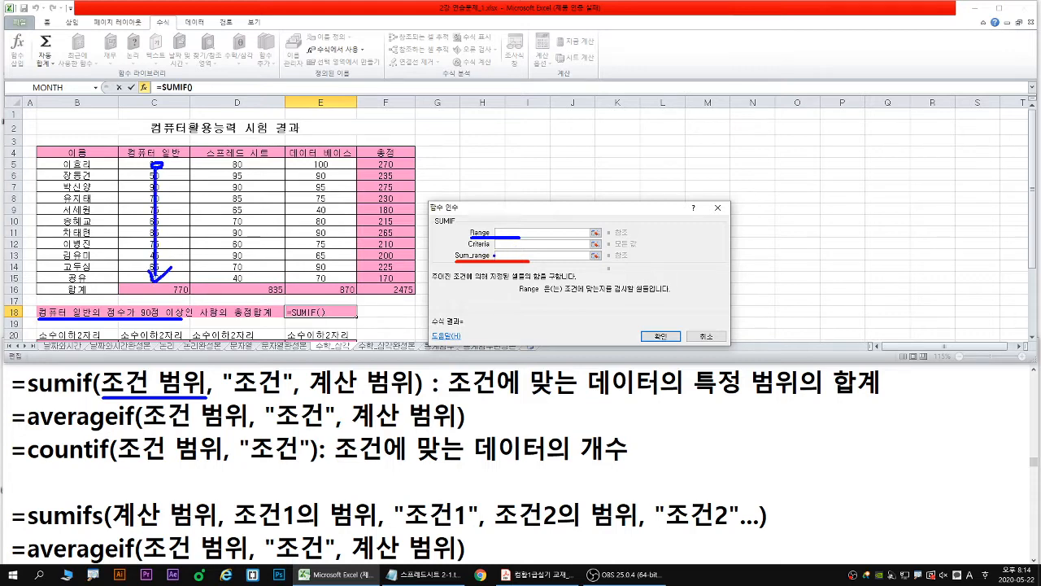
{"action": "key", "text": "Escape"}
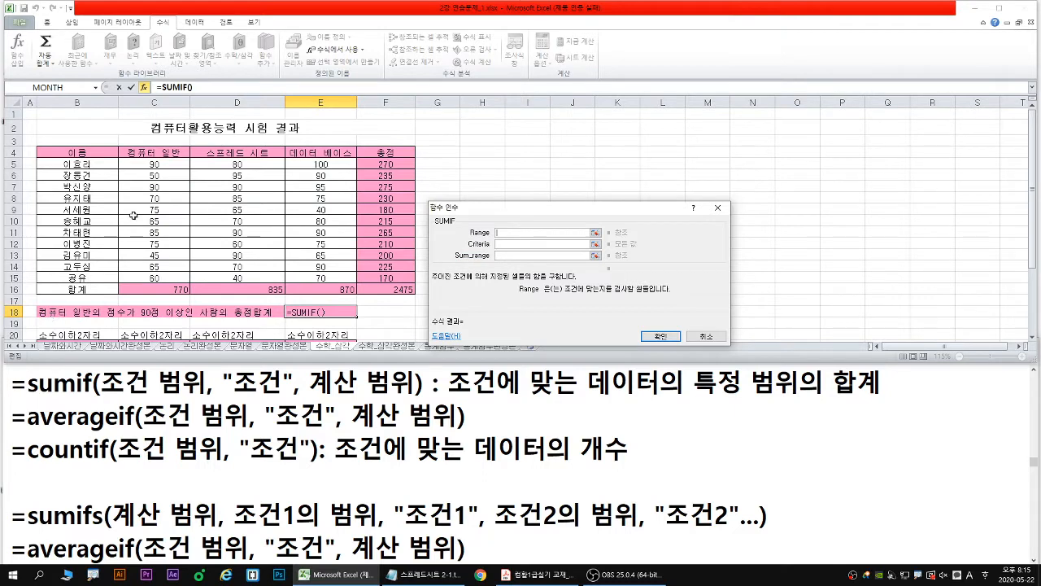
- Set the SUMIF Range to the 컴퓨터 일반 scores C5:C15 and the Criteria to >=90
{"action": "left_click_drag", "start_coordinate": [154, 162], "coordinate": [156, 278]}
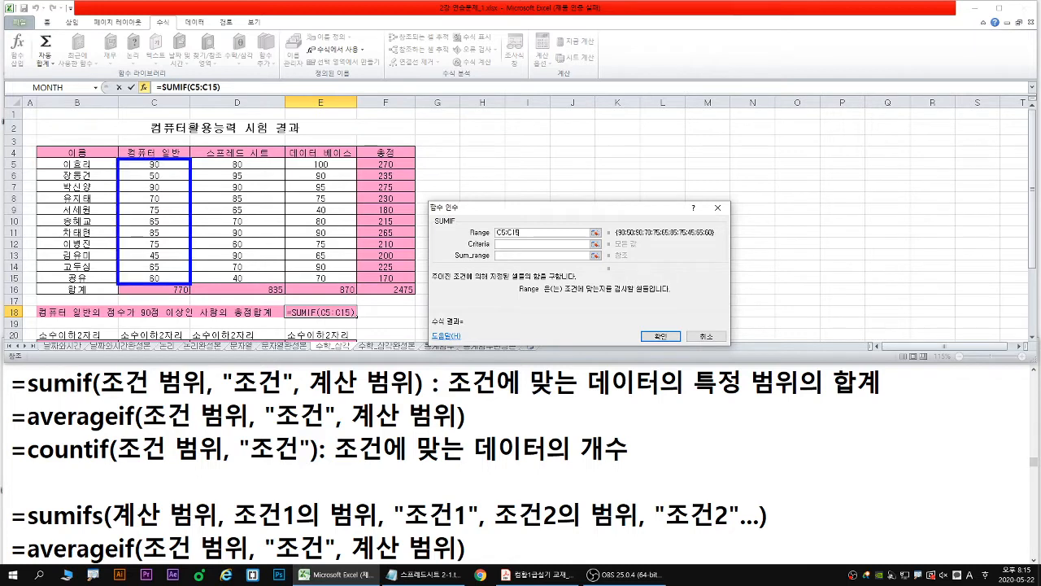
{"action": "mouse_move", "coordinate": [160, 167]}
{"action": "left_mouse_down"}
{"action": "mouse_move", "coordinate": [158, 276]}
{"action": "mouse_move", "coordinate": [166, 266]}
{"action": "left_mouse_up"}
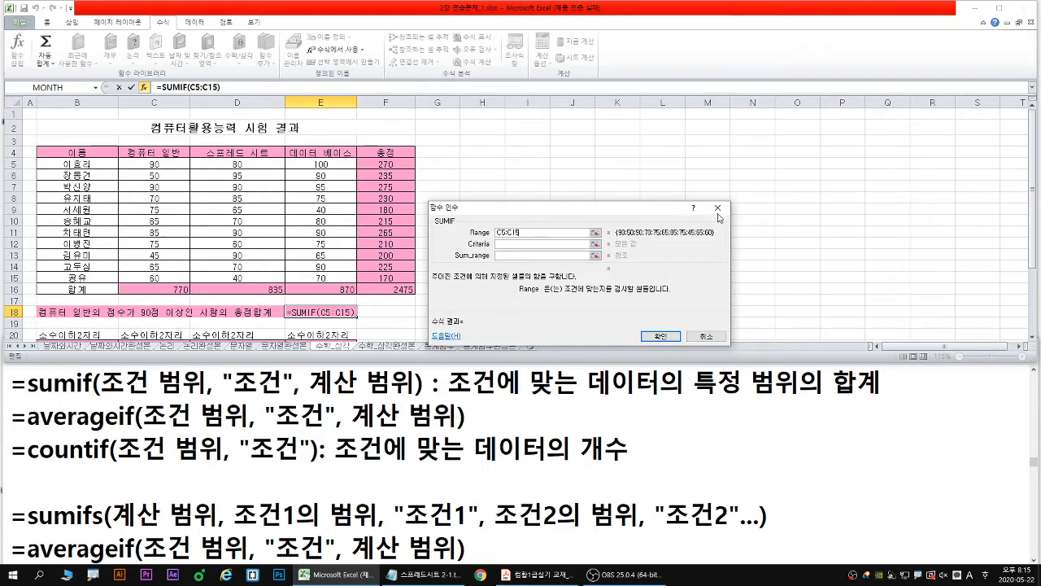
{"action": "left_click", "coordinate": [523, 244]}
{"action": "left_click_drag", "start_coordinate": [492, 216], "coordinate": [479, 219]}
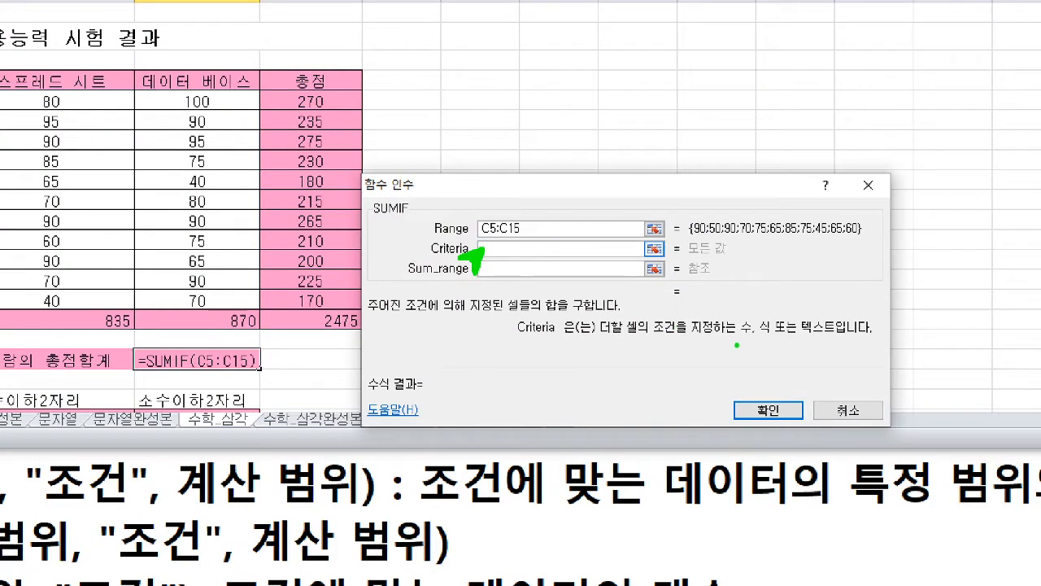
{"action": "left_click_drag", "start_coordinate": [740, 340], "coordinate": [845, 339]}
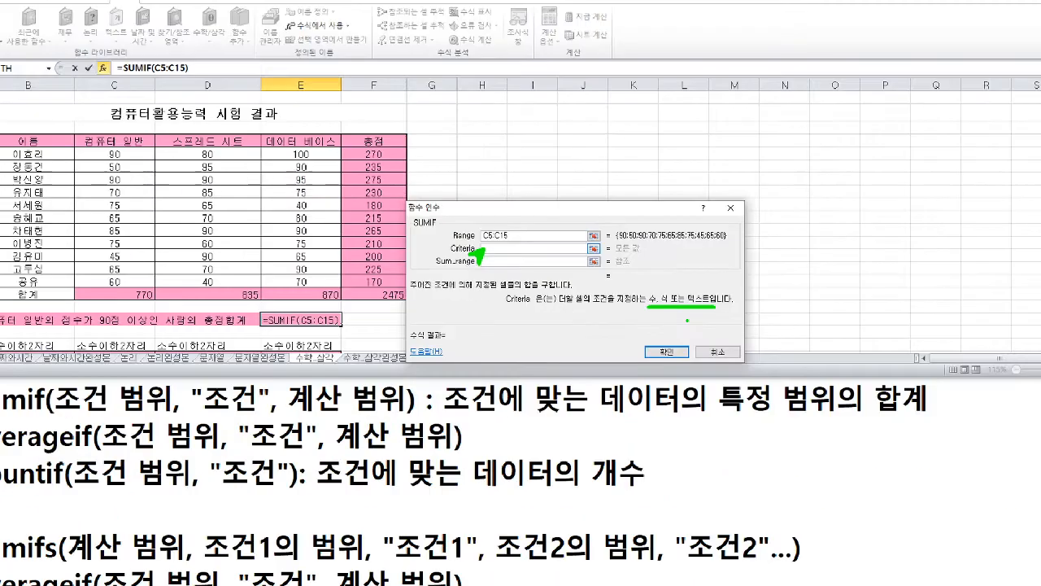
{"action": "type", "text": ">=90"}
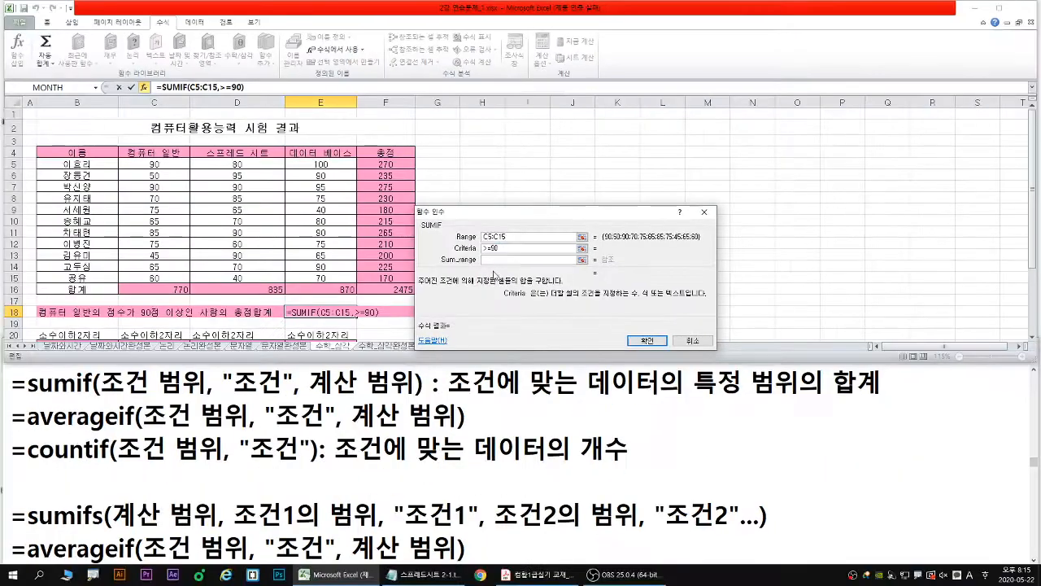
{"action": "left_click", "coordinate": [493, 259]}
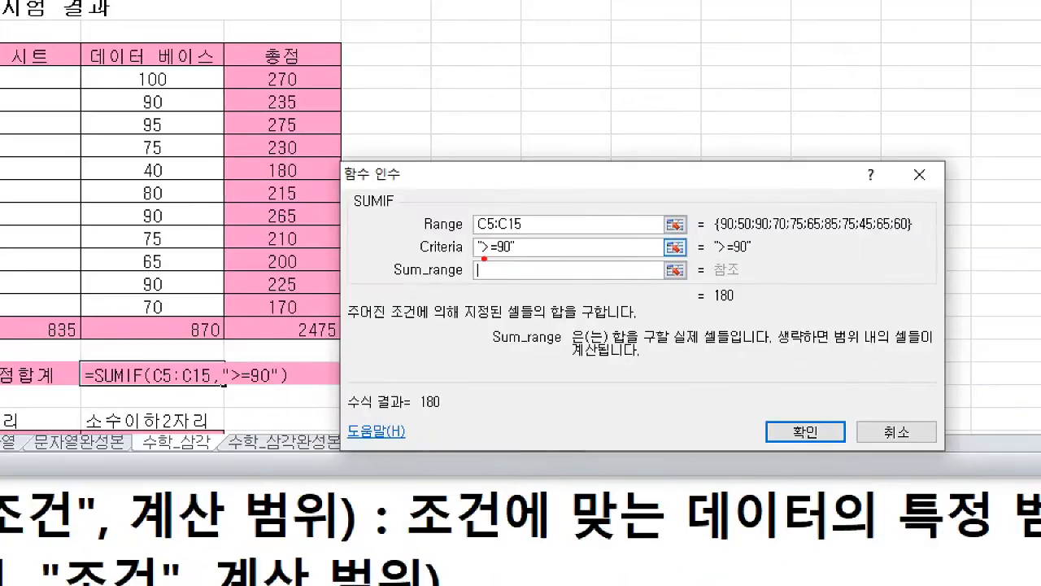
- Mark the quotation marks around the >=90 criterion, the function name SUMIF, and the Sum_range argument with its description
{"action": "left_click_drag", "start_coordinate": [487, 259], "coordinate": [497, 259]}
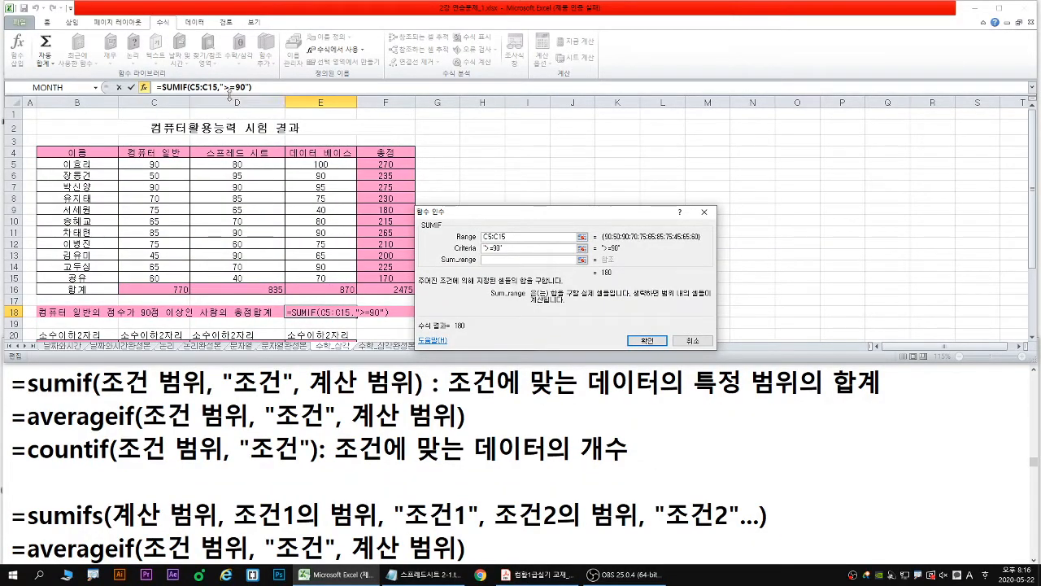
{"action": "left_click_drag", "start_coordinate": [230, 93], "coordinate": [252, 93]}
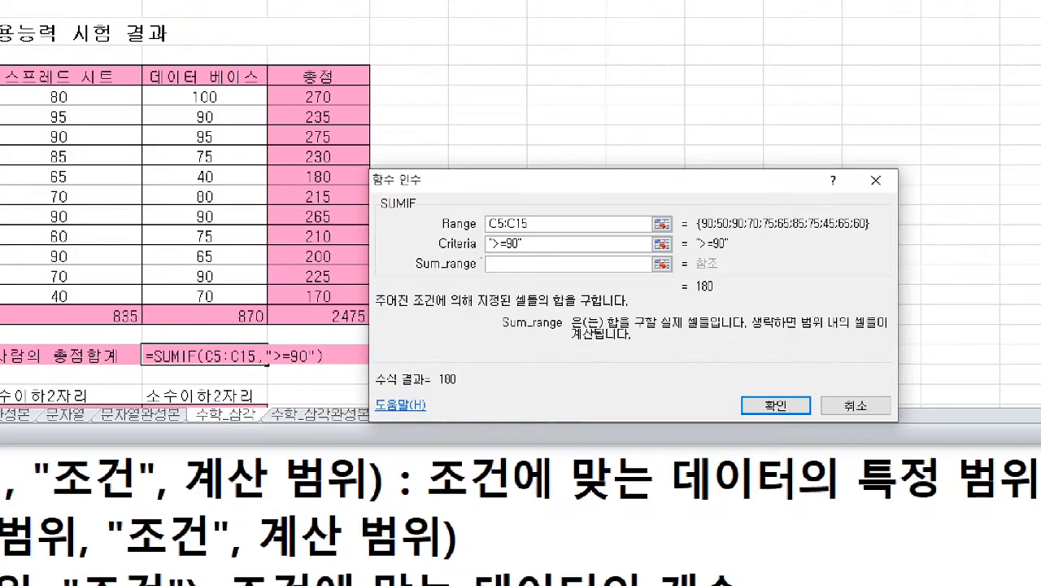
{"action": "left_click_drag", "start_coordinate": [475, 269], "coordinate": [480, 288]}
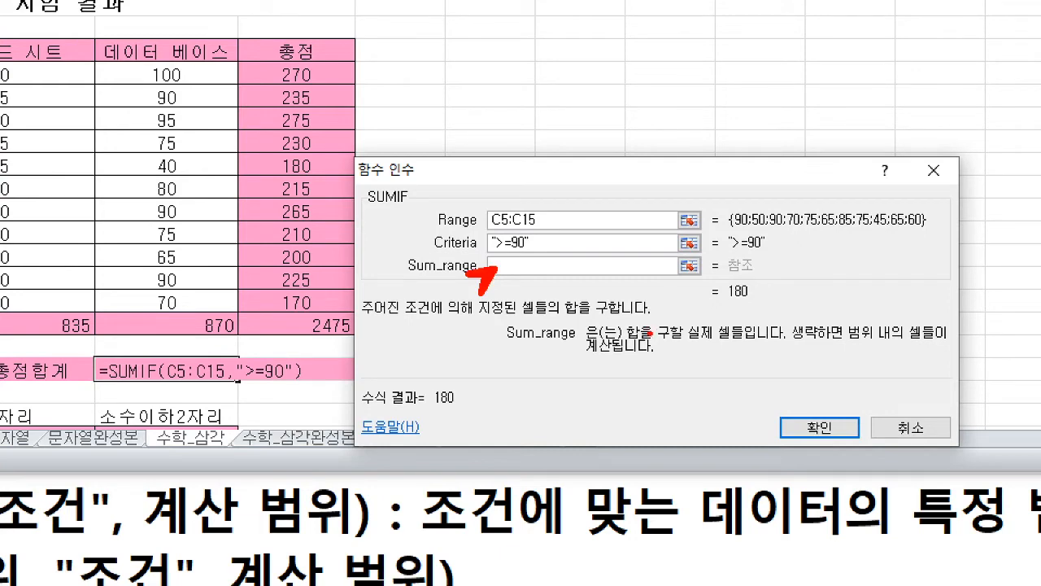
{"action": "left_click_drag", "start_coordinate": [624, 342], "coordinate": [752, 341]}
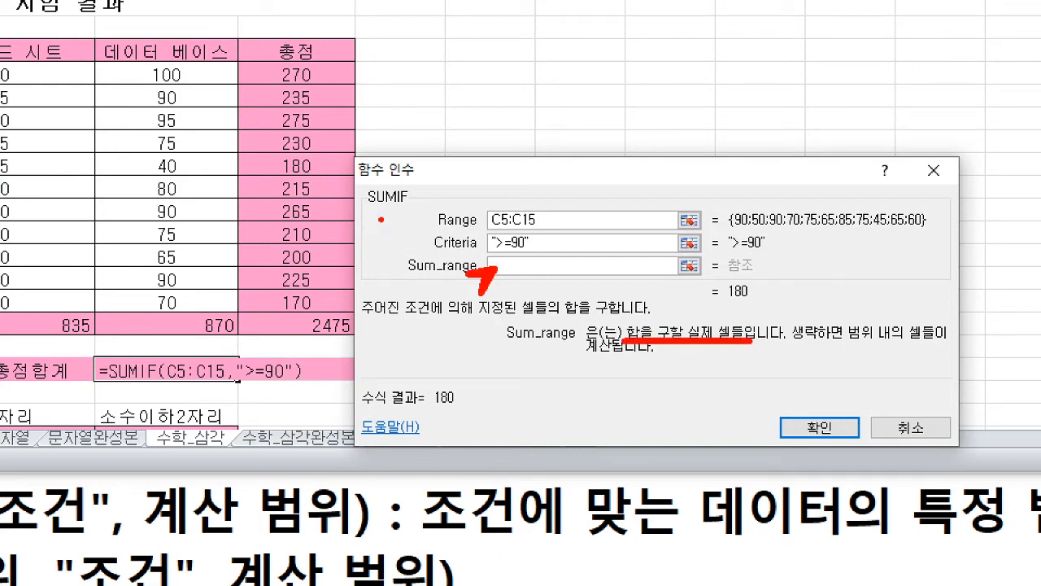
{"action": "left_click_drag", "start_coordinate": [368, 205], "coordinate": [403, 205]}
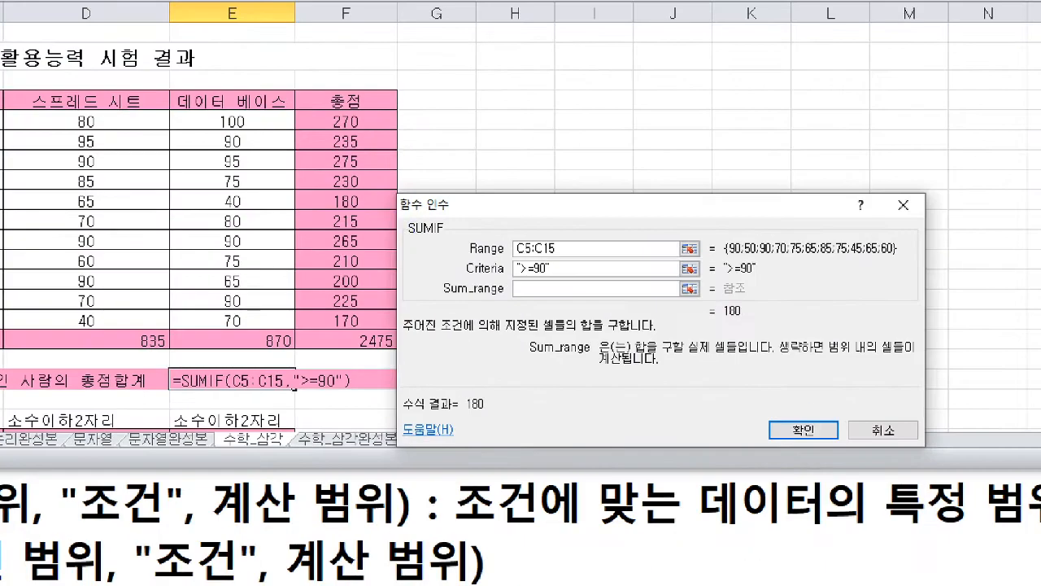
{"action": "left_click_drag", "start_coordinate": [408, 237], "coordinate": [431, 237]}
{"action": "left_click_drag", "start_coordinate": [433, 301], "coordinate": [553, 300]}
{"action": "left_click", "coordinate": [436, 263]}
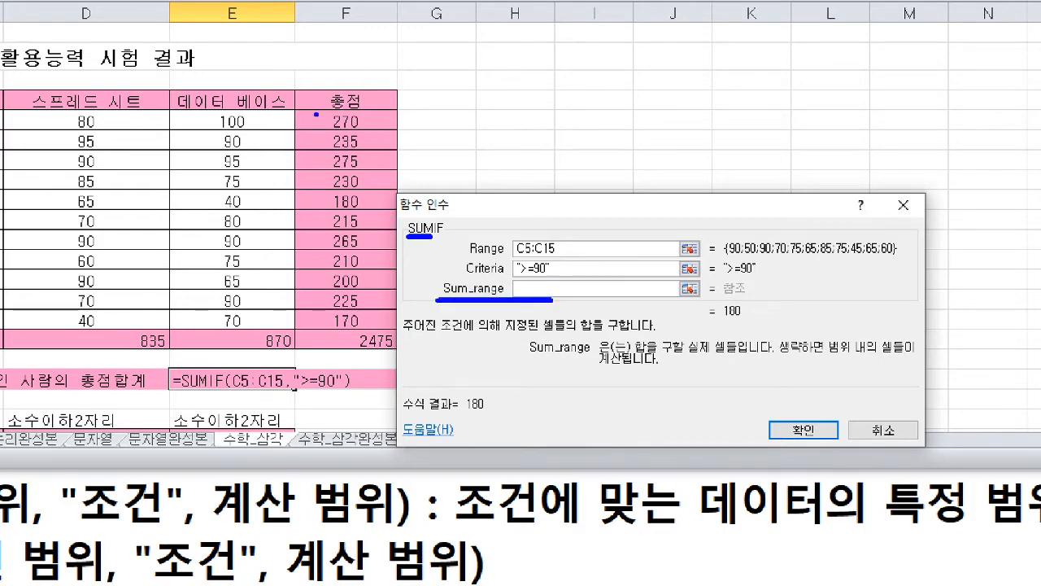
- Set the SUMIF Sum_range to the 총점 cells F5:F15 and enter the formula in E18
{"action": "mouse_move", "coordinate": [293, 108]}
{"action": "left_mouse_down"}
{"action": "mouse_move", "coordinate": [365, 303]}
{"action": "mouse_move", "coordinate": [395, 330]}
{"action": "left_mouse_up"}
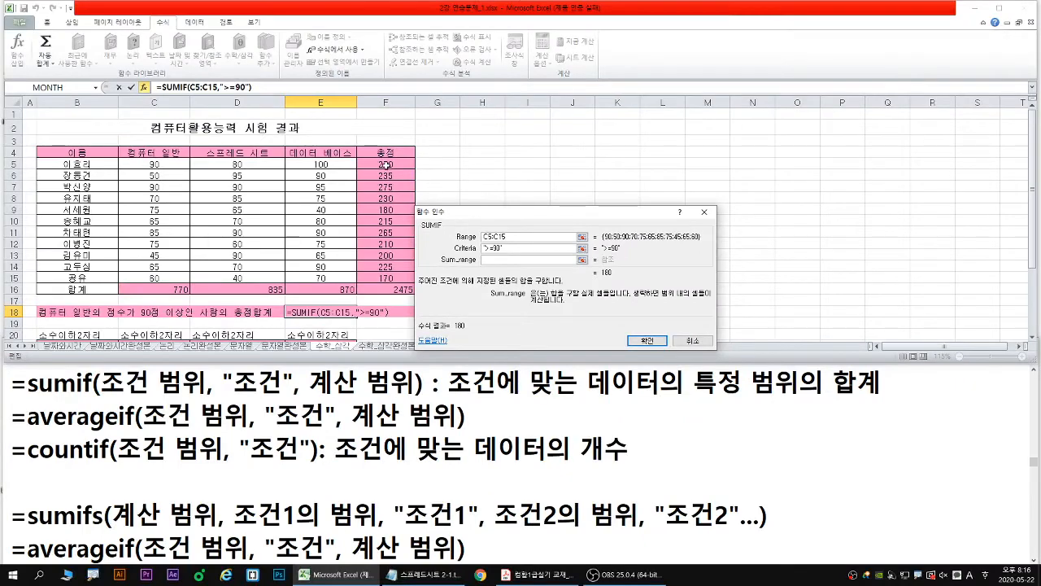
{"action": "left_click_drag", "start_coordinate": [345, 125], "coordinate": [355, 305]}
{"action": "left_click_drag", "start_coordinate": [389, 268], "coordinate": [389, 278]}
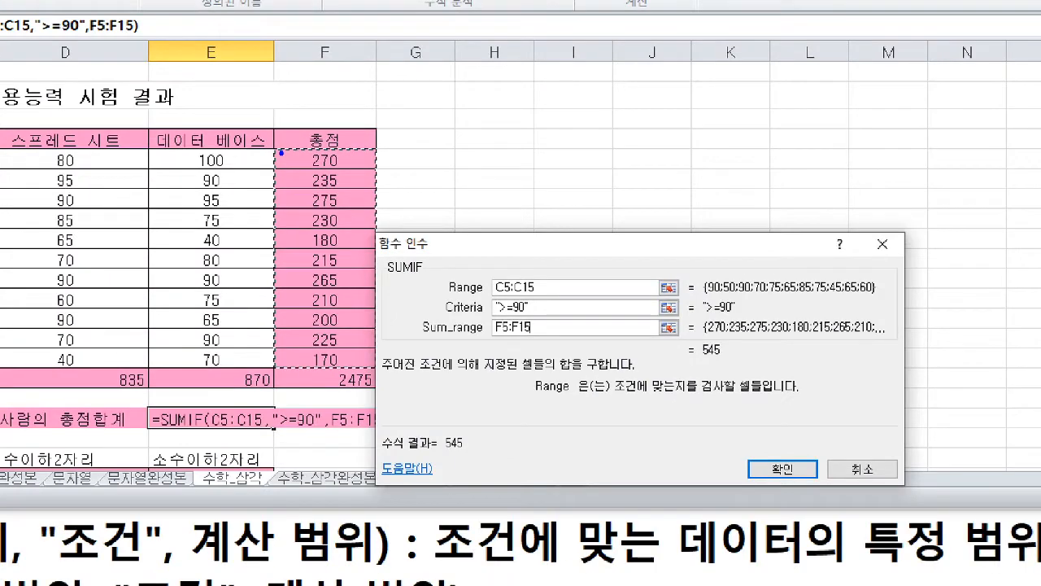
{"action": "mouse_move", "coordinate": [269, 149]}
{"action": "left_mouse_down"}
{"action": "mouse_move", "coordinate": [298, 187]}
{"action": "mouse_move", "coordinate": [374, 364]}
{"action": "left_mouse_up"}
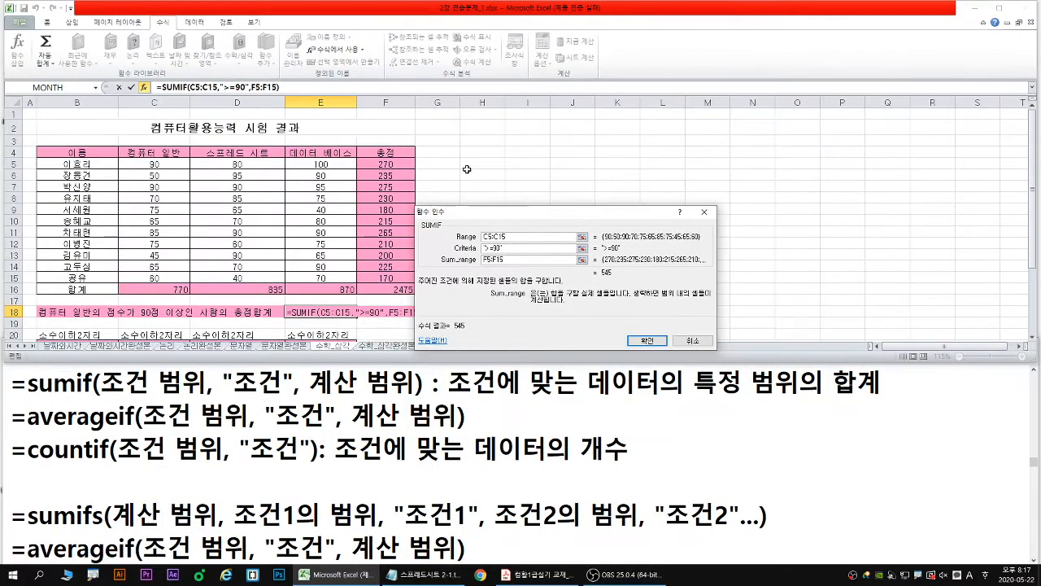
{"action": "key", "text": "Return"}
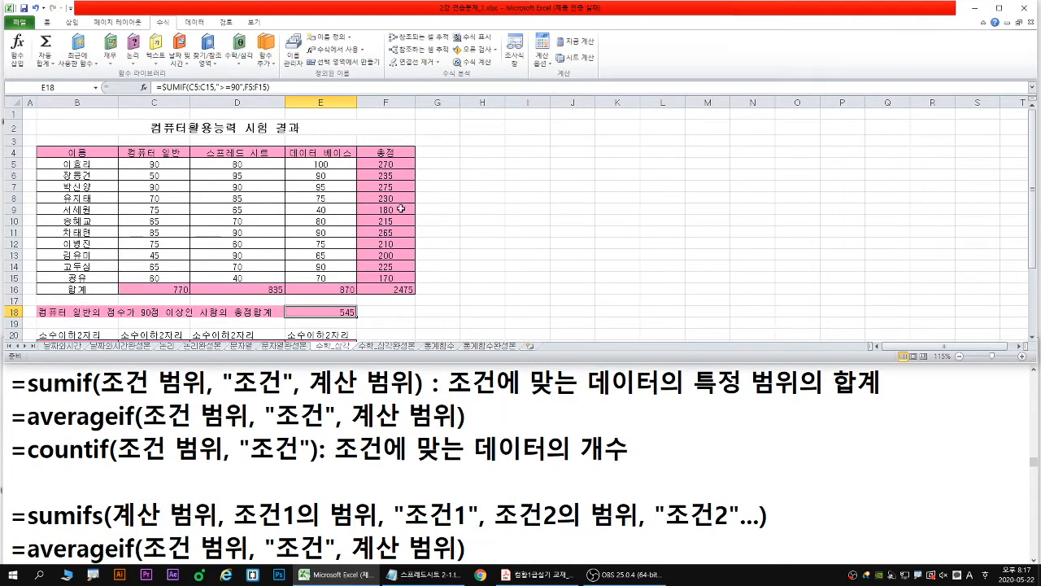
- Fill the label in B18 down into B19 without its formatting
{"action": "scroll", "coordinate": [296, 238], "scroll_direction": "down", "scroll_amount": 1}
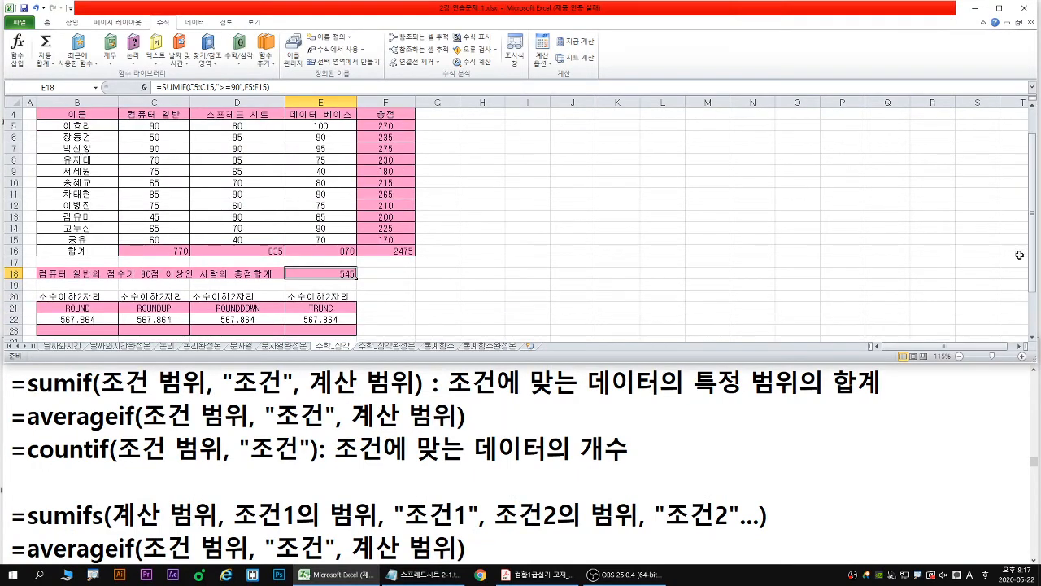
{"action": "left_click", "coordinate": [1033, 112]}
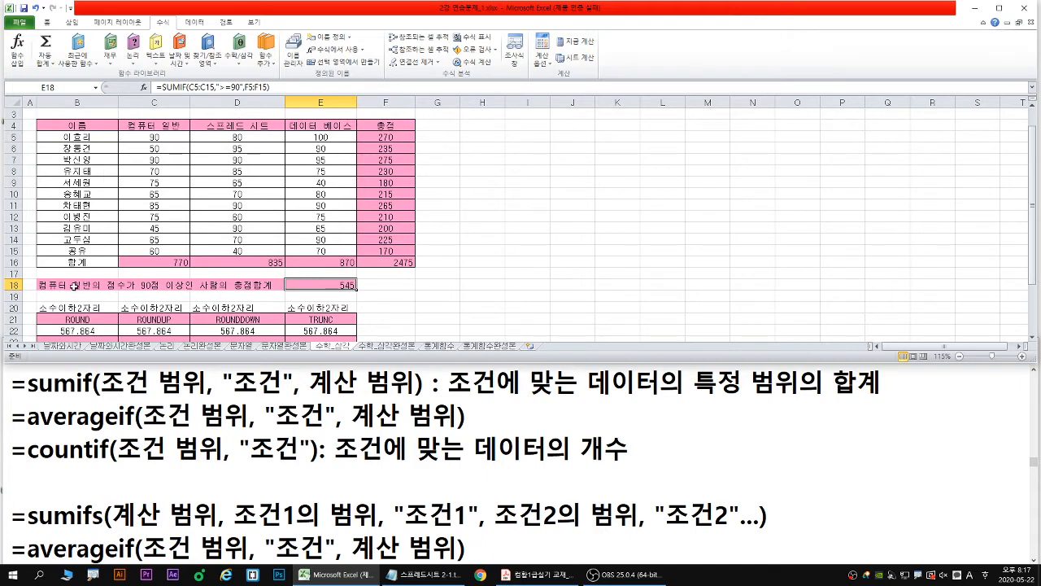
{"action": "left_click", "coordinate": [115, 288]}
{"action": "left_click_drag", "start_coordinate": [117, 290], "coordinate": [119, 299]}
{"action": "left_click", "coordinate": [127, 310]}
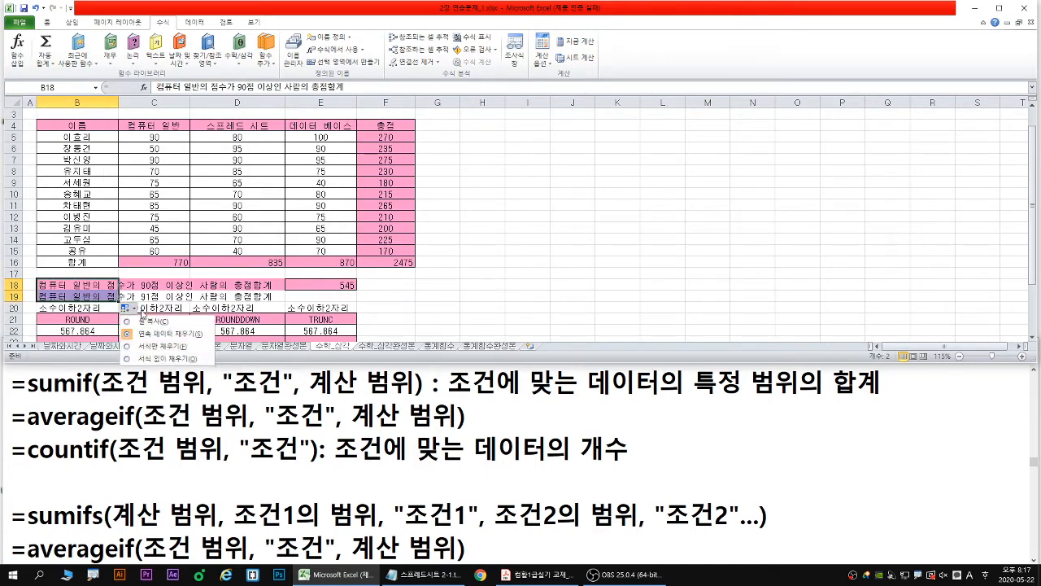
{"action": "left_click", "coordinate": [163, 357]}
- Change the score condition in the B19 label to read 70점 미만이고
{"action": "double_click", "coordinate": [83, 297]}
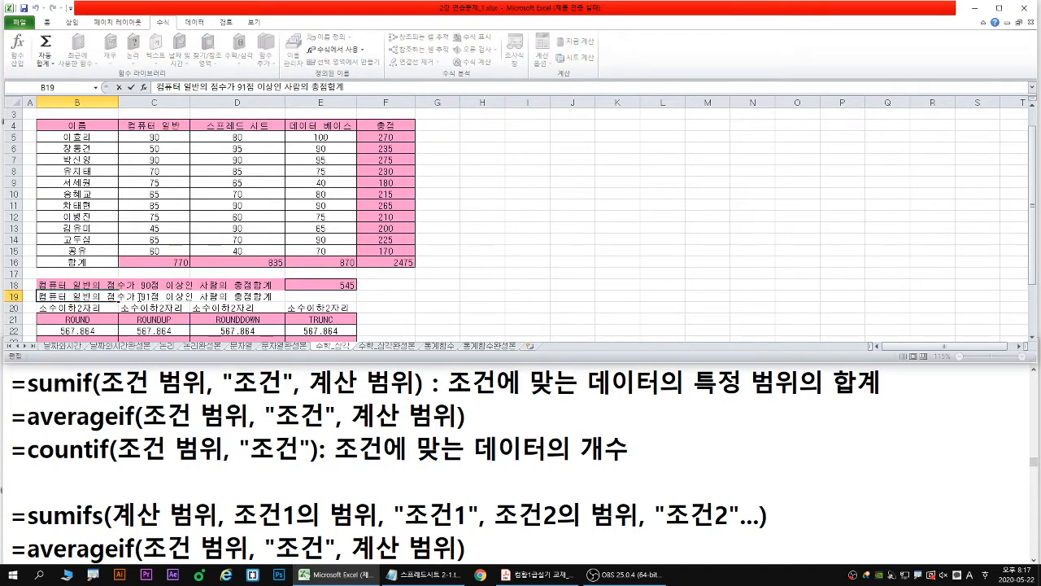
{"action": "left_click_drag", "start_coordinate": [139, 297], "coordinate": [150, 297]}
{"action": "type", "text": "70"}
{"action": "key", "text": "shift+Right"}
{"action": "key", "text": "shift+Right"}
{"action": "key", "text": "shift+Right"}
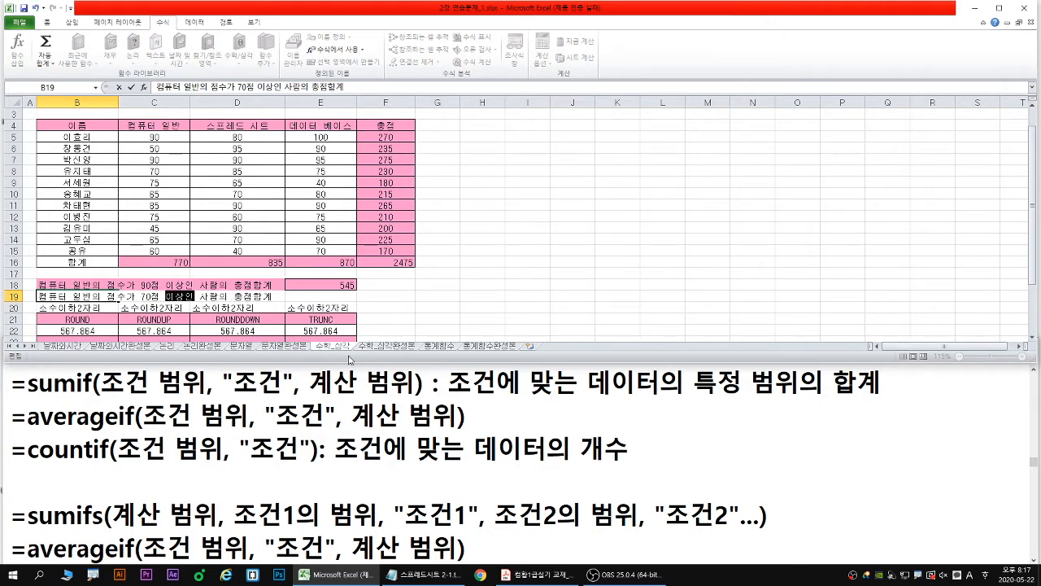
{"action": "type", "text": "미만이고"}
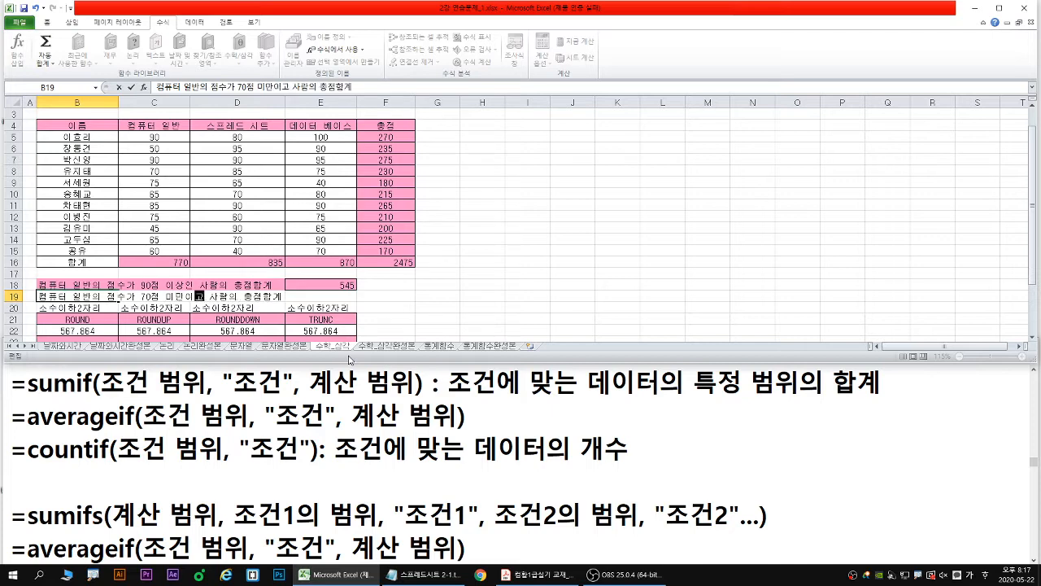
{"action": "type", "text": " ㄷ"}
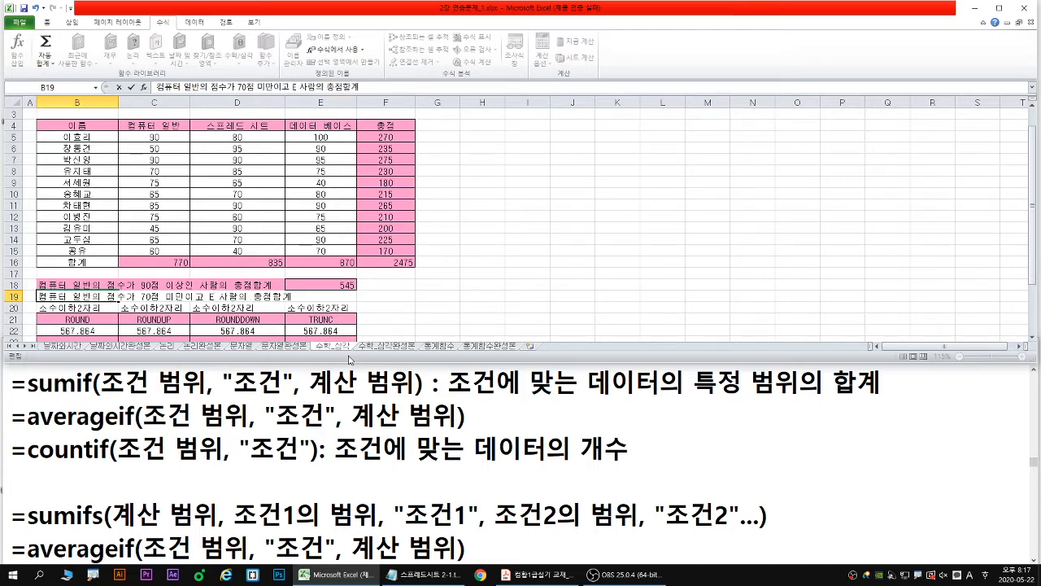
{"action": "type", "text": "ㅔ이터베잇"}
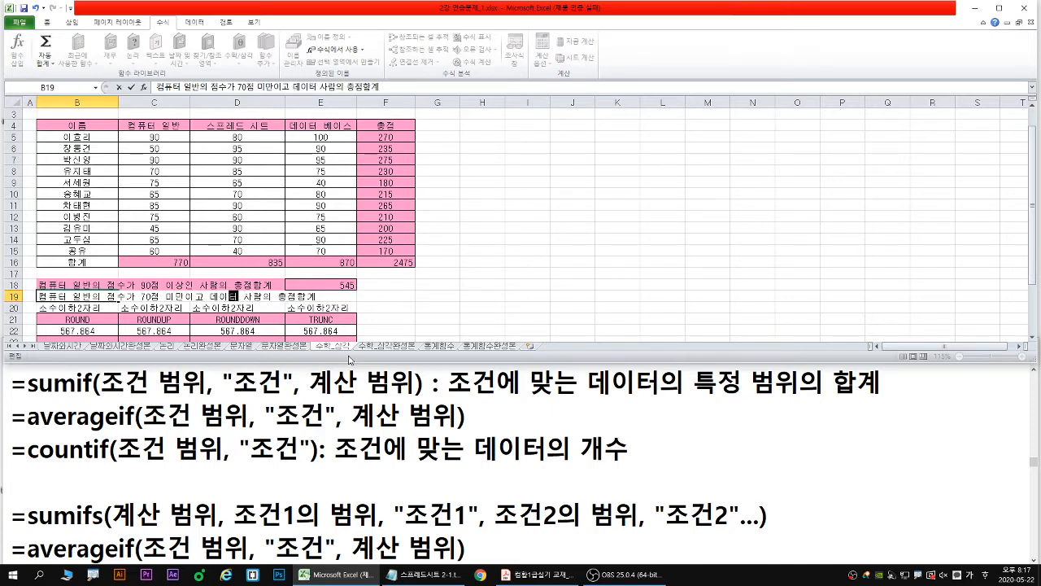
{"action": "type", "text": "ㅡ 점수가"}
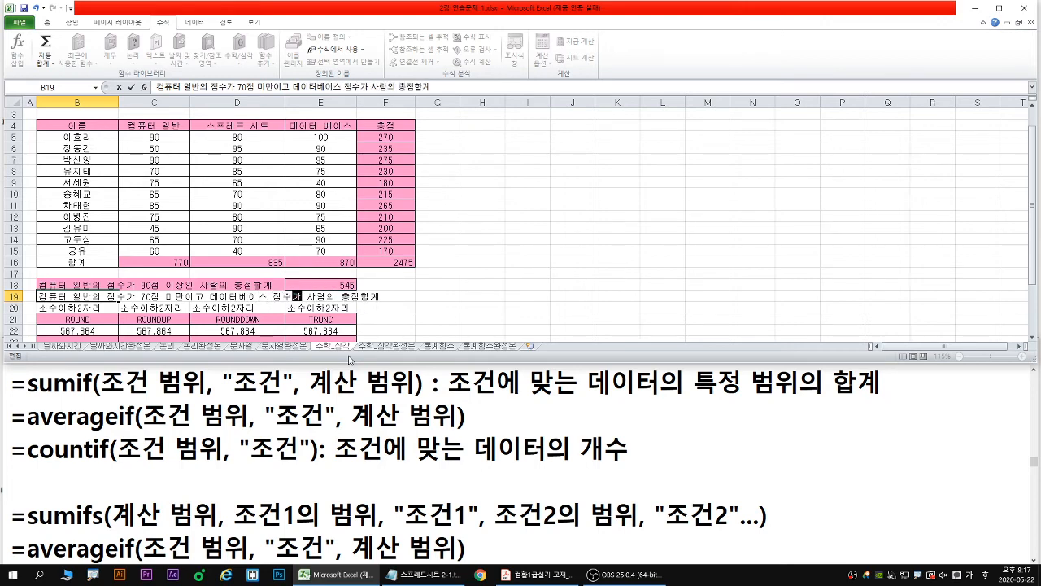
- Add the second condition 데이터베이스 점수가 60점 이상인 to the B19 label, before 사람의
{"action": "type", "text": "60저"}
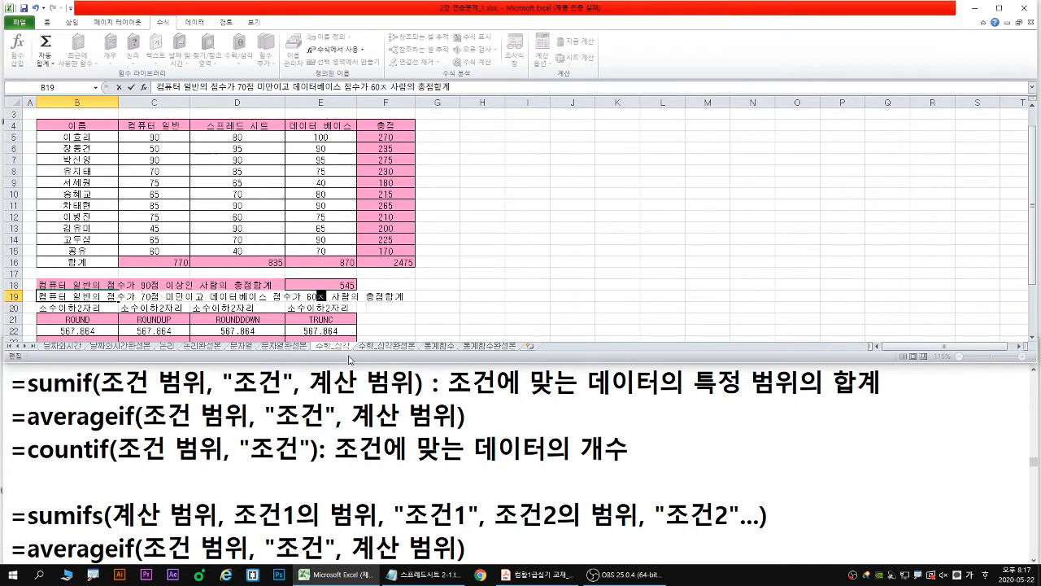
{"action": "type", "text": "ㅁ "}
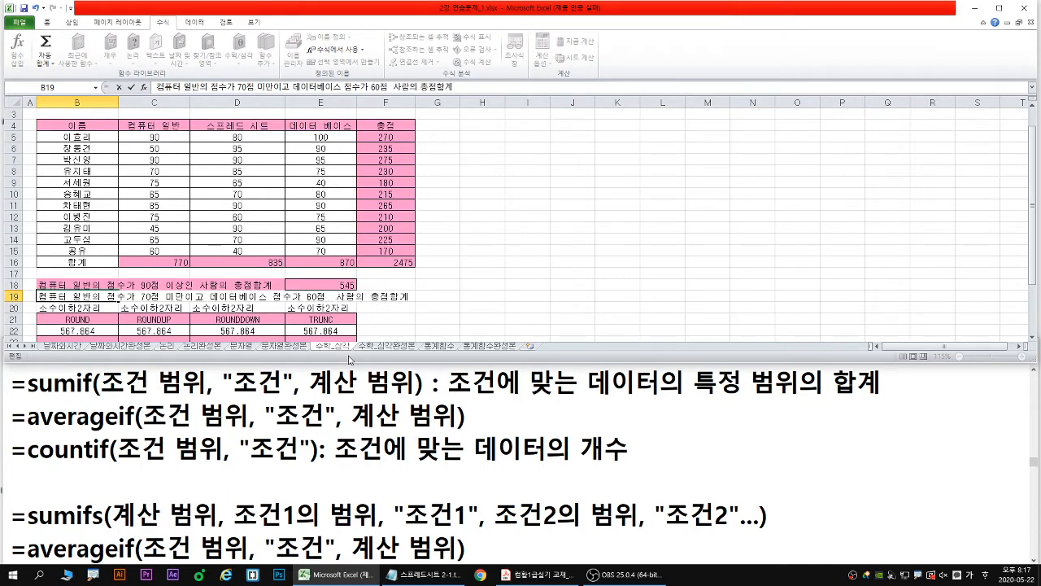
{"action": "type", "text": "이상이"}
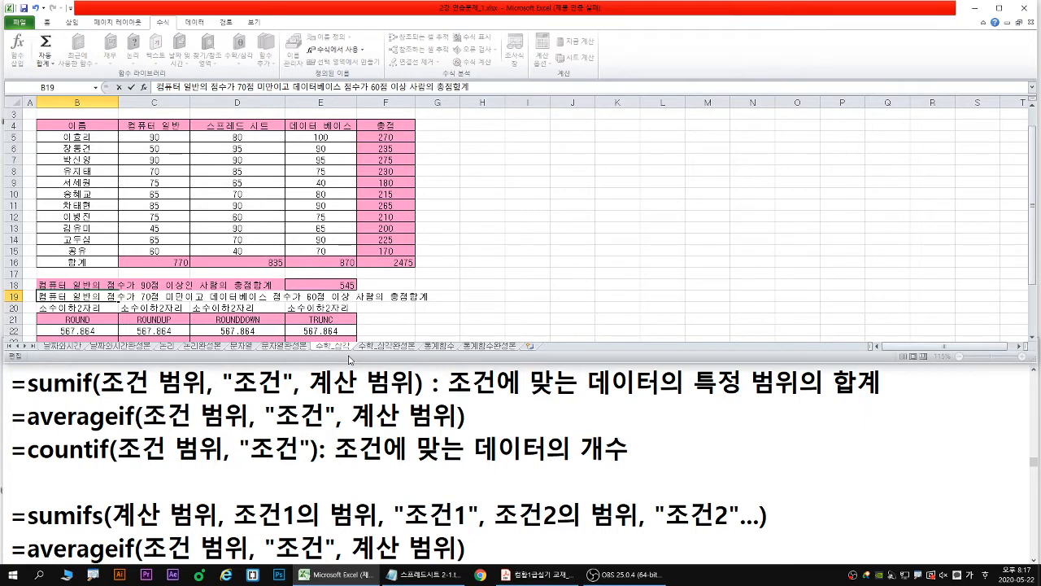
{"action": "type", "text": "ㄴ"}
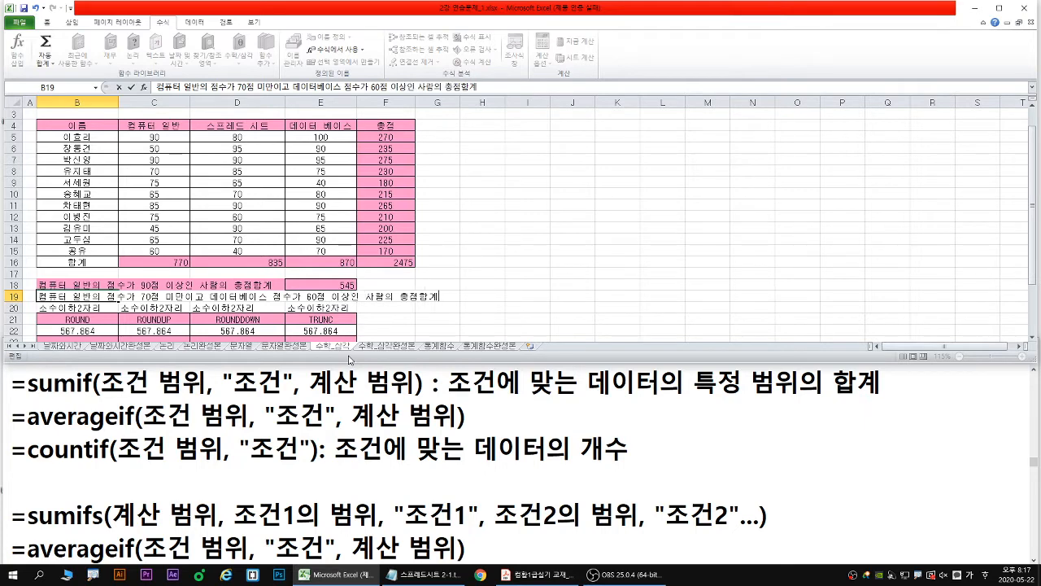
- Change the ending of the B19 label to 총점평균 and make the cell bold
{"action": "key", "text": "BackSpace"}
{"action": "key", "text": "BackSpace"}
{"action": "type", "text": "평균"}
{"action": "key", "text": "Return"}
{"action": "key", "text": "Up"}
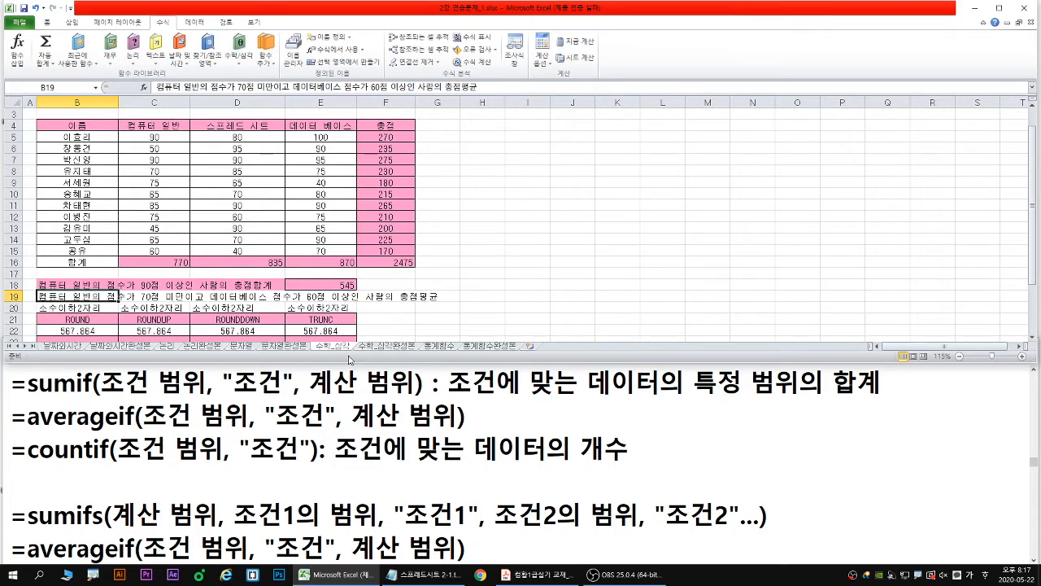
{"action": "key", "text": "ctrl+b"}
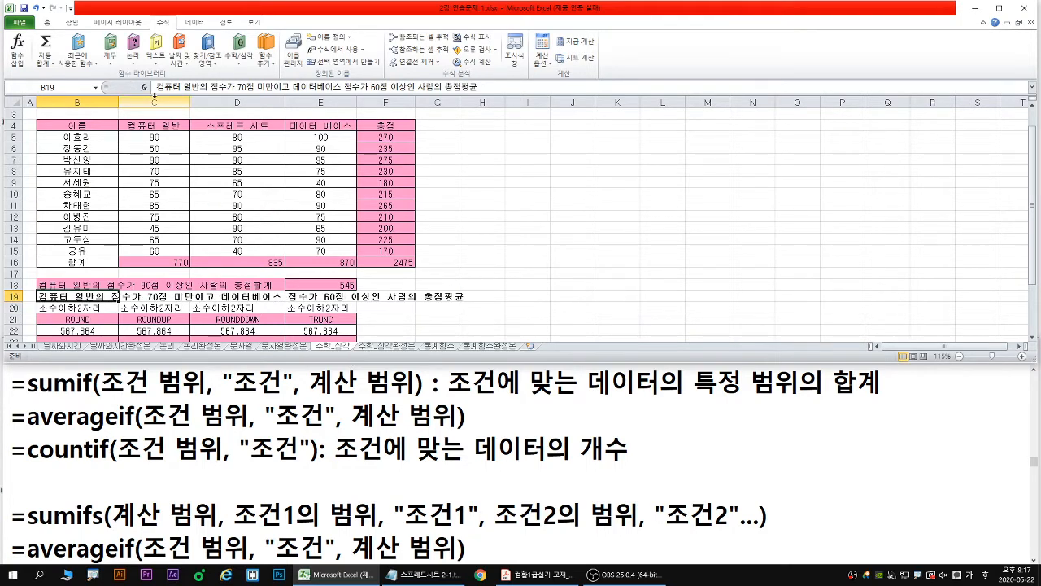
- Enlarge the font of the label in B19 to size 24 and select cell F18
{"action": "left_click", "coordinate": [44, 22]}
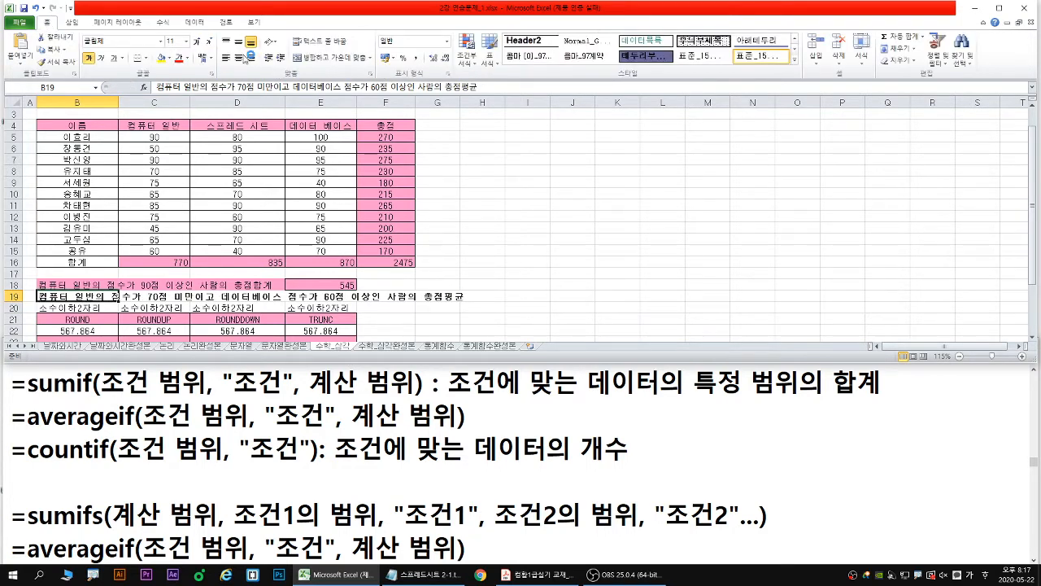
{"action": "left_click", "coordinate": [198, 41]}
{"action": "left_click", "coordinate": [200, 42]}
{"action": "left_click", "coordinate": [199, 43]}
{"action": "left_click", "coordinate": [200, 43]}
{"action": "left_click", "coordinate": [199, 42]}
{"action": "left_click", "coordinate": [199, 42]}
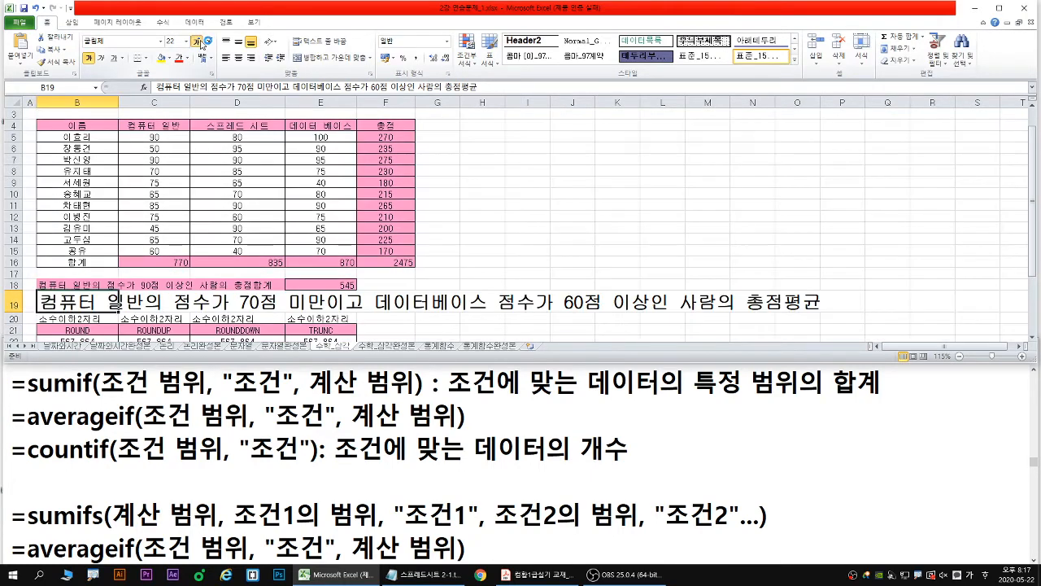
{"action": "left_click", "coordinate": [199, 42]}
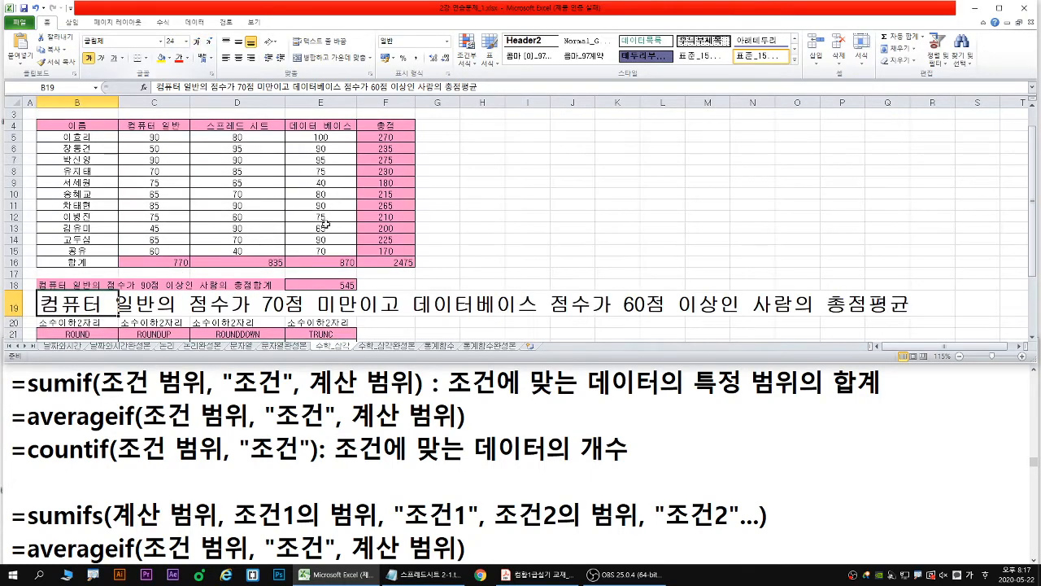
{"action": "left_click", "coordinate": [387, 282]}
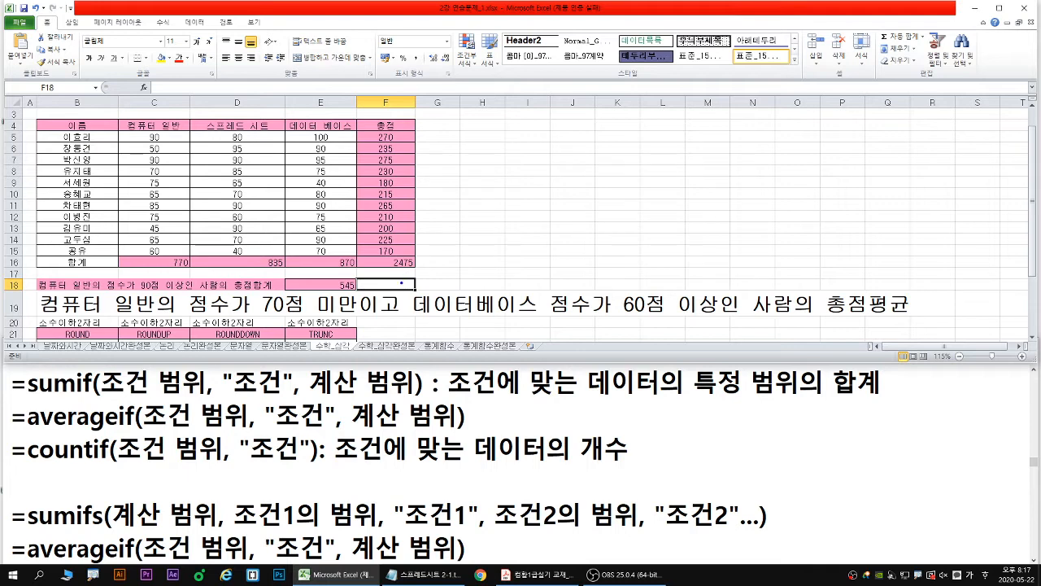
{"action": "left_click_drag", "start_coordinate": [401, 283], "coordinate": [464, 258]}
{"action": "left_click_drag", "start_coordinate": [43, 315], "coordinate": [358, 317]}
{"action": "left_click_drag", "start_coordinate": [413, 314], "coordinate": [719, 314]}
{"action": "key", "text": "r"}
{"action": "key", "text": "g"}
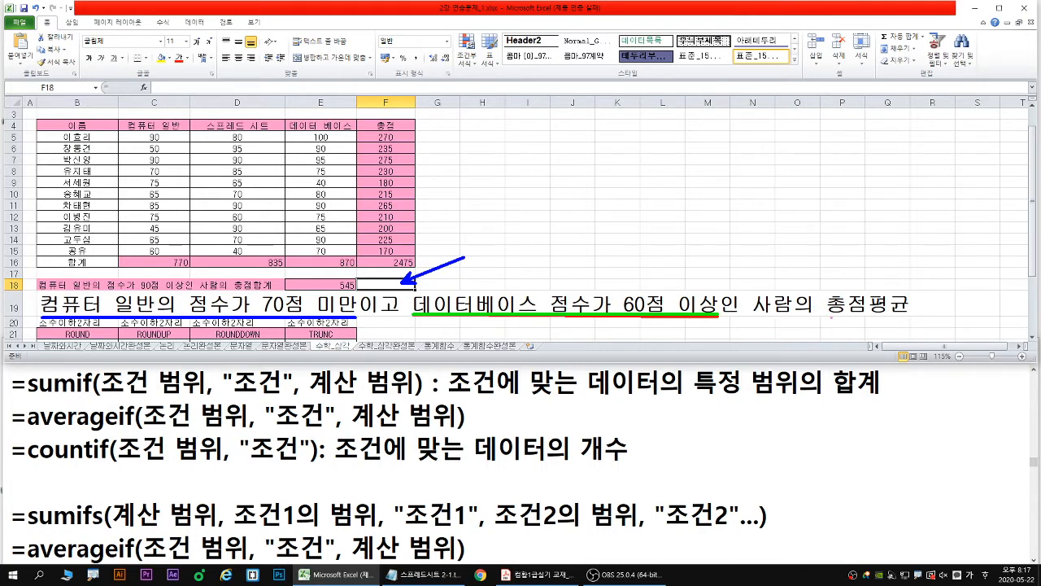
{"action": "left_click_drag", "start_coordinate": [828, 316], "coordinate": [909, 315]}
- Switch to the 스프레드시트 2-1.txt notes in Notepad, maximize them, and copy the sumifs syntax line directly below the sumif line
{"action": "left_click", "coordinate": [541, 577]}
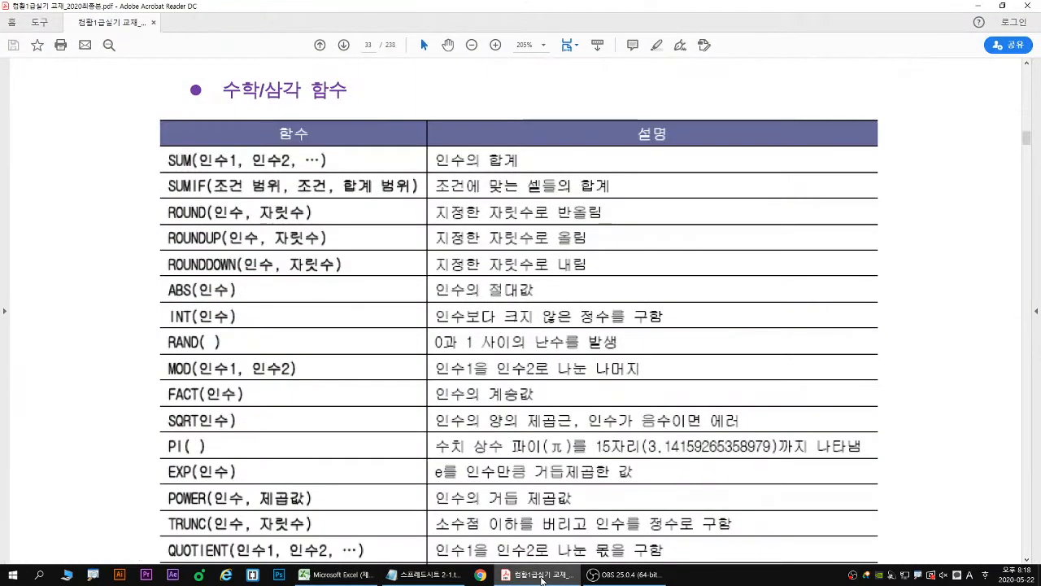
{"action": "left_click", "coordinate": [543, 580]}
{"action": "left_click", "coordinate": [199, 447]}
{"action": "double_click", "coordinate": [324, 353]}
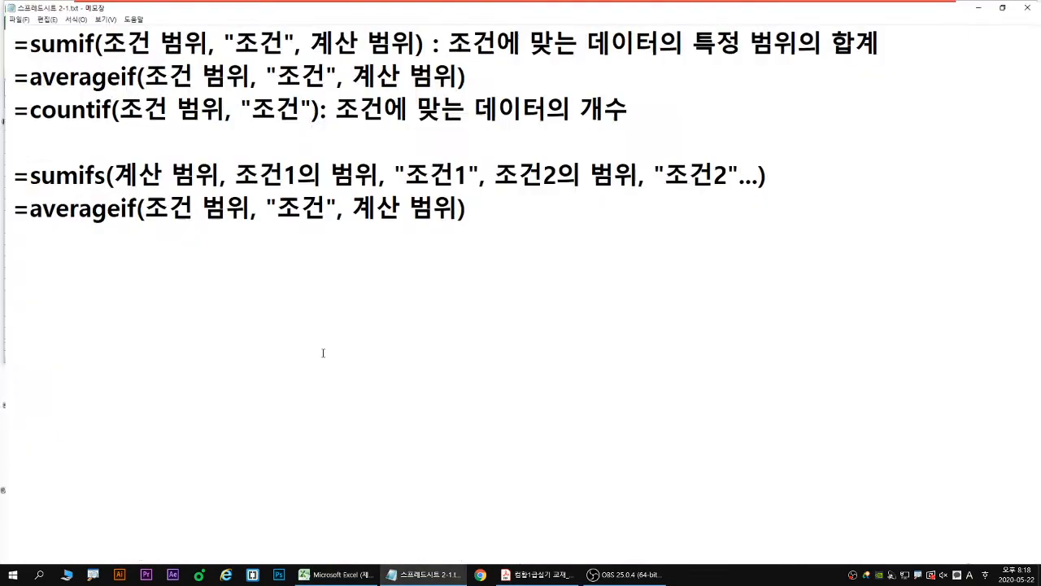
{"action": "left_click_drag", "start_coordinate": [8, 175], "coordinate": [792, 180]}
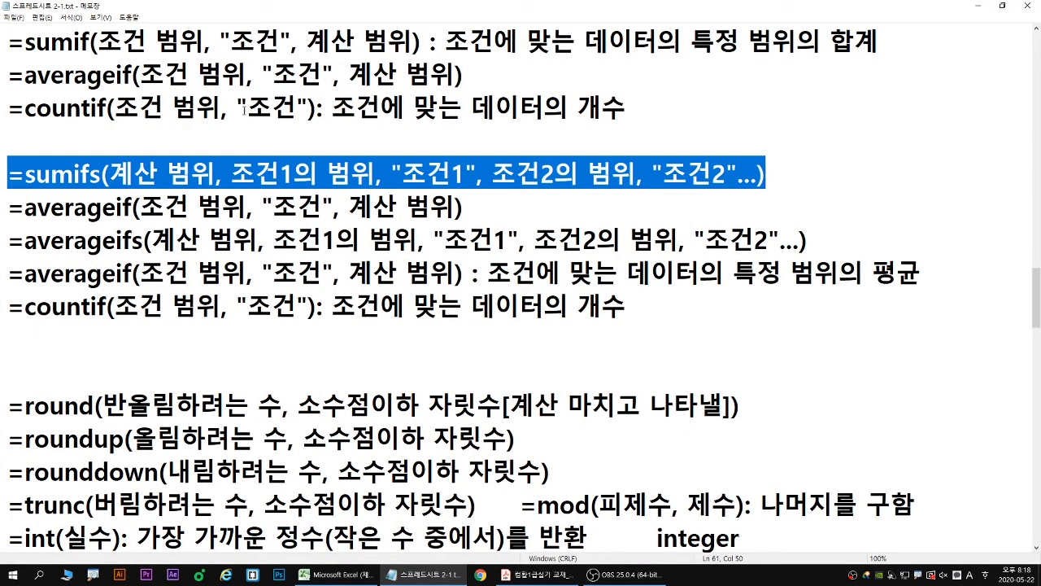
{"action": "key", "text": "ctrl+c"}
{"action": "left_click", "coordinate": [10, 75]}
{"action": "key", "text": "ctrl+v"}
{"action": "key", "text": "Return"}
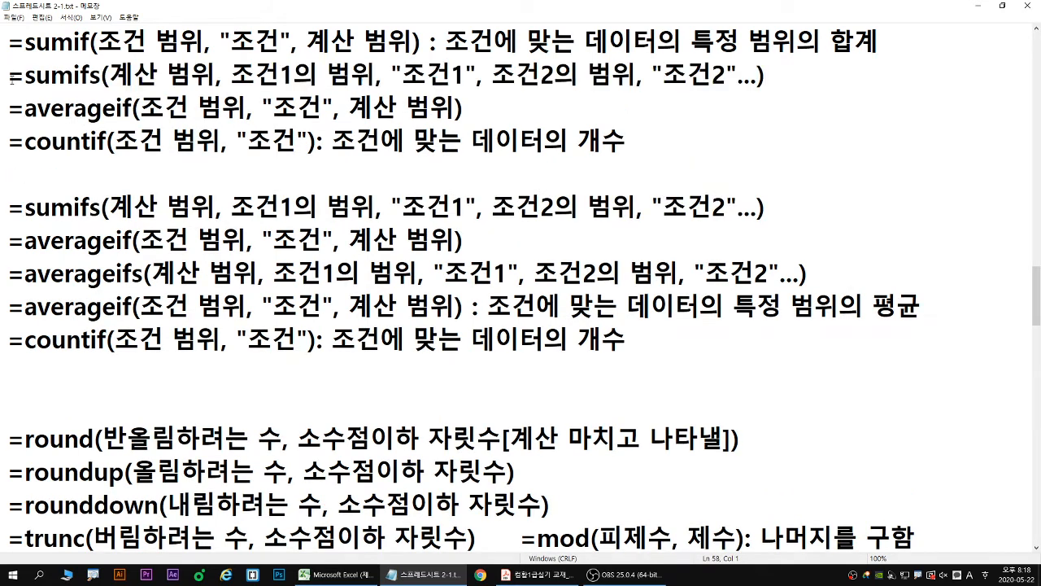
{"action": "key", "text": "Up"}
{"action": "key", "text": "Up"}
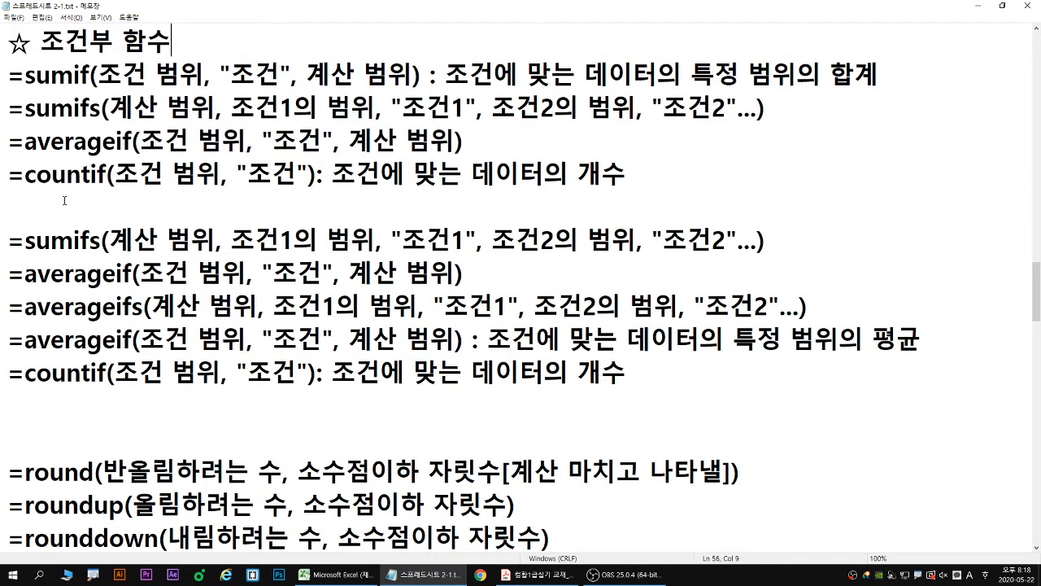
- Insert a copy of the sumifs syntax line on a new line below the upper averageif line
{"action": "left_click", "coordinate": [7, 240]}
{"action": "key", "text": "shift+End"}
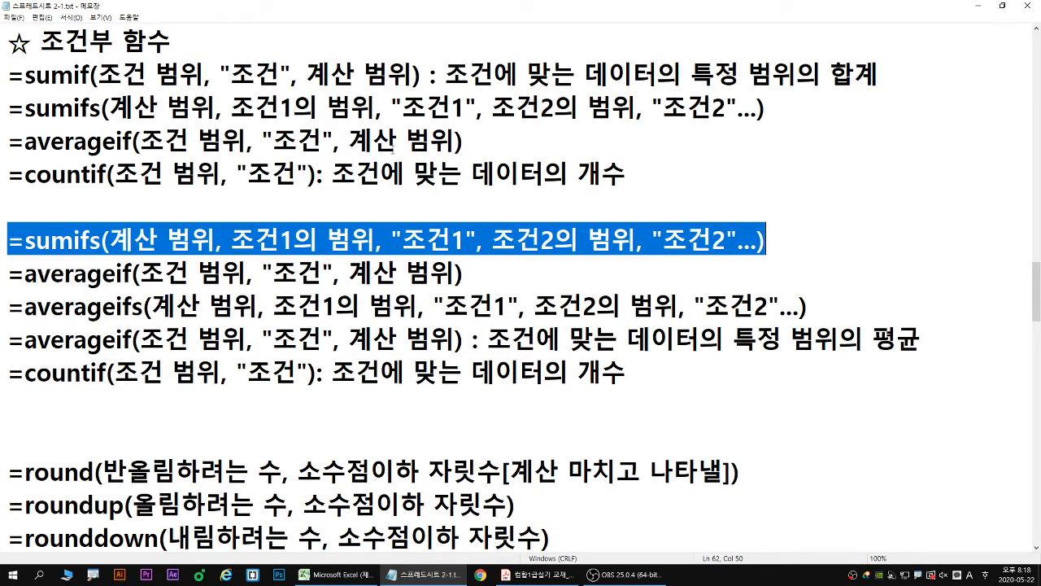
{"action": "left_click", "coordinate": [488, 144]}
{"action": "key", "text": "Return"}
{"action": "key", "text": "ctrl+v"}
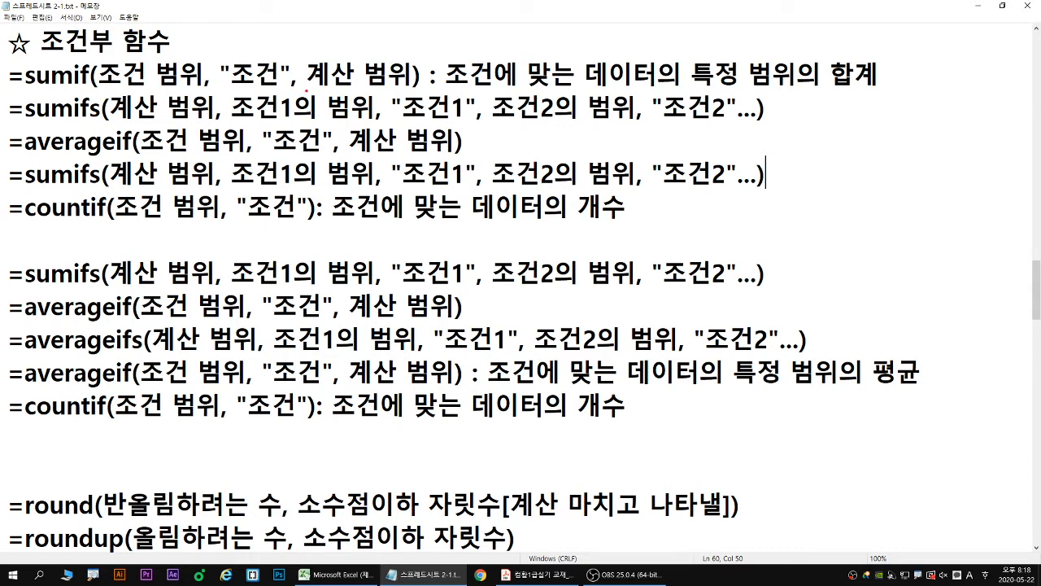
{"action": "left_click_drag", "start_coordinate": [307, 90], "coordinate": [407, 88]}
{"action": "left_click_drag", "start_coordinate": [116, 122], "coordinate": [208, 122]}
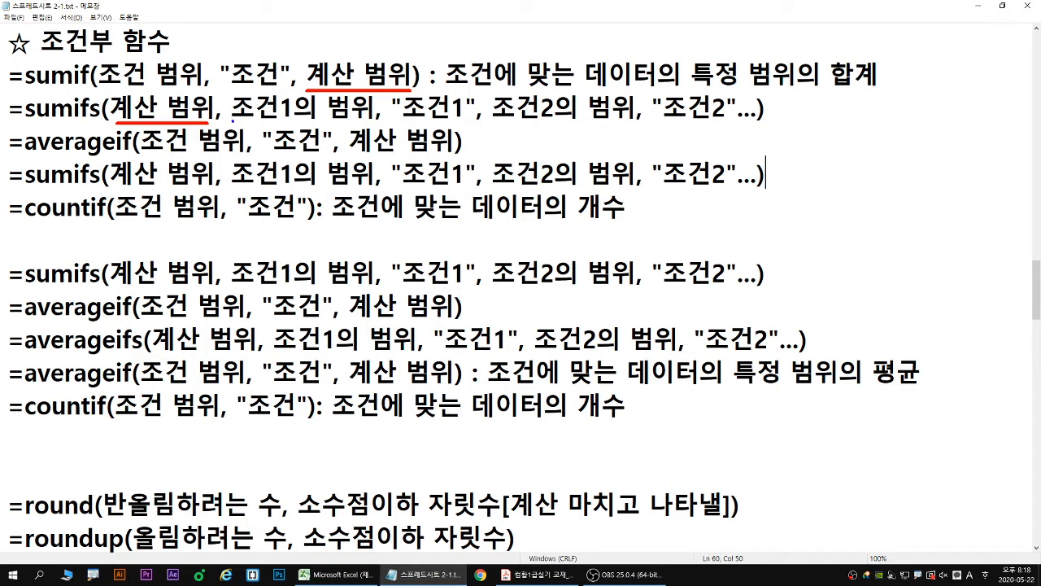
{"action": "left_click_drag", "start_coordinate": [233, 120], "coordinate": [371, 122]}
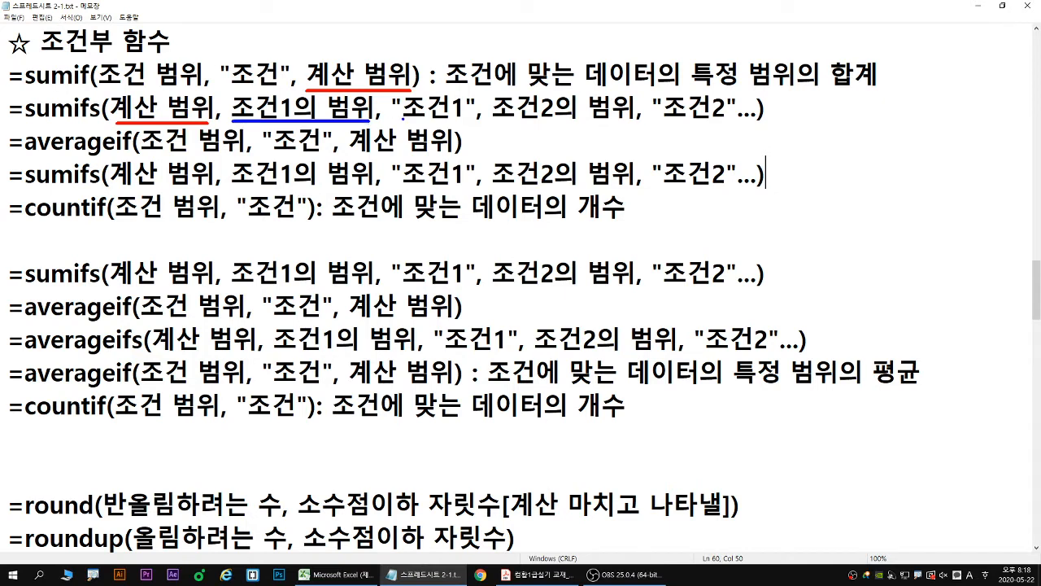
{"action": "left_click_drag", "start_coordinate": [398, 119], "coordinate": [732, 121]}
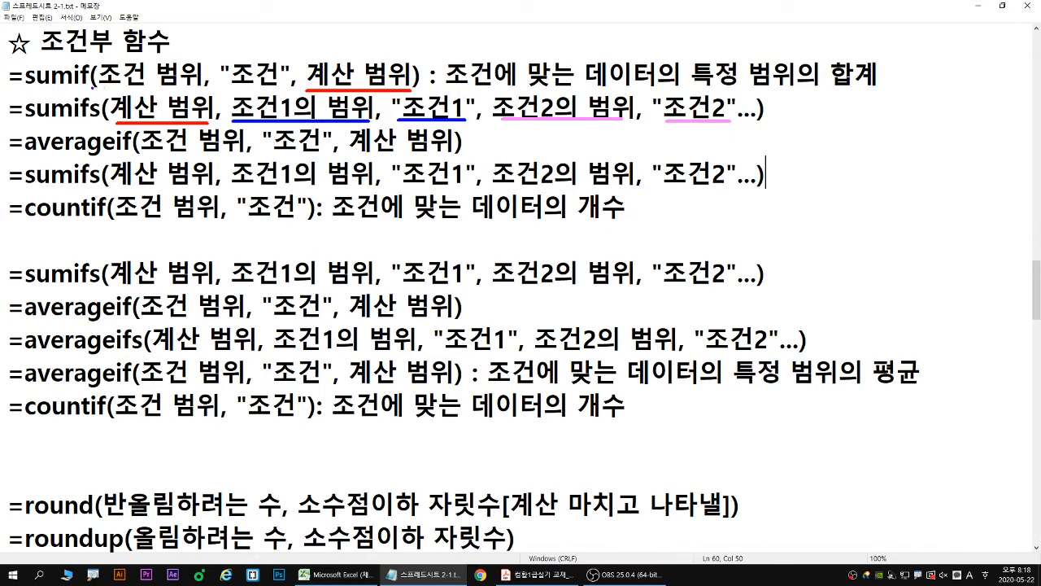
{"action": "left_click_drag", "start_coordinate": [100, 90], "coordinate": [282, 84]}
{"action": "left_click_drag", "start_coordinate": [211, 101], "coordinate": [308, 84]}
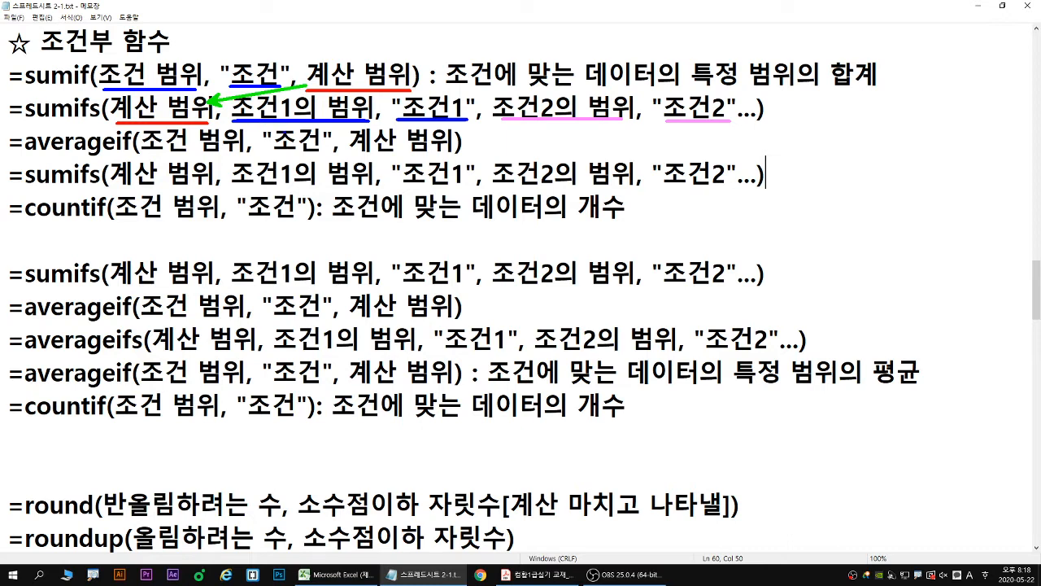
{"action": "key", "text": "Escape"}
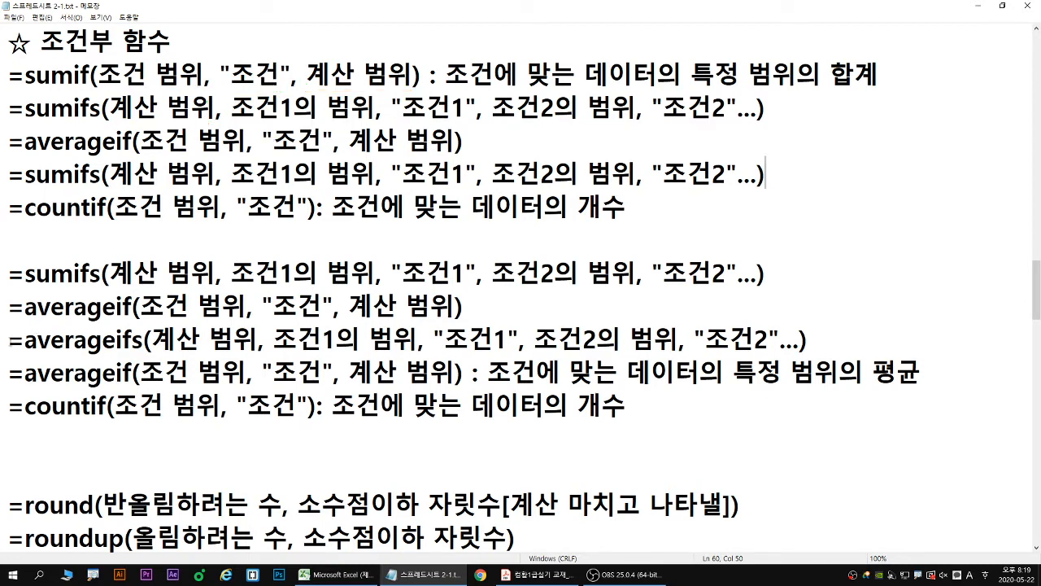
- Copy the averageifs syntax line onto a new line between the upper averageif line and the pasted sumifs line
{"action": "left_click", "coordinate": [5, 340]}
{"action": "key", "text": "shift+End"}
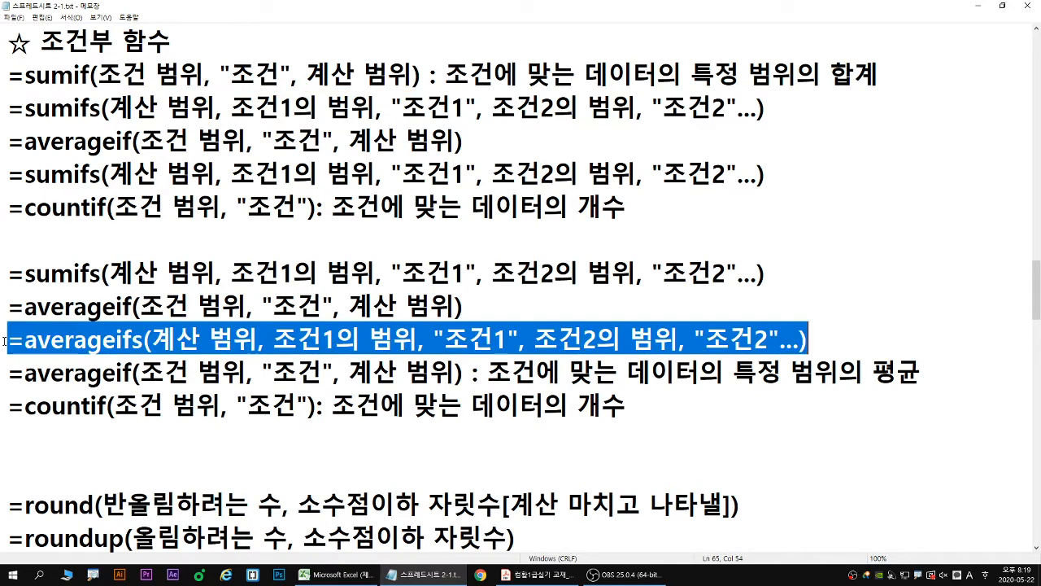
{"action": "key", "text": "ctrl+c"}
{"action": "left_click", "coordinate": [7, 173]}
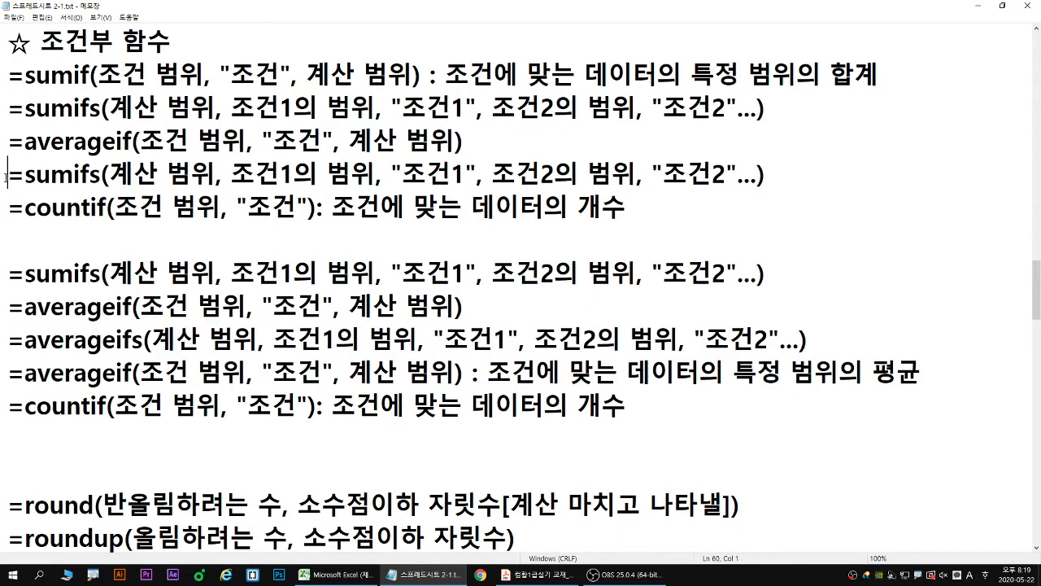
{"action": "key", "text": "Return"}
{"action": "key", "text": "Up"}
{"action": "key", "text": "ctrl+v"}
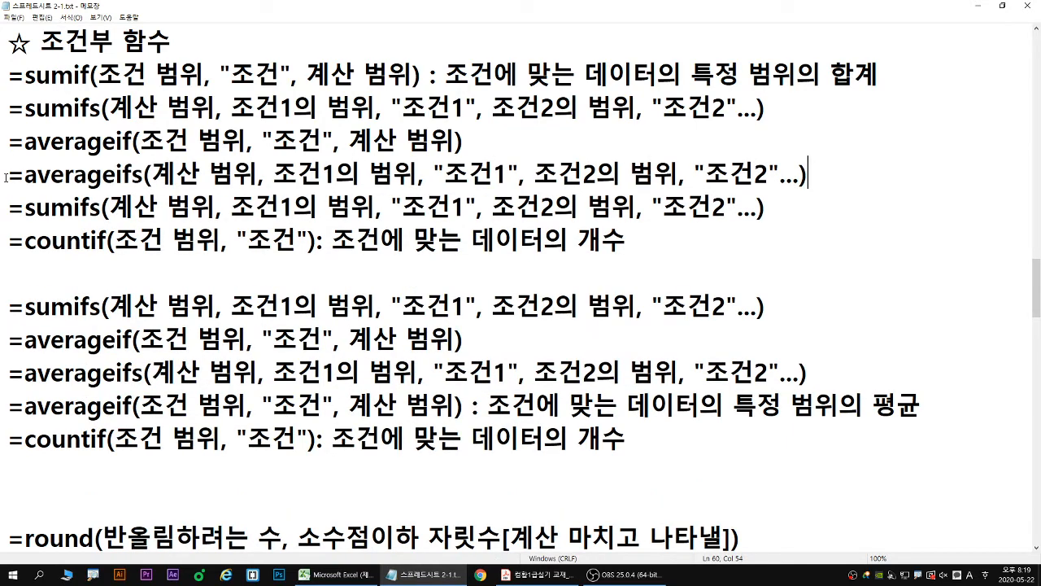
- Restore the notes window to its smaller size so the worksheet and the averageifs syntax can be seen together
{"action": "double_click", "coordinate": [254, 5]}
{"action": "left_click", "coordinate": [298, 447]}
{"action": "key", "text": "Down"}
{"action": "key", "text": "Down"}
{"action": "key", "text": "Down"}
{"action": "key", "text": "Down"}
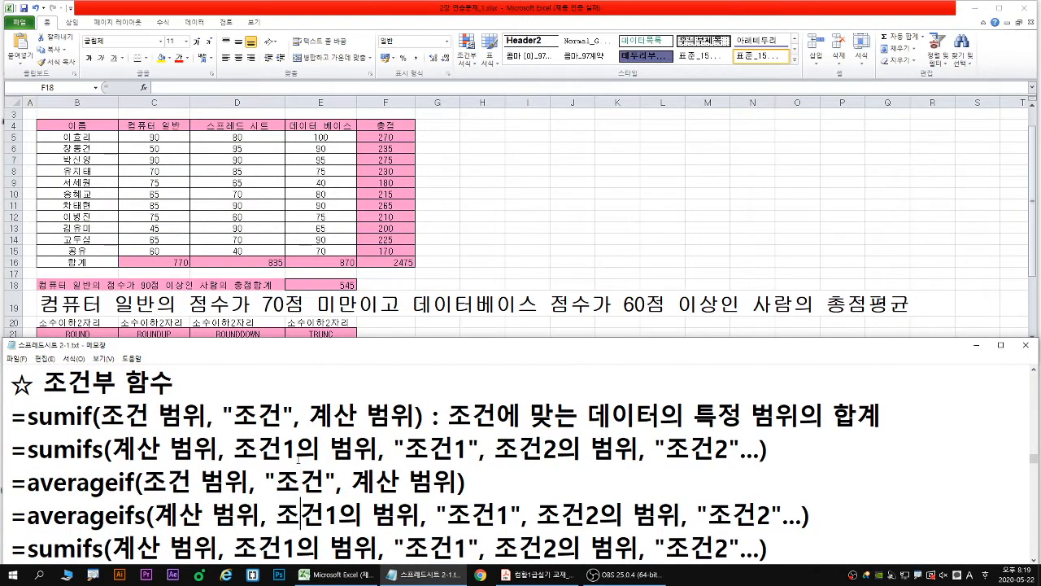
- Switch to Excel, start an AVERAGEIFS formula in F18, and open its function arguments clear of the score table
{"action": "left_click", "coordinate": [445, 293]}
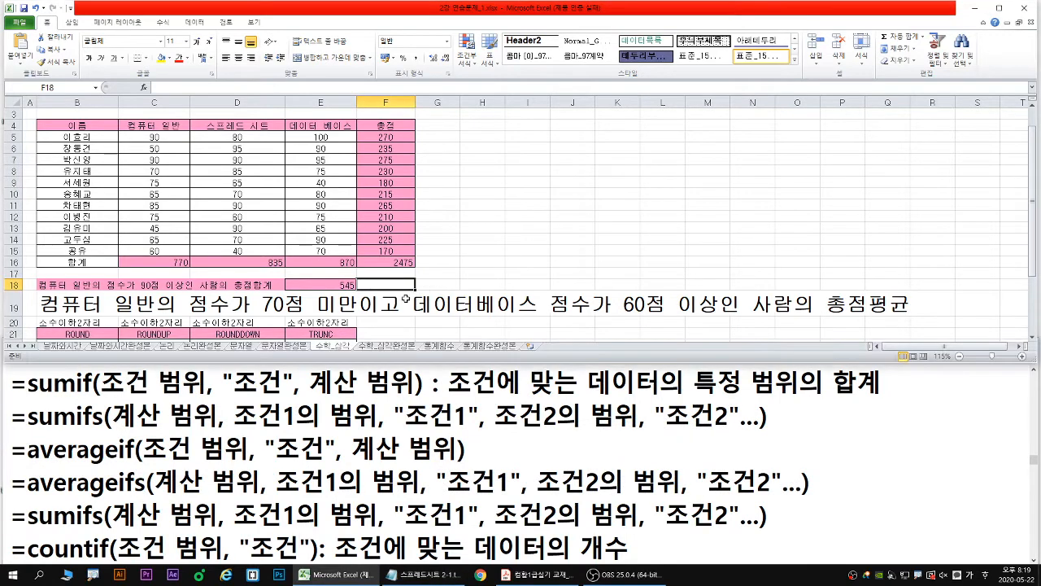
{"action": "left_click_drag", "start_coordinate": [404, 285], "coordinate": [432, 271]}
{"action": "type", "text": "=A"}
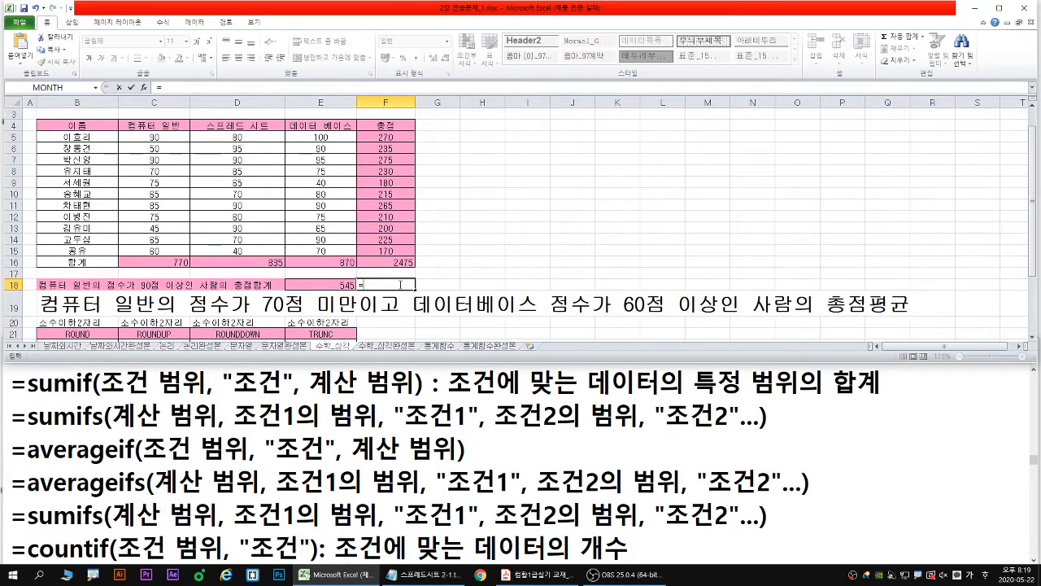
{"action": "type", "text": "VER"}
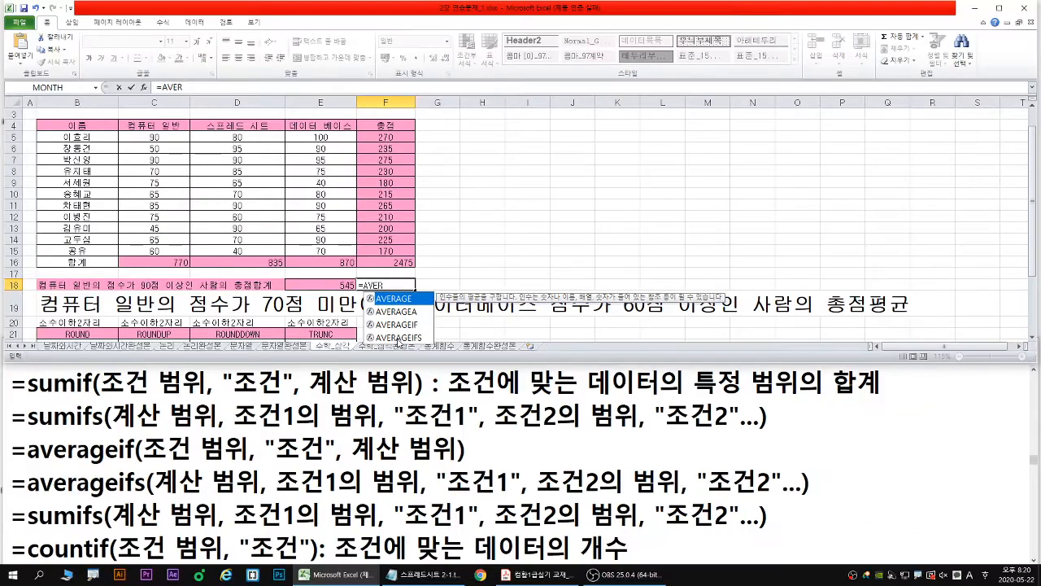
{"action": "double_click", "coordinate": [407, 362]}
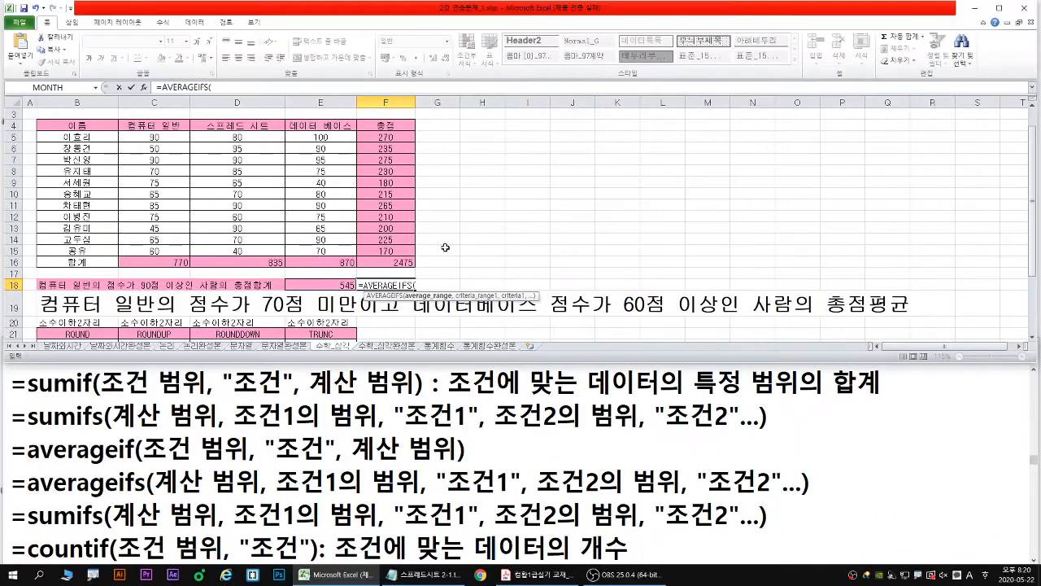
{"action": "key", "text": "shift+F3"}
{"action": "left_click_drag", "start_coordinate": [499, 205], "coordinate": [516, 136]}
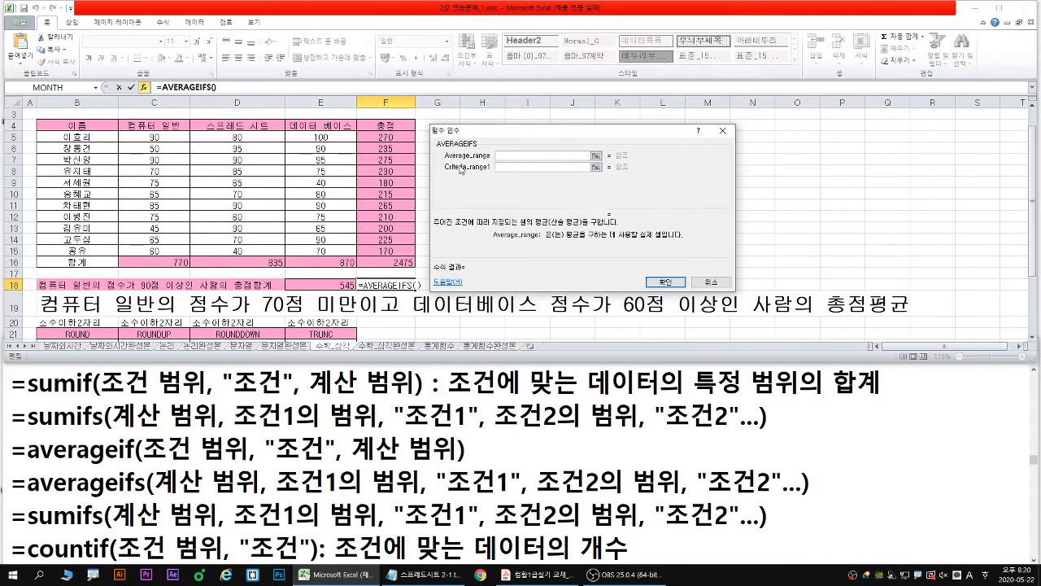
{"action": "left_click_drag", "start_coordinate": [445, 160], "coordinate": [530, 160]}
{"action": "left_click_drag", "start_coordinate": [157, 496], "coordinate": [264, 494]}
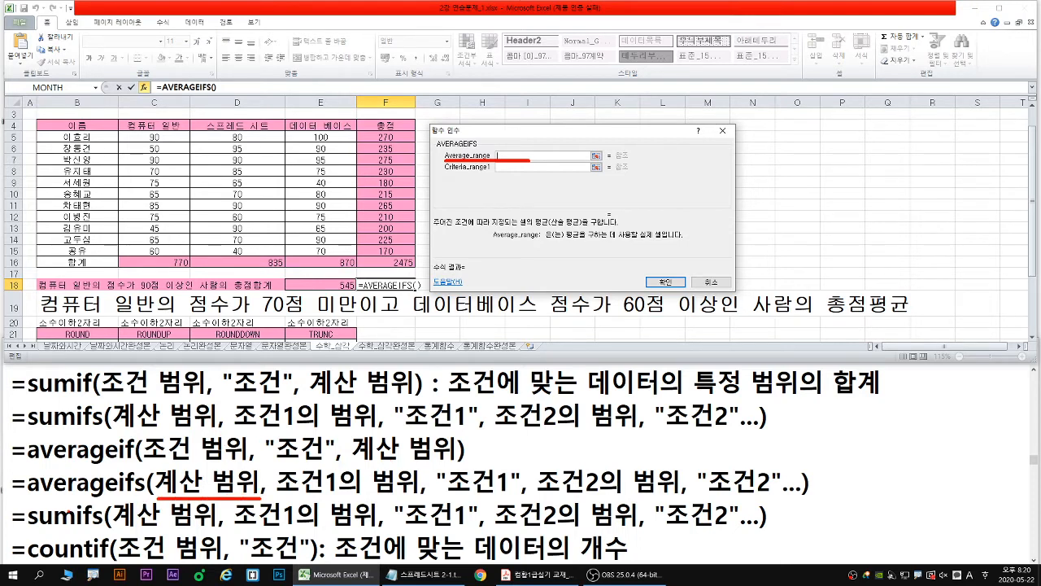
{"action": "left_click_drag", "start_coordinate": [27, 497], "coordinate": [121, 493]}
{"action": "key", "text": "Escape"}
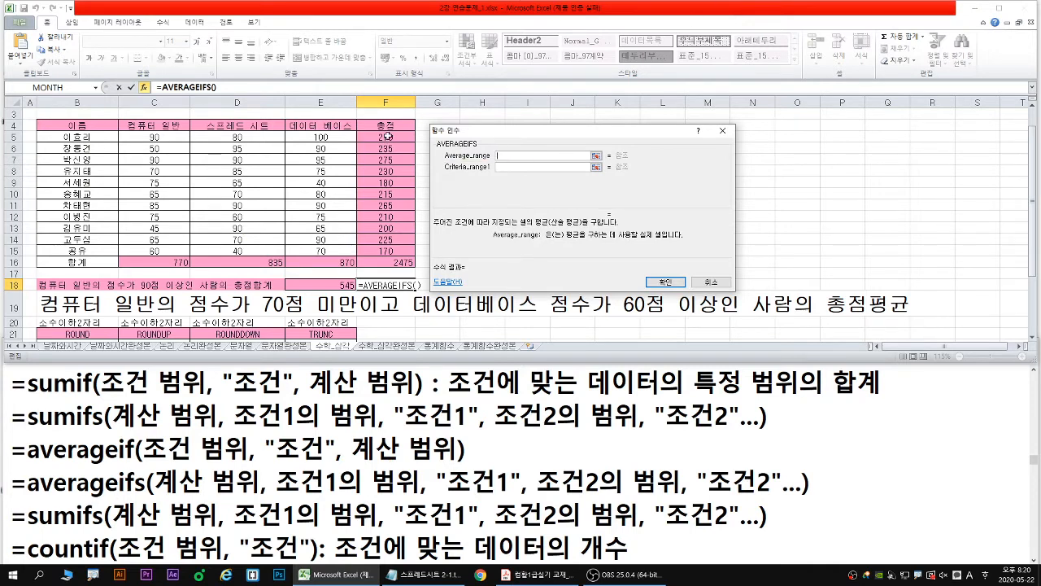
- Set the AVERAGEIFS average range to the 총점 scores F5:F15 and the first criteria range to the 컴퓨터 일반 scores C5:C15
{"action": "left_click_drag", "start_coordinate": [385, 137], "coordinate": [385, 251]}
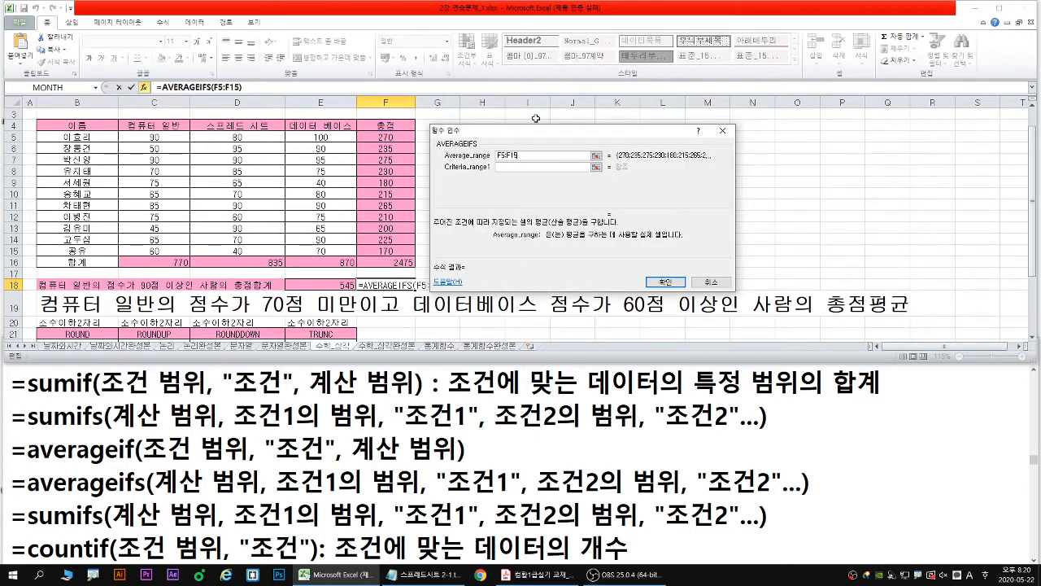
{"action": "left_click", "coordinate": [514, 168]}
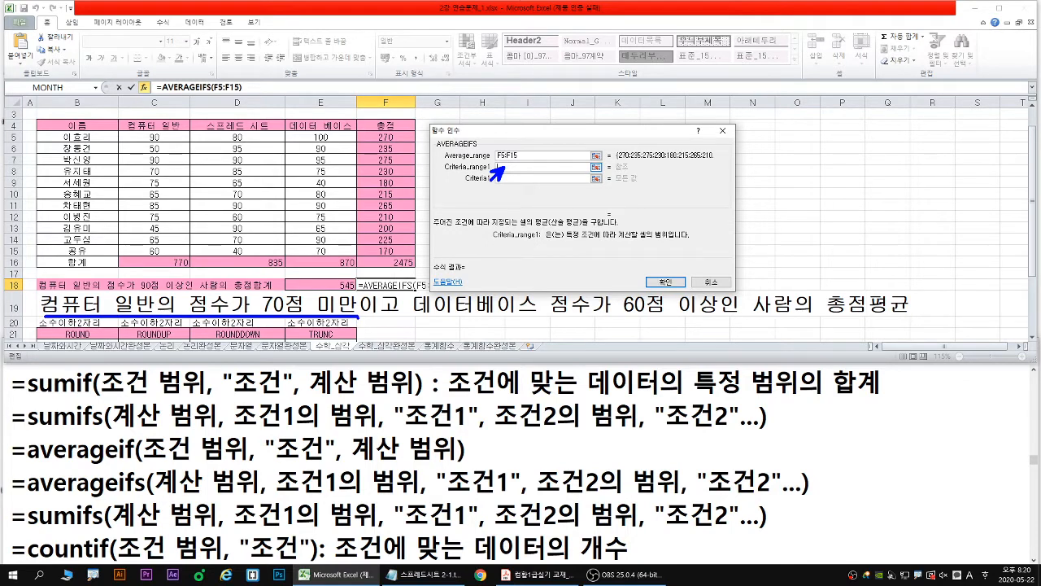
{"action": "left_click_drag", "start_coordinate": [154, 138], "coordinate": [155, 249]}
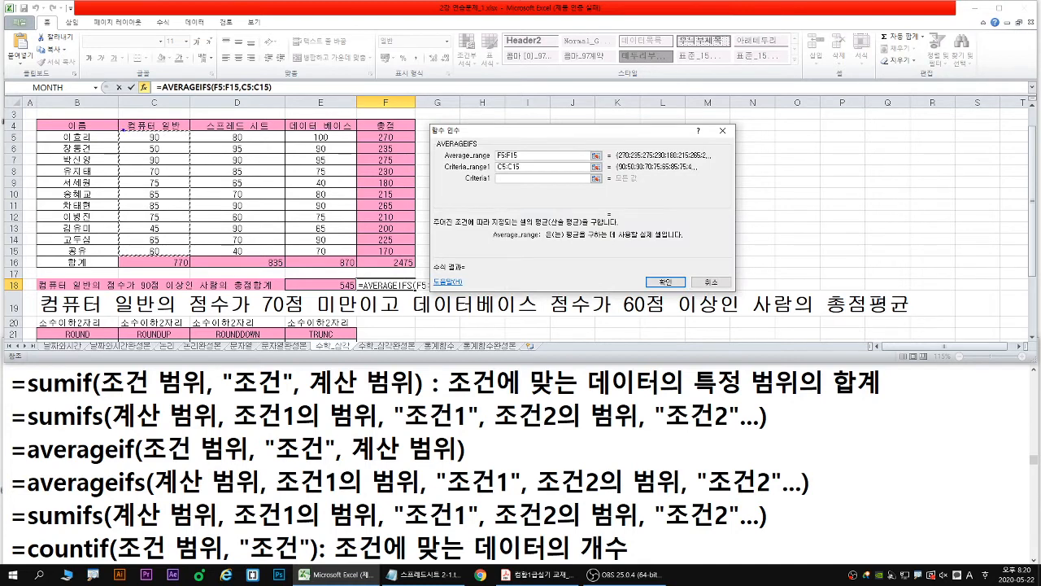
{"action": "mouse_move", "coordinate": [118, 131]}
{"action": "left_mouse_down"}
{"action": "mouse_move", "coordinate": [166, 242]}
{"action": "mouse_move", "coordinate": [191, 256]}
{"action": "left_mouse_up"}
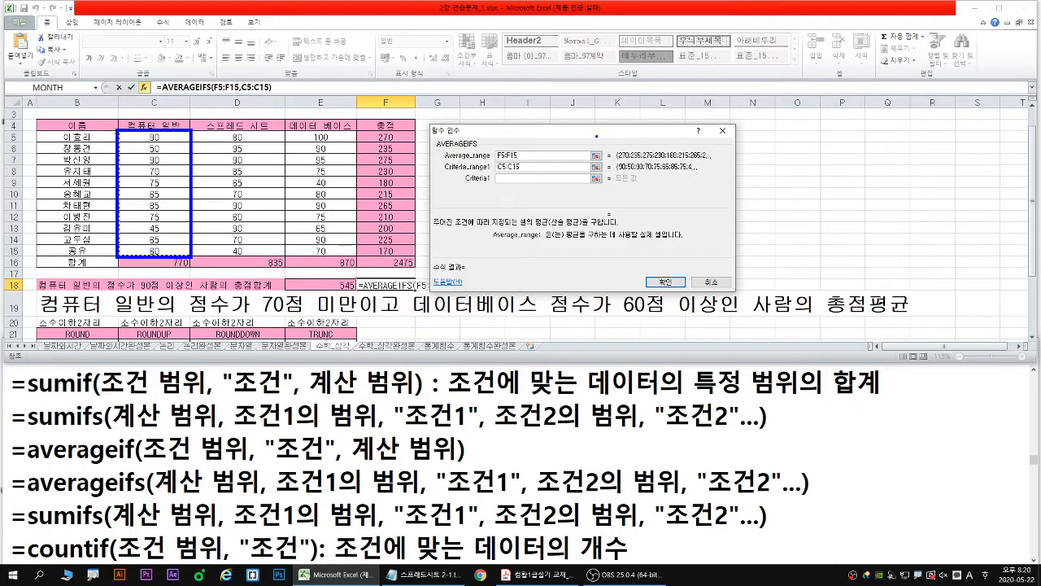
- Enter <70 as the first criterion of the AVERAGEIFS function
{"action": "left_click", "coordinate": [498, 179]}
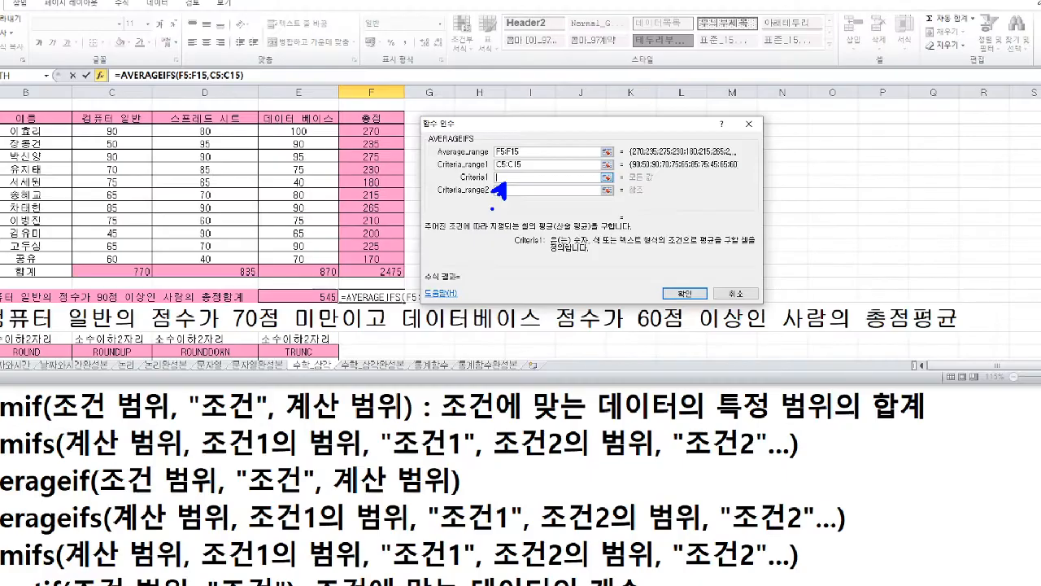
{"action": "type", "text": "<70"}
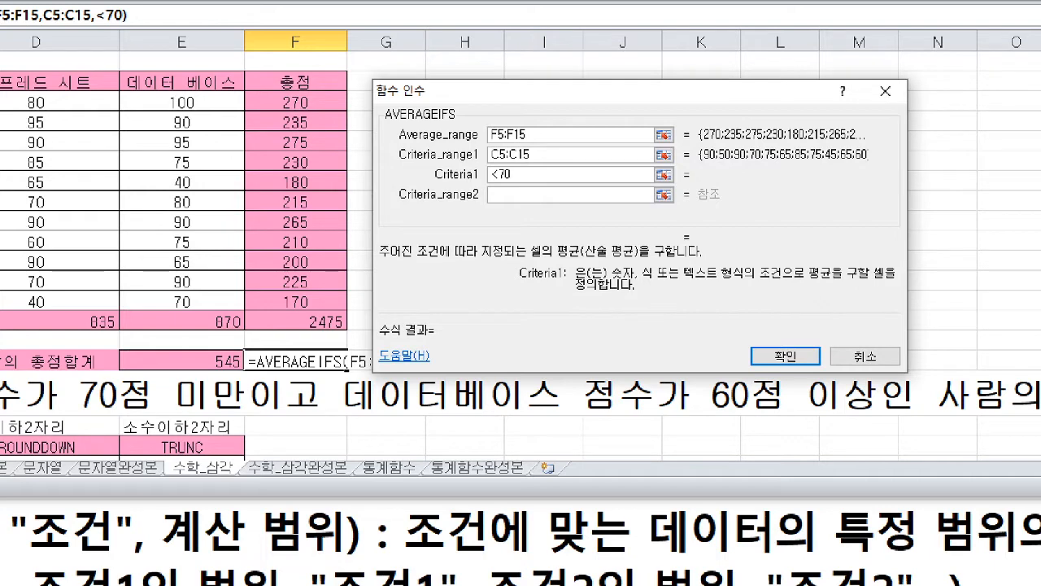
{"action": "left_click_drag", "start_coordinate": [80, 423], "coordinate": [237, 419]}
{"action": "left_click_drag", "start_coordinate": [488, 186], "coordinate": [515, 186]}
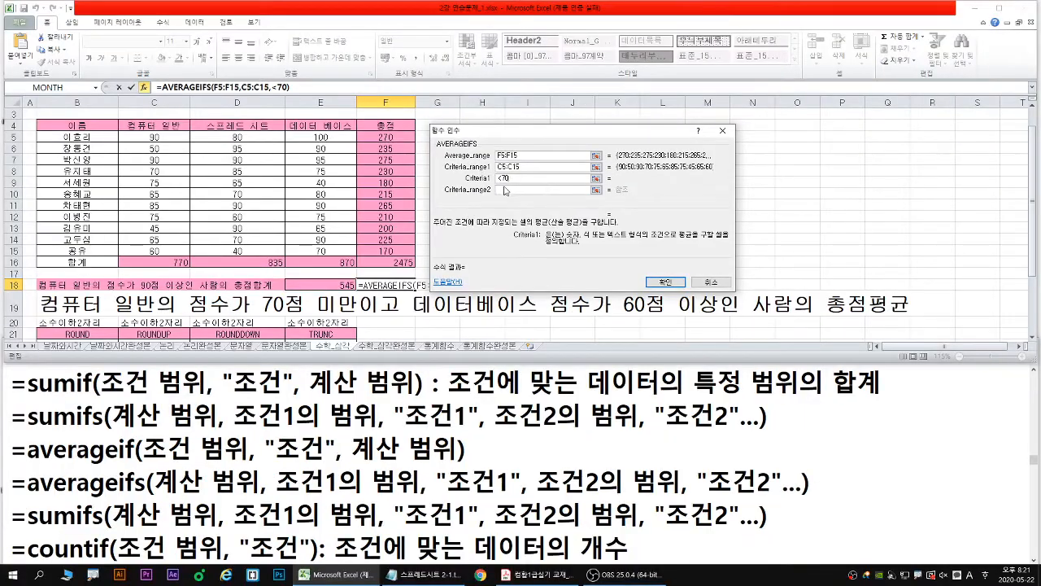
- Set the second AVERAGEIFS criteria range to the 데이터 베이스 scores E5:E15 with the criterion >=60
{"action": "left_click", "coordinate": [501, 192]}
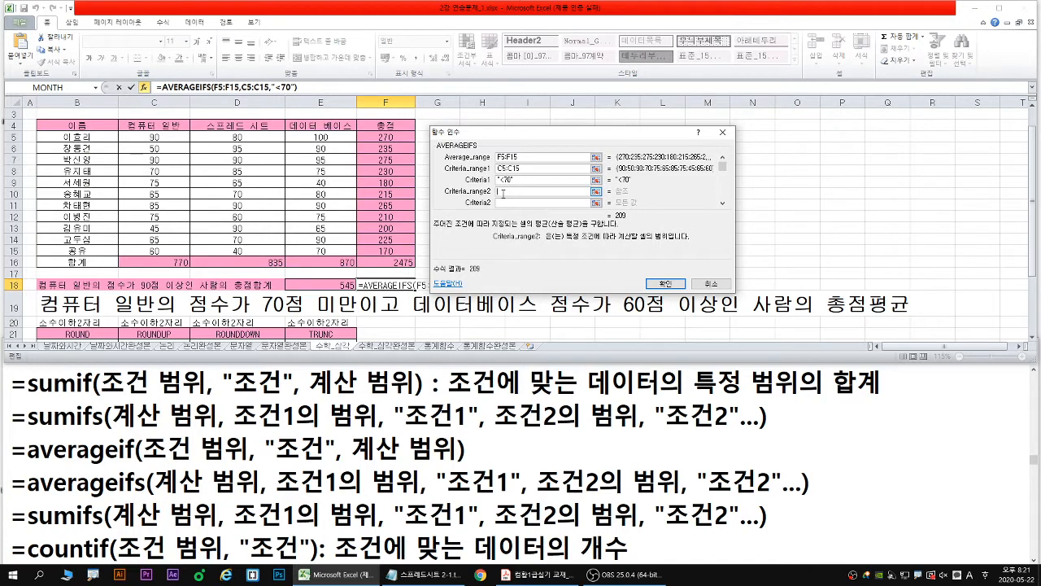
{"action": "left_click_drag", "start_coordinate": [309, 136], "coordinate": [314, 253]}
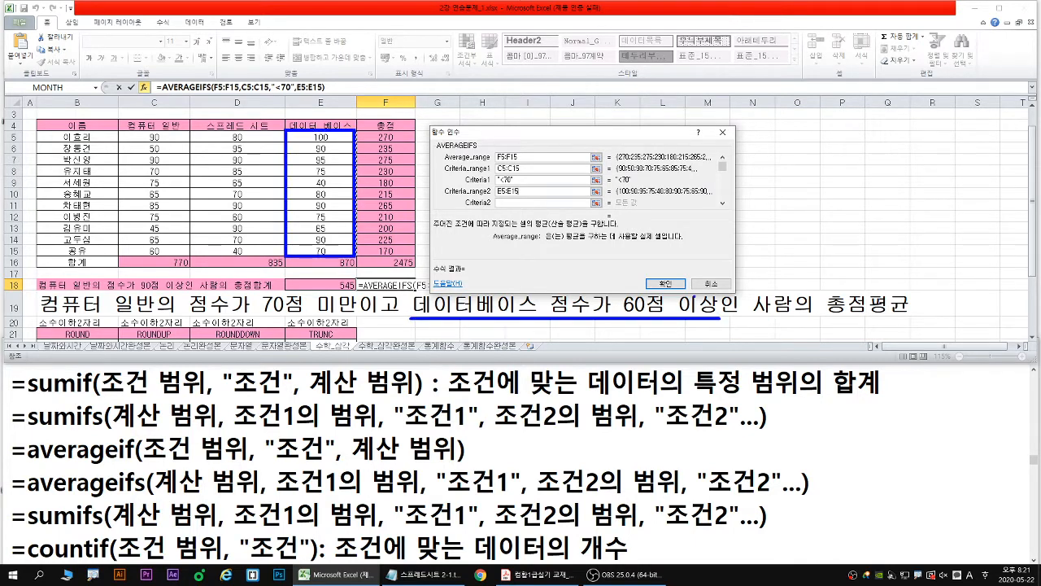
{"action": "left_click", "coordinate": [506, 202]}
{"action": "type", "text": ">="}
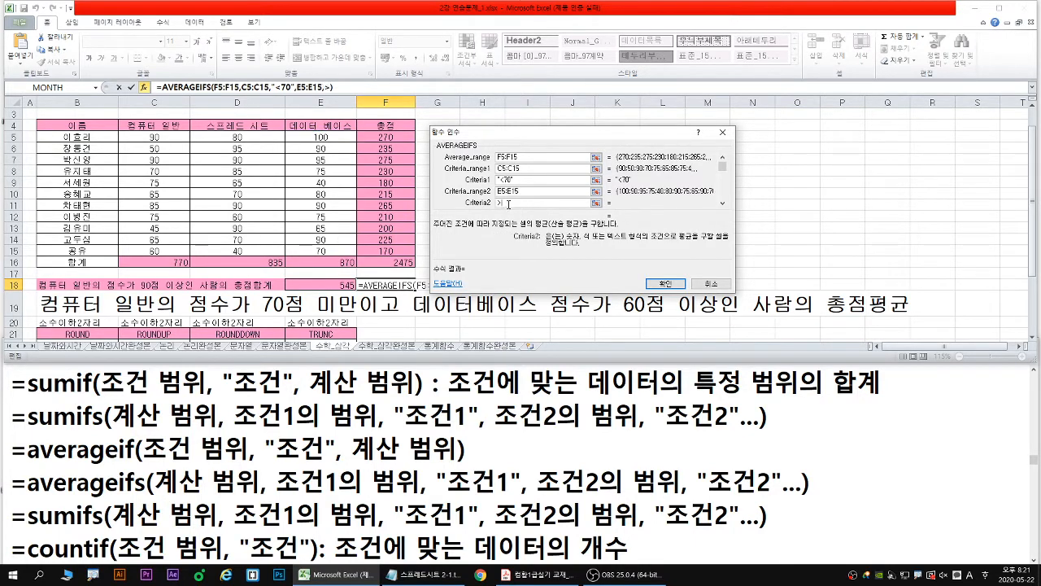
{"action": "type", "text": "60"}
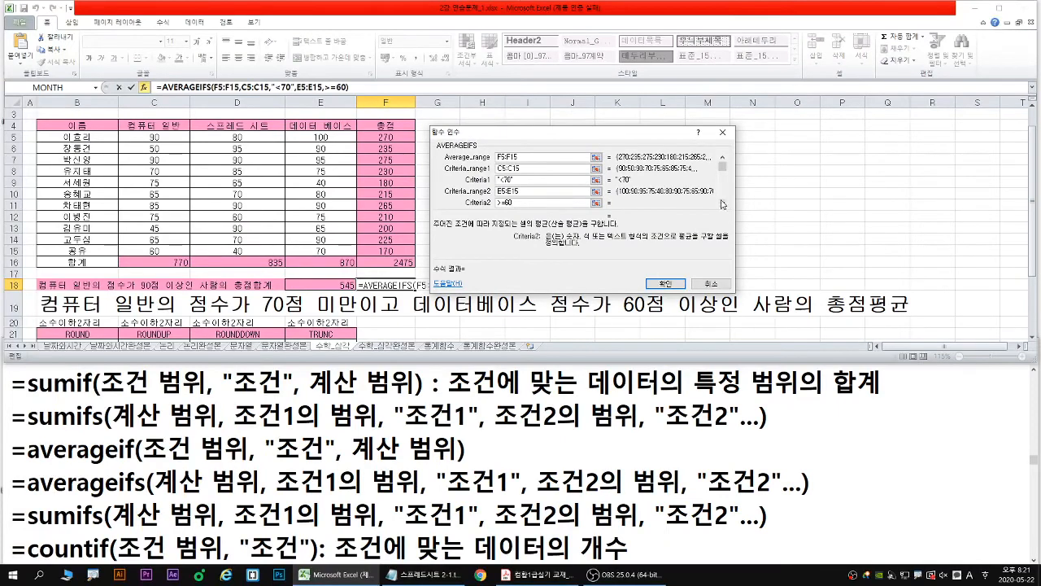
- Check the AVERAGEIFS average range and both range-criterion pairs in the function arguments, and accept the formula in F18
{"action": "left_click", "coordinate": [797, 231]}
{"action": "left_click", "coordinate": [797, 231]}
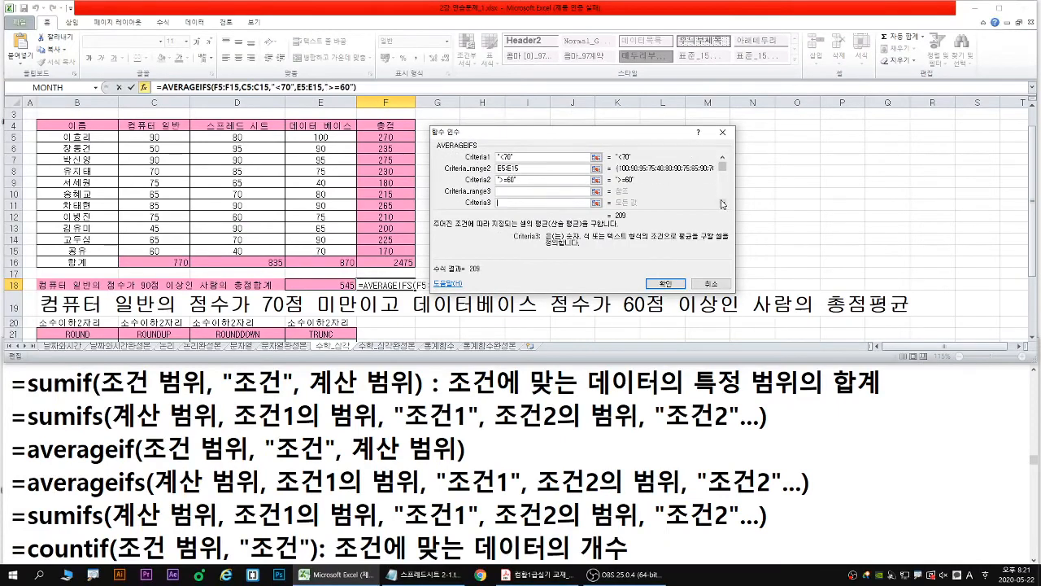
{"action": "left_click", "coordinate": [797, 231]}
{"action": "left_click", "coordinate": [797, 231]}
{"action": "left_click", "coordinate": [722, 204]}
{"action": "left_click", "coordinate": [721, 203]}
{"action": "left_click", "coordinate": [722, 203]}
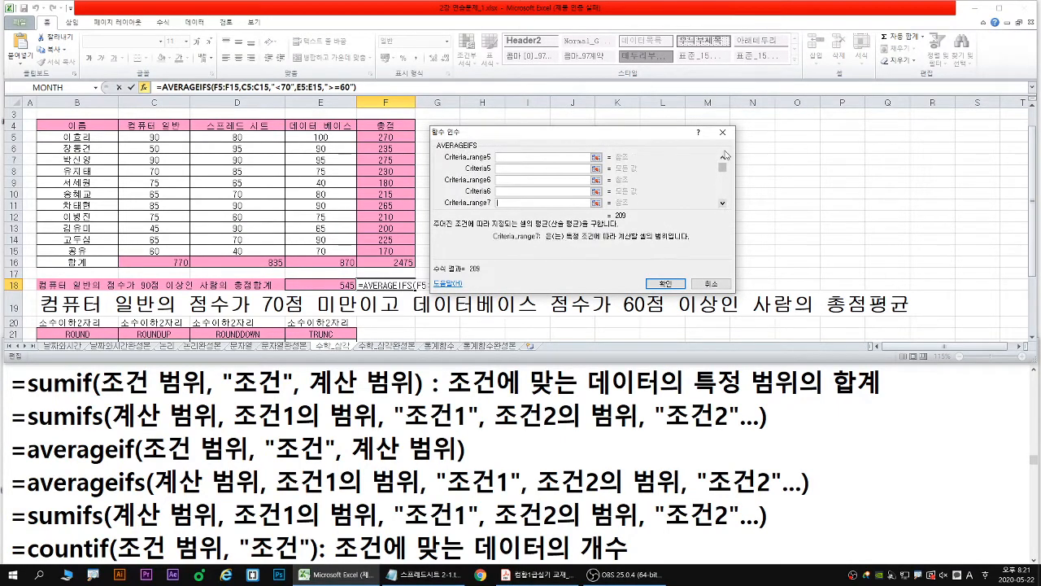
{"action": "left_click", "coordinate": [722, 157]}
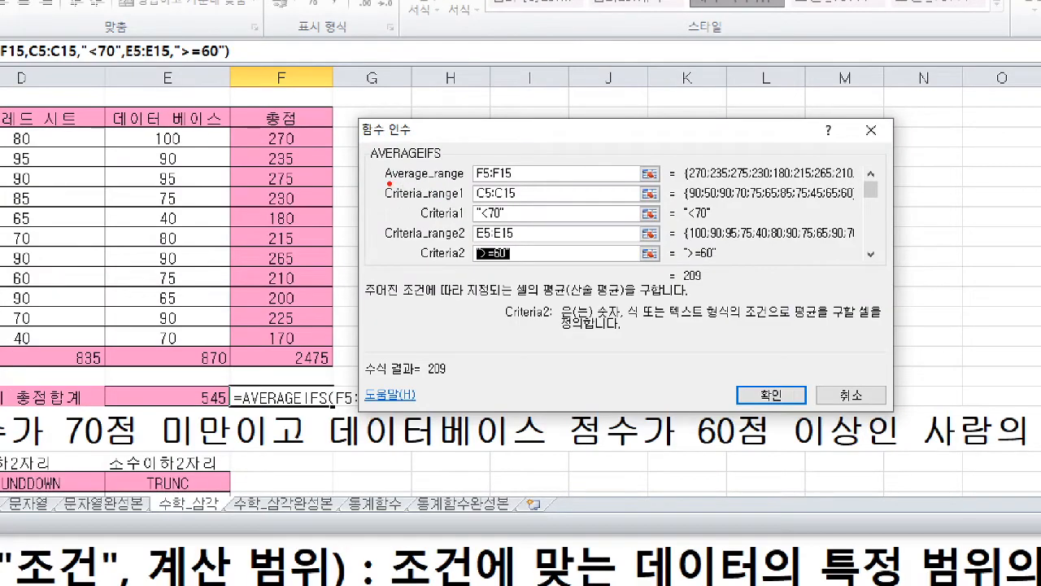
{"action": "left_click_drag", "start_coordinate": [389, 184], "coordinate": [518, 184]}
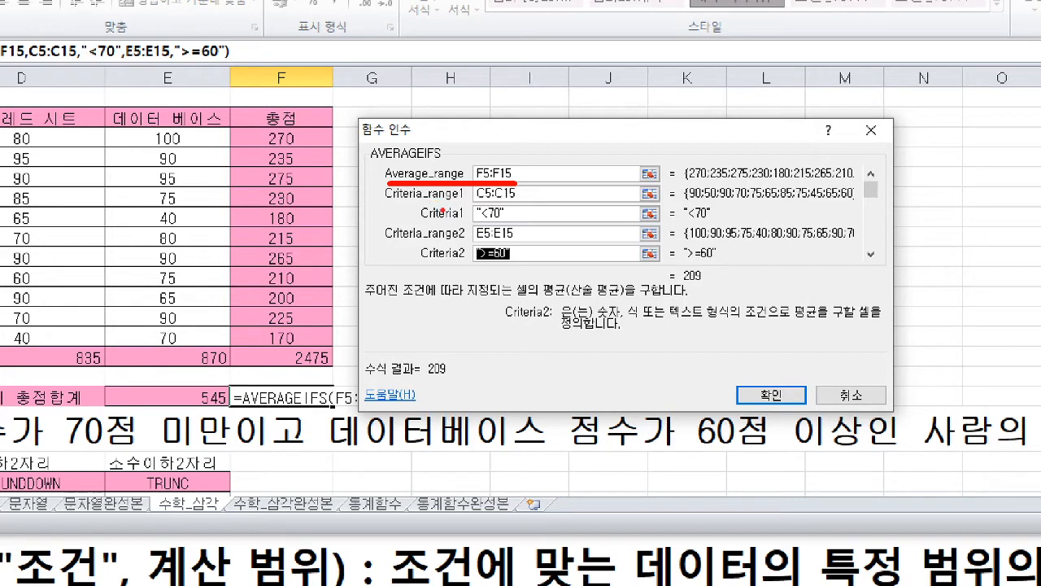
{"action": "left_click_drag", "start_coordinate": [391, 203], "coordinate": [531, 204]}
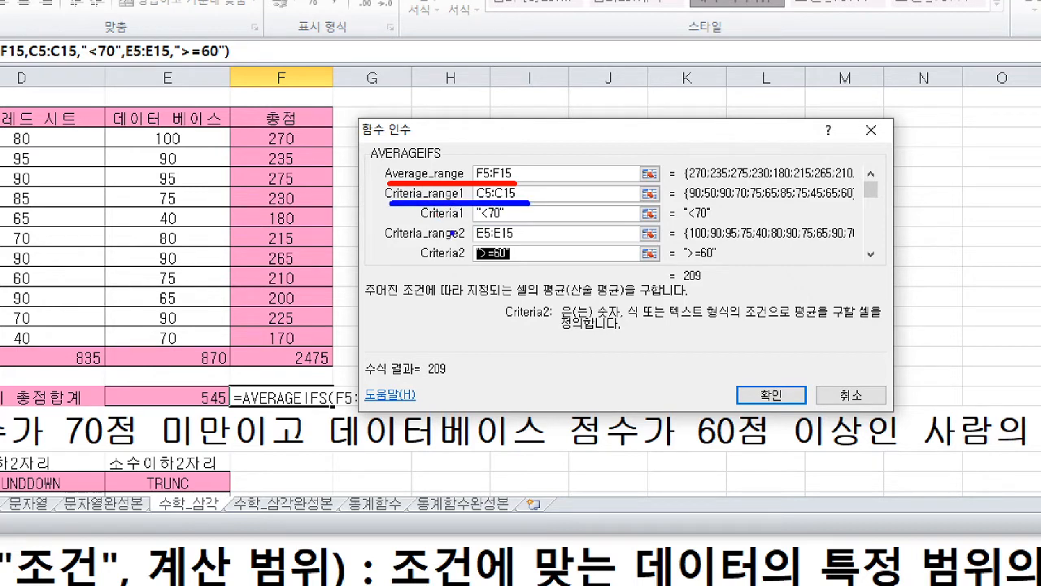
{"action": "left_click_drag", "start_coordinate": [421, 225], "coordinate": [511, 223]}
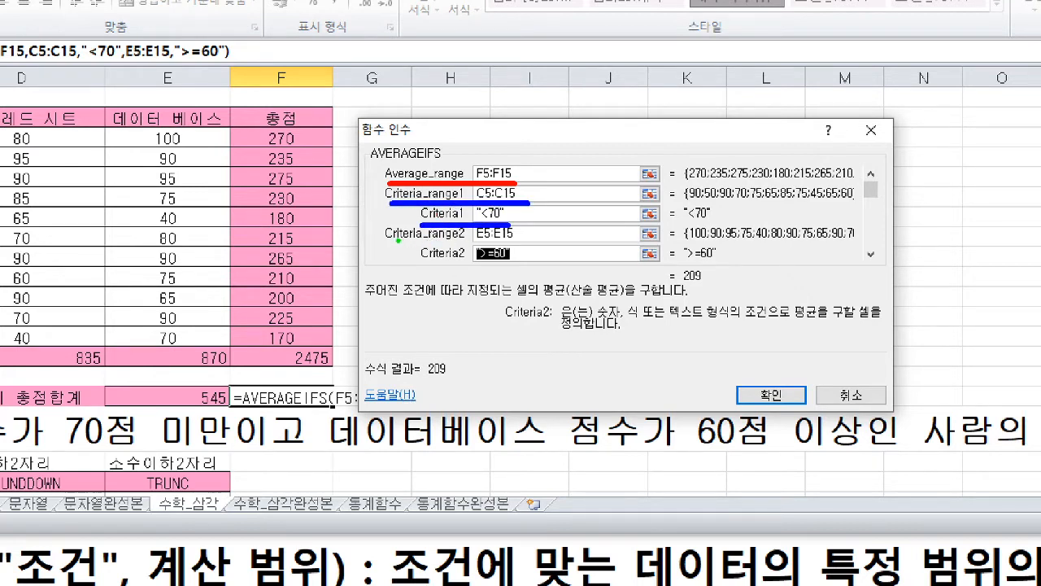
{"action": "left_click_drag", "start_coordinate": [393, 240], "coordinate": [520, 241]}
{"action": "left_click_drag", "start_coordinate": [417, 264], "coordinate": [526, 265]}
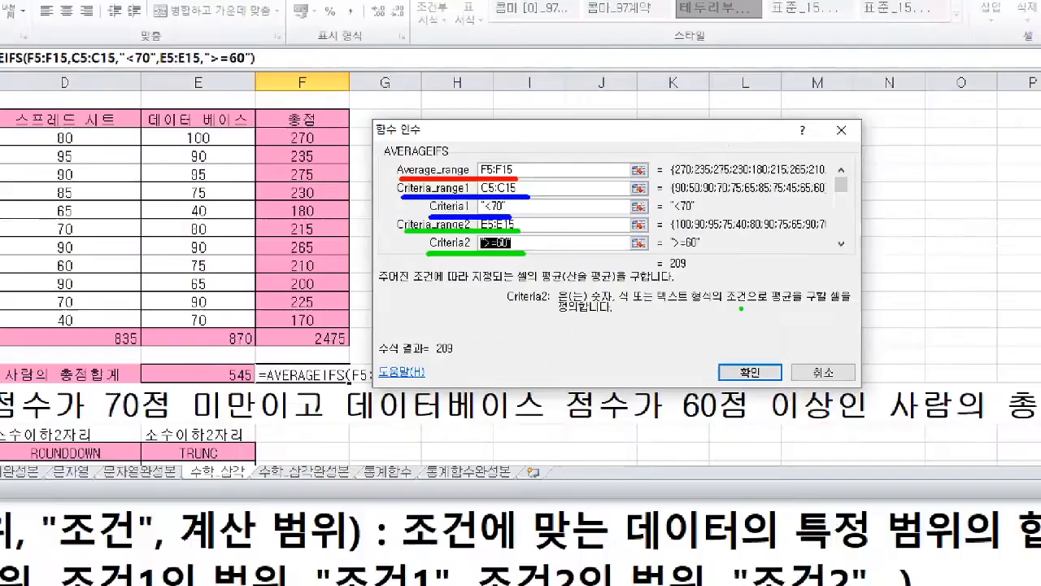
{"action": "key", "text": "Return"}
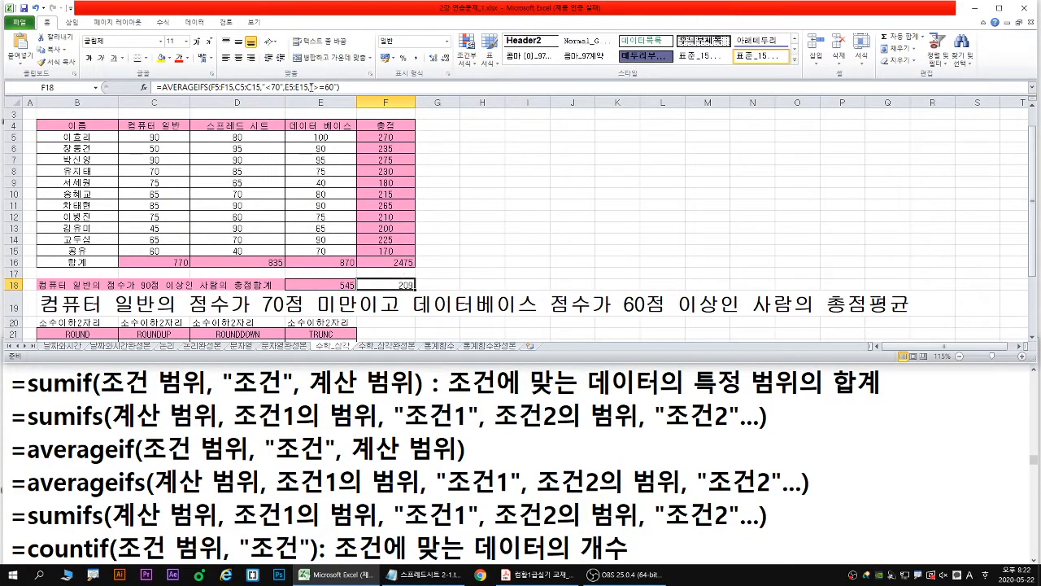
- Copy the AVERAGEIFS formula from F18 onto a new line above the sumif syntax in the notes, and return to Excel without changing the cell
{"action": "left_click_drag", "start_coordinate": [370, 87], "coordinate": [155, 90]}
{"action": "key", "text": "ctrl+c"}
{"action": "left_click", "coordinate": [7, 391]}
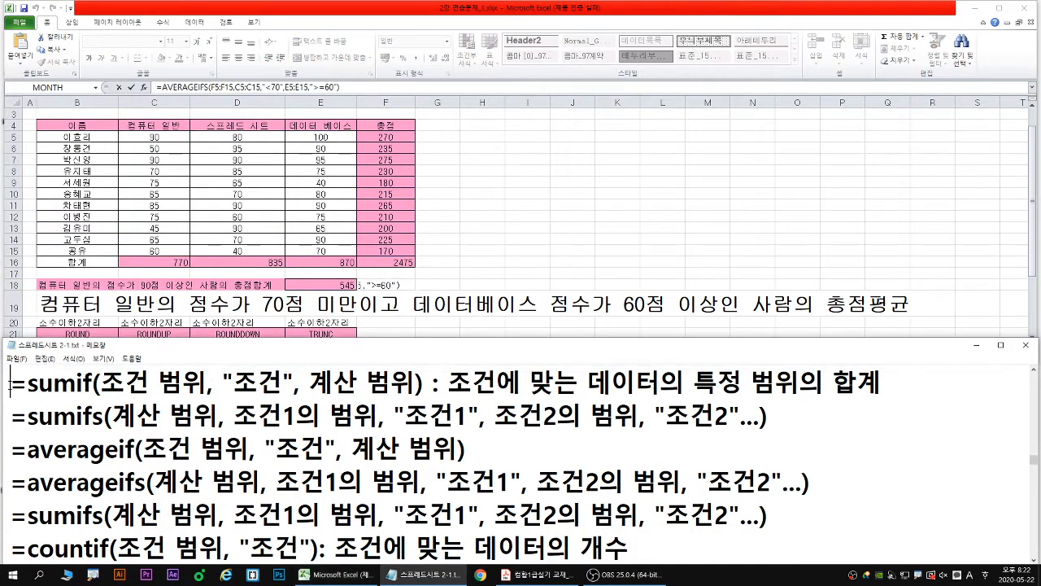
{"action": "key", "text": "Return"}
{"action": "key", "text": "Up"}
{"action": "key", "text": "ctrl+v"}
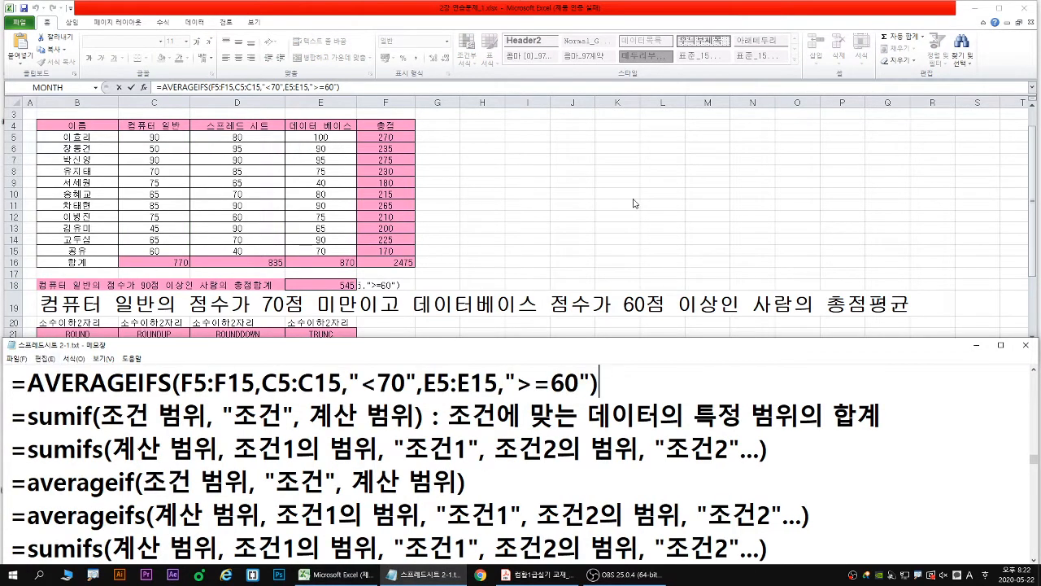
{"action": "left_click", "coordinate": [452, 216]}
{"action": "key", "text": "Escape"}
- Examine the empty result cells B23:E23 under ROUND, ROUNDUP, ROUNDDOWN and TRUNC
{"action": "scroll", "coordinate": [439, 236], "scroll_direction": "down", "scroll_amount": 2}
{"action": "scroll", "coordinate": [305, 236], "scroll_direction": "down", "scroll_amount": 1}
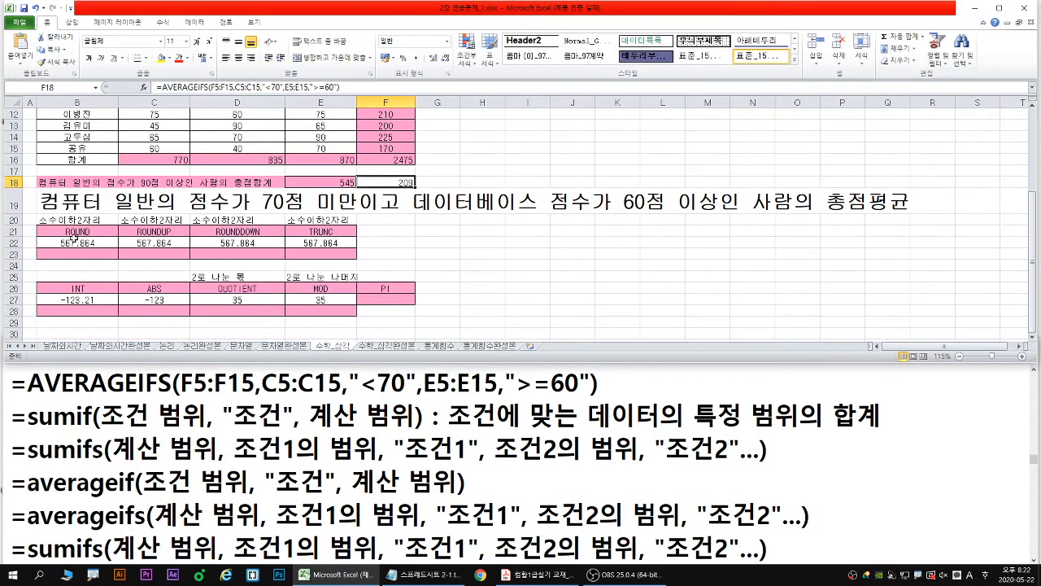
{"action": "left_click", "coordinate": [57, 253]}
{"action": "left_click", "coordinate": [150, 253]}
{"action": "left_click", "coordinate": [260, 252]}
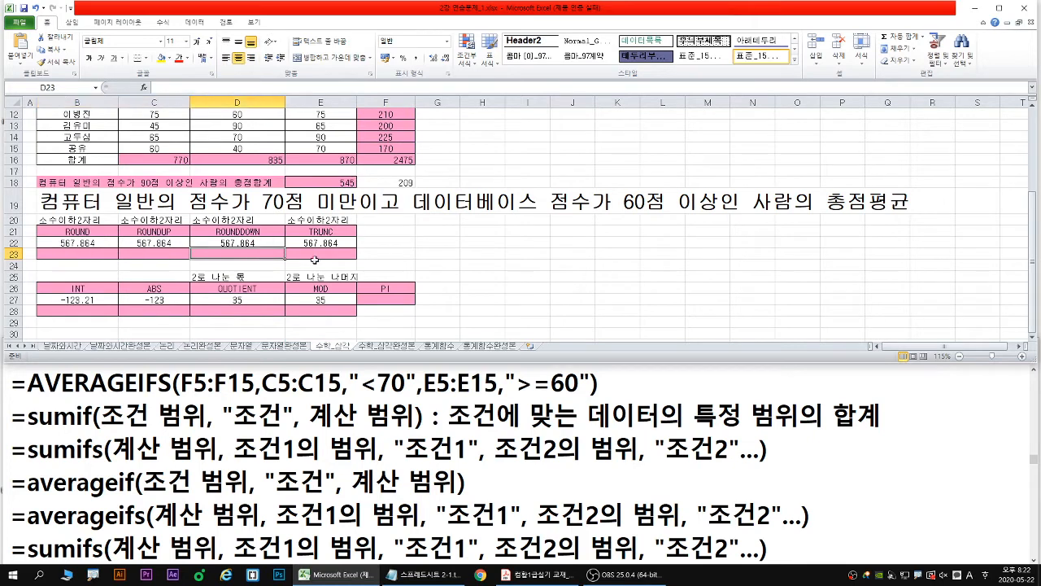
{"action": "left_click", "coordinate": [316, 261]}
{"action": "left_click", "coordinate": [68, 256]}
{"action": "left_click", "coordinate": [142, 245]}
{"action": "left_click", "coordinate": [177, 254]}
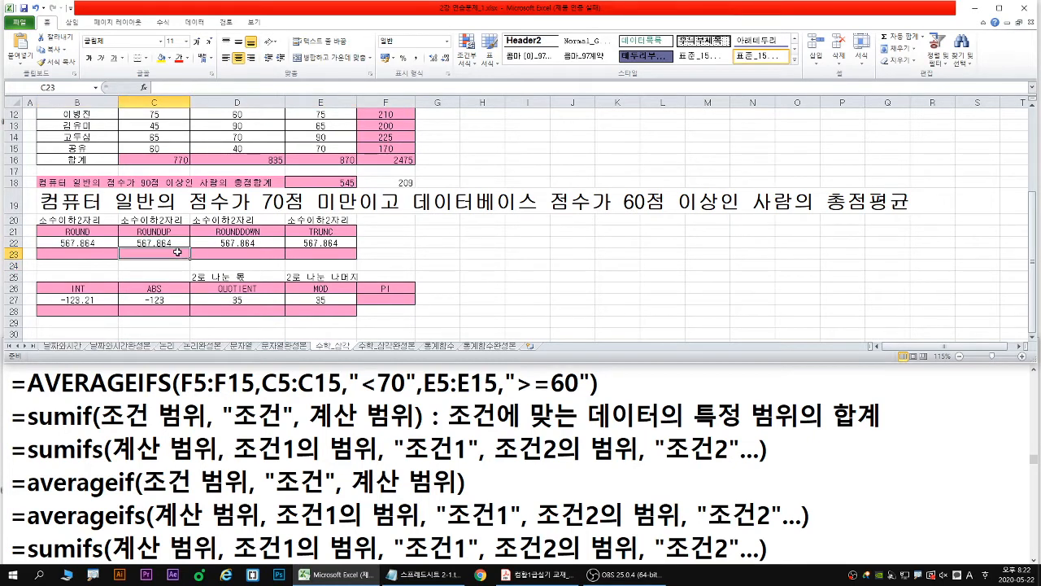
{"action": "left_click", "coordinate": [226, 253]}
{"action": "left_click", "coordinate": [339, 254]}
{"action": "left_click", "coordinate": [87, 254]}
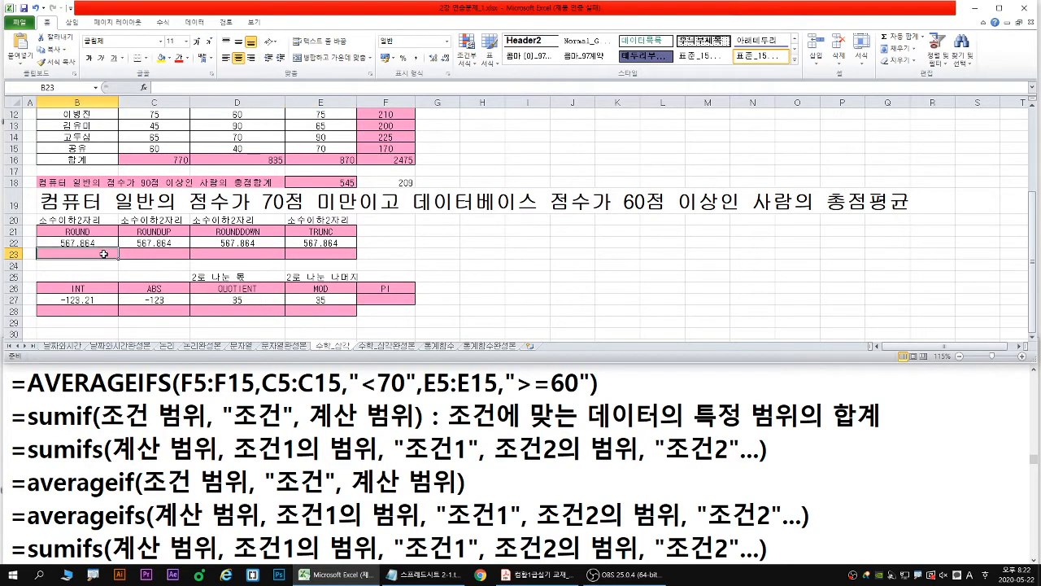
{"action": "scroll", "coordinate": [108, 254], "scroll_direction": "up", "scroll_amount": 1, "text": "ctrl"}
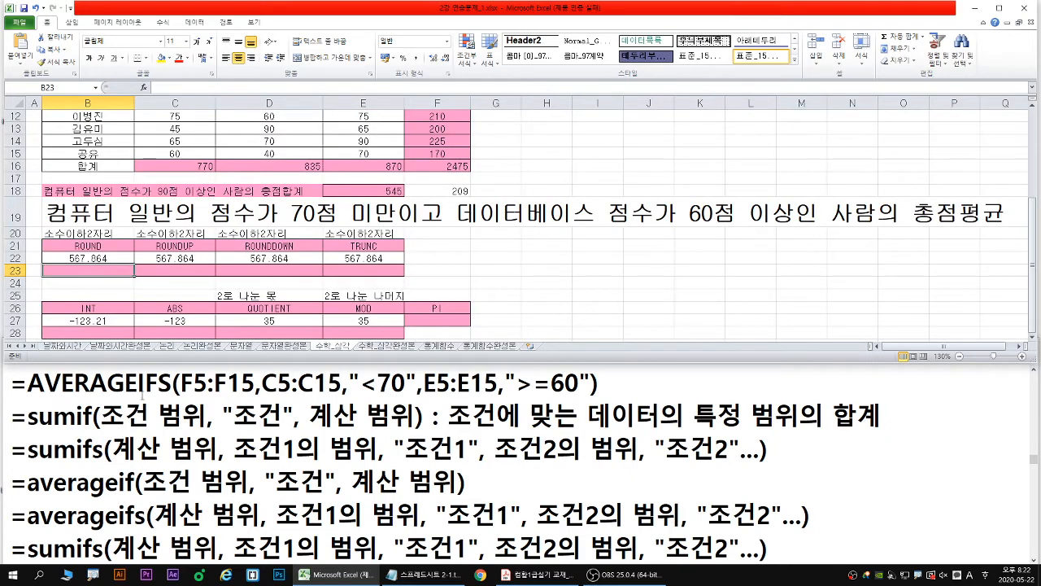
- Find the round syntax in the notes and examine its number and decimal-places arguments, with cell B23 selected in Excel
{"action": "left_click", "coordinate": [100, 420]}
{"action": "scroll", "coordinate": [136, 428], "scroll_direction": "down", "scroll_amount": 1}
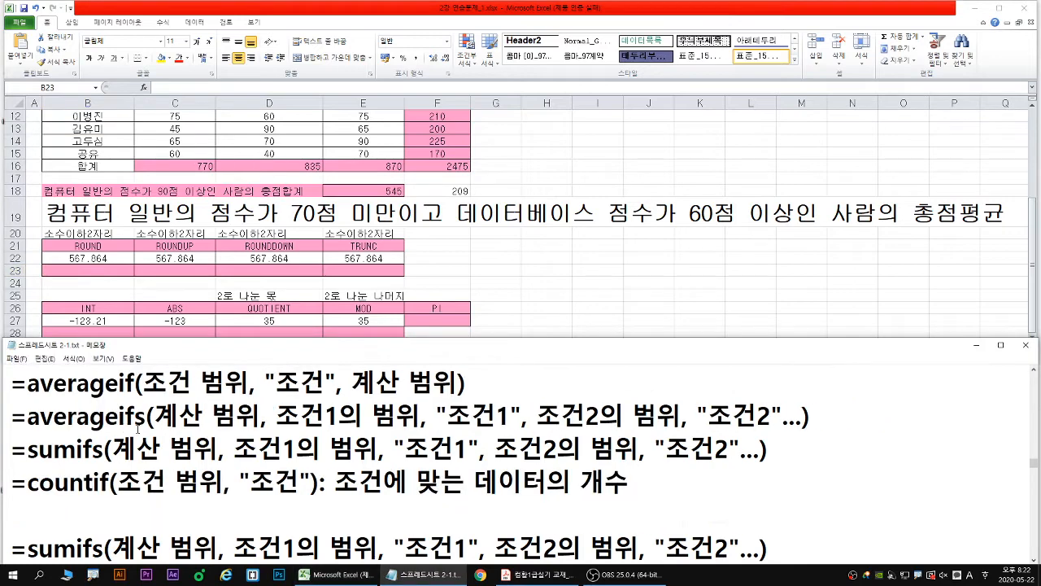
{"action": "scroll", "coordinate": [139, 429], "scroll_direction": "down", "scroll_amount": 5}
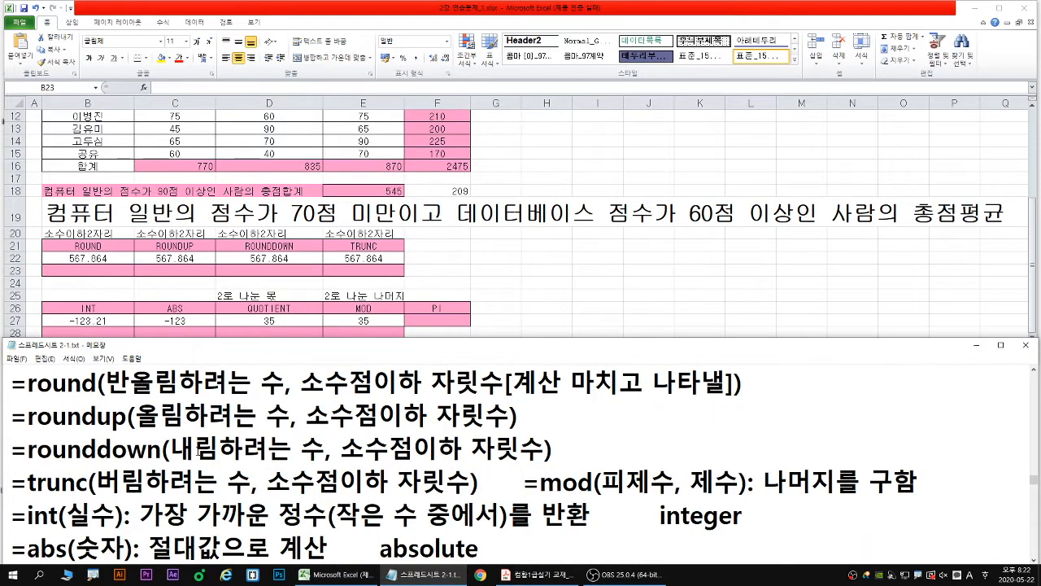
{"action": "left_click", "coordinate": [93, 272]}
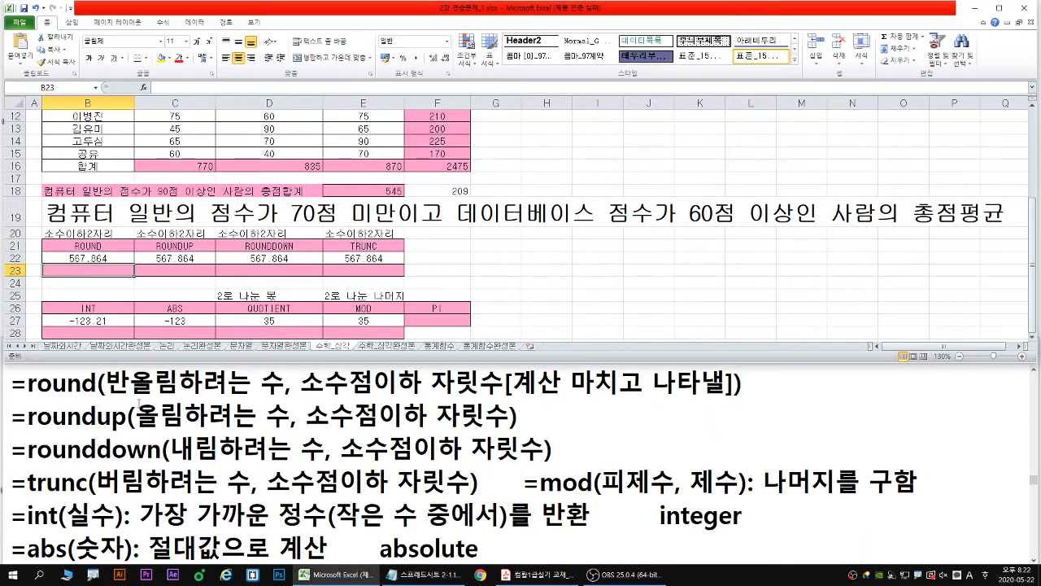
{"action": "left_click_drag", "start_coordinate": [111, 398], "coordinate": [506, 397]}
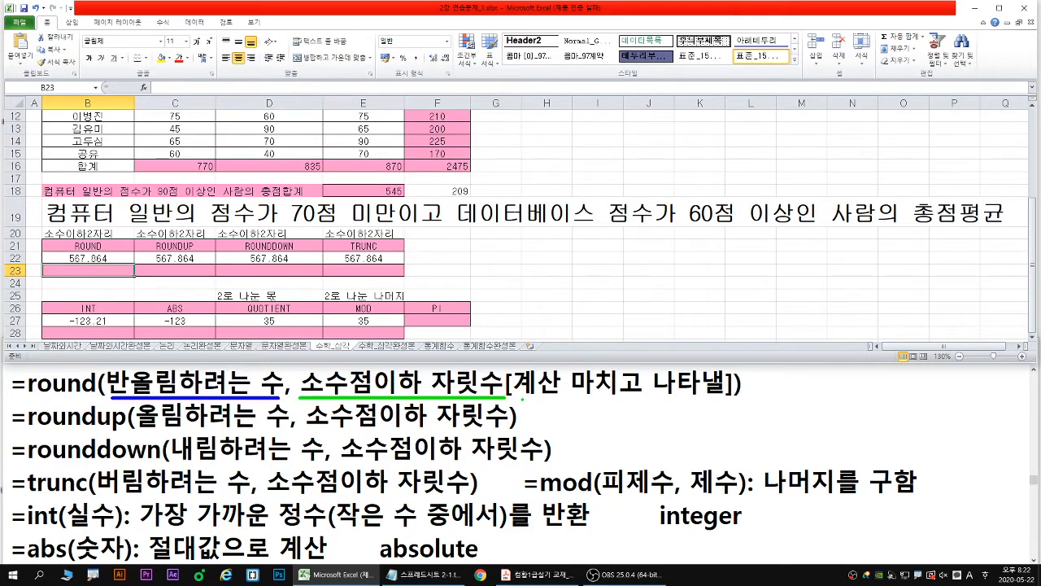
{"action": "left_click_drag", "start_coordinate": [518, 398], "coordinate": [724, 398]}
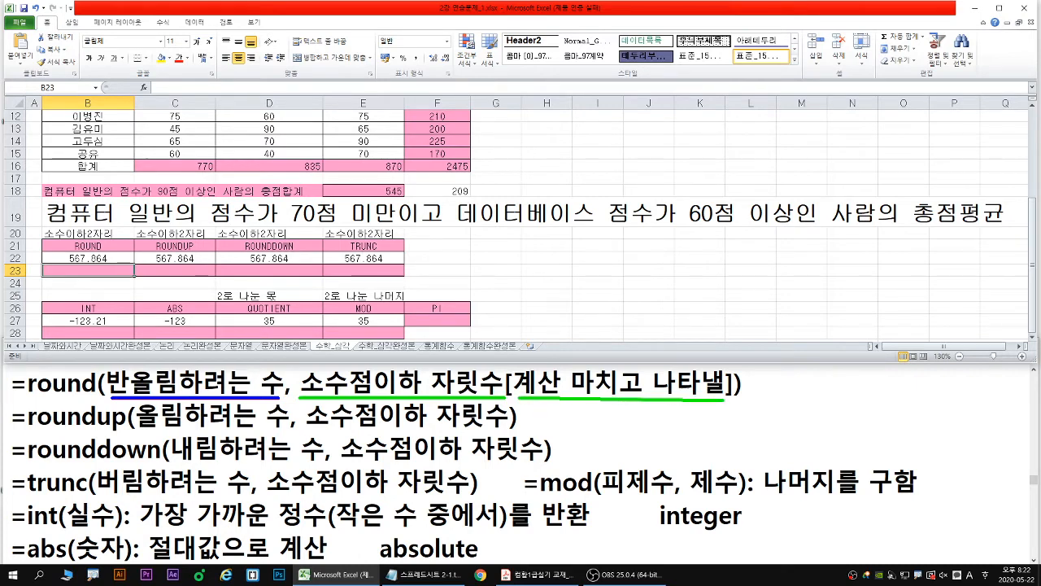
{"action": "key", "text": "Escape"}
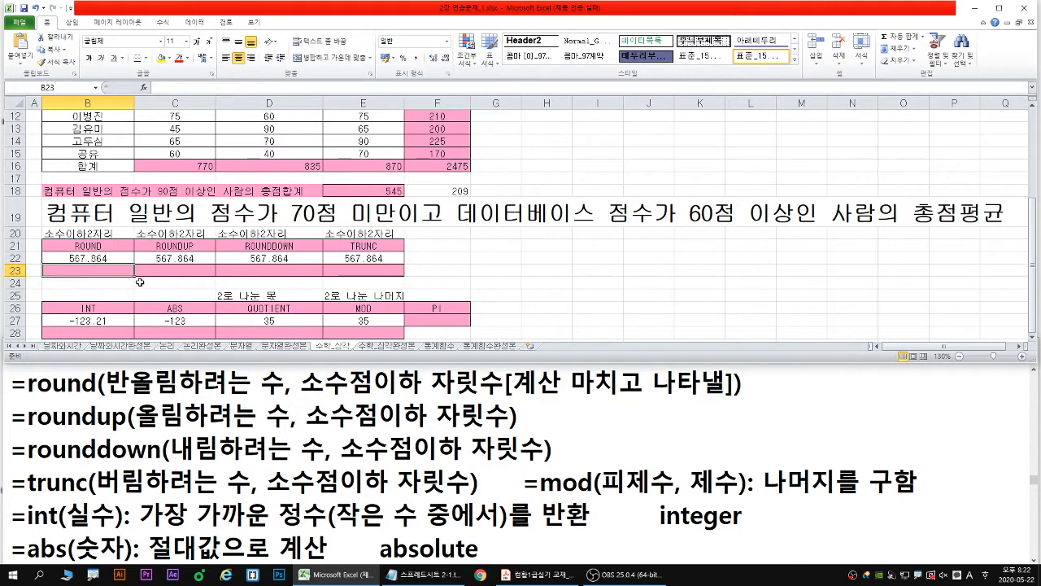
- Start a ROUND formula in B23 and open its function arguments clear of the value in B22
{"action": "type", "text": "=R"}
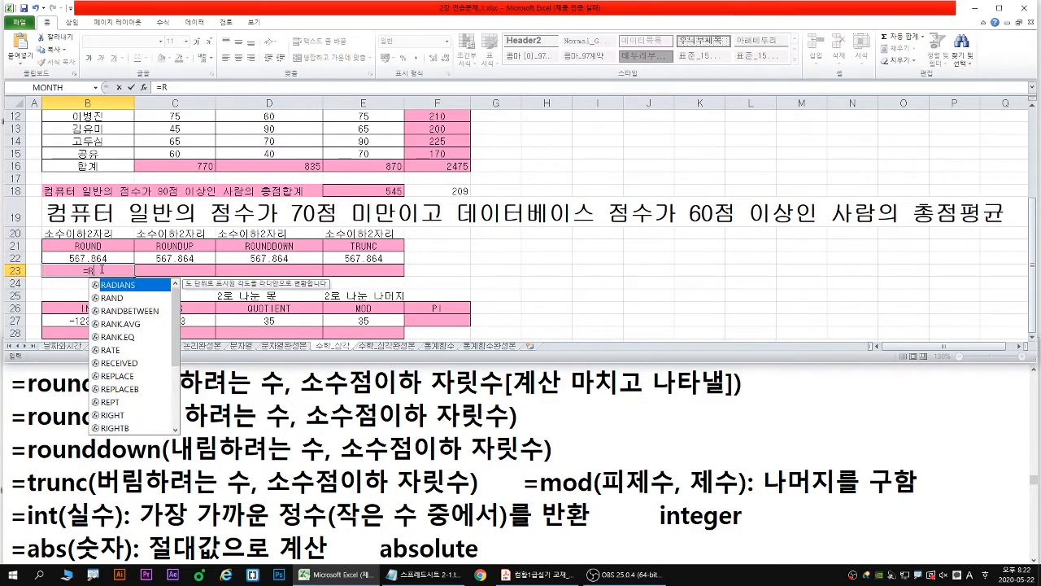
{"action": "type", "text": "OU"}
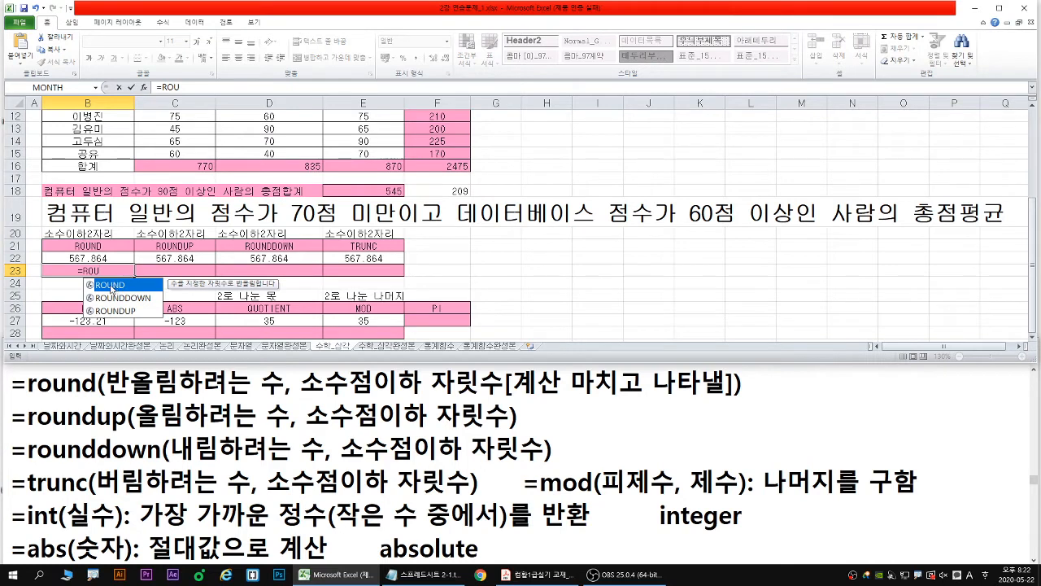
{"action": "double_click", "coordinate": [110, 286]}
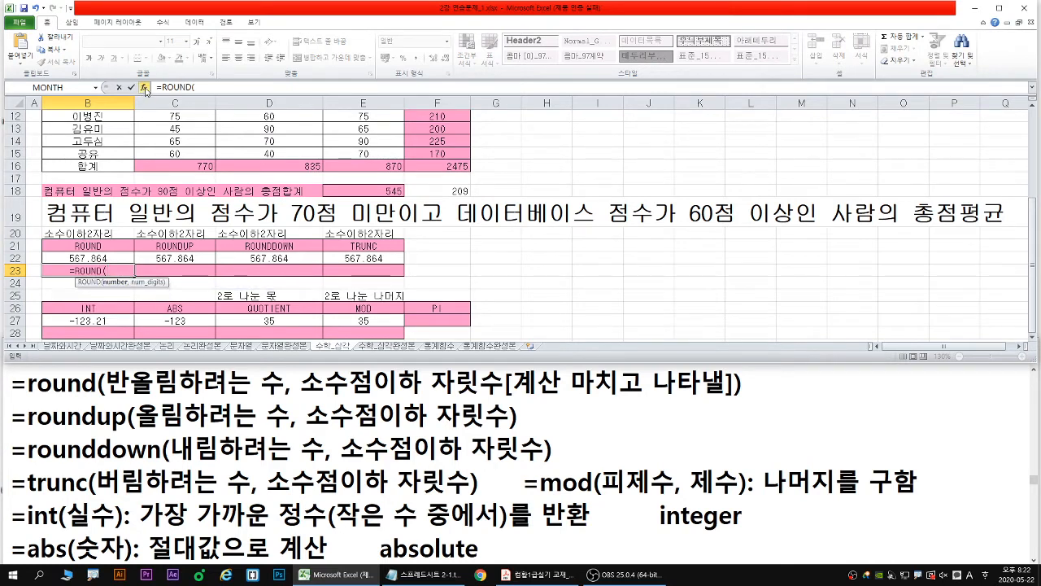
{"action": "left_click", "coordinate": [145, 88]}
{"action": "left_click_drag", "start_coordinate": [508, 149], "coordinate": [218, 230]}
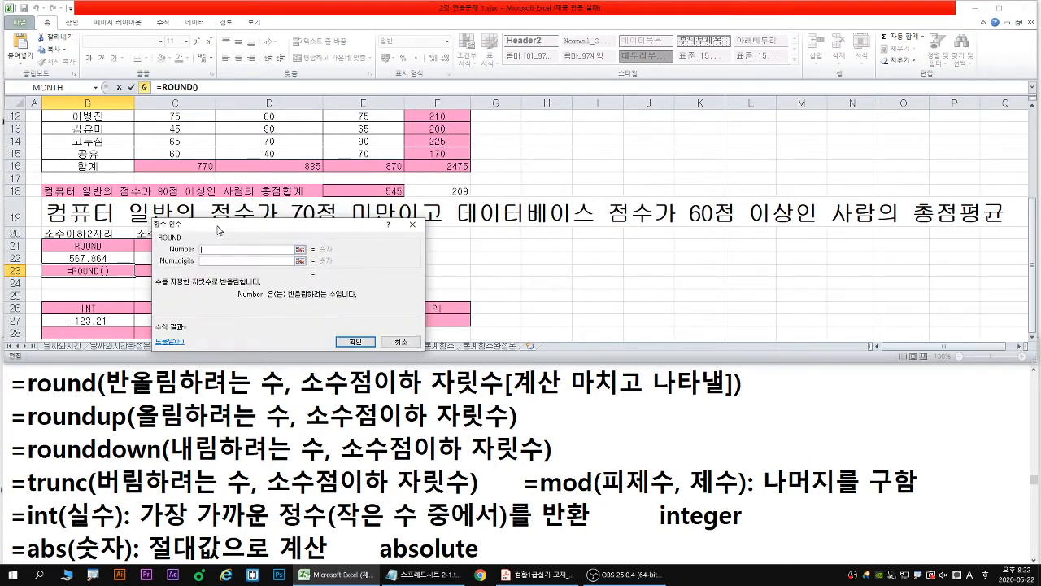
- Set the ROUND number to cell B22 and the number of digits to 2
{"action": "left_click", "coordinate": [92, 259]}
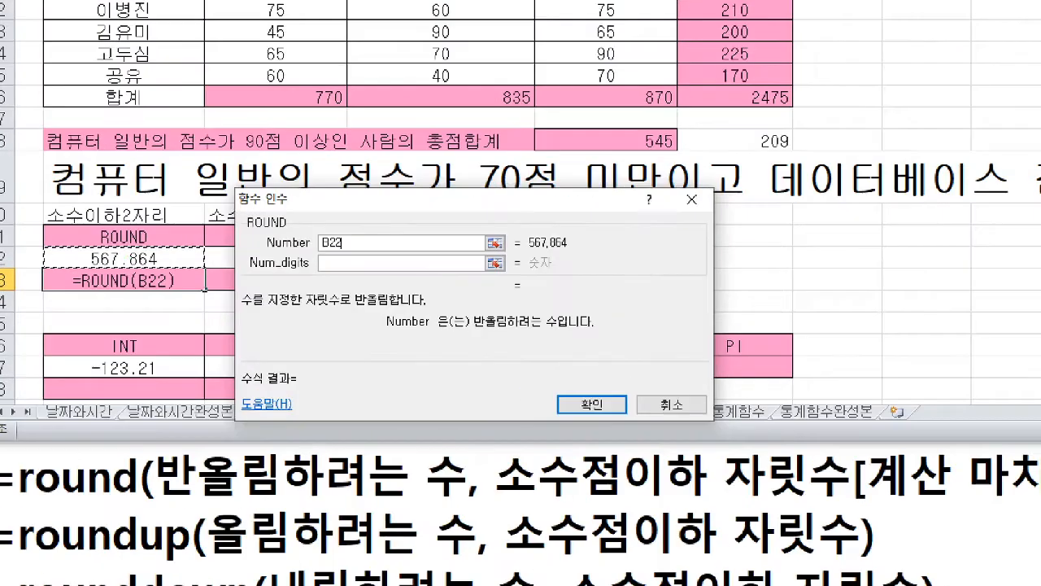
{"action": "left_click_drag", "start_coordinate": [132, 256], "coordinate": [160, 230]}
{"action": "left_click_drag", "start_coordinate": [90, 269], "coordinate": [169, 269]}
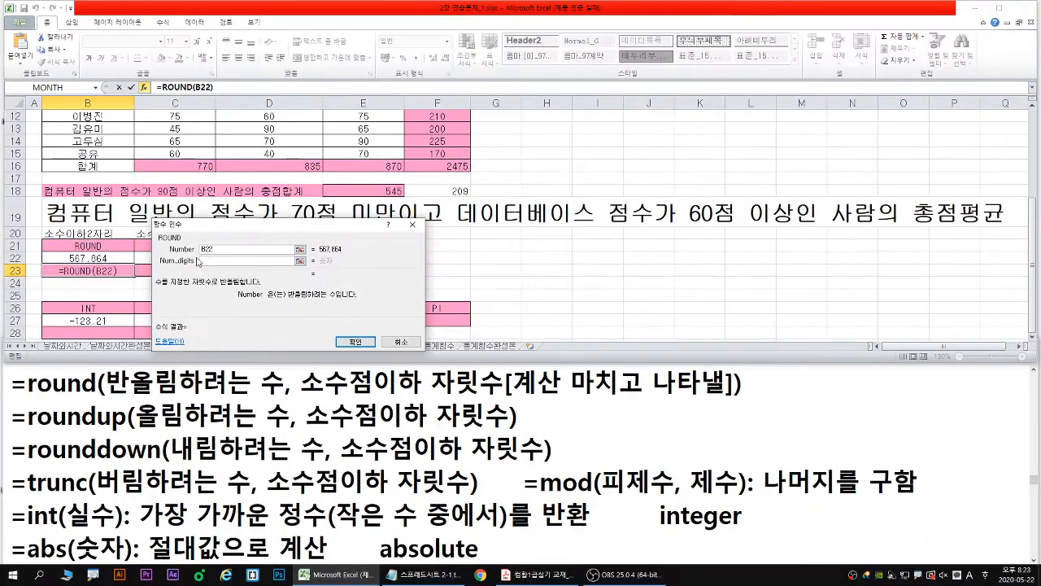
{"action": "left_click", "coordinate": [322, 263]}
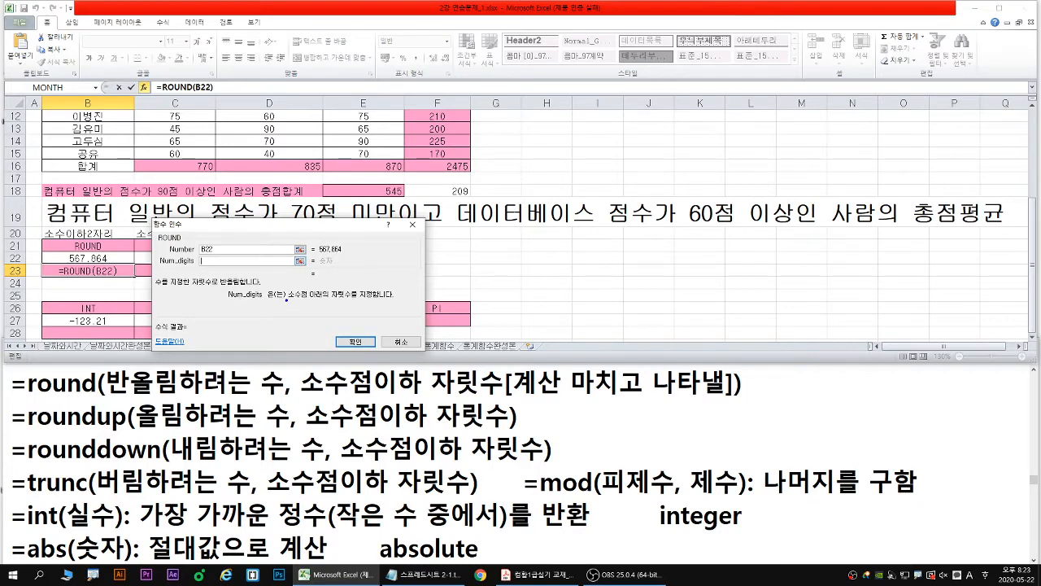
{"action": "mouse_move", "coordinate": [286, 300]}
{"action": "left_mouse_down"}
{"action": "mouse_move", "coordinate": [352, 299]}
{"action": "mouse_move", "coordinate": [305, 302]}
{"action": "left_mouse_up"}
{"action": "key", "text": "Escape"}
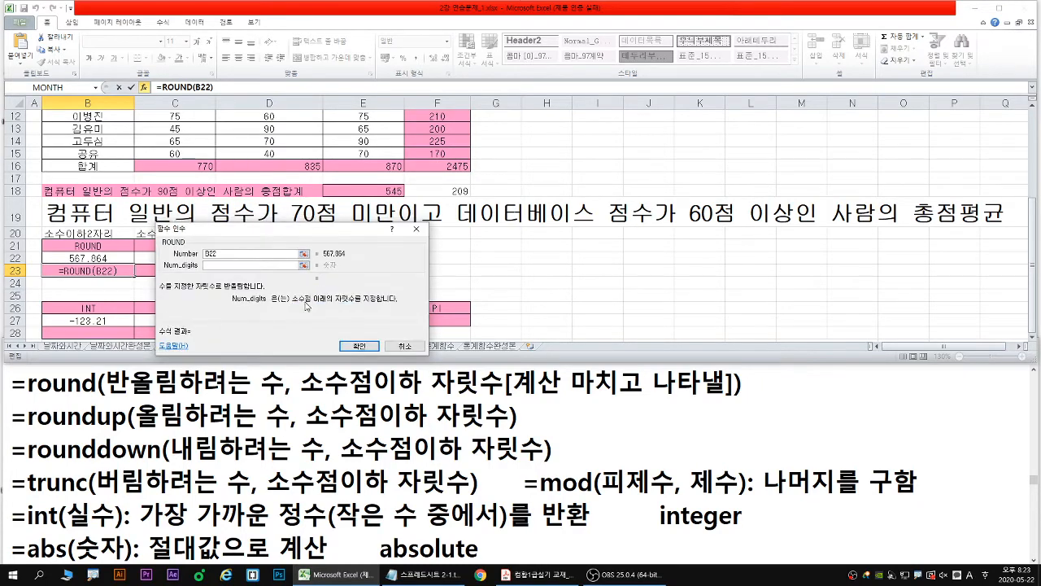
{"action": "type", "text": "2"}
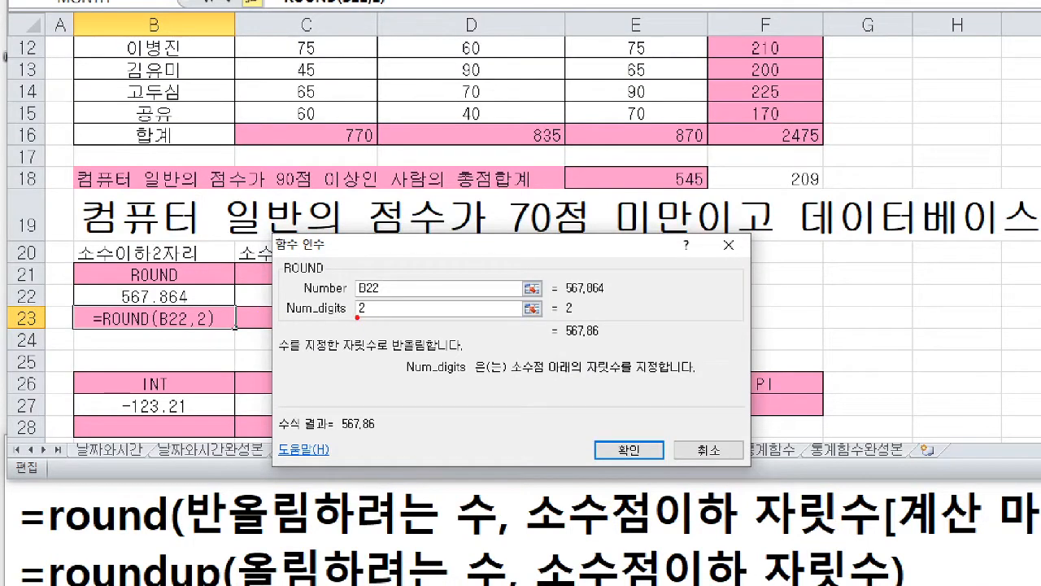
{"action": "left_click_drag", "start_coordinate": [358, 317], "coordinate": [371, 320]}
- Enter the completed ROUND formula in B23
{"action": "left_click_drag", "start_coordinate": [174, 280], "coordinate": [183, 290]}
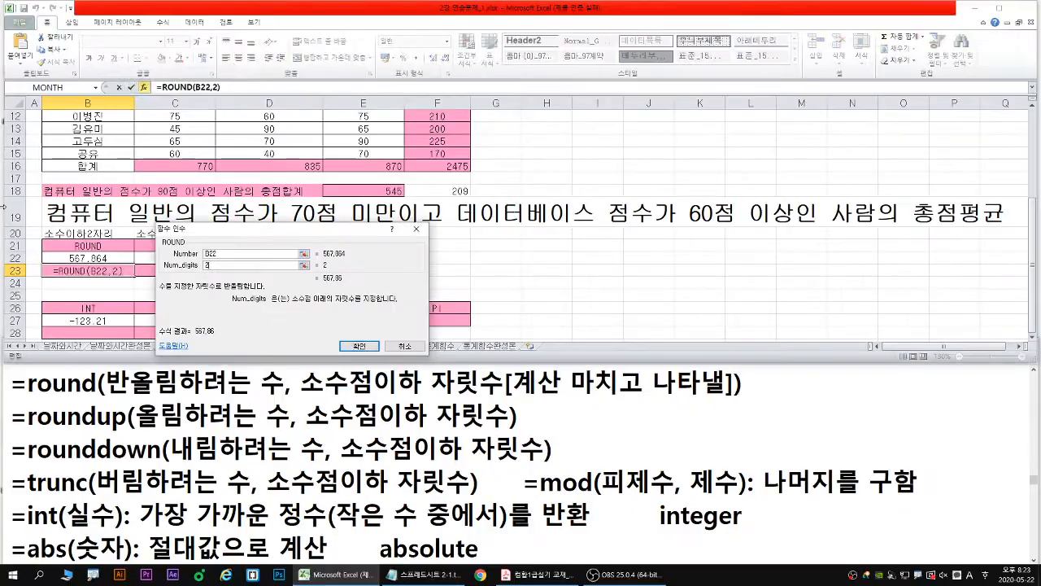
{"action": "key", "text": "Return"}
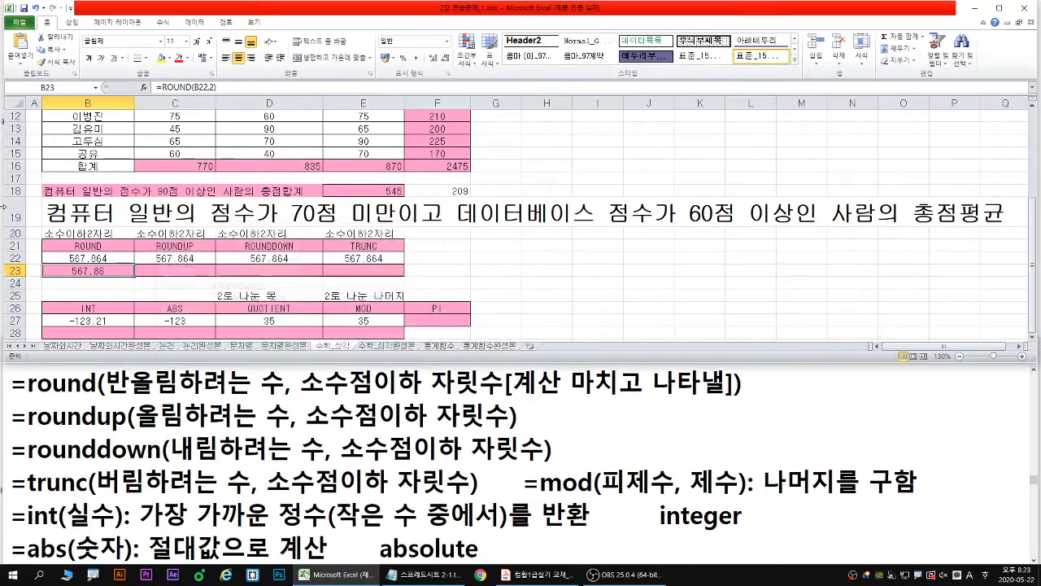
- Start a ROUNDUP formula in C23 and open its function arguments clear of the value in C22
{"action": "left_click", "coordinate": [166, 270]}
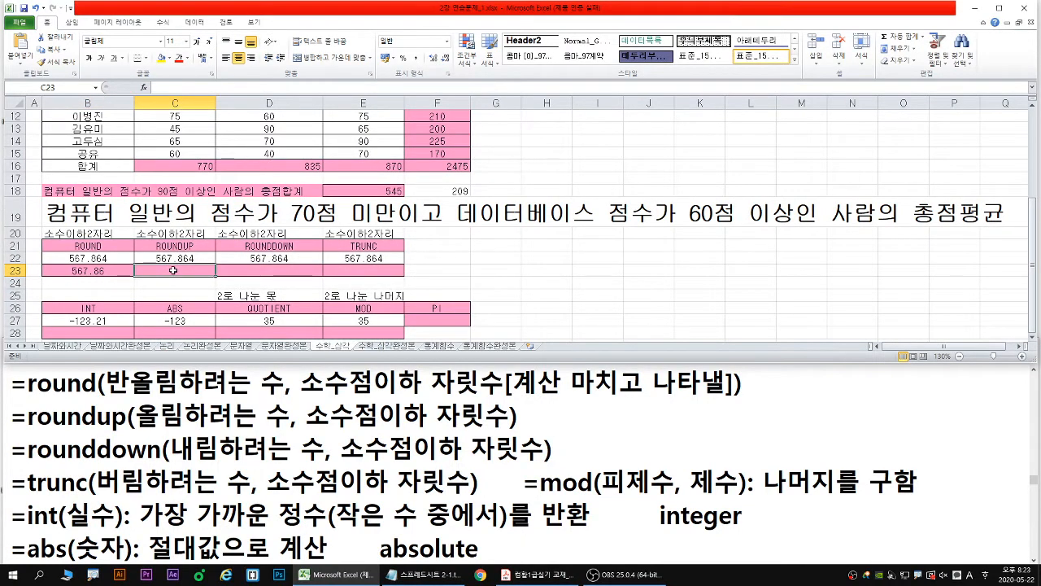
{"action": "type", "text": "=ROU"}
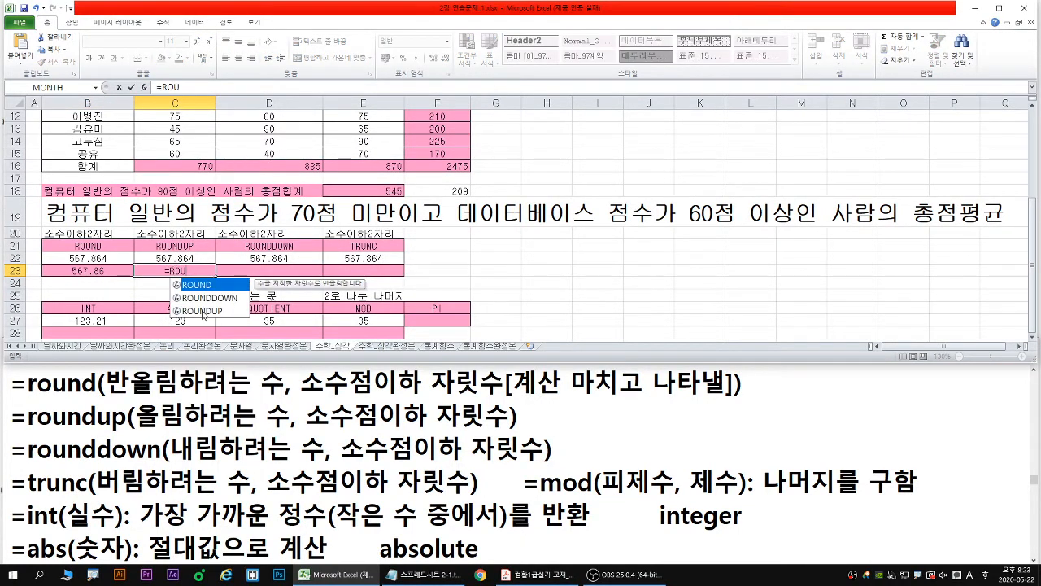
{"action": "double_click", "coordinate": [203, 312]}
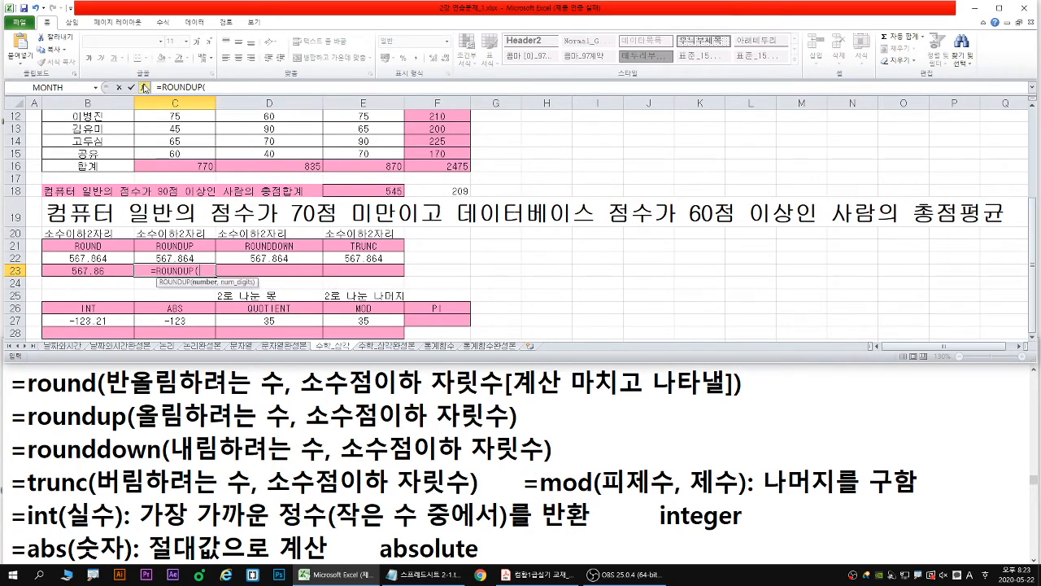
{"action": "left_click", "coordinate": [144, 87]}
{"action": "left_click_drag", "start_coordinate": [292, 234], "coordinate": [374, 242]}
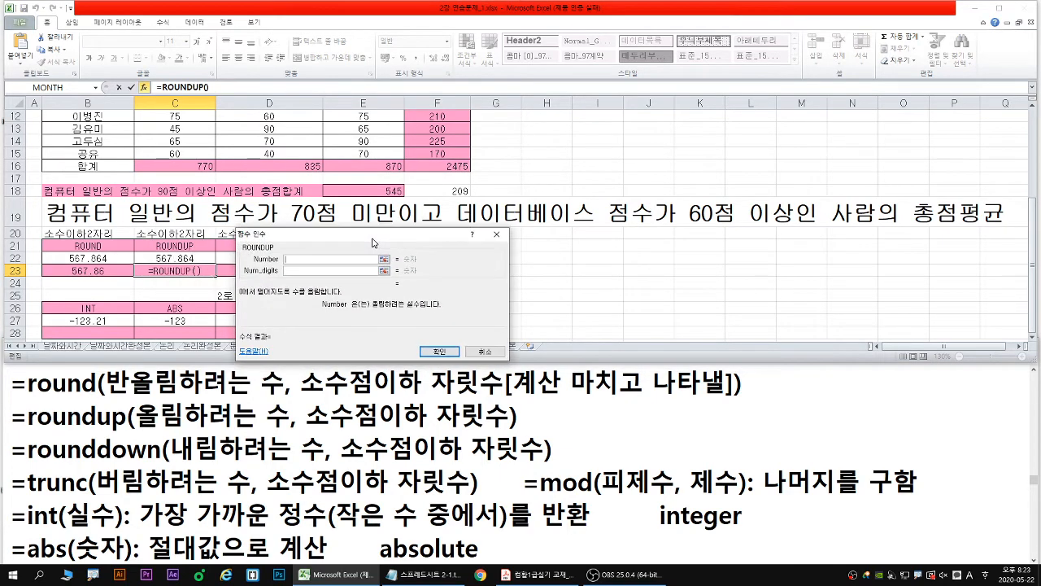
- Set the ROUNDUP number to cell C22 and the number of digits to 2, and enter the formula
{"action": "left_click", "coordinate": [189, 260]}
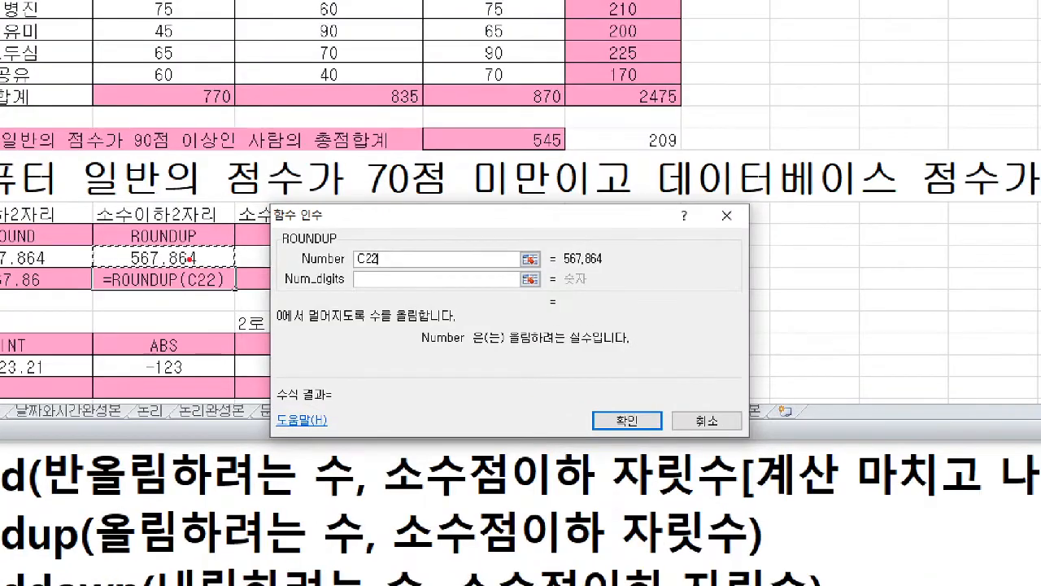
{"action": "key", "text": "b"}
{"action": "left_click_drag", "start_coordinate": [181, 255], "coordinate": [220, 237]}
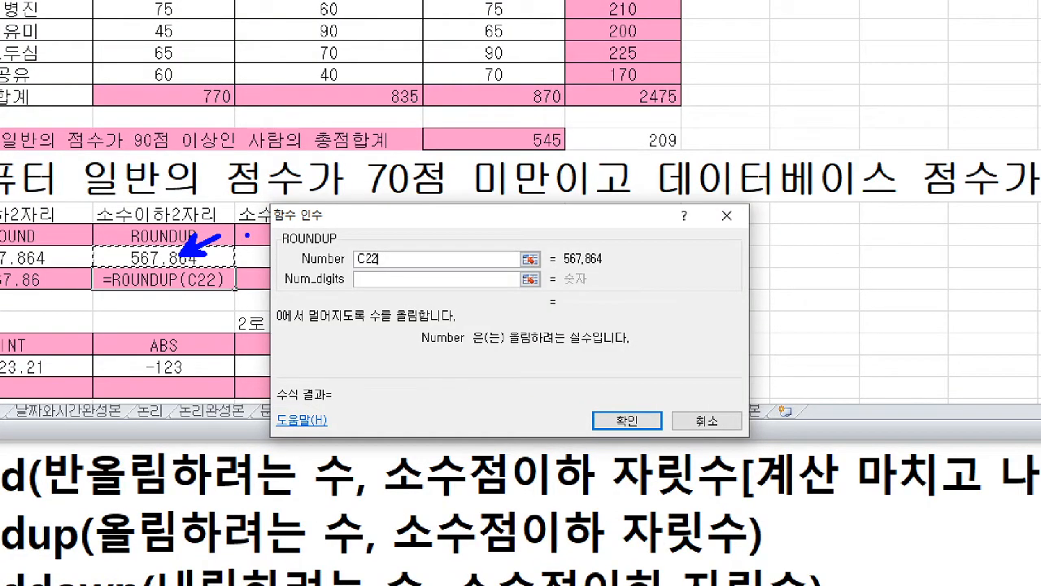
{"action": "key", "text": "Escape"}
{"action": "key", "text": "Tab"}
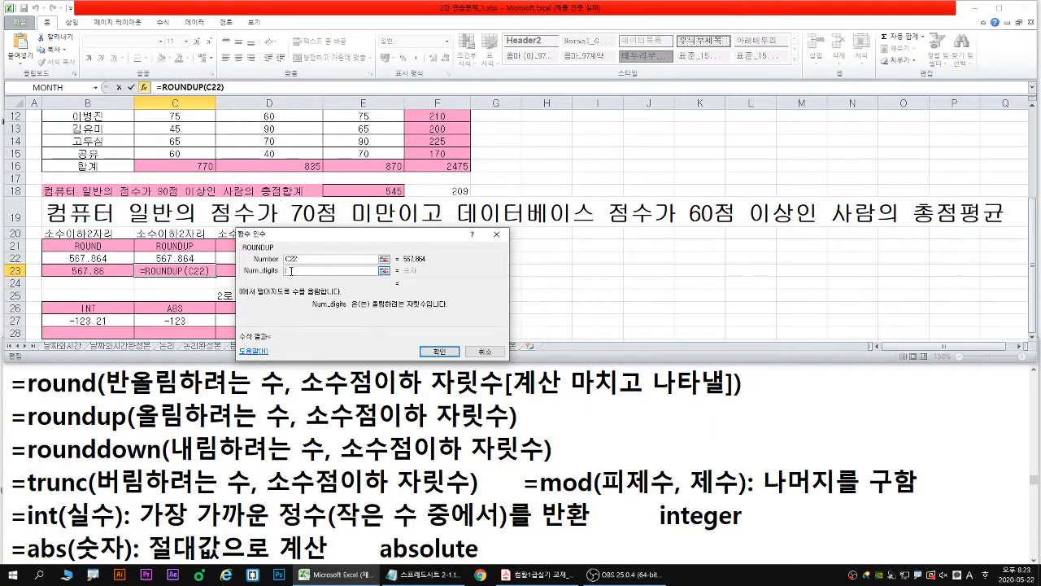
{"action": "type", "text": "2"}
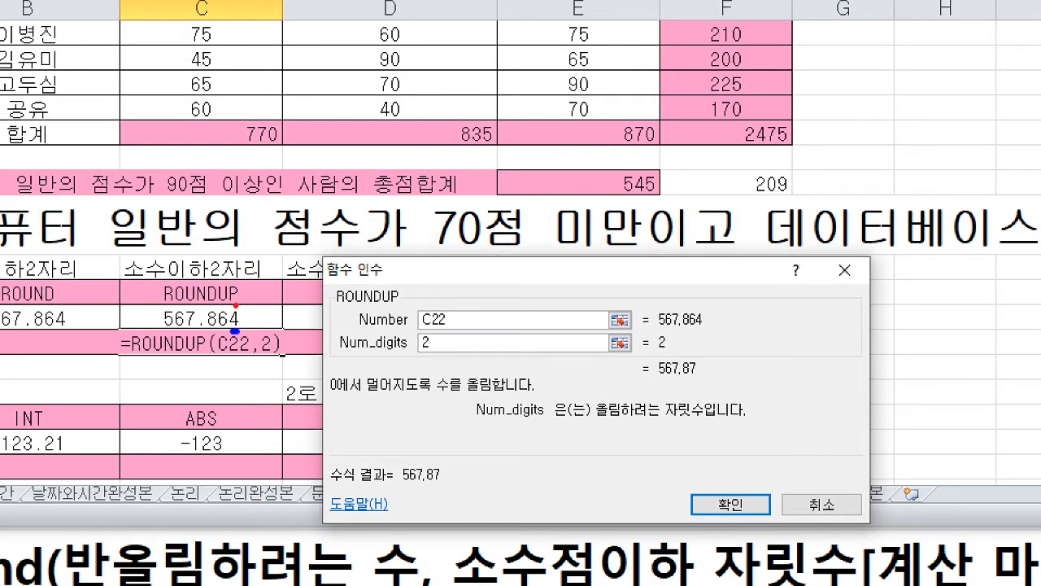
{"action": "left_click_drag", "start_coordinate": [236, 305], "coordinate": [223, 301]}
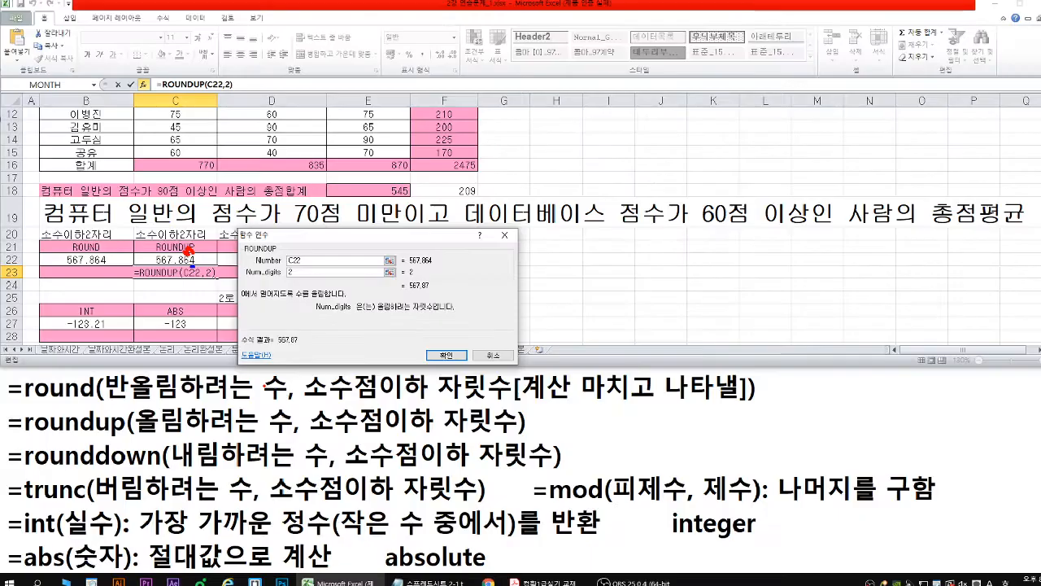
{"action": "key", "text": "Return"}
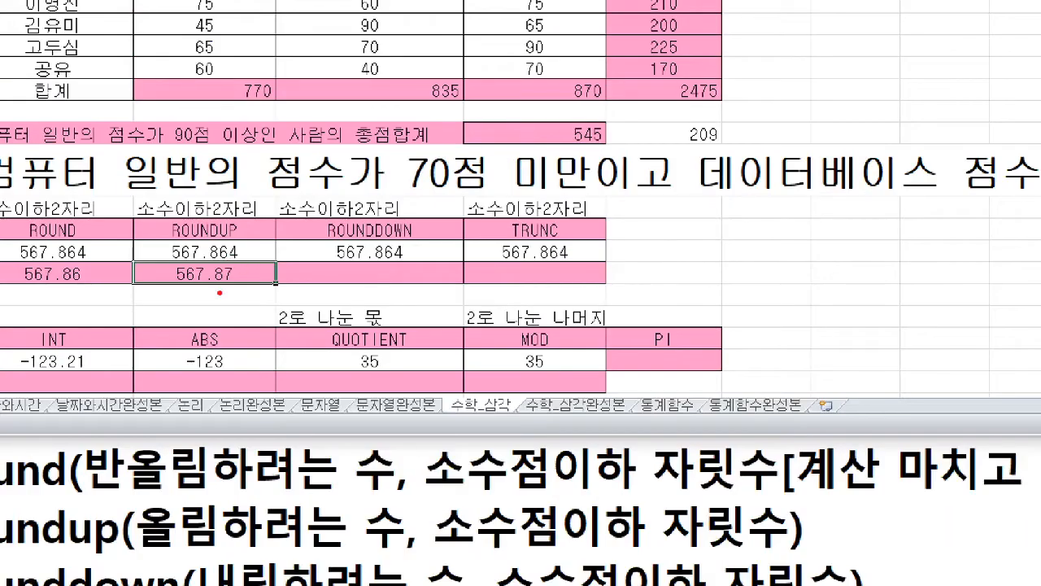
{"action": "left_click_drag", "start_coordinate": [216, 287], "coordinate": [234, 287]}
{"action": "left_click_drag", "start_coordinate": [455, 229], "coordinate": [477, 235]}
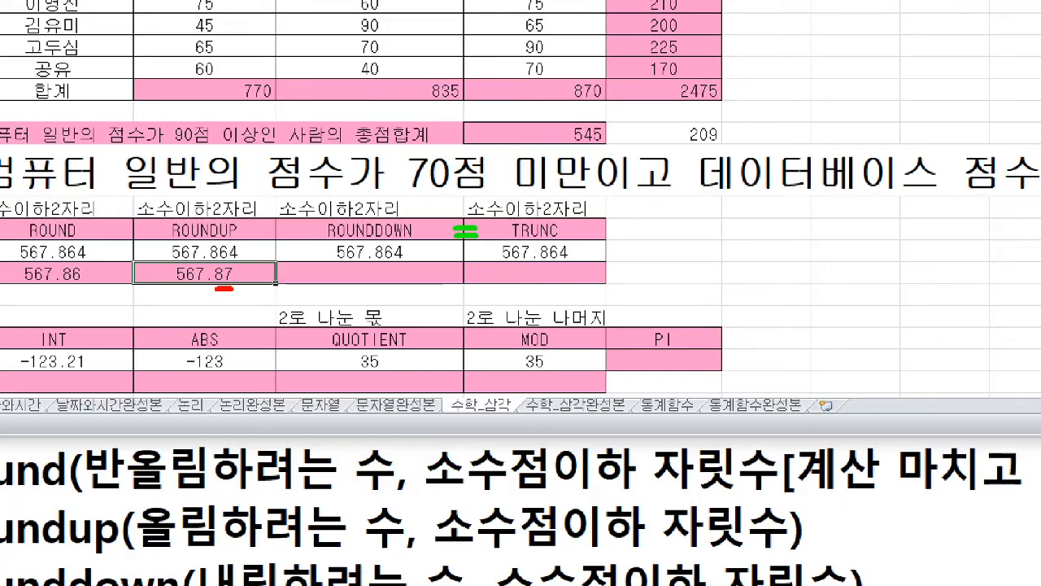
{"action": "key", "text": "Escape"}
- Start a ROUNDDOWN formula in D23 and open its function arguments clear of the value in D22
{"action": "left_click", "coordinate": [275, 270]}
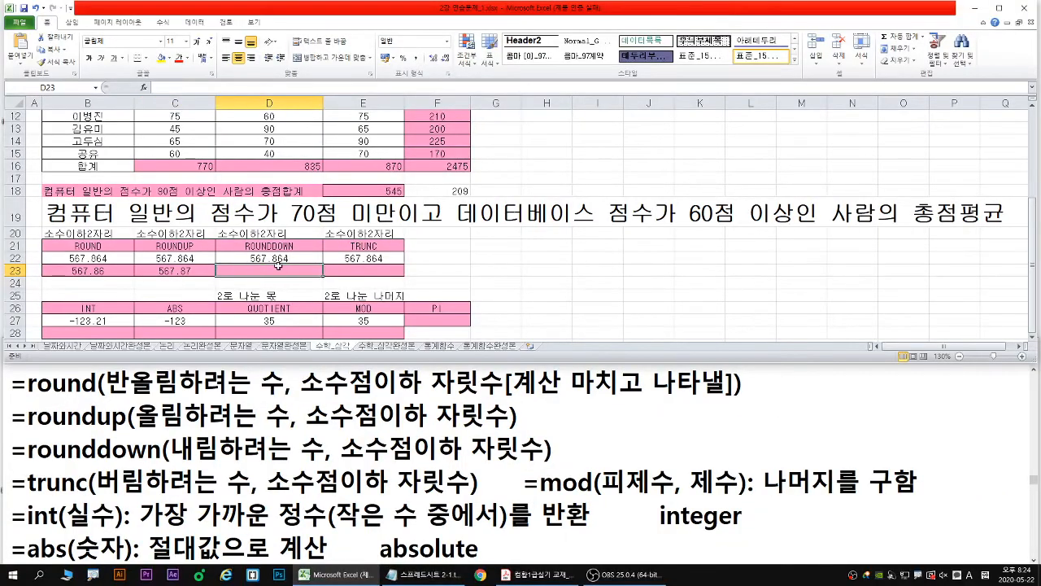
{"action": "type", "text": "=ROU"}
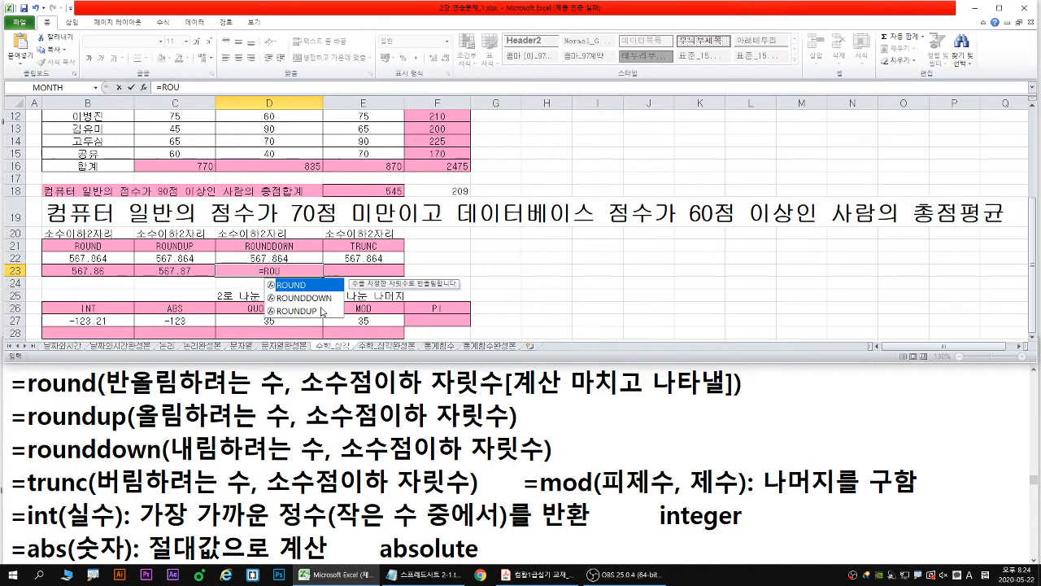
{"action": "left_click", "coordinate": [320, 297]}
{"action": "double_click", "coordinate": [320, 298]}
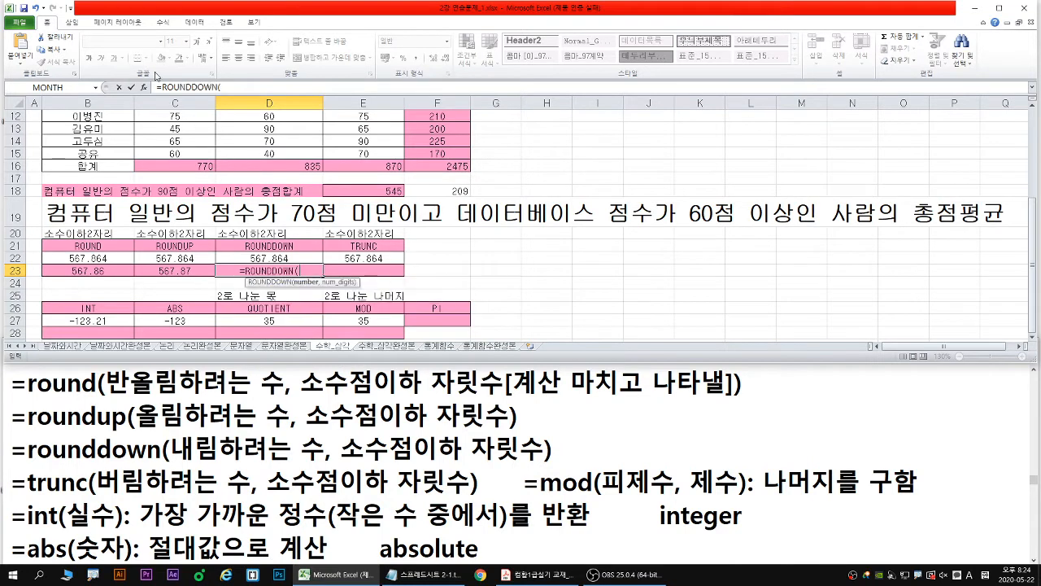
{"action": "left_click", "coordinate": [144, 87]}
{"action": "left_click_drag", "start_coordinate": [439, 279], "coordinate": [469, 238]}
- Set the ROUNDDOWN number to cell D22 and the number of digits to 2
{"action": "left_click", "coordinate": [266, 258]}
{"action": "key", "text": "ctrl+1"}
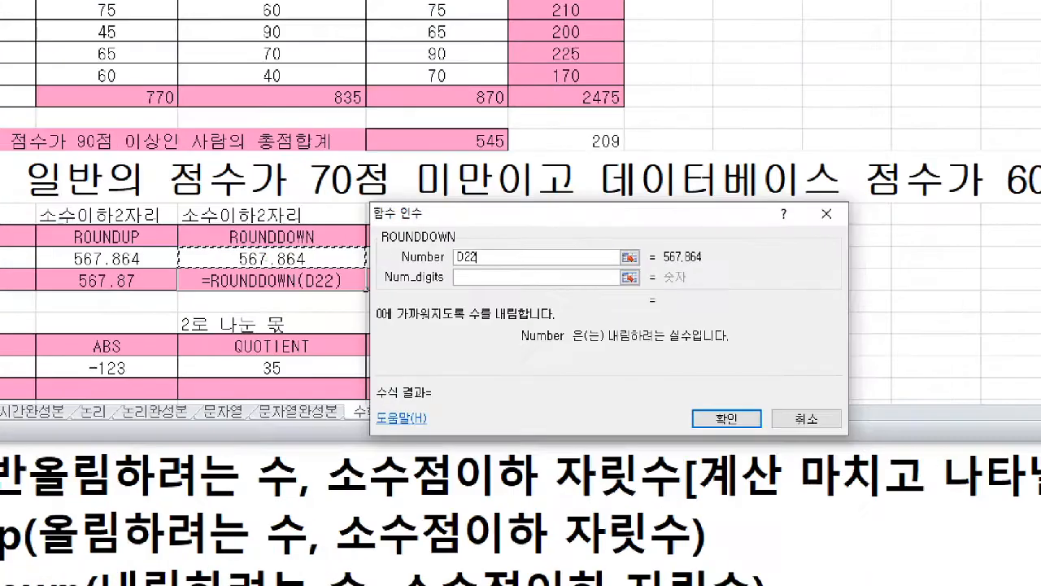
{"action": "left_click", "coordinate": [267, 258]}
{"action": "left_click_drag", "start_coordinate": [272, 260], "coordinate": [317, 218]}
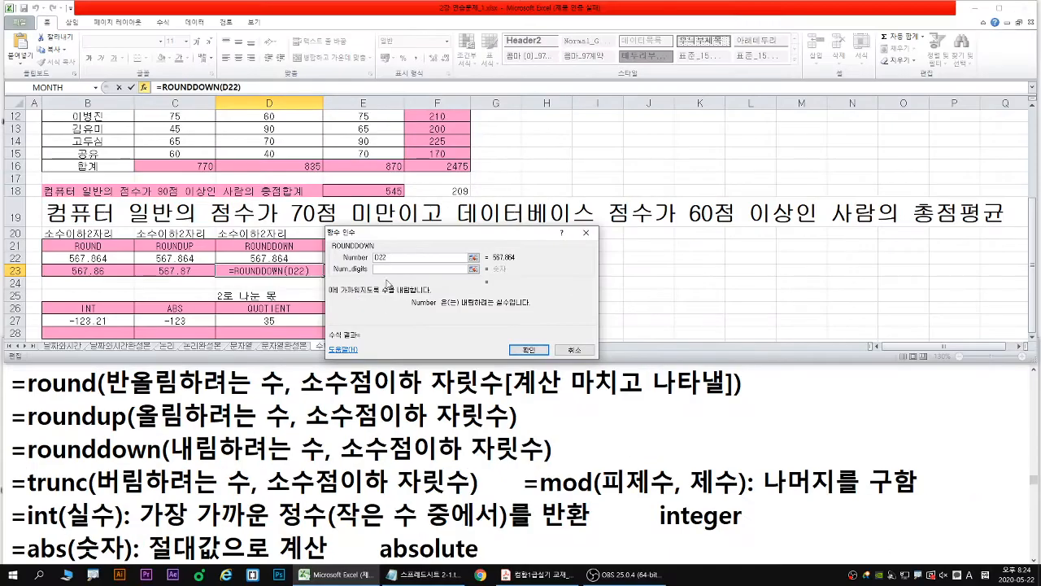
{"action": "left_click", "coordinate": [481, 278]}
{"action": "type", "text": "2"}
{"action": "key", "text": "ctrl+1"}
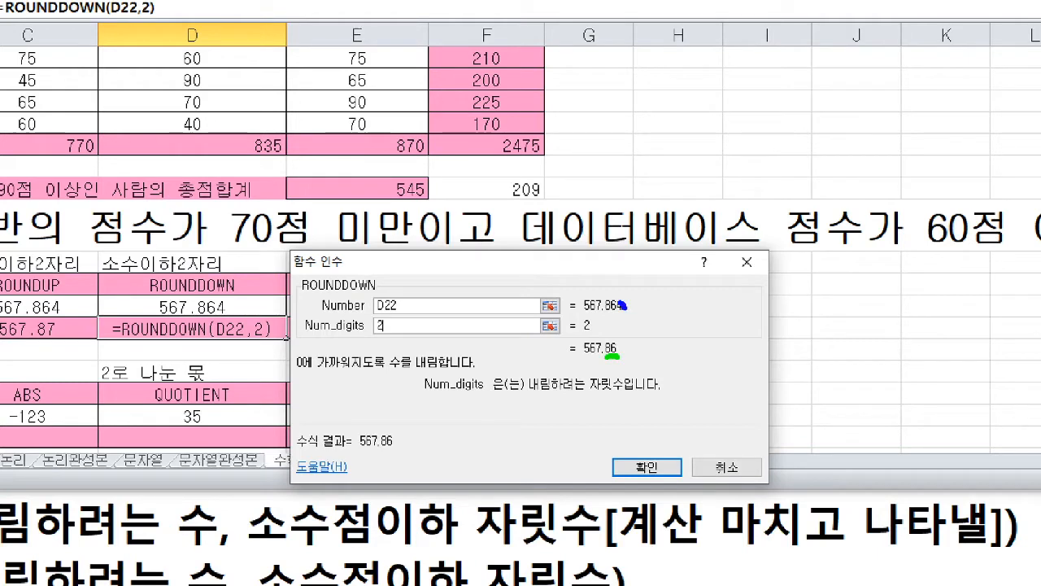
{"action": "key", "text": "e"}
{"action": "left_click_drag", "start_coordinate": [376, 322], "coordinate": [398, 333]}
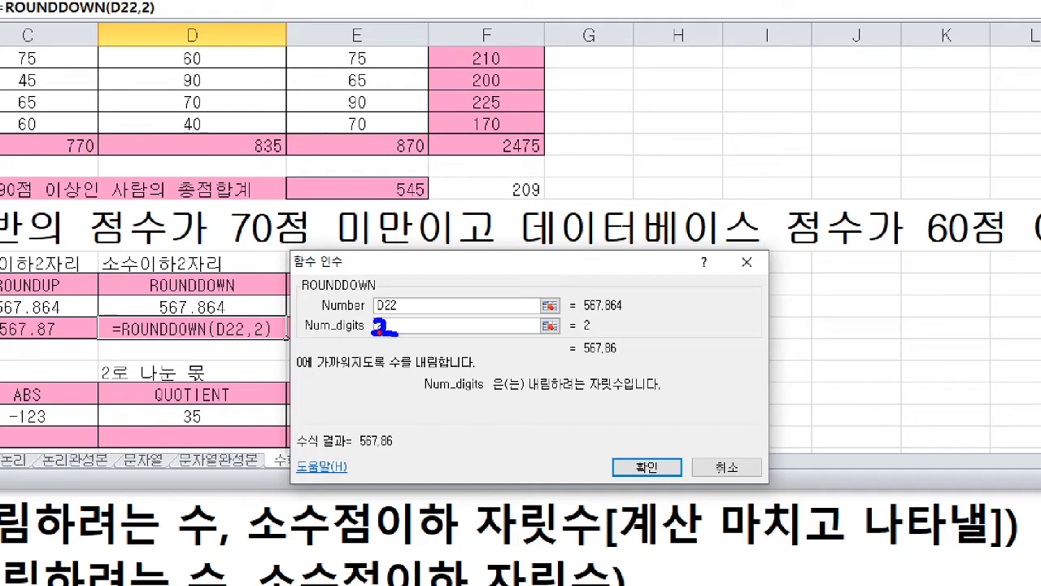
{"action": "key", "text": "Escape"}
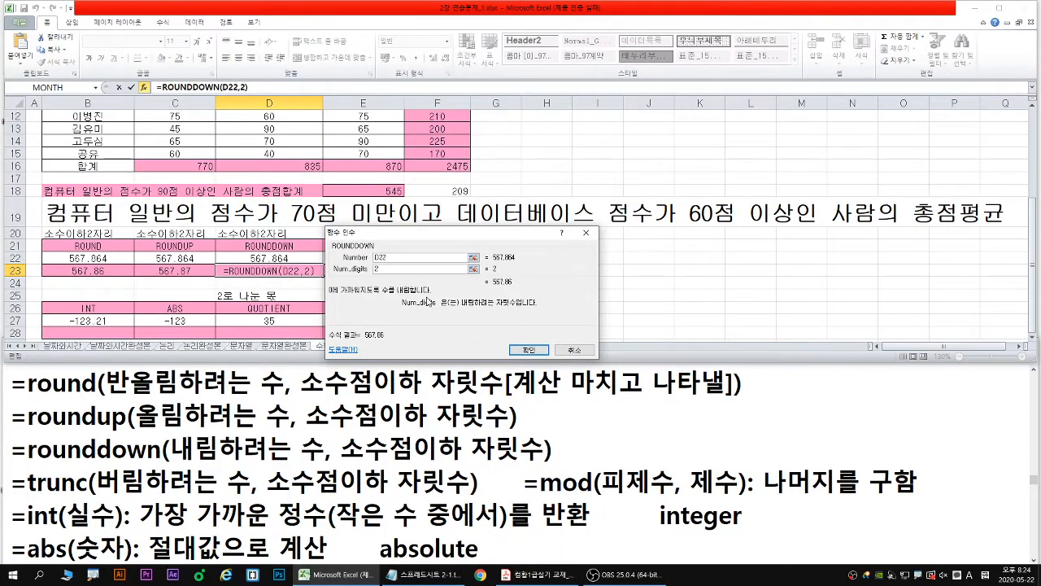
- Change the ROUNDDOWN number of digits to -2, examine its effect on D22, and enter the formula
{"action": "type", "text": "-"}
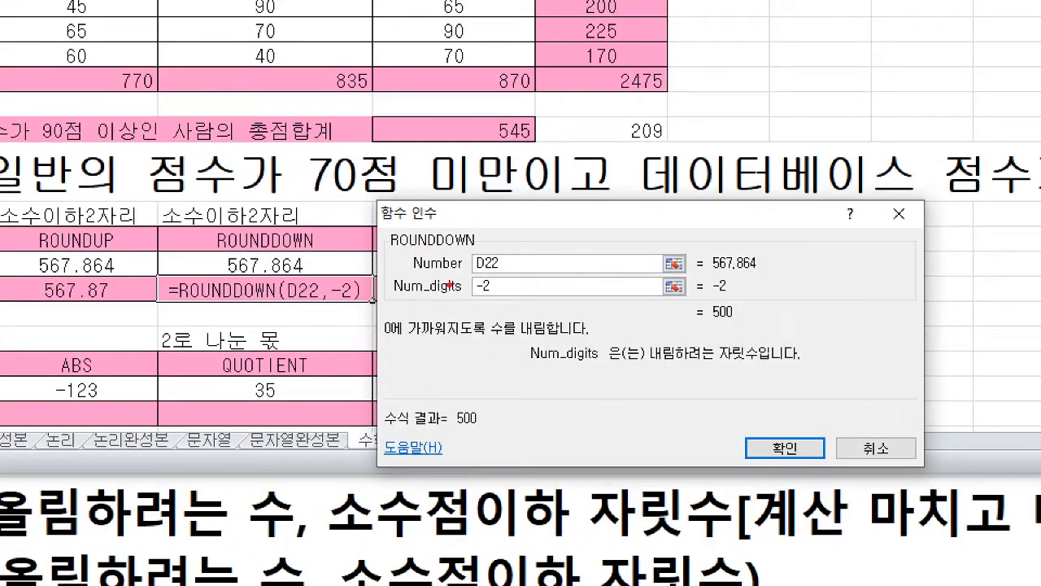
{"action": "left_click_drag", "start_coordinate": [470, 297], "coordinate": [506, 298]}
{"action": "key", "text": "b"}
{"action": "left_click_drag", "start_coordinate": [274, 279], "coordinate": [288, 275]}
{"action": "key", "text": "e"}
{"action": "mouse_move", "coordinate": [253, 274]}
{"action": "left_mouse_down"}
{"action": "mouse_move", "coordinate": [263, 278]}
{"action": "mouse_move", "coordinate": [236, 281]}
{"action": "left_mouse_up"}
{"action": "left_click_drag", "start_coordinate": [241, 263], "coordinate": [296, 262]}
{"action": "left_click_drag", "start_coordinate": [470, 300], "coordinate": [509, 299]}
{"action": "key", "text": "e"}
{"action": "mouse_move", "coordinate": [255, 275]}
{"action": "left_mouse_down"}
{"action": "mouse_move", "coordinate": [241, 274]}
{"action": "mouse_move", "coordinate": [311, 268]}
{"action": "left_mouse_up"}
{"action": "key", "text": "b"}
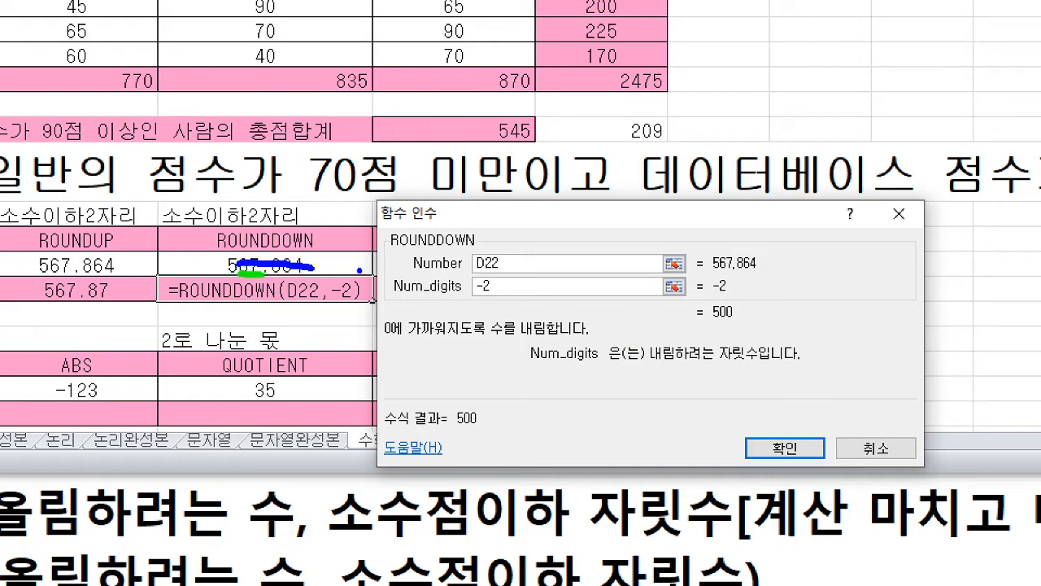
{"action": "key", "text": "Escape"}
{"action": "key", "text": "Return"}
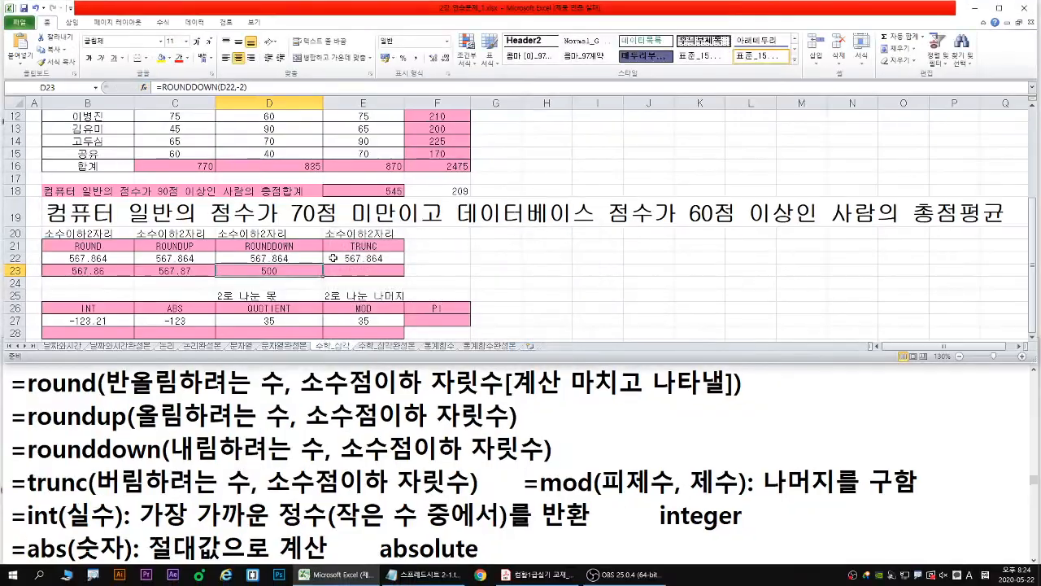
- Start a TRUNC formula in E23 and open its function arguments clear of the value in E22
{"action": "left_click", "coordinate": [365, 269]}
{"action": "type", "text": "=TR"}
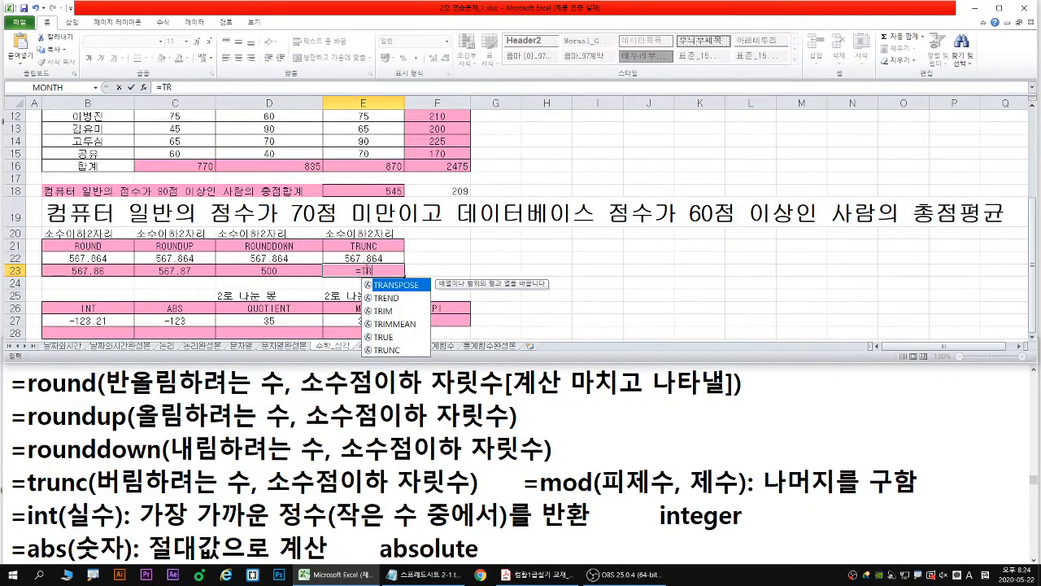
{"action": "double_click", "coordinate": [390, 350]}
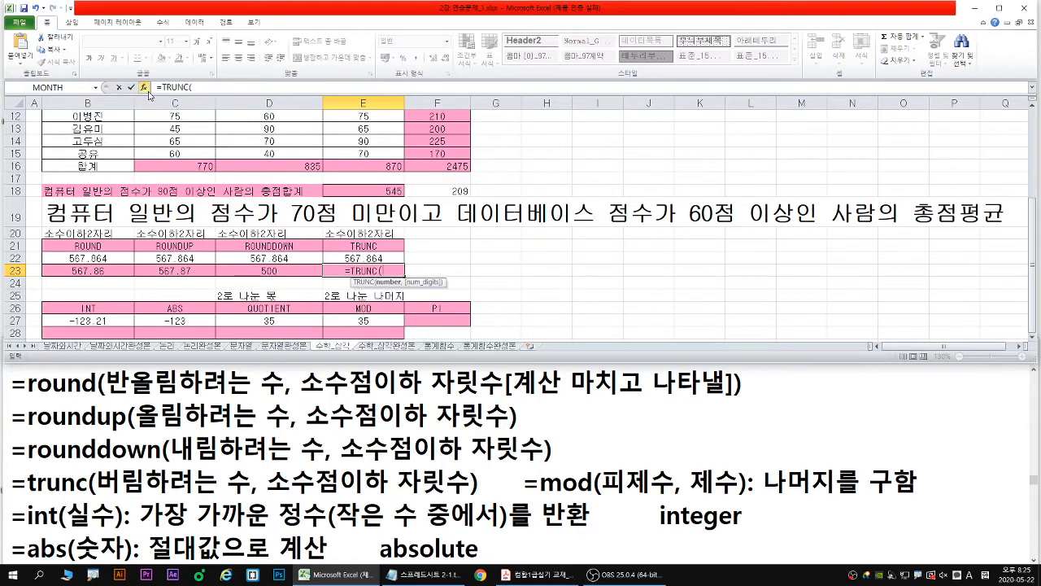
{"action": "left_click", "coordinate": [144, 87]}
{"action": "left_click_drag", "start_coordinate": [431, 244], "coordinate": [525, 241]}
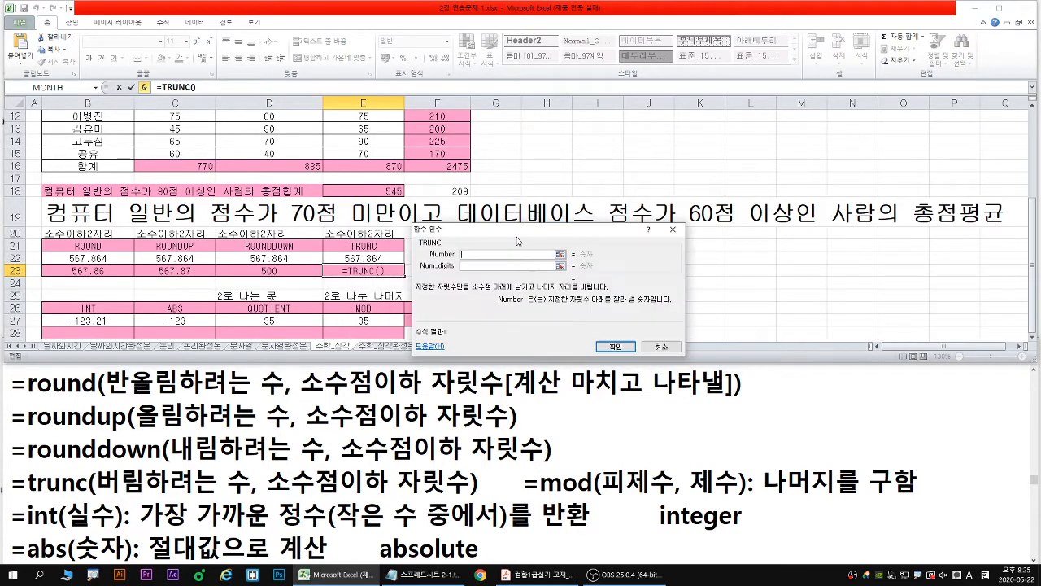
- Set the TRUNC number to cell E22 and the number of digits to 2
{"action": "left_click", "coordinate": [357, 257]}
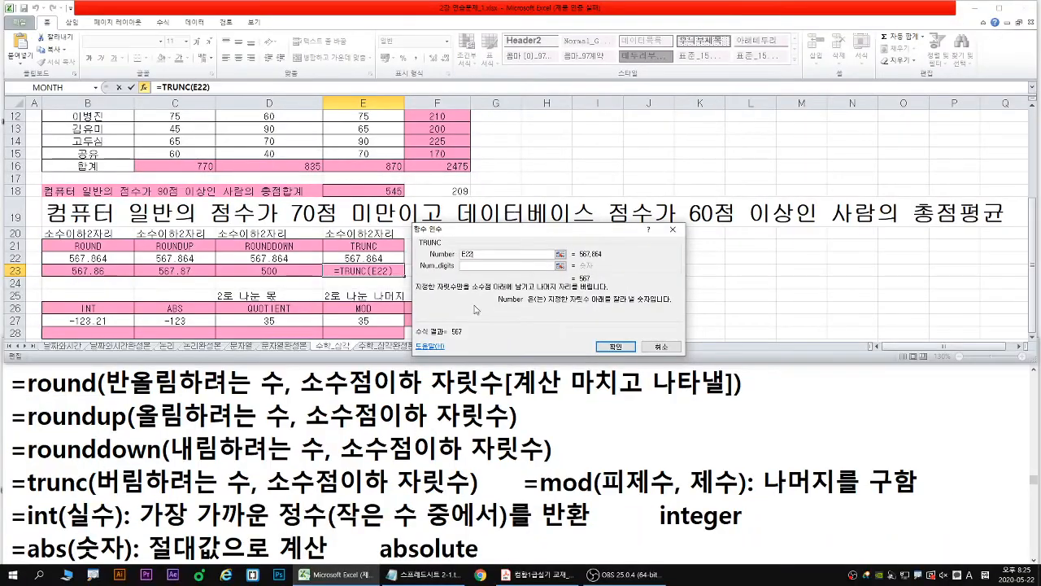
{"action": "left_click", "coordinate": [476, 266]}
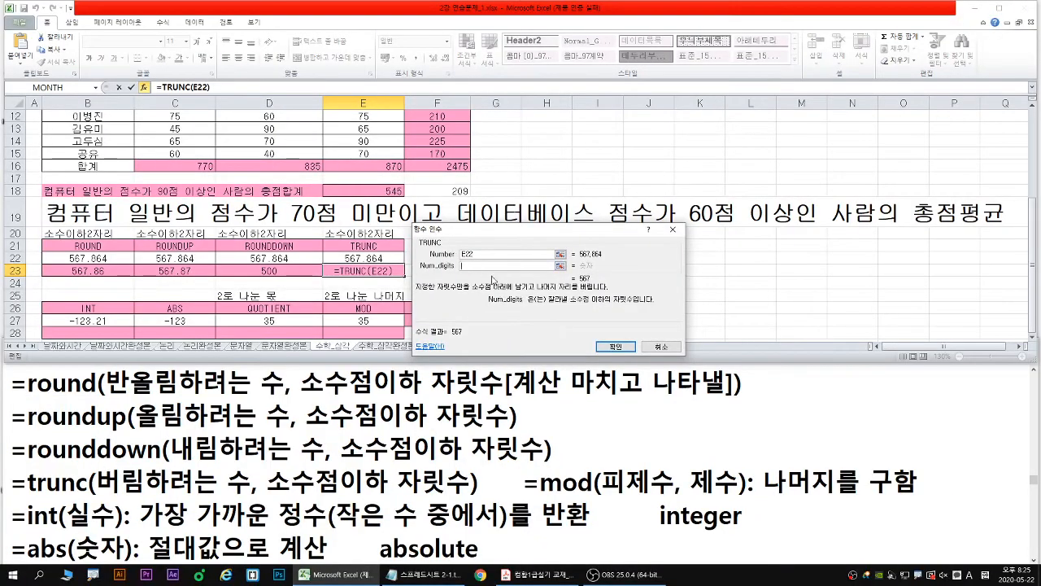
{"action": "type", "text": "2"}
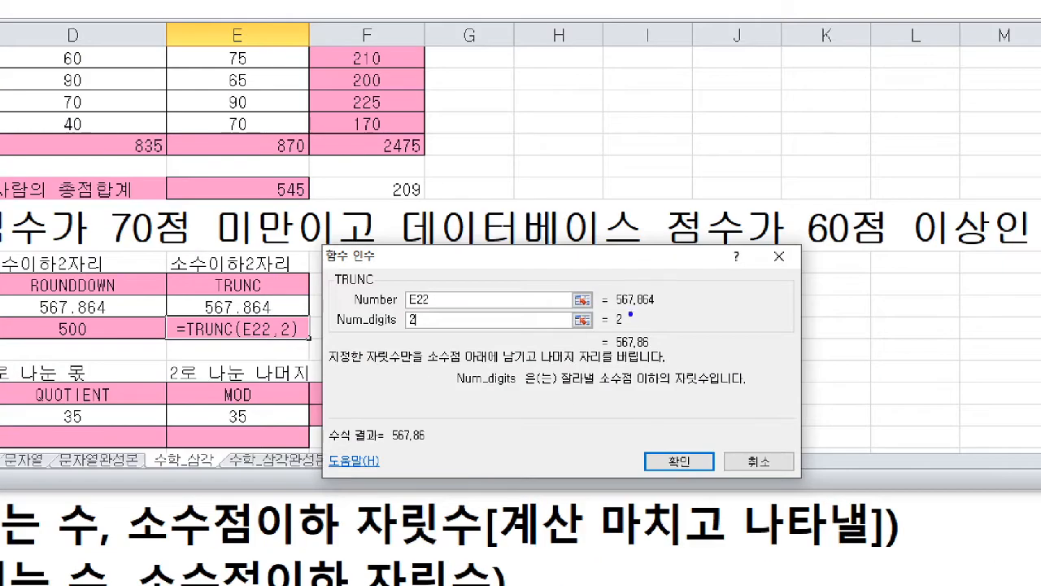
{"action": "left_click_drag", "start_coordinate": [640, 352], "coordinate": [649, 350]}
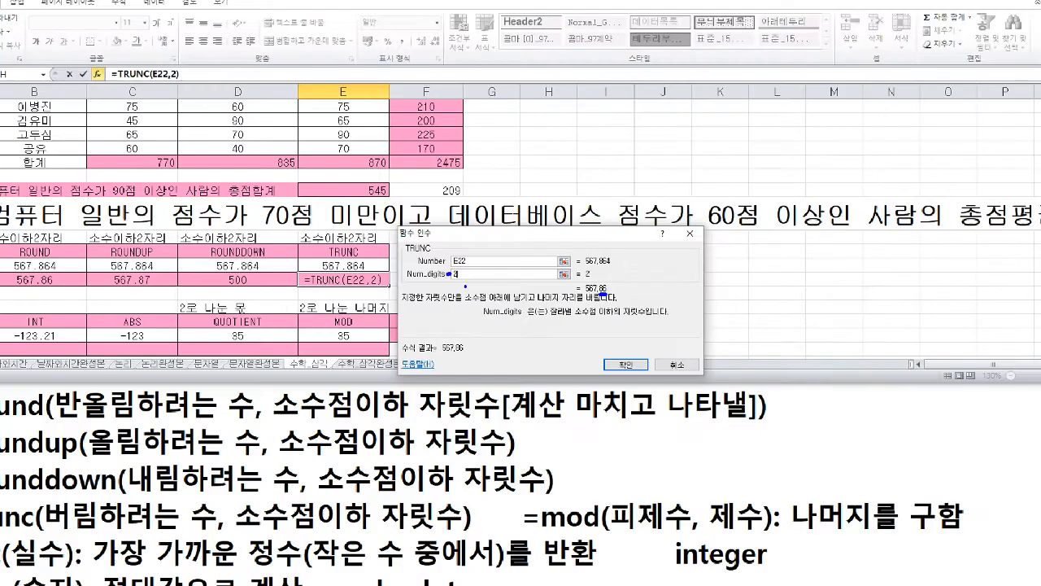
- Change the TRUNC number of digits to -2 and enter the formula in E23
{"action": "type", "text": "-"}
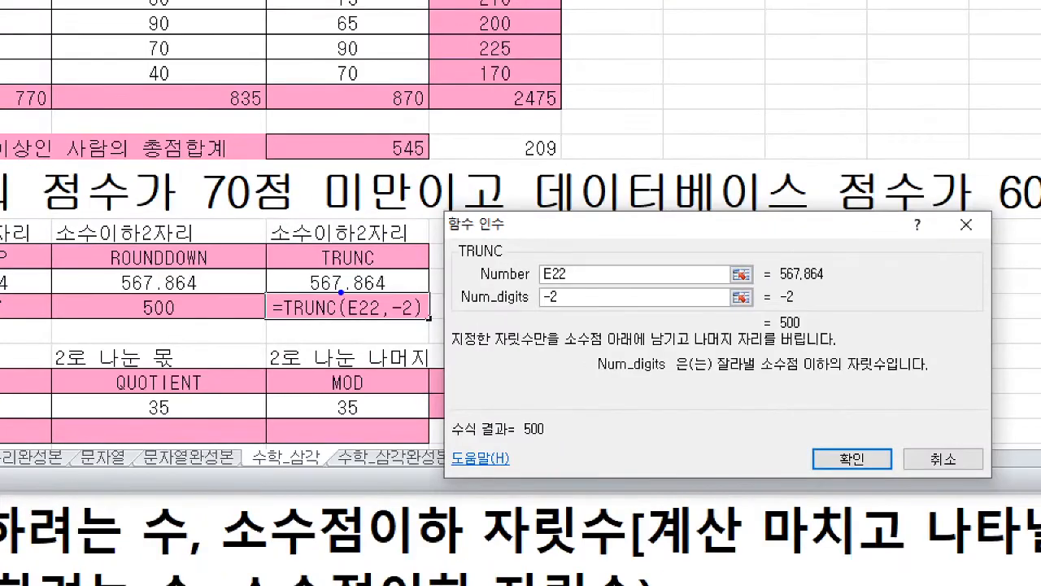
{"action": "mouse_move", "coordinate": [345, 292]}
{"action": "left_mouse_down"}
{"action": "mouse_move", "coordinate": [326, 291]}
{"action": "mouse_move", "coordinate": [379, 279]}
{"action": "left_mouse_up"}
{"action": "key", "text": "Return"}
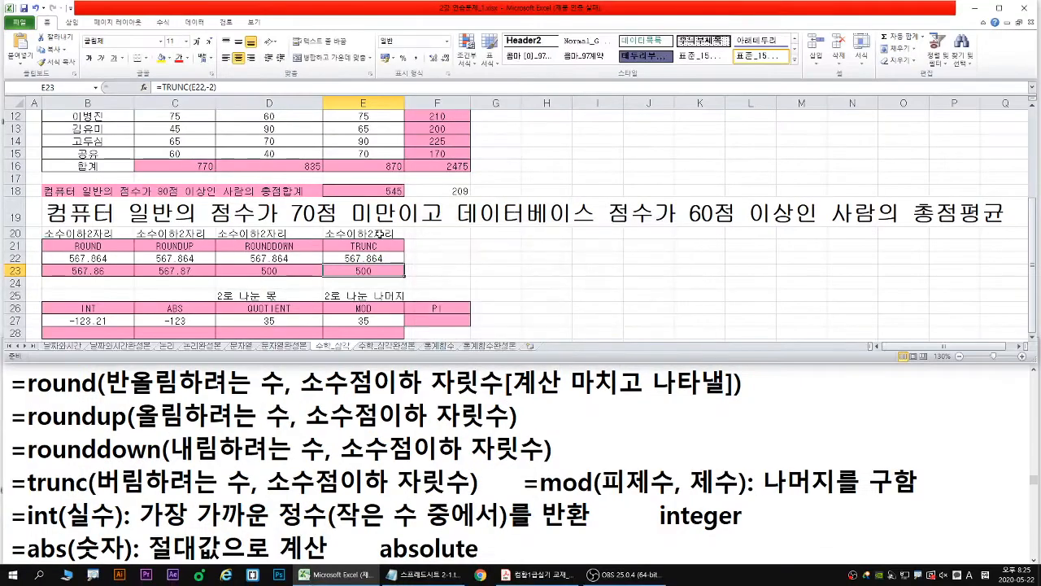
- Switch to the Notepad notes and review the description of the INT function
{"action": "left_click", "coordinate": [95, 332]}
{"action": "scroll", "coordinate": [98, 334], "scroll_direction": "down", "scroll_amount": 1}
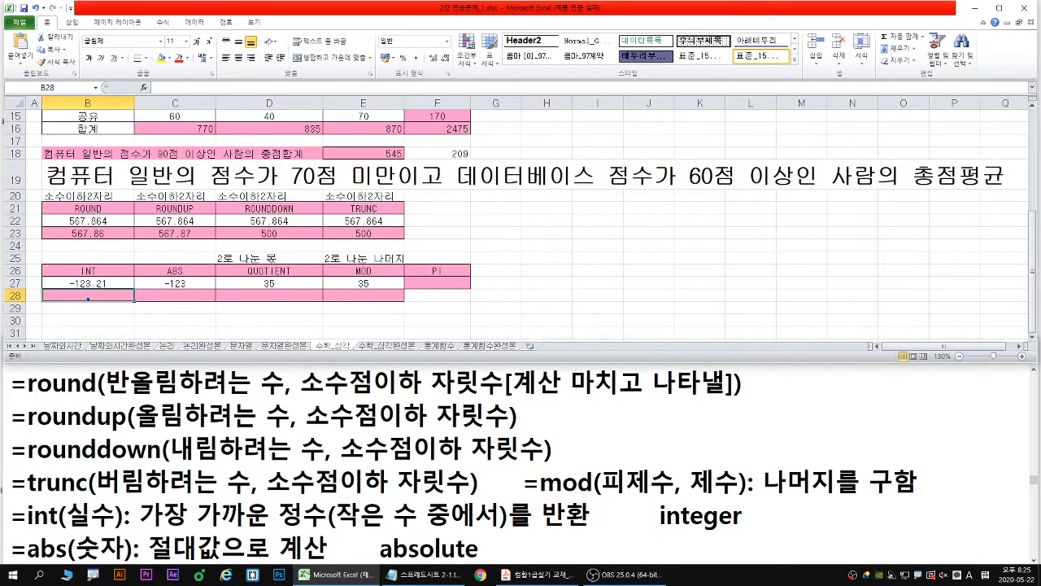
{"action": "left_click_drag", "start_coordinate": [88, 299], "coordinate": [73, 332]}
{"action": "double_click", "coordinate": [332, 446]}
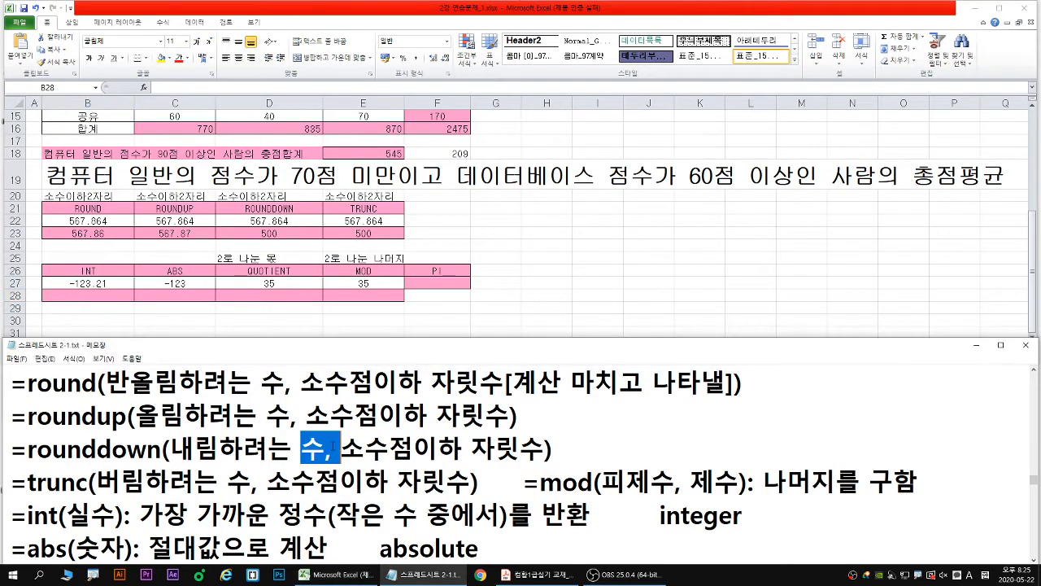
{"action": "left_click", "coordinate": [340, 449]}
{"action": "scroll", "coordinate": [340, 452], "scroll_direction": "down", "scroll_amount": 1}
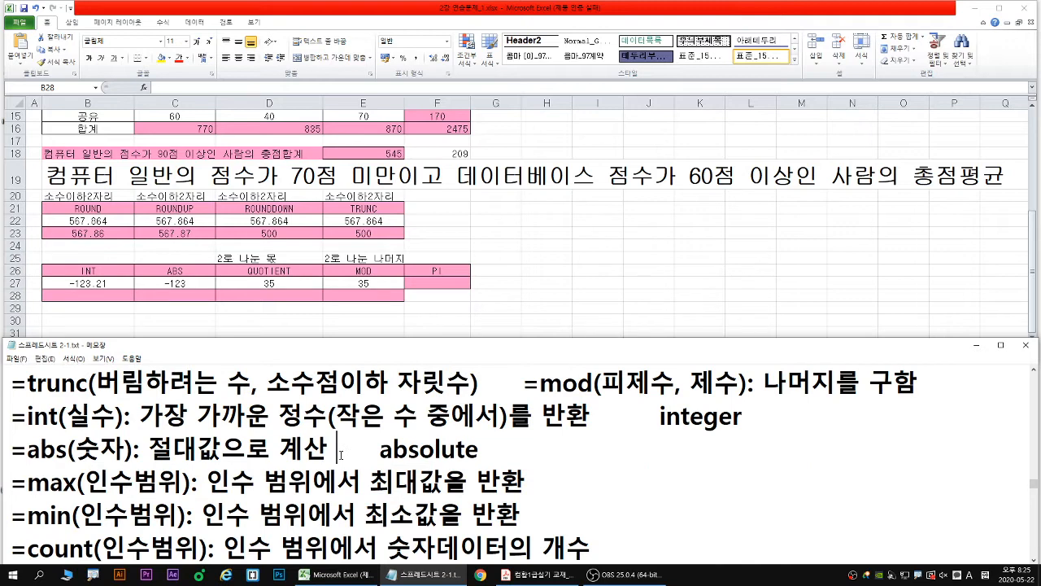
{"action": "key", "text": "Down"}
{"action": "key", "text": "Down"}
{"action": "key", "text": "Down"}
{"action": "key", "text": "Down"}
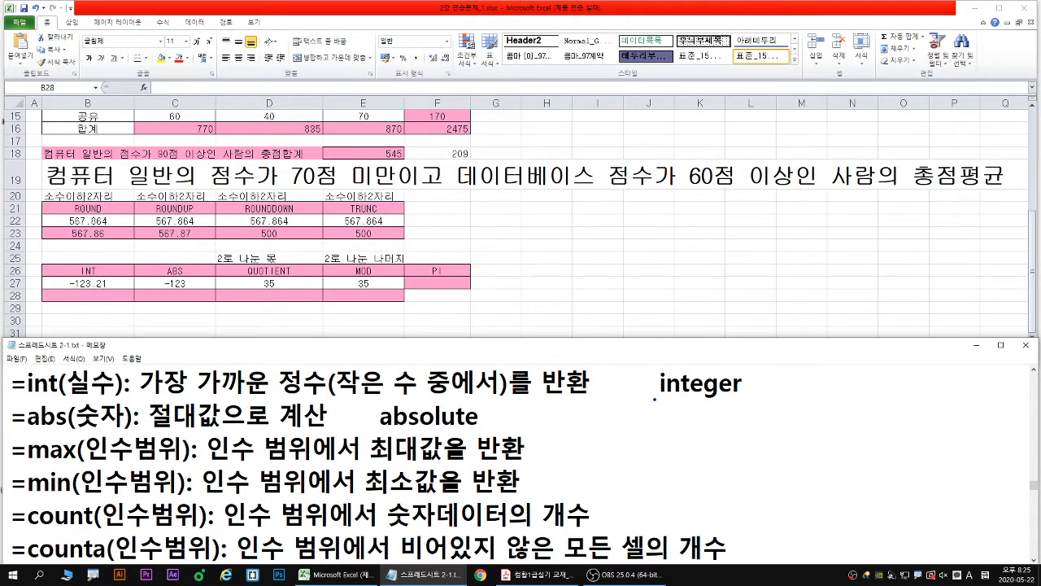
{"action": "left_click_drag", "start_coordinate": [654, 400], "coordinate": [748, 399]}
{"action": "left_click_drag", "start_coordinate": [91, 321], "coordinate": [90, 297]}
{"action": "key", "text": "Escape"}
- Enter =INT(B27) in cell B28 and compare the result with the INT description in the notes
{"action": "left_click", "coordinate": [88, 298]}
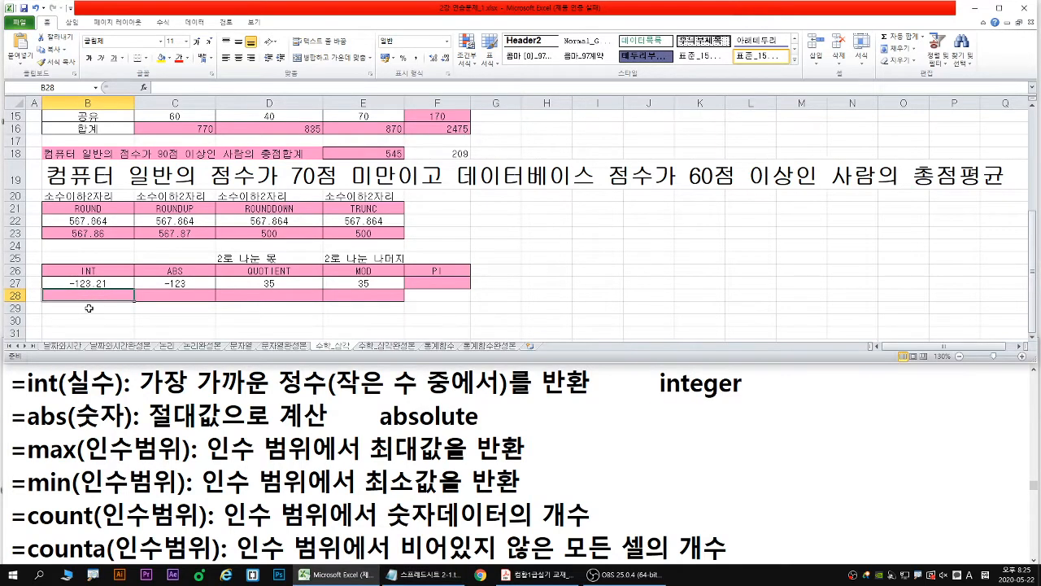
{"action": "type", "text": "=INT"}
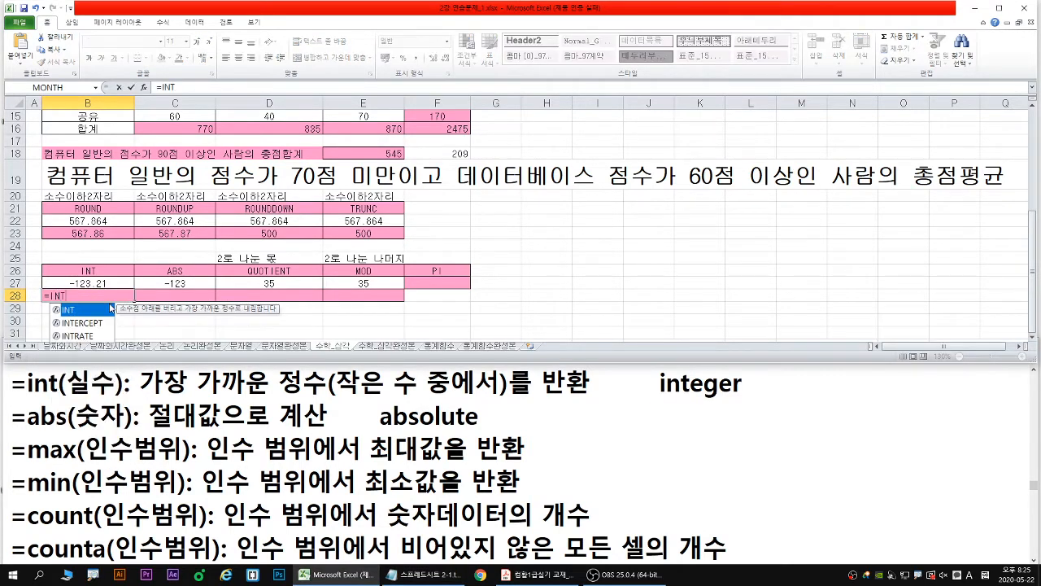
{"action": "double_click", "coordinate": [75, 312]}
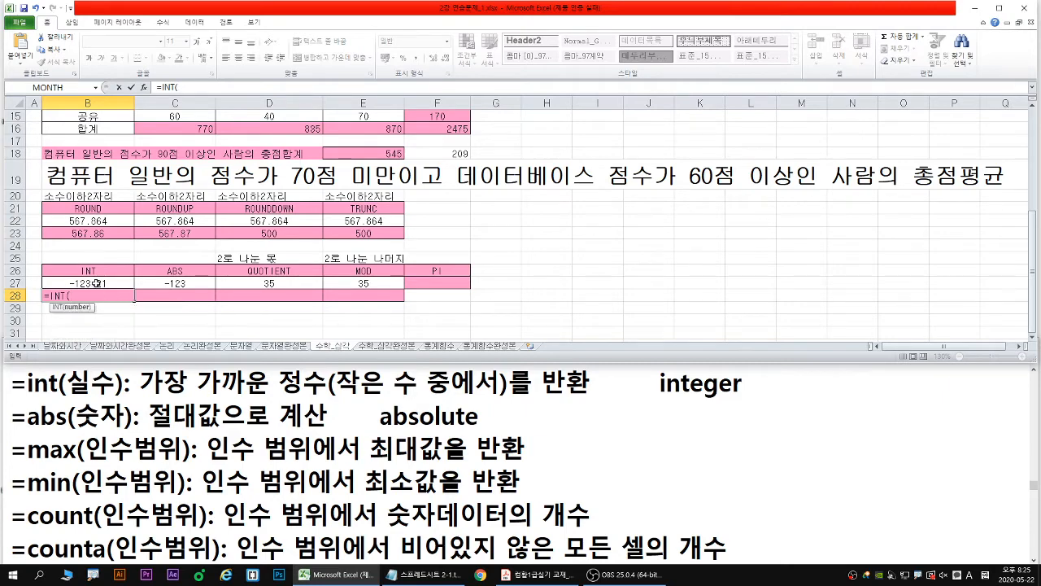
{"action": "left_click", "coordinate": [96, 283]}
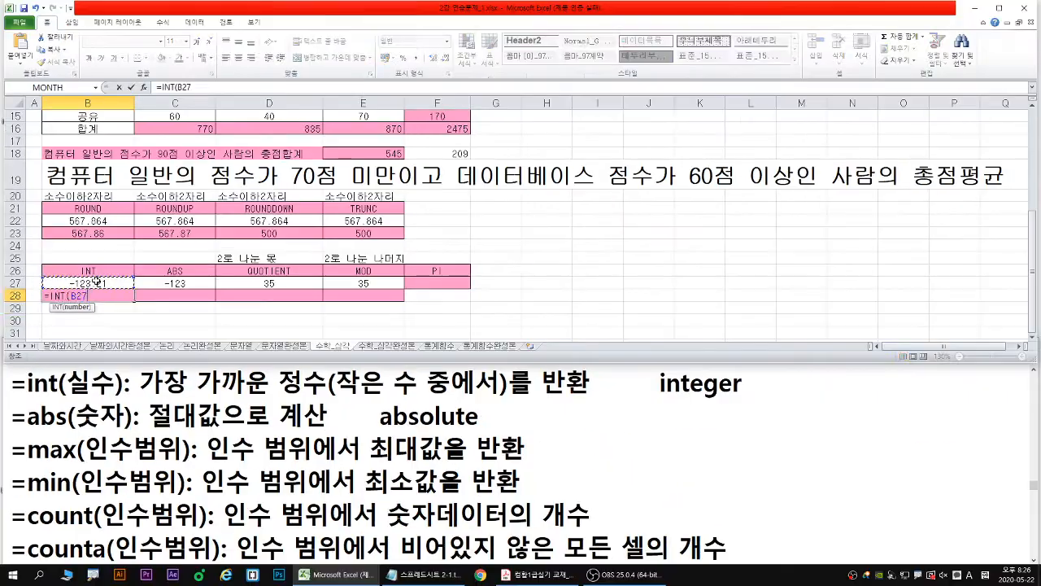
{"action": "key", "text": "Return"}
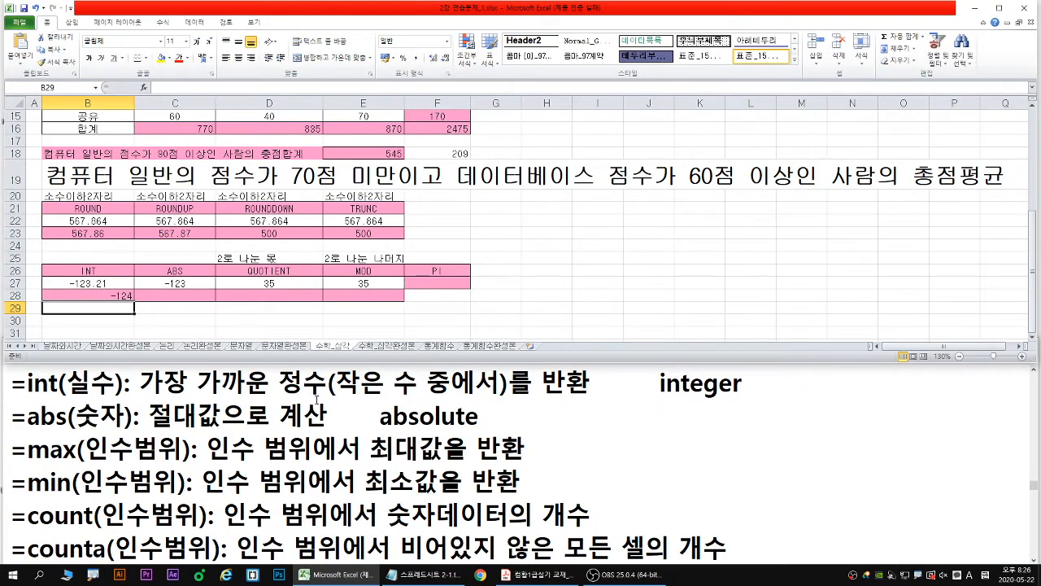
{"action": "left_click_drag", "start_coordinate": [341, 399], "coordinate": [498, 399]}
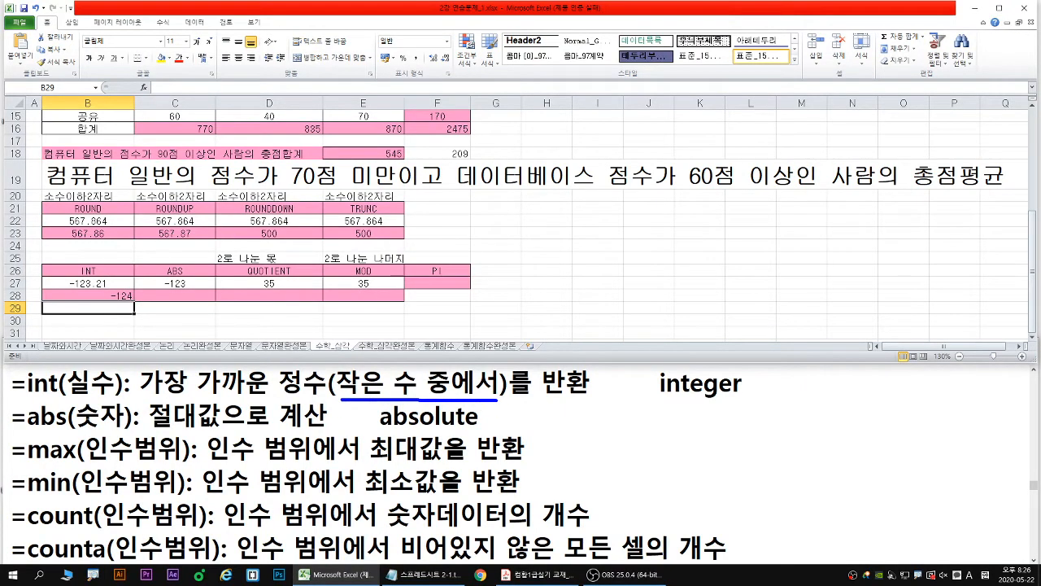
{"action": "left_click_drag", "start_coordinate": [12, 400], "coordinate": [505, 400]}
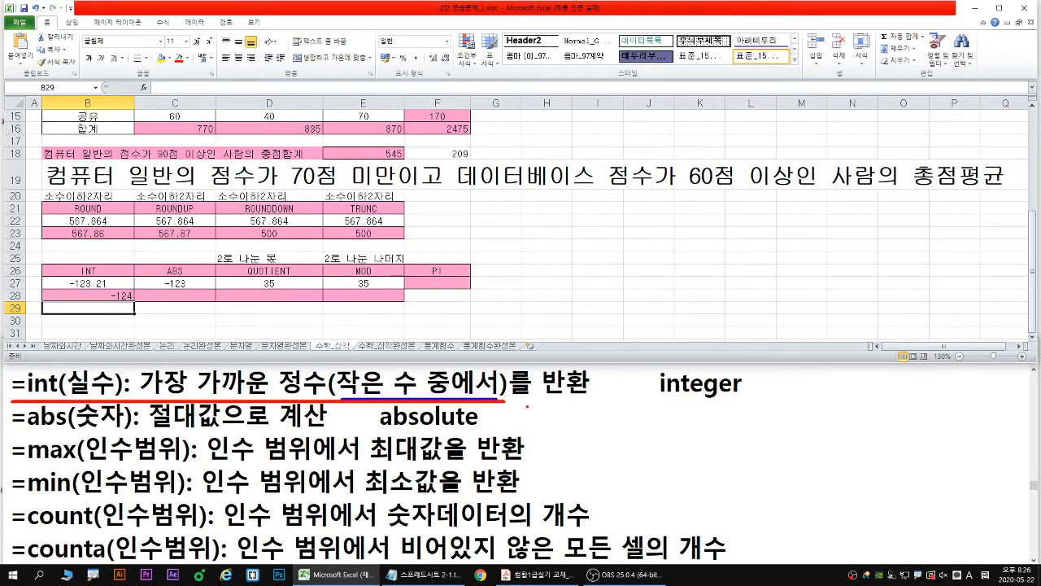
{"action": "key", "text": "Escape"}
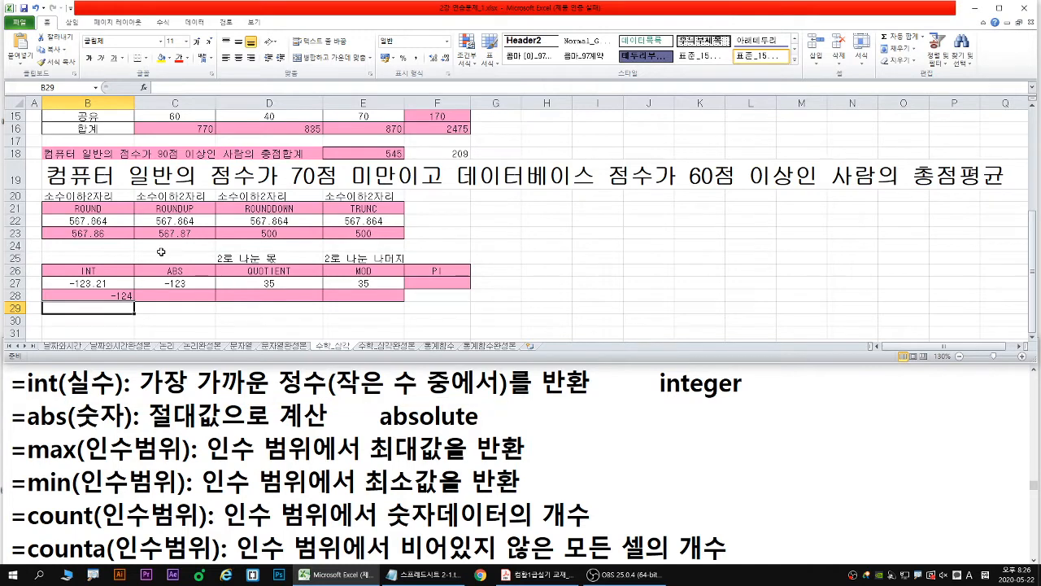
- Change the value in B27 to -123.00001 and examine how the INT formula in B28 treats it
{"action": "double_click", "coordinate": [97, 285]}
{"action": "key", "text": "BackSpace"}
{"action": "key", "text": "BackSpace"}
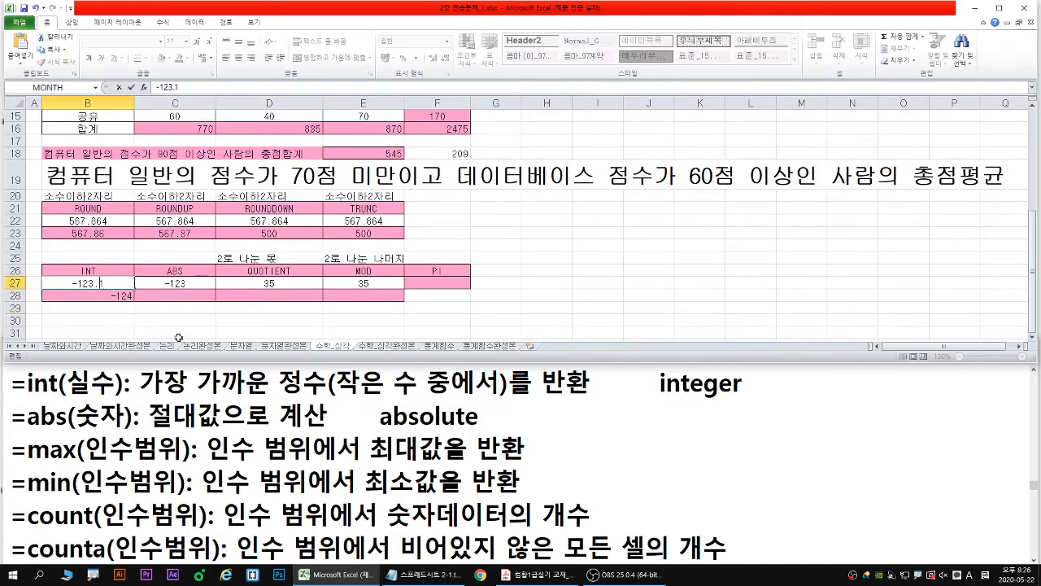
{"action": "type", "text": "00001"}
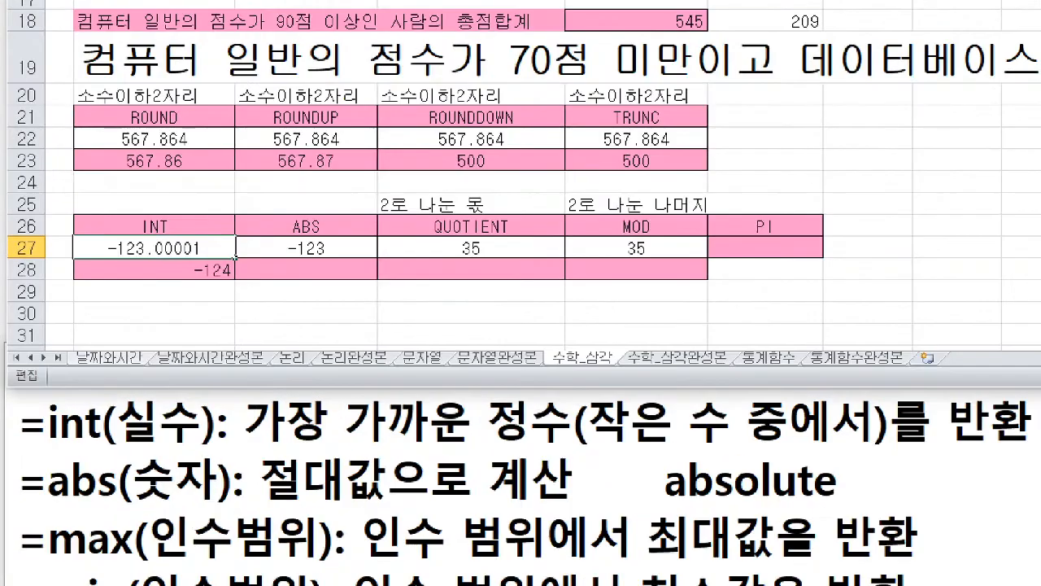
{"action": "left_click_drag", "start_coordinate": [56, 292], "coordinate": [110, 291]}
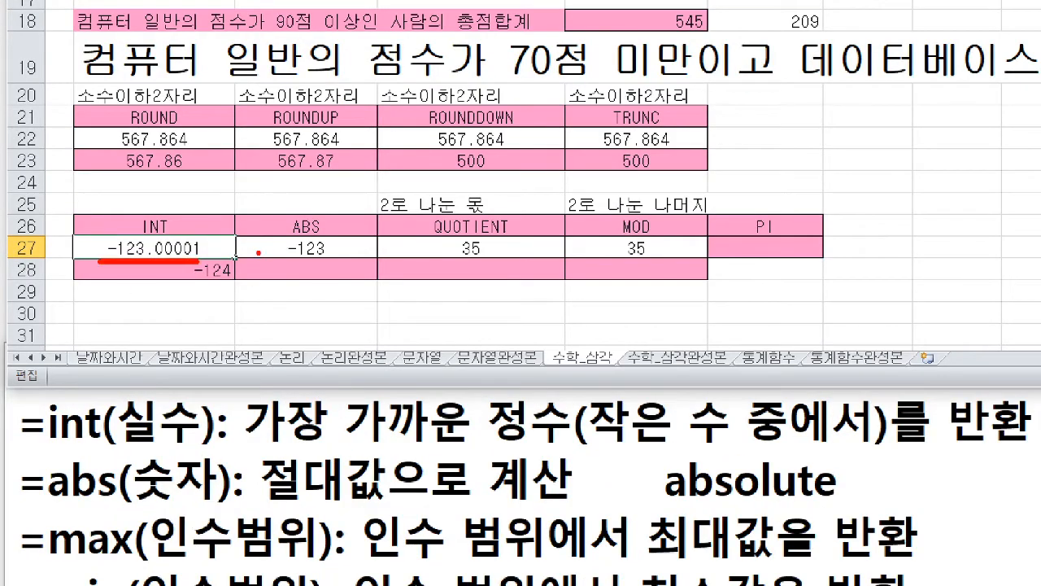
{"action": "left_click_drag", "start_coordinate": [226, 244], "coordinate": [259, 244]}
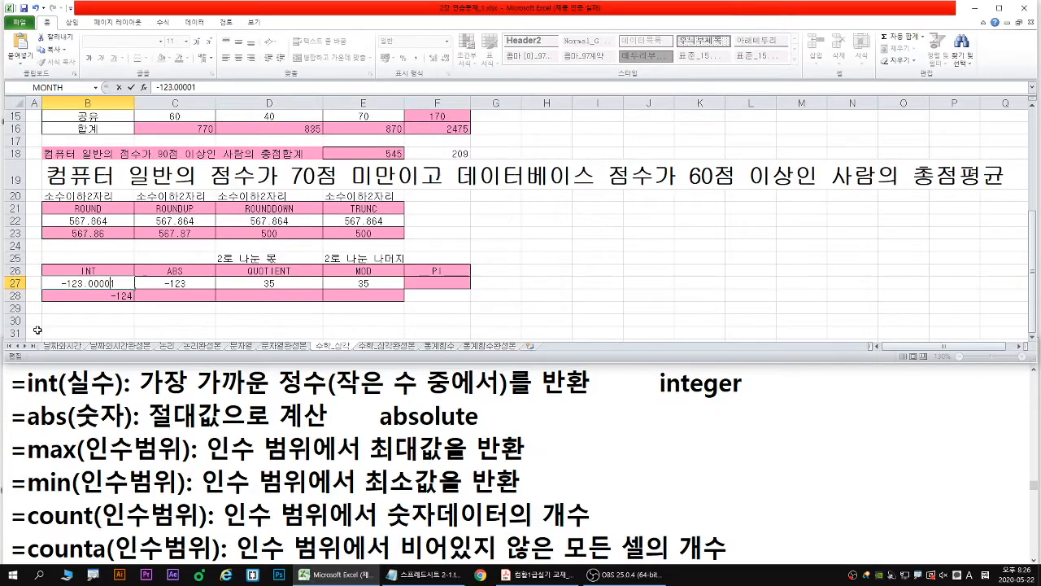
{"action": "key", "text": "Return"}
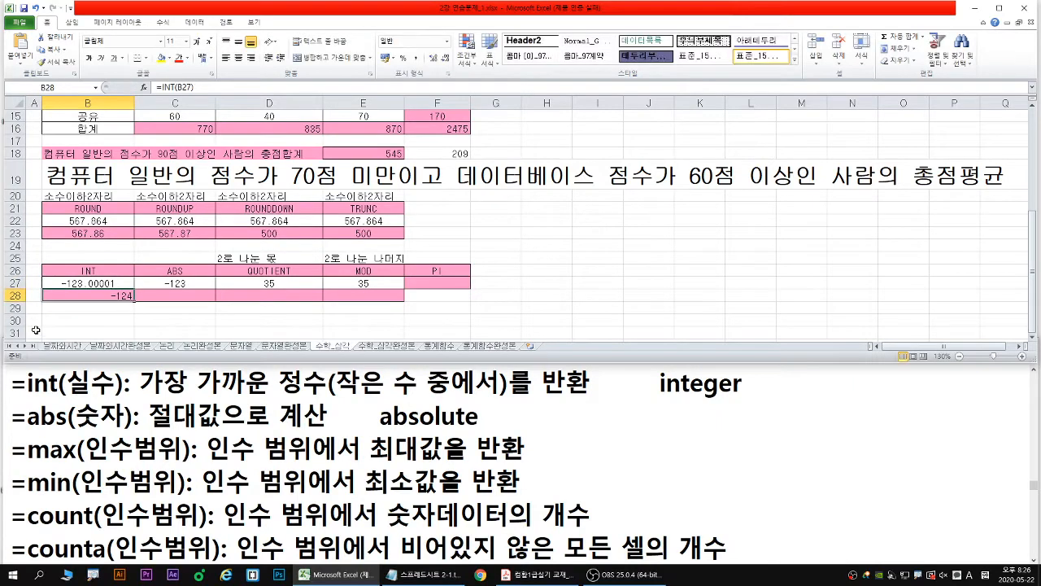
{"action": "mouse_move", "coordinate": [118, 283]}
{"action": "left_mouse_down"}
{"action": "mouse_move", "coordinate": [155, 282]}
{"action": "mouse_move", "coordinate": [133, 270]}
{"action": "mouse_move", "coordinate": [124, 283]}
{"action": "left_mouse_up"}
{"action": "left_click_drag", "start_coordinate": [127, 260], "coordinate": [150, 288]}
{"action": "left_click_drag", "start_coordinate": [55, 283], "coordinate": [30, 283]}
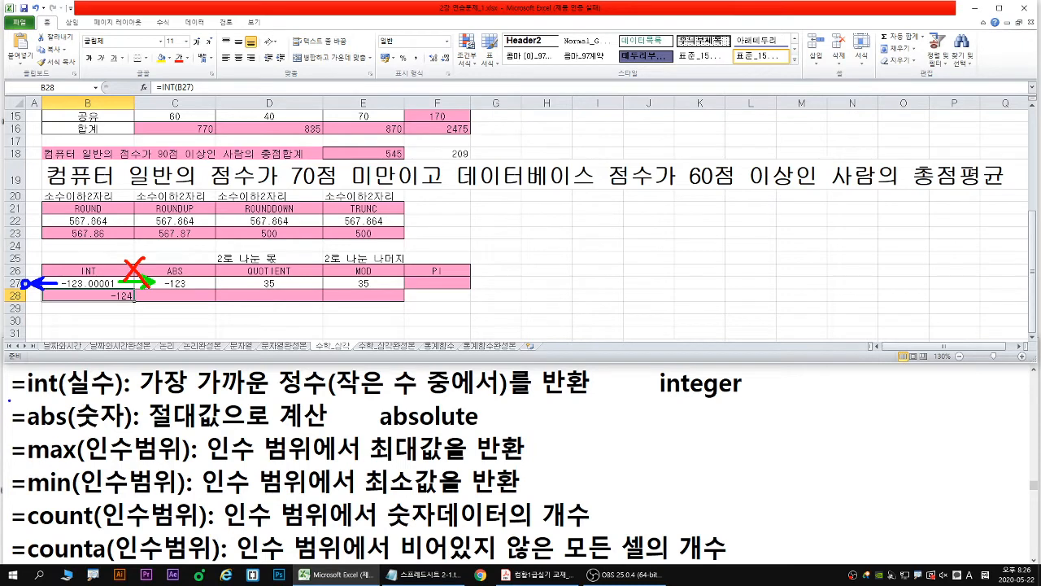
{"action": "left_click_drag", "start_coordinate": [9, 400], "coordinate": [605, 401]}
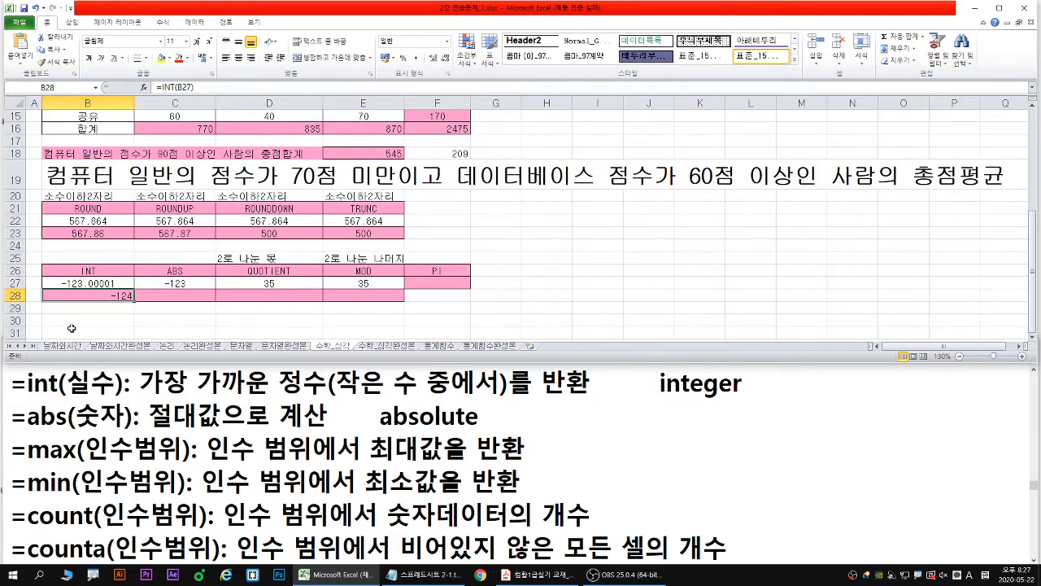
- Enter an ABS formula in C28 that returns the absolute value of cell C27
{"action": "left_click", "coordinate": [163, 295]}
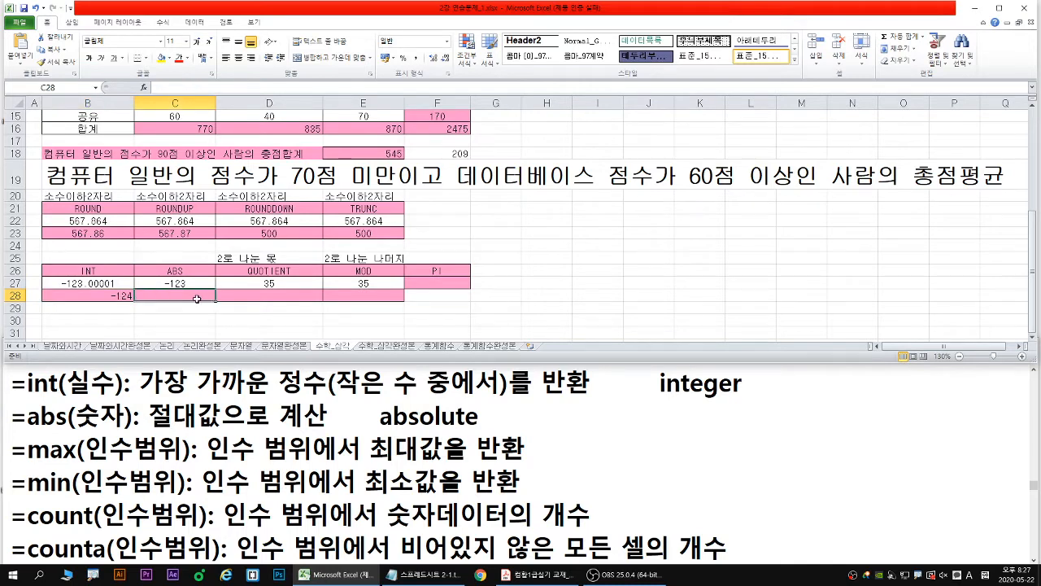
{"action": "type", "text": "=AB"}
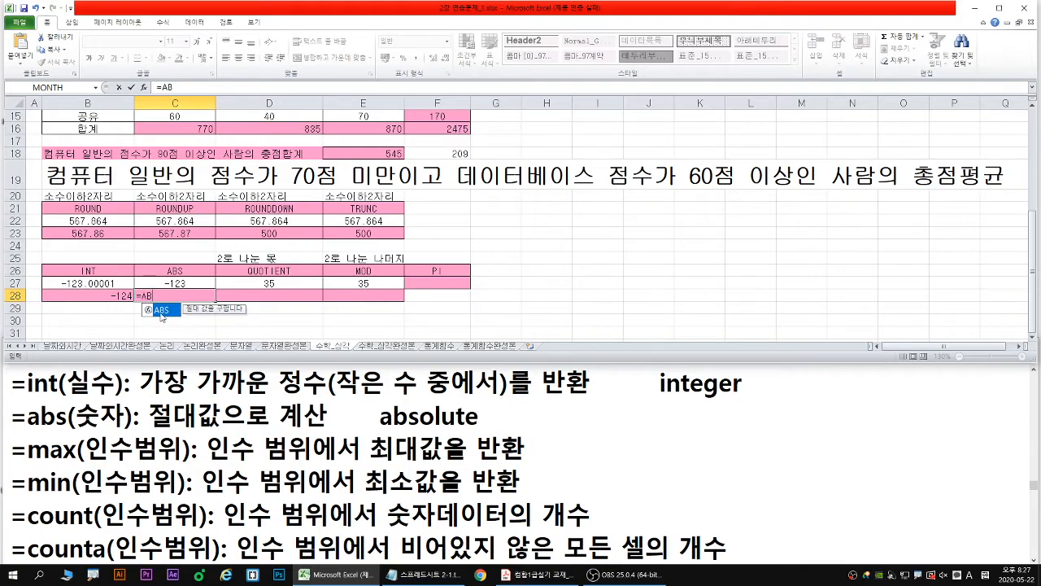
{"action": "double_click", "coordinate": [161, 312]}
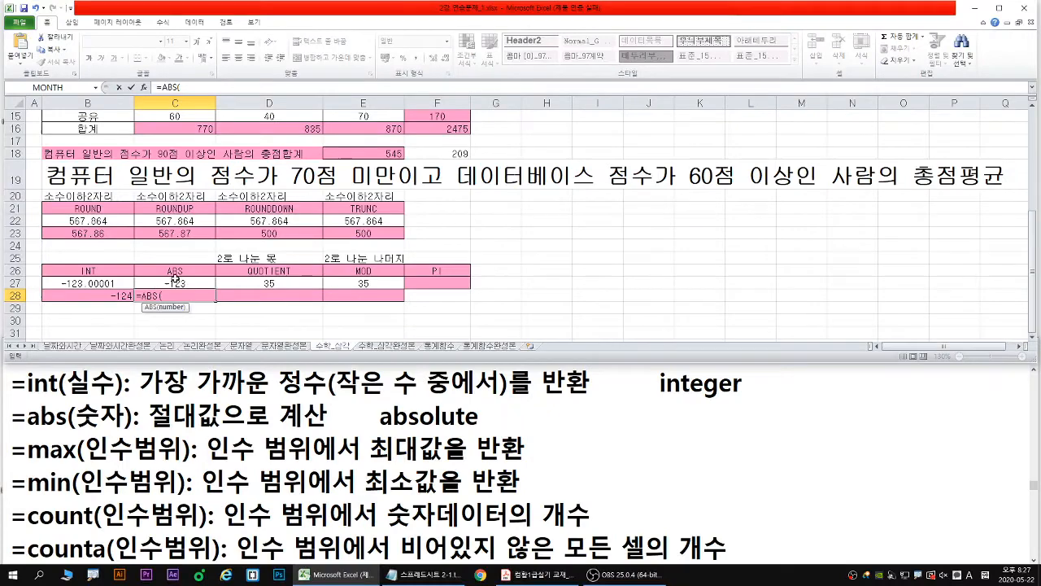
{"action": "left_click", "coordinate": [174, 279]}
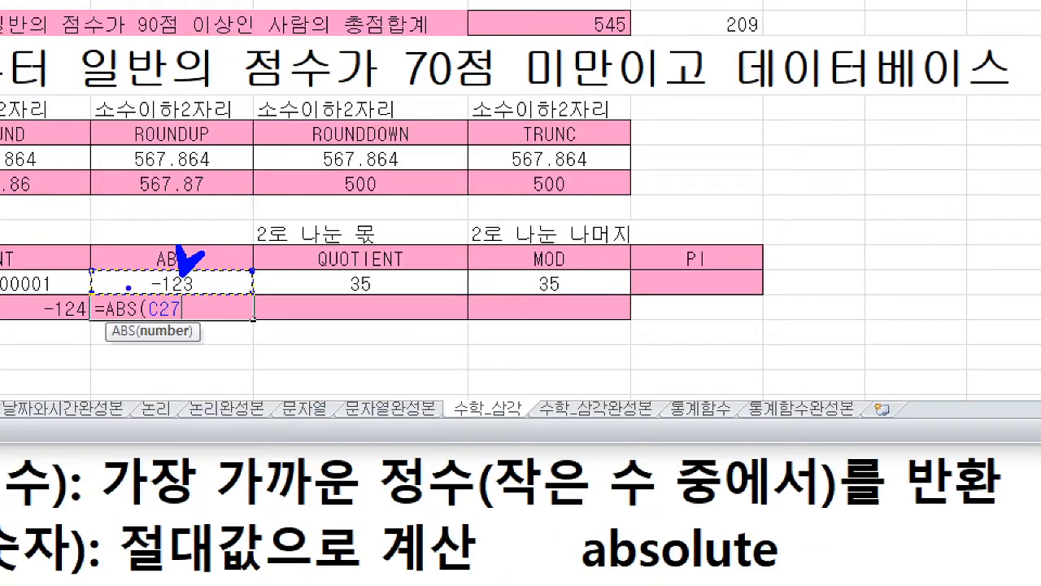
{"action": "left_click_drag", "start_coordinate": [139, 288], "coordinate": [139, 293]}
{"action": "left_click_drag", "start_coordinate": [208, 264], "coordinate": [207, 294]}
{"action": "key", "text": "Escape"}
{"action": "key", "text": "Return"}
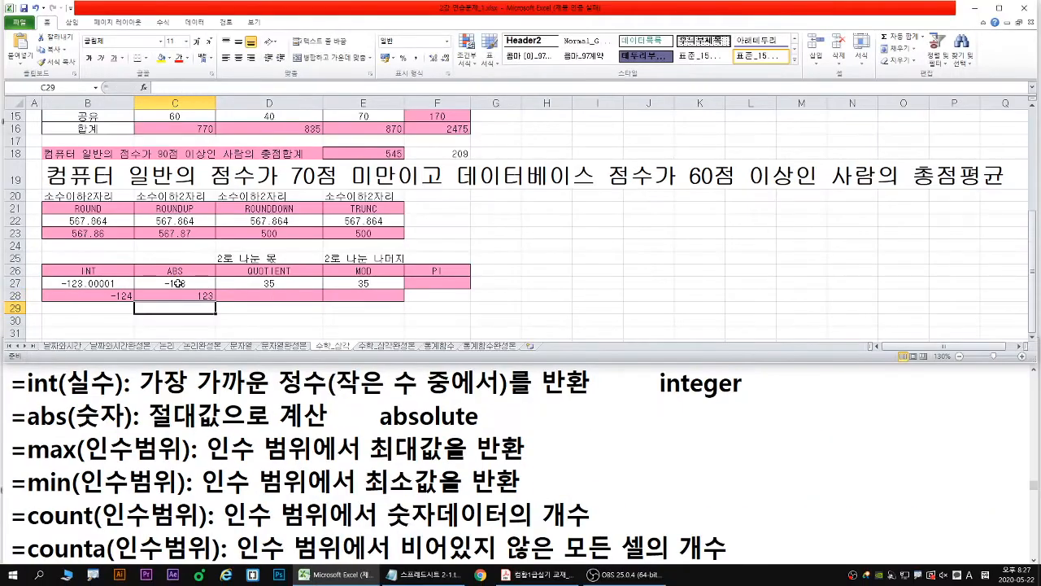
- Start a QUOTIENT formula in D28 and open its function arguments
{"action": "key", "text": "Up"}
{"action": "key", "text": "Right"}
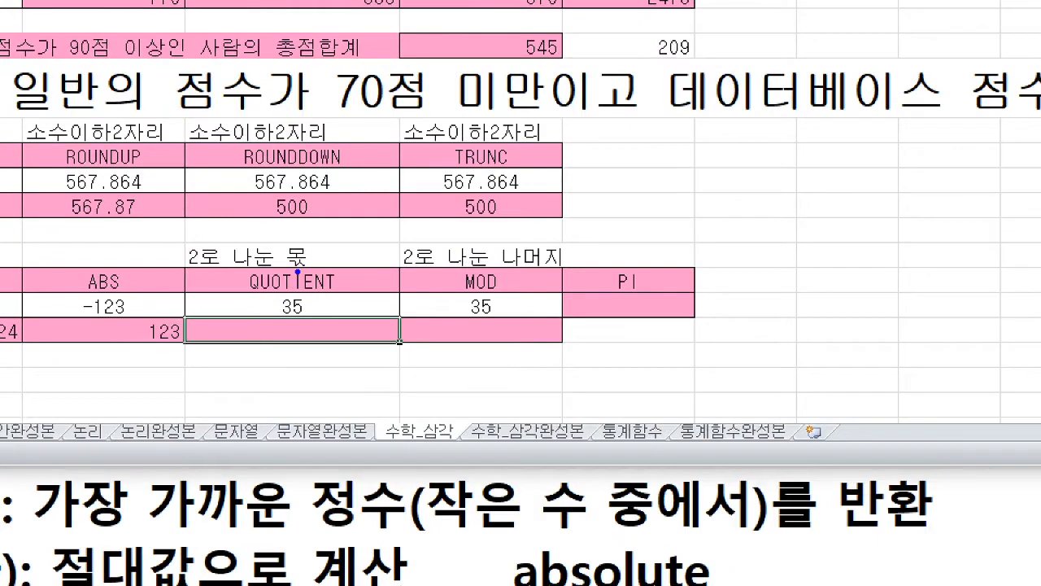
{"action": "mouse_move", "coordinate": [365, 266]}
{"action": "left_mouse_down"}
{"action": "mouse_move", "coordinate": [348, 278]}
{"action": "mouse_move", "coordinate": [436, 277]}
{"action": "mouse_move", "coordinate": [425, 293]}
{"action": "left_mouse_up"}
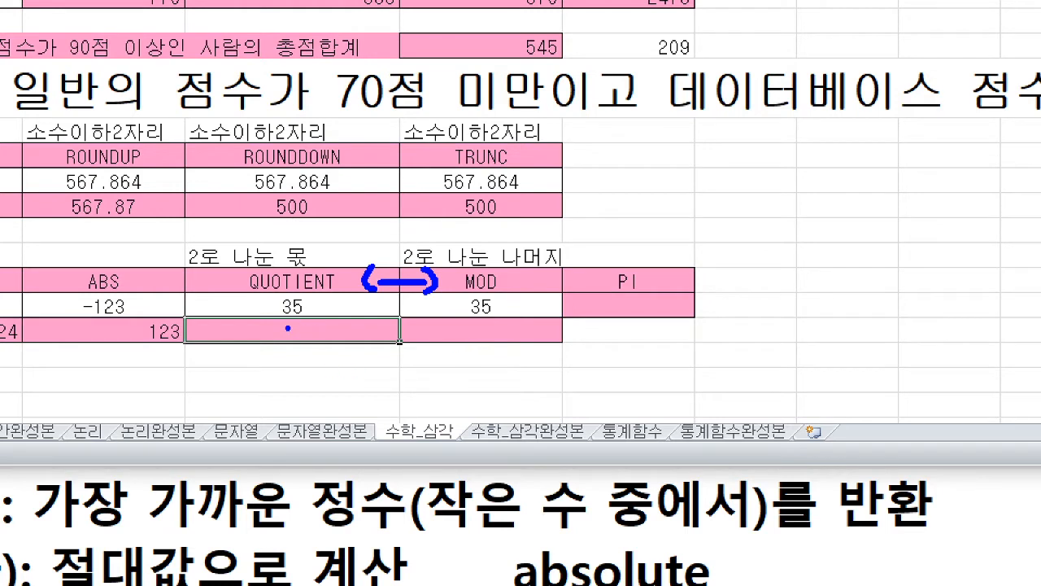
{"action": "mouse_move", "coordinate": [285, 316]}
{"action": "left_mouse_down"}
{"action": "mouse_move", "coordinate": [328, 315]}
{"action": "mouse_move", "coordinate": [313, 351]}
{"action": "mouse_move", "coordinate": [322, 371]}
{"action": "left_mouse_up"}
{"action": "key", "text": "Escape"}
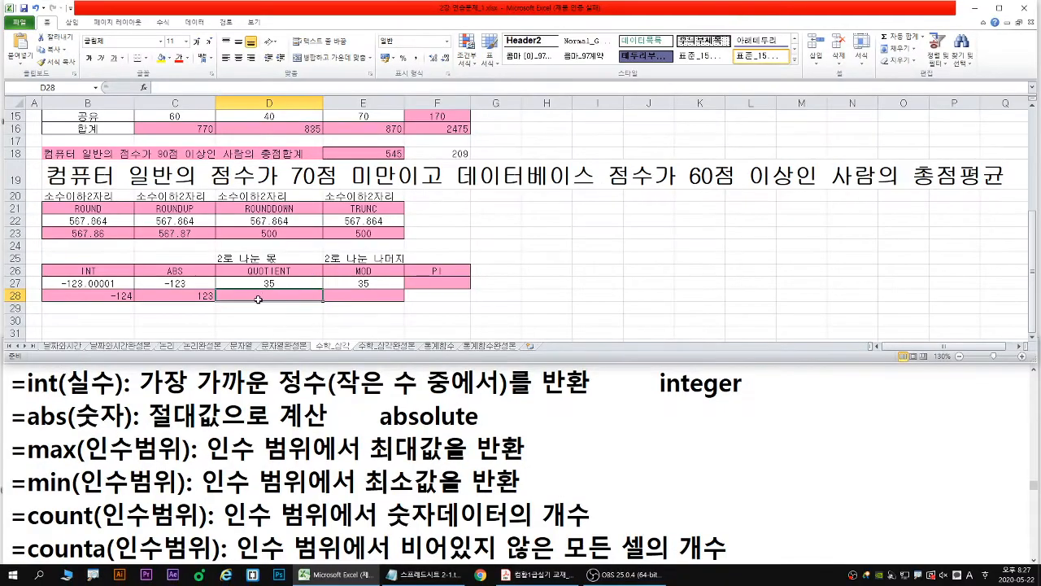
{"action": "type", "text": "=QUO"}
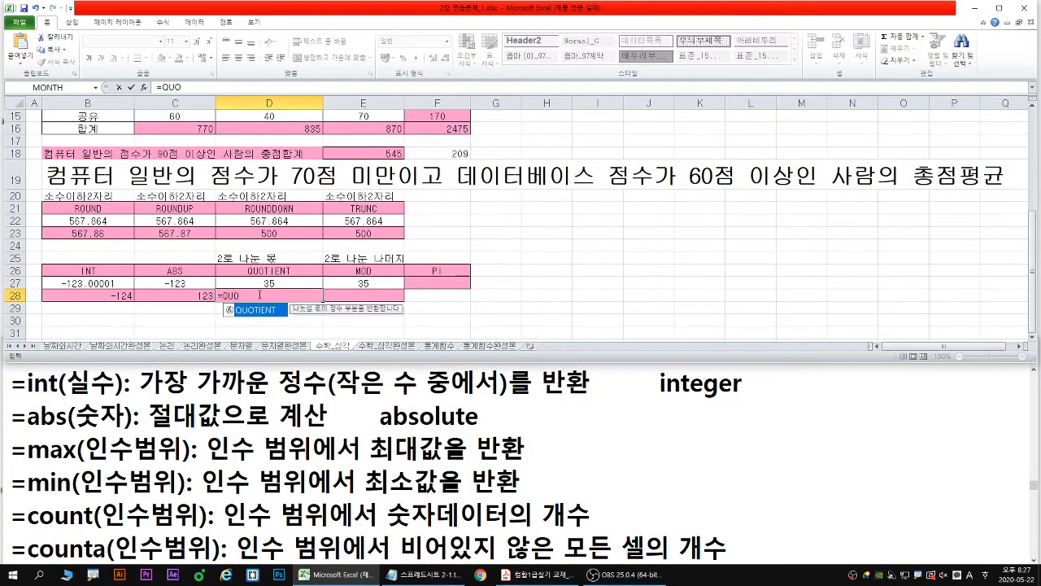
{"action": "key", "text": "ctrl+1"}
{"action": "left_click", "coordinate": [260, 295]}
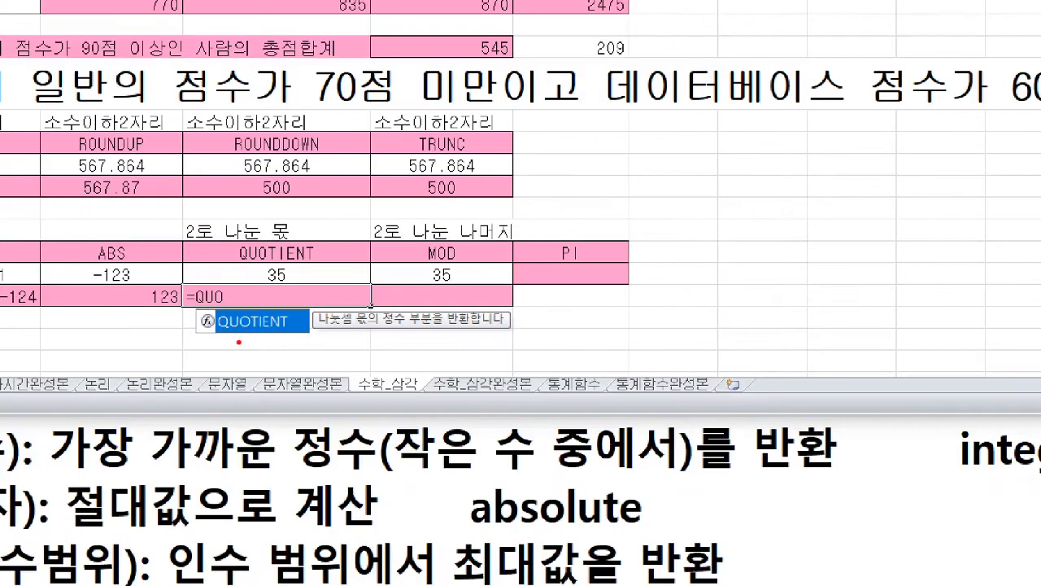
{"action": "left_click_drag", "start_coordinate": [252, 329], "coordinate": [271, 353]}
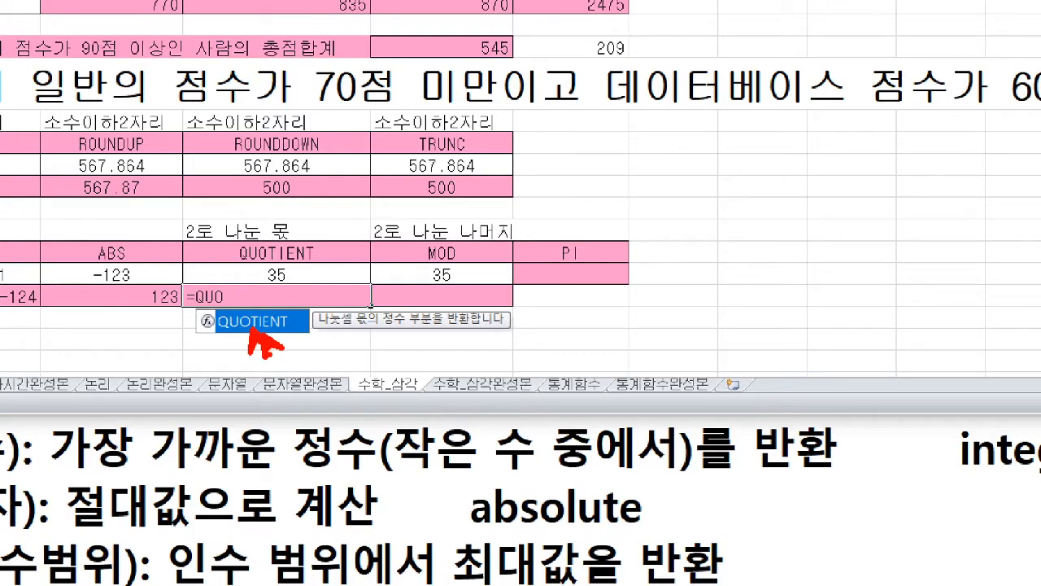
{"action": "key", "text": "Escape"}
{"action": "double_click", "coordinate": [258, 307]}
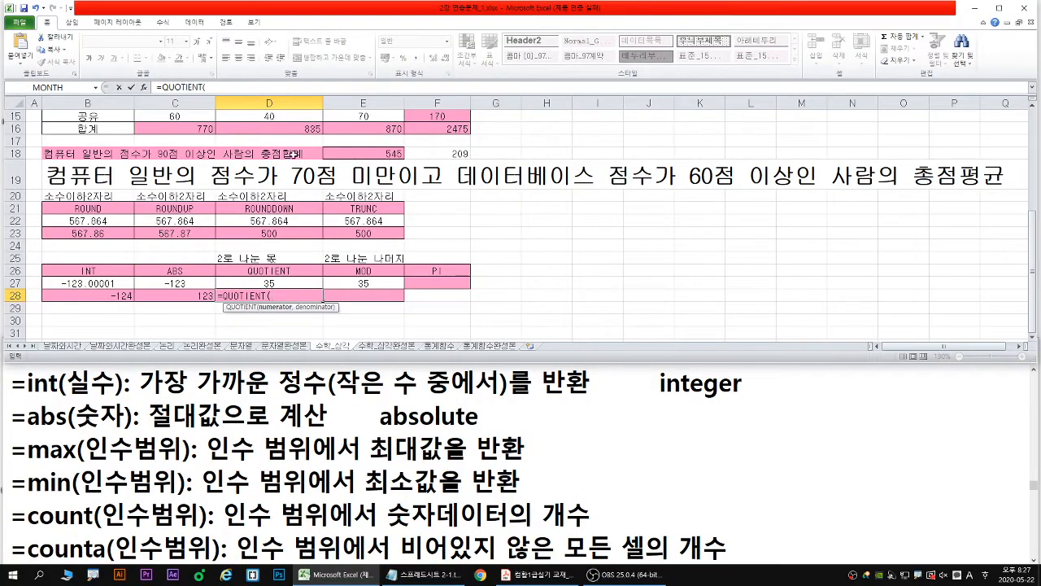
{"action": "left_click", "coordinate": [145, 89]}
- Bring the MOD note on dividend and divisor into view in Notepad, and set the QUOTIENT numerator to cell D27
{"action": "double_click", "coordinate": [458, 381]}
{"action": "key", "text": "Up"}
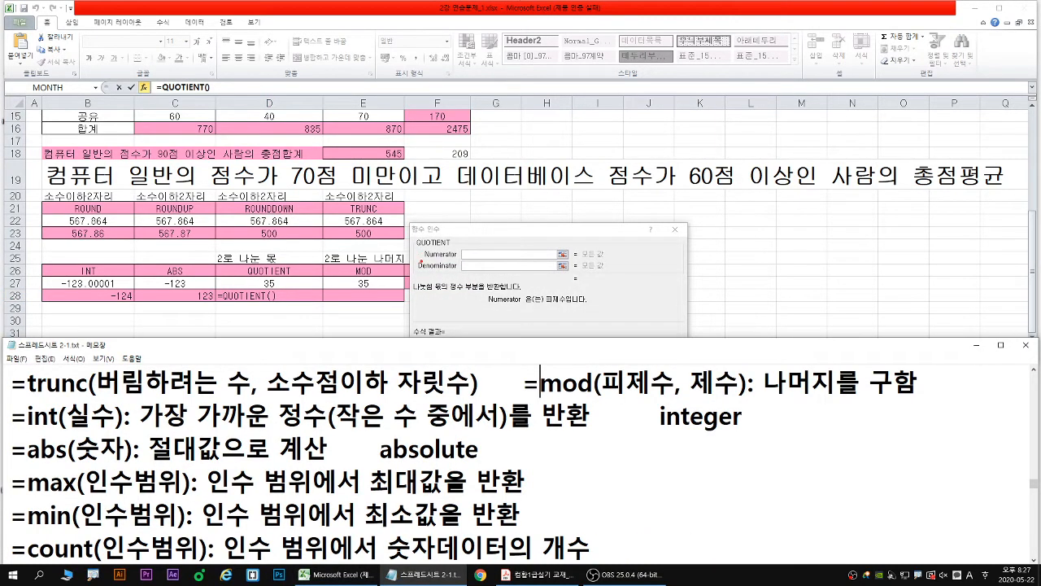
{"action": "left_click_drag", "start_coordinate": [422, 261], "coordinate": [506, 261]}
{"action": "left_click_drag", "start_coordinate": [487, 306], "coordinate": [574, 308]}
{"action": "mouse_move", "coordinate": [277, 283]}
{"action": "left_mouse_down"}
{"action": "mouse_move", "coordinate": [297, 294]}
{"action": "mouse_move", "coordinate": [262, 290]}
{"action": "mouse_move", "coordinate": [285, 280]}
{"action": "left_mouse_up"}
{"action": "key", "text": "b"}
{"action": "left_click", "coordinate": [553, 254]}
{"action": "left_click", "coordinate": [272, 283]}
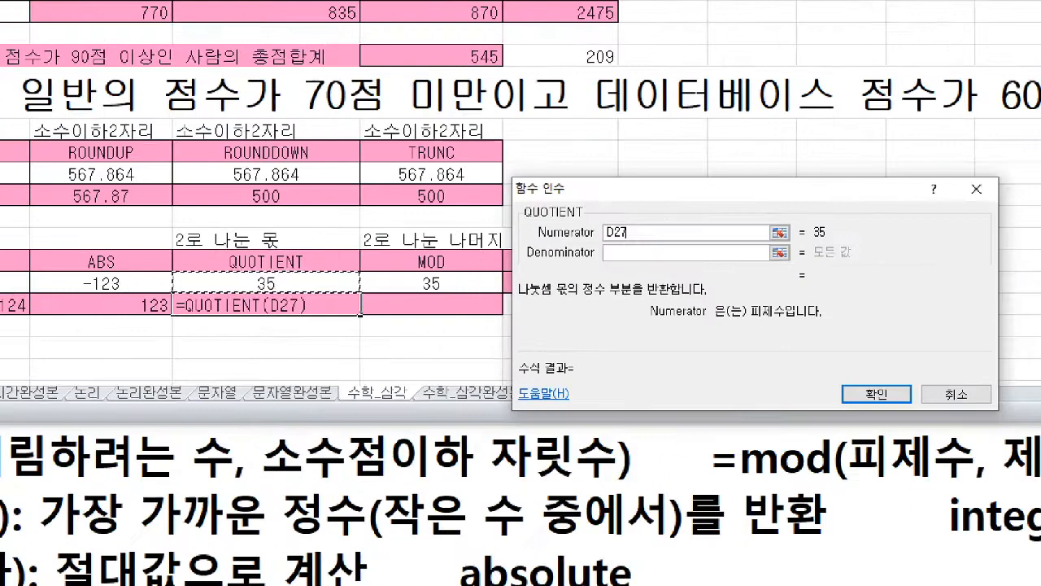
{"action": "left_click_drag", "start_coordinate": [273, 282], "coordinate": [297, 270]}
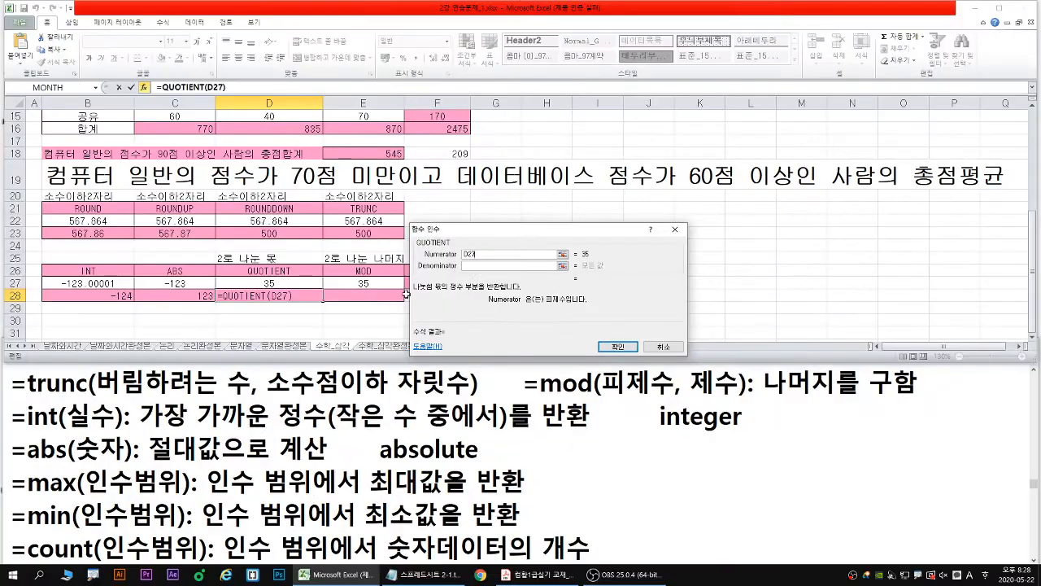
- Set the QUOTIENT denominator to 2 and complete the formula in D28
{"action": "left_click", "coordinate": [646, 253]}
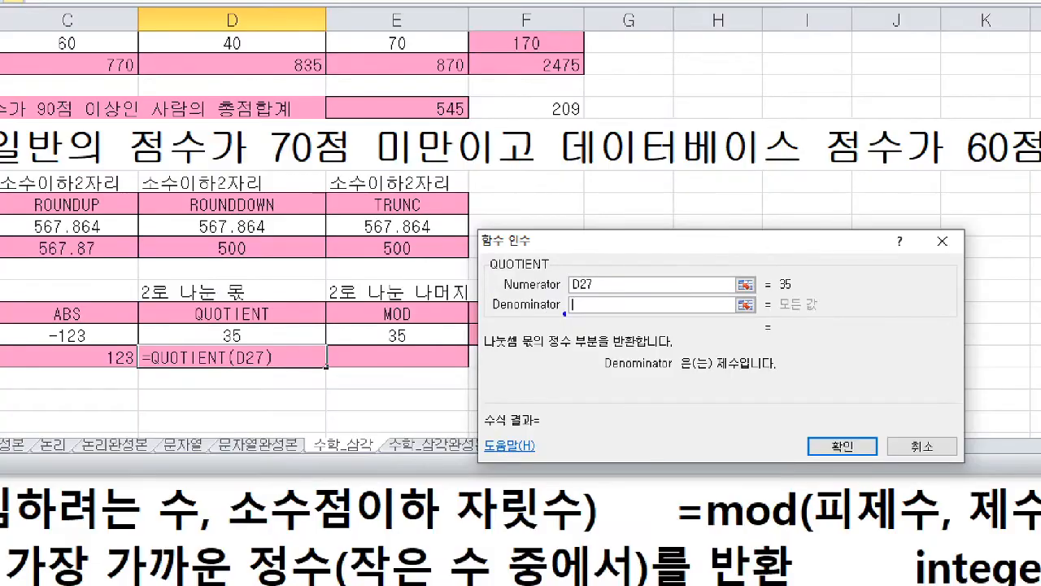
{"action": "left_click_drag", "start_coordinate": [565, 328], "coordinate": [575, 305]}
{"action": "left_click_drag", "start_coordinate": [715, 376], "coordinate": [740, 376]}
{"action": "key", "text": "r"}
{"action": "left_click_drag", "start_coordinate": [589, 303], "coordinate": [605, 314]}
{"action": "key", "text": "Escape"}
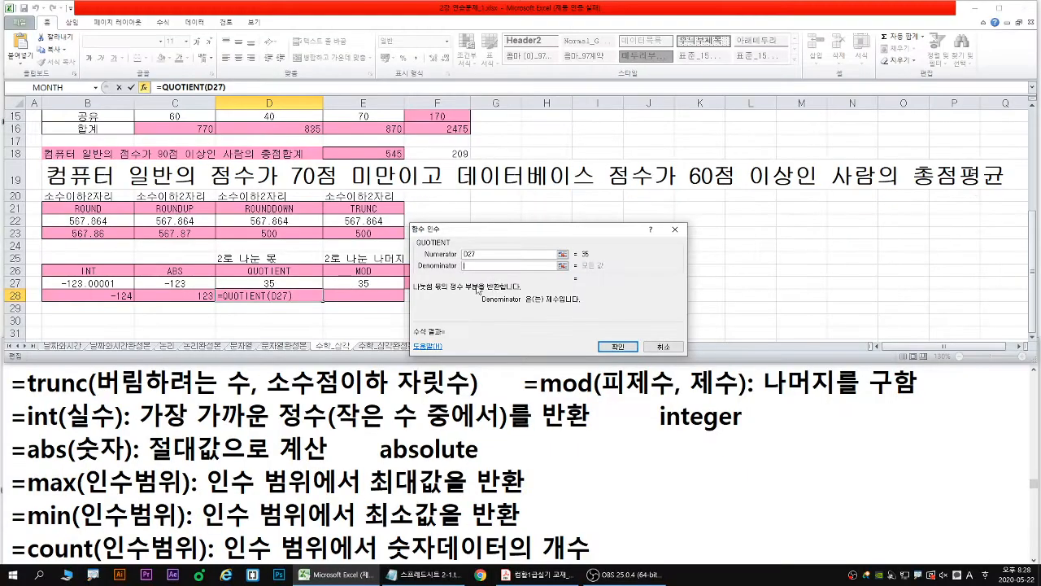
{"action": "type", "text": "2"}
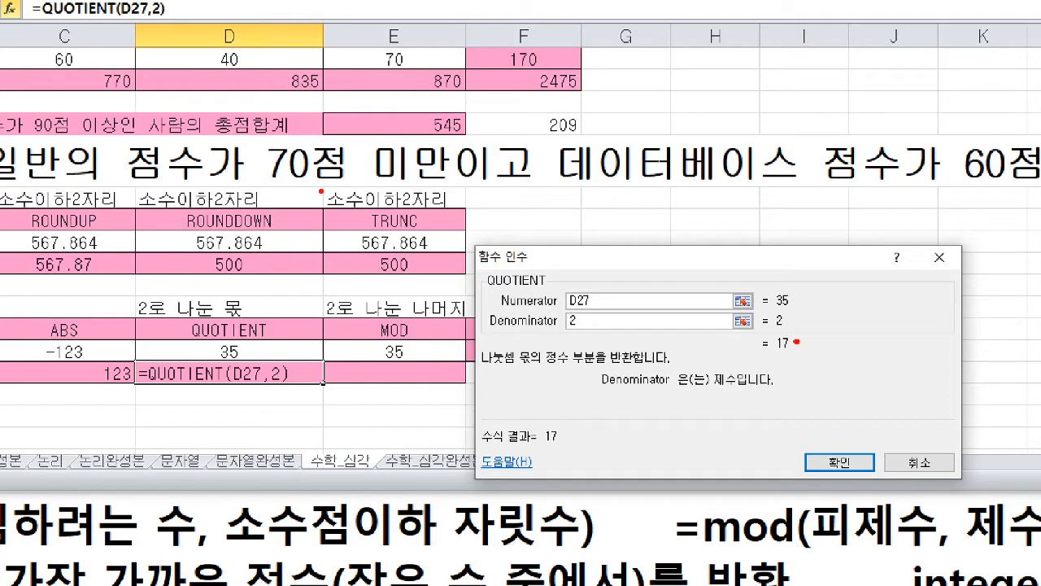
{"action": "left_click_drag", "start_coordinate": [823, 336], "coordinate": [822, 358]}
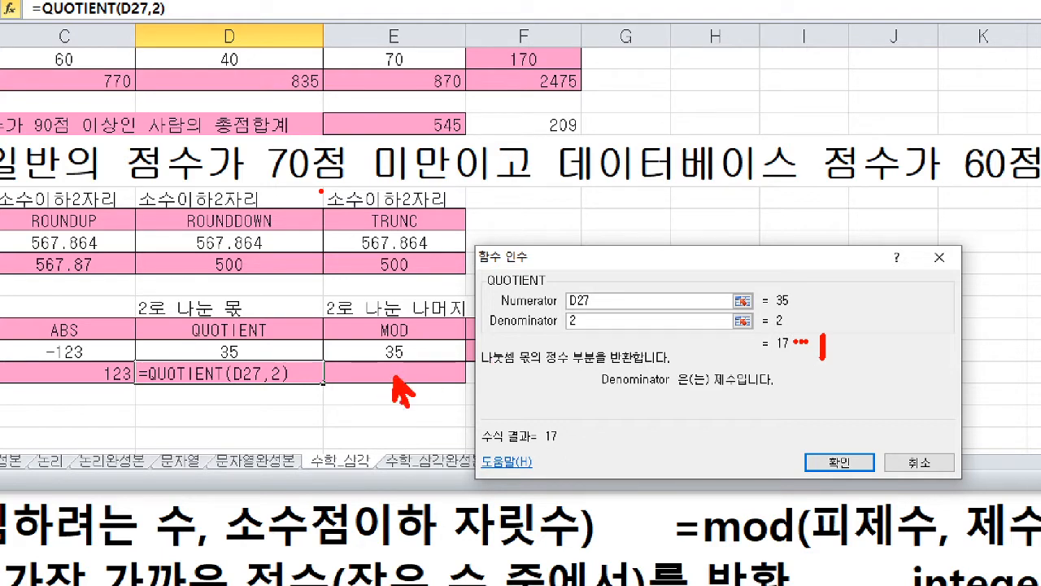
{"action": "mouse_move", "coordinate": [393, 379]}
{"action": "left_mouse_down"}
{"action": "mouse_move", "coordinate": [406, 376]}
{"action": "mouse_move", "coordinate": [396, 374]}
{"action": "left_mouse_up"}
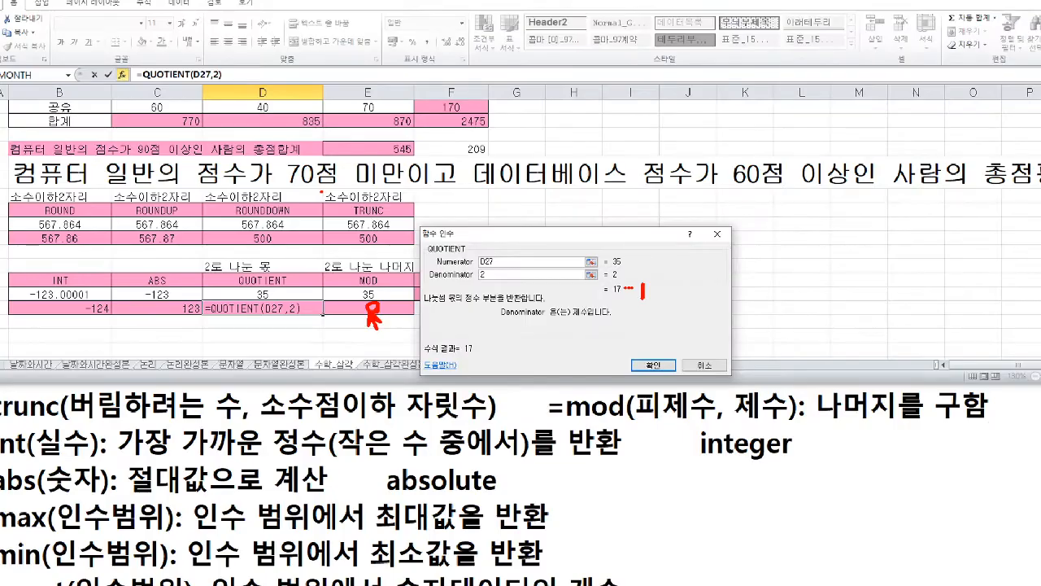
{"action": "key", "text": "Return"}
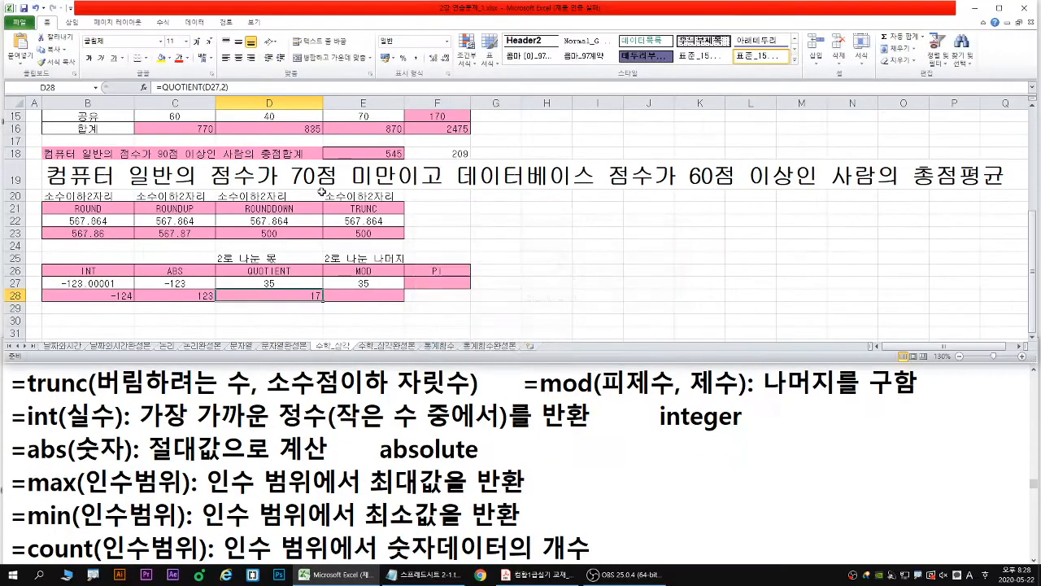
- Enter a MOD formula in E28 that returns the remainder of cell E27 divided by 2
{"action": "key", "text": "Right"}
{"action": "type", "text": "=mod"}
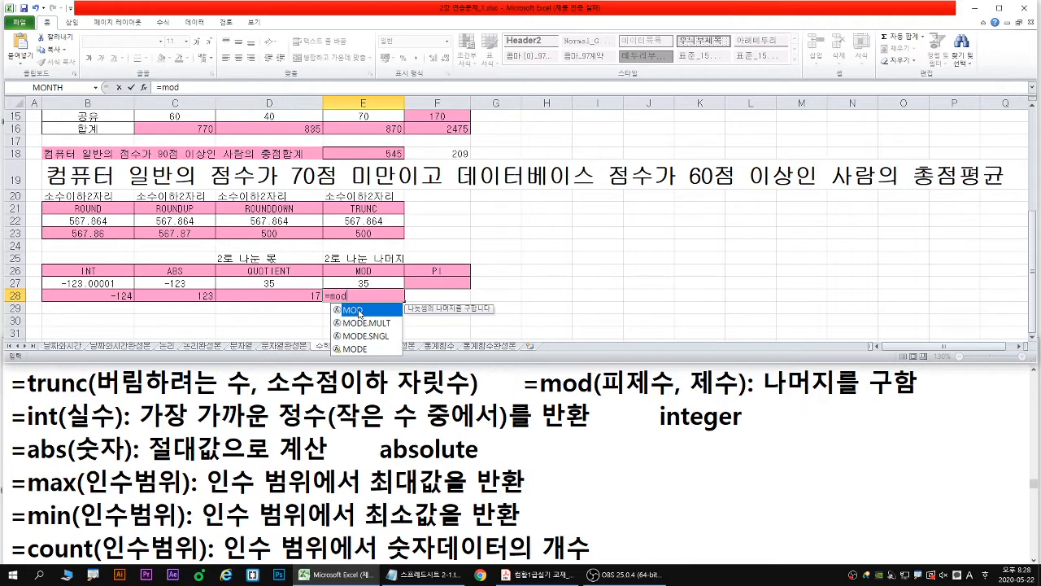
{"action": "double_click", "coordinate": [355, 310]}
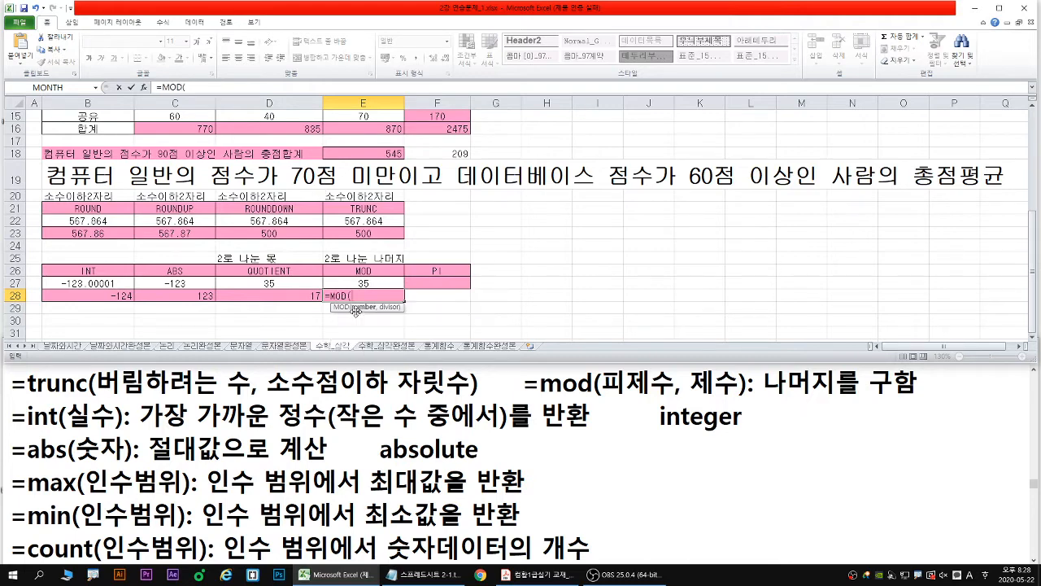
{"action": "left_click", "coordinate": [364, 282]}
{"action": "type", "text": ",2"}
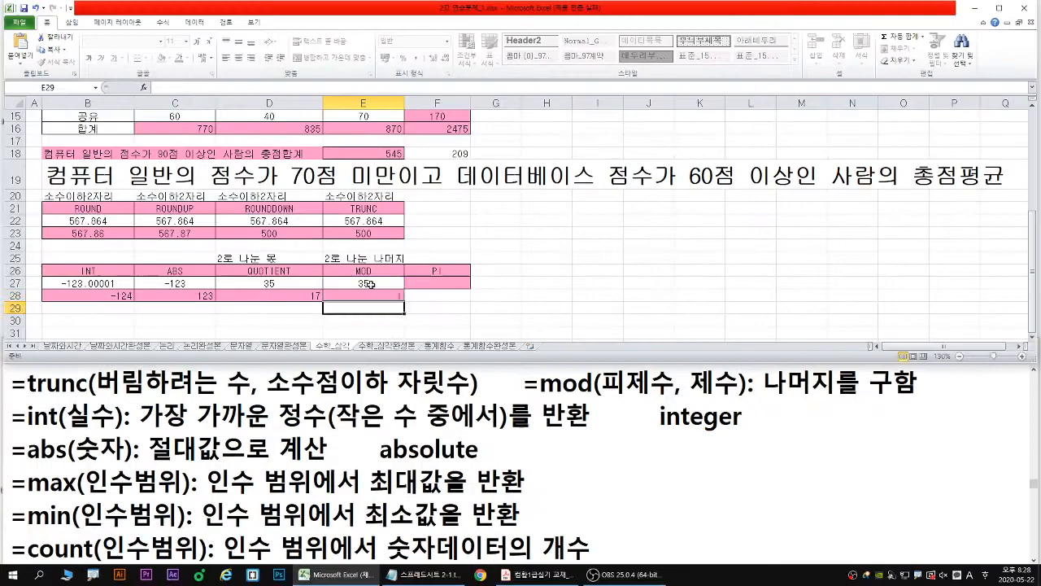
{"action": "key", "text": "Return"}
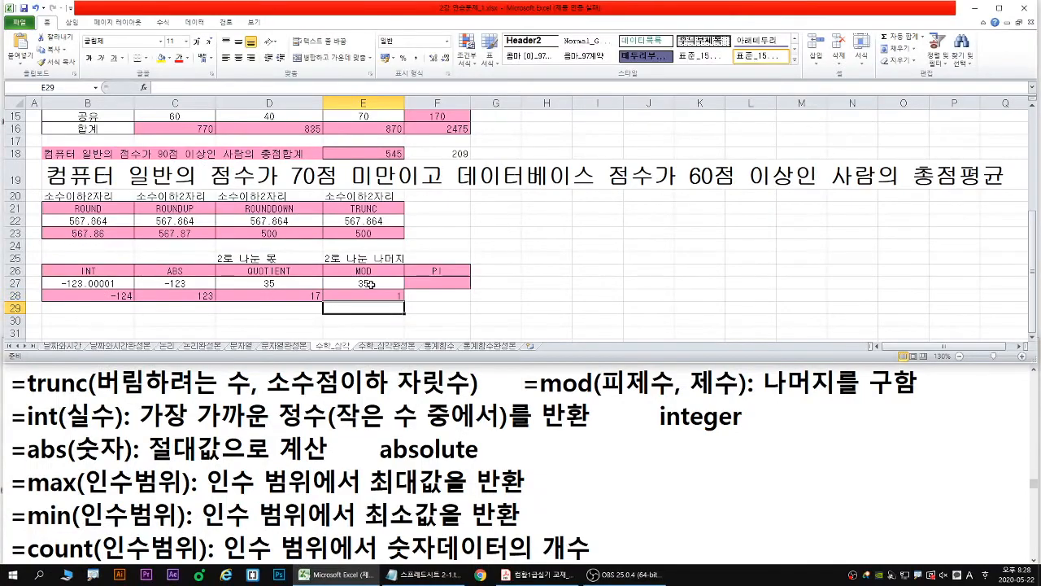
- Reopen the MOD formula in E28 and annotate the zoomed view with =0 beside the formula and =1 beside the value above
{"action": "double_click", "coordinate": [379, 293]}
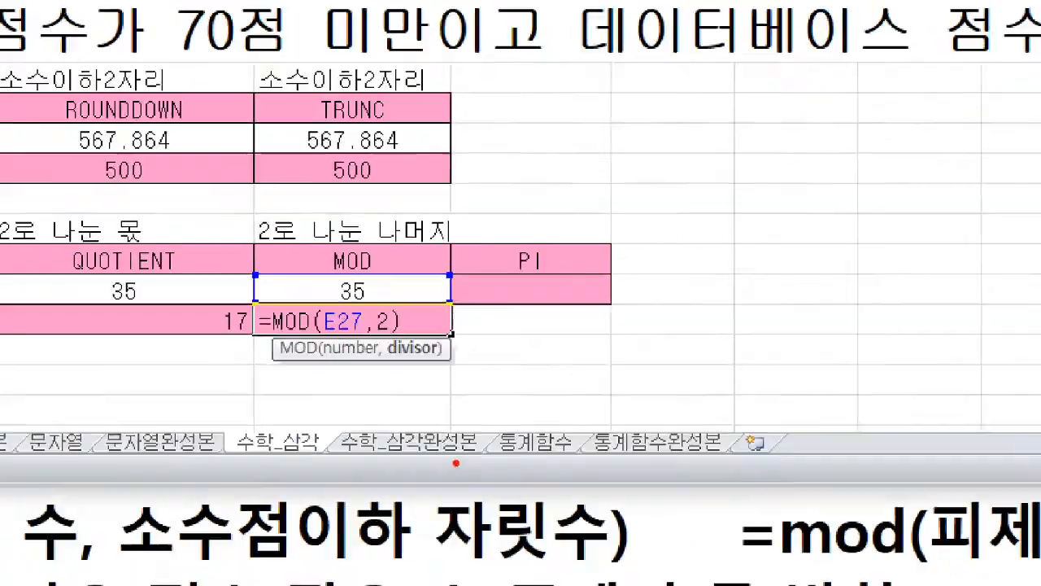
{"action": "key", "text": "b"}
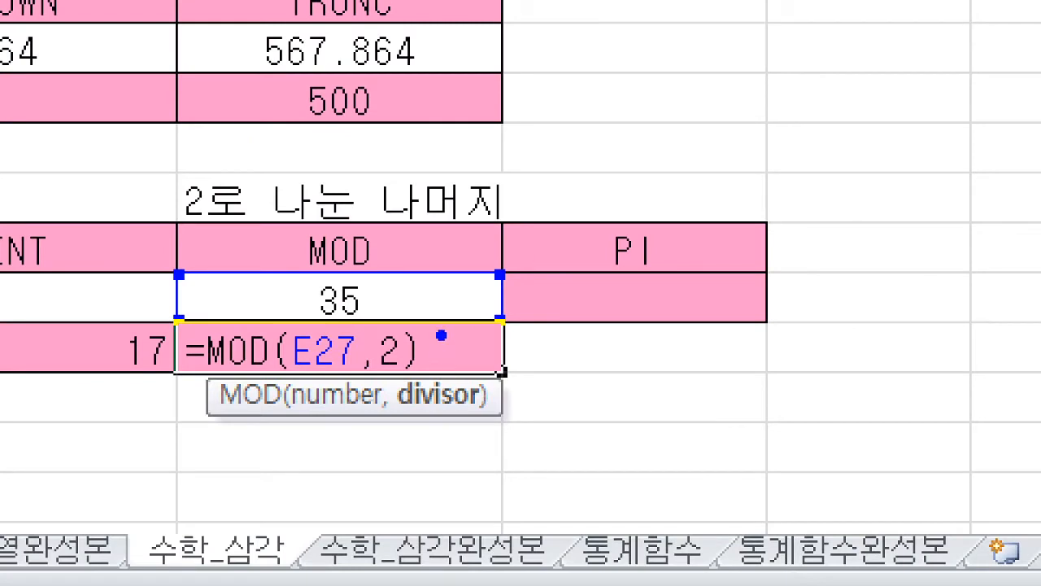
{"action": "key", "text": "t"}
{"action": "type", "text": "=0"}
{"action": "key", "text": "Escape"}
{"action": "scroll", "coordinate": [465, 332], "scroll_direction": "up", "scroll_amount": 5}
{"action": "scroll", "coordinate": [372, 276], "scroll_direction": "down", "scroll_amount": 5}
{"action": "key", "text": "t"}
{"action": "type", "text": "=1"}
{"action": "key", "text": "Escape"}
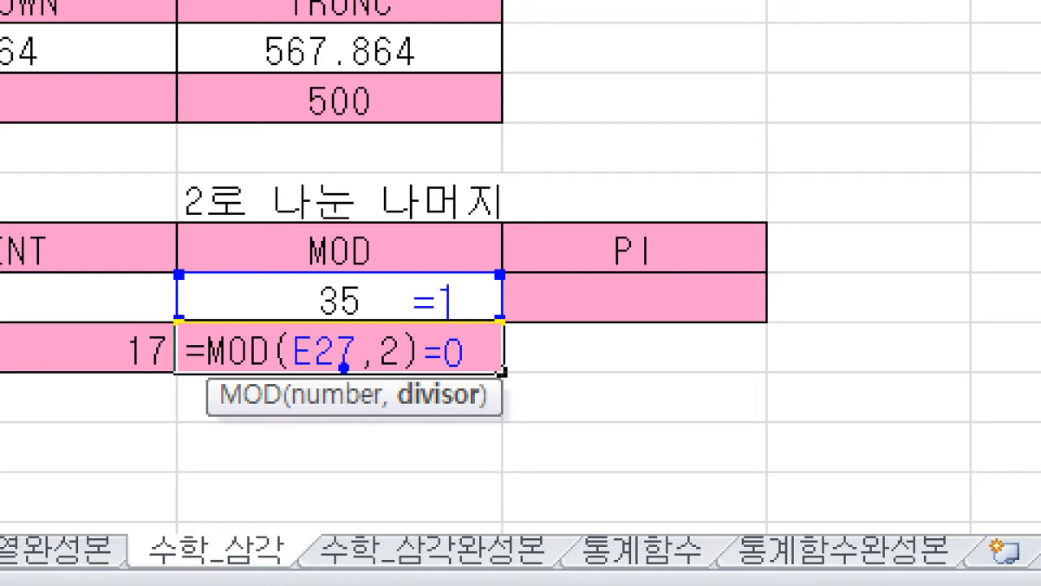
- Clear the annotations, write =1 beside the MOD formula and =0 beside the value above, and underline the formula
{"action": "key", "text": "e"}
{"action": "key", "text": "t"}
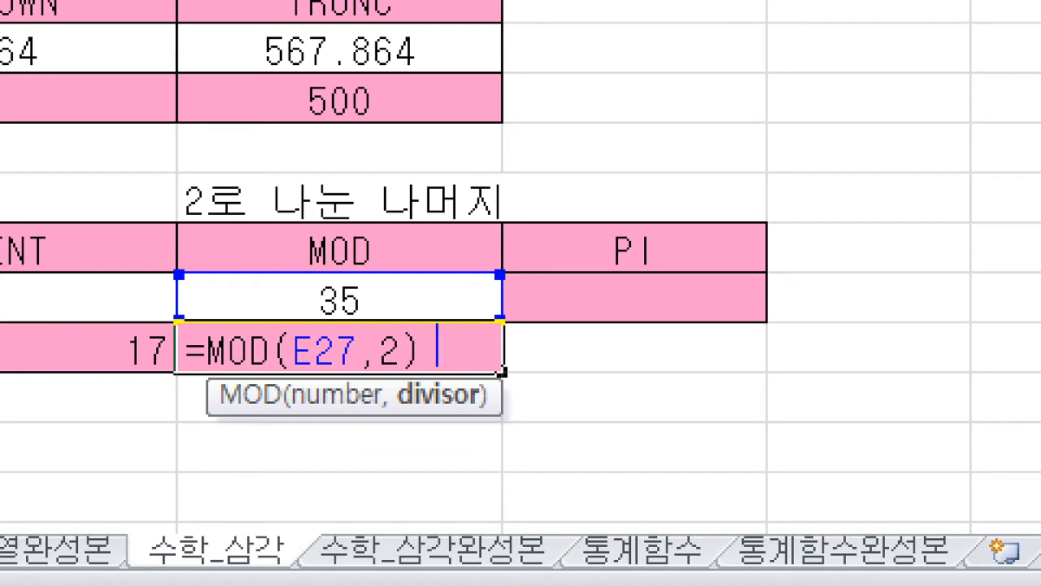
{"action": "type", "text": "=1"}
{"action": "key", "text": "Escape"}
{"action": "type", "text": "=0"}
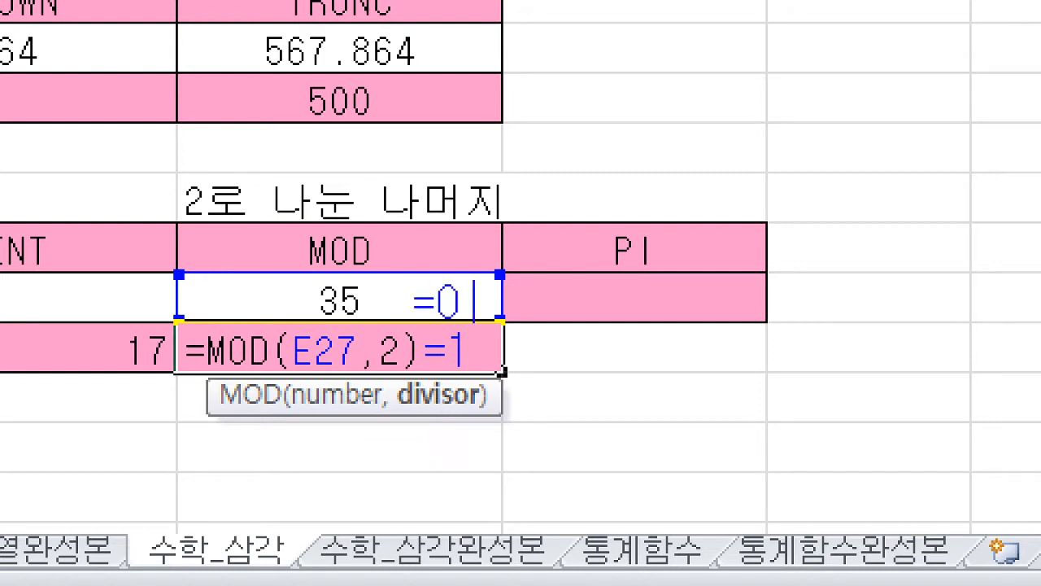
{"action": "key", "text": "Escape"}
{"action": "left_click_drag", "start_coordinate": [174, 388], "coordinate": [501, 386]}
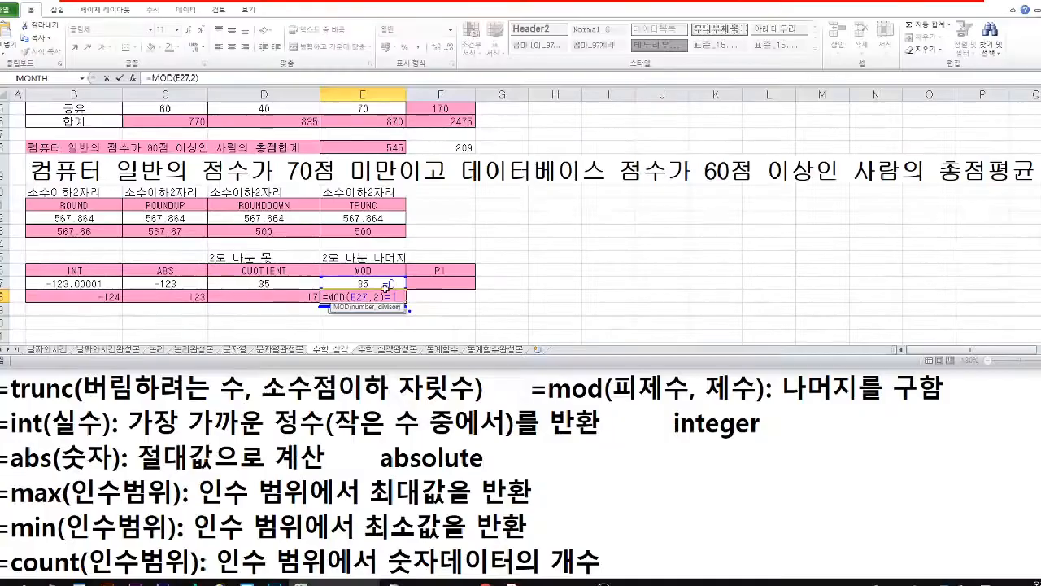
- Leave the MOD formula as it is and enter =PI() in cell F27
{"action": "left_click", "coordinate": [637, 296]}
{"action": "type", "text": "="}
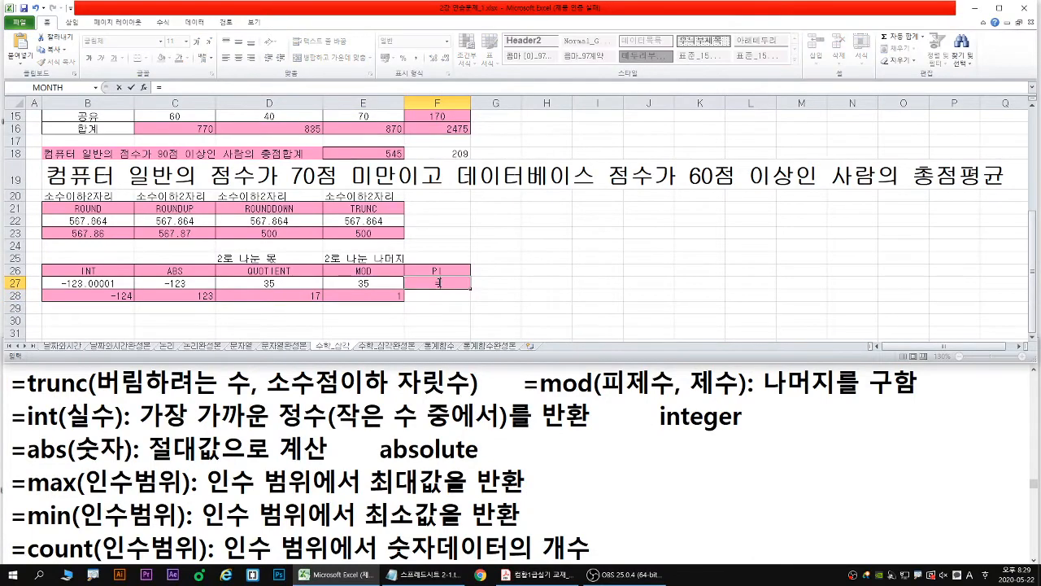
{"action": "type", "text": "pi"}
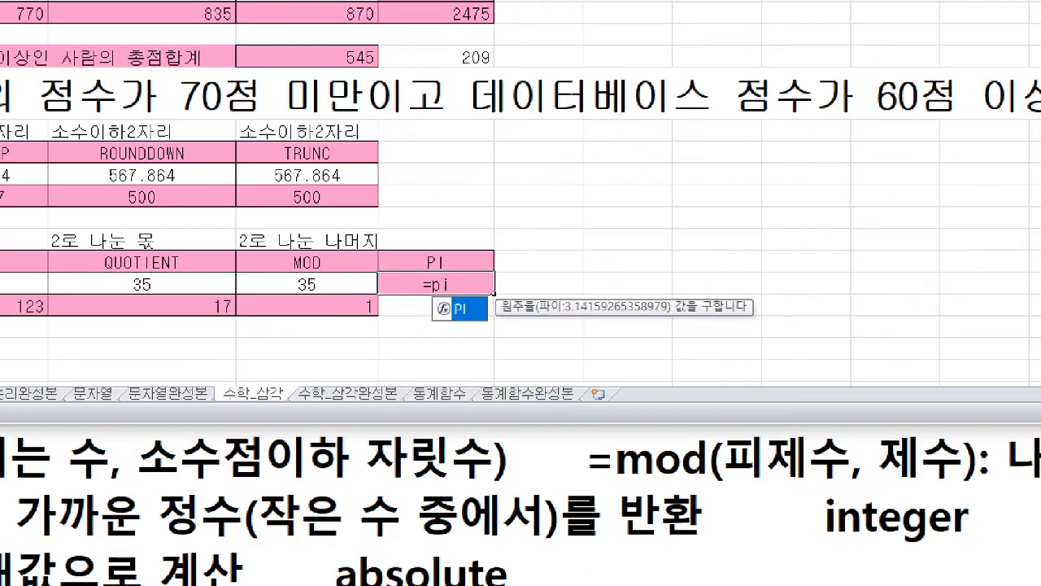
{"action": "mouse_move", "coordinate": [458, 317]}
{"action": "left_mouse_down"}
{"action": "mouse_move", "coordinate": [479, 340]}
{"action": "mouse_move", "coordinate": [466, 341]}
{"action": "mouse_move", "coordinate": [484, 344]}
{"action": "left_mouse_up"}
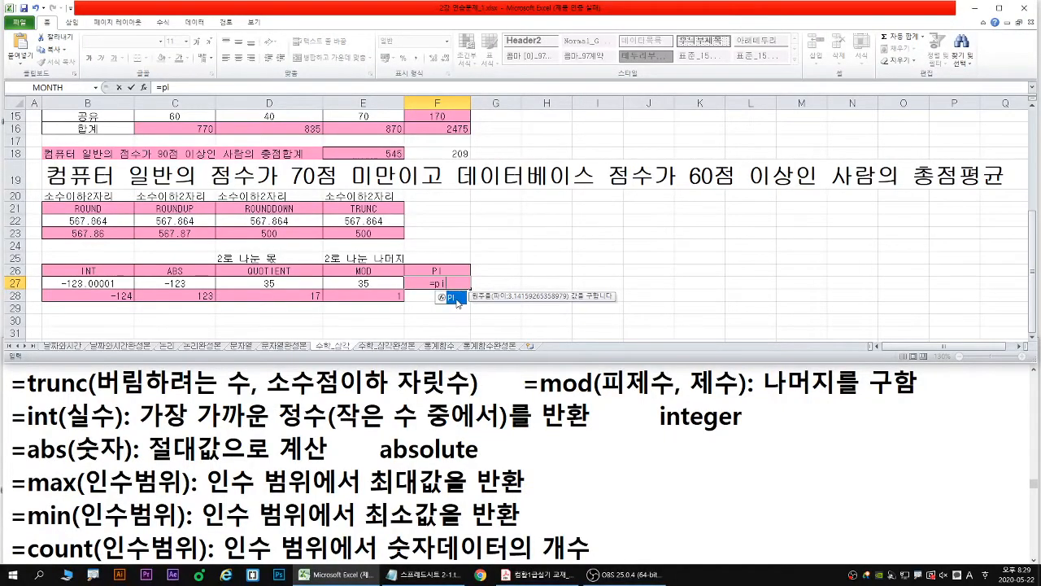
{"action": "double_click", "coordinate": [511, 349]}
{"action": "type", "text": ")"}
{"action": "key", "text": "Return"}
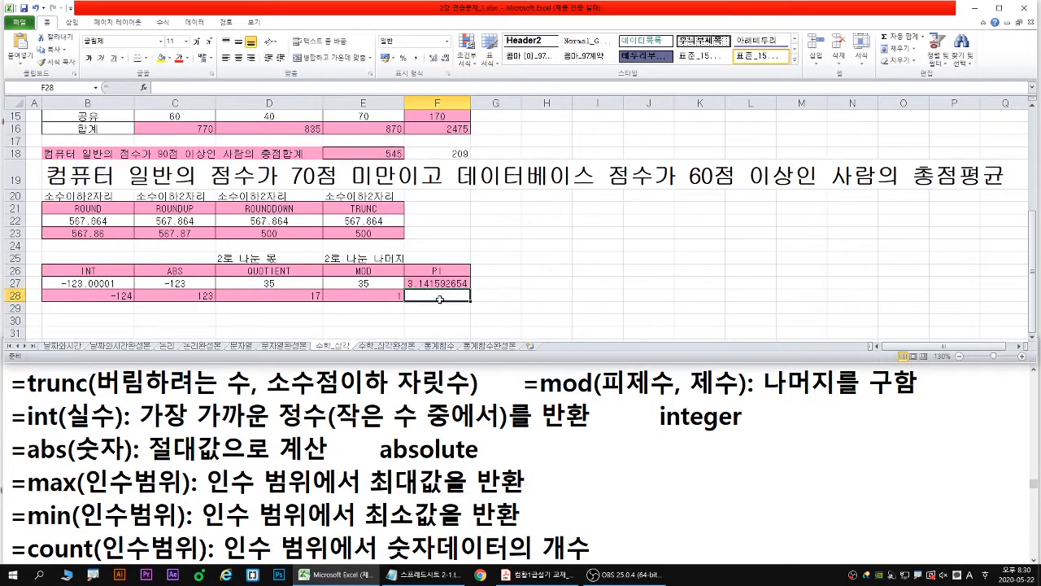
- Open the 통계함수 sheet, then switch to the textbook PDF in Adobe Acrobat Reader and examine its 통계 함수 table
{"action": "left_click", "coordinate": [440, 345]}
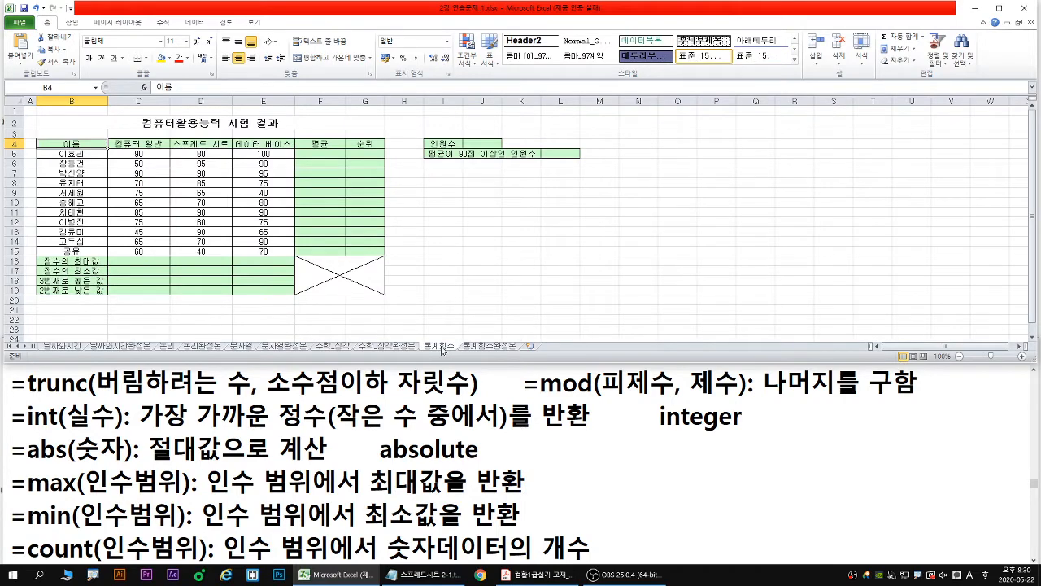
{"action": "left_click", "coordinate": [521, 574]}
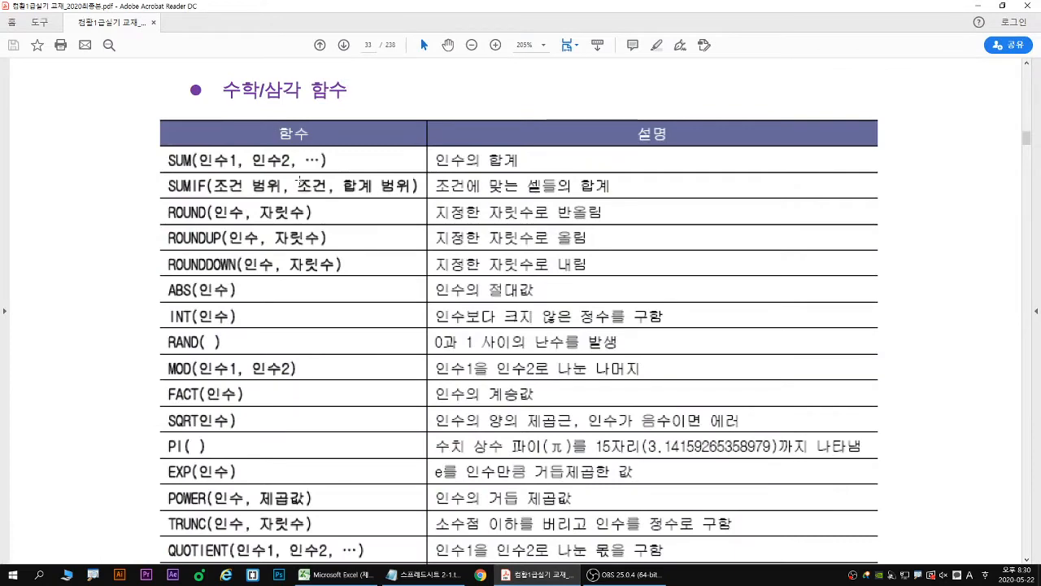
{"action": "scroll", "coordinate": [300, 179], "scroll_direction": "down", "scroll_amount": 10}
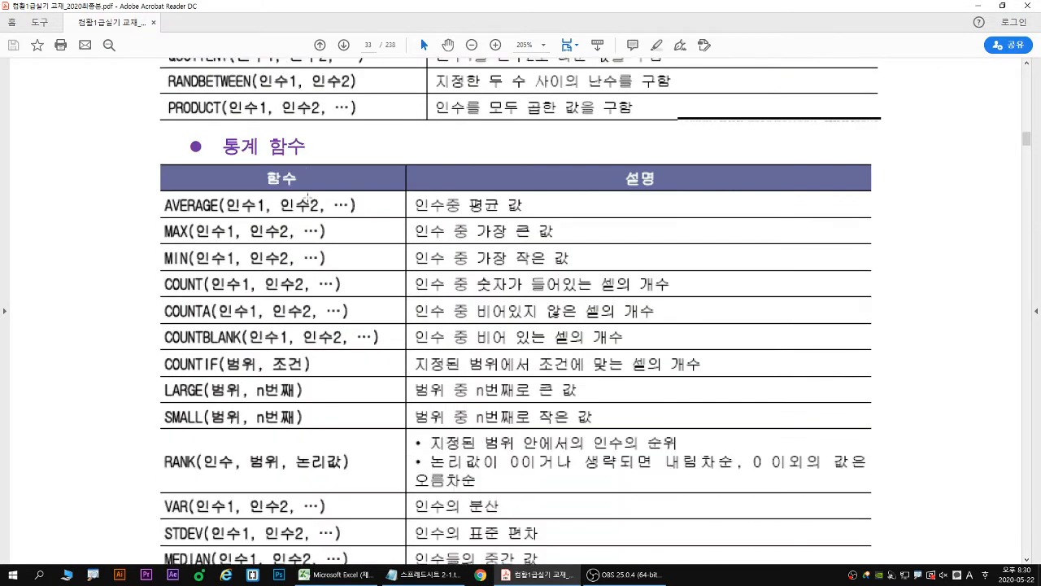
{"action": "scroll", "coordinate": [307, 196], "scroll_direction": "down", "scroll_amount": 2}
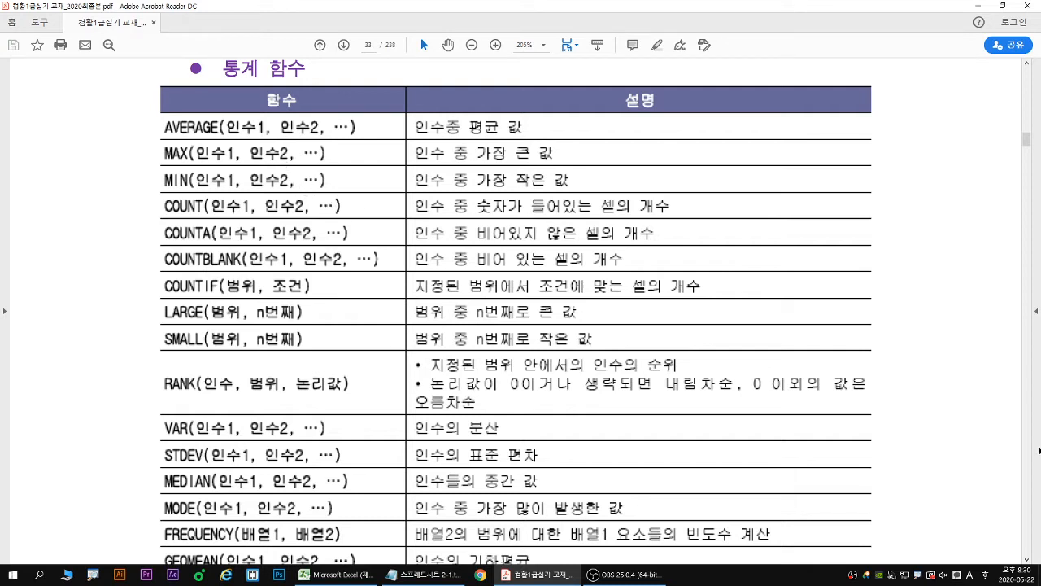
{"action": "scroll", "coordinate": [95, 158], "scroll_direction": "down", "scroll_amount": 1}
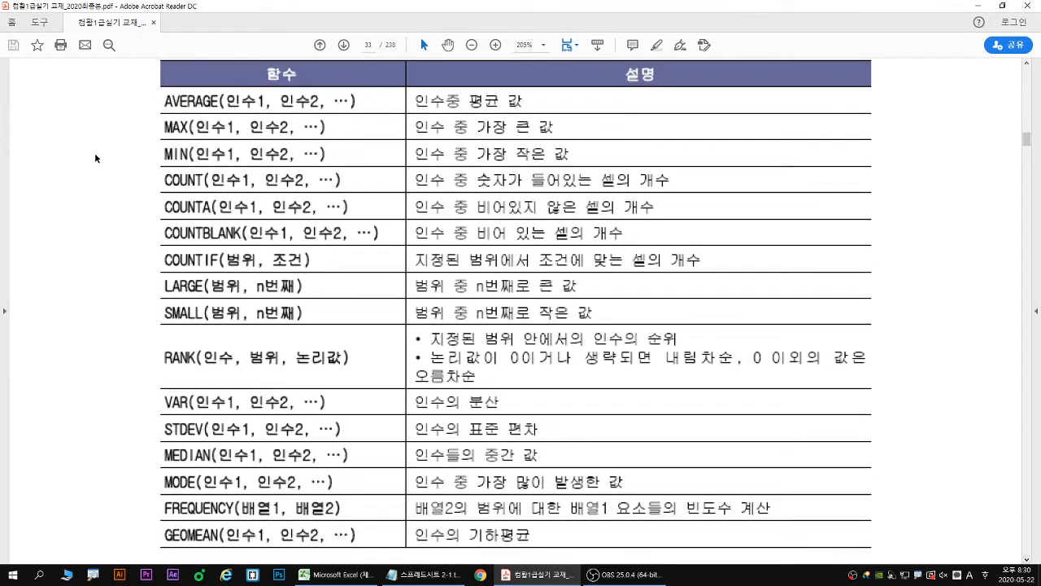
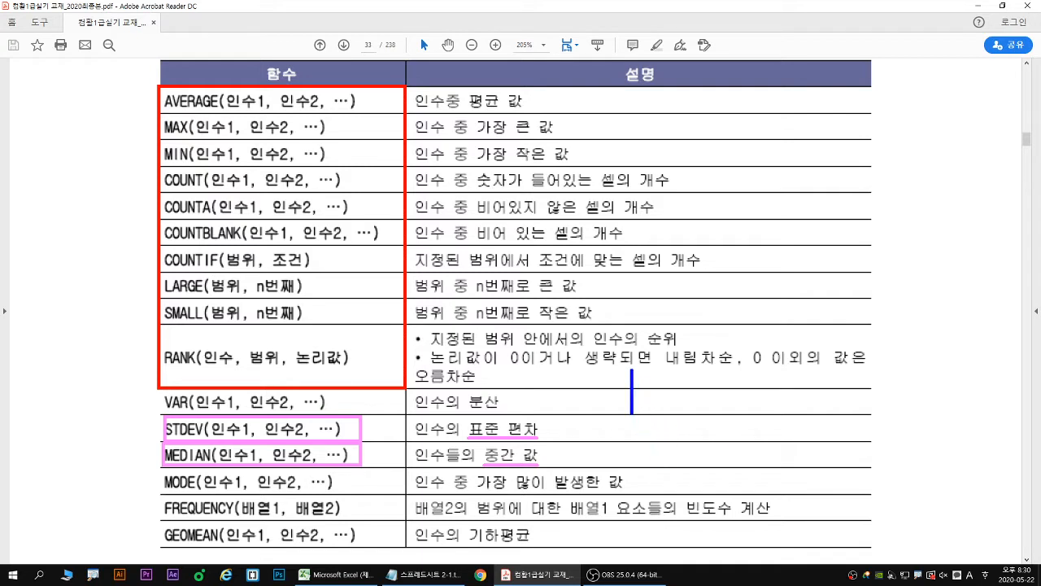
- Write =median(1,2,50) as a blue annotation over the textbook's 통계 함수 table and point a red arrow at the 2
{"action": "type", "text": "=median"}
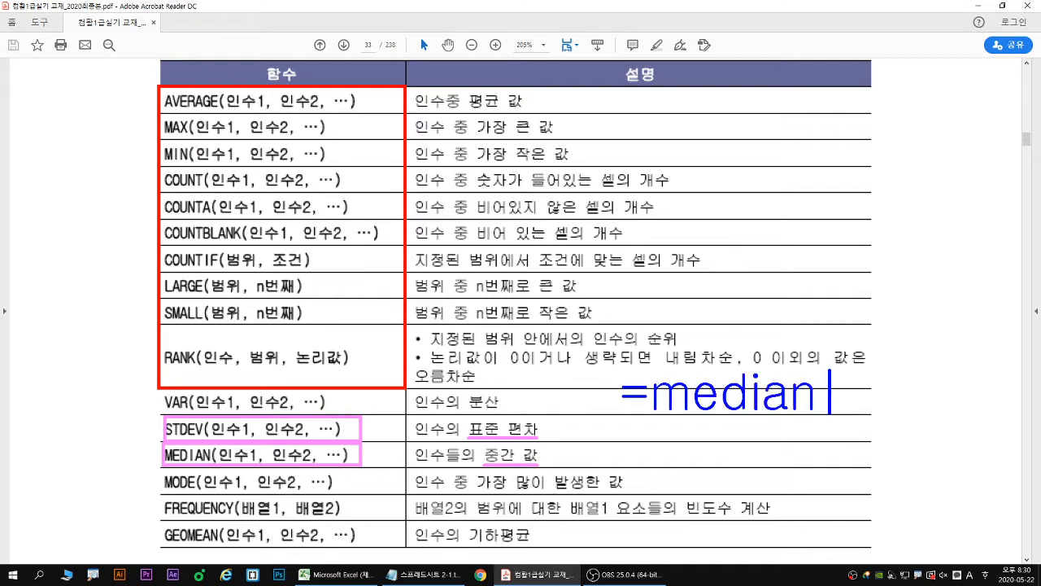
{"action": "type", "text": "(1"}
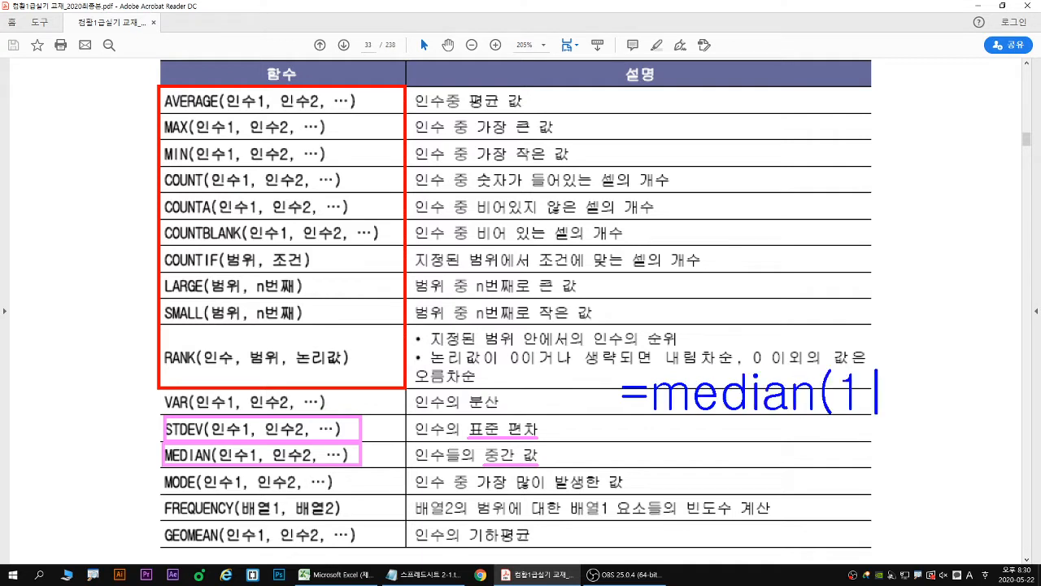
{"action": "type", "text": ",2,"}
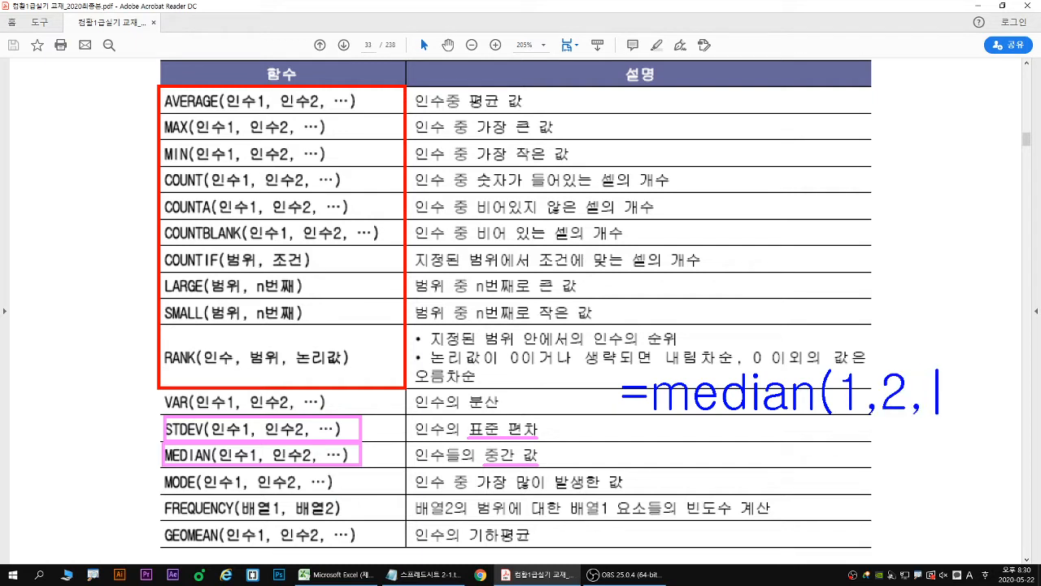
{"action": "type", "text": "50"}
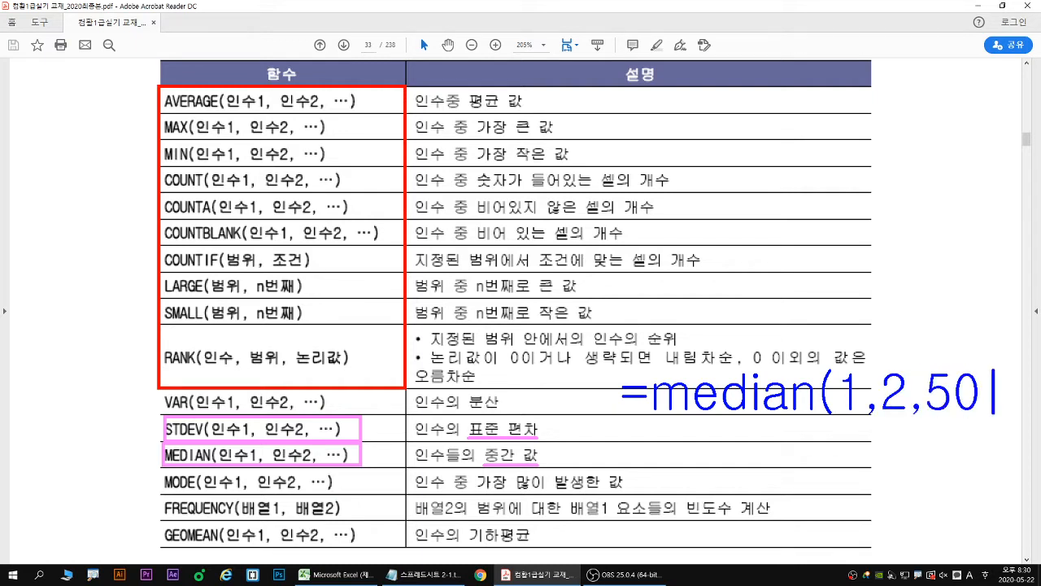
{"action": "type", "text": ")"}
{"action": "left_click_drag", "start_coordinate": [893, 320], "coordinate": [894, 366]}
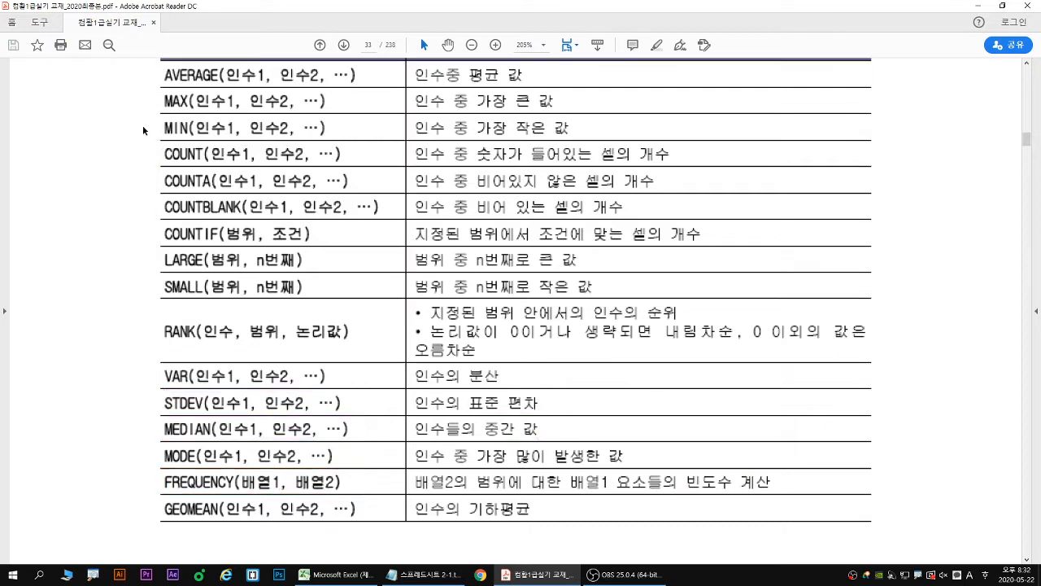
- Switch to the Notepad file 스프레드시트 2-1.txt and show its frequency notes beneath the textbook's FREQUENCY row
{"action": "scroll", "coordinate": [123, 132], "scroll_direction": "down", "scroll_amount": 4}
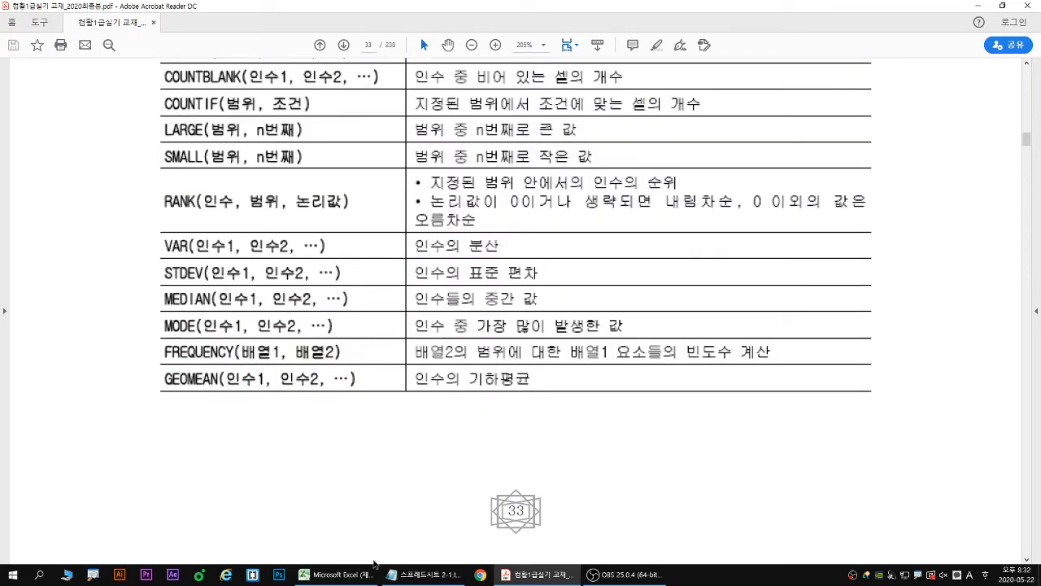
{"action": "left_click", "coordinate": [422, 574]}
{"action": "scroll", "coordinate": [358, 478], "scroll_direction": "down", "scroll_amount": 3}
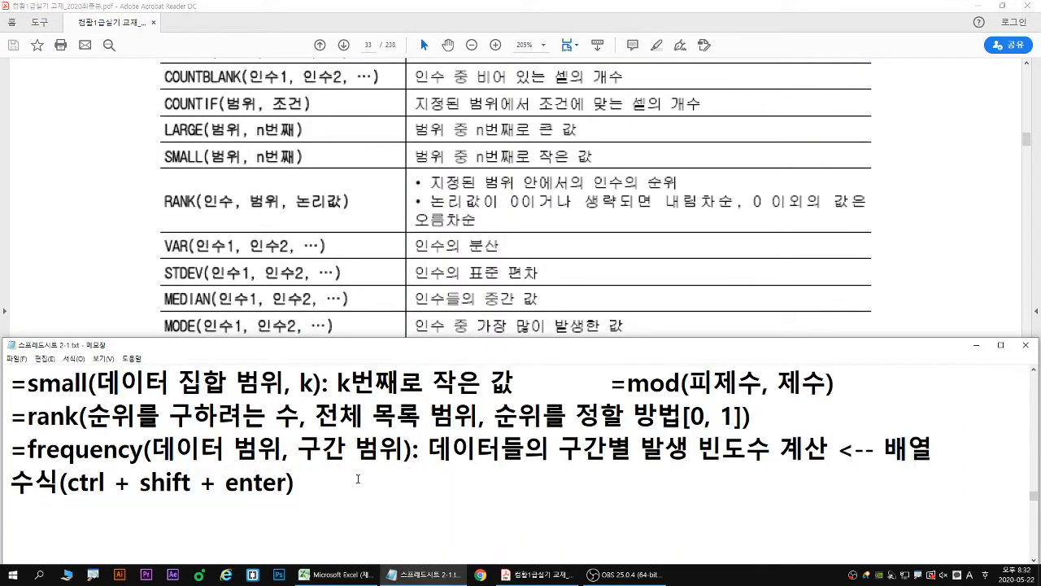
{"action": "scroll", "coordinate": [353, 504], "scroll_direction": "down", "scroll_amount": 1}
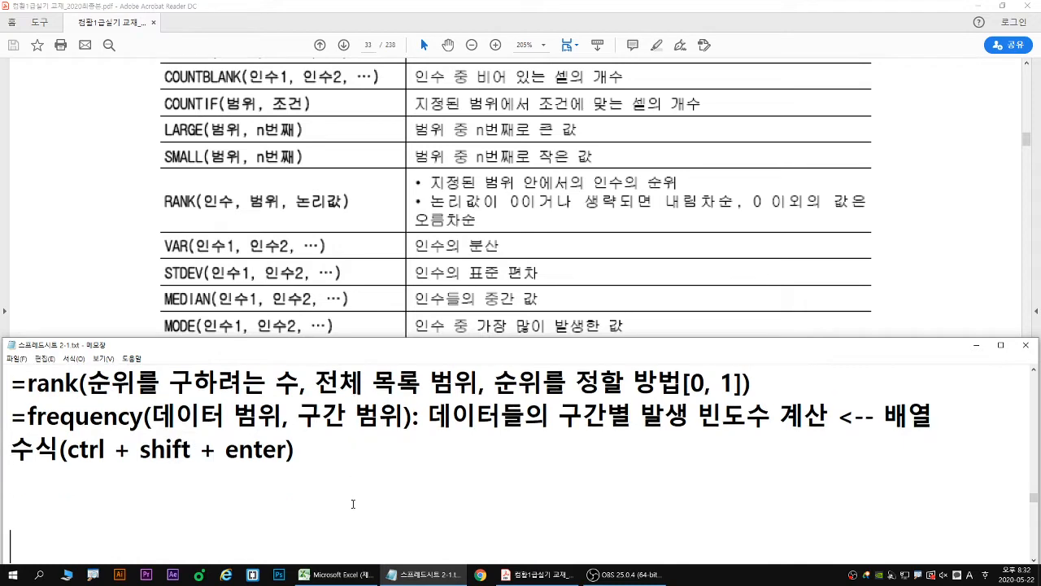
{"action": "left_click", "coordinate": [503, 574]}
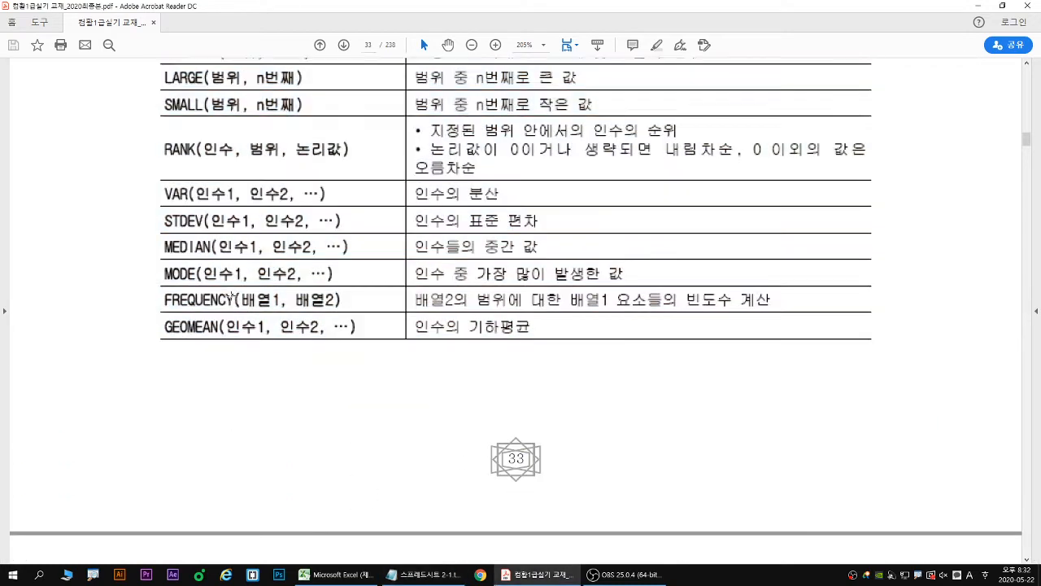
{"action": "left_click", "coordinate": [423, 574]}
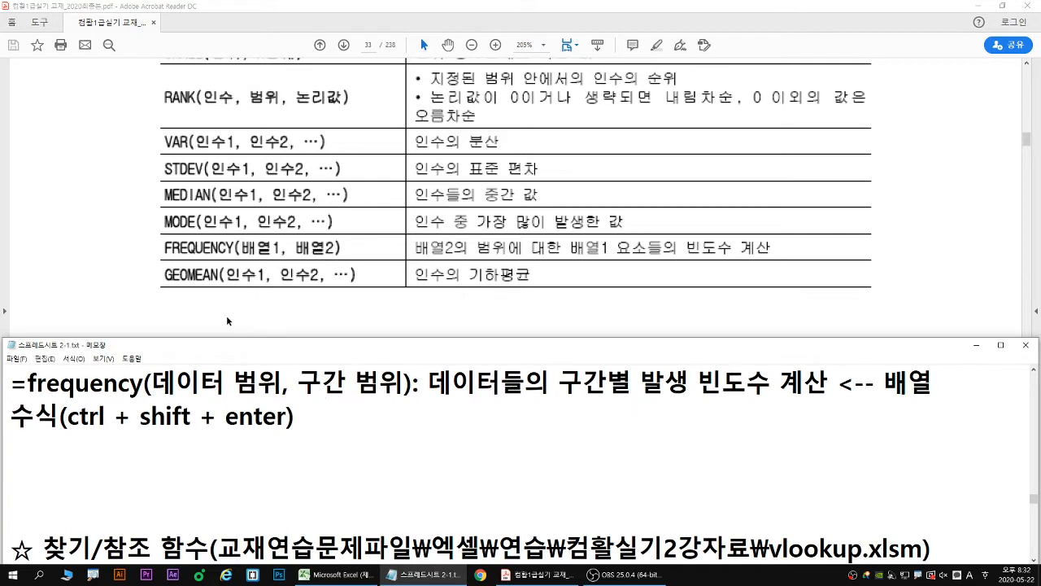
- Underline the matching FREQUENCY arguments in textbook and notes, 구간별 발생 빈도수 and ctrl + shift + enter, and clear the annotations
{"action": "left_click_drag", "start_coordinate": [241, 255], "coordinate": [279, 257]}
{"action": "left_click_drag", "start_coordinate": [163, 397], "coordinate": [280, 397]}
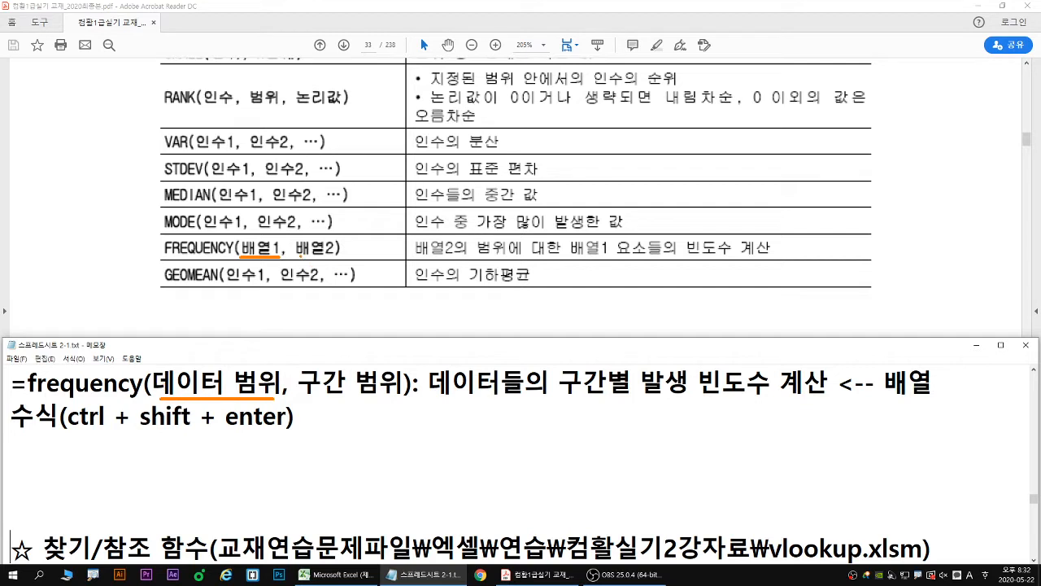
{"action": "left_click_drag", "start_coordinate": [297, 257], "coordinate": [334, 257]}
{"action": "left_click_drag", "start_coordinate": [298, 398], "coordinate": [397, 399]}
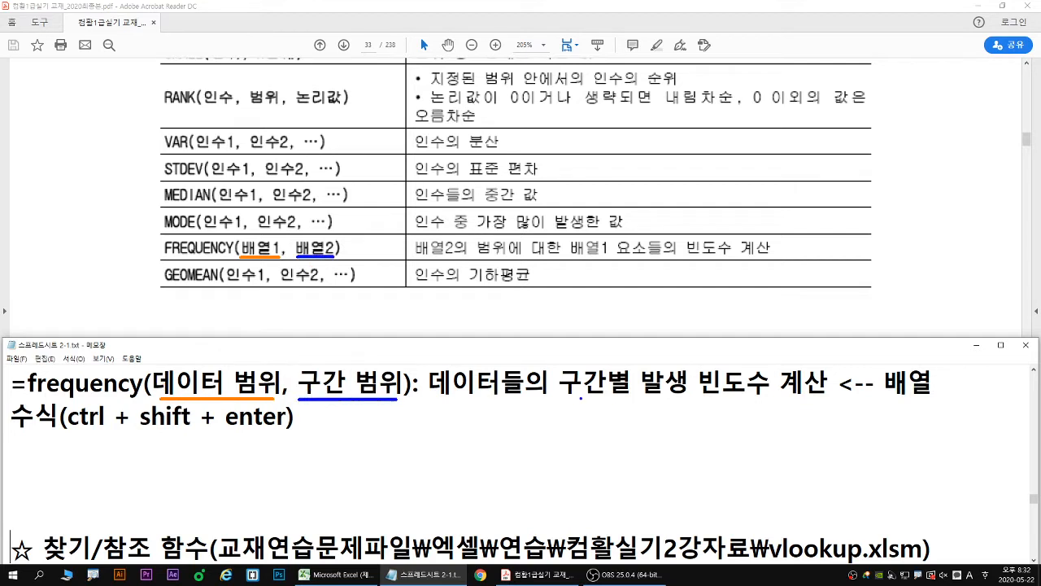
{"action": "left_click_drag", "start_coordinate": [558, 397], "coordinate": [771, 397]}
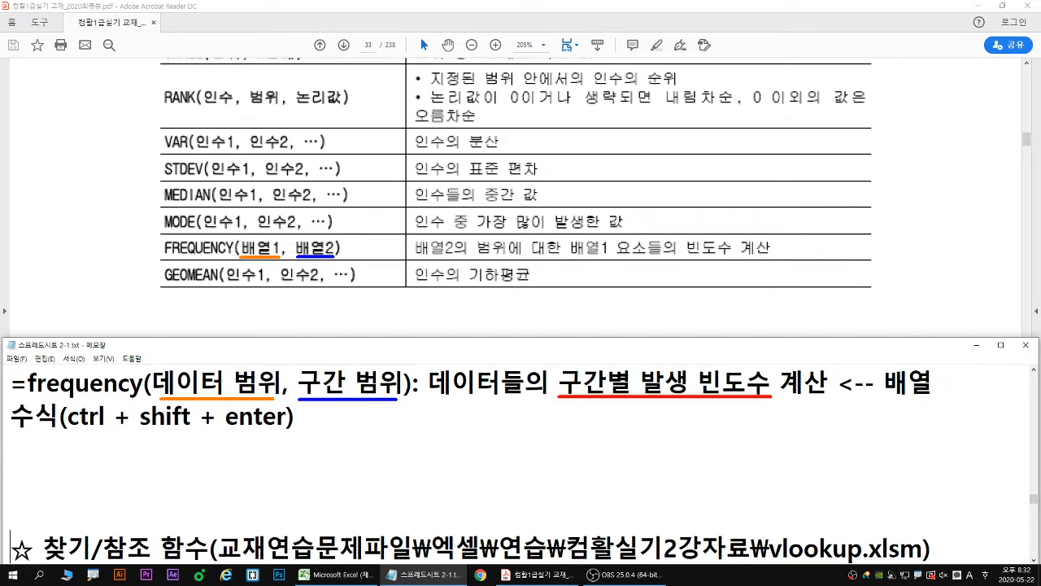
{"action": "left_click_drag", "start_coordinate": [70, 429], "coordinate": [290, 431]}
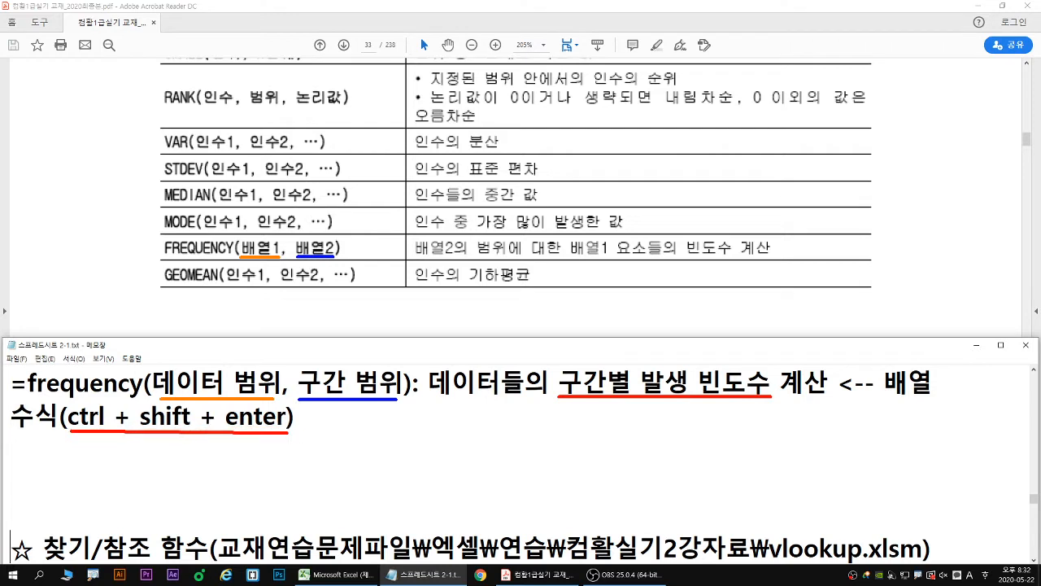
{"action": "left_click_drag", "start_coordinate": [213, 434], "coordinate": [218, 444]}
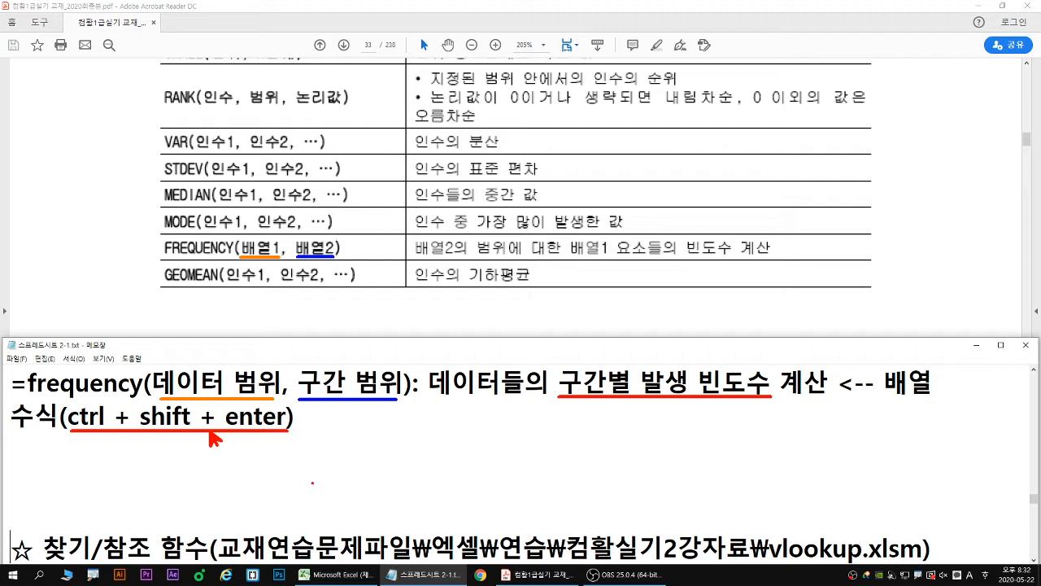
{"action": "key", "text": "Escape"}
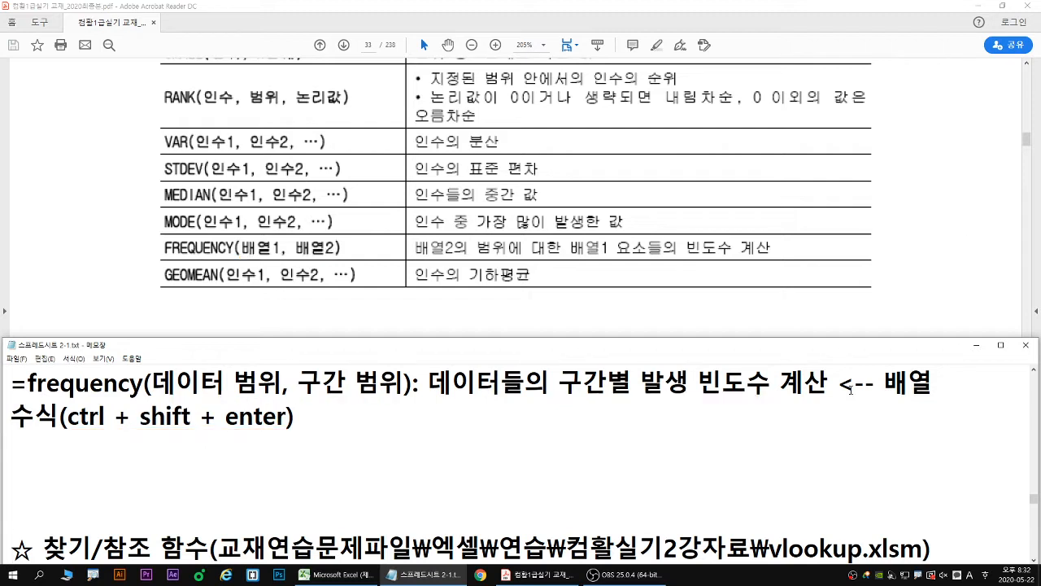
- Look over the 배열 수식 remark in the notes and minimise the textbook PDF to return to Excel's 통계함수 sheet
{"action": "left_click", "coordinate": [838, 383]}
{"action": "left_click", "coordinate": [908, 382]}
{"action": "left_click", "coordinate": [936, 379]}
{"action": "key", "text": "Down"}
{"action": "key", "text": "Home"}
{"action": "key", "text": "Right"}
{"action": "key", "text": "Right"}
{"action": "left_click", "coordinate": [979, 6]}
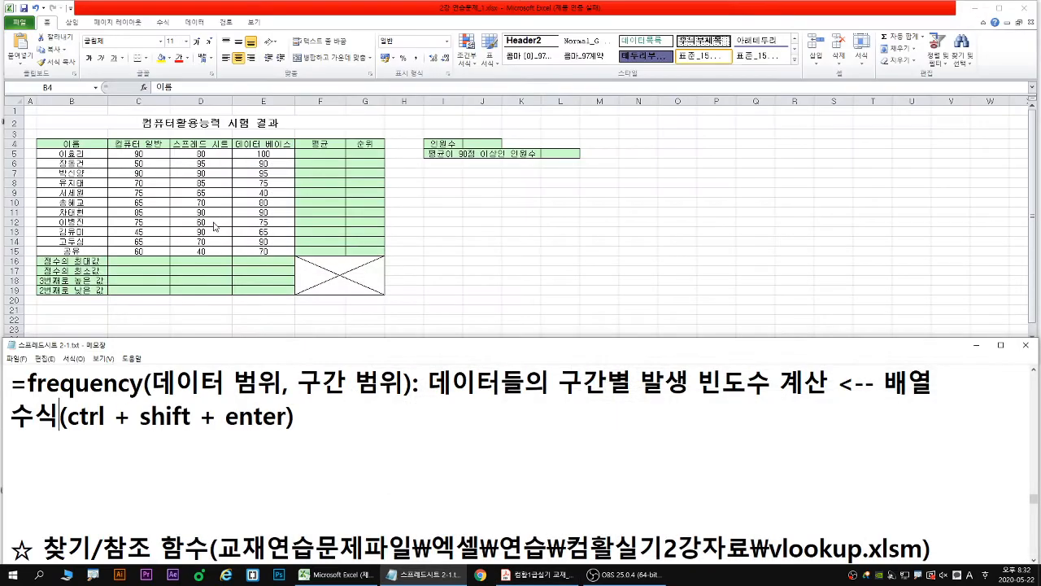
- Calculate the 평균 in F5 with =AVERAGE(C5:E5) and copy the formula down to F15
{"action": "left_click", "coordinate": [321, 154]}
{"action": "scroll", "coordinate": [324, 161], "scroll_direction": "up", "scroll_amount": 1}
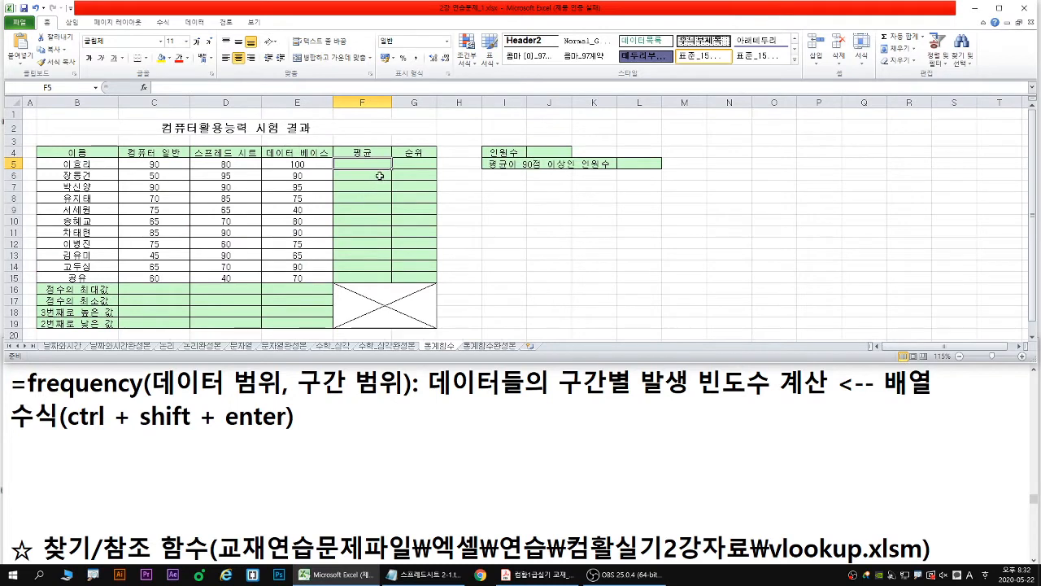
{"action": "scroll", "coordinate": [379, 176], "scroll_direction": "up", "scroll_amount": 1}
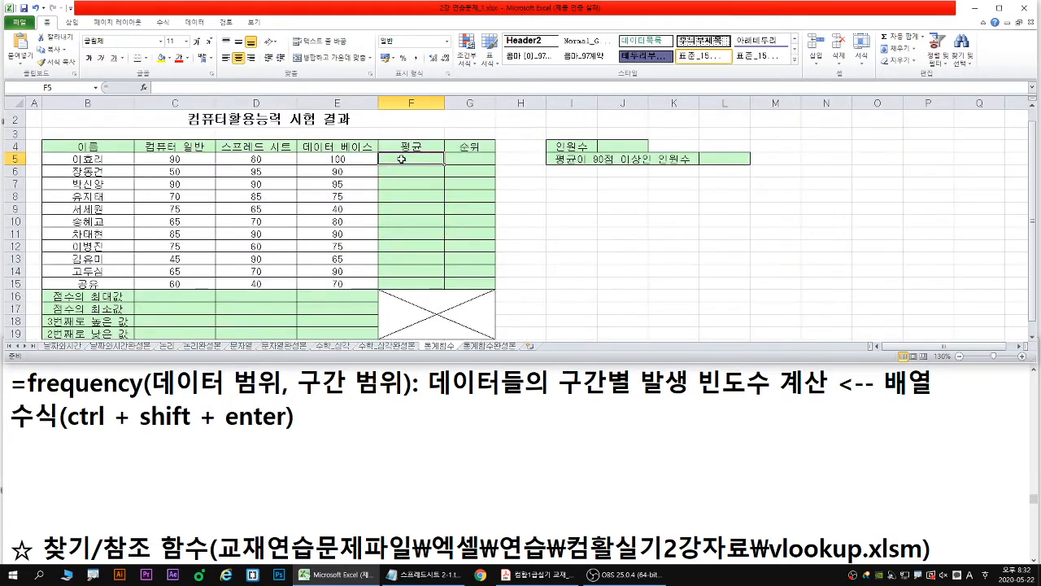
{"action": "type", "text": "=A"}
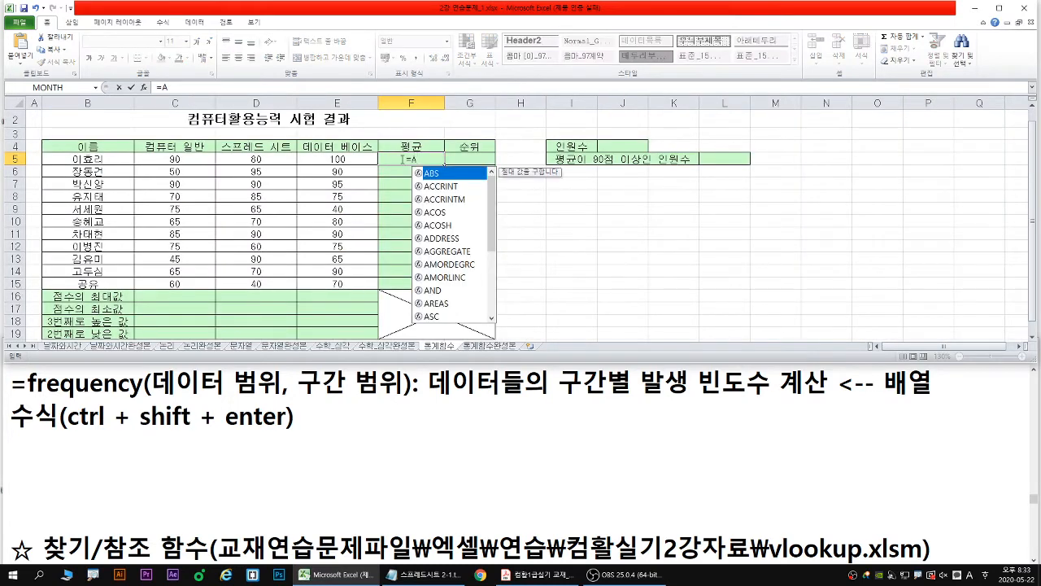
{"action": "key", "text": "BackSpace"}
{"action": "type", "text": "aver"}
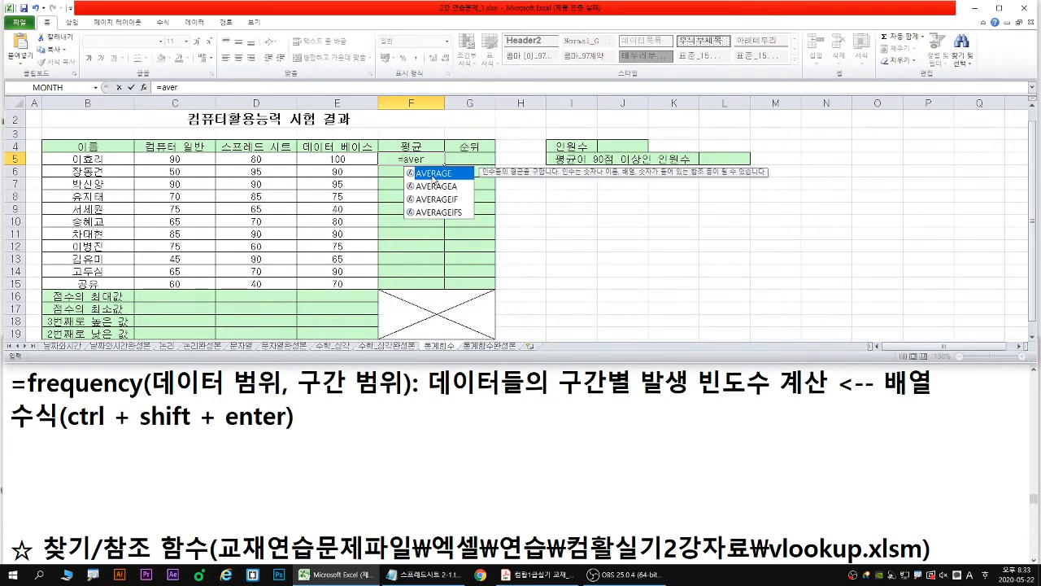
{"action": "double_click", "coordinate": [433, 174]}
{"action": "left_click_drag", "start_coordinate": [159, 159], "coordinate": [333, 159]}
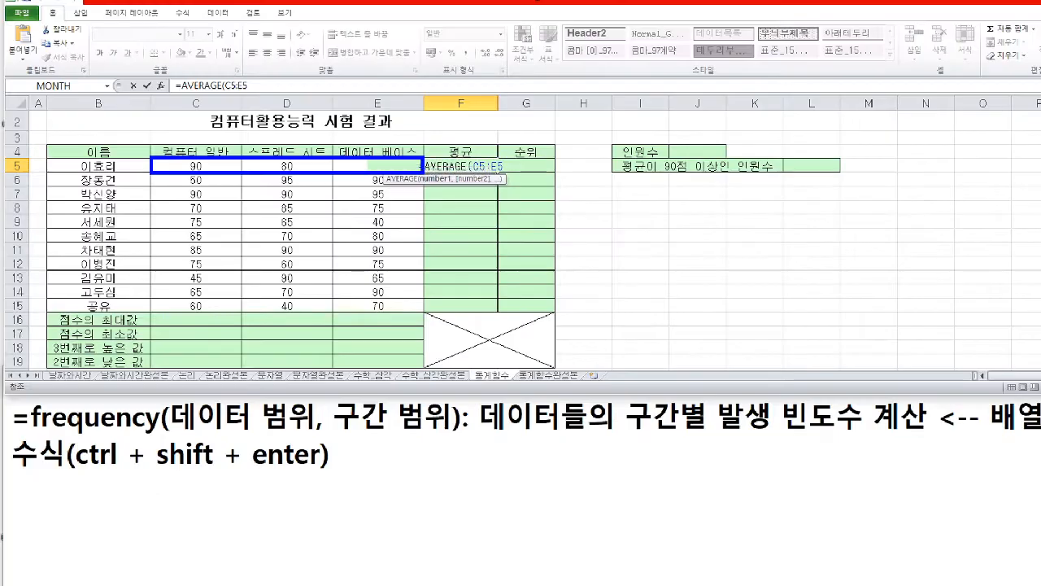
{"action": "key", "text": "Return"}
{"action": "left_click", "coordinate": [765, 203]}
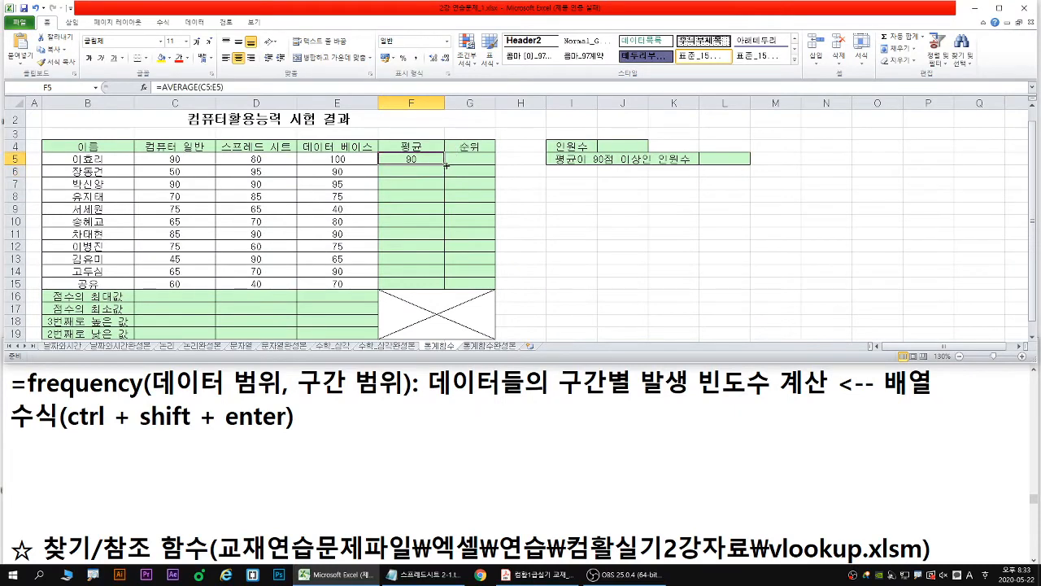
{"action": "left_click_drag", "start_coordinate": [445, 166], "coordinate": [440, 290]}
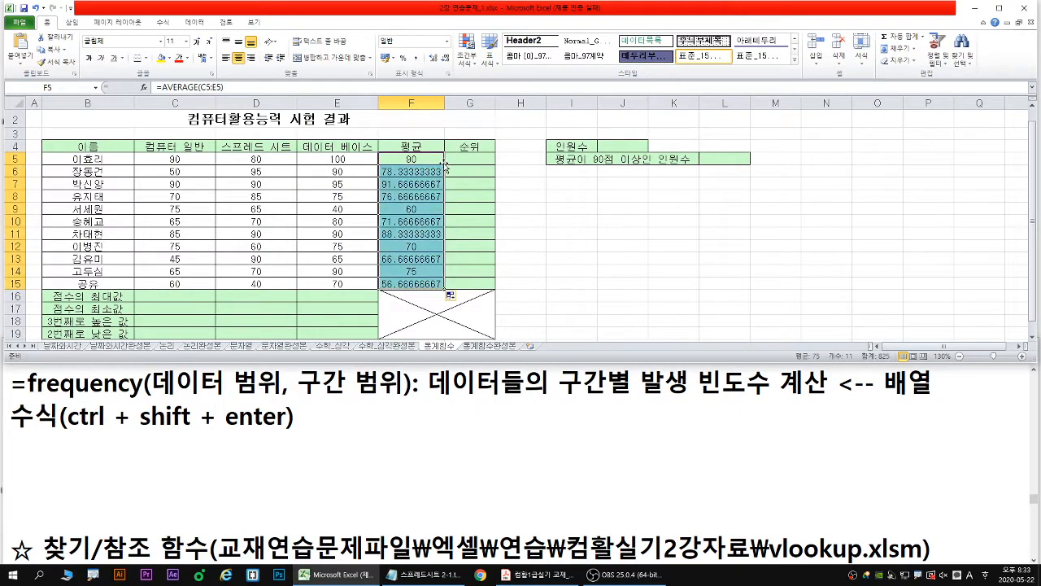
- Draw a blue downward arrow beside the filled 평균 cells and clear the annotations
{"action": "mouse_move", "coordinate": [447, 166]}
{"action": "left_mouse_down"}
{"action": "mouse_move", "coordinate": [447, 286]}
{"action": "mouse_move", "coordinate": [470, 262]}
{"action": "left_mouse_up"}
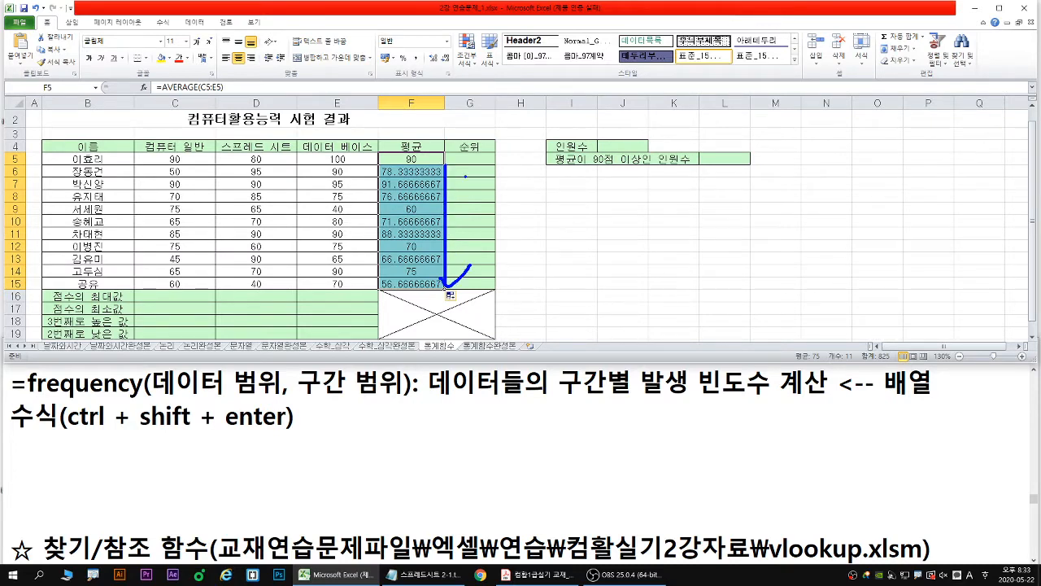
{"action": "left_click_drag", "start_coordinate": [399, 181], "coordinate": [436, 179]}
{"action": "key", "text": "Escape"}
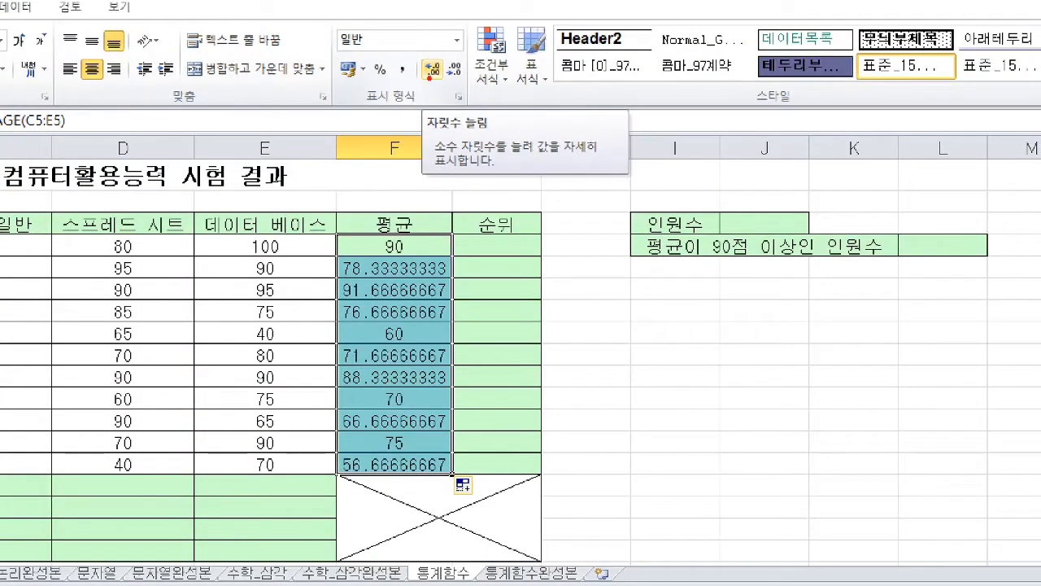
- Increase the displayed decimals of the averages in F5:F15 to two places, marking the 자릿수 늘림 command with red arrows
{"action": "mouse_move", "coordinate": [432, 79]}
{"action": "left_mouse_down"}
{"action": "mouse_move", "coordinate": [425, 96]}
{"action": "mouse_move", "coordinate": [448, 96]}
{"action": "left_mouse_up"}
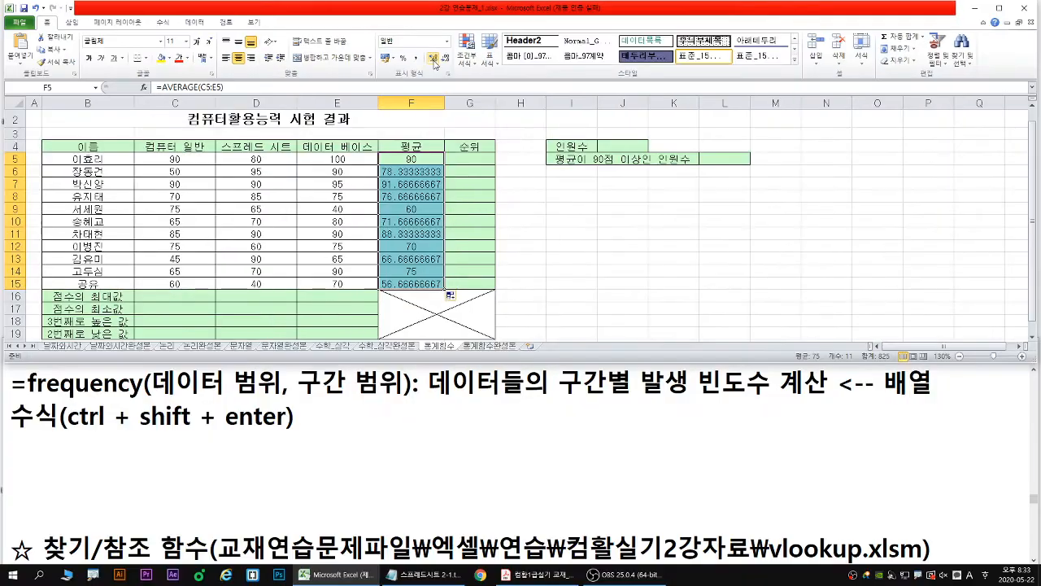
{"action": "left_click", "coordinate": [432, 68]}
{"action": "left_click", "coordinate": [432, 58]}
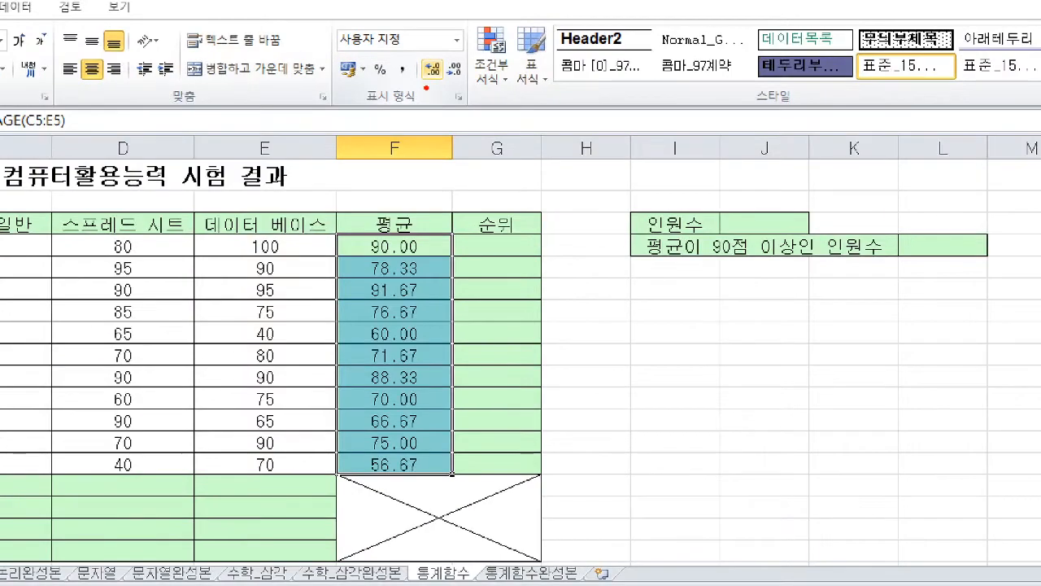
{"action": "mouse_move", "coordinate": [426, 79]}
{"action": "left_mouse_down"}
{"action": "mouse_move", "coordinate": [438, 99]}
{"action": "mouse_move", "coordinate": [418, 99]}
{"action": "mouse_move", "coordinate": [459, 108]}
{"action": "left_mouse_up"}
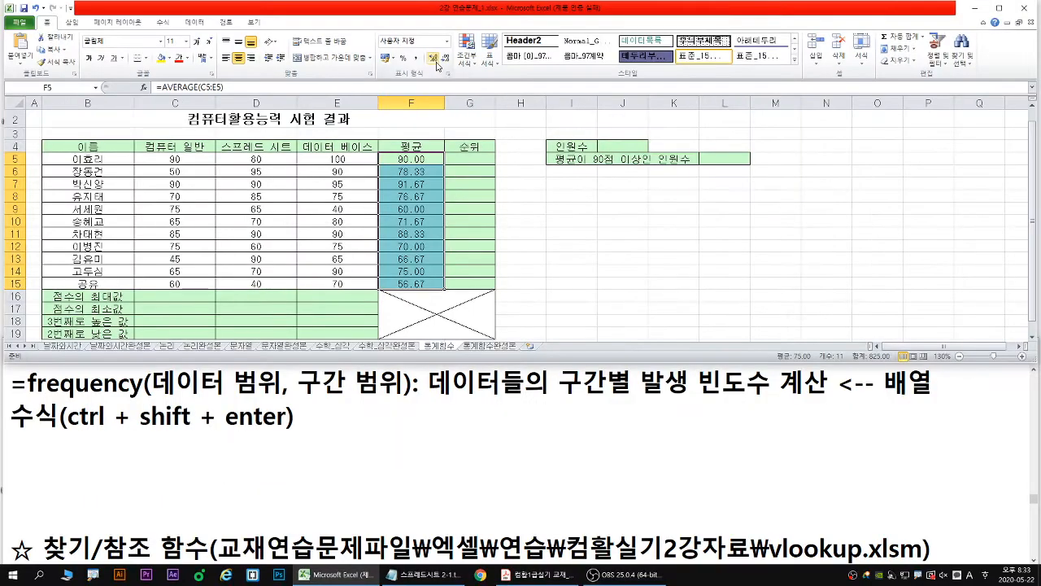
{"action": "left_click", "coordinate": [437, 62]}
{"action": "left_click", "coordinate": [435, 62]}
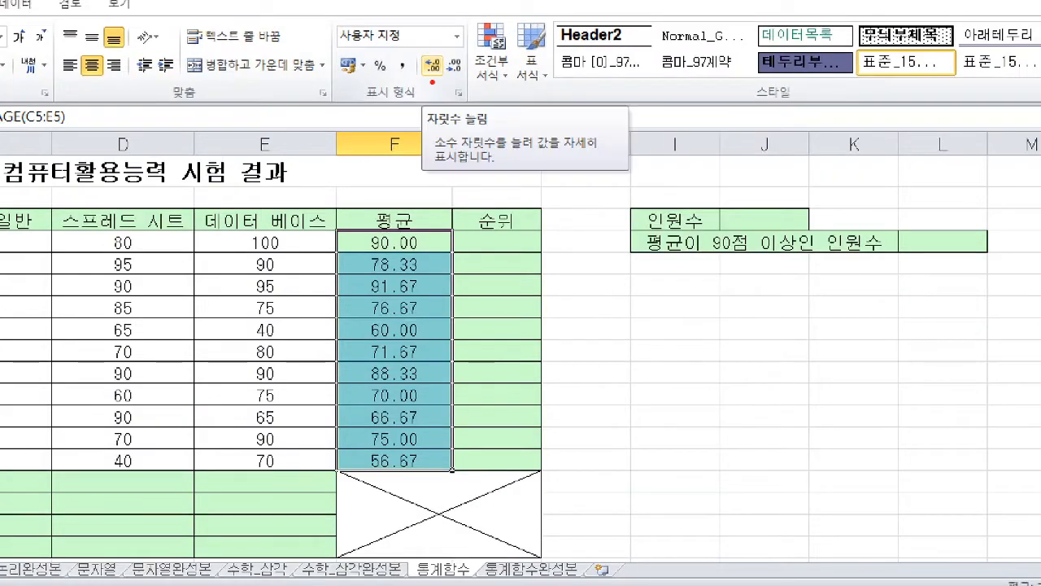
{"action": "mouse_move", "coordinate": [436, 77]}
{"action": "left_mouse_down"}
{"action": "mouse_move", "coordinate": [447, 97]}
{"action": "mouse_move", "coordinate": [416, 96]}
{"action": "left_mouse_up"}
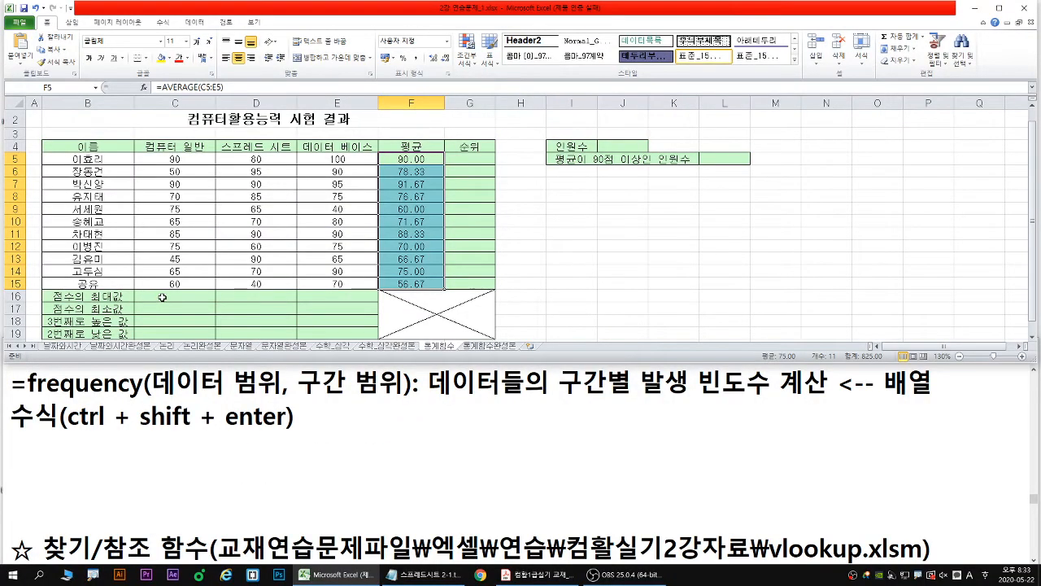
- Find the max and min function notes in Notepad and return to cell C16 for 점수의 최대값 in Excel
{"action": "left_click", "coordinate": [163, 298]}
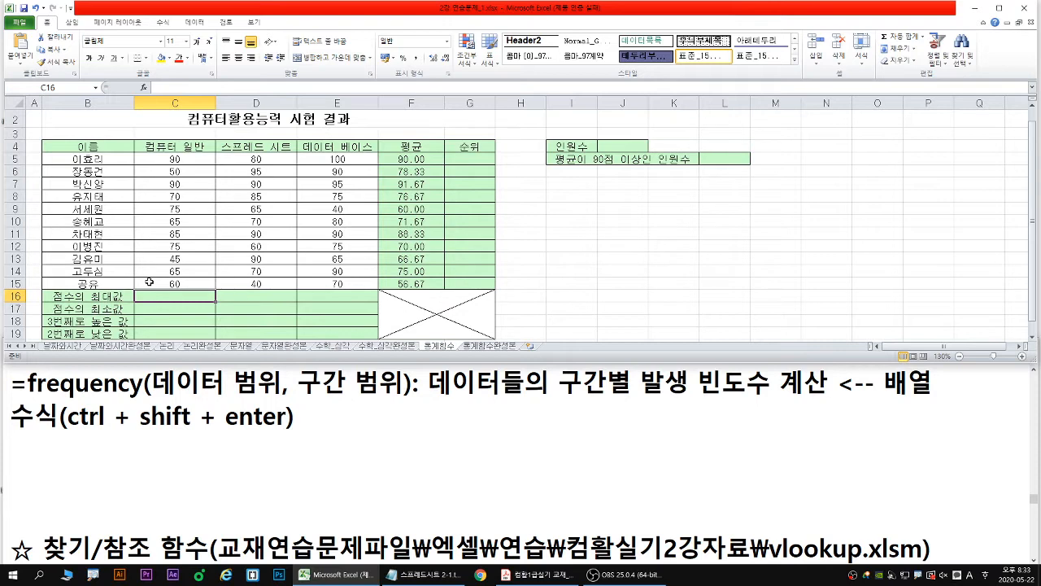
{"action": "left_click", "coordinate": [176, 381]}
{"action": "scroll", "coordinate": [177, 381], "scroll_direction": "up", "scroll_amount": 5}
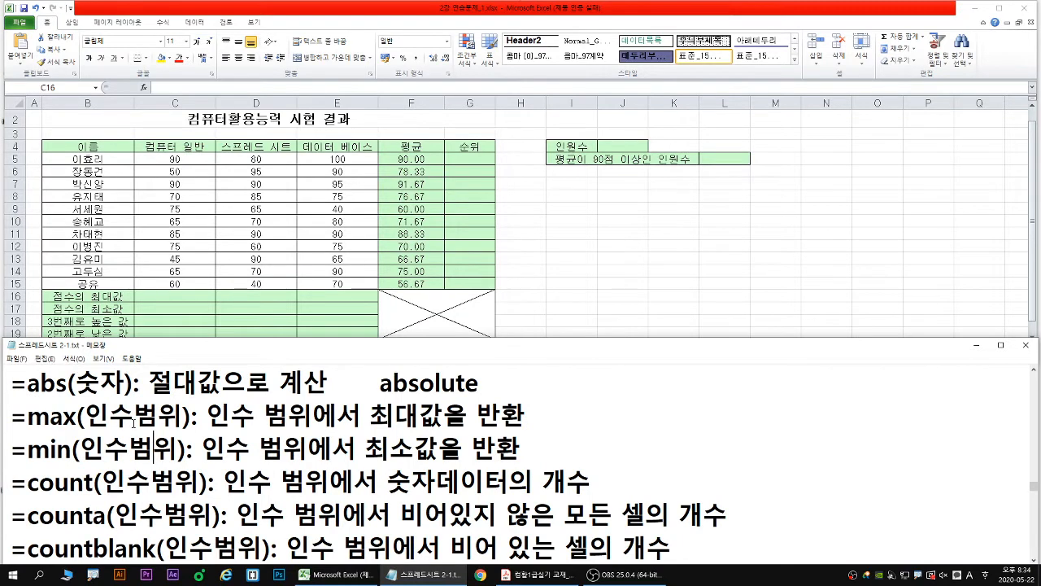
{"action": "key", "text": "Down"}
{"action": "key", "text": "Down"}
{"action": "key", "text": "Down"}
{"action": "key", "text": "Down"}
{"action": "left_click", "coordinate": [174, 296]}
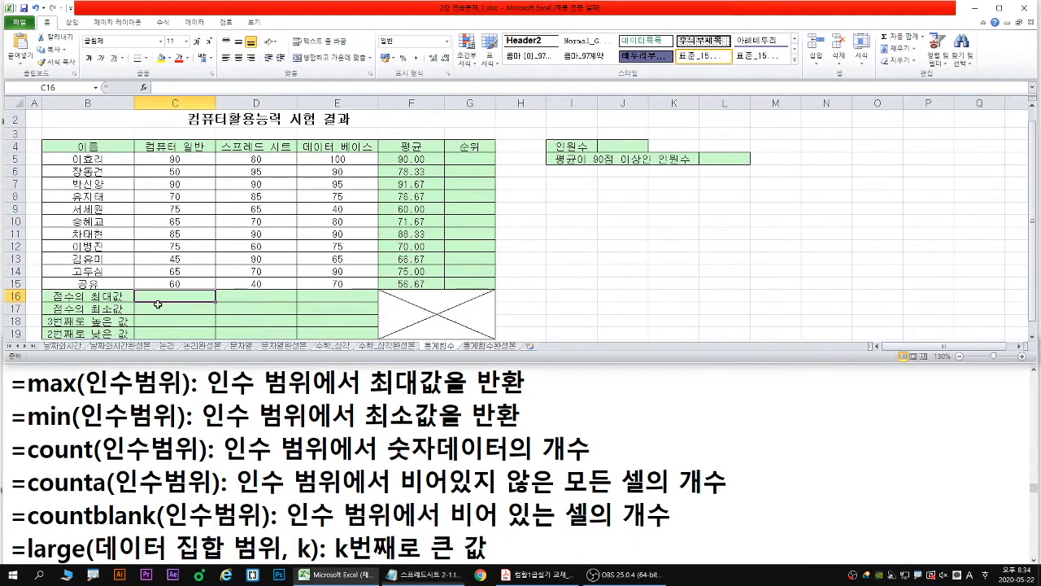
- Calculate the 점수의 최대값 for 컴퓨터 일반 in C16 with =MAX(C5:C15)
{"action": "type", "text": "="}
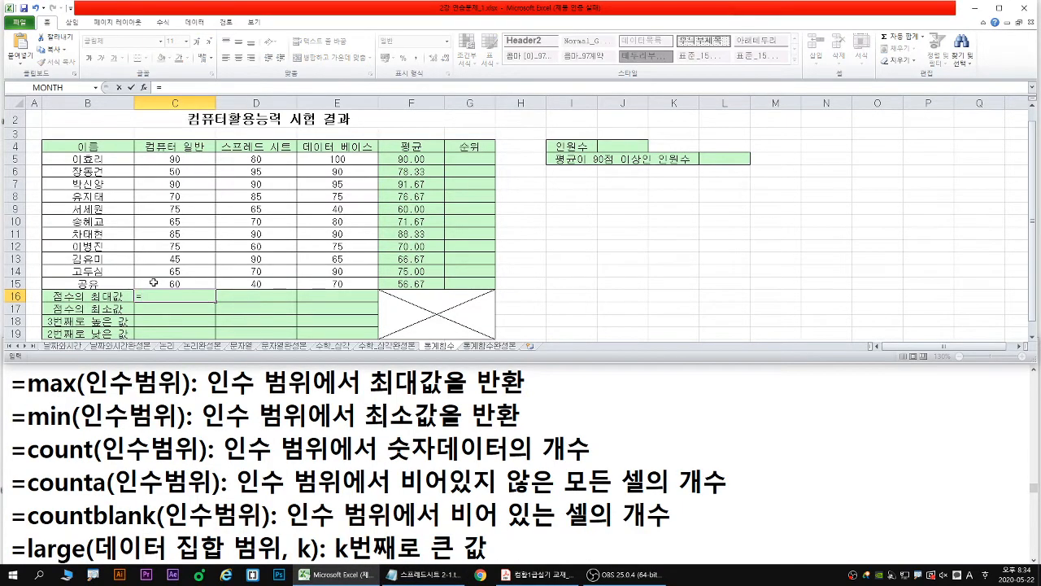
{"action": "type", "text": "max"}
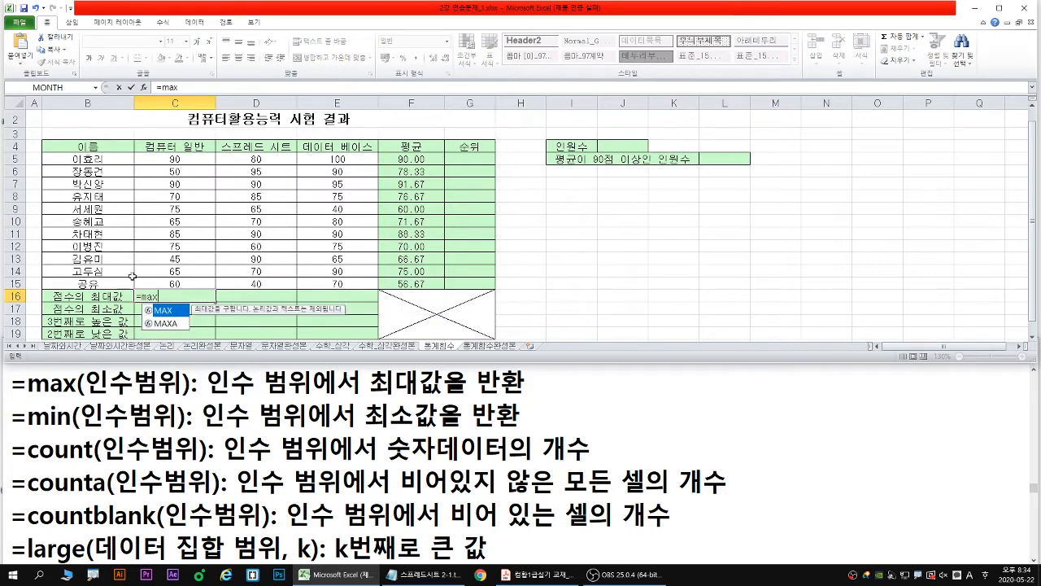
{"action": "double_click", "coordinate": [176, 311]}
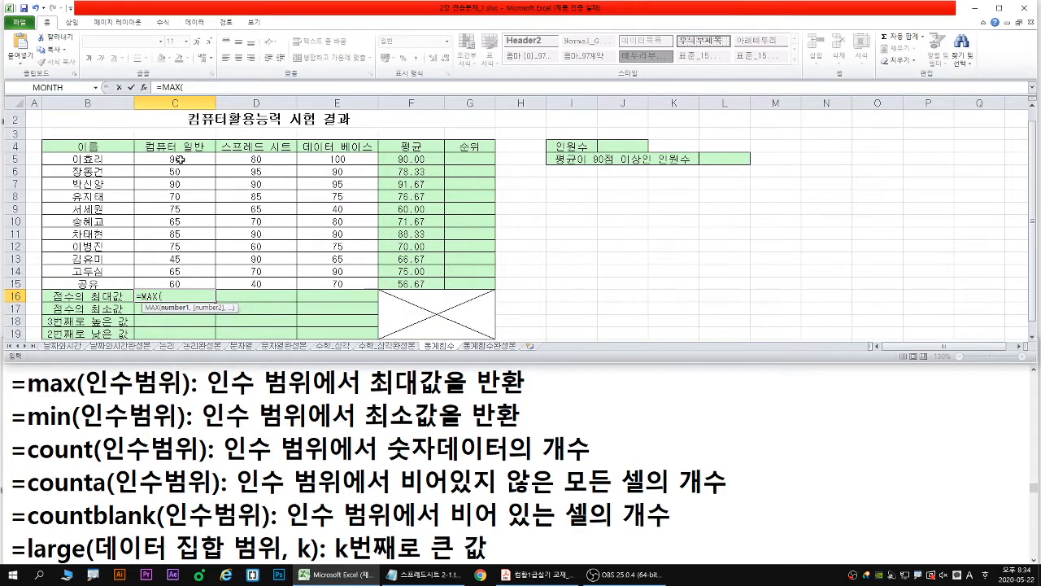
{"action": "left_click_drag", "start_coordinate": [179, 159], "coordinate": [176, 278]}
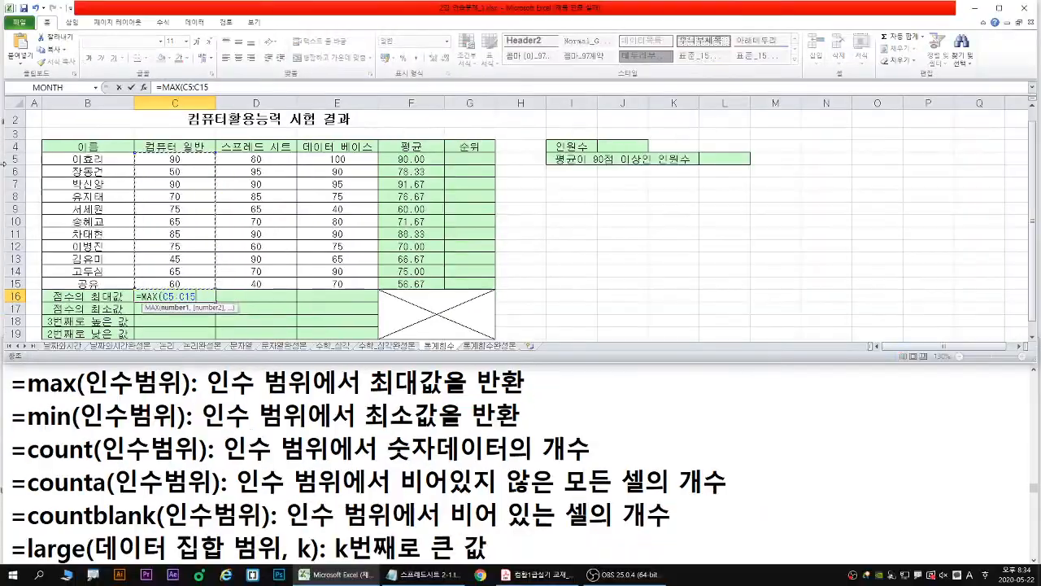
{"action": "key", "text": "Return"}
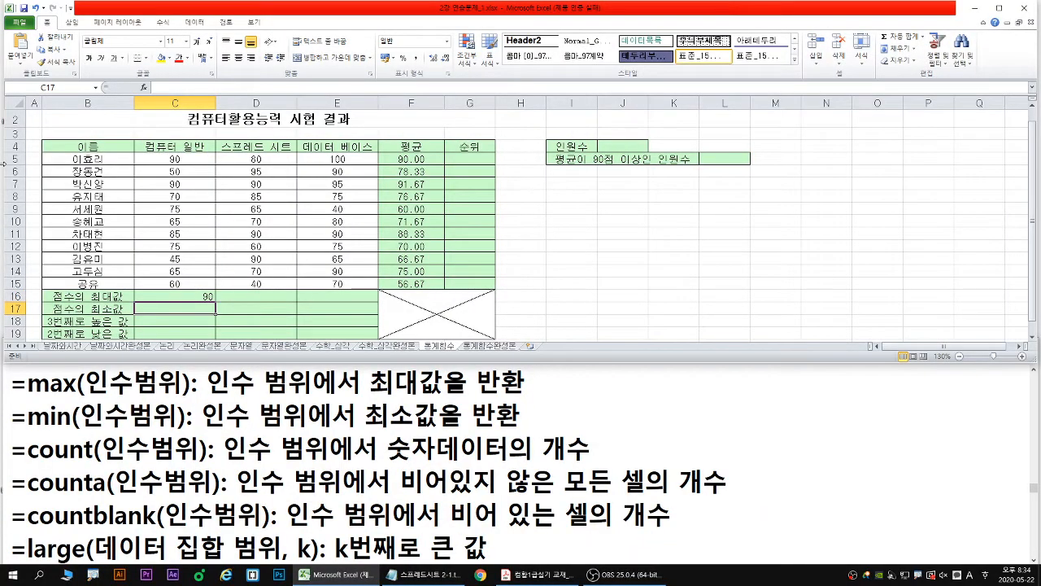
- Calculate the 점수의 최소값 for 컴퓨터 일반 in C17 with =MIN(C5:C15)
{"action": "type", "text": "=mi"}
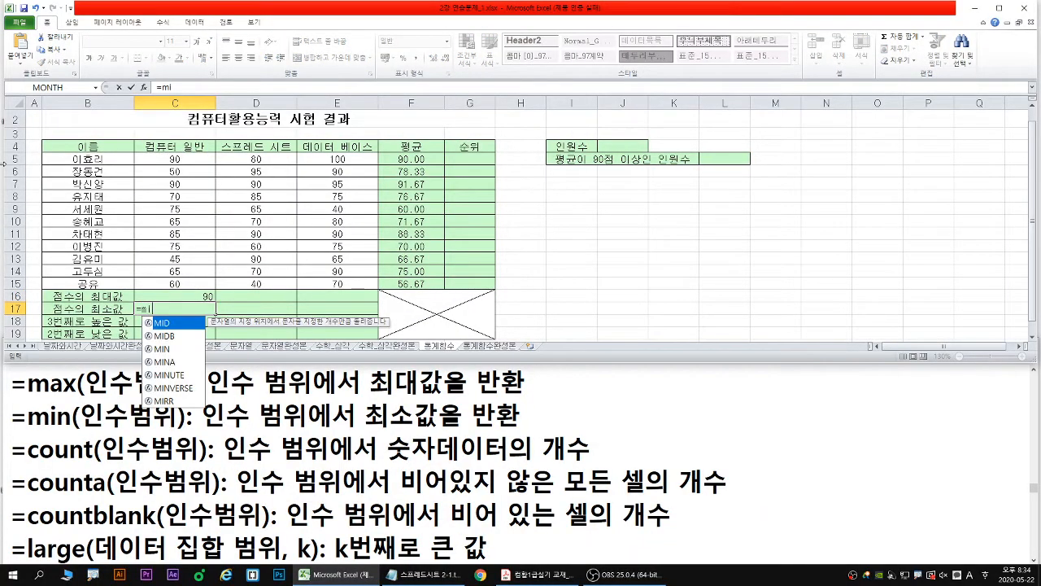
{"action": "type", "text": "n"}
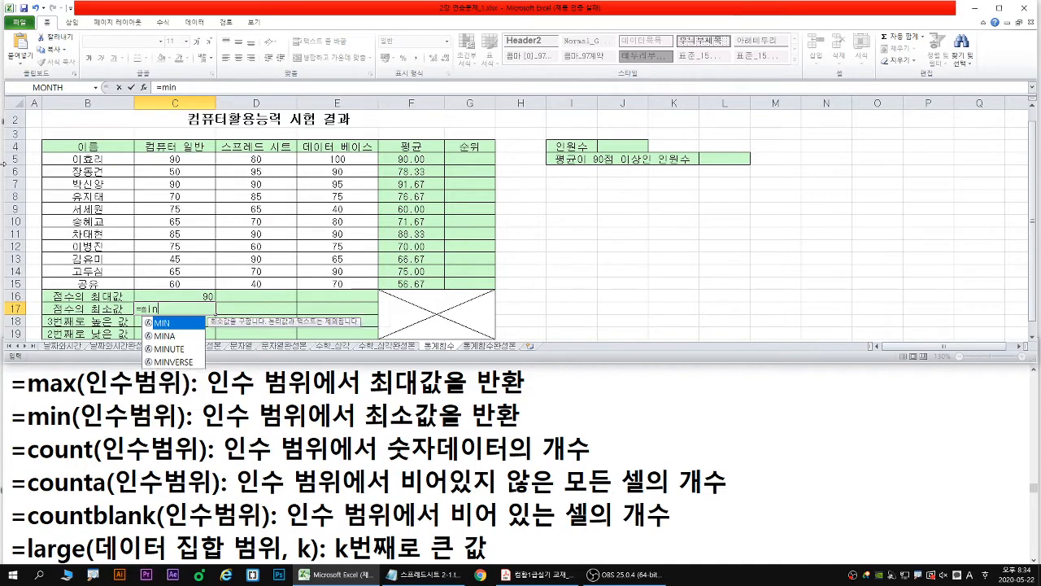
{"action": "double_click", "coordinate": [175, 323]}
{"action": "left_click_drag", "start_coordinate": [179, 160], "coordinate": [190, 279]}
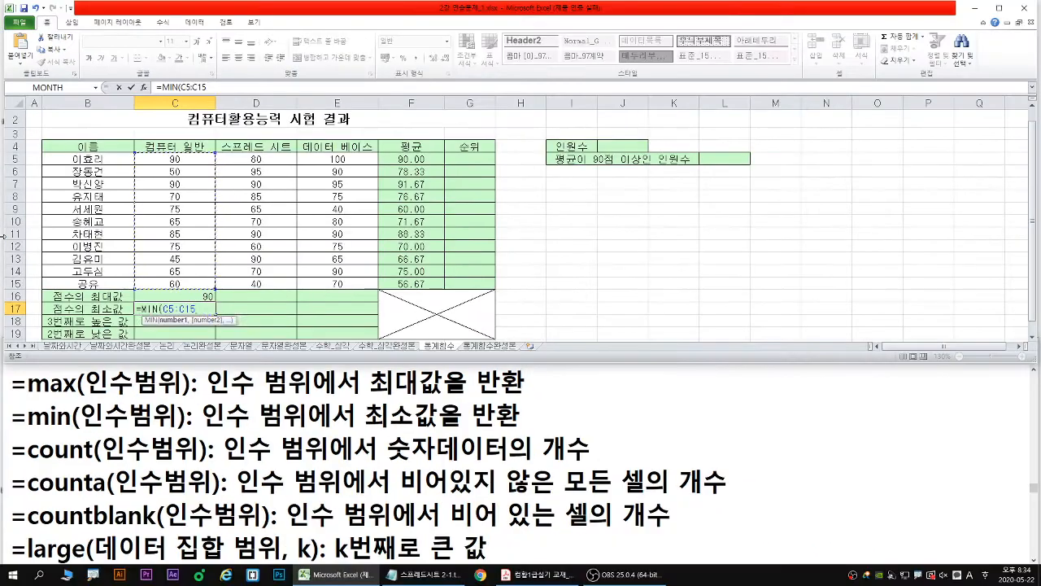
{"action": "key", "text": "Return"}
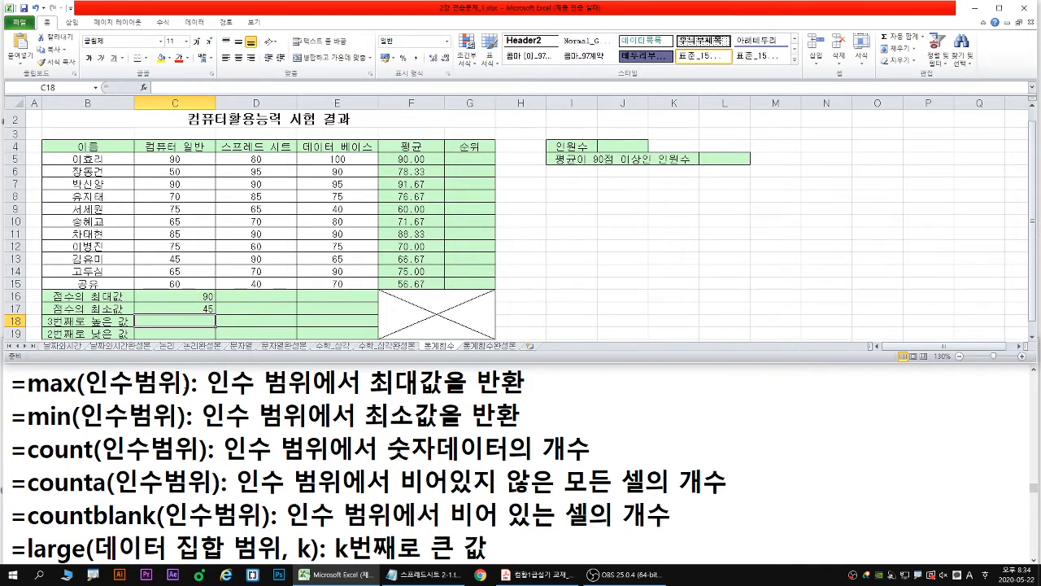
- Switch to the Notepad notes, maximize them, underline the large and small function syntax and arguments, and clear the annotations
{"action": "left_click", "coordinate": [183, 384]}
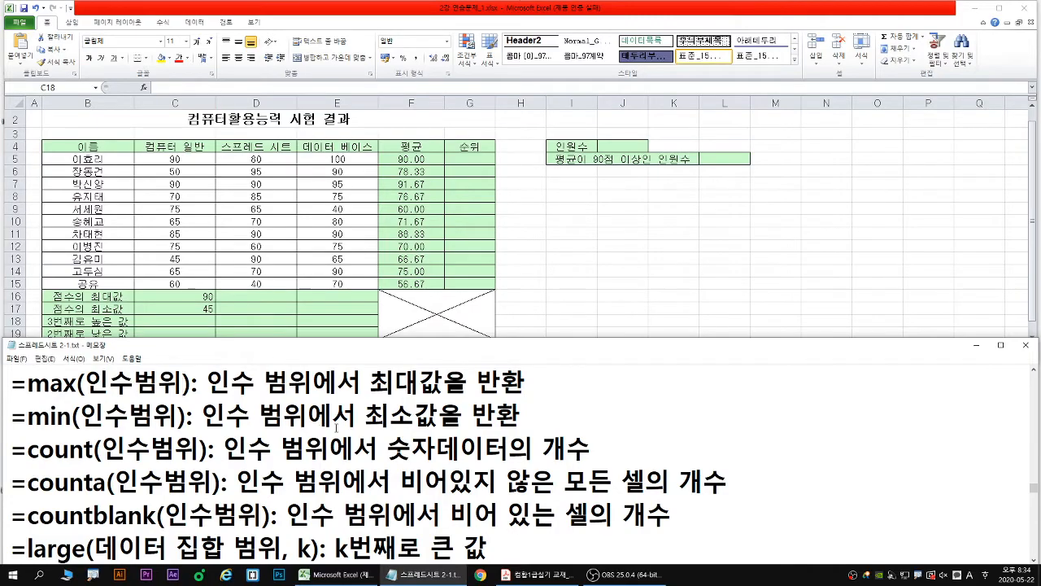
{"action": "double_click", "coordinate": [312, 347]}
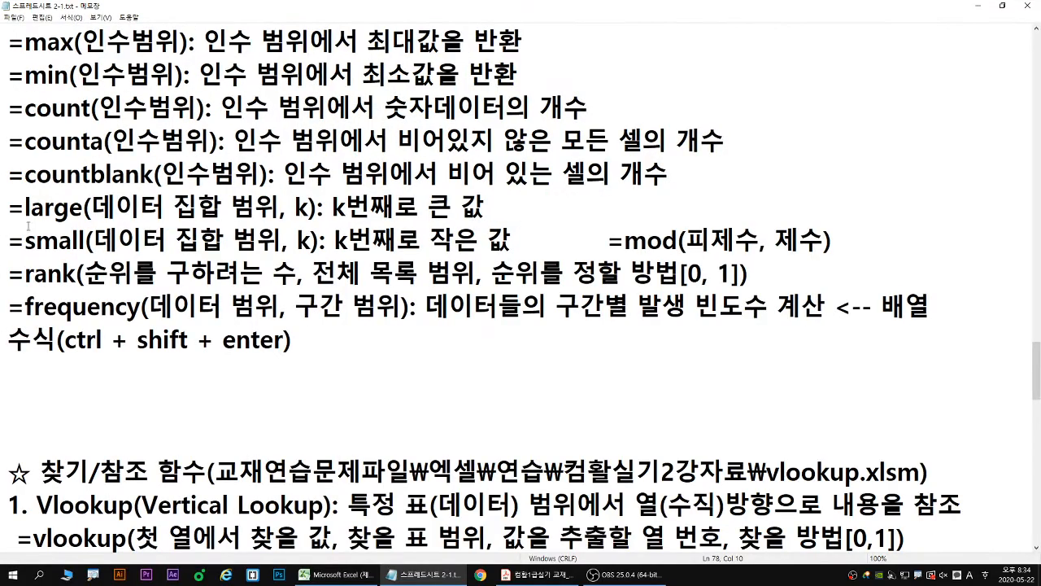
{"action": "left_click_drag", "start_coordinate": [5, 228], "coordinate": [318, 221]}
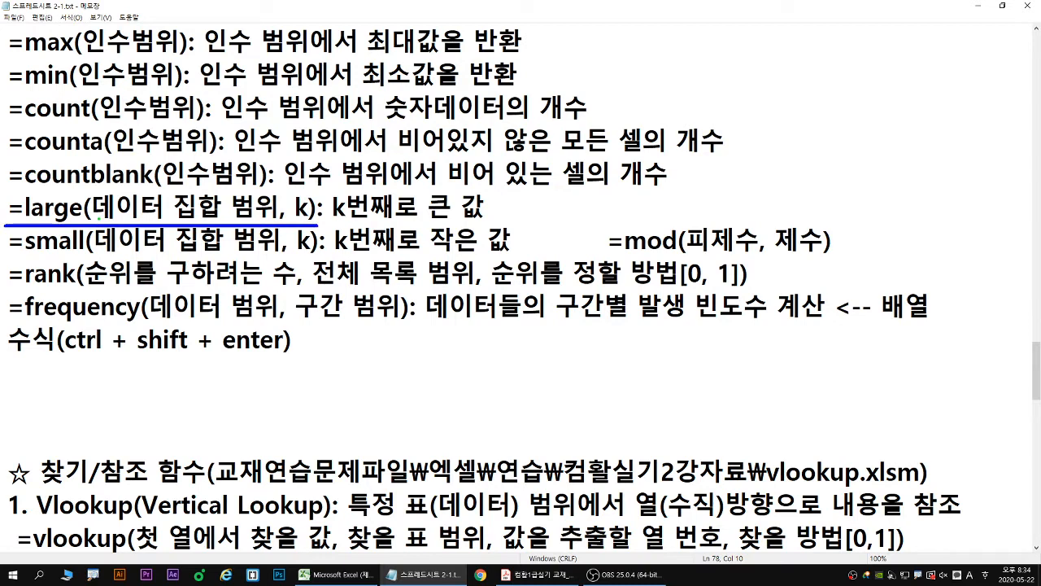
{"action": "left_click_drag", "start_coordinate": [99, 219], "coordinate": [310, 220]}
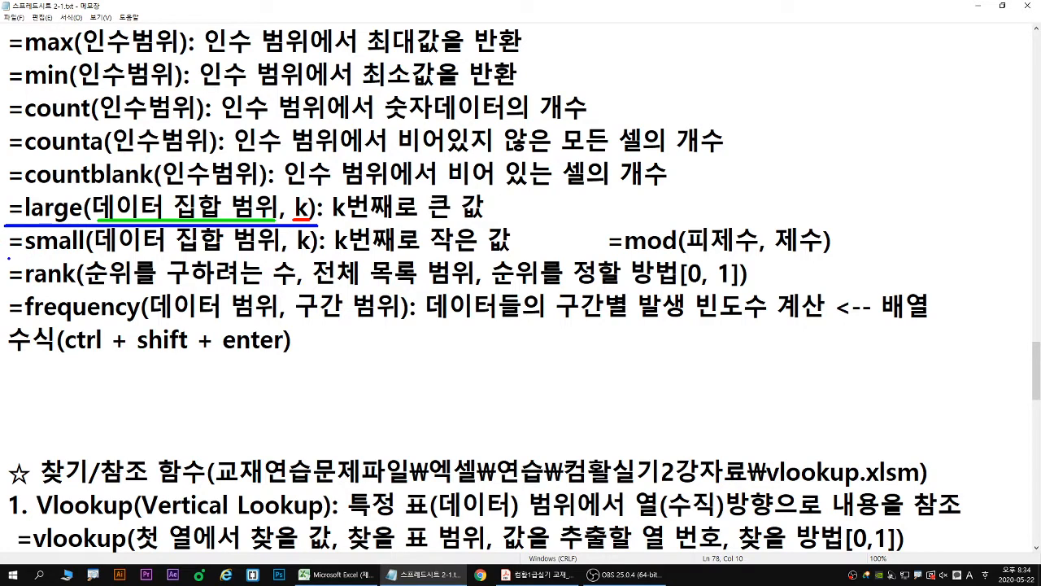
{"action": "left_click_drag", "start_coordinate": [8, 258], "coordinate": [329, 258]}
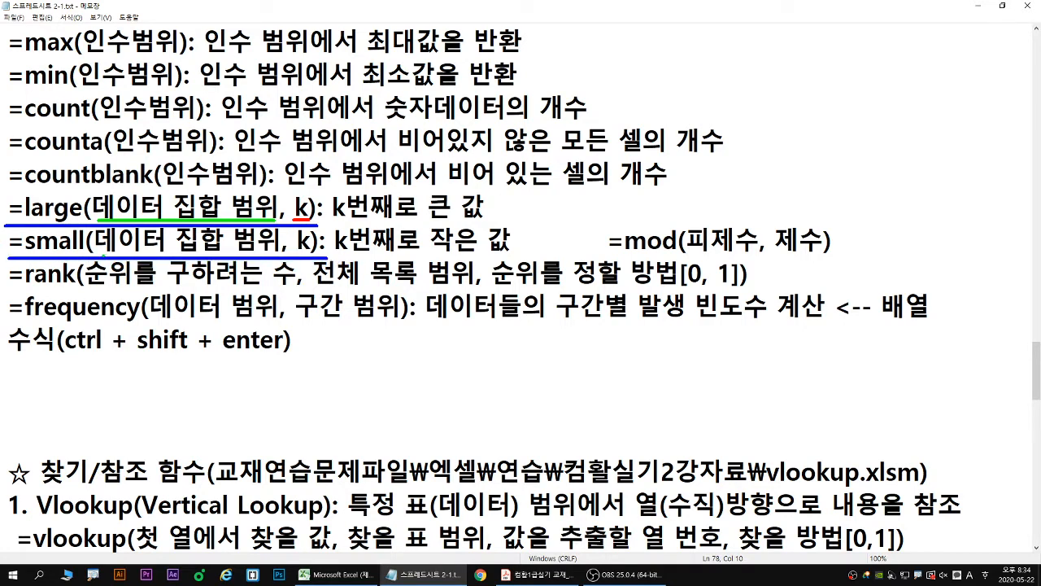
{"action": "left_click_drag", "start_coordinate": [103, 254], "coordinate": [274, 255]}
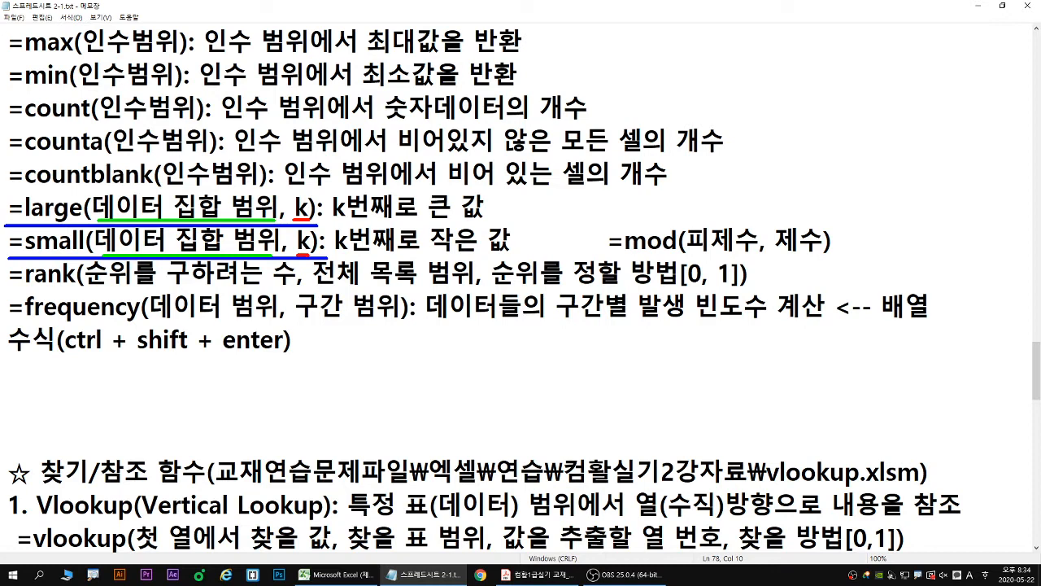
{"action": "key", "text": "Escape"}
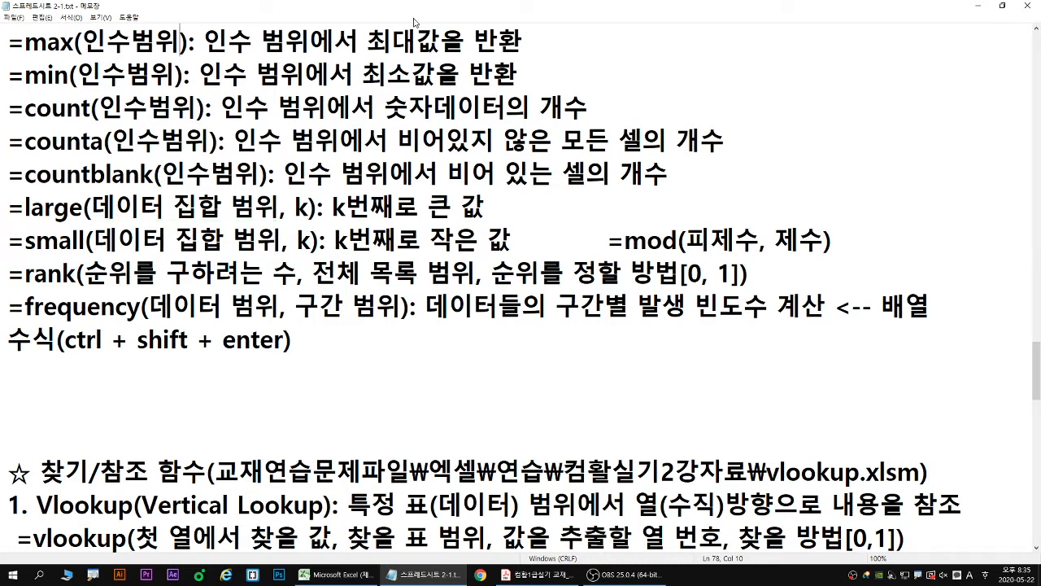
- Restore Notepad to its smaller size and calculate the 3번째로 높은 값 in Excel cell C18 with =LARGE(C5:C15,3), using the function arguments dialog
{"action": "double_click", "coordinate": [364, 16]}
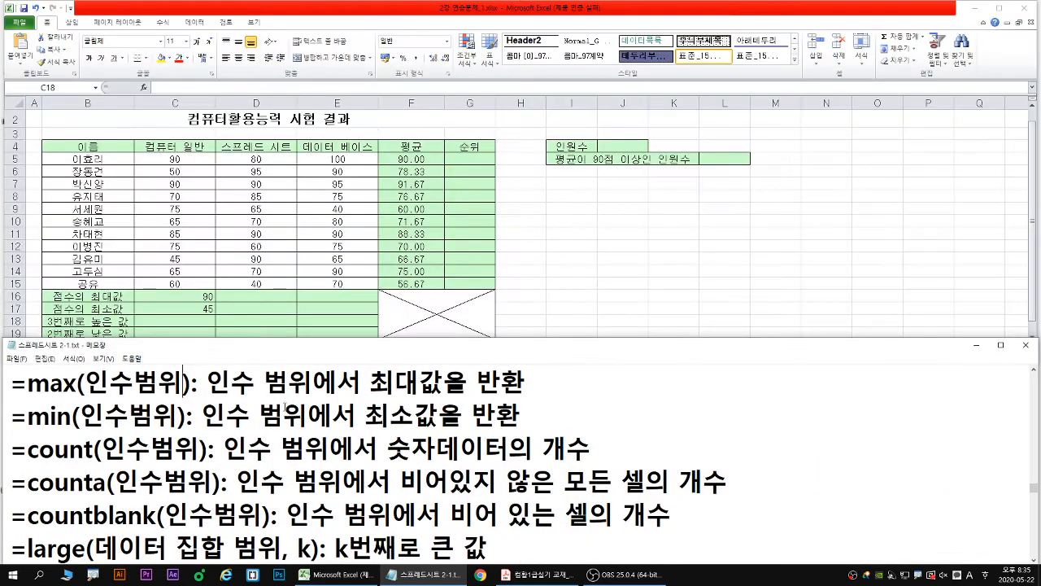
{"action": "scroll", "coordinate": [232, 470], "scroll_direction": "down", "scroll_amount": 1}
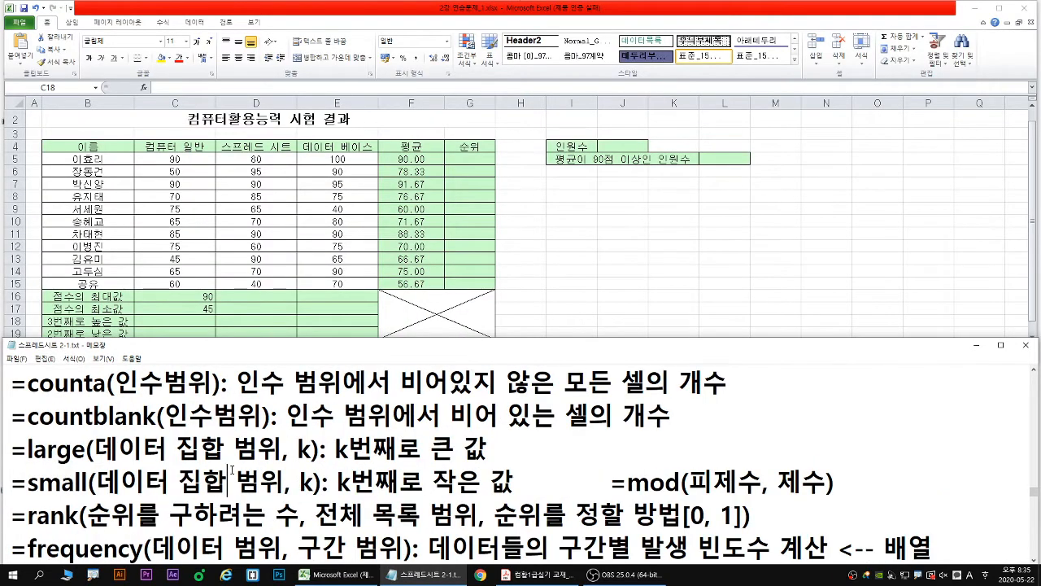
{"action": "scroll", "coordinate": [232, 470], "scroll_direction": "down", "scroll_amount": 2}
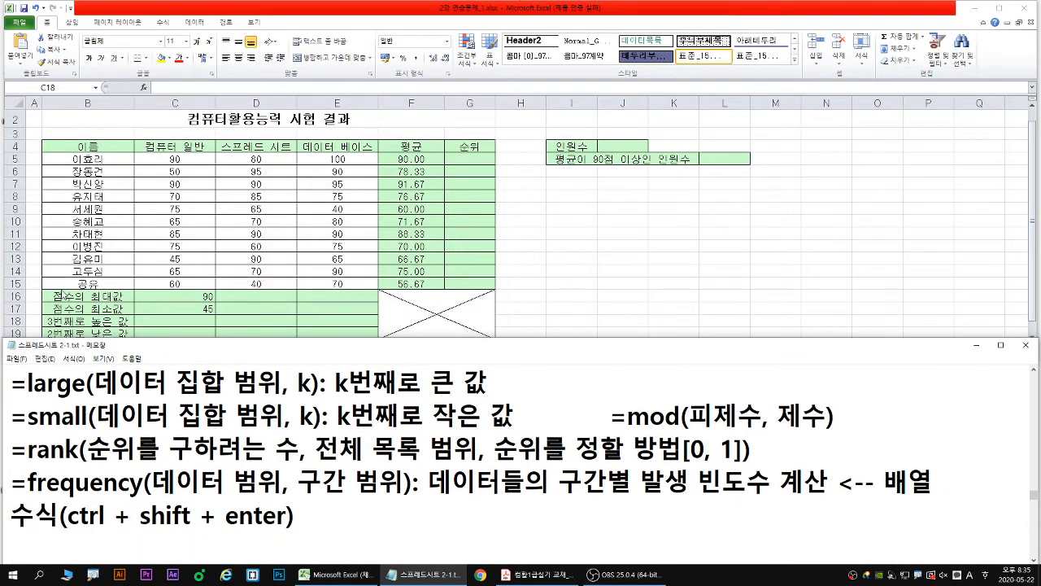
{"action": "left_click", "coordinate": [180, 325]}
{"action": "type", "text": "=lar"}
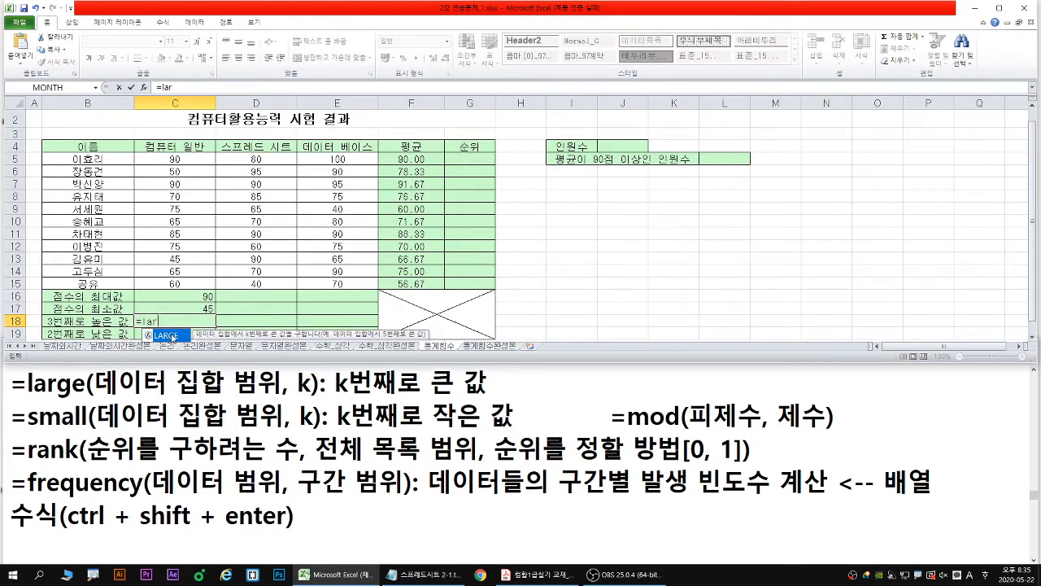
{"action": "double_click", "coordinate": [167, 335]}
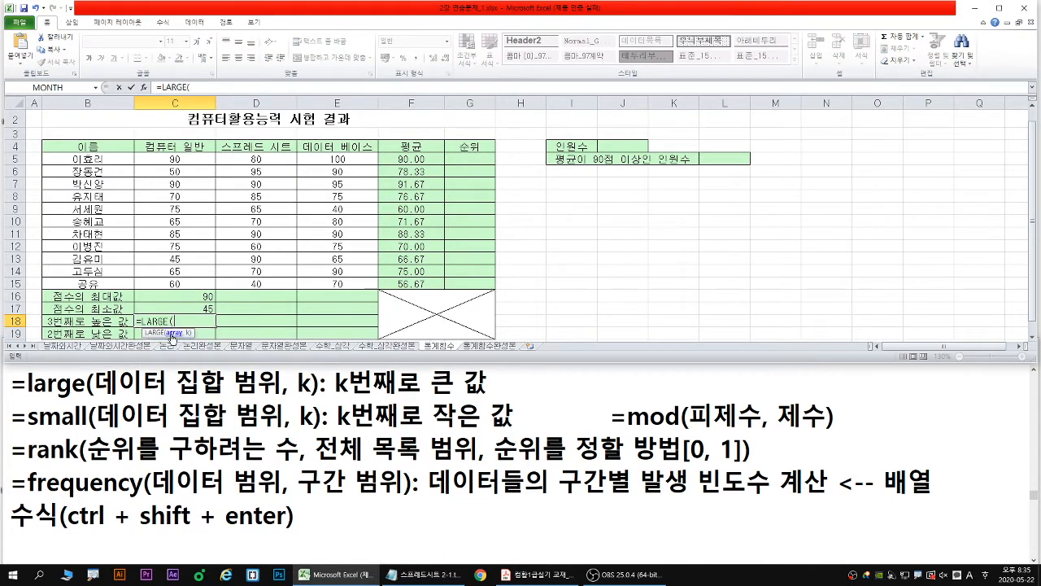
{"action": "left_click", "coordinate": [144, 87]}
{"action": "left_click_drag", "start_coordinate": [345, 238], "coordinate": [265, 238]}
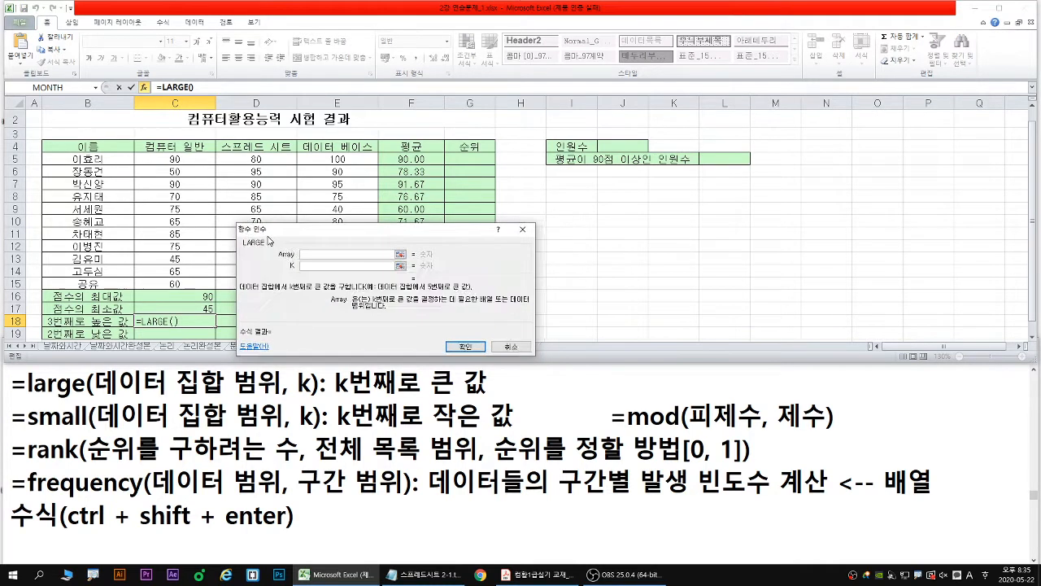
{"action": "left_click_drag", "start_coordinate": [175, 160], "coordinate": [177, 286]}
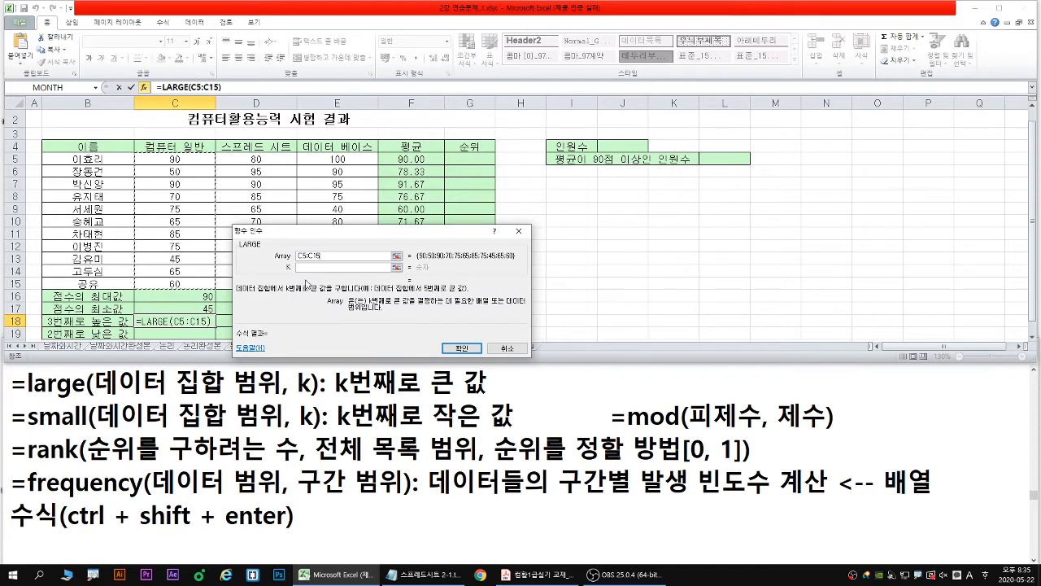
{"action": "left_click", "coordinate": [313, 267]}
{"action": "type", "text": "3"}
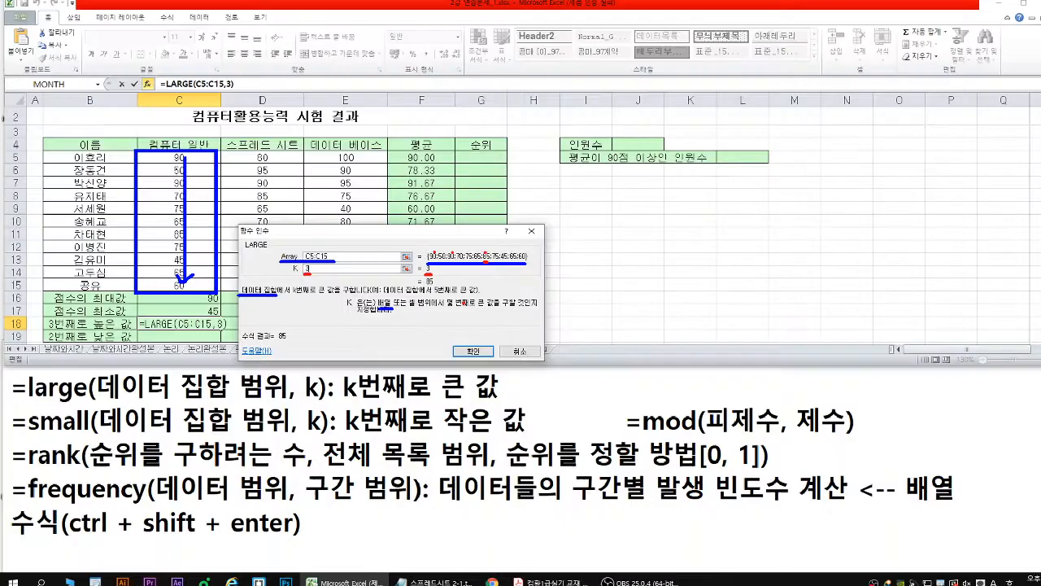
{"action": "key", "text": "Return"}
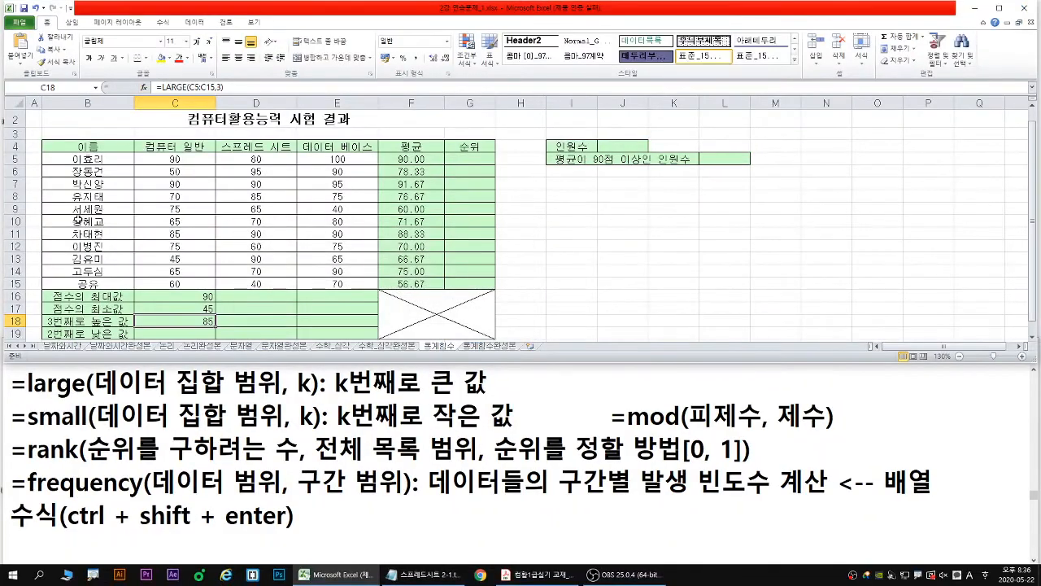
- Calculate the 2번째로 낮은 값 in C19 with =SMALL(C5:C15,2), using the function arguments dialog
{"action": "key", "text": "Down"}
{"action": "type", "text": "=s"}
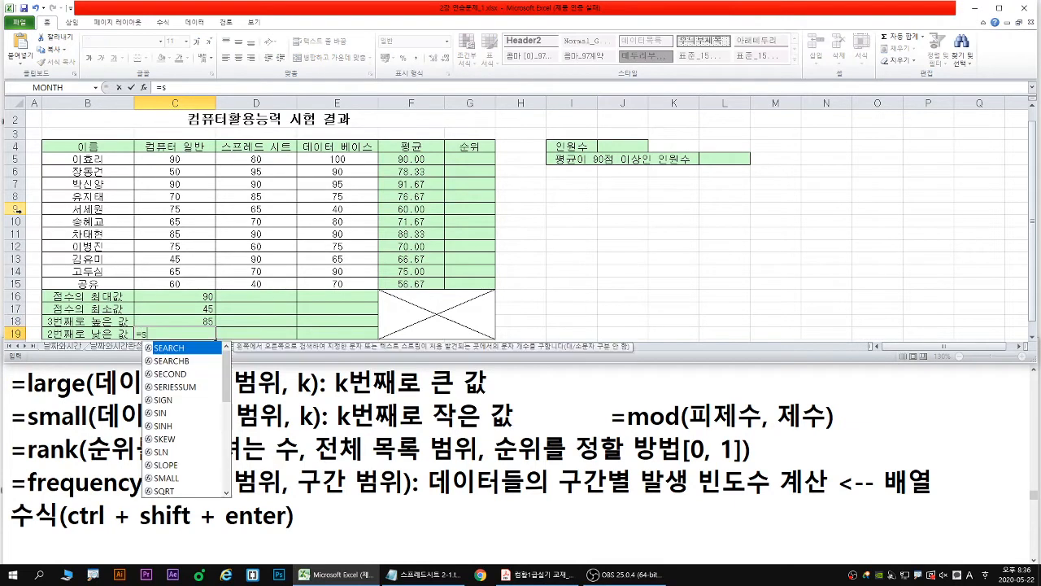
{"action": "type", "text": "mall"}
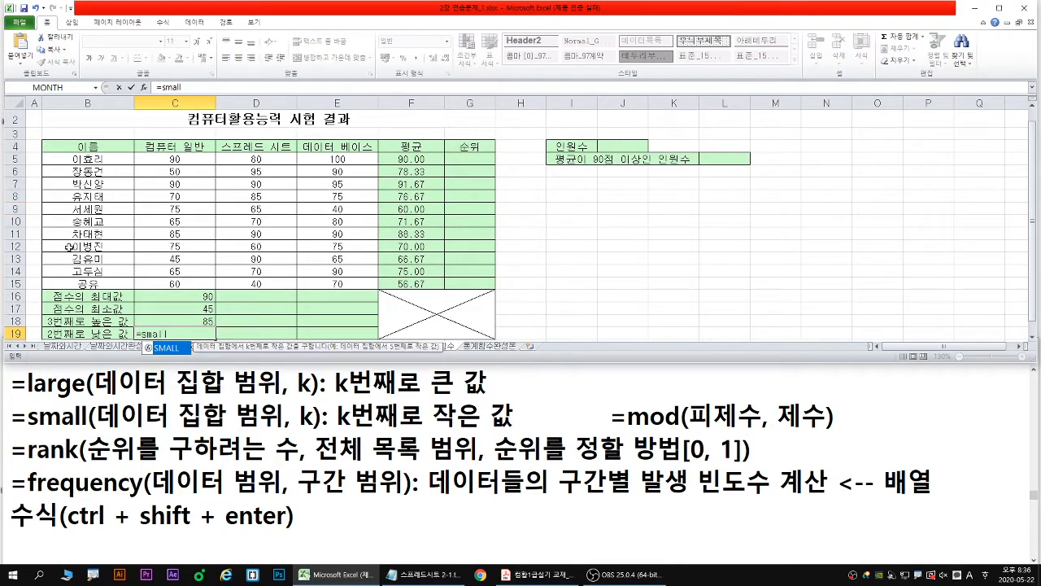
{"action": "double_click", "coordinate": [180, 348]}
{"action": "left_click", "coordinate": [144, 87]}
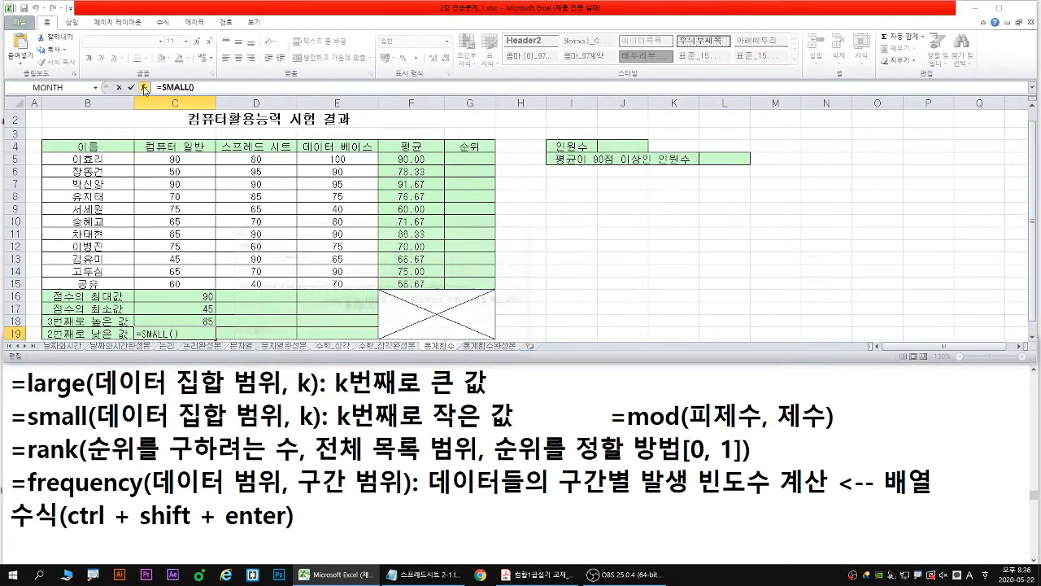
{"action": "left_click_drag", "start_coordinate": [193, 160], "coordinate": [194, 276]}
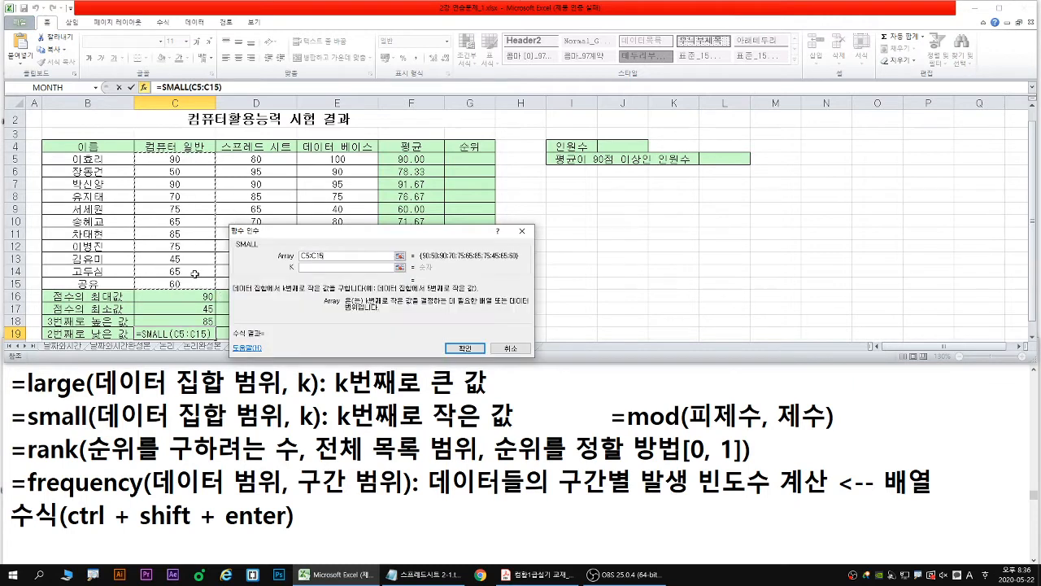
{"action": "left_click", "coordinate": [314, 268]}
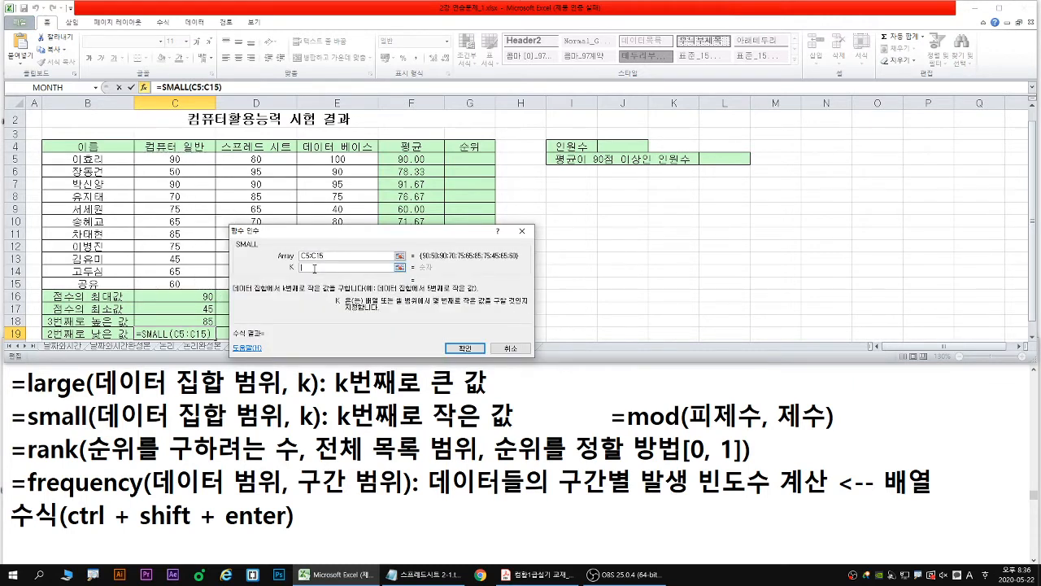
{"action": "type", "text": "2"}
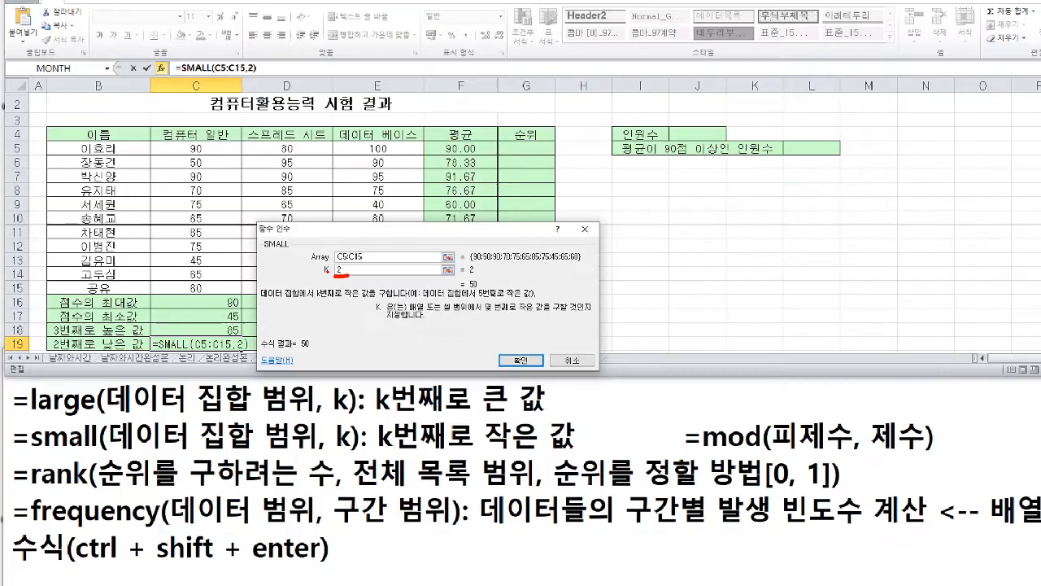
{"action": "key", "text": "Return"}
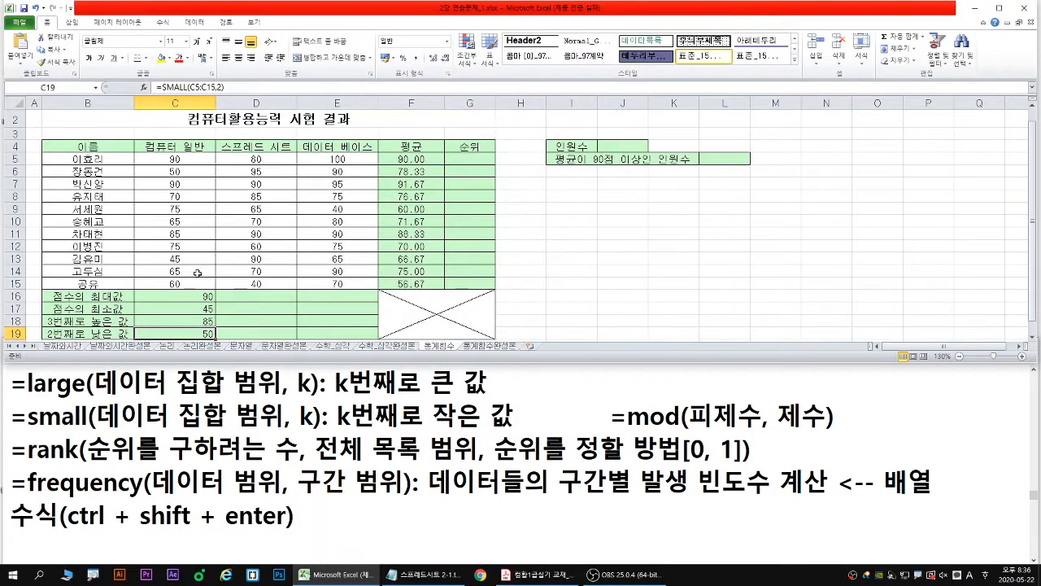
- Fill the 컴퓨터 일반 maximum, minimum, LARGE and SMALL formulas in C16:C19 across to column E
{"action": "left_click", "coordinate": [1031, 340]}
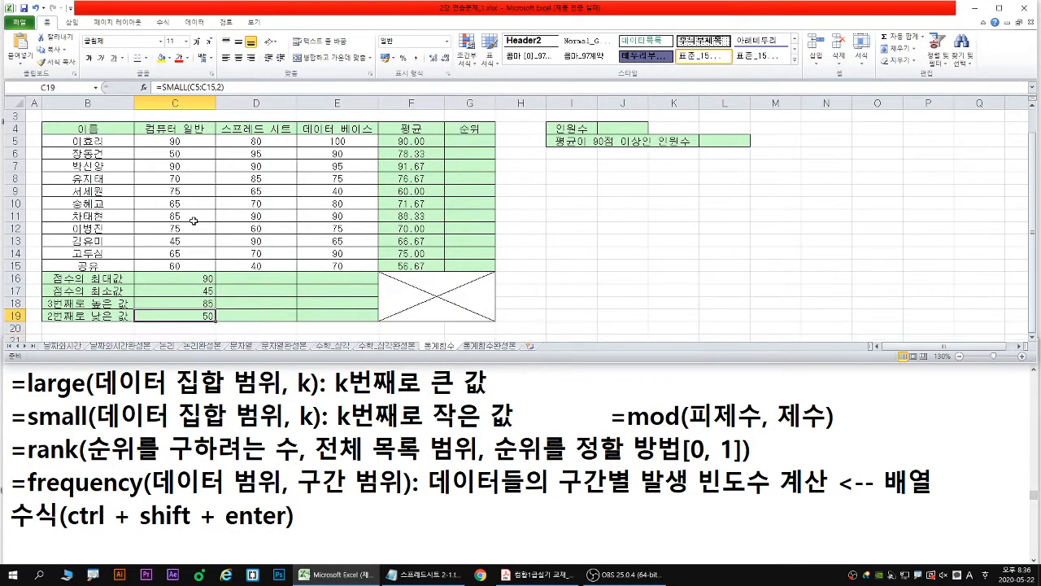
{"action": "left_click_drag", "start_coordinate": [158, 279], "coordinate": [168, 315]}
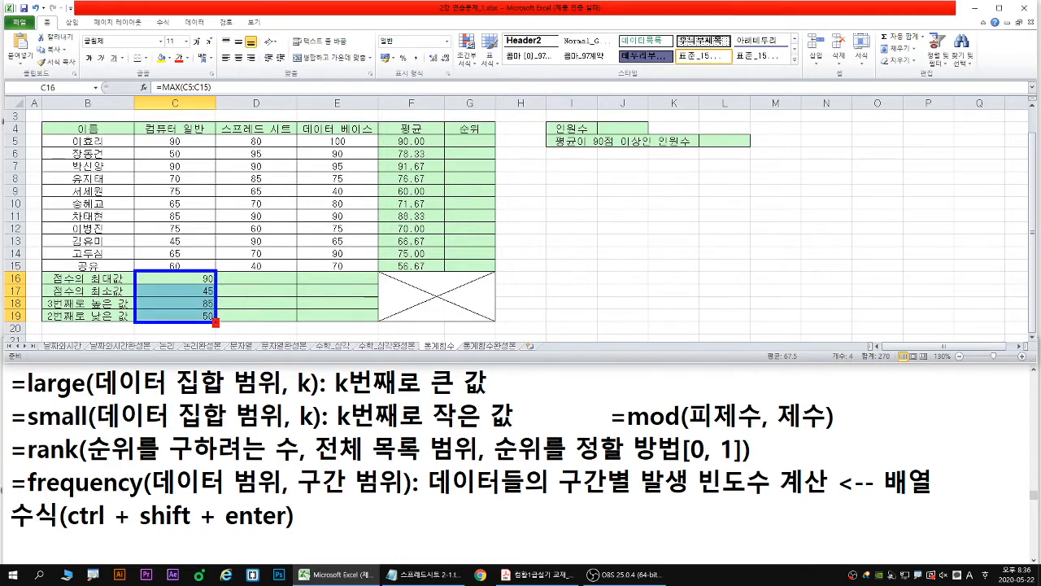
{"action": "mouse_move", "coordinate": [217, 321]}
{"action": "left_mouse_down"}
{"action": "mouse_move", "coordinate": [384, 322]}
{"action": "mouse_move", "coordinate": [375, 329]}
{"action": "left_mouse_up"}
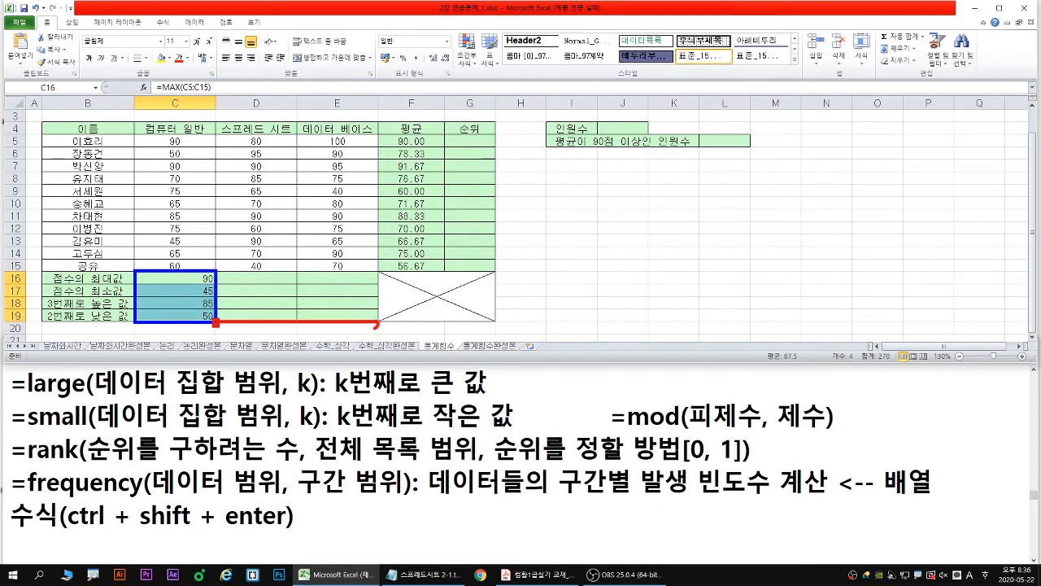
{"action": "key", "text": "Escape"}
{"action": "left_click_drag", "start_coordinate": [212, 320], "coordinate": [370, 317]}
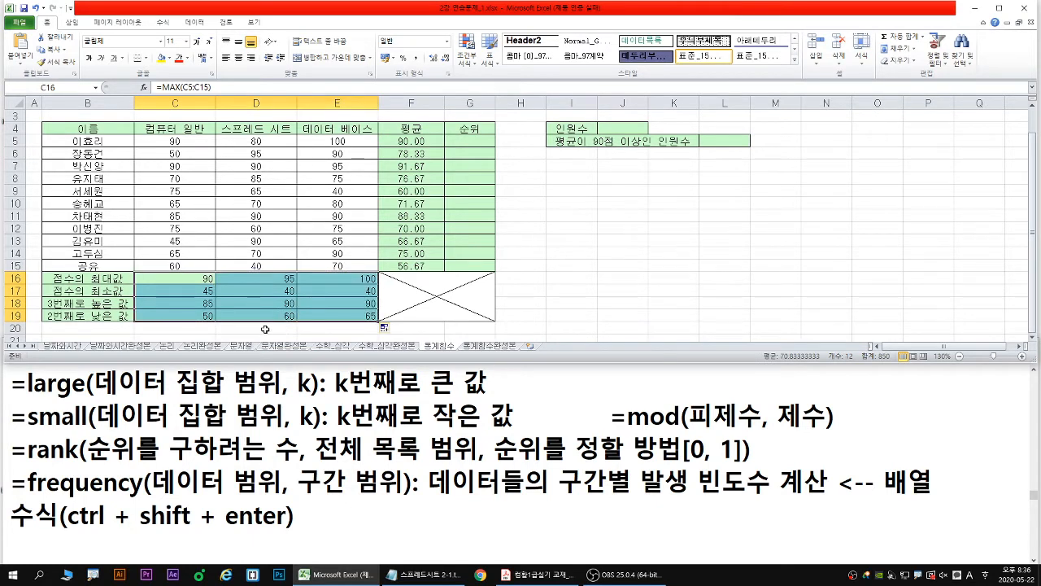
- Switch to the Notepad notes and add three blank lines after the frequency description
{"action": "left_click", "coordinate": [469, 143]}
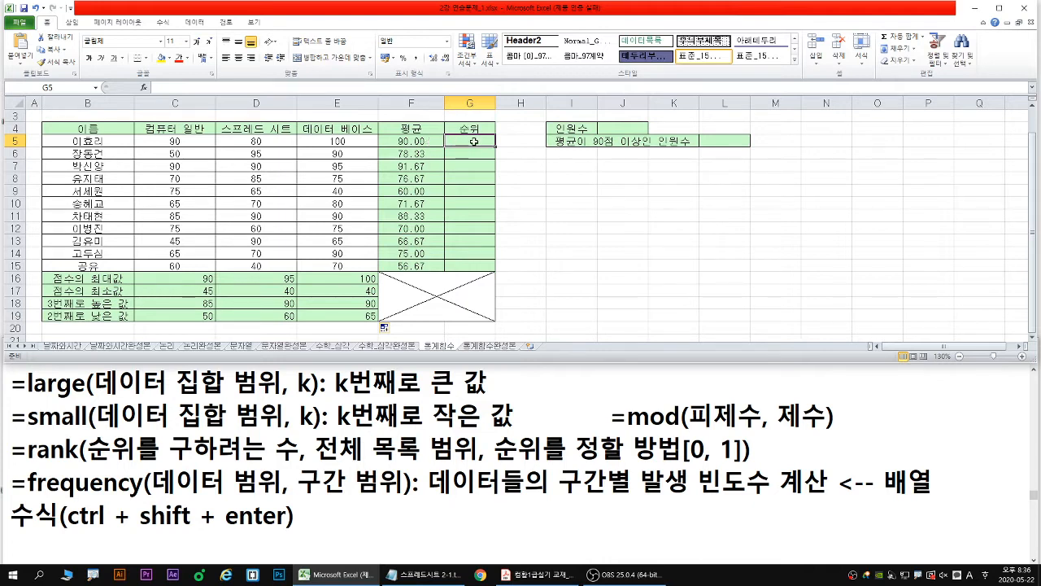
{"action": "left_click", "coordinate": [305, 503]}
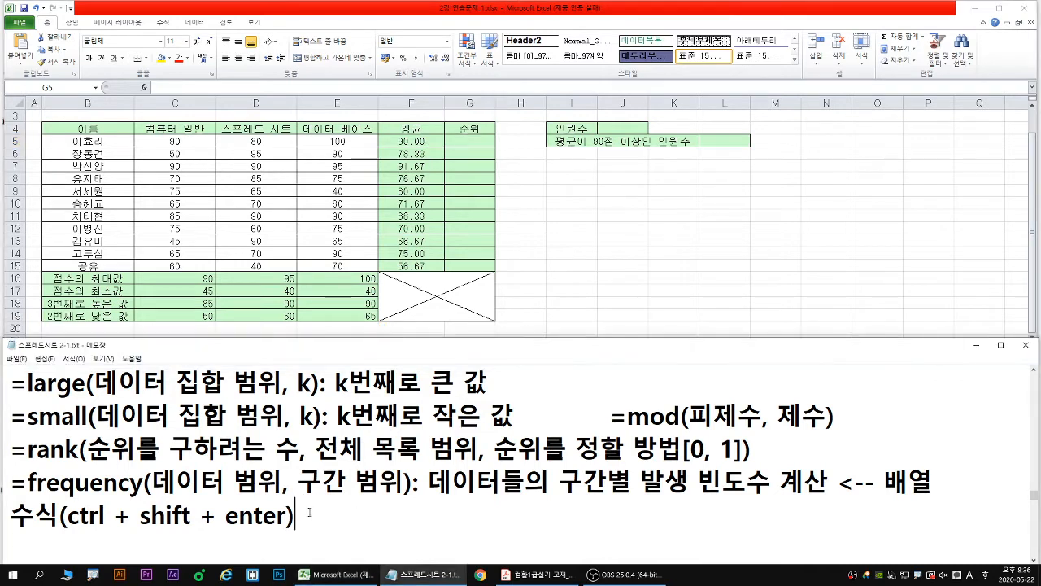
{"action": "key", "text": "Return"}
{"action": "key", "text": "Return"}
{"action": "key", "text": "Return"}
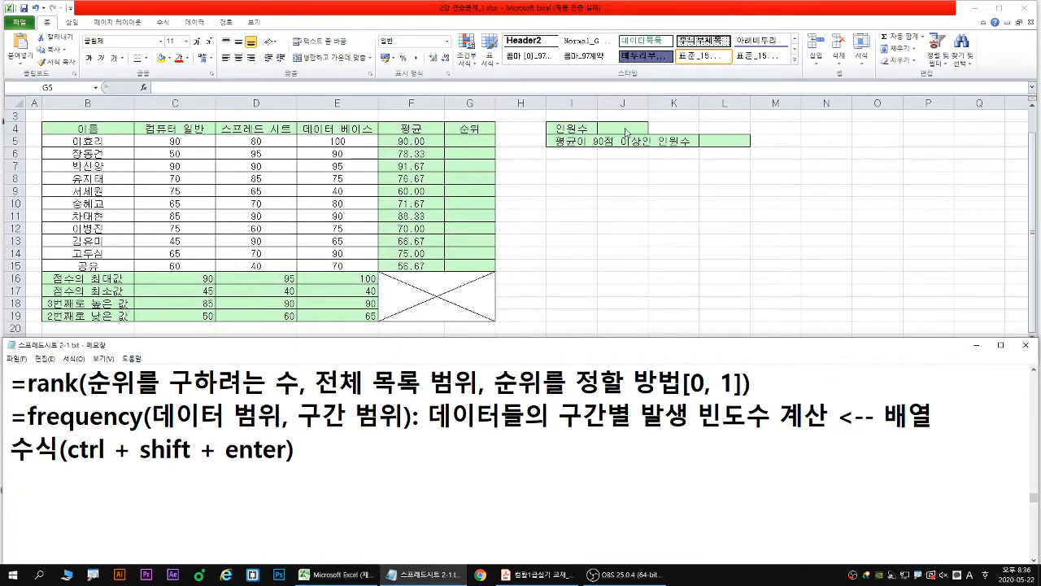
- Return to Excel and begin a =rank formula in G5 of the 순위 column
{"action": "left_click", "coordinate": [471, 143]}
{"action": "type", "text": "=ran"}
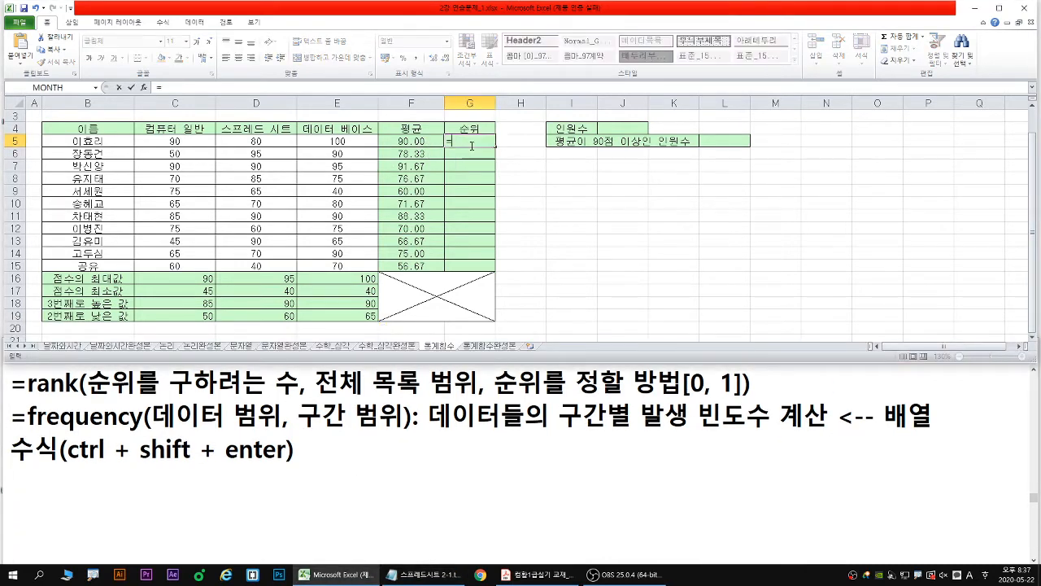
{"action": "type", "text": "k"}
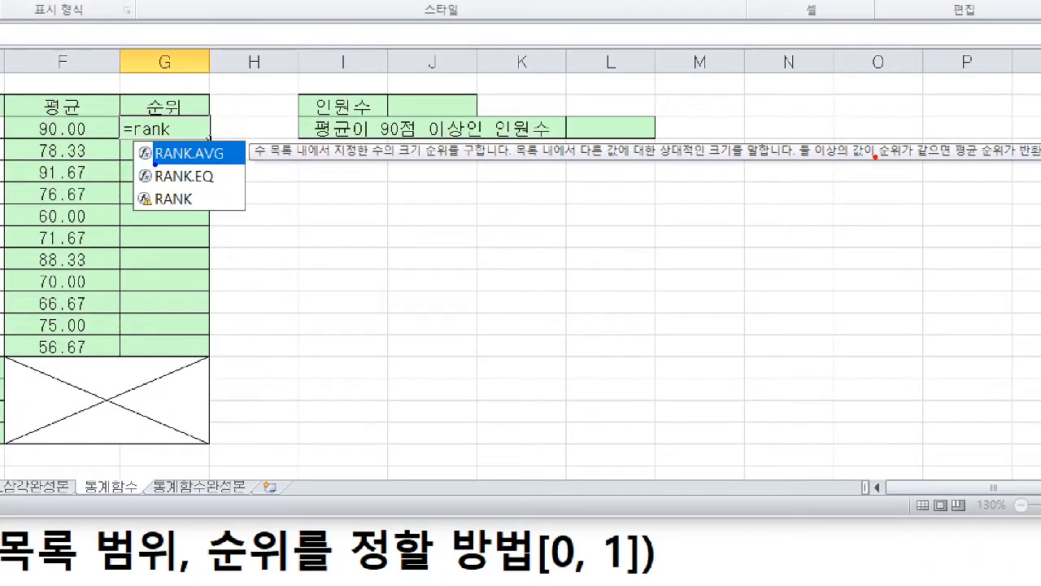
- Underline RANK.AVG and its tie description in blue, underline RANK.EQ and RANK in red, and sketch a tied-rank example beside them
{"action": "left_click_drag", "start_coordinate": [155, 165], "coordinate": [231, 165]}
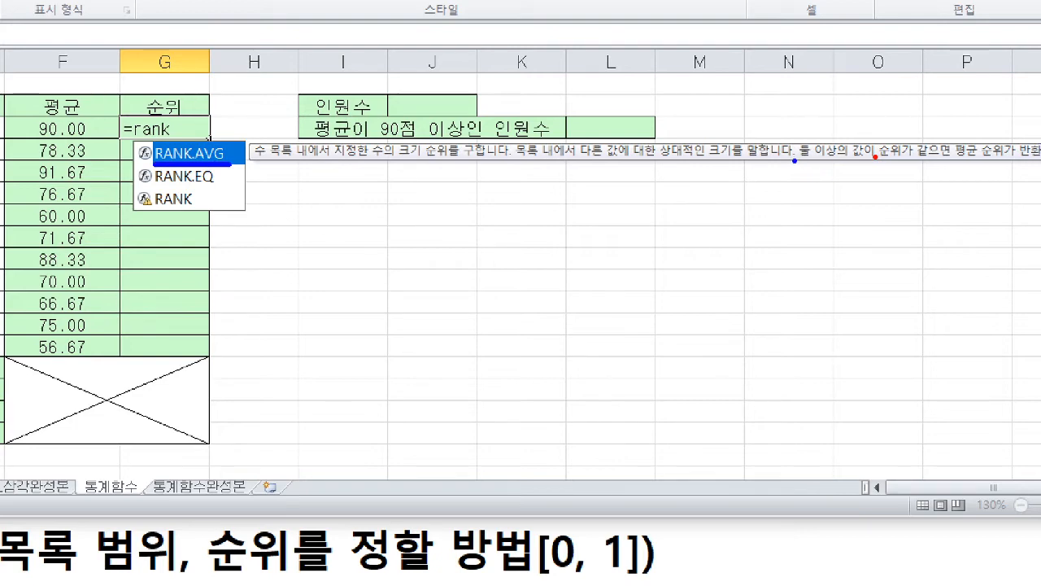
{"action": "left_click_drag", "start_coordinate": [794, 161], "coordinate": [1015, 159]}
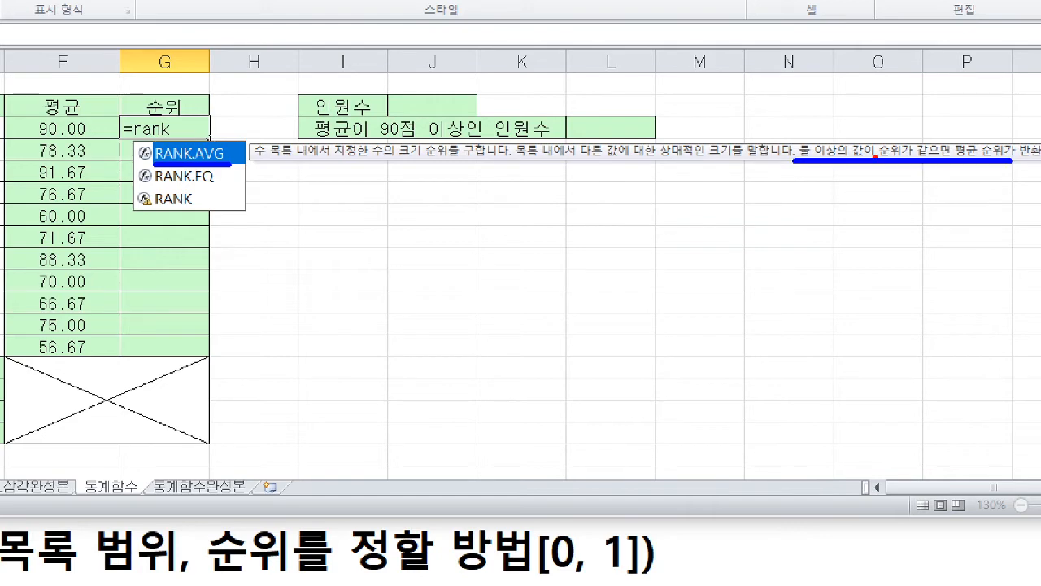
{"action": "key", "text": "r"}
{"action": "left_click_drag", "start_coordinate": [153, 185], "coordinate": [220, 187]}
{"action": "left_click_drag", "start_coordinate": [154, 206], "coordinate": [198, 208]}
{"action": "left_click_drag", "start_coordinate": [489, 216], "coordinate": [484, 237]}
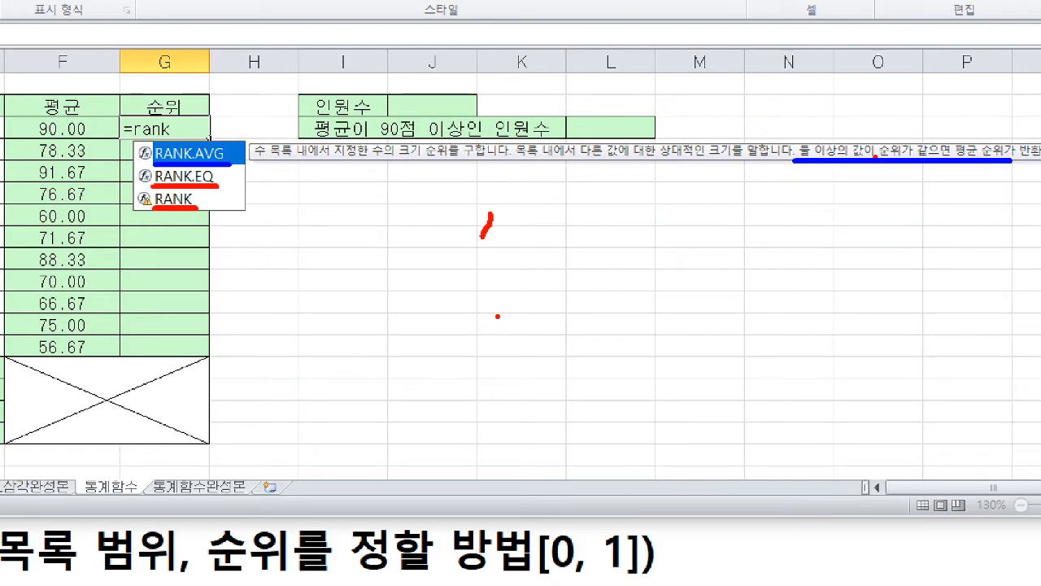
{"action": "left_click_drag", "start_coordinate": [494, 306], "coordinate": [486, 328]}
{"action": "mouse_move", "coordinate": [456, 230]}
{"action": "left_mouse_down"}
{"action": "mouse_move", "coordinate": [428, 262]}
{"action": "mouse_move", "coordinate": [445, 314]}
{"action": "left_mouse_up"}
{"action": "left_click_drag", "start_coordinate": [631, 247], "coordinate": [629, 277]}
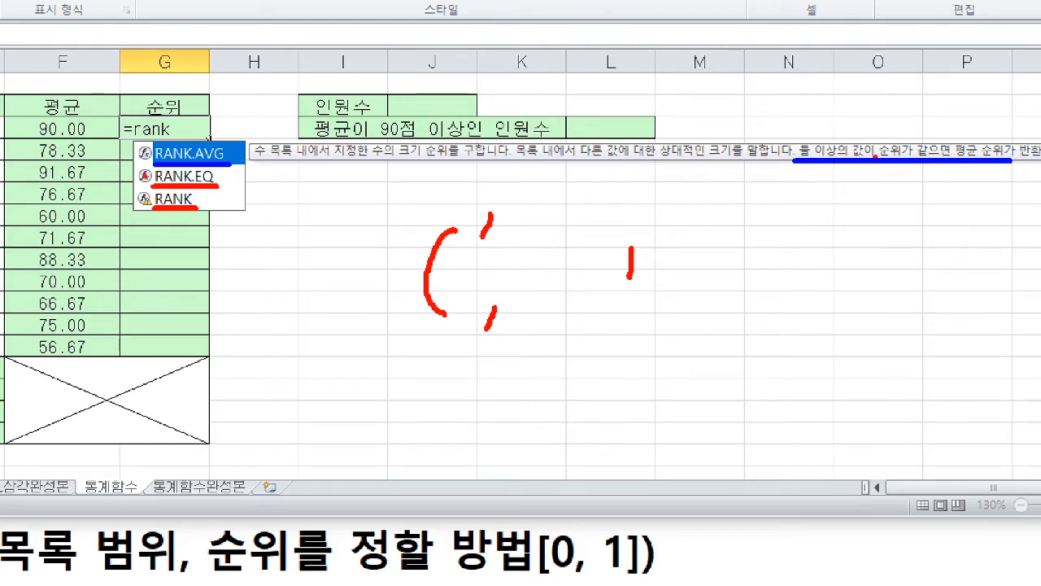
- Link RANK.EQ and RANK with red arrows, re-underline RANK.AVG in blue, and write 1.5 as its tied-rank example
{"action": "mouse_move", "coordinate": [122, 166]}
{"action": "left_mouse_down"}
{"action": "mouse_move", "coordinate": [121, 209]}
{"action": "mouse_move", "coordinate": [197, 214]}
{"action": "left_mouse_up"}
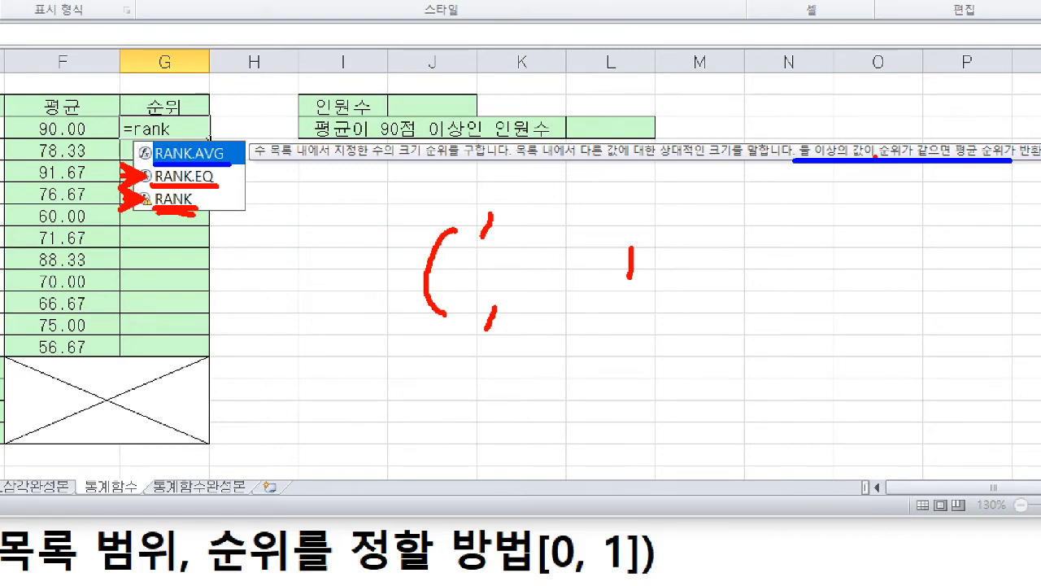
{"action": "left_click_drag", "start_coordinate": [120, 173], "coordinate": [120, 210]}
{"action": "left_click_drag", "start_coordinate": [168, 170], "coordinate": [225, 170]}
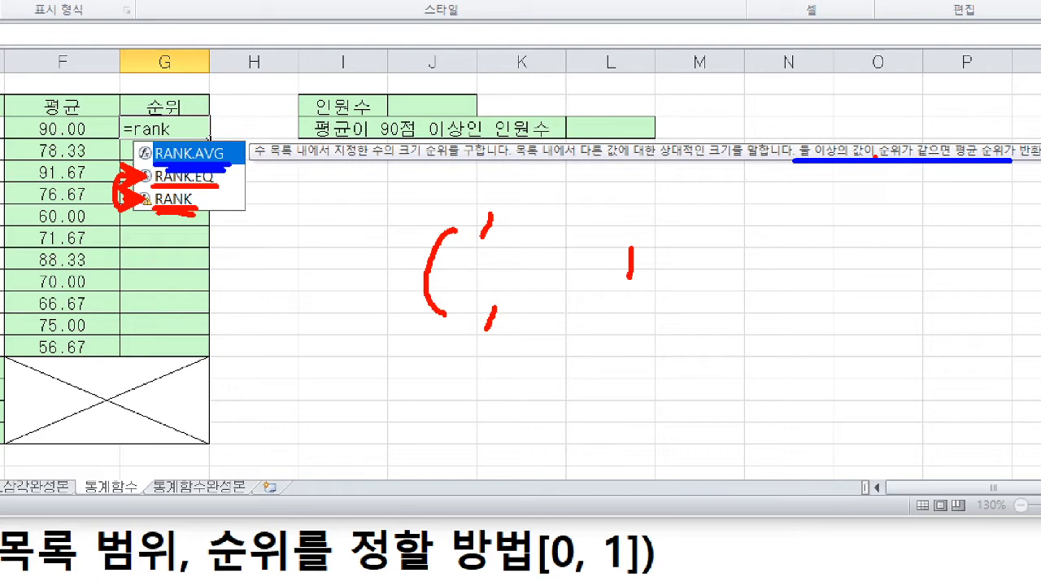
{"action": "left_click_drag", "start_coordinate": [630, 249], "coordinate": [630, 282]}
{"action": "left_click", "coordinate": [654, 275]}
{"action": "mouse_move", "coordinate": [677, 247]}
{"action": "left_mouse_down"}
{"action": "mouse_move", "coordinate": [669, 280]}
{"action": "mouse_move", "coordinate": [695, 251]}
{"action": "left_mouse_up"}
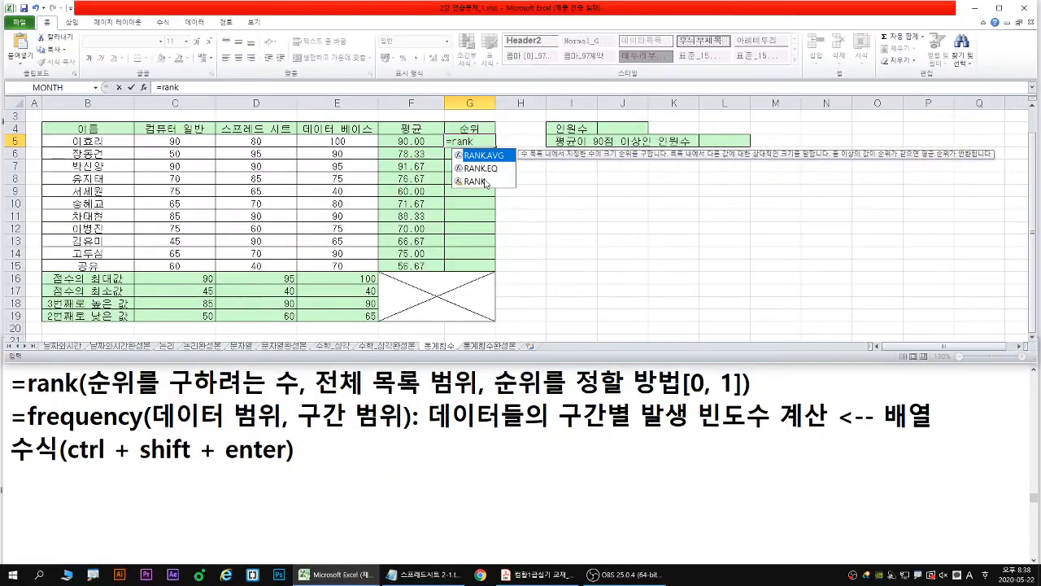
- Insert RANK.EQ as the function in G5 and open its function arguments dialog
{"action": "left_click", "coordinate": [485, 183]}
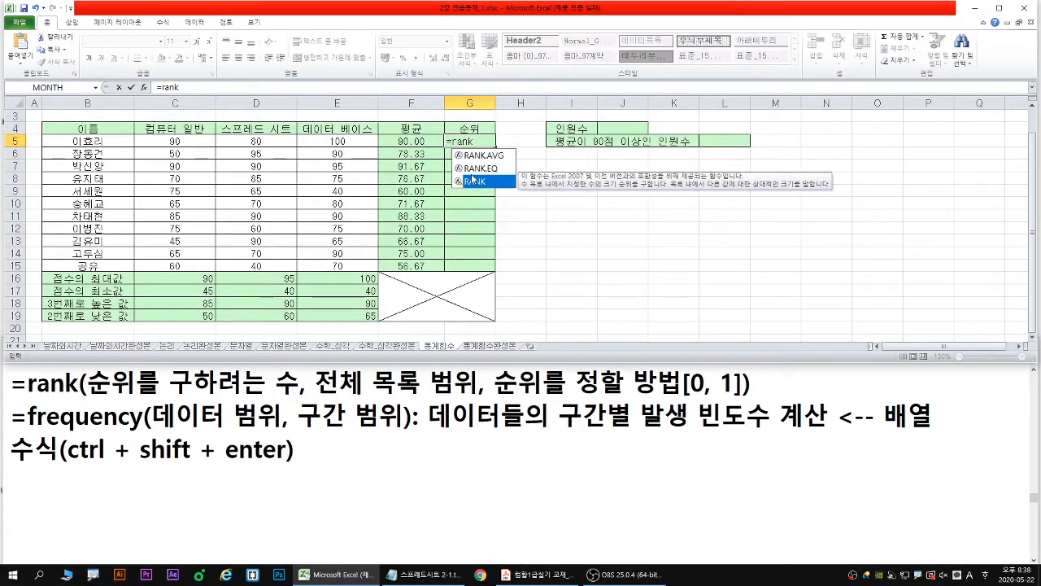
{"action": "double_click", "coordinate": [478, 168]}
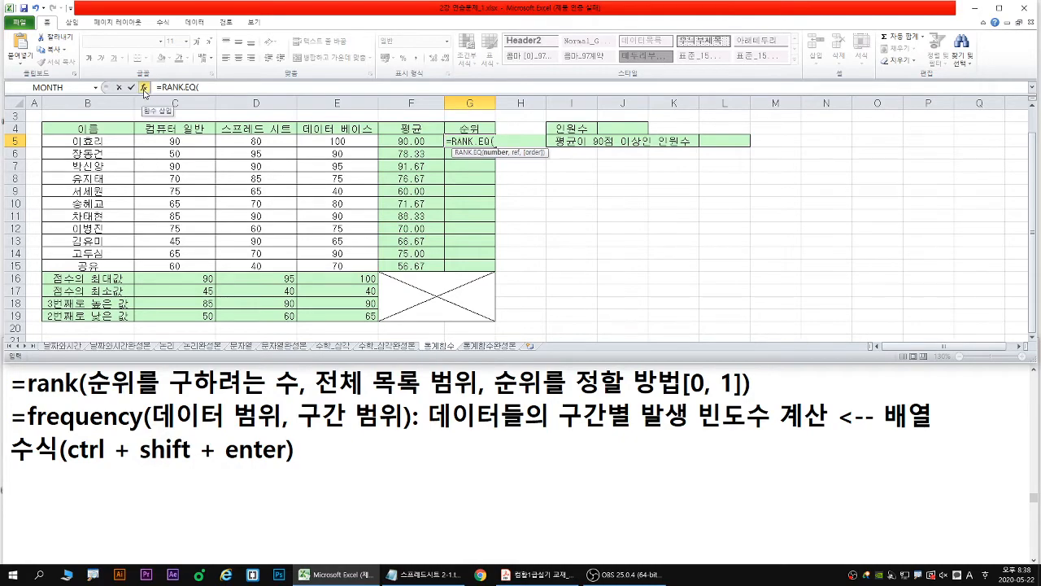
{"action": "left_click", "coordinate": [144, 87]}
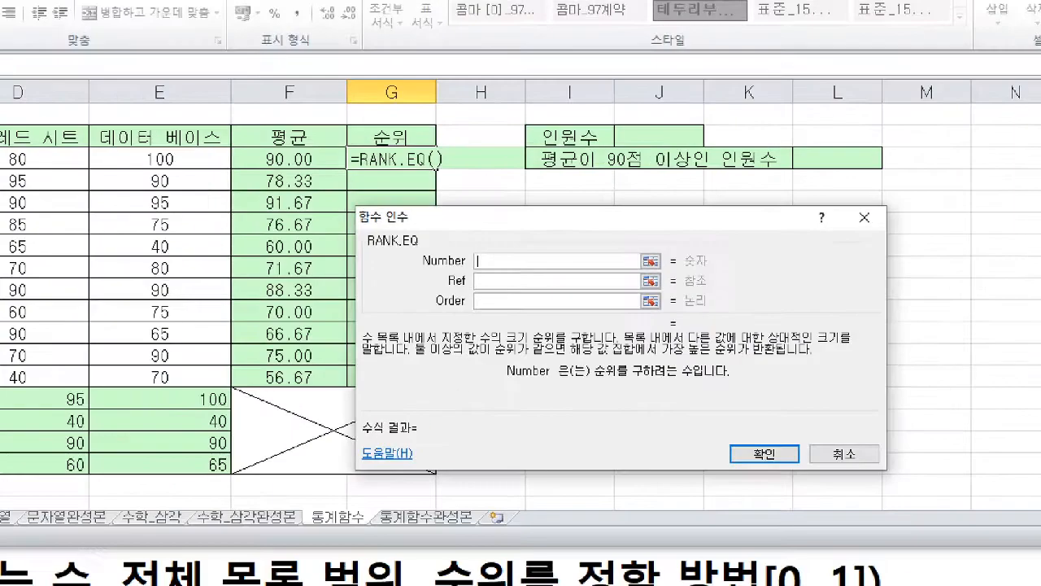
- Underline the RANK.EQ Number argument and its description, set Number to F5, and mark the 평균 cell with an arrow
{"action": "left_click_drag", "start_coordinate": [414, 274], "coordinate": [574, 273]}
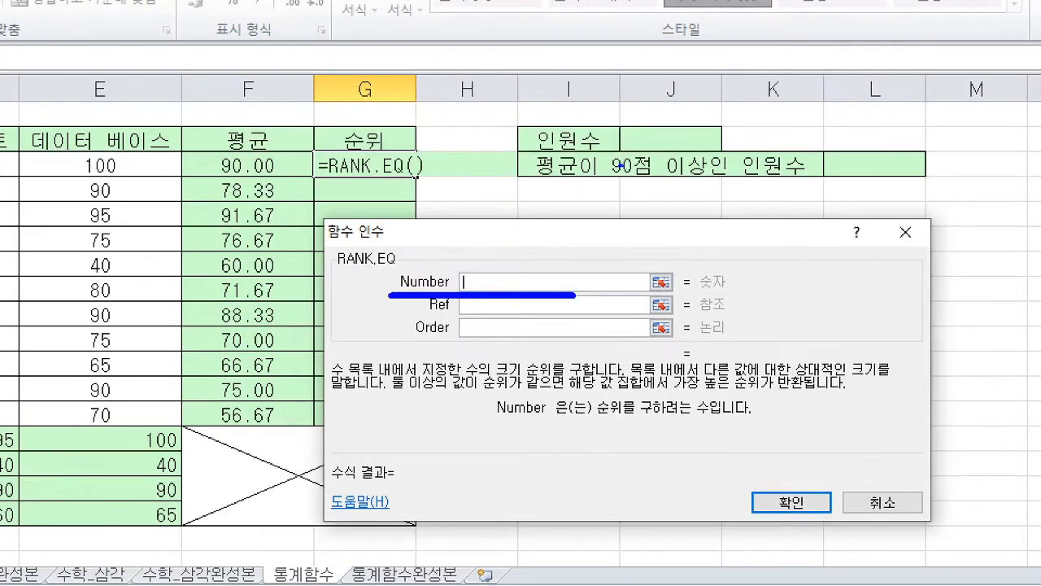
{"action": "left_click_drag", "start_coordinate": [591, 415], "coordinate": [710, 416]}
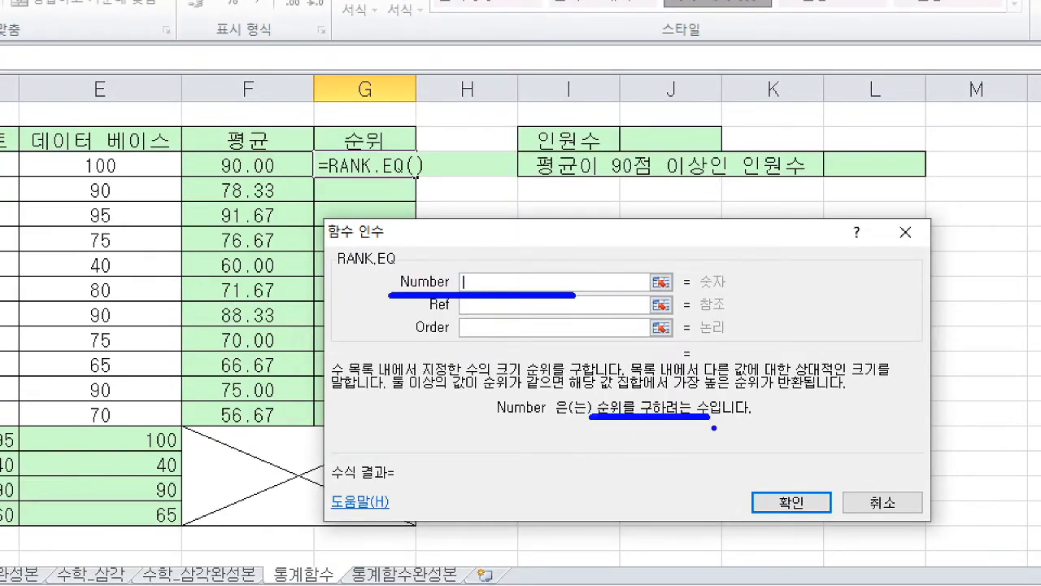
{"action": "left_click_drag", "start_coordinate": [250, 161], "coordinate": [288, 132]}
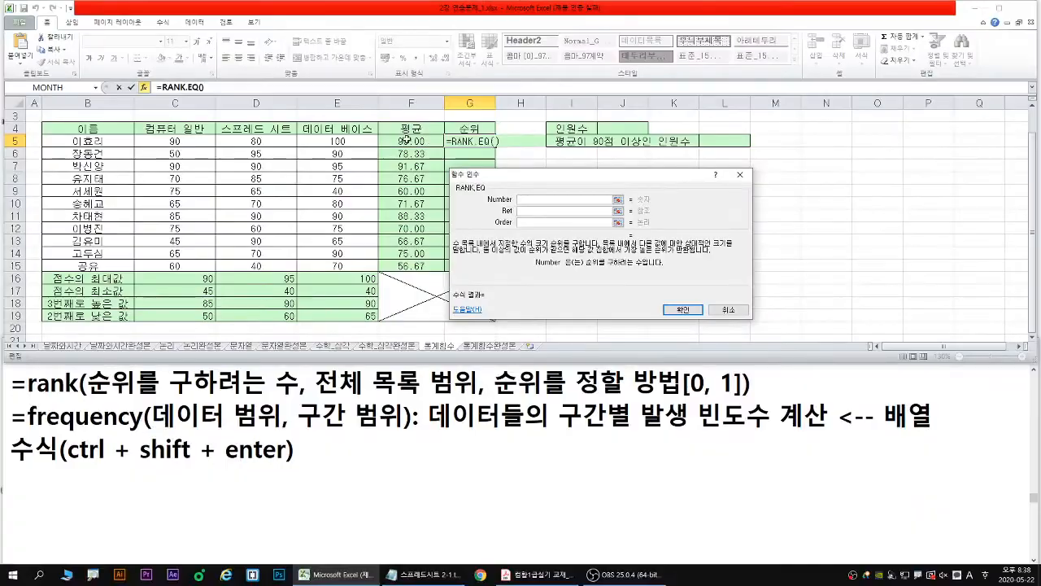
{"action": "left_click", "coordinate": [406, 140]}
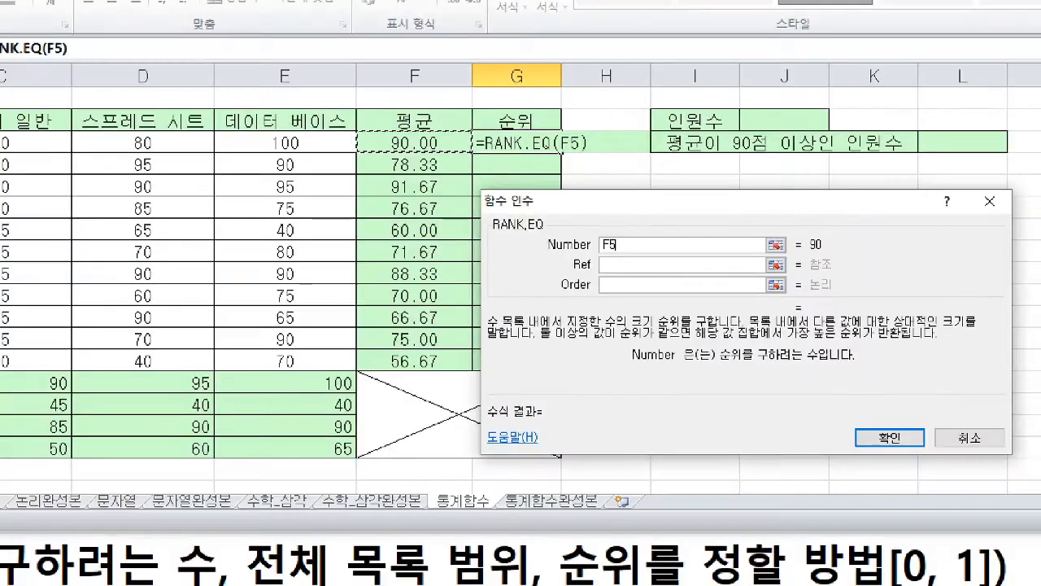
{"action": "left_click_drag", "start_coordinate": [423, 141], "coordinate": [452, 106]}
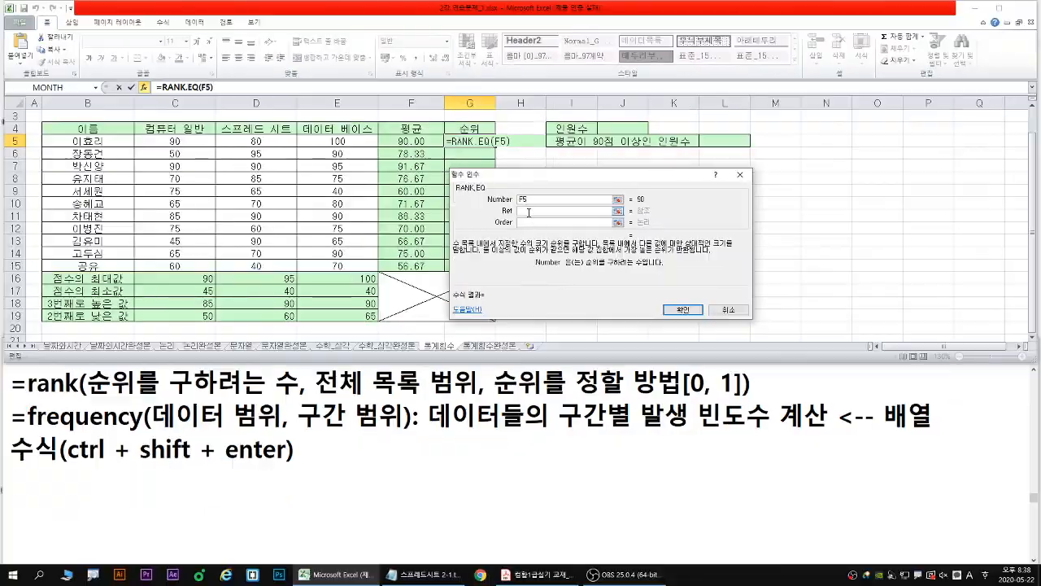
- Annotate the Ref argument and its 전체 목록 범위 note, set Ref to F5:F15, and outline that 평균 range in blue
{"action": "left_click", "coordinate": [635, 265]}
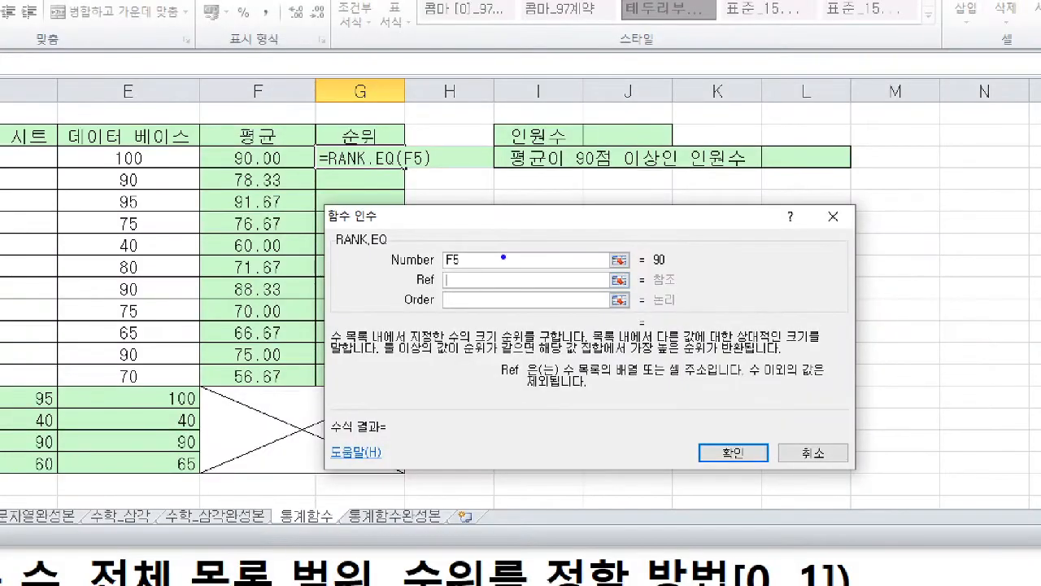
{"action": "left_click_drag", "start_coordinate": [446, 280], "coordinate": [424, 308]}
{"action": "left_click_drag", "start_coordinate": [565, 378], "coordinate": [643, 379]}
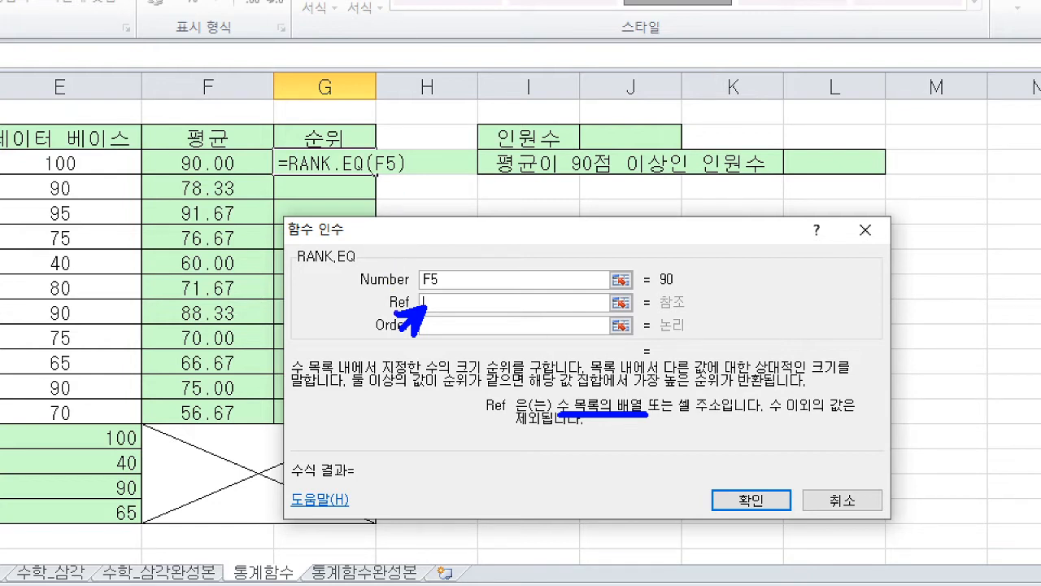
{"action": "left_click_drag", "start_coordinate": [388, 311], "coordinate": [480, 309]}
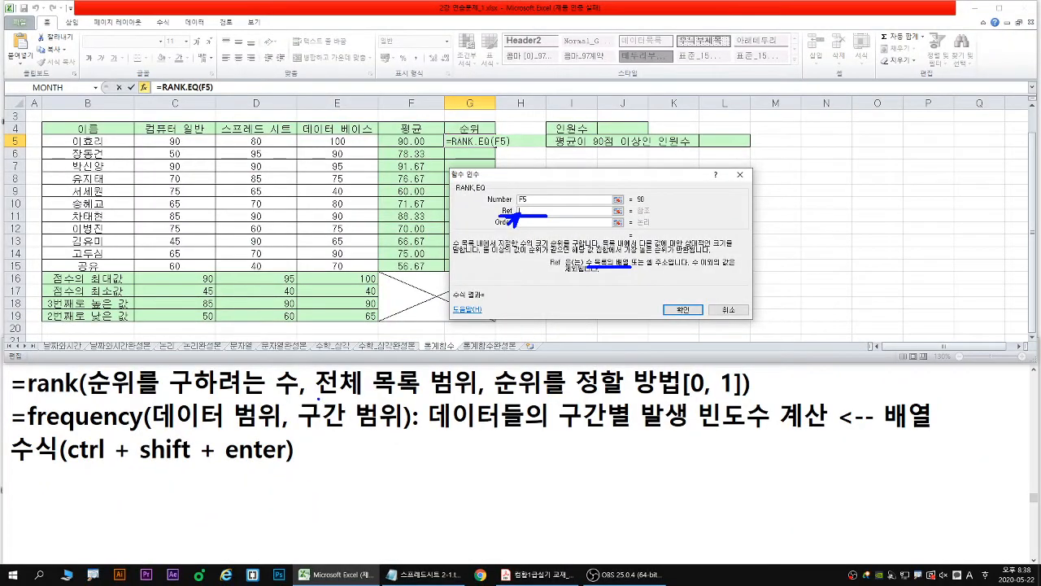
{"action": "left_click_drag", "start_coordinate": [317, 399], "coordinate": [477, 399]}
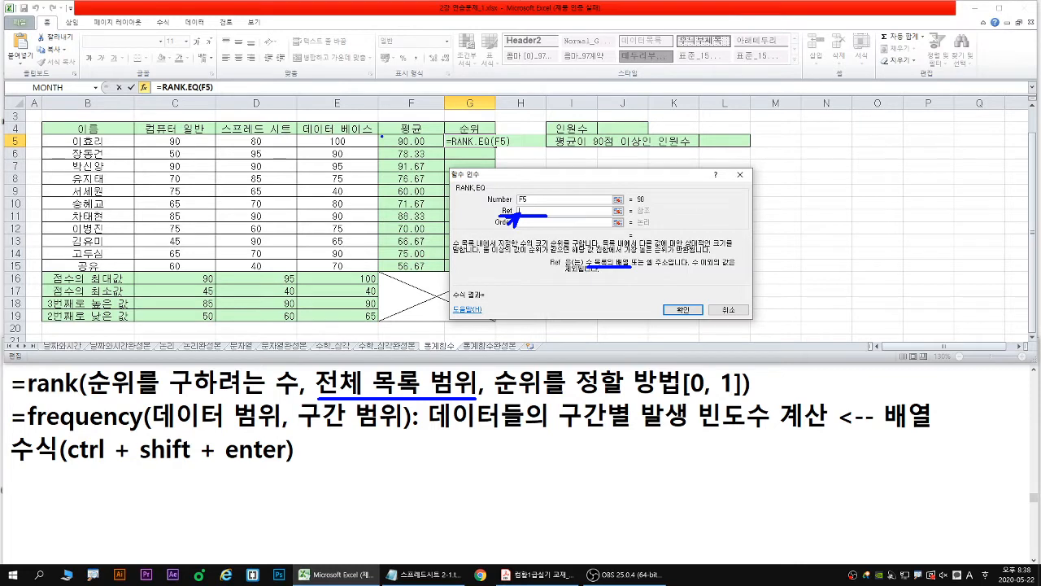
{"action": "left_click_drag", "start_coordinate": [377, 135], "coordinate": [446, 273]}
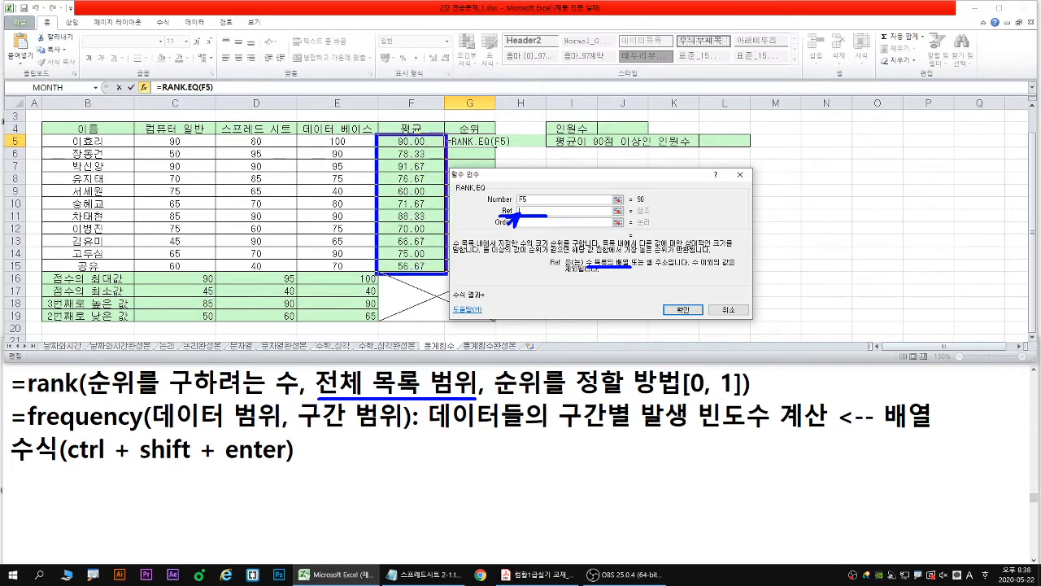
{"action": "key", "text": "Escape"}
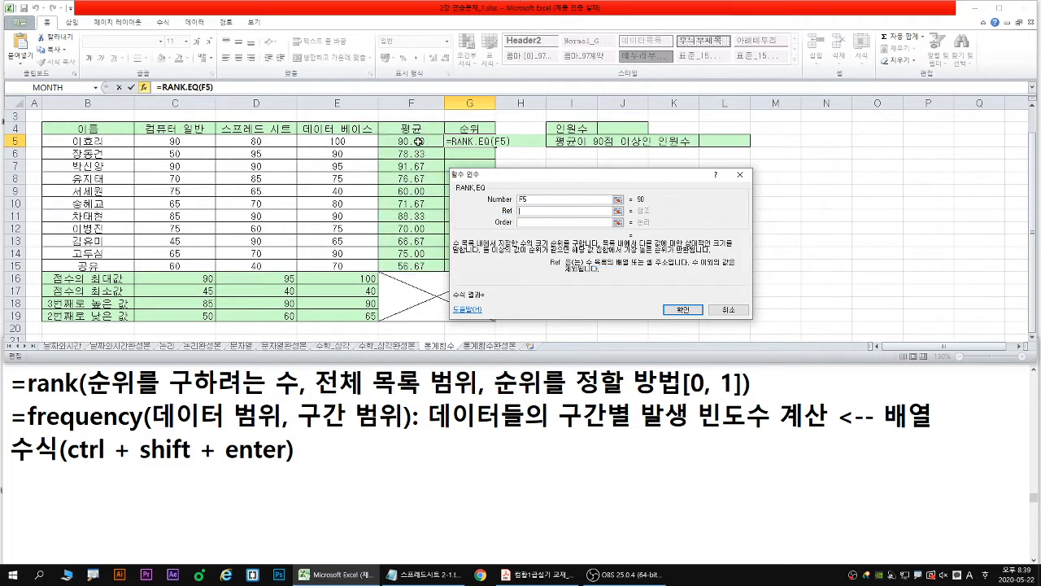
{"action": "left_click_drag", "start_coordinate": [418, 141], "coordinate": [417, 266]}
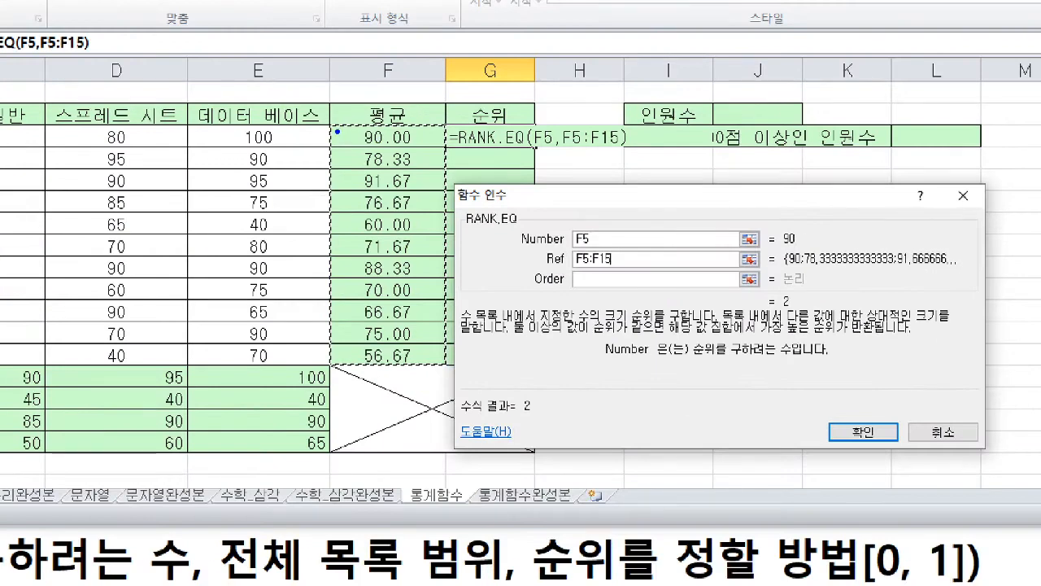
{"action": "mouse_move", "coordinate": [331, 125]}
{"action": "left_mouse_down"}
{"action": "mouse_move", "coordinate": [421, 342]}
{"action": "mouse_move", "coordinate": [448, 366]}
{"action": "left_mouse_up"}
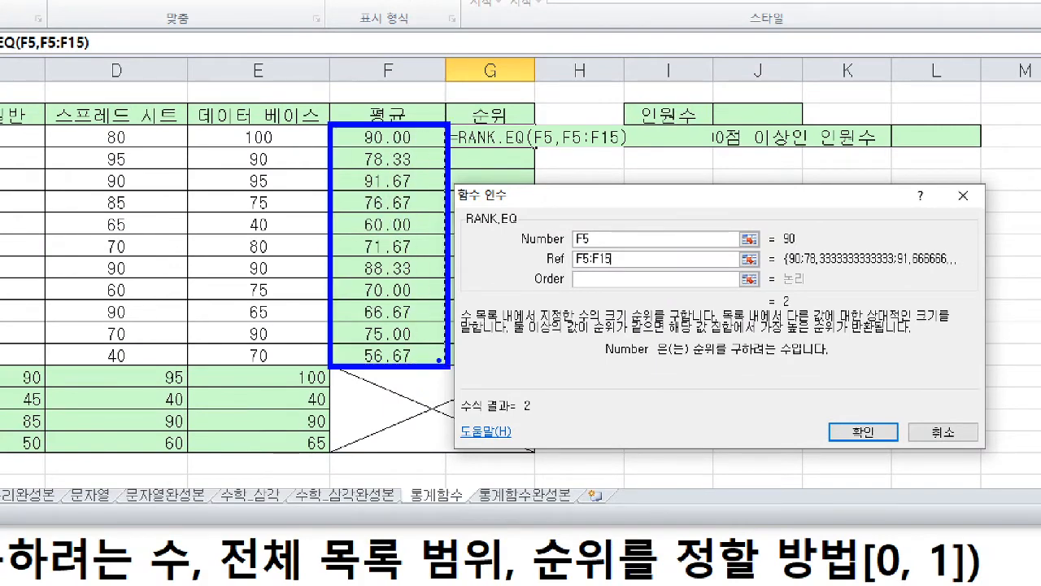
- Mark the RANK.EQ Order argument with a red arrow, clear the markings, and activate its empty box
{"action": "key", "text": "r"}
{"action": "left_click_drag", "start_coordinate": [574, 282], "coordinate": [575, 304]}
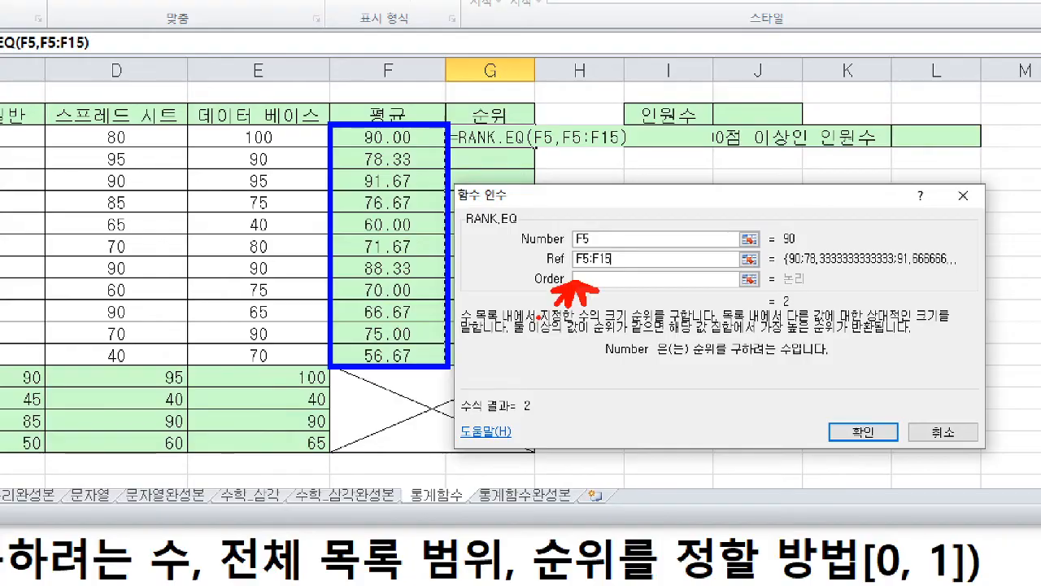
{"action": "key", "text": "Escape"}
{"action": "left_click", "coordinate": [533, 221]}
{"action": "key", "text": "ctrl+1"}
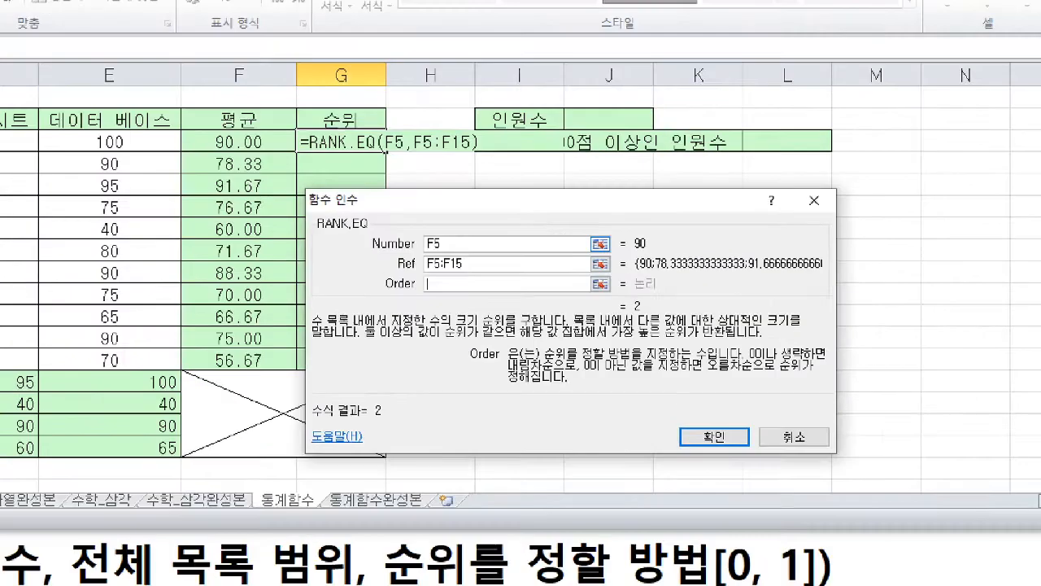
- Point a red arrow at Order, underline its zero-or-omitted 내림차순 description in red, and underline the nonzero 오름차순 description in blue
{"action": "left_click_drag", "start_coordinate": [431, 286], "coordinate": [417, 307]}
{"action": "left_click_drag", "start_coordinate": [755, 358], "coordinate": [838, 358]}
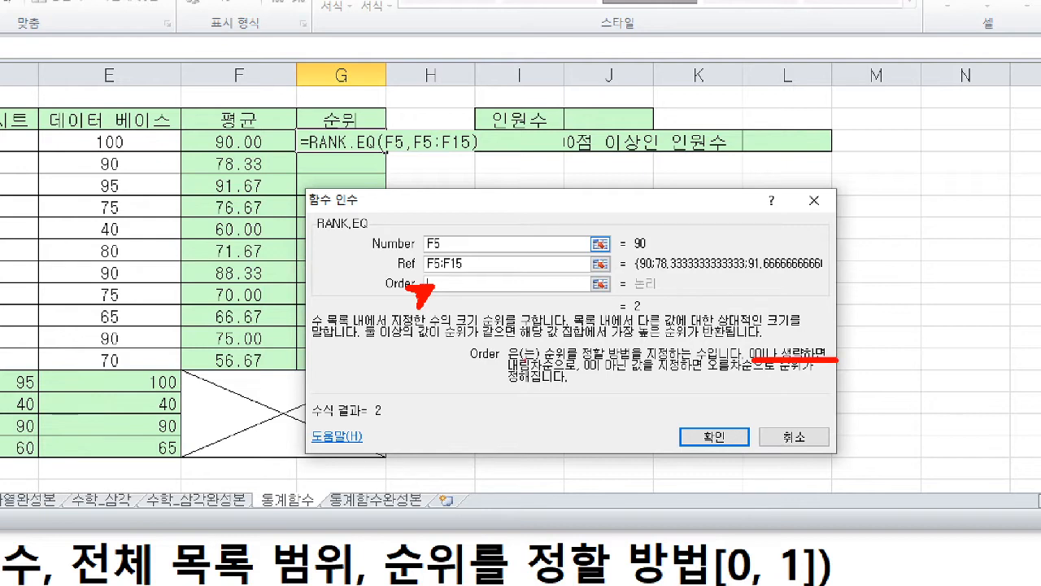
{"action": "mouse_move", "coordinate": [509, 375]}
{"action": "left_mouse_down"}
{"action": "mouse_move", "coordinate": [556, 373]}
{"action": "mouse_move", "coordinate": [508, 372]}
{"action": "left_mouse_up"}
{"action": "key", "text": "b"}
{"action": "left_click_drag", "start_coordinate": [583, 374], "coordinate": [755, 375]}
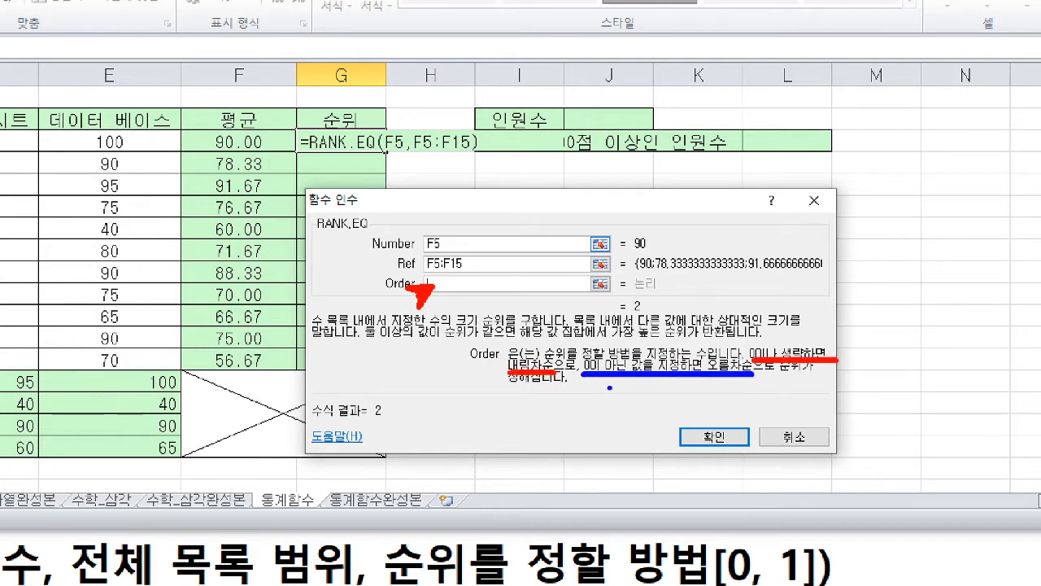
- Write a blue 1 under the ascending description, then sketch 100 down to 0 in red and 0 down to 100 in blue
{"action": "left_click_drag", "start_coordinate": [609, 387], "coordinate": [604, 413]}
{"action": "mouse_move", "coordinate": [404, 367]}
{"action": "left_mouse_down"}
{"action": "mouse_move", "coordinate": [395, 384]}
{"action": "mouse_move", "coordinate": [420, 370]}
{"action": "mouse_move", "coordinate": [431, 383]}
{"action": "mouse_move", "coordinate": [436, 368]}
{"action": "left_mouse_up"}
{"action": "mouse_move", "coordinate": [419, 416]}
{"action": "left_mouse_down"}
{"action": "mouse_move", "coordinate": [410, 474]}
{"action": "mouse_move", "coordinate": [422, 464]}
{"action": "left_mouse_up"}
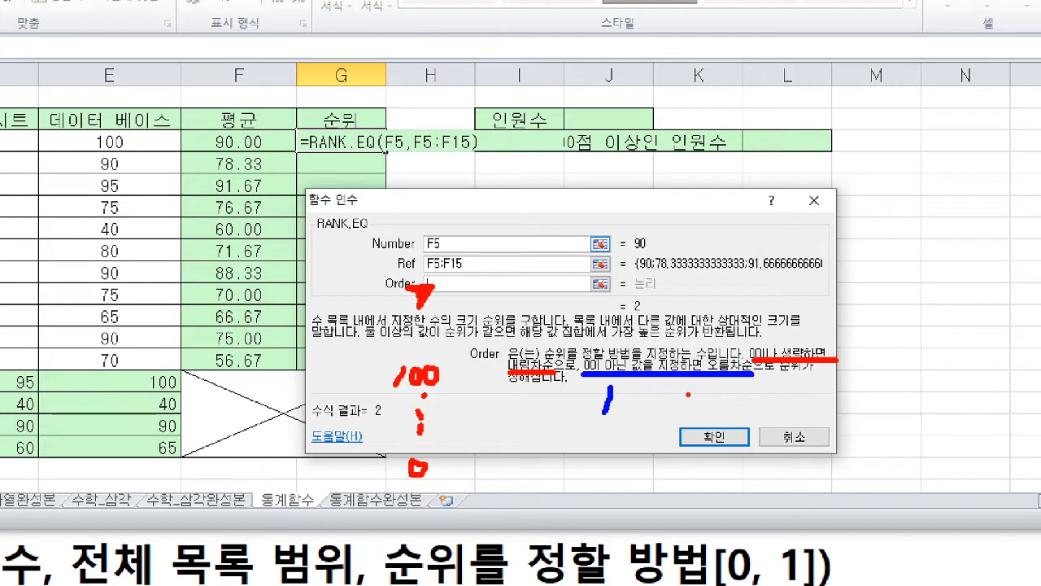
{"action": "mouse_move", "coordinate": [732, 390]}
{"action": "left_mouse_down"}
{"action": "mouse_move", "coordinate": [739, 441]}
{"action": "mouse_move", "coordinate": [757, 457]}
{"action": "mouse_move", "coordinate": [720, 495]}
{"action": "left_mouse_up"}
{"action": "mouse_move", "coordinate": [738, 483]}
{"action": "left_mouse_down"}
{"action": "mouse_move", "coordinate": [779, 497]}
{"action": "mouse_move", "coordinate": [771, 480]}
{"action": "left_mouse_up"}
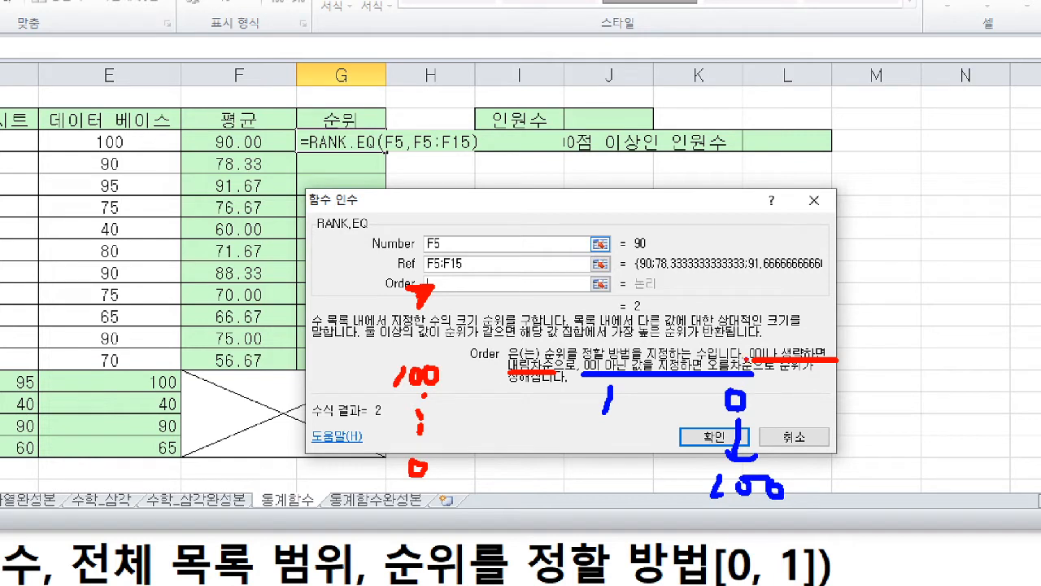
- Mark the zero option in the Order description, set Order to 0, and enter the RANK.EQ formula in G5
{"action": "left_click_drag", "start_coordinate": [747, 360], "coordinate": [759, 362]}
{"action": "mouse_move", "coordinate": [446, 279]}
{"action": "left_mouse_down"}
{"action": "mouse_move", "coordinate": [461, 275]}
{"action": "mouse_move", "coordinate": [448, 276]}
{"action": "left_mouse_up"}
{"action": "key", "text": "Escape"}
{"action": "type", "text": "0"}
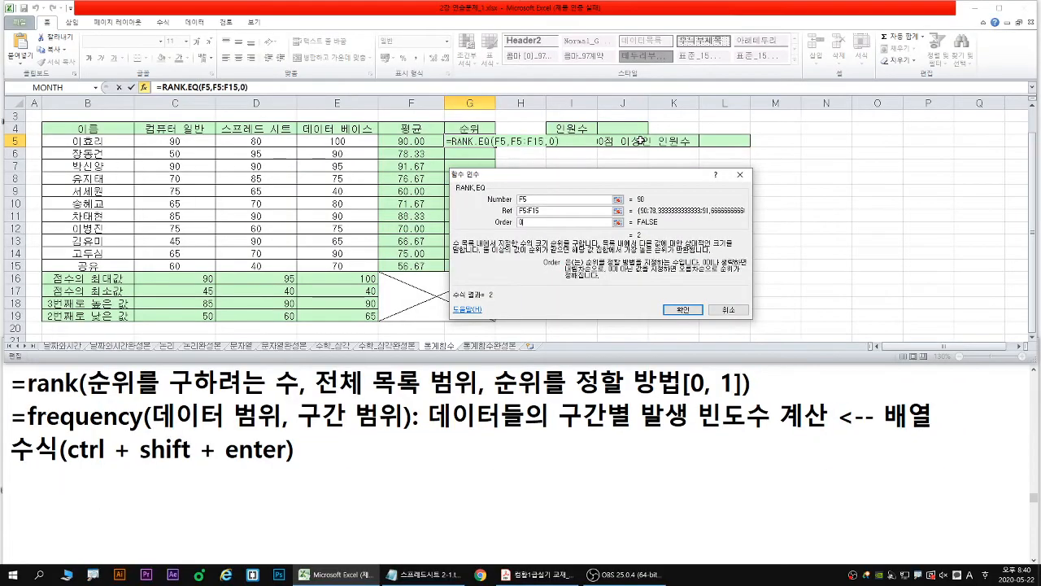
{"action": "key", "text": "Return"}
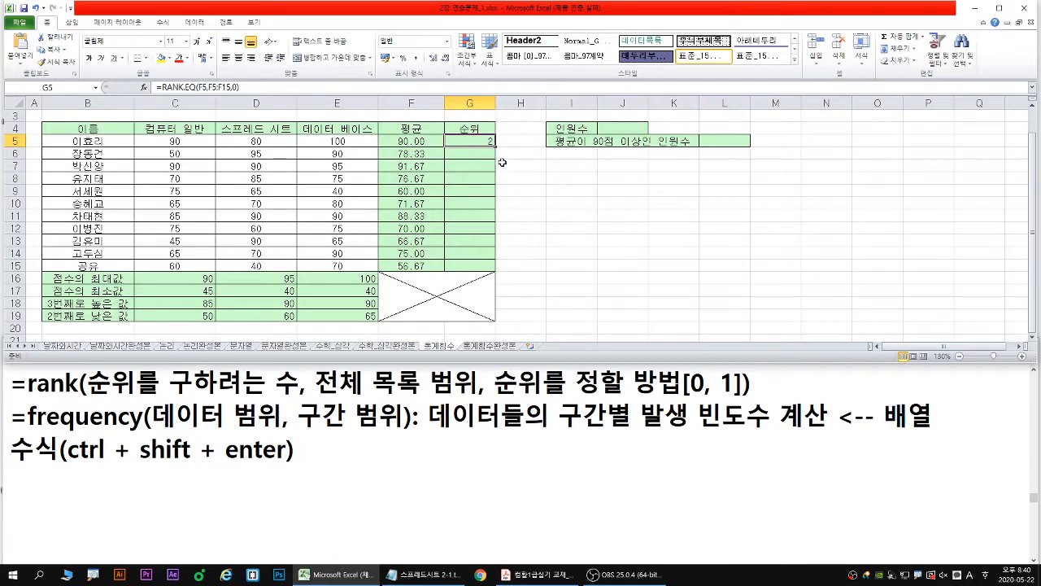
- Draw a red arrow down the 순위 column and fill the G5 formula with its relative range through G15
{"action": "key", "text": "ctrl+1"}
{"action": "left_click_drag", "start_coordinate": [495, 147], "coordinate": [494, 237]}
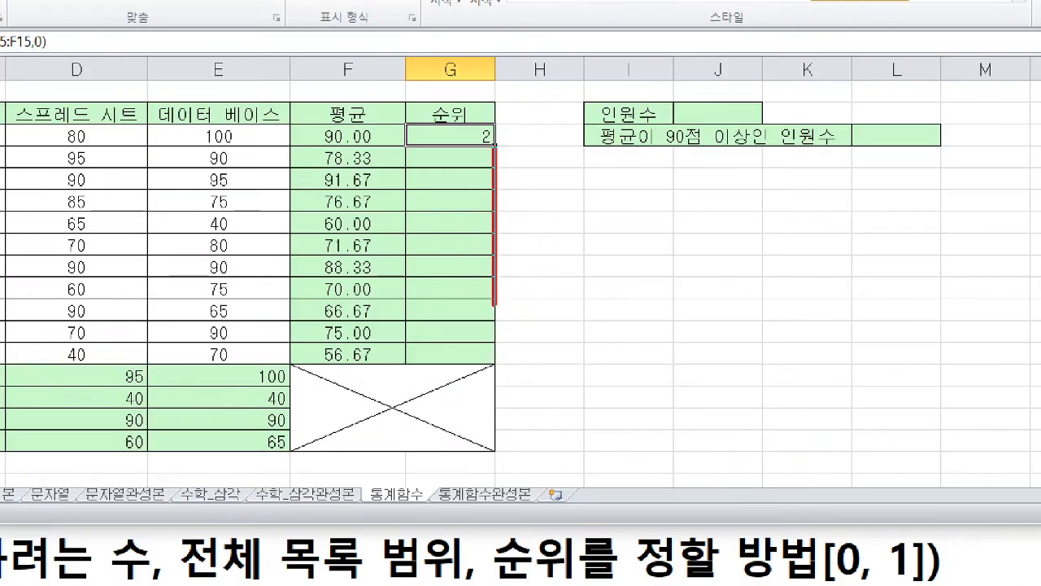
{"action": "mouse_move", "coordinate": [494, 305]}
{"action": "left_mouse_down"}
{"action": "mouse_move", "coordinate": [492, 348]}
{"action": "mouse_move", "coordinate": [529, 321]}
{"action": "left_mouse_up"}
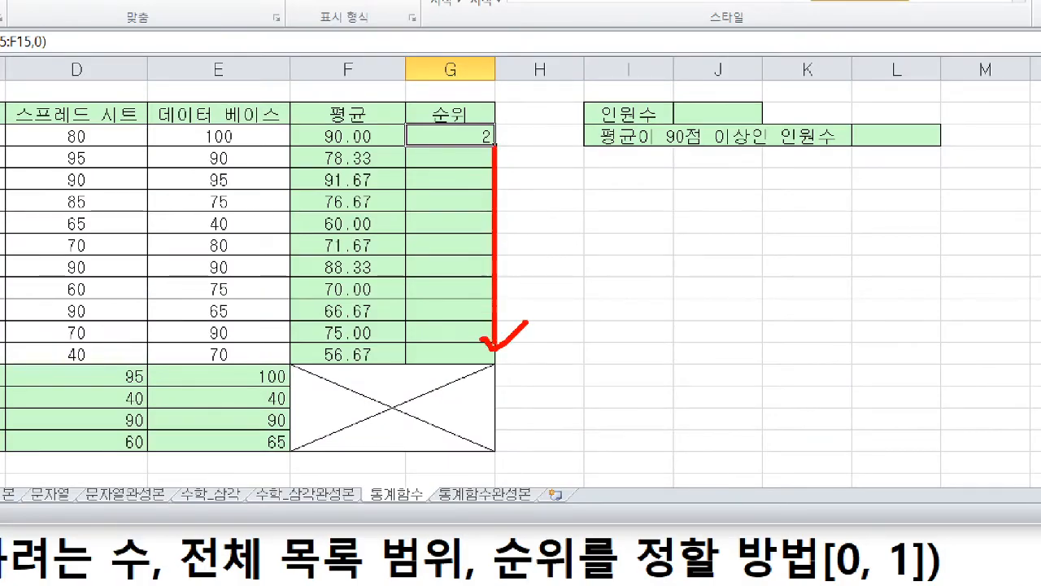
{"action": "key", "text": "Escape"}
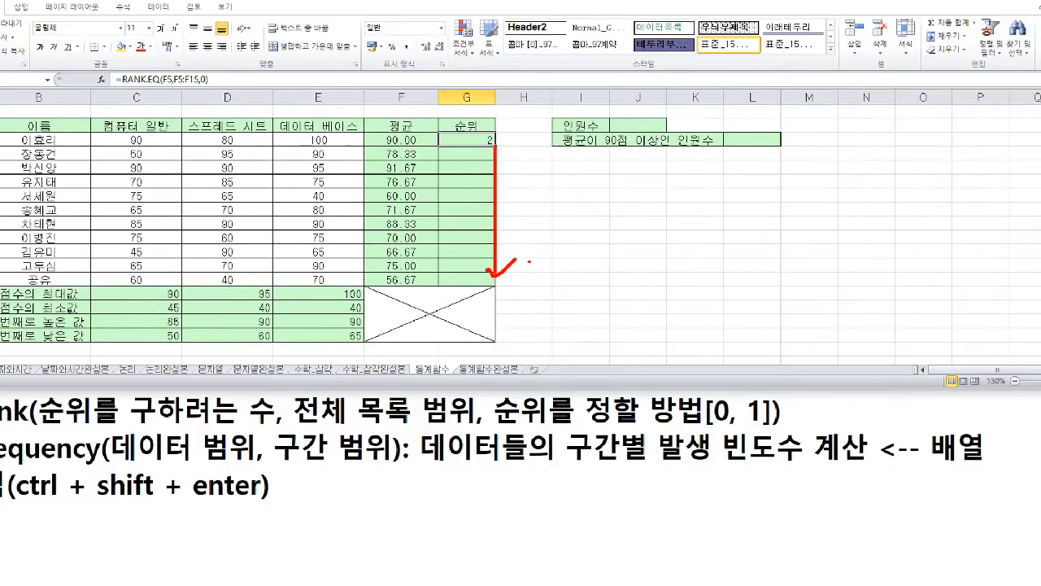
{"action": "left_click_drag", "start_coordinate": [493, 147], "coordinate": [496, 268]}
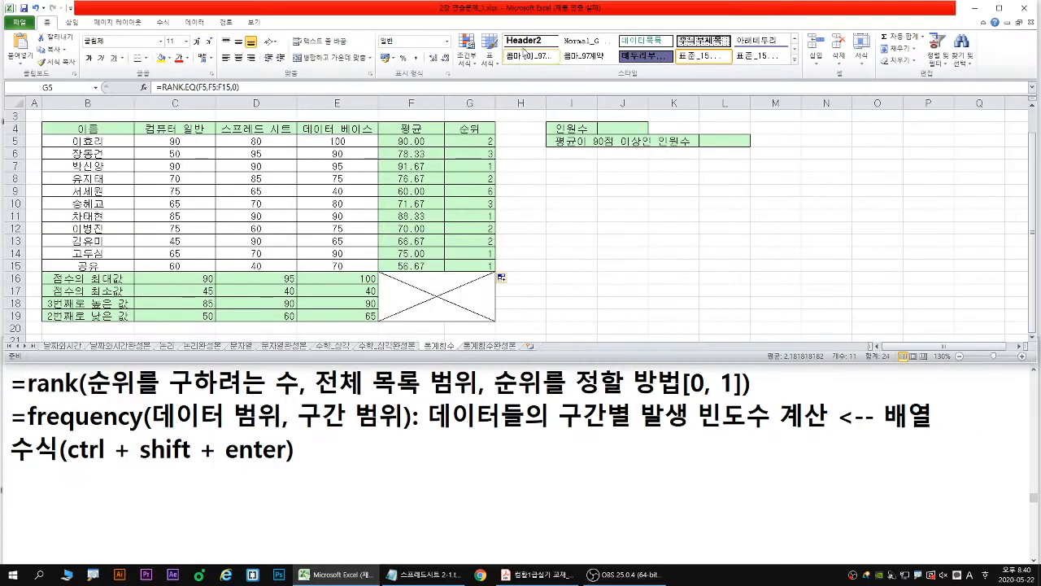
- Enlarge the workbook window to examine the Ref range in G8's filled formula, and return the window to its smaller size
{"action": "double_click", "coordinate": [542, 10]}
{"action": "left_click", "coordinate": [480, 178]}
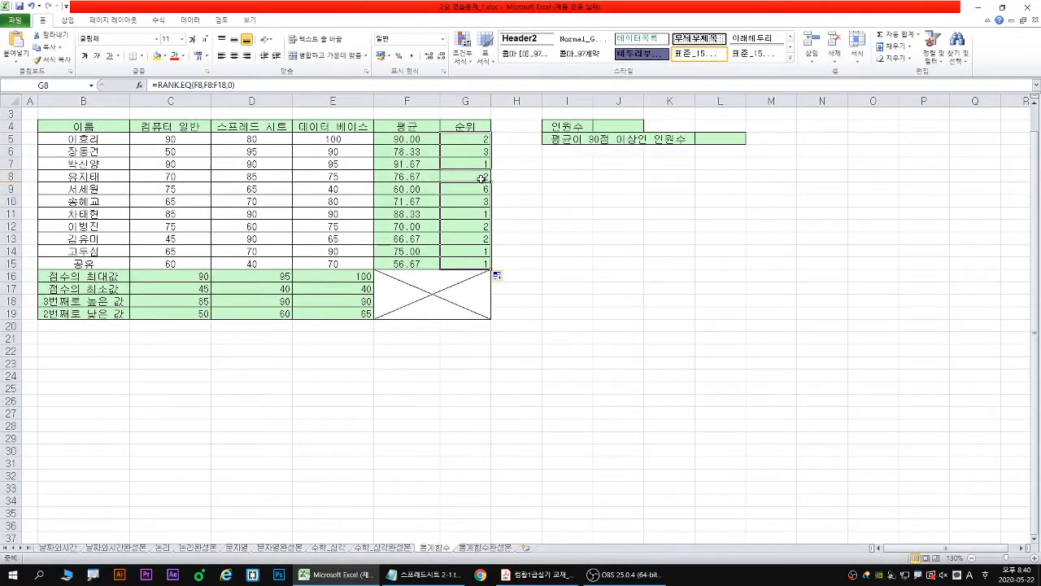
{"action": "double_click", "coordinate": [478, 175]}
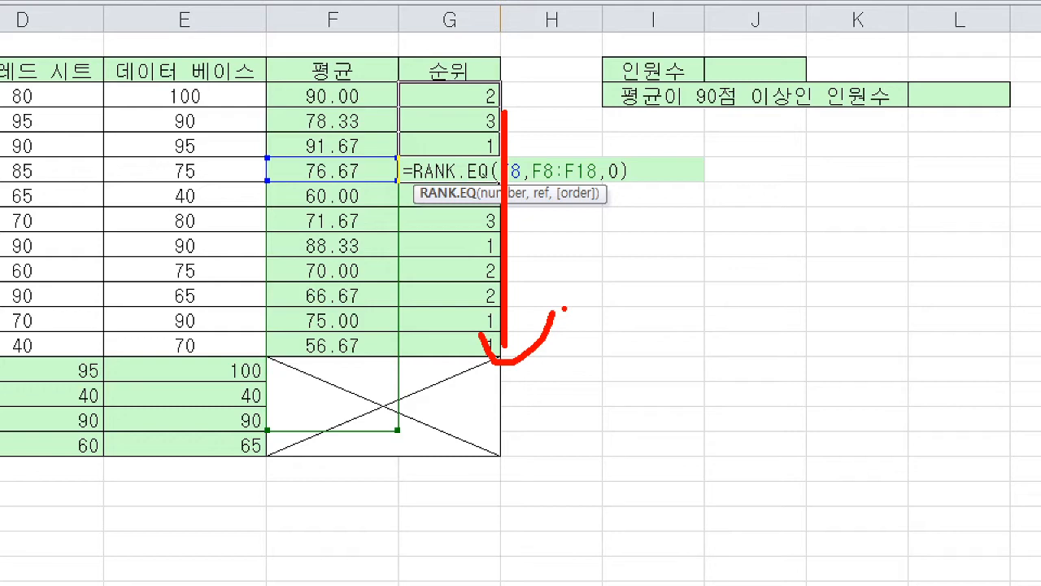
{"action": "key", "text": "Escape"}
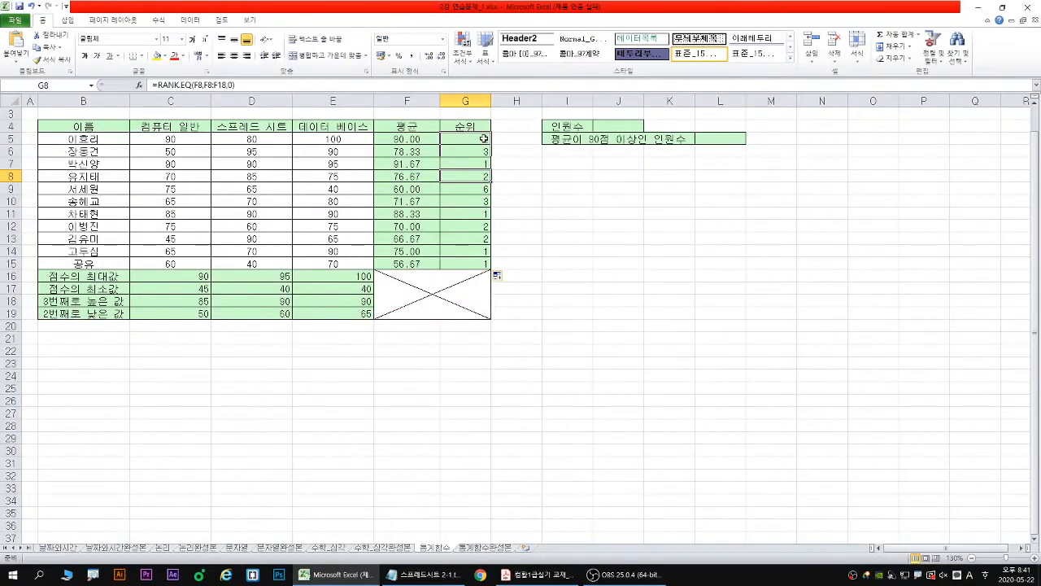
{"action": "left_click", "coordinate": [487, 95]}
{"action": "double_click", "coordinate": [551, 6]}
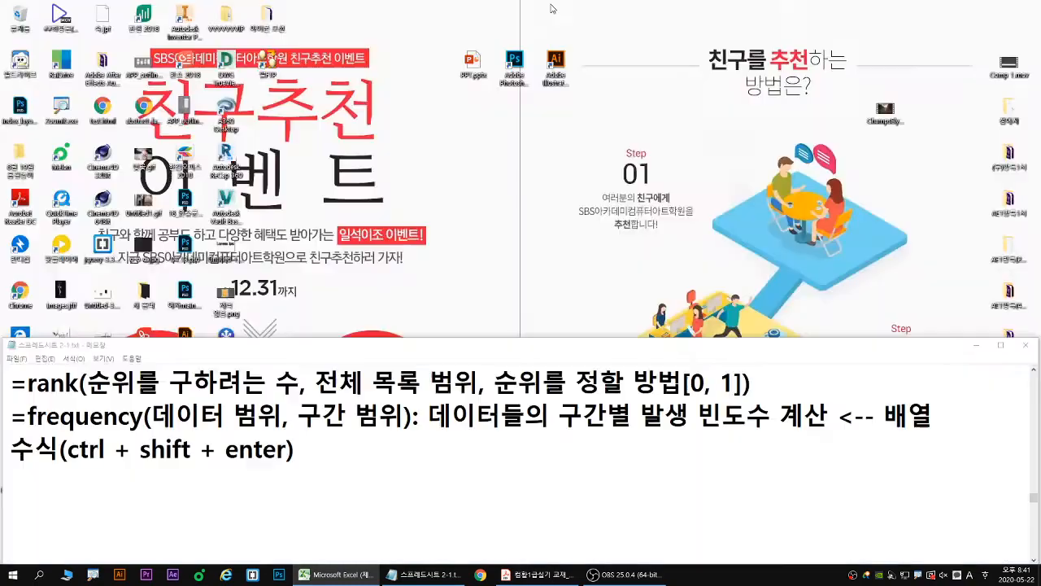
- Make the Ref range in G5's RANK.EQ formula absolute as $F$5:$F$15
{"action": "double_click", "coordinate": [483, 142]}
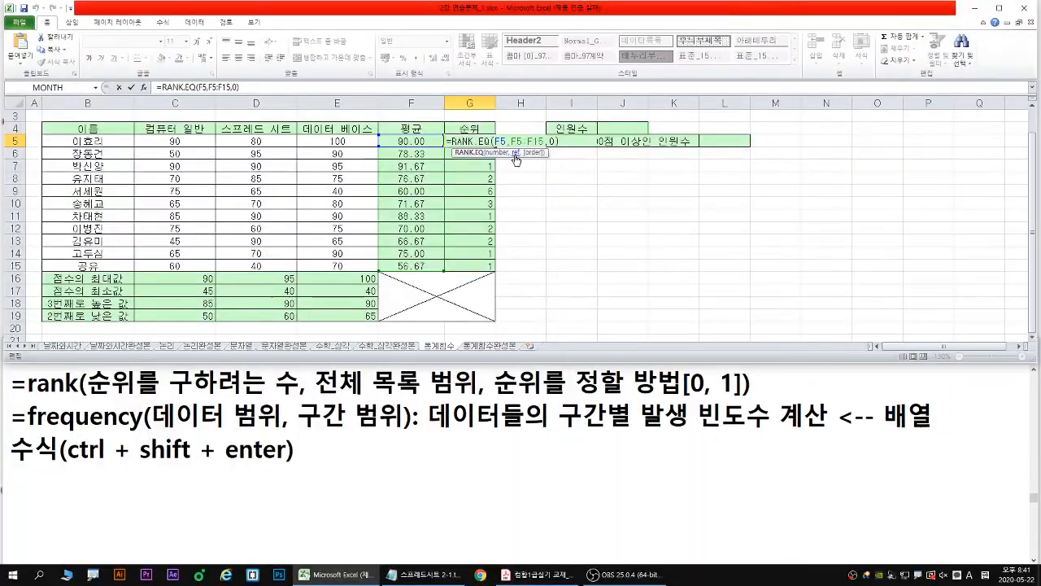
{"action": "left_click", "coordinate": [604, 165]}
{"action": "key", "text": "F4"}
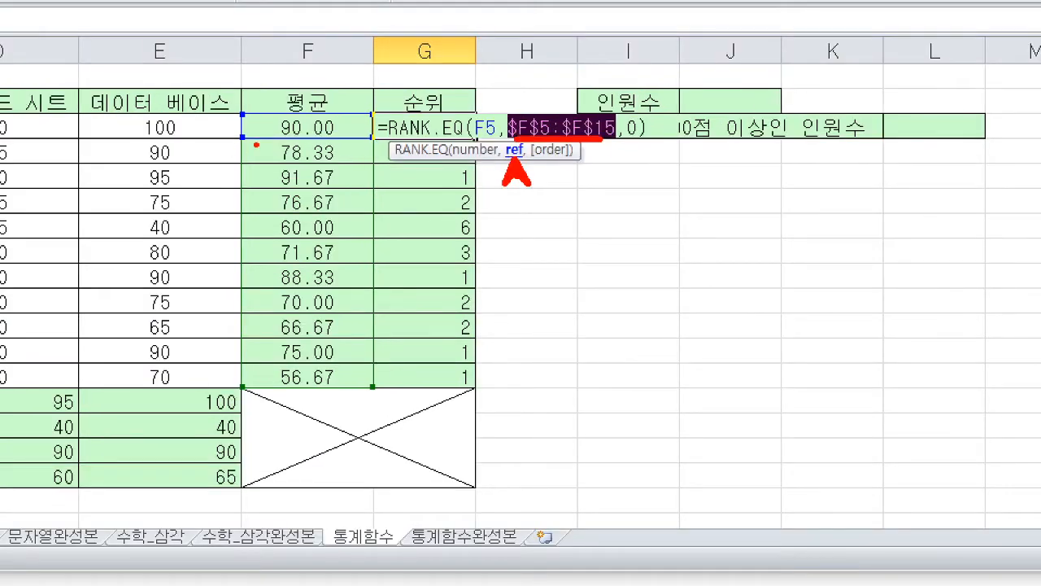
- Outline F5:F15 in pink, cross out the downward shift in red, and mark F5's relative movement in blue with its formula reference underlined
{"action": "mouse_move", "coordinate": [240, 108]}
{"action": "left_mouse_down"}
{"action": "mouse_move", "coordinate": [316, 338]}
{"action": "mouse_move", "coordinate": [373, 387]}
{"action": "mouse_move", "coordinate": [340, 424]}
{"action": "mouse_move", "coordinate": [345, 457]}
{"action": "mouse_move", "coordinate": [356, 440]}
{"action": "left_mouse_up"}
{"action": "key", "text": "p"}
{"action": "key", "text": "r"}
{"action": "mouse_move", "coordinate": [362, 398]}
{"action": "left_mouse_down"}
{"action": "mouse_move", "coordinate": [304, 431]}
{"action": "mouse_move", "coordinate": [366, 424]}
{"action": "left_mouse_up"}
{"action": "mouse_move", "coordinate": [364, 426]}
{"action": "left_mouse_down"}
{"action": "mouse_move", "coordinate": [316, 458]}
{"action": "mouse_move", "coordinate": [372, 455]}
{"action": "left_mouse_up"}
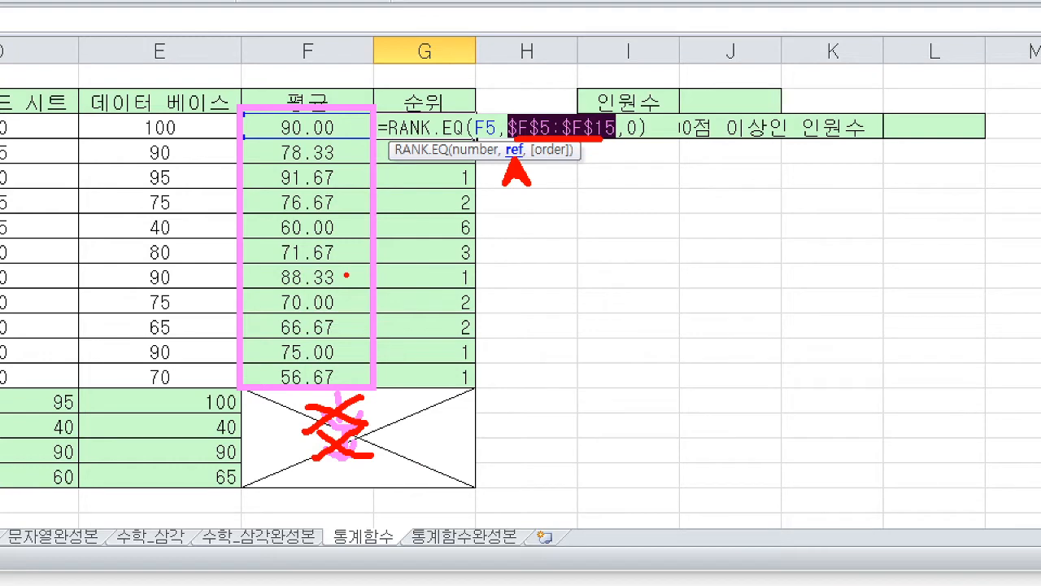
{"action": "mouse_move", "coordinate": [239, 114]}
{"action": "left_mouse_down"}
{"action": "mouse_move", "coordinate": [374, 140]}
{"action": "mouse_move", "coordinate": [342, 167]}
{"action": "mouse_move", "coordinate": [346, 205]}
{"action": "left_mouse_up"}
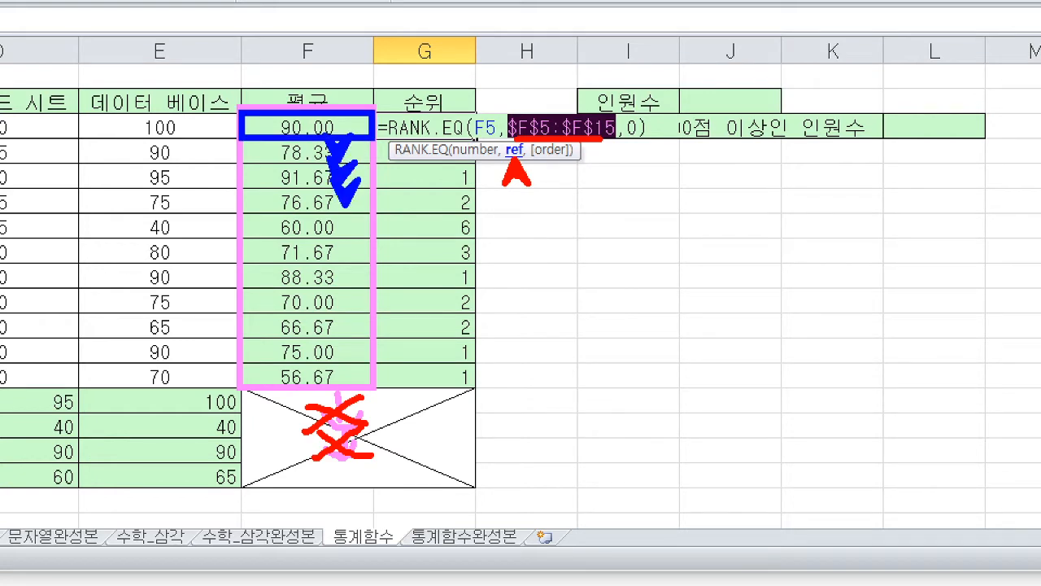
{"action": "left_click_drag", "start_coordinate": [475, 141], "coordinate": [493, 140]}
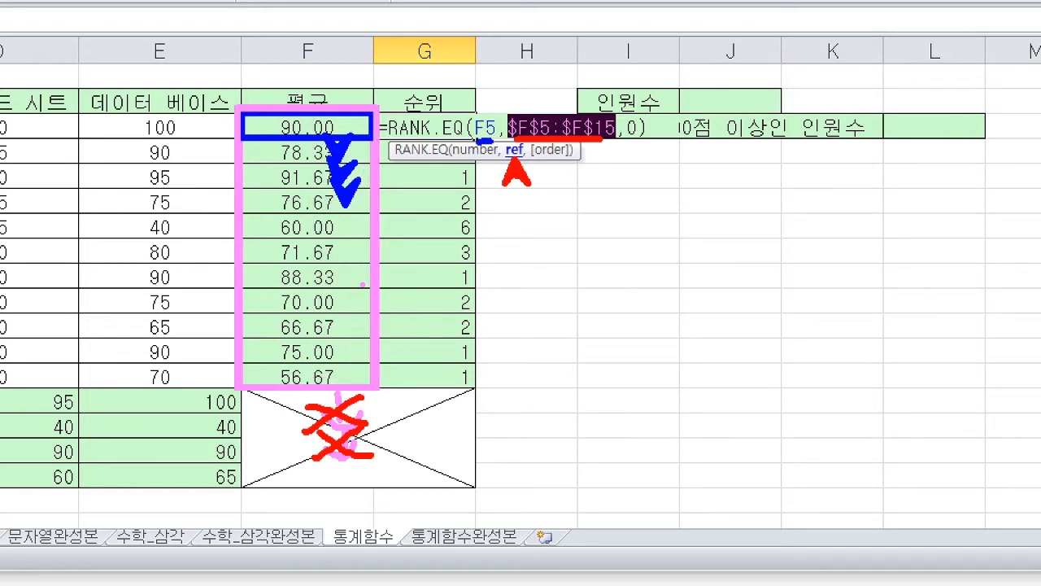
- Clear the markings, enter the absolute-range formula in G5, and fill it down through G15
{"action": "key", "text": "Escape"}
{"action": "key", "text": "Return"}
{"action": "left_click", "coordinate": [491, 141]}
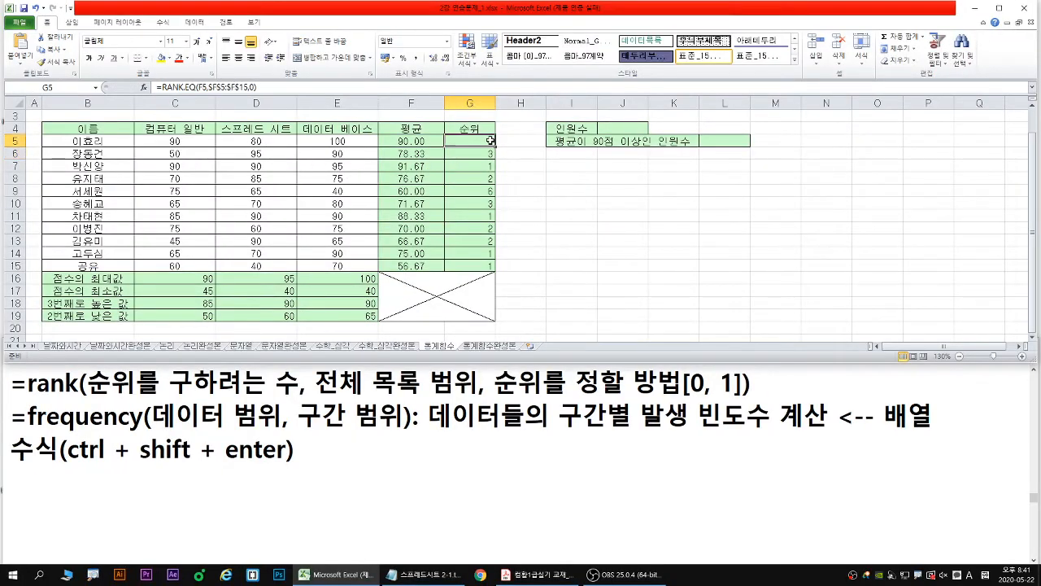
{"action": "double_click", "coordinate": [495, 146]}
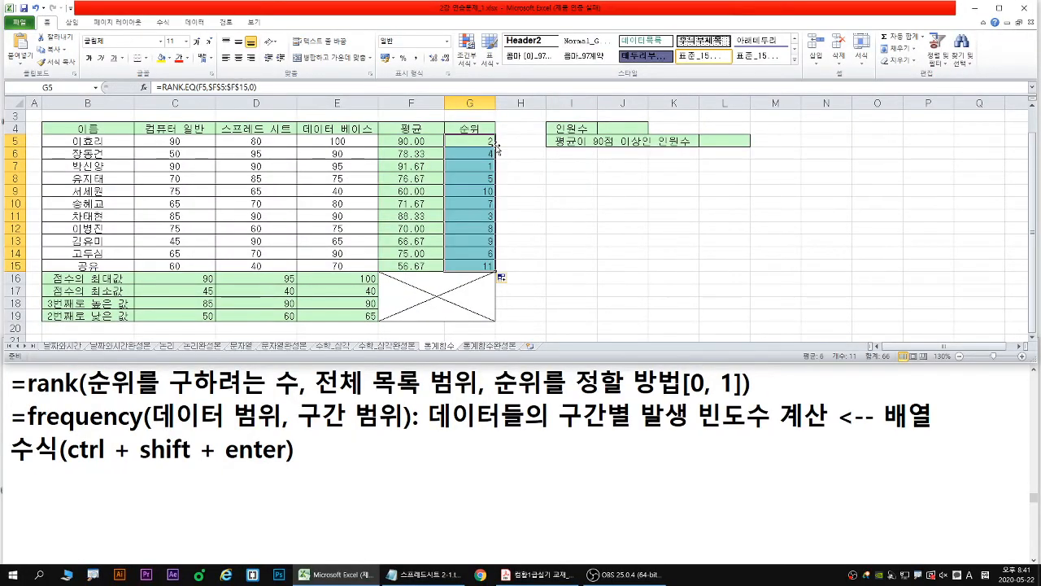
- Draw a red arrow down the filled 순위 column, mark the 인원수 area, and clear the drawings
{"action": "key", "text": "ctrl+1"}
{"action": "left_click", "coordinate": [497, 147]}
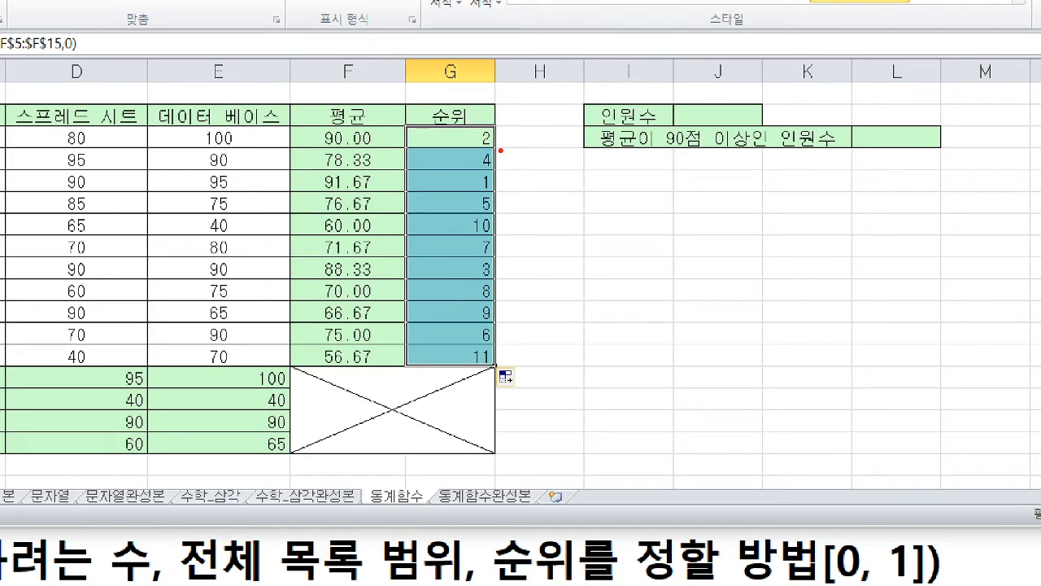
{"action": "mouse_move", "coordinate": [496, 149]}
{"action": "left_mouse_down"}
{"action": "mouse_move", "coordinate": [496, 361]}
{"action": "mouse_move", "coordinate": [519, 334]}
{"action": "left_mouse_up"}
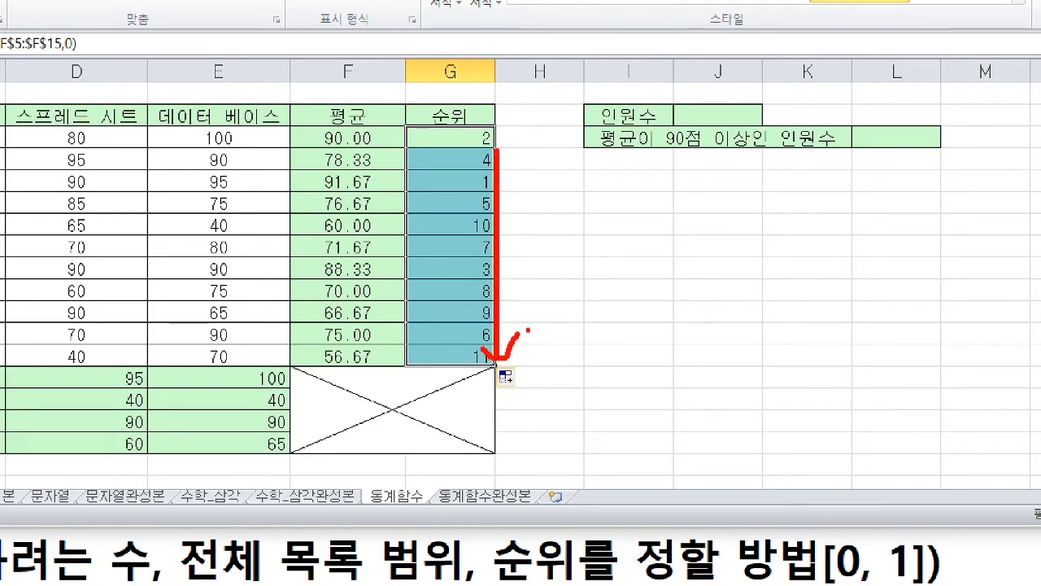
{"action": "left_click_drag", "start_coordinate": [760, 86], "coordinate": [732, 112]}
{"action": "key", "text": "Escape"}
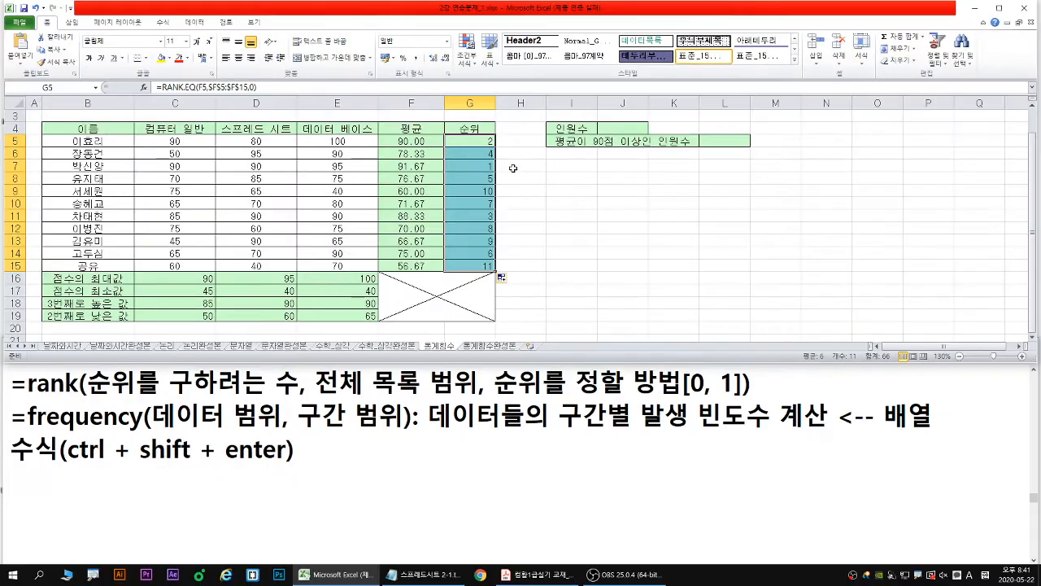
- Select J4 for 인원수, outline the names in B5:B15 in blue, point an arrow at J4, and clear the markings
{"action": "left_click", "coordinate": [623, 129]}
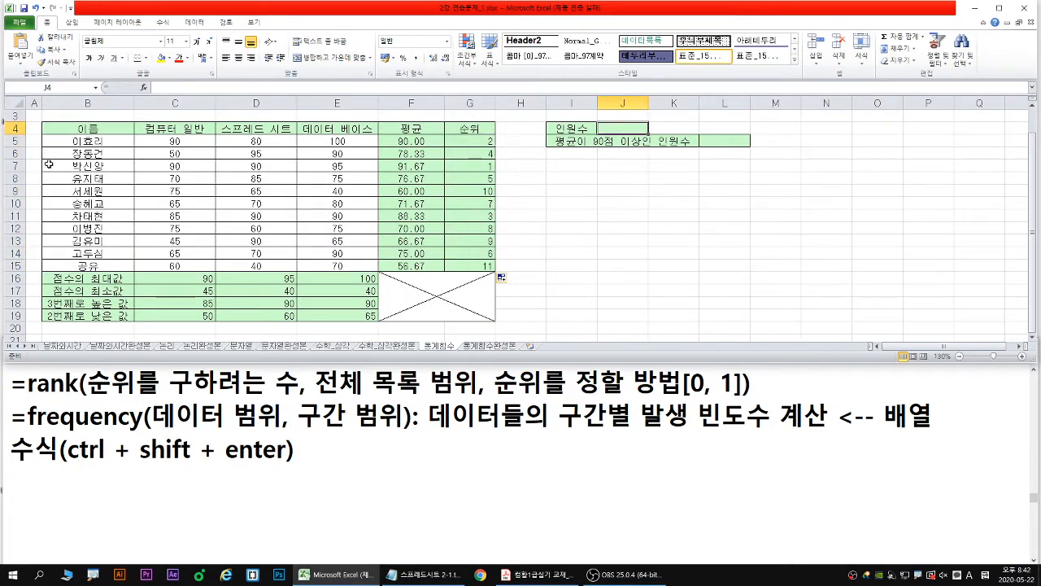
{"action": "left_click_drag", "start_coordinate": [42, 135], "coordinate": [135, 271]}
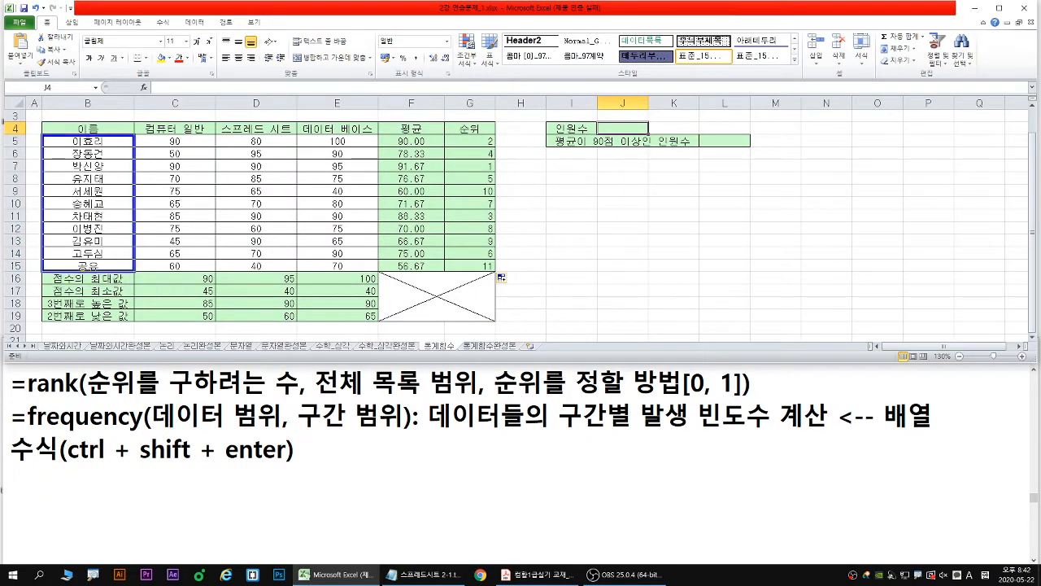
{"action": "left_click_drag", "start_coordinate": [637, 125], "coordinate": [647, 115]}
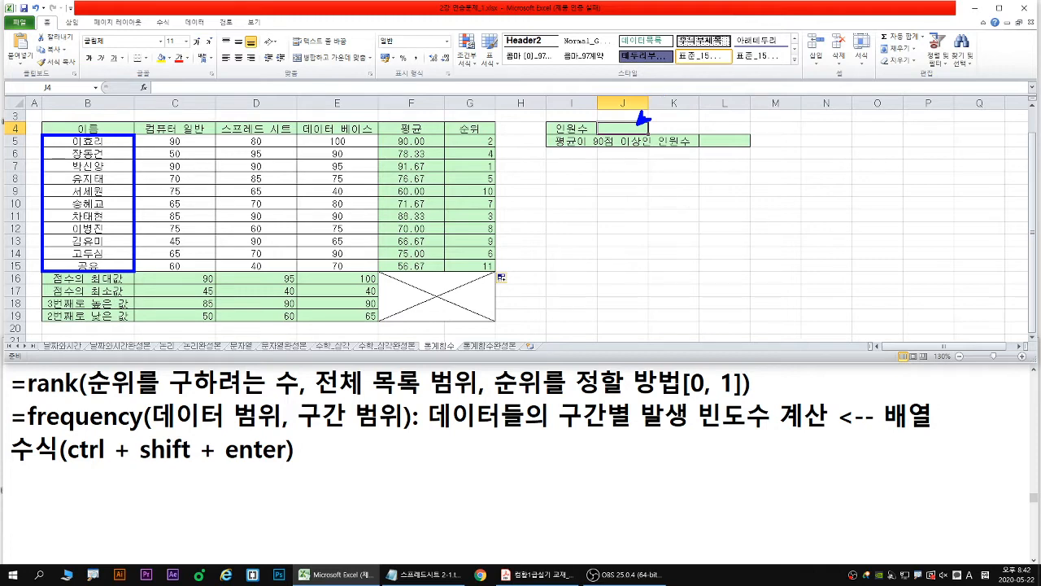
{"action": "mouse_move", "coordinate": [70, 140]}
{"action": "left_mouse_down"}
{"action": "mouse_move", "coordinate": [54, 208]}
{"action": "mouse_move", "coordinate": [68, 265]}
{"action": "left_mouse_up"}
{"action": "key", "text": "Escape"}
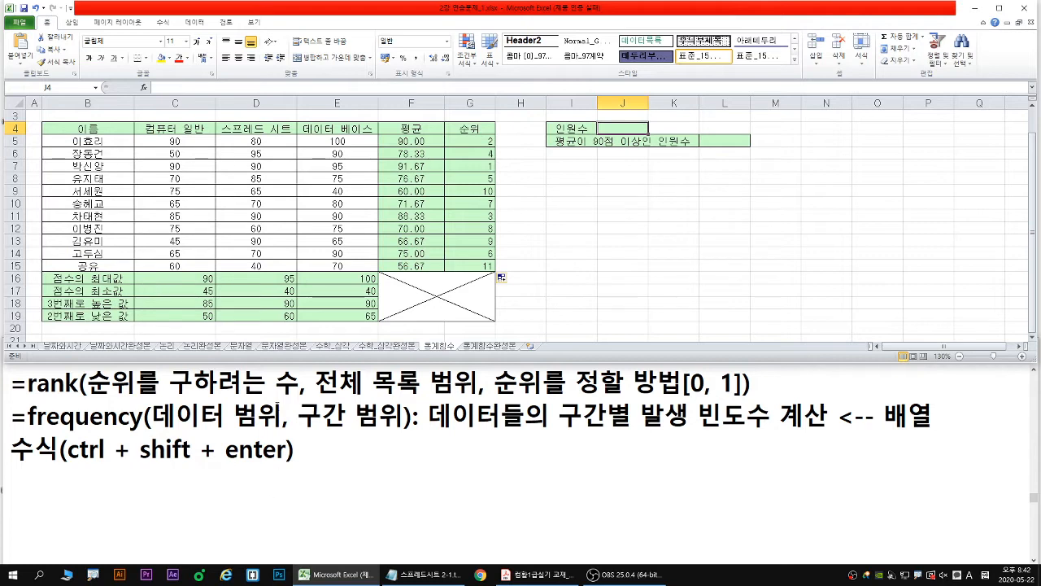
- Switch to the Notepad notes and look up the count, counta and countblank function descriptions
{"action": "double_click", "coordinate": [282, 416]}
{"action": "scroll", "coordinate": [282, 415], "scroll_direction": "up", "scroll_amount": 1}
{"action": "left_click", "coordinate": [282, 416]}
{"action": "scroll", "coordinate": [277, 426], "scroll_direction": "up", "scroll_amount": 1}
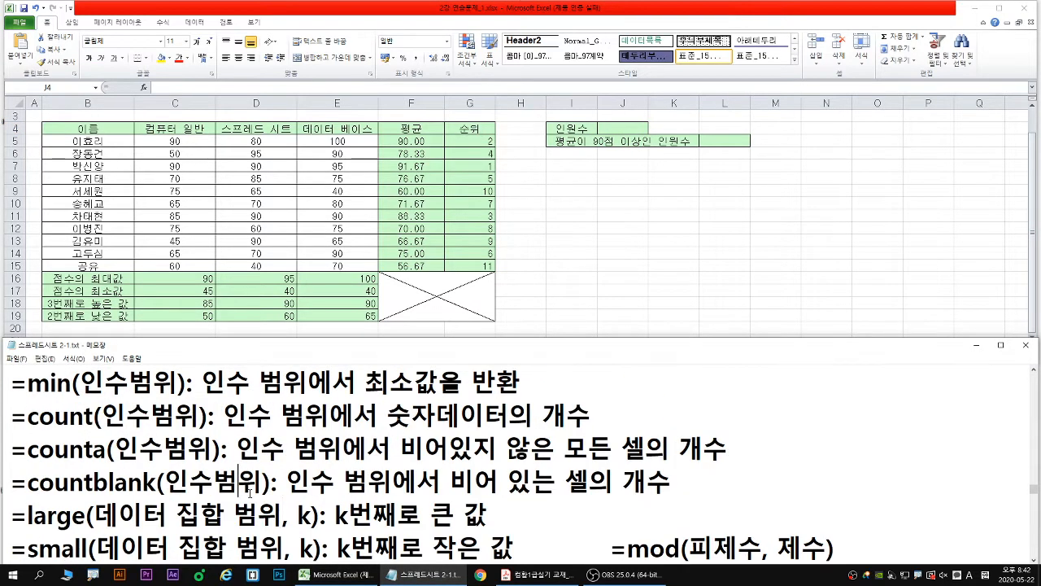
{"action": "key", "text": "Down"}
{"action": "key", "text": "Down"}
{"action": "key", "text": "Down"}
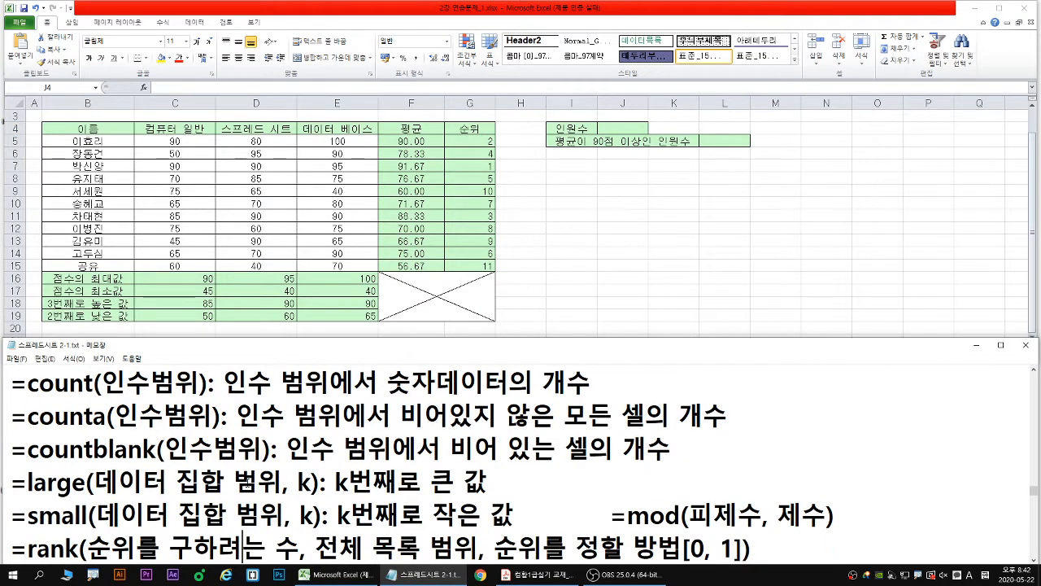
- Switch back to the Excel sheet and enter a COUNT formula over the names B5:B15 in the 인원수 cell J4
{"action": "left_click", "coordinate": [622, 128]}
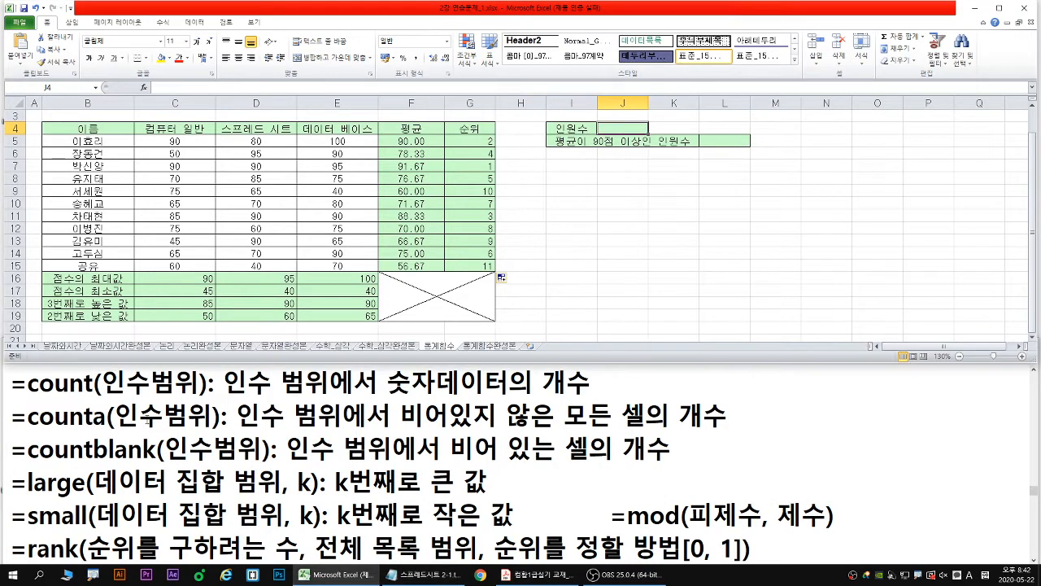
{"action": "type", "text": "=c"}
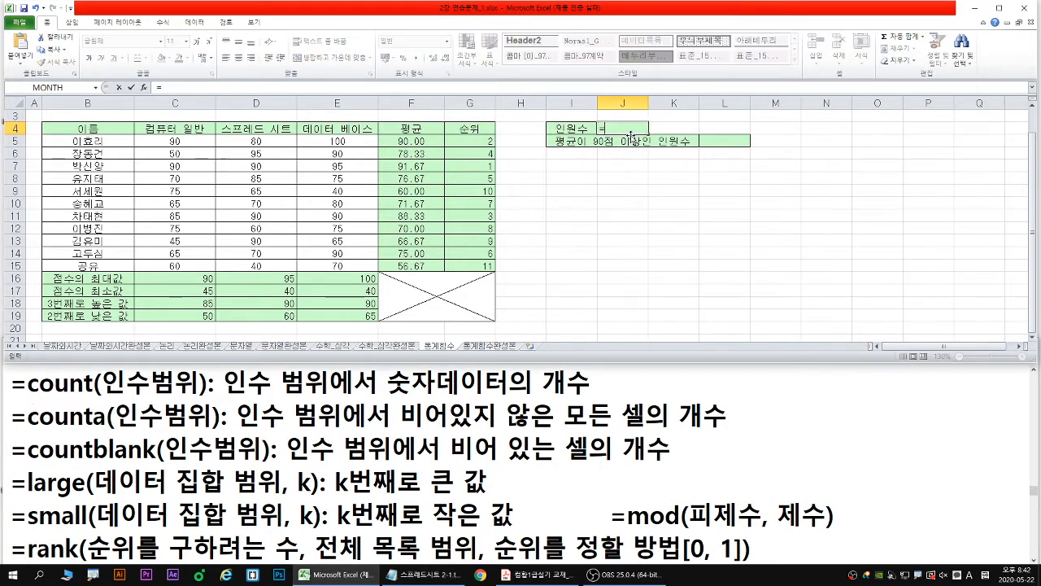
{"action": "type", "text": "ou"}
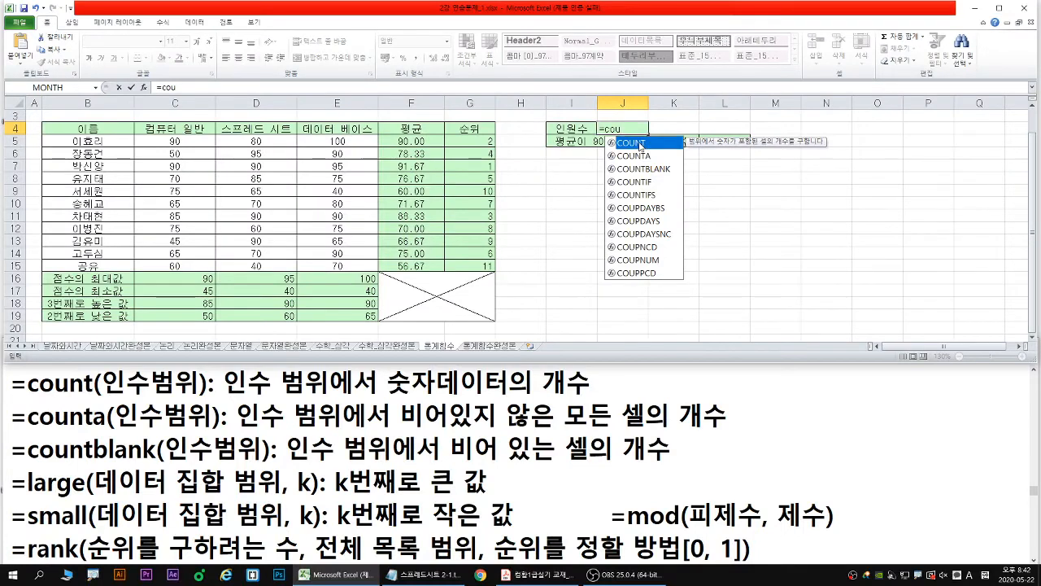
{"action": "double_click", "coordinate": [631, 143]}
{"action": "left_click_drag", "start_coordinate": [81, 140], "coordinate": [102, 262]}
{"action": "key", "text": "Return"}
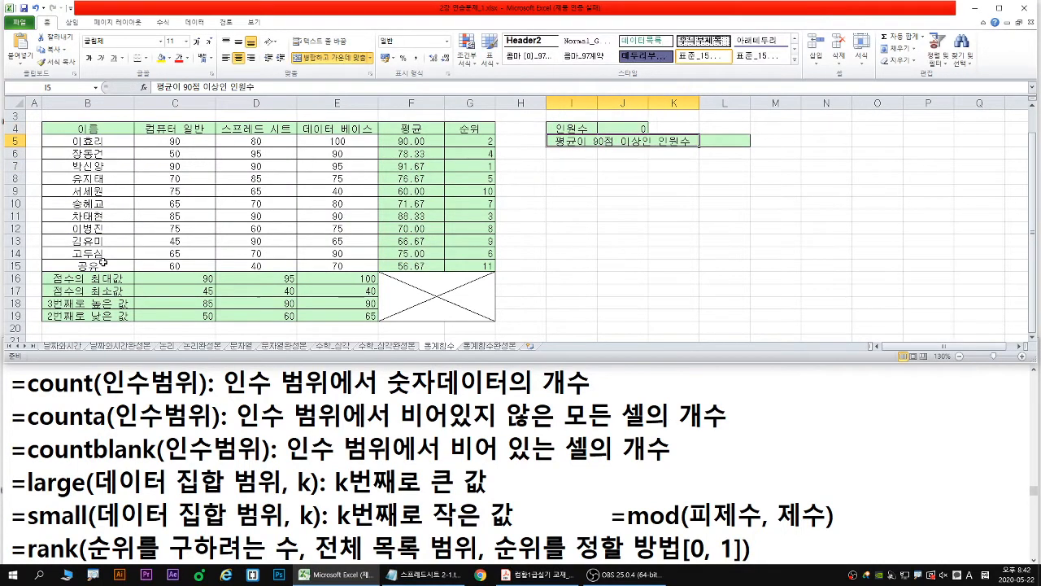
- Change the J4 formula to COUNTA(B5:B15), underlining the function's description and writing "all" in red, and commit it with the markings cleared
{"action": "double_click", "coordinate": [624, 130]}
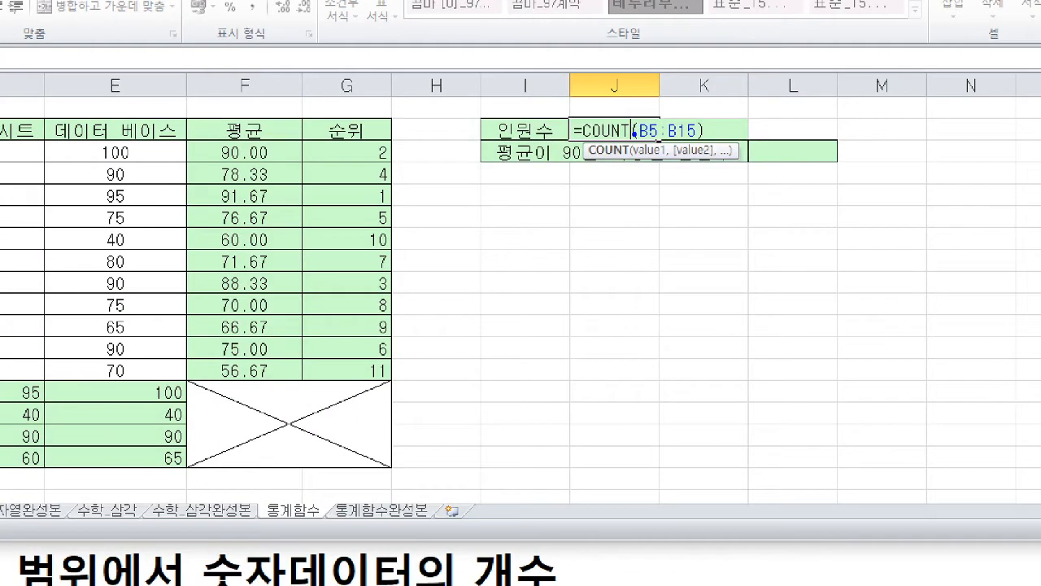
{"action": "type", "text": "a"}
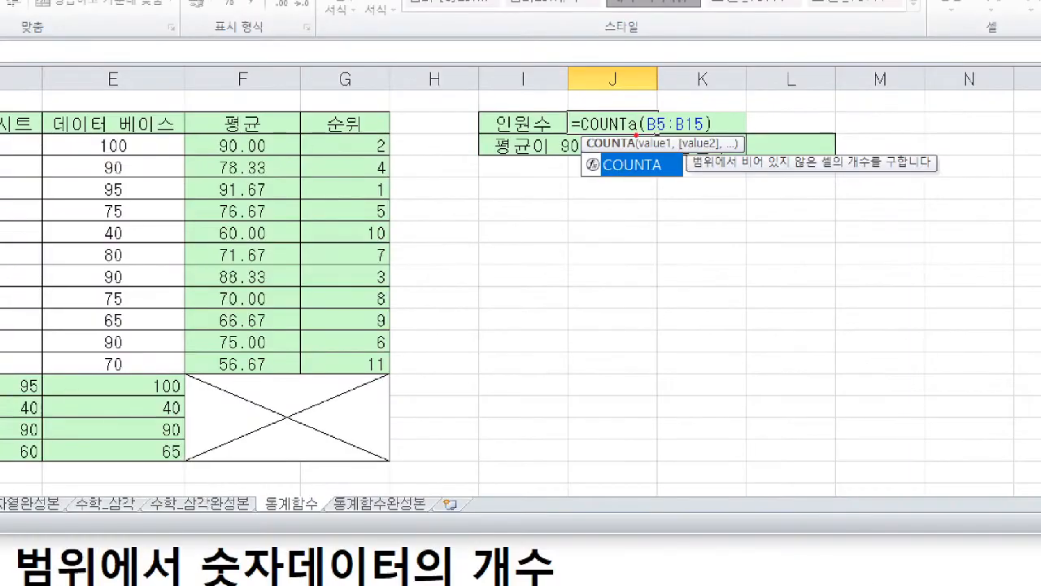
{"action": "left_click_drag", "start_coordinate": [649, 175], "coordinate": [663, 175]}
{"action": "left_click_drag", "start_coordinate": [741, 171], "coordinate": [835, 172]}
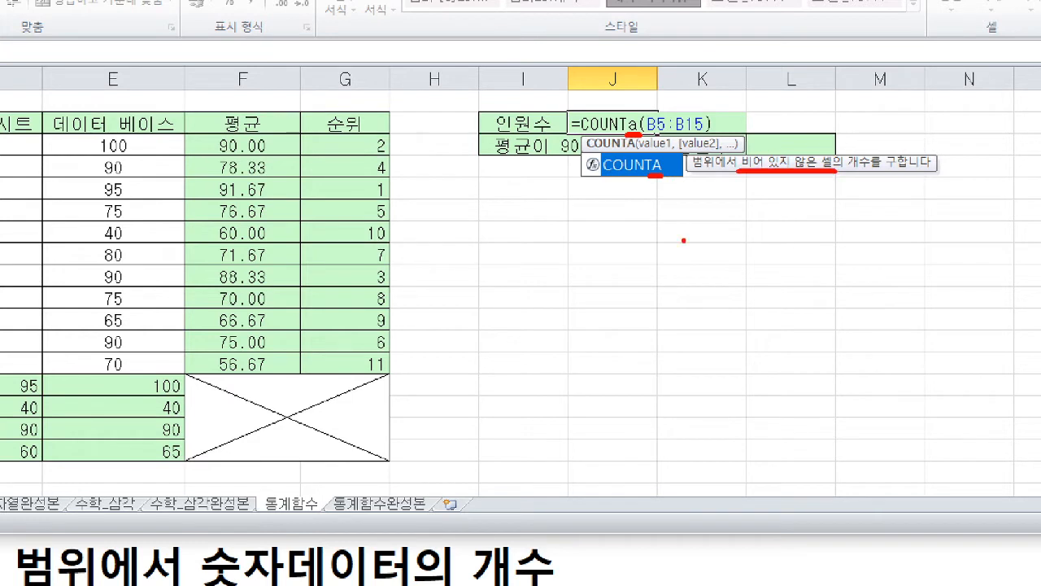
{"action": "mouse_move", "coordinate": [748, 207]}
{"action": "left_mouse_down"}
{"action": "mouse_move", "coordinate": [748, 226]}
{"action": "mouse_move", "coordinate": [778, 199]}
{"action": "mouse_move", "coordinate": [800, 200]}
{"action": "mouse_move", "coordinate": [813, 234]}
{"action": "left_mouse_up"}
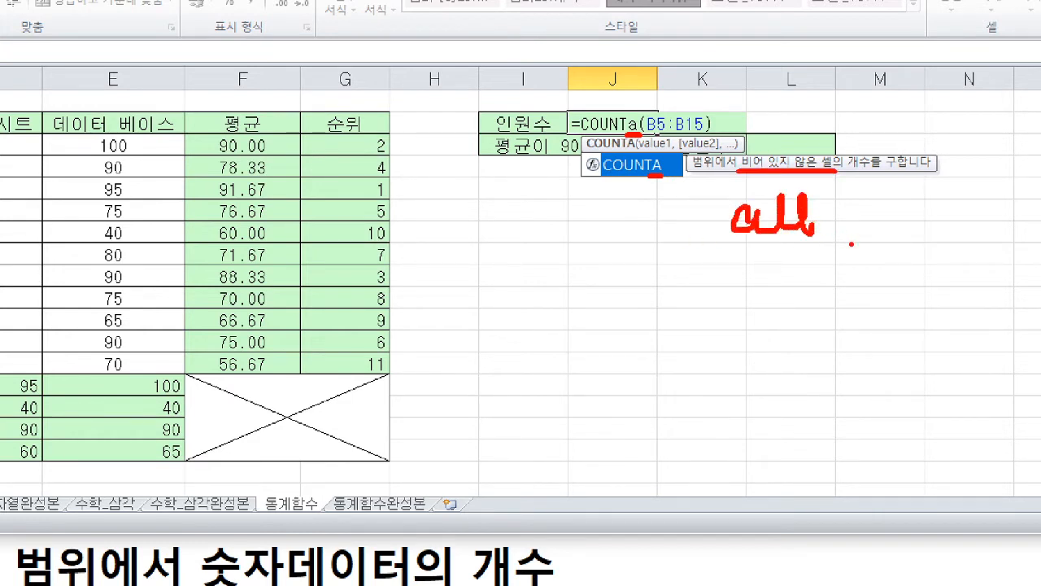
{"action": "key", "text": "e"}
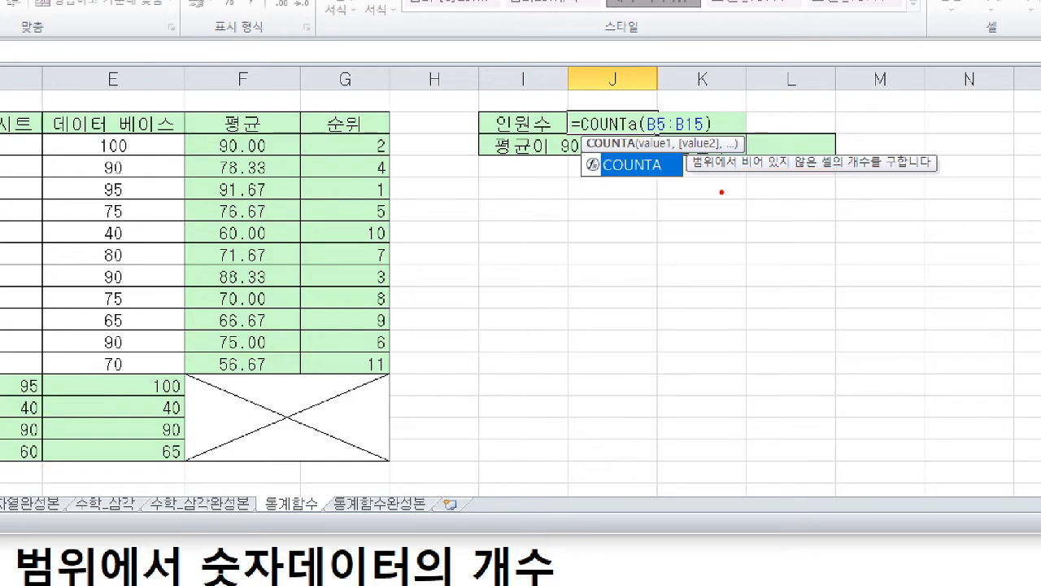
{"action": "key", "text": "Escape"}
{"action": "key", "text": "Return"}
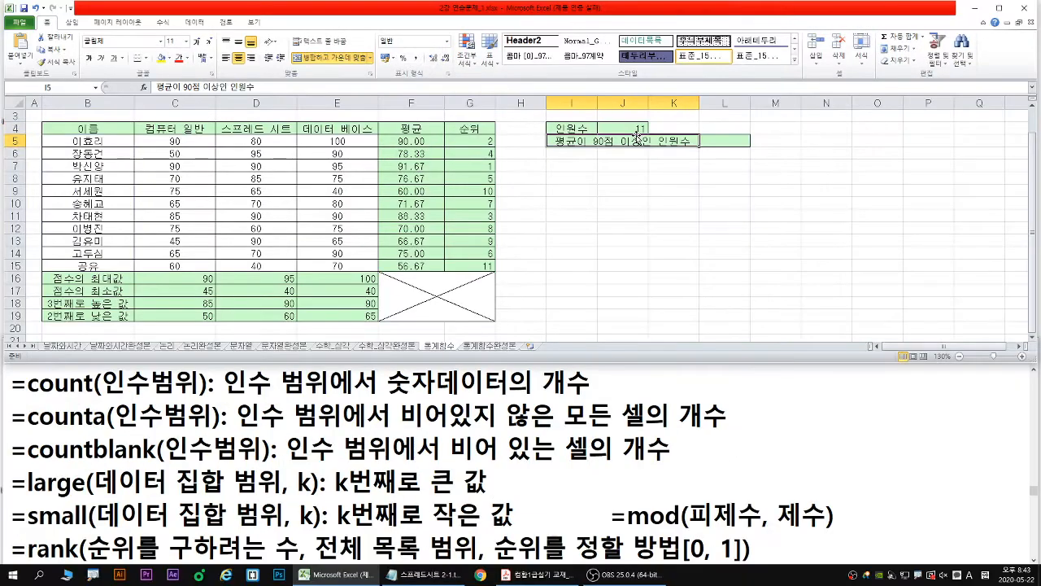
- Select L5, underline the label 평균이 90점 이상인 인원수 in red with an arrow at L5, and clear the markings
{"action": "left_click", "coordinate": [708, 140]}
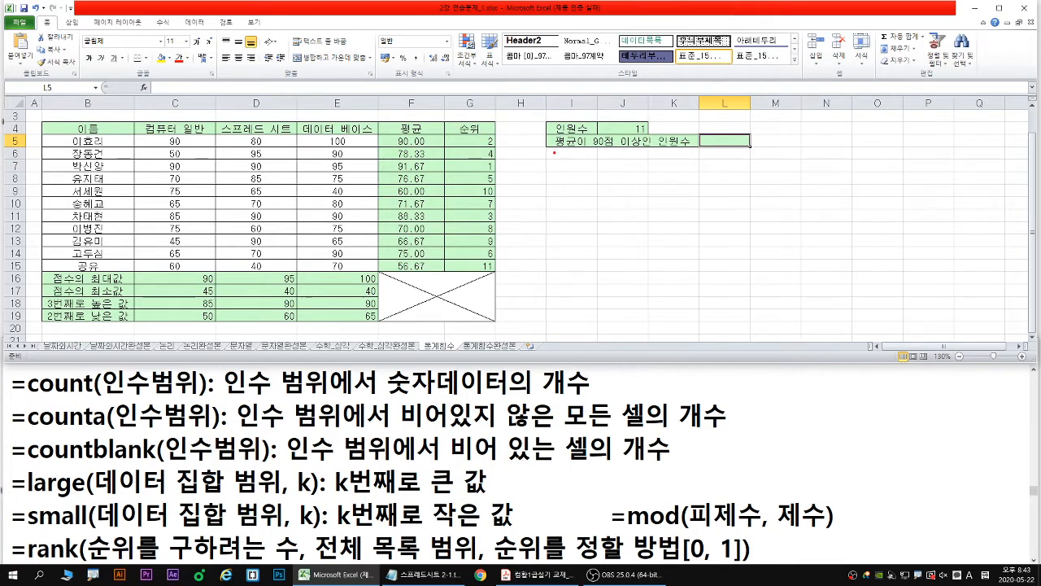
{"action": "mouse_move", "coordinate": [548, 150]}
{"action": "left_mouse_down"}
{"action": "mouse_move", "coordinate": [700, 149]}
{"action": "mouse_move", "coordinate": [719, 174]}
{"action": "left_mouse_up"}
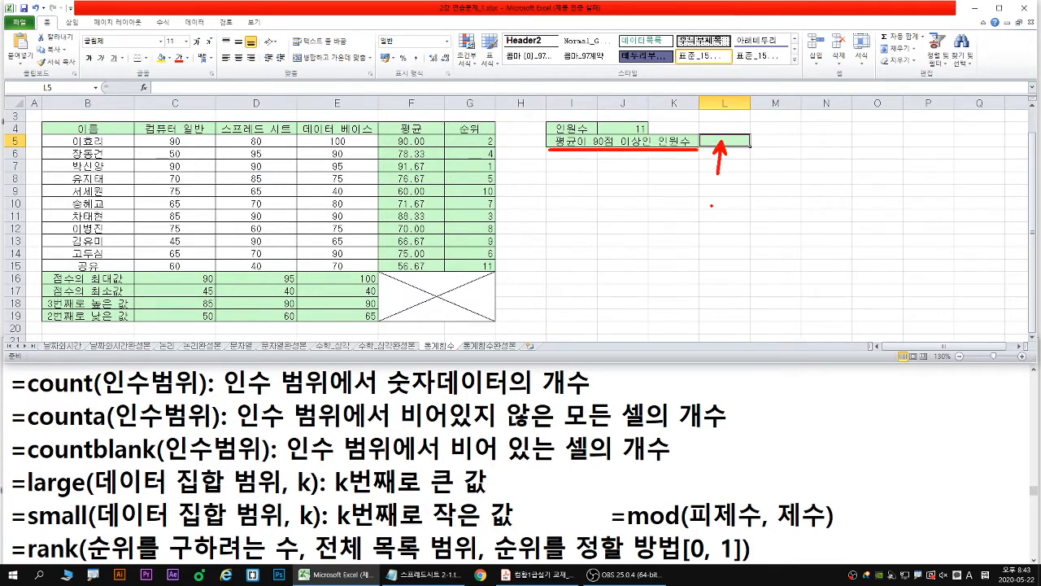
{"action": "key", "text": "Escape"}
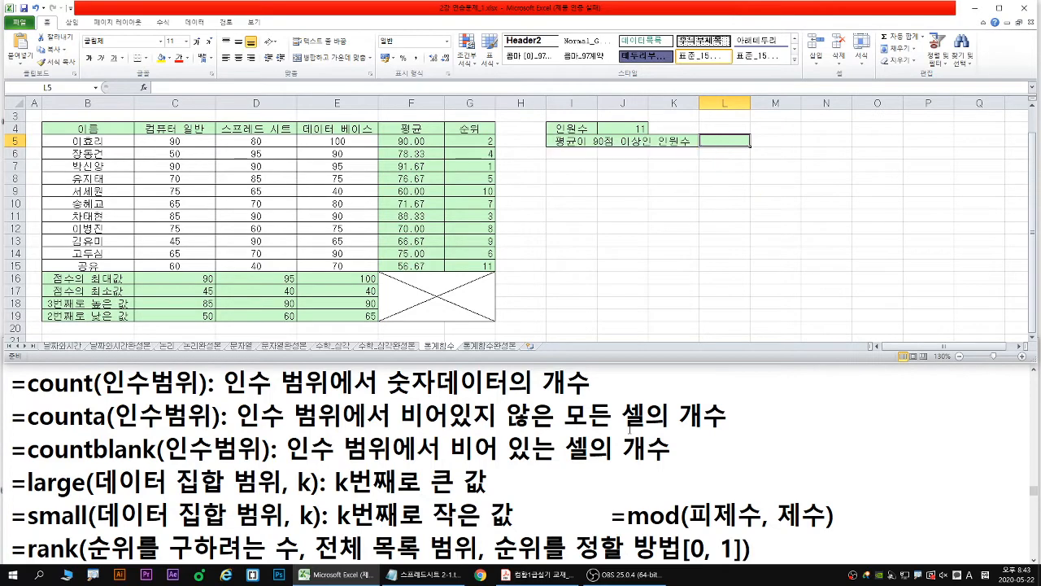
- Switch to the Notepad notes and look up the averageif and countif function descriptions
{"action": "left_click", "coordinate": [591, 380]}
{"action": "scroll", "coordinate": [582, 403], "scroll_direction": "up", "scroll_amount": 2}
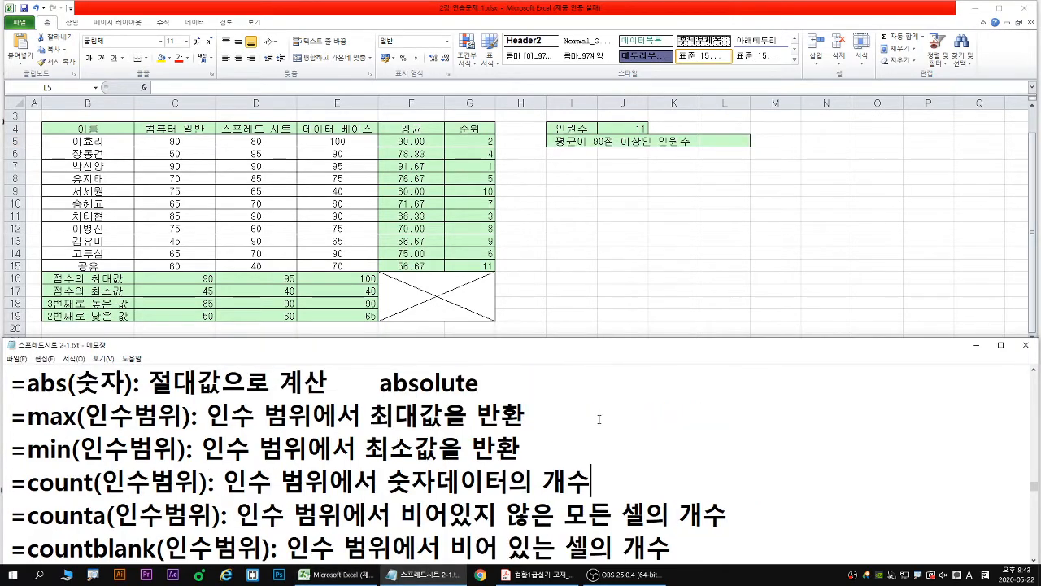
{"action": "scroll", "coordinate": [575, 421], "scroll_direction": "up", "scroll_amount": 3}
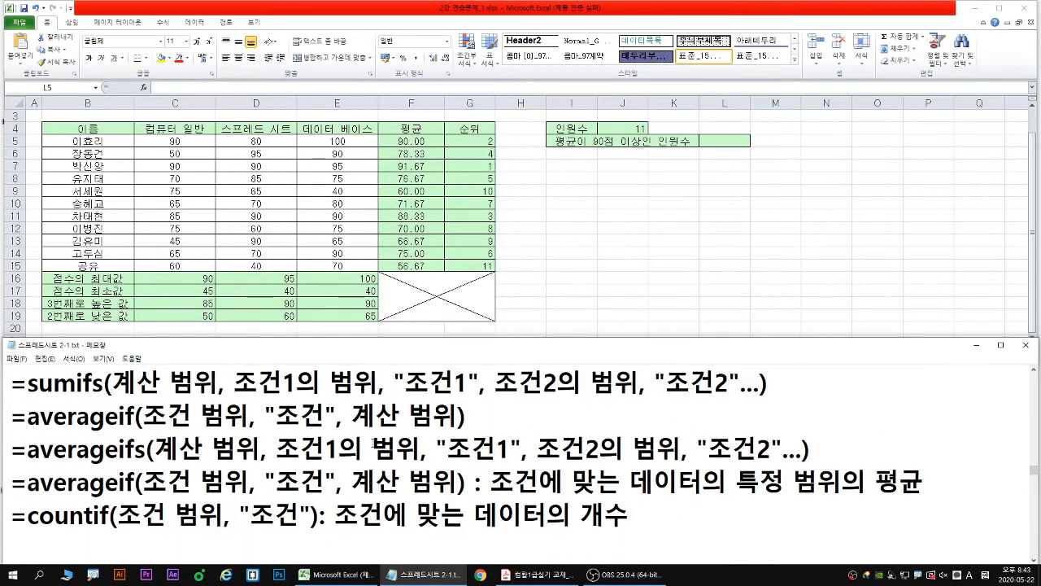
{"action": "scroll", "coordinate": [313, 448], "scroll_direction": "down", "scroll_amount": 1}
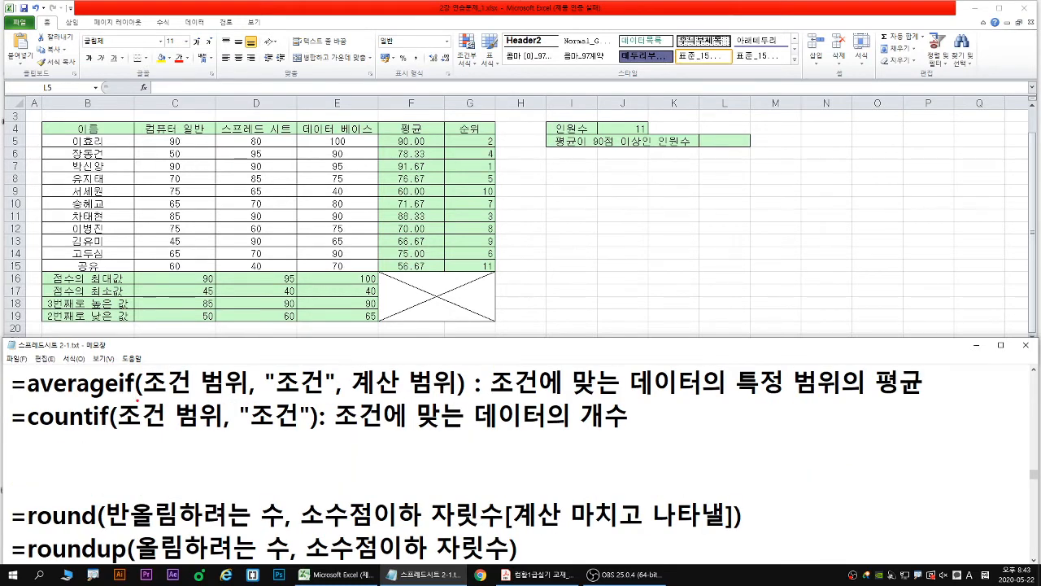
- Underline the averageif and countif arguments in blue and red, link 계산 범위 to countif's 조건 범위 with a green arrow, and clear the markings
{"action": "left_click_drag", "start_coordinate": [145, 398], "coordinate": [460, 397]}
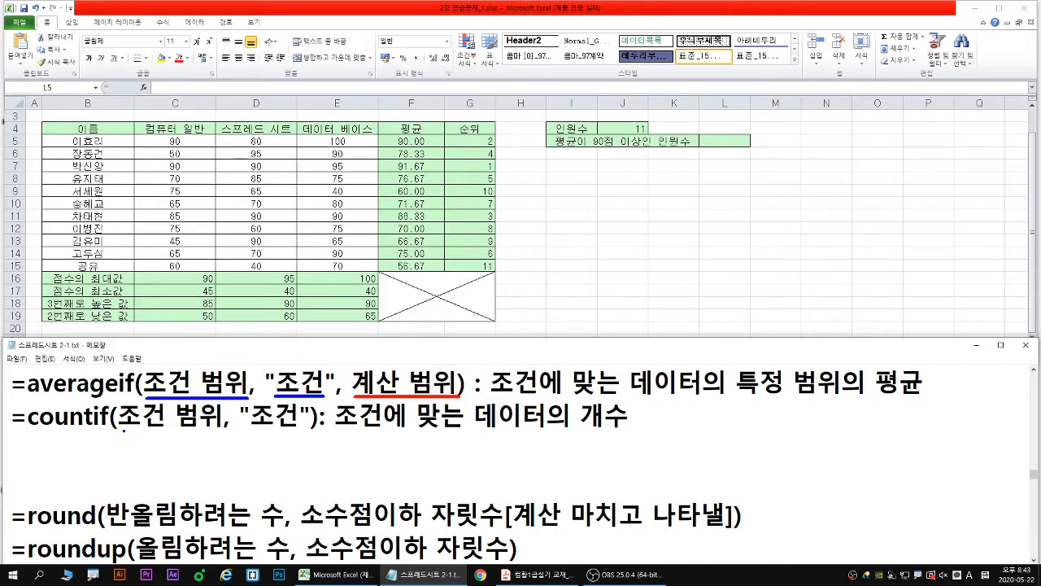
{"action": "left_click_drag", "start_coordinate": [123, 431], "coordinate": [301, 430]}
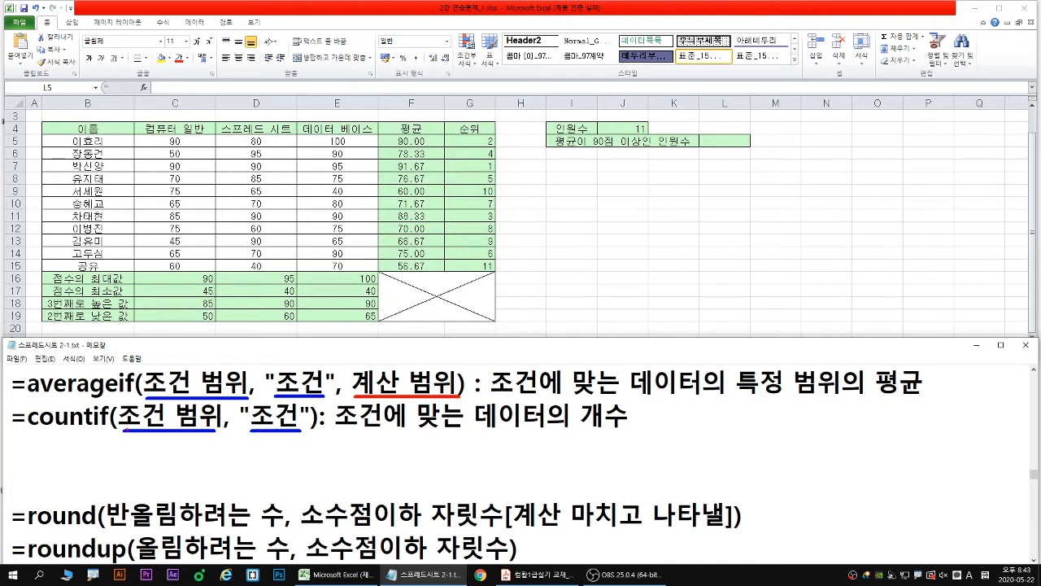
{"action": "left_click_drag", "start_coordinate": [123, 433], "coordinate": [213, 434]}
{"action": "left_click_drag", "start_coordinate": [229, 413], "coordinate": [354, 389]}
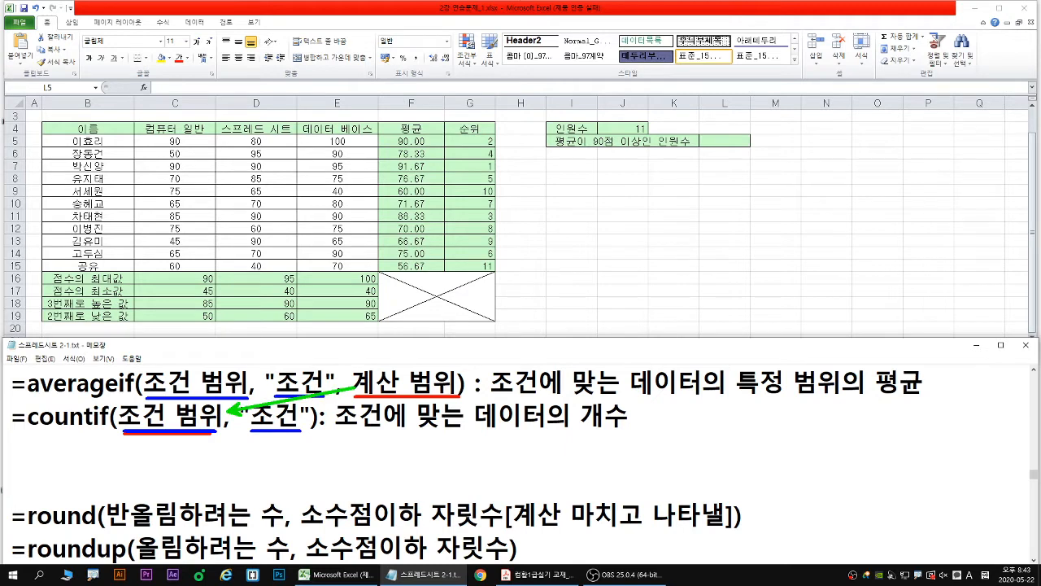
{"action": "key", "text": "Escape"}
- Start a COUNTIF formula in L5, open its function arguments dialog, and move the dialog to sit below the formula
{"action": "left_click", "coordinate": [724, 141]}
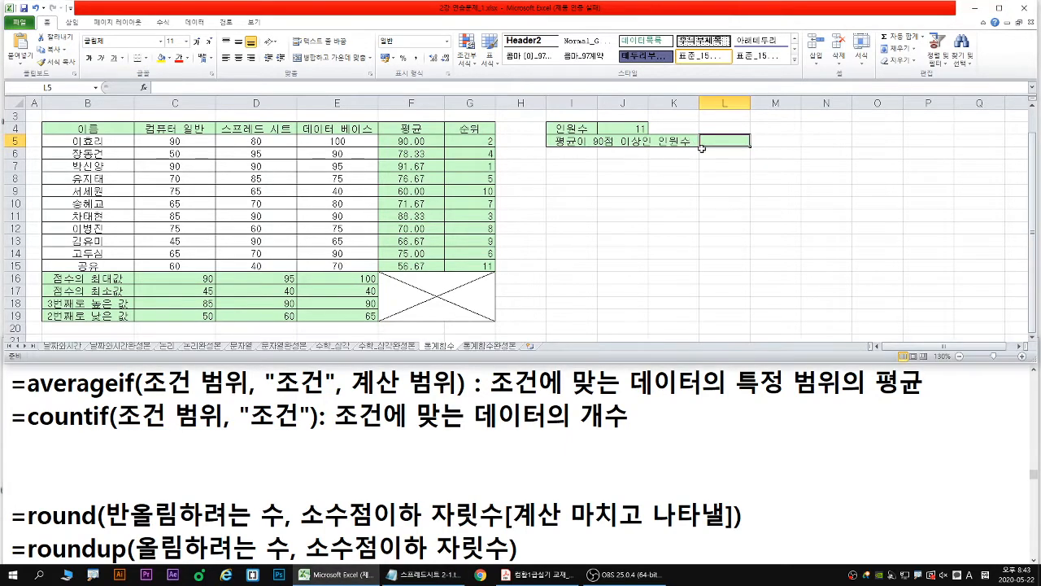
{"action": "type", "text": "=cou"}
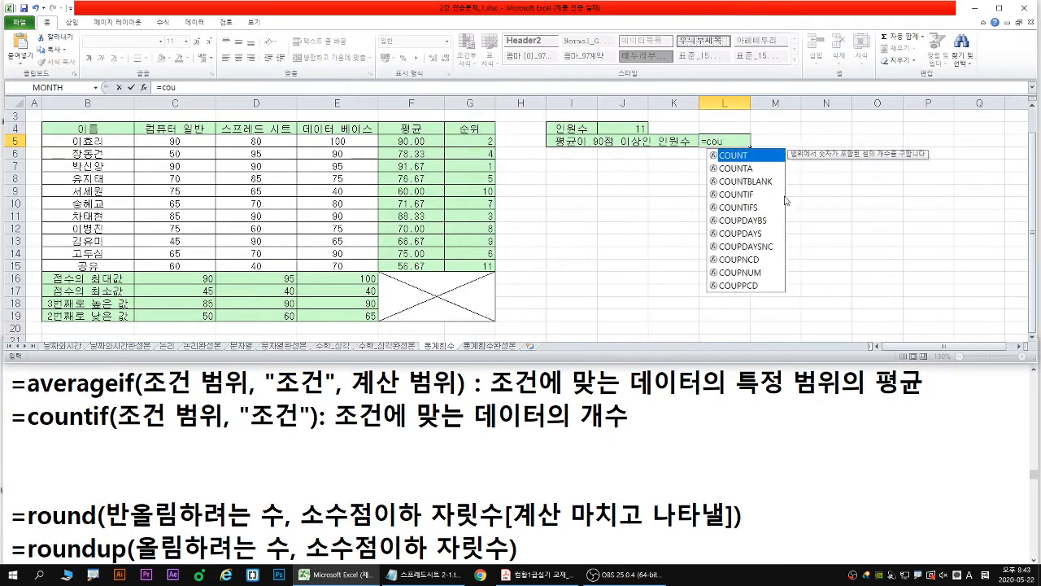
{"action": "left_click", "coordinate": [748, 195]}
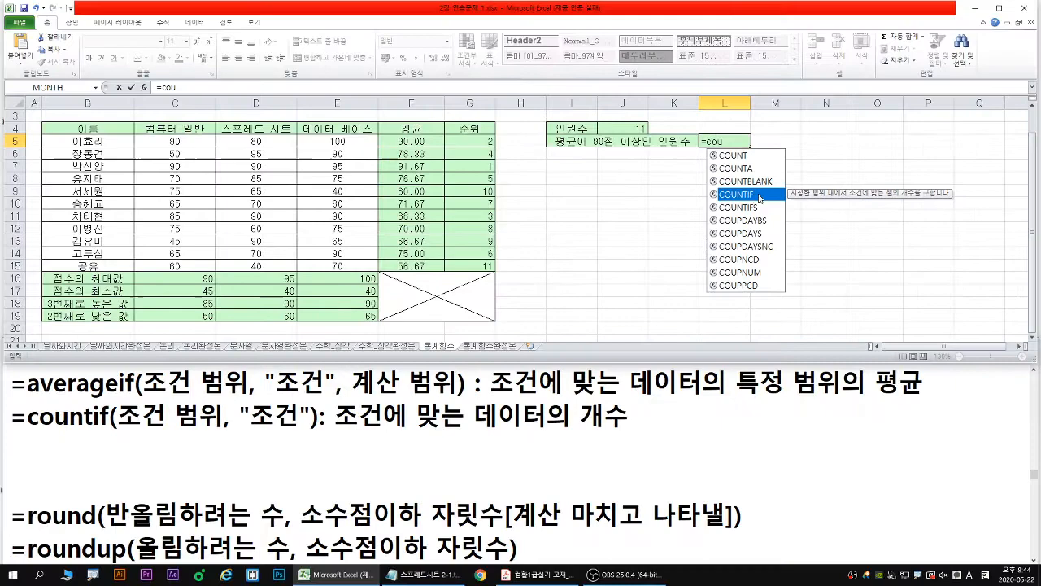
{"action": "double_click", "coordinate": [750, 197]}
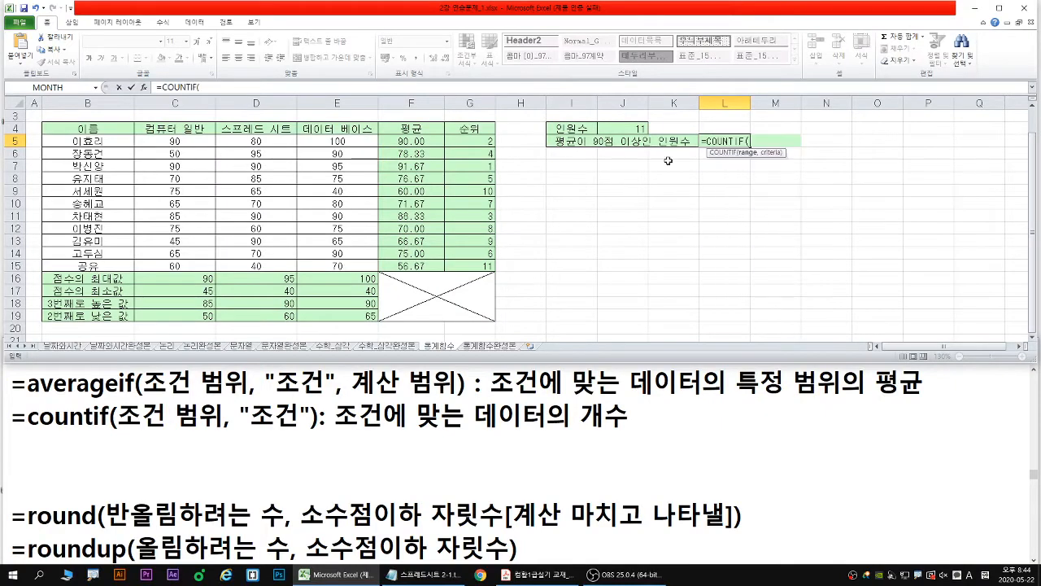
{"action": "left_click", "coordinate": [145, 86]}
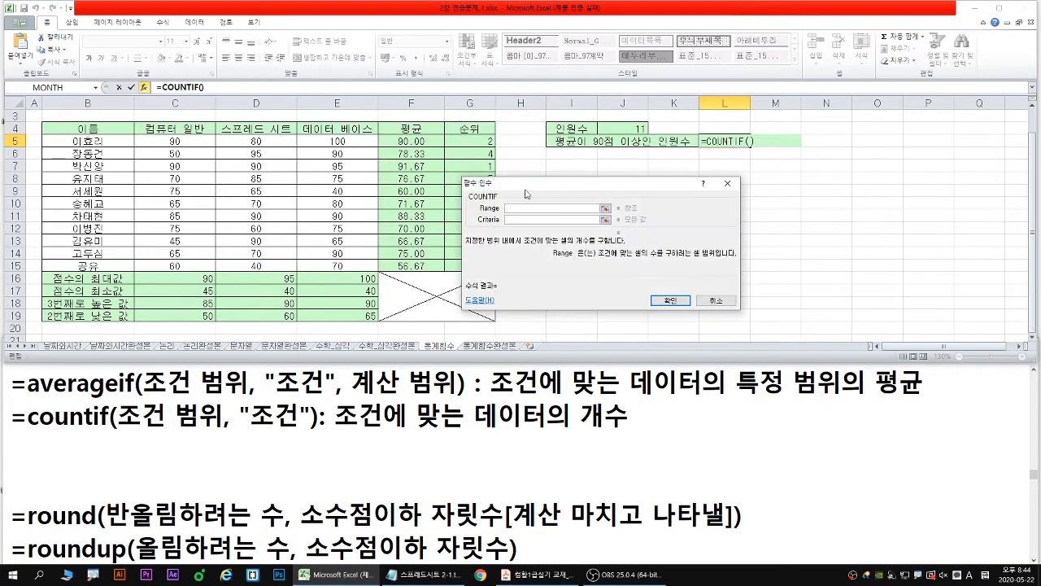
{"action": "left_click_drag", "start_coordinate": [573, 185], "coordinate": [659, 165]}
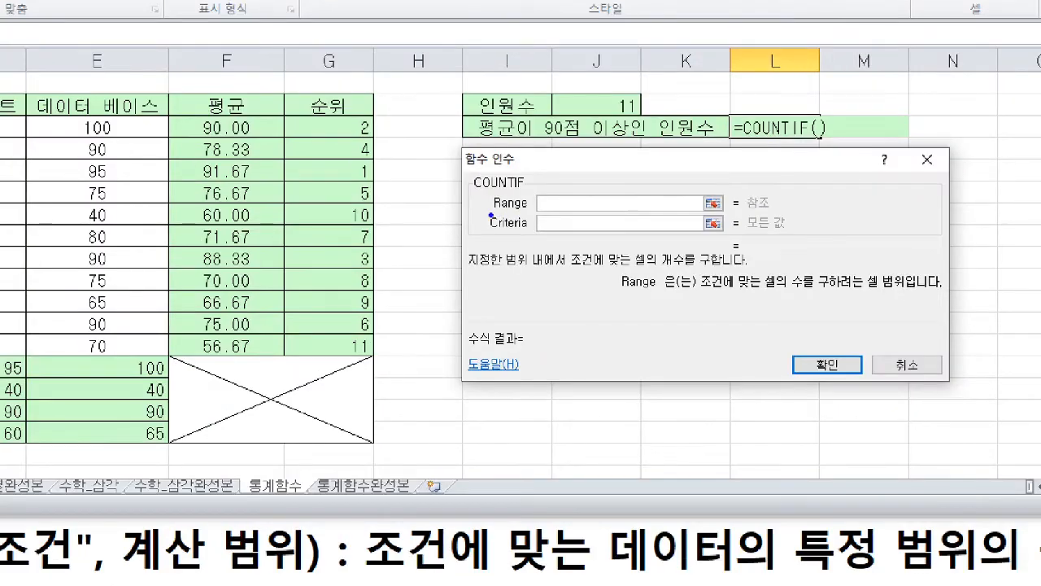
- Underline the Range argument and the condition 평균이 90점 이상 in blue, and outline the averages in F5:F15
{"action": "left_click_drag", "start_coordinate": [563, 190], "coordinate": [628, 190]}
{"action": "left_click_drag", "start_coordinate": [472, 140], "coordinate": [629, 139]}
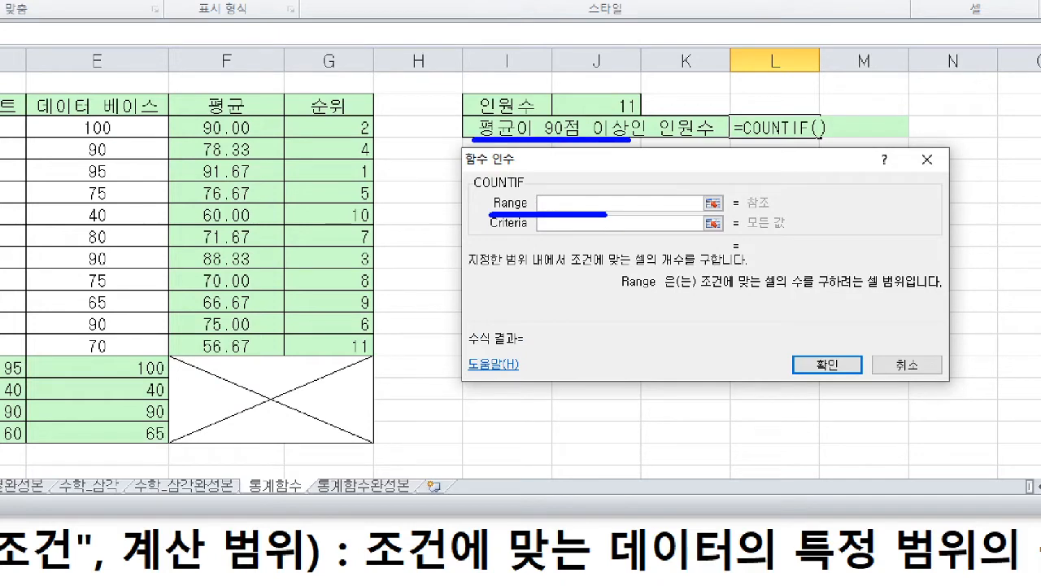
{"action": "mouse_move", "coordinate": [169, 119]}
{"action": "left_mouse_down"}
{"action": "mouse_move", "coordinate": [262, 352]}
{"action": "mouse_move", "coordinate": [281, 355]}
{"action": "left_mouse_up"}
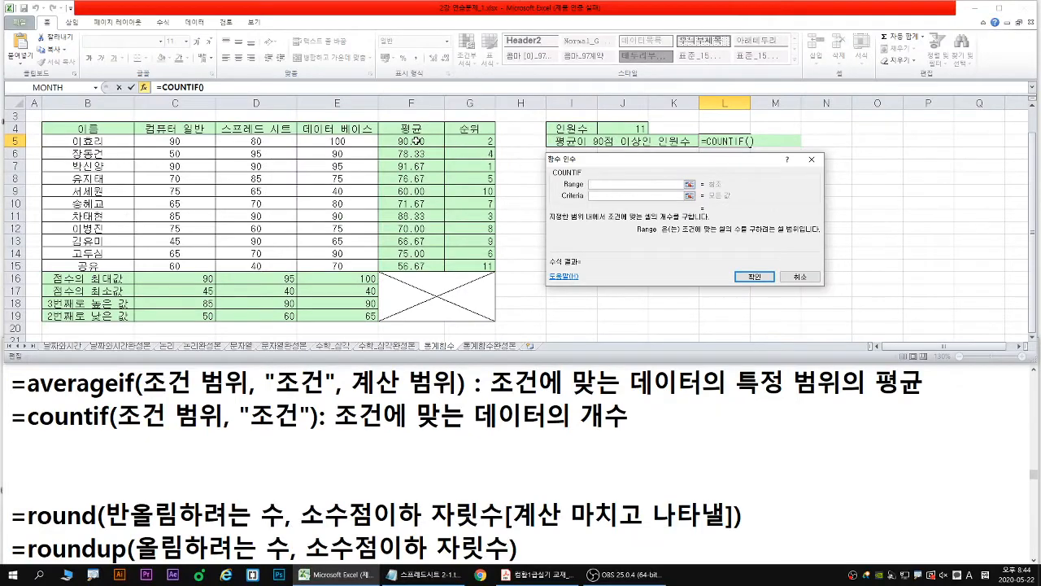
- Set the COUNTIF Range to F5:F15 and the Criteria to >=90
{"action": "left_click_drag", "start_coordinate": [242, 129], "coordinate": [240, 274]}
{"action": "left_click_drag", "start_coordinate": [420, 225], "coordinate": [419, 265]}
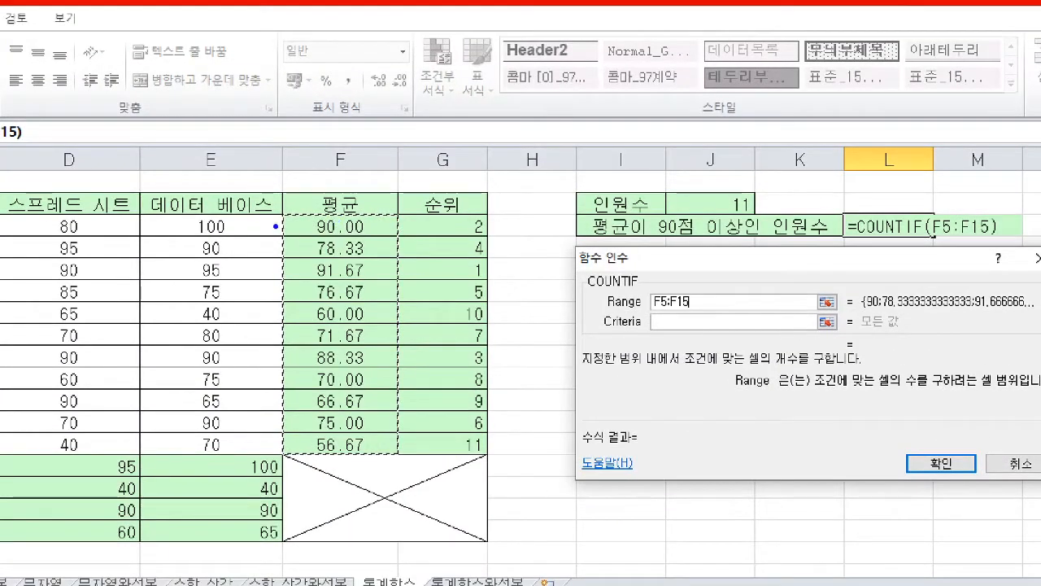
{"action": "left_click_drag", "start_coordinate": [276, 227], "coordinate": [400, 457]}
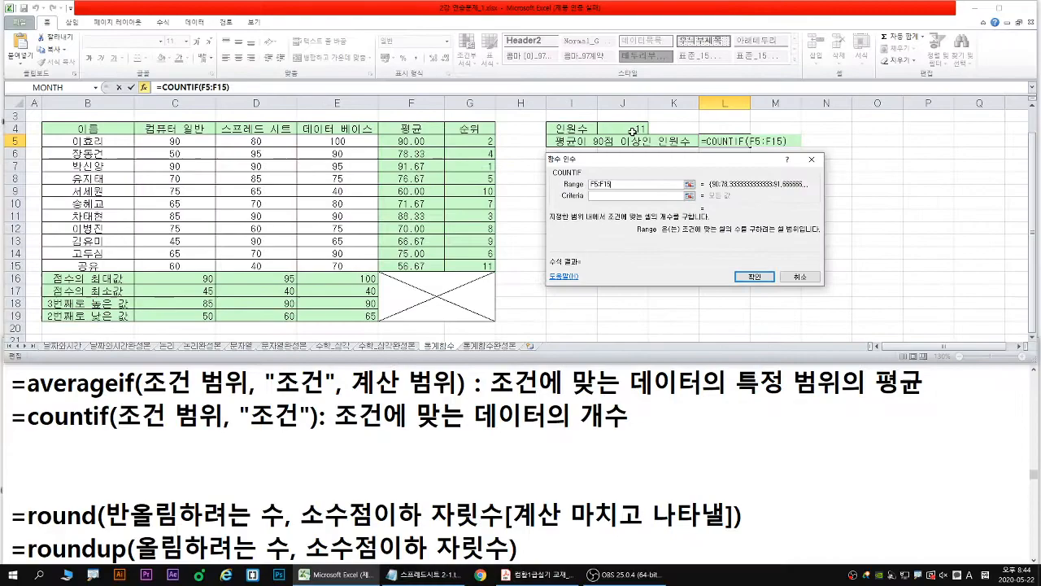
{"action": "left_click", "coordinate": [605, 197]}
{"action": "type", "text": ">=90"}
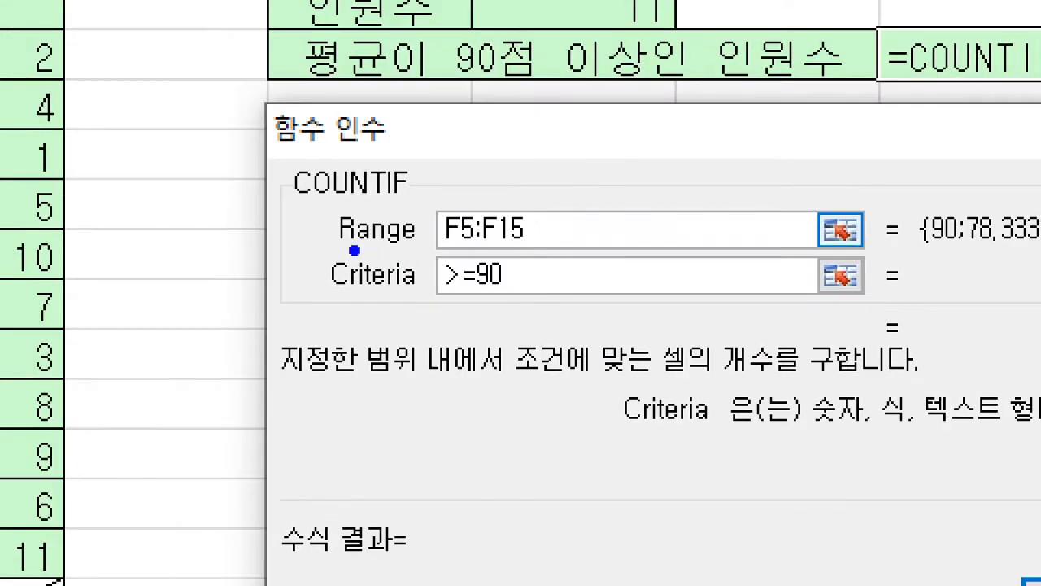
- Underline the Range in blue and the Criteria in red, and draw blue quotation marks around >=90
{"action": "left_click_drag", "start_coordinate": [355, 250], "coordinate": [588, 248]}
{"action": "left_click_drag", "start_coordinate": [346, 295], "coordinate": [514, 295]}
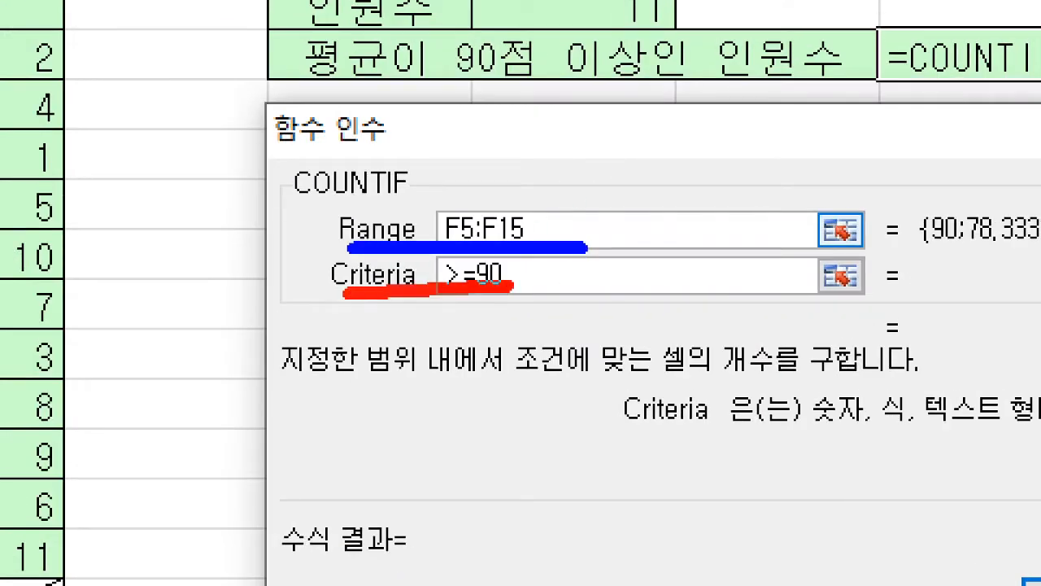
{"action": "key", "text": "b"}
{"action": "left_click", "coordinate": [428, 263]}
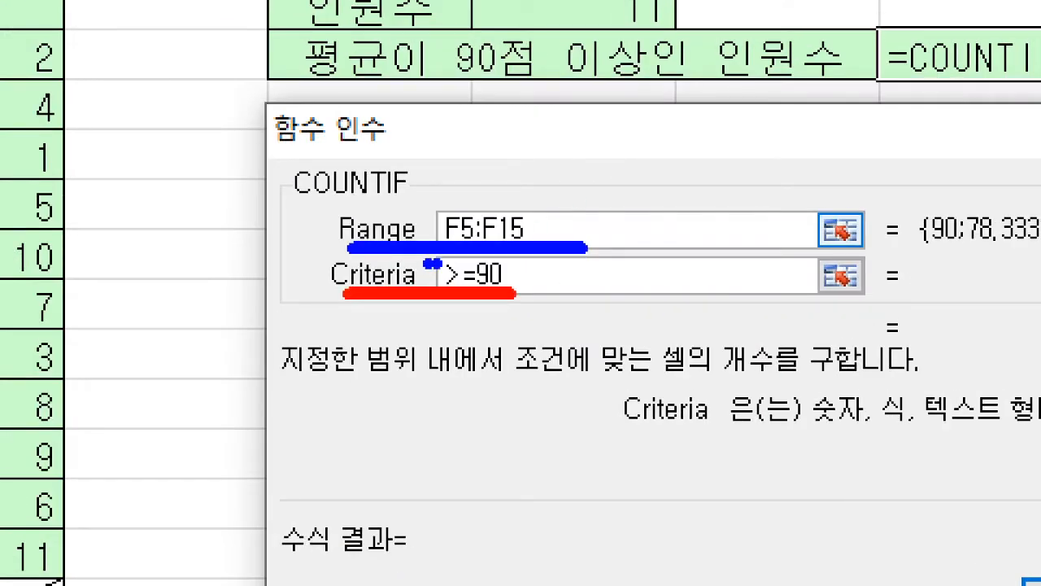
{"action": "left_click", "coordinate": [439, 264]}
{"action": "left_click", "coordinate": [509, 263]}
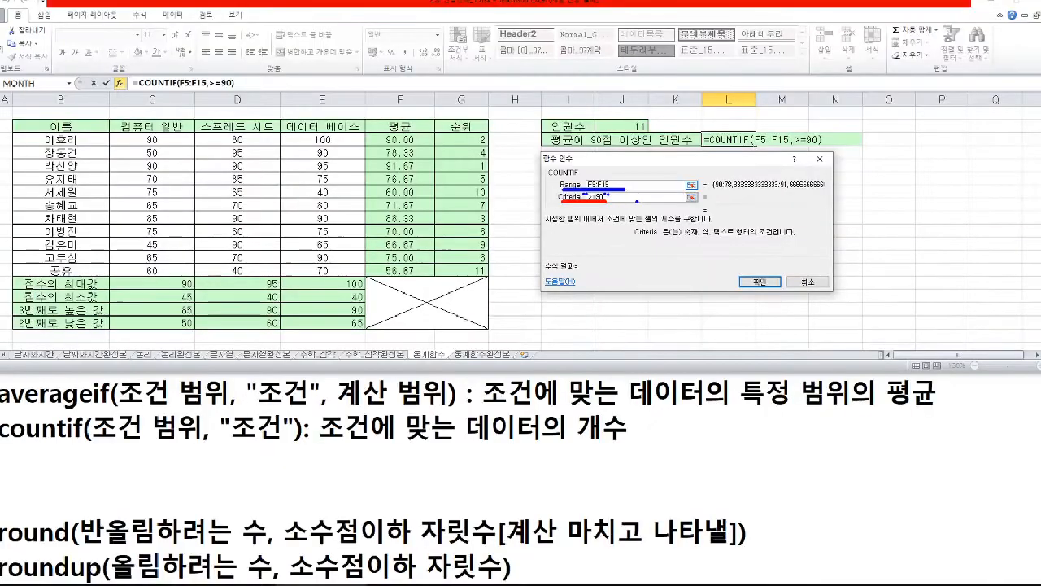
- Commit the COUNTIF Criteria as ">=90" and tick the values 90 and 91.67 in the Range preview in red
{"action": "left_click", "coordinate": [762, 282]}
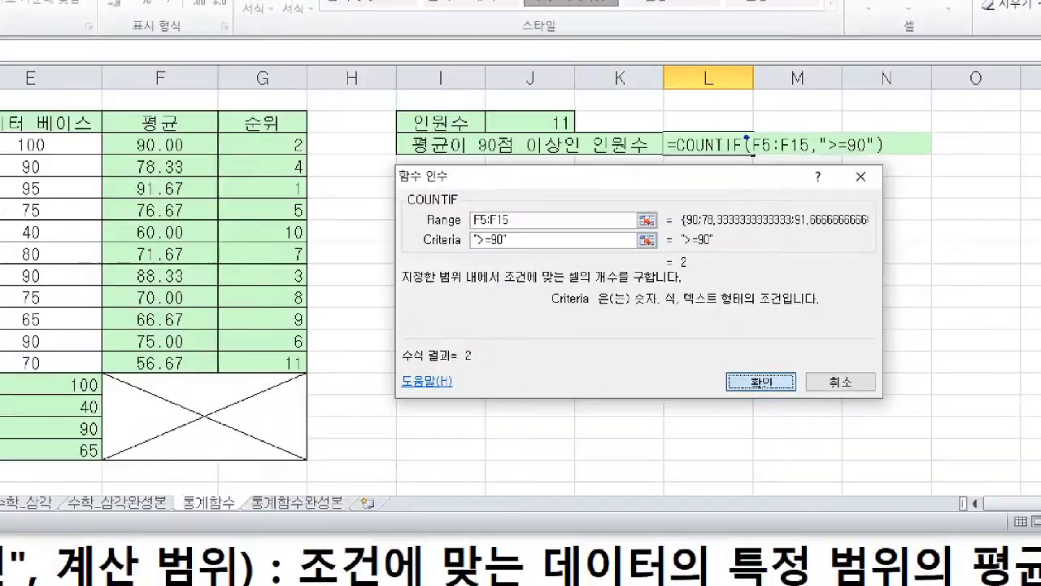
{"action": "left_click_drag", "start_coordinate": [686, 206], "coordinate": [704, 200]}
{"action": "left_click_drag", "start_coordinate": [794, 202], "coordinate": [817, 195]}
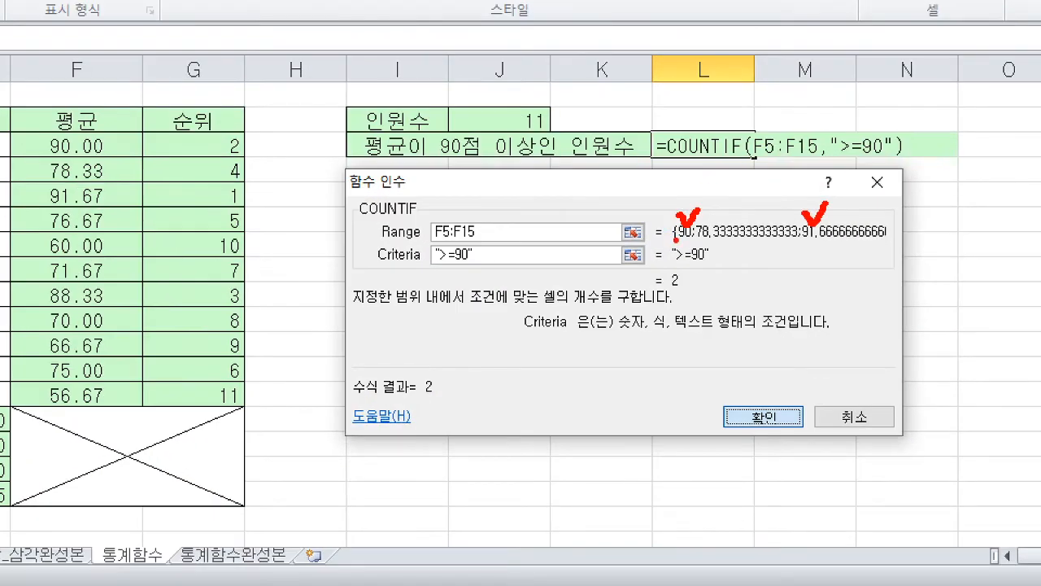
{"action": "left_click_drag", "start_coordinate": [675, 239], "coordinate": [693, 240]}
{"action": "left_click_drag", "start_coordinate": [807, 233], "coordinate": [812, 238]}
- Erase the pen marks, point out the formula result and the confirmation control with the pen, and accept the COUNTIF formula in L5
{"action": "key", "text": "e"}
{"action": "left_click_drag", "start_coordinate": [399, 278], "coordinate": [387, 282]}
{"action": "key", "text": "e"}
{"action": "mouse_move", "coordinate": [773, 431]}
{"action": "left_mouse_down"}
{"action": "mouse_move", "coordinate": [767, 457]}
{"action": "mouse_move", "coordinate": [758, 449]}
{"action": "left_mouse_up"}
{"action": "key", "text": "Escape"}
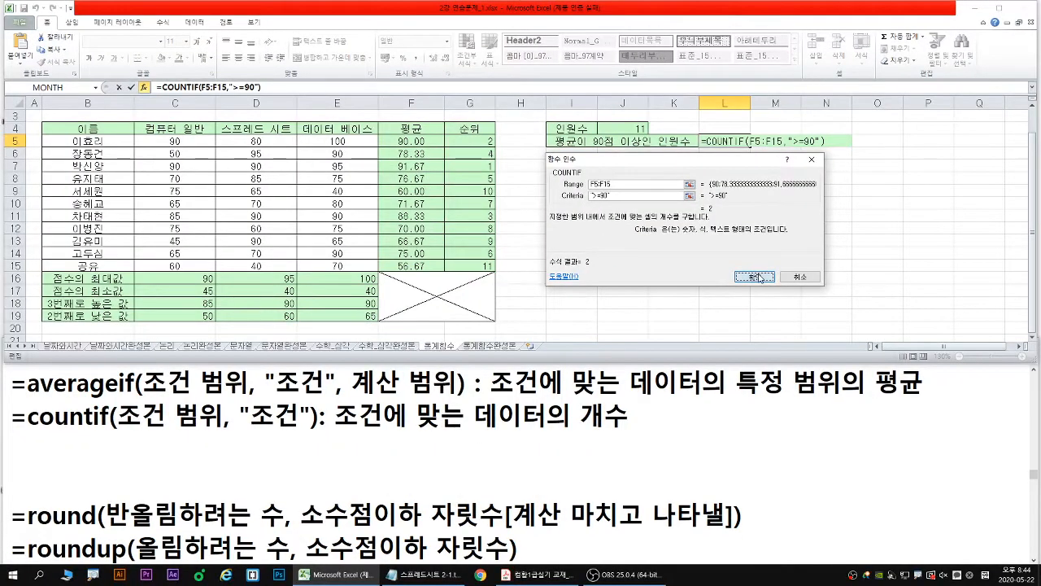
{"action": "left_click", "coordinate": [755, 276]}
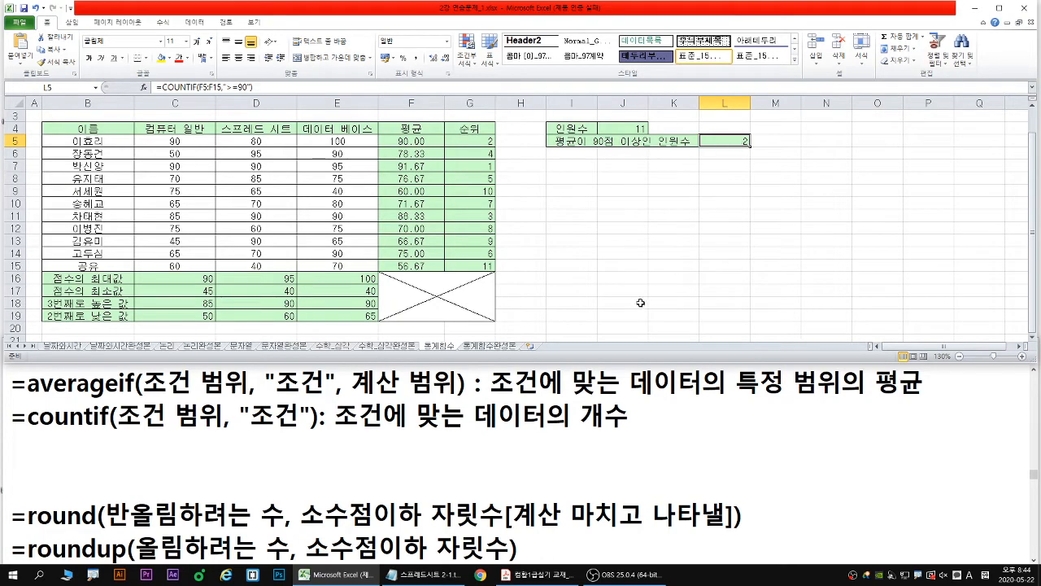
- Show the frequency function's syntax in the Notepad notes, return to Excel, and outline the scores C5:E15 in blue
{"action": "left_click", "coordinate": [406, 428]}
{"action": "scroll", "coordinate": [405, 428], "scroll_direction": "down", "scroll_amount": 1}
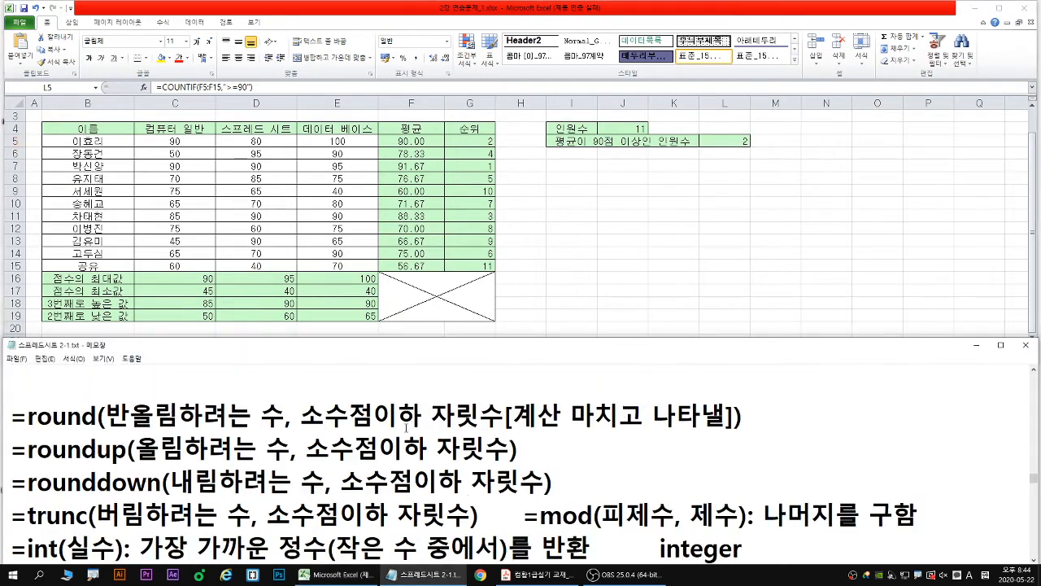
{"action": "scroll", "coordinate": [406, 428], "scroll_direction": "down", "scroll_amount": 5}
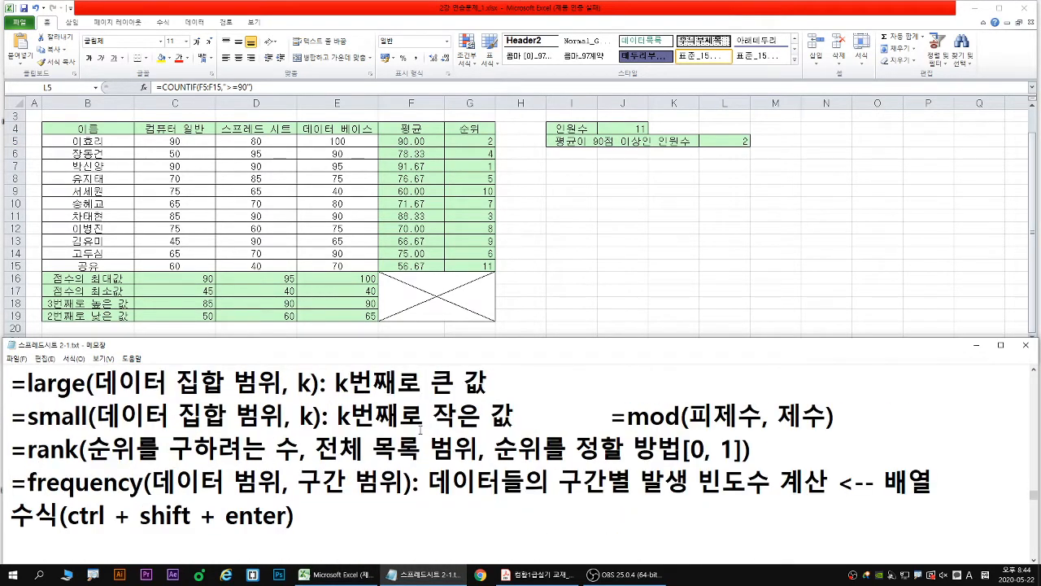
{"action": "scroll", "coordinate": [414, 429], "scroll_direction": "down", "scroll_amount": 1}
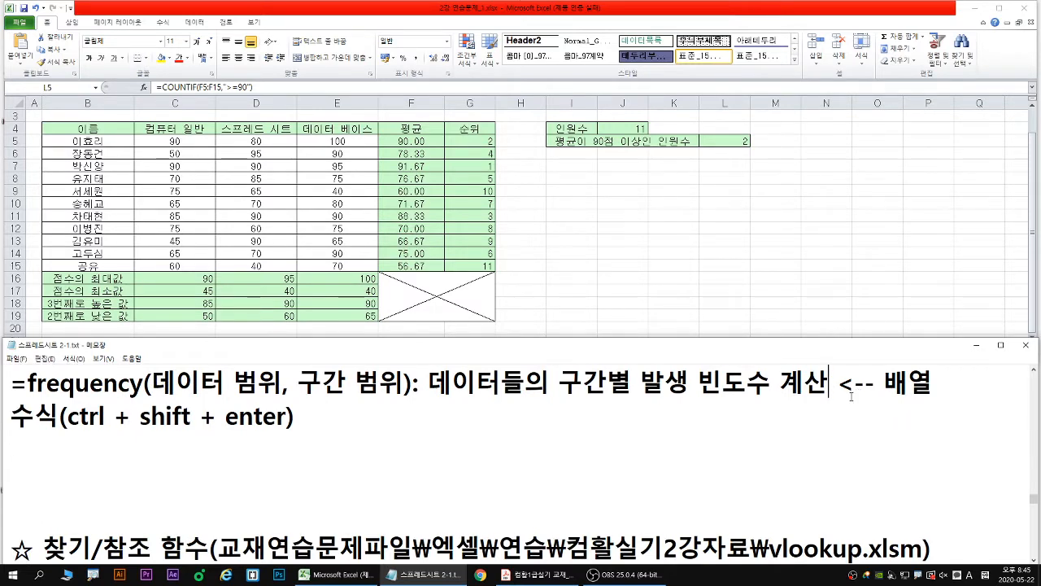
{"action": "key", "text": "Right"}
{"action": "key", "text": "Right"}
{"action": "key", "text": "Right"}
{"action": "key", "text": "Right"}
{"action": "key", "text": "Right"}
{"action": "key", "text": "Right"}
{"action": "key", "text": "Right"}
{"action": "key", "text": "alt+Tab"}
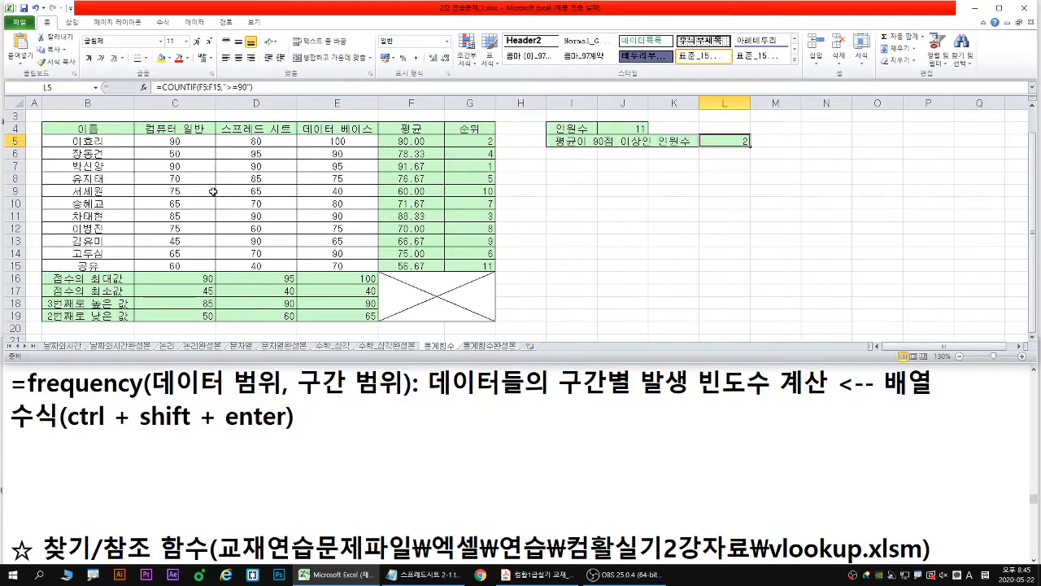
{"action": "mouse_move", "coordinate": [136, 135]}
{"action": "left_mouse_down"}
{"action": "mouse_move", "coordinate": [315, 205]}
{"action": "mouse_move", "coordinate": [378, 271]}
{"action": "left_mouse_up"}
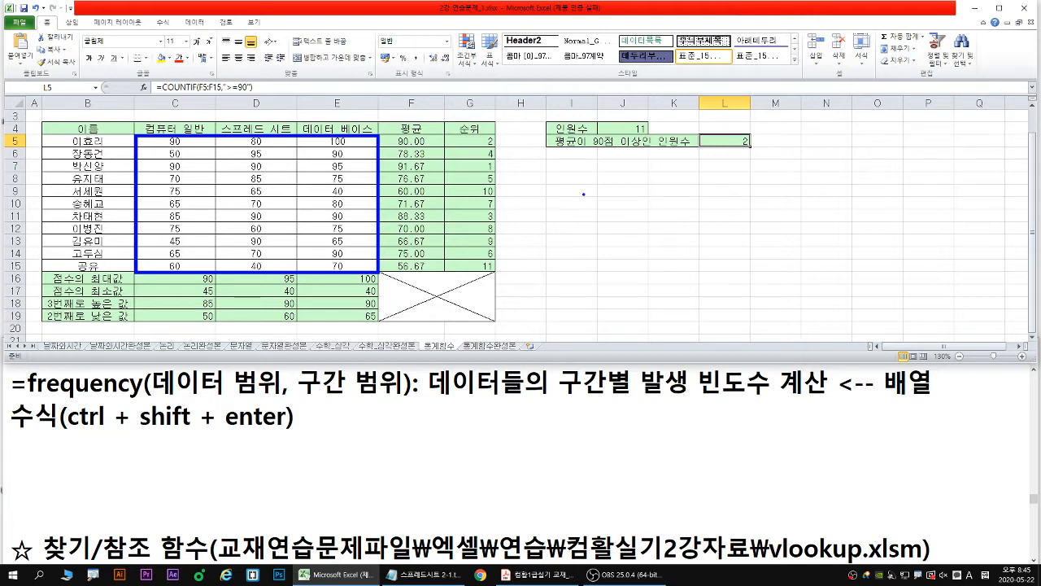
{"action": "key", "text": "Escape"}
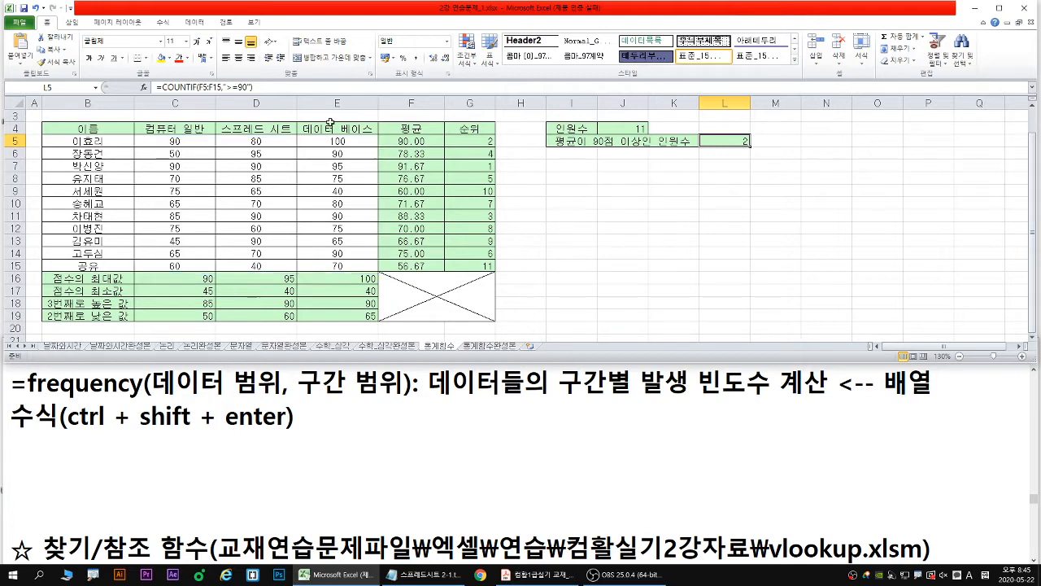
- Enter the heading 구간 in I9 and the interval values 50 and 60 in I10 and I11
{"action": "left_click", "coordinate": [573, 177]}
{"action": "scroll", "coordinate": [595, 205], "scroll_direction": "up", "scroll_amount": 1}
{"action": "scroll", "coordinate": [636, 200], "scroll_direction": "up", "scroll_amount": 1}
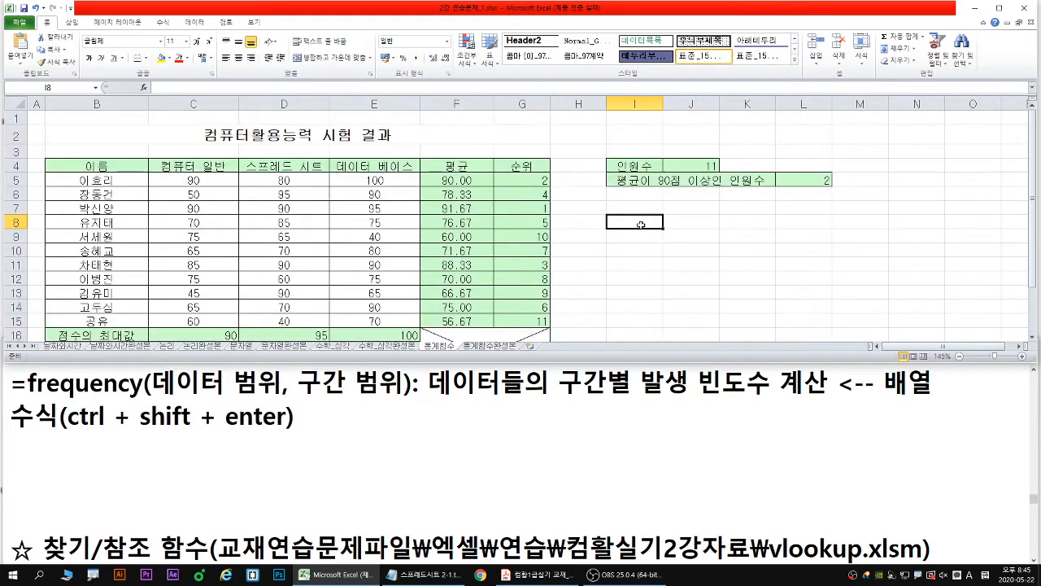
{"action": "left_click", "coordinate": [638, 236]}
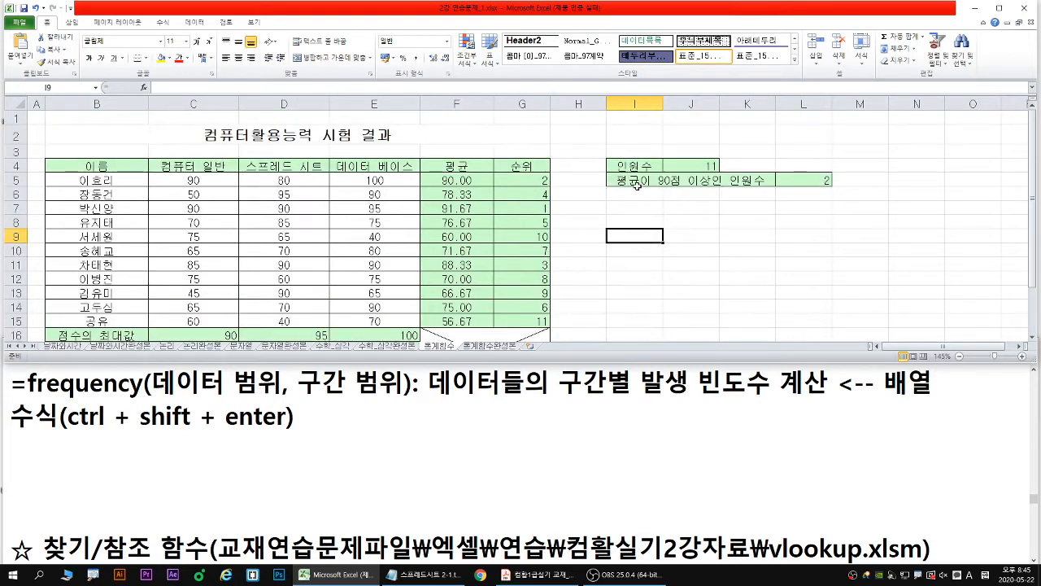
{"action": "type", "text": "r구간"}
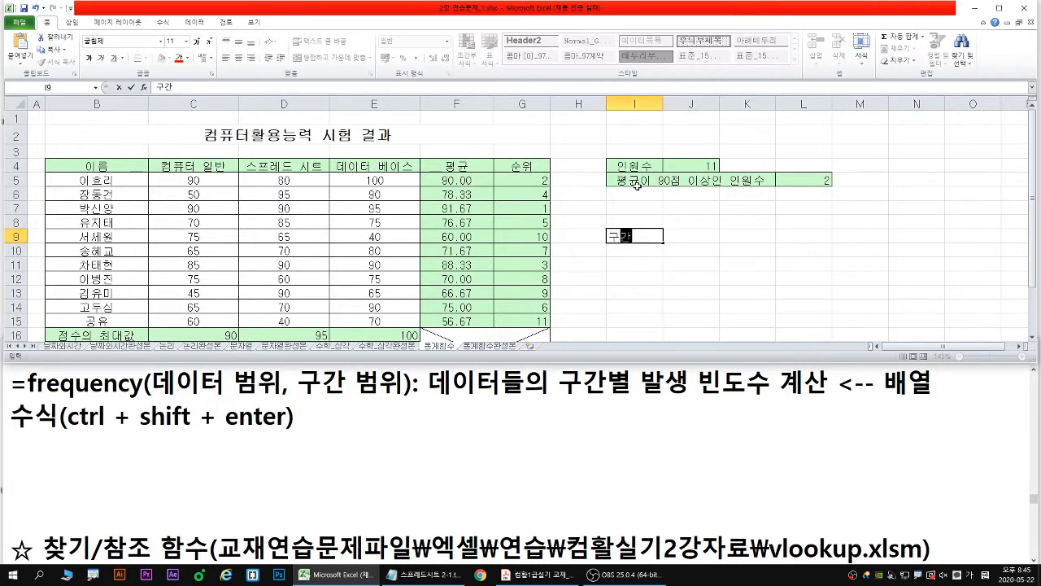
{"action": "key", "text": "Return"}
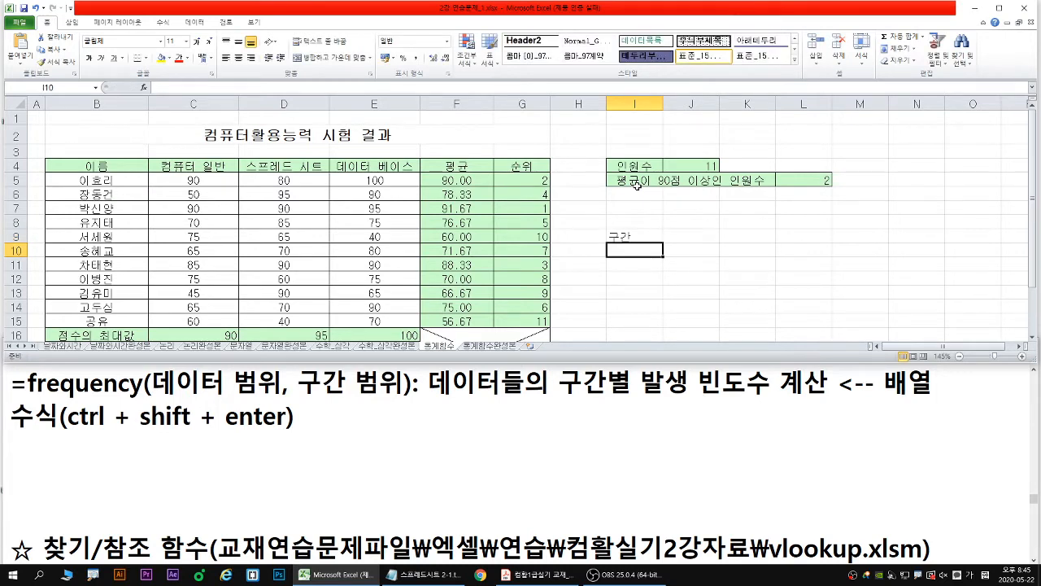
{"action": "type", "text": "50"}
{"action": "key", "text": "Return"}
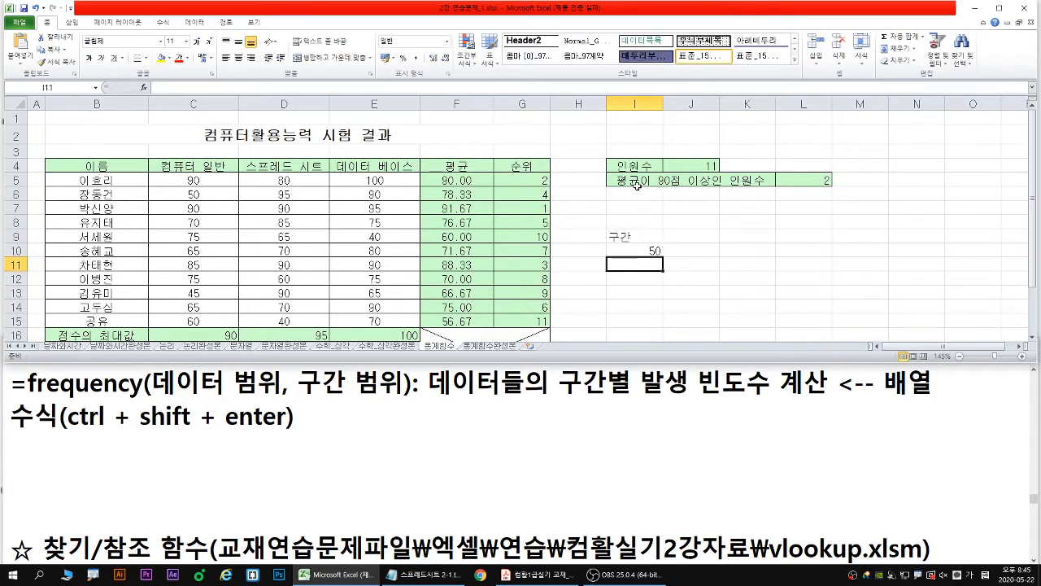
{"action": "type", "text": "60"}
{"action": "key", "text": "Return"}
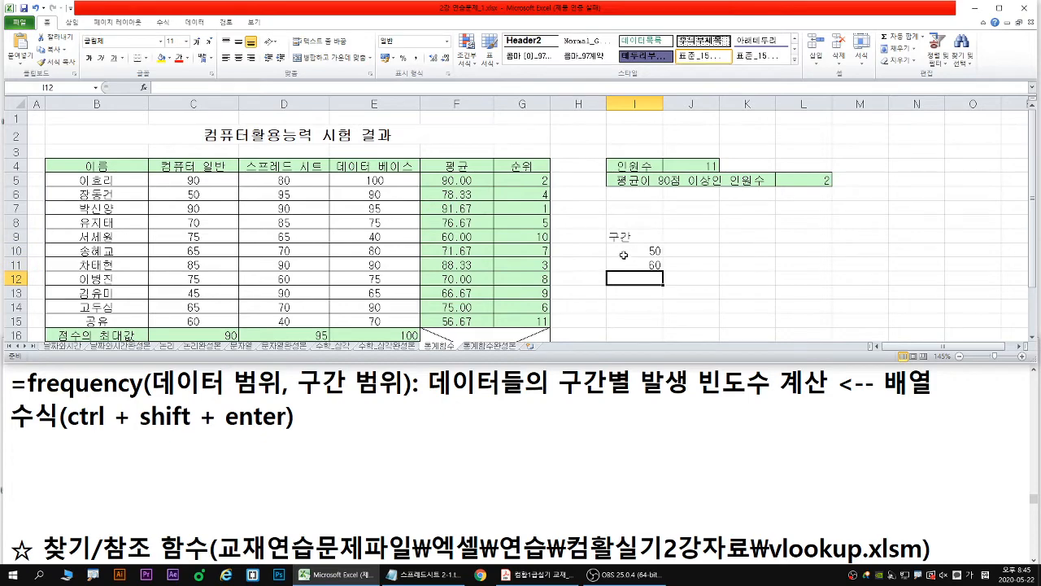
- Mark I10:I11 and its fill handle with the pen, and extend the interval series down to 100 in I15
{"action": "left_click_drag", "start_coordinate": [626, 252], "coordinate": [633, 264]}
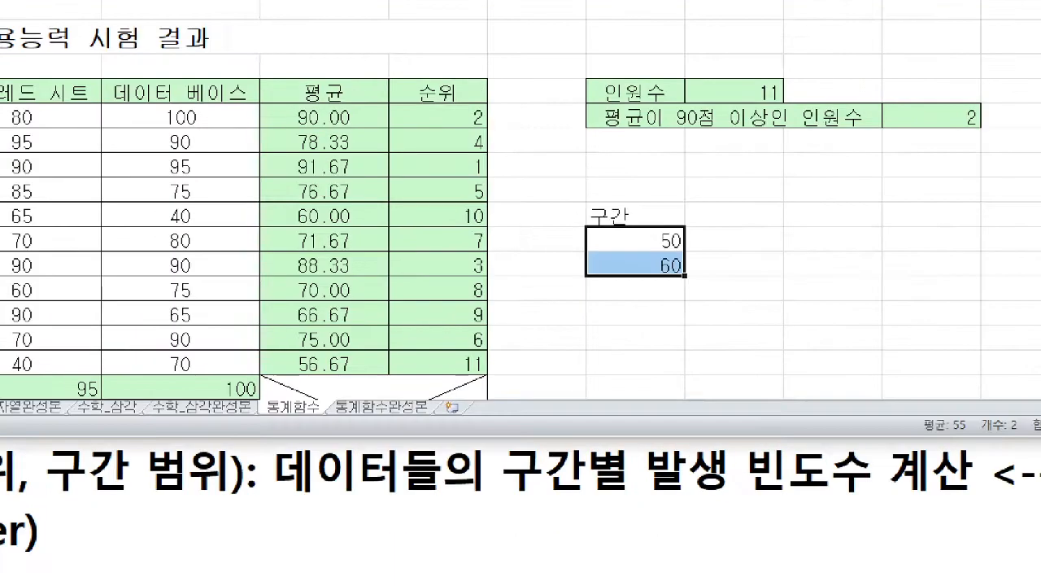
{"action": "mouse_move", "coordinate": [584, 224]}
{"action": "left_mouse_down"}
{"action": "mouse_move", "coordinate": [653, 272]}
{"action": "mouse_move", "coordinate": [683, 276]}
{"action": "mouse_move", "coordinate": [684, 337]}
{"action": "mouse_move", "coordinate": [710, 329]}
{"action": "left_mouse_up"}
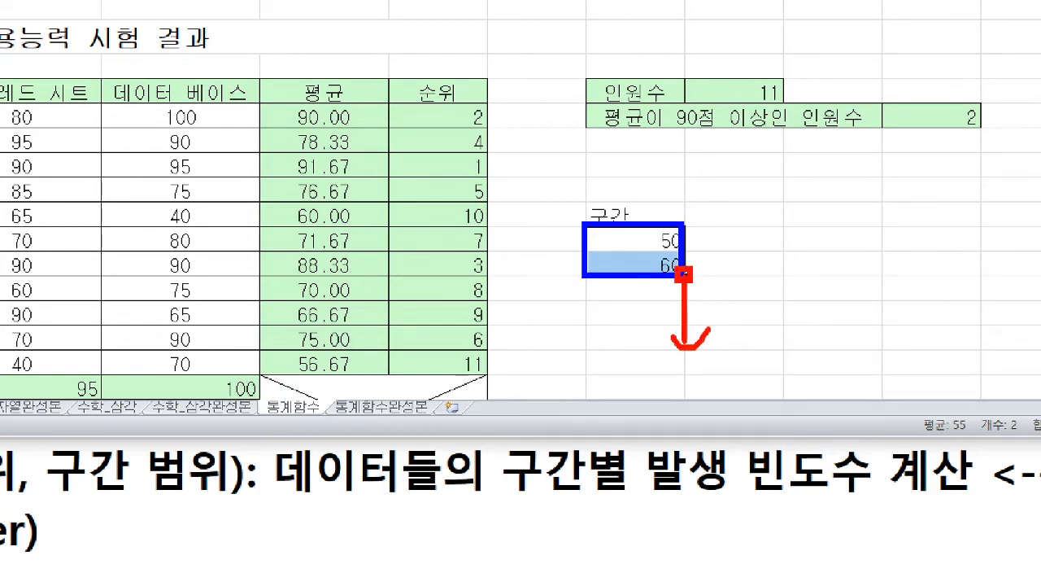
{"action": "key", "text": "Escape"}
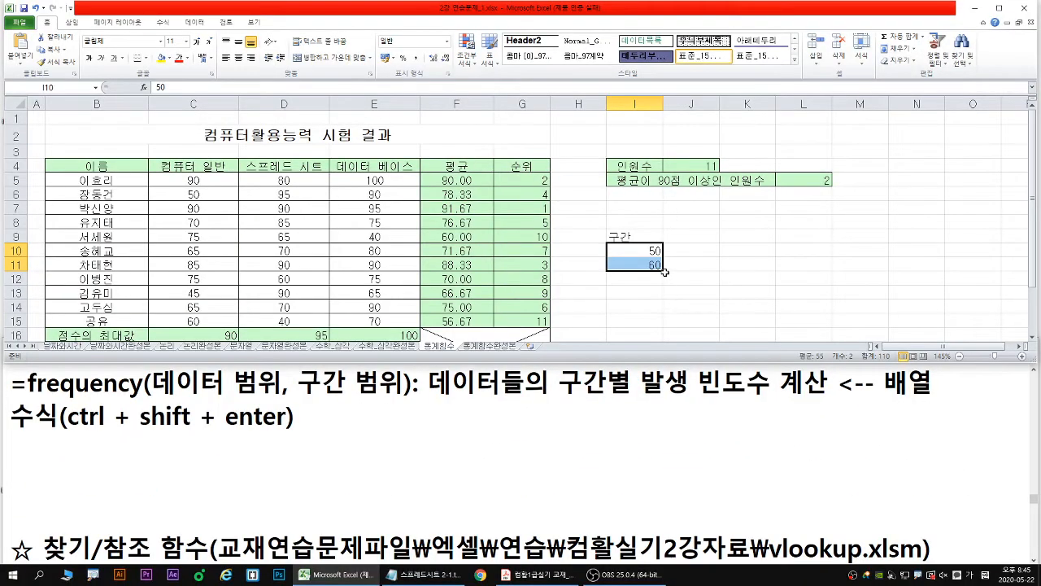
{"action": "left_click_drag", "start_coordinate": [665, 271], "coordinate": [665, 327]}
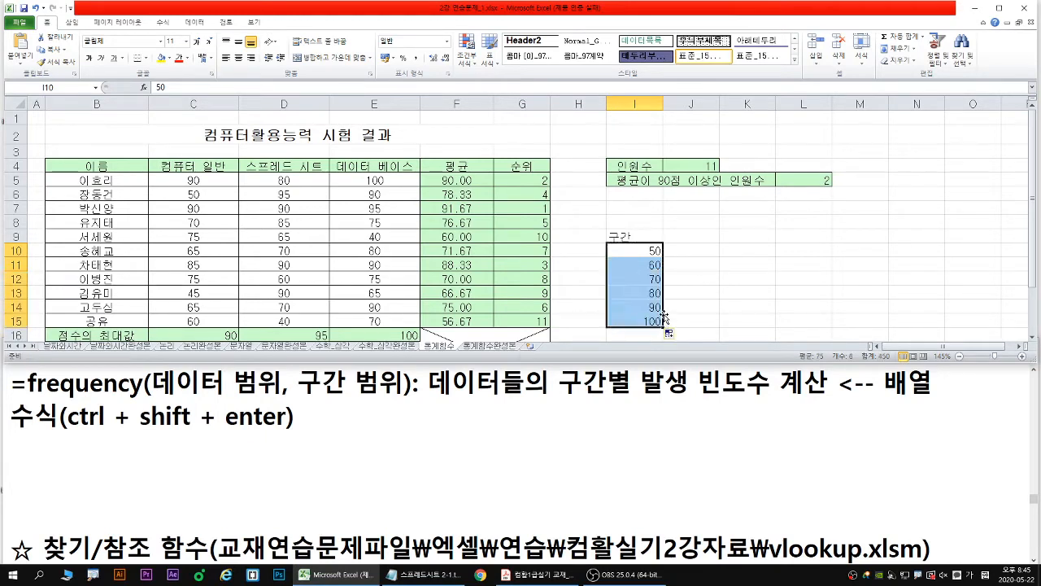
- Enter the heading 빈도수 in J9 beside 구간
{"action": "left_click", "coordinate": [684, 236]}
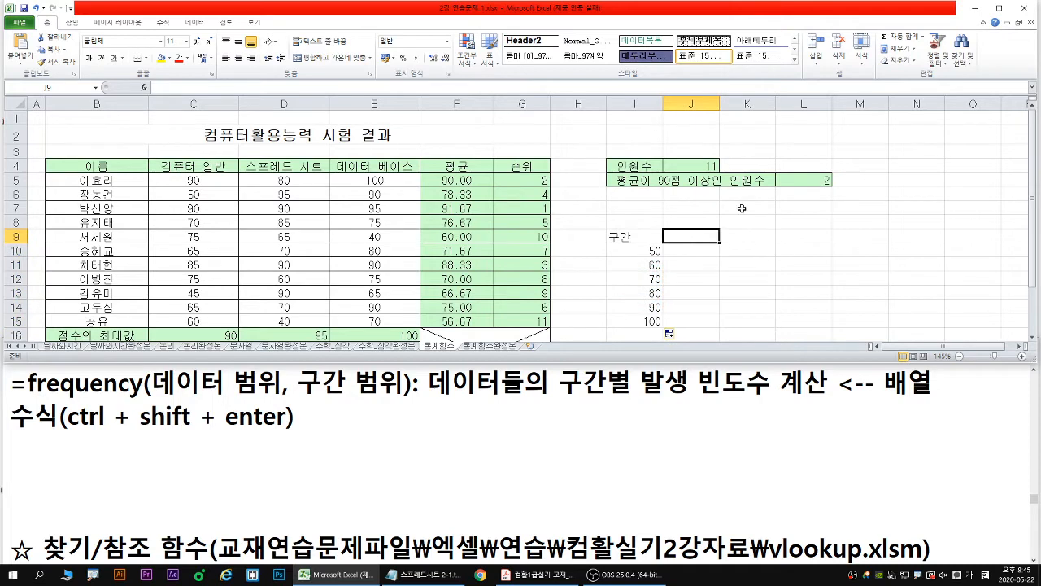
{"action": "type", "text": "ㅂㅣ"}
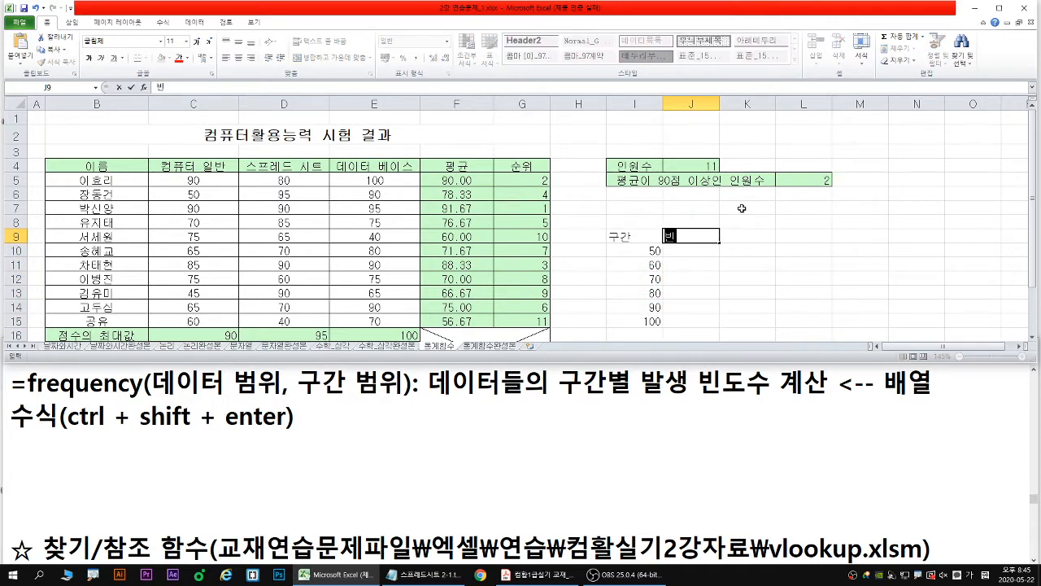
{"action": "type", "text": "ㄴㄷㅗㅅㅜ"}
{"action": "key", "text": "Return"}
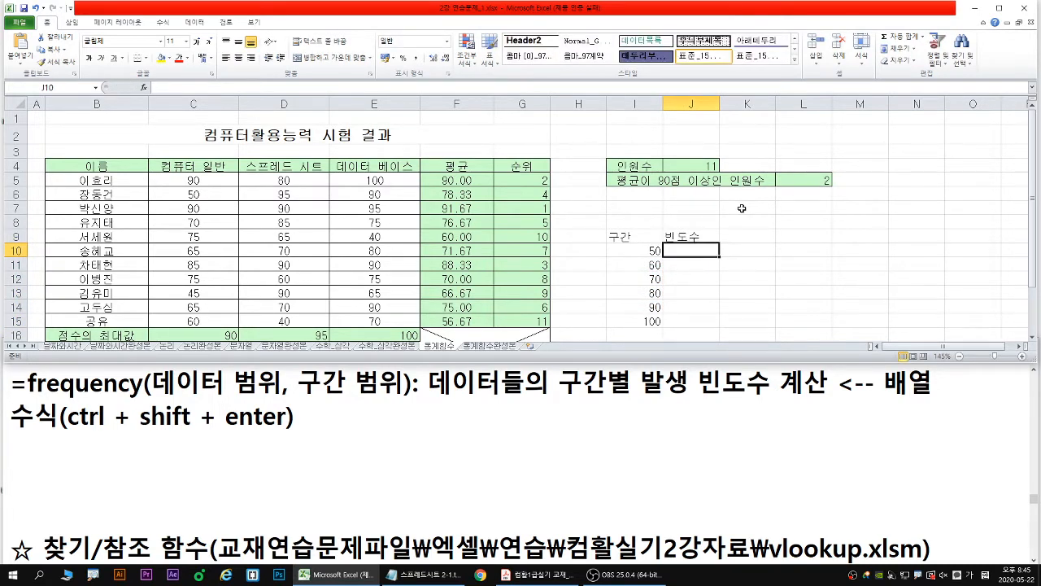
- Write the lower limits 0, 51 and 61 in red beside the first three intervals, and outline the scores C5:E15 in blue
{"action": "left_click", "coordinate": [1033, 336]}
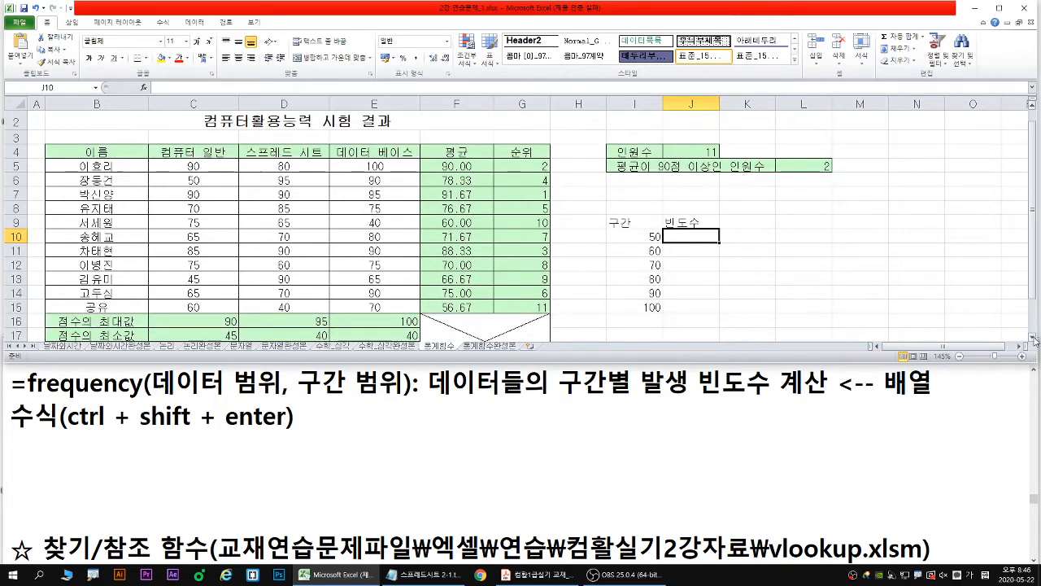
{"action": "left_click", "coordinate": [1033, 337]}
{"action": "left_click", "coordinate": [689, 203]}
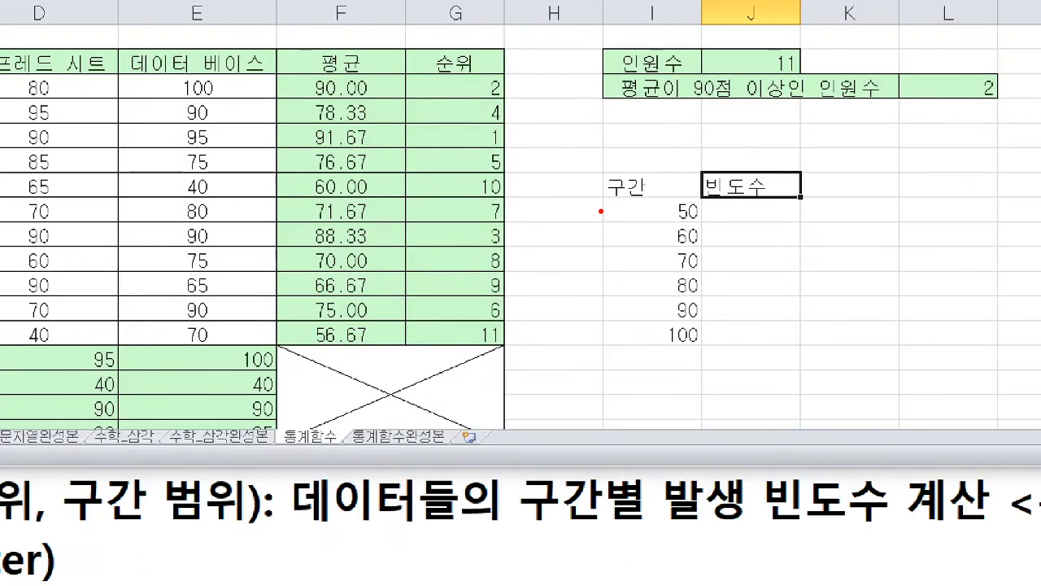
{"action": "mouse_move", "coordinate": [609, 208]}
{"action": "left_mouse_down"}
{"action": "mouse_move", "coordinate": [614, 218]}
{"action": "mouse_move", "coordinate": [610, 201]}
{"action": "mouse_move", "coordinate": [667, 210]}
{"action": "mouse_move", "coordinate": [610, 231]}
{"action": "mouse_move", "coordinate": [615, 244]}
{"action": "mouse_move", "coordinate": [597, 243]}
{"action": "mouse_move", "coordinate": [626, 249]}
{"action": "mouse_move", "coordinate": [673, 231]}
{"action": "left_mouse_up"}
{"action": "mouse_move", "coordinate": [616, 249]}
{"action": "left_mouse_down"}
{"action": "mouse_move", "coordinate": [597, 270]}
{"action": "mouse_move", "coordinate": [620, 277]}
{"action": "mouse_move", "coordinate": [676, 256]}
{"action": "left_mouse_up"}
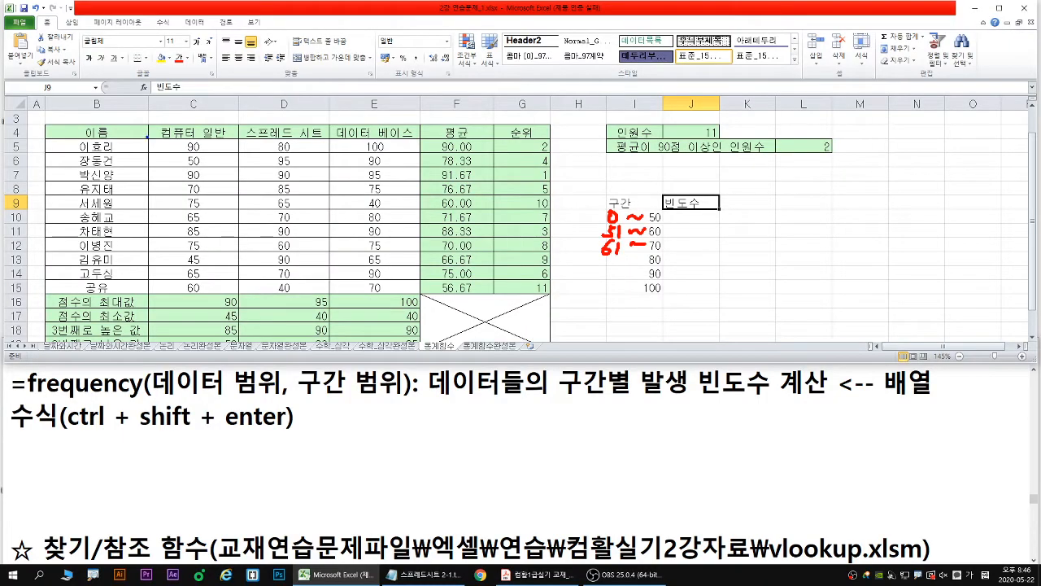
{"action": "mouse_move", "coordinate": [147, 137]}
{"action": "left_mouse_down"}
{"action": "mouse_move", "coordinate": [404, 278]}
{"action": "mouse_move", "coordinate": [422, 313]}
{"action": "mouse_move", "coordinate": [420, 294]}
{"action": "left_mouse_up"}
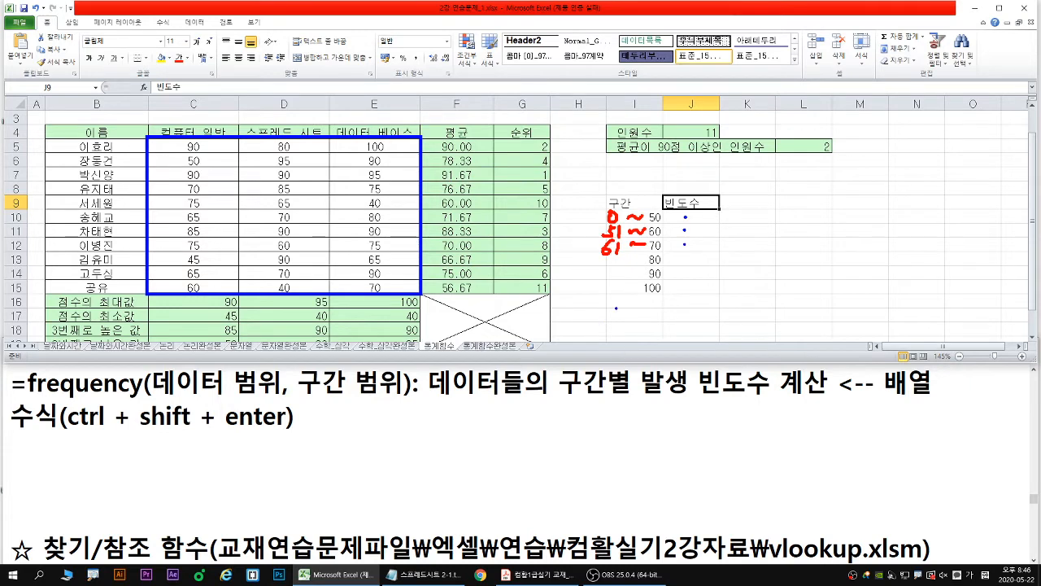
{"action": "key", "text": "Escape"}
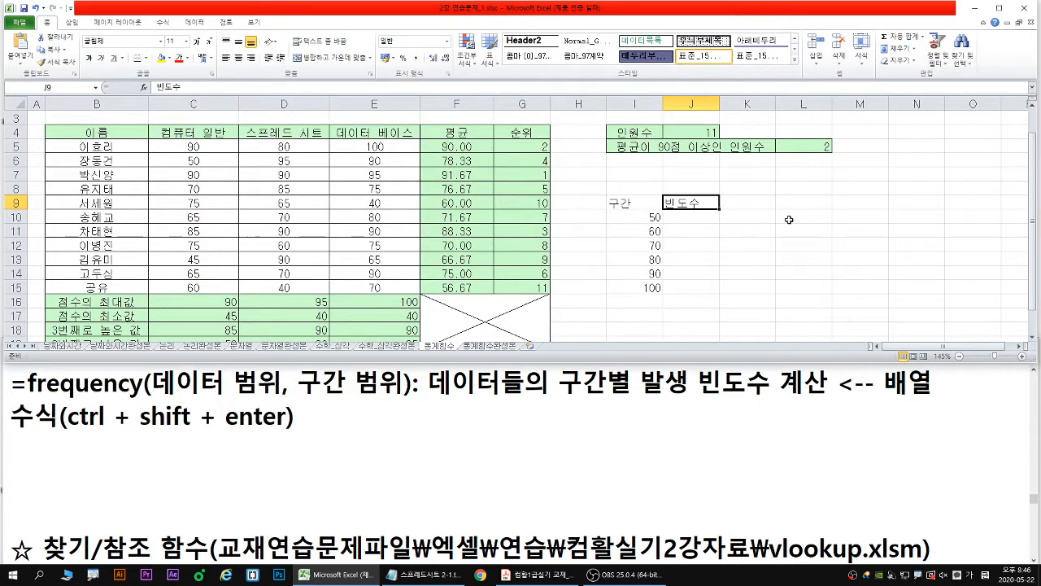
- Point out the intervals in I10:I15 and select the matching empty frequency cells J10:J15
{"action": "left_click", "coordinate": [693, 217]}
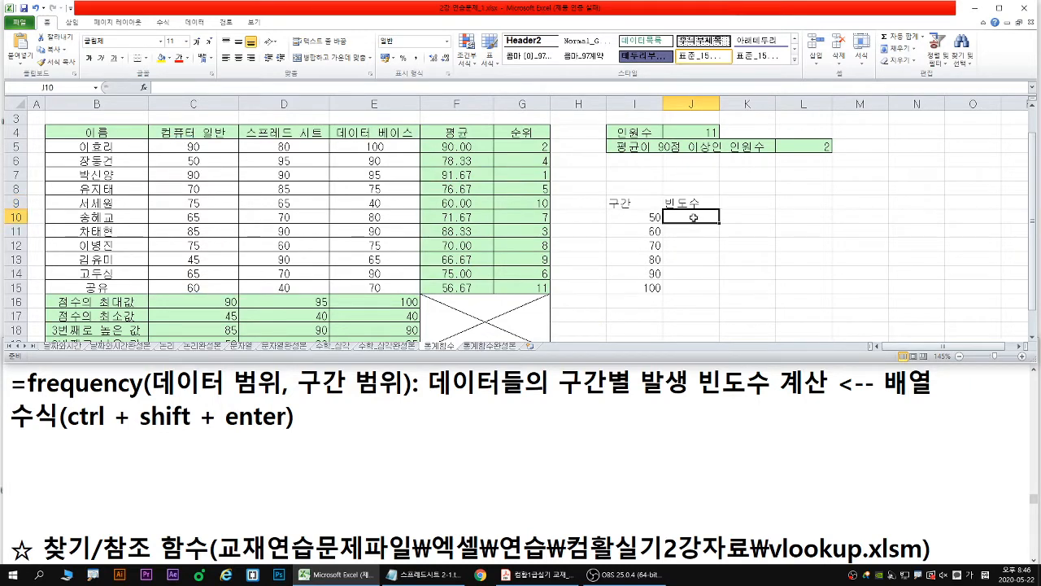
{"action": "left_click_drag", "start_coordinate": [693, 217], "coordinate": [696, 284]}
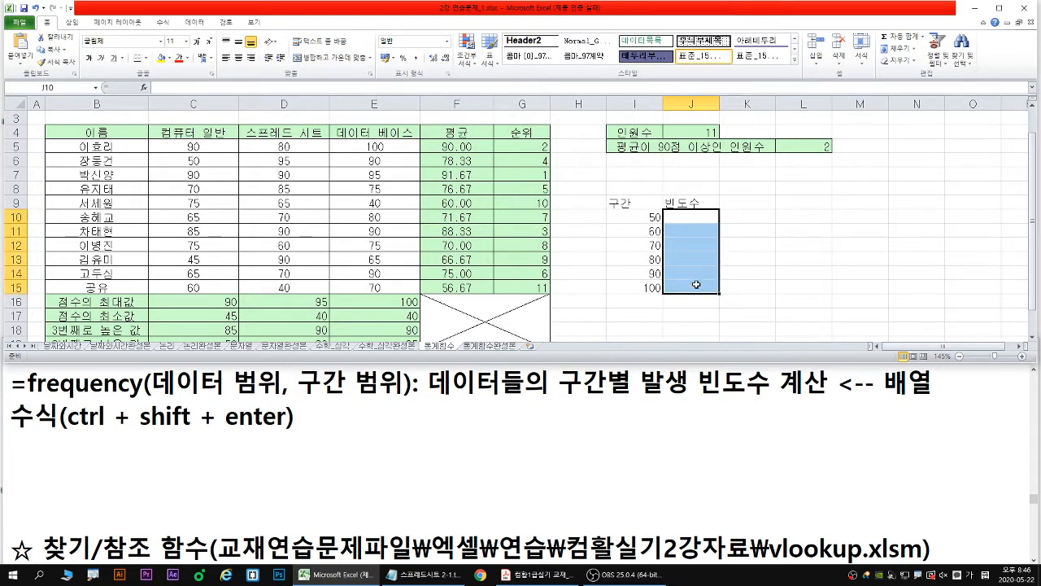
{"action": "left_click_drag", "start_coordinate": [651, 216], "coordinate": [639, 287]}
{"action": "left_click", "coordinate": [655, 216]}
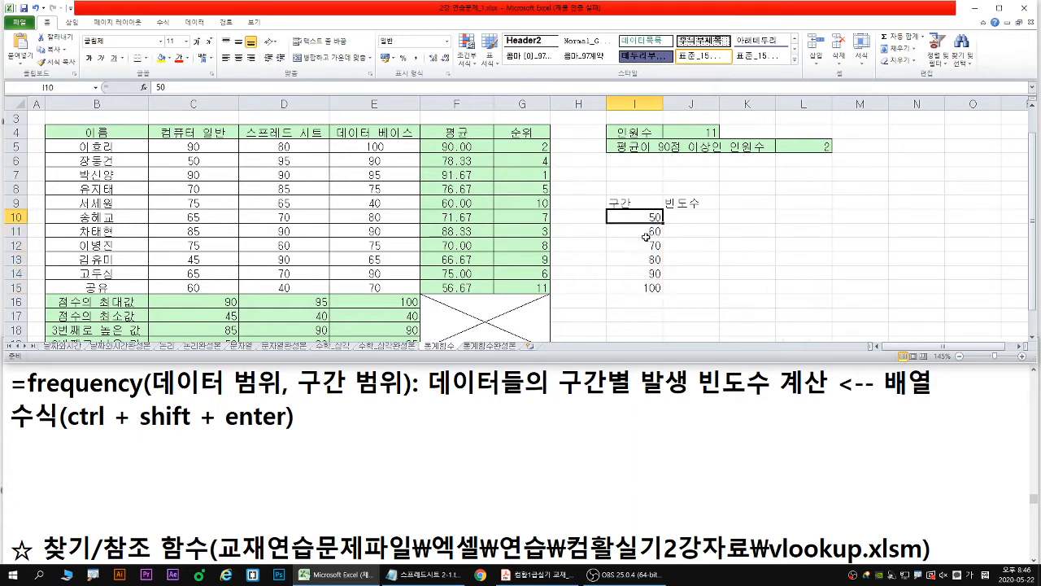
{"action": "left_click", "coordinate": [646, 232]}
{"action": "left_click_drag", "start_coordinate": [651, 216], "coordinate": [643, 287]}
{"action": "left_click_drag", "start_coordinate": [690, 217], "coordinate": [697, 286]}
{"action": "key", "text": "ctrl+1"}
{"action": "left_click", "coordinate": [686, 248]}
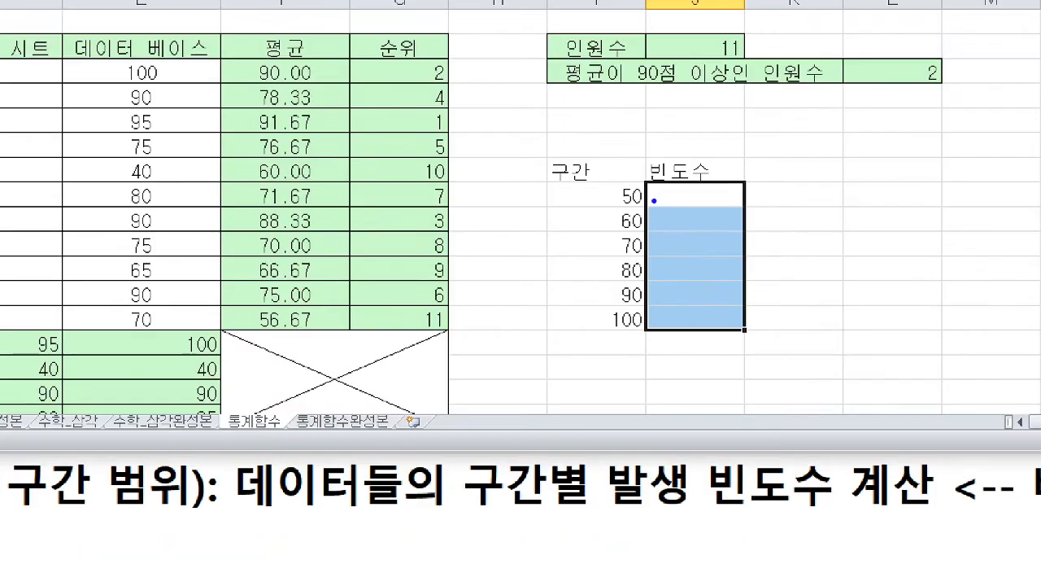
- Outline the frequency cells J10:J15 and underline ctrl + shift + enter in the notes in red
{"action": "mouse_move", "coordinate": [647, 181]}
{"action": "left_mouse_down"}
{"action": "mouse_move", "coordinate": [722, 312]}
{"action": "mouse_move", "coordinate": [744, 329]}
{"action": "left_mouse_up"}
{"action": "key", "text": "Escape"}
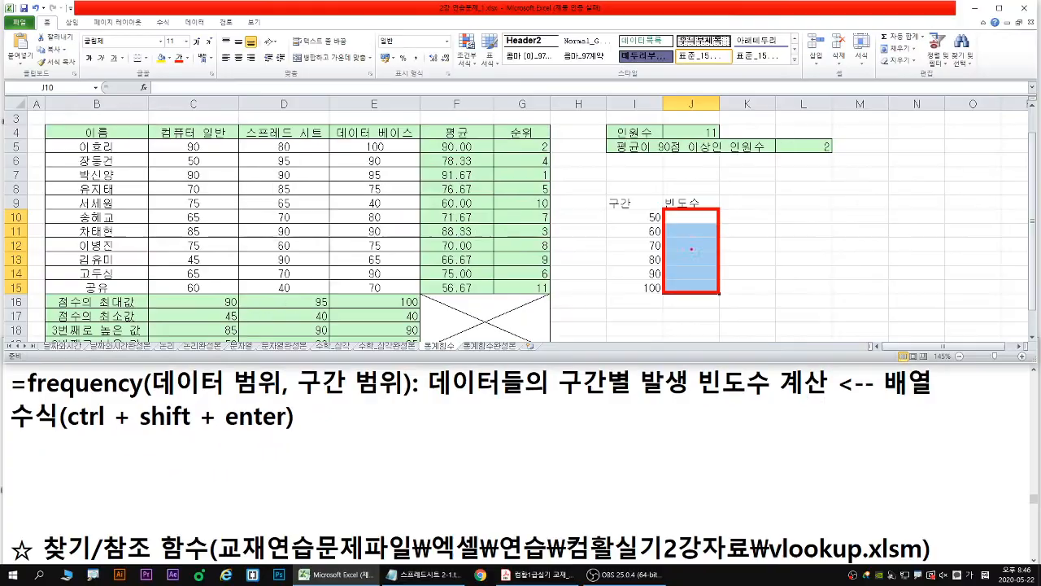
{"action": "left_click_drag", "start_coordinate": [72, 429], "coordinate": [291, 424]}
{"action": "left_click_drag", "start_coordinate": [75, 431], "coordinate": [286, 432]}
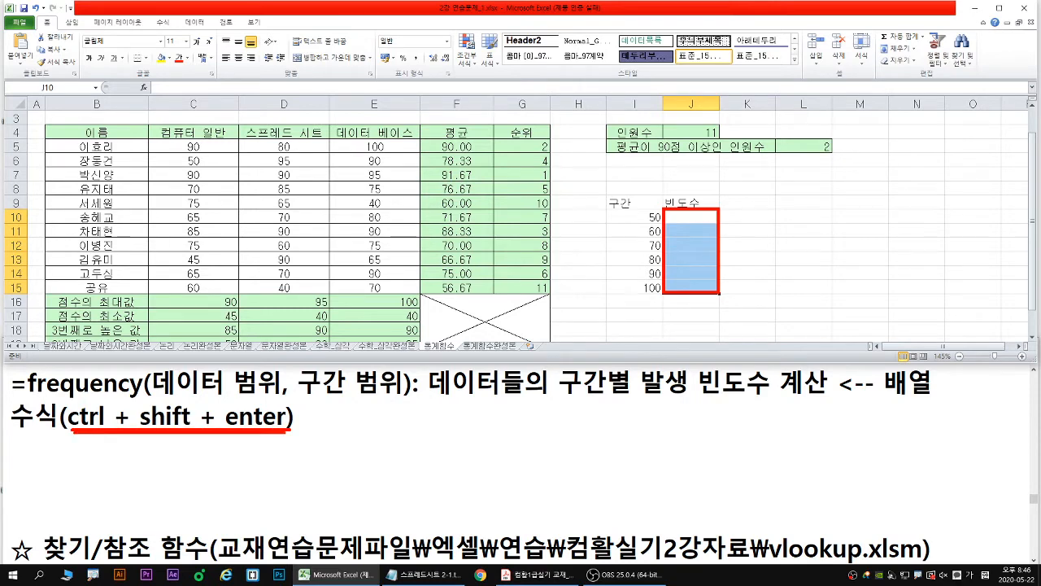
{"action": "mouse_move", "coordinate": [687, 217]}
{"action": "left_mouse_down"}
{"action": "mouse_move", "coordinate": [688, 280]}
{"action": "mouse_move", "coordinate": [698, 268]}
{"action": "left_mouse_up"}
{"action": "key", "text": "Escape"}
- Select J10:J15 again, outline the range in red, and start a FREQUENCY formula in it
{"action": "left_click_drag", "start_coordinate": [683, 218], "coordinate": [689, 290]}
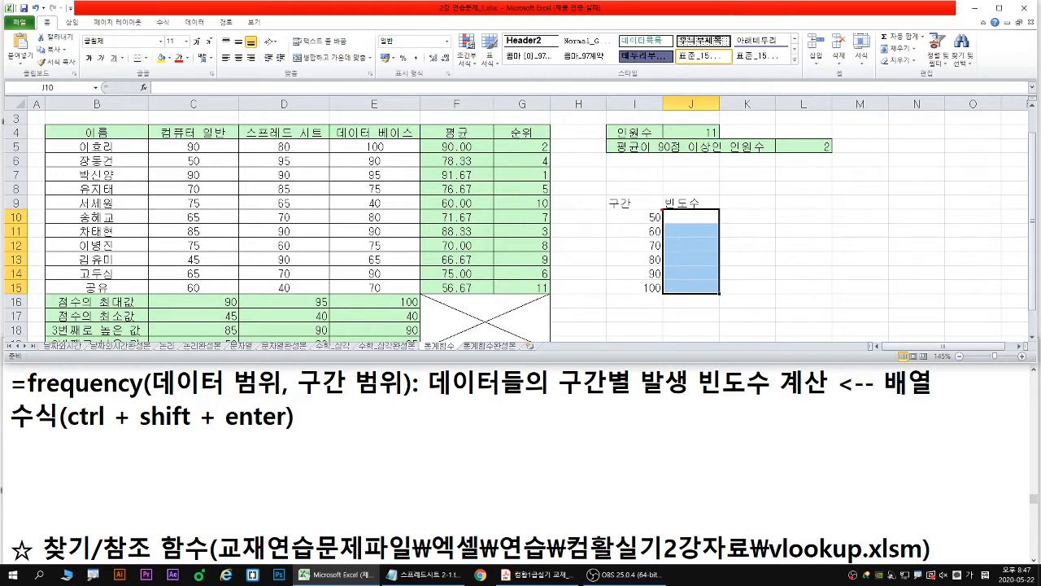
{"action": "left_click_drag", "start_coordinate": [662, 210], "coordinate": [719, 293]}
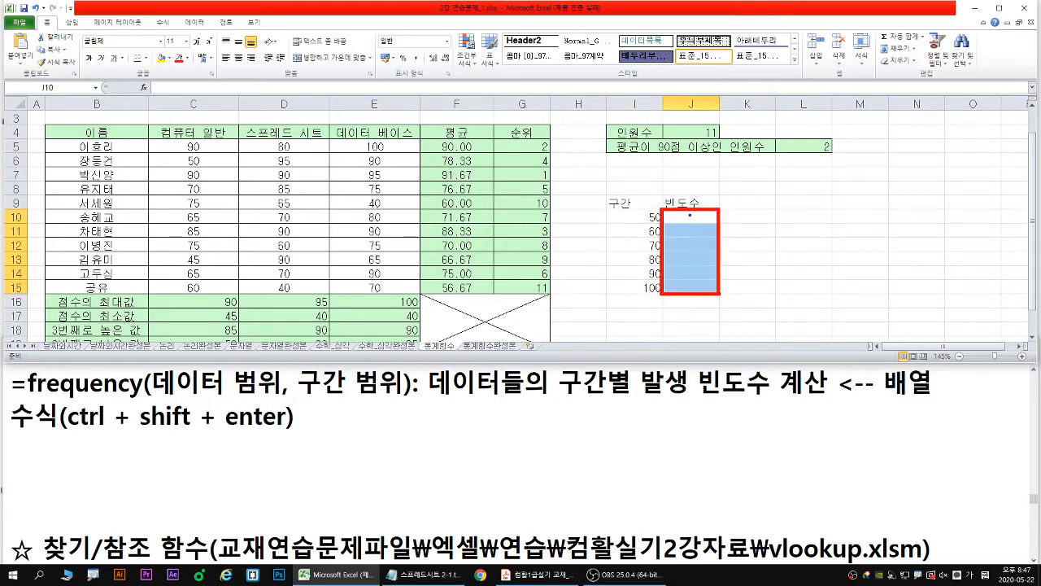
{"action": "mouse_move", "coordinate": [689, 215]}
{"action": "left_mouse_down"}
{"action": "mouse_move", "coordinate": [683, 282]}
{"action": "mouse_move", "coordinate": [701, 270]}
{"action": "left_mouse_up"}
{"action": "type", "text": "="}
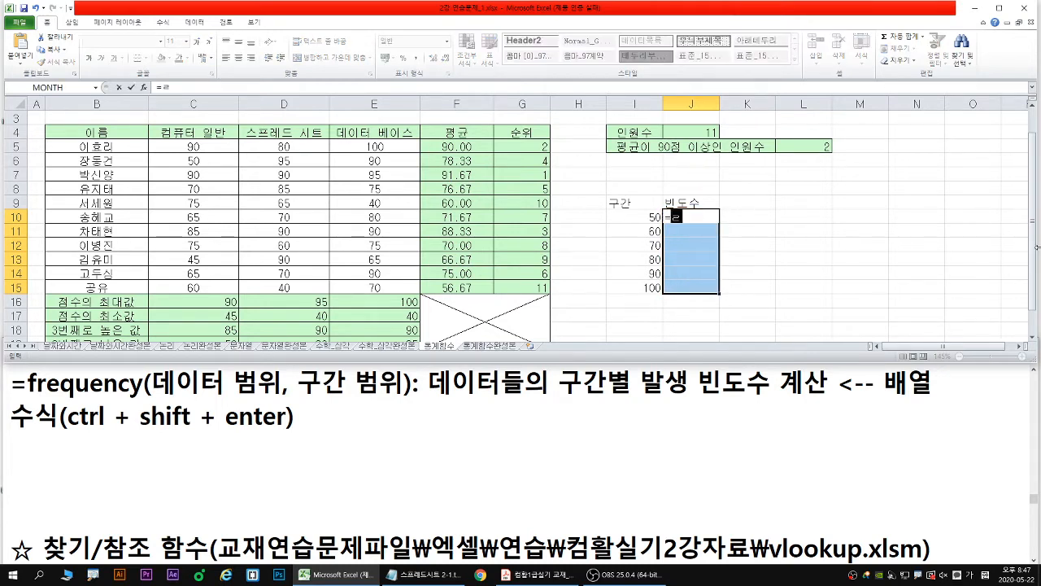
{"action": "type", "text": "fre"}
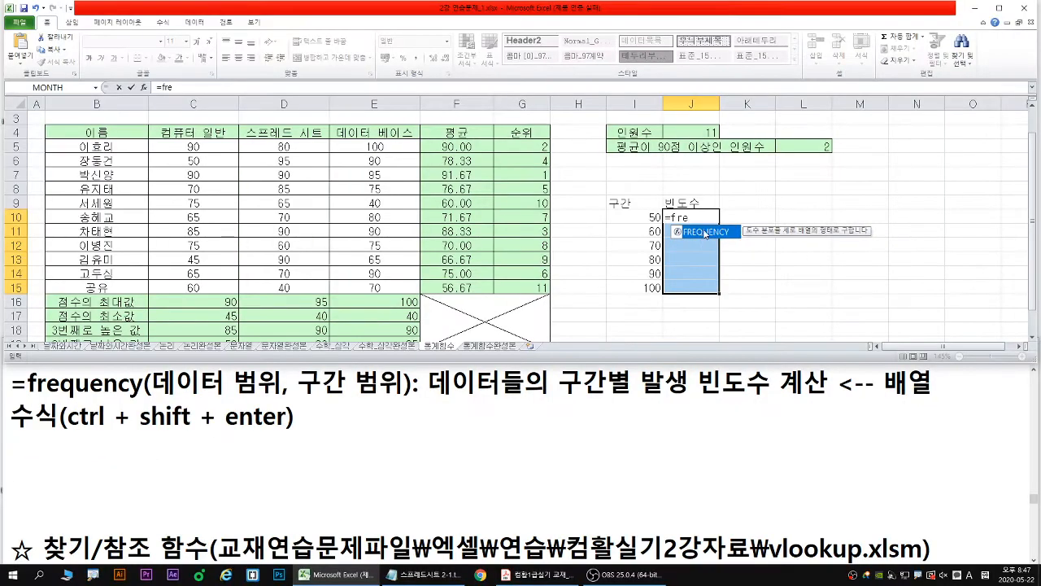
{"action": "double_click", "coordinate": [709, 233]}
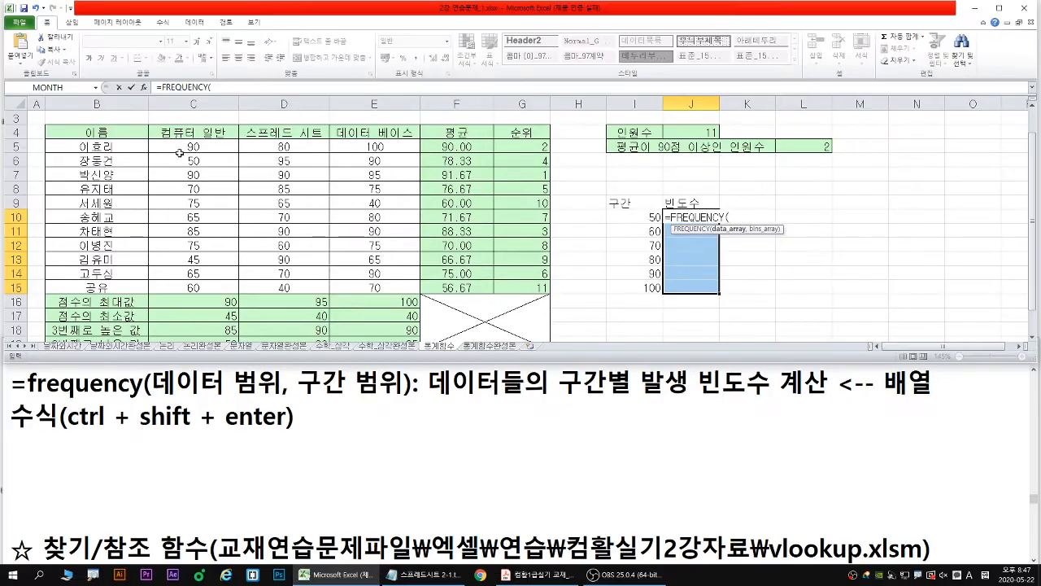
- Set the FREQUENCY data array to C5:E15, outlining the scores in blue with a red diagonal arrow across them
{"action": "left_click_drag", "start_coordinate": [188, 146], "coordinate": [396, 291]}
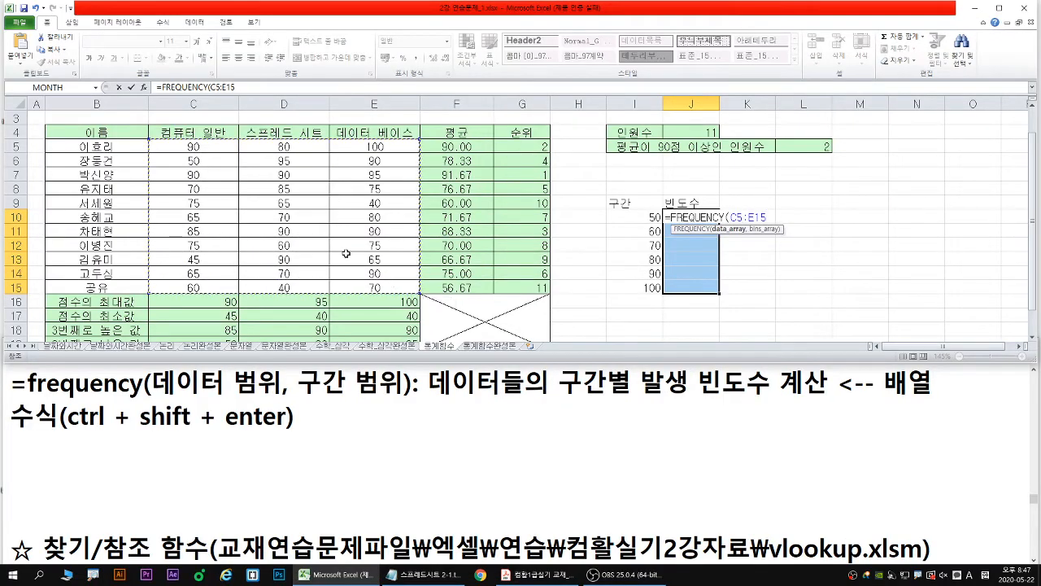
{"action": "mouse_move", "coordinate": [150, 139]}
{"action": "left_mouse_down"}
{"action": "mouse_move", "coordinate": [373, 278]}
{"action": "mouse_move", "coordinate": [420, 292]}
{"action": "left_mouse_up"}
{"action": "left_click_drag", "start_coordinate": [170, 140], "coordinate": [413, 289]}
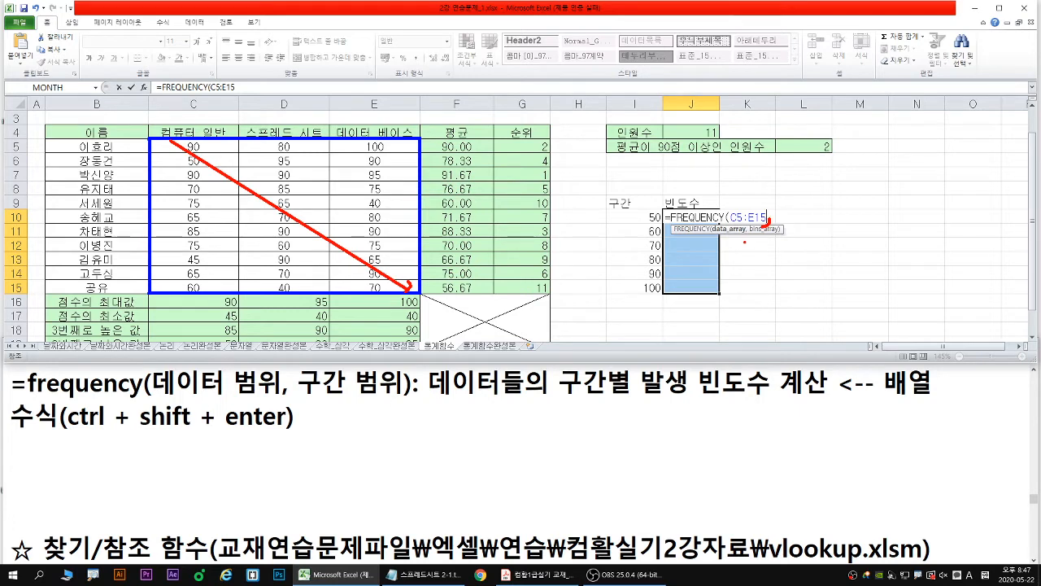
{"action": "key", "text": "Escape"}
{"action": "type", "text": ","}
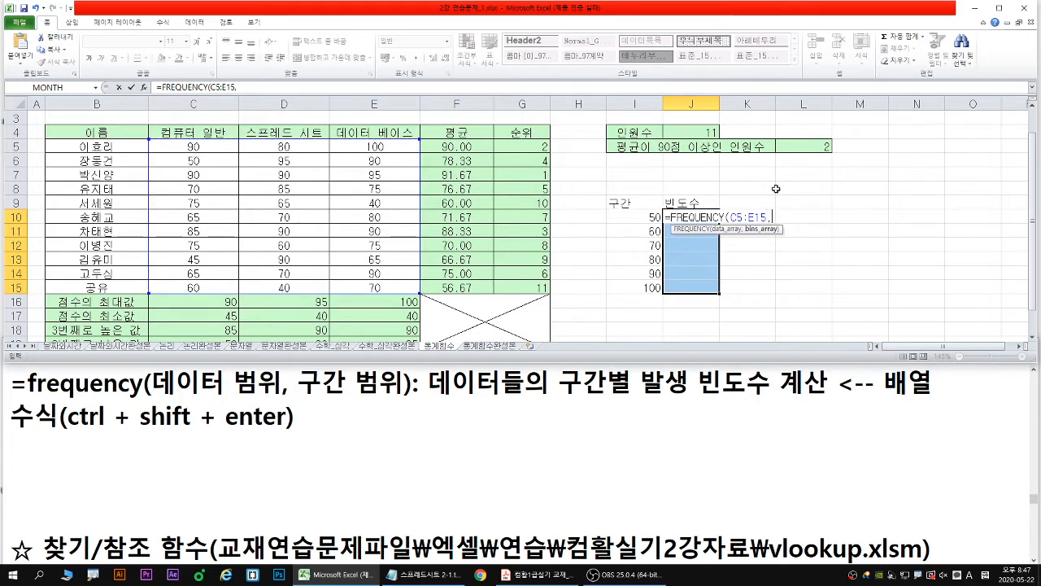
- Use I10:I15 as the FREQUENCY bins, underline ctrl + shift + enter in red in the notes, and enter the array formula in J10:J15
{"action": "left_click_drag", "start_coordinate": [638, 218], "coordinate": [644, 289]}
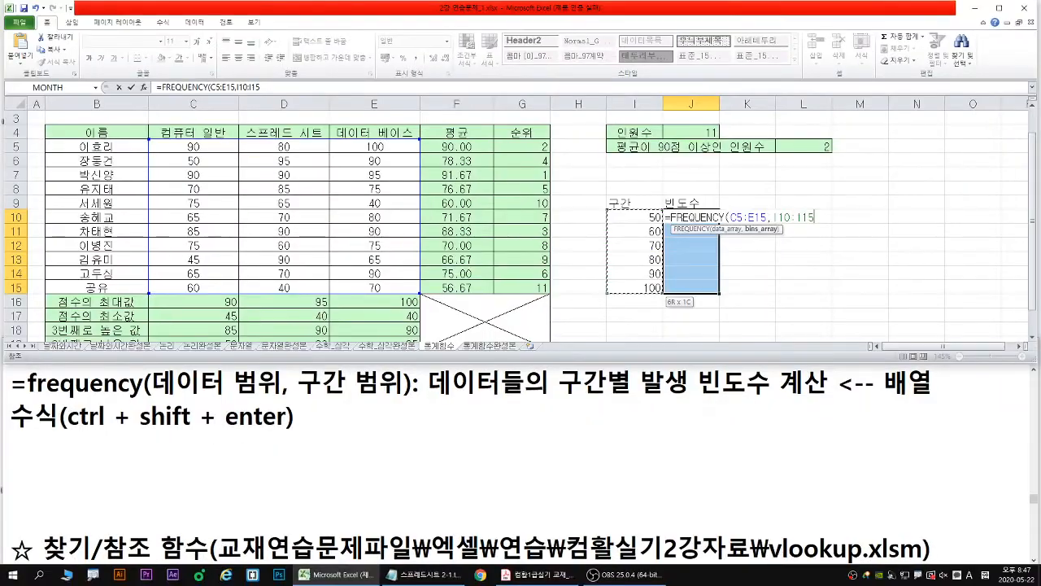
{"action": "left_click_drag", "start_coordinate": [70, 431], "coordinate": [286, 429]}
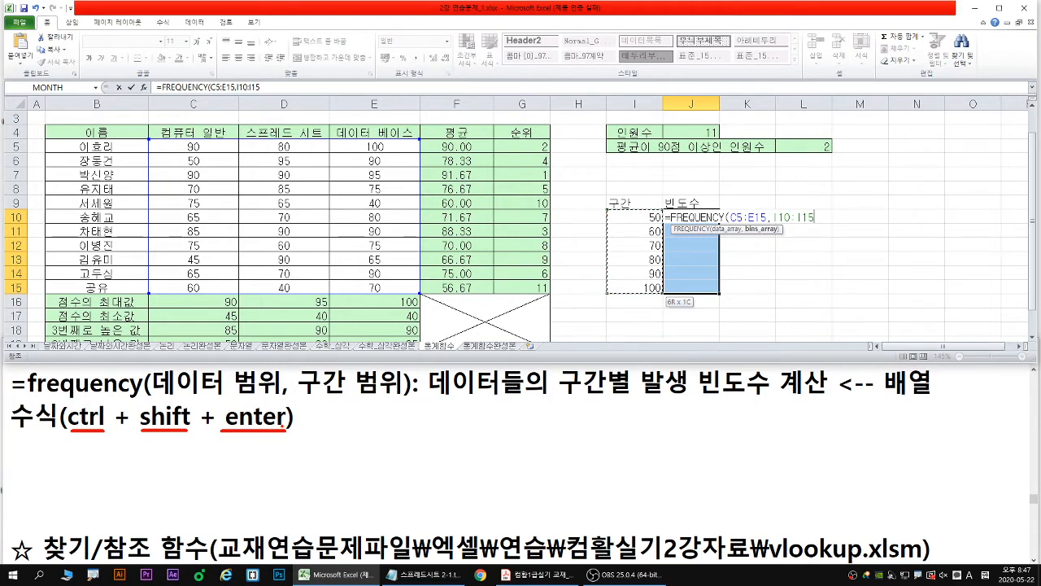
{"action": "key", "text": "Escape"}
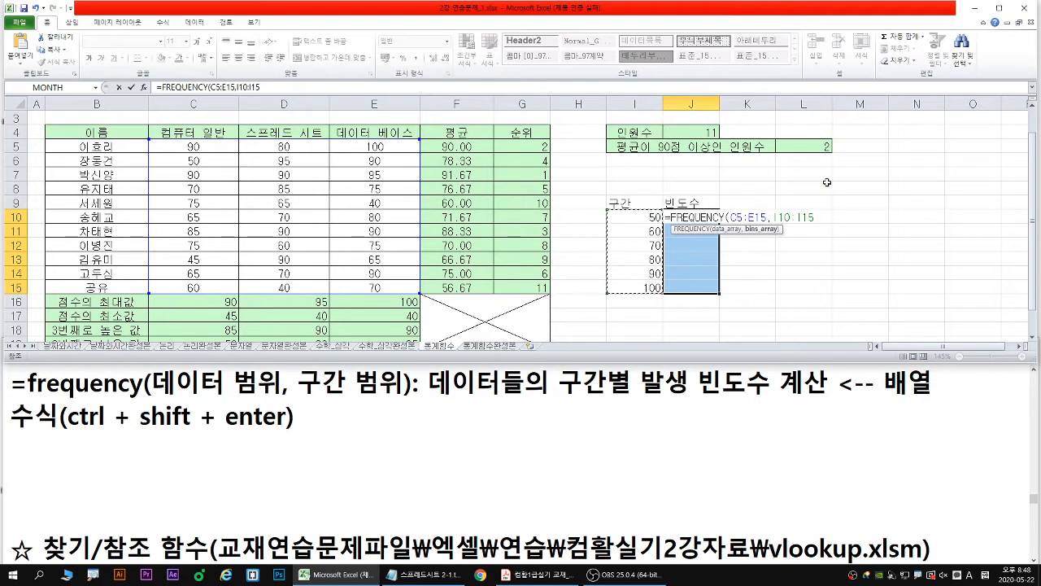
{"action": "key", "text": "F2"}
{"action": "key", "text": "ctrl+shift+Return"}
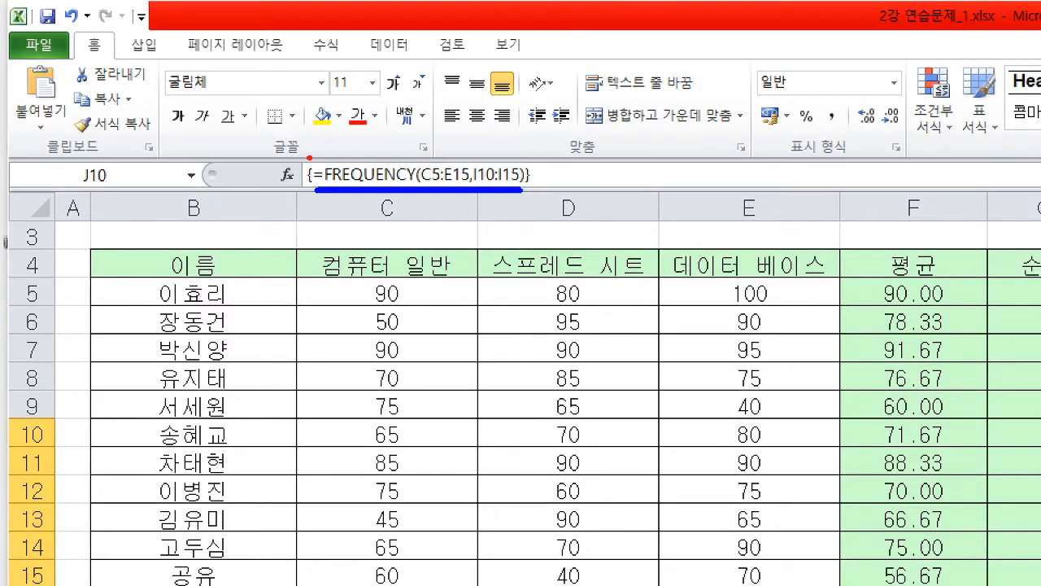
- Trace the array formula's curly braces in red and underline =FREQUENCY(C5:E15,I10:I15) in blue
{"action": "mouse_move", "coordinate": [307, 157]}
{"action": "left_mouse_down"}
{"action": "mouse_move", "coordinate": [302, 174]}
{"action": "mouse_move", "coordinate": [316, 186]}
{"action": "left_mouse_up"}
{"action": "mouse_move", "coordinate": [520, 162]}
{"action": "left_mouse_down"}
{"action": "mouse_move", "coordinate": [532, 159]}
{"action": "mouse_move", "coordinate": [539, 174]}
{"action": "mouse_move", "coordinate": [521, 188]}
{"action": "left_mouse_up"}
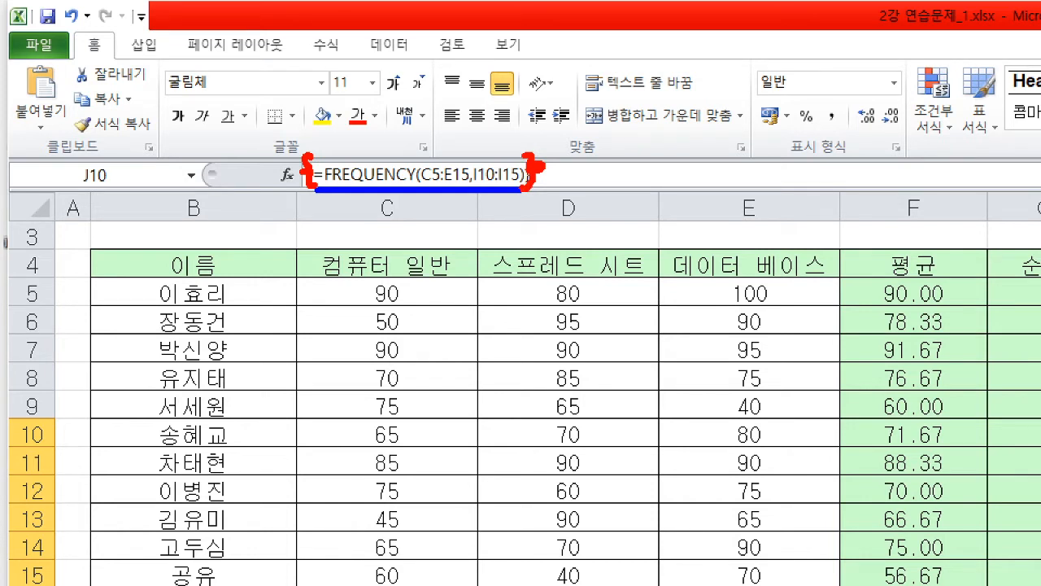
{"action": "left_click_drag", "start_coordinate": [315, 189], "coordinate": [527, 188]}
{"action": "key", "text": "Escape"}
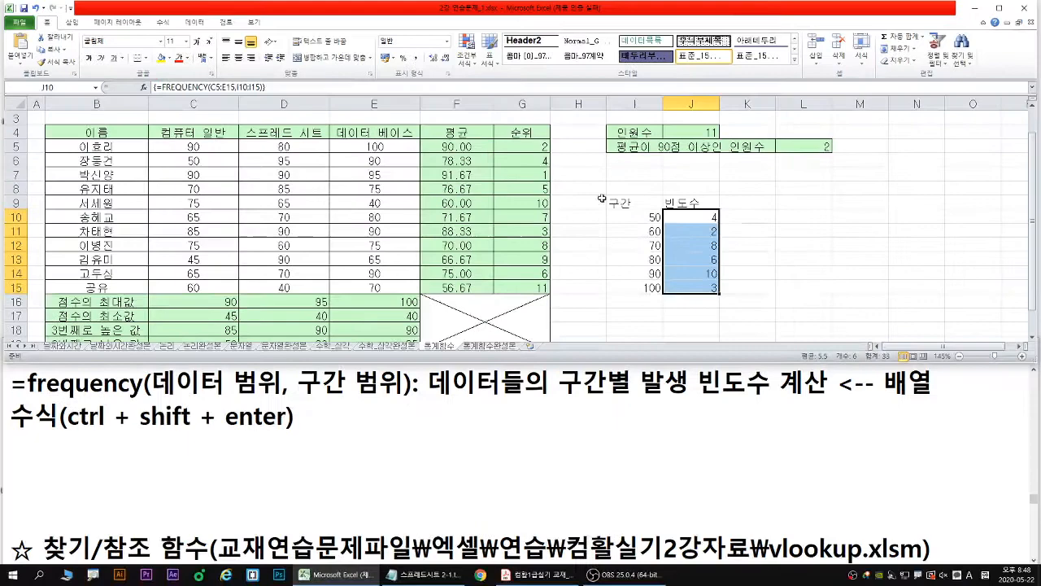
- Try to delete only cell J15 from the frequency array and dismiss the message
{"action": "left_click", "coordinate": [707, 285]}
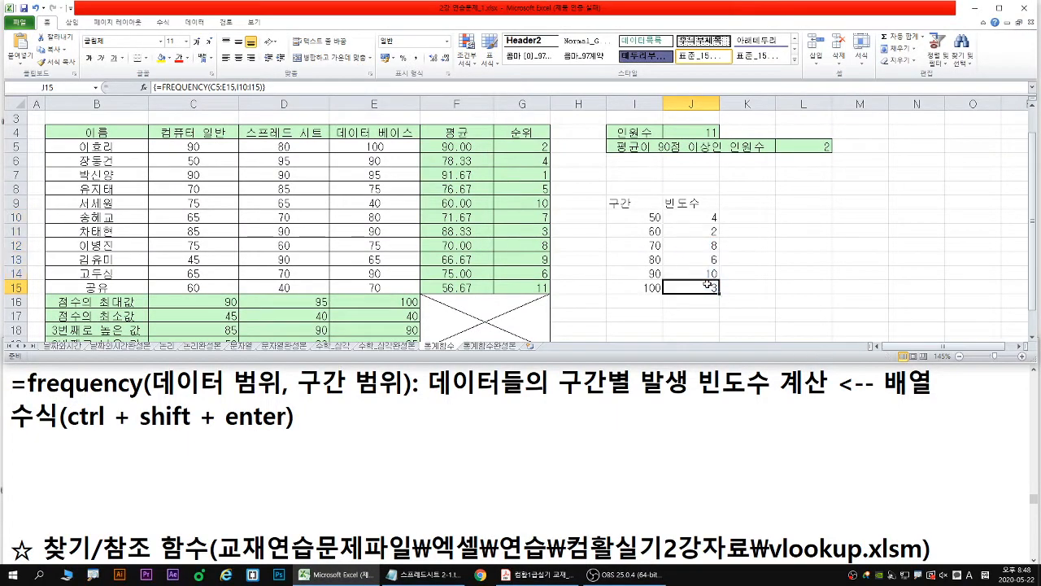
{"action": "key", "text": "Delete"}
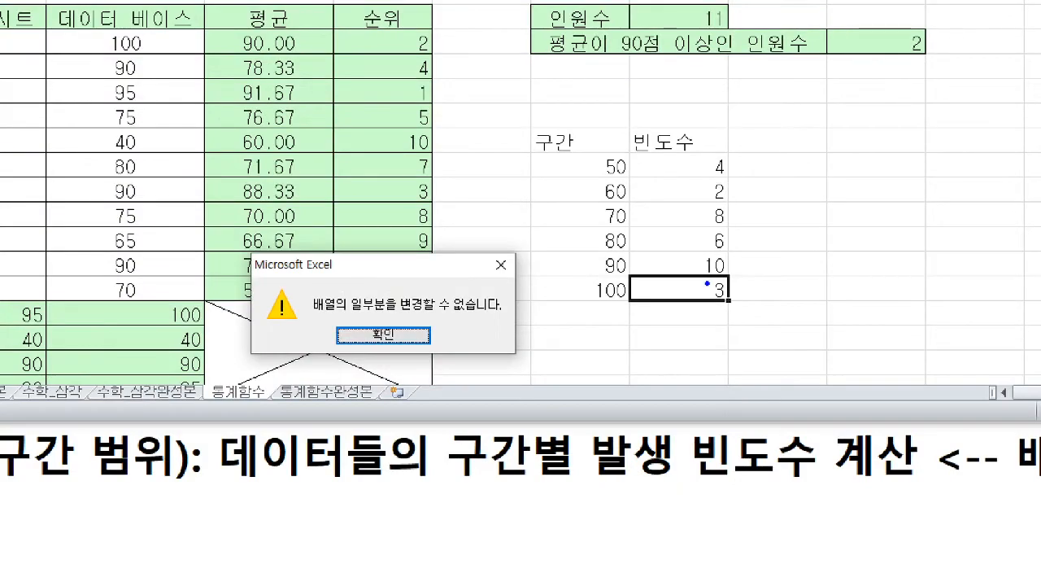
{"action": "mouse_move", "coordinate": [707, 274]}
{"action": "left_mouse_down"}
{"action": "mouse_move", "coordinate": [690, 298]}
{"action": "mouse_move", "coordinate": [718, 300]}
{"action": "left_mouse_up"}
{"action": "key", "text": "Escape"}
{"action": "left_click", "coordinate": [524, 314]}
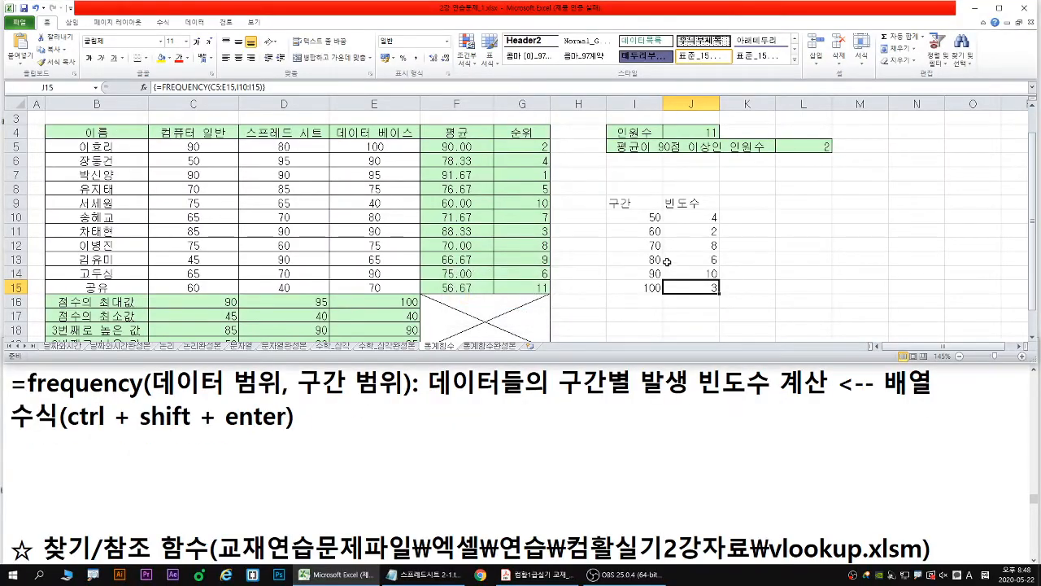
- Clear the whole frequency array in J10:J15
{"action": "left_click", "coordinate": [704, 218]}
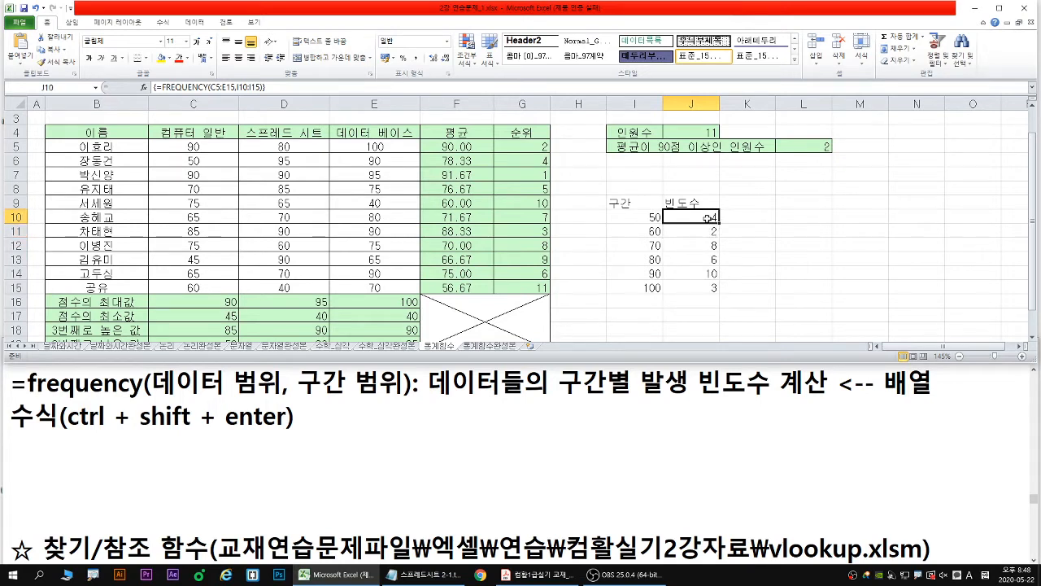
{"action": "left_click_drag", "start_coordinate": [708, 219], "coordinate": [708, 277]}
{"action": "key", "text": "Delete"}
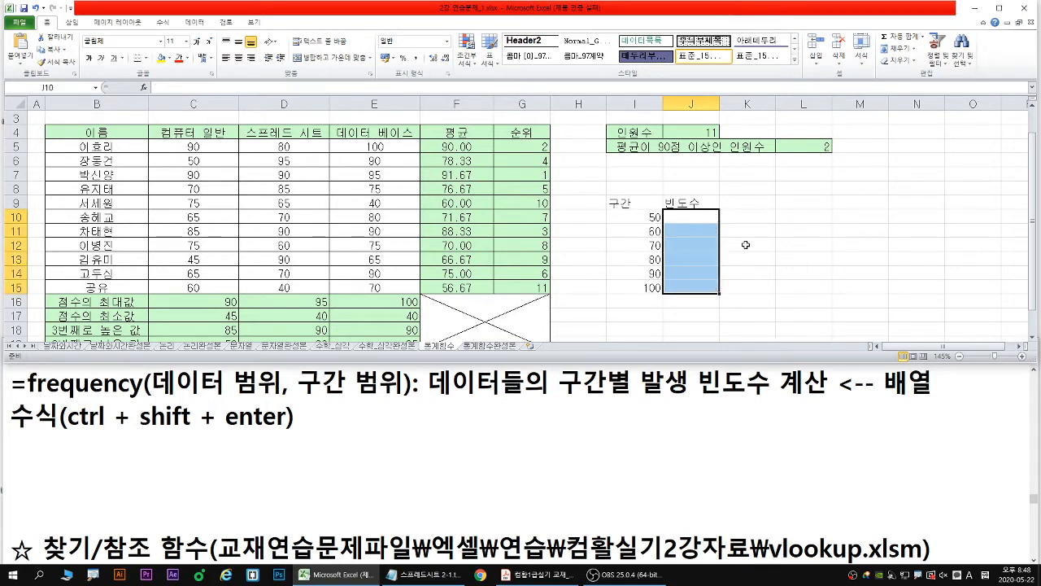
- Select J10:J15, mark the range with a blue downward arrow, and start a FREQUENCY formula in it
{"action": "left_click", "coordinate": [696, 219]}
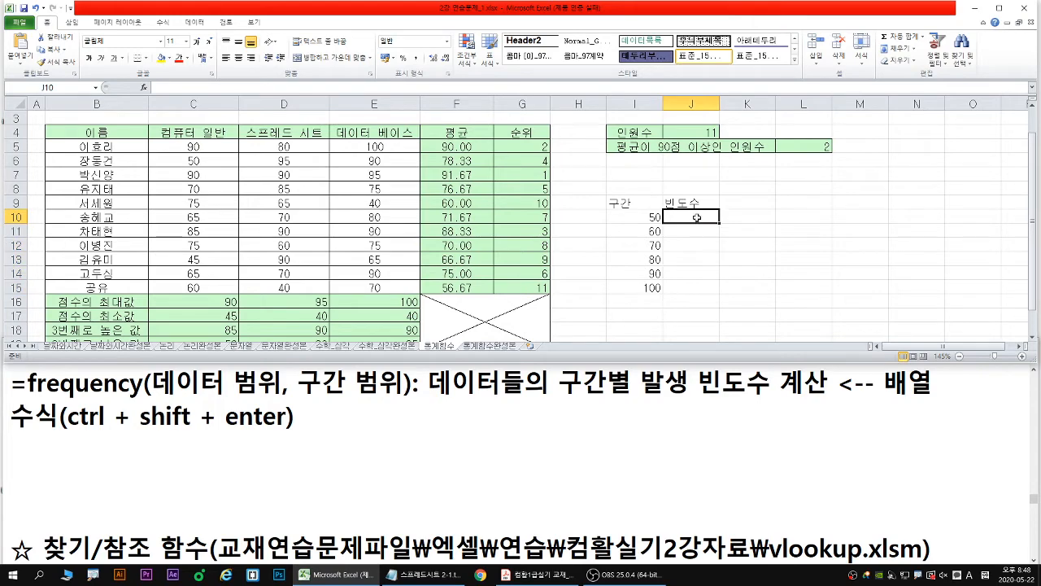
{"action": "left_click_drag", "start_coordinate": [696, 219], "coordinate": [697, 286]}
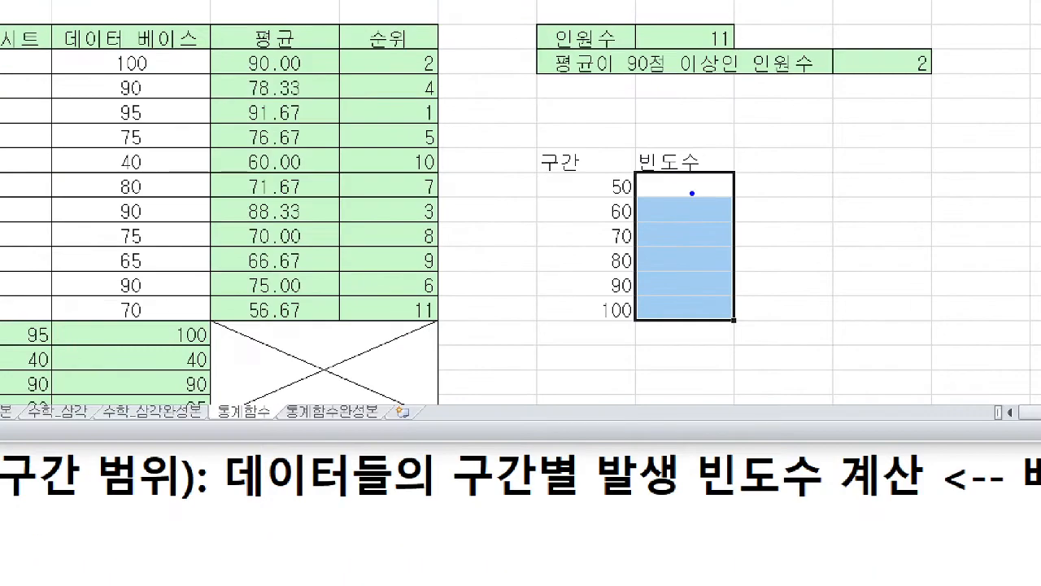
{"action": "mouse_move", "coordinate": [691, 194]}
{"action": "left_mouse_down"}
{"action": "mouse_move", "coordinate": [691, 298]}
{"action": "mouse_move", "coordinate": [706, 293]}
{"action": "left_mouse_up"}
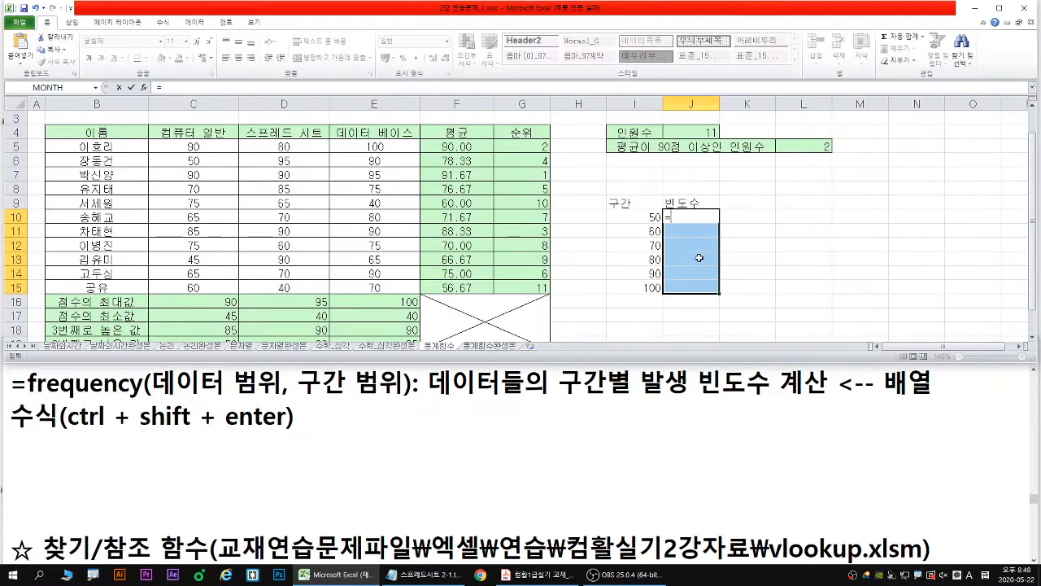
{"action": "type", "text": "=fre"}
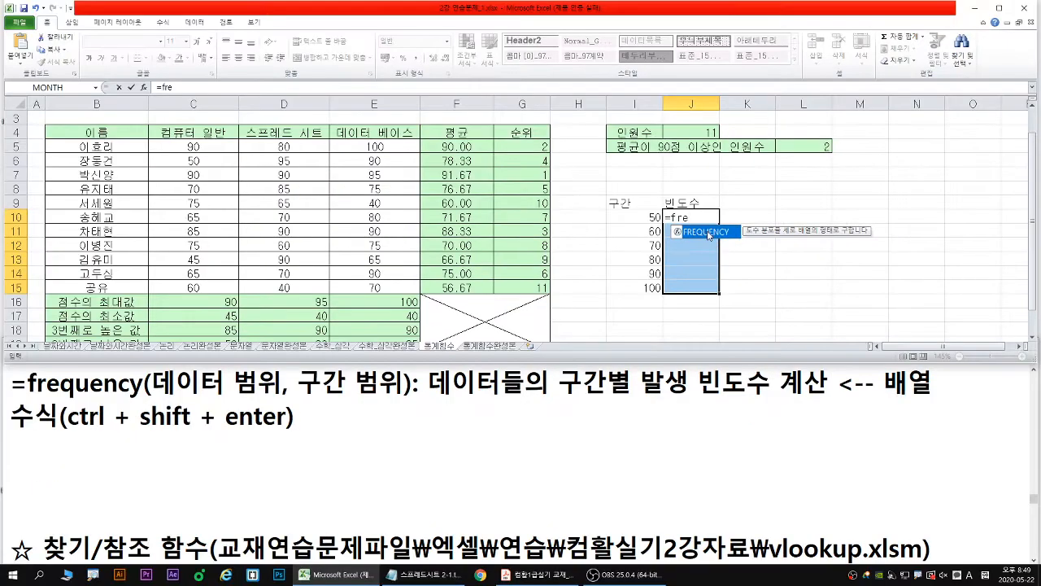
{"action": "double_click", "coordinate": [692, 232]}
- Use the scores C5:E15 as the FREQUENCY data array and outline them in blue
{"action": "left_click_drag", "start_coordinate": [189, 147], "coordinate": [346, 287]}
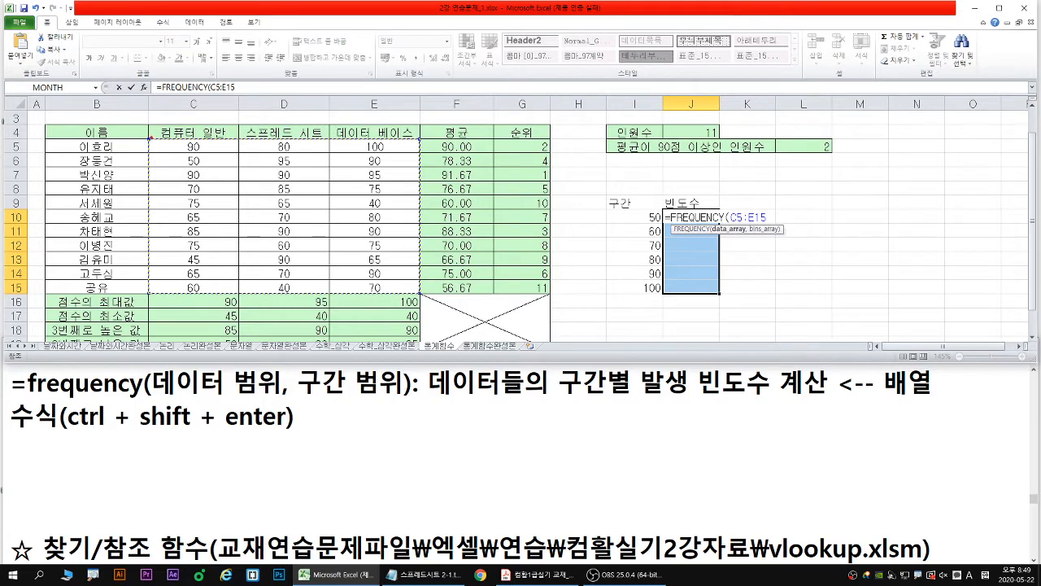
{"action": "left_click_drag", "start_coordinate": [300, 229], "coordinate": [422, 292]}
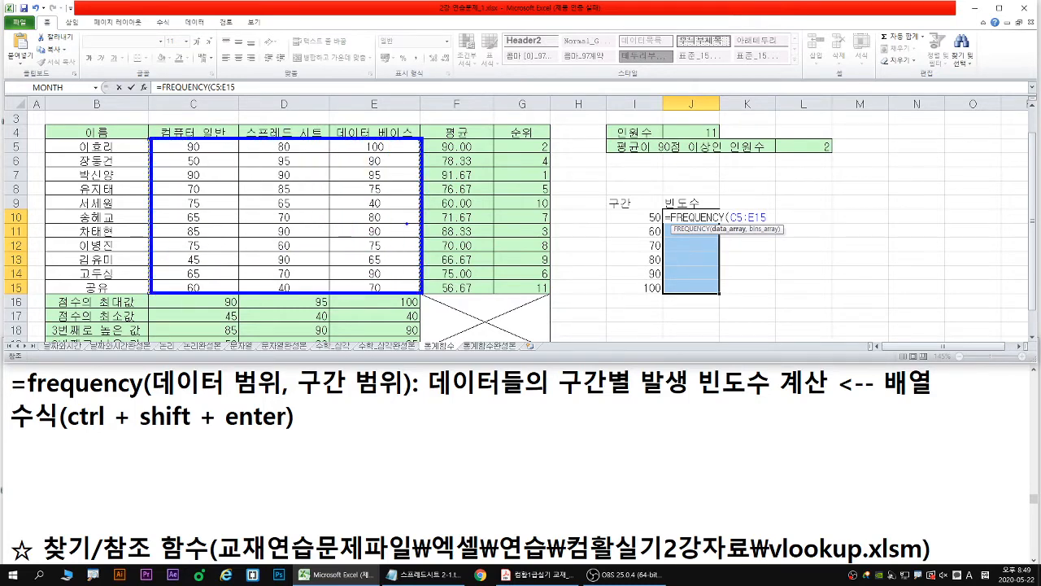
{"action": "key", "text": "Escape"}
{"action": "type", "text": ","}
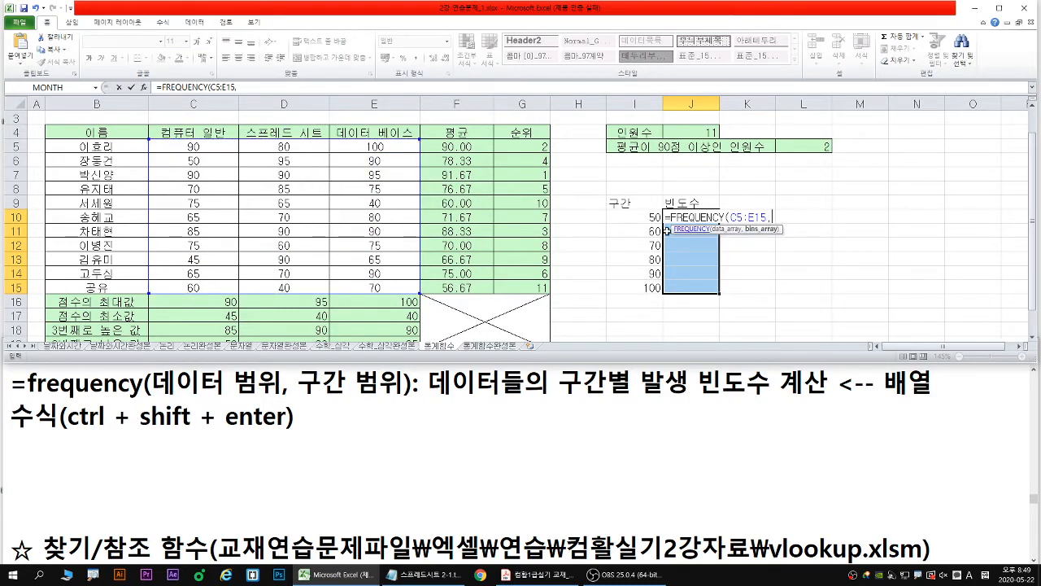
- Use I10:I15 as the FREQUENCY bins, mark them with a green arrow, and enter the array formula in J10:J15
{"action": "left_click_drag", "start_coordinate": [641, 219], "coordinate": [642, 288]}
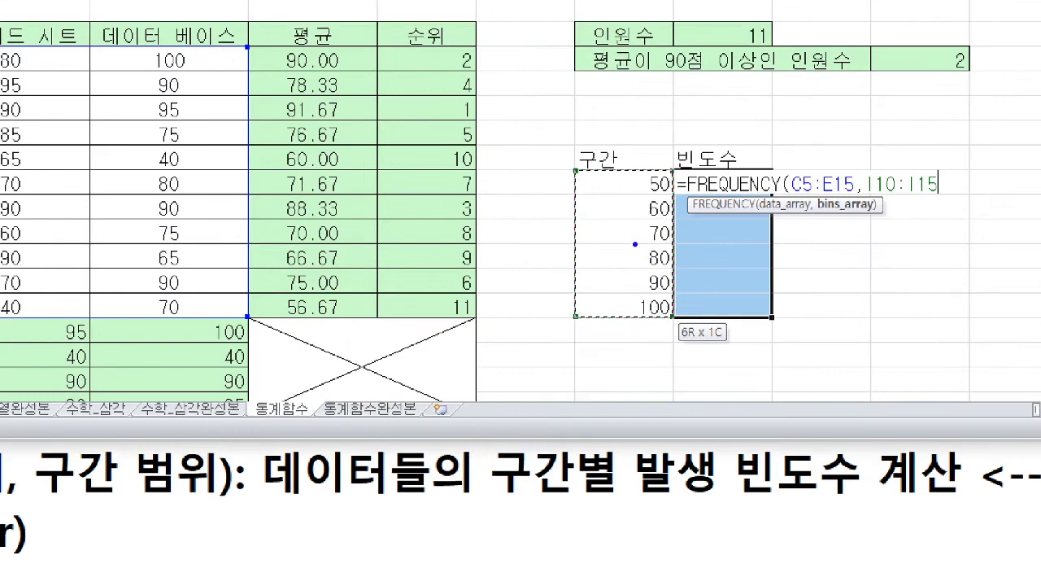
{"action": "left_click_drag", "start_coordinate": [644, 222], "coordinate": [643, 304]}
{"action": "mouse_move", "coordinate": [633, 292]}
{"action": "left_mouse_down"}
{"action": "mouse_move", "coordinate": [643, 304]}
{"action": "mouse_move", "coordinate": [668, 279]}
{"action": "left_mouse_up"}
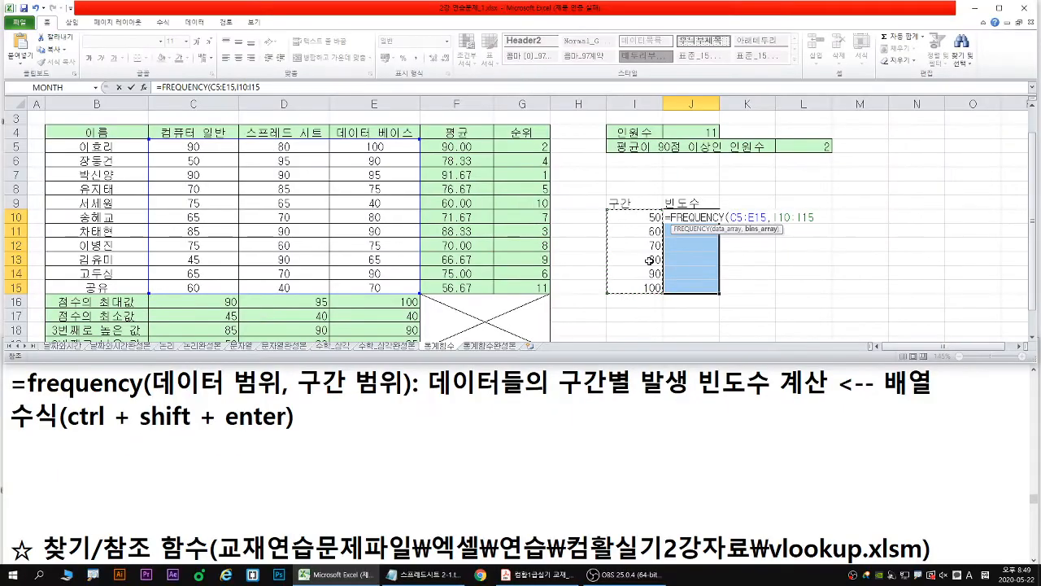
{"action": "key", "text": "ctrl+shift+Return"}
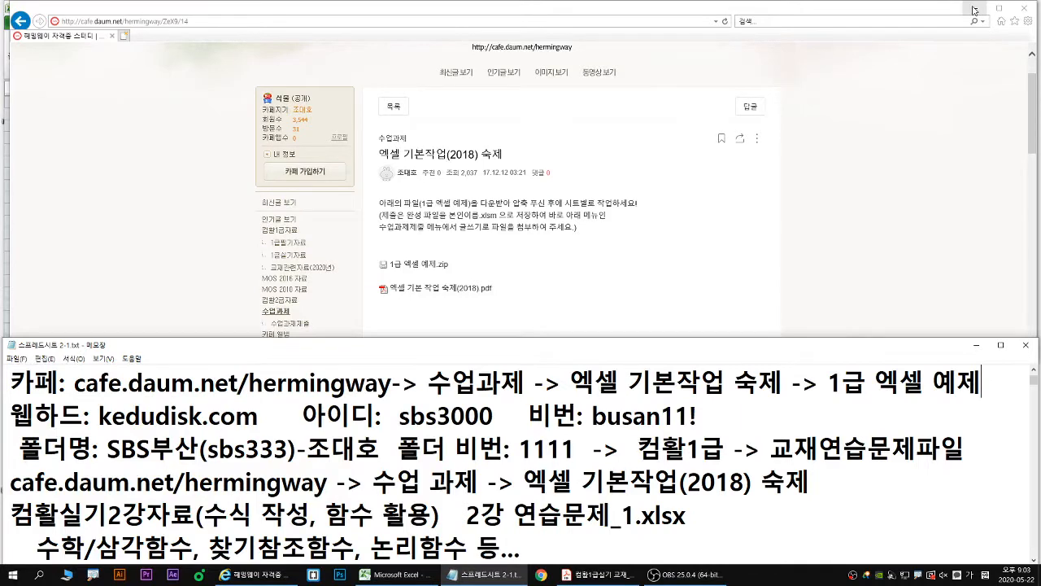
- Switch to the textbook PDF in Adobe Acrobat Reader, go to the 찾기/참조 함수 table on page 34 and underline CHOOSE in red
{"action": "left_click", "coordinate": [978, 8]}
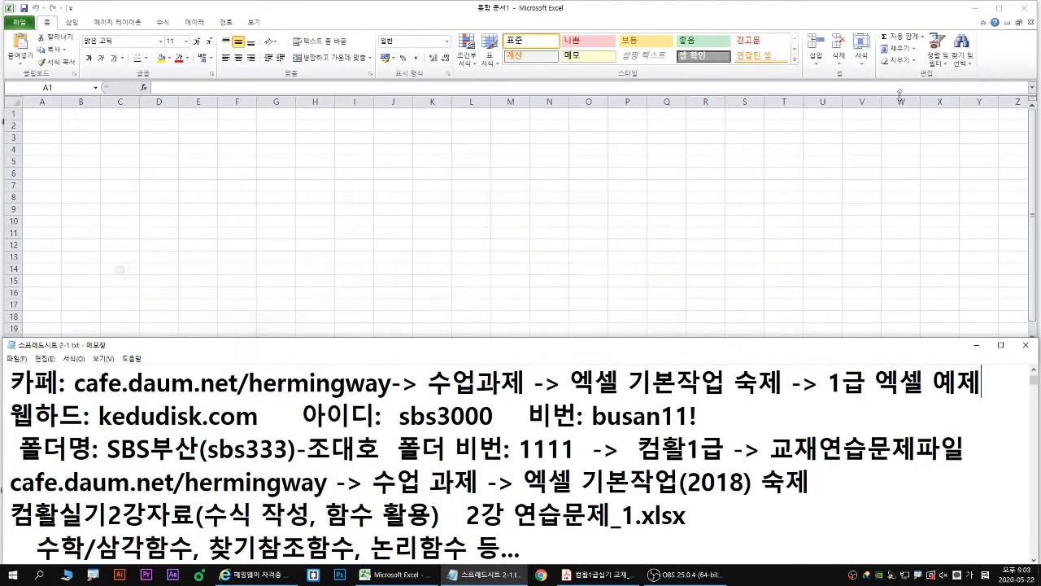
{"action": "left_click", "coordinate": [473, 162]}
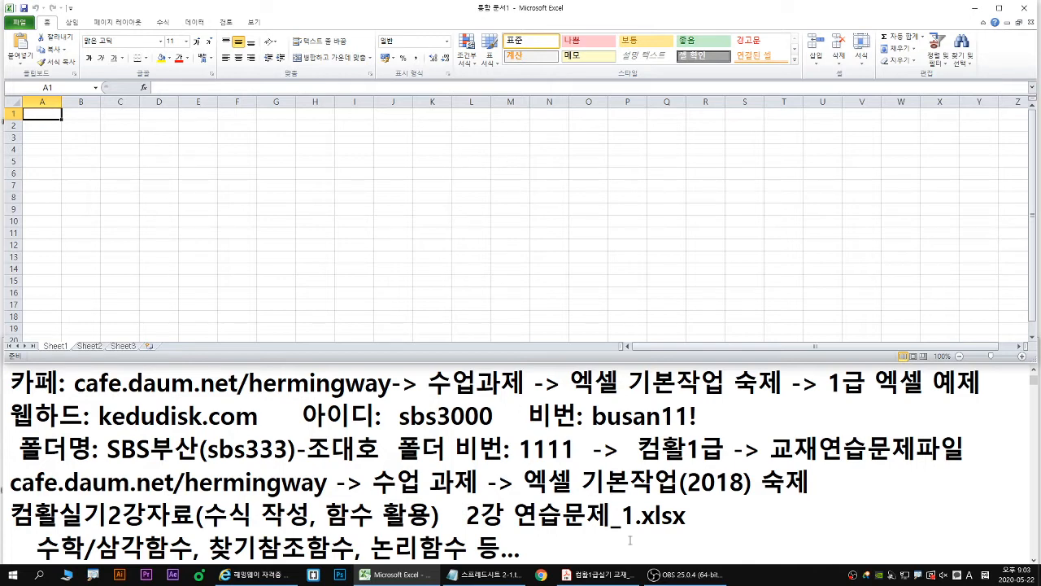
{"action": "left_click", "coordinate": [616, 581]}
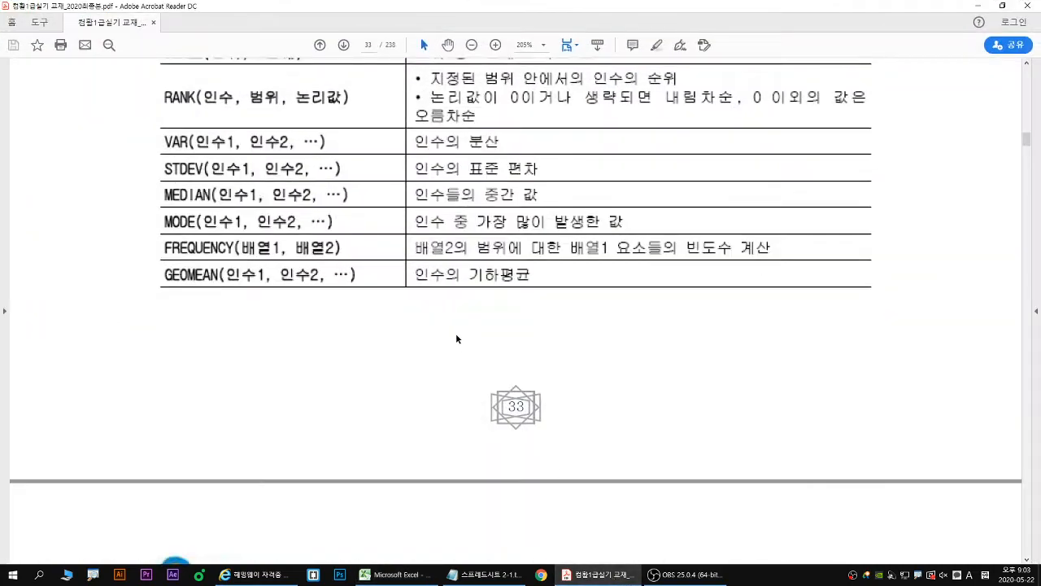
{"action": "scroll", "coordinate": [453, 311], "scroll_direction": "down", "scroll_amount": 5}
{"action": "scroll", "coordinate": [460, 317], "scroll_direction": "down", "scroll_amount": 2}
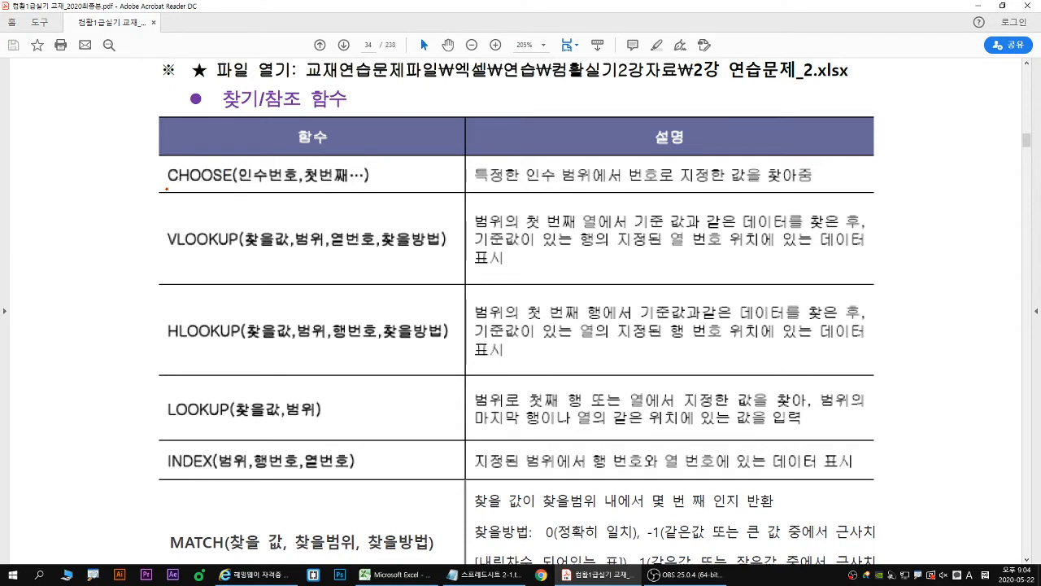
{"action": "left_click_drag", "start_coordinate": [166, 188], "coordinate": [375, 187]}
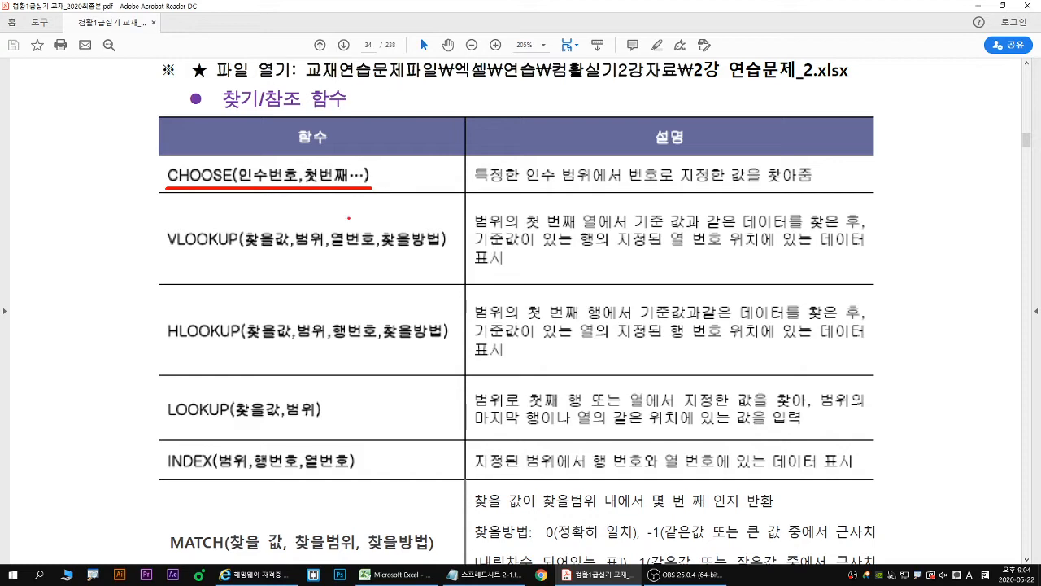
{"action": "key", "text": "Escape"}
- Switch to the 스프레드시트 2-1.txt notes in Notepad, browse to the choose function syntax, and maximize the notes window
{"action": "left_click", "coordinate": [488, 574]}
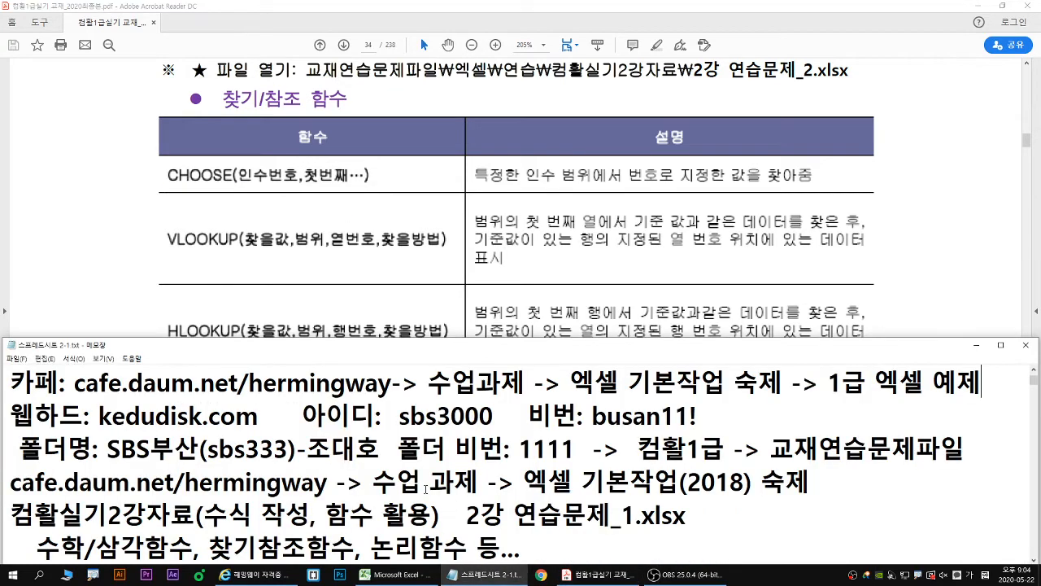
{"action": "scroll", "coordinate": [426, 489], "scroll_direction": "down", "scroll_amount": 10}
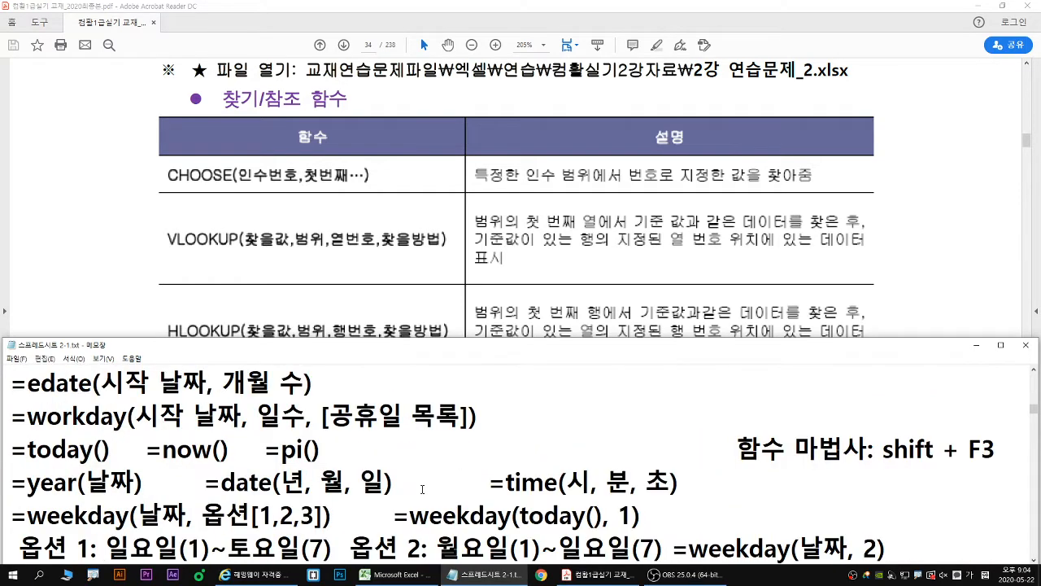
{"action": "scroll", "coordinate": [423, 489], "scroll_direction": "down", "scroll_amount": 4}
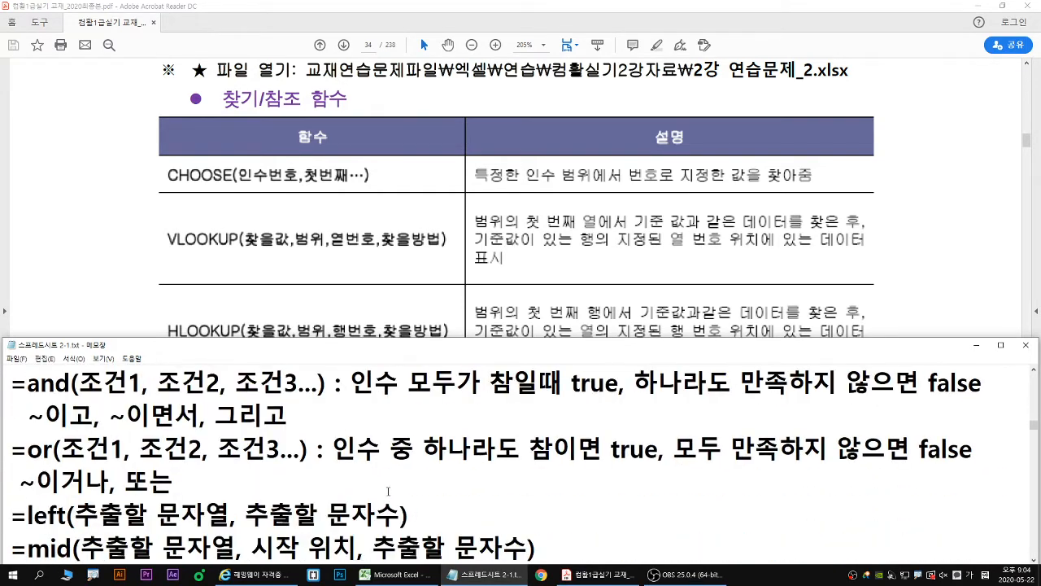
{"action": "scroll", "coordinate": [388, 492], "scroll_direction": "down", "scroll_amount": 1}
{"action": "scroll", "coordinate": [374, 495], "scroll_direction": "up", "scroll_amount": 7}
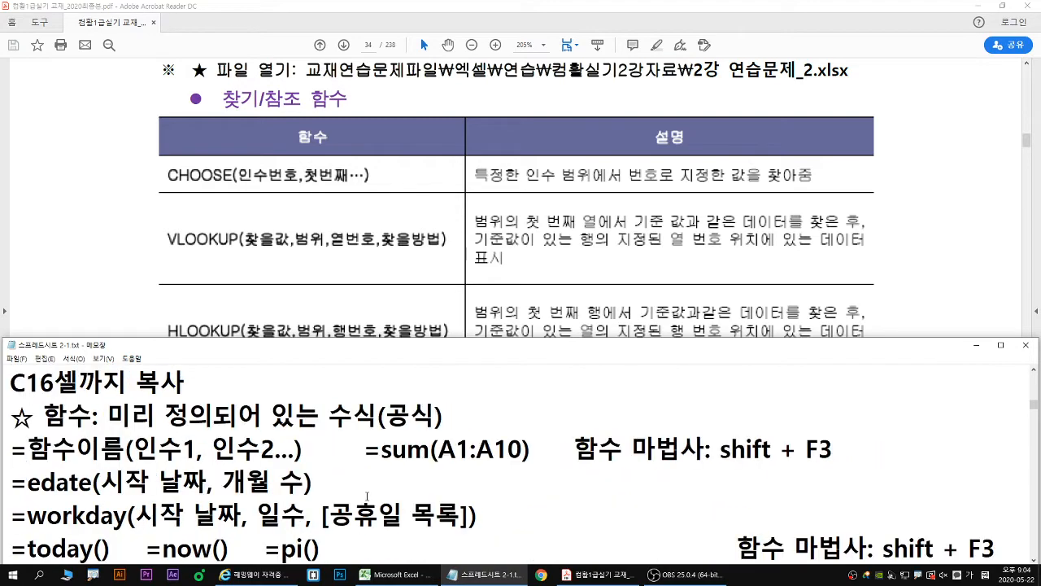
{"action": "scroll", "coordinate": [367, 496], "scroll_direction": "down", "scroll_amount": 10}
{"action": "double_click", "coordinate": [417, 345]}
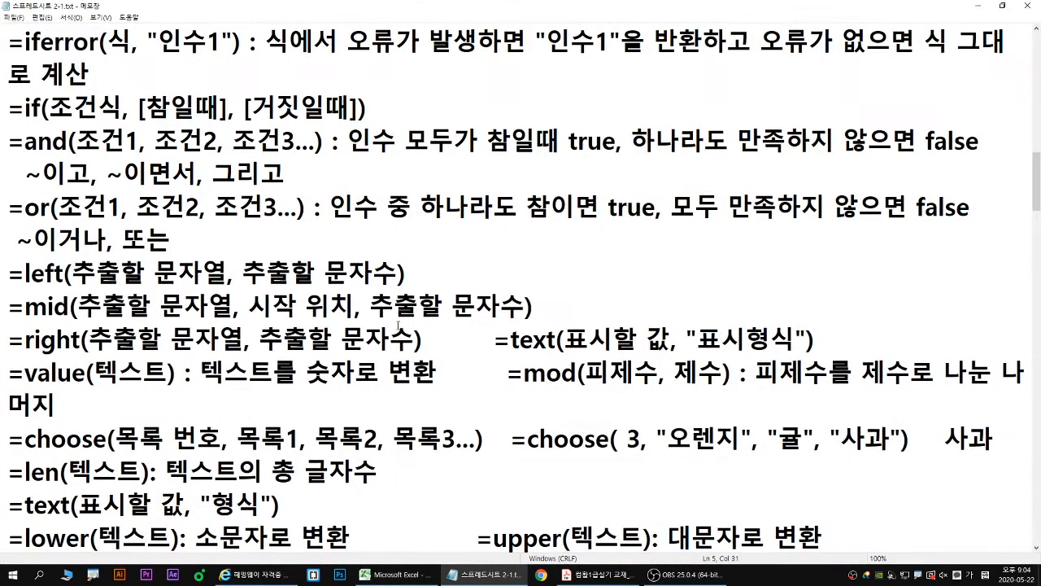
- On the choose syntax line, underline 목록 번호 in red and 목록1 to 목록3 in blue, then write 2 above 목록 번호 and point an arrow at 목록2
{"action": "scroll", "coordinate": [398, 325], "scroll_direction": "down", "scroll_amount": 2}
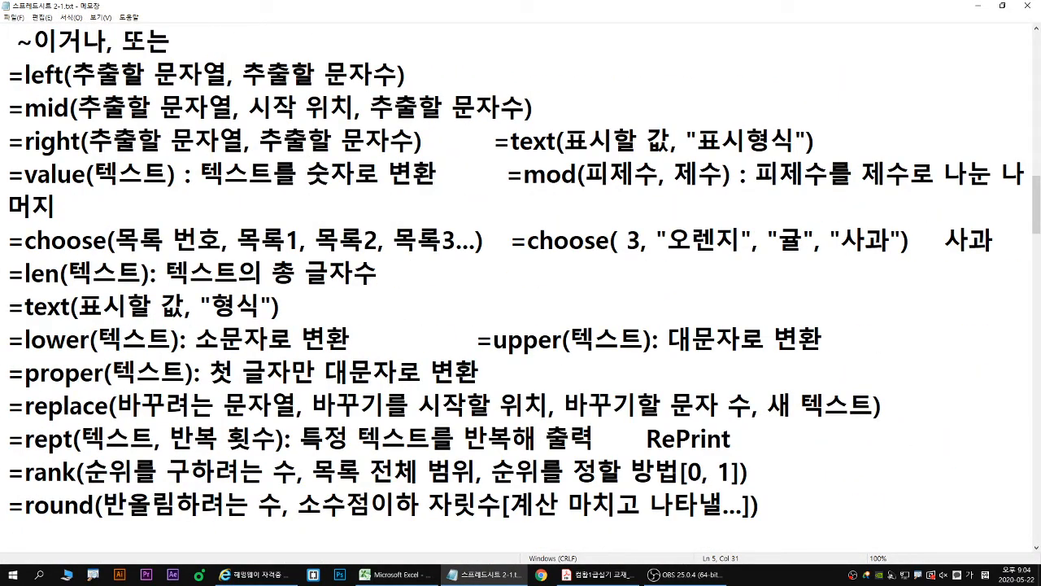
{"action": "left_click_drag", "start_coordinate": [240, 256], "coordinate": [450, 257]}
{"action": "left_click_drag", "start_coordinate": [124, 255], "coordinate": [214, 256]}
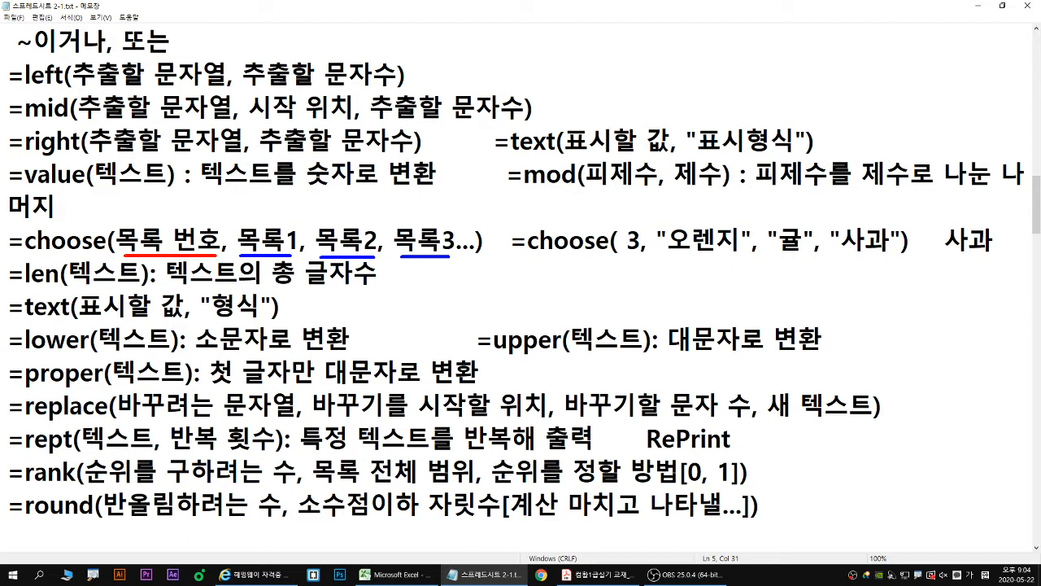
{"action": "mouse_move", "coordinate": [161, 206]}
{"action": "left_mouse_down"}
{"action": "mouse_move", "coordinate": [162, 218]}
{"action": "mouse_move", "coordinate": [188, 216]}
{"action": "left_mouse_up"}
{"action": "left_click_drag", "start_coordinate": [357, 209], "coordinate": [348, 223]}
{"action": "left_click_drag", "start_coordinate": [342, 215], "coordinate": [353, 216]}
- In the choose example, underline the three fruits in blue, circle 3 and point an arrow at 사과 in red, then clear the drawings
{"action": "left_click_drag", "start_coordinate": [669, 254], "coordinate": [894, 256]}
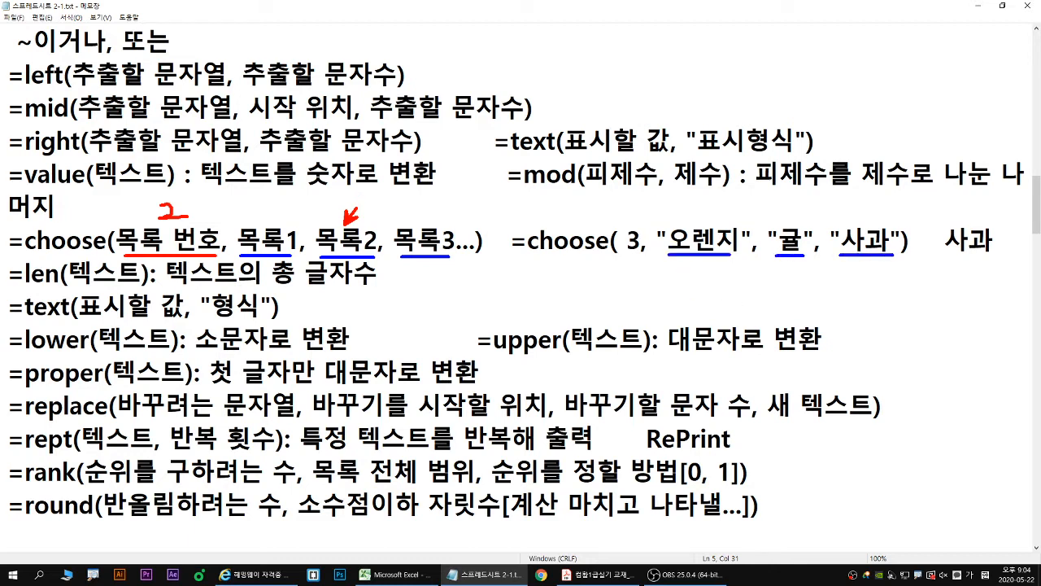
{"action": "mouse_move", "coordinate": [639, 252]}
{"action": "left_mouse_down"}
{"action": "mouse_move", "coordinate": [625, 253]}
{"action": "mouse_move", "coordinate": [620, 230]}
{"action": "mouse_move", "coordinate": [644, 238]}
{"action": "mouse_move", "coordinate": [635, 255]}
{"action": "left_mouse_up"}
{"action": "left_click_drag", "start_coordinate": [864, 226], "coordinate": [872, 235]}
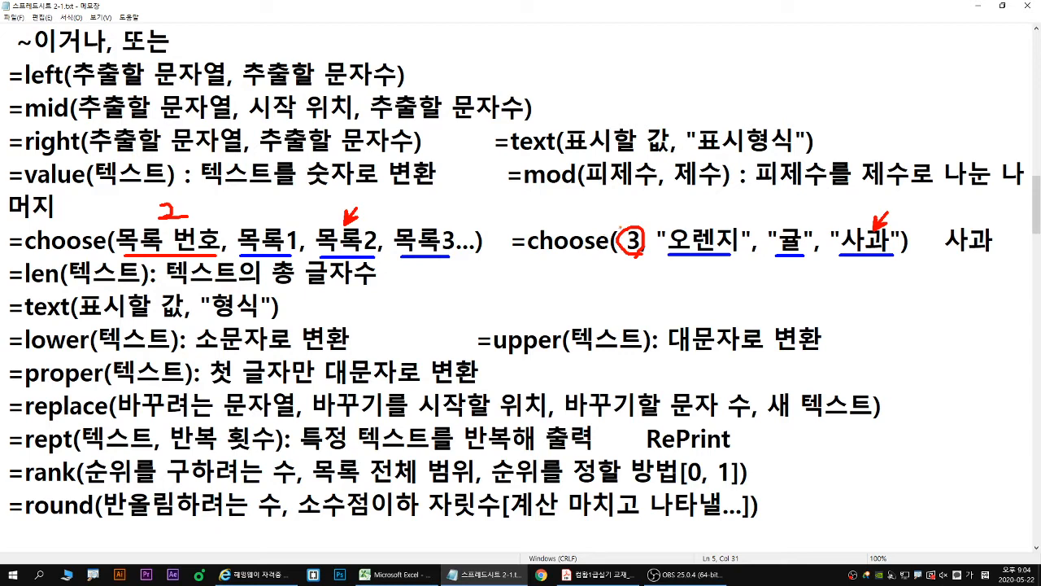
{"action": "left_click_drag", "start_coordinate": [633, 201], "coordinate": [631, 221]}
{"action": "mouse_move", "coordinate": [716, 207]}
{"action": "left_mouse_down"}
{"action": "mouse_move", "coordinate": [704, 223]}
{"action": "mouse_move", "coordinate": [710, 214]}
{"action": "left_mouse_up"}
{"action": "key", "text": "Escape"}
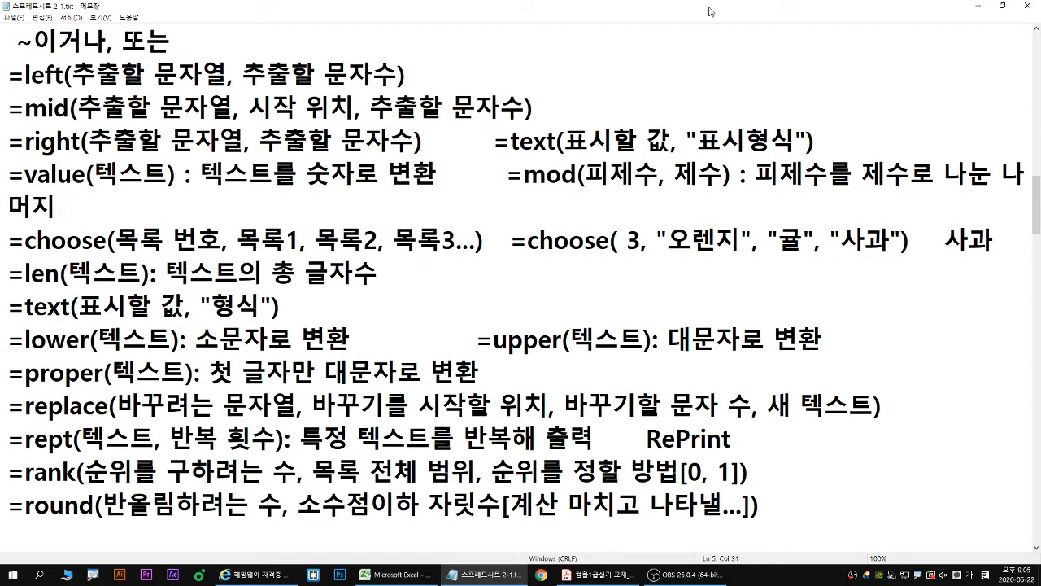
- Switch to the textbook PDF, underline VLOOKUP, HLOOKUP, INDEX and MATCH in red, link the first two with a curve, and clear the markings
{"action": "double_click", "coordinate": [886, 10]}
{"action": "scroll", "coordinate": [520, 455], "scroll_direction": "down", "scroll_amount": 2}
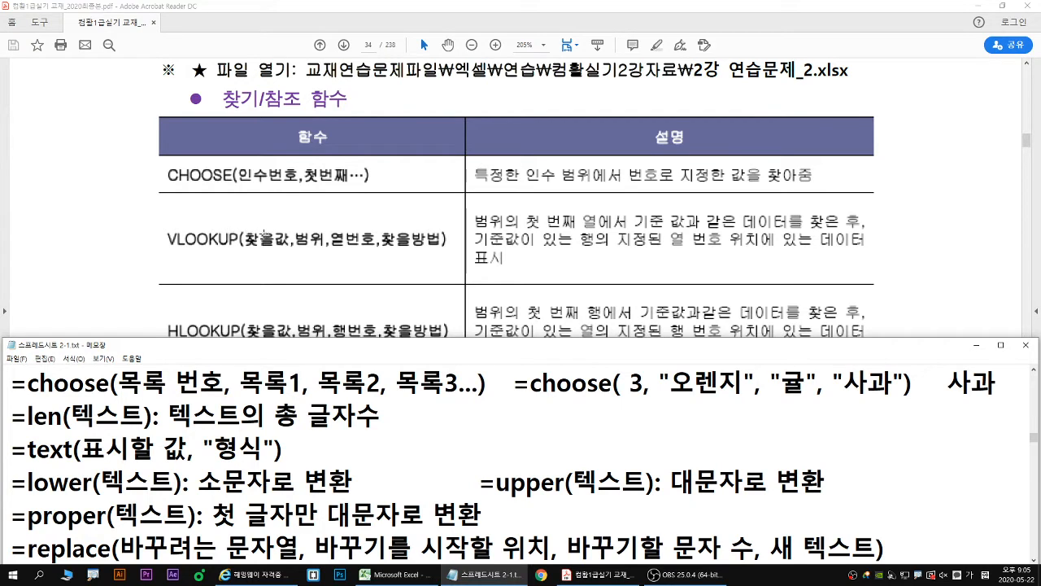
{"action": "left_click", "coordinate": [88, 248]}
{"action": "scroll", "coordinate": [174, 265], "scroll_direction": "down", "scroll_amount": 1}
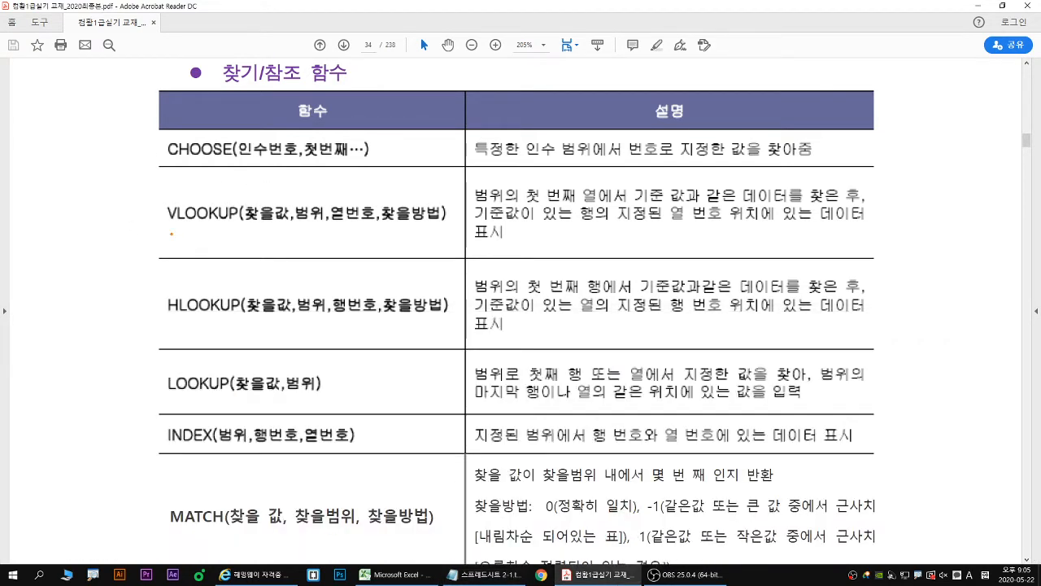
{"action": "left_click_drag", "start_coordinate": [166, 224], "coordinate": [446, 222]}
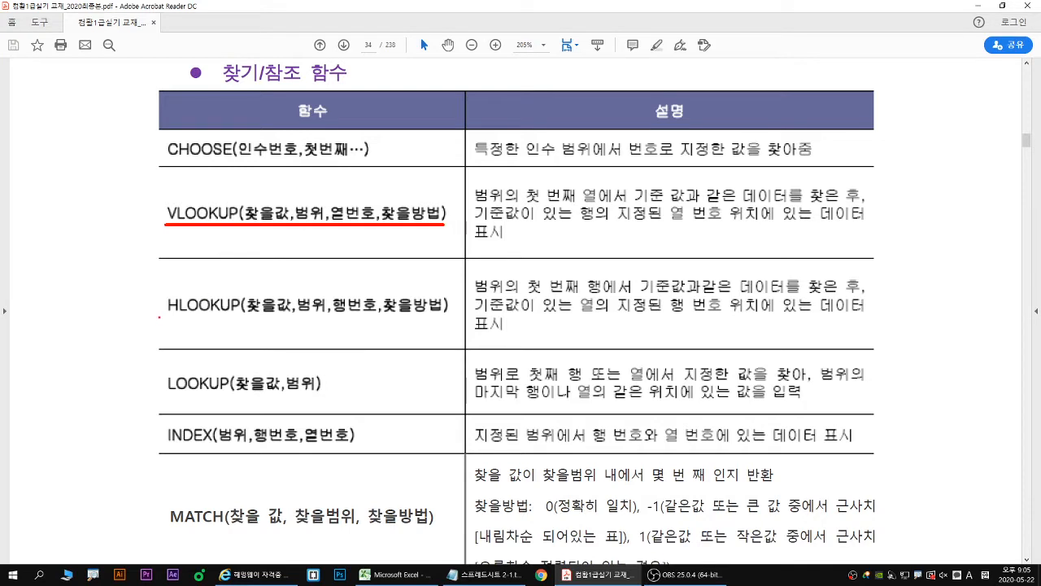
{"action": "left_click_drag", "start_coordinate": [159, 317], "coordinate": [452, 316]}
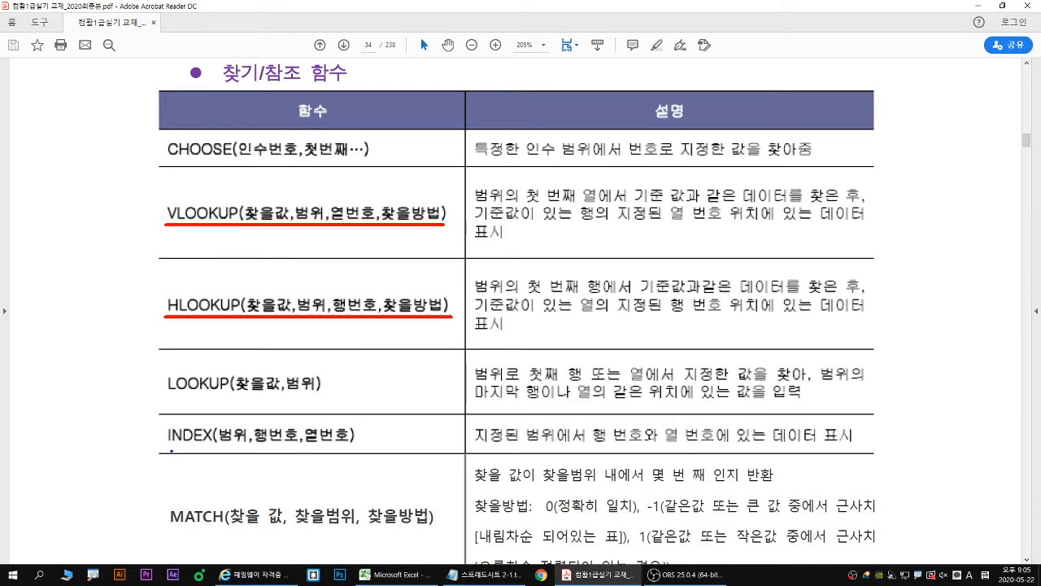
{"action": "left_click_drag", "start_coordinate": [165, 448], "coordinate": [383, 447]}
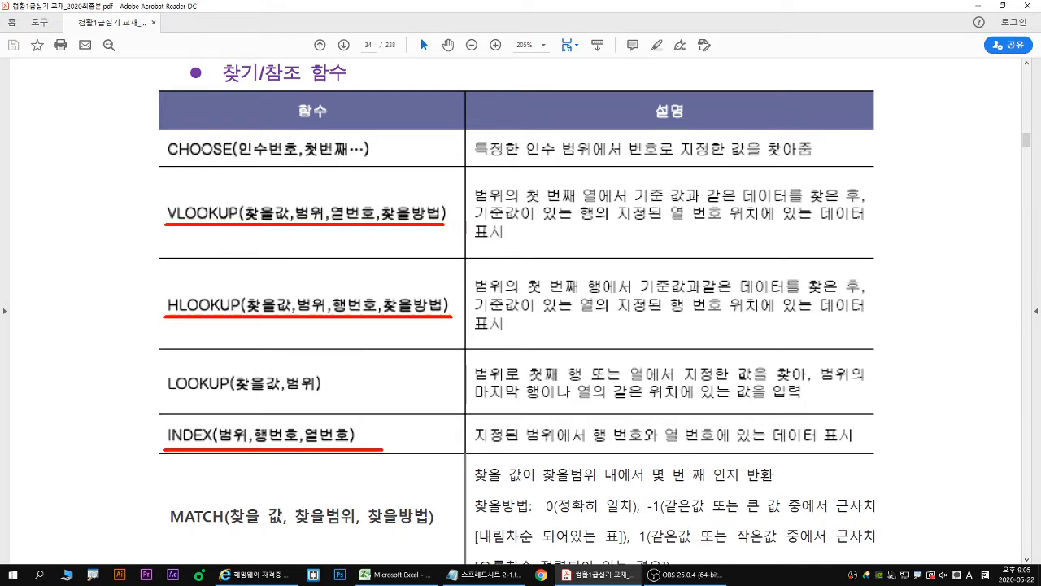
{"action": "left_click_drag", "start_coordinate": [165, 529], "coordinate": [447, 529]}
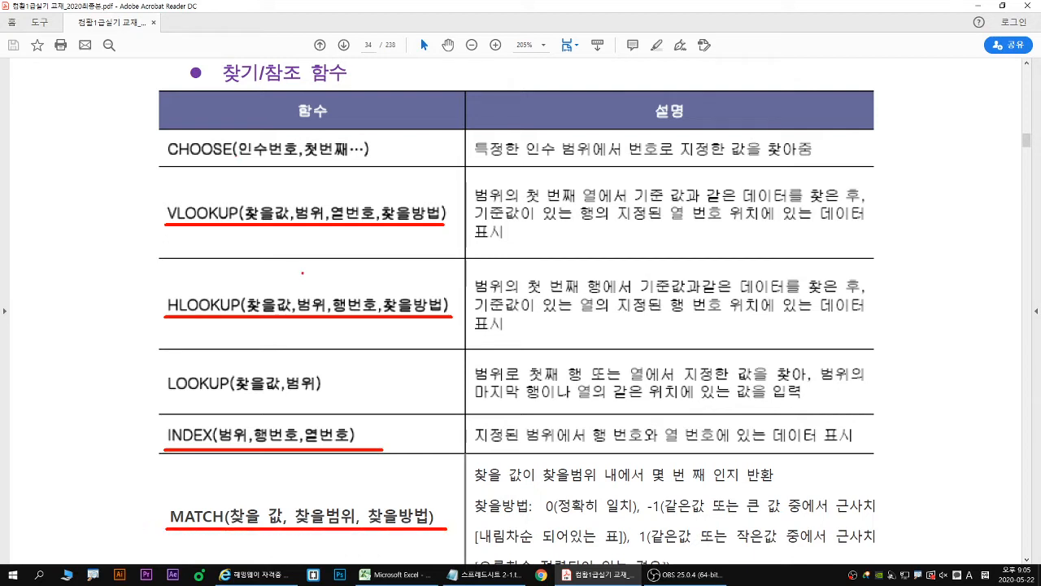
{"action": "mouse_move", "coordinate": [162, 214]}
{"action": "left_mouse_down"}
{"action": "mouse_move", "coordinate": [142, 236]}
{"action": "mouse_move", "coordinate": [138, 269]}
{"action": "mouse_move", "coordinate": [159, 306]}
{"action": "left_mouse_up"}
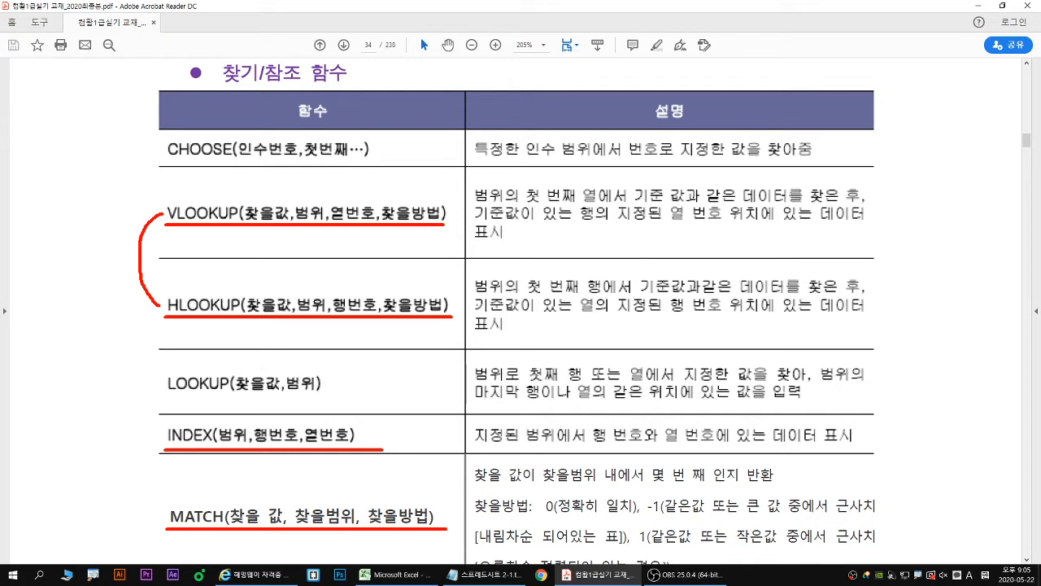
{"action": "key", "text": "Escape"}
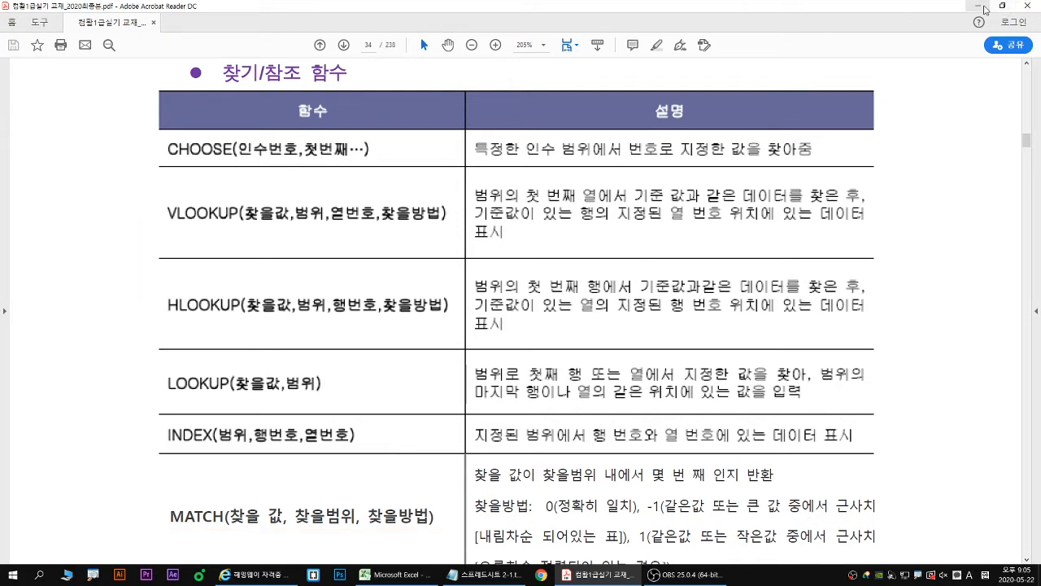
- Minimize the textbook, go to the 찾기/참조 함수 section with the Vlookup description in the notes, and maximize the notes window
{"action": "left_click", "coordinate": [980, 6]}
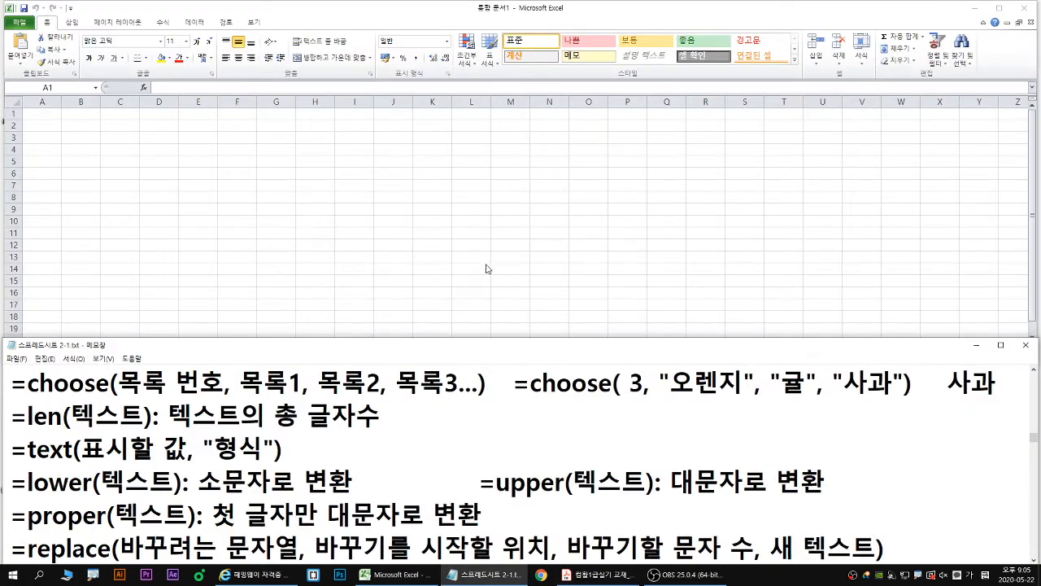
{"action": "scroll", "coordinate": [438, 408], "scroll_direction": "down", "scroll_amount": 15}
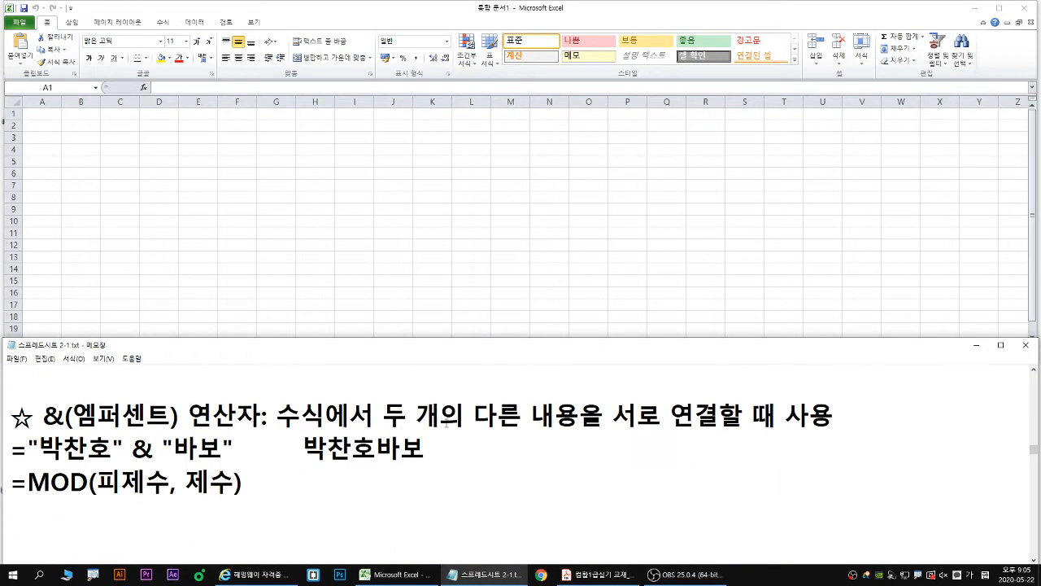
{"action": "scroll", "coordinate": [466, 497], "scroll_direction": "down", "scroll_amount": 15}
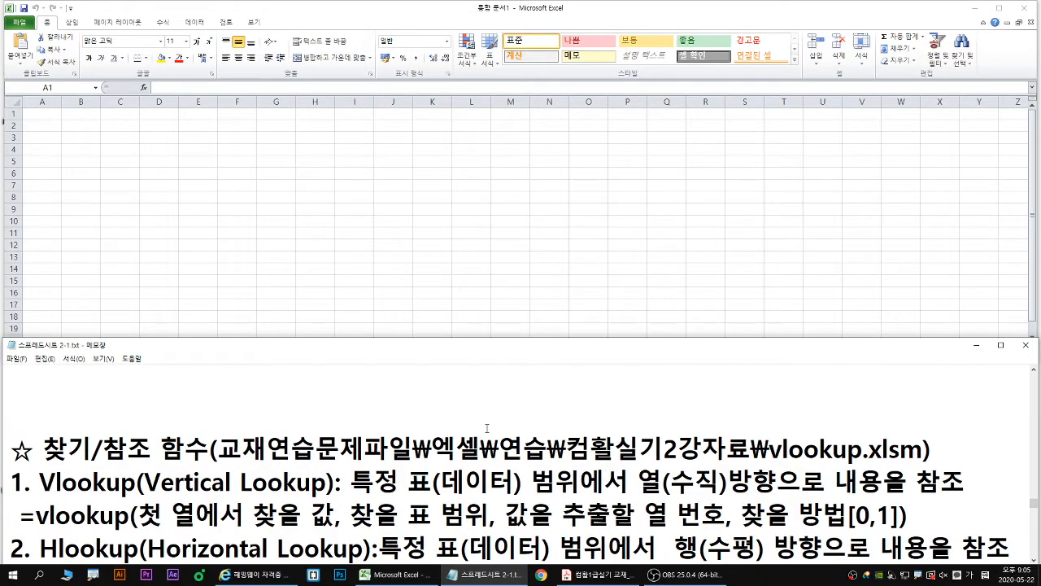
{"action": "double_click", "coordinate": [501, 345]}
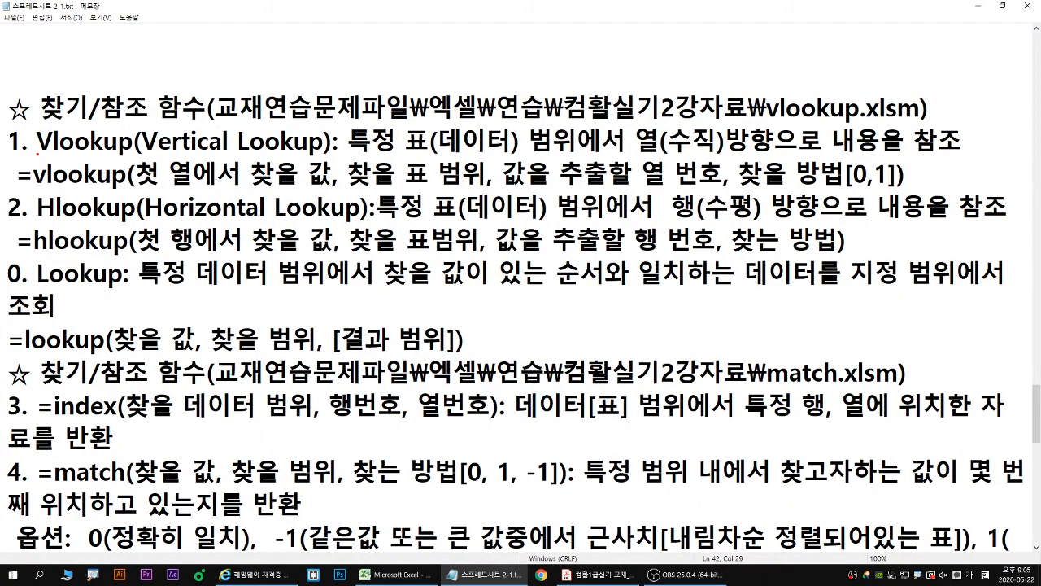
- On the Vlookup line, underline the name in blue and Vertical in red, and mark 열(수직)방향으로 내용을 참조 with a red down arrow and underline
{"action": "left_click_drag", "start_coordinate": [37, 153], "coordinate": [132, 151]}
{"action": "left_click_drag", "start_coordinate": [145, 152], "coordinate": [227, 152]}
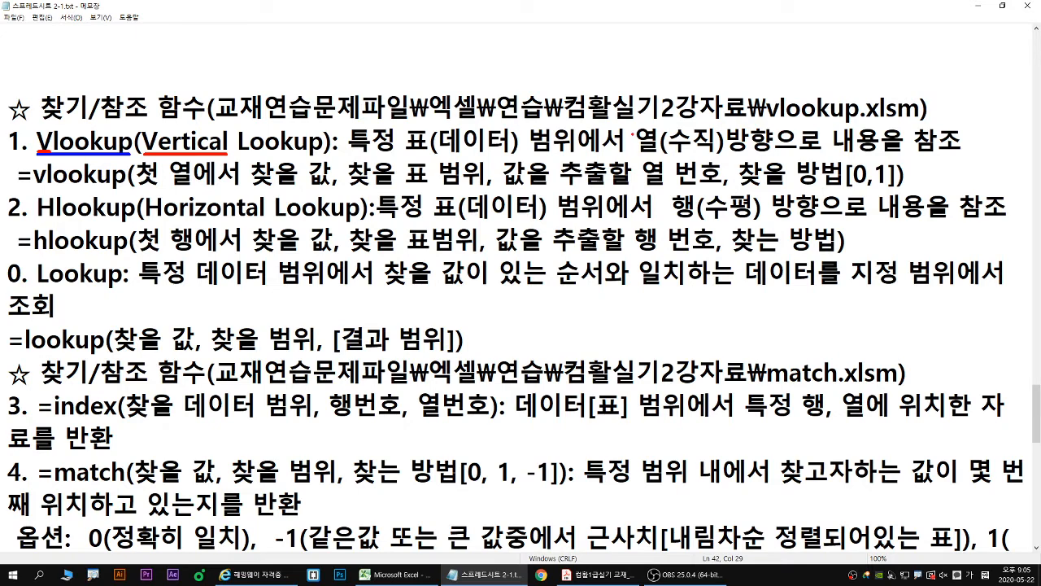
{"action": "left_click_drag", "start_coordinate": [629, 127], "coordinate": [631, 154]}
{"action": "left_click_drag", "start_coordinate": [642, 154], "coordinate": [960, 153]}
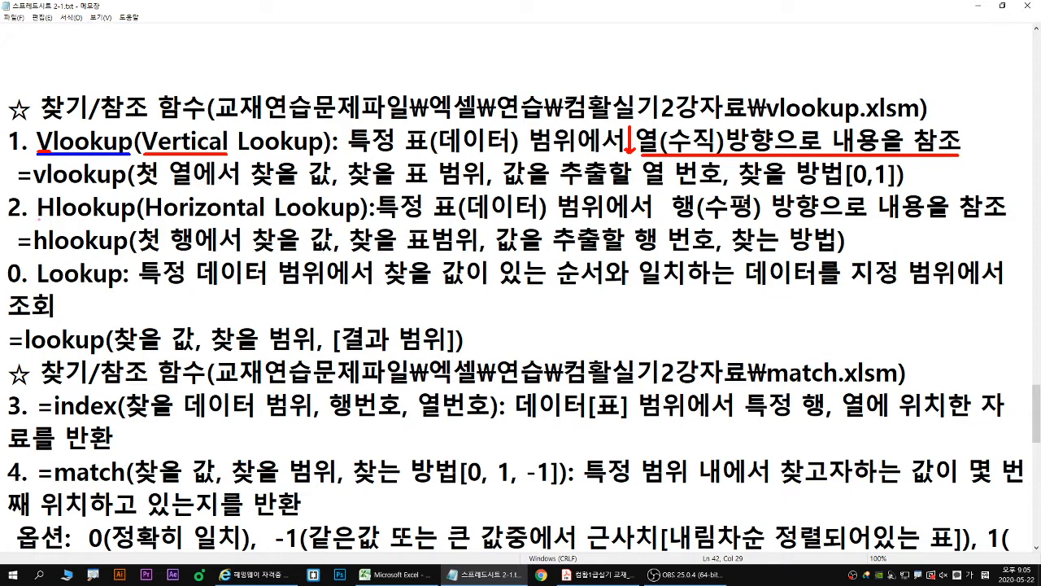
- On the Hlookup line, underline the name in blue and Horizontal in pink, and mark 행(수평) 방향으로 내용을 참조 with a pink right arrow and blue underline
{"action": "left_click_drag", "start_coordinate": [34, 221], "coordinate": [144, 220]}
{"action": "left_click_drag", "start_coordinate": [39, 219], "coordinate": [54, 219]}
{"action": "left_click_drag", "start_coordinate": [147, 220], "coordinate": [266, 219]}
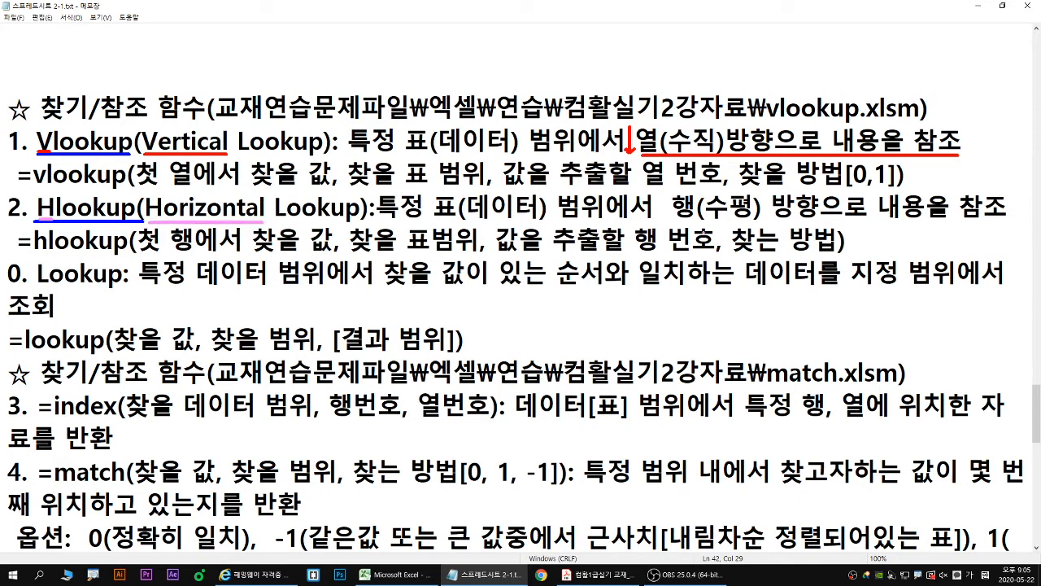
{"action": "left_click_drag", "start_coordinate": [643, 218], "coordinate": [670, 212]}
{"action": "left_click_drag", "start_coordinate": [681, 221], "coordinate": [1018, 220]}
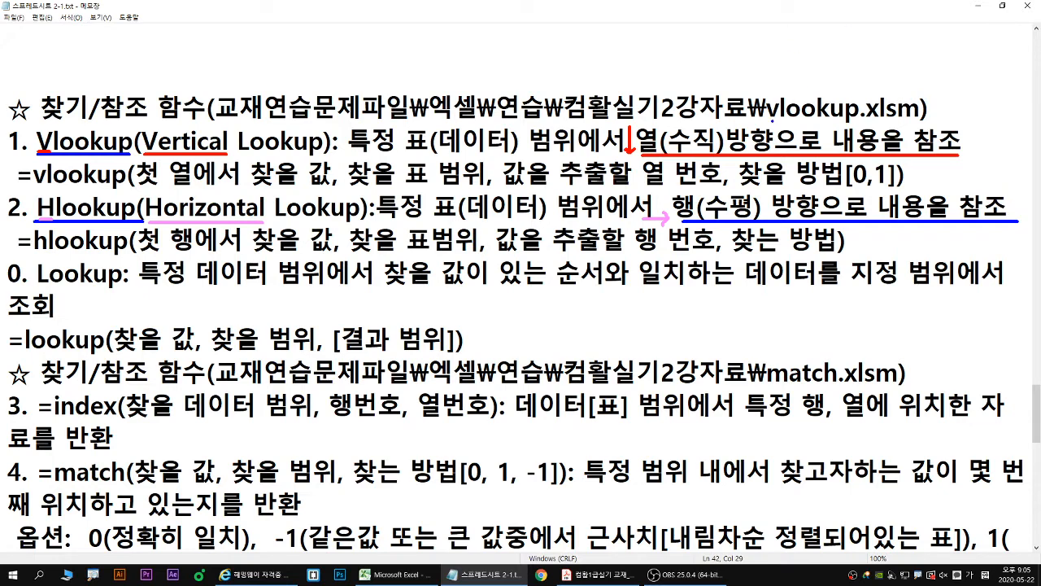
- Underline the vlookup.xlsm file name in the notes, clear all drawings, and restore the notes to a smaller window showing the Vlookup and Hlookup syntax
{"action": "left_click_drag", "start_coordinate": [770, 120], "coordinate": [859, 122]}
{"action": "key", "text": "Escape"}
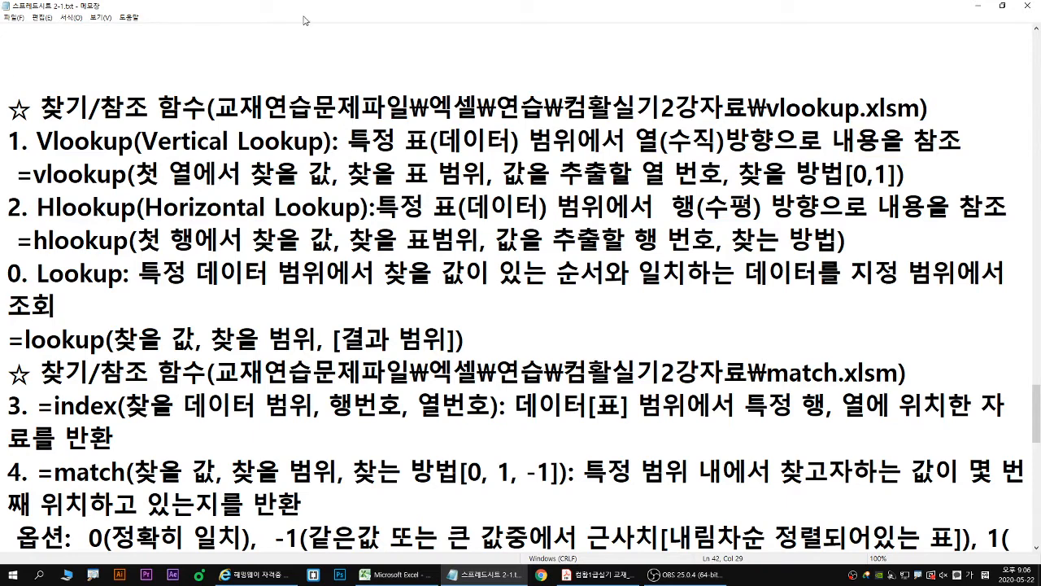
{"action": "double_click", "coordinate": [352, 7]}
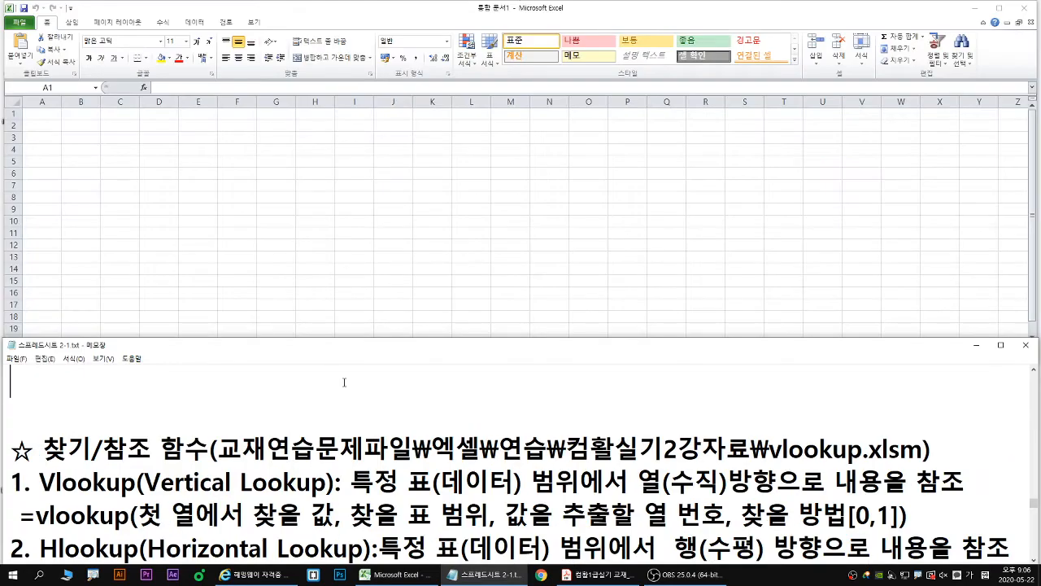
{"action": "scroll", "coordinate": [344, 381], "scroll_direction": "down", "scroll_amount": 1}
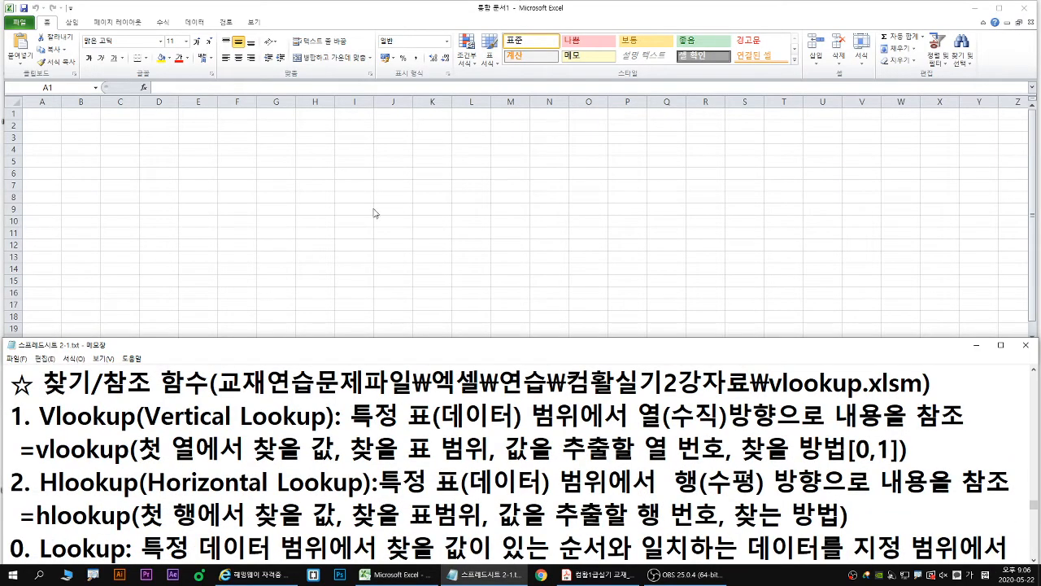
- Switch to Excel and open VLOOKUP.xlsm from 문서\컴활1급\교재연습문제파일(2020)\엑셀\연습\컴활실기2강자료
{"action": "left_click", "coordinate": [451, 164]}
{"action": "left_click", "coordinate": [19, 22]}
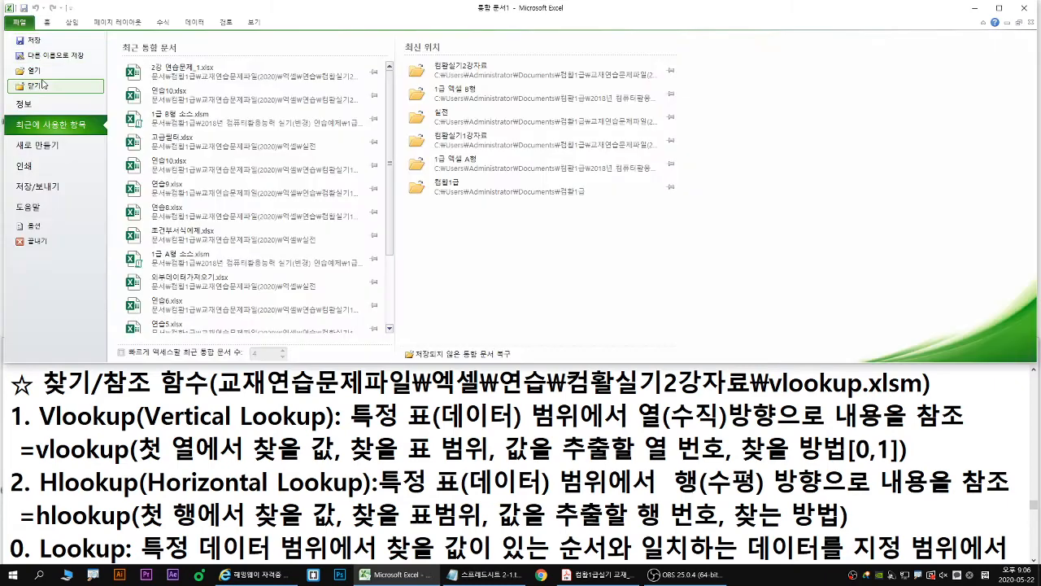
{"action": "left_click", "coordinate": [42, 76]}
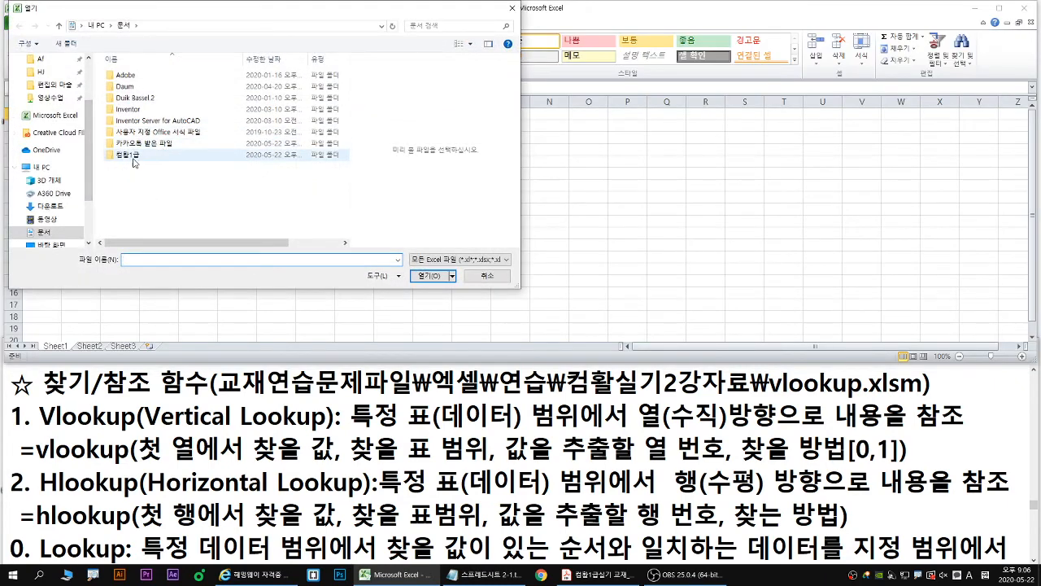
{"action": "double_click", "coordinate": [130, 155]}
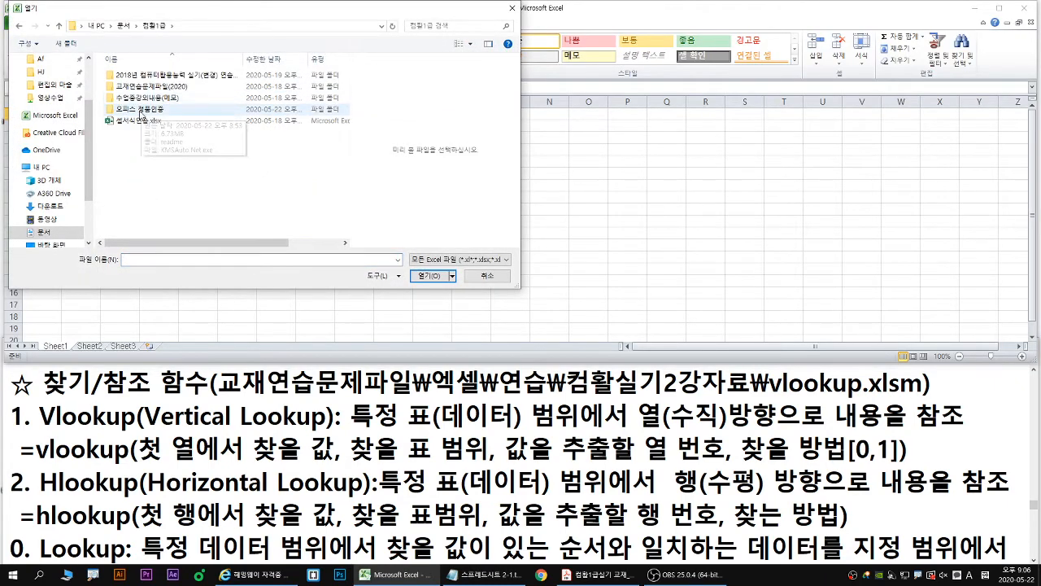
{"action": "double_click", "coordinate": [157, 89]}
{"action": "double_click", "coordinate": [135, 97]}
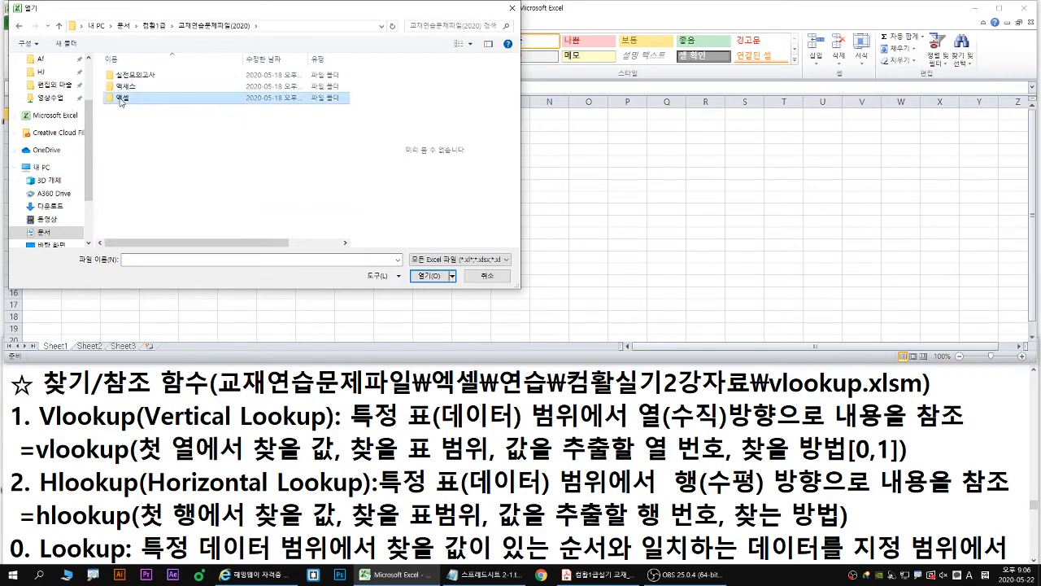
{"action": "double_click", "coordinate": [135, 89]}
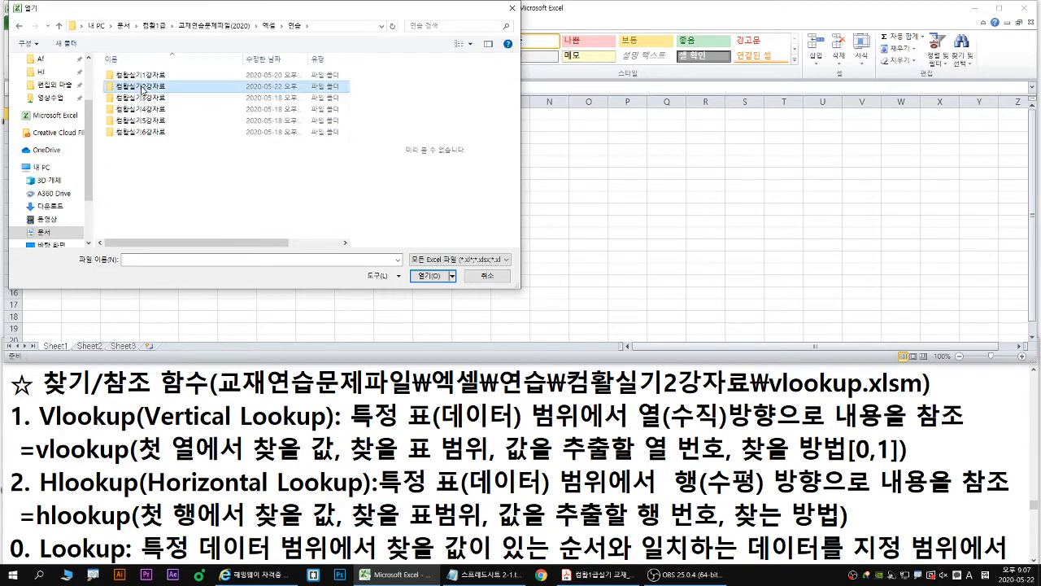
{"action": "double_click", "coordinate": [141, 86]}
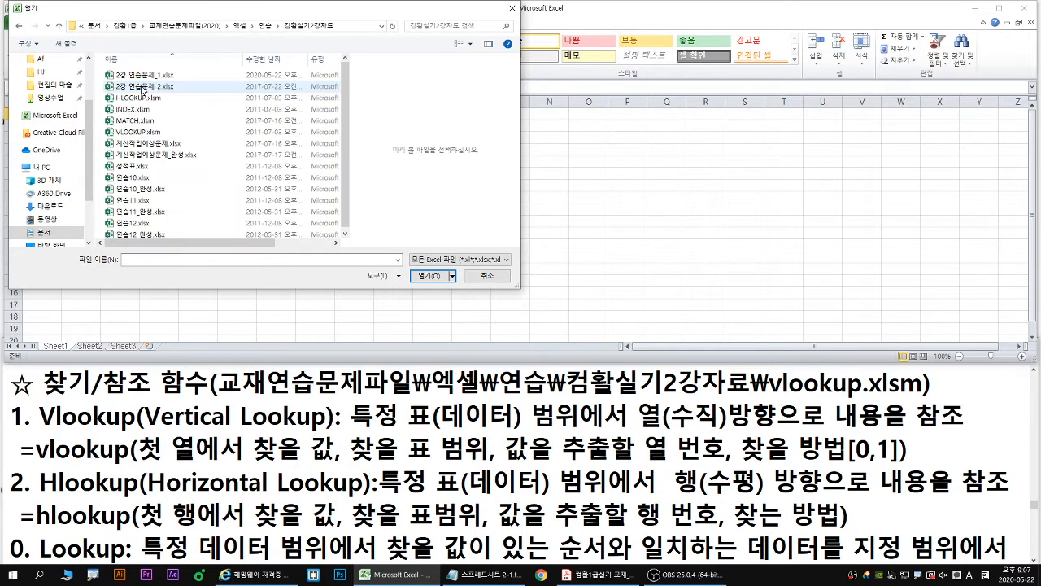
{"action": "left_click", "coordinate": [144, 135]}
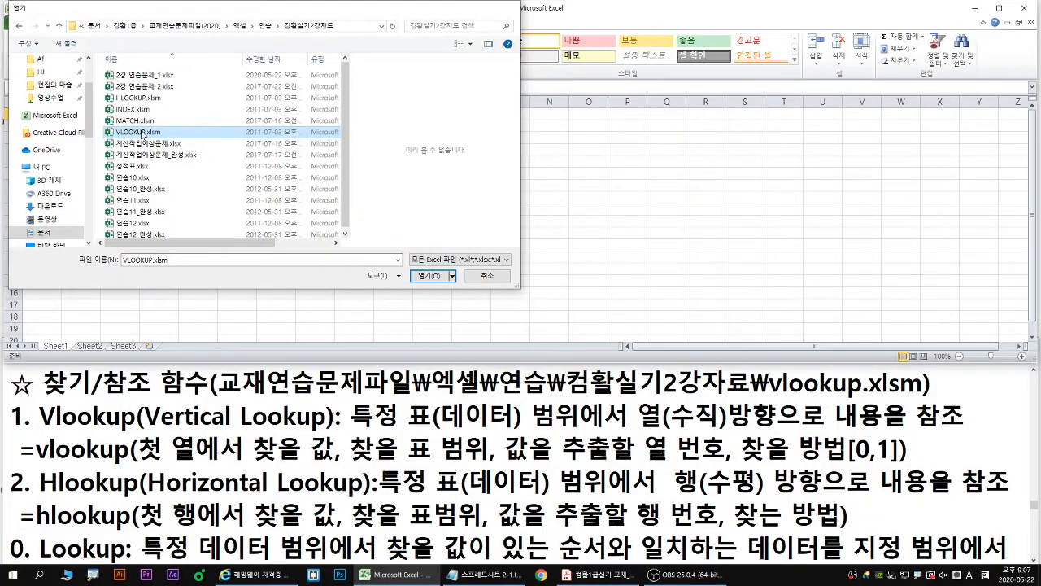
{"action": "double_click", "coordinate": [142, 134]}
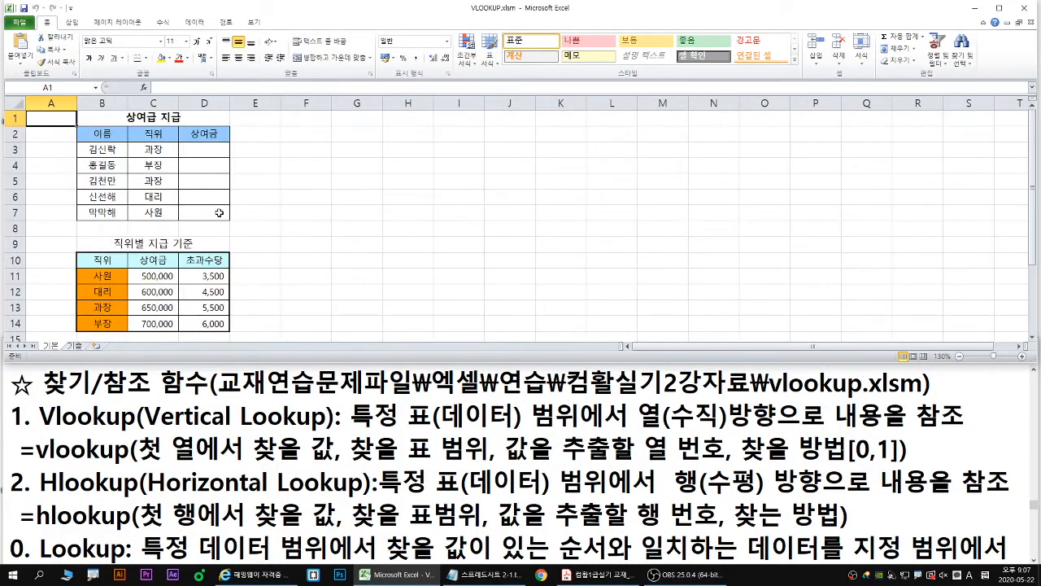
- Enter the exercise instruction 직위별 지급 기준표에서 직위에 따른 상여금을 조회하시오. in cell F1
{"action": "left_click", "coordinate": [296, 119]}
{"action": "key", "text": "Hangul"}
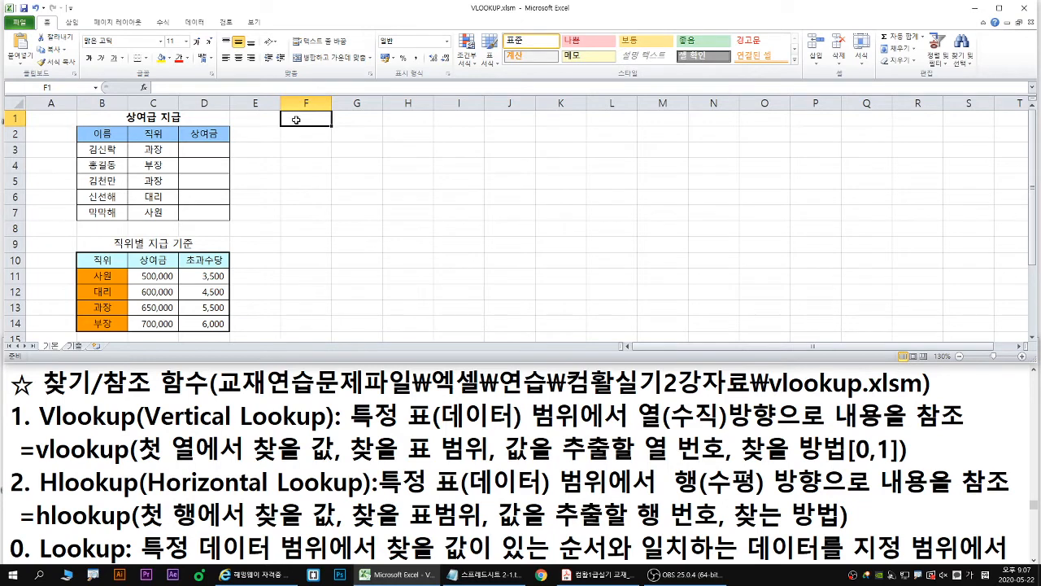
{"action": "type", "text": "직"}
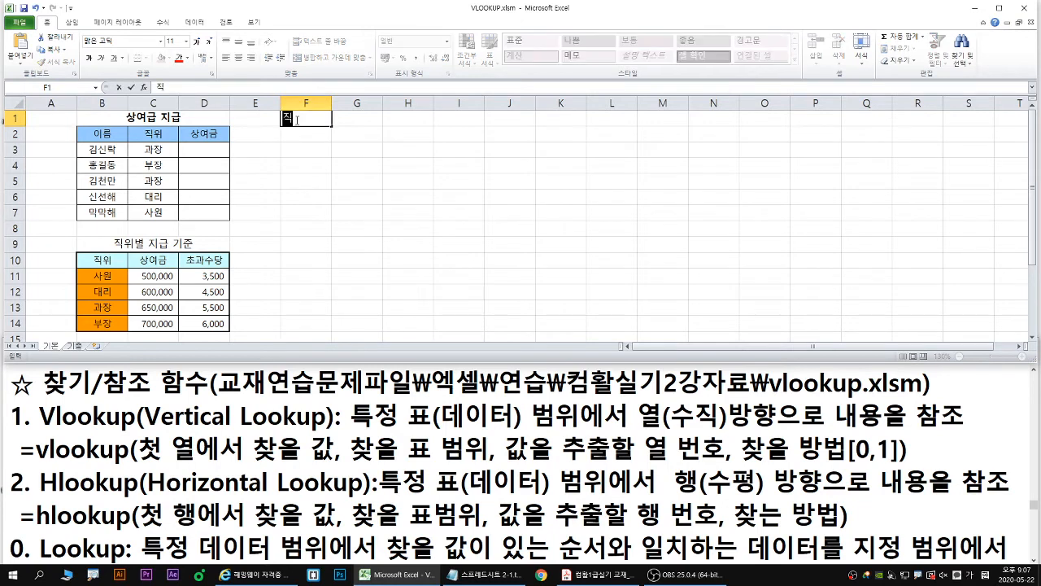
{"action": "type", "text": "위별 지급 "}
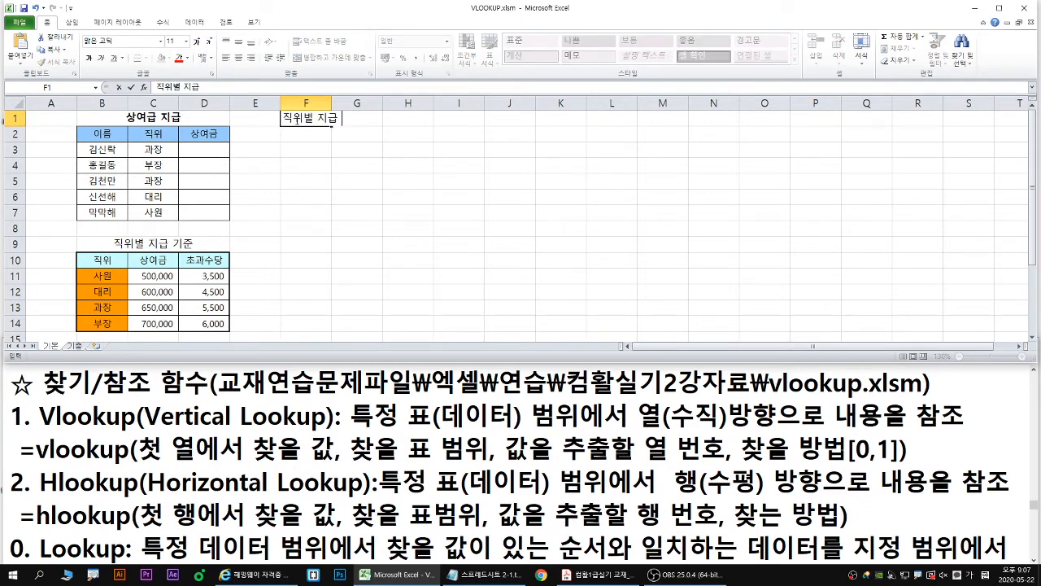
{"action": "type", "text": "기준표엣서"}
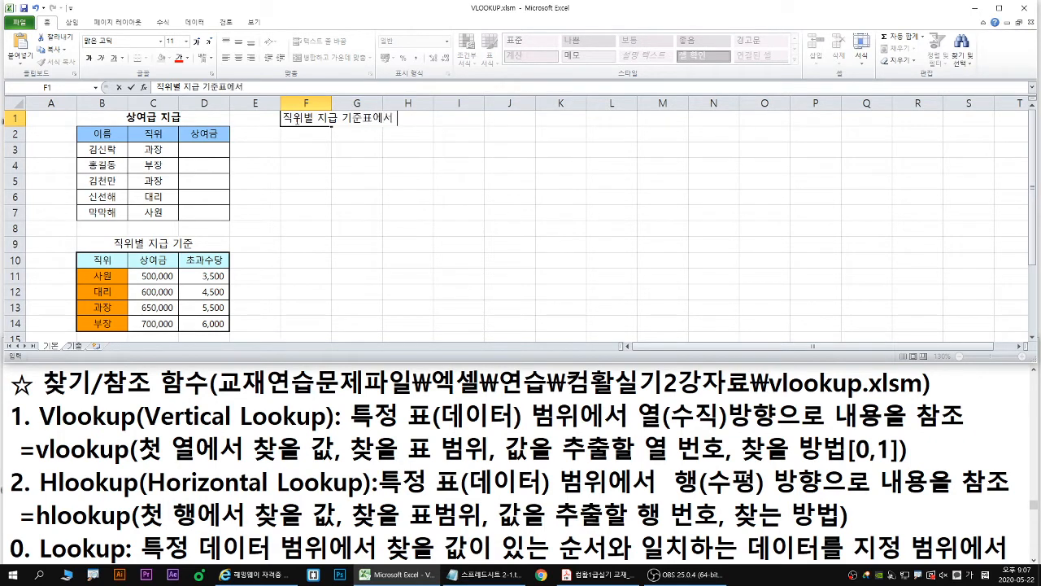
{"action": "type", "text": " 직위에 따른"}
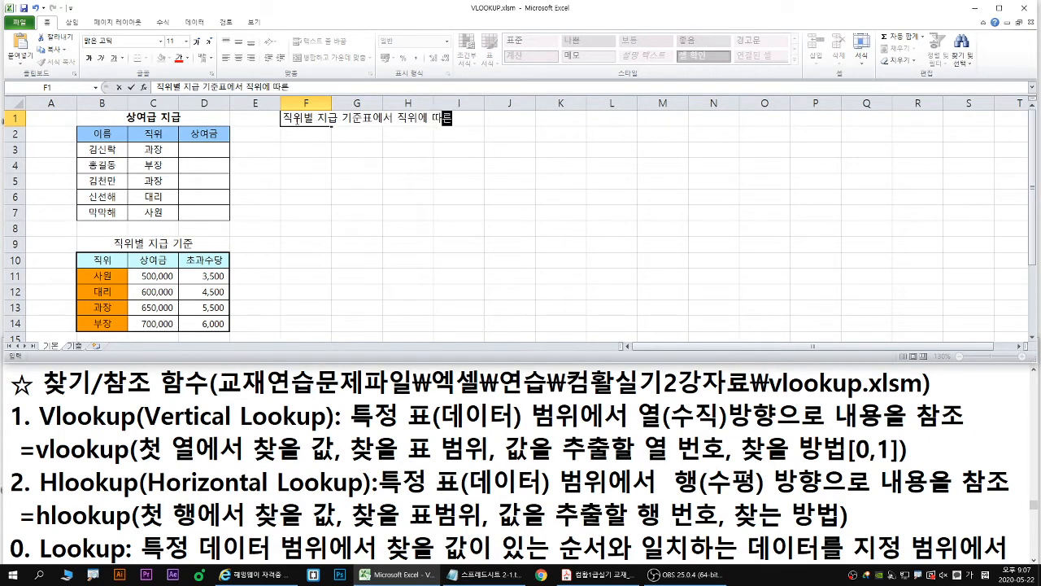
{"action": "type", "text": " 사여금을"}
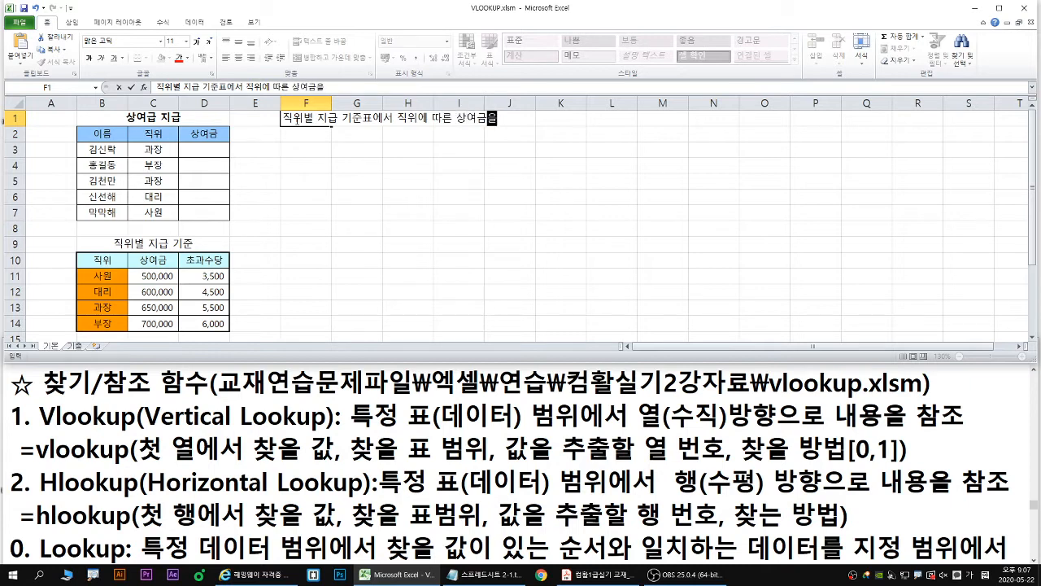
{"action": "type", "text": " ㅈ회하"}
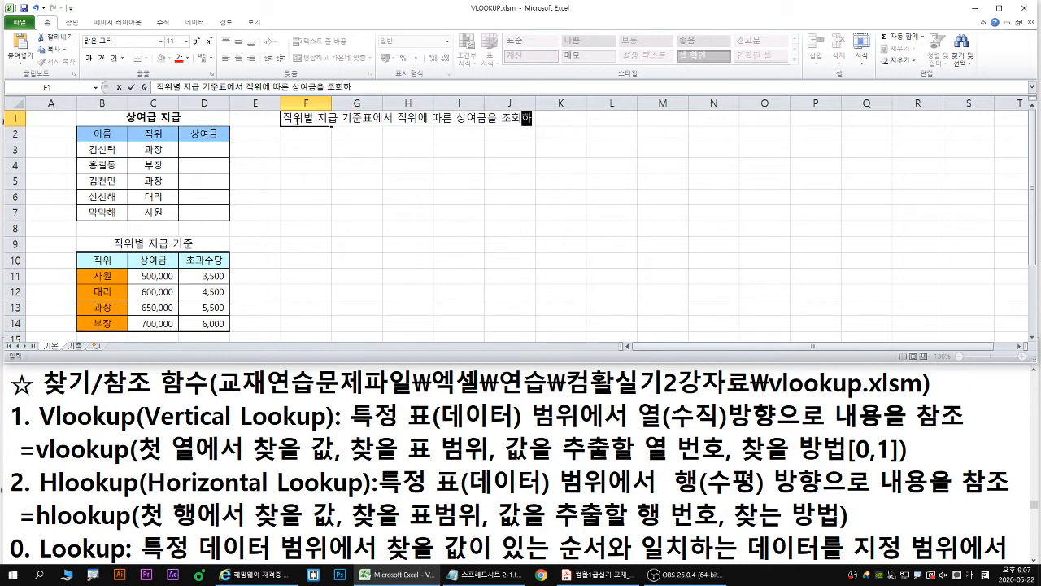
{"action": "type", "text": "싱오."}
{"action": "key", "text": "Return"}
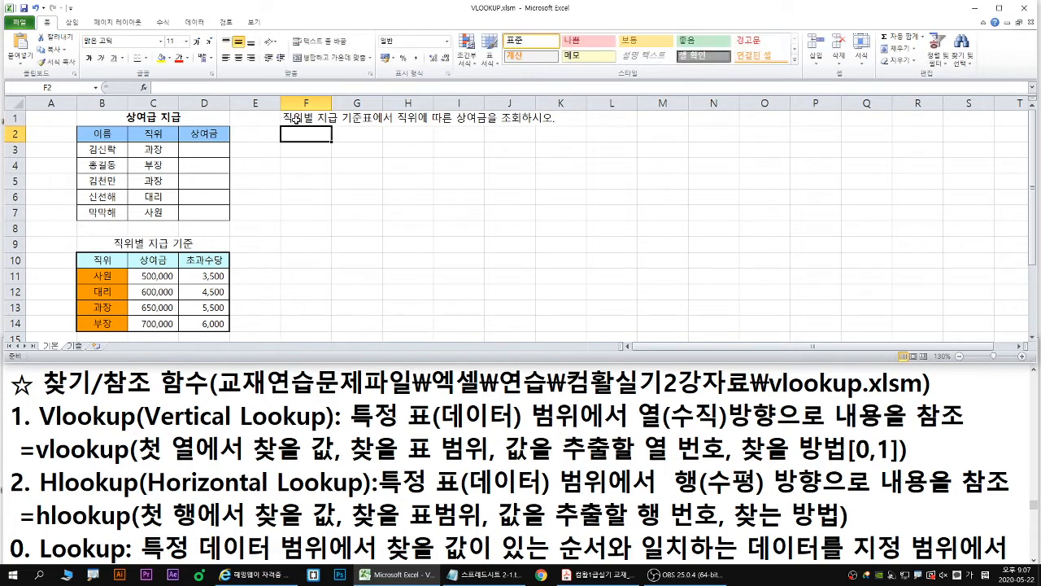
- Make the instruction in F1 bold at 22 pt and enlarge the workbook window slightly to show row 14
{"action": "left_click", "coordinate": [296, 119]}
{"action": "key", "text": "ctrl+b"}
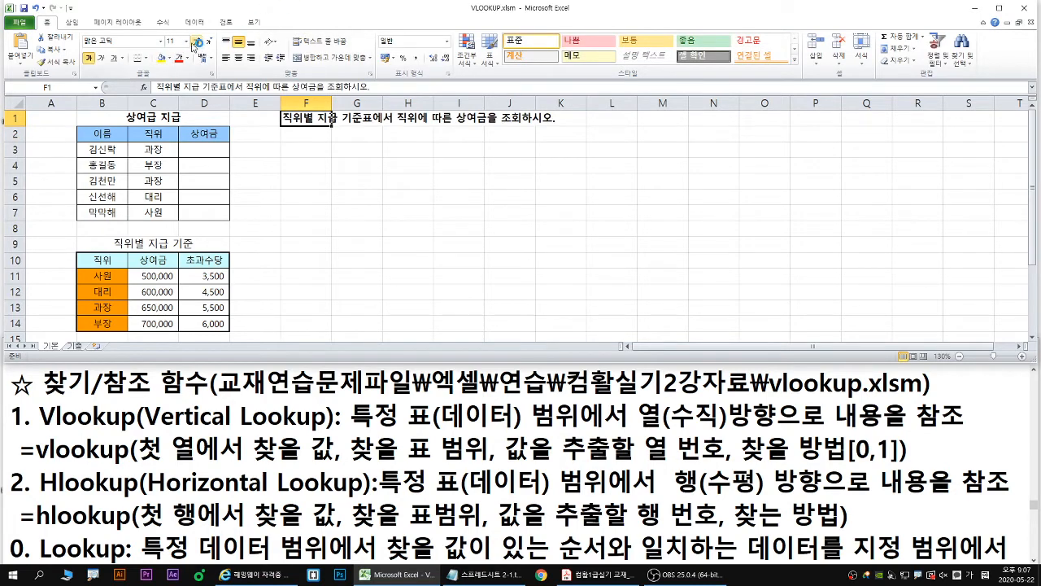
{"action": "left_click", "coordinate": [196, 42]}
{"action": "left_click", "coordinate": [196, 41]}
{"action": "left_click", "coordinate": [196, 42]}
{"action": "left_click", "coordinate": [196, 41]}
{"action": "left_click", "coordinate": [196, 41]}
{"action": "left_click", "coordinate": [196, 41]}
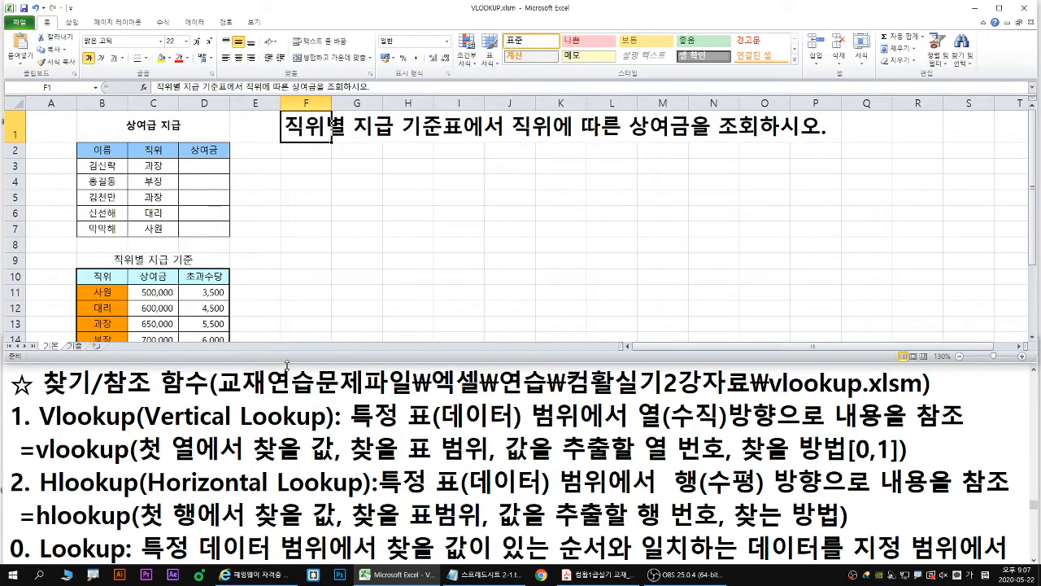
{"action": "left_click_drag", "start_coordinate": [287, 365], "coordinate": [296, 370]}
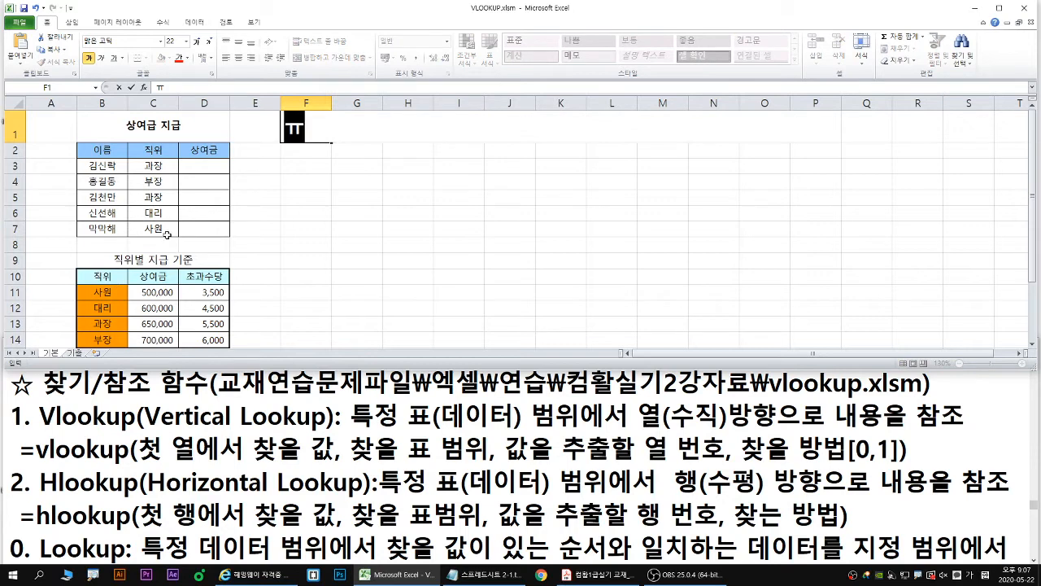
- Select D3, underline 과장 in C3 and 650,000 in blue, draw a blue arrow from that amount to D3, and clear the drawings
{"action": "left_click", "coordinate": [213, 170]}
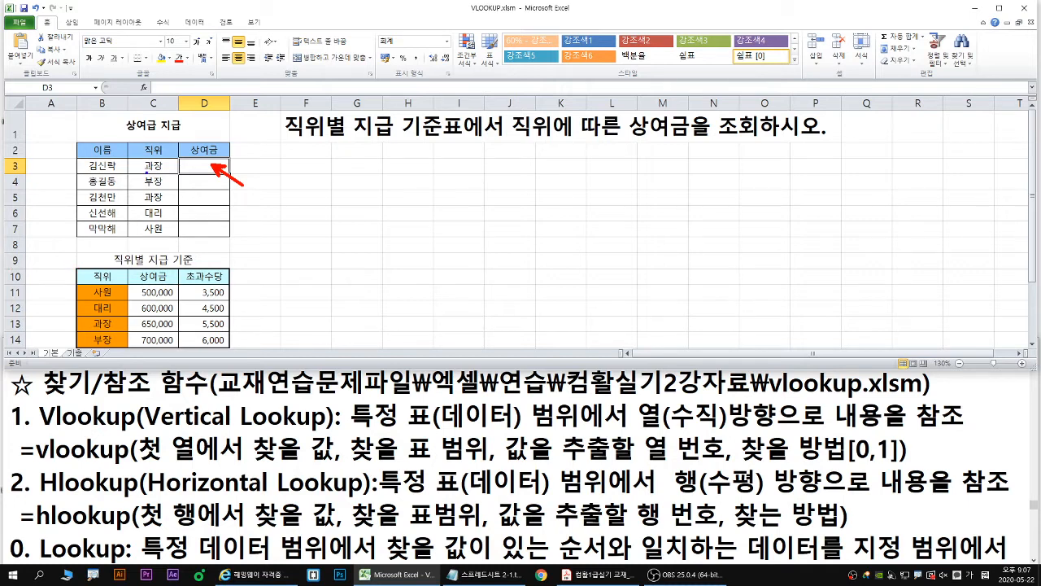
{"action": "left_click_drag", "start_coordinate": [146, 172], "coordinate": [161, 173]}
{"action": "mouse_move", "coordinate": [139, 331]}
{"action": "left_mouse_down"}
{"action": "mouse_move", "coordinate": [180, 331]}
{"action": "mouse_move", "coordinate": [237, 192]}
{"action": "mouse_move", "coordinate": [225, 172]}
{"action": "mouse_move", "coordinate": [233, 166]}
{"action": "left_mouse_up"}
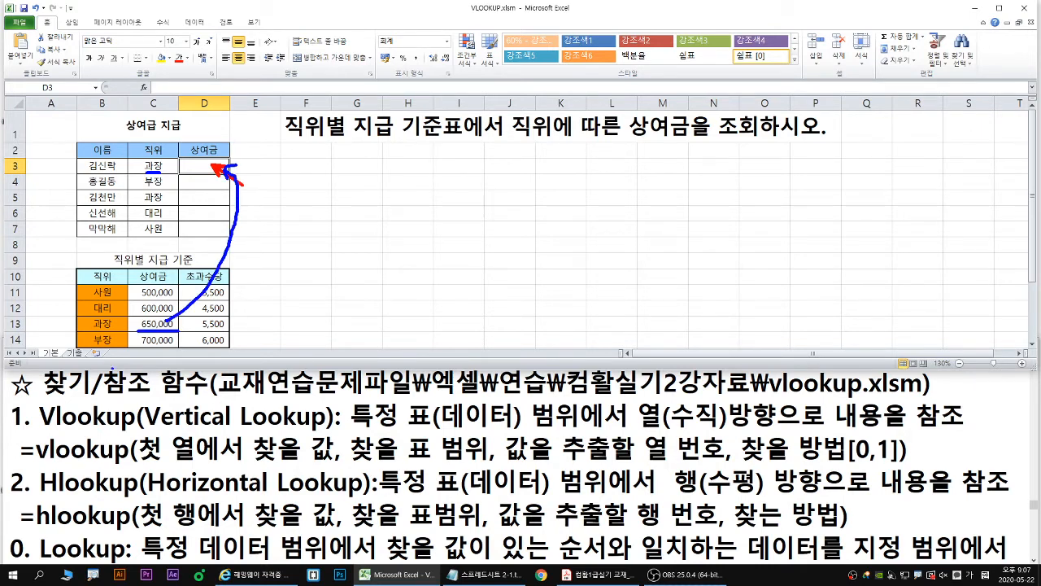
{"action": "left_click_drag", "start_coordinate": [153, 326], "coordinate": [174, 326]}
{"action": "left_click_drag", "start_coordinate": [206, 172], "coordinate": [205, 169]}
{"action": "key", "text": "Escape"}
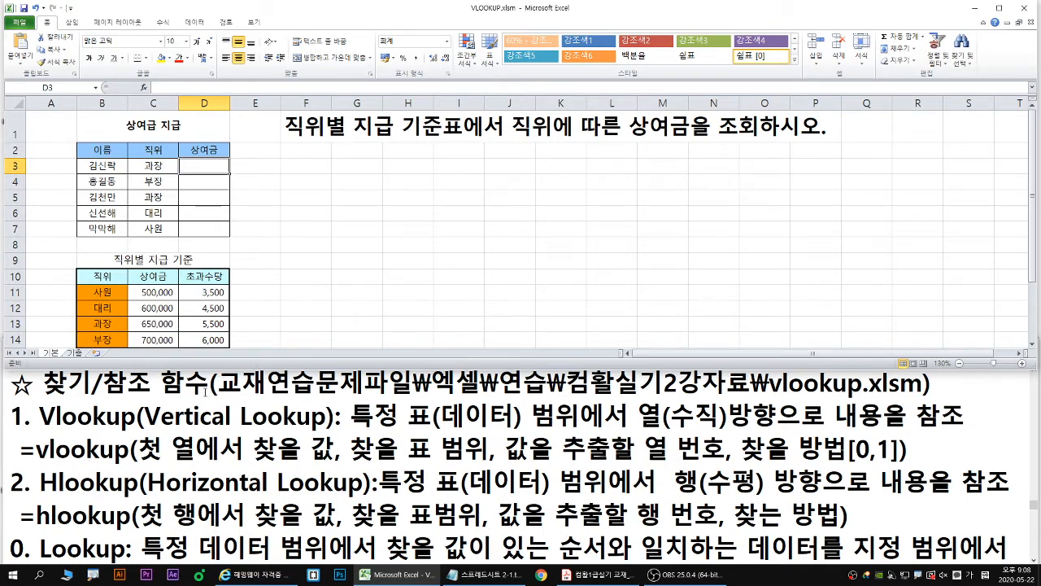
- Zoom the sheet out to 115% to show the whole 직위별 지급 기준 table, and erase the trial pen marks drawn on it
{"action": "left_click", "coordinate": [204, 389]}
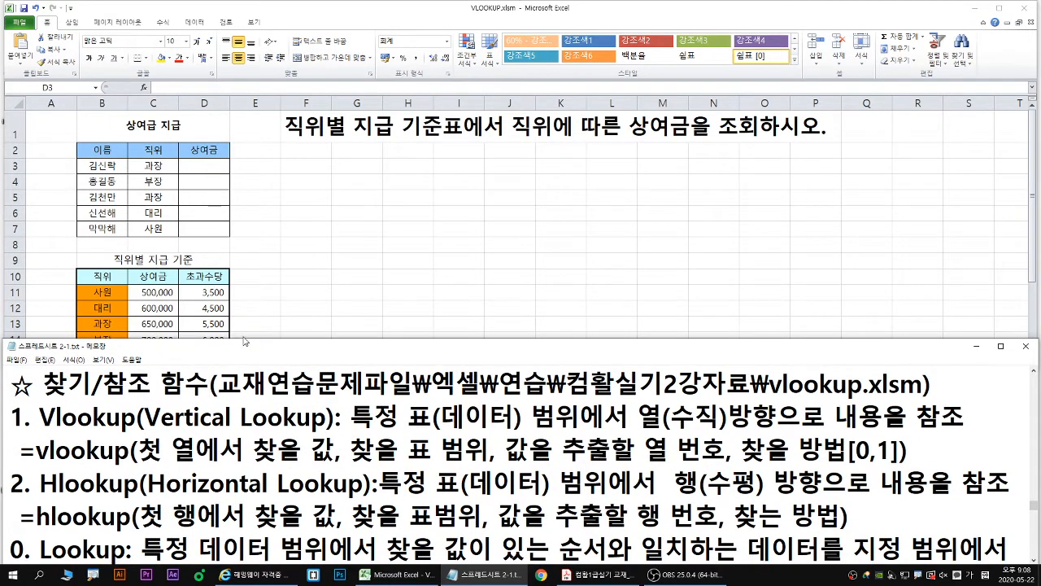
{"action": "key", "text": "alt+Tab"}
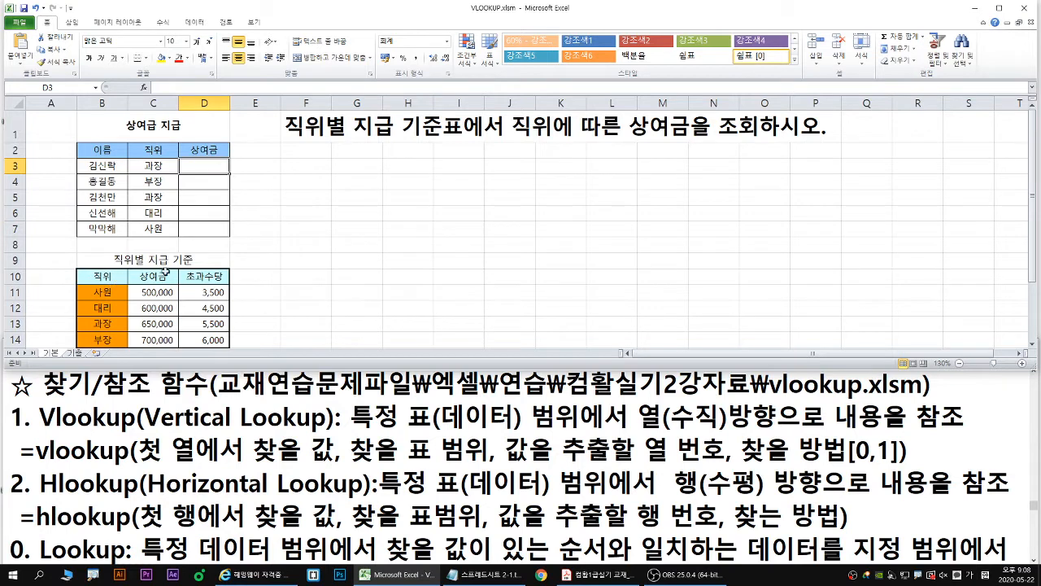
{"action": "scroll", "coordinate": [184, 267], "scroll_direction": "down", "scroll_amount": 1}
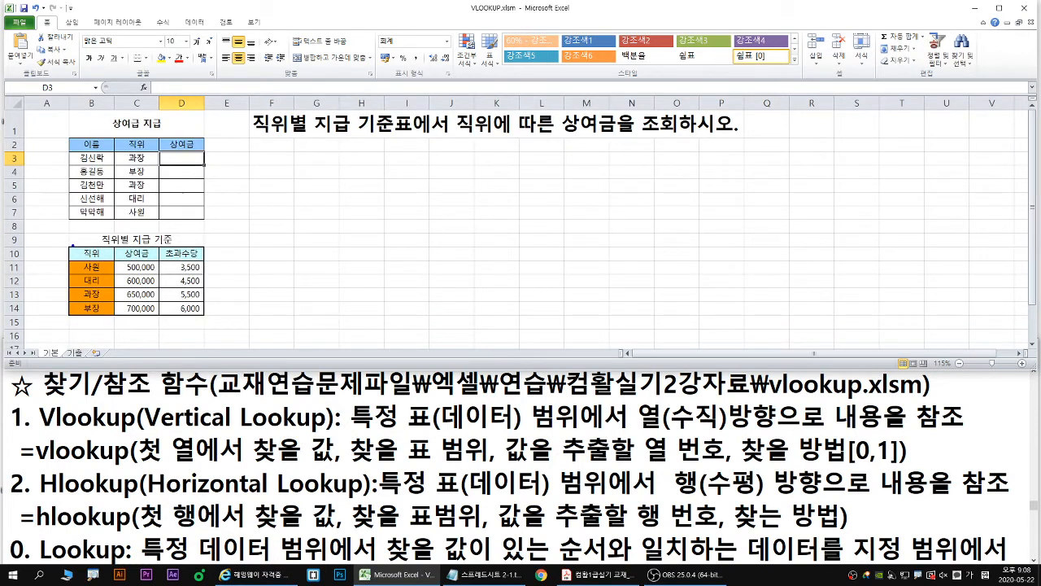
{"action": "mouse_move", "coordinate": [70, 246]}
{"action": "left_mouse_down"}
{"action": "mouse_move", "coordinate": [147, 305]}
{"action": "mouse_move", "coordinate": [205, 315]}
{"action": "mouse_move", "coordinate": [227, 181]}
{"action": "mouse_move", "coordinate": [198, 164]}
{"action": "left_mouse_up"}
{"action": "mouse_move", "coordinate": [198, 162]}
{"action": "left_mouse_down"}
{"action": "mouse_move", "coordinate": [200, 172]}
{"action": "mouse_move", "coordinate": [208, 161]}
{"action": "left_mouse_up"}
{"action": "key", "text": "e"}
- Frame B11:B14 in blue, C11:C14 in red and D11:D14 in green, add a blue down arrow beside them, and underline Vertical in the notes
{"action": "left_click_drag", "start_coordinate": [68, 260], "coordinate": [114, 316]}
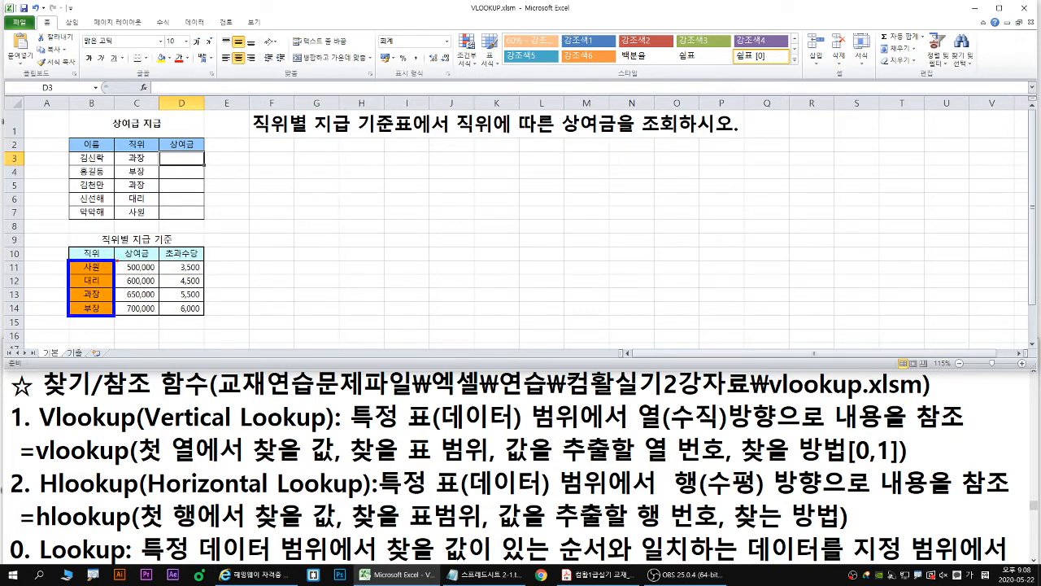
{"action": "left_click_drag", "start_coordinate": [117, 260], "coordinate": [156, 317]}
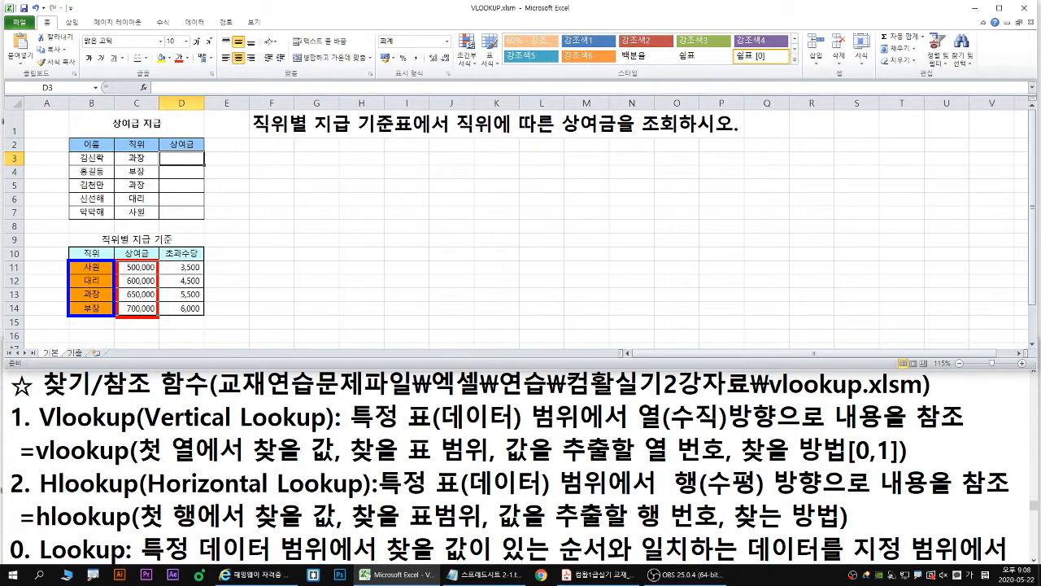
{"action": "mouse_move", "coordinate": [161, 261]}
{"action": "left_mouse_down"}
{"action": "mouse_move", "coordinate": [187, 314]}
{"action": "mouse_move", "coordinate": [202, 315]}
{"action": "left_mouse_up"}
{"action": "mouse_move", "coordinate": [54, 269]}
{"action": "left_mouse_down"}
{"action": "mouse_move", "coordinate": [56, 312]}
{"action": "mouse_move", "coordinate": [62, 299]}
{"action": "left_mouse_up"}
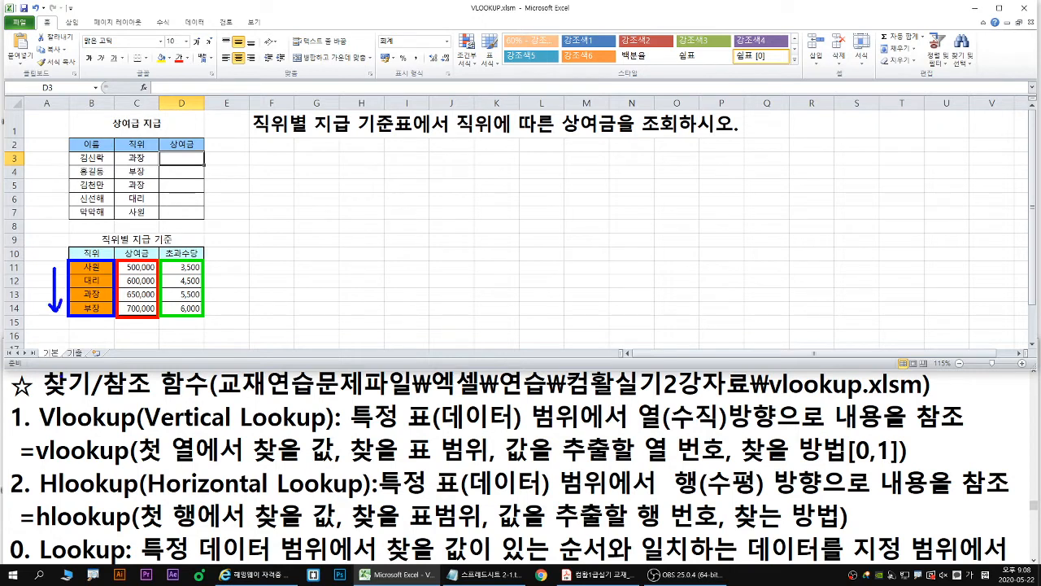
{"action": "left_click_drag", "start_coordinate": [143, 428], "coordinate": [241, 429]}
- Write the blue annotation Field = Attribute over the empty cells and handwrite 속성 beneath Attribute
{"action": "left_click_drag", "start_coordinate": [309, 238], "coordinate": [307, 280]}
{"action": "type", "text": "Field"}
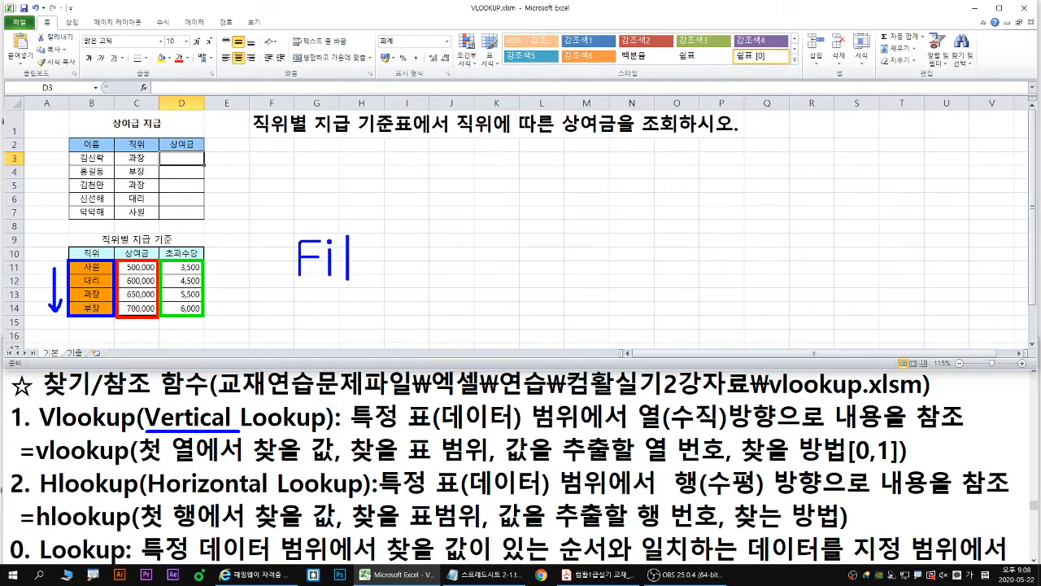
{"action": "type", "text": " = "}
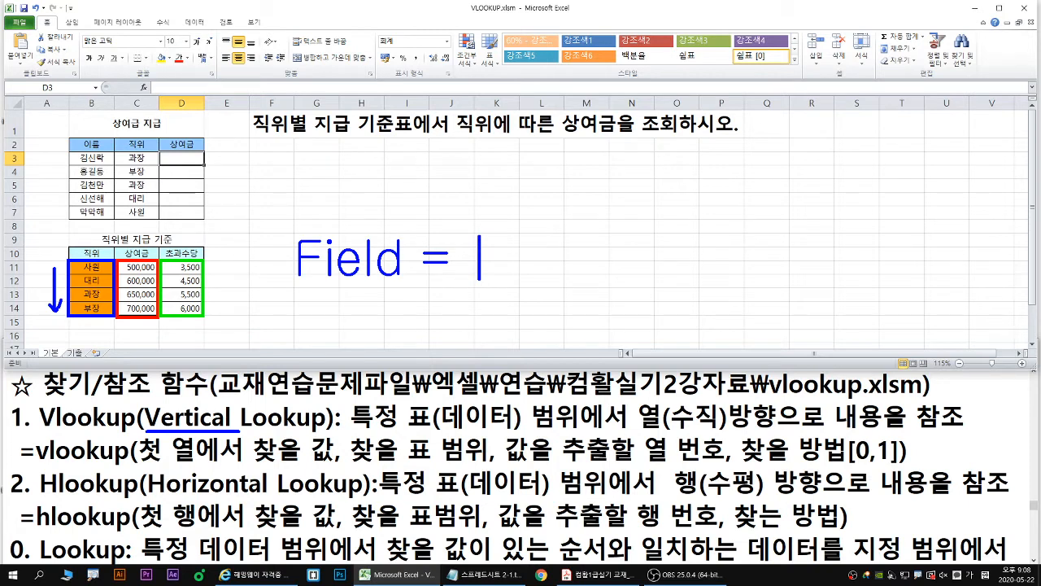
{"action": "type", "text": "Attr"}
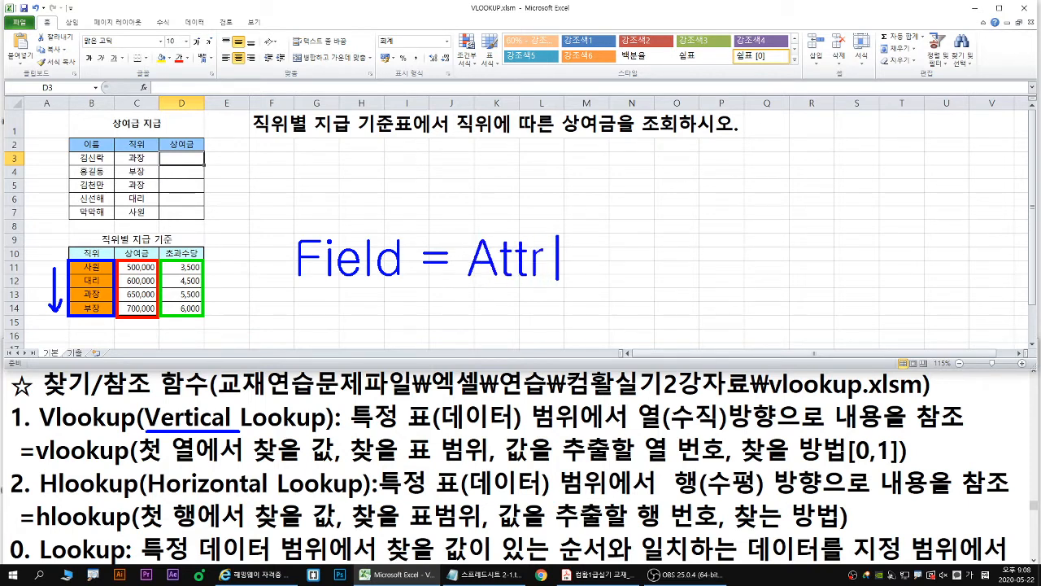
{"action": "type", "text": "ibut"}
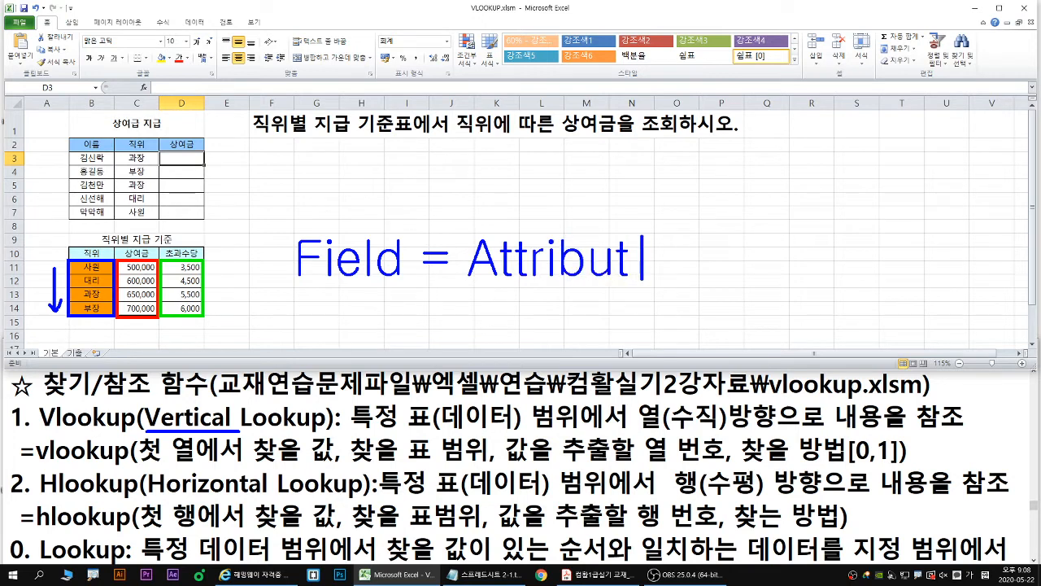
{"action": "type", "text": "e"}
{"action": "mouse_move", "coordinate": [549, 291]}
{"action": "left_mouse_down"}
{"action": "mouse_move", "coordinate": [536, 312]}
{"action": "mouse_move", "coordinate": [563, 318]}
{"action": "mouse_move", "coordinate": [558, 336]}
{"action": "left_mouse_up"}
{"action": "mouse_move", "coordinate": [575, 298]}
{"action": "left_mouse_down"}
{"action": "mouse_move", "coordinate": [563, 316]}
{"action": "mouse_move", "coordinate": [592, 307]}
{"action": "left_mouse_up"}
{"action": "left_click_drag", "start_coordinate": [593, 296], "coordinate": [585, 325]}
- Number the three framed columns 1 in blue, 2 in red and 3 in green, and clear all annotations
{"action": "mouse_move", "coordinate": [98, 240]}
{"action": "left_mouse_down"}
{"action": "mouse_move", "coordinate": [89, 253]}
{"action": "mouse_move", "coordinate": [179, 244]}
{"action": "mouse_move", "coordinate": [169, 253]}
{"action": "left_mouse_up"}
{"action": "key", "text": "g"}
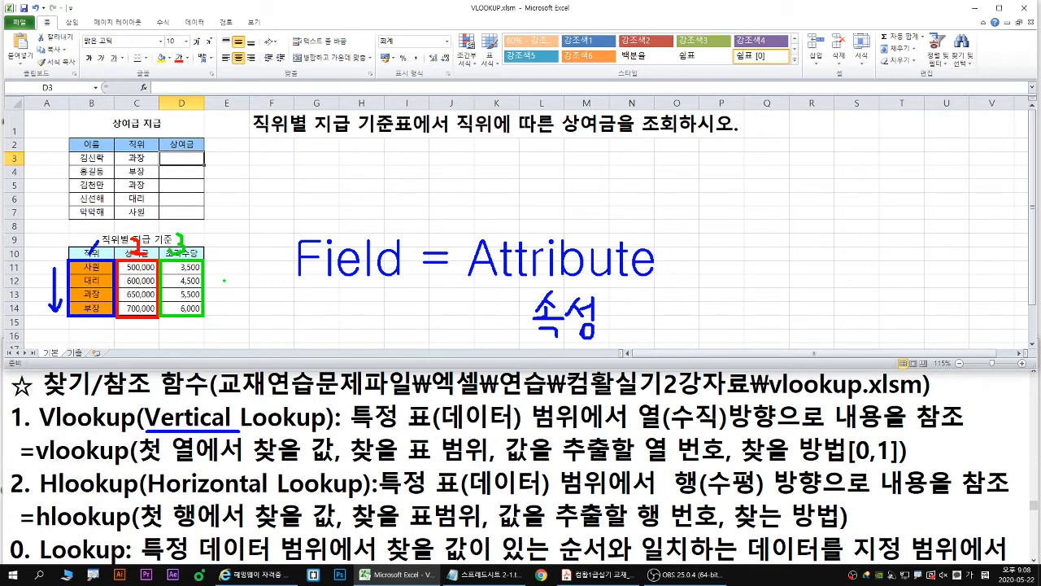
{"action": "key", "text": "Escape"}
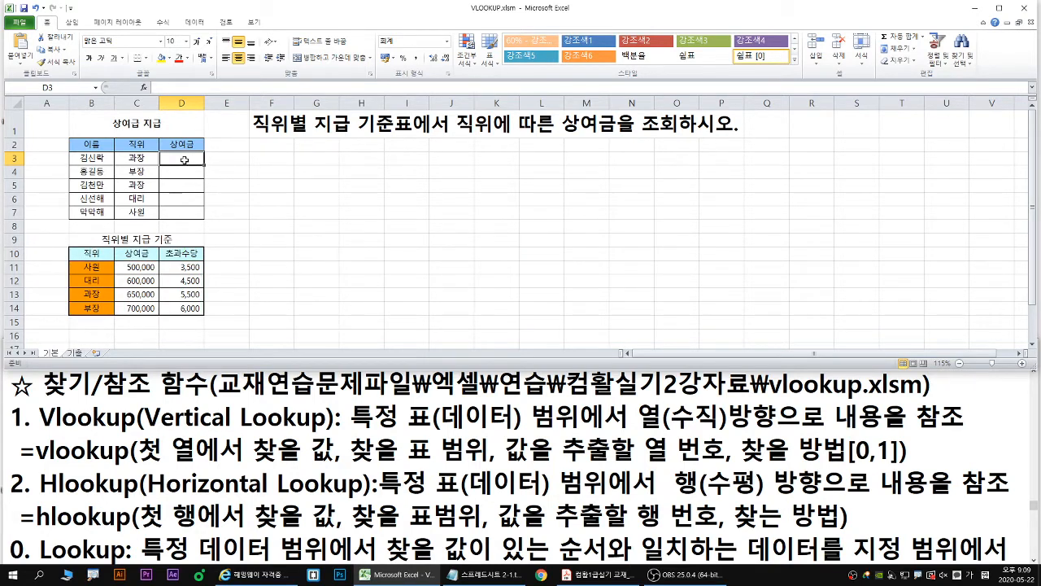
- Zoom the sheet back to 130%, start =VLOOKUP( in D3 from the function suggestion, and briefly mark that suggestion with the pen
{"action": "scroll", "coordinate": [199, 163], "scroll_direction": "up", "scroll_amount": 1, "text": "ctrl"}
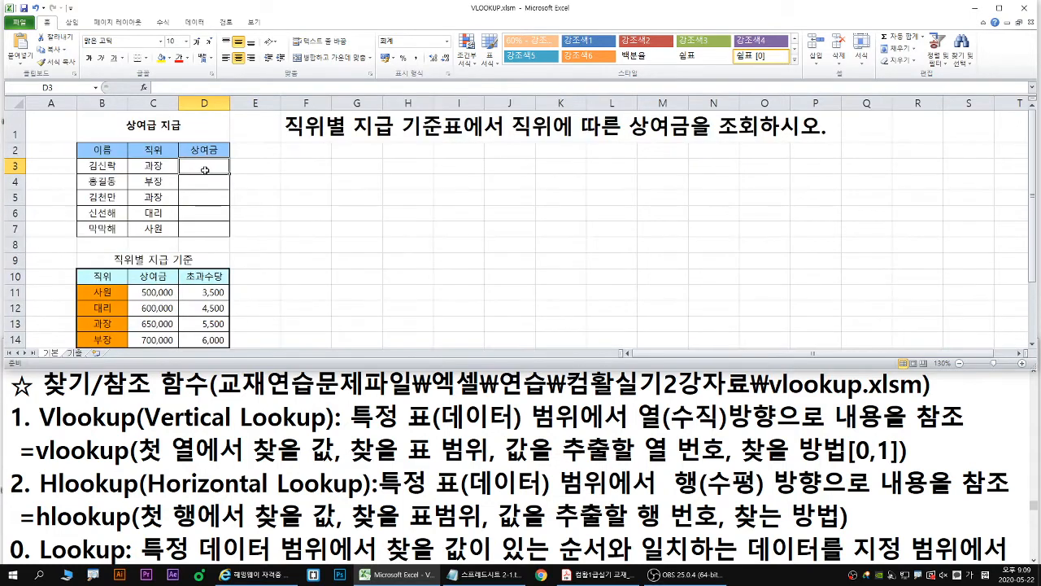
{"action": "type", "text": "=vloo"}
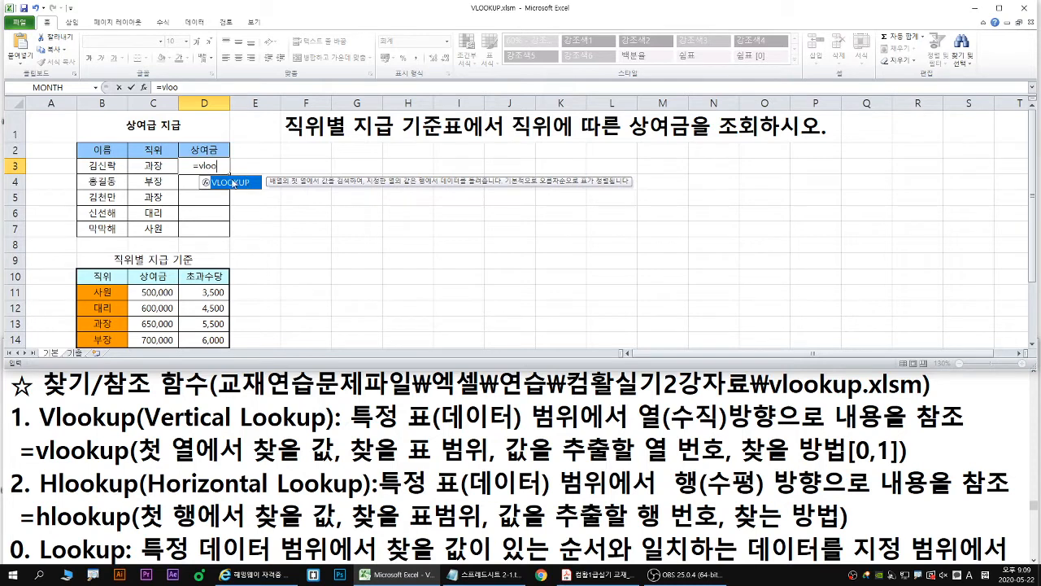
{"action": "key", "text": "ctrl+2"}
{"action": "left_click_drag", "start_coordinate": [227, 185], "coordinate": [242, 196]}
{"action": "key", "text": "Escape"}
{"action": "double_click", "coordinate": [230, 183]}
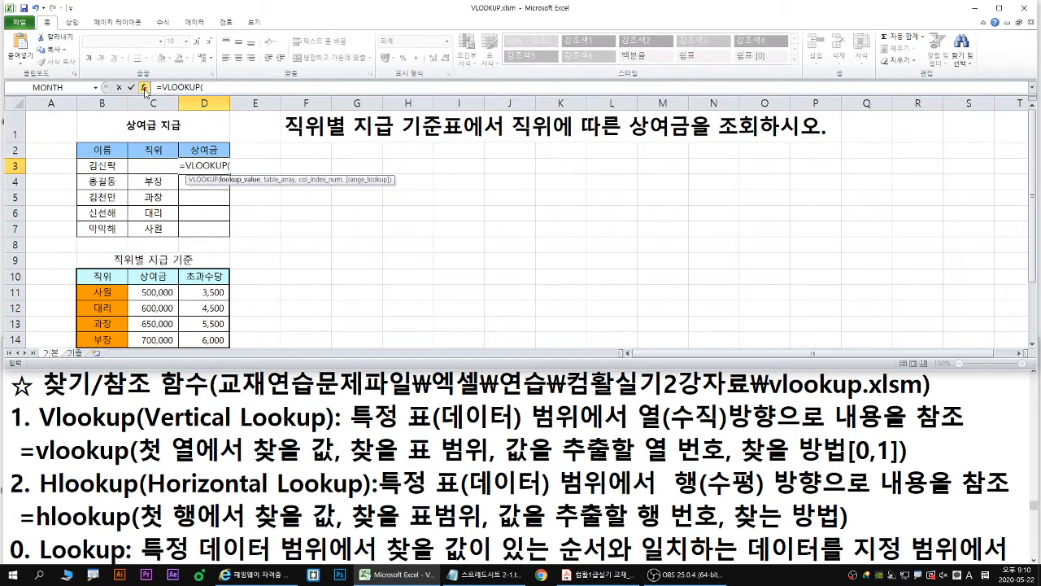
- Point out the Insert Function control with the pen, open the VLOOKUP function arguments dialog, and move it beside the tables
{"action": "key", "text": "ctrl+2"}
{"action": "mouse_move", "coordinate": [144, 93]}
{"action": "left_mouse_down"}
{"action": "mouse_move", "coordinate": [149, 104]}
{"action": "mouse_move", "coordinate": [138, 104]}
{"action": "left_mouse_up"}
{"action": "left_click", "coordinate": [143, 87]}
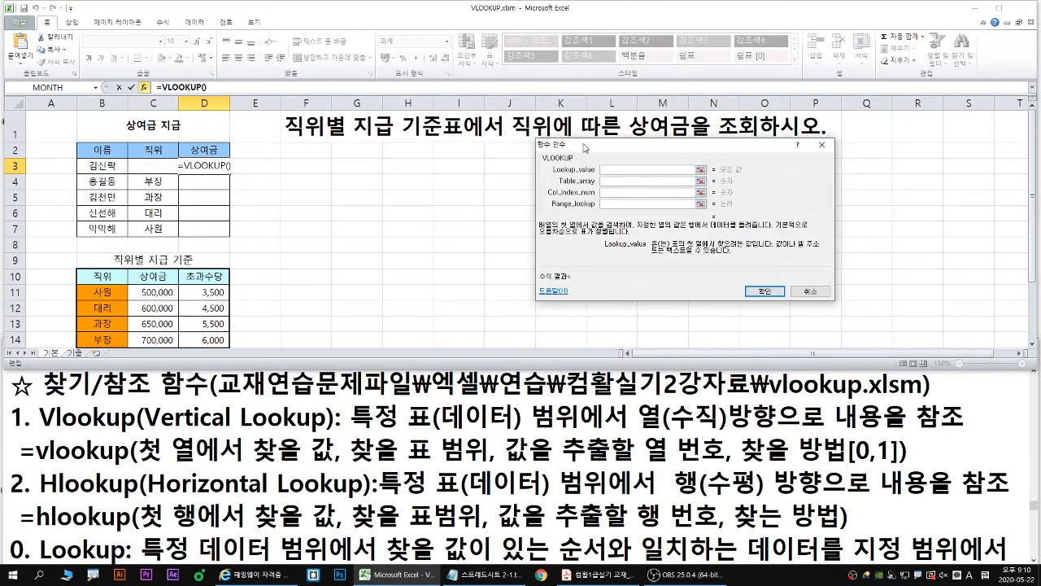
{"action": "left_click_drag", "start_coordinate": [584, 146], "coordinate": [285, 182]}
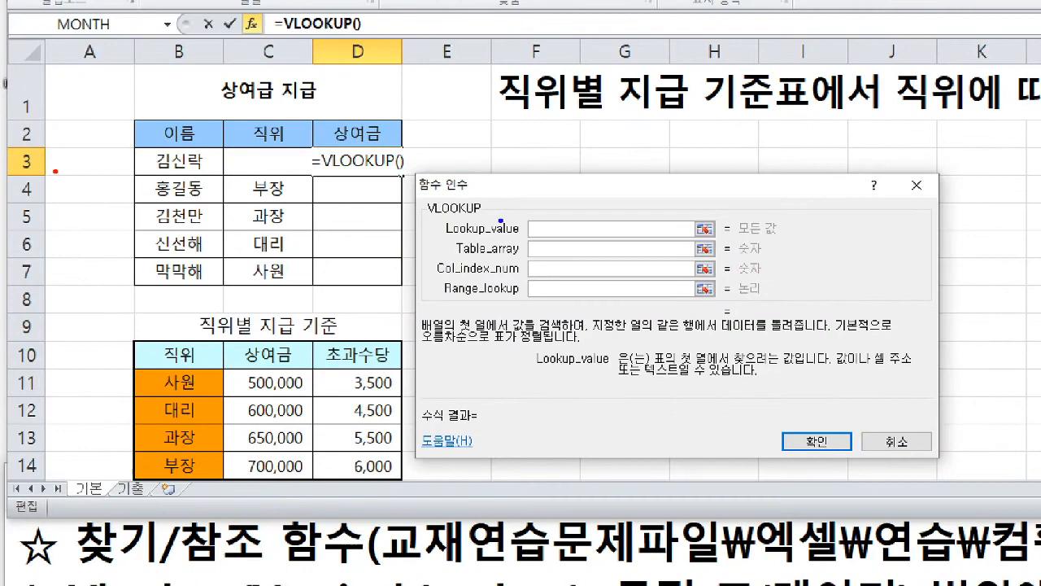
- Magnify the dialog, mark Lookup_value with a blue arrow, and underline 표의 첫 열에서 찾으려는 값 in blue with 표의 첫 열 in green
{"action": "left_click_drag", "start_coordinate": [516, 208], "coordinate": [537, 203]}
{"action": "left_click_drag", "start_coordinate": [654, 368], "coordinate": [793, 367]}
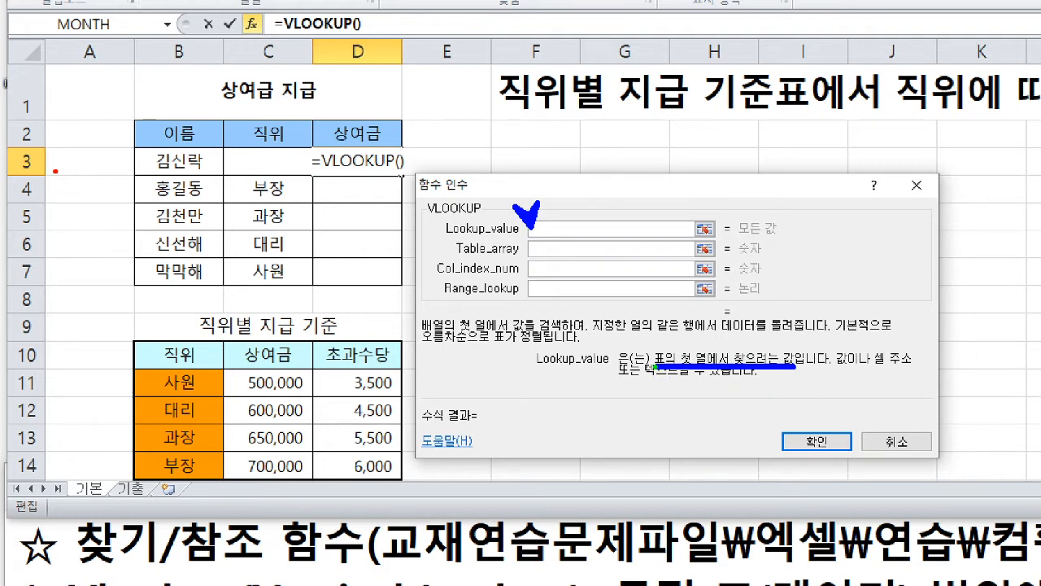
{"action": "left_click_drag", "start_coordinate": [656, 367], "coordinate": [710, 367]}
- Cross out the 직위 column heading of the 상여급 지급 table in green and frame the 직위별 지급 기준 table B10:D14 in red
{"action": "left_click_drag", "start_coordinate": [335, 115], "coordinate": [218, 168]}
{"action": "left_click_drag", "start_coordinate": [236, 114], "coordinate": [311, 164]}
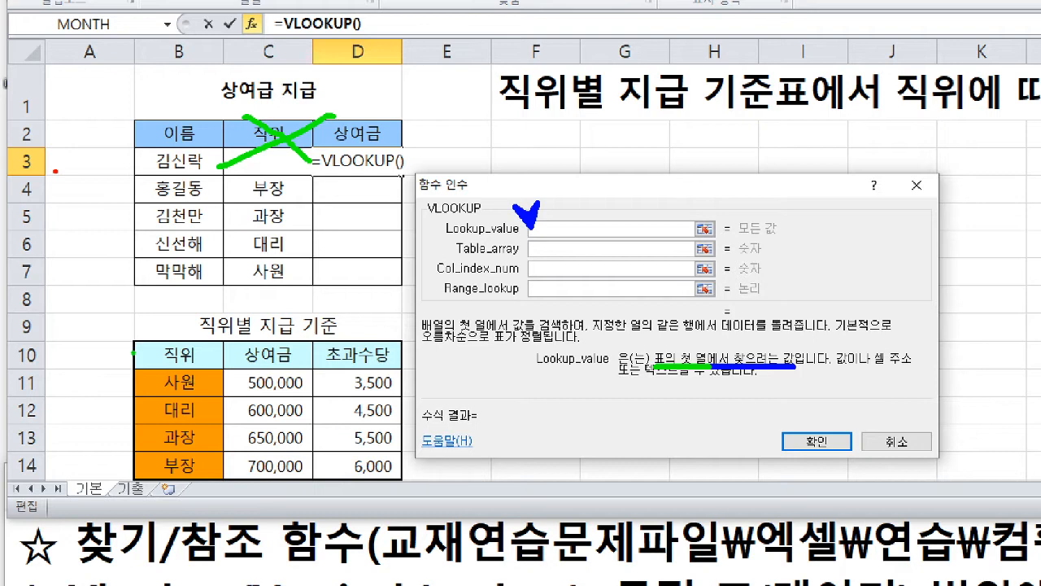
{"action": "mouse_move", "coordinate": [131, 334]}
{"action": "left_mouse_down"}
{"action": "mouse_move", "coordinate": [366, 486]}
{"action": "mouse_move", "coordinate": [130, 333]}
{"action": "left_mouse_up"}
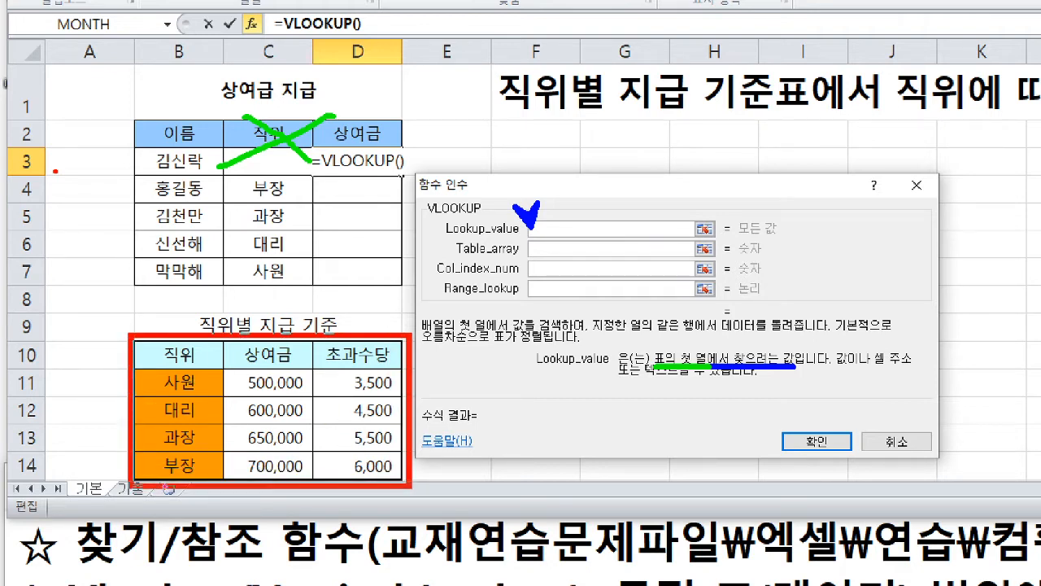
- Frame the 직위 column B10:B14 in red, clear the marks, and underline row 3 in blue with a red arrow at C3
{"action": "left_click_drag", "start_coordinate": [409, 488], "coordinate": [227, 487]}
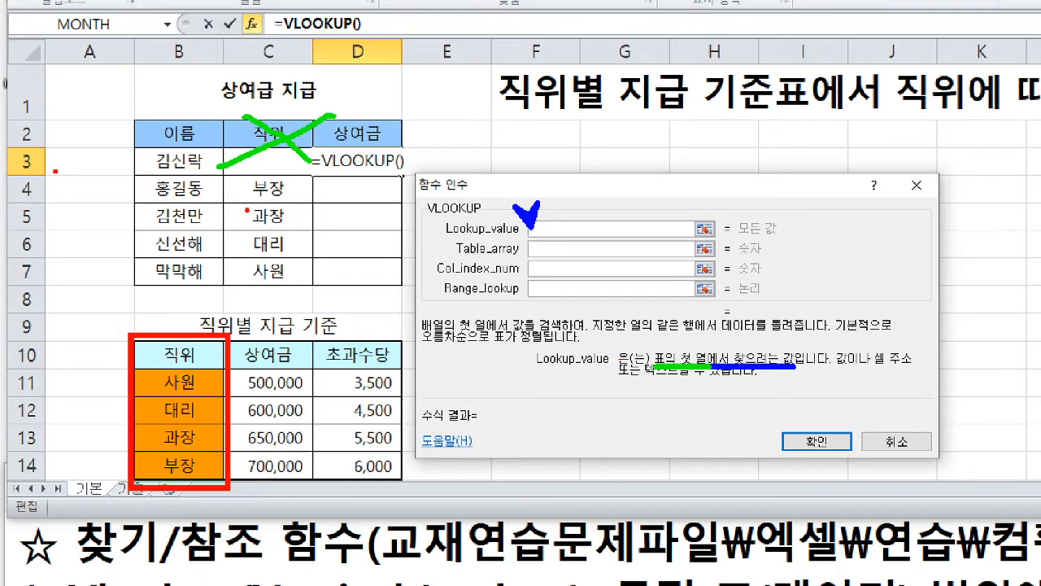
{"action": "key", "text": "e"}
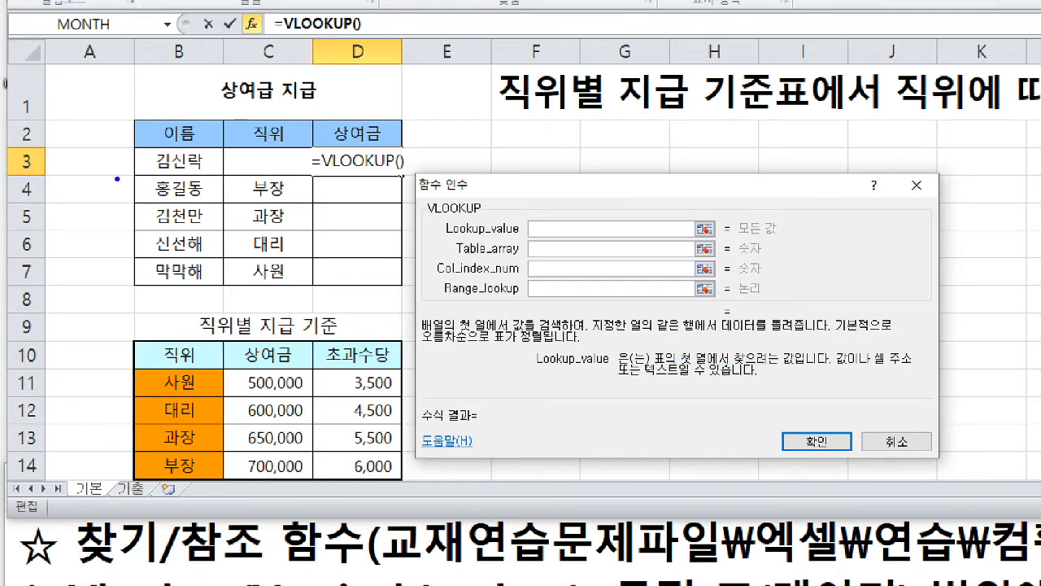
{"action": "left_click_drag", "start_coordinate": [126, 177], "coordinate": [415, 176]}
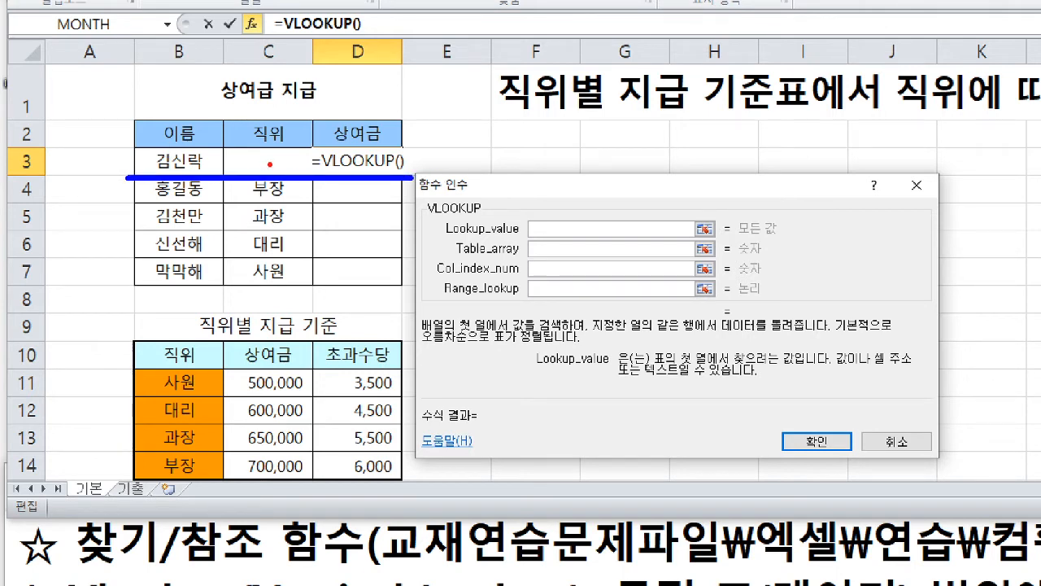
{"action": "mouse_move", "coordinate": [311, 137]}
{"action": "left_mouse_down"}
{"action": "mouse_move", "coordinate": [273, 168]}
{"action": "mouse_move", "coordinate": [275, 152]}
{"action": "left_mouse_up"}
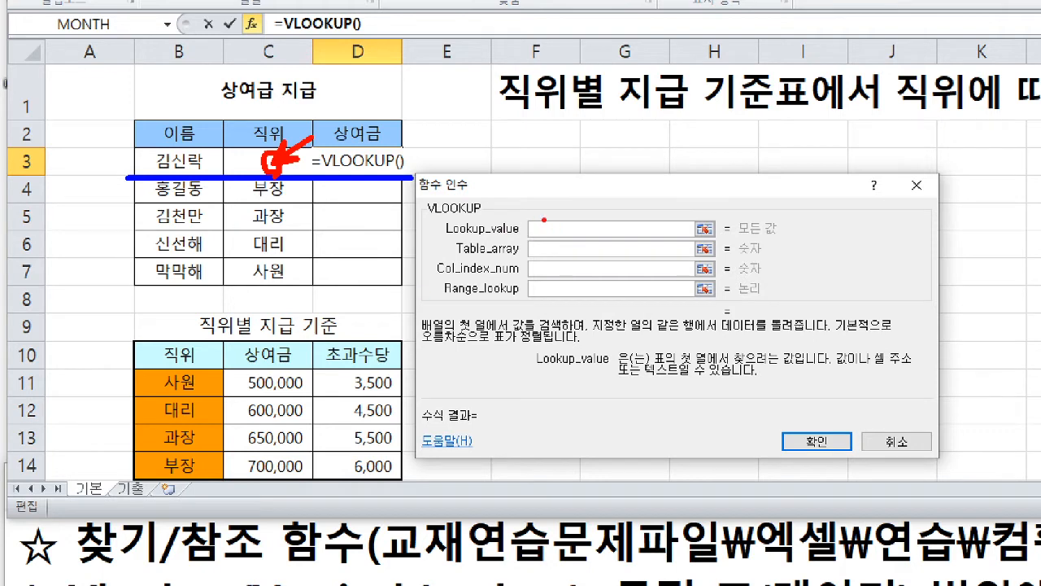
- Handwrite 과장 in red over the Lookup_value box and strike it through in green
{"action": "mouse_move", "coordinate": [543, 219]}
{"action": "left_mouse_down"}
{"action": "mouse_move", "coordinate": [539, 234]}
{"action": "mouse_move", "coordinate": [565, 236]}
{"action": "mouse_move", "coordinate": [579, 216]}
{"action": "mouse_move", "coordinate": [597, 219]}
{"action": "mouse_move", "coordinate": [582, 238]}
{"action": "left_mouse_up"}
{"action": "left_click_drag", "start_coordinate": [405, 185], "coordinate": [419, 205]}
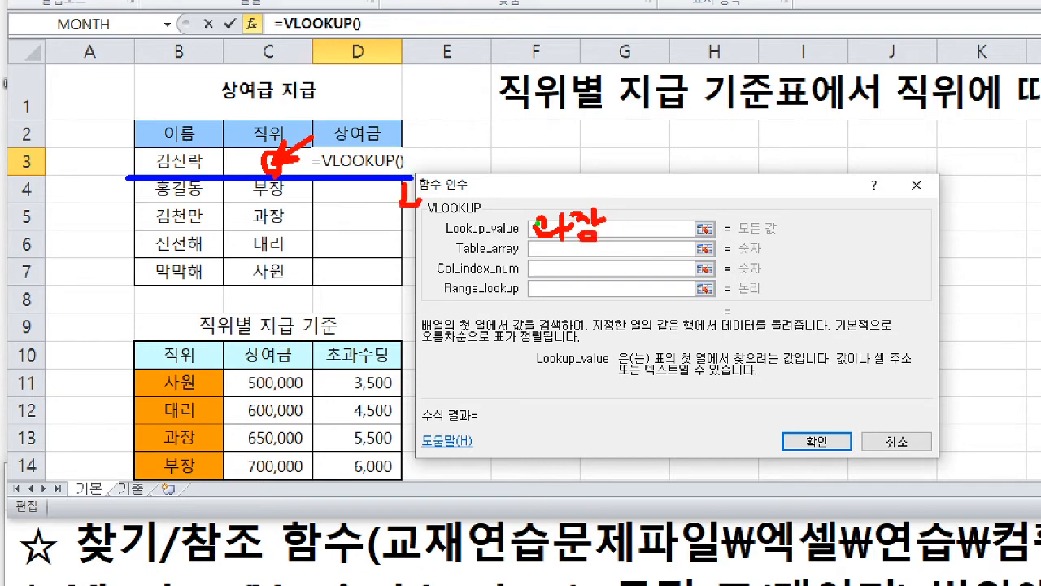
{"action": "left_click_drag", "start_coordinate": [537, 222], "coordinate": [597, 222]}
{"action": "left_click_drag", "start_coordinate": [542, 234], "coordinate": [584, 234]}
- Draw green arrows stepping down the 직위 cells from C3 to C7, and leave the magnified view
{"action": "mouse_move", "coordinate": [275, 171]}
{"action": "left_mouse_down"}
{"action": "mouse_move", "coordinate": [263, 169]}
{"action": "mouse_move", "coordinate": [278, 153]}
{"action": "mouse_move", "coordinate": [277, 173]}
{"action": "mouse_move", "coordinate": [298, 157]}
{"action": "mouse_move", "coordinate": [286, 195]}
{"action": "left_mouse_up"}
{"action": "left_click_drag", "start_coordinate": [275, 181], "coordinate": [305, 179]}
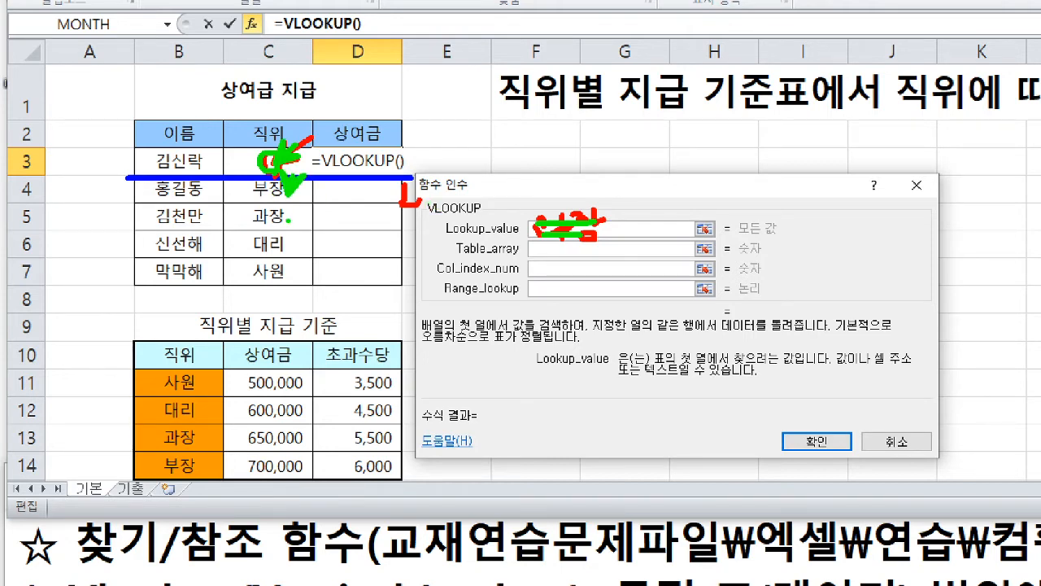
{"action": "left_click_drag", "start_coordinate": [280, 211], "coordinate": [303, 210]}
{"action": "left_click_drag", "start_coordinate": [283, 249], "coordinate": [306, 247]}
{"action": "left_click_drag", "start_coordinate": [293, 280], "coordinate": [316, 278]}
{"action": "key", "text": "Escape"}
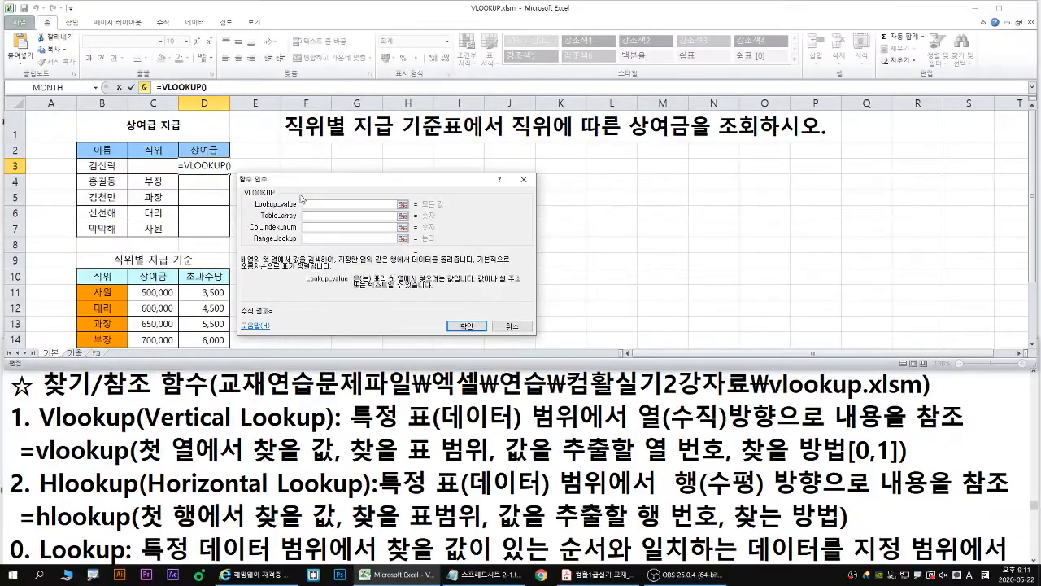
- Underline row 3 in green with a red mark at its 직위 cell, and set Lookup_value to C3
{"action": "key", "text": "ctrl+2"}
{"action": "left_click_drag", "start_coordinate": [79, 172], "coordinate": [242, 172]}
{"action": "left_click_drag", "start_coordinate": [163, 154], "coordinate": [172, 161]}
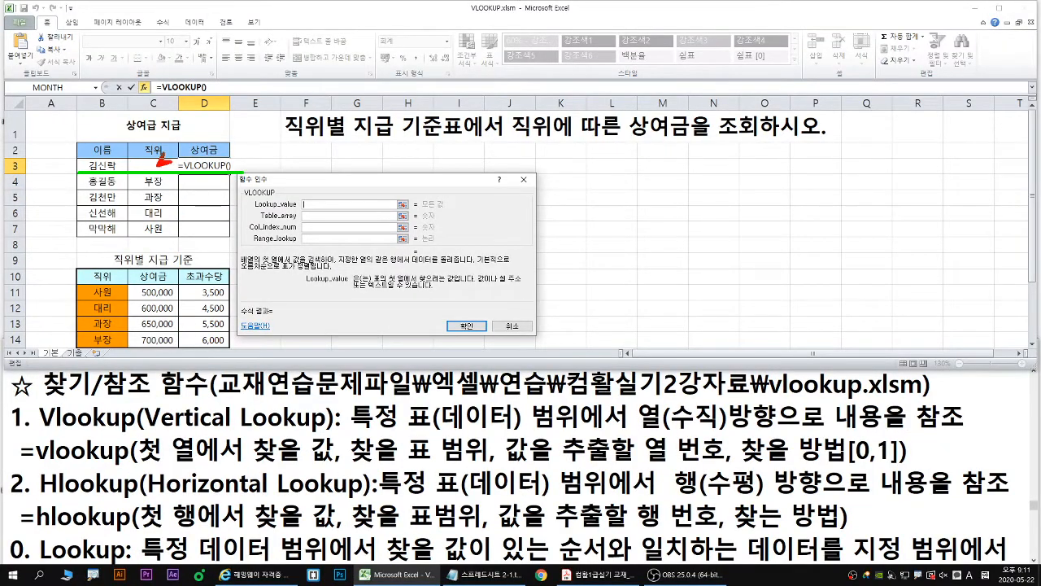
{"action": "key", "text": "Escape"}
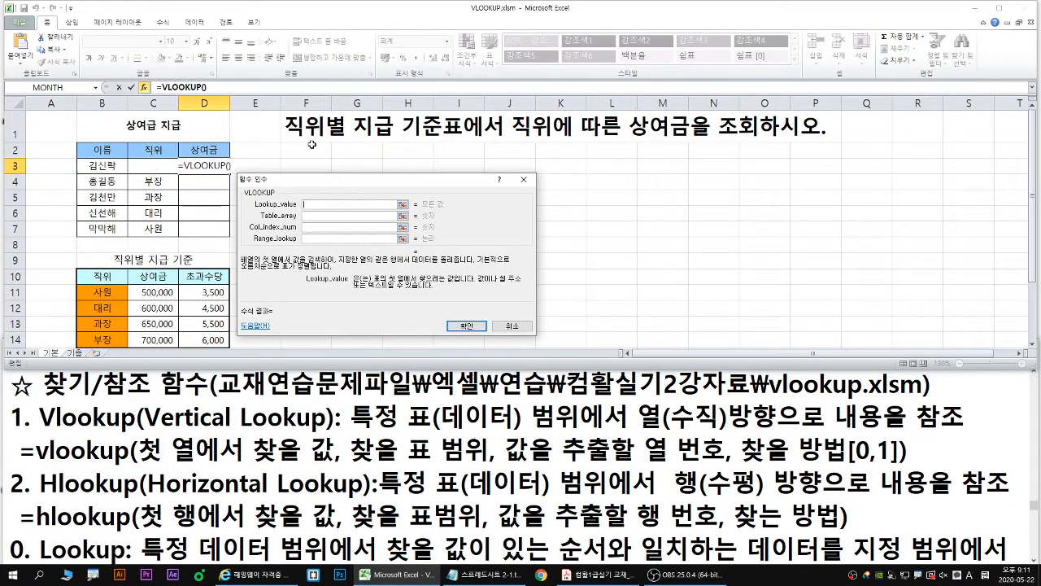
{"action": "left_click", "coordinate": [156, 170]}
{"action": "mouse_move", "coordinate": [176, 152]}
{"action": "left_mouse_down"}
{"action": "mouse_move", "coordinate": [155, 162]}
{"action": "mouse_move", "coordinate": [171, 166]}
{"action": "left_mouse_up"}
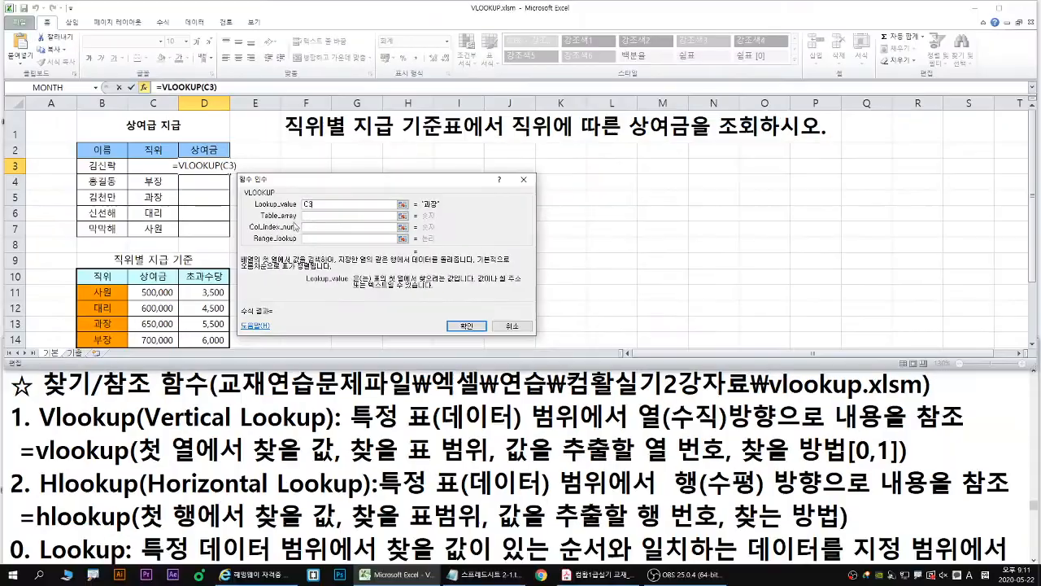
- Activate Table_array, point at it with a blue arrow, underline its description in blue, and frame B10:D14
{"action": "key", "text": "Tab"}
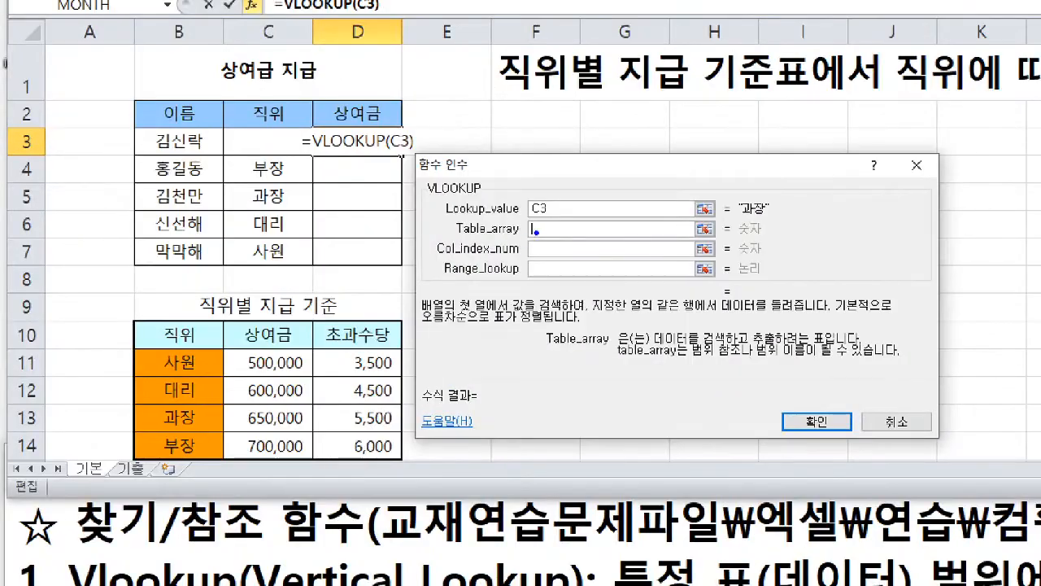
{"action": "left_click_drag", "start_coordinate": [499, 262], "coordinate": [538, 231]}
{"action": "left_click_drag", "start_coordinate": [657, 349], "coordinate": [827, 344]}
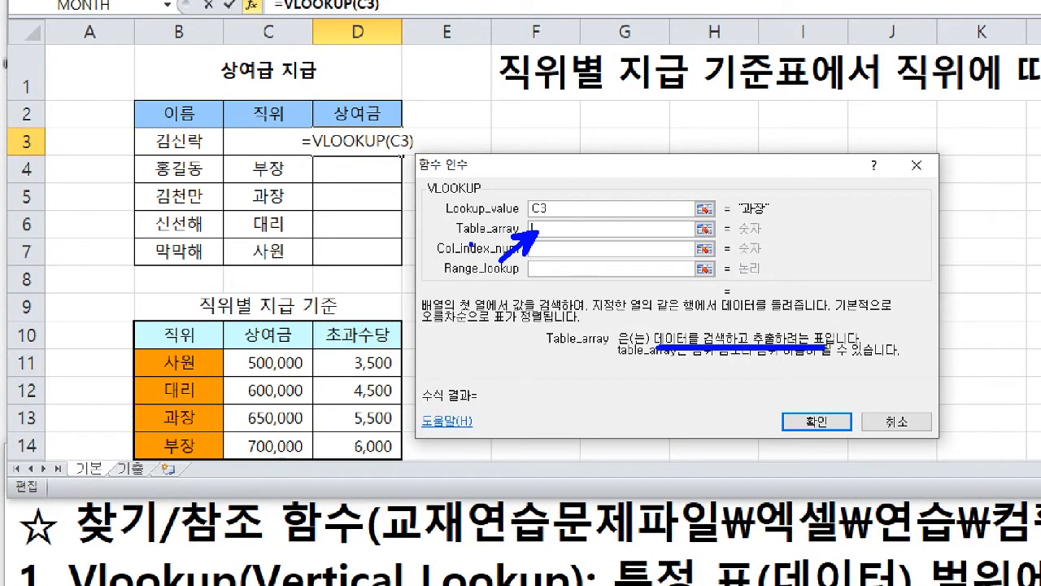
{"action": "left_click_drag", "start_coordinate": [457, 239], "coordinate": [488, 238]}
{"action": "left_click_drag", "start_coordinate": [130, 317], "coordinate": [401, 459]}
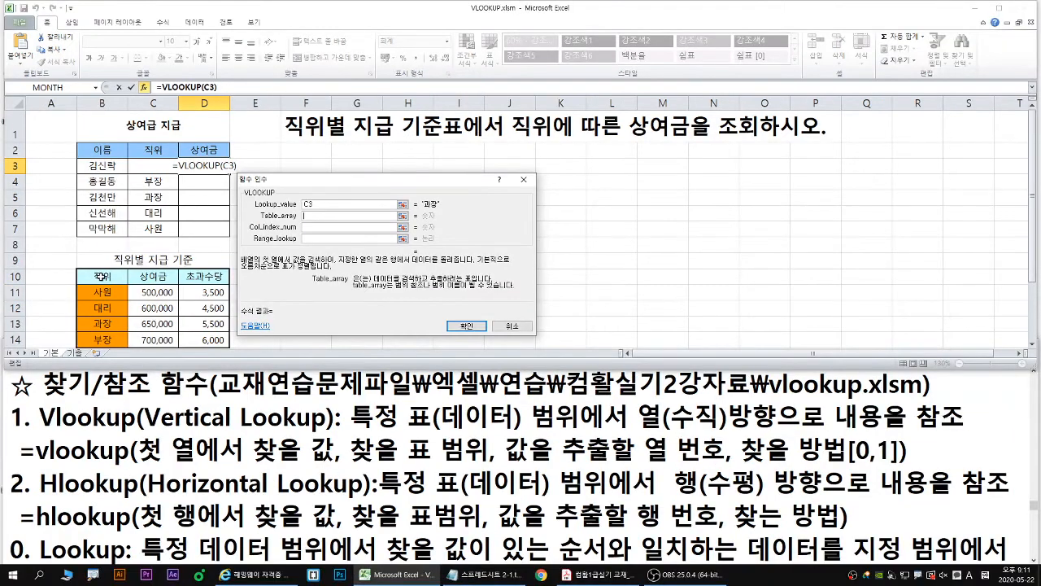
- Set Table_array to B10:D14 and mark the 직위별 지급 기준 table with the pen
{"action": "left_click_drag", "start_coordinate": [106, 277], "coordinate": [204, 340]}
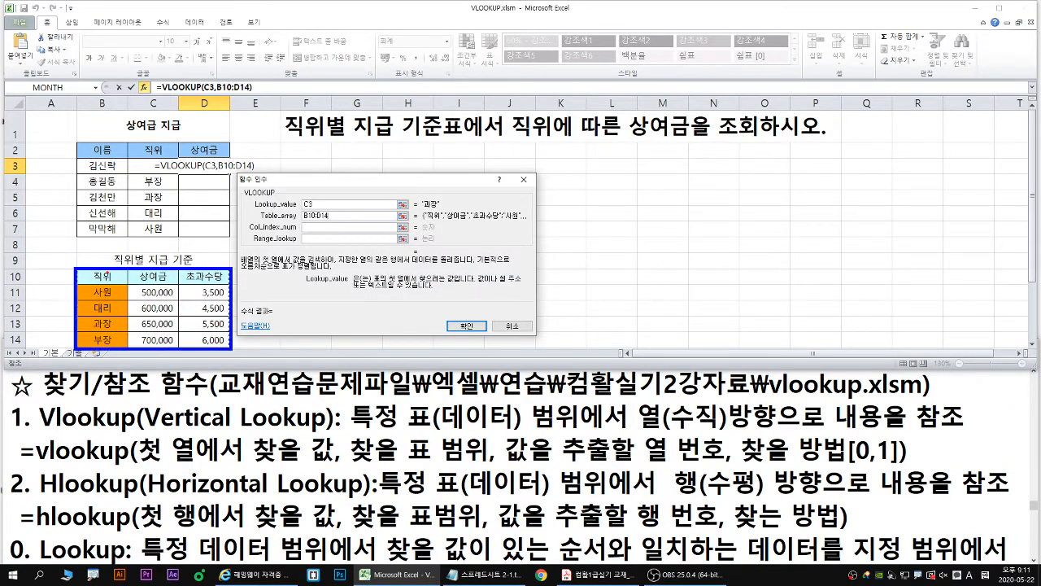
{"action": "left_click_drag", "start_coordinate": [147, 271], "coordinate": [159, 272]}
{"action": "mouse_move", "coordinate": [75, 282]}
{"action": "left_mouse_down"}
{"action": "mouse_move", "coordinate": [182, 358]}
{"action": "mouse_move", "coordinate": [231, 350]}
{"action": "left_mouse_up"}
{"action": "key", "text": "Escape"}
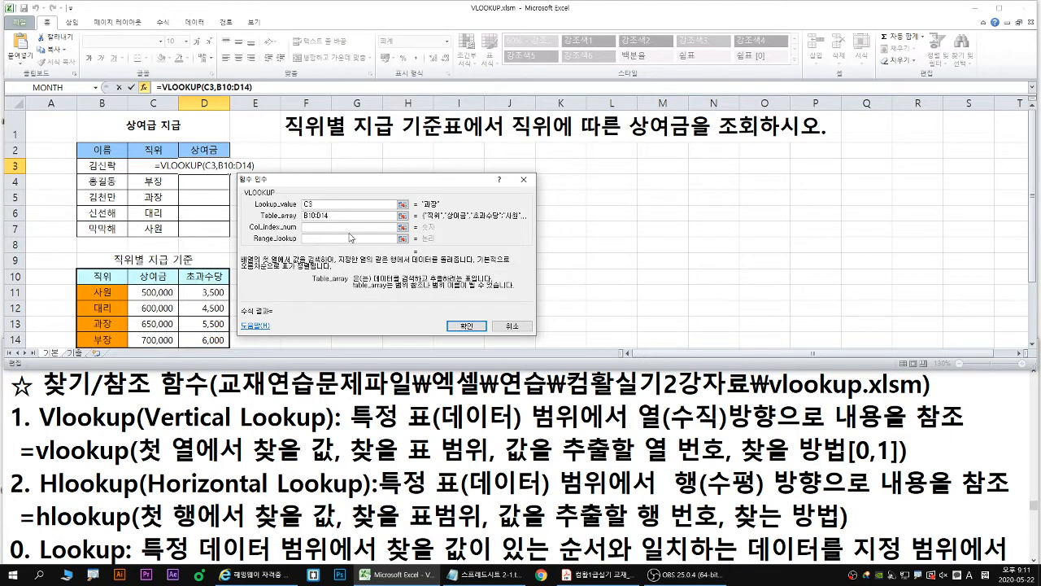
- Magnify the dialog and tables, frame B10:D14 in blue, and point at Col_index_num with a red arrow
{"action": "left_click_drag", "start_coordinate": [345, 216], "coordinate": [200, 204]}
{"action": "key", "text": "ctrl+1"}
{"action": "left_click", "coordinate": [77, 286]}
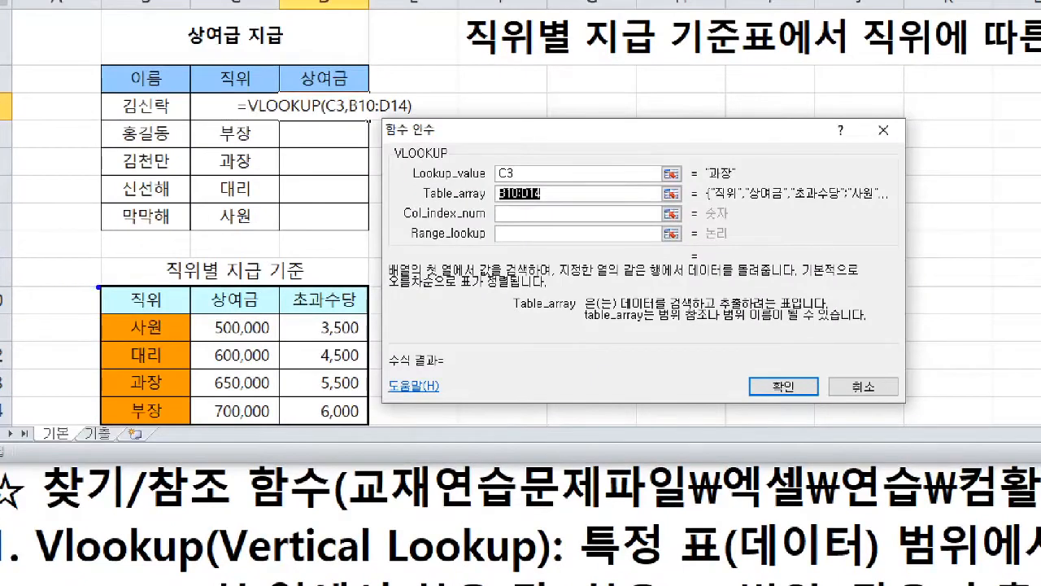
{"action": "mouse_move", "coordinate": [97, 285]}
{"action": "left_mouse_down"}
{"action": "mouse_move", "coordinate": [355, 428]}
{"action": "mouse_move", "coordinate": [371, 425]}
{"action": "left_mouse_up"}
{"action": "key", "text": "r"}
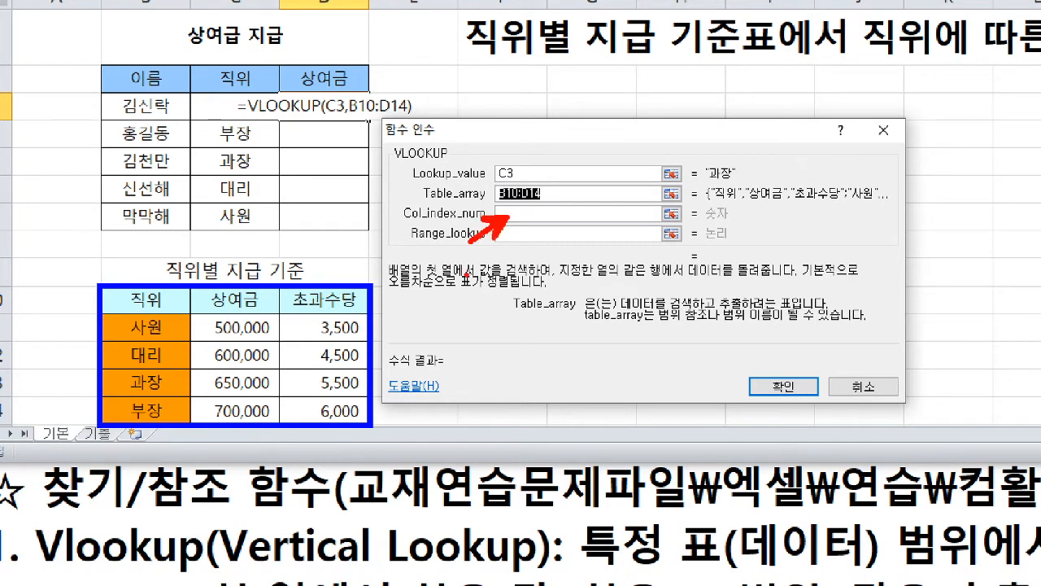
{"action": "key", "text": "Escape"}
- Activate Col_index_num, magnify the dialog, mark the box with a red arrow, and underline its description in red
{"action": "left_click", "coordinate": [307, 227]}
{"action": "key", "text": "ctrl+1"}
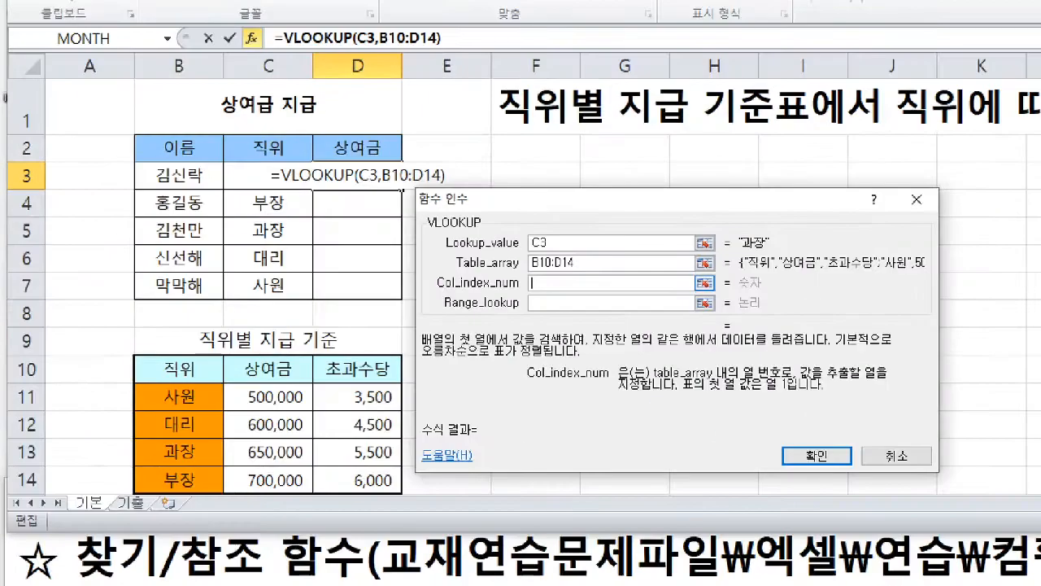
{"action": "left_click", "coordinate": [544, 288]}
{"action": "left_click_drag", "start_coordinate": [536, 285], "coordinate": [525, 296]}
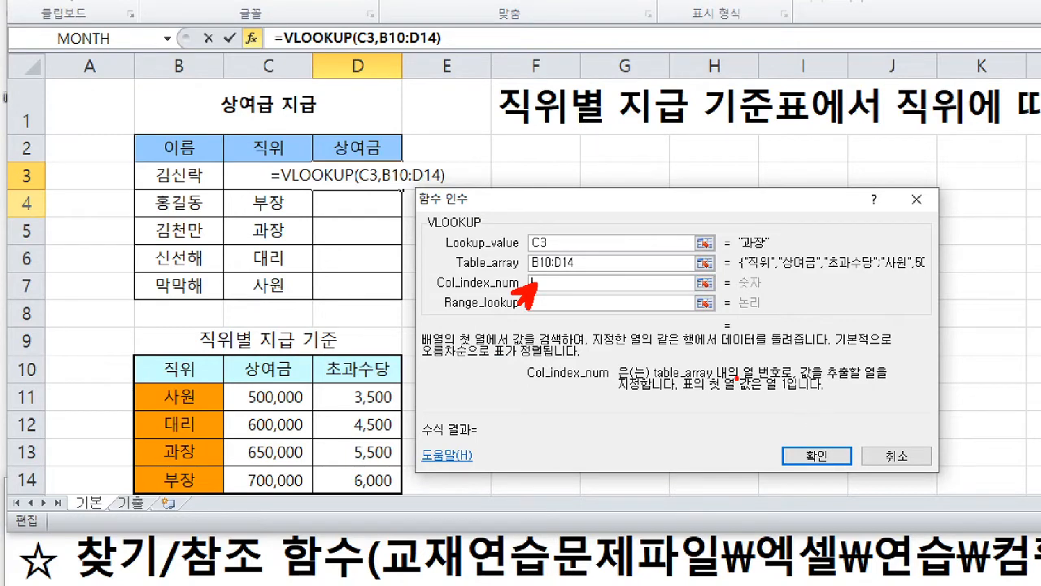
{"action": "left_click_drag", "start_coordinate": [752, 380], "coordinate": [877, 378]}
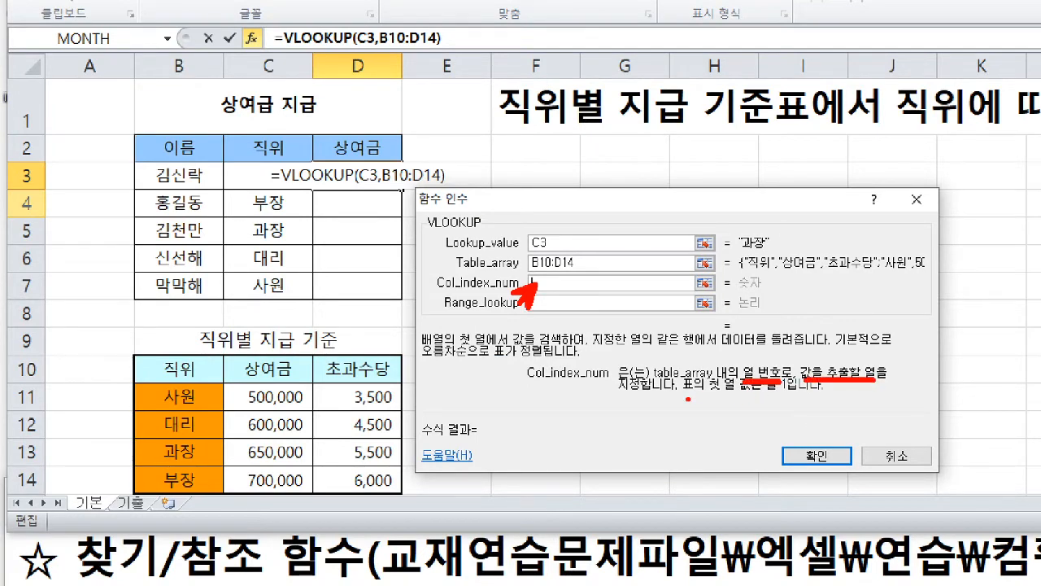
{"action": "left_click_drag", "start_coordinate": [687, 397], "coordinate": [793, 396]}
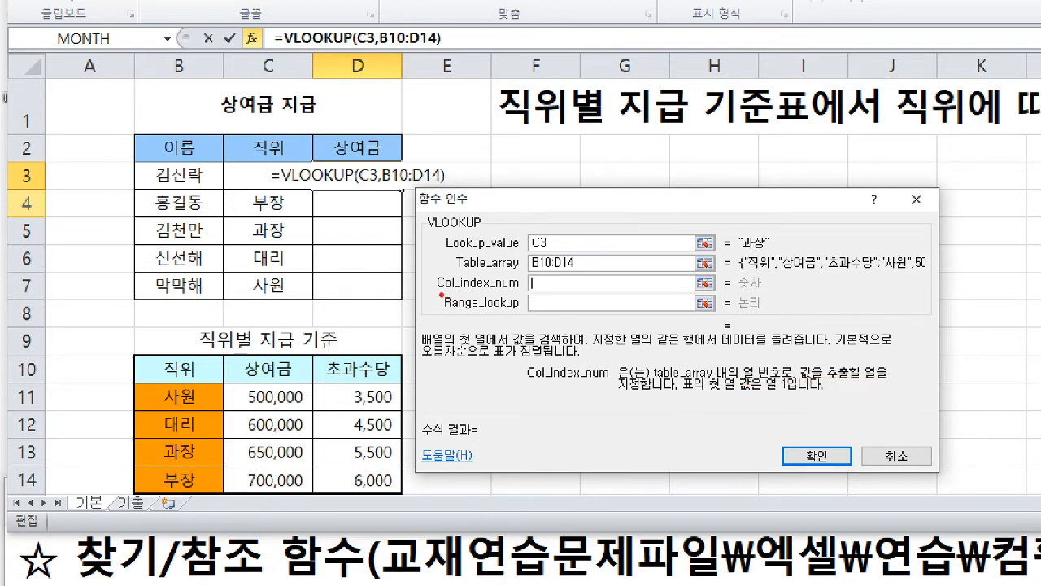
- Clear the marks, underline Col of Col_index_num in red, and add the red note column <-> Row above the dialog
{"action": "key", "text": "b"}
{"action": "left_click_drag", "start_coordinate": [437, 296], "coordinate": [456, 295]}
{"action": "type", "text": "rtColu"}
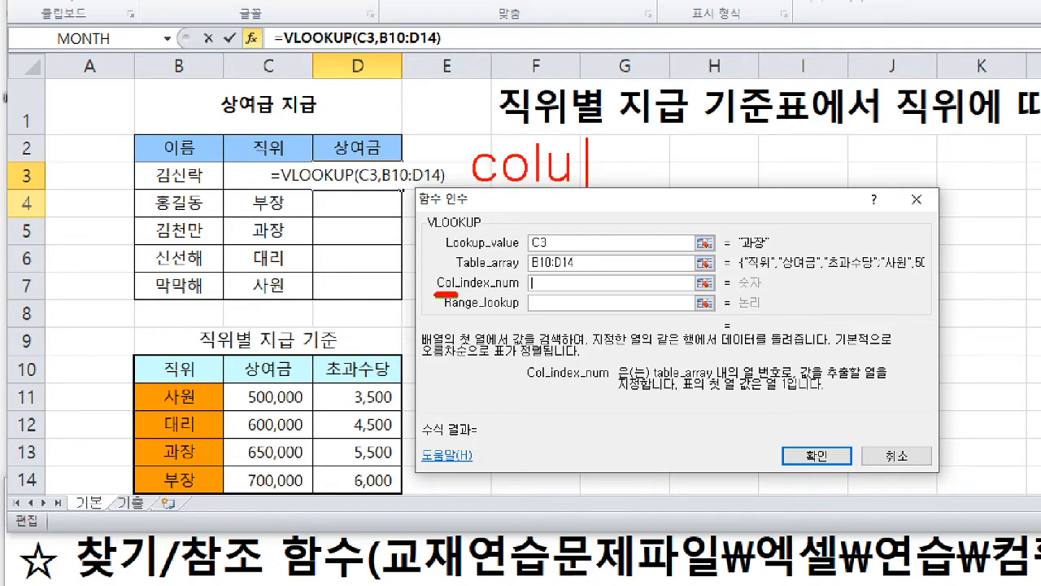
{"action": "type", "text": "mn  <"}
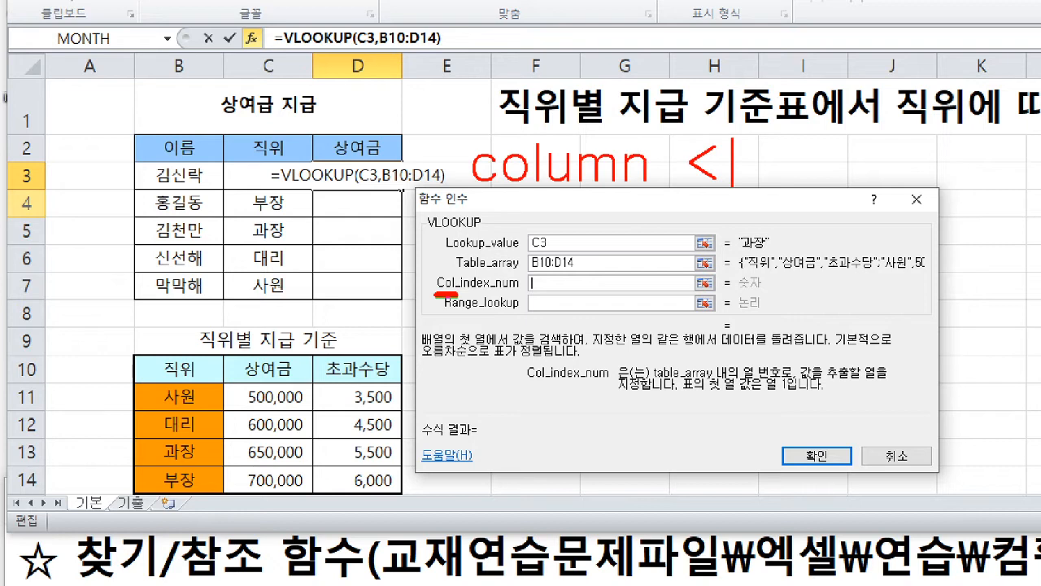
{"action": "type", "text": "-> Row"}
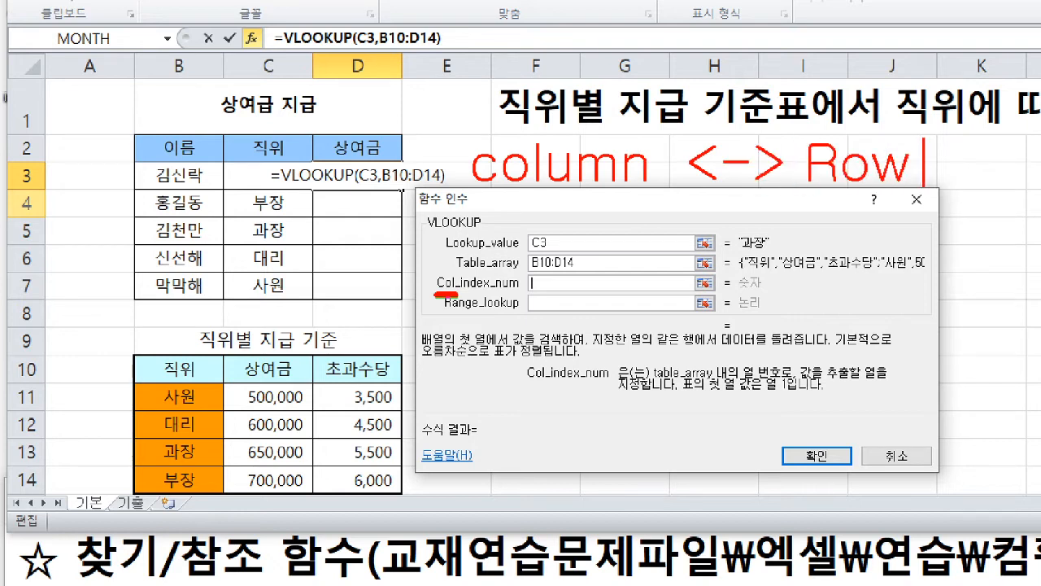
{"action": "key", "text": "Escape"}
- Handwrite 열 with a vertical line under column and 행 with a horizontal line under Row in red
{"action": "mouse_move", "coordinate": [548, 202]}
{"action": "left_mouse_down"}
{"action": "mouse_move", "coordinate": [562, 213]}
{"action": "mouse_move", "coordinate": [569, 199]}
{"action": "mouse_move", "coordinate": [571, 214]}
{"action": "left_mouse_up"}
{"action": "mouse_move", "coordinate": [567, 195]}
{"action": "left_mouse_down"}
{"action": "mouse_move", "coordinate": [578, 237]}
{"action": "mouse_move", "coordinate": [566, 236]}
{"action": "mouse_move", "coordinate": [585, 245]}
{"action": "left_mouse_up"}
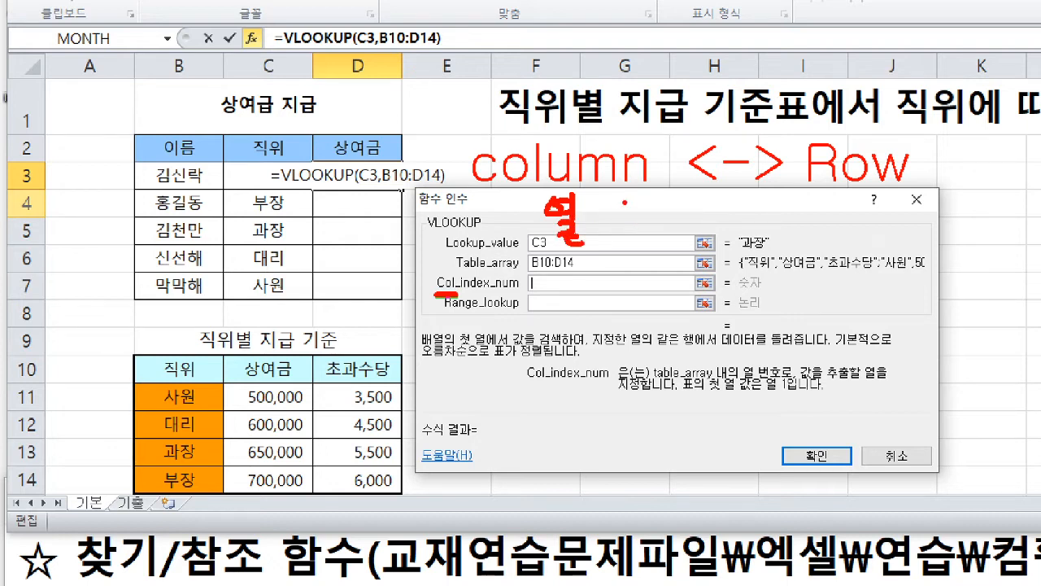
{"action": "left_click_drag", "start_coordinate": [626, 193], "coordinate": [627, 244]}
{"action": "mouse_move", "coordinate": [849, 193]}
{"action": "left_mouse_down"}
{"action": "mouse_move", "coordinate": [865, 198]}
{"action": "mouse_move", "coordinate": [850, 218]}
{"action": "mouse_move", "coordinate": [877, 201]}
{"action": "mouse_move", "coordinate": [876, 219]}
{"action": "left_mouse_up"}
{"action": "mouse_move", "coordinate": [877, 209]}
{"action": "left_mouse_down"}
{"action": "mouse_move", "coordinate": [890, 229]}
{"action": "mouse_move", "coordinate": [960, 218]}
{"action": "left_mouse_up"}
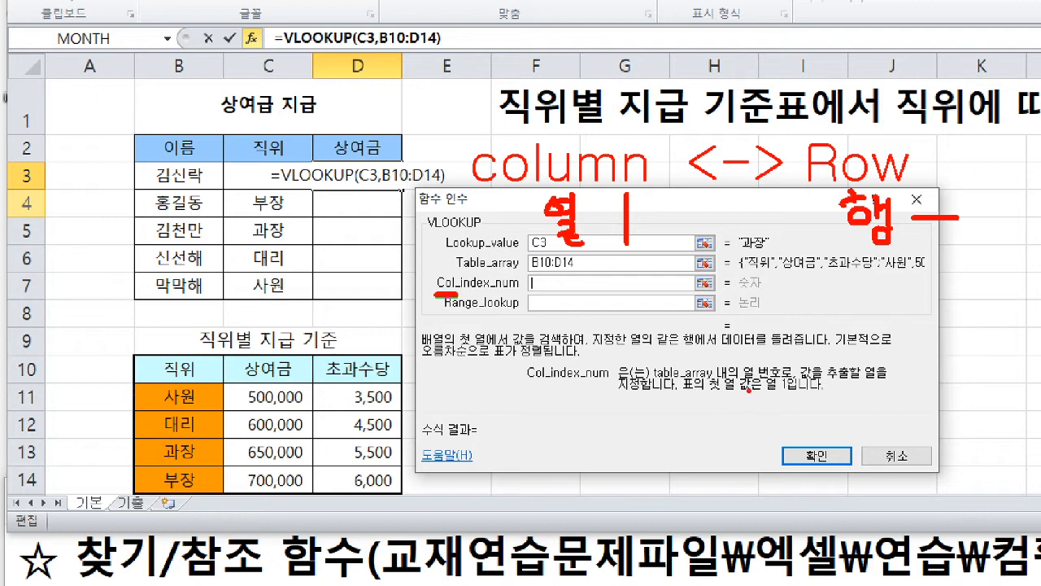
- Underline 값을 추출할 열 and 표의 첫 열 값은 열 1 in red, and number the lookup table's columns 1, 2, 3 in blue
{"action": "left_click_drag", "start_coordinate": [810, 378], "coordinate": [870, 378]}
{"action": "left_click_drag", "start_coordinate": [680, 392], "coordinate": [802, 390]}
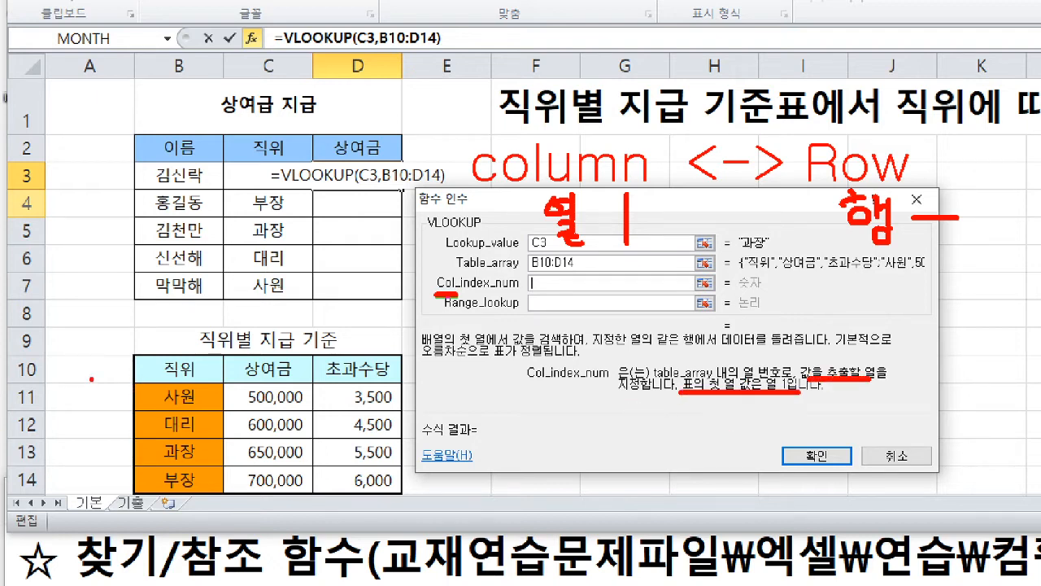
{"action": "key", "text": "b"}
{"action": "left_click_drag", "start_coordinate": [190, 343], "coordinate": [160, 380]}
{"action": "mouse_move", "coordinate": [266, 351]}
{"action": "left_mouse_down"}
{"action": "mouse_move", "coordinate": [266, 371]}
{"action": "mouse_move", "coordinate": [293, 369]}
{"action": "left_mouse_up"}
{"action": "left_click_drag", "start_coordinate": [363, 337], "coordinate": [349, 375]}
- Underline Col_index_num and circle C3 in the formula in blue, and write a red 2 in Col_index_num and over 상여금
{"action": "left_click_drag", "start_coordinate": [431, 295], "coordinate": [607, 293]}
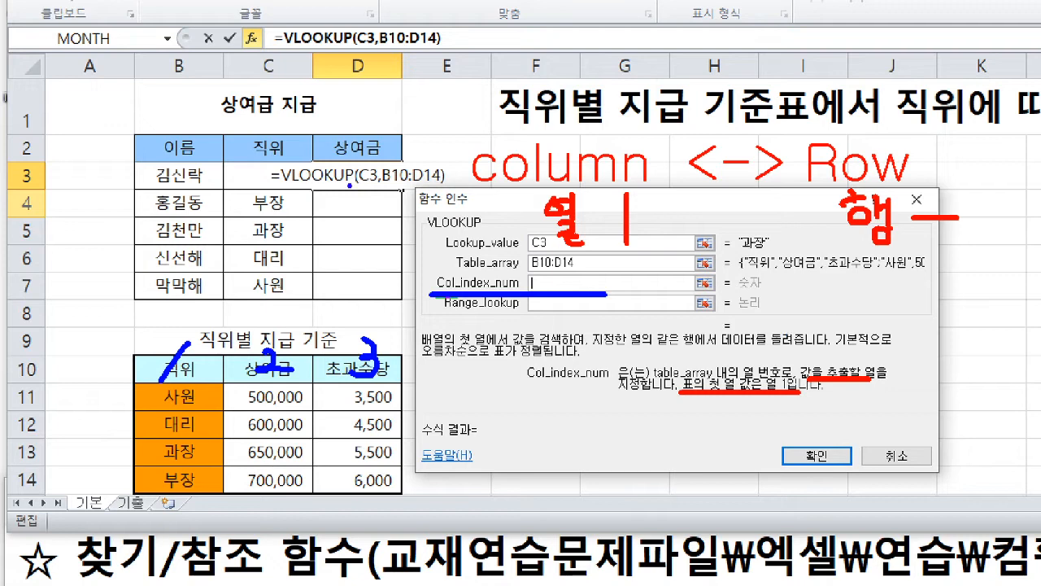
{"action": "mouse_move", "coordinate": [375, 181]}
{"action": "left_mouse_down"}
{"action": "mouse_move", "coordinate": [369, 187]}
{"action": "mouse_move", "coordinate": [349, 168]}
{"action": "mouse_move", "coordinate": [374, 185]}
{"action": "left_mouse_up"}
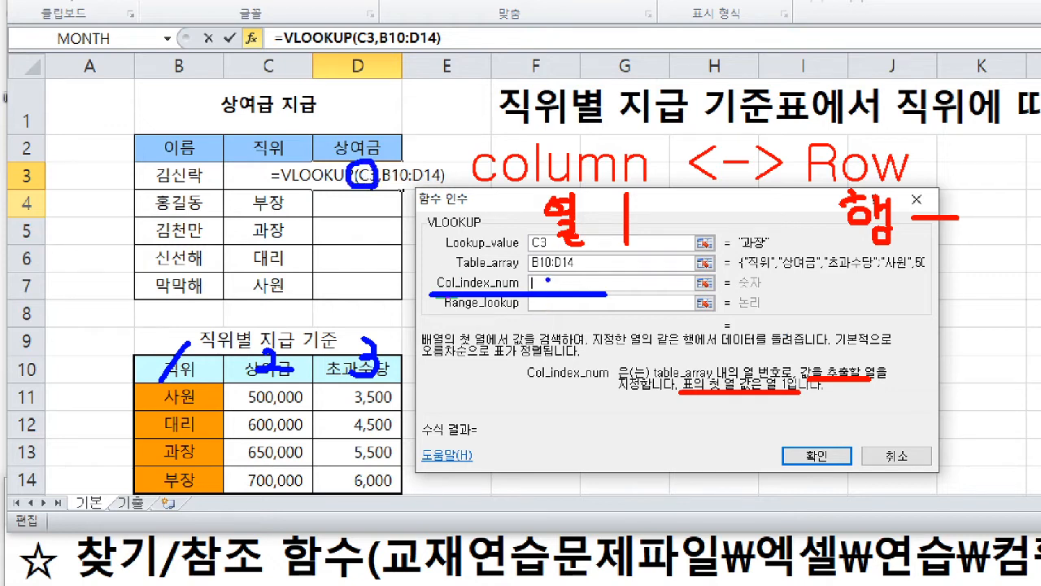
{"action": "left_click_drag", "start_coordinate": [546, 275], "coordinate": [571, 289]}
{"action": "left_click_drag", "start_coordinate": [270, 353], "coordinate": [276, 367]}
{"action": "left_click", "coordinate": [502, 358]}
- Underline Lookup_value and circle "과장" in green, and connect it to the green-framed 과장 row B13:D13
{"action": "key", "text": "g"}
{"action": "left_click_drag", "start_coordinate": [449, 253], "coordinate": [556, 251]}
{"action": "mouse_move", "coordinate": [773, 250]}
{"action": "left_mouse_down"}
{"action": "mouse_move", "coordinate": [733, 238]}
{"action": "mouse_move", "coordinate": [767, 227]}
{"action": "mouse_move", "coordinate": [769, 260]}
{"action": "left_mouse_up"}
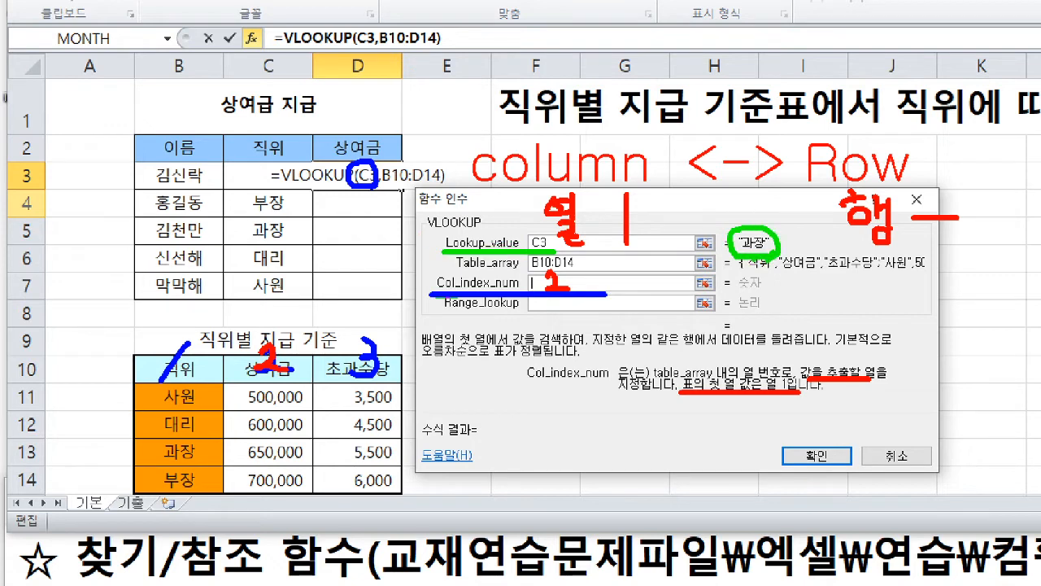
{"action": "mouse_move", "coordinate": [742, 259]}
{"action": "left_mouse_down"}
{"action": "mouse_move", "coordinate": [625, 396]}
{"action": "mouse_move", "coordinate": [361, 506]}
{"action": "mouse_move", "coordinate": [211, 525]}
{"action": "mouse_move", "coordinate": [78, 508]}
{"action": "mouse_move", "coordinate": [101, 456]}
{"action": "mouse_move", "coordinate": [140, 445]}
{"action": "mouse_move", "coordinate": [143, 462]}
{"action": "mouse_move", "coordinate": [398, 465]}
{"action": "left_mouse_up"}
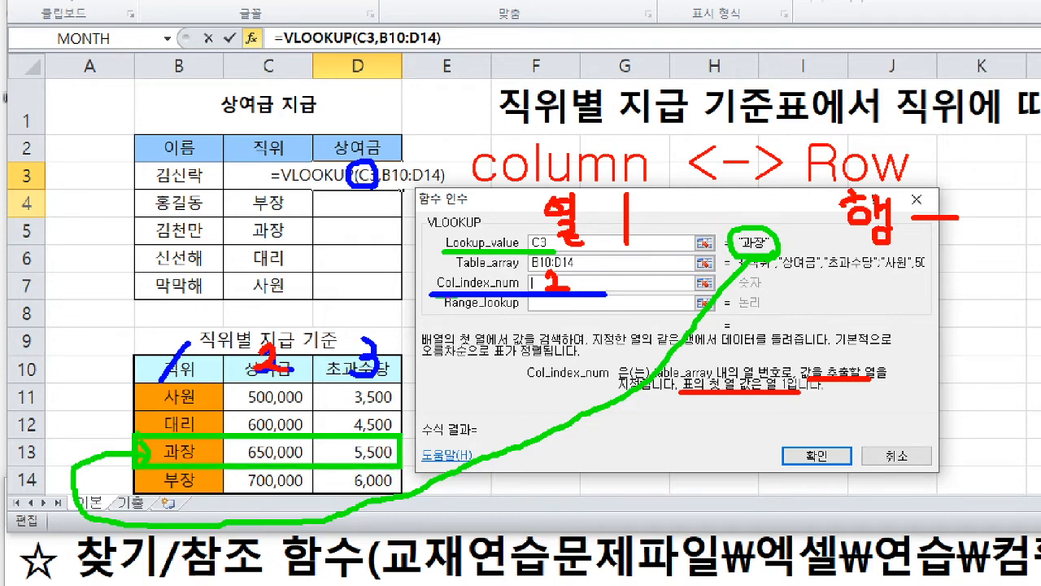
{"action": "left_click_drag", "start_coordinate": [137, 433], "coordinate": [400, 468]}
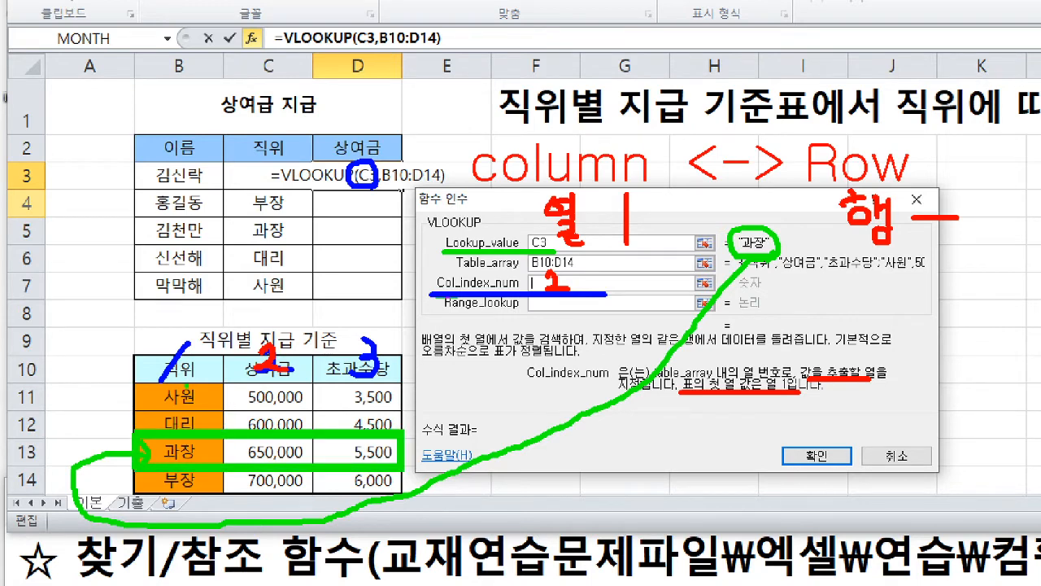
- Circle the 과장 bonus 650,000 in red and draw a red arrow from it up to D3
{"action": "key", "text": "r"}
{"action": "left_click", "coordinate": [183, 445]}
{"action": "mouse_move", "coordinate": [308, 465]}
{"action": "left_mouse_down"}
{"action": "mouse_move", "coordinate": [249, 469]}
{"action": "mouse_move", "coordinate": [237, 433]}
{"action": "mouse_move", "coordinate": [303, 460]}
{"action": "left_mouse_up"}
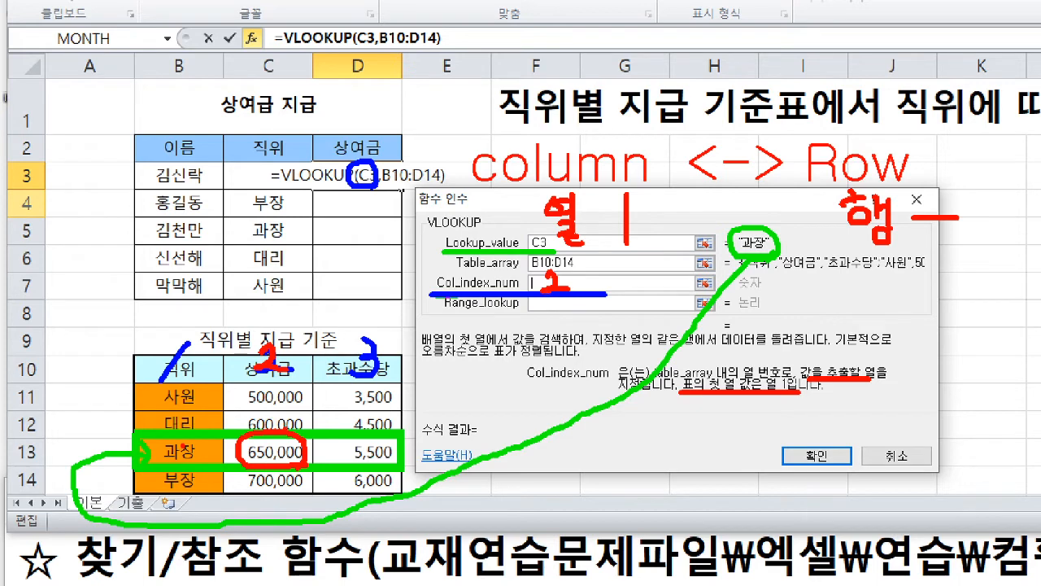
{"action": "left_click_drag", "start_coordinate": [299, 437], "coordinate": [368, 184]}
{"action": "mouse_move", "coordinate": [367, 184]}
{"action": "left_mouse_down"}
{"action": "mouse_move", "coordinate": [356, 202]}
{"action": "mouse_move", "coordinate": [380, 202]}
{"action": "left_mouse_up"}
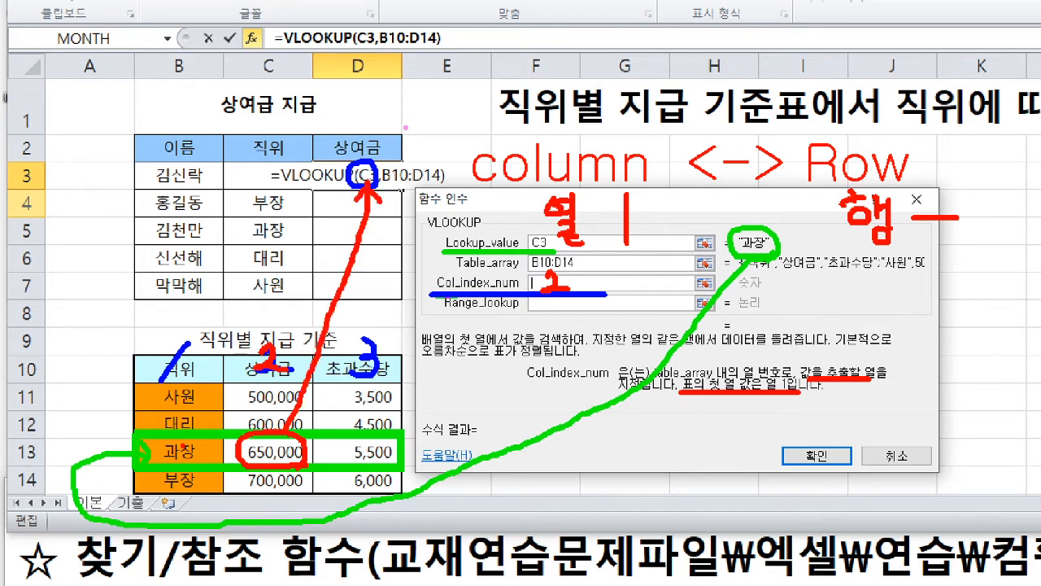
- Write 초 beside 상여금 and 3 at Col_index_num in pink, and circle 과장's 5,500 with a pink arrow up to 초
{"action": "key", "text": "p"}
{"action": "mouse_move", "coordinate": [405, 131]}
{"action": "left_mouse_down"}
{"action": "mouse_move", "coordinate": [421, 158]}
{"action": "mouse_move", "coordinate": [403, 171]}
{"action": "mouse_move", "coordinate": [432, 170]}
{"action": "left_mouse_up"}
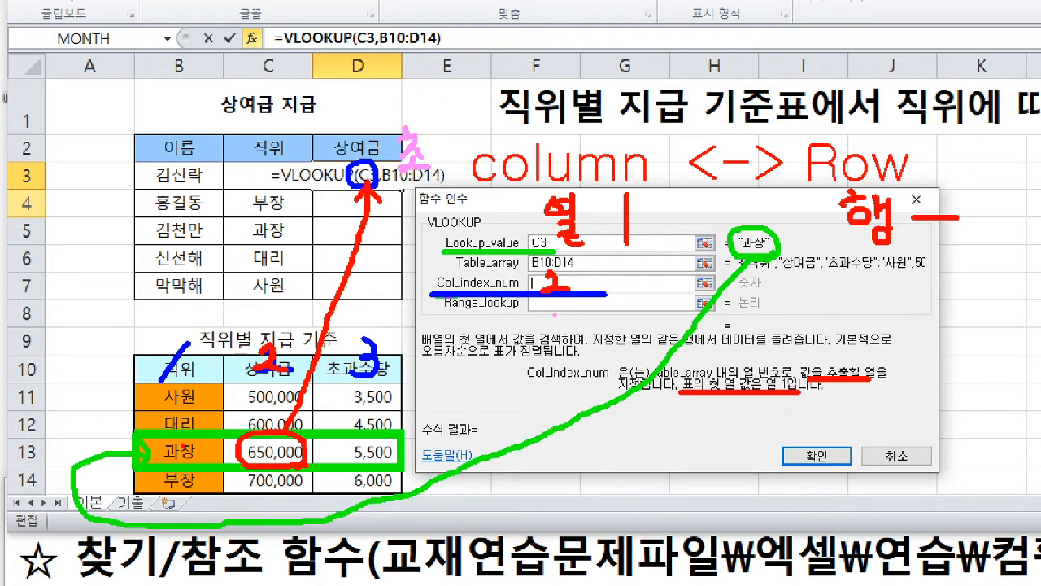
{"action": "left_click_drag", "start_coordinate": [597, 271], "coordinate": [602, 298]}
{"action": "mouse_move", "coordinate": [370, 462]}
{"action": "left_mouse_down"}
{"action": "mouse_move", "coordinate": [359, 461]}
{"action": "mouse_move", "coordinate": [399, 431]}
{"action": "mouse_move", "coordinate": [395, 443]}
{"action": "mouse_move", "coordinate": [423, 287]}
{"action": "mouse_move", "coordinate": [419, 187]}
{"action": "mouse_move", "coordinate": [411, 202]}
{"action": "mouse_move", "coordinate": [436, 205]}
{"action": "left_mouse_up"}
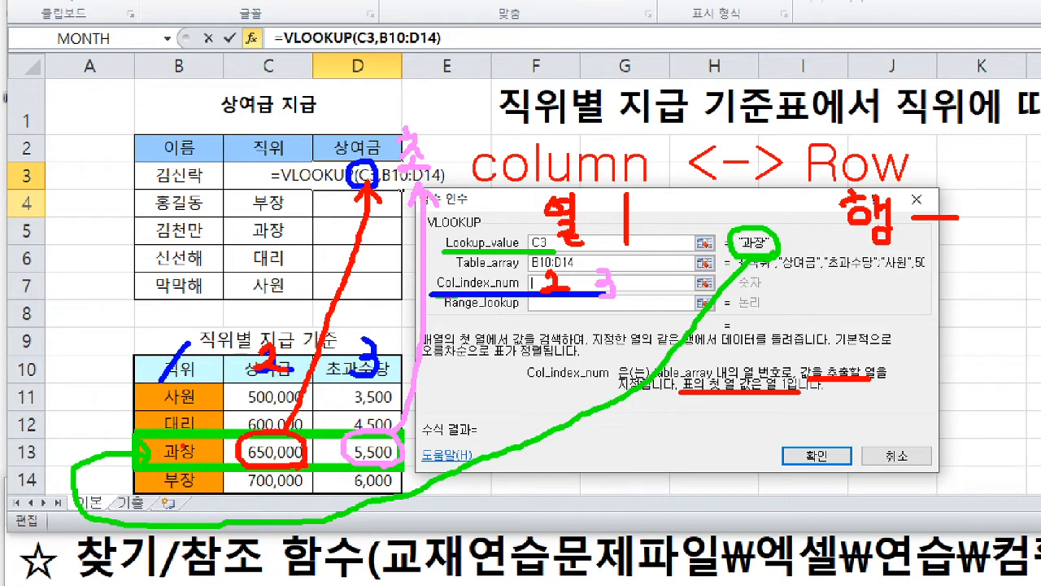
{"action": "mouse_move", "coordinate": [363, 343]}
{"action": "left_mouse_down"}
{"action": "mouse_move", "coordinate": [371, 375]}
{"action": "mouse_move", "coordinate": [359, 374]}
{"action": "left_mouse_up"}
- Set Col_index_num to 2, and underline Range_lookup's exact-match FALSE description in blue and its similar-match TRUE description in green
{"action": "type", "text": "2"}
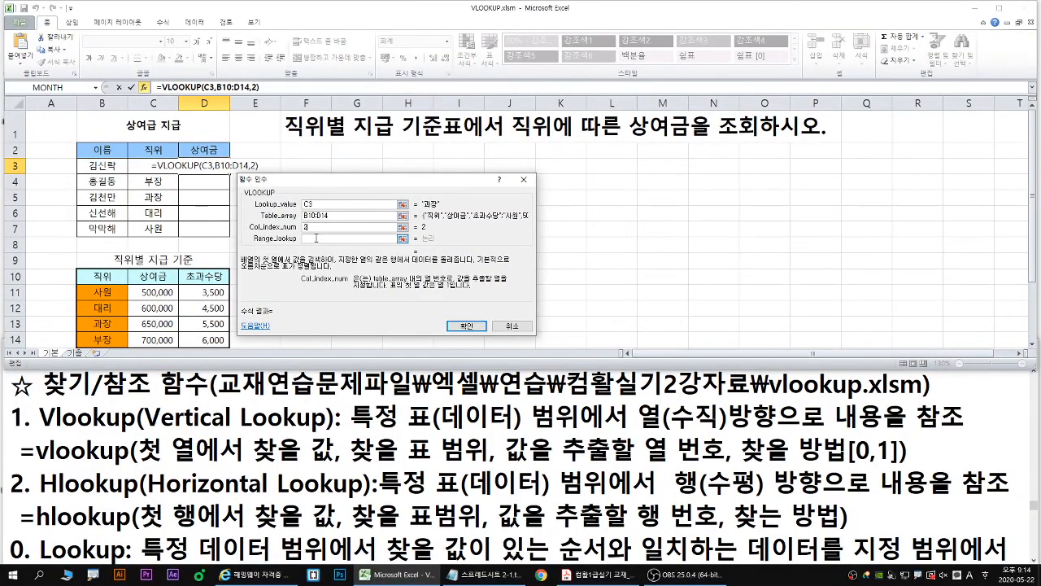
{"action": "left_click", "coordinate": [316, 237]}
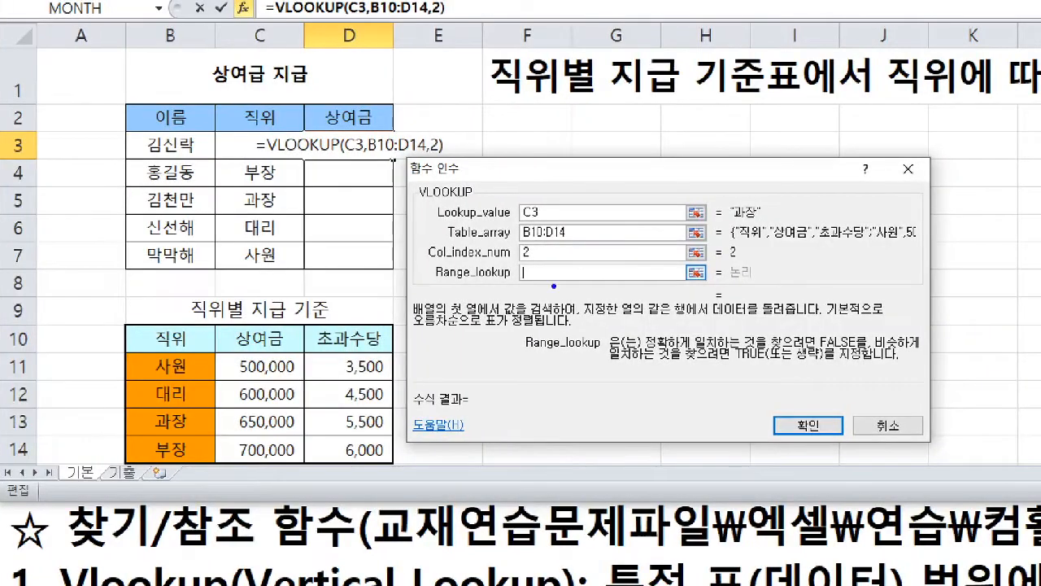
{"action": "left_click_drag", "start_coordinate": [531, 280], "coordinate": [510, 298]}
{"action": "left_click_drag", "start_coordinate": [649, 350], "coordinate": [920, 346]}
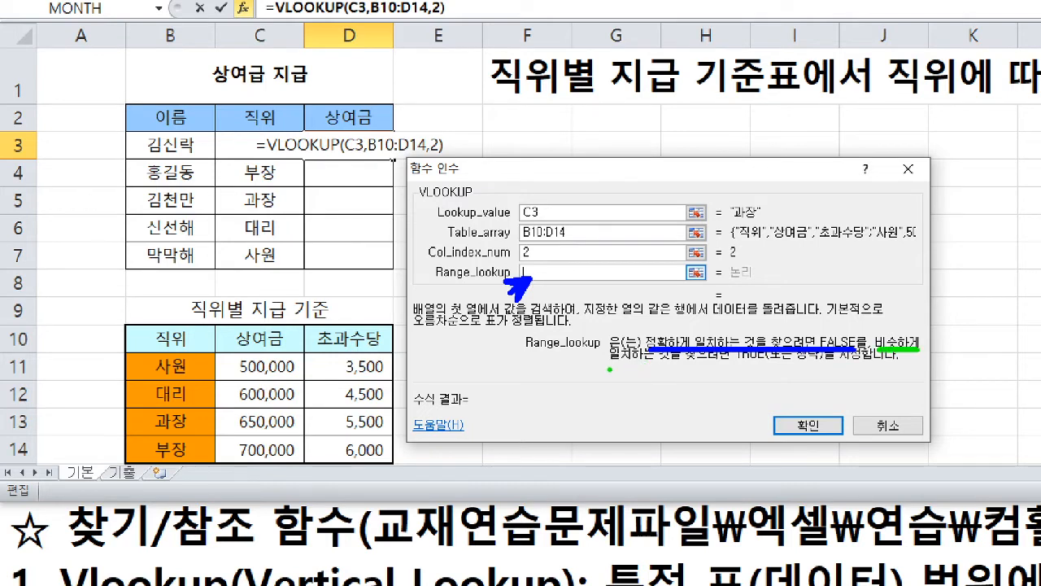
{"action": "left_click_drag", "start_coordinate": [608, 363], "coordinate": [838, 363]}
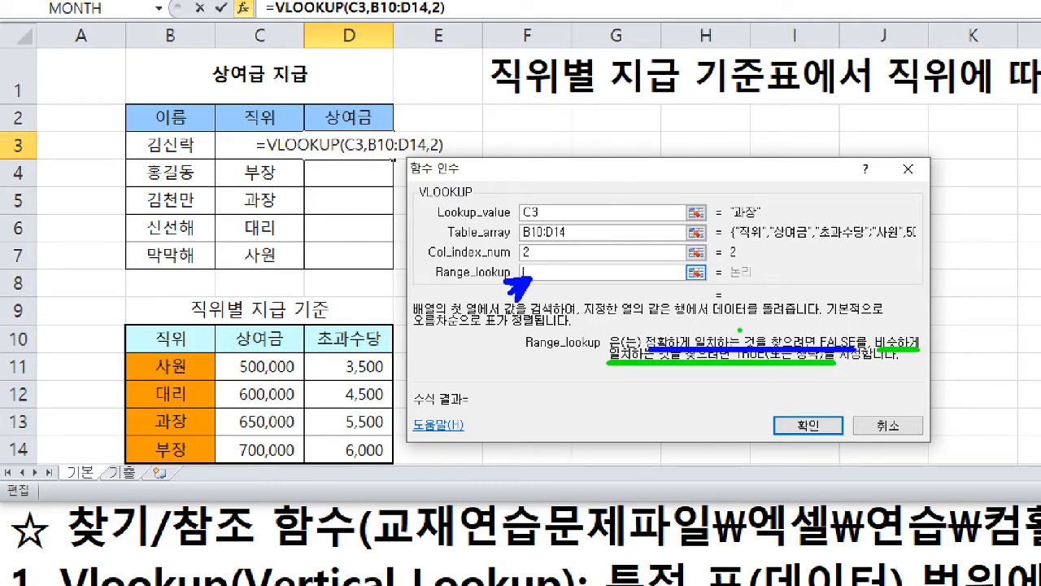
- Box "과장" with a blue arrow to B13, and write a blue 0 at FALSE and Range_lookup and a green 1 under TRUE
{"action": "key", "text": "r"}
{"action": "mouse_move", "coordinate": [768, 220]}
{"action": "left_mouse_down"}
{"action": "mouse_move", "coordinate": [729, 225]}
{"action": "mouse_move", "coordinate": [728, 202]}
{"action": "mouse_move", "coordinate": [757, 201]}
{"action": "mouse_move", "coordinate": [760, 220]}
{"action": "mouse_move", "coordinate": [691, 184]}
{"action": "mouse_move", "coordinate": [6, 259]}
{"action": "mouse_move", "coordinate": [88, 379]}
{"action": "mouse_move", "coordinate": [157, 417]}
{"action": "mouse_move", "coordinate": [137, 424]}
{"action": "left_mouse_up"}
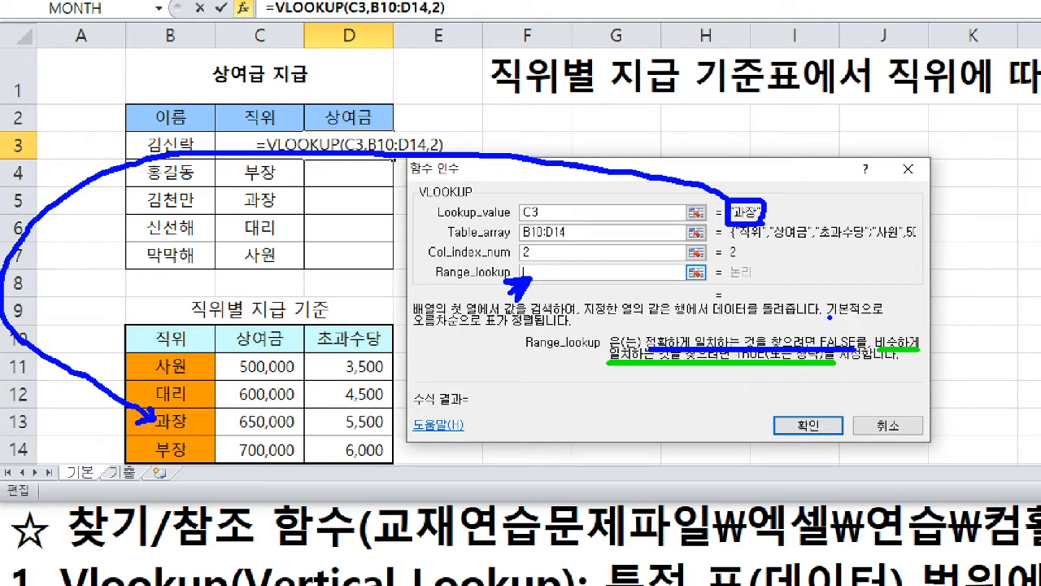
{"action": "mouse_move", "coordinate": [830, 317]}
{"action": "left_mouse_down"}
{"action": "mouse_move", "coordinate": [839, 324]}
{"action": "mouse_move", "coordinate": [833, 310]}
{"action": "left_mouse_up"}
{"action": "mouse_move", "coordinate": [536, 266]}
{"action": "left_mouse_down"}
{"action": "mouse_move", "coordinate": [533, 277]}
{"action": "mouse_move", "coordinate": [541, 265]}
{"action": "left_mouse_up"}
{"action": "left_click_drag", "start_coordinate": [753, 375], "coordinate": [749, 396]}
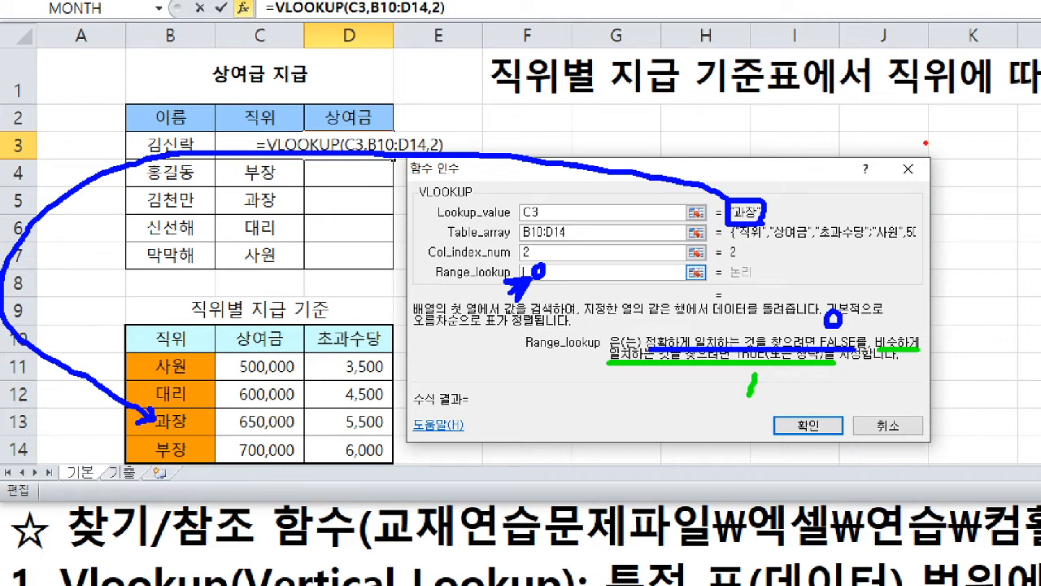
- Draw two red power symbols and a blue box, trace one symbol in blue and the 1 in red, and clear the drawings
{"action": "mouse_move", "coordinate": [960, 158]}
{"action": "left_mouse_down"}
{"action": "mouse_move", "coordinate": [960, 203]}
{"action": "mouse_move", "coordinate": [929, 205]}
{"action": "mouse_move", "coordinate": [970, 225]}
{"action": "mouse_move", "coordinate": [990, 205]}
{"action": "mouse_move", "coordinate": [986, 182]}
{"action": "mouse_move", "coordinate": [967, 176]}
{"action": "left_mouse_up"}
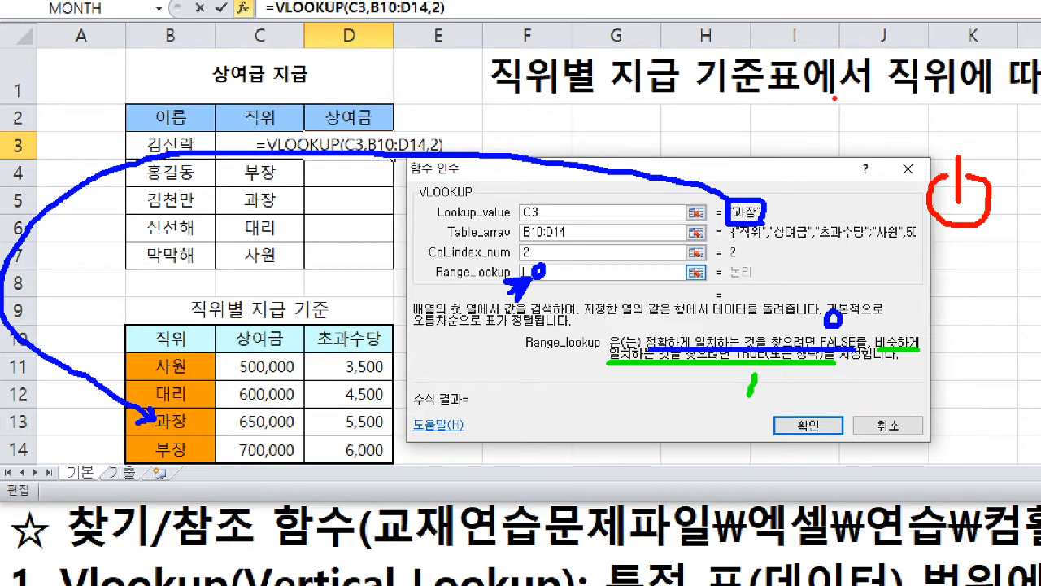
{"action": "left_click_drag", "start_coordinate": [823, 105], "coordinate": [823, 160]}
{"action": "mouse_move", "coordinate": [805, 122]}
{"action": "left_mouse_down"}
{"action": "mouse_move", "coordinate": [792, 162]}
{"action": "mouse_move", "coordinate": [861, 176]}
{"action": "mouse_move", "coordinate": [862, 129]}
{"action": "mouse_move", "coordinate": [841, 124]}
{"action": "left_mouse_up"}
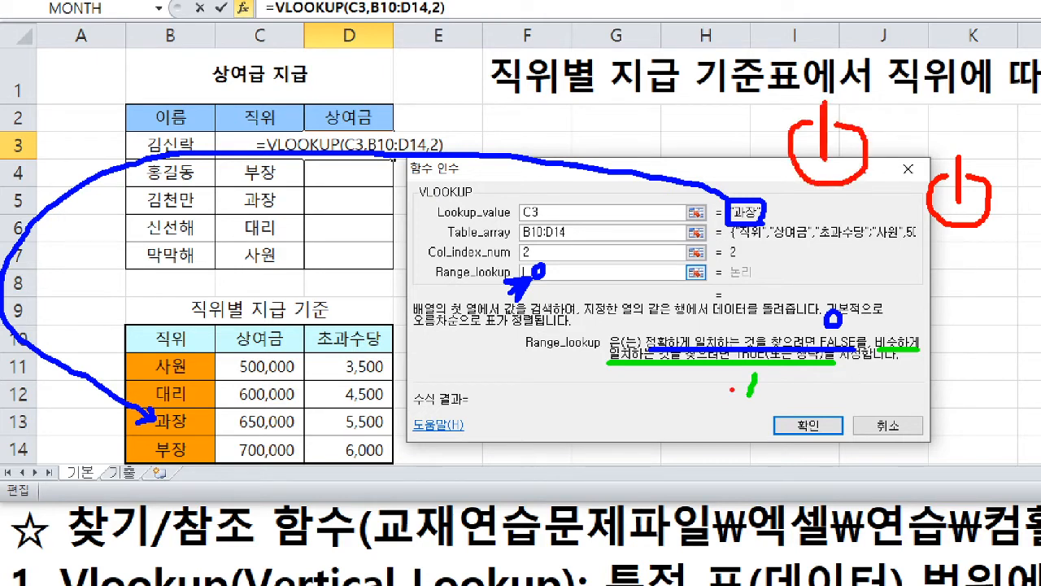
{"action": "left_click_drag", "start_coordinate": [754, 375], "coordinate": [750, 406]}
{"action": "mouse_move", "coordinate": [812, 123]}
{"action": "left_mouse_down"}
{"action": "mouse_move", "coordinate": [791, 175]}
{"action": "mouse_move", "coordinate": [864, 167]}
{"action": "mouse_move", "coordinate": [831, 120]}
{"action": "left_mouse_up"}
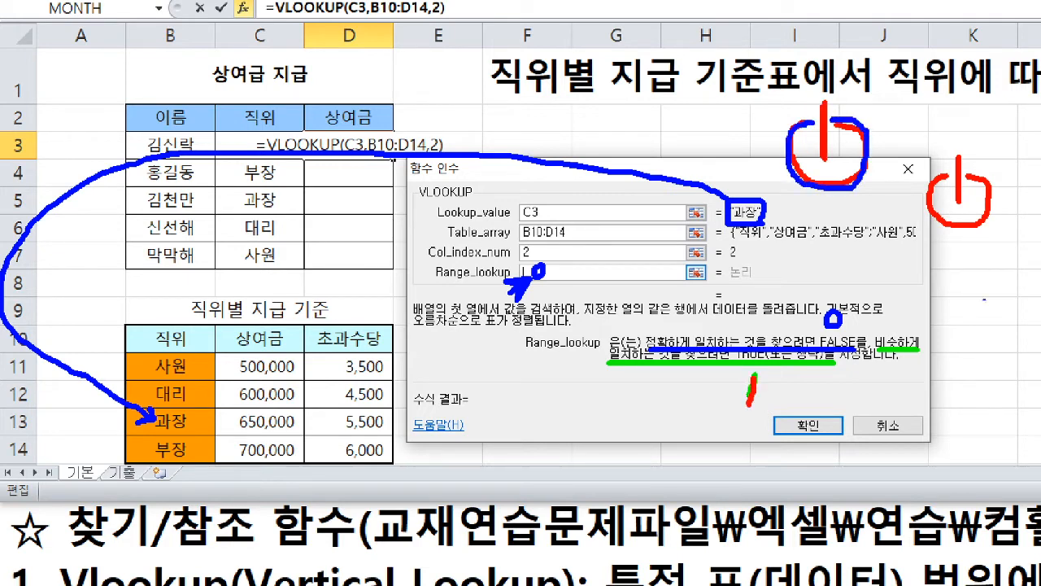
{"action": "left_click_drag", "start_coordinate": [926, 265], "coordinate": [1016, 309]}
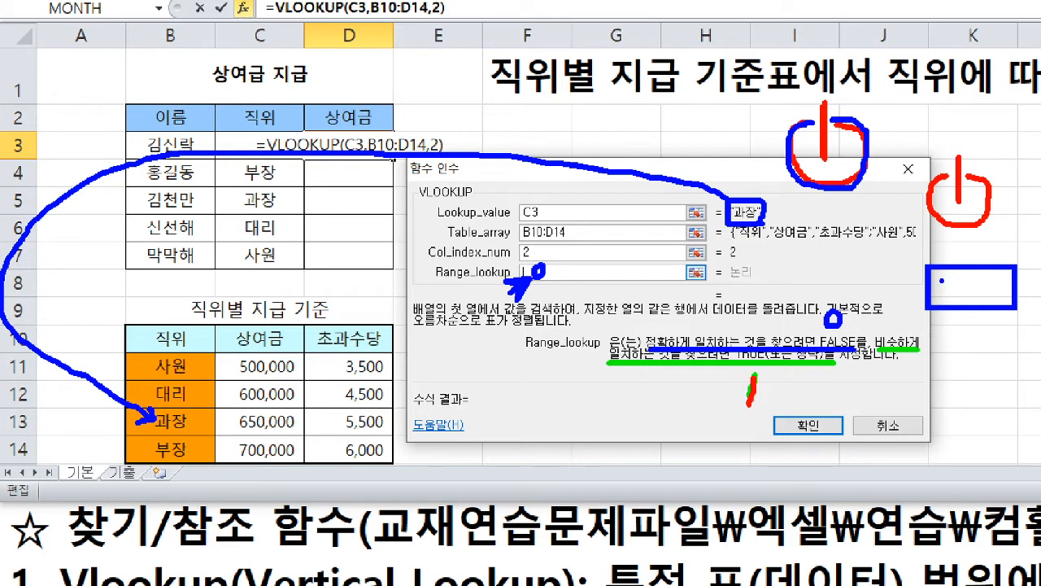
{"action": "mouse_move", "coordinate": [942, 281]}
{"action": "left_mouse_down"}
{"action": "mouse_move", "coordinate": [942, 293]}
{"action": "mouse_move", "coordinate": [992, 301]}
{"action": "mouse_move", "coordinate": [1000, 280]}
{"action": "left_mouse_up"}
{"action": "key", "text": "Escape"}
- Set Range_lookup to 0, complete the VLOOKUP in D3 and fill the formula down to D7
{"action": "left_click_drag", "start_coordinate": [821, 353], "coordinate": [855, 352]}
{"action": "left_click_drag", "start_coordinate": [525, 279], "coordinate": [531, 273]}
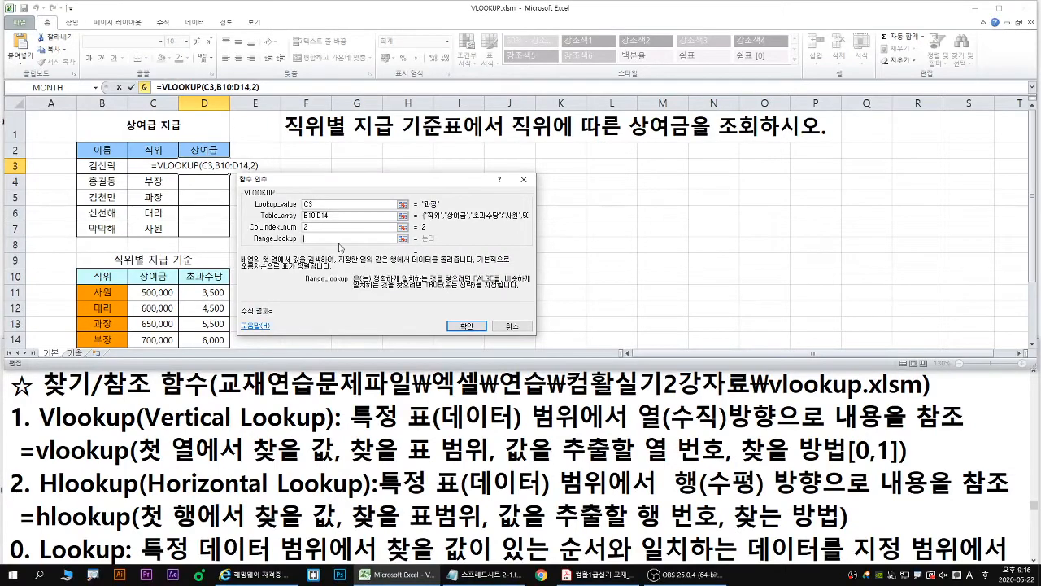
{"action": "type", "text": "0"}
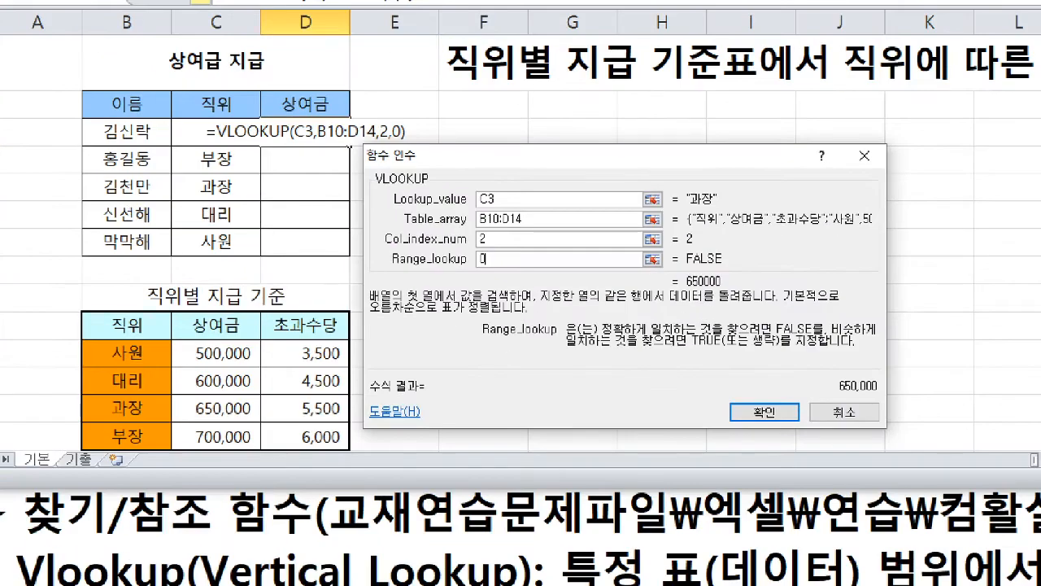
{"action": "left_click_drag", "start_coordinate": [762, 422], "coordinate": [763, 436]}
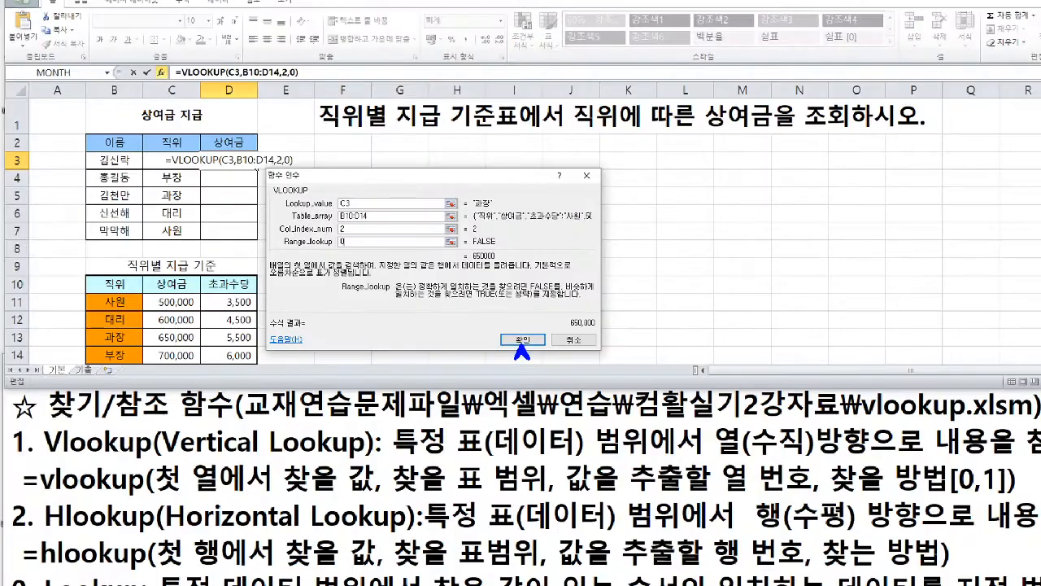
{"action": "left_click", "coordinate": [764, 413]}
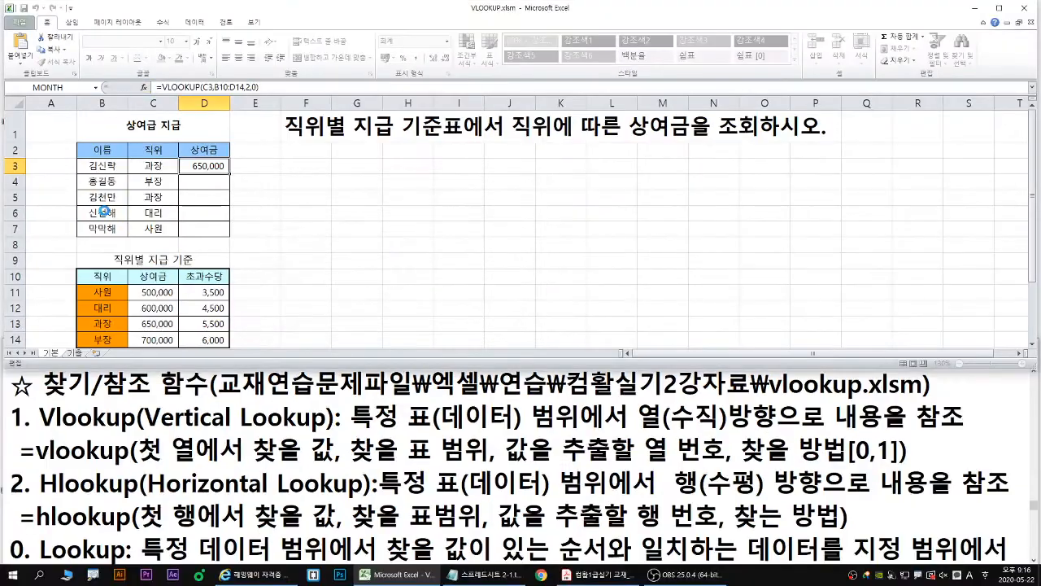
{"action": "double_click", "coordinate": [231, 171]}
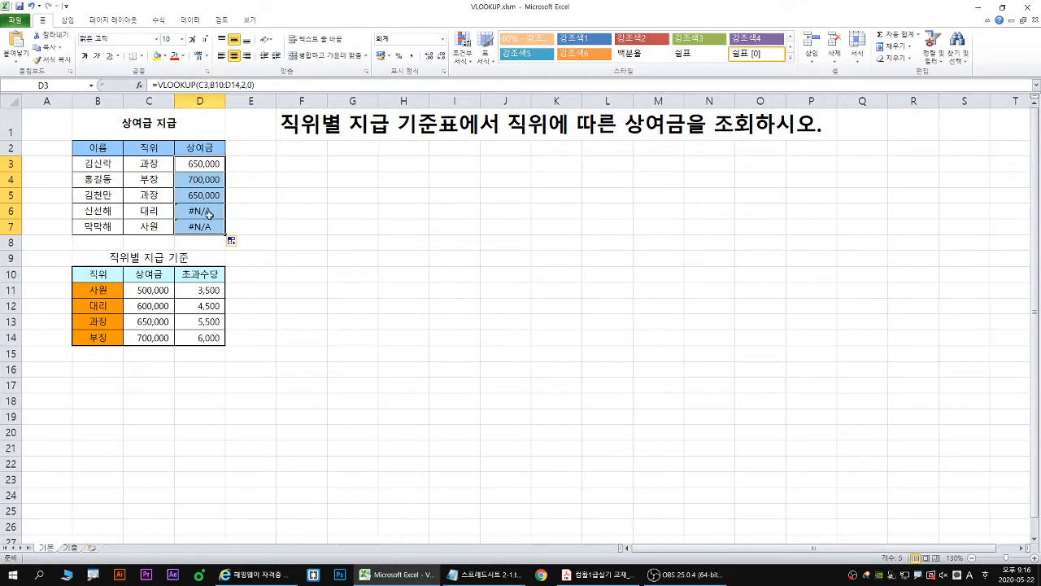
- Underline the D6 error in blue and view its error-checking options
{"action": "left_click", "coordinate": [207, 212]}
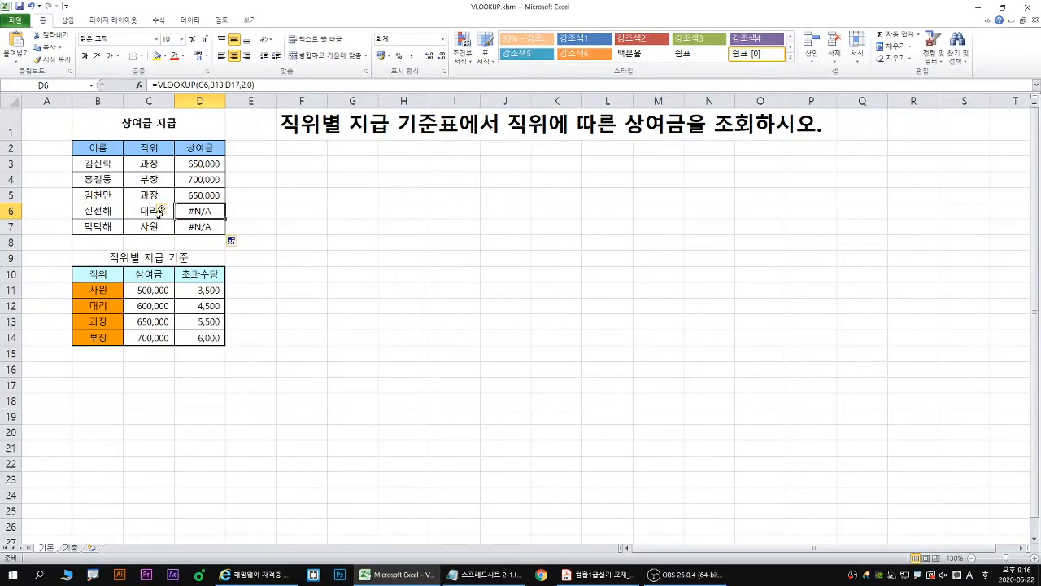
{"action": "left_click", "coordinate": [134, 207]}
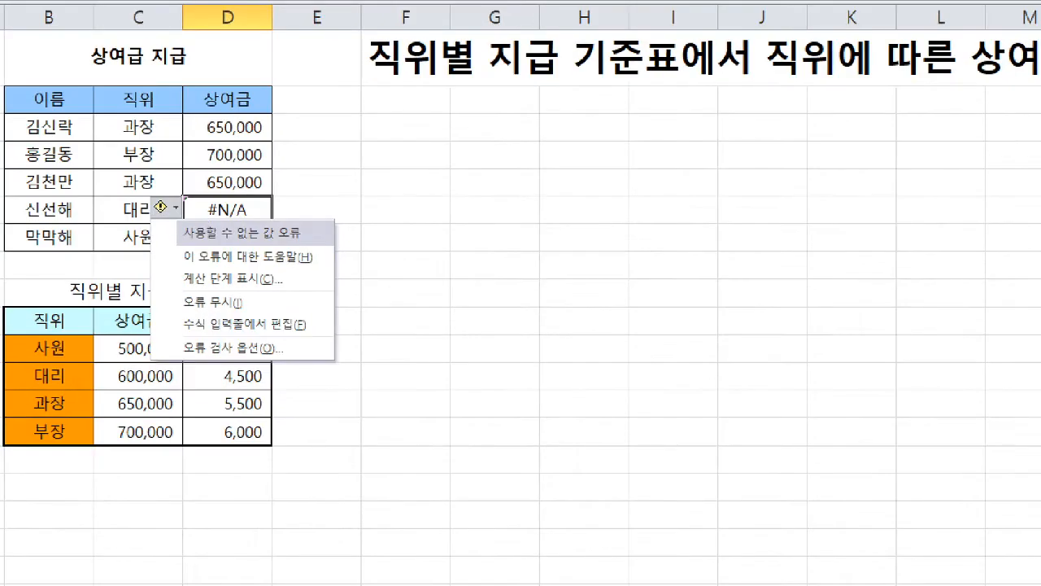
{"action": "mouse_move", "coordinate": [215, 224]}
{"action": "left_mouse_down"}
{"action": "mouse_move", "coordinate": [248, 222]}
{"action": "mouse_move", "coordinate": [218, 222]}
{"action": "left_mouse_up"}
{"action": "left_click_drag", "start_coordinate": [126, 223], "coordinate": [154, 224]}
{"action": "key", "text": "Escape"}
- Examine D6's formula, frame its table range B13:D17 in green, and mark the downward range shift with red arrows
{"action": "double_click", "coordinate": [203, 211]}
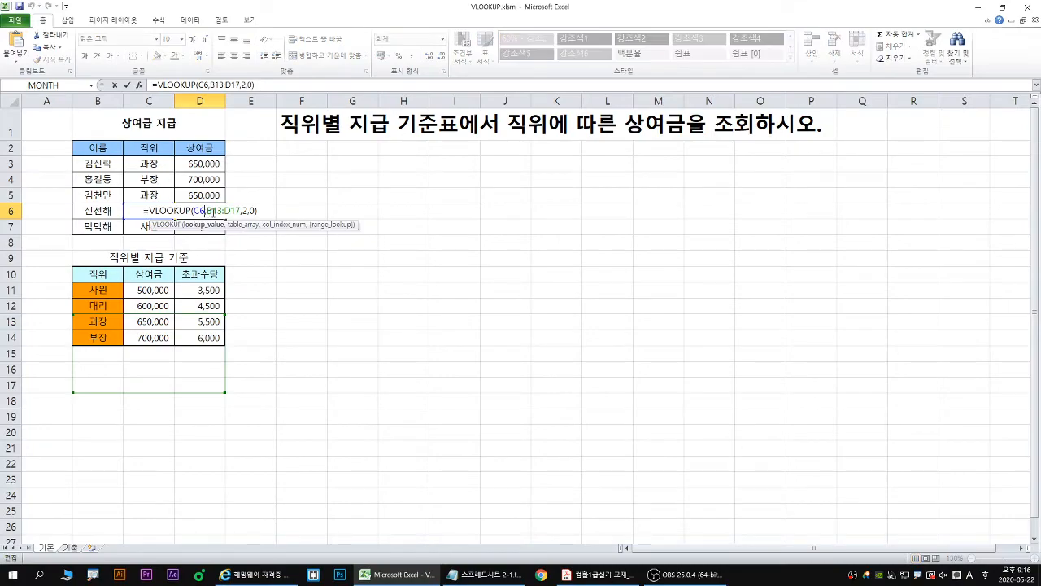
{"action": "key", "text": "Escape"}
{"action": "double_click", "coordinate": [208, 212]}
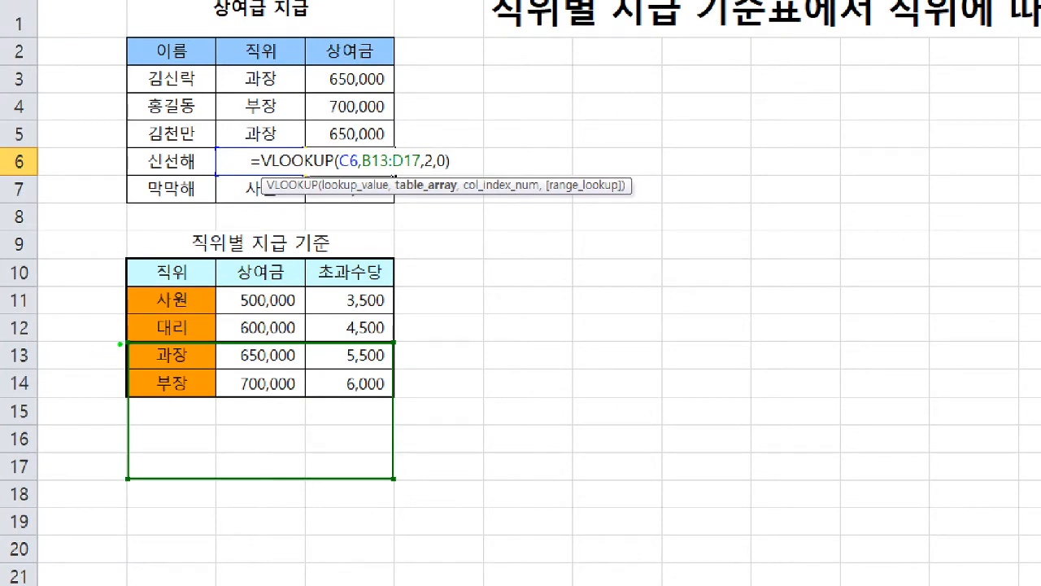
{"action": "mouse_move", "coordinate": [124, 344]}
{"action": "left_mouse_down"}
{"action": "mouse_move", "coordinate": [321, 463]}
{"action": "mouse_move", "coordinate": [397, 482]}
{"action": "left_mouse_up"}
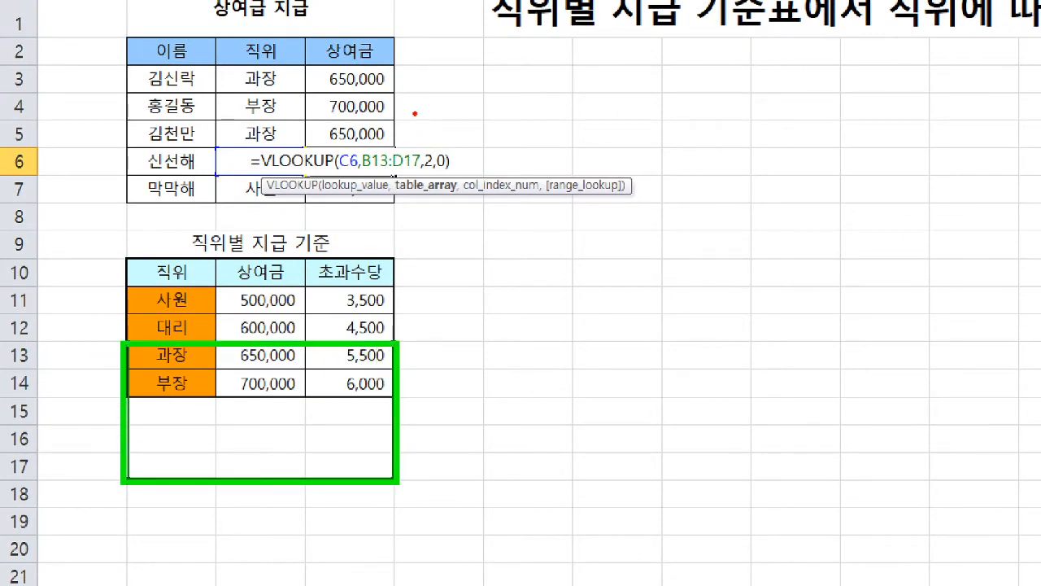
{"action": "left_click_drag", "start_coordinate": [392, 79], "coordinate": [395, 153]}
{"action": "left_click_drag", "start_coordinate": [392, 264], "coordinate": [394, 350]}
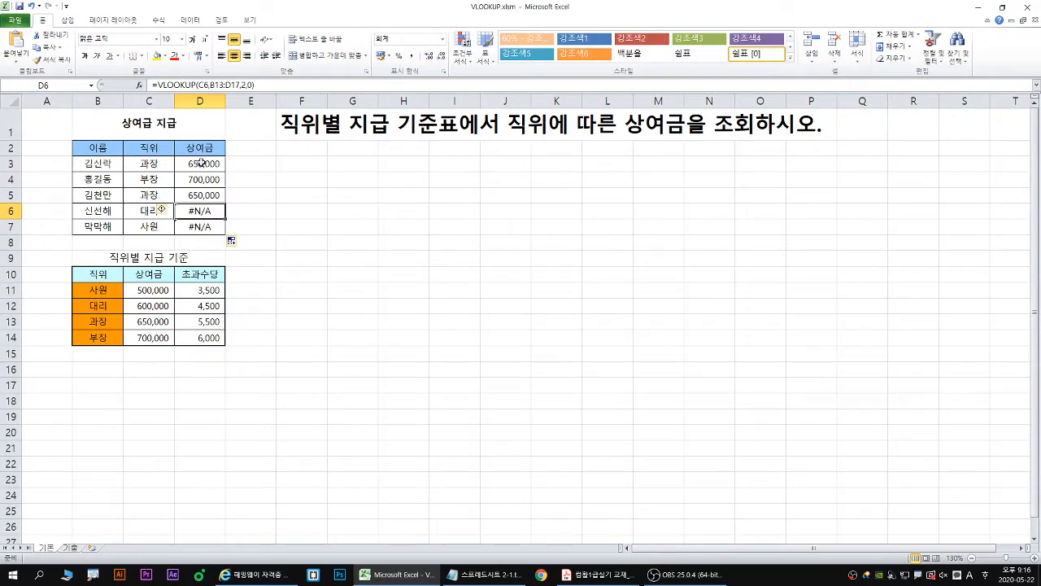
- Make the table range in D3's VLOOKUP absolute as $B$10:$D$14 and refill the formula down to D7
{"action": "double_click", "coordinate": [360, 80]}
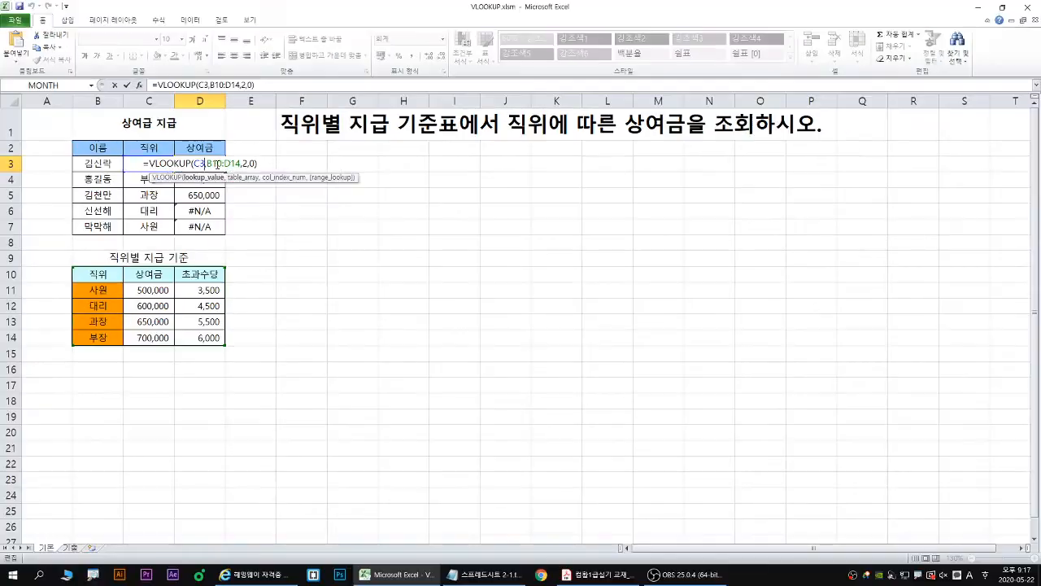
{"action": "double_click", "coordinate": [217, 164]}
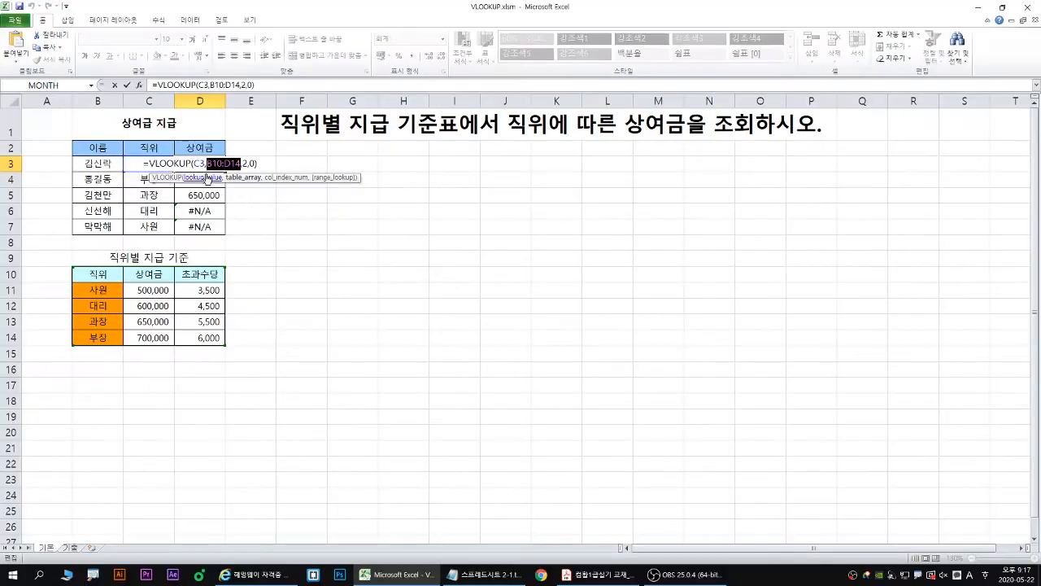
{"action": "key", "text": "F4"}
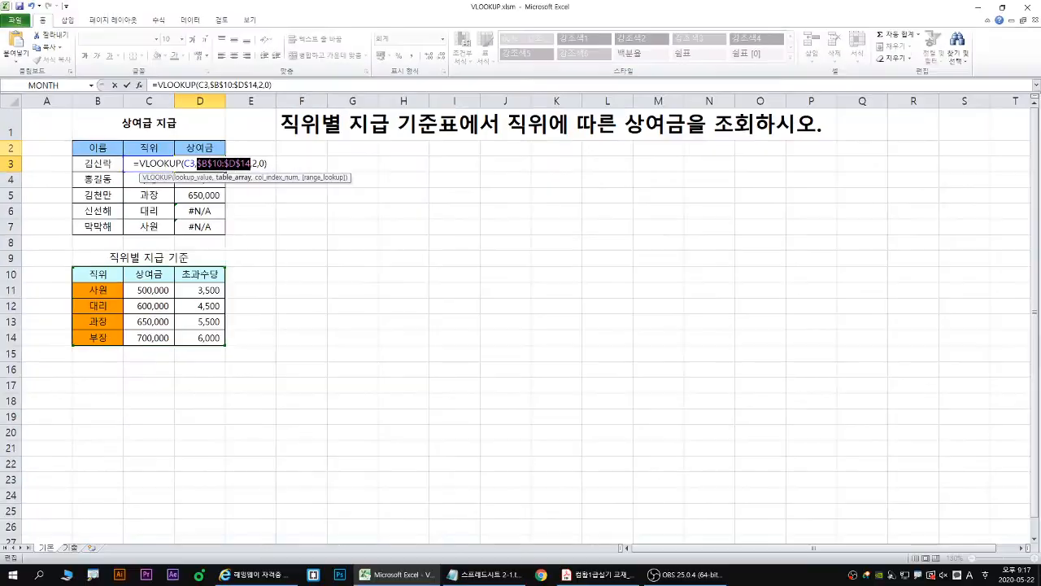
{"action": "key", "text": "Return"}
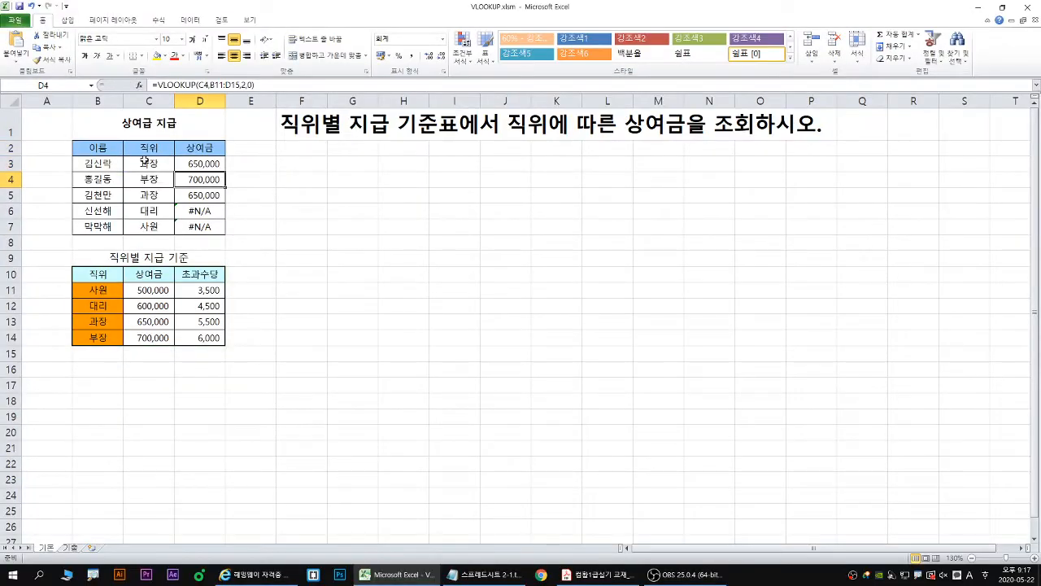
{"action": "left_click", "coordinate": [215, 163]}
{"action": "double_click", "coordinate": [225, 172]}
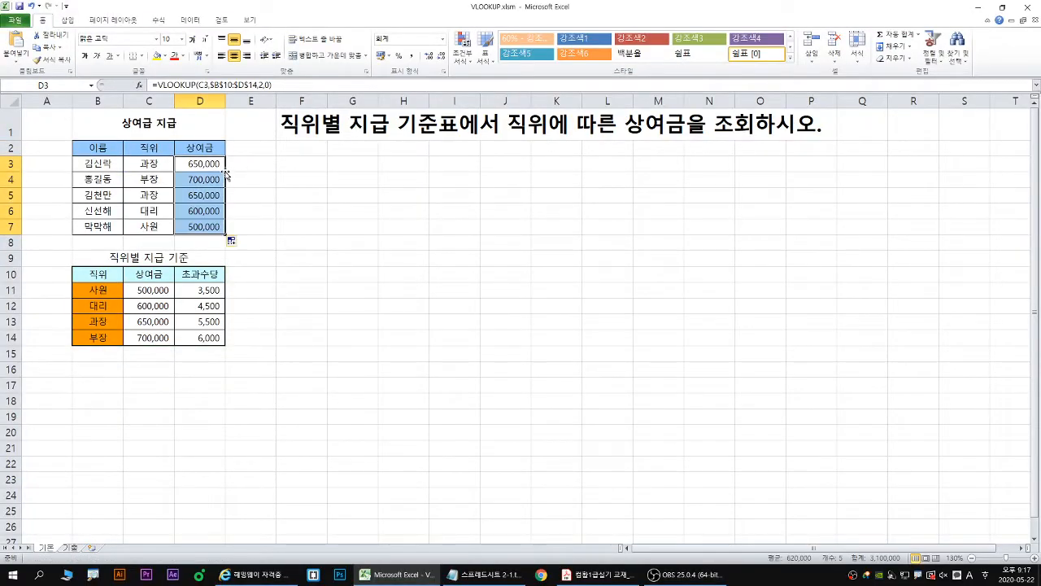
- Review D3's VLOOKUP arguments, point a blue arrow at D3 and underline the absolute Table_array range in red
{"action": "double_click", "coordinate": [213, 163]}
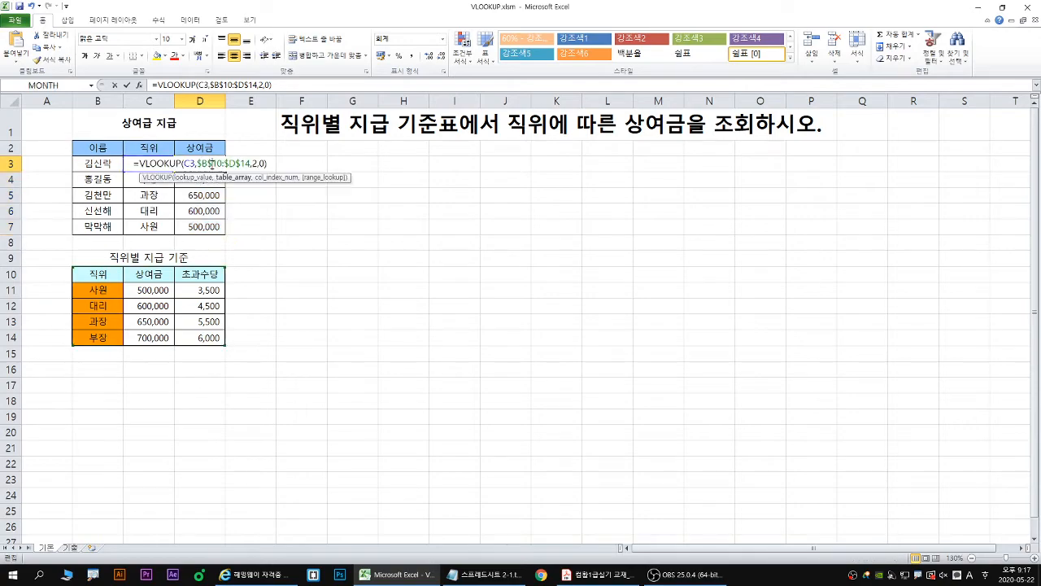
{"action": "key", "text": "Escape"}
{"action": "left_click", "coordinate": [139, 85]}
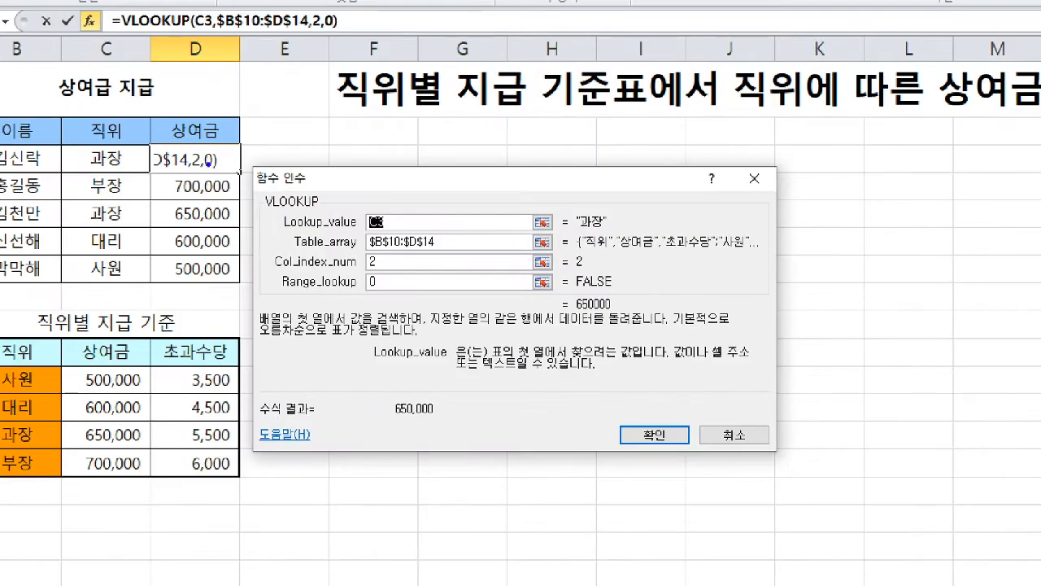
{"action": "left_click_drag", "start_coordinate": [208, 163], "coordinate": [217, 171]}
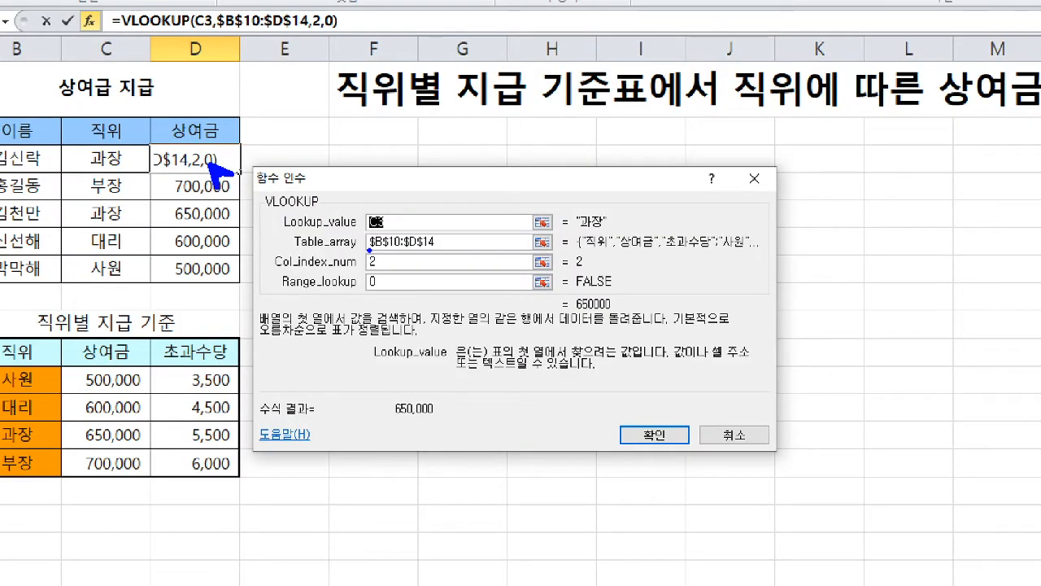
{"action": "key", "text": "r"}
{"action": "mouse_move", "coordinate": [369, 250]}
{"action": "left_mouse_down"}
{"action": "mouse_move", "coordinate": [438, 251]}
{"action": "mouse_move", "coordinate": [432, 263]}
{"action": "left_mouse_up"}
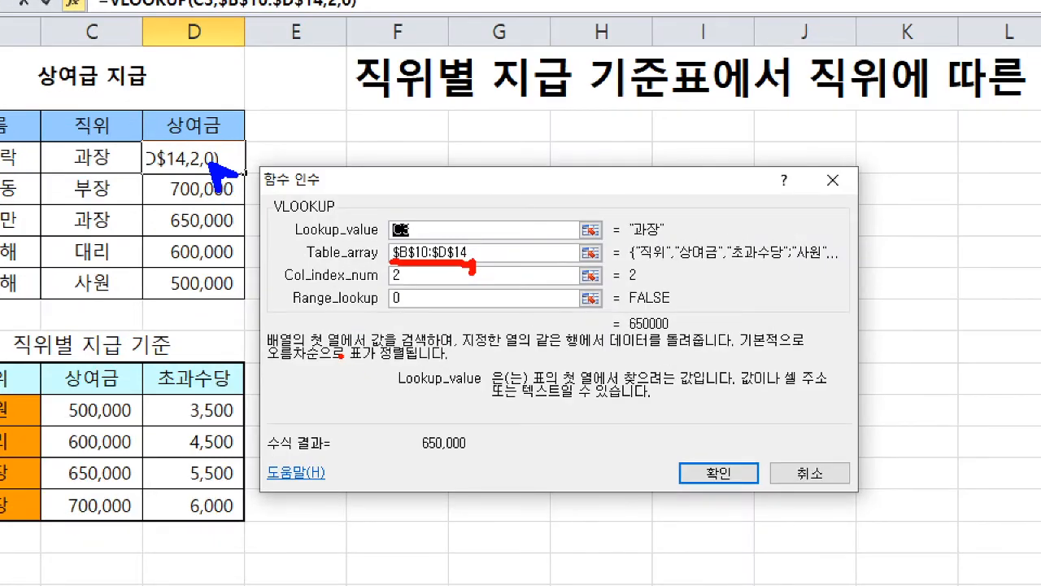
{"action": "key", "text": "Escape"}
- Frame the lookup table B10:D14 in red, draw red downward arrows crossed out in green below it, and close the function arguments
{"action": "key", "text": "ctrl+2"}
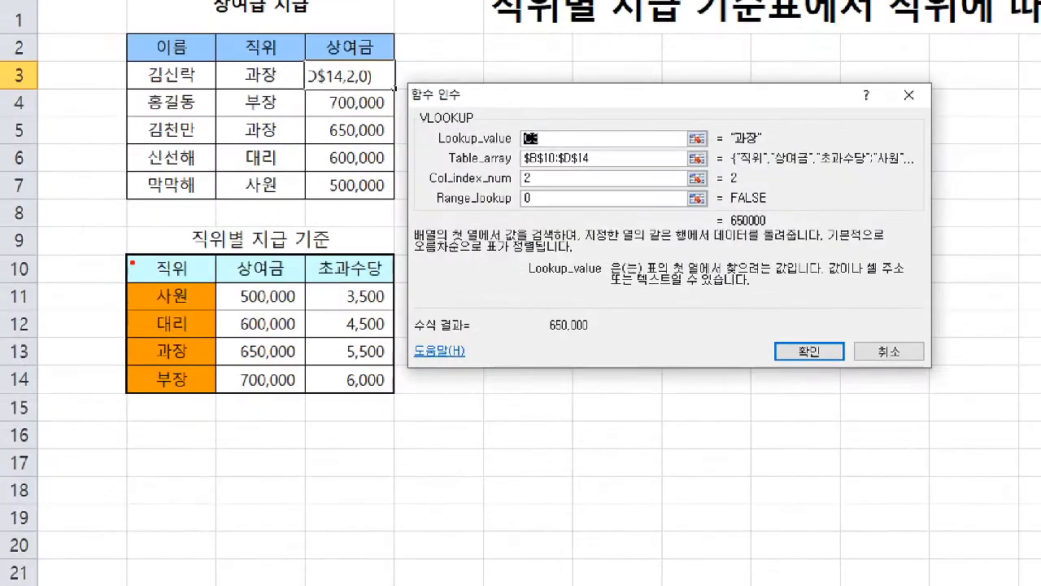
{"action": "left_click_drag", "start_coordinate": [126, 251], "coordinate": [394, 395]}
{"action": "mouse_move", "coordinate": [331, 392]}
{"action": "left_mouse_down"}
{"action": "mouse_move", "coordinate": [331, 414]}
{"action": "mouse_move", "coordinate": [349, 399]}
{"action": "mouse_move", "coordinate": [339, 458]}
{"action": "mouse_move", "coordinate": [370, 440]}
{"action": "left_mouse_up"}
{"action": "key", "text": "g"}
{"action": "mouse_move", "coordinate": [347, 394]}
{"action": "left_mouse_down"}
{"action": "mouse_move", "coordinate": [310, 430]}
{"action": "mouse_move", "coordinate": [350, 422]}
{"action": "left_mouse_up"}
{"action": "mouse_move", "coordinate": [350, 421]}
{"action": "left_mouse_down"}
{"action": "mouse_move", "coordinate": [312, 456]}
{"action": "mouse_move", "coordinate": [353, 460]}
{"action": "left_mouse_up"}
{"action": "key", "text": "Escape"}
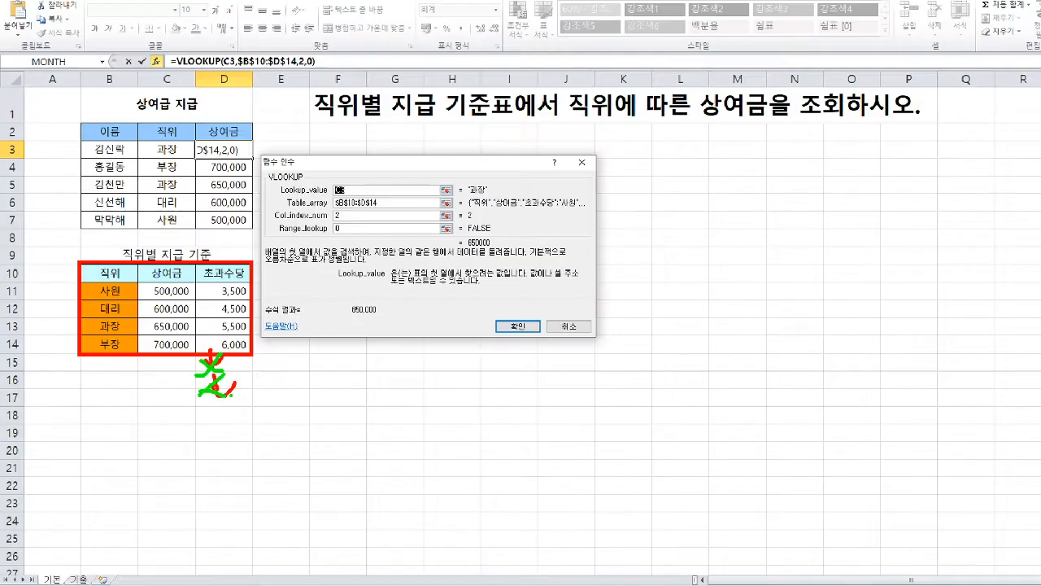
{"action": "key", "text": "Escape"}
- Restore the workbook window above the lecture notes and show the 기출 sheet
{"action": "double_click", "coordinate": [286, 7]}
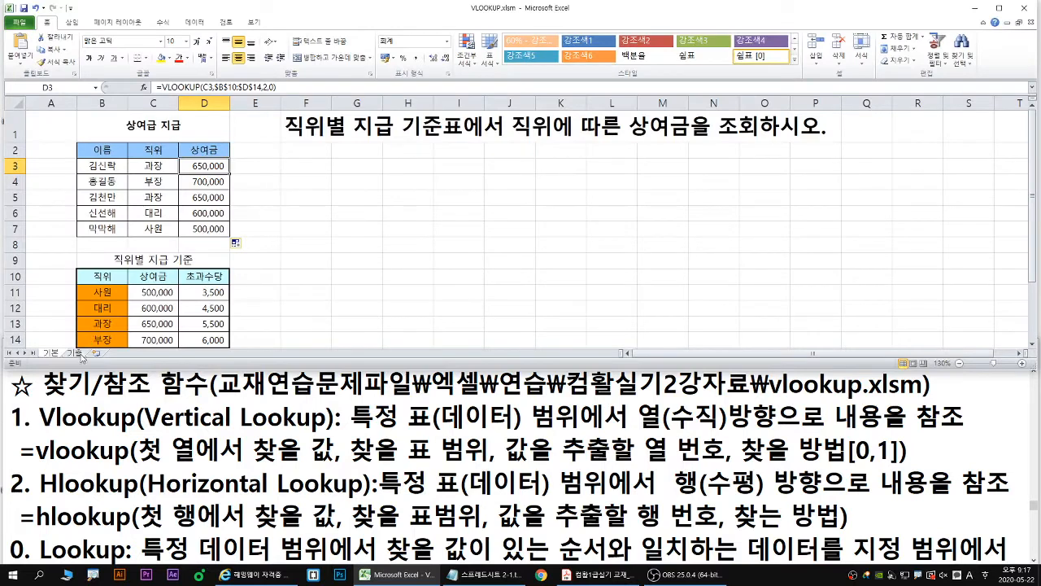
{"action": "left_click", "coordinate": [75, 354]}
{"action": "left_click", "coordinate": [56, 353]}
{"action": "left_click", "coordinate": [74, 355]}
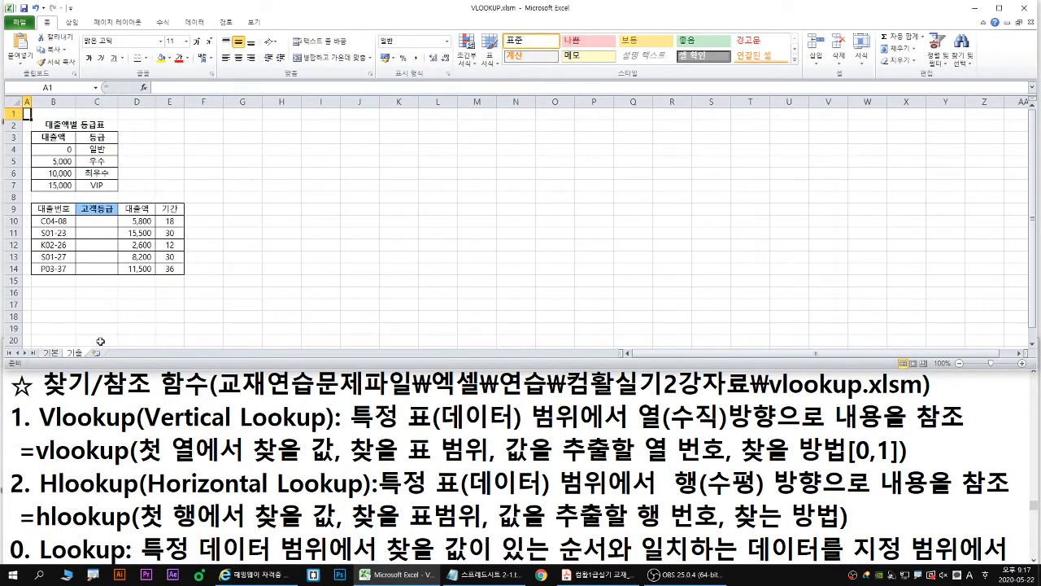
- Enlarge the sheet view to 130% and enter the task sentence "대출액별 등급표에서 대출액에 따른 고객등급을 조회하시오." in F1
{"action": "left_click", "coordinate": [196, 103]}
{"action": "left_click", "coordinate": [198, 117]}
{"action": "scroll", "coordinate": [246, 175], "scroll_direction": "up", "scroll_amount": 2}
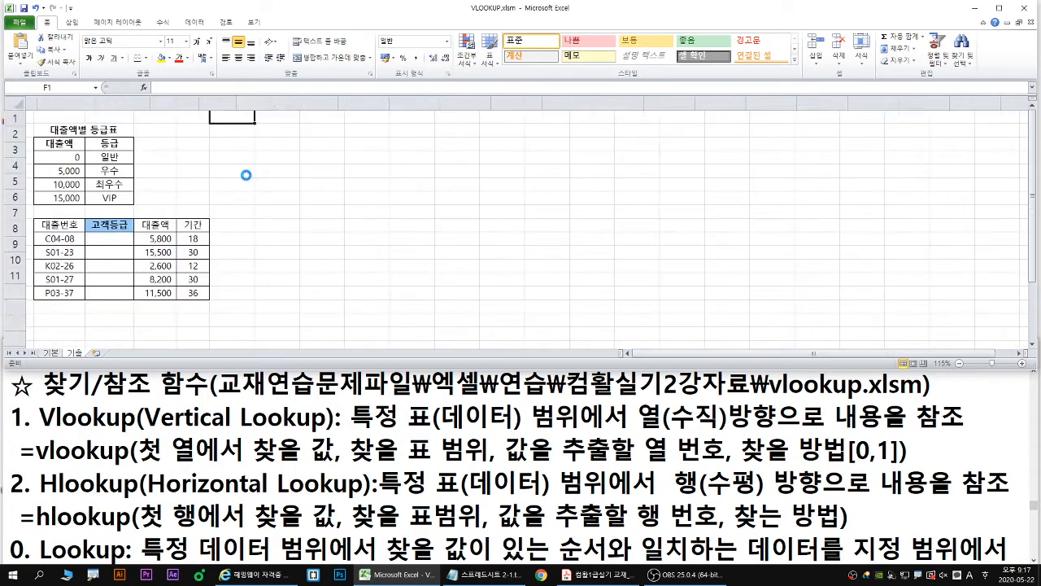
{"action": "scroll", "coordinate": [246, 175], "scroll_direction": "up", "scroll_amount": 1}
{"action": "type", "text": "대"}
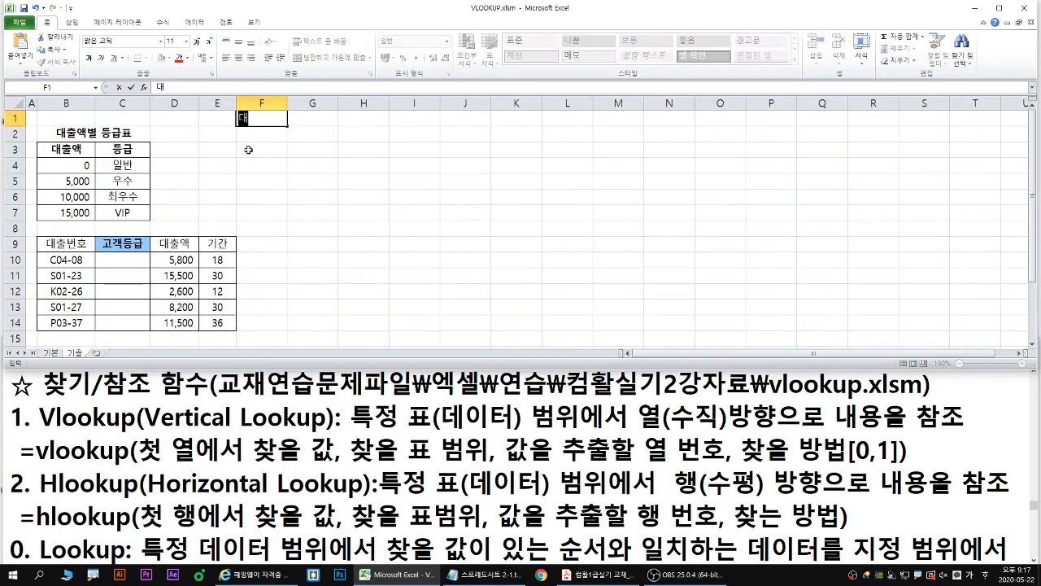
{"action": "type", "text": "출액별 등급표에"}
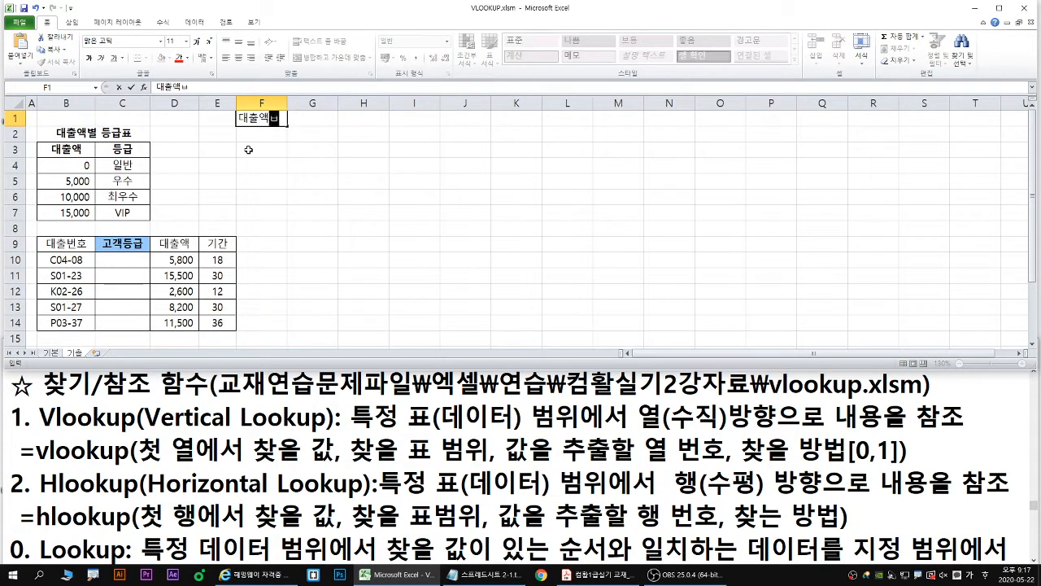
{"action": "type", "text": "서"}
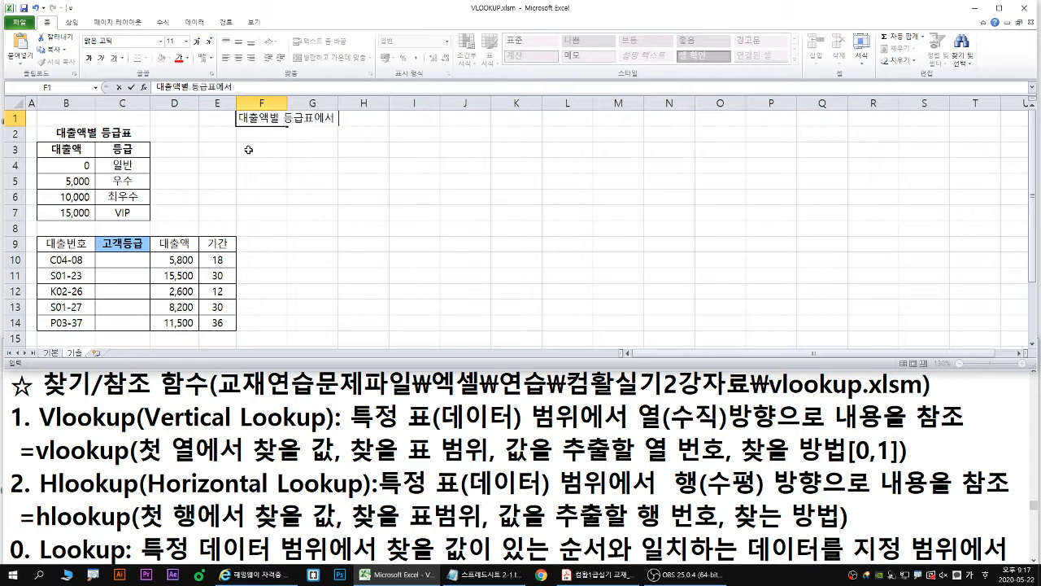
{"action": "type", "text": " 댓출액에"}
{"action": "type", "text": " 따른 곡"}
{"action": "type", "text": "객"}
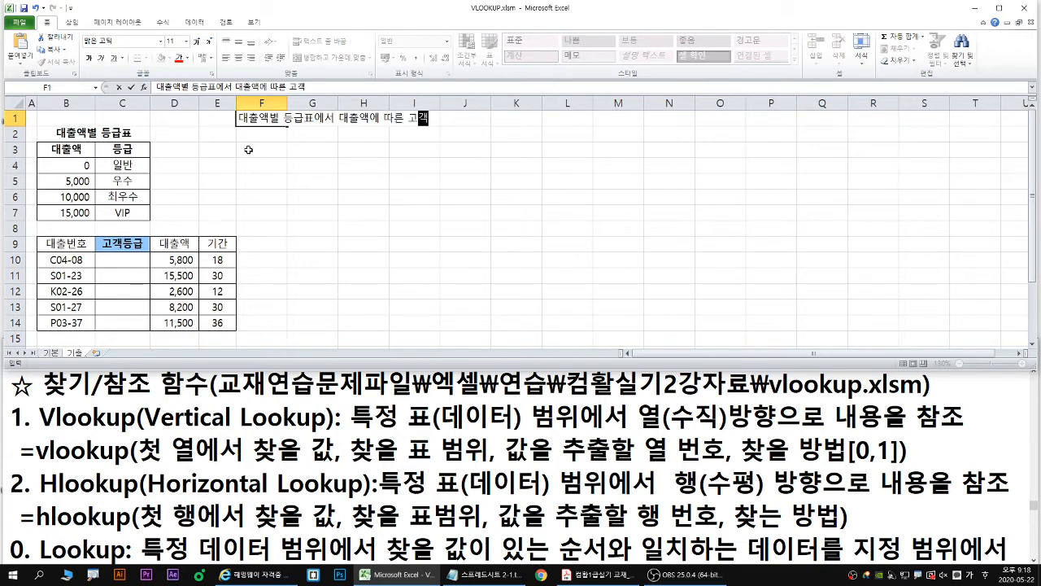
{"action": "type", "text": "등급을 조"}
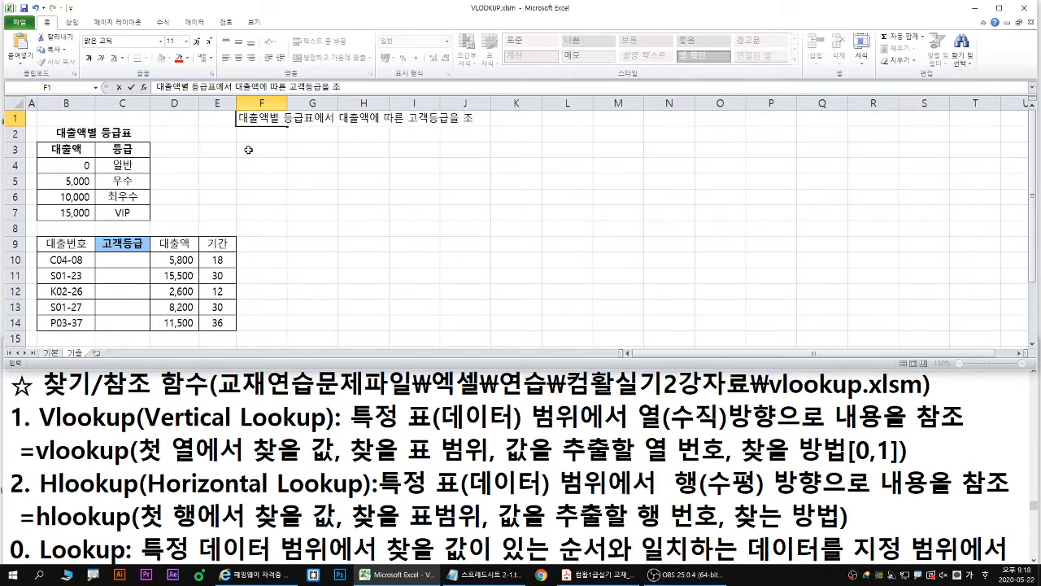
{"action": "type", "text": "호회하시오."}
{"action": "key", "text": "Return"}
- Format the task sentence in F1 as bold with font size 20
{"action": "key", "text": "Up"}
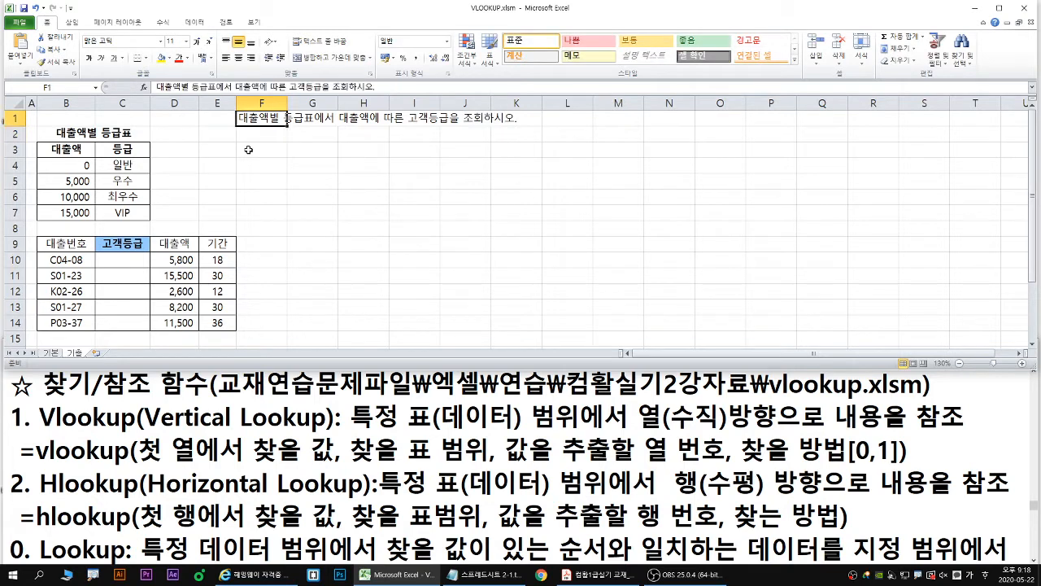
{"action": "key", "text": "ctrl+b"}
{"action": "left_click", "coordinate": [197, 41]}
{"action": "left_click", "coordinate": [197, 41]}
{"action": "left_click", "coordinate": [196, 41]}
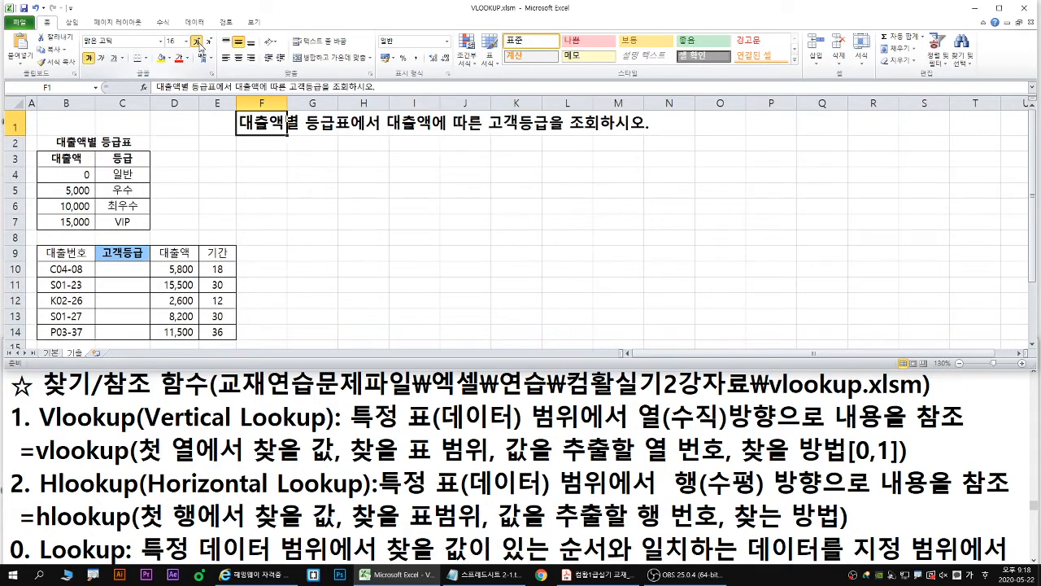
{"action": "left_click", "coordinate": [197, 41]}
{"action": "left_click", "coordinate": [197, 42]}
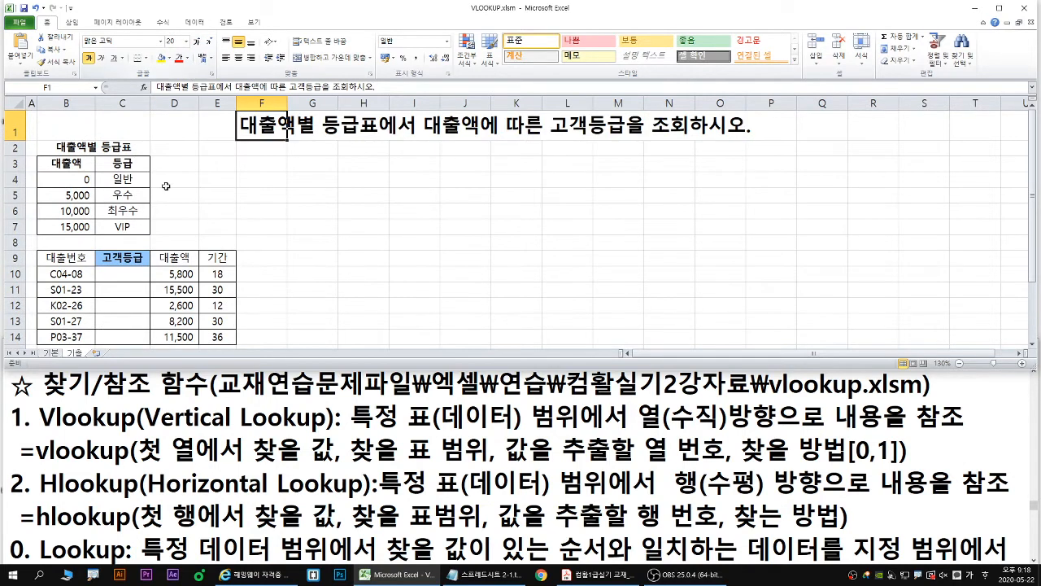
- Select C10, frame amounts B4:B7 in green and grades C4:C7 in blue, mark the 기출 sheet name in red, and clear the drawings
{"action": "left_click", "coordinate": [122, 274]}
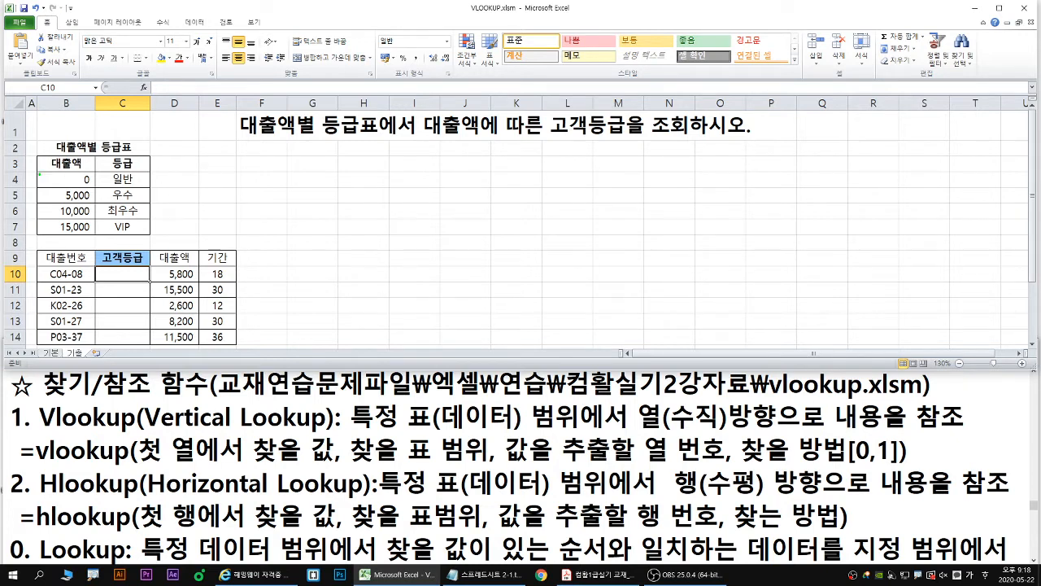
{"action": "mouse_move", "coordinate": [38, 173]}
{"action": "left_mouse_down"}
{"action": "mouse_move", "coordinate": [98, 218]}
{"action": "mouse_move", "coordinate": [98, 235]}
{"action": "left_mouse_up"}
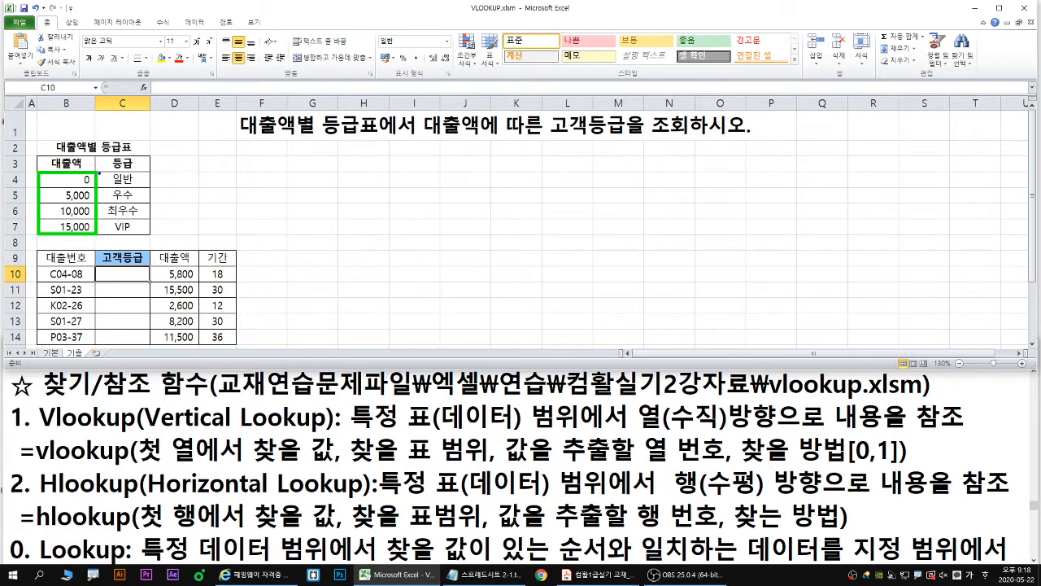
{"action": "left_click_drag", "start_coordinate": [99, 172], "coordinate": [150, 235]}
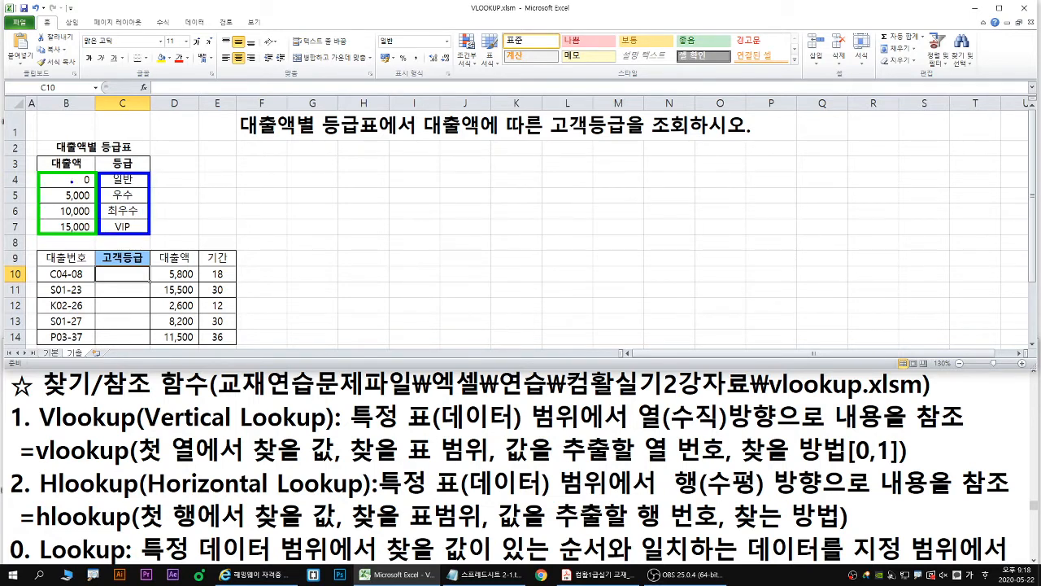
{"action": "mouse_move", "coordinate": [157, 183]}
{"action": "left_mouse_down"}
{"action": "mouse_move", "coordinate": [162, 216]}
{"action": "mouse_move", "coordinate": [171, 203]}
{"action": "left_mouse_up"}
{"action": "left_click_drag", "start_coordinate": [101, 282], "coordinate": [114, 284]}
{"action": "key", "text": "Escape"}
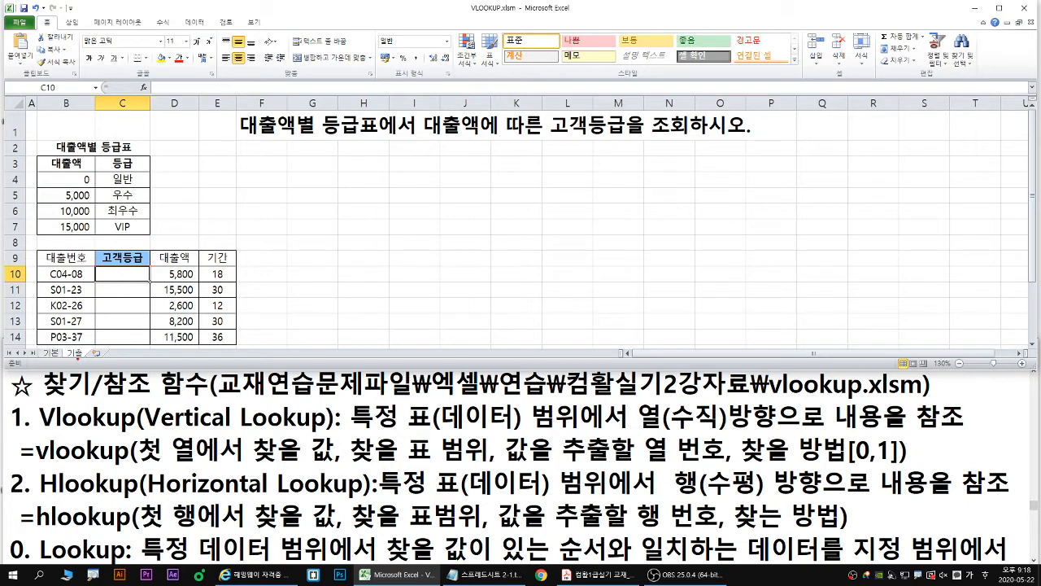
{"action": "left_click_drag", "start_coordinate": [77, 358], "coordinate": [74, 374]}
{"action": "key", "text": "Escape"}
- Start a VLOOKUP formula in C10 and open its function arguments
{"action": "type", "text": "=ㅍ"}
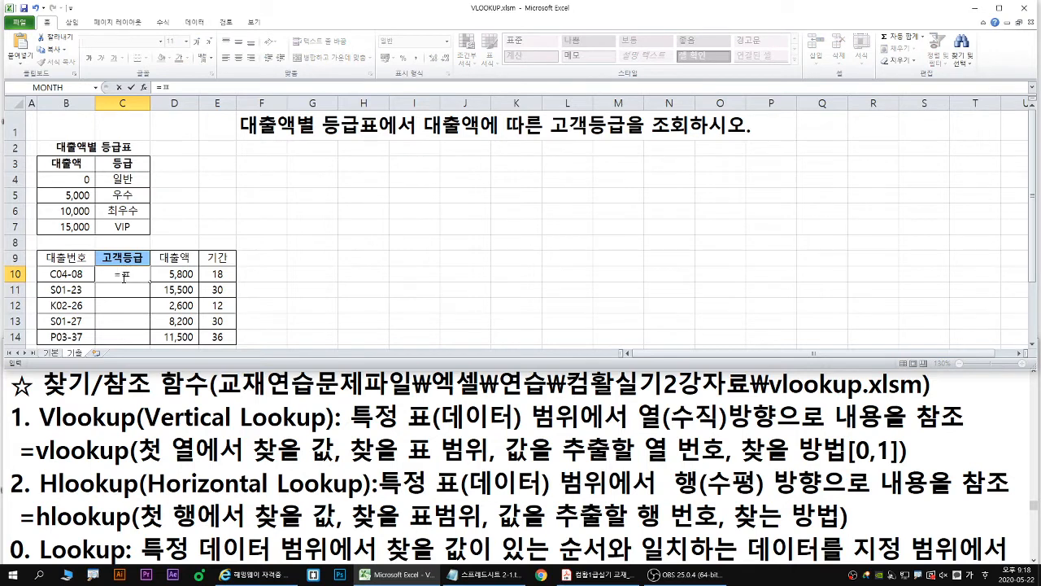
{"action": "type", "text": "vll"}
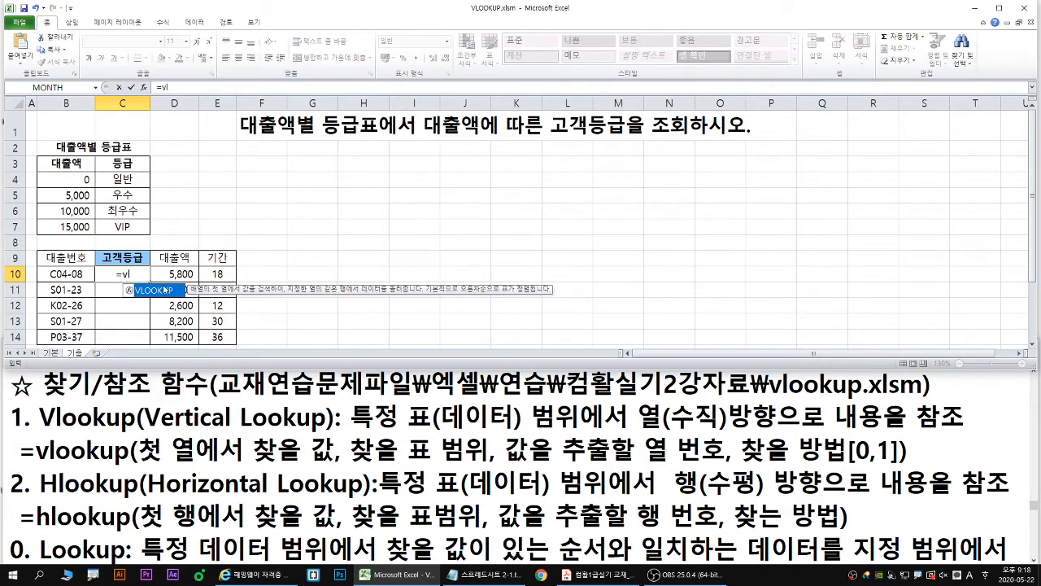
{"action": "double_click", "coordinate": [166, 293]}
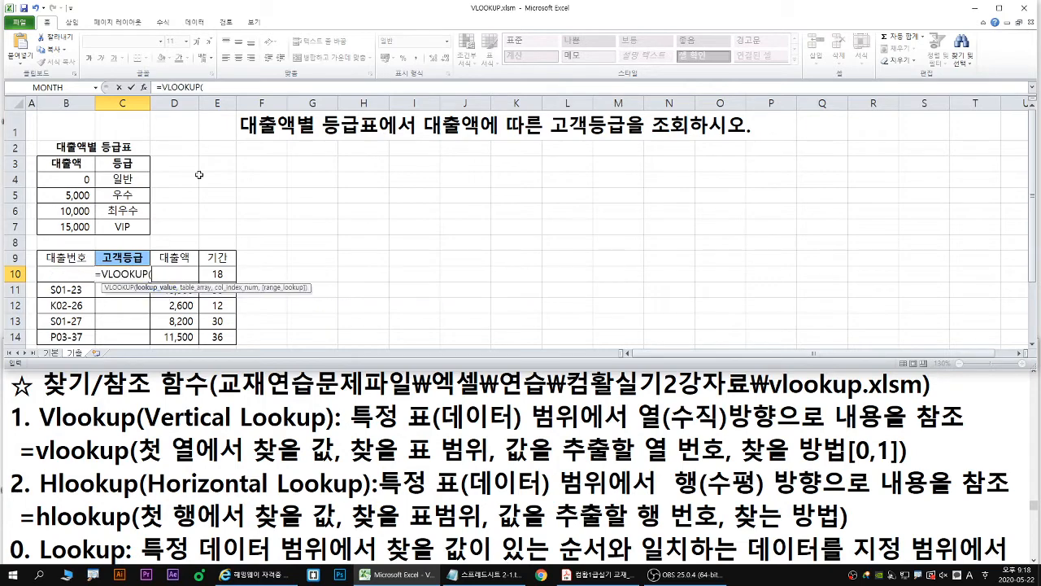
{"action": "left_click", "coordinate": [143, 87]}
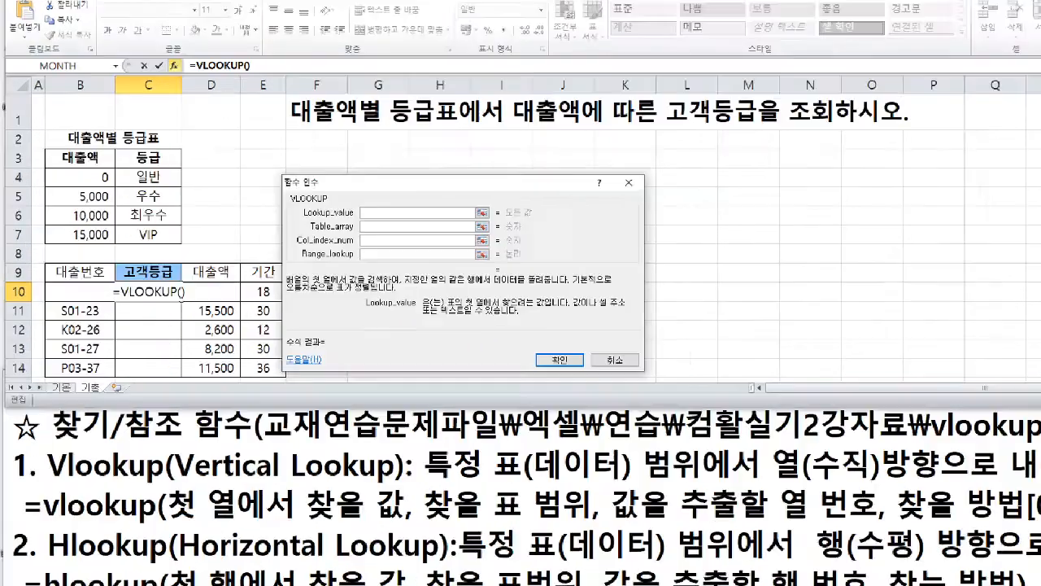
- Underline in blue the Lookup_value argument and the phrase "표의 첫 열에서 찾으려는 값" in its description
{"action": "key", "text": "b"}
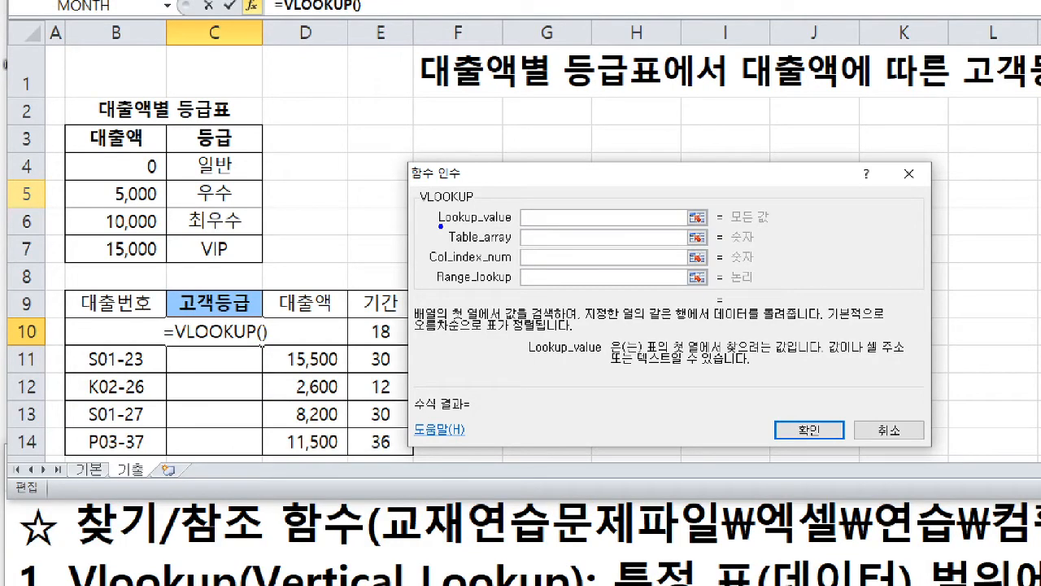
{"action": "left_click_drag", "start_coordinate": [442, 226], "coordinate": [615, 226]}
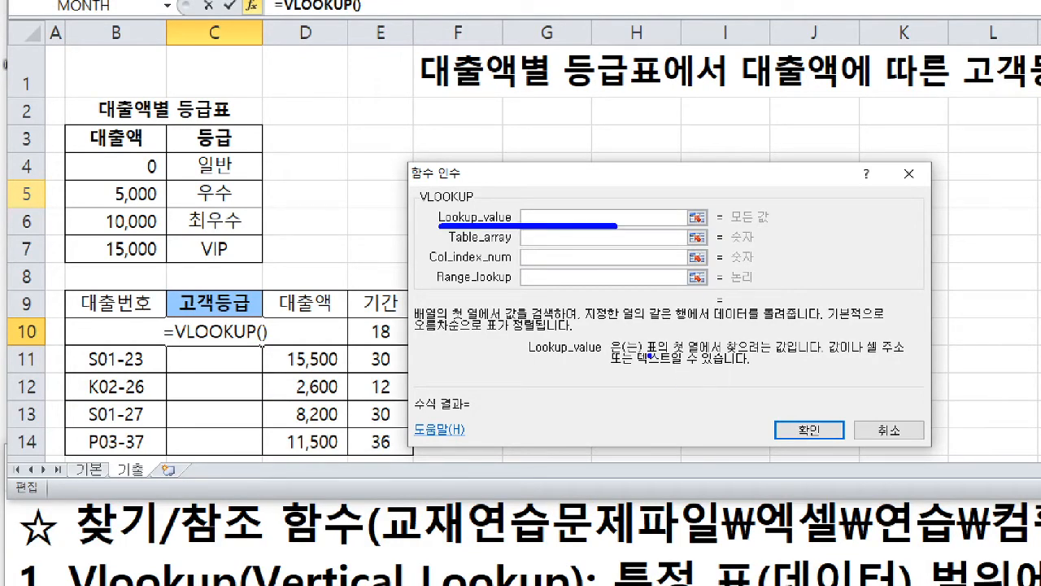
{"action": "left_click_drag", "start_coordinate": [649, 355], "coordinate": [786, 355]}
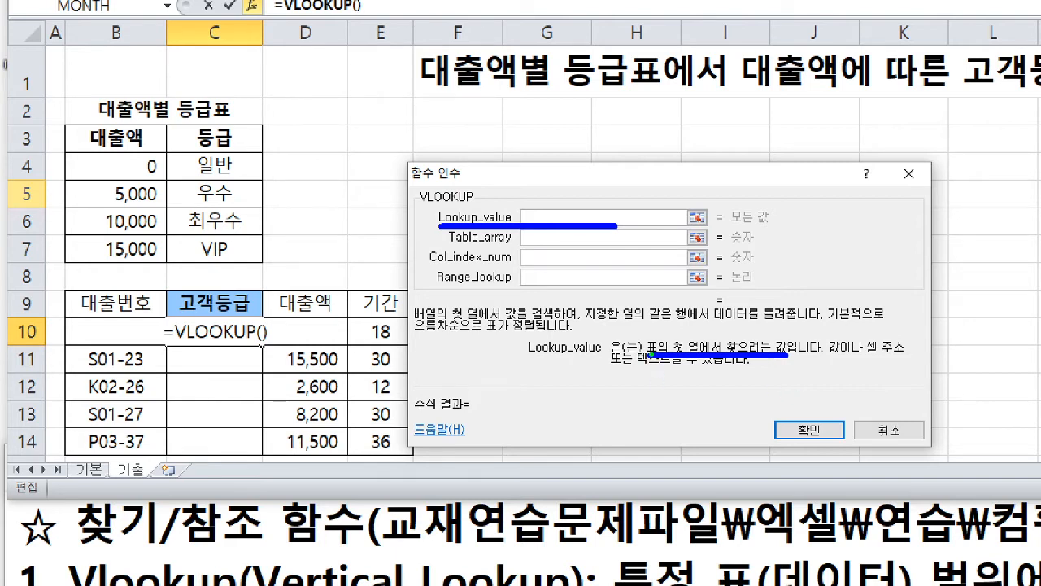
- Cross out the lower table's 대출액 header in green and frame the grade table's first column B3:B7 in red
{"action": "left_click_drag", "start_coordinate": [649, 356], "coordinate": [700, 358]}
{"action": "left_click_drag", "start_coordinate": [233, 356], "coordinate": [330, 278]}
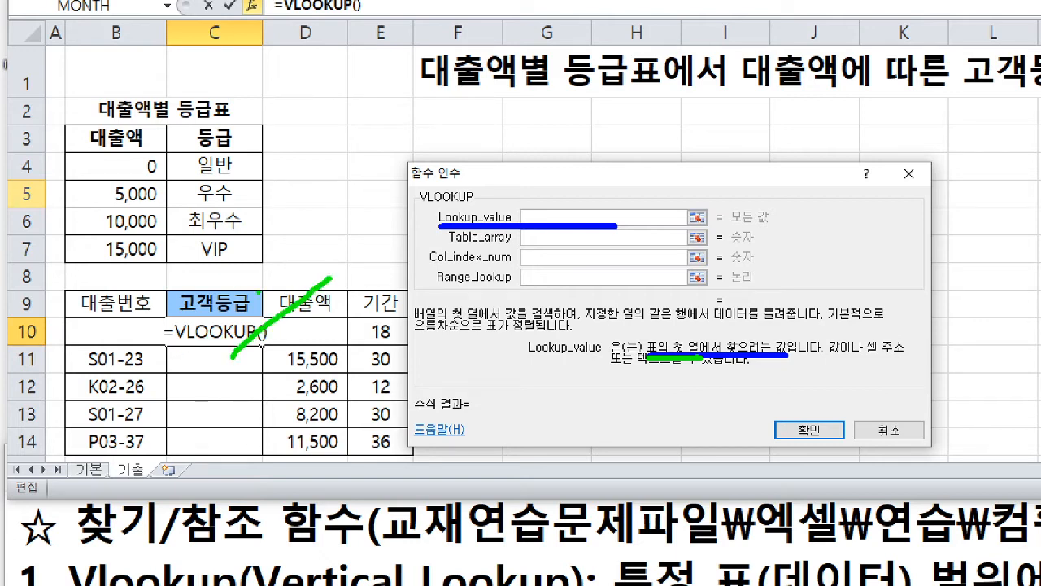
{"action": "left_click_drag", "start_coordinate": [265, 278], "coordinate": [333, 345]}
{"action": "key", "text": "r"}
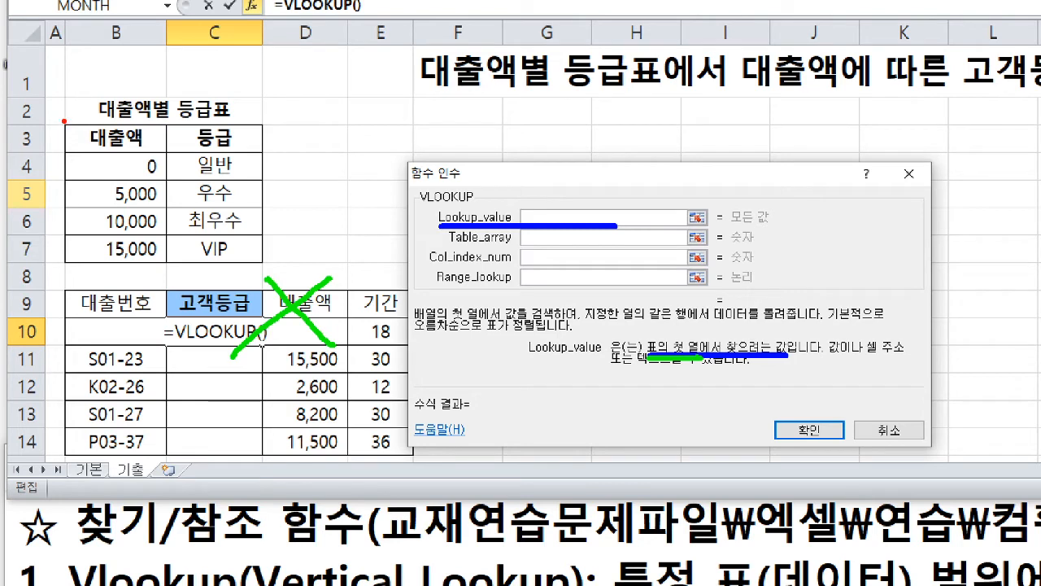
{"action": "mouse_move", "coordinate": [62, 120]}
{"action": "left_mouse_down"}
{"action": "mouse_move", "coordinate": [238, 262]}
{"action": "mouse_move", "coordinate": [265, 267]}
{"action": "mouse_move", "coordinate": [167, 267]}
{"action": "left_mouse_up"}
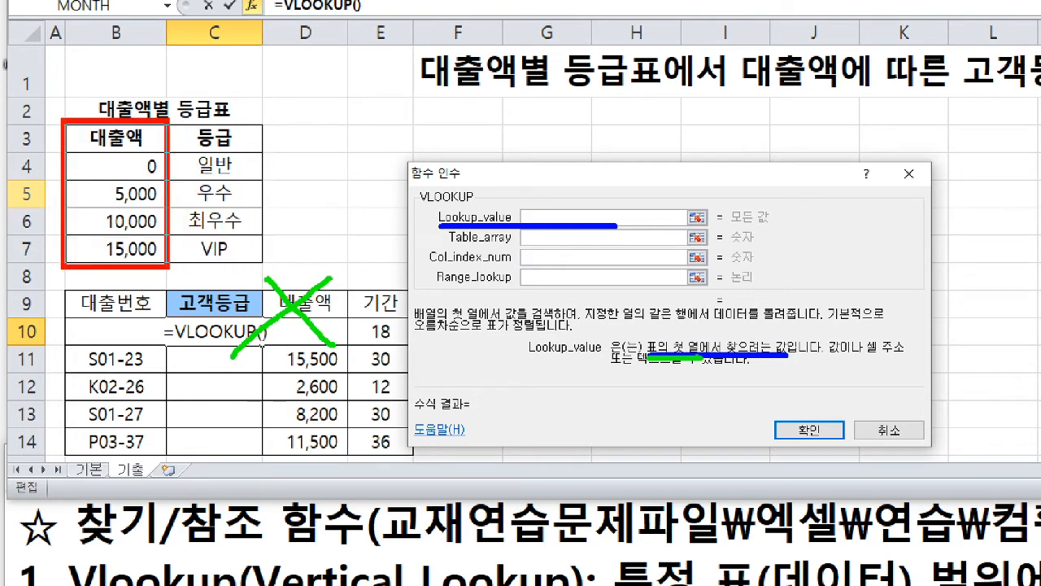
- Clear the earlier drawings, underline row 10 of the loan table in blue, and mark cell D10 in red
{"action": "key", "text": "b"}
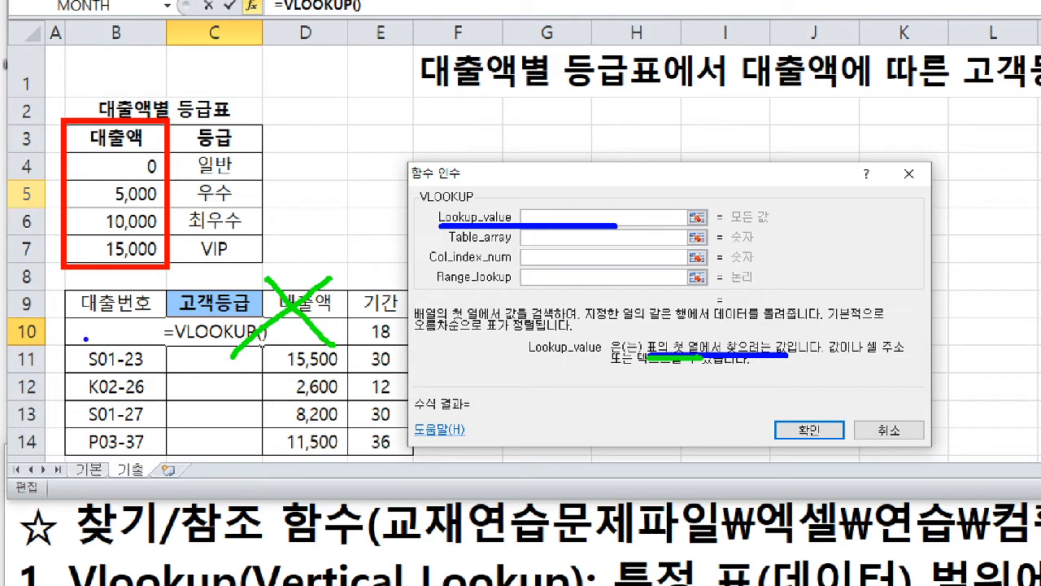
{"action": "left_click_drag", "start_coordinate": [61, 345], "coordinate": [460, 346]}
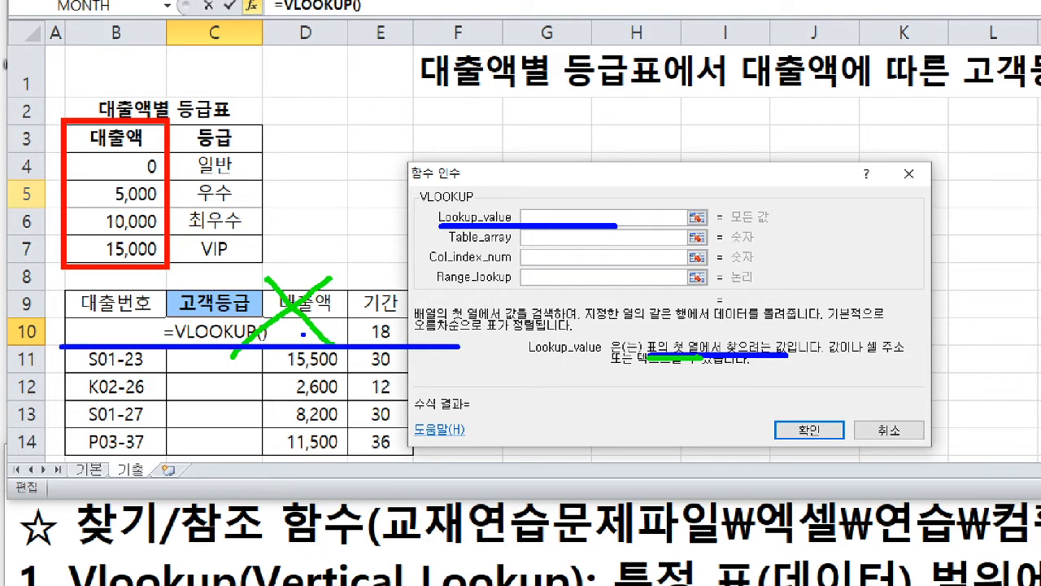
{"action": "key", "text": "e"}
{"action": "left_click_drag", "start_coordinate": [59, 348], "coordinate": [417, 348]}
{"action": "key", "text": "r"}
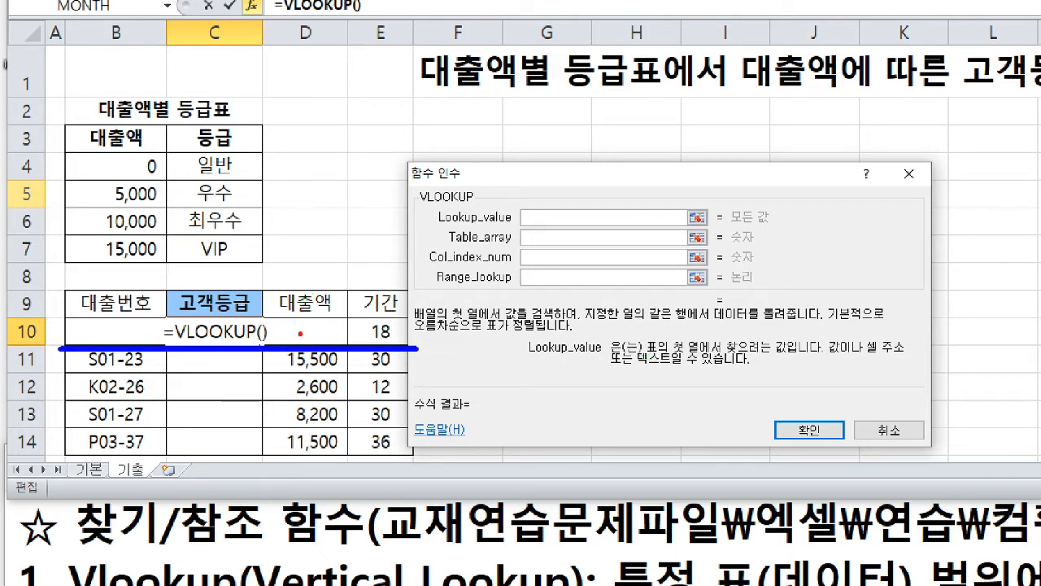
{"action": "mouse_move", "coordinate": [304, 331]}
{"action": "left_mouse_down"}
{"action": "mouse_move", "coordinate": [274, 351]}
{"action": "mouse_move", "coordinate": [321, 335]}
{"action": "mouse_move", "coordinate": [317, 327]}
{"action": "mouse_move", "coordinate": [318, 338]}
{"action": "left_mouse_up"}
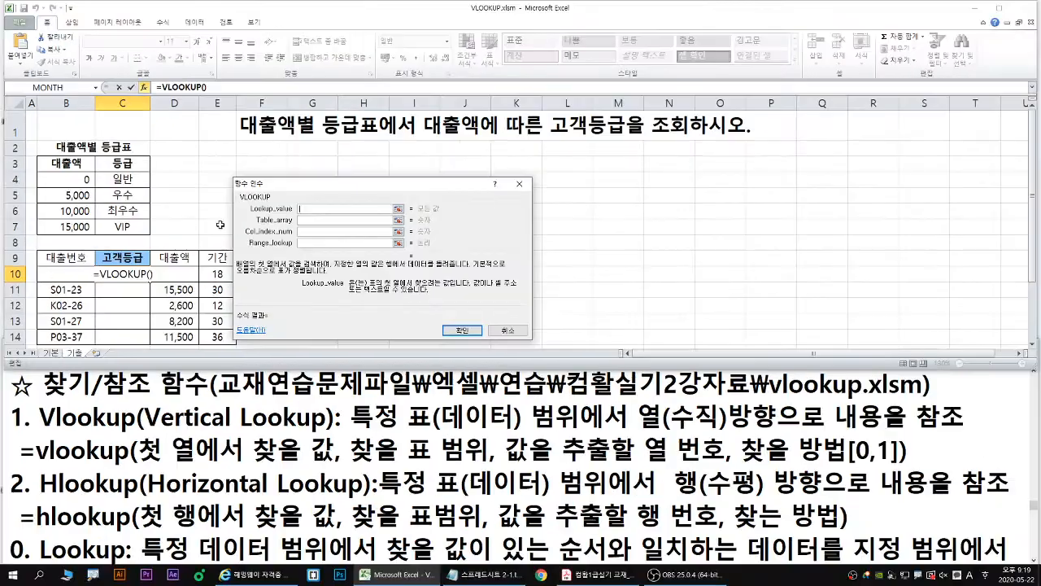
- Set the VLOOKUP Lookup_value argument to D10 and briefly mark that cell with the pen
{"action": "left_click", "coordinate": [304, 331]}
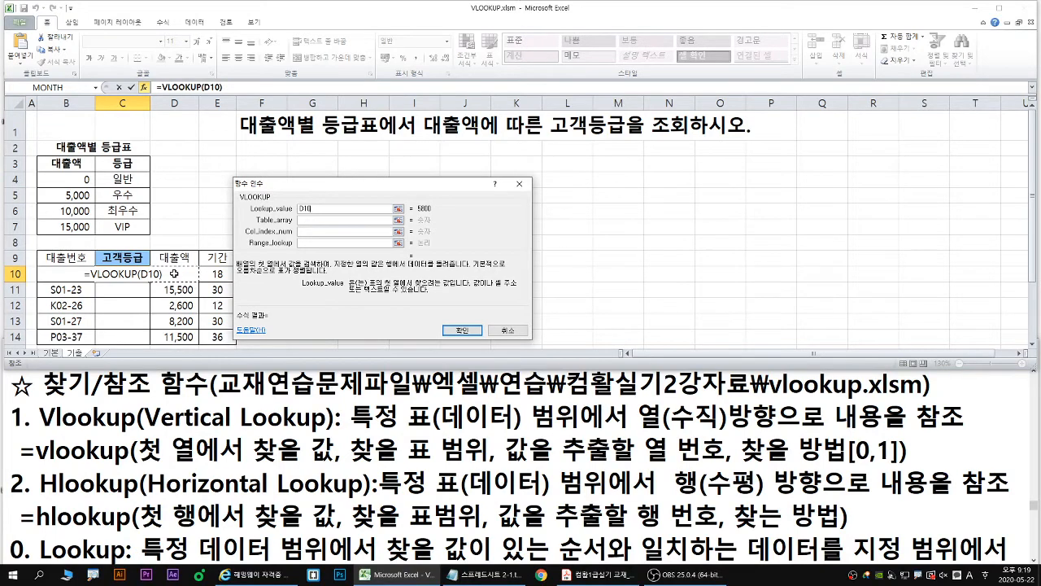
{"action": "key", "text": "ctrl+2"}
{"action": "left_click_drag", "start_coordinate": [174, 274], "coordinate": [187, 267]}
{"action": "key", "text": "Escape"}
- Activate the Table_array argument, mark it and its description "데이터를 검색하고 추출하려는 표" in blue, and frame B3:C7 in blue
{"action": "left_click", "coordinate": [309, 220]}
{"action": "left_click", "coordinate": [417, 261]}
{"action": "key", "text": "b"}
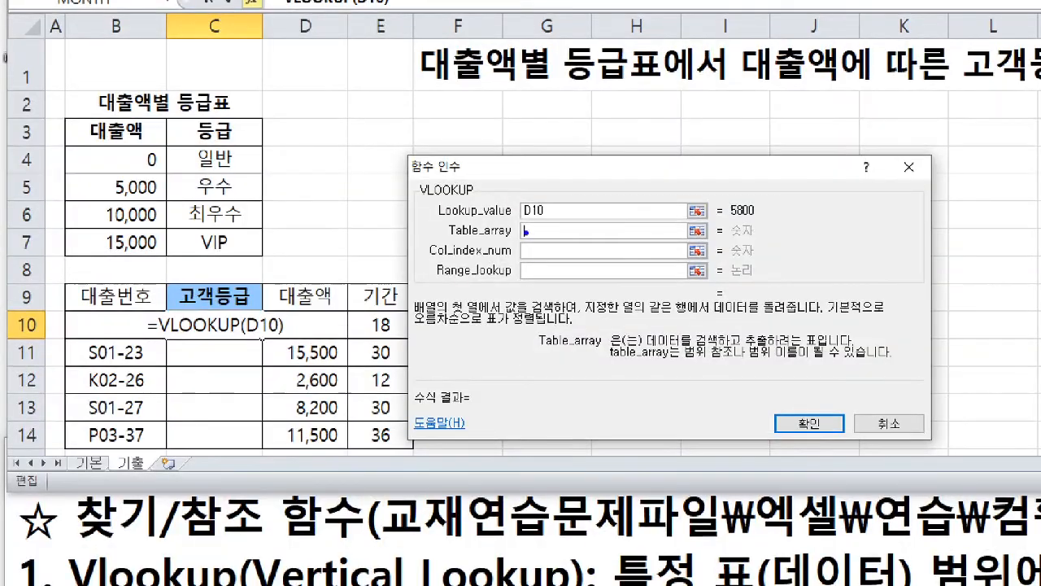
{"action": "left_click_drag", "start_coordinate": [527, 232], "coordinate": [501, 247]}
{"action": "left_click_drag", "start_coordinate": [644, 345], "coordinate": [840, 347]}
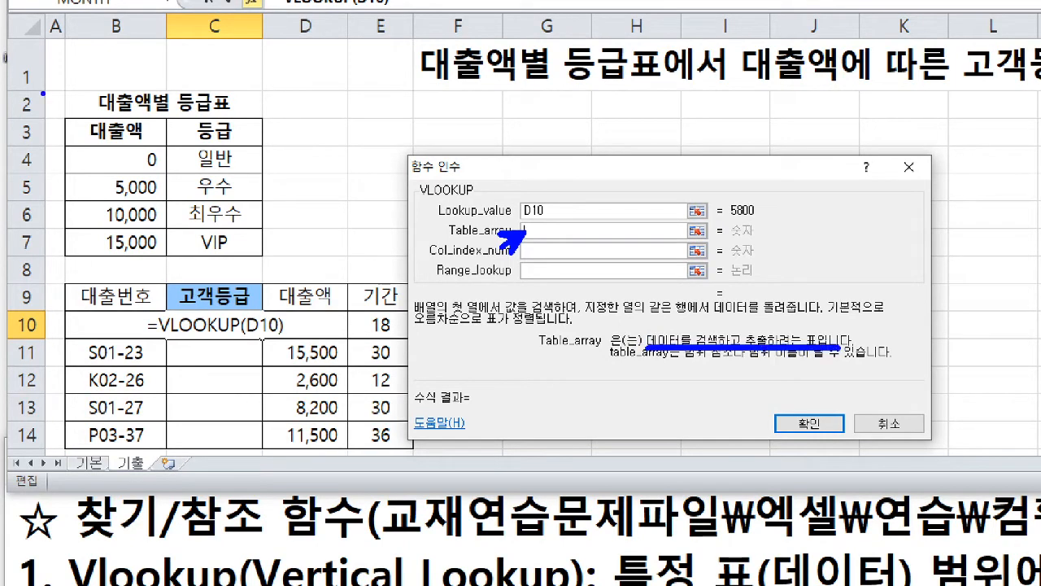
{"action": "mouse_move", "coordinate": [63, 122]}
{"action": "left_mouse_down"}
{"action": "mouse_move", "coordinate": [137, 195]}
{"action": "mouse_move", "coordinate": [261, 256]}
{"action": "left_mouse_up"}
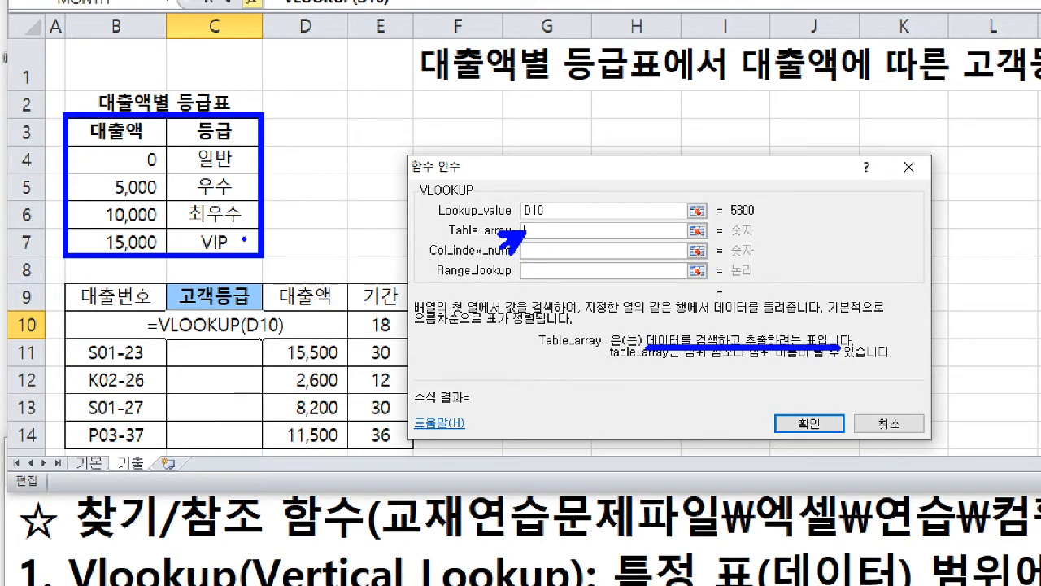
- Frame the grade table's data rows B4:C7 inside the blue frame to contrast them with the range including headers
{"action": "key", "text": "r"}
{"action": "left_click_drag", "start_coordinate": [71, 147], "coordinate": [259, 252]}
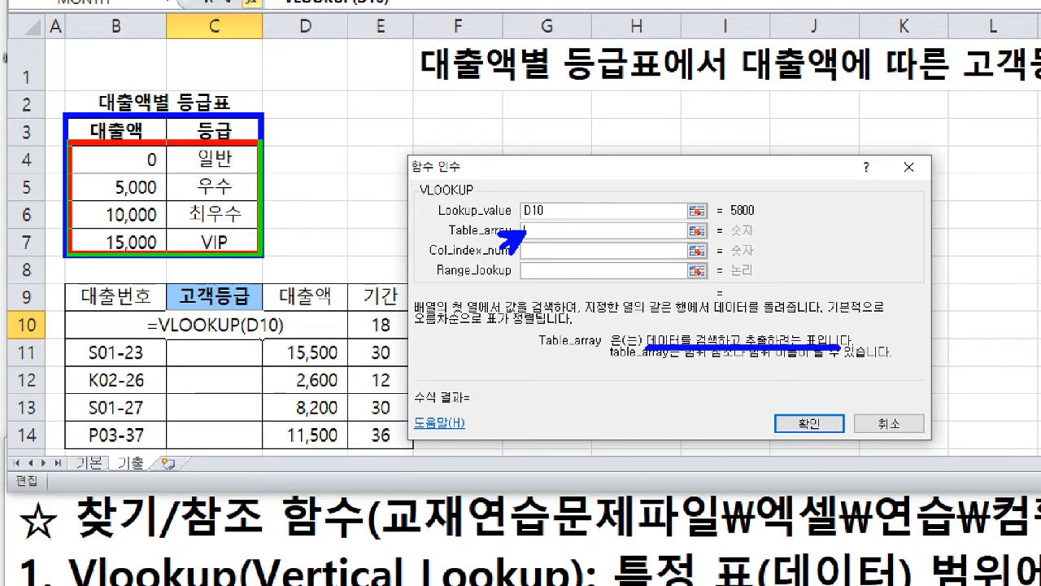
{"action": "key", "text": "g"}
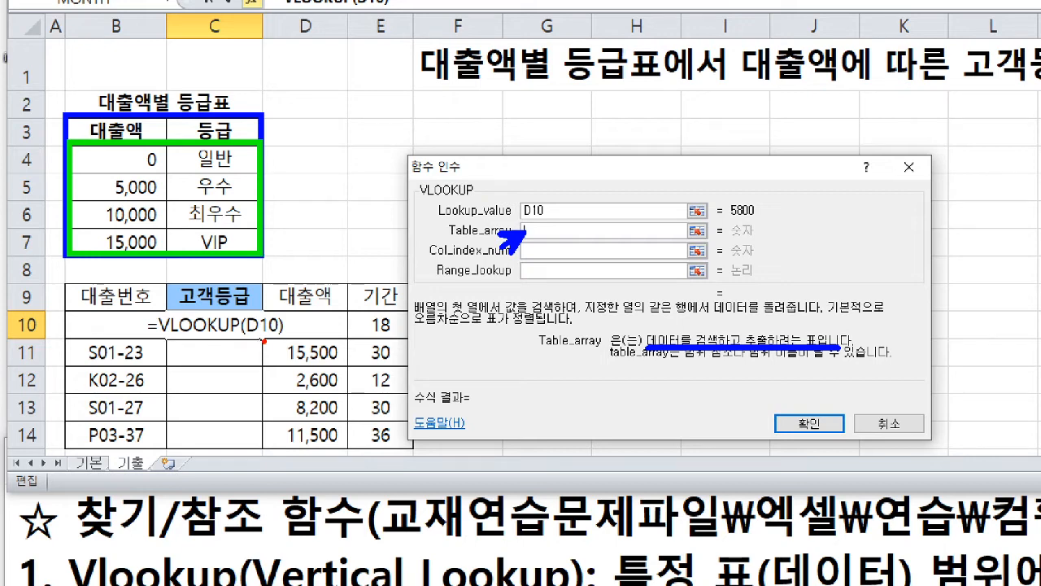
{"action": "mouse_move", "coordinate": [264, 341]}
{"action": "left_mouse_down"}
{"action": "mouse_move", "coordinate": [257, 355]}
{"action": "mouse_move", "coordinate": [273, 347]}
{"action": "left_mouse_up"}
{"action": "mouse_move", "coordinate": [175, 255]}
{"action": "left_mouse_down"}
{"action": "mouse_move", "coordinate": [175, 280]}
{"action": "mouse_move", "coordinate": [185, 271]}
{"action": "mouse_move", "coordinate": [167, 264]}
{"action": "mouse_move", "coordinate": [184, 274]}
{"action": "left_mouse_up"}
- Clear the drawings and set Table_array to the absolute range $B$3:$C$7
{"action": "key", "text": "g"}
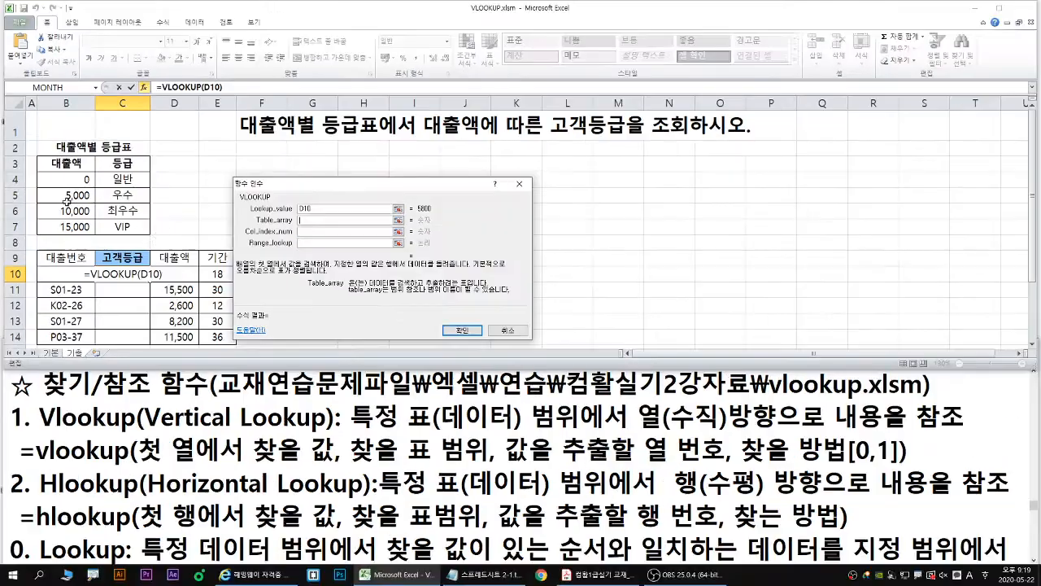
{"action": "left_click_drag", "start_coordinate": [135, 130], "coordinate": [209, 242]}
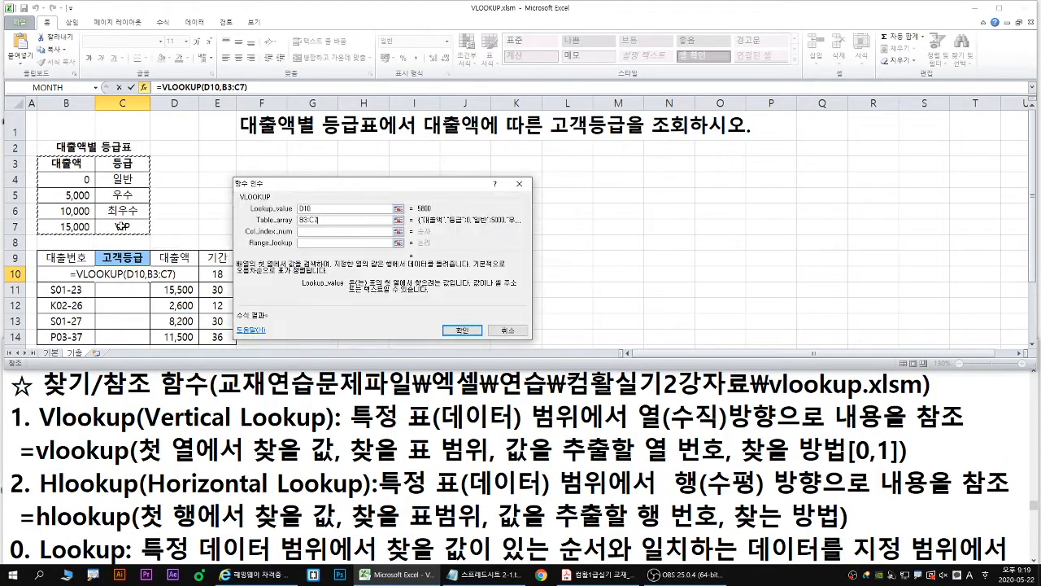
{"action": "key", "text": "F4"}
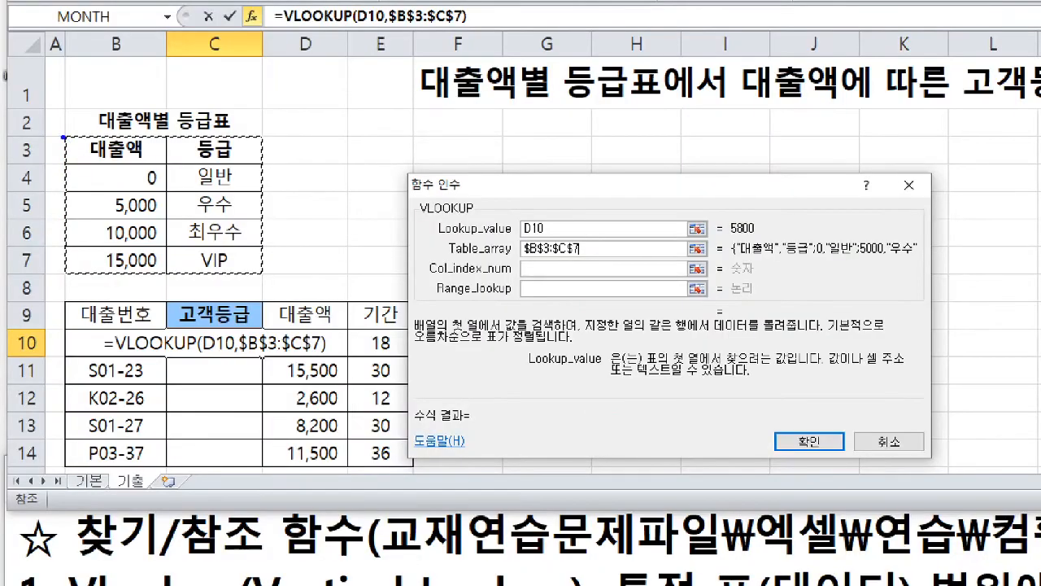
- Frame B3:C7 in blue, number its columns 1 and 2 in red, and write a red 2 beside Col_index_num
{"action": "mouse_move", "coordinate": [64, 137]}
{"action": "left_mouse_down"}
{"action": "mouse_move", "coordinate": [147, 239]}
{"action": "mouse_move", "coordinate": [262, 277]}
{"action": "left_mouse_up"}
{"action": "key", "text": "r"}
{"action": "left_click_drag", "start_coordinate": [530, 273], "coordinate": [527, 289]}
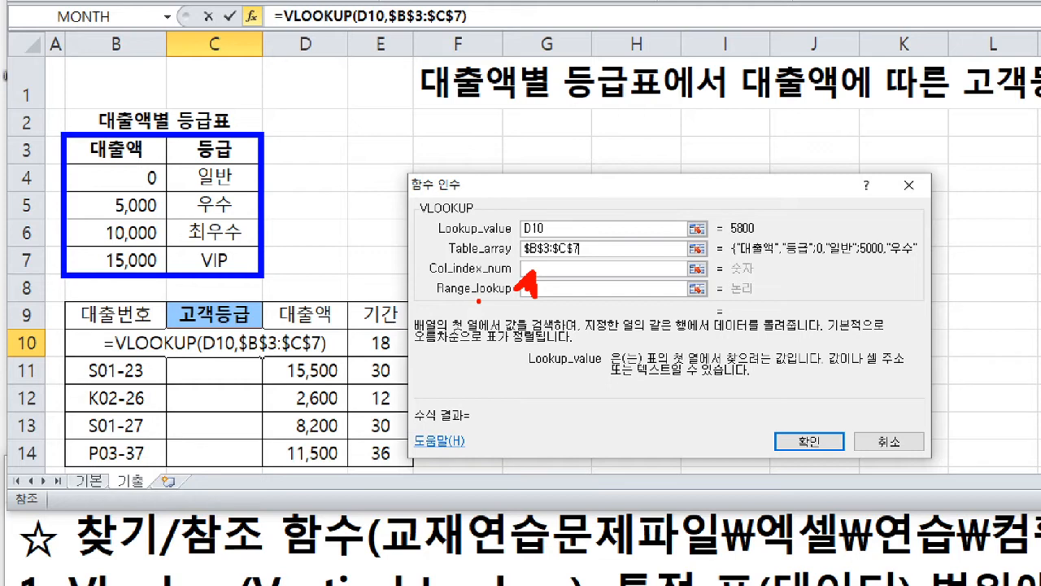
{"action": "left_click_drag", "start_coordinate": [138, 124], "coordinate": [128, 143]}
{"action": "mouse_move", "coordinate": [208, 127]}
{"action": "left_mouse_down"}
{"action": "mouse_move", "coordinate": [211, 142]}
{"action": "mouse_move", "coordinate": [233, 141]}
{"action": "left_mouse_up"}
{"action": "mouse_move", "coordinate": [543, 278]}
{"action": "left_mouse_down"}
{"action": "mouse_move", "coordinate": [542, 265]}
{"action": "mouse_move", "coordinate": [570, 273]}
{"action": "left_mouse_up"}
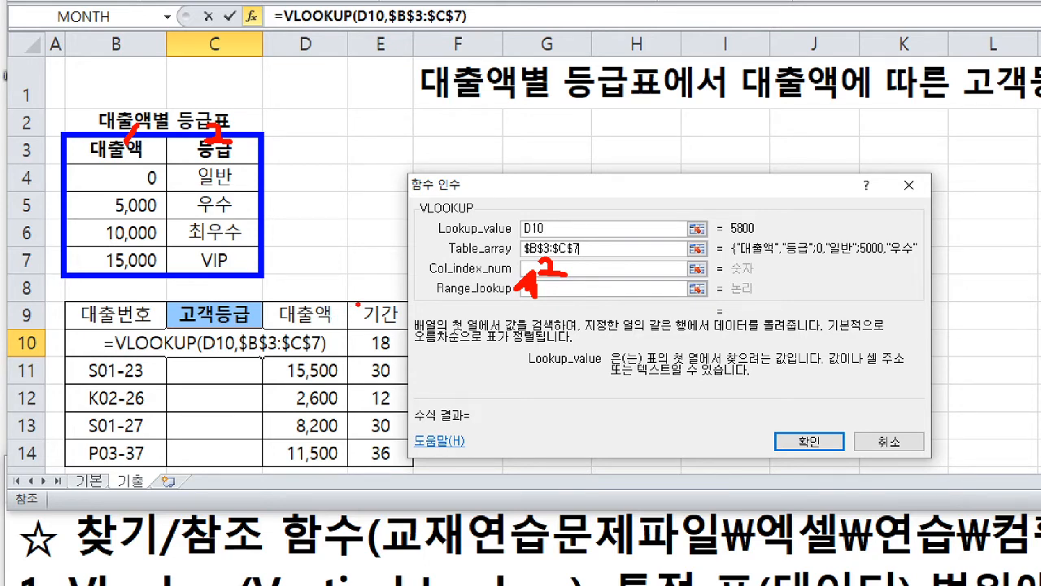
- Clear the drawings and set the Col_index_num argument to 2
{"action": "key", "text": "Escape"}
{"action": "left_click", "coordinate": [536, 269]}
{"action": "type", "text": "2"}
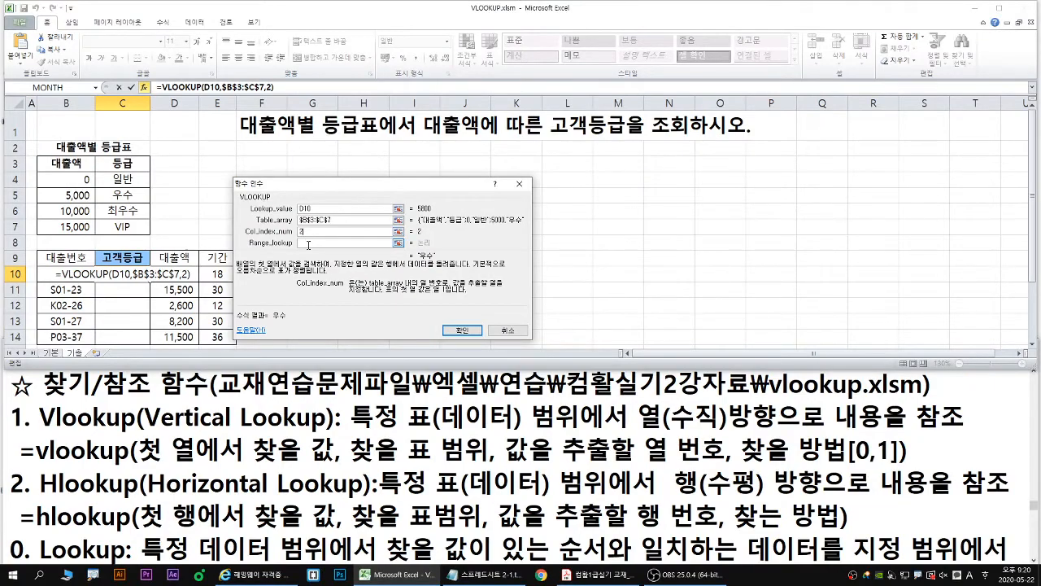
- Activate the Range_lookup argument, circle the lookup value 5800 in blue, and draw an arrow from it to 5,000 in B5
{"action": "left_click", "coordinate": [308, 244]}
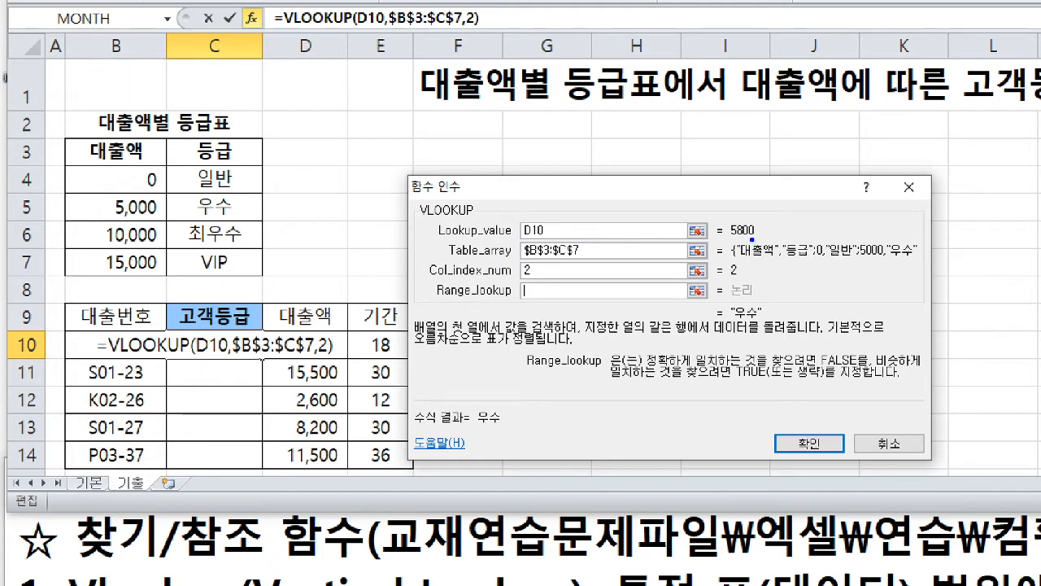
{"action": "mouse_move", "coordinate": [754, 242]}
{"action": "left_mouse_down"}
{"action": "mouse_move", "coordinate": [736, 241]}
{"action": "mouse_move", "coordinate": [720, 221]}
{"action": "mouse_move", "coordinate": [761, 227]}
{"action": "mouse_move", "coordinate": [760, 240]}
{"action": "left_mouse_up"}
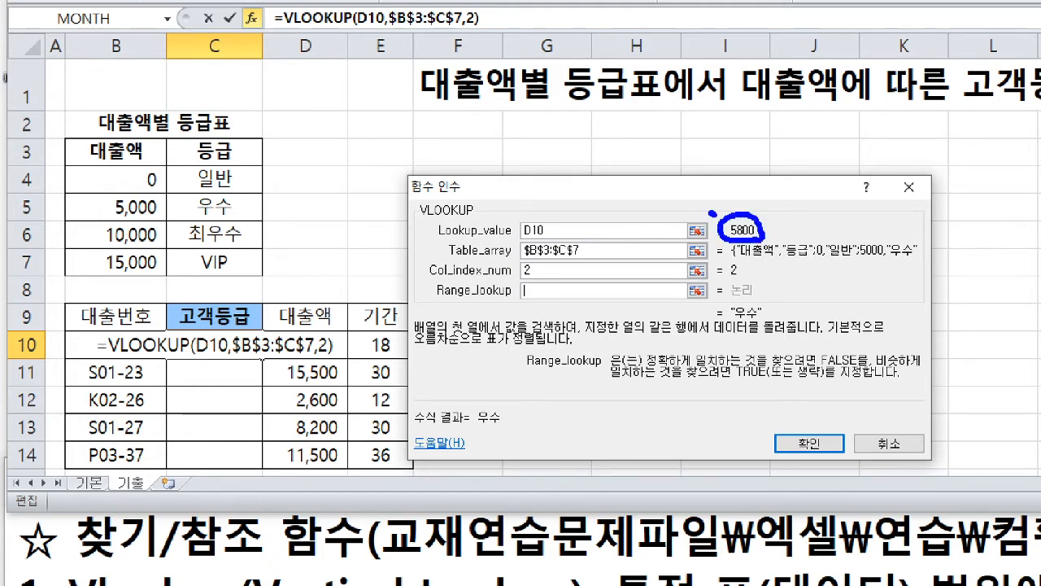
{"action": "mouse_move", "coordinate": [713, 213]}
{"action": "left_mouse_down"}
{"action": "mouse_move", "coordinate": [356, 101]}
{"action": "mouse_move", "coordinate": [24, 122]}
{"action": "mouse_move", "coordinate": [69, 213]}
{"action": "mouse_move", "coordinate": [92, 221]}
{"action": "left_mouse_up"}
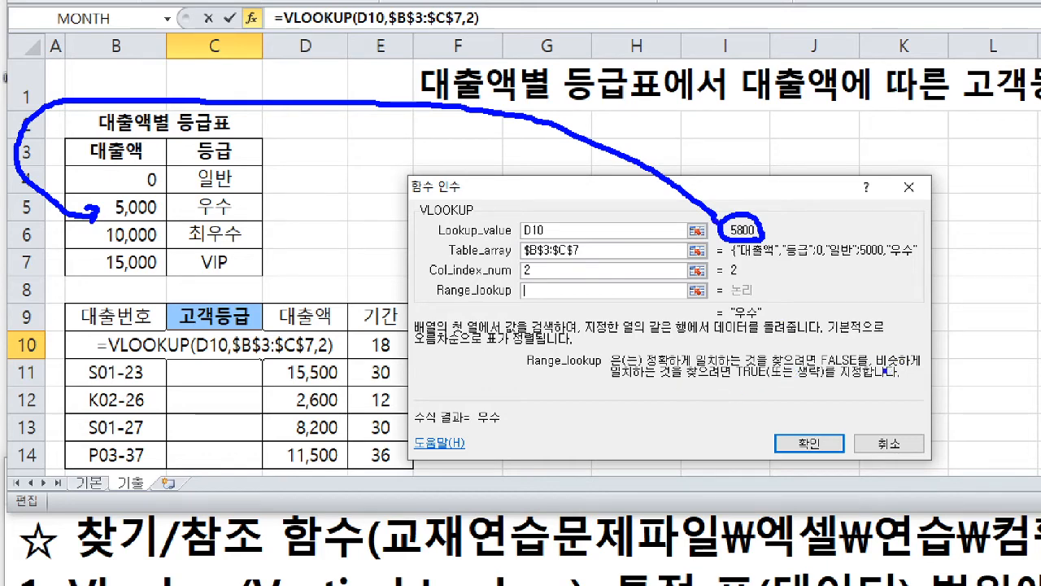
- Underline in blue the TRUE approximate-match part of the Range_lookup description and write a 1 beneath it and in the argument
{"action": "left_click_drag", "start_coordinate": [881, 368], "coordinate": [924, 368]}
{"action": "left_click_drag", "start_coordinate": [607, 381], "coordinate": [820, 378]}
{"action": "left_click_drag", "start_coordinate": [755, 384], "coordinate": [755, 404]}
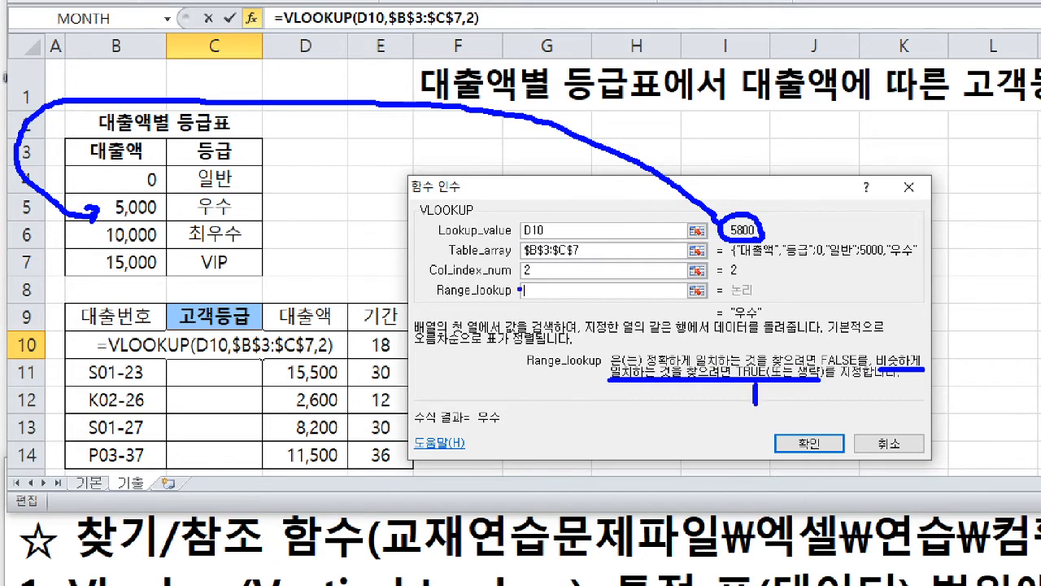
{"action": "left_click_drag", "start_coordinate": [536, 285], "coordinate": [529, 299]}
- Frame B5:C5 in blue, number the table columns in red, and draw a red arrow from 우수 to C10
{"action": "mouse_move", "coordinate": [68, 193]}
{"action": "left_mouse_down"}
{"action": "mouse_move", "coordinate": [295, 230]}
{"action": "mouse_move", "coordinate": [264, 218]}
{"action": "left_mouse_up"}
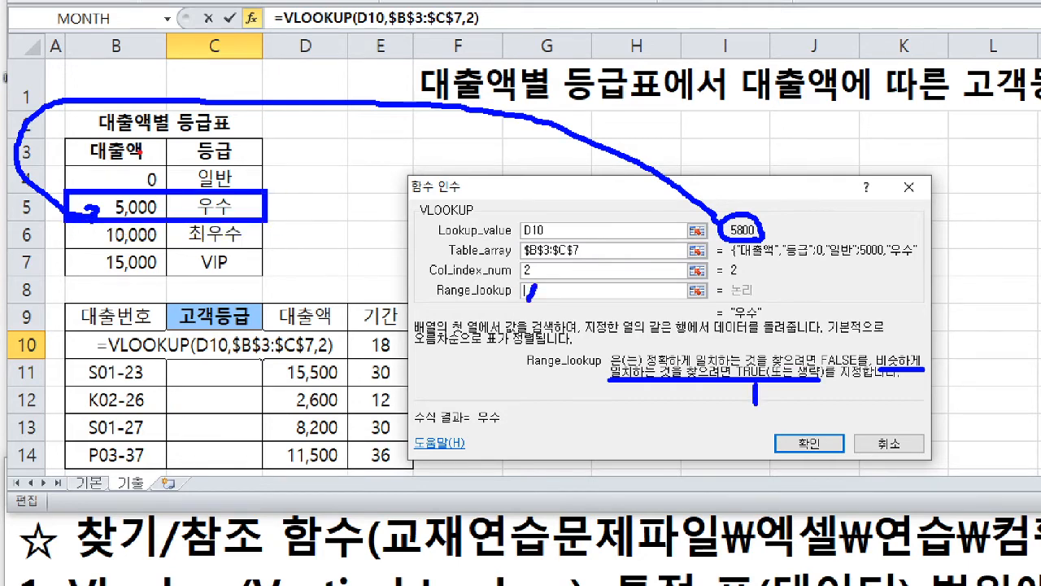
{"action": "left_click_drag", "start_coordinate": [138, 135], "coordinate": [126, 169]}
{"action": "mouse_move", "coordinate": [231, 140]}
{"action": "left_mouse_down"}
{"action": "mouse_move", "coordinate": [236, 157]}
{"action": "mouse_move", "coordinate": [260, 159]}
{"action": "left_mouse_up"}
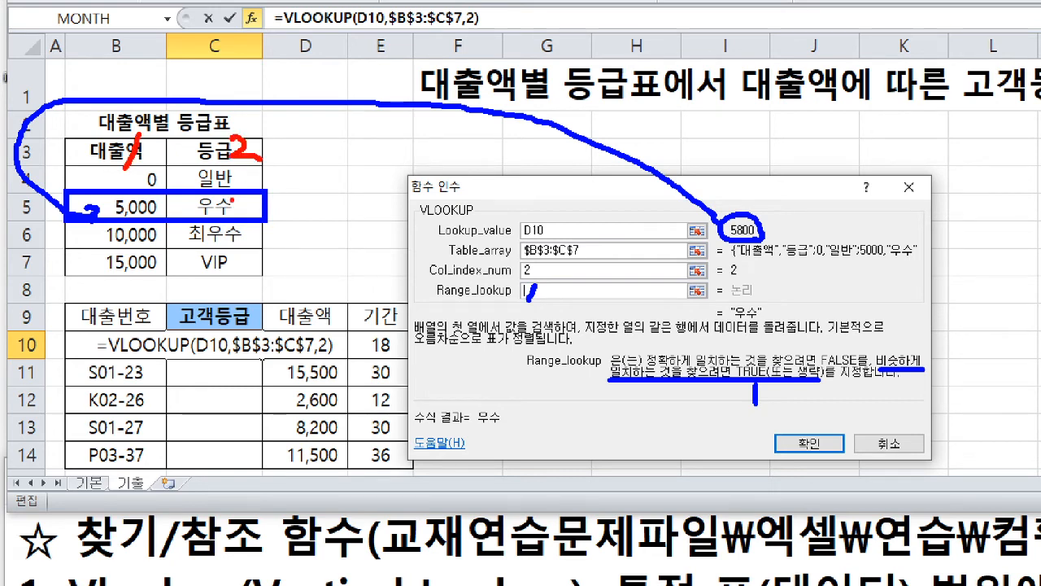
{"action": "mouse_move", "coordinate": [233, 210]}
{"action": "left_mouse_down"}
{"action": "mouse_move", "coordinate": [218, 221]}
{"action": "mouse_move", "coordinate": [194, 197]}
{"action": "mouse_move", "coordinate": [237, 216]}
{"action": "mouse_move", "coordinate": [225, 346]}
{"action": "mouse_move", "coordinate": [258, 323]}
{"action": "left_mouse_up"}
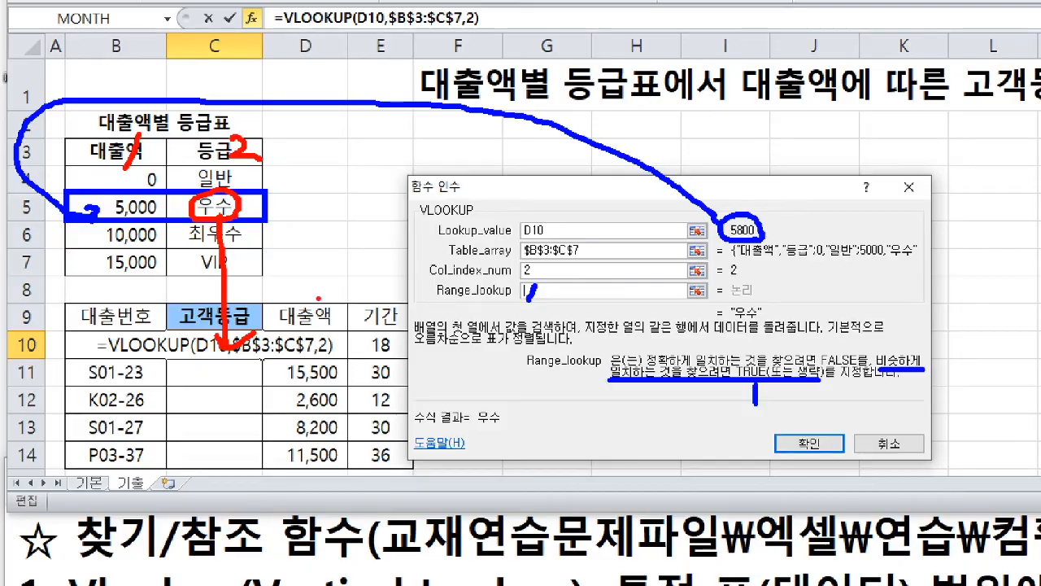
- Set the Range_lookup argument to 1 and underline it and "TRUE(또는 생략)" in red
{"action": "type", "text": "1"}
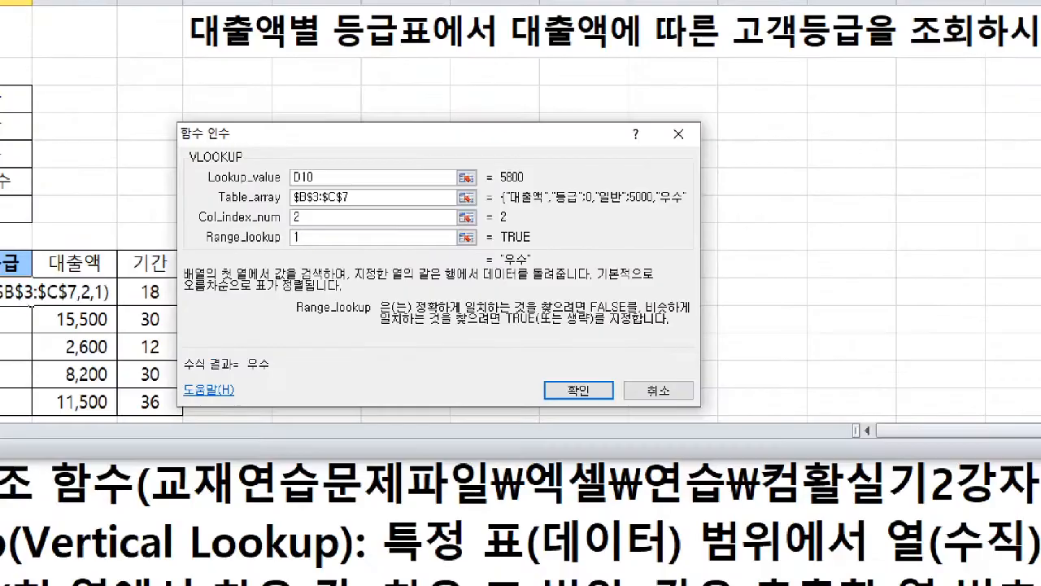
{"action": "left_click_drag", "start_coordinate": [297, 247], "coordinate": [305, 247]}
{"action": "left_click_drag", "start_coordinate": [507, 325], "coordinate": [589, 329]}
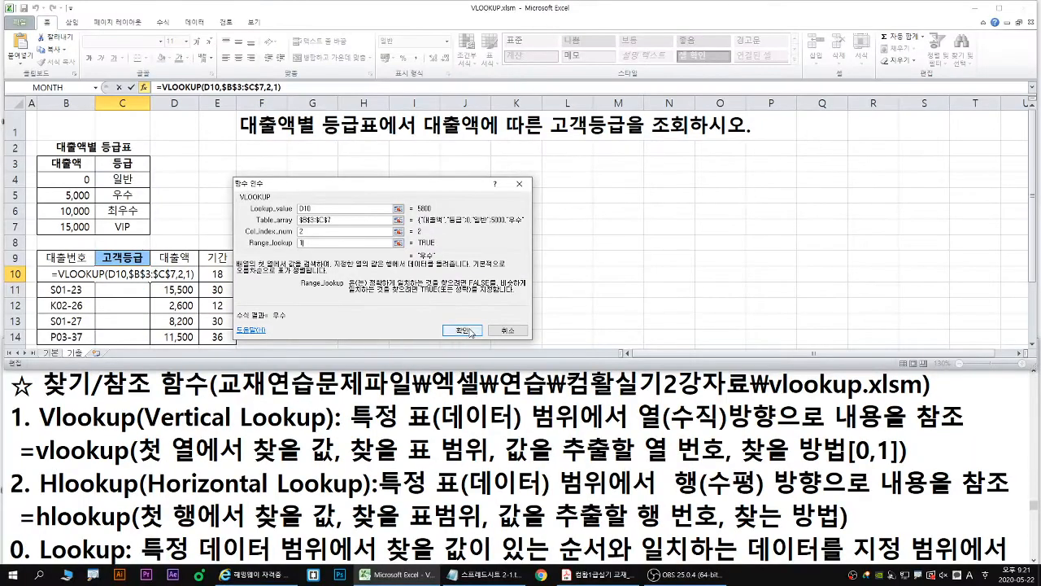
- Confirm the VLOOKUP formula in C10 and fill it down through C14
{"action": "left_click", "coordinate": [480, 339]}
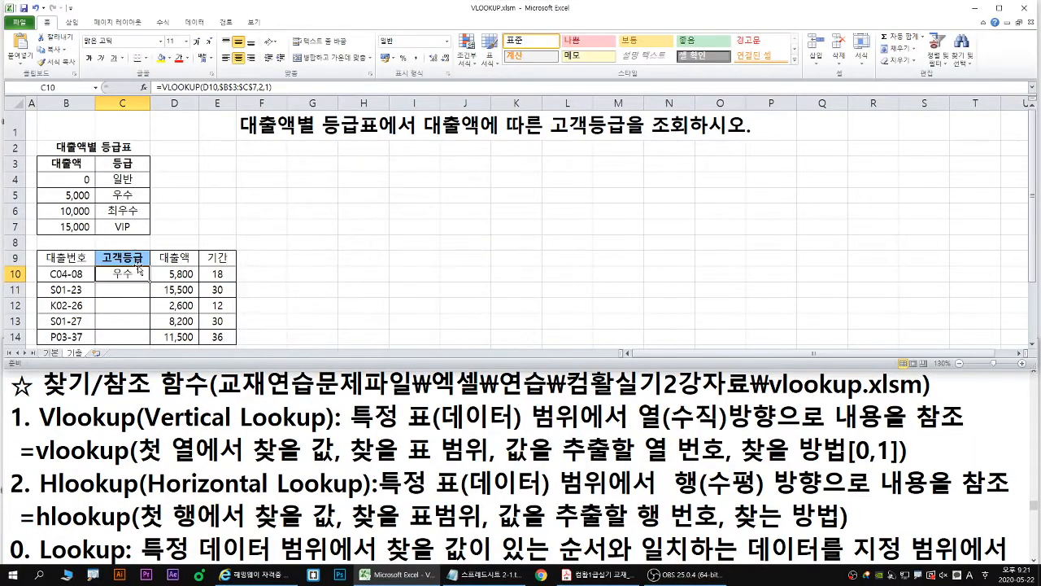
{"action": "double_click", "coordinate": [149, 281]}
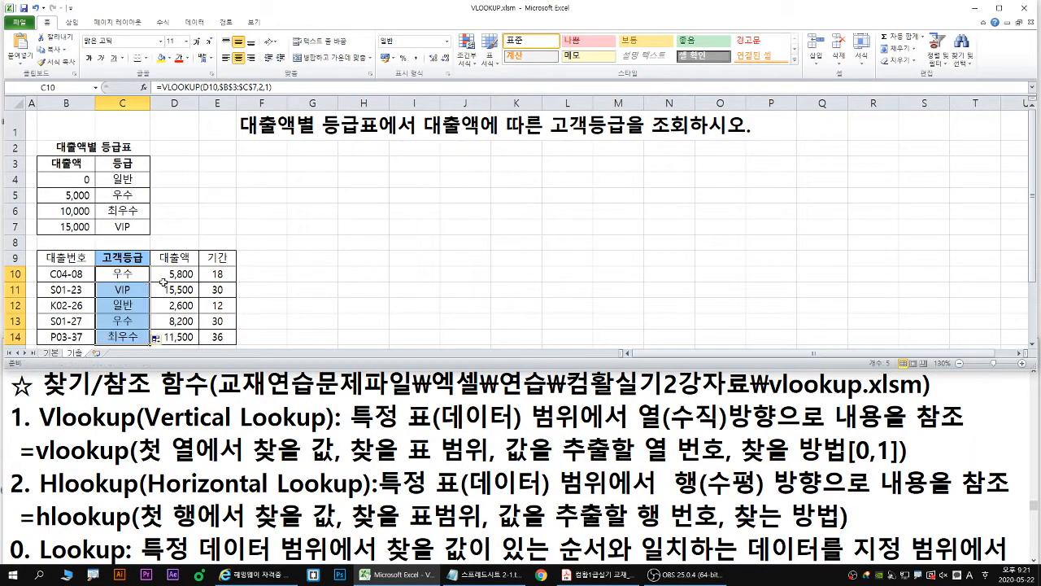
- Switch to the Notepad notes, change the file name in the heading to hlookup.xlsm, and return to Excel
{"action": "key", "text": "alt+Tab"}
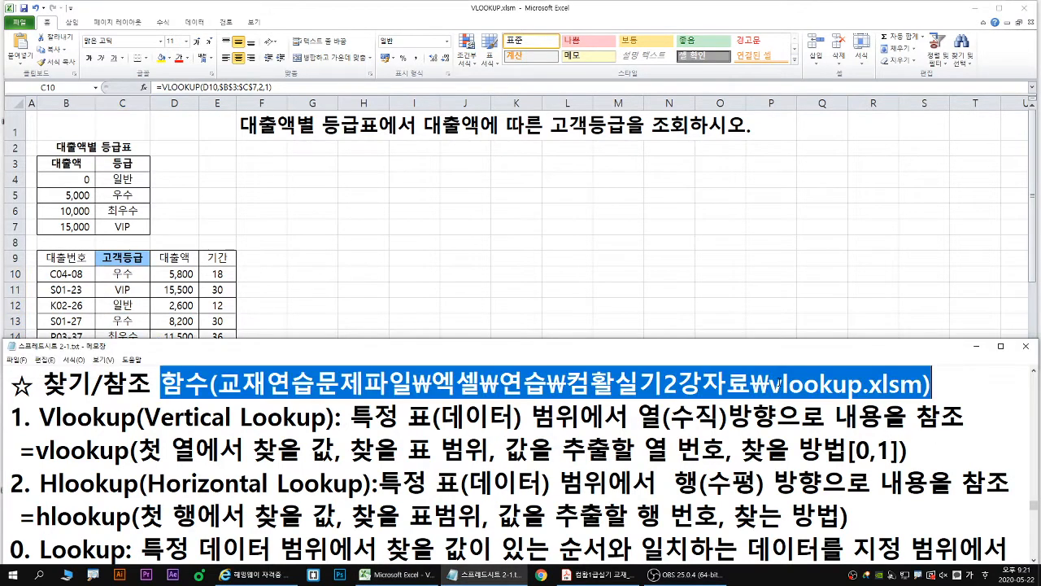
{"action": "left_click_drag", "start_coordinate": [779, 383], "coordinate": [773, 389]}
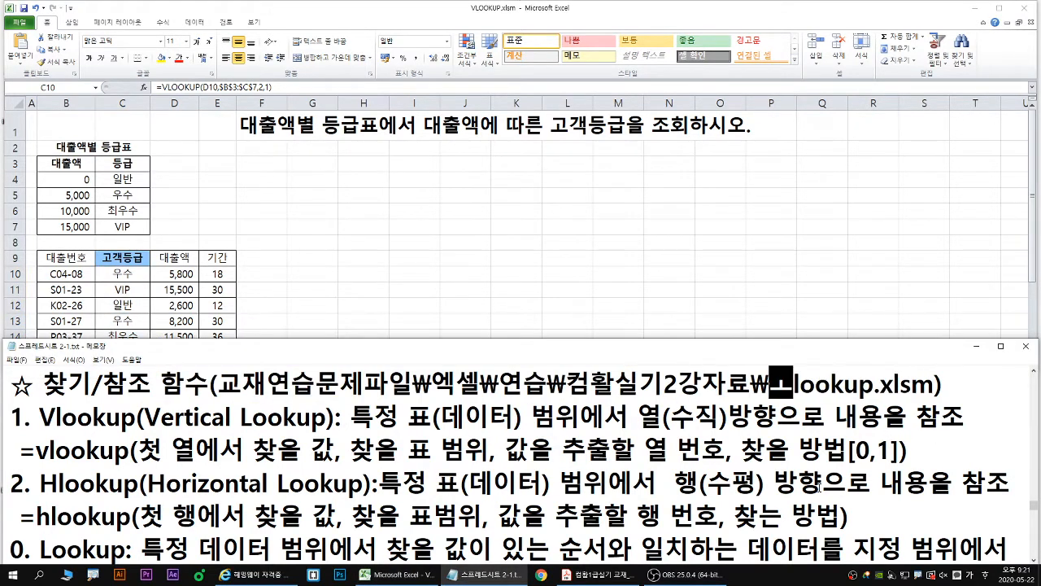
{"action": "type", "text": "h"}
{"action": "key", "text": "alt+Tab"}
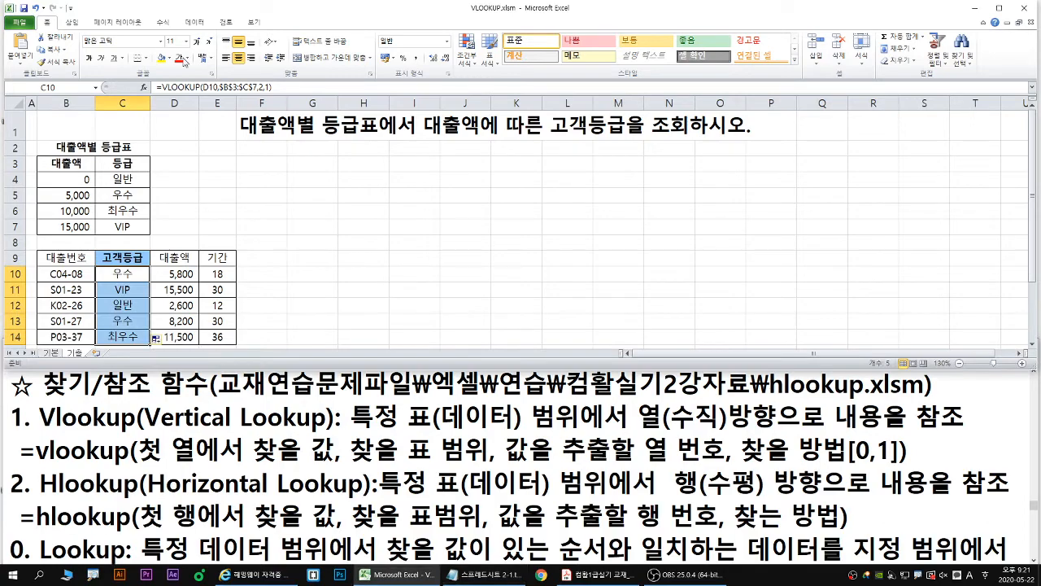
- Close the VLOOKUP.xlsm workbook without saving the changes
{"action": "left_click", "coordinate": [22, 25]}
{"action": "left_click", "coordinate": [29, 86]}
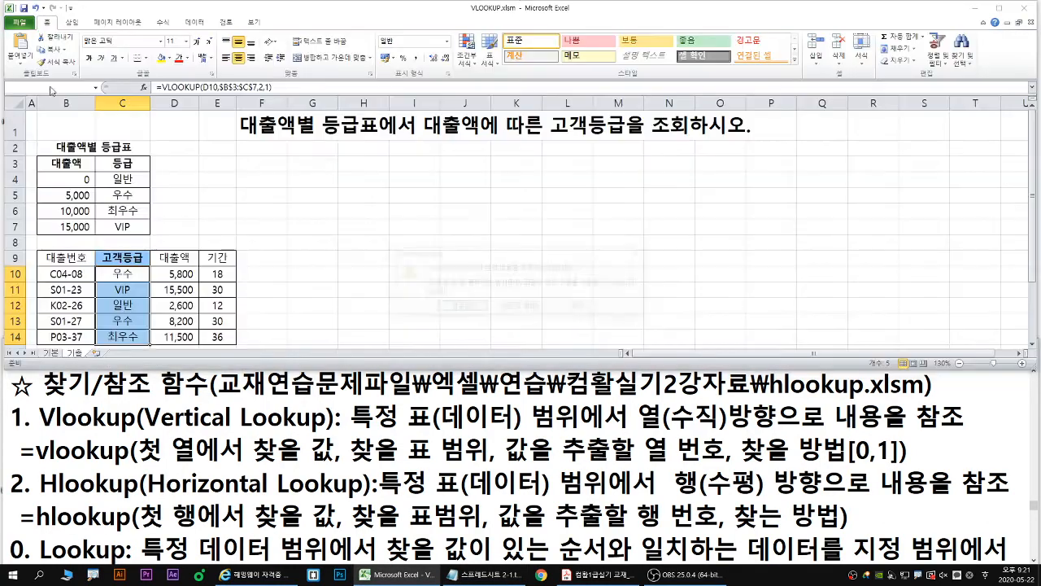
{"action": "left_click", "coordinate": [506, 303]}
- Open the workbook HLOOKUP.xlsm from the 컴활실기2강자료 folder
{"action": "left_click", "coordinate": [22, 22]}
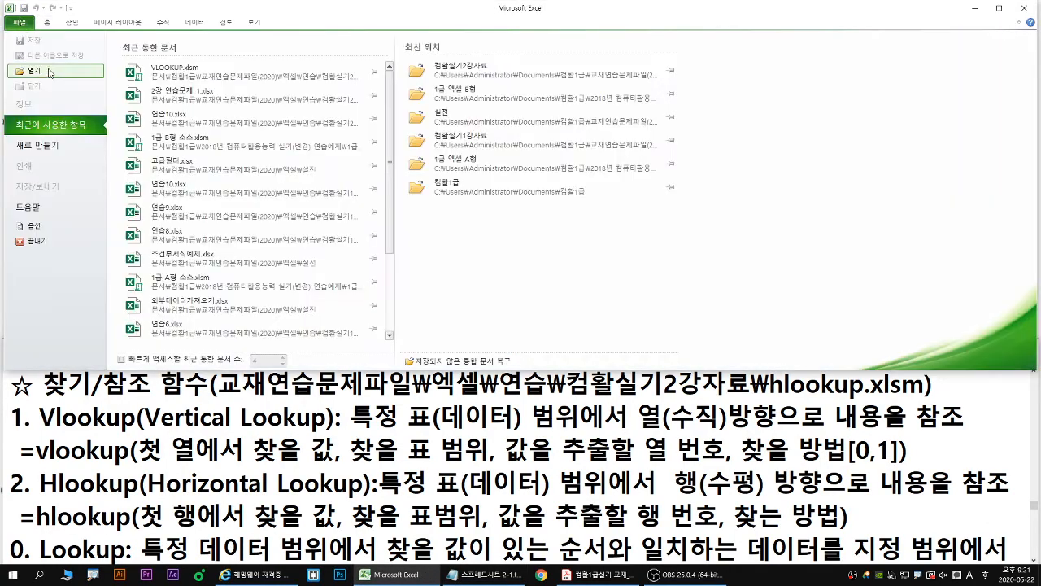
{"action": "left_click", "coordinate": [51, 74]}
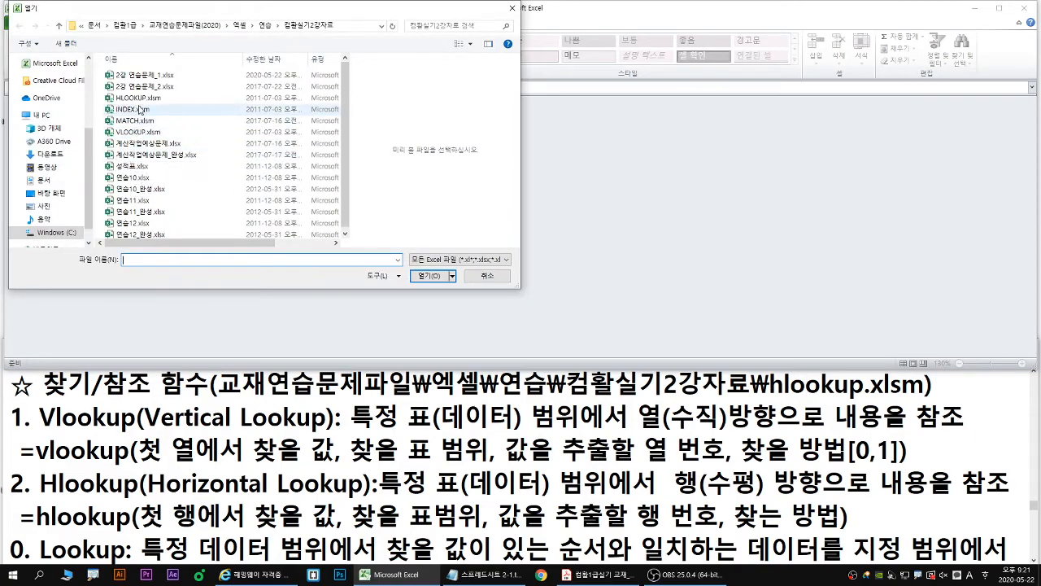
{"action": "left_click", "coordinate": [142, 100]}
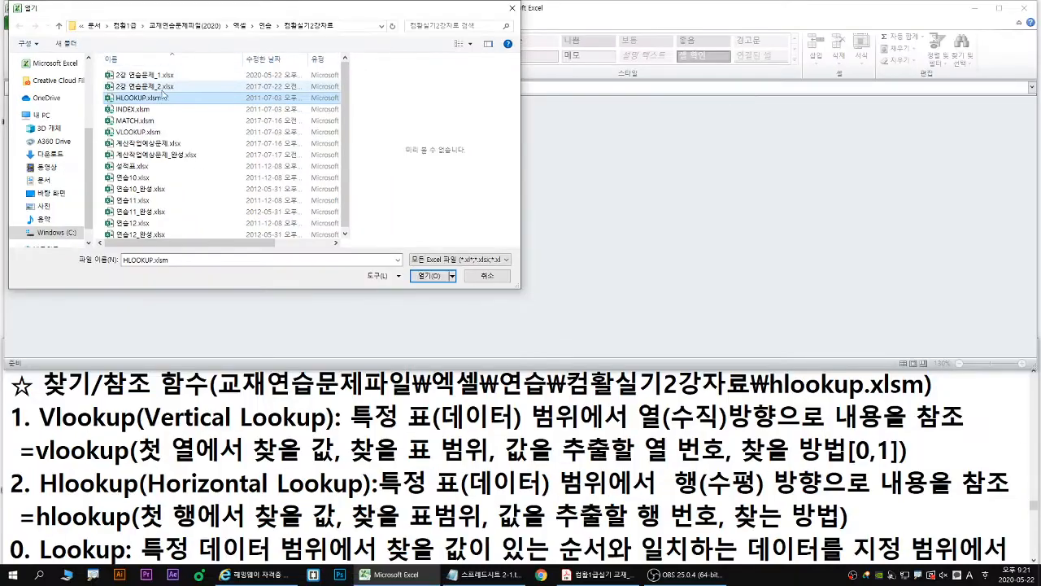
{"action": "double_click", "coordinate": [155, 109]}
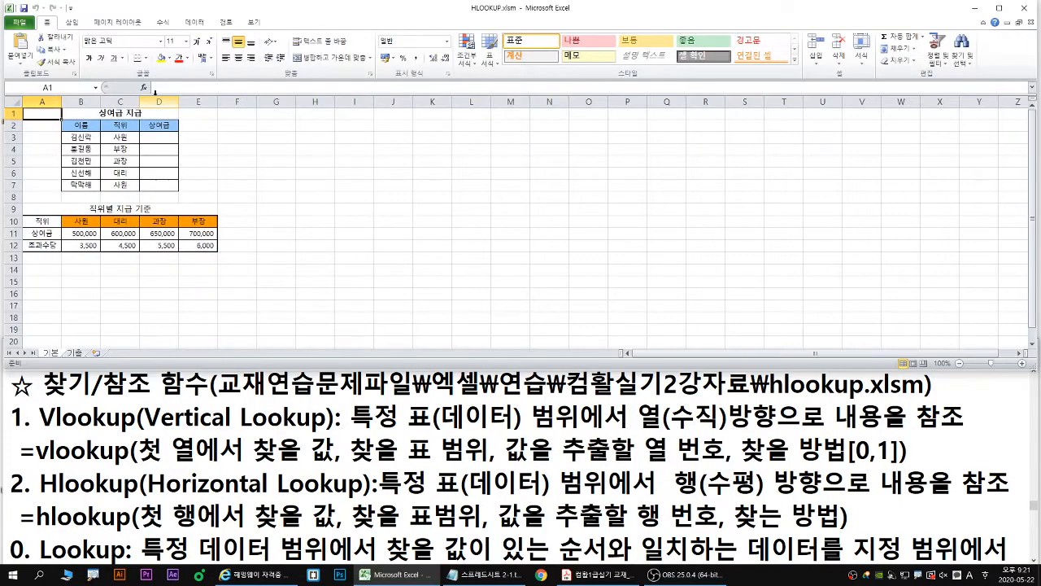
- Copy the 직위별 지급 기준 table A10:E12 and paste it transposed at I5
{"action": "scroll", "coordinate": [173, 166], "scroll_direction": "up", "scroll_amount": 2}
{"action": "left_click_drag", "start_coordinate": [39, 285], "coordinate": [306, 313]}
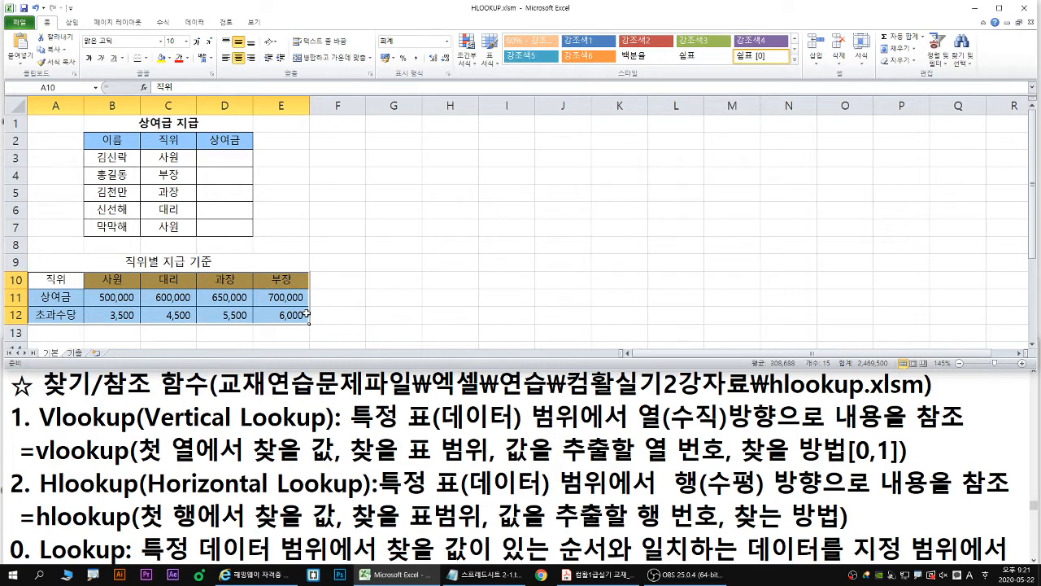
{"action": "right_click", "coordinate": [297, 290]}
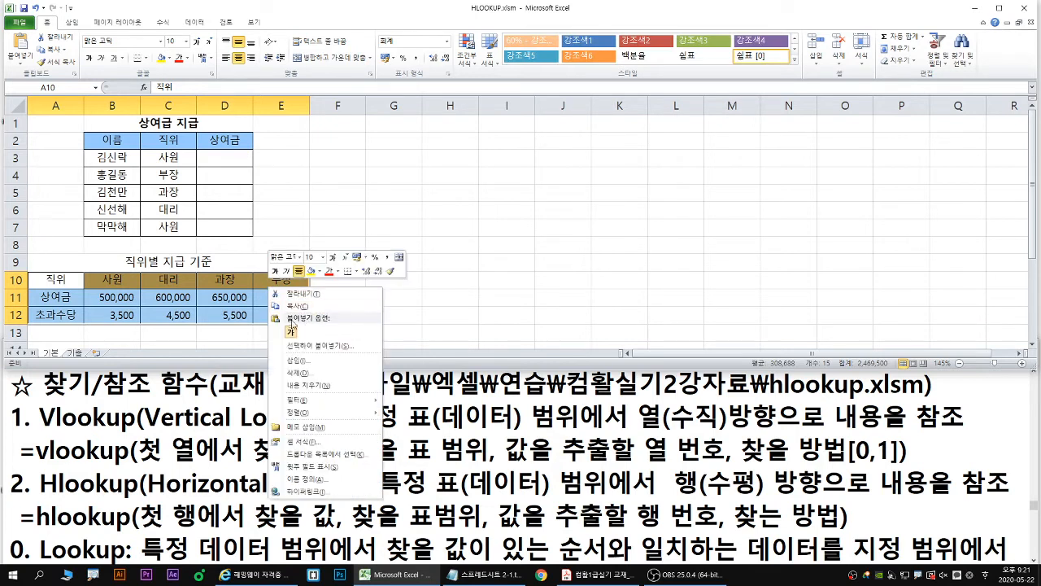
{"action": "left_click", "coordinate": [295, 305]}
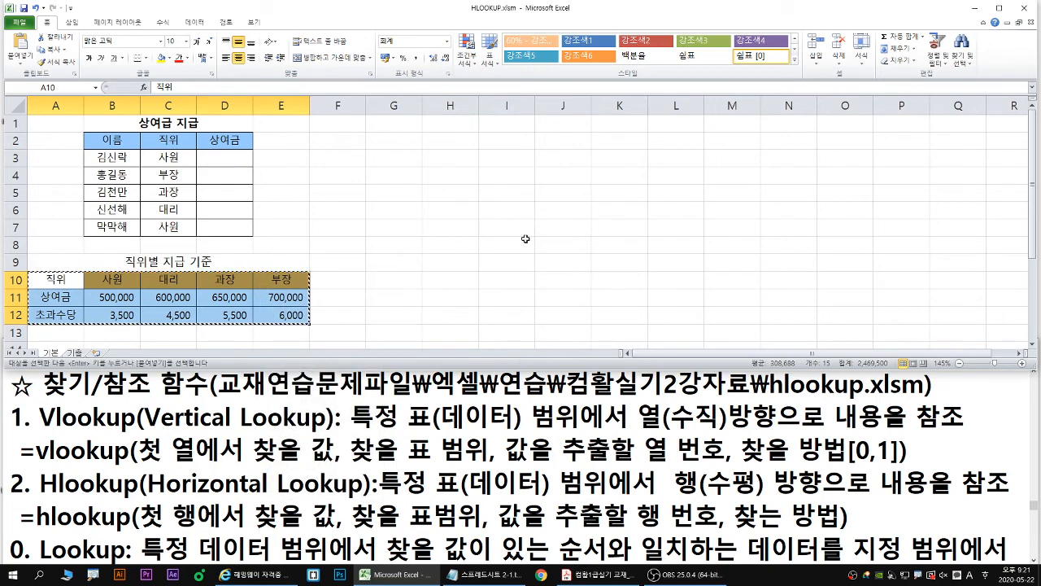
{"action": "right_click", "coordinate": [522, 195]}
{"action": "left_click", "coordinate": [563, 264]}
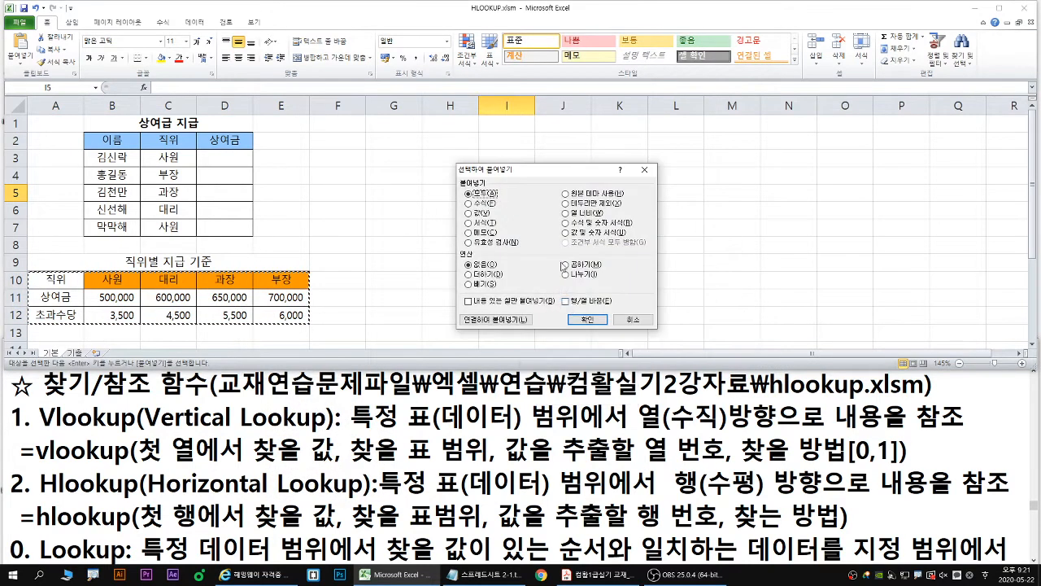
{"action": "left_click", "coordinate": [565, 300]}
{"action": "left_click", "coordinate": [588, 319]}
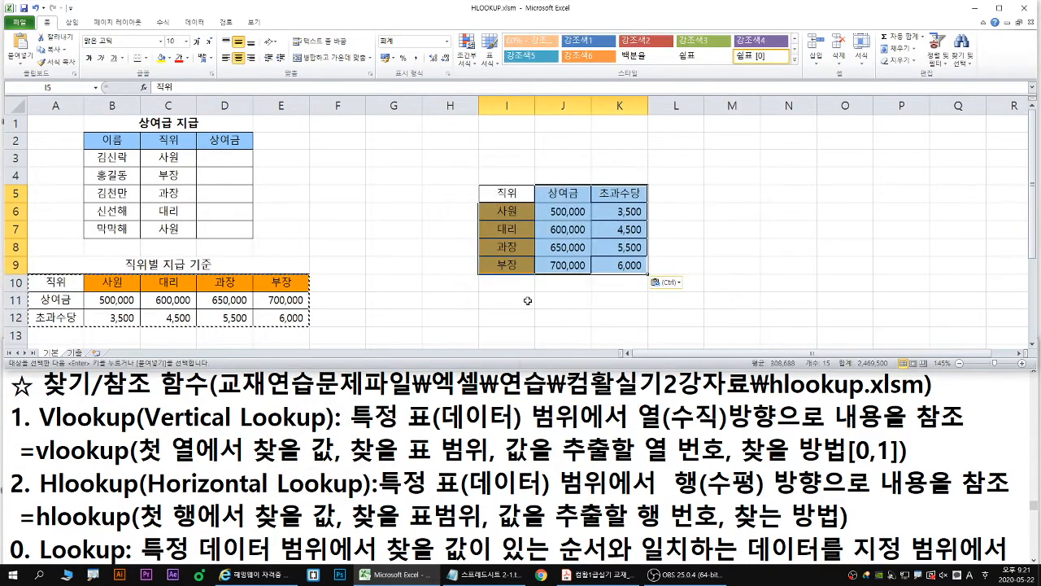
{"action": "key", "text": "Escape"}
{"action": "key", "text": "Escape"}
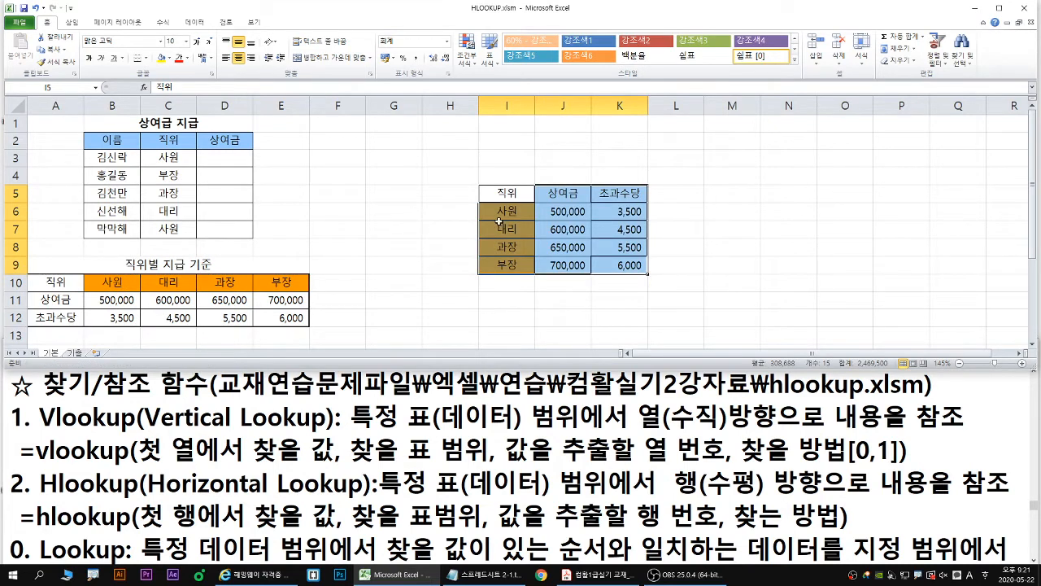
- Outline I6:I9 and B10:E10 in blue, B11:E11 in red and B12:E12 in green, and erase the marks
{"action": "left_click_drag", "start_coordinate": [498, 220], "coordinate": [507, 263]}
{"action": "left_click_drag", "start_coordinate": [483, 202], "coordinate": [532, 272]}
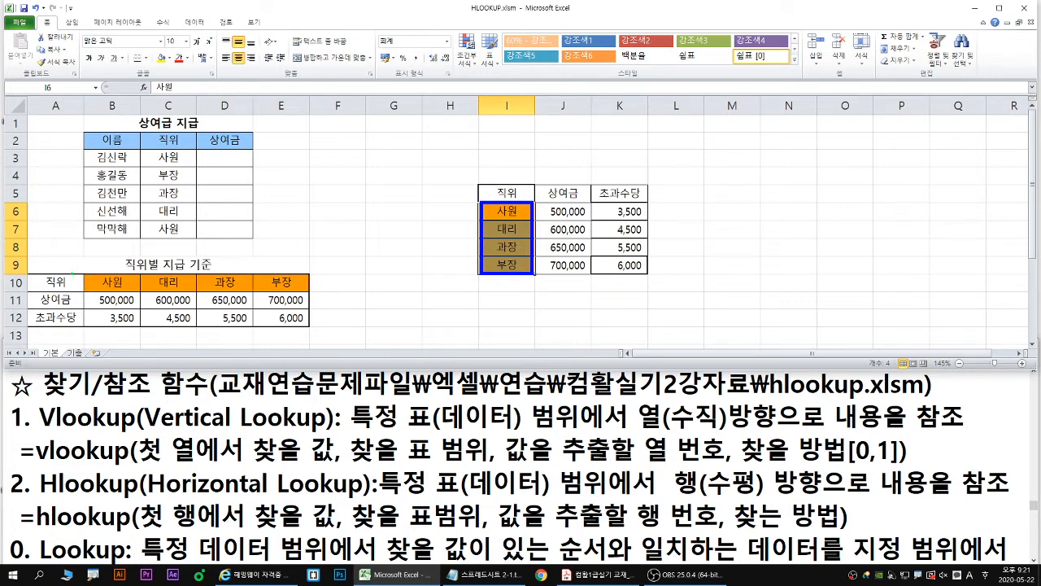
{"action": "left_click_drag", "start_coordinate": [83, 273], "coordinate": [311, 292]}
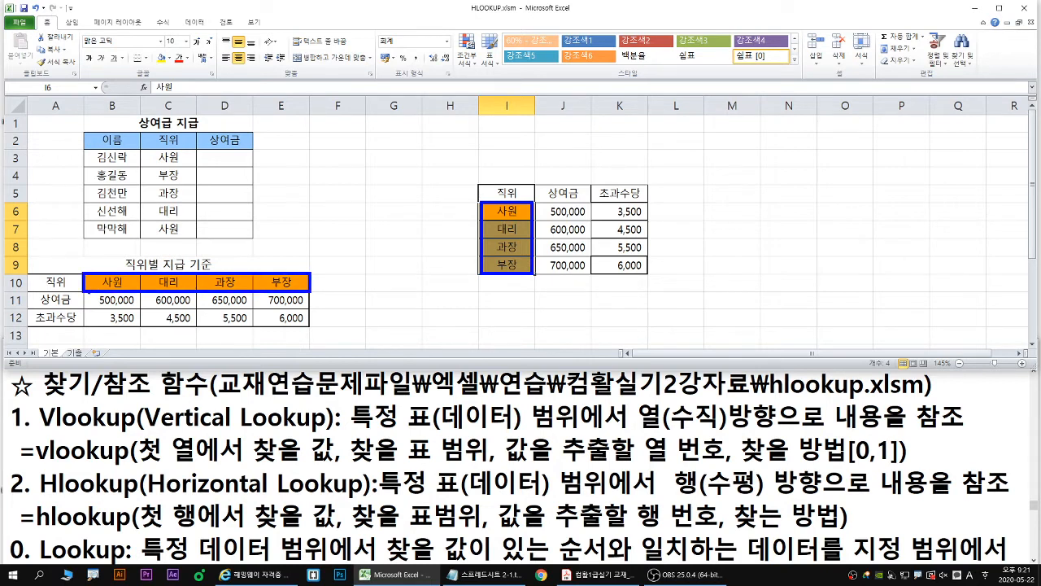
{"action": "left_click_drag", "start_coordinate": [85, 291], "coordinate": [310, 308]}
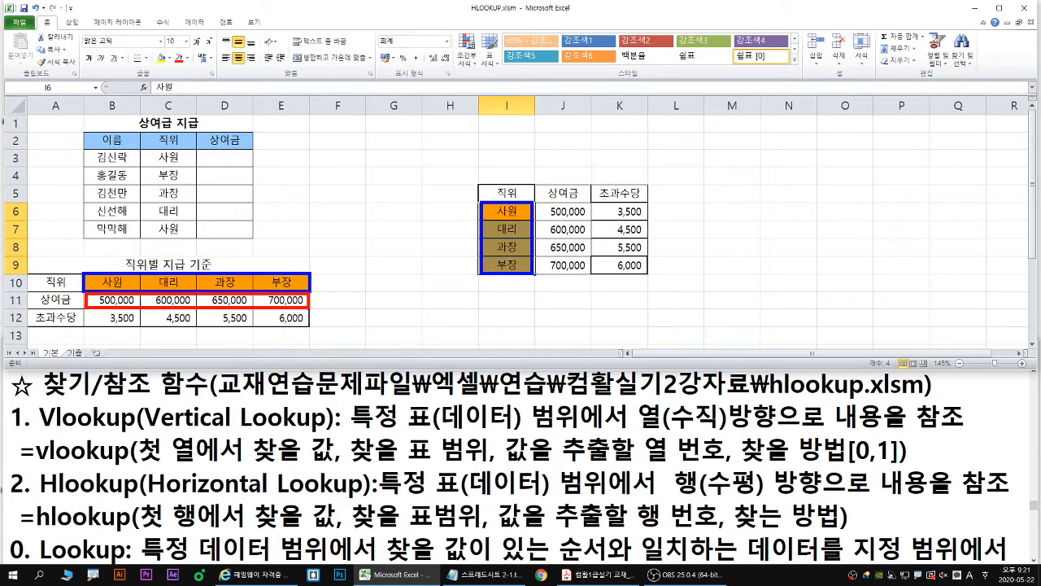
{"action": "mouse_move", "coordinate": [89, 311]}
{"action": "left_mouse_down"}
{"action": "mouse_move", "coordinate": [319, 327]}
{"action": "mouse_move", "coordinate": [310, 327]}
{"action": "left_mouse_up"}
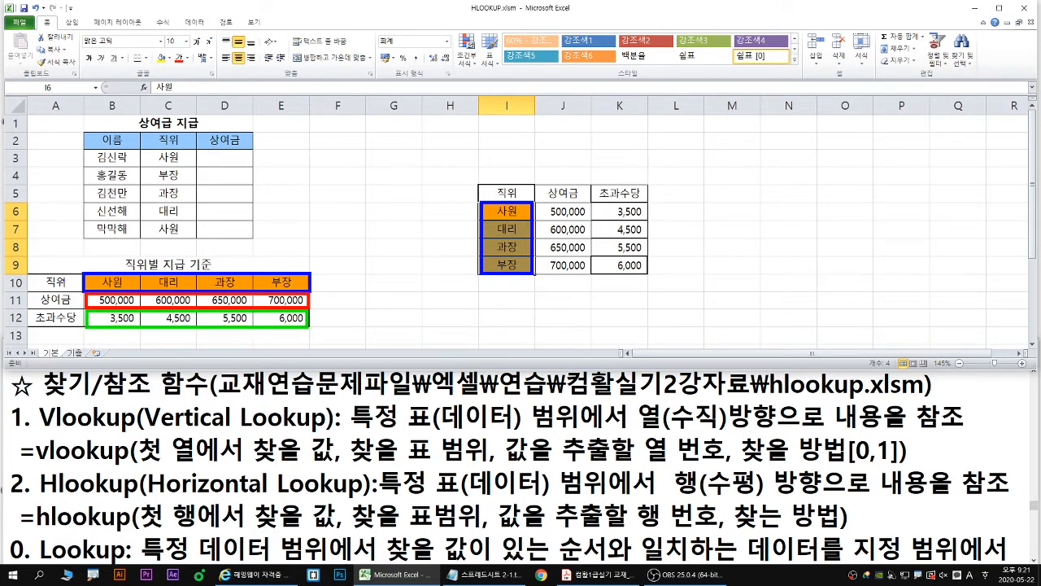
{"action": "mouse_move", "coordinate": [59, 287]}
{"action": "left_mouse_down"}
{"action": "mouse_move", "coordinate": [75, 276]}
{"action": "mouse_move", "coordinate": [58, 327]}
{"action": "left_mouse_up"}
{"action": "key", "text": "Escape"}
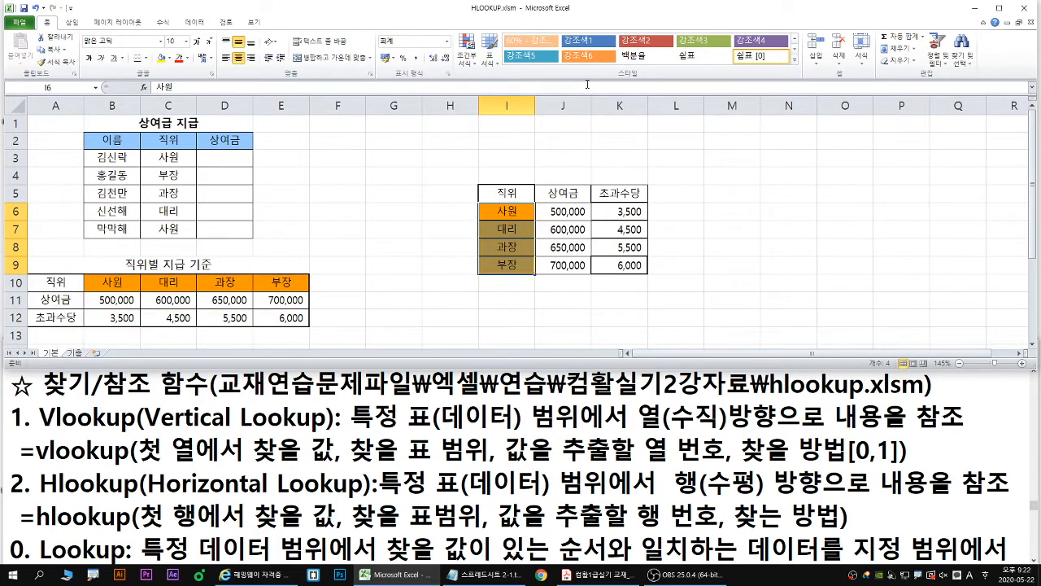
- Clear the contents and formatting of the transposed copy in I5:K9
{"action": "mouse_move", "coordinate": [517, 192]}
{"action": "left_mouse_down"}
{"action": "mouse_move", "coordinate": [514, 206]}
{"action": "mouse_move", "coordinate": [616, 263]}
{"action": "left_mouse_up"}
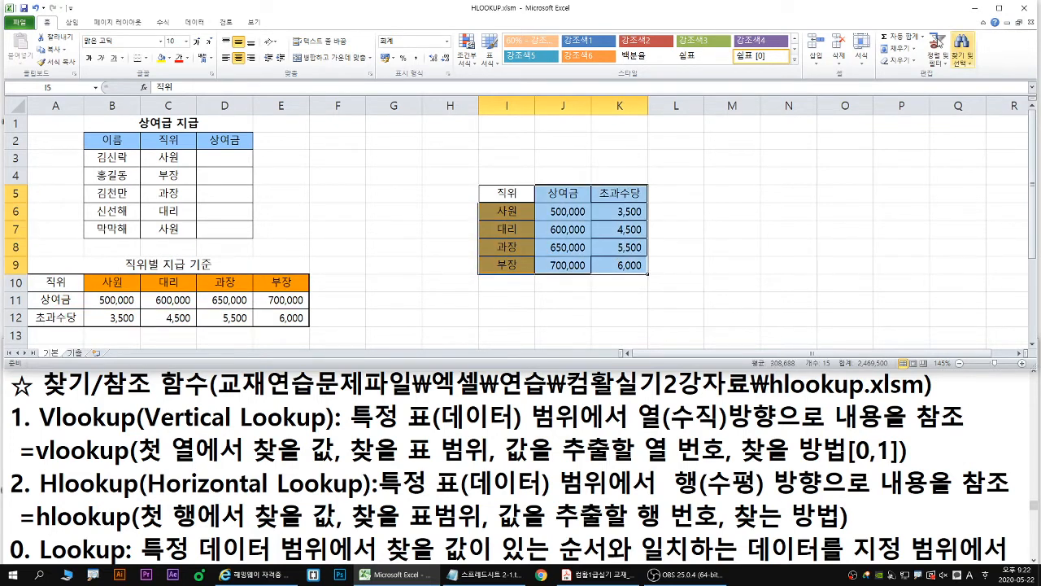
{"action": "left_click", "coordinate": [900, 60]}
{"action": "left_click", "coordinate": [909, 75]}
- Start an HLOOKUP formula in D3 and open its function arguments clear of the bonus and criteria tables
{"action": "left_click", "coordinate": [234, 148]}
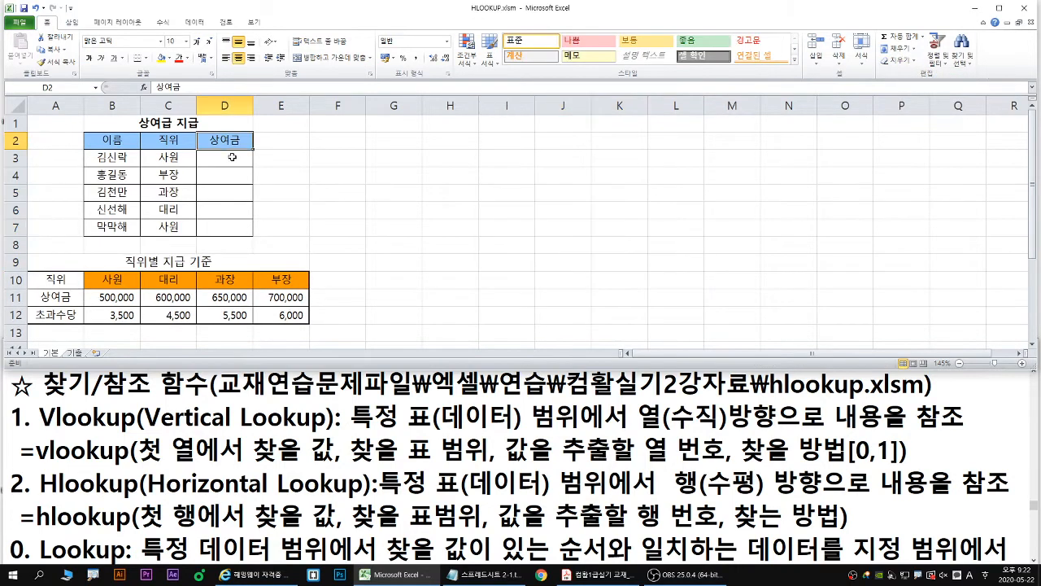
{"action": "left_click", "coordinate": [223, 159]}
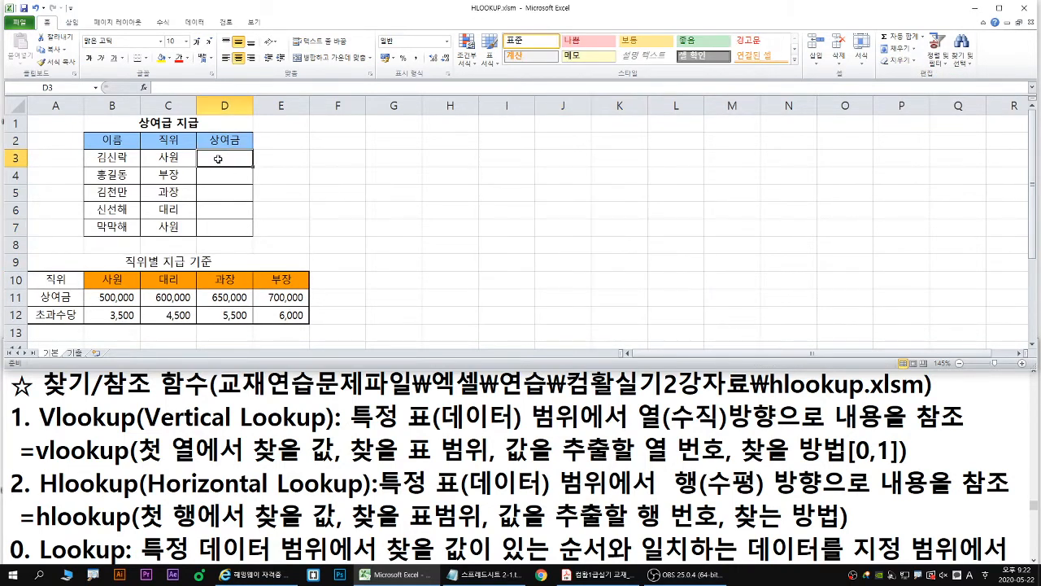
{"action": "key", "text": "ctrl+2"}
{"action": "left_click_drag", "start_coordinate": [217, 160], "coordinate": [183, 157]}
{"action": "key", "text": "Escape"}
{"action": "type", "text": "="}
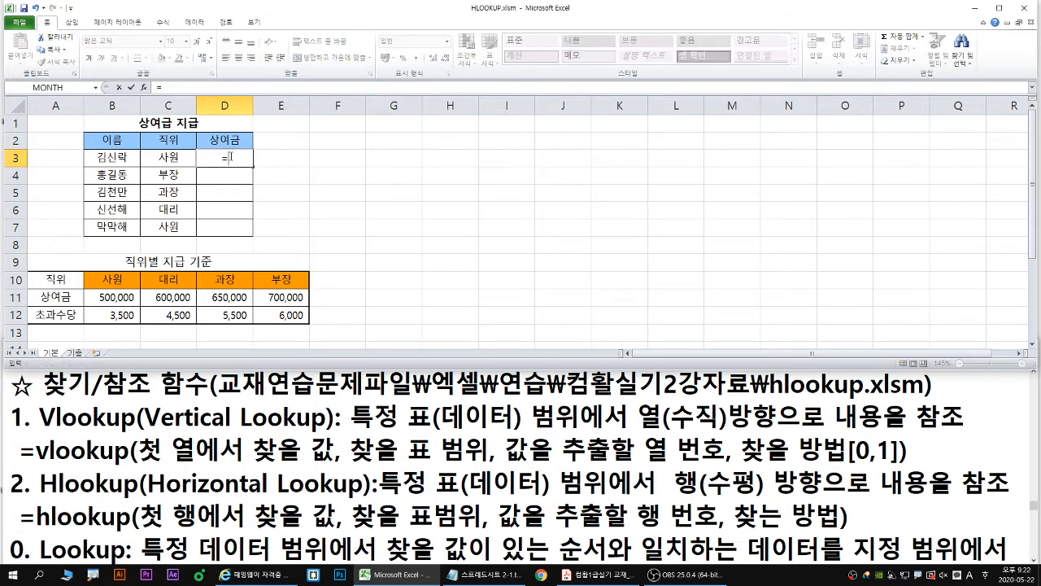
{"action": "type", "text": "hloo"}
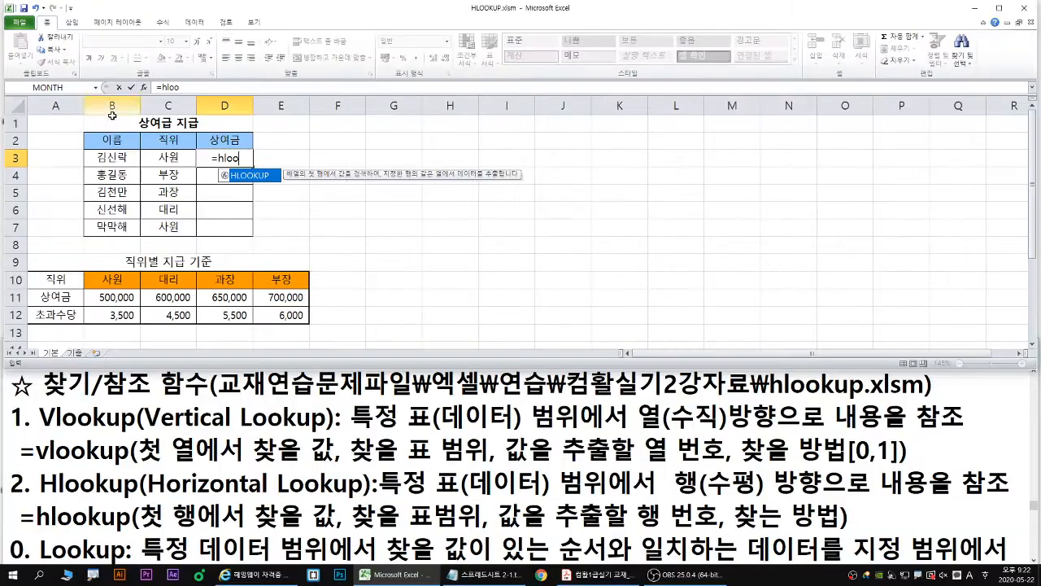
{"action": "double_click", "coordinate": [431, 298]}
{"action": "left_click", "coordinate": [144, 88]}
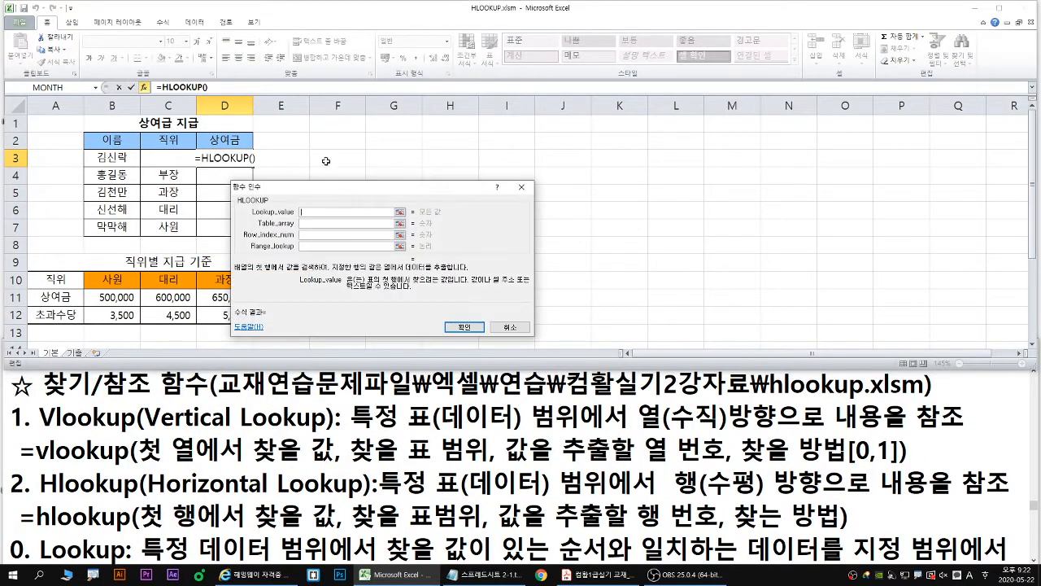
{"action": "left_click_drag", "start_coordinate": [332, 196], "coordinate": [364, 125]}
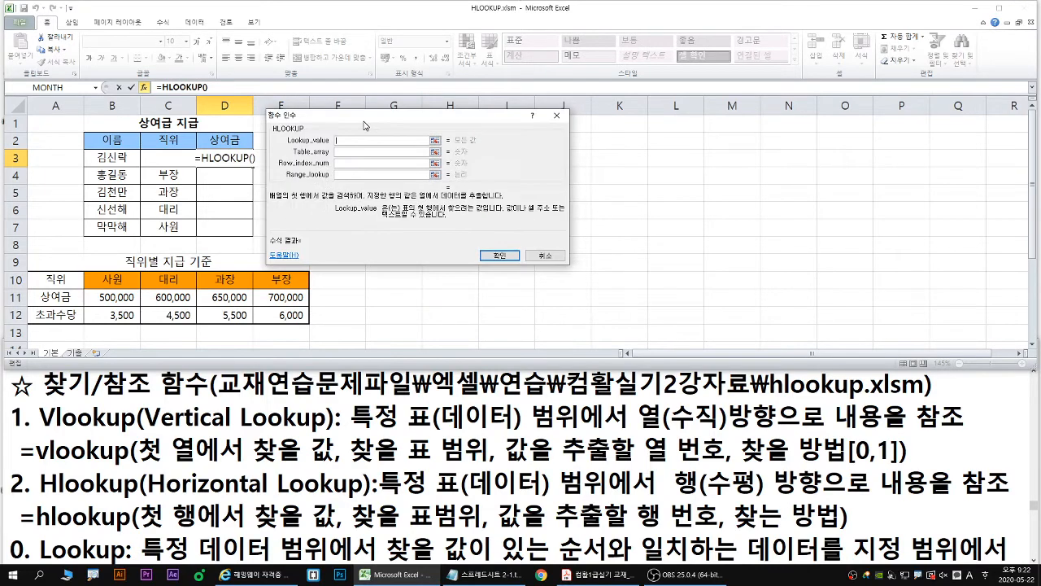
- Bring up the Hlookup notes, underline the first-row hint in blue, box A10:E10 and mark row 3, and erase the marks
{"action": "left_click", "coordinate": [266, 396]}
{"action": "scroll", "coordinate": [266, 394], "scroll_direction": "down", "scroll_amount": 3}
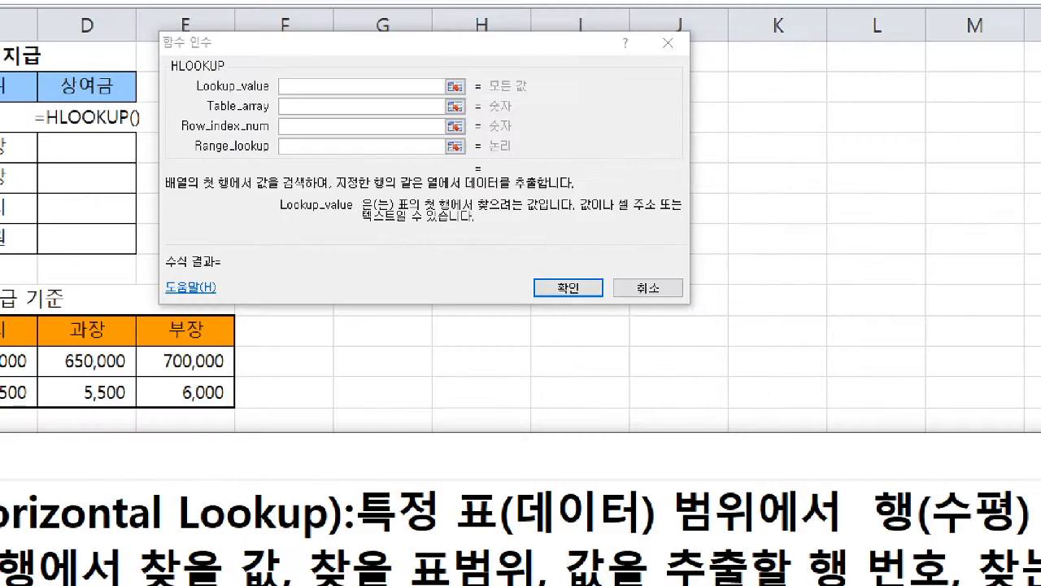
{"action": "left_click_drag", "start_coordinate": [402, 214], "coordinate": [437, 214]}
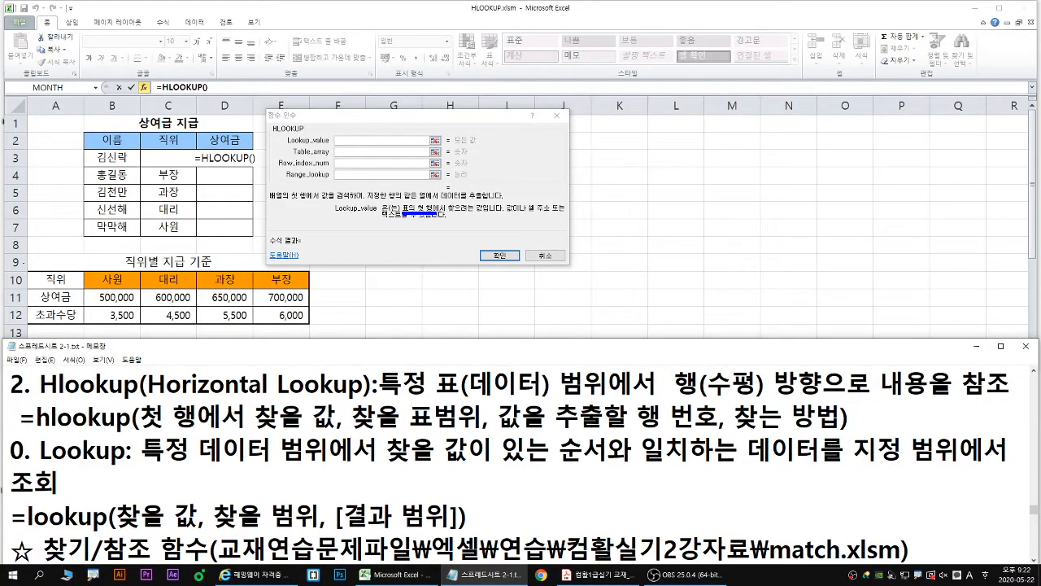
{"action": "mouse_move", "coordinate": [30, 270]}
{"action": "left_mouse_down"}
{"action": "mouse_move", "coordinate": [312, 322]}
{"action": "mouse_move", "coordinate": [78, 324]}
{"action": "mouse_move", "coordinate": [318, 326]}
{"action": "mouse_move", "coordinate": [314, 288]}
{"action": "left_mouse_up"}
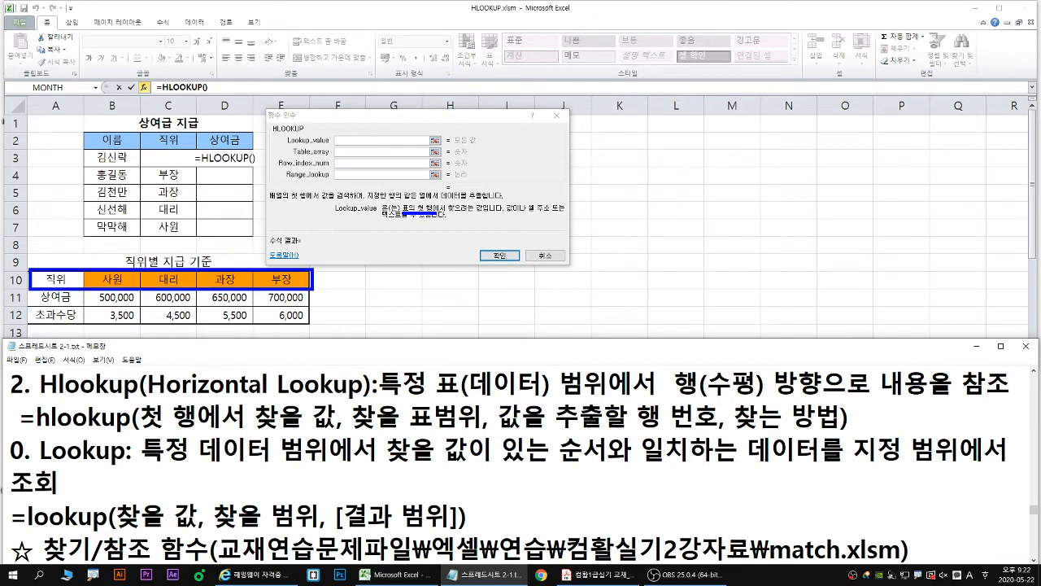
{"action": "key", "text": "r"}
{"action": "left_click_drag", "start_coordinate": [84, 168], "coordinate": [237, 170]}
{"action": "left_click_drag", "start_coordinate": [170, 160], "coordinate": [162, 172]}
{"action": "key", "text": "Escape"}
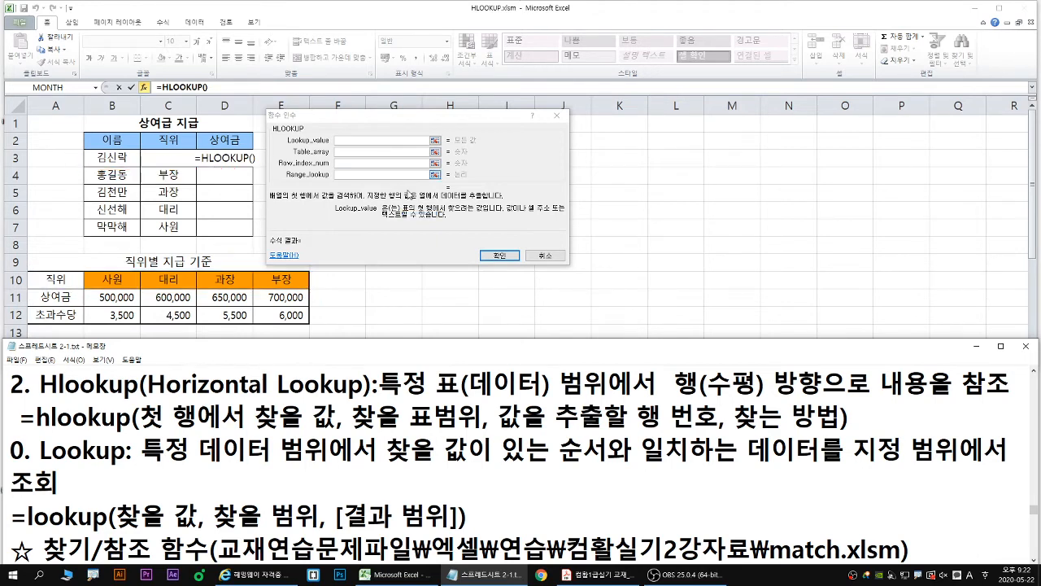
- Set the Lookup_value argument to C3 and point it out in red
{"action": "left_click", "coordinate": [167, 162]}
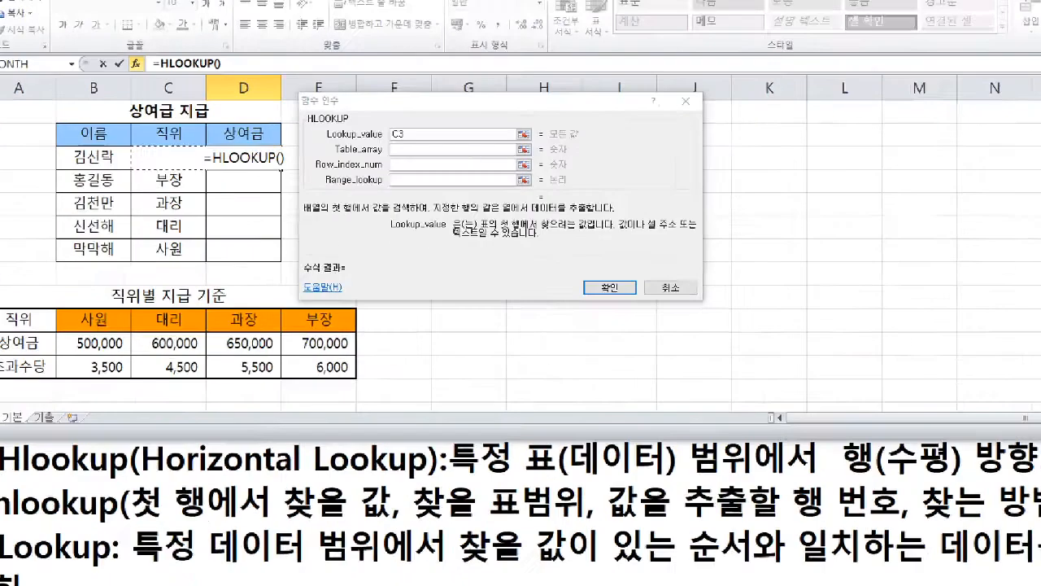
{"action": "mouse_move", "coordinate": [168, 158]}
{"action": "left_mouse_down"}
{"action": "mouse_move", "coordinate": [144, 165]}
{"action": "mouse_move", "coordinate": [181, 154]}
{"action": "mouse_move", "coordinate": [174, 168]}
{"action": "left_mouse_up"}
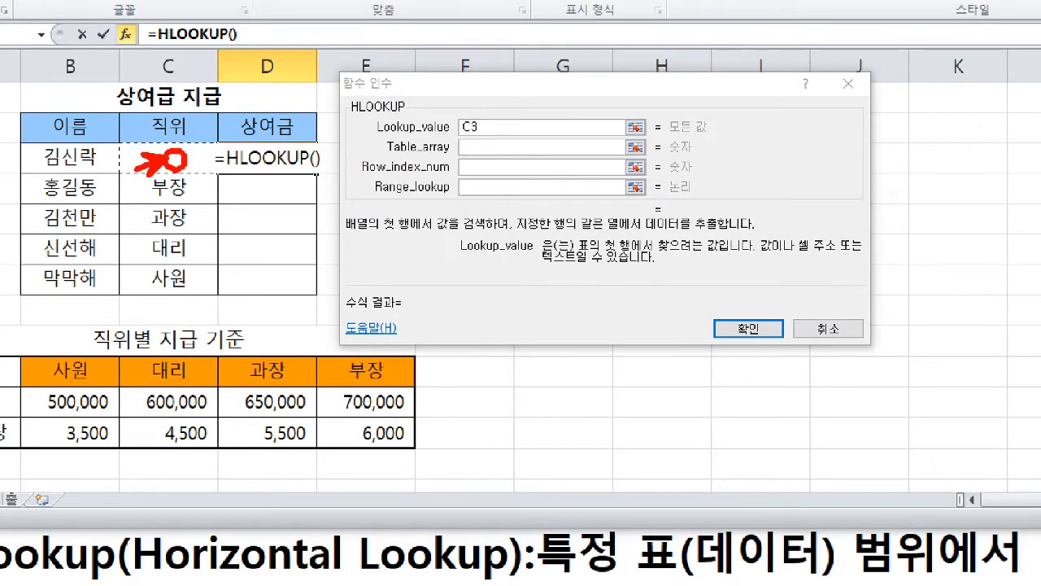
{"action": "key", "text": "Escape"}
- Mark the Table_array argument and its description, and set the argument to A10:E12
{"action": "left_click", "coordinate": [475, 148]}
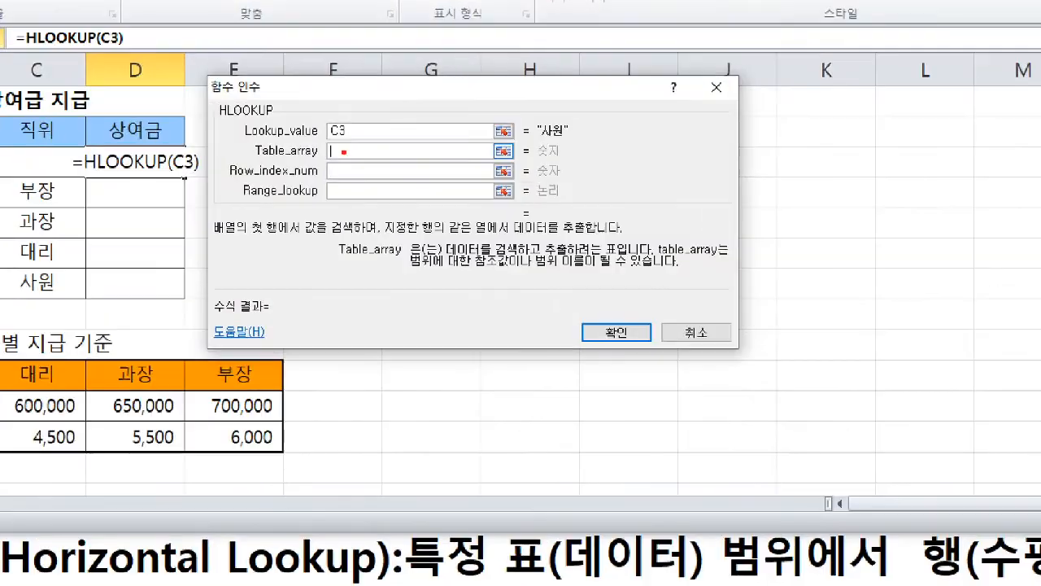
{"action": "left_click_drag", "start_coordinate": [314, 175], "coordinate": [335, 153]}
{"action": "left_click_drag", "start_coordinate": [446, 259], "coordinate": [624, 261]}
{"action": "key", "text": "Escape"}
{"action": "left_click_drag", "start_coordinate": [55, 282], "coordinate": [278, 309]}
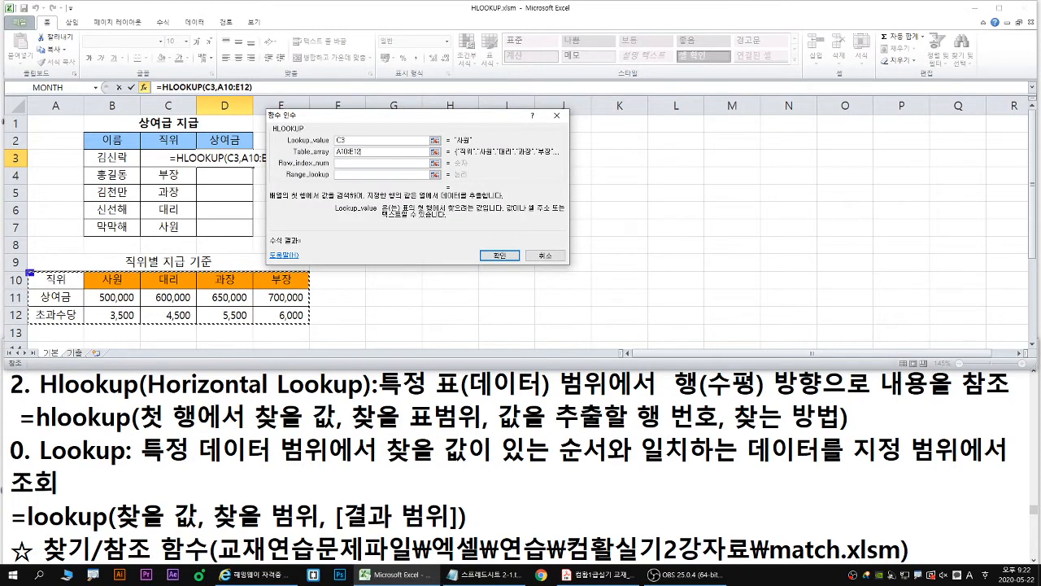
- Outline A10:E12 in blue and B10:E12 in green, and make the Table_array reference absolute as $A$10:$E$12
{"action": "left_click_drag", "start_coordinate": [29, 272], "coordinate": [310, 326]}
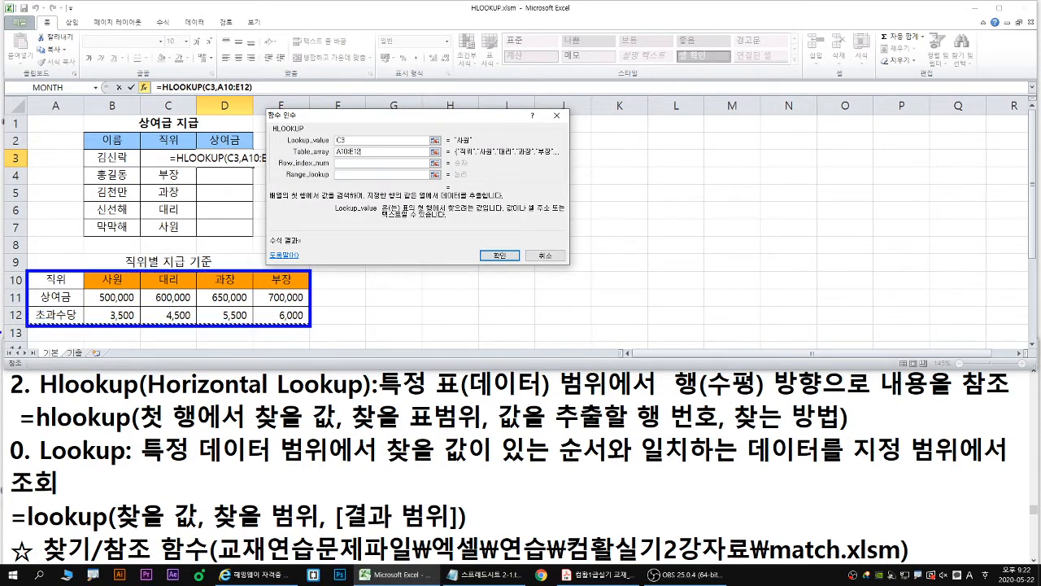
{"action": "mouse_move", "coordinate": [82, 273]}
{"action": "left_mouse_down"}
{"action": "mouse_move", "coordinate": [334, 325]}
{"action": "mouse_move", "coordinate": [310, 325]}
{"action": "left_mouse_up"}
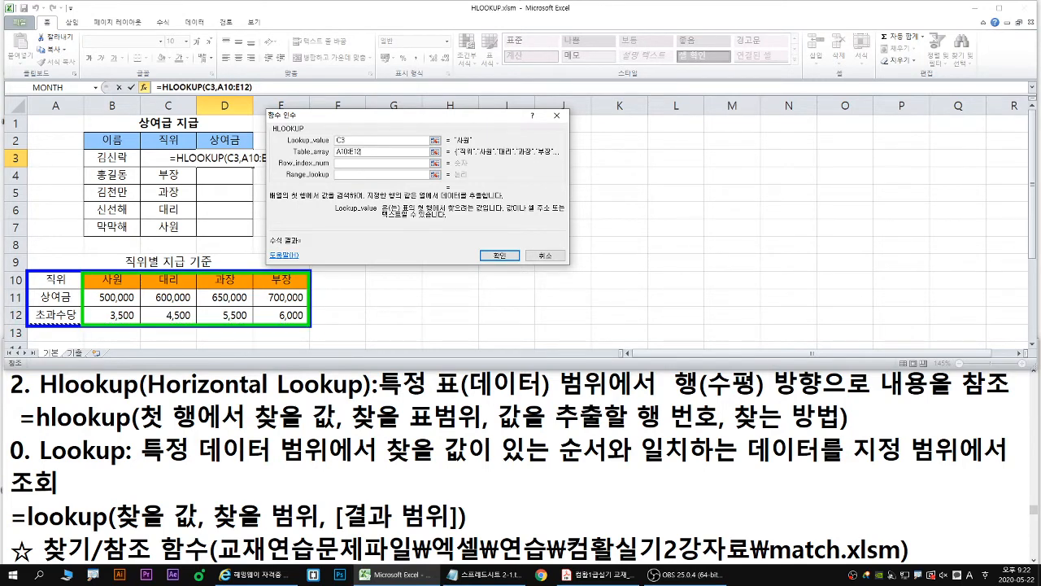
{"action": "left_click_drag", "start_coordinate": [195, 330], "coordinate": [168, 345]}
{"action": "key", "text": "Escape"}
{"action": "left_click_drag", "start_coordinate": [378, 152], "coordinate": [281, 156]}
{"action": "key", "text": "F4"}
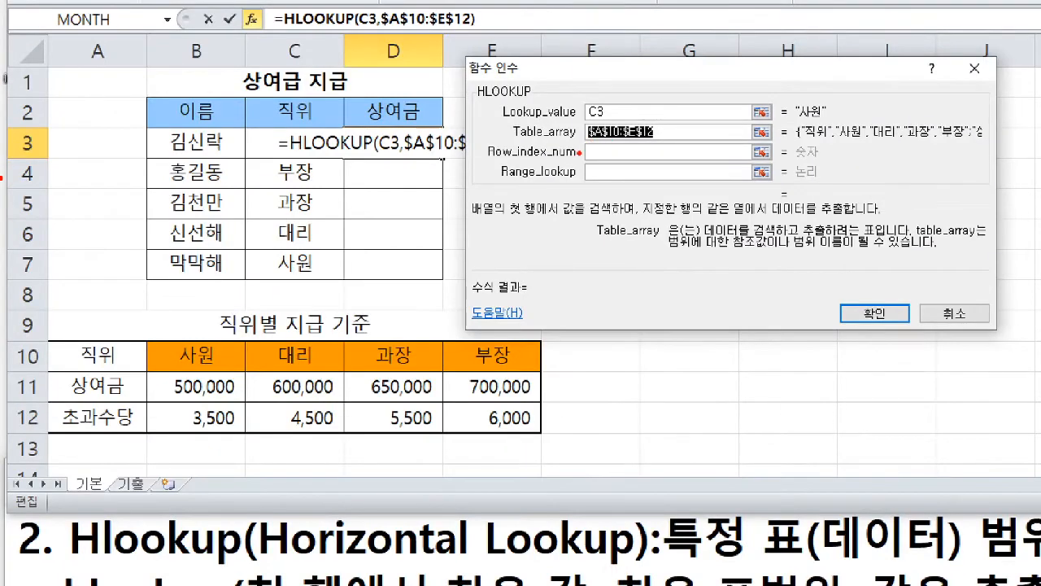
- Activate the Row_index_num argument, point it out and underline it in red, and number table rows 10 to 12 as 1, 2 and 3
{"action": "left_click_drag", "start_coordinate": [588, 156], "coordinate": [471, 183]}
{"action": "key", "text": "Escape"}
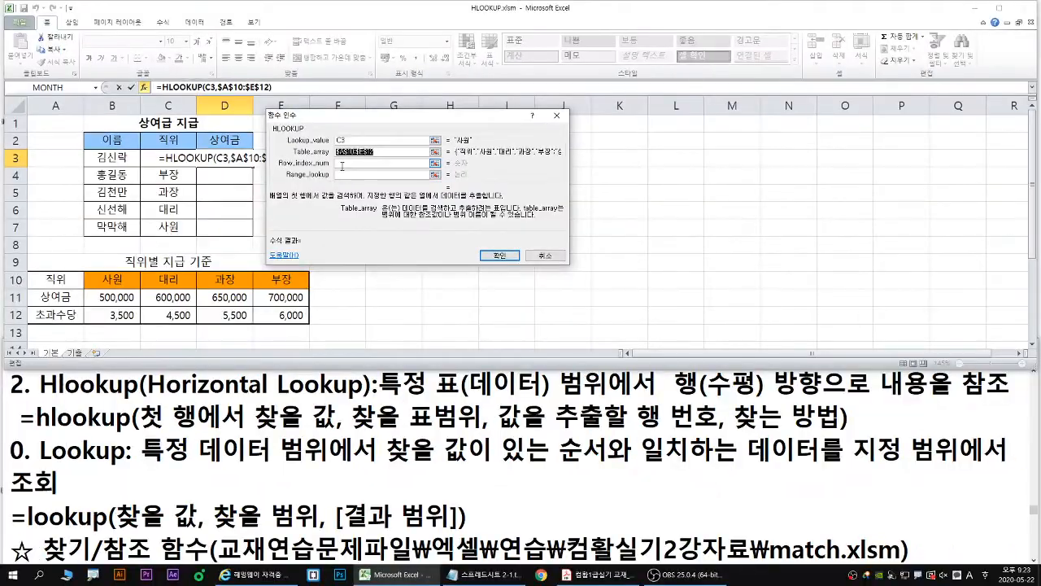
{"action": "left_click", "coordinate": [744, 152]}
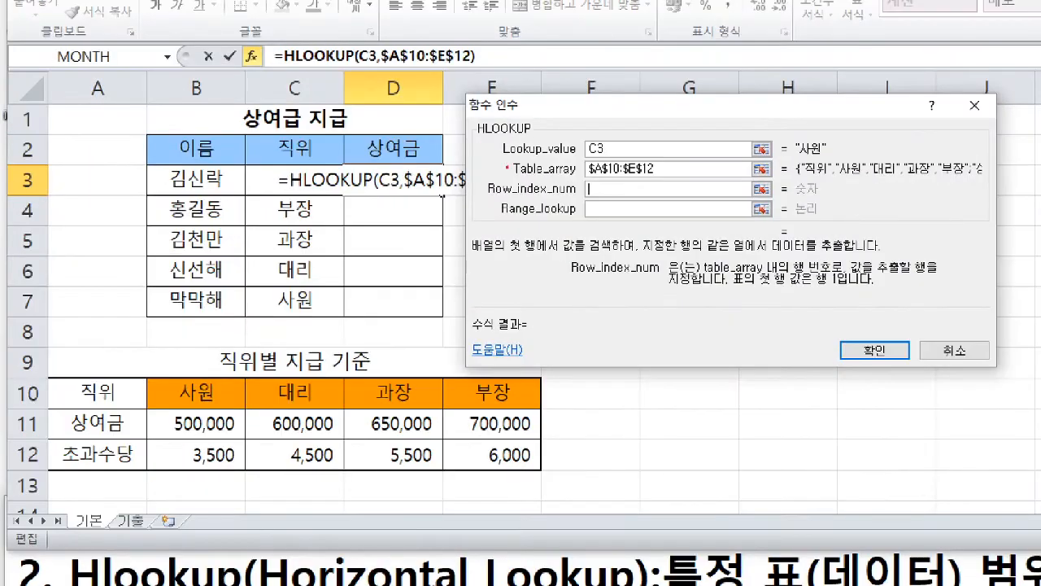
{"action": "left_click_drag", "start_coordinate": [591, 190], "coordinate": [548, 216]}
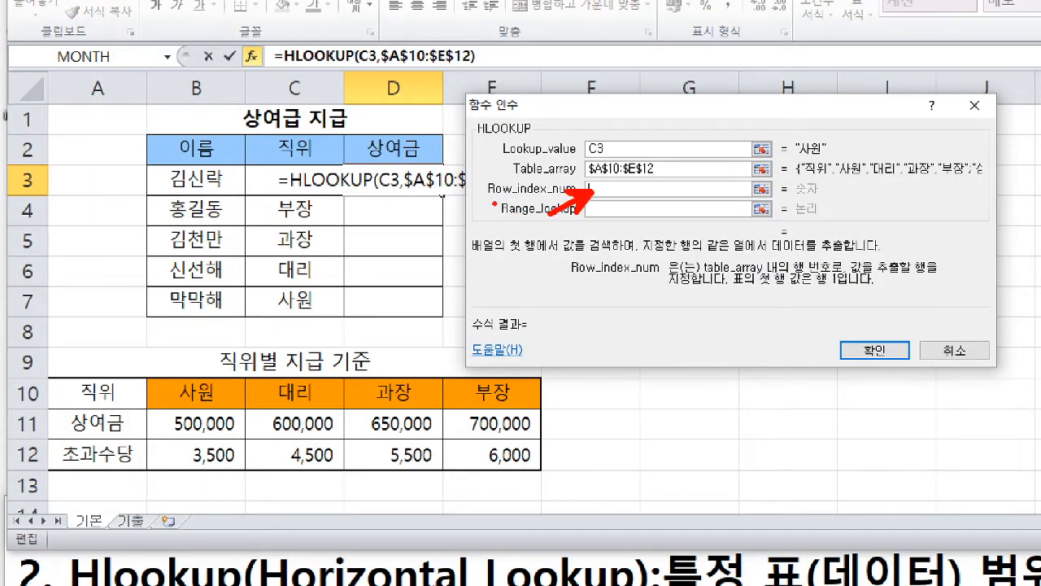
{"action": "left_click_drag", "start_coordinate": [485, 198], "coordinate": [504, 197]}
{"action": "mouse_move", "coordinate": [70, 387]}
{"action": "left_mouse_down"}
{"action": "mouse_move", "coordinate": [50, 431]}
{"action": "mouse_move", "coordinate": [73, 429]}
{"action": "mouse_move", "coordinate": [58, 464]}
{"action": "mouse_move", "coordinate": [40, 470]}
{"action": "left_mouse_up"}
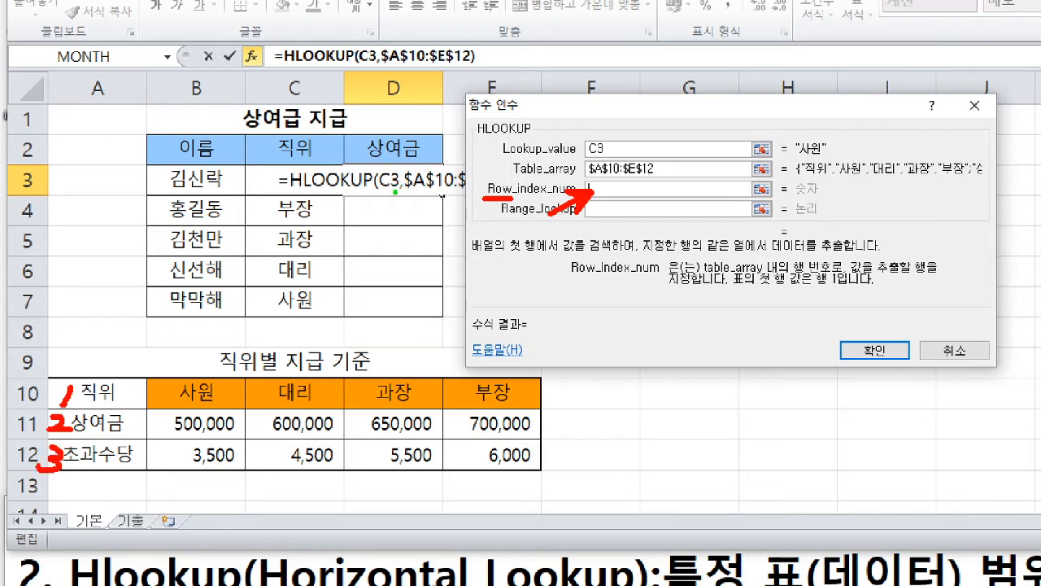
- Circle the formula cell D3 in green and set the Row_index_num argument to 2
{"action": "mouse_move", "coordinate": [395, 192]}
{"action": "left_mouse_down"}
{"action": "mouse_move", "coordinate": [404, 198]}
{"action": "mouse_move", "coordinate": [399, 171]}
{"action": "mouse_move", "coordinate": [407, 194]}
{"action": "left_mouse_up"}
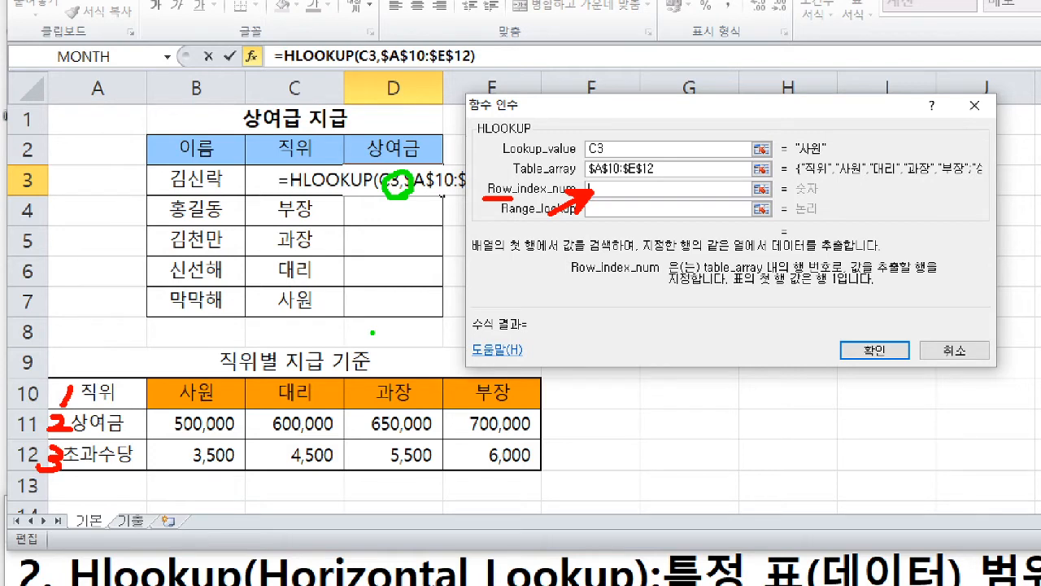
{"action": "left_click_drag", "start_coordinate": [606, 182], "coordinate": [602, 197]}
{"action": "key", "text": "b"}
{"action": "mouse_move", "coordinate": [823, 158]}
{"action": "left_mouse_down"}
{"action": "mouse_move", "coordinate": [804, 164]}
{"action": "mouse_move", "coordinate": [791, 135]}
{"action": "mouse_move", "coordinate": [816, 155]}
{"action": "mouse_move", "coordinate": [592, 267]}
{"action": "mouse_move", "coordinate": [203, 379]}
{"action": "left_mouse_up"}
{"action": "type", "text": "2"}
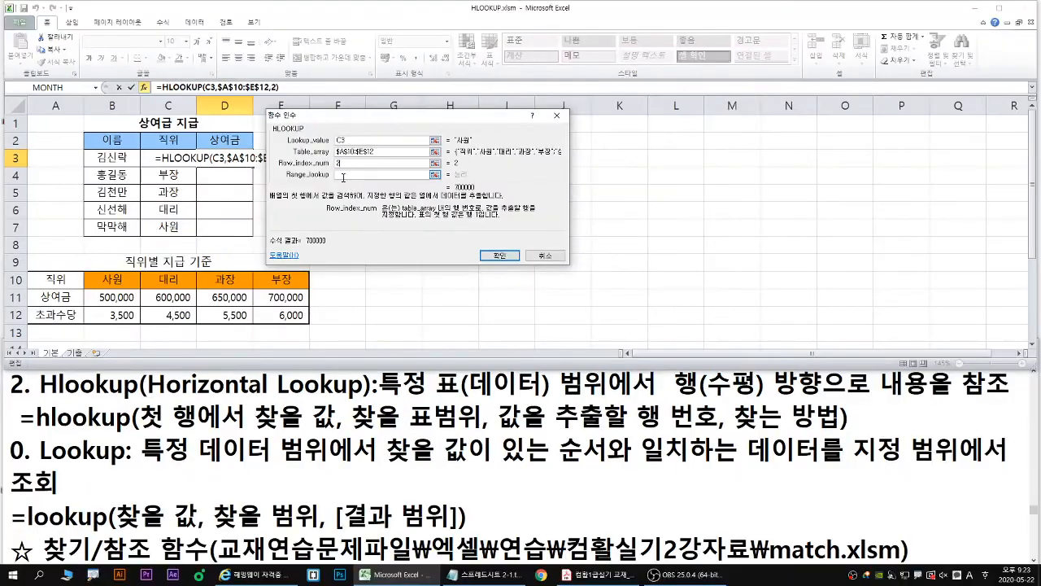
- Point out the Range_lookup argument, underline its exact-match description in blue, and set the argument to 0
{"action": "key", "text": "Tab"}
{"action": "left_click_drag", "start_coordinate": [324, 200], "coordinate": [331, 171]}
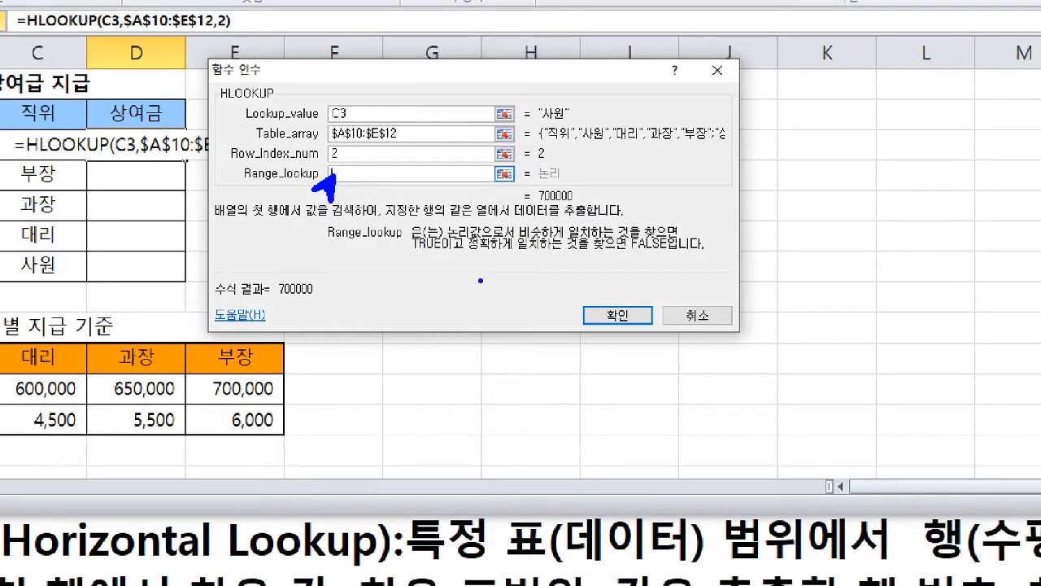
{"action": "mouse_move", "coordinate": [468, 252]}
{"action": "left_mouse_down"}
{"action": "mouse_move", "coordinate": [672, 254]}
{"action": "mouse_move", "coordinate": [650, 274]}
{"action": "mouse_move", "coordinate": [657, 266]}
{"action": "left_mouse_up"}
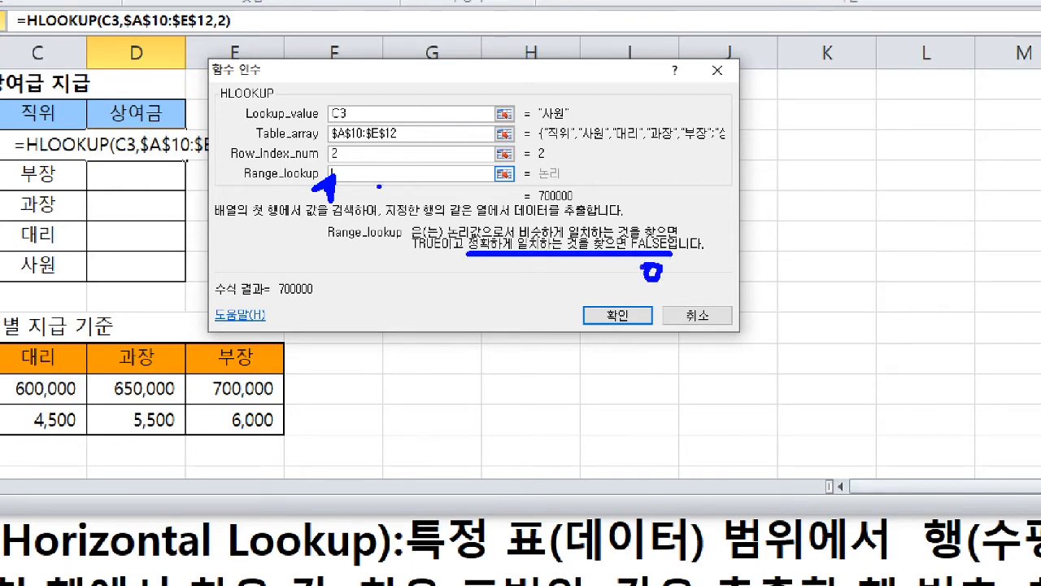
{"action": "left_click_drag", "start_coordinate": [343, 174], "coordinate": [346, 172]}
{"action": "key", "text": "Escape"}
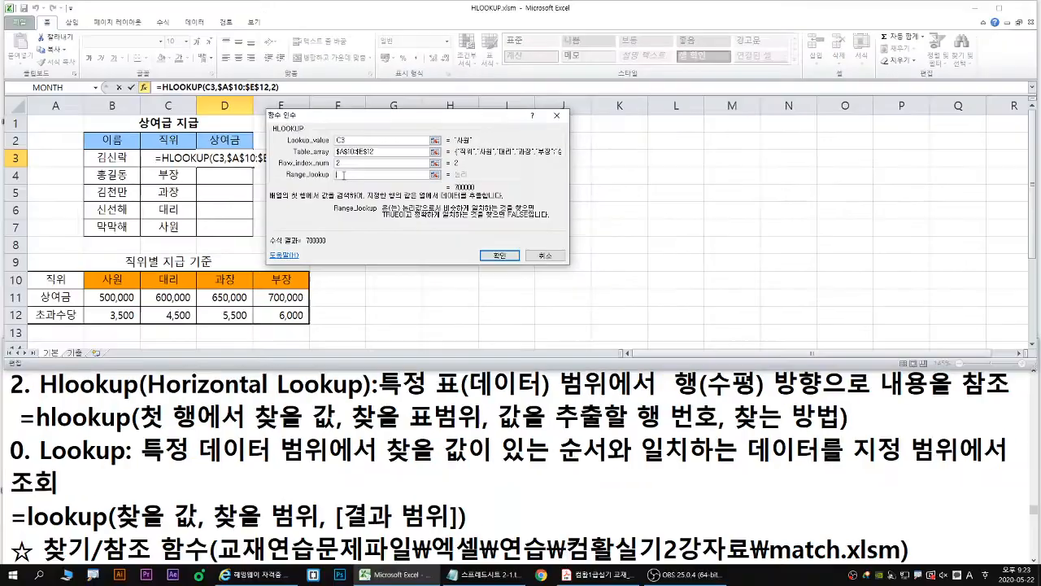
{"action": "type", "text": "0"}
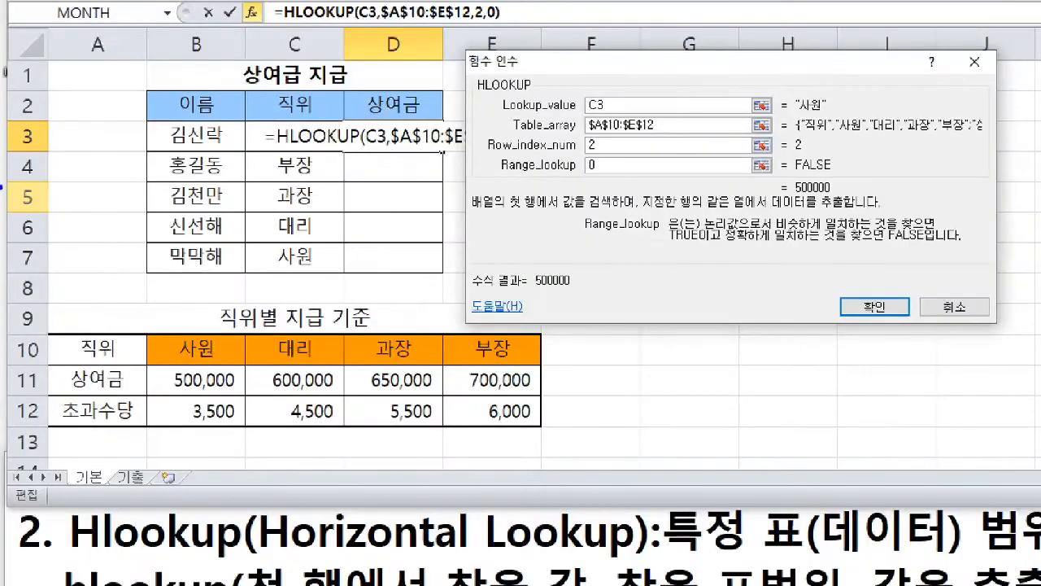
- Trace the lookup from "사원" to an outlined B10:B12 in blue, then mark row 2 and lead B11 to D3 in red
{"action": "mouse_move", "coordinate": [825, 119]}
{"action": "left_mouse_down"}
{"action": "mouse_move", "coordinate": [787, 94]}
{"action": "mouse_move", "coordinate": [824, 124]}
{"action": "mouse_move", "coordinate": [205, 334]}
{"action": "mouse_move", "coordinate": [251, 460]}
{"action": "mouse_move", "coordinate": [245, 431]}
{"action": "left_mouse_up"}
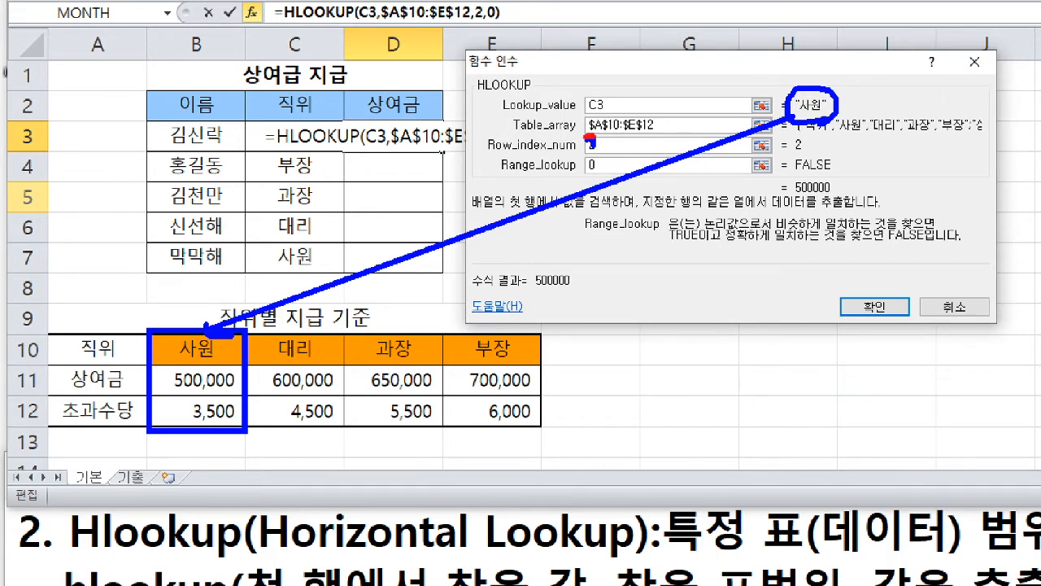
{"action": "mouse_move", "coordinate": [589, 140]}
{"action": "left_mouse_down"}
{"action": "mouse_move", "coordinate": [588, 151]}
{"action": "mouse_move", "coordinate": [614, 152]}
{"action": "left_mouse_up"}
{"action": "mouse_move", "coordinate": [132, 340]}
{"action": "left_mouse_down"}
{"action": "mouse_move", "coordinate": [106, 384]}
{"action": "mouse_move", "coordinate": [138, 383]}
{"action": "left_mouse_up"}
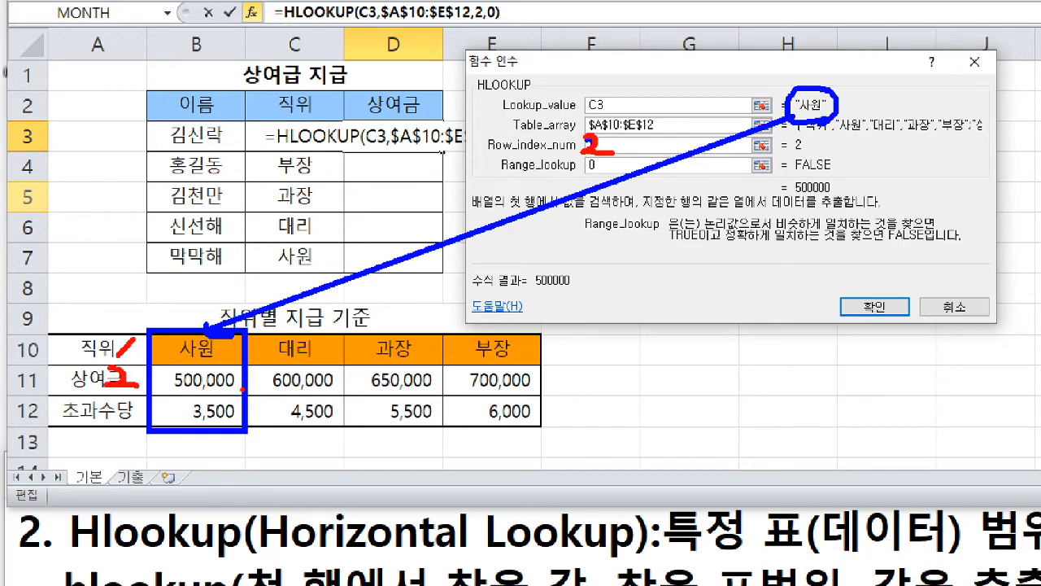
{"action": "mouse_move", "coordinate": [242, 391]}
{"action": "left_mouse_down"}
{"action": "mouse_move", "coordinate": [161, 394]}
{"action": "mouse_move", "coordinate": [236, 363]}
{"action": "mouse_move", "coordinate": [245, 399]}
{"action": "mouse_move", "coordinate": [355, 291]}
{"action": "mouse_move", "coordinate": [392, 142]}
{"action": "mouse_move", "coordinate": [419, 151]}
{"action": "left_mouse_up"}
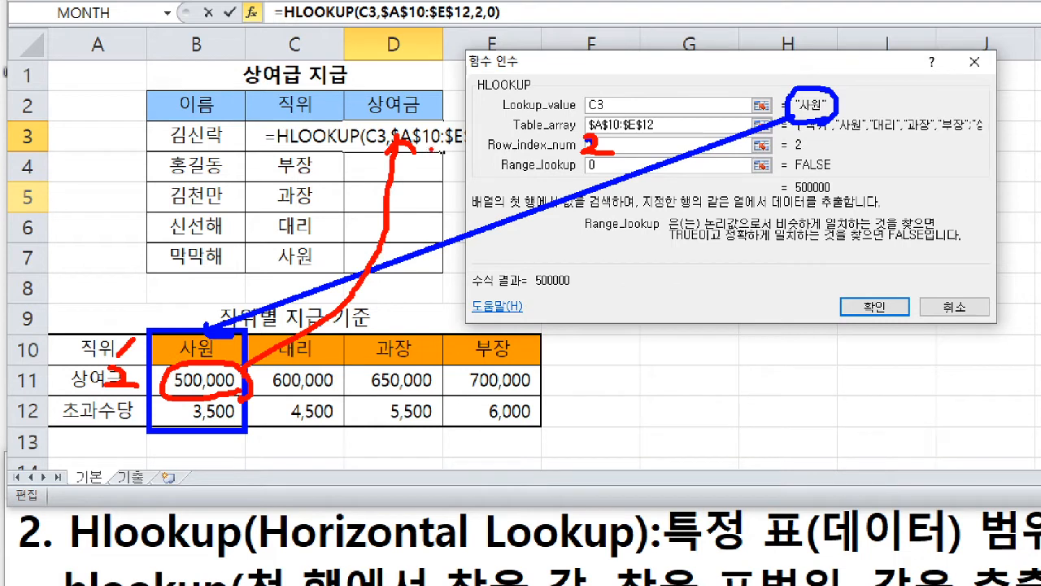
- Illustrate in pink a Row_index_num of 3 by marking the third table row, outlining B12, and leading an arrow to D3
{"action": "mouse_move", "coordinate": [440, 82]}
{"action": "left_mouse_down"}
{"action": "mouse_move", "coordinate": [454, 108]}
{"action": "mouse_move", "coordinate": [439, 122]}
{"action": "left_mouse_up"}
{"action": "left_click_drag", "start_coordinate": [108, 401], "coordinate": [107, 424]}
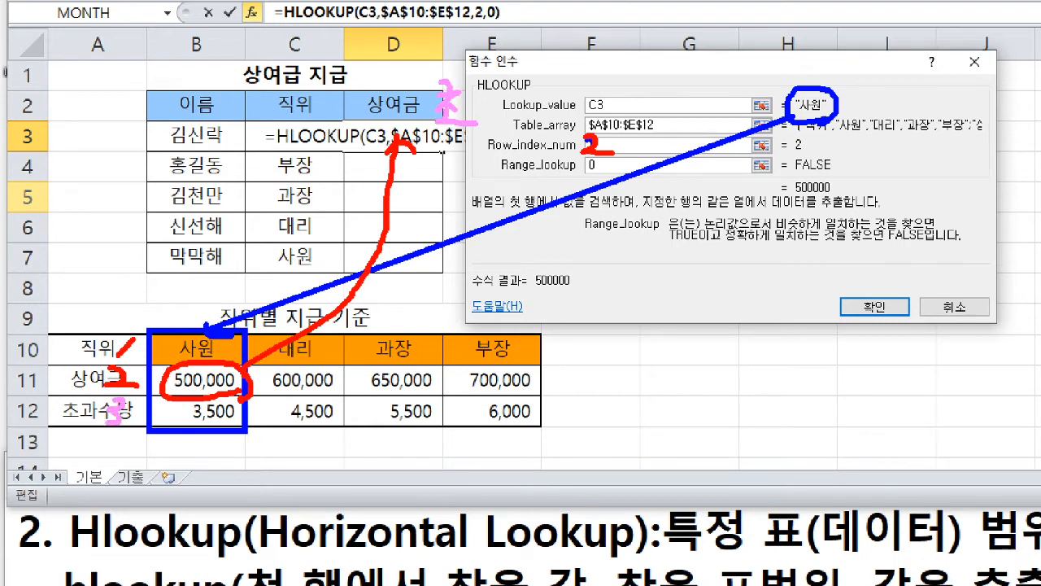
{"action": "mouse_move", "coordinate": [222, 418]}
{"action": "left_mouse_down"}
{"action": "mouse_move", "coordinate": [187, 416]}
{"action": "mouse_move", "coordinate": [242, 421]}
{"action": "left_mouse_up"}
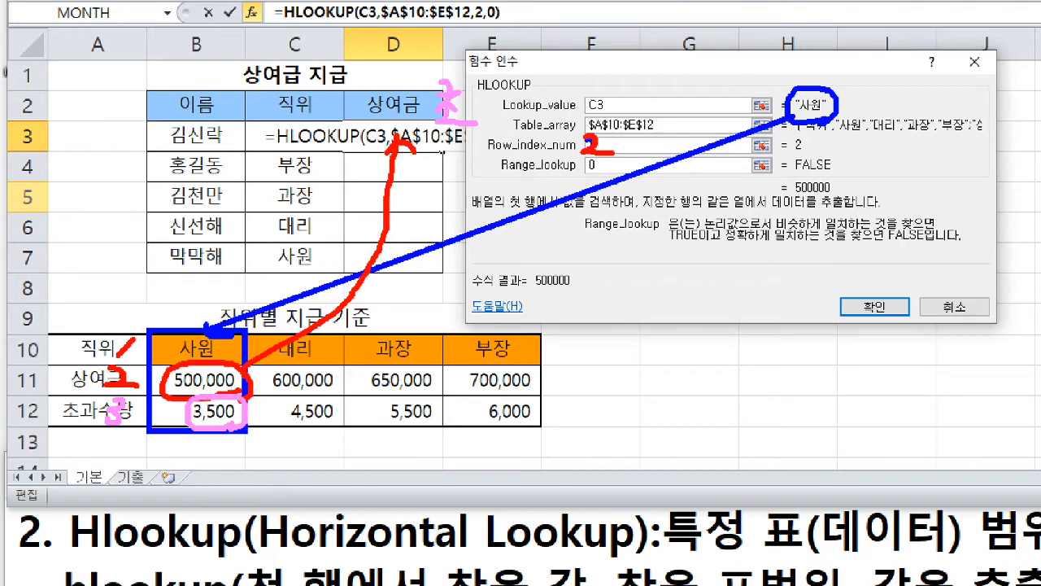
{"action": "left_click_drag", "start_coordinate": [626, 136], "coordinate": [628, 154]}
{"action": "mouse_move", "coordinate": [244, 413]}
{"action": "left_mouse_down"}
{"action": "mouse_move", "coordinate": [447, 140]}
{"action": "mouse_move", "coordinate": [460, 159]}
{"action": "left_mouse_up"}
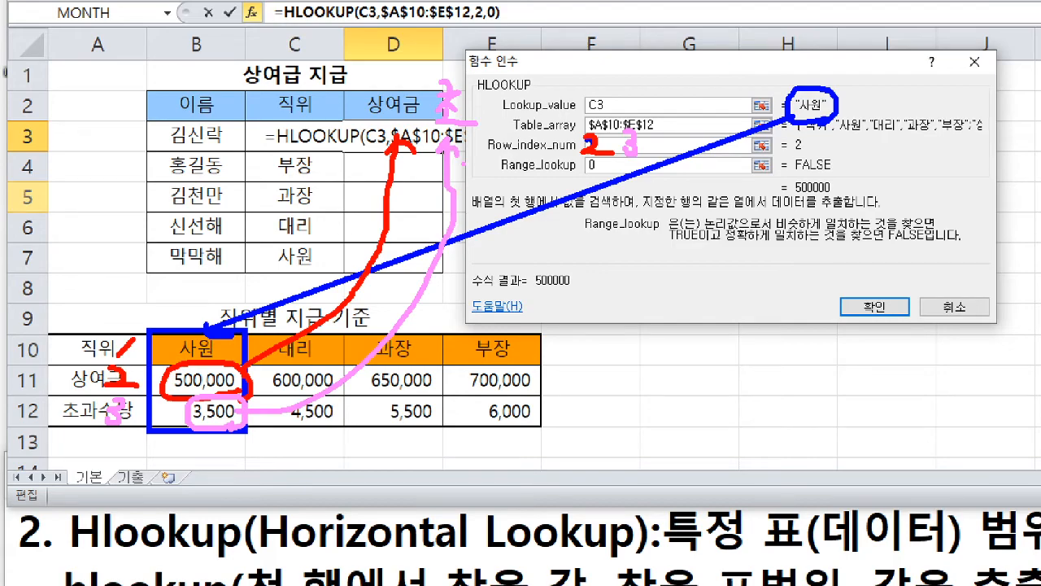
- Confirm the HLOOKUP formula in D3 and fill it down through D7
{"action": "key", "text": "Return"}
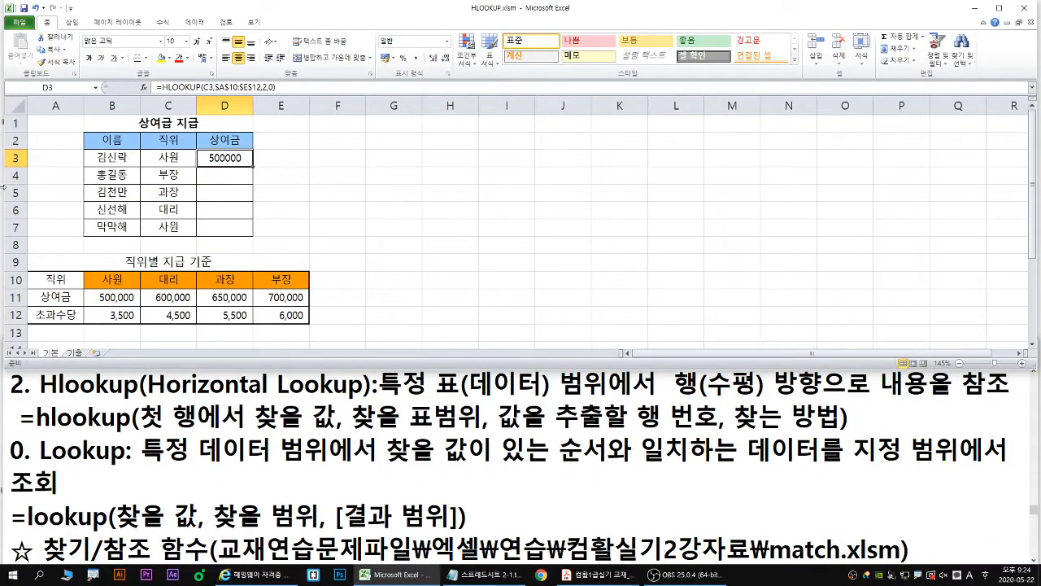
{"action": "double_click", "coordinate": [255, 166]}
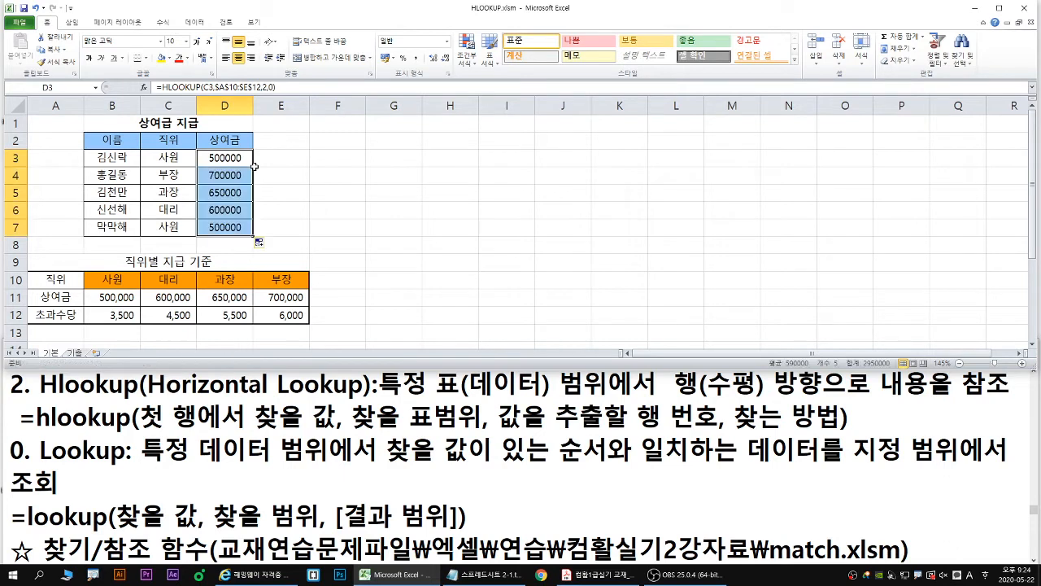
- Open the 기출 sheet after a brief return to the 기본 sheet
{"action": "left_click", "coordinate": [71, 355]}
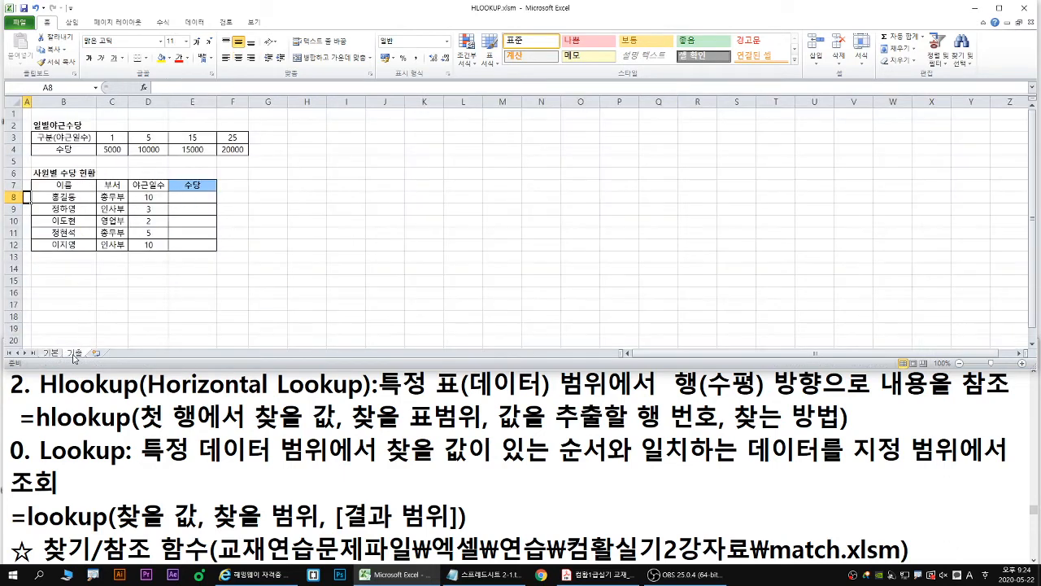
{"action": "left_click", "coordinate": [46, 355]}
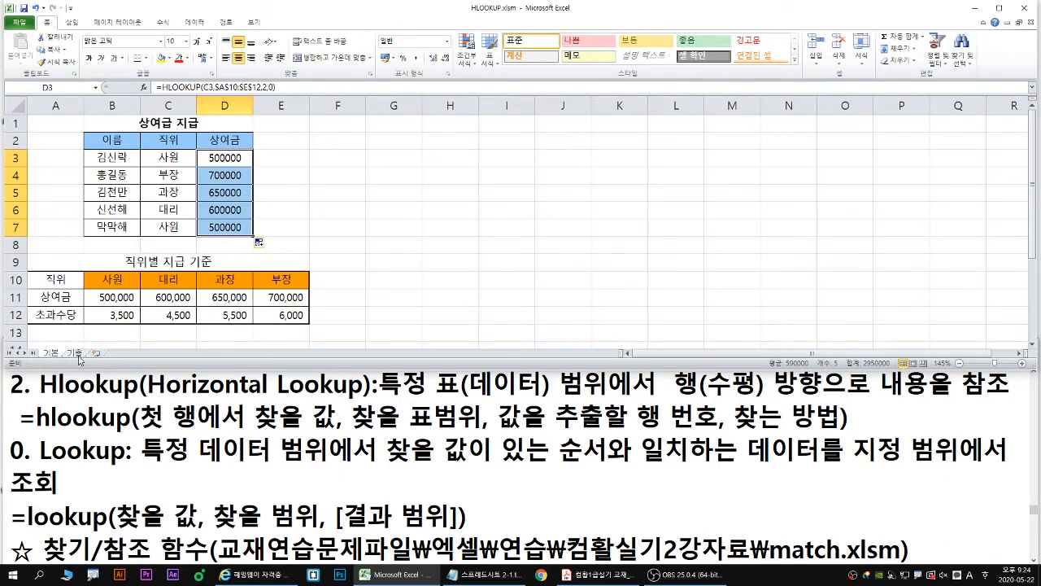
{"action": "left_click", "coordinate": [79, 358]}
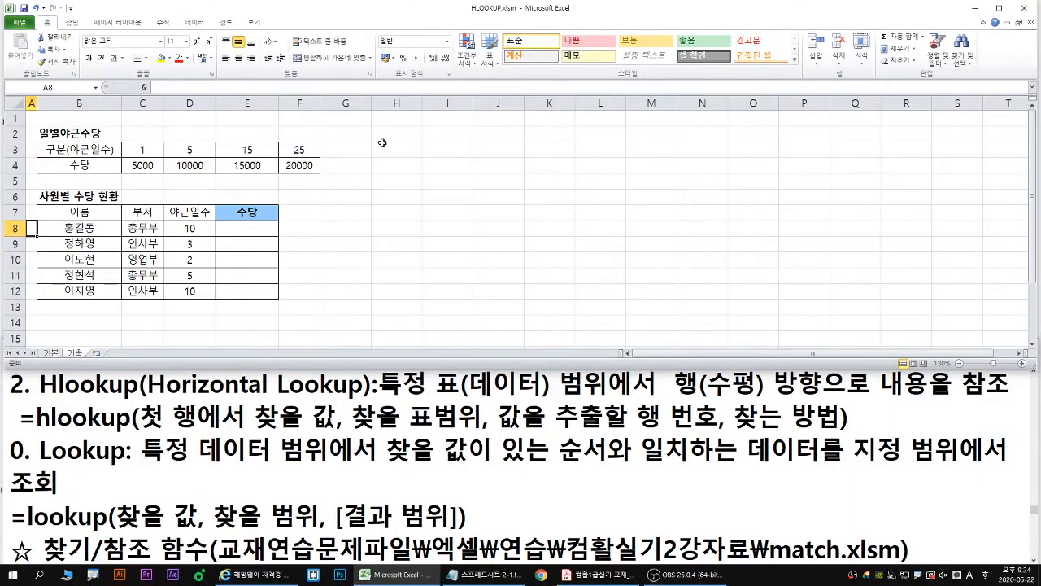
- Enter the exercise instruction "일별야근수당 표에서 야근일수에 따른 수당을 조회하여 계산하시오." in H1
{"action": "left_click", "coordinate": [387, 118]}
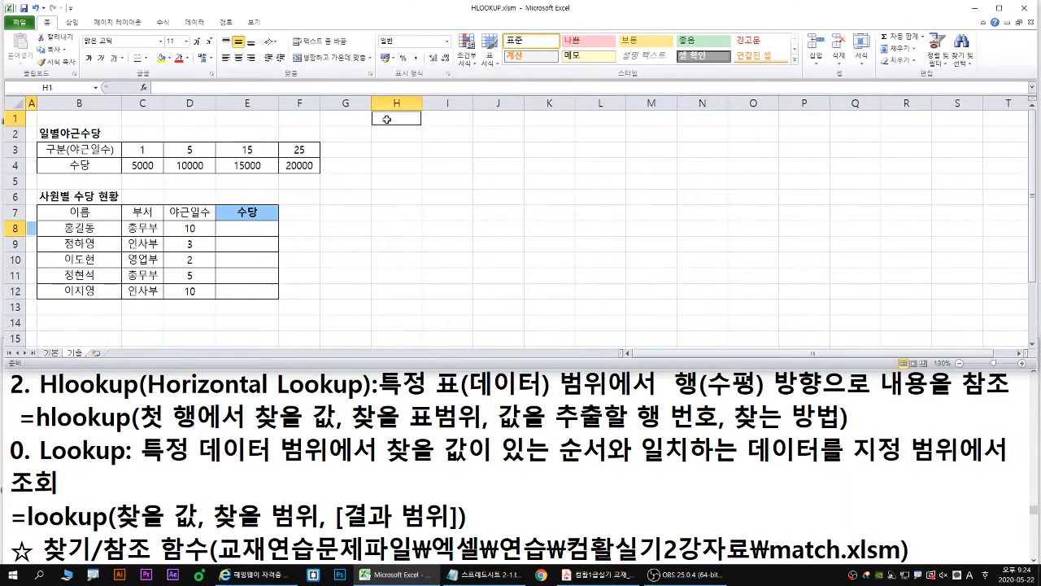
{"action": "type", "text": "일별약"}
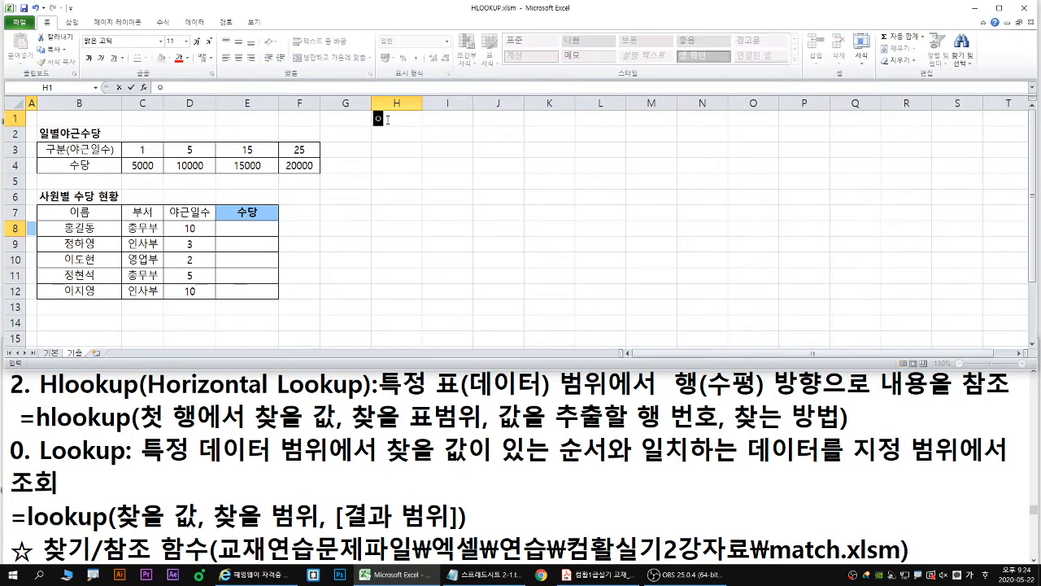
{"action": "type", "text": "근수당 표에서"}
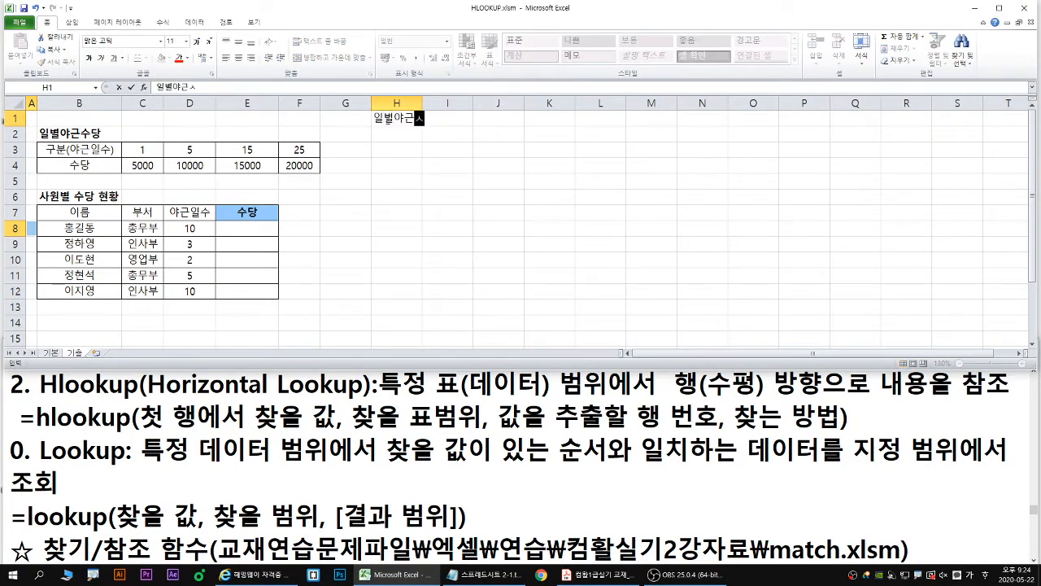
{"action": "type", "text": " 야근일수"}
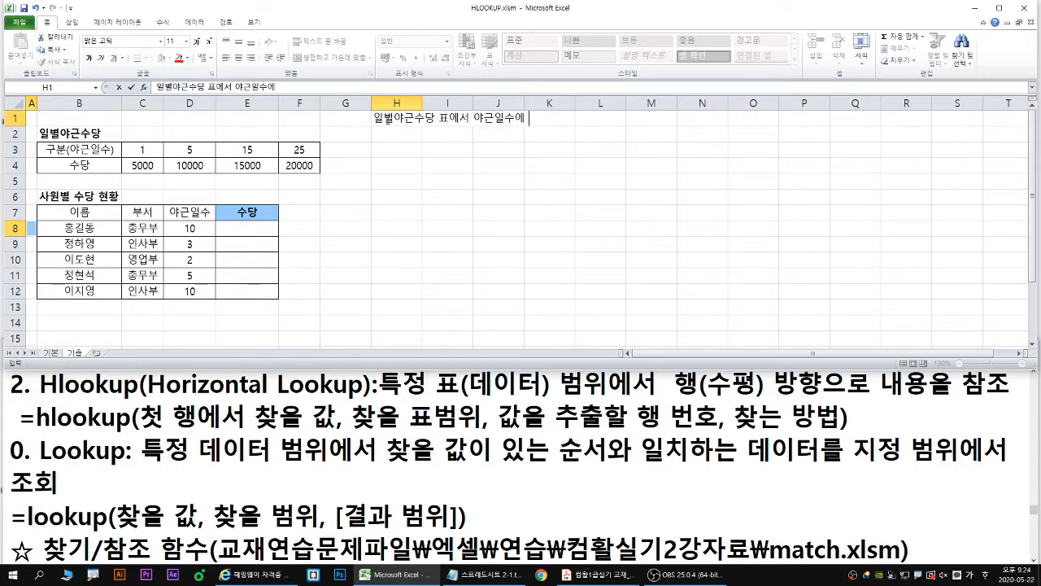
{"action": "type", "text": "에 따른 수당을"}
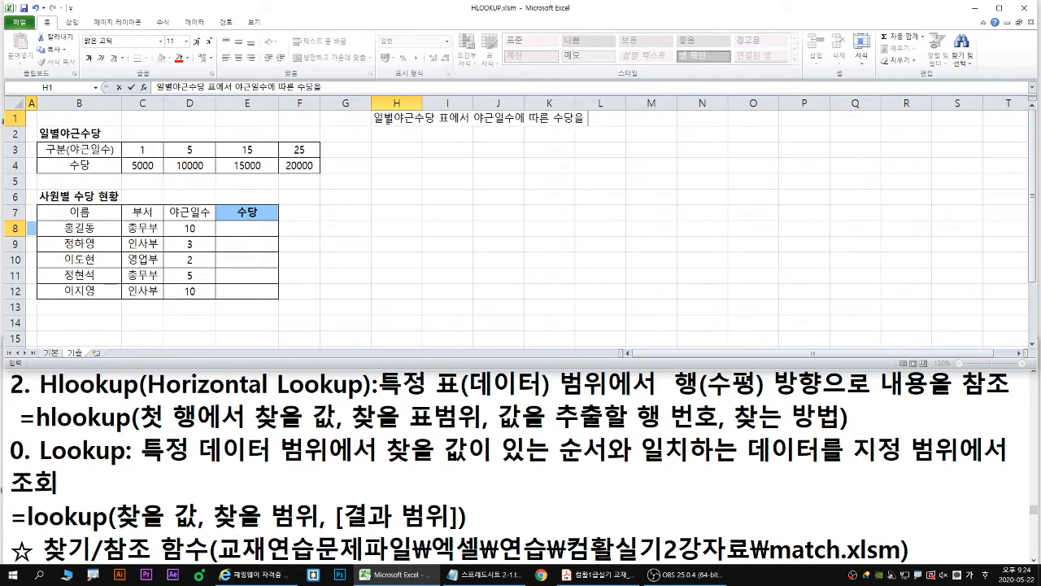
{"action": "type", "text": " 조회함여 계산하시오."}
{"action": "key", "text": "Return"}
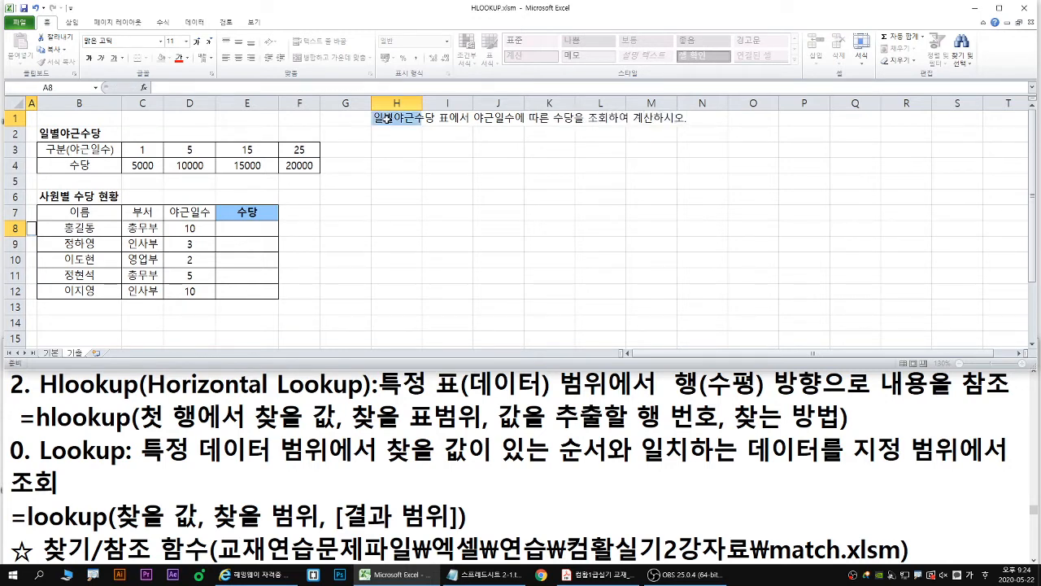
- Enter the calculation rule "(수당 = 야근일수 x 일별야근수당)" in H2, below the instruction
{"action": "left_click", "coordinate": [392, 119]}
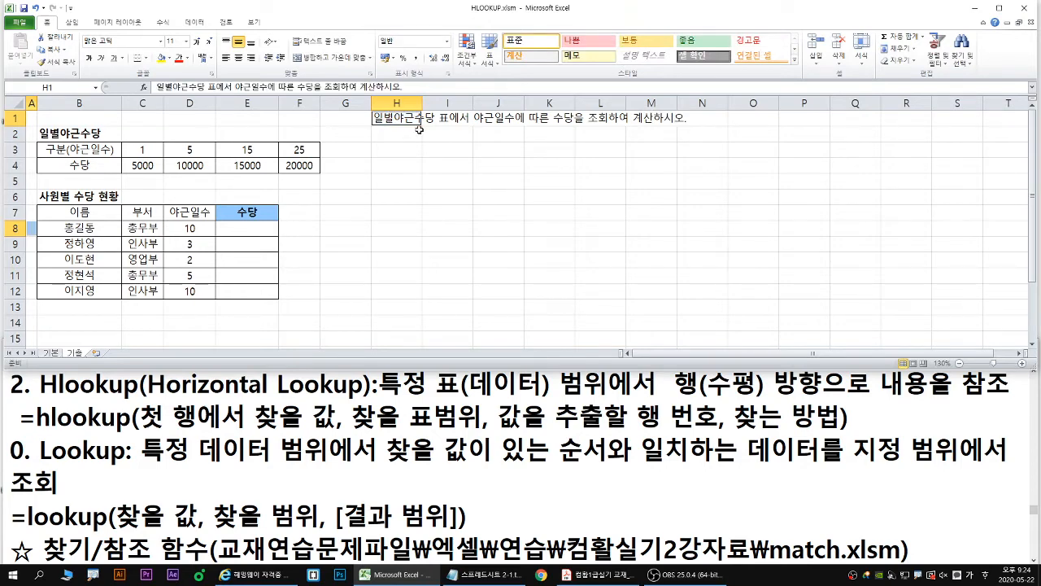
{"action": "left_click", "coordinate": [408, 137]}
{"action": "double_click", "coordinate": [420, 16]}
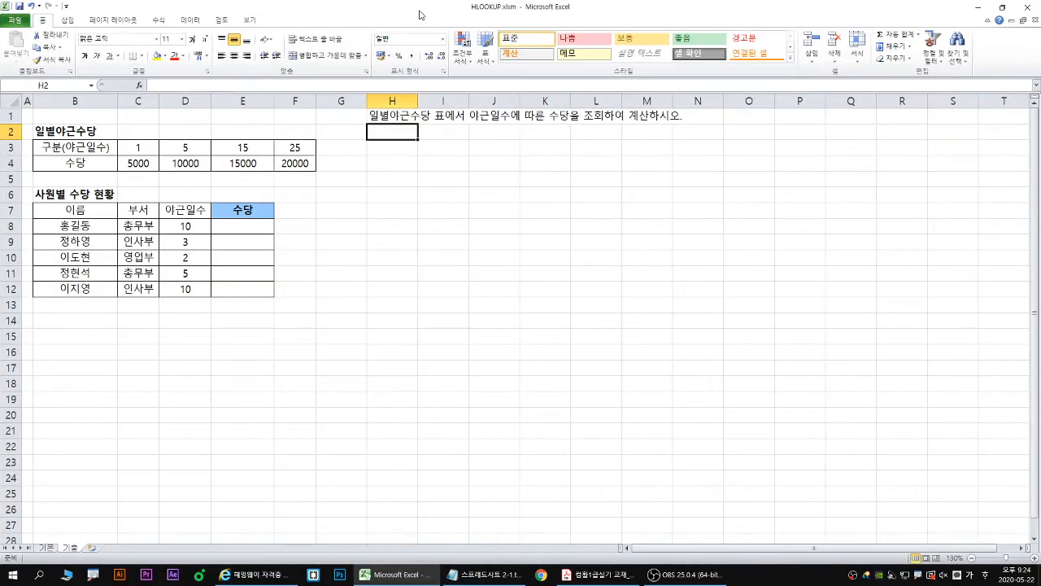
{"action": "type", "text": "("}
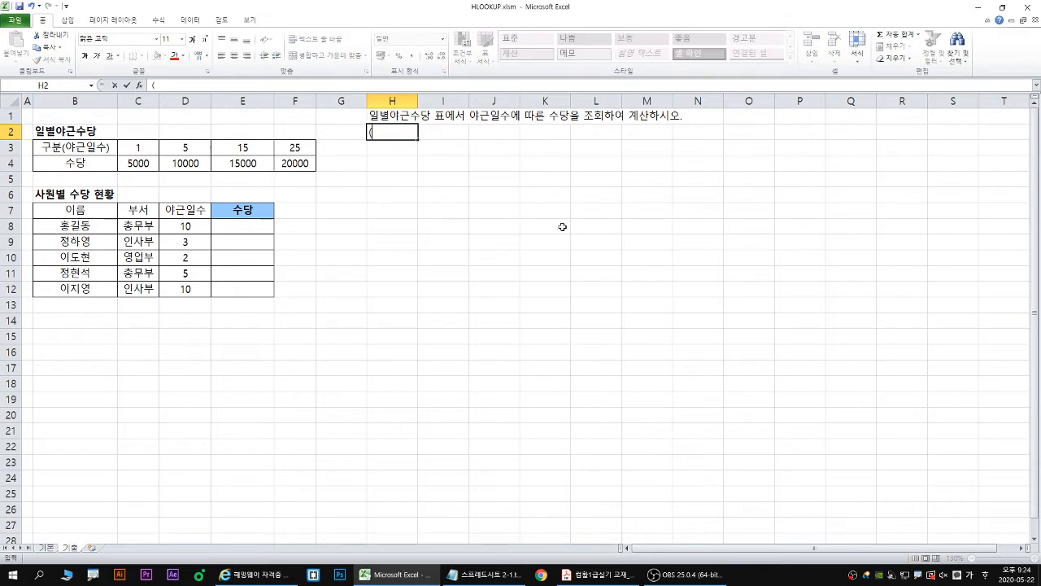
{"action": "type", "text": "ㅇ수당 = 야근ㅅㅇ"}
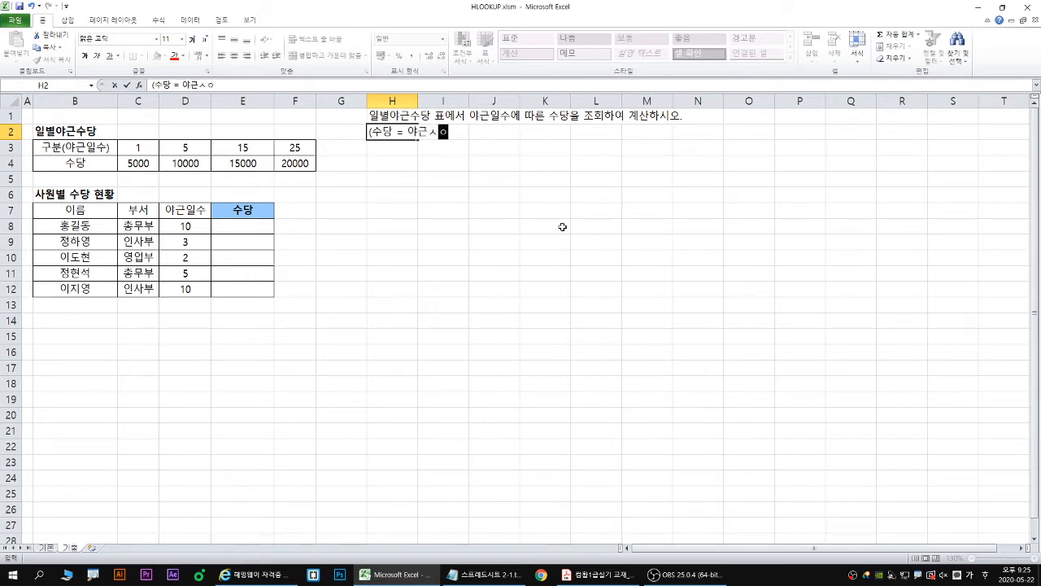
{"action": "key", "text": "BackSpace"}
{"action": "type", "text": "일수"}
{"action": "type", "text": " x ㅇ"}
{"action": "type", "text": "일별야근"}
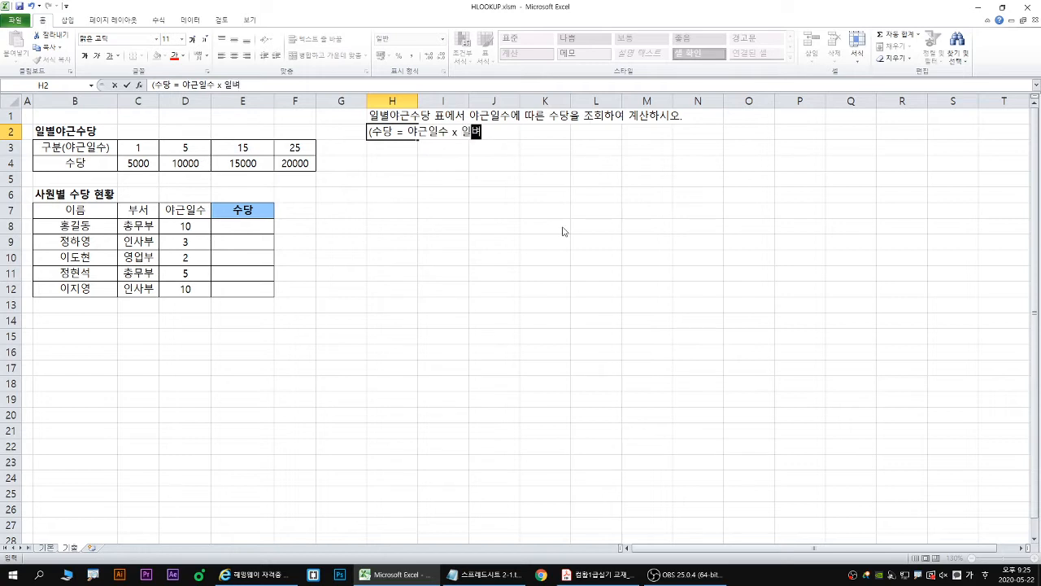
{"action": "type", "text": "수당)"}
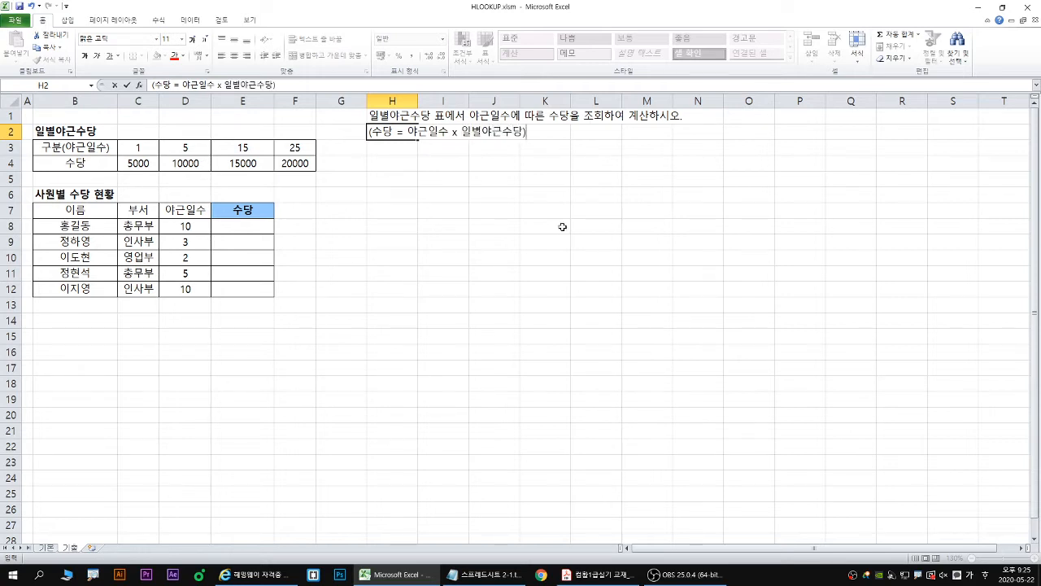
{"action": "key", "text": "Return"}
- Make the instruction text in H1:H2 bold and enlarge its font, and select the first 수당 cell E8
{"action": "key", "text": "Up"}
{"action": "key", "text": "shift+Up"}
{"action": "key", "text": "ctrl+b"}
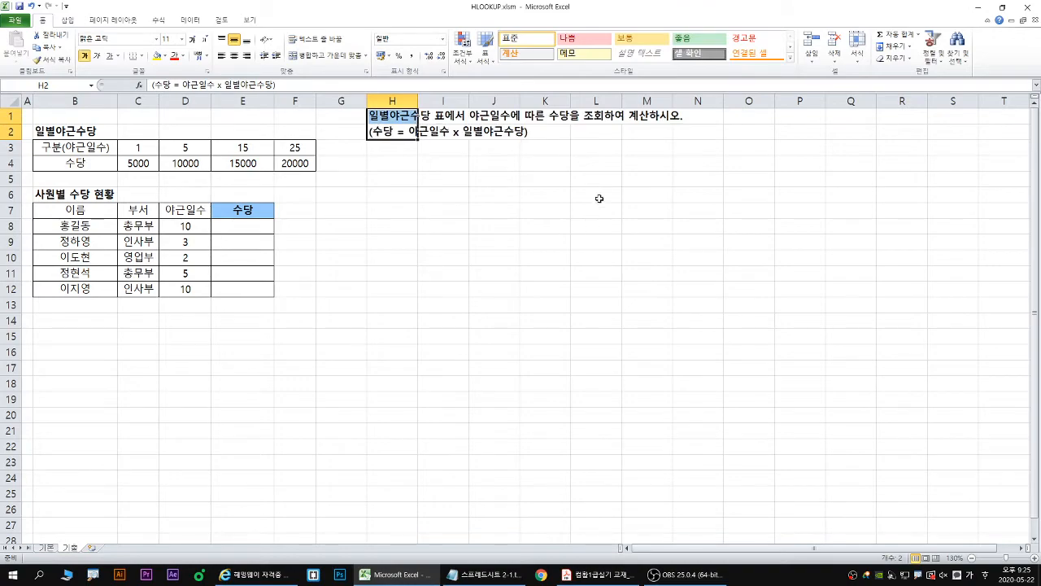
{"action": "left_click", "coordinate": [194, 42]}
{"action": "left_click", "coordinate": [194, 42]}
{"action": "left_click", "coordinate": [193, 42]}
{"action": "left_click", "coordinate": [194, 42]}
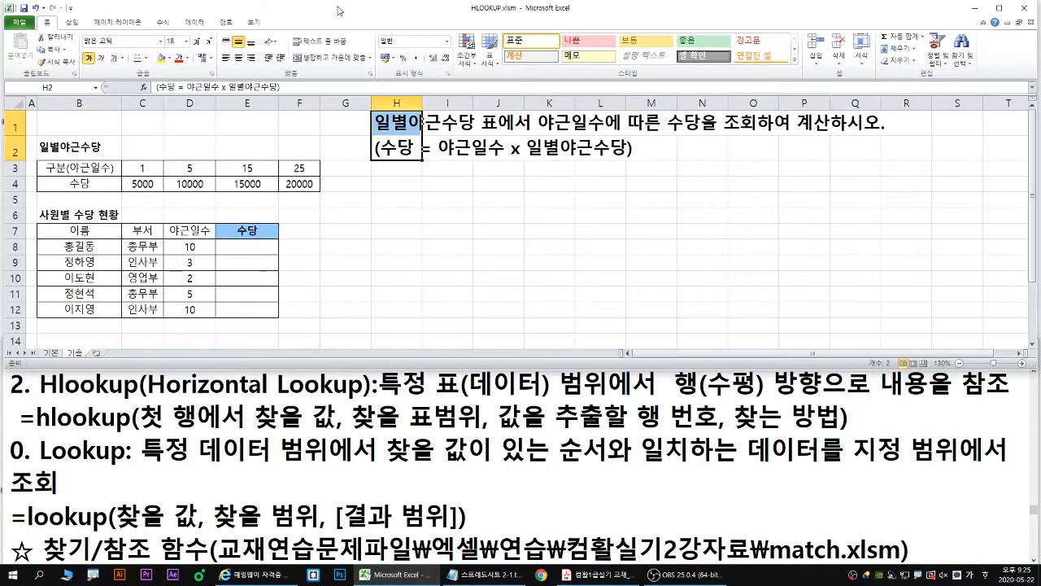
{"action": "left_click", "coordinate": [203, 41]}
{"action": "left_click", "coordinate": [252, 256]}
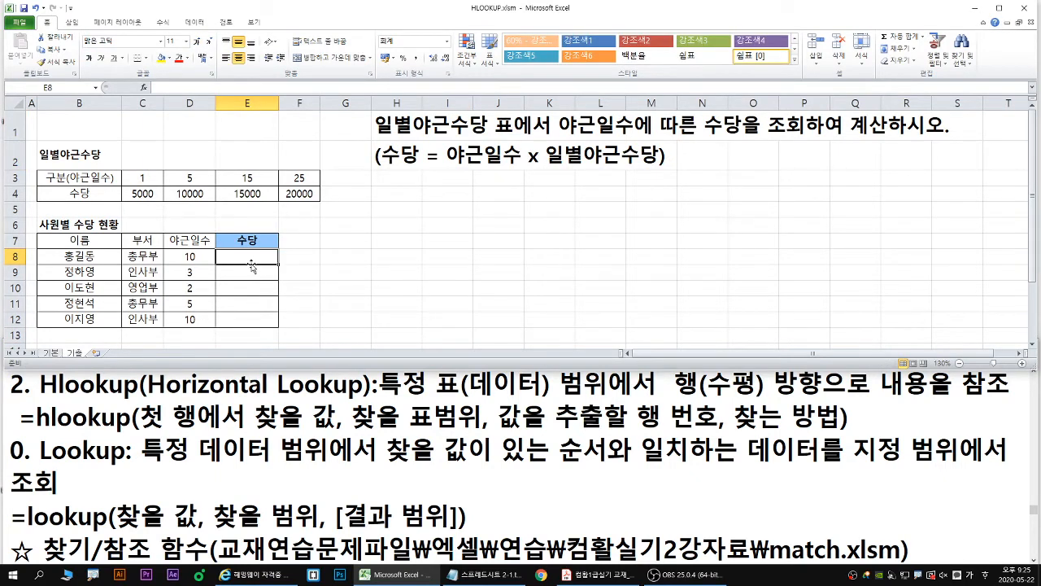
{"action": "left_click_drag", "start_coordinate": [264, 259], "coordinate": [304, 242]}
{"action": "mouse_move", "coordinate": [38, 168]}
{"action": "left_mouse_down"}
{"action": "mouse_move", "coordinate": [76, 182]}
{"action": "mouse_move", "coordinate": [319, 204]}
{"action": "left_mouse_up"}
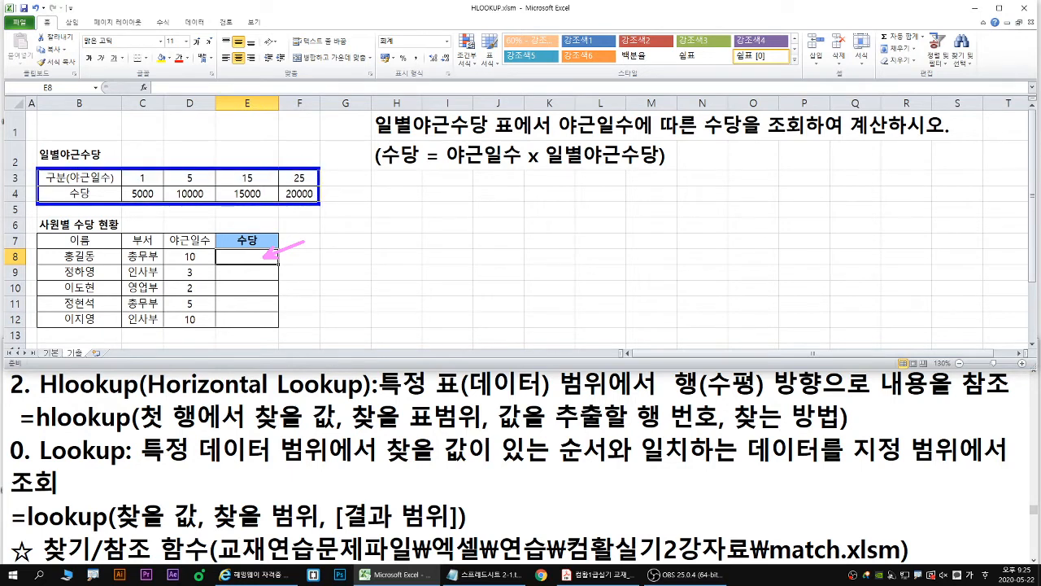
{"action": "key", "text": "Escape"}
{"action": "mouse_move", "coordinate": [118, 169]}
{"action": "left_mouse_down"}
{"action": "mouse_move", "coordinate": [162, 185]}
{"action": "mouse_move", "coordinate": [318, 187]}
{"action": "left_mouse_up"}
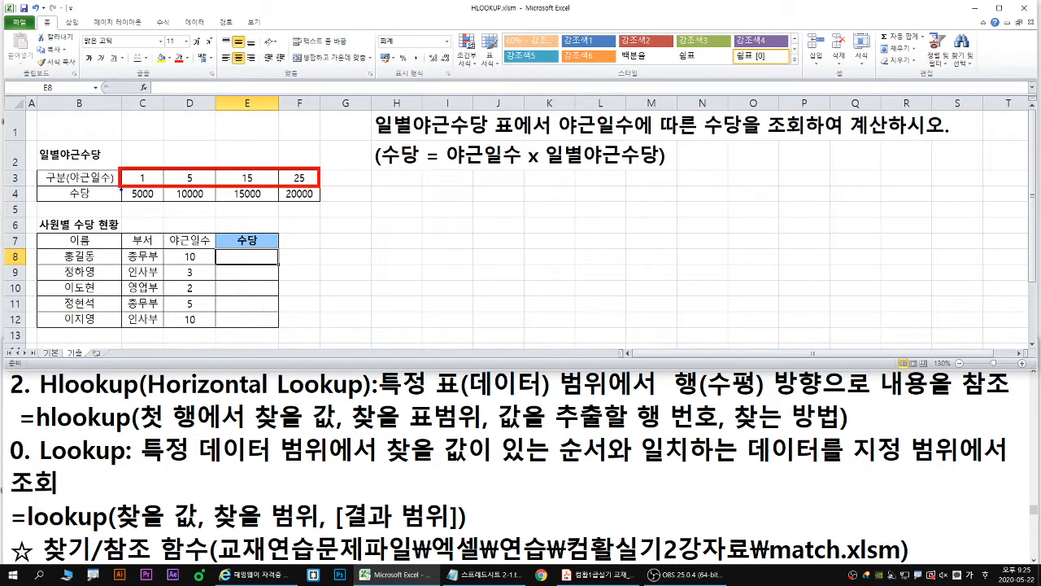
{"action": "left_click_drag", "start_coordinate": [120, 189], "coordinate": [317, 205]}
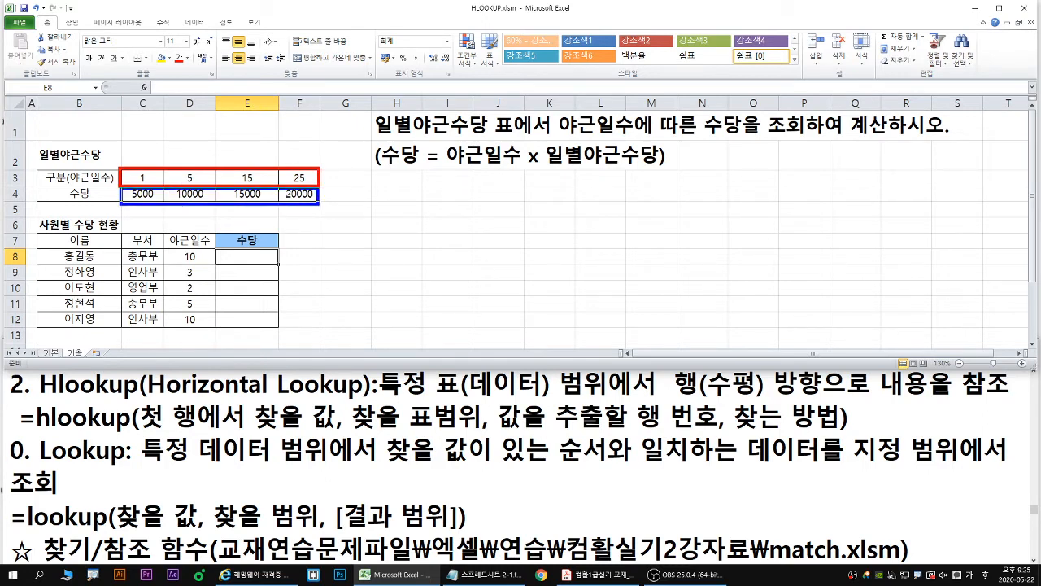
{"action": "key", "text": "Escape"}
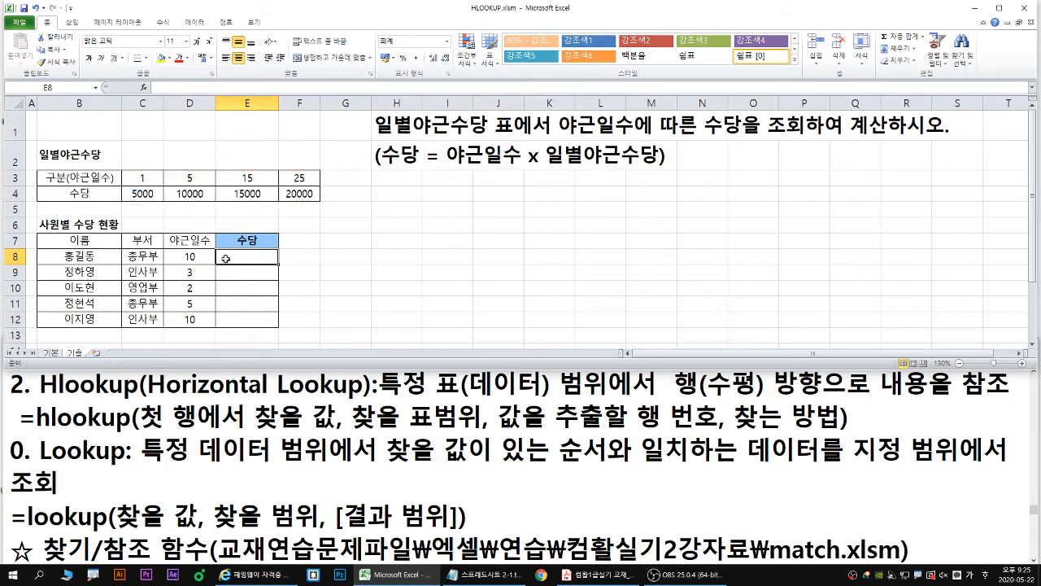
- Start an HLOOKUP formula in E8 and open its function arguments
{"action": "type", "text": "="}
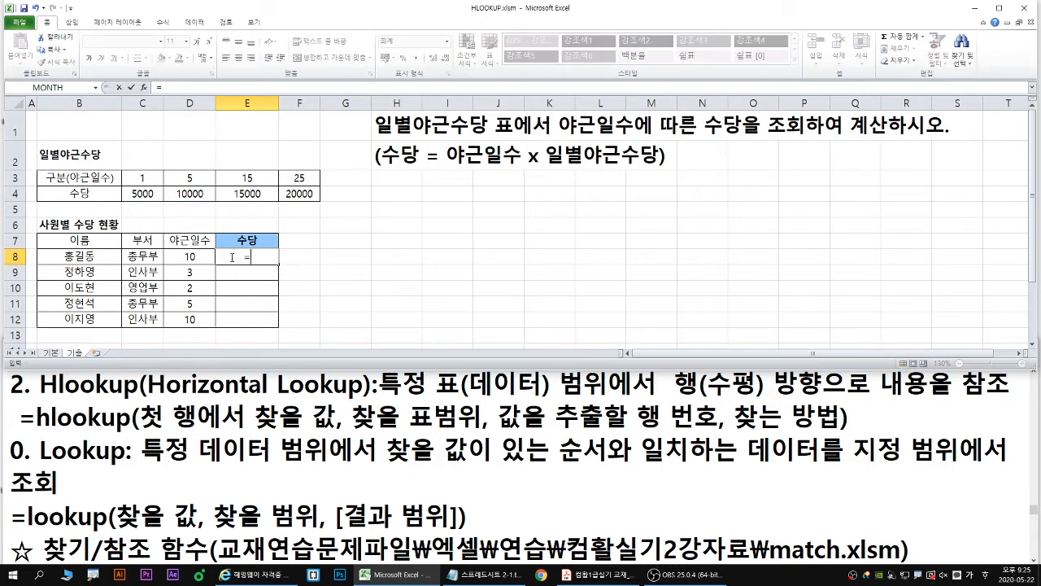
{"action": "type", "text": "hloo"}
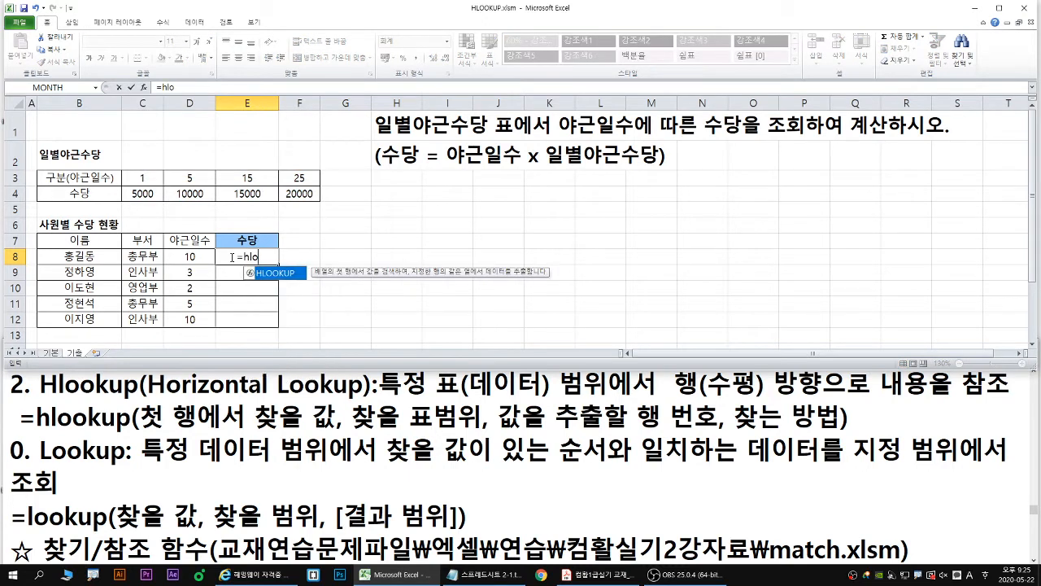
{"action": "double_click", "coordinate": [272, 274]}
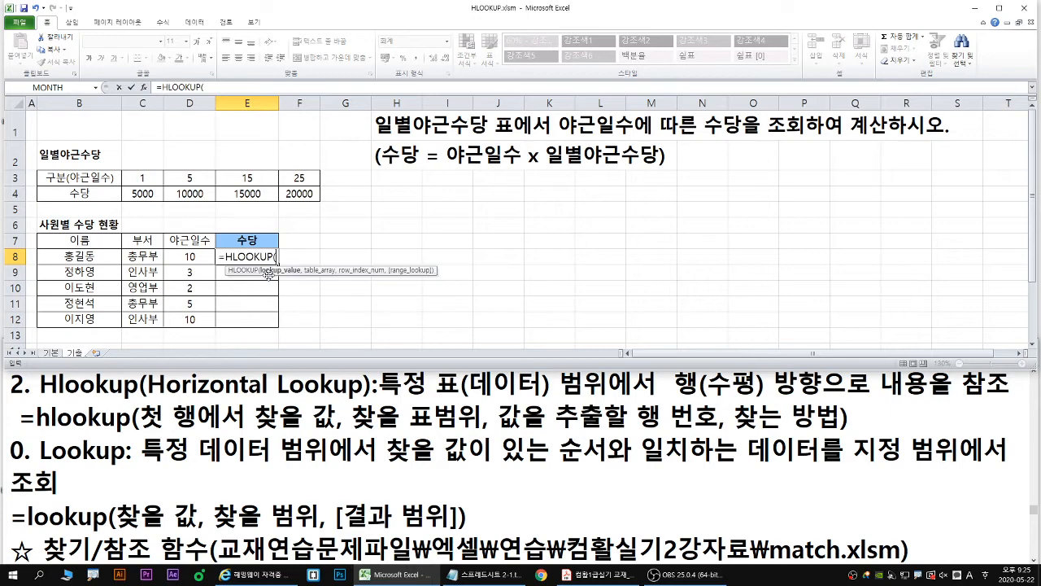
{"action": "left_click", "coordinate": [144, 87]}
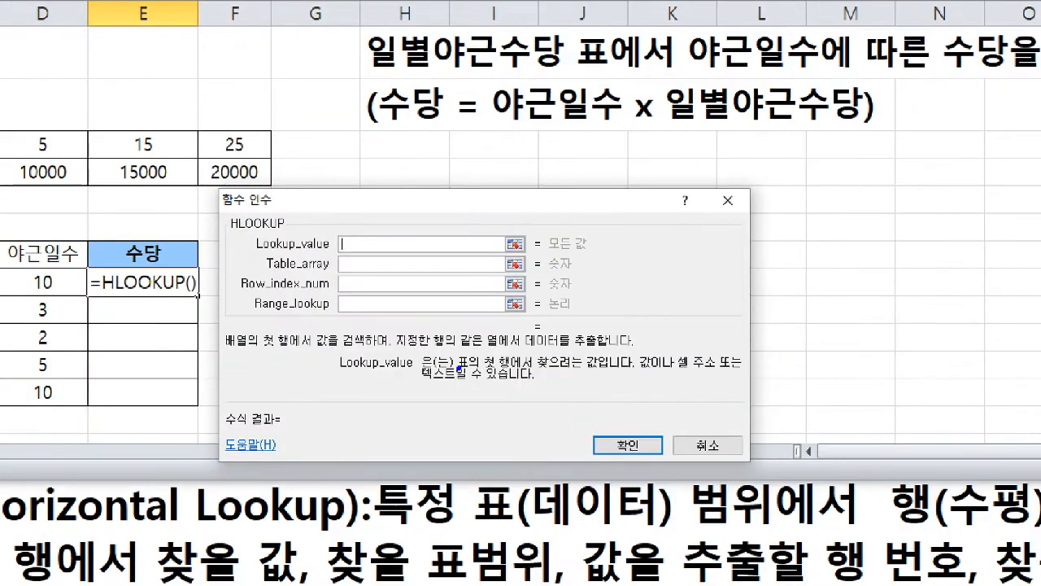
- Set the HLOOKUP lookup value to D8, the first employee's 야근일수
{"action": "mouse_move", "coordinate": [446, 349]}
{"action": "left_mouse_down"}
{"action": "mouse_move", "coordinate": [551, 349]}
{"action": "mouse_move", "coordinate": [601, 373]}
{"action": "left_mouse_up"}
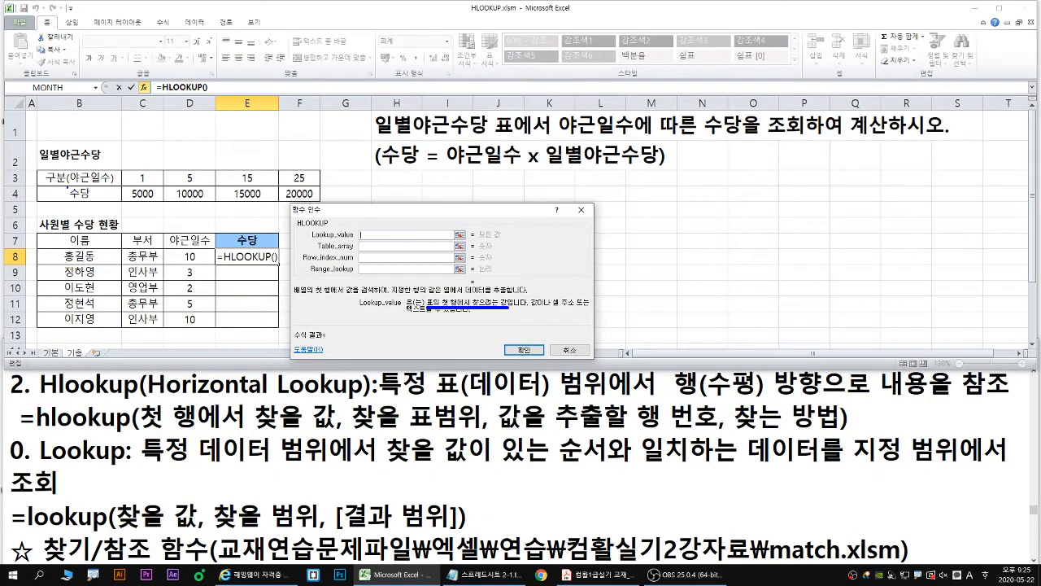
{"action": "mouse_move", "coordinate": [37, 170]}
{"action": "left_mouse_down"}
{"action": "mouse_move", "coordinate": [58, 180]}
{"action": "mouse_move", "coordinate": [323, 190]}
{"action": "left_mouse_up"}
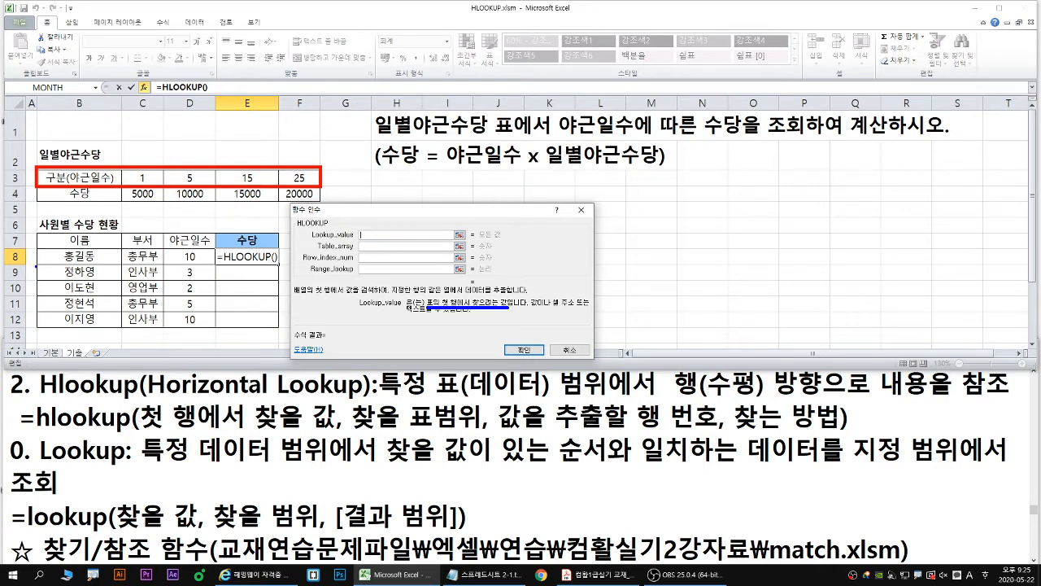
{"action": "left_click_drag", "start_coordinate": [36, 265], "coordinate": [287, 266]}
{"action": "mouse_move", "coordinate": [211, 244]}
{"action": "left_mouse_down"}
{"action": "mouse_move", "coordinate": [183, 261]}
{"action": "mouse_move", "coordinate": [199, 260]}
{"action": "left_mouse_up"}
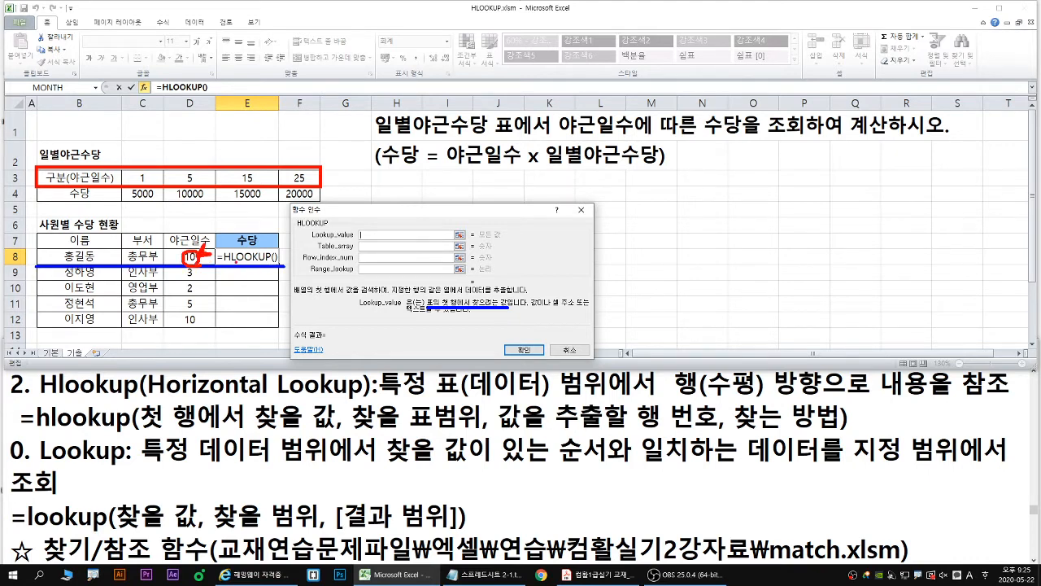
{"action": "key", "text": "Escape"}
{"action": "left_click", "coordinate": [186, 258]}
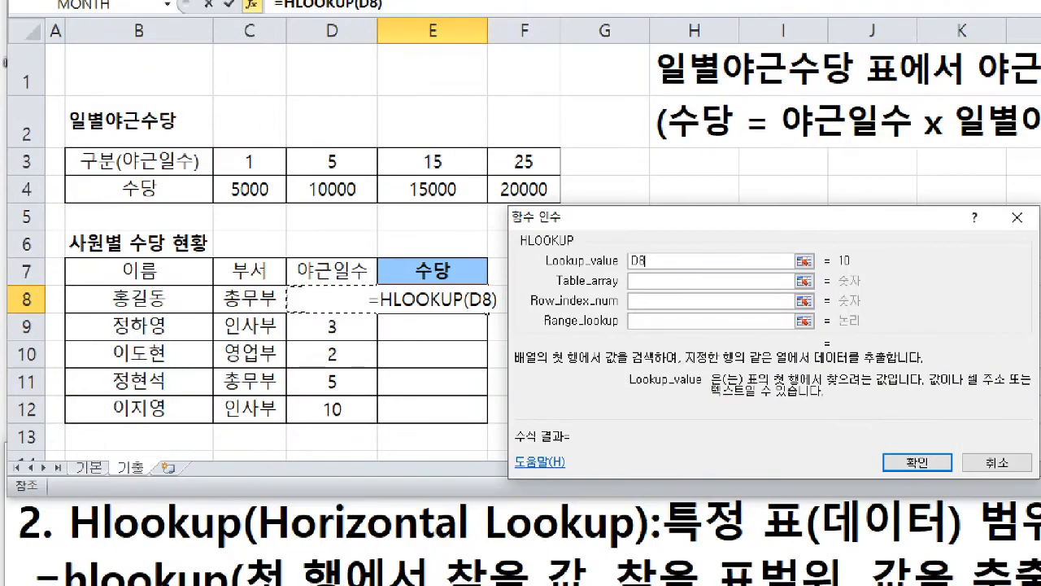
{"action": "mouse_move", "coordinate": [363, 273]}
{"action": "left_mouse_down"}
{"action": "mouse_move", "coordinate": [340, 299]}
{"action": "mouse_move", "coordinate": [325, 298]}
{"action": "mouse_move", "coordinate": [335, 313]}
{"action": "left_mouse_up"}
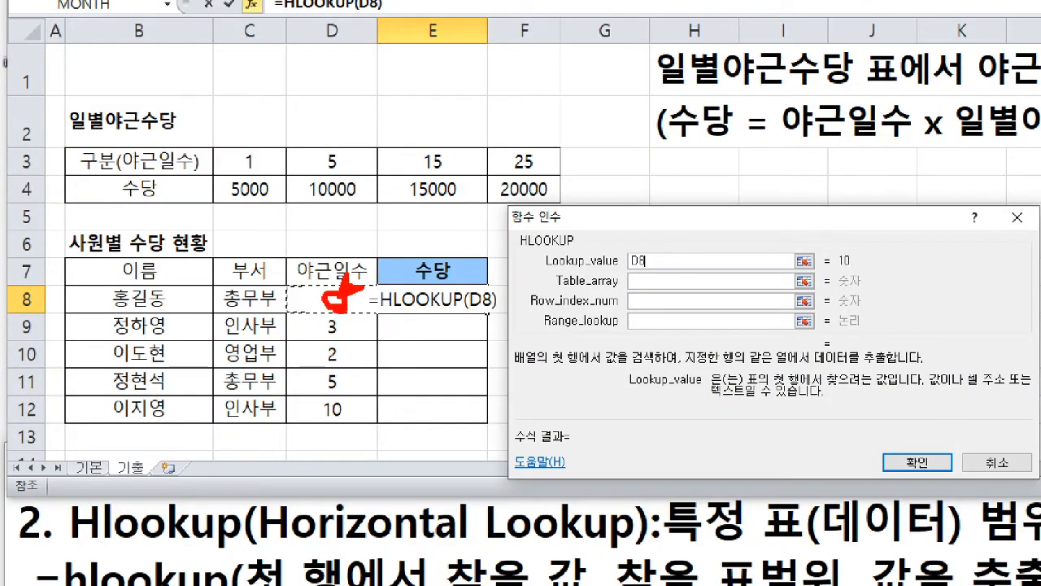
{"action": "key", "text": "Escape"}
- Set the HLOOKUP table array to the 일별야근수당 table as the absolute range $B$3:$F$4
{"action": "left_click", "coordinate": [664, 280]}
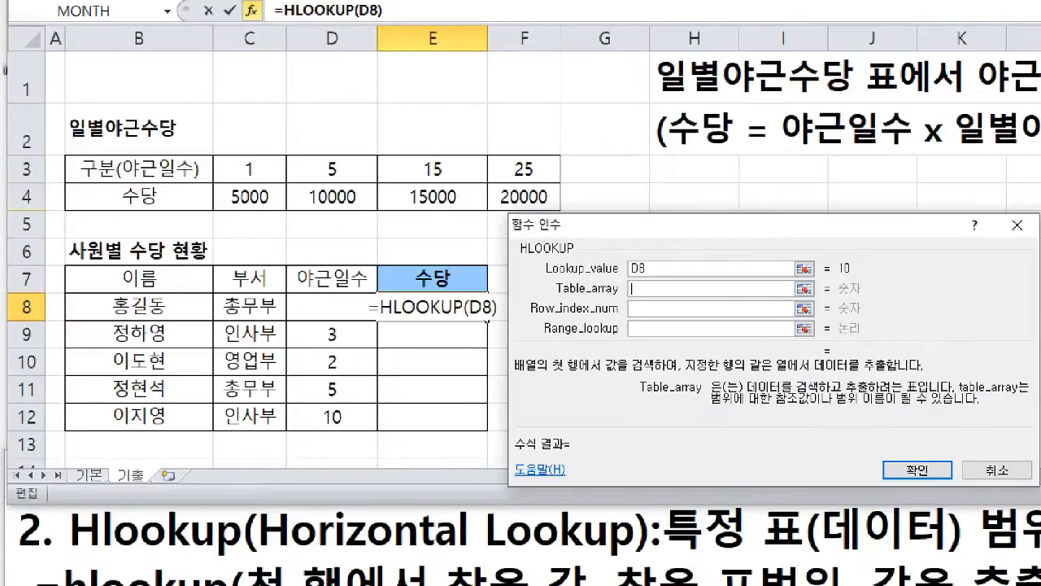
{"action": "left_click_drag", "start_coordinate": [60, 156], "coordinate": [561, 214]}
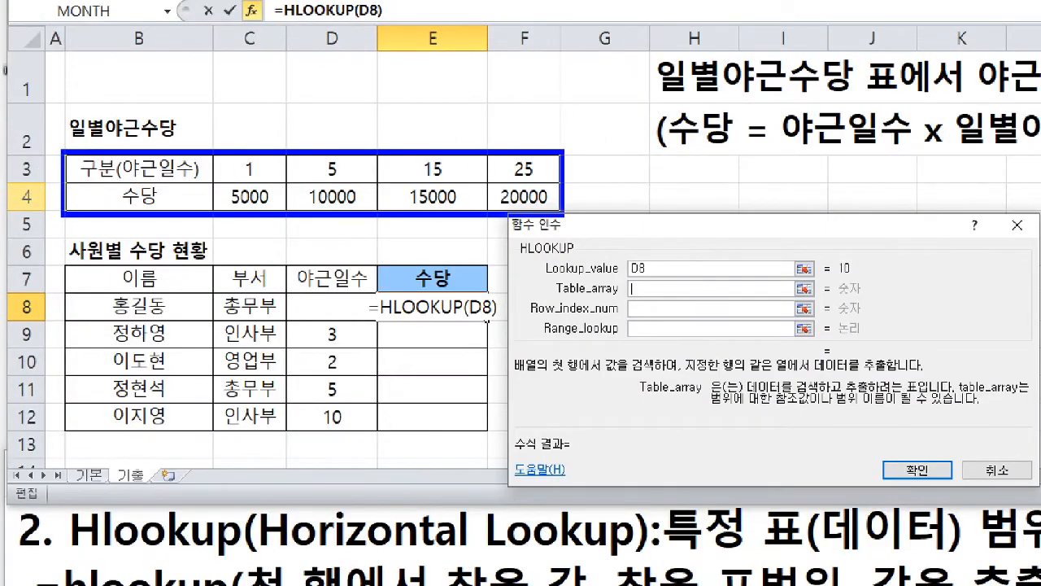
{"action": "left_click_drag", "start_coordinate": [213, 154], "coordinate": [557, 213]}
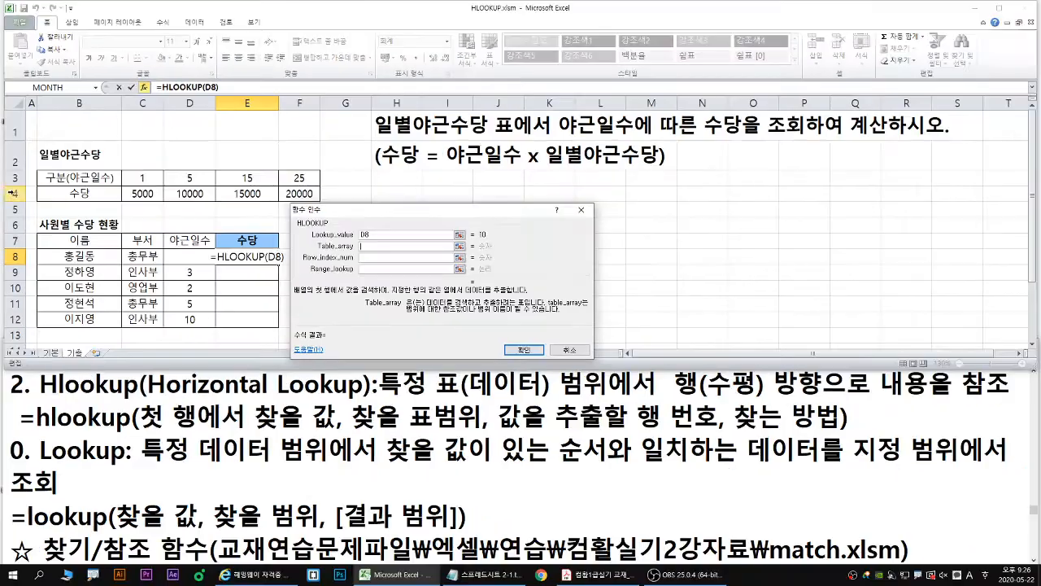
{"action": "left_click_drag", "start_coordinate": [100, 169], "coordinate": [501, 186]}
{"action": "left_click_drag", "start_coordinate": [286, 187], "coordinate": [298, 197]}
{"action": "key", "text": "F4"}
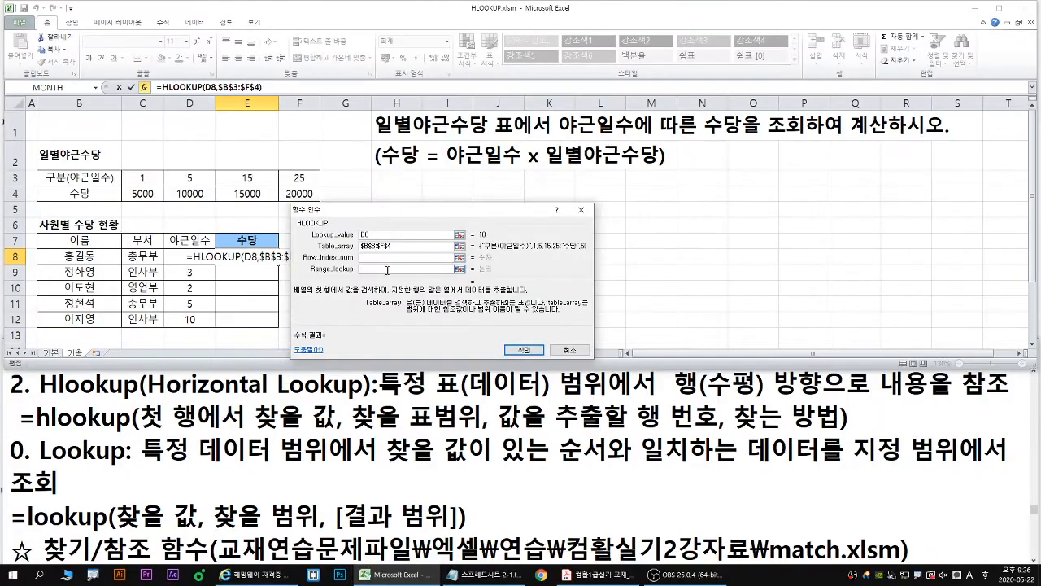
- Set the HLOOKUP row index to 2 and the range lookup to 1 for an approximate match
{"action": "left_click", "coordinate": [634, 310]}
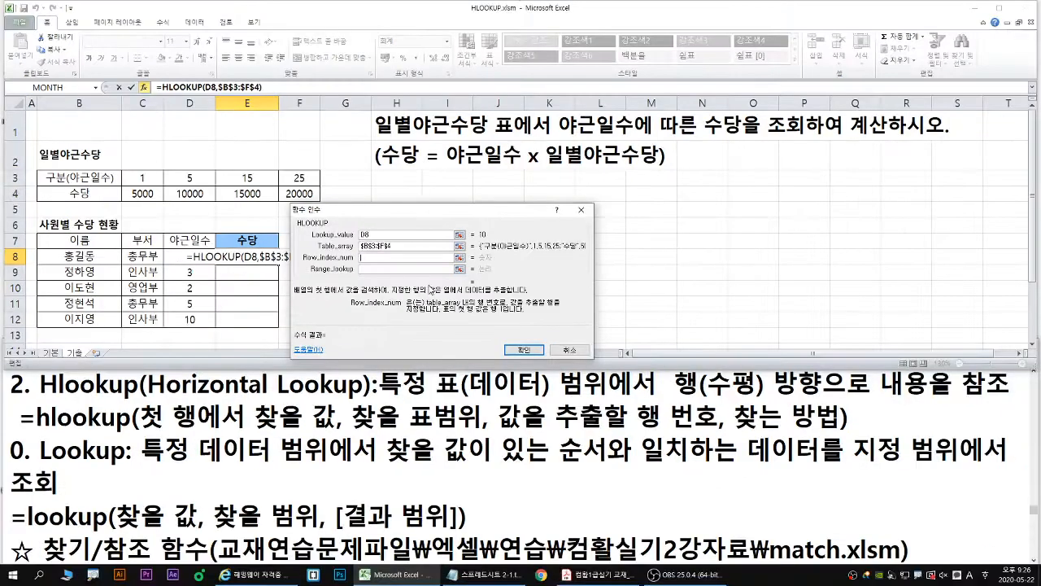
{"action": "type", "text": "2"}
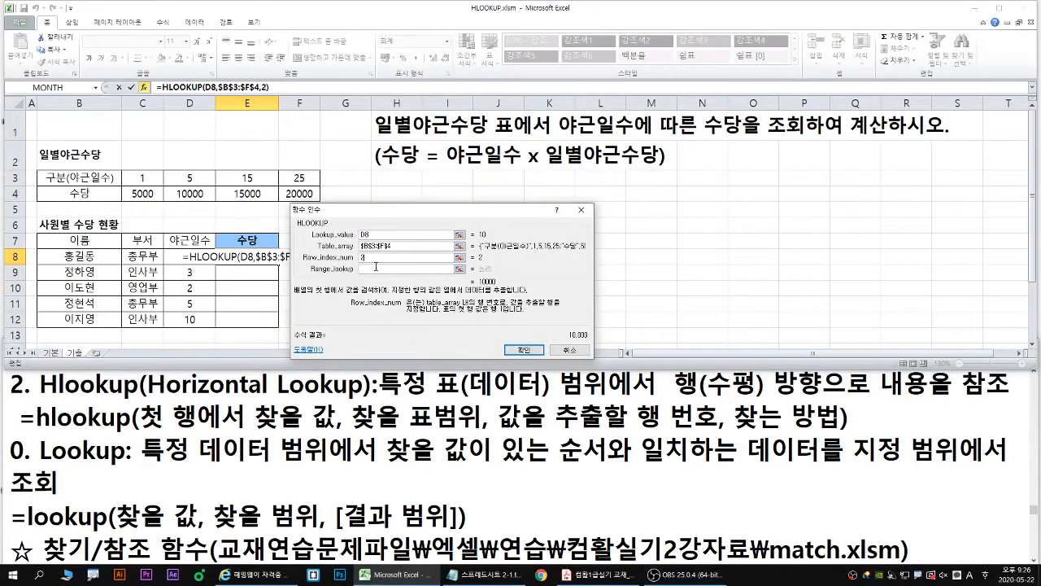
{"action": "left_click", "coordinate": [367, 269]}
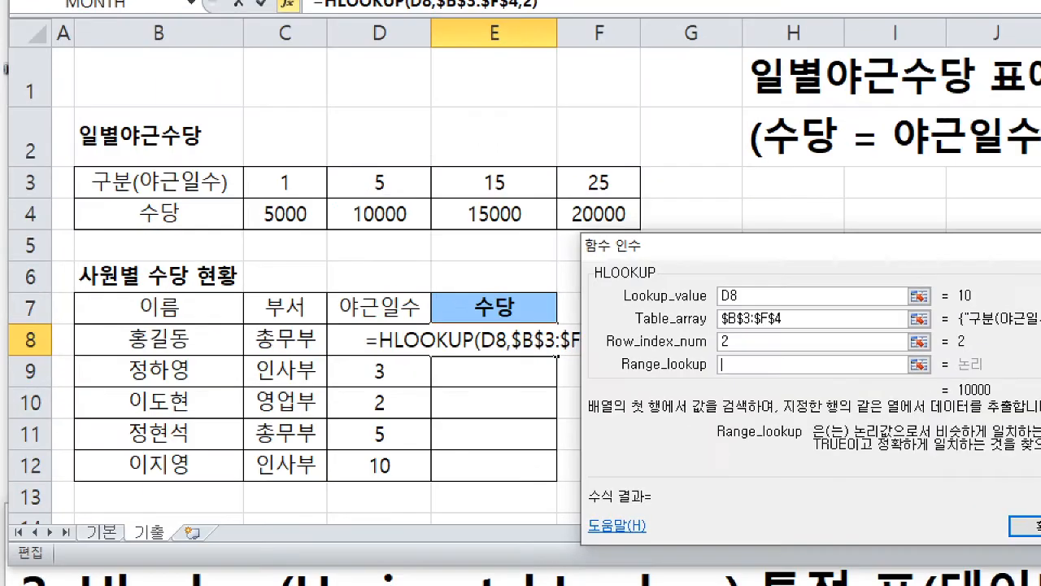
{"action": "mouse_move", "coordinate": [978, 310]}
{"action": "left_mouse_down"}
{"action": "mouse_move", "coordinate": [796, 175]}
{"action": "mouse_move", "coordinate": [395, 159]}
{"action": "mouse_move", "coordinate": [415, 180]}
{"action": "mouse_move", "coordinate": [411, 197]}
{"action": "left_mouse_up"}
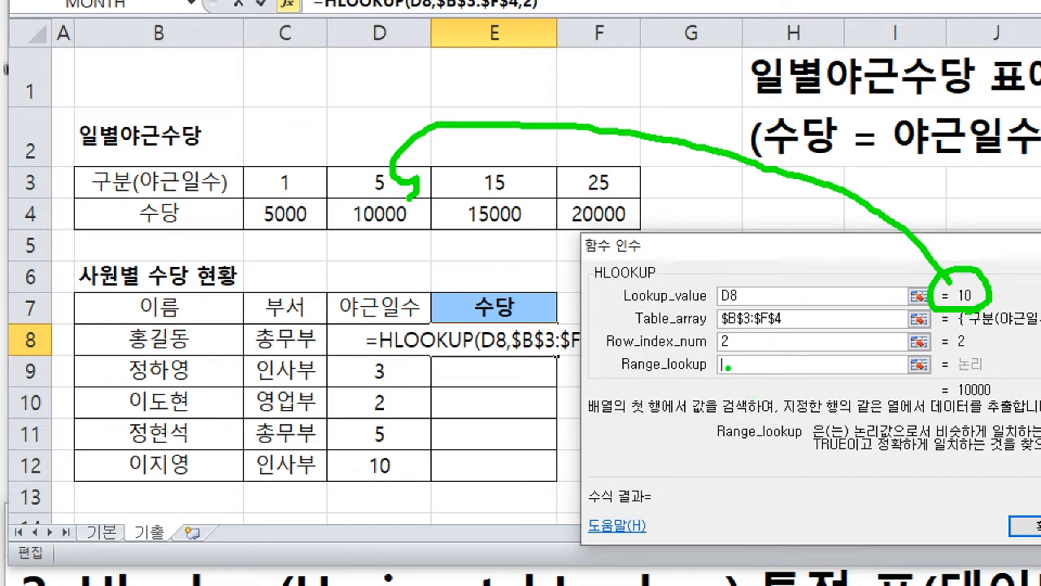
{"action": "left_click_drag", "start_coordinate": [725, 360], "coordinate": [725, 374]}
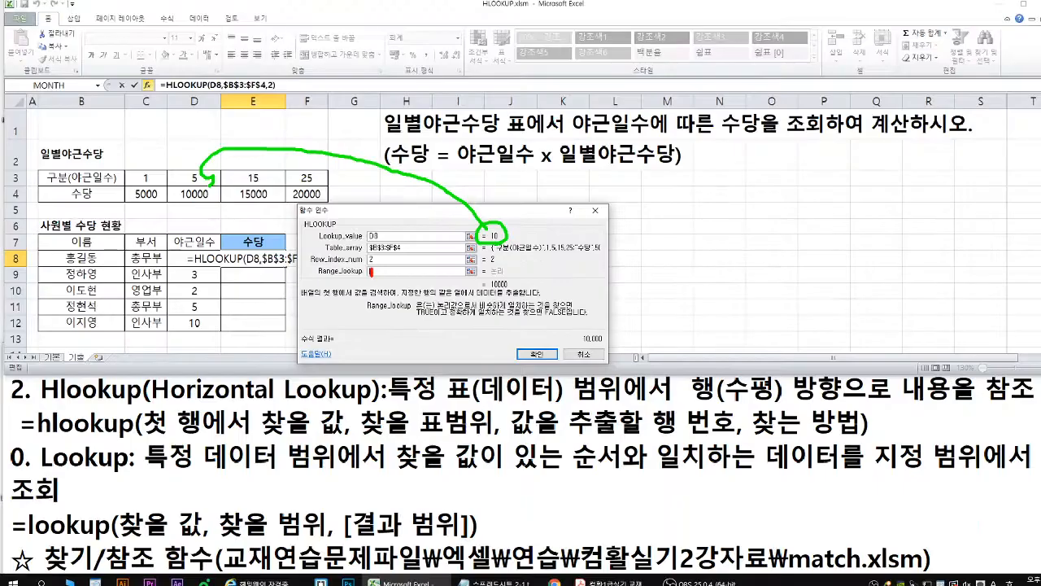
{"action": "type", "text": "1"}
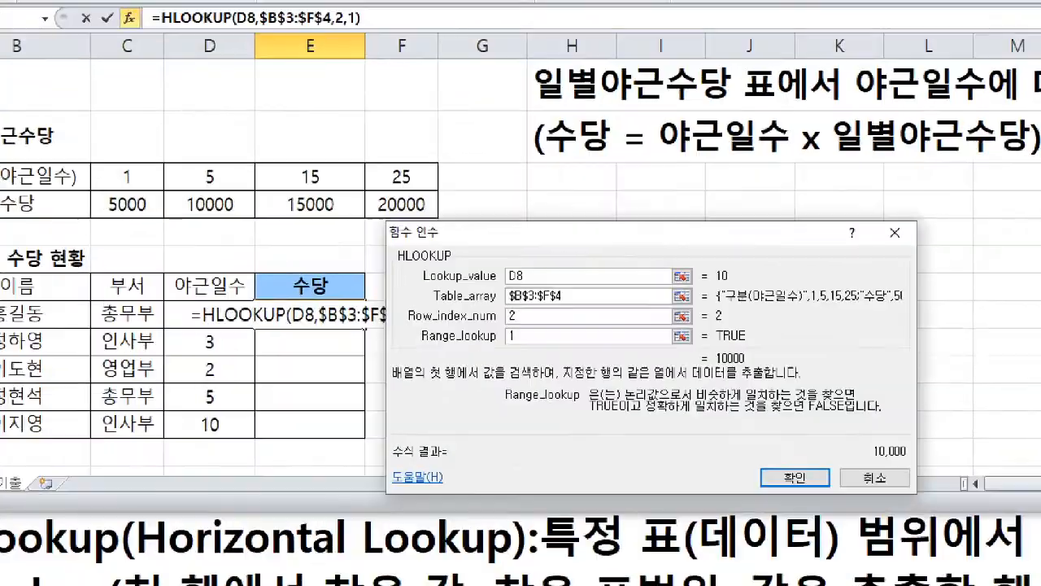
- Accept the HLOOKUP formula in E8 and fill it down the 수당 column to E12
{"action": "left_click_drag", "start_coordinate": [794, 491], "coordinate": [791, 508]}
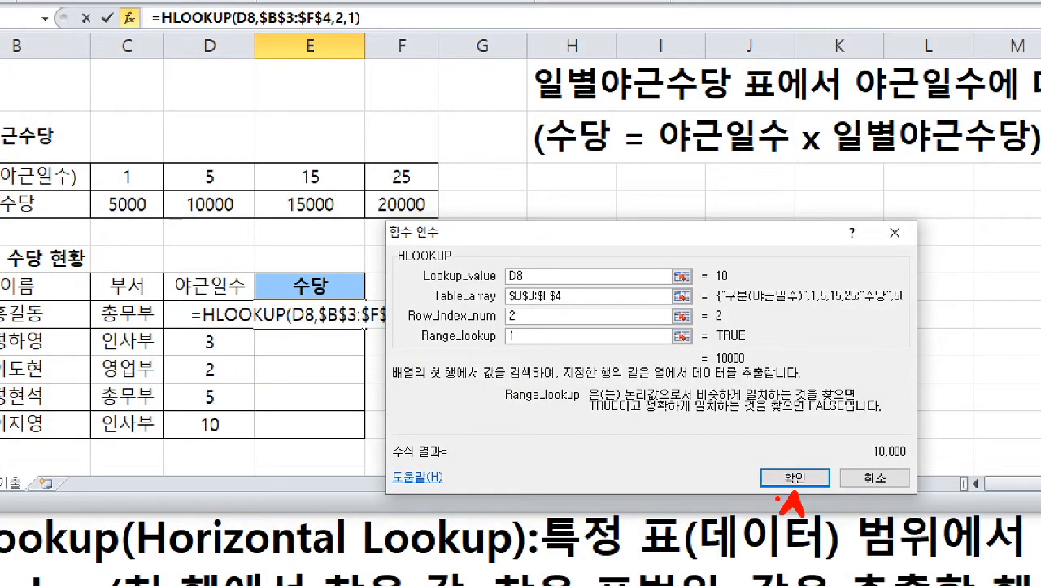
{"action": "mouse_move", "coordinate": [370, 332]}
{"action": "left_mouse_down"}
{"action": "mouse_move", "coordinate": [362, 399]}
{"action": "mouse_move", "coordinate": [379, 391]}
{"action": "left_mouse_up"}
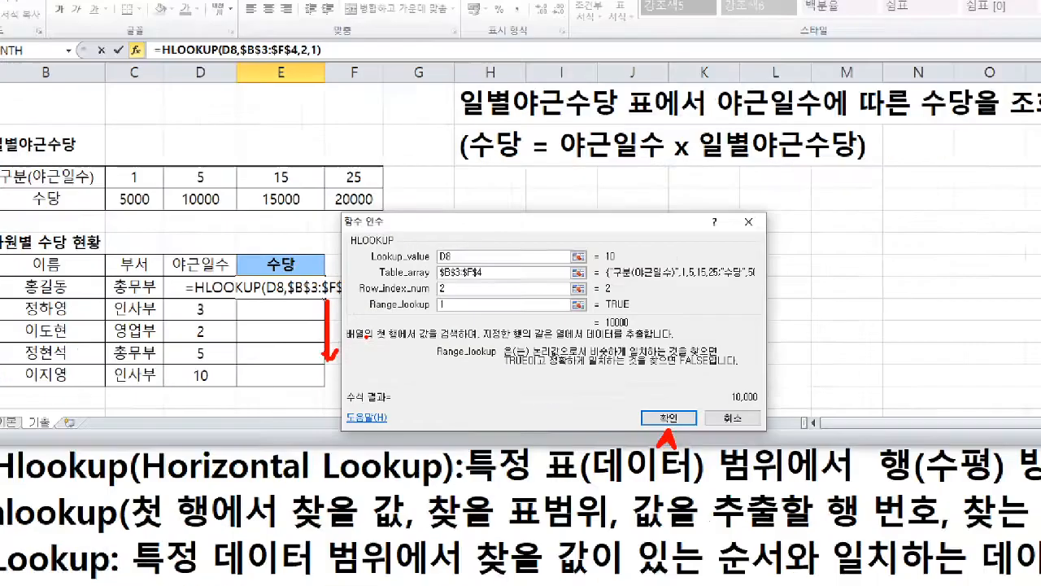
{"action": "left_click", "coordinate": [669, 417]}
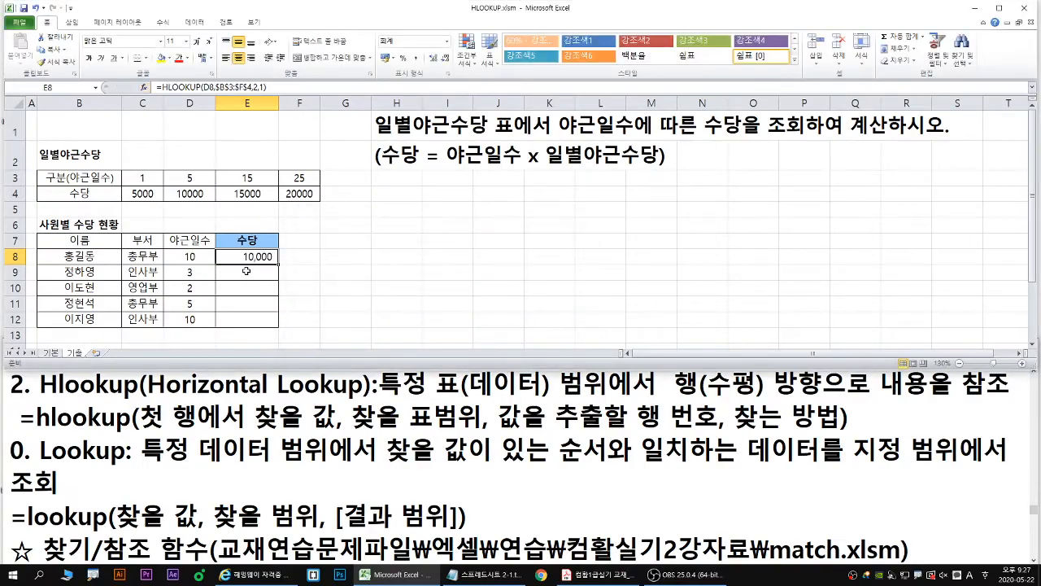
{"action": "double_click", "coordinate": [278, 261]}
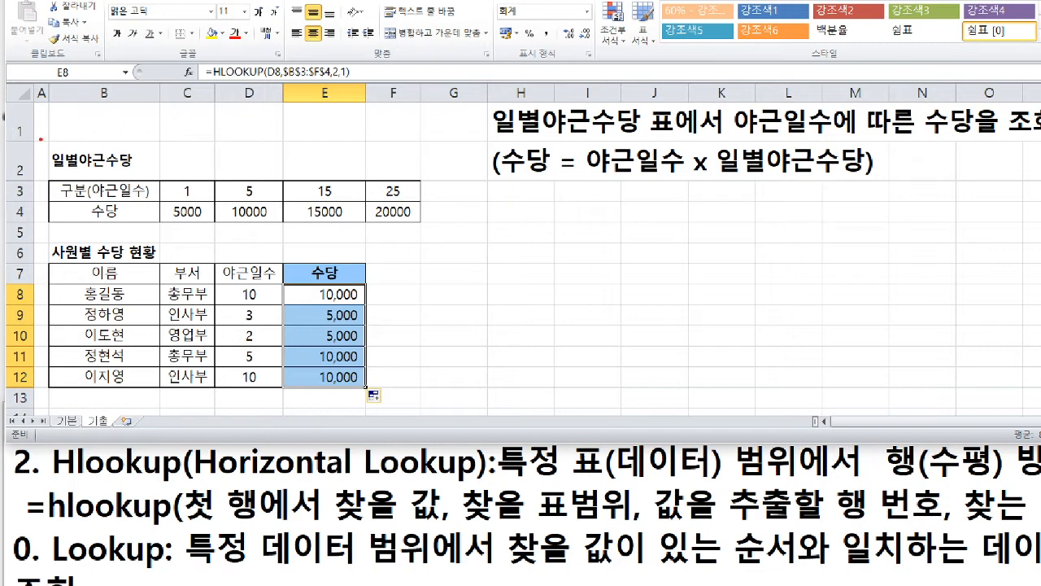
- Examine E8's HLOOKUP formula against the rule in H2 and trace its approximate match through the 일별야근수당 table
{"action": "mouse_move", "coordinate": [260, 305]}
{"action": "left_mouse_down"}
{"action": "mouse_move", "coordinate": [238, 294]}
{"action": "mouse_move", "coordinate": [266, 287]}
{"action": "mouse_move", "coordinate": [260, 306]}
{"action": "mouse_move", "coordinate": [356, 300]}
{"action": "left_mouse_up"}
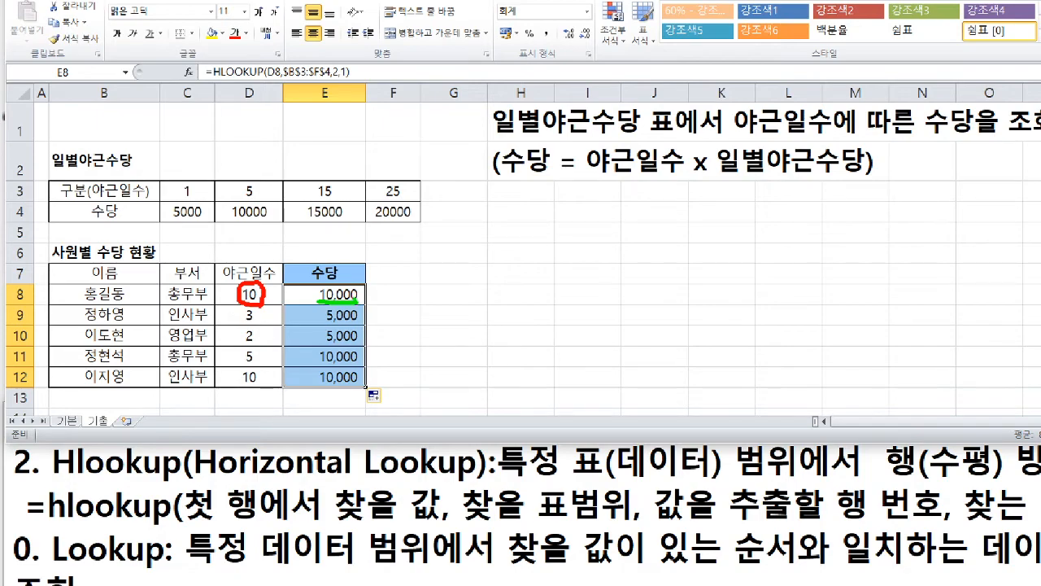
{"action": "key", "text": "Escape"}
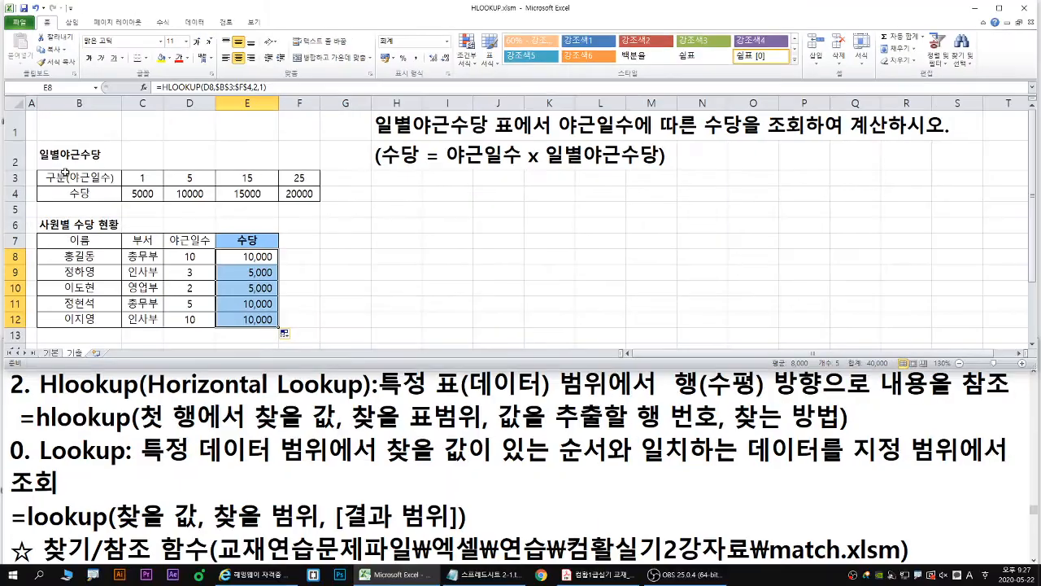
{"action": "double_click", "coordinate": [272, 259]}
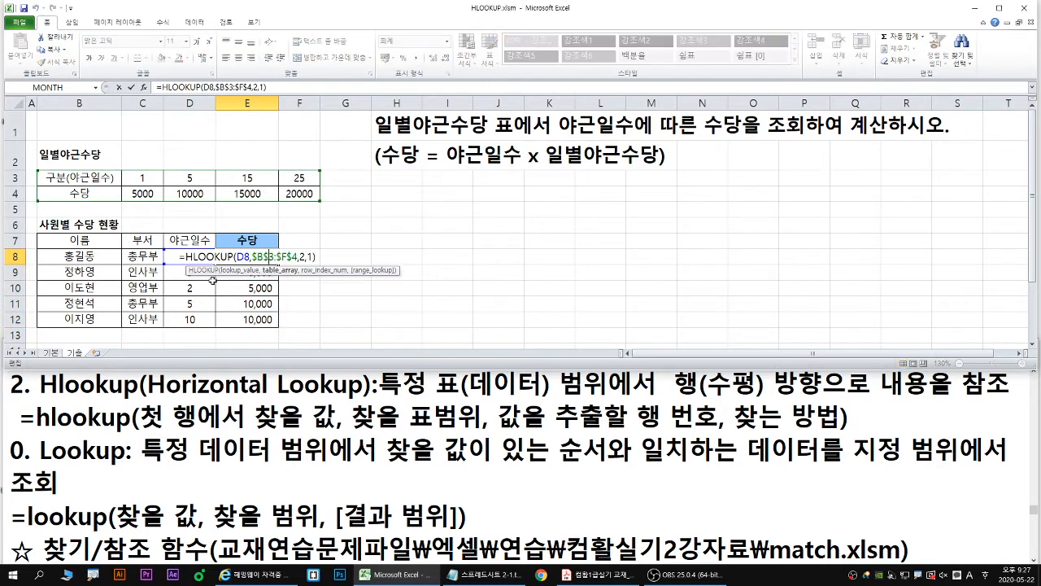
{"action": "left_click_drag", "start_coordinate": [186, 267], "coordinate": [281, 266]}
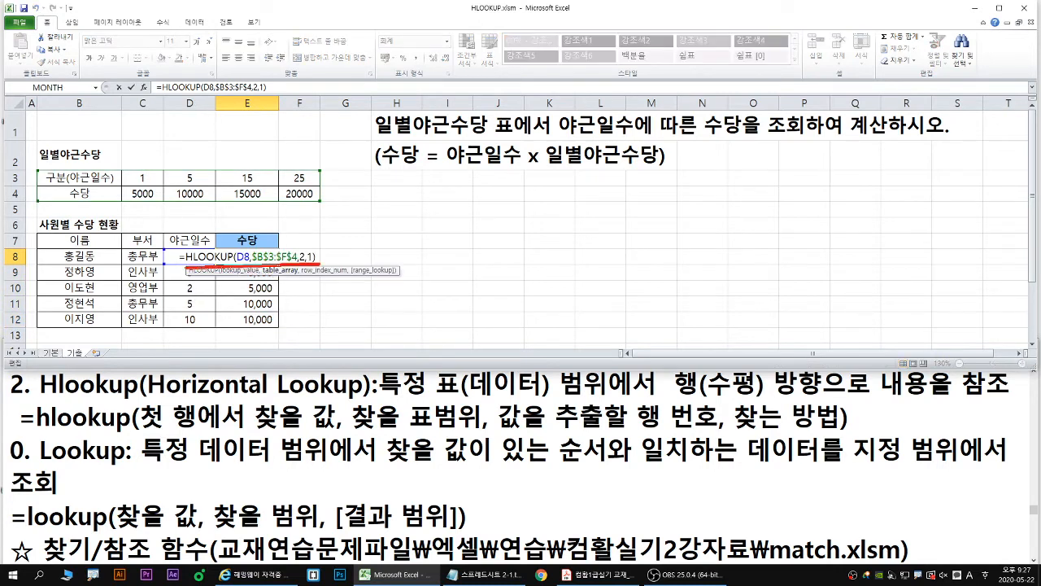
{"action": "mouse_move", "coordinate": [37, 169]}
{"action": "left_mouse_down"}
{"action": "mouse_move", "coordinate": [251, 202]}
{"action": "mouse_move", "coordinate": [322, 203]}
{"action": "mouse_move", "coordinate": [304, 245]}
{"action": "mouse_move", "coordinate": [309, 259]}
{"action": "mouse_move", "coordinate": [334, 263]}
{"action": "left_mouse_up"}
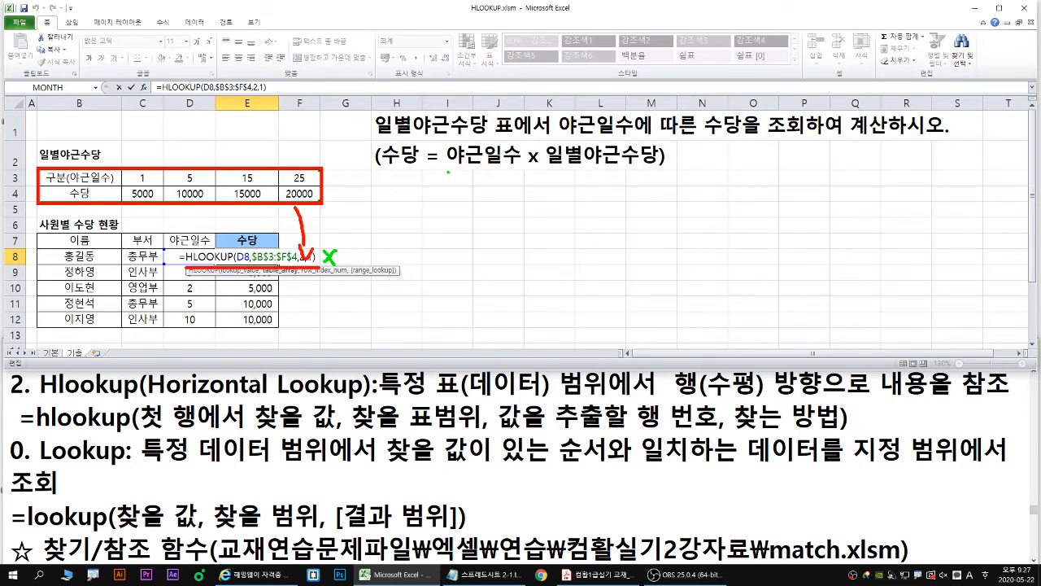
{"action": "left_click_drag", "start_coordinate": [448, 172], "coordinate": [665, 172]}
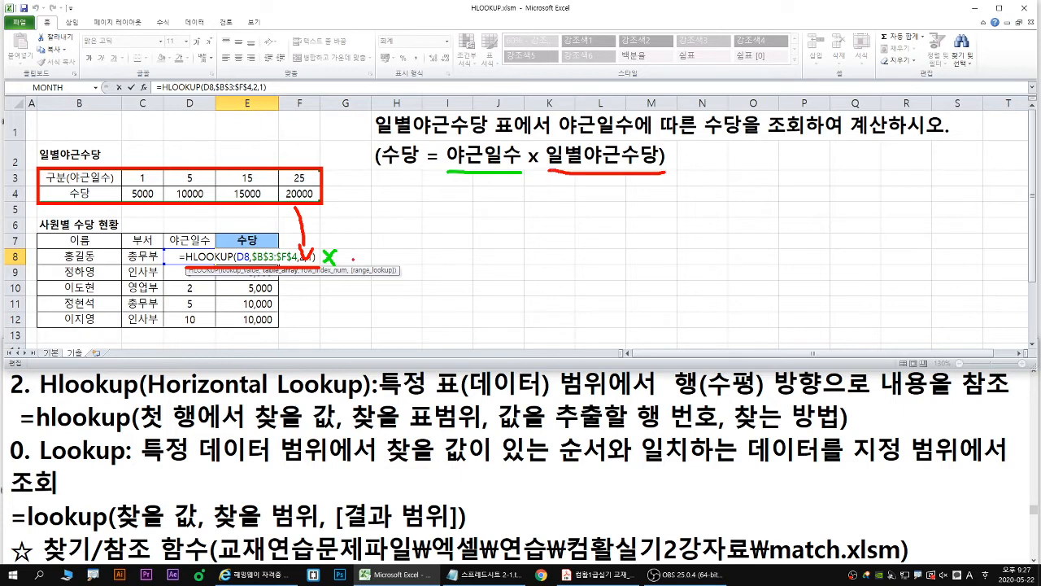
{"action": "key", "text": "g"}
{"action": "key", "text": "t"}
{"action": "key", "text": "Escape"}
{"action": "left_click_drag", "start_coordinate": [362, 253], "coordinate": [361, 253]}
{"action": "key", "text": "Escape"}
{"action": "key", "text": "Escape"}
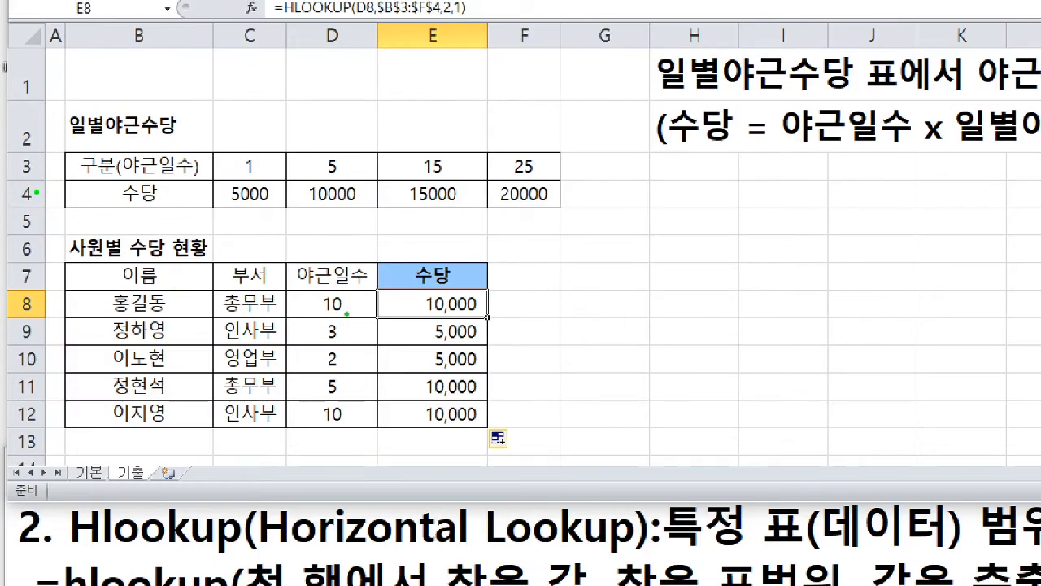
{"action": "mouse_move", "coordinate": [347, 312]}
{"action": "left_mouse_down"}
{"action": "mouse_move", "coordinate": [311, 317]}
{"action": "mouse_move", "coordinate": [355, 298]}
{"action": "mouse_move", "coordinate": [350, 322]}
{"action": "mouse_move", "coordinate": [384, 156]}
{"action": "mouse_move", "coordinate": [372, 137]}
{"action": "mouse_move", "coordinate": [353, 138]}
{"action": "mouse_move", "coordinate": [342, 156]}
{"action": "mouse_move", "coordinate": [353, 155]}
{"action": "left_mouse_up"}
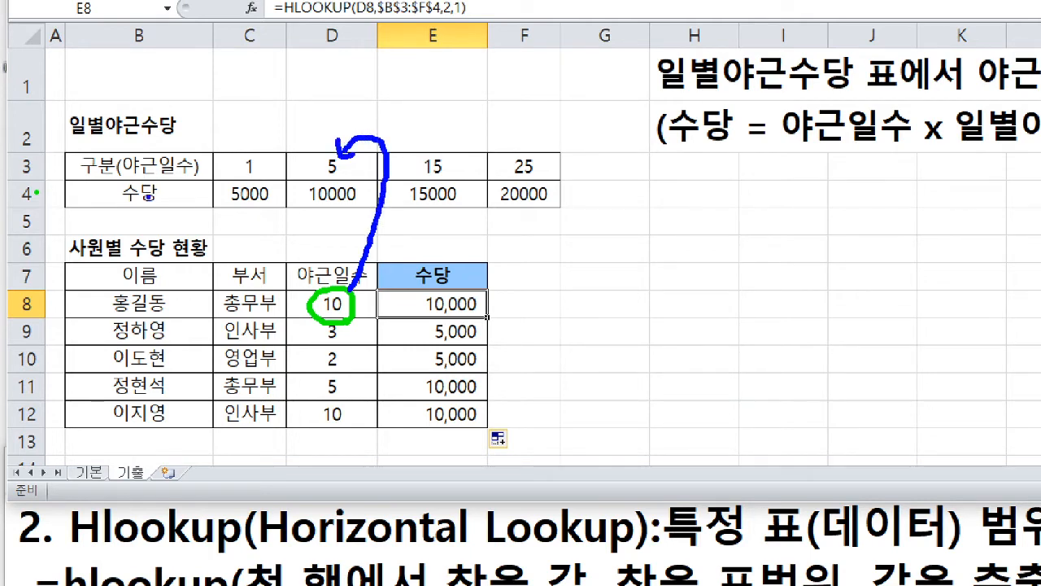
{"action": "key", "text": "r"}
{"action": "mouse_move", "coordinate": [203, 160]}
{"action": "left_mouse_down"}
{"action": "mouse_move", "coordinate": [174, 203]}
{"action": "mouse_move", "coordinate": [197, 205]}
{"action": "left_mouse_up"}
{"action": "mouse_move", "coordinate": [362, 202]}
{"action": "left_mouse_down"}
{"action": "mouse_move", "coordinate": [315, 207]}
{"action": "mouse_move", "coordinate": [305, 185]}
{"action": "mouse_move", "coordinate": [366, 200]}
{"action": "left_mouse_up"}
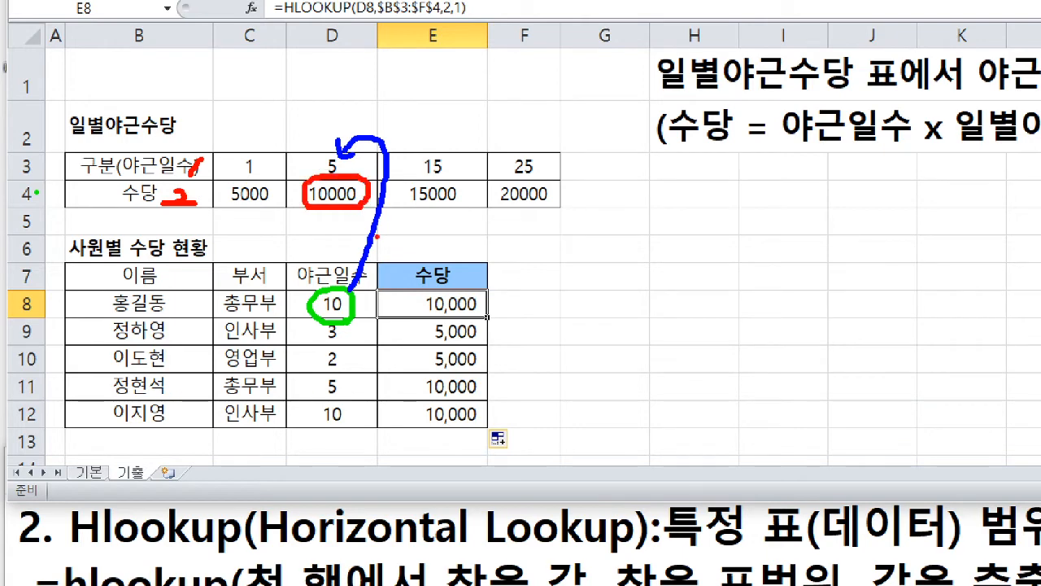
{"action": "left_click_drag", "start_coordinate": [419, 315], "coordinate": [481, 314]}
{"action": "mouse_move", "coordinate": [388, 156]}
{"action": "left_mouse_down"}
{"action": "mouse_move", "coordinate": [404, 137]}
{"action": "mouse_move", "coordinate": [438, 150]}
{"action": "left_mouse_up"}
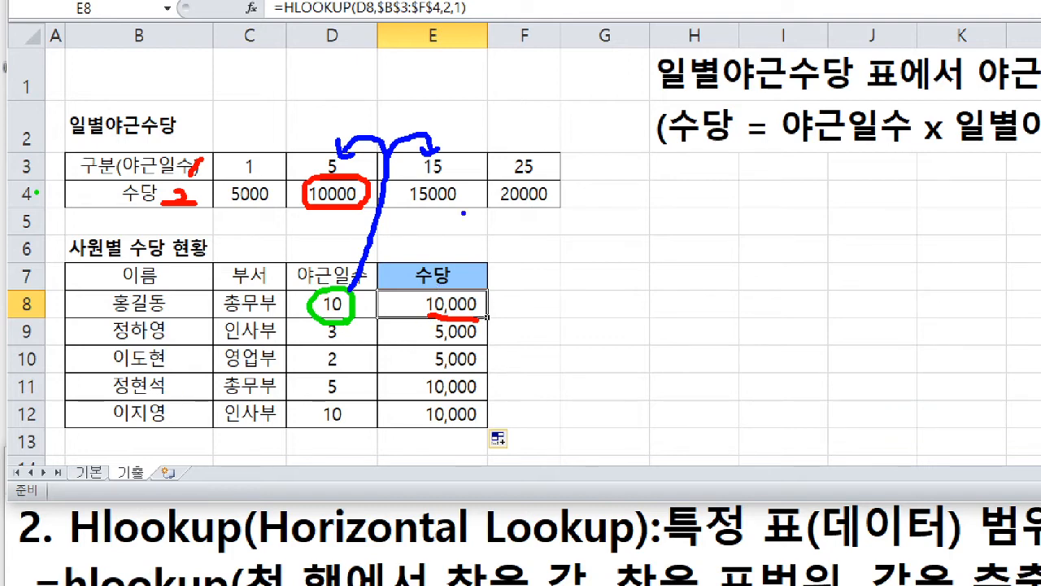
- Compare the 5-day and 15-day brackets in the 일별야근수당 table as approximate matches for the 야근일수 in D8
{"action": "left_click_drag", "start_coordinate": [459, 201], "coordinate": [411, 200]}
{"action": "key", "text": "g"}
{"action": "mouse_move", "coordinate": [423, 122]}
{"action": "left_mouse_down"}
{"action": "mouse_move", "coordinate": [412, 133]}
{"action": "mouse_move", "coordinate": [429, 136]}
{"action": "left_mouse_up"}
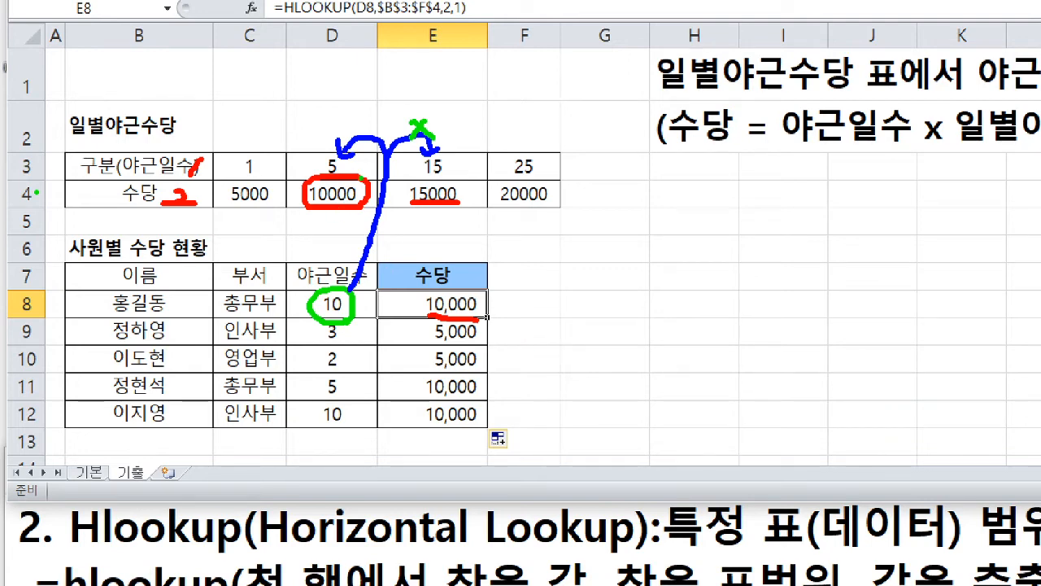
{"action": "key", "text": "Escape"}
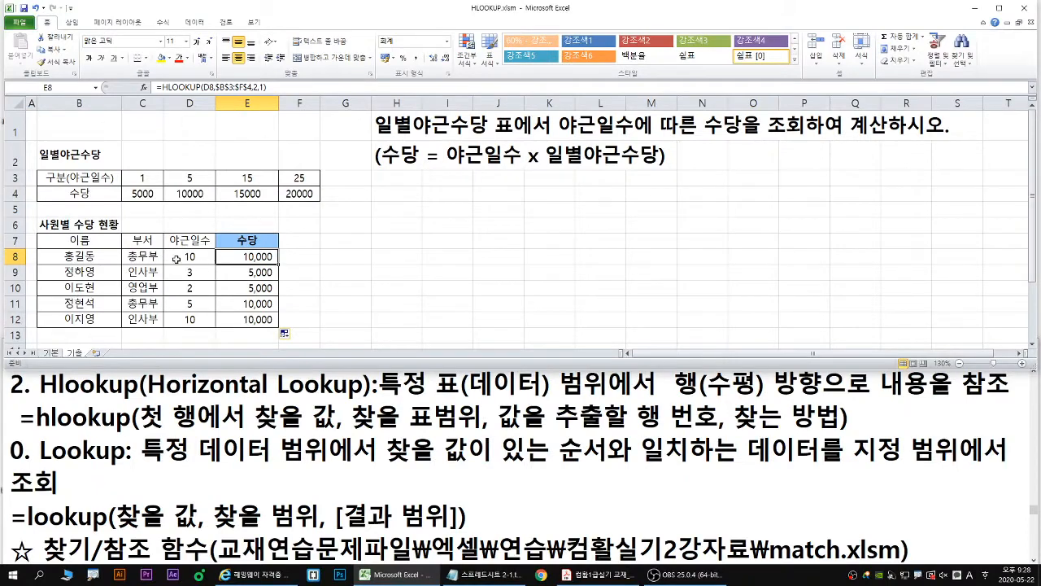
- Set the 야근일수 in D8 to 14 and check the allowance in E8 against the 5-day bracket
{"action": "double_click", "coordinate": [193, 259]}
{"action": "left_click_drag", "start_coordinate": [191, 257], "coordinate": [201, 257]}
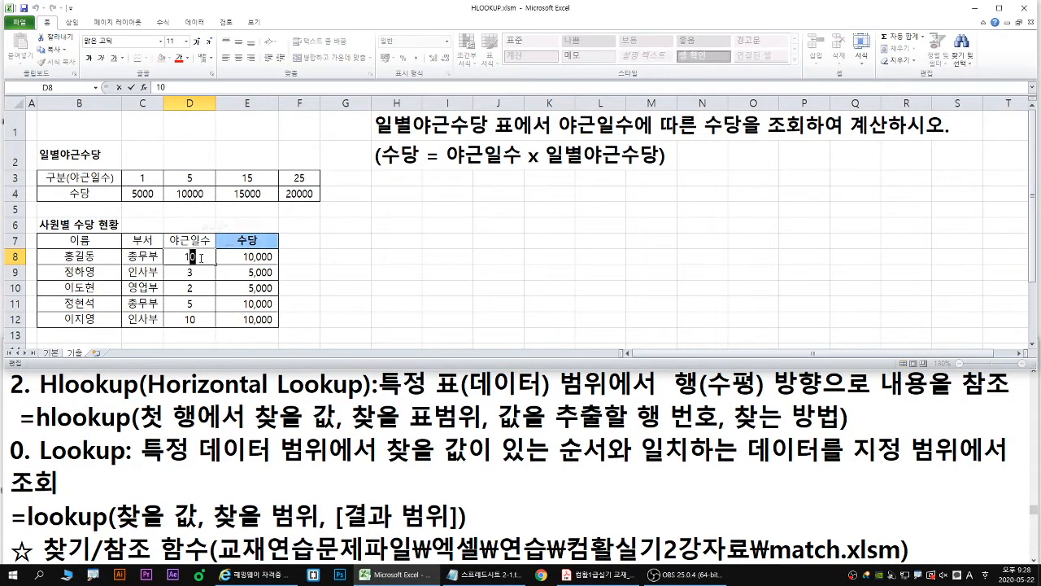
{"action": "type", "text": "4"}
{"action": "key", "text": "ctrl+1"}
{"action": "key", "text": "b"}
{"action": "mouse_move", "coordinate": [326, 346]}
{"action": "left_mouse_down"}
{"action": "mouse_move", "coordinate": [342, 346]}
{"action": "mouse_move", "coordinate": [420, 205]}
{"action": "left_mouse_up"}
{"action": "key", "text": "r"}
{"action": "mouse_move", "coordinate": [381, 270]}
{"action": "left_mouse_down"}
{"action": "mouse_move", "coordinate": [347, 202]}
{"action": "mouse_move", "coordinate": [322, 185]}
{"action": "mouse_move", "coordinate": [342, 197]}
{"action": "left_mouse_up"}
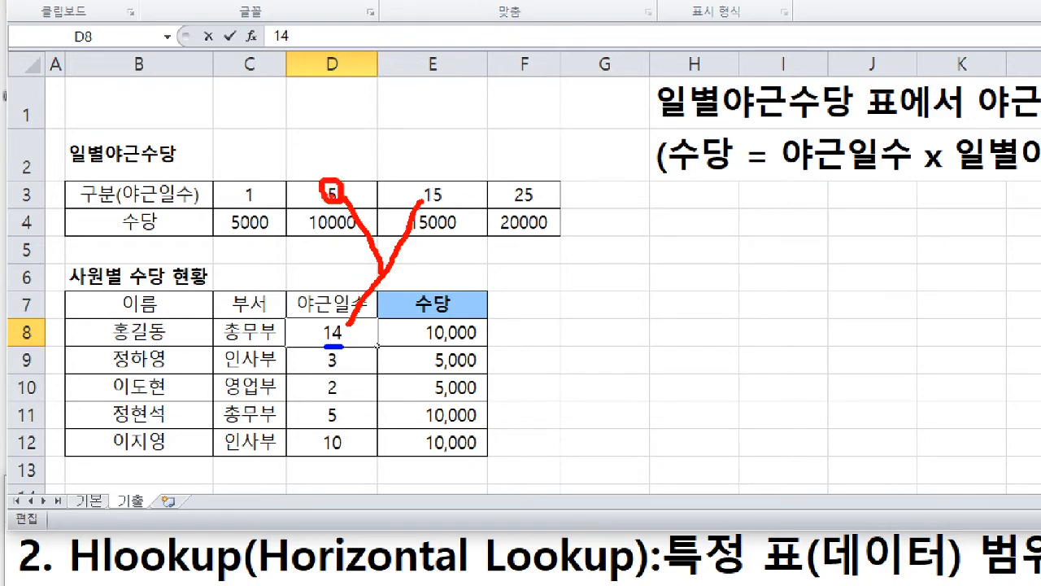
{"action": "key", "text": "Escape"}
{"action": "key", "text": "Return"}
{"action": "key", "text": "ctrl+1"}
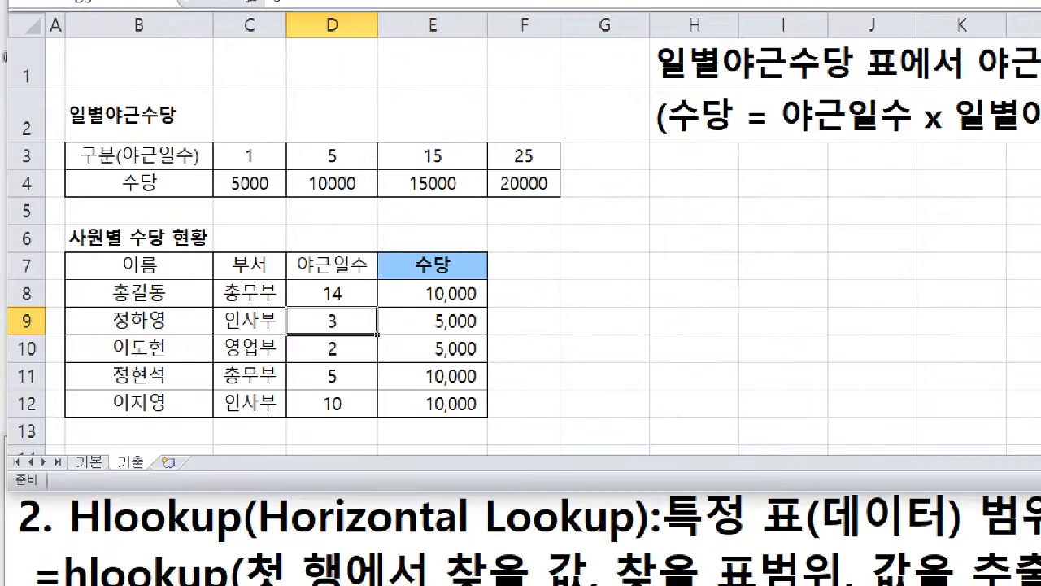
{"action": "left_click_drag", "start_coordinate": [328, 308], "coordinate": [351, 308]}
{"action": "left_click_drag", "start_coordinate": [318, 200], "coordinate": [357, 200]}
{"action": "left_click_drag", "start_coordinate": [433, 308], "coordinate": [483, 307]}
{"action": "key", "text": "Escape"}
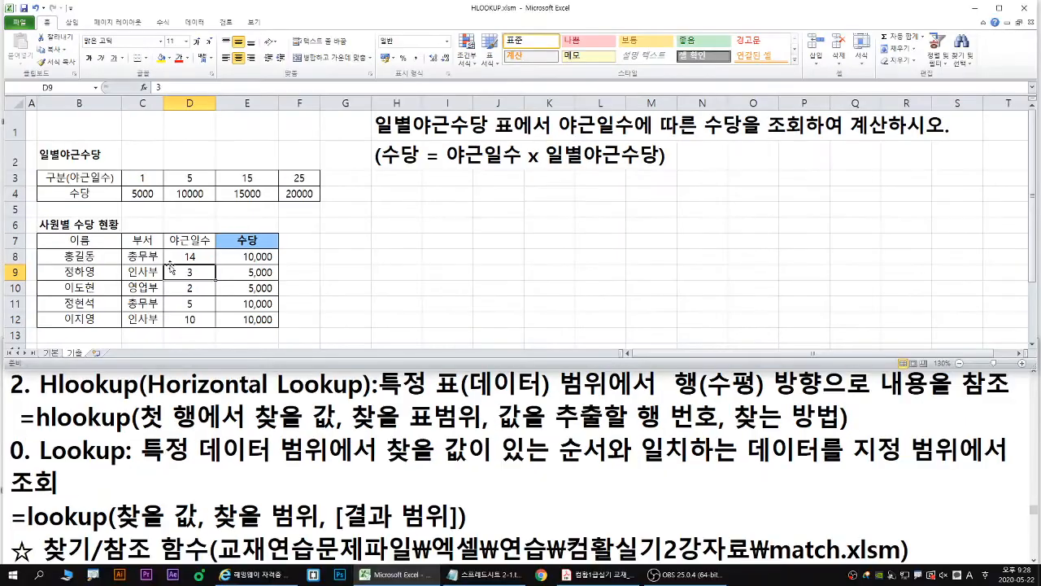
- Try 15 as the 야근일수 in D8, and set it back to 10
{"action": "left_click", "coordinate": [193, 257]}
{"action": "type", "text": "15"}
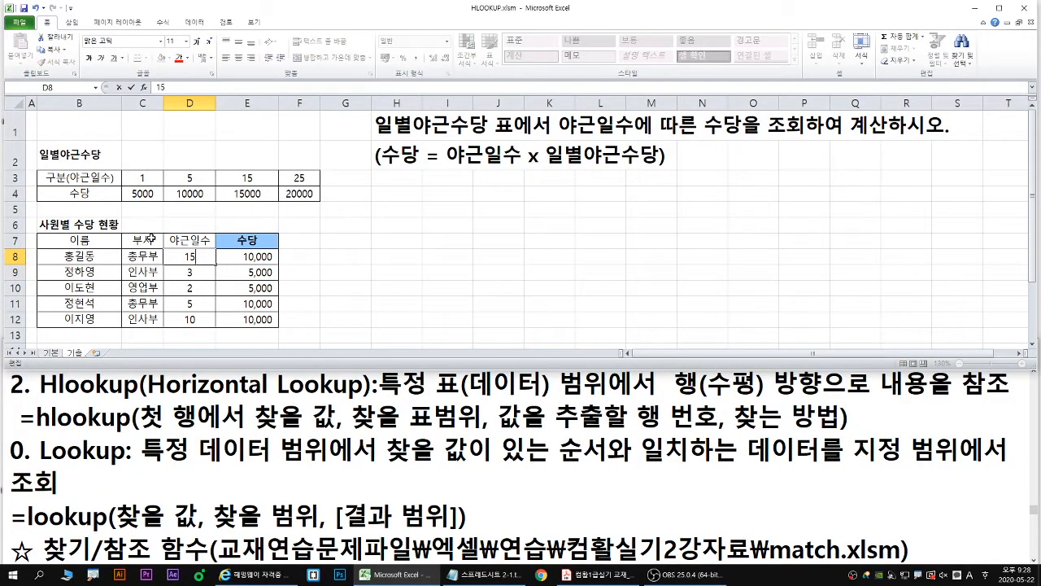
{"action": "key", "text": "Return"}
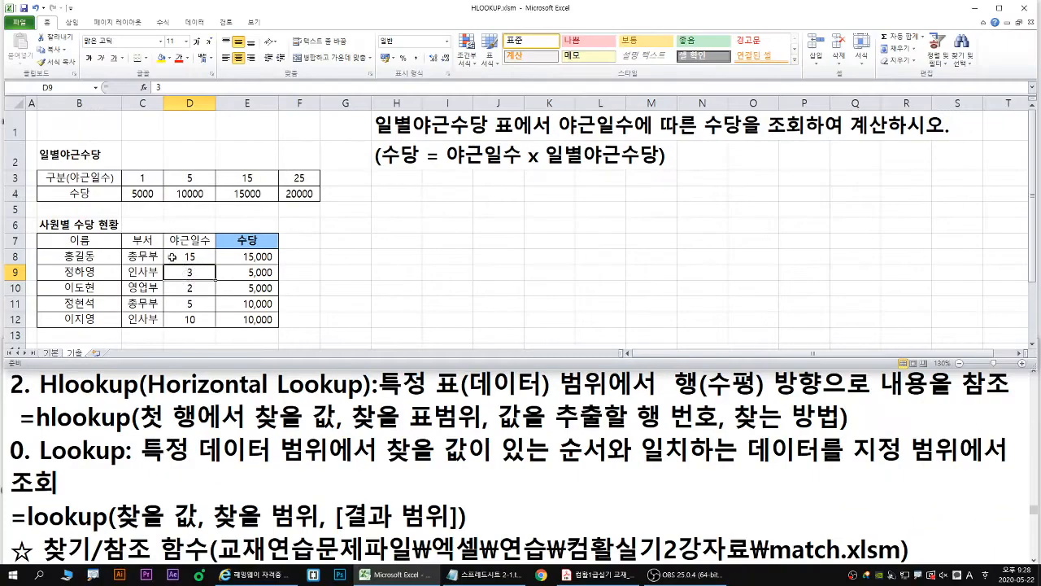
{"action": "left_click", "coordinate": [173, 257]}
{"action": "type", "text": "1"}
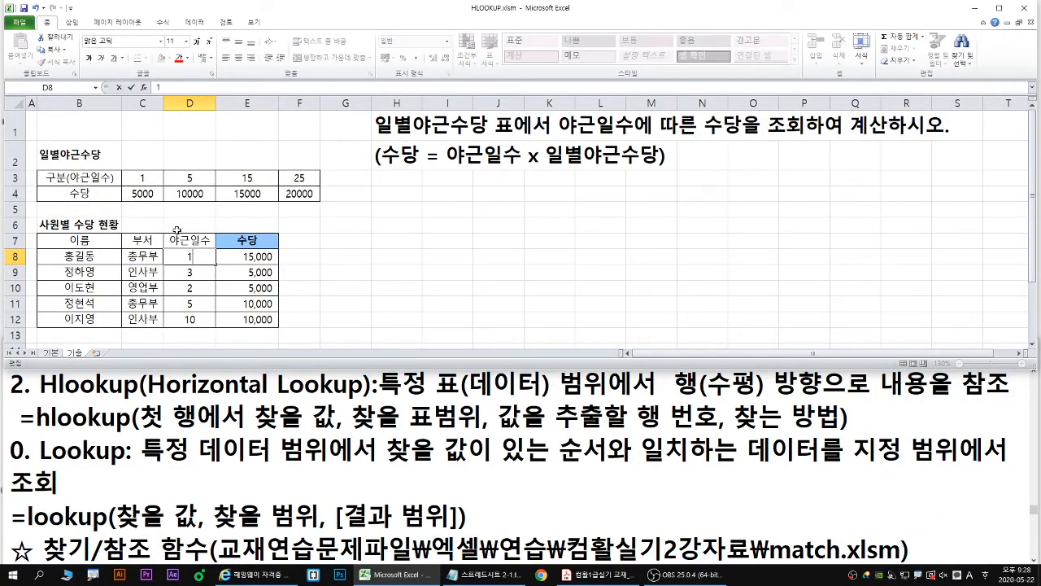
{"action": "type", "text": "0"}
{"action": "key", "text": "Return"}
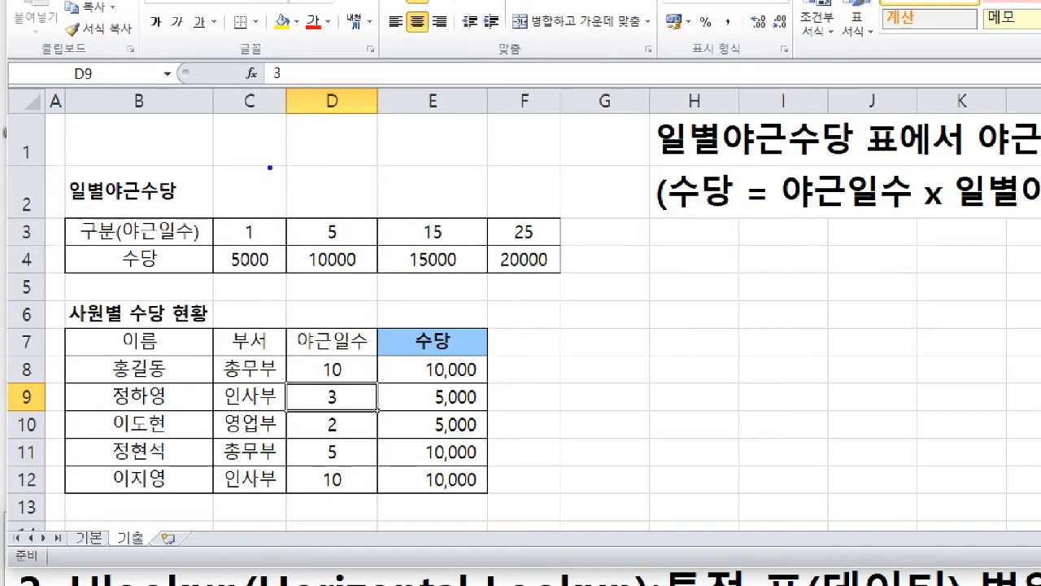
- Examine which range of overtime days each bracket in row 3 of the 일별야근수당 table covers
{"action": "left_click_drag", "start_coordinate": [258, 231], "coordinate": [285, 232]}
{"action": "left_click_drag", "start_coordinate": [281, 222], "coordinate": [280, 239]}
{"action": "mouse_move", "coordinate": [350, 231]}
{"action": "left_mouse_down"}
{"action": "mouse_move", "coordinate": [372, 220]}
{"action": "mouse_move", "coordinate": [368, 241]}
{"action": "left_mouse_up"}
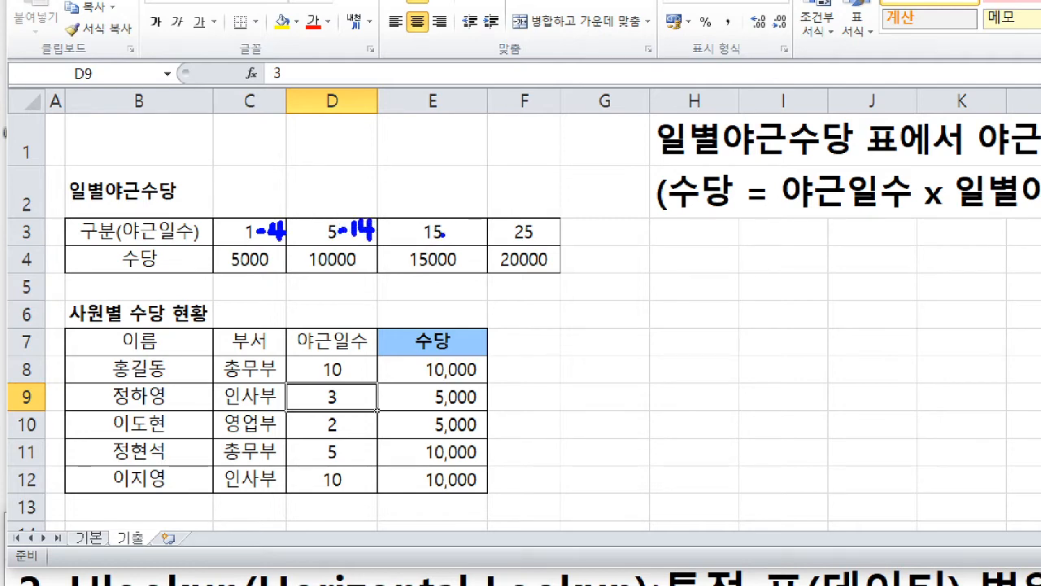
{"action": "mouse_move", "coordinate": [446, 231]}
{"action": "left_mouse_down"}
{"action": "mouse_move", "coordinate": [474, 236]}
{"action": "mouse_move", "coordinate": [484, 220]}
{"action": "mouse_move", "coordinate": [491, 231]}
{"action": "mouse_move", "coordinate": [477, 249]}
{"action": "left_mouse_up"}
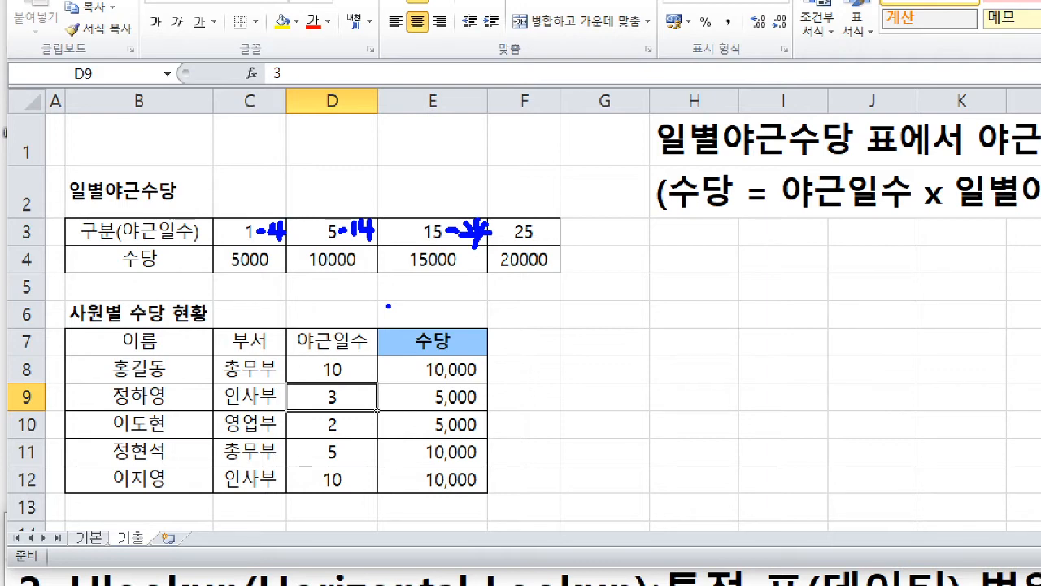
{"action": "key", "text": "r"}
{"action": "left_click", "coordinate": [331, 219]}
{"action": "key", "text": "Escape"}
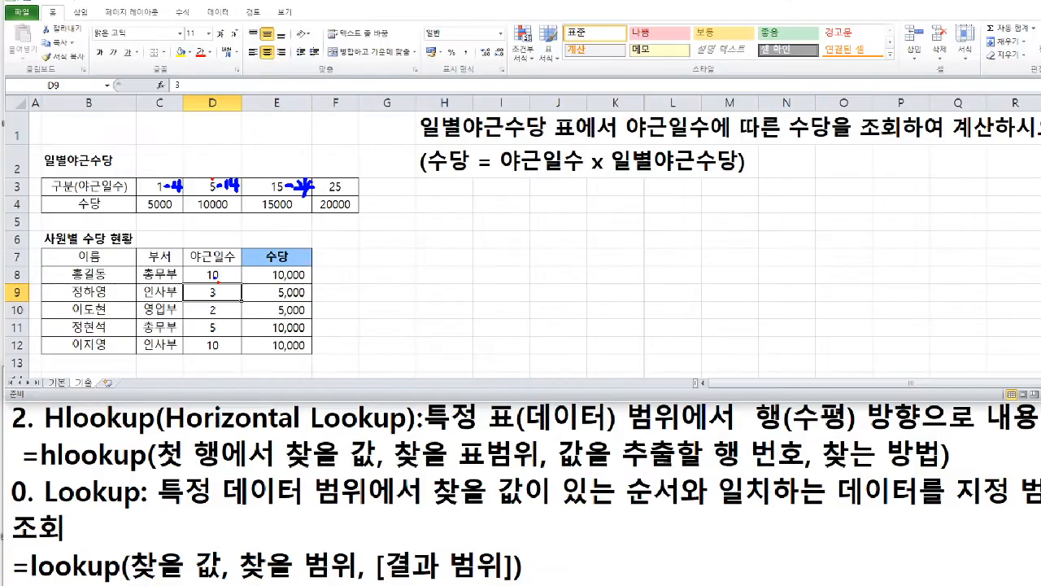
- Multiply the HLOOKUP in E8 by the 야근일수 in D8 and fill the formula down the 수당 column to E12
{"action": "double_click", "coordinate": [255, 257]}
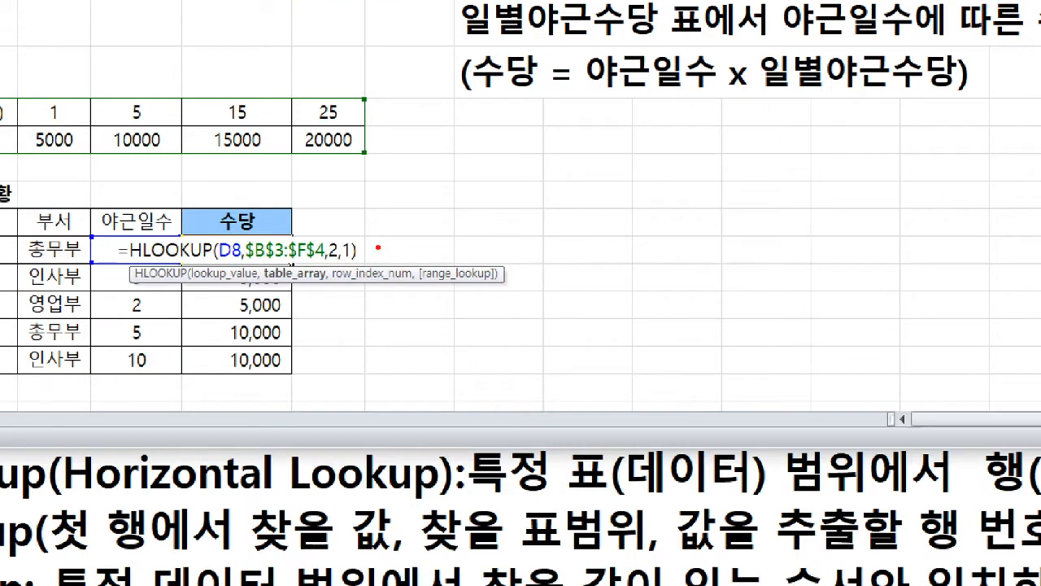
{"action": "mouse_move", "coordinate": [383, 240]}
{"action": "left_mouse_down"}
{"action": "mouse_move", "coordinate": [363, 258]}
{"action": "mouse_move", "coordinate": [381, 256]}
{"action": "left_mouse_up"}
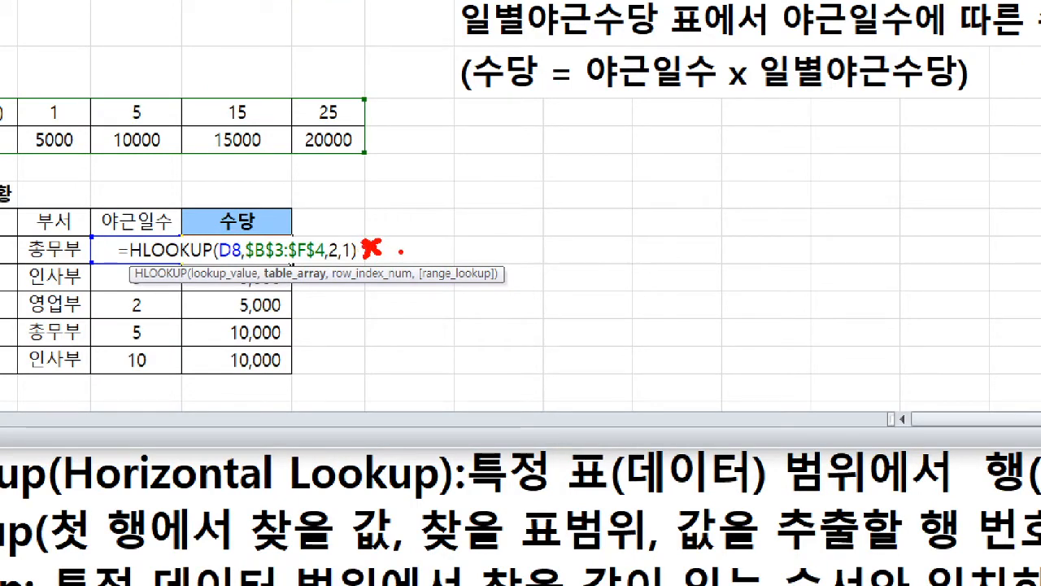
{"action": "key", "text": "g"}
{"action": "key", "text": "Escape"}
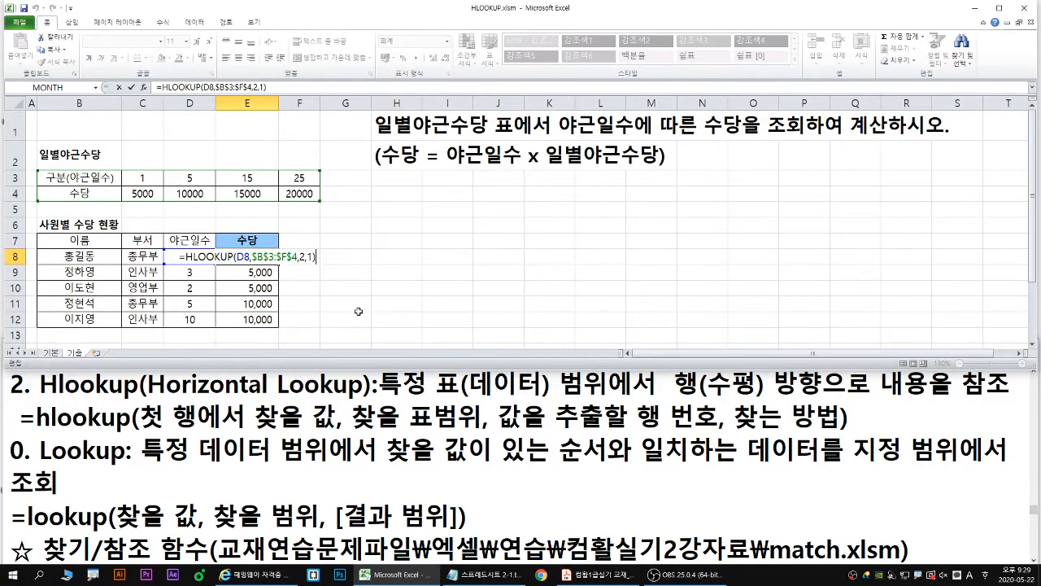
{"action": "type", "text": "*"}
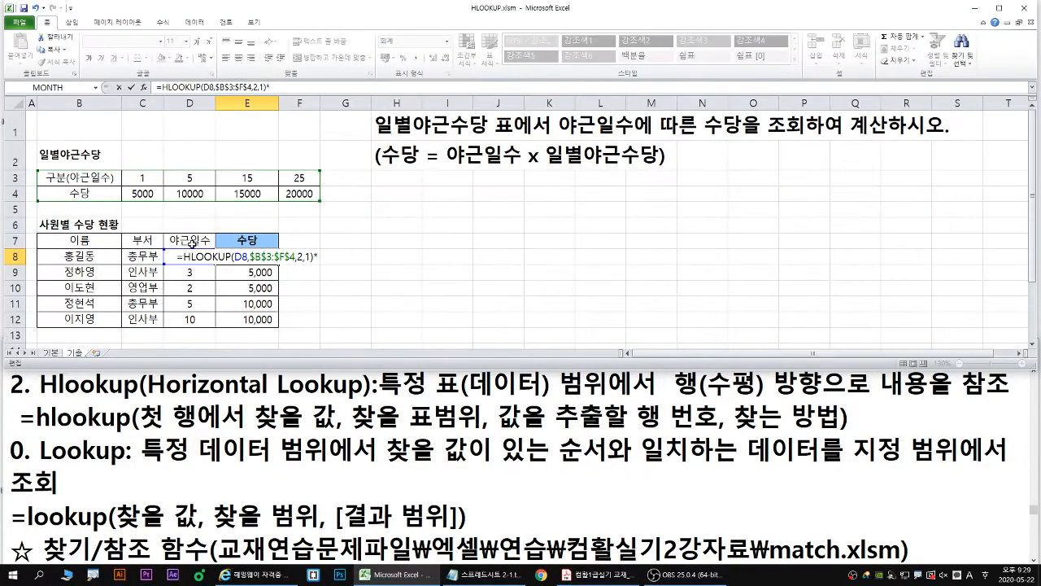
{"action": "left_click", "coordinate": [200, 224]}
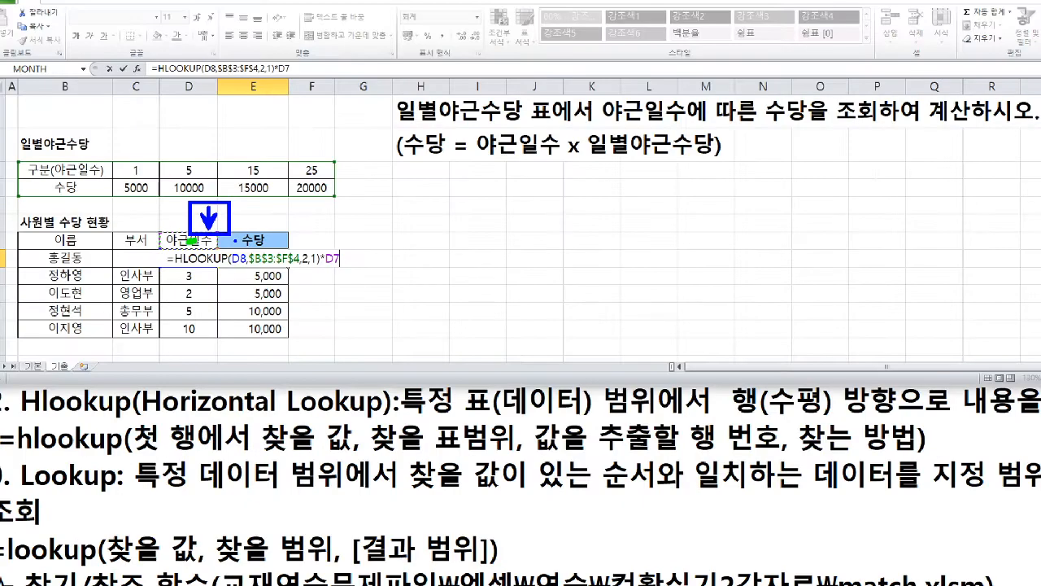
{"action": "key", "text": "Down"}
{"action": "key", "text": "Up"}
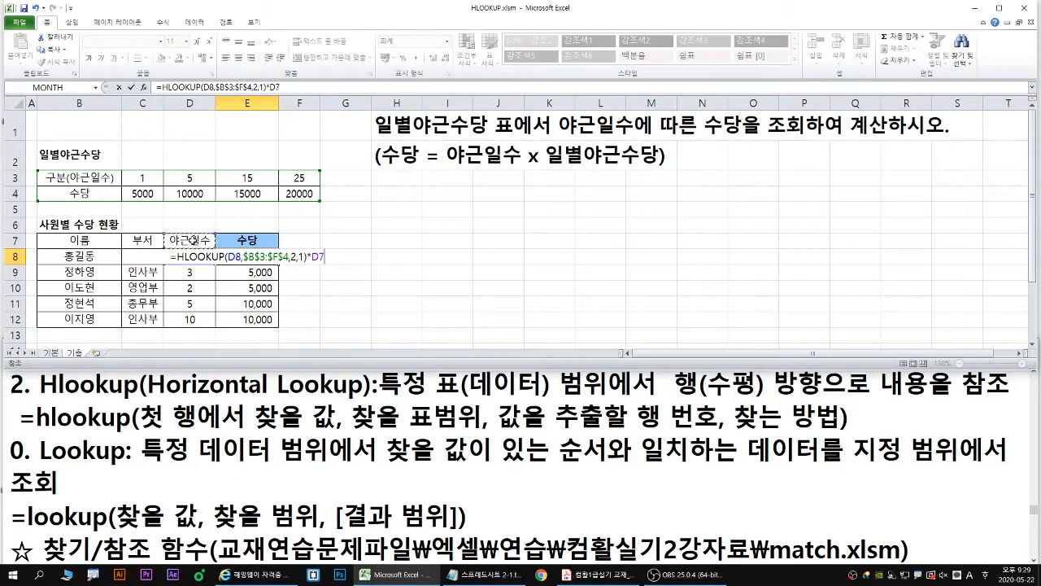
{"action": "key", "text": "Down"}
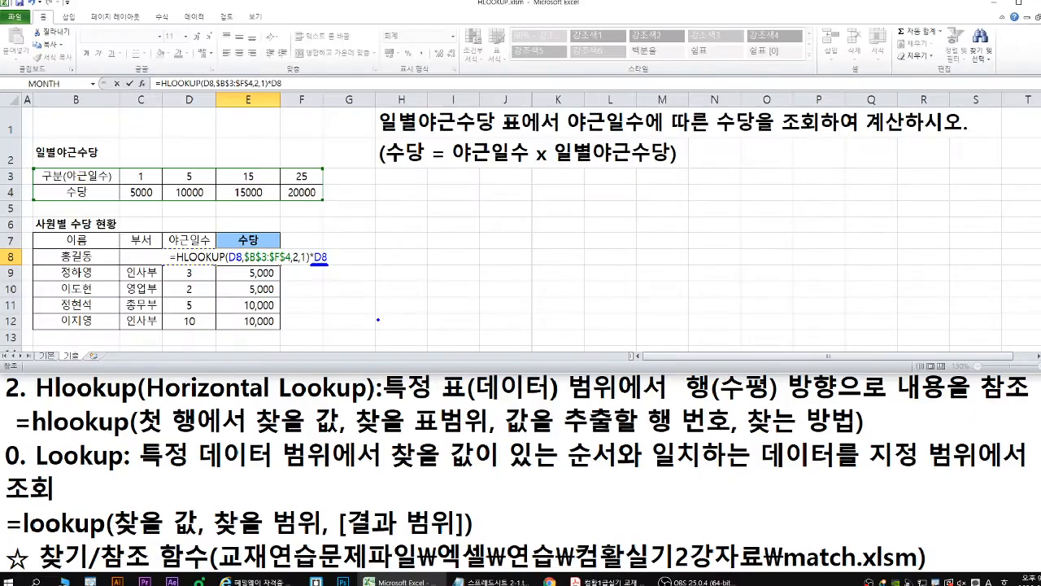
{"action": "key", "text": "Return"}
{"action": "left_click", "coordinate": [358, 275]}
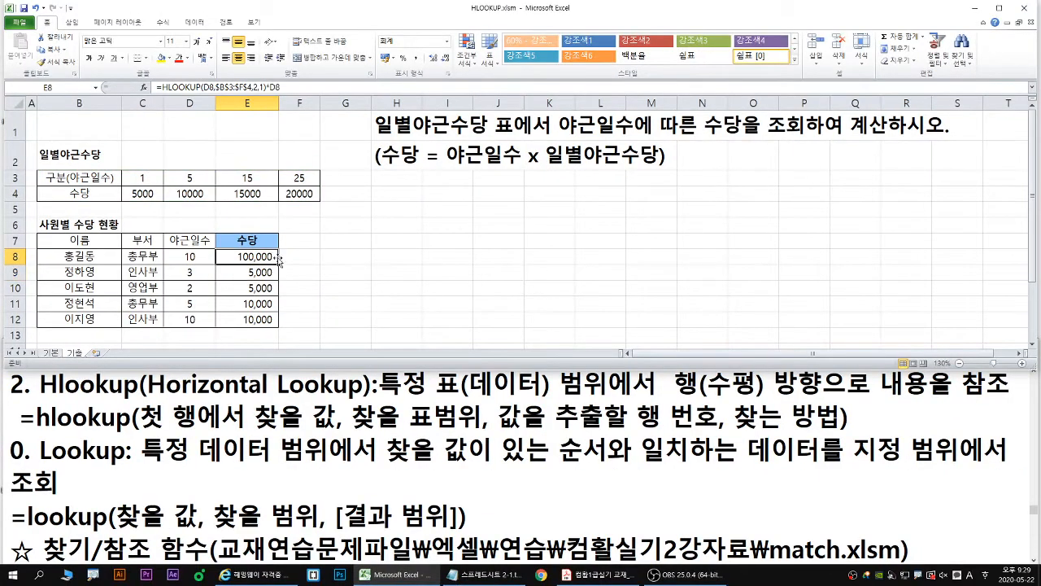
{"action": "double_click", "coordinate": [277, 259]}
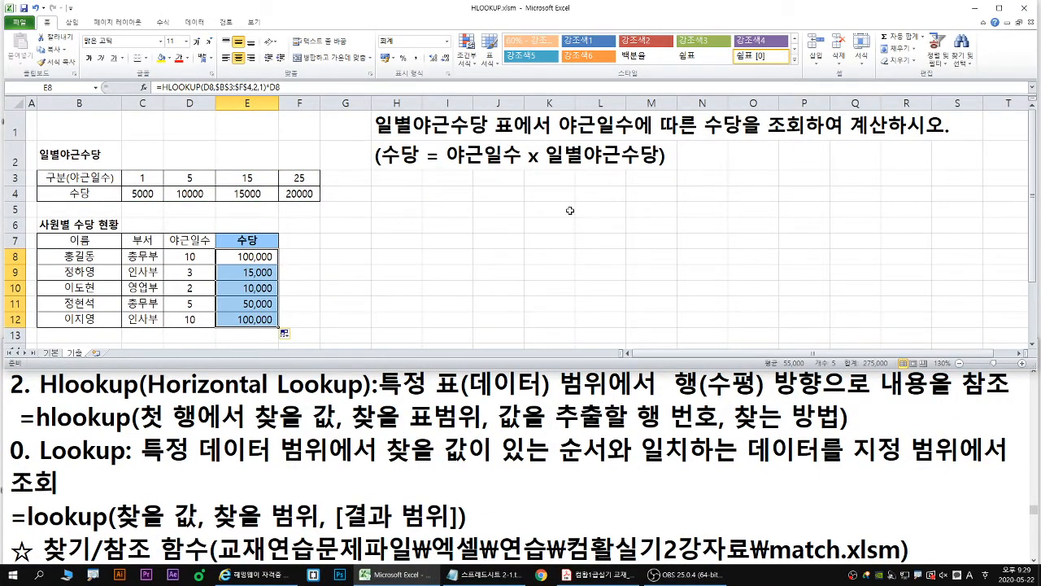
- Switch to the Notepad notes and change the file name in the 찾기/참조 함수 heading to index.xlsm
{"action": "left_click", "coordinate": [428, 404]}
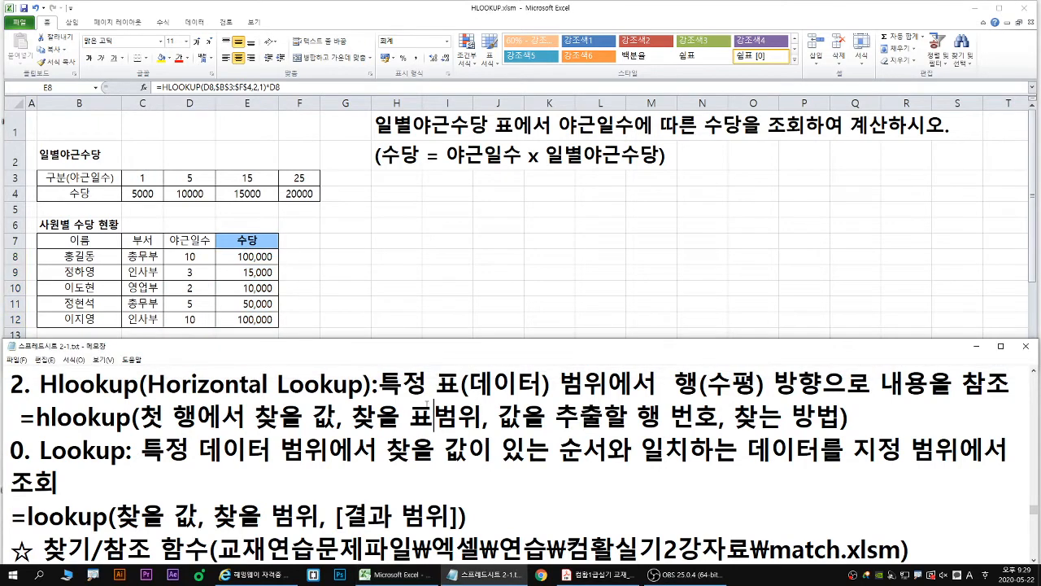
{"action": "scroll", "coordinate": [428, 404], "scroll_direction": "down", "scroll_amount": 1}
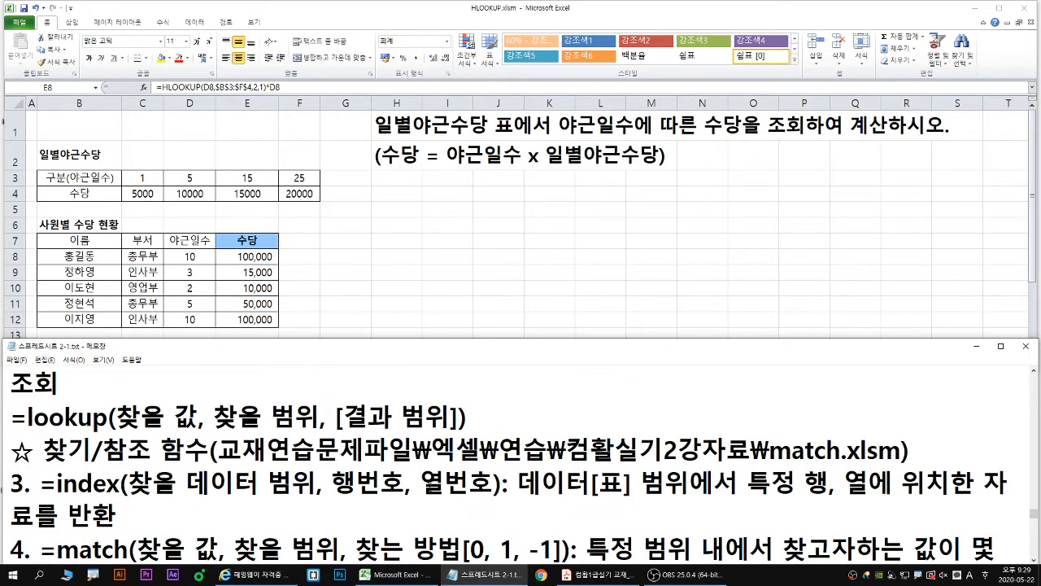
{"action": "key", "text": "Down"}
{"action": "key", "text": "Down"}
{"action": "key", "text": "Down"}
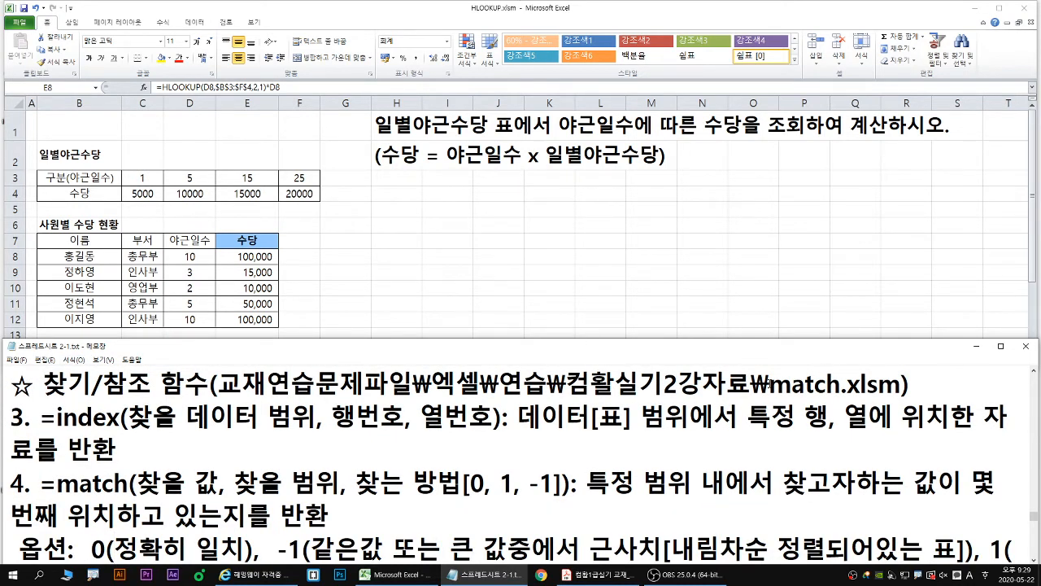
{"action": "left_click_drag", "start_coordinate": [769, 382], "coordinate": [843, 383]}
{"action": "type", "text": "in"}
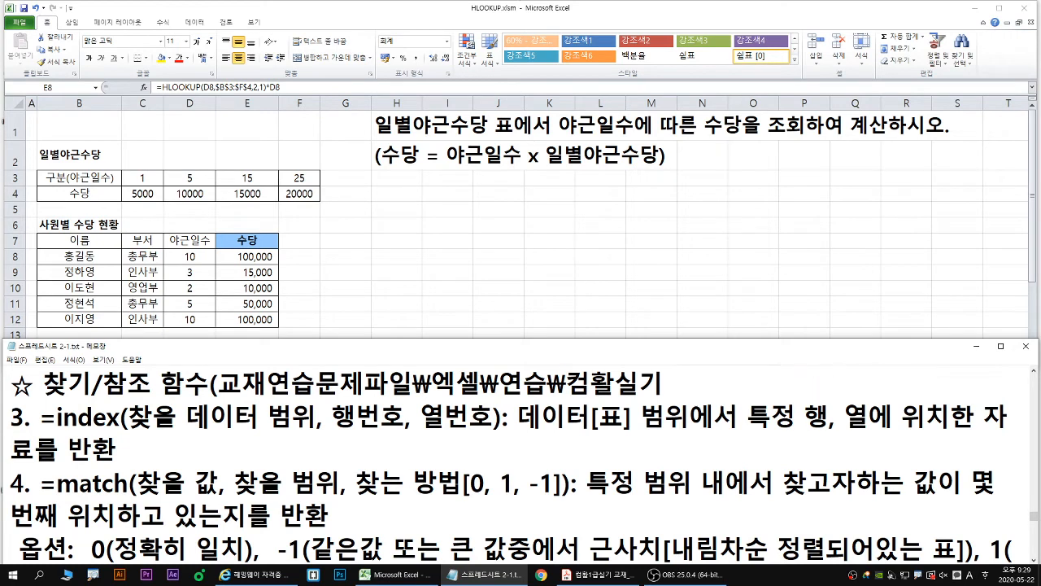
{"action": "type", "text": "dexz"}
{"action": "key", "text": "BackSpace"}
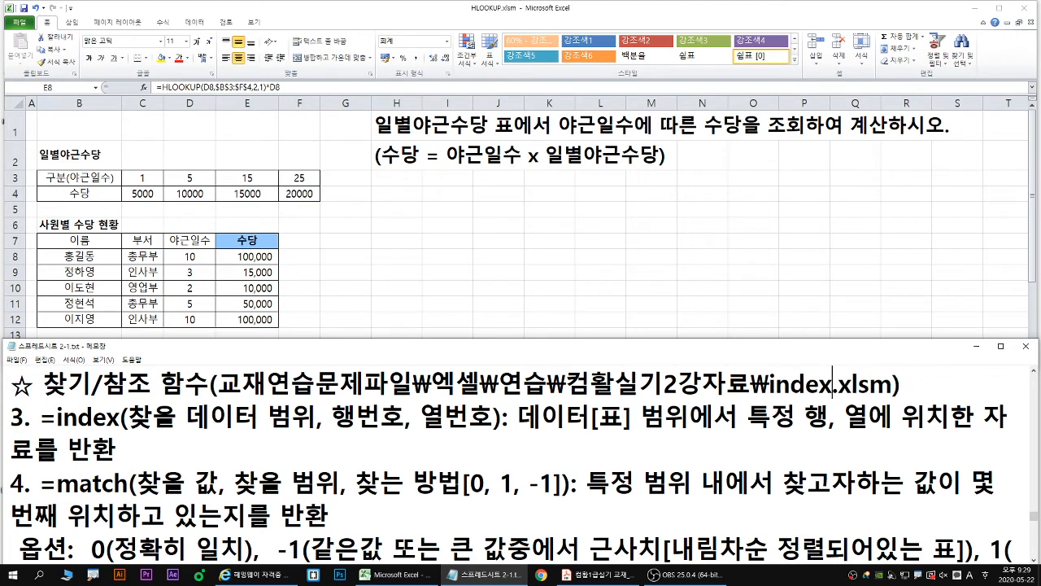
- Switch to Excel, close HLOOKUP.xlsm and open INDEX.xlsm from the 컴활실기2강자료 folder
{"action": "left_click", "coordinate": [885, 260]}
{"action": "left_click", "coordinate": [19, 24]}
{"action": "left_click", "coordinate": [50, 88]}
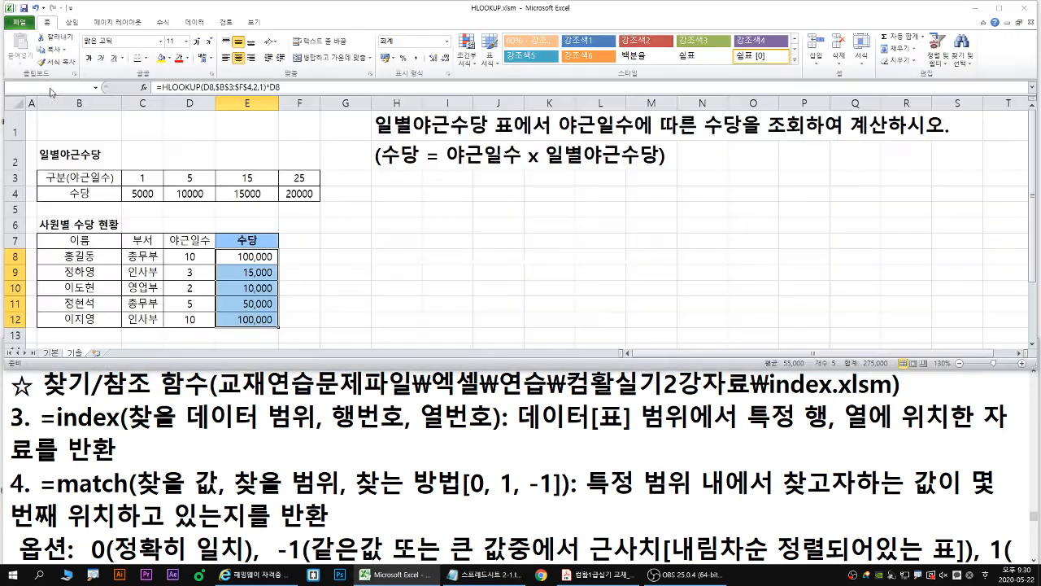
{"action": "left_click", "coordinate": [522, 308]}
{"action": "left_click", "coordinate": [19, 24]}
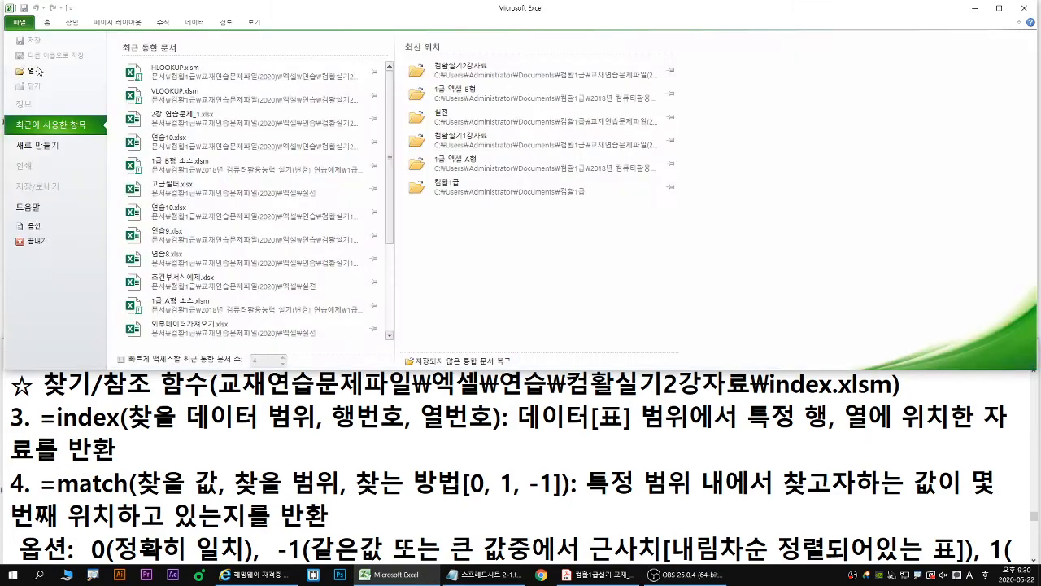
{"action": "left_click", "coordinate": [37, 70]}
{"action": "left_click", "coordinate": [130, 111]}
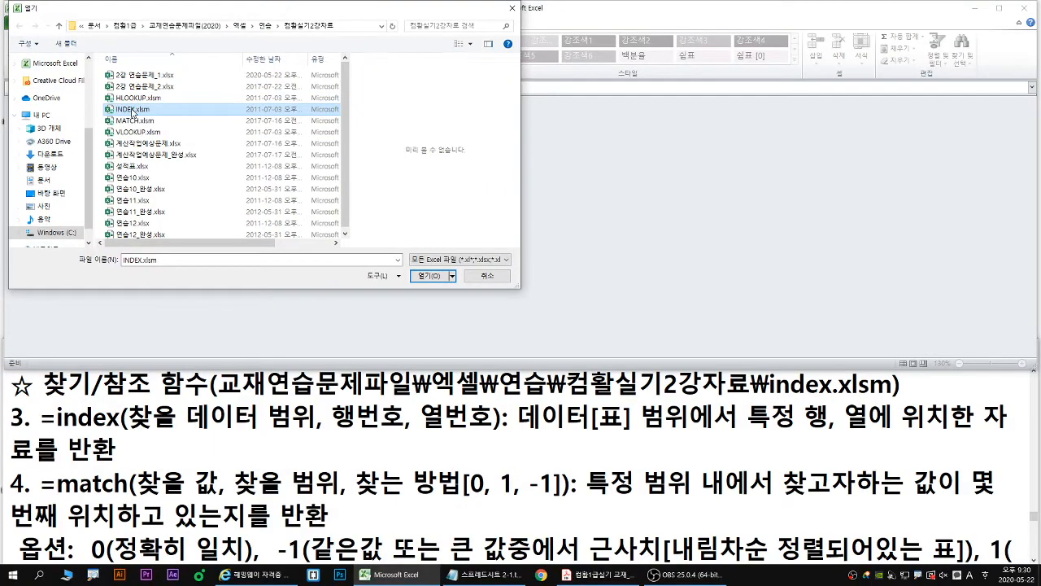
{"action": "double_click", "coordinate": [240, 200]}
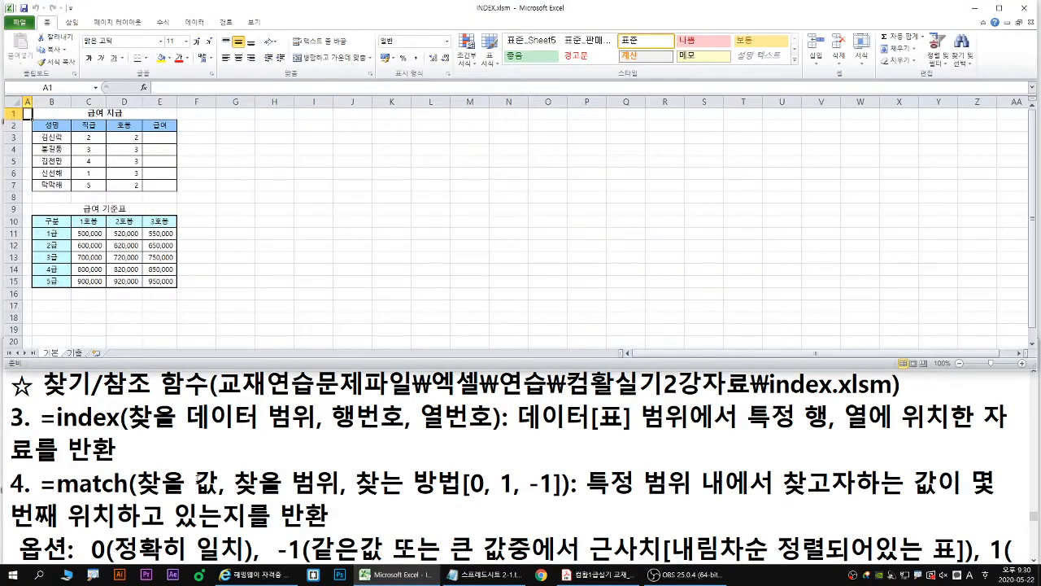
- Set the Notepad notes' font size to 30, bring the index function section into view and return to Excel
{"action": "left_click", "coordinate": [49, 372]}
{"action": "left_click", "coordinate": [74, 360]}
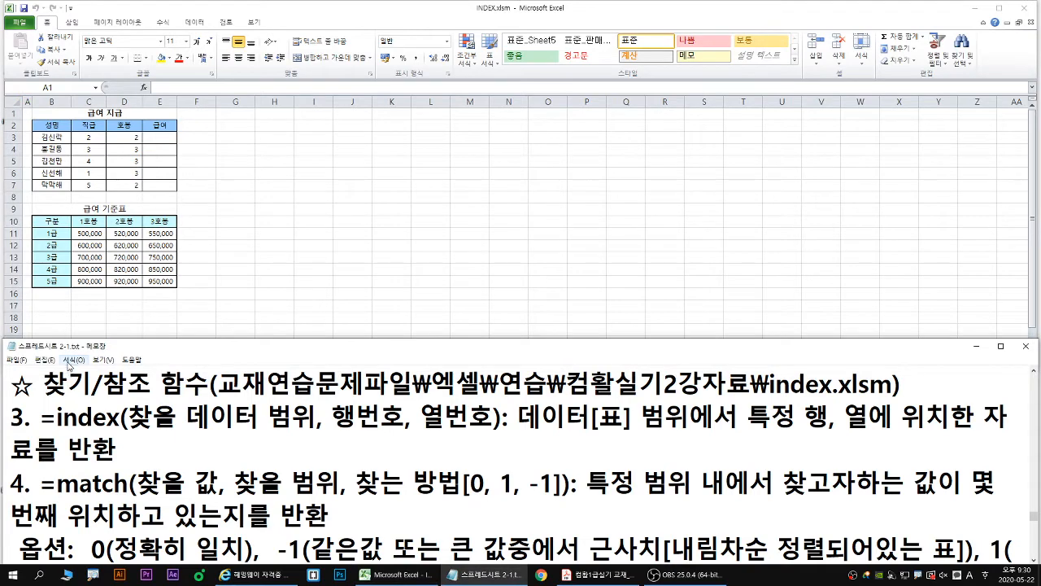
{"action": "left_click", "coordinate": [79, 386]}
{"action": "double_click", "coordinate": [223, 342]}
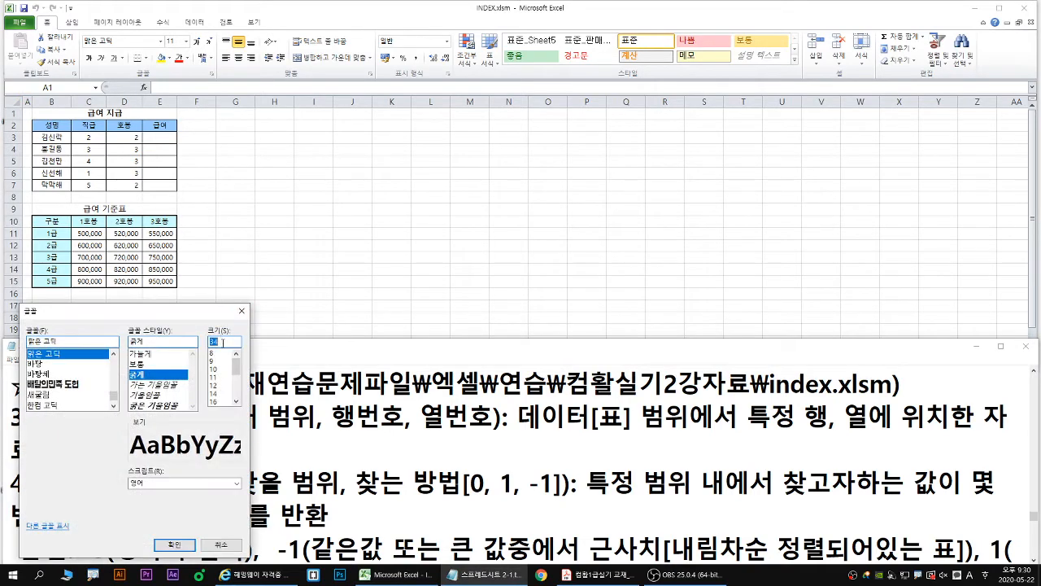
{"action": "type", "text": "30"}
{"action": "key", "text": "Return"}
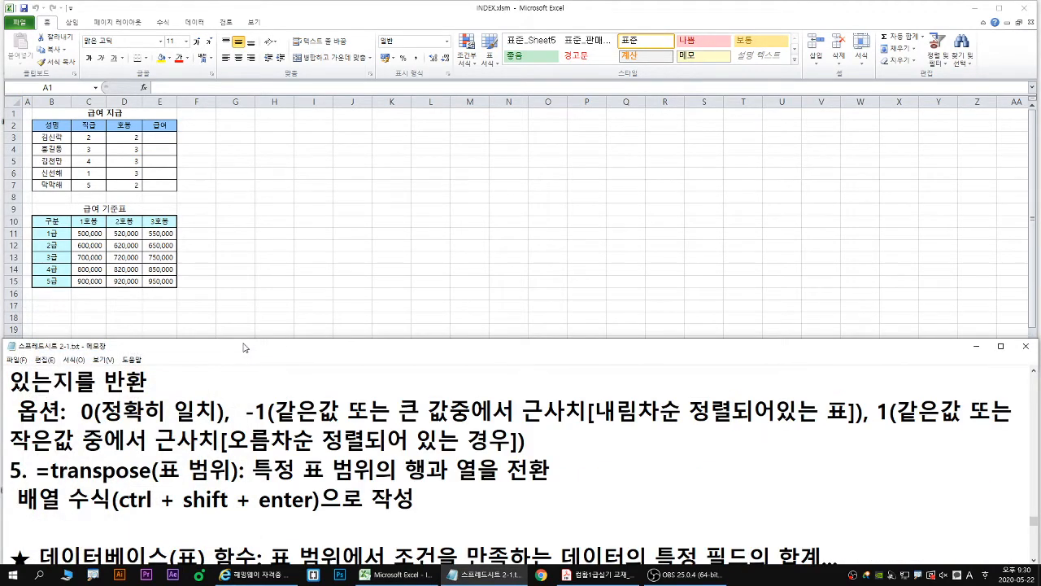
{"action": "scroll", "coordinate": [238, 393], "scroll_direction": "up", "scroll_amount": 1}
{"action": "left_click", "coordinate": [325, 277]}
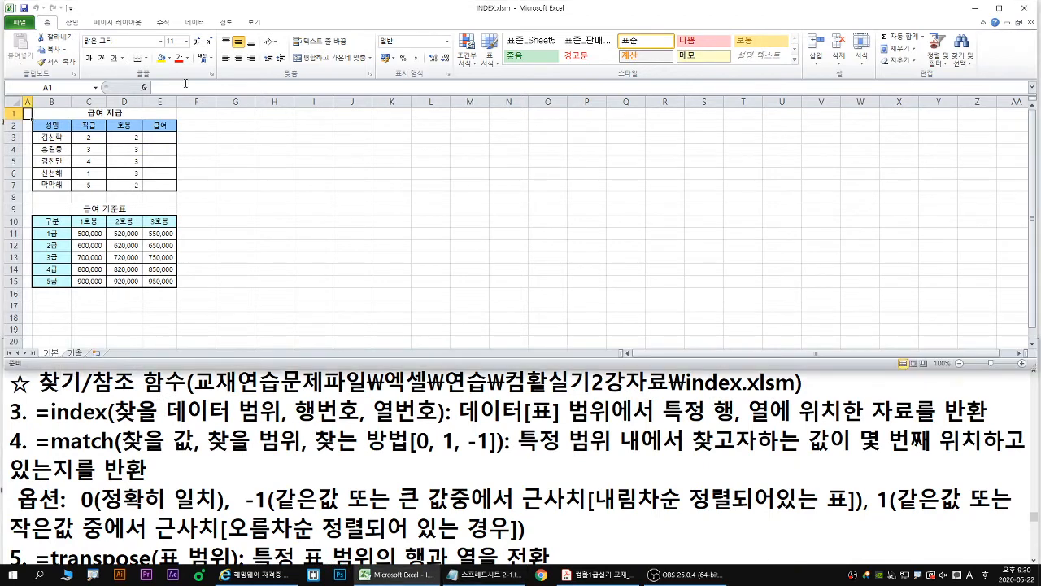
- Resize the Notepad and Excel windows so both fit on screen, and enlarge the 기본 sheet's zoom to 115%
{"action": "left_click", "coordinate": [504, 382]}
{"action": "left_click_drag", "start_coordinate": [511, 341], "coordinate": [513, 333]}
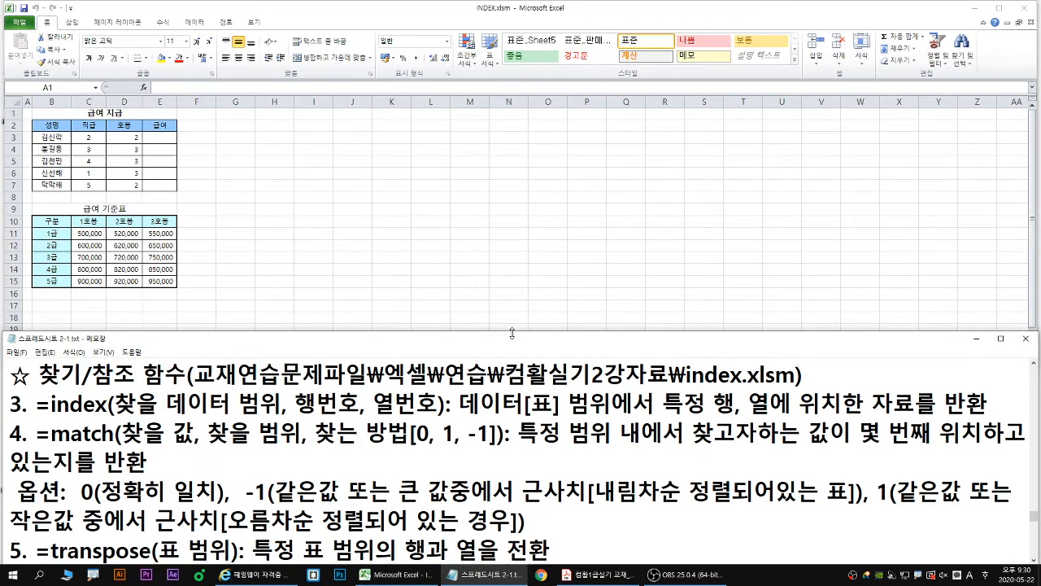
{"action": "left_click", "coordinate": [510, 313]}
{"action": "left_click_drag", "start_coordinate": [501, 372], "coordinate": [498, 361]}
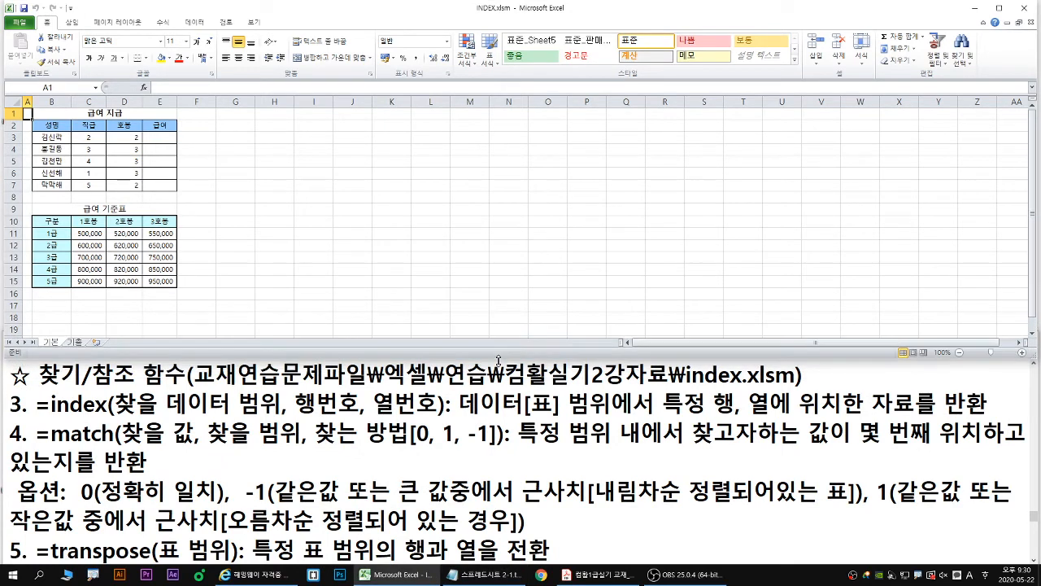
{"action": "left_click", "coordinate": [196, 258]}
{"action": "scroll", "coordinate": [124, 267], "scroll_direction": "up", "scroll_amount": 1}
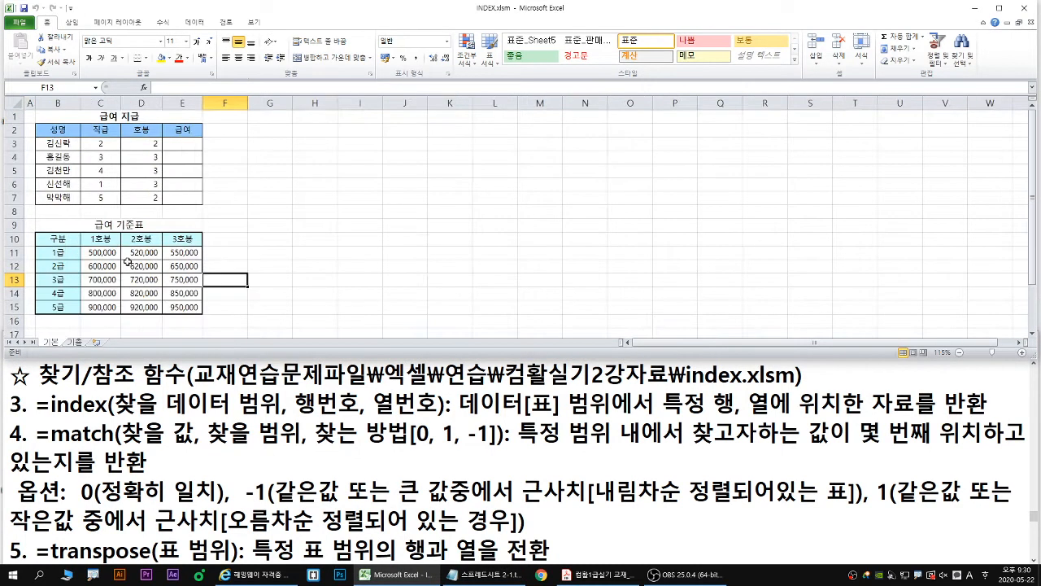
- Trace 3급 and 2호봉 to their intersection in the 급여 기준표, and start an INDEX function in H9 using the array,row_num,column_num form
{"action": "left_click_drag", "start_coordinate": [88, 253], "coordinate": [179, 308]}
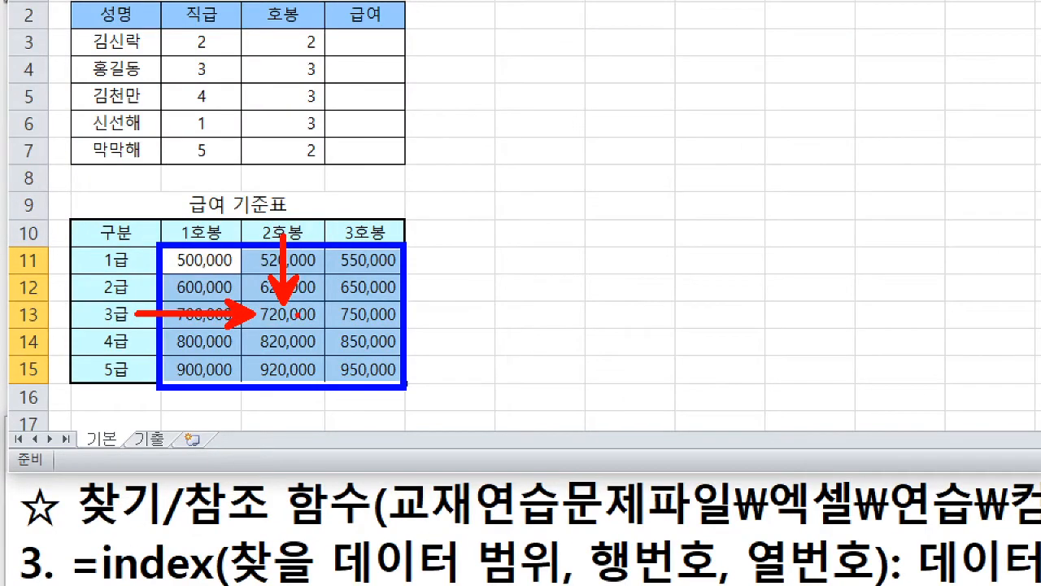
{"action": "mouse_move", "coordinate": [321, 320]}
{"action": "left_mouse_down"}
{"action": "mouse_move", "coordinate": [317, 332]}
{"action": "mouse_move", "coordinate": [256, 334]}
{"action": "mouse_move", "coordinate": [267, 298]}
{"action": "mouse_move", "coordinate": [324, 309]}
{"action": "mouse_move", "coordinate": [321, 332]}
{"action": "left_mouse_up"}
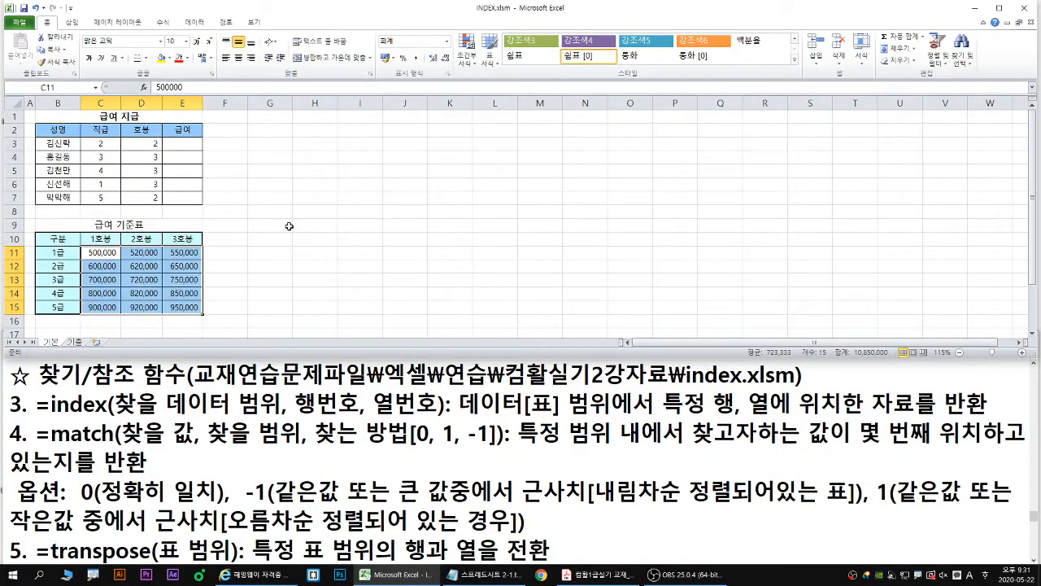
{"action": "left_click", "coordinate": [315, 226]}
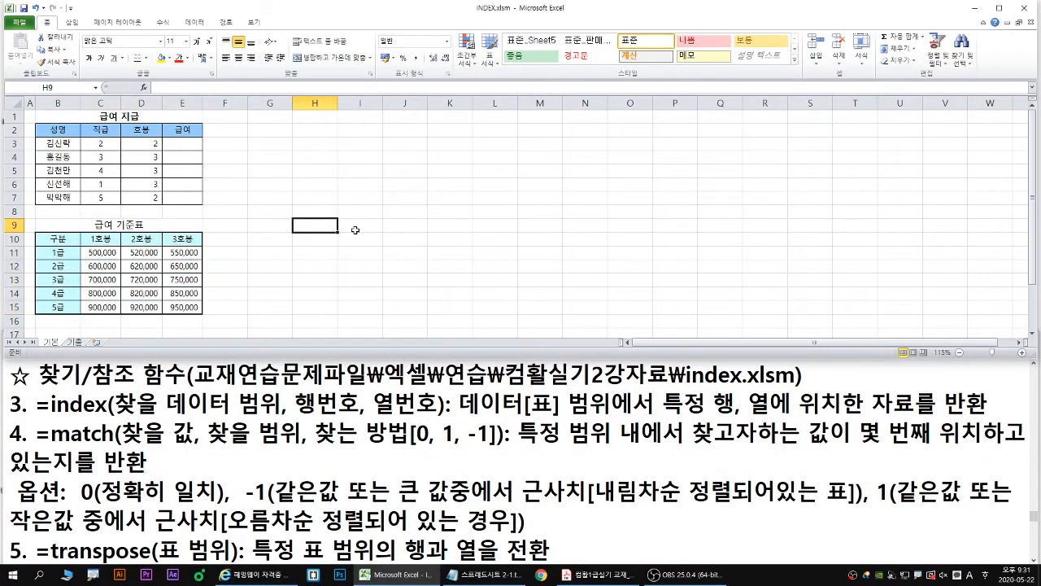
{"action": "type", "text": "=index"}
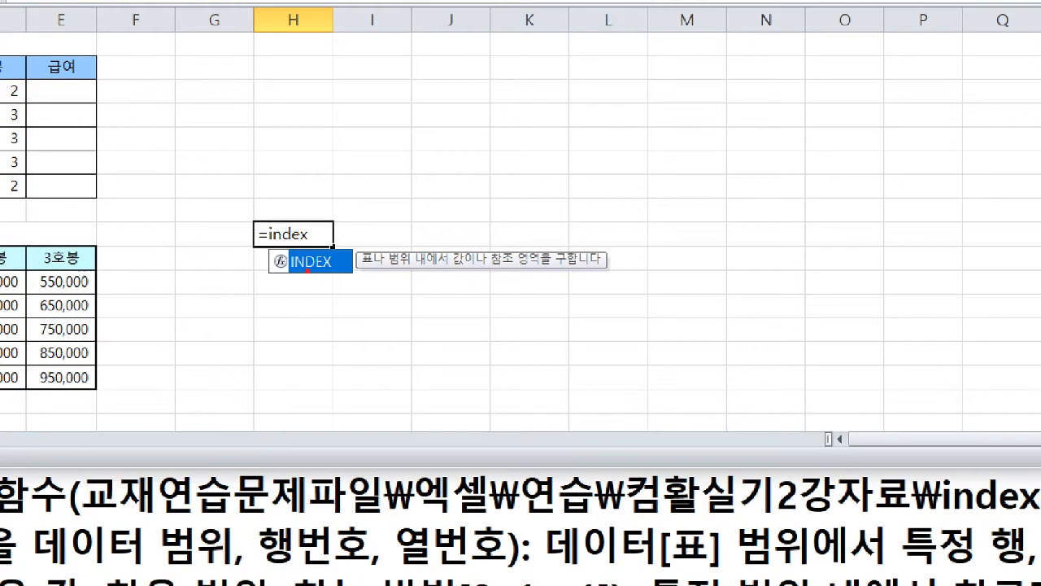
{"action": "mouse_move", "coordinate": [308, 270]}
{"action": "left_mouse_down"}
{"action": "mouse_move", "coordinate": [314, 289]}
{"action": "mouse_move", "coordinate": [329, 280]}
{"action": "left_mouse_up"}
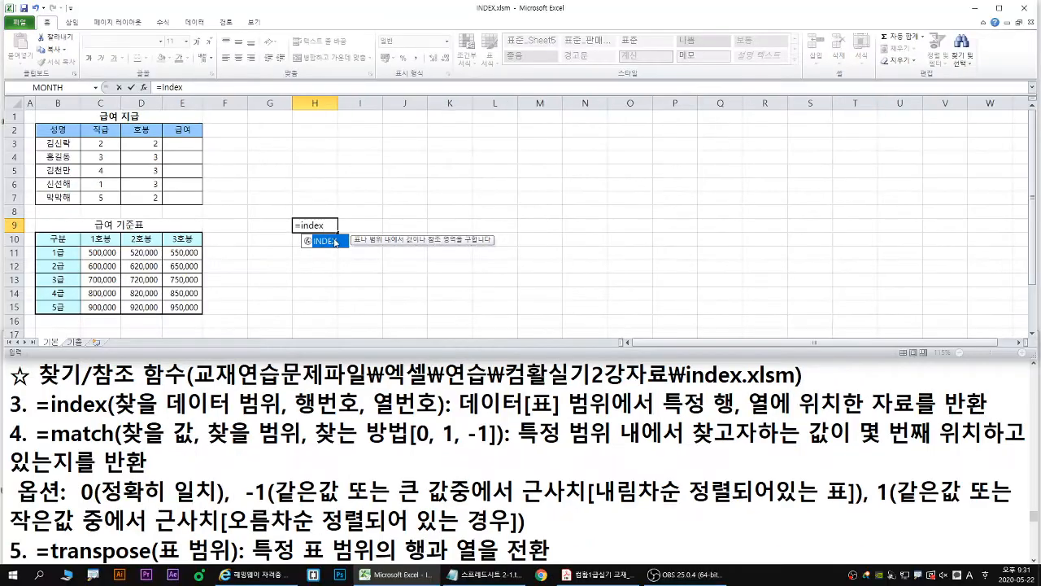
{"action": "key", "text": "Tab"}
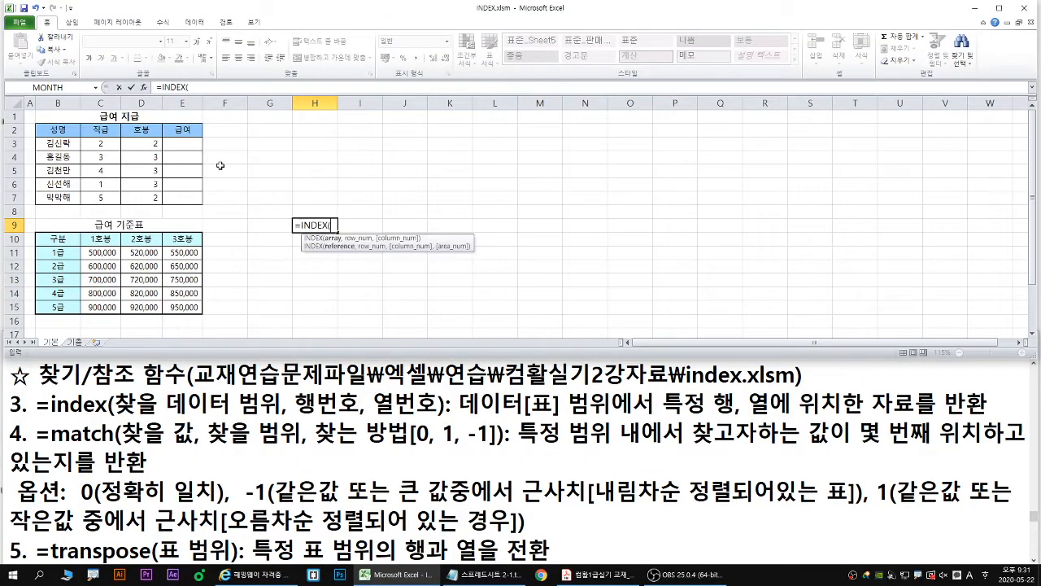
{"action": "left_click", "coordinate": [143, 87]}
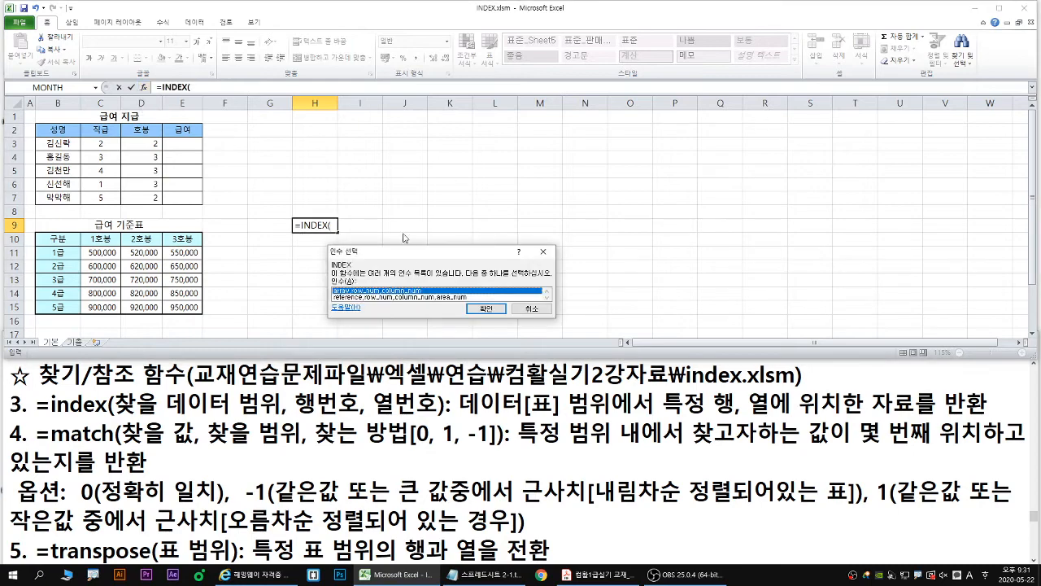
{"action": "left_click_drag", "start_coordinate": [395, 259], "coordinate": [292, 262]}
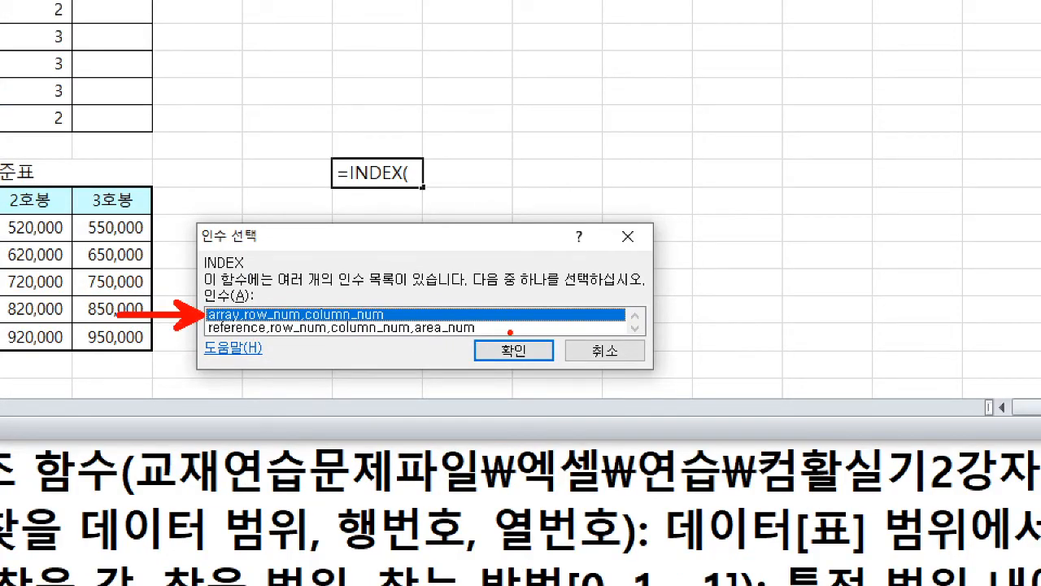
{"action": "mouse_move", "coordinate": [527, 368]}
{"action": "left_mouse_down"}
{"action": "mouse_move", "coordinate": [493, 338]}
{"action": "mouse_move", "coordinate": [513, 375]}
{"action": "left_mouse_up"}
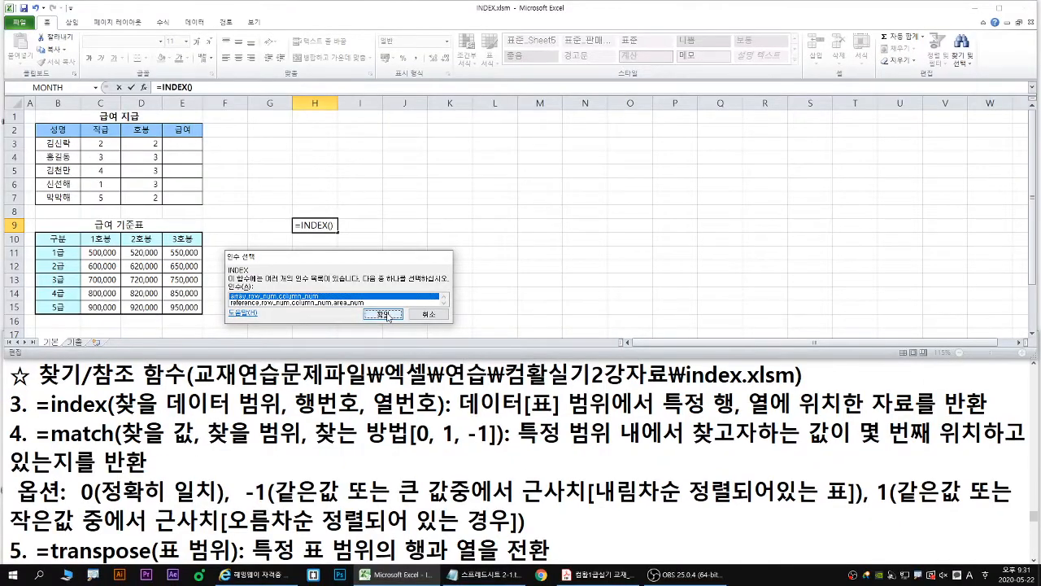
{"action": "left_click", "coordinate": [387, 314]}
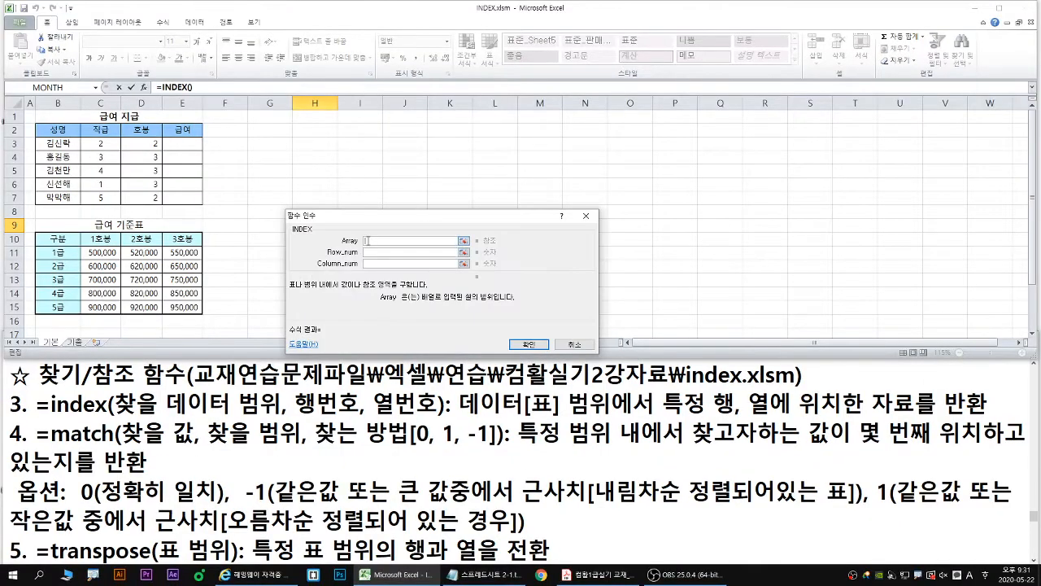
- Move the function arguments window clear of the pay table and set Array to C11:E15
{"action": "left_click_drag", "start_coordinate": [284, 203], "coordinate": [298, 218]}
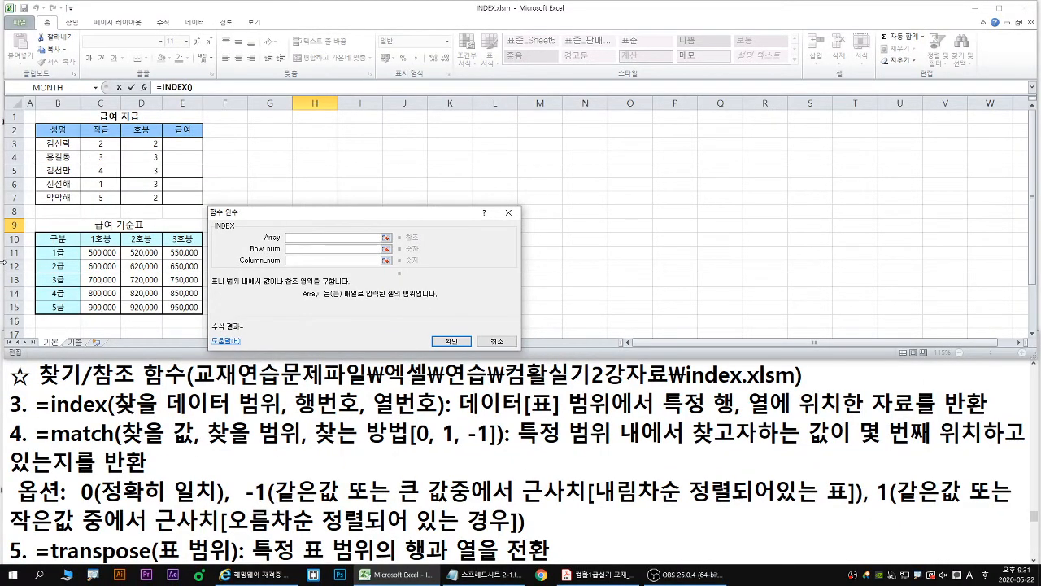
{"action": "left_click_drag", "start_coordinate": [456, 169], "coordinate": [549, 167]}
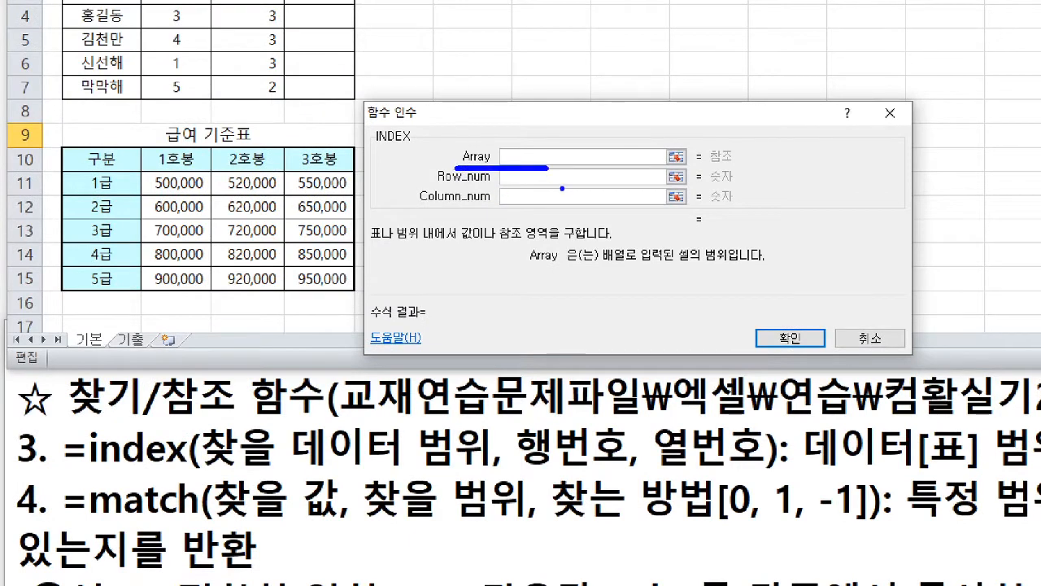
{"action": "left_click_drag", "start_coordinate": [599, 264], "coordinate": [632, 263]}
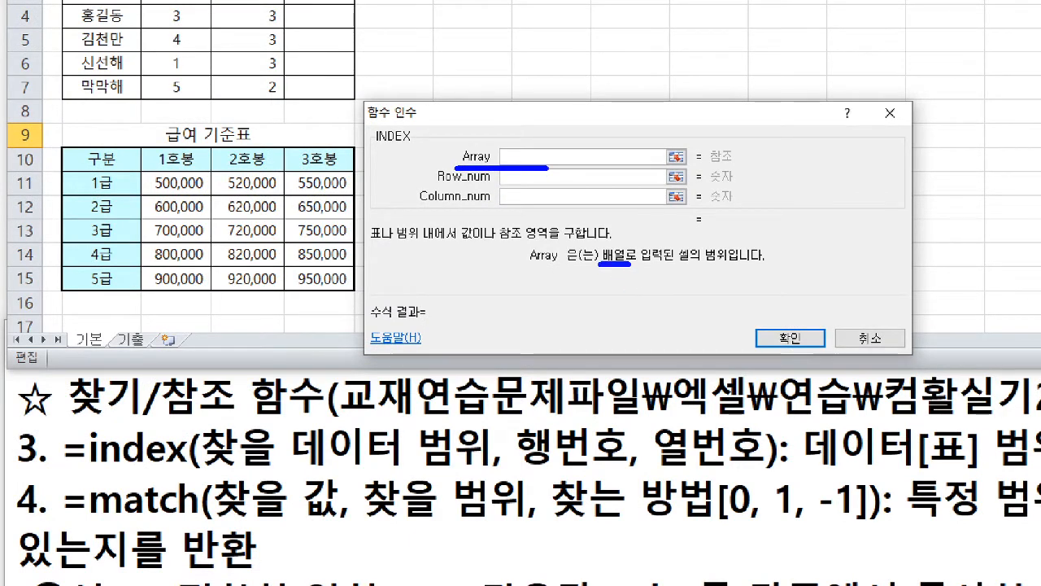
{"action": "mouse_move", "coordinate": [143, 171]}
{"action": "left_mouse_down"}
{"action": "mouse_move", "coordinate": [352, 236]}
{"action": "mouse_move", "coordinate": [260, 293]}
{"action": "mouse_move", "coordinate": [143, 244]}
{"action": "mouse_move", "coordinate": [144, 172]}
{"action": "left_mouse_up"}
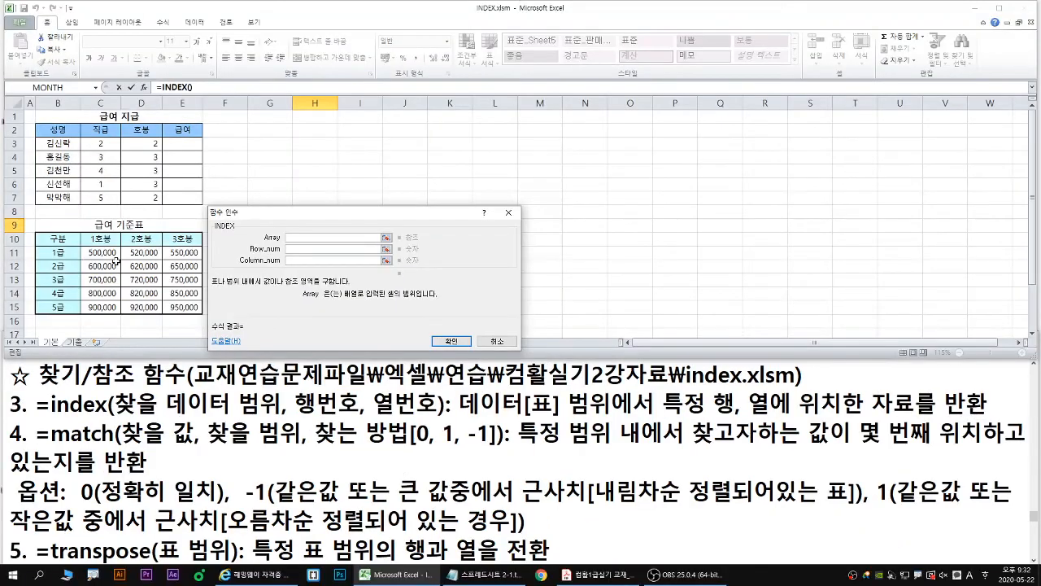
{"action": "left_click", "coordinate": [177, 183]}
{"action": "left_click_drag", "start_coordinate": [100, 253], "coordinate": [182, 307]}
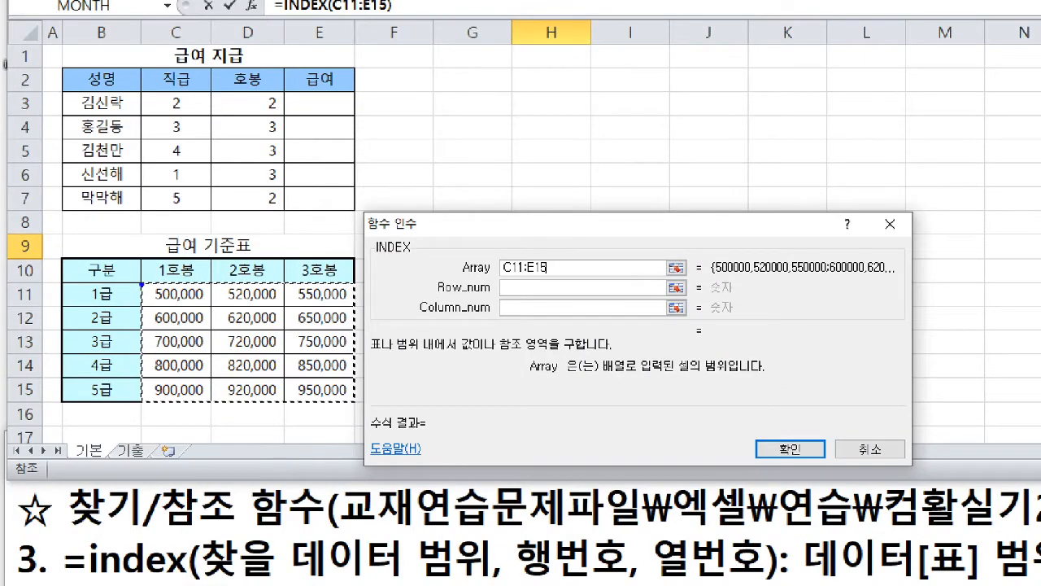
- Mark on screen how Row_num 3 and Column_num 2 locate an amount within C11:E15, and clear the markings
{"action": "left_click_drag", "start_coordinate": [80, 247], "coordinate": [81, 248]}
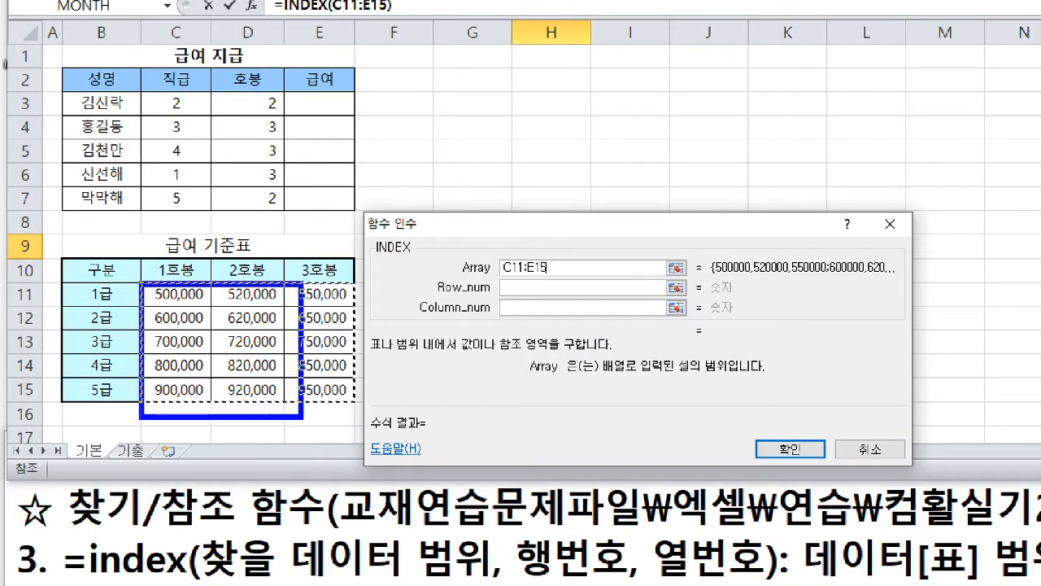
{"action": "left_click_drag", "start_coordinate": [303, 418], "coordinate": [355, 405]}
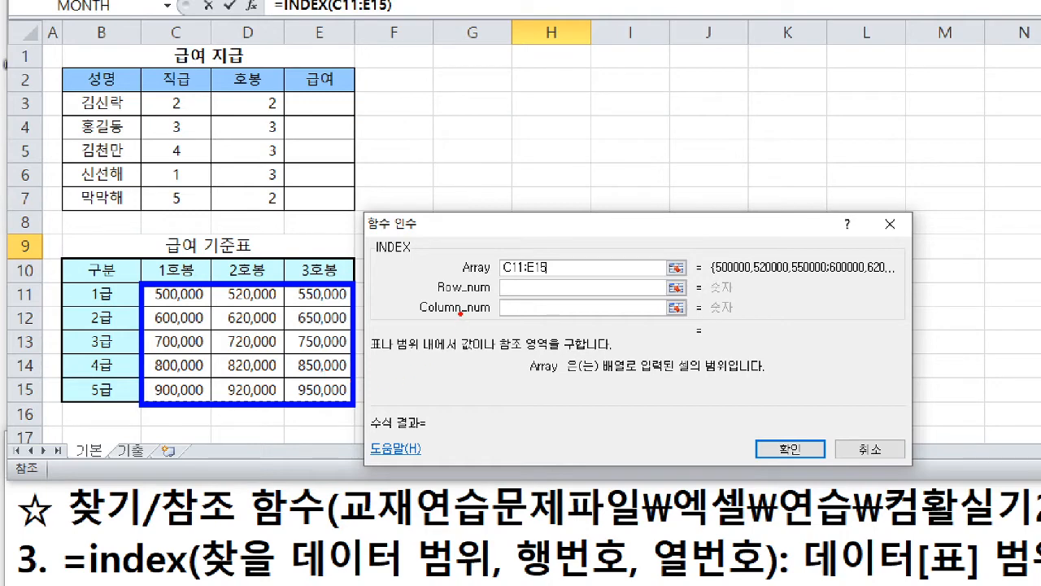
{"action": "left_click_drag", "start_coordinate": [438, 297], "coordinate": [458, 297]}
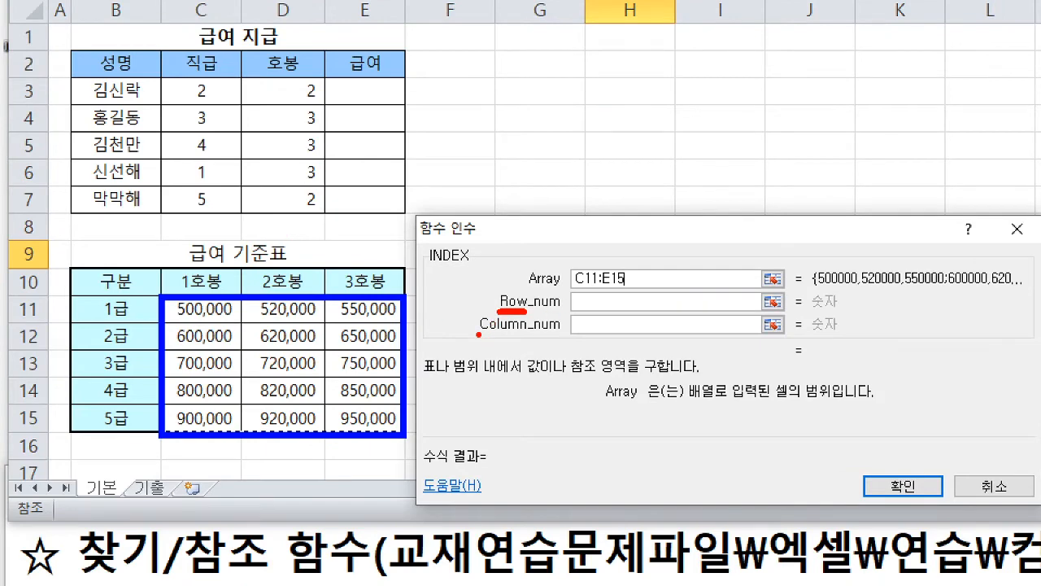
{"action": "left_click_drag", "start_coordinate": [479, 334], "coordinate": [525, 333]}
{"action": "left_click_drag", "start_coordinate": [257, 362], "coordinate": [134, 367]}
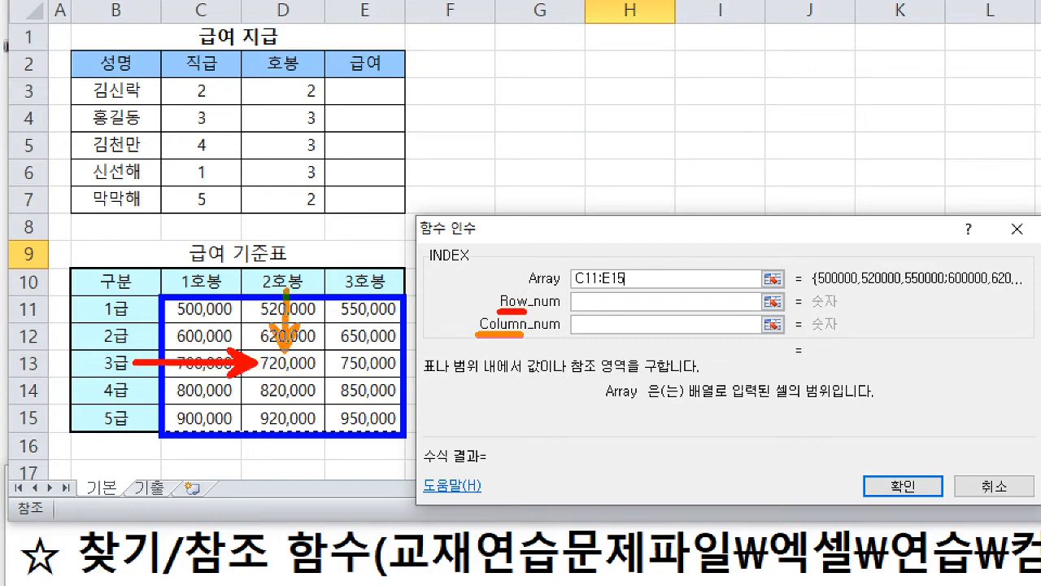
{"action": "left_click_drag", "start_coordinate": [285, 284], "coordinate": [284, 354]}
{"action": "mouse_move", "coordinate": [111, 300]}
{"action": "left_mouse_down"}
{"action": "mouse_move", "coordinate": [97, 346]}
{"action": "mouse_move", "coordinate": [122, 344]}
{"action": "mouse_move", "coordinate": [101, 366]}
{"action": "mouse_move", "coordinate": [114, 371]}
{"action": "mouse_move", "coordinate": [85, 377]}
{"action": "left_mouse_up"}
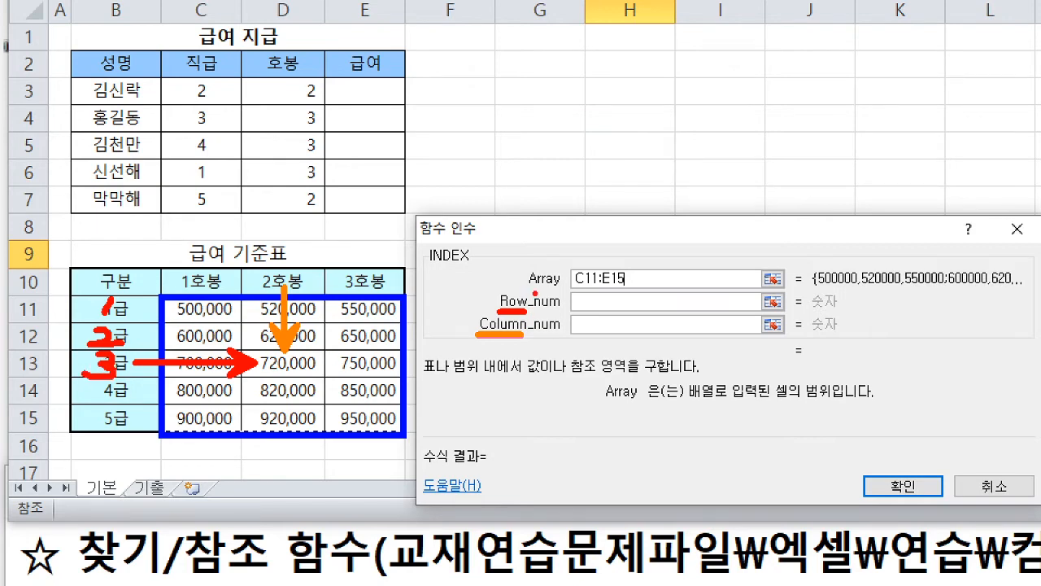
{"action": "mouse_move", "coordinate": [590, 286]}
{"action": "left_mouse_down"}
{"action": "mouse_move", "coordinate": [593, 301]}
{"action": "mouse_move", "coordinate": [574, 310]}
{"action": "left_mouse_up"}
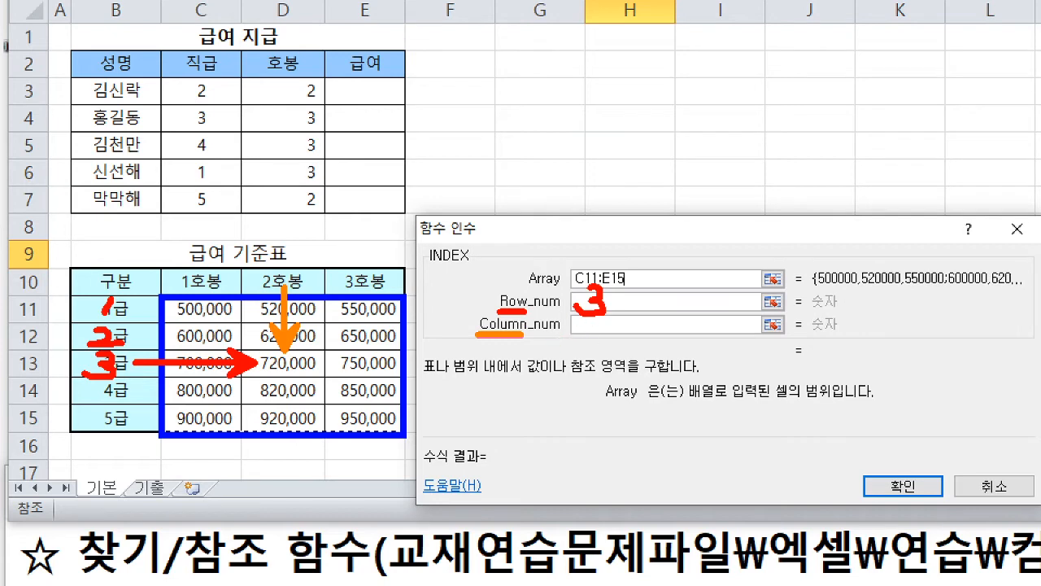
{"action": "left_click_drag", "start_coordinate": [206, 258], "coordinate": [188, 285]}
{"action": "mouse_move", "coordinate": [275, 263]}
{"action": "left_mouse_down"}
{"action": "mouse_move", "coordinate": [281, 280]}
{"action": "mouse_move", "coordinate": [311, 275]}
{"action": "mouse_move", "coordinate": [275, 263]}
{"action": "left_mouse_up"}
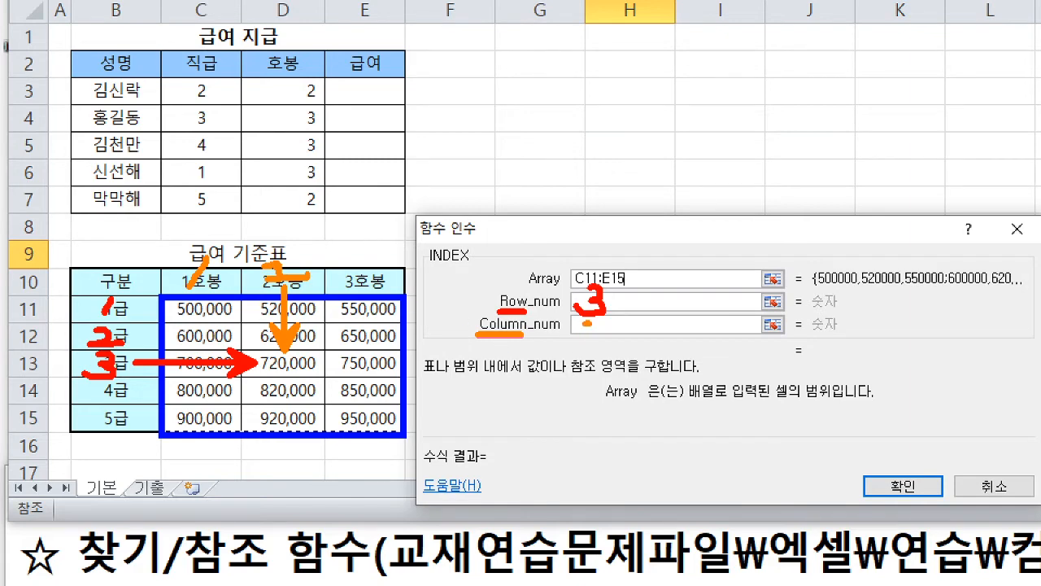
{"action": "mouse_move", "coordinate": [584, 322]}
{"action": "left_mouse_down"}
{"action": "mouse_move", "coordinate": [582, 335]}
{"action": "mouse_move", "coordinate": [624, 334]}
{"action": "left_mouse_up"}
{"action": "key", "text": "Escape"}
- Set Row_num to 3 and Column_num to 2, and complete the INDEX formula in H9
{"action": "key", "text": "Tab"}
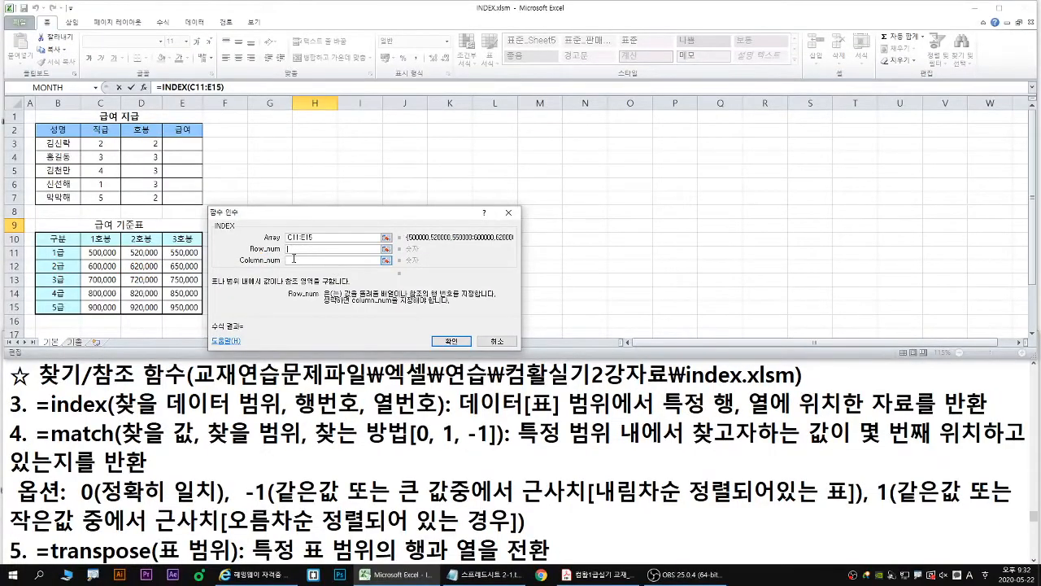
{"action": "type", "text": "3"}
{"action": "key", "text": "Tab"}
{"action": "type", "text": "2"}
{"action": "left_click", "coordinate": [452, 341]}
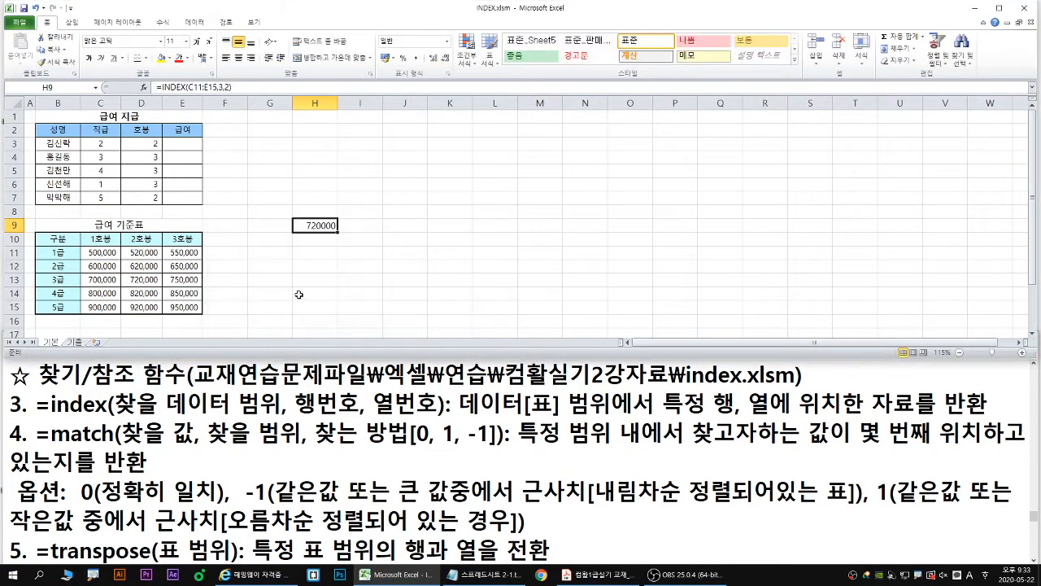
- Maximize the Excel window and start an INDEX function in E3 of the 급여 column using the array,row_num,column_num form
{"action": "left_click", "coordinate": [182, 143]}
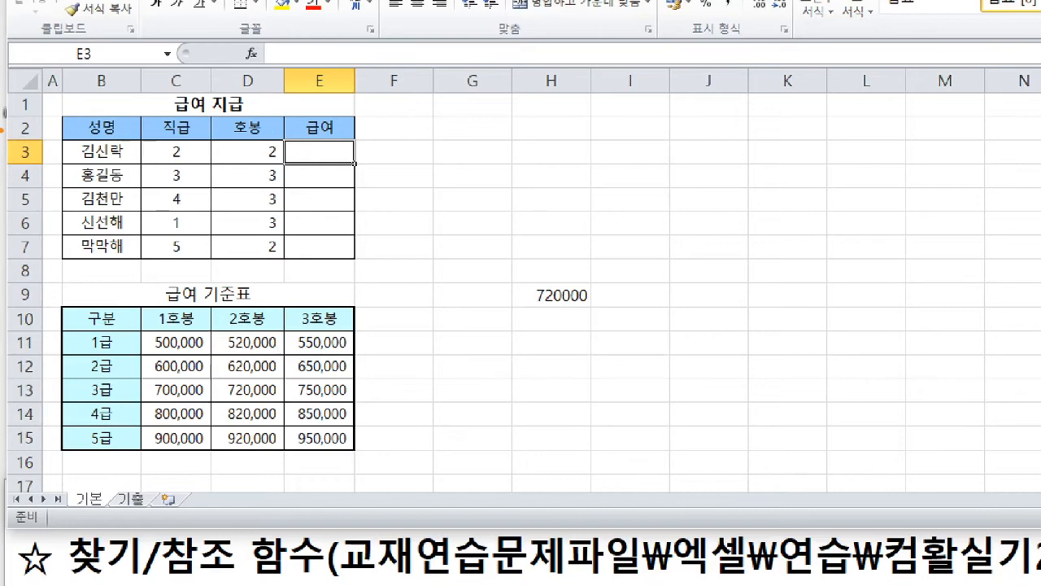
{"action": "left_click_drag", "start_coordinate": [335, 148], "coordinate": [383, 171]}
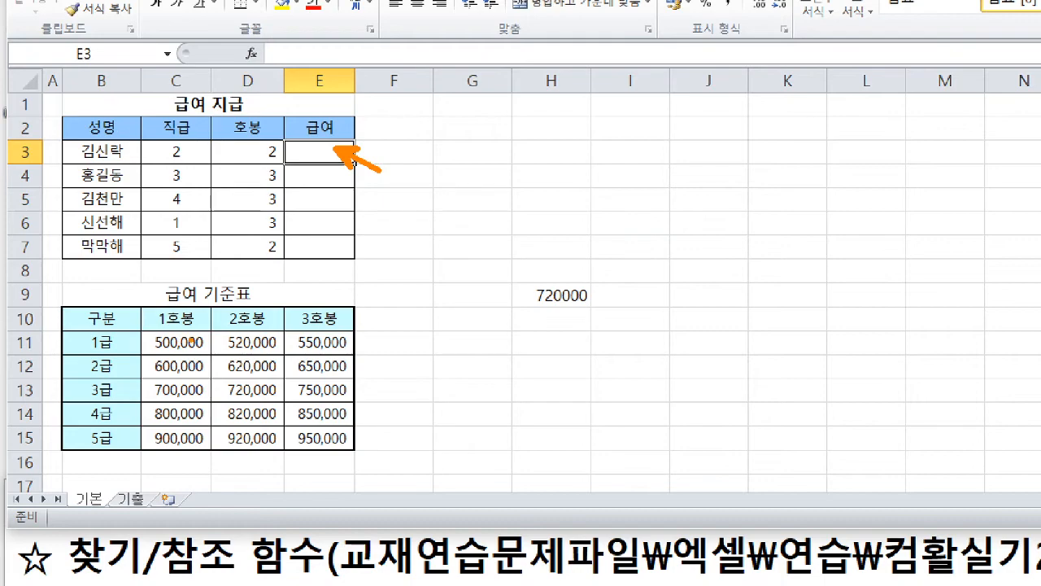
{"action": "mouse_move", "coordinate": [315, 152]}
{"action": "left_mouse_down"}
{"action": "mouse_move", "coordinate": [330, 145]}
{"action": "mouse_move", "coordinate": [318, 151]}
{"action": "left_mouse_up"}
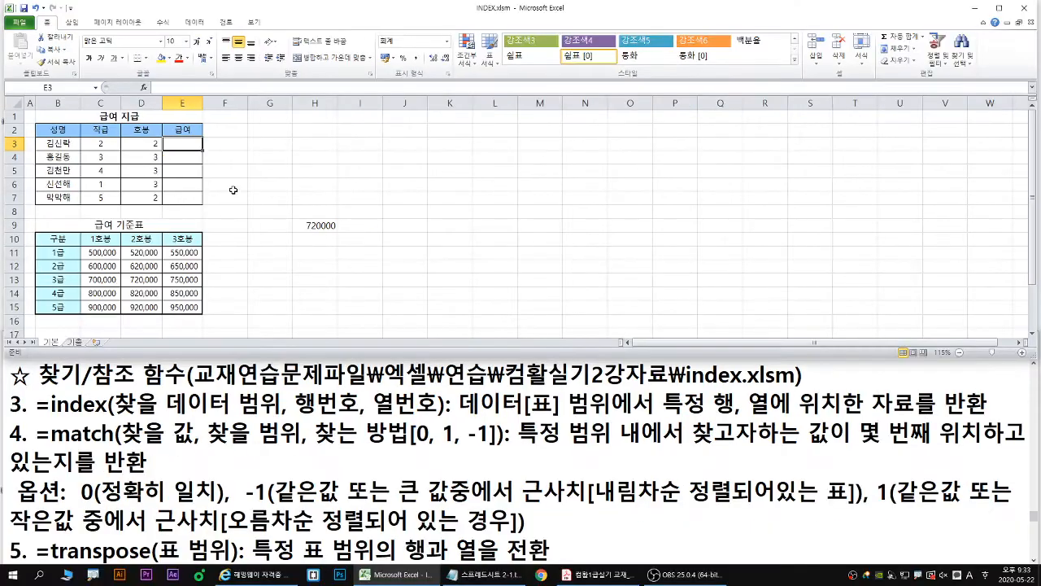
{"action": "scroll", "coordinate": [338, 165], "scroll_direction": "down", "scroll_amount": 1}
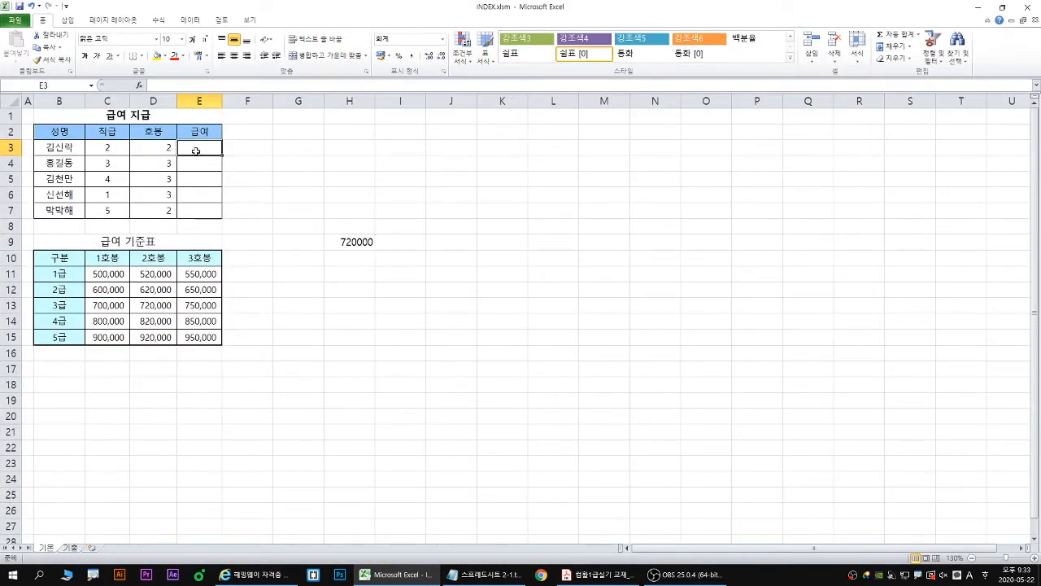
{"action": "type", "text": "=index"}
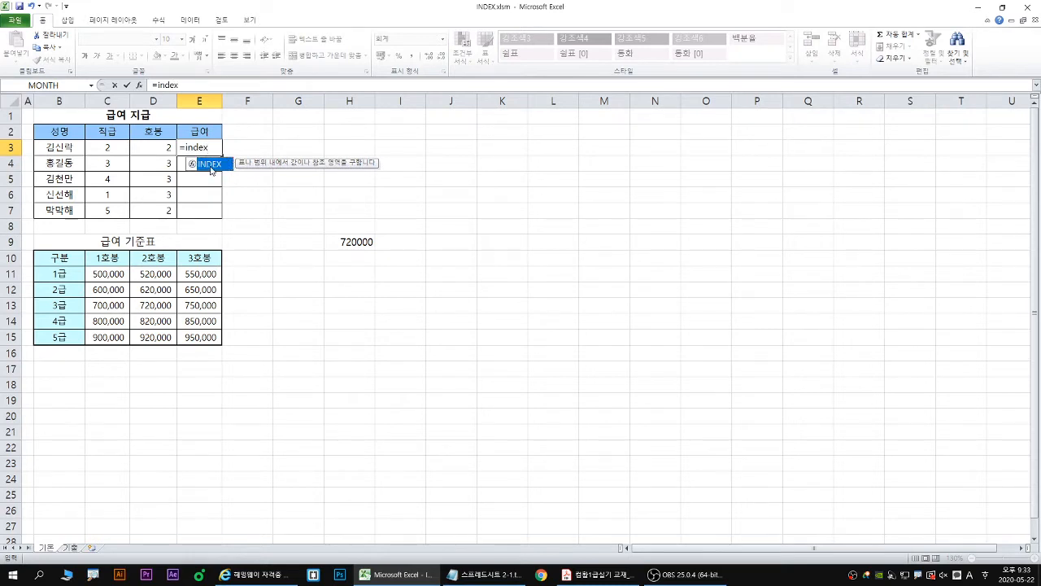
{"action": "double_click", "coordinate": [209, 166]}
{"action": "left_click", "coordinate": [139, 86]}
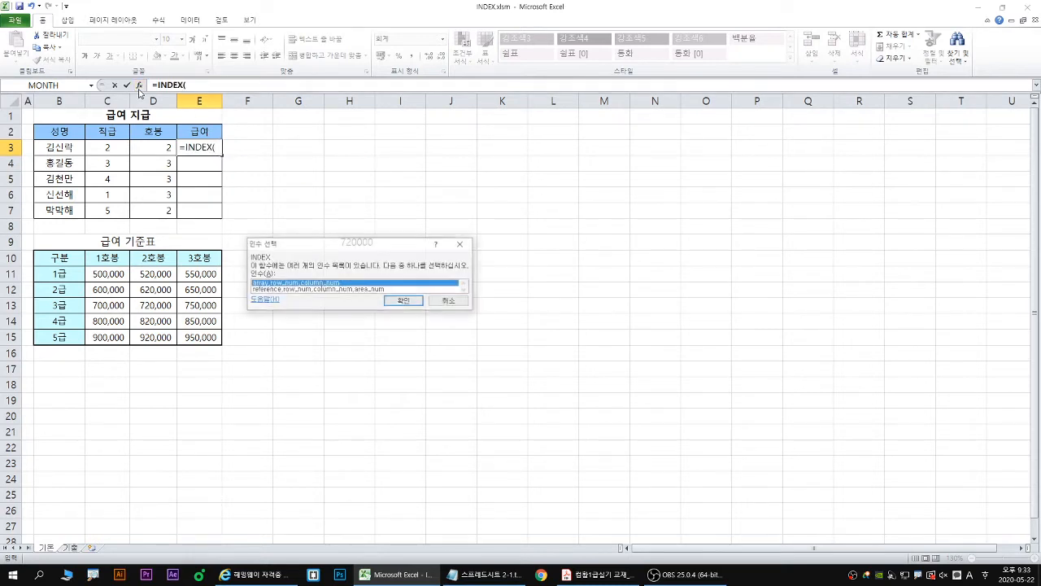
{"action": "left_click", "coordinate": [400, 302]}
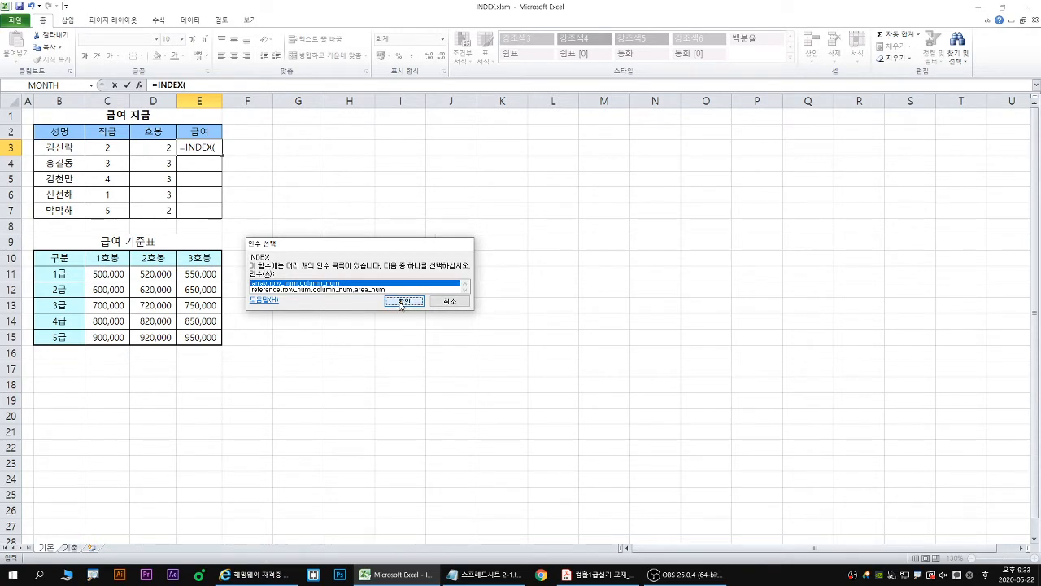
{"action": "left_click_drag", "start_coordinate": [341, 214], "coordinate": [398, 195]}
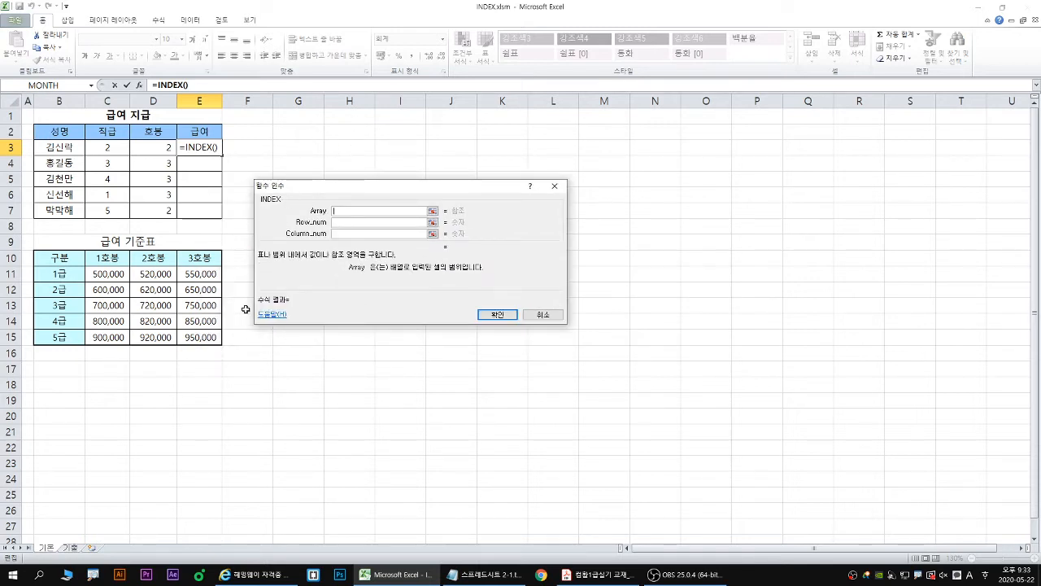
- Outline the 급여 기준표 on screen with and without its headings to compare possible Array ranges, and clear the markings
{"action": "mouse_move", "coordinate": [31, 248]}
{"action": "left_mouse_down"}
{"action": "mouse_move", "coordinate": [211, 354]}
{"action": "mouse_move", "coordinate": [225, 342]}
{"action": "left_mouse_up"}
{"action": "key", "text": "b"}
{"action": "left_click_drag", "start_coordinate": [87, 269], "coordinate": [224, 344]}
{"action": "key", "text": "e"}
{"action": "mouse_move", "coordinate": [31, 250]}
{"action": "left_mouse_down"}
{"action": "mouse_move", "coordinate": [202, 345]}
{"action": "mouse_move", "coordinate": [222, 345]}
{"action": "left_mouse_up"}
{"action": "left_click_drag", "start_coordinate": [83, 264], "coordinate": [221, 347]}
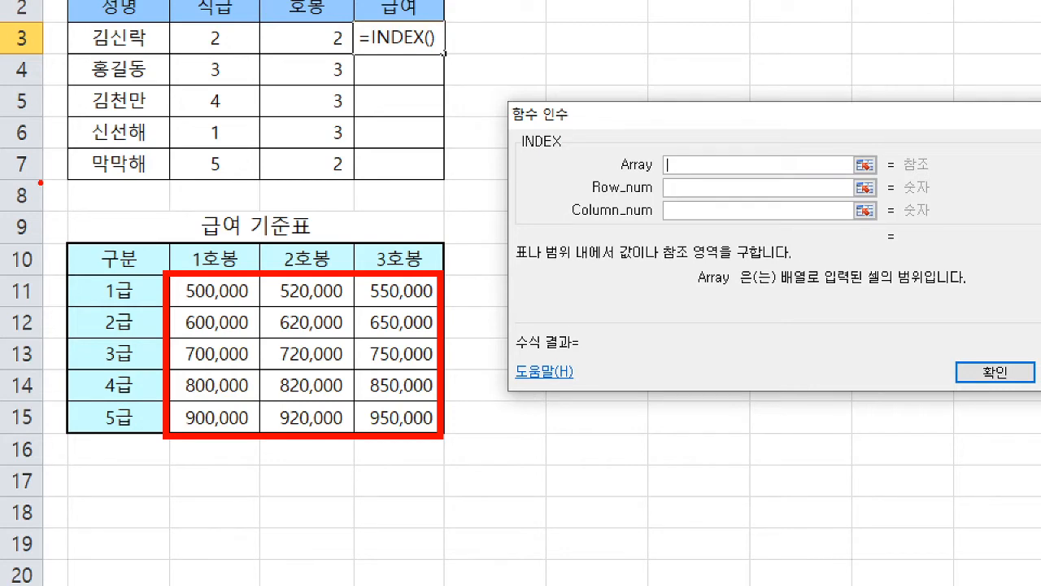
{"action": "left_click_drag", "start_coordinate": [166, 275], "coordinate": [258, 429]}
{"action": "key", "text": "e"}
{"action": "key", "text": "b"}
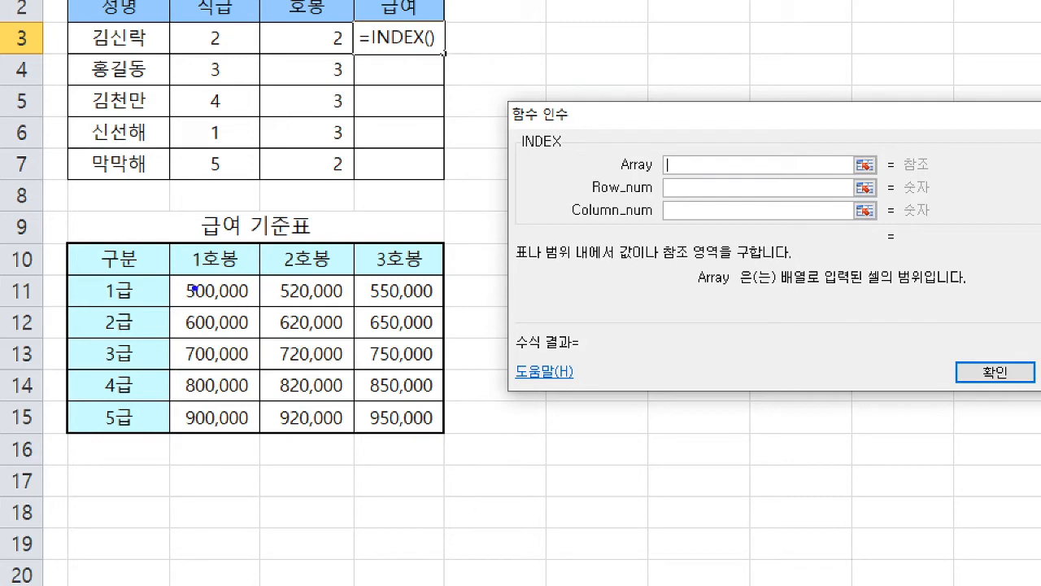
{"action": "left_click_drag", "start_coordinate": [170, 277], "coordinate": [446, 435]}
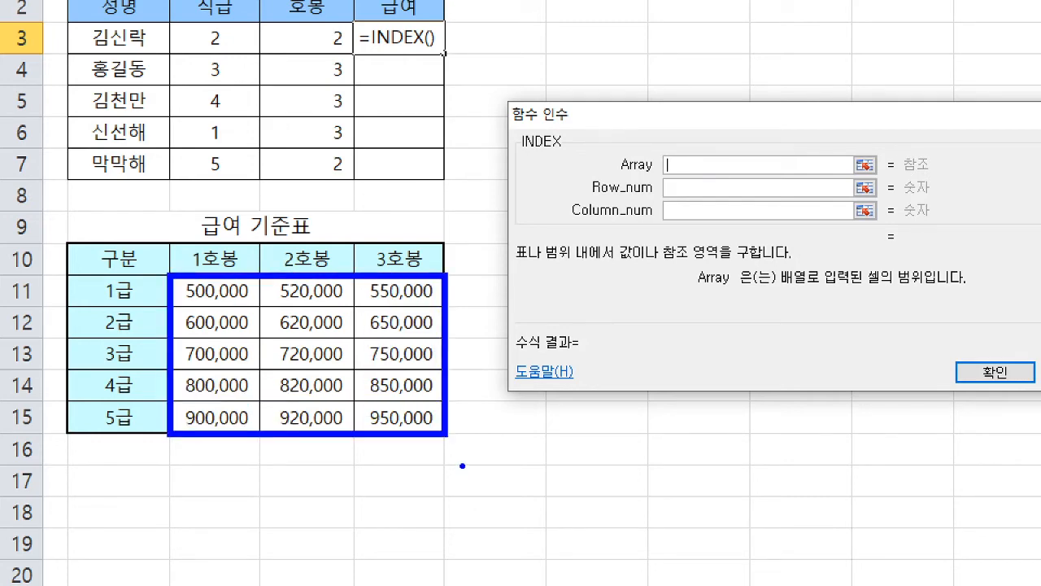
{"action": "key", "text": "Escape"}
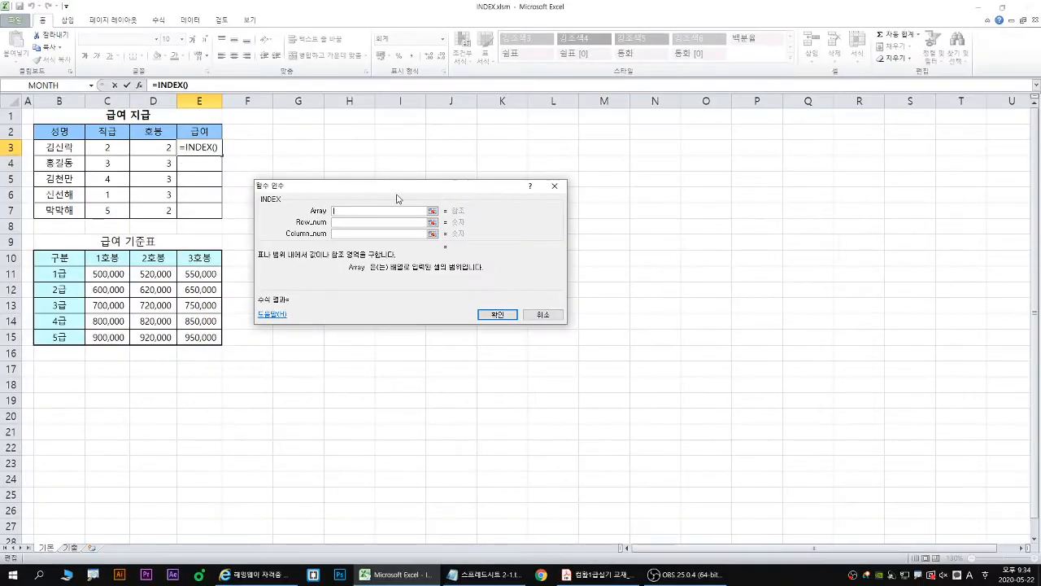
- Set the Array argument of E3's INDEX function to the absolute range $C$11:$E$15 and go to Row_num
{"action": "left_click_drag", "start_coordinate": [112, 272], "coordinate": [213, 337]}
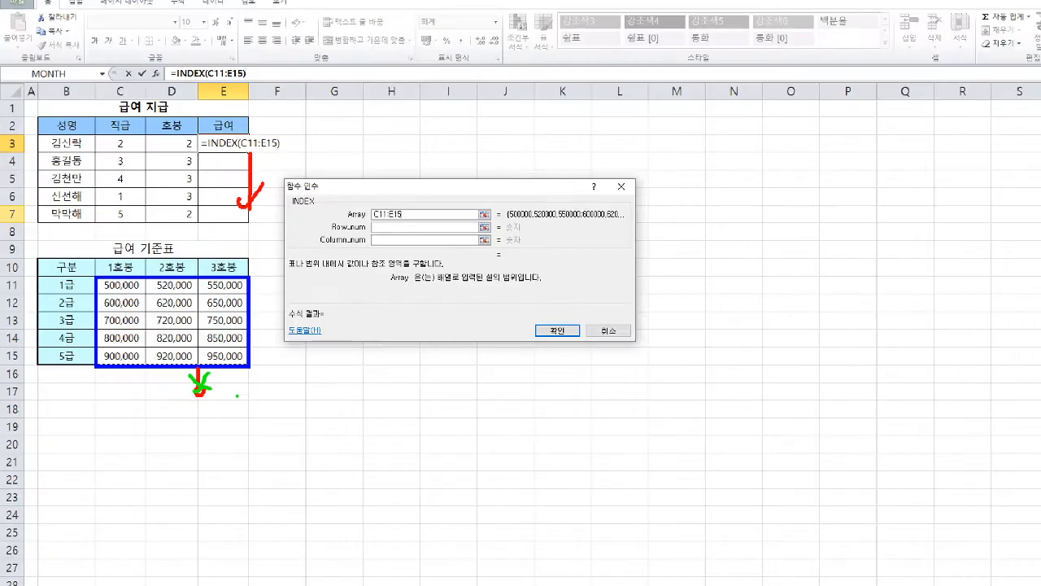
{"action": "key", "text": "F4"}
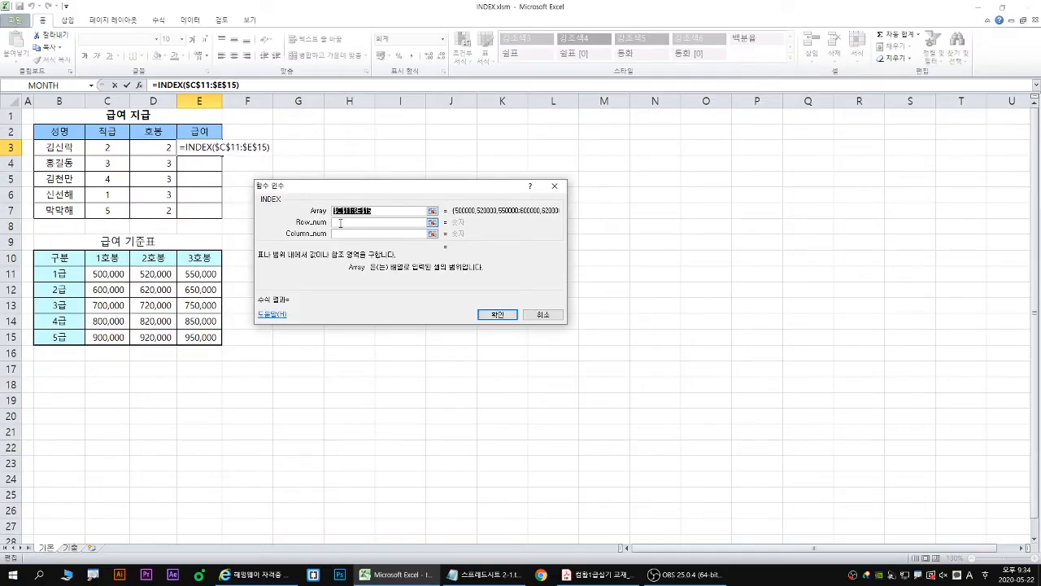
{"action": "left_click", "coordinate": [336, 222]}
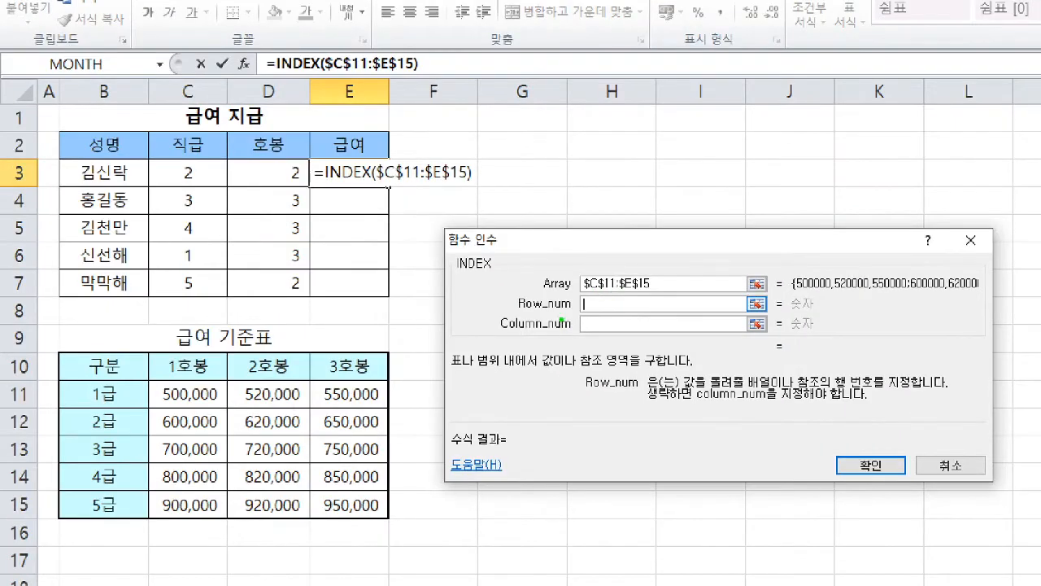
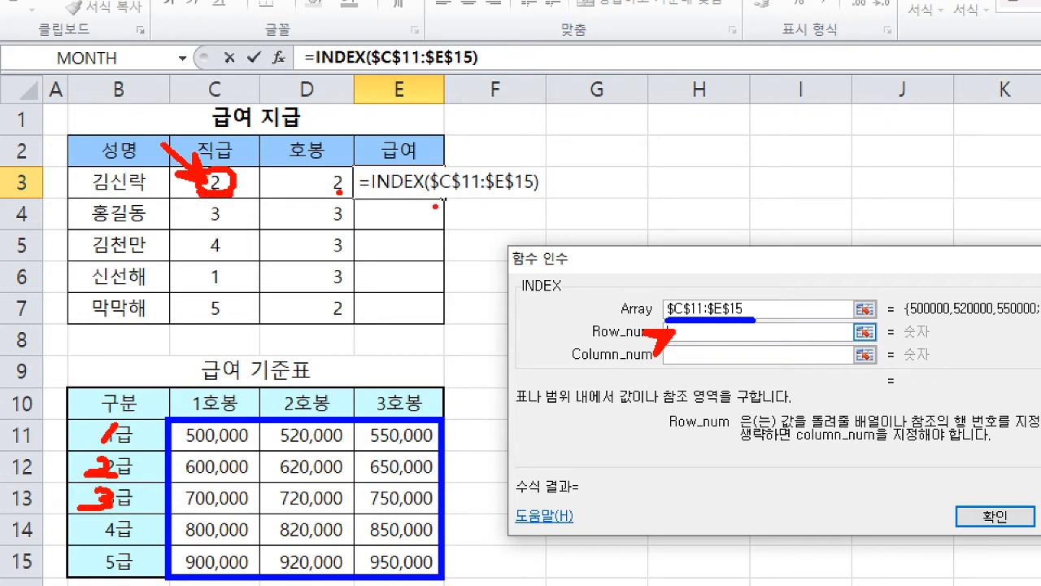
{"action": "key", "text": "g"}
{"action": "mouse_move", "coordinate": [445, 202]}
{"action": "left_mouse_down"}
{"action": "mouse_move", "coordinate": [445, 225]}
{"action": "mouse_move", "coordinate": [456, 224]}
{"action": "left_mouse_up"}
{"action": "left_click_drag", "start_coordinate": [230, 193], "coordinate": [231, 214]}
{"action": "mouse_move", "coordinate": [219, 210]}
{"action": "left_mouse_down"}
{"action": "mouse_move", "coordinate": [231, 218]}
{"action": "mouse_move", "coordinate": [247, 200]}
{"action": "left_mouse_up"}
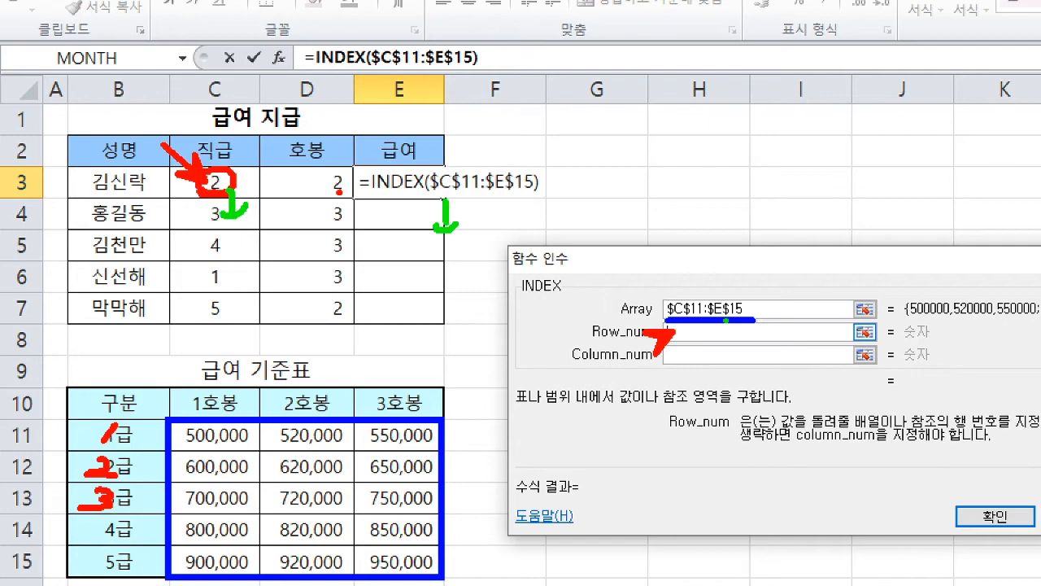
{"action": "left_click_drag", "start_coordinate": [686, 331], "coordinate": [690, 333]}
{"action": "key", "text": "Escape"}
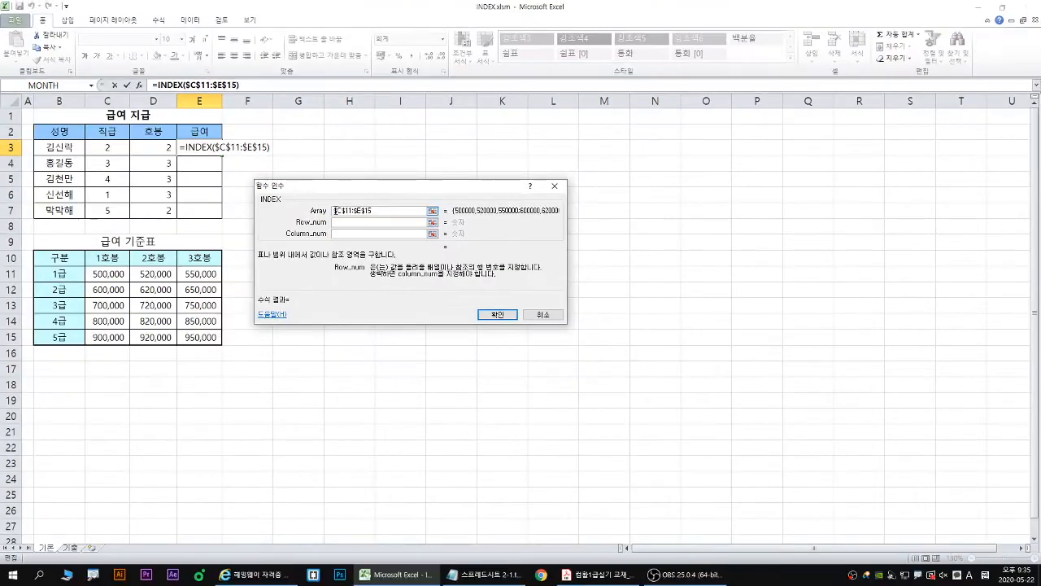
- Set the row number argument of the INDEX function to the grade cell C3
{"action": "left_click", "coordinate": [214, 182]}
{"action": "key", "text": "ctrl+1"}
{"action": "left_click", "coordinate": [110, 147]}
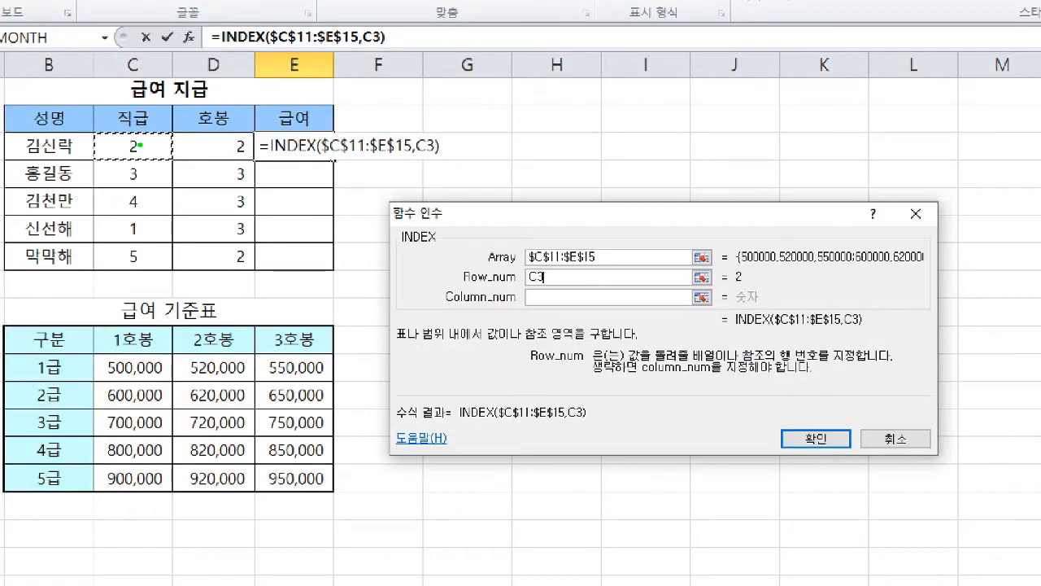
{"action": "left_click_drag", "start_coordinate": [111, 147], "coordinate": [160, 161]}
{"action": "left_click_drag", "start_coordinate": [156, 198], "coordinate": [165, 189]}
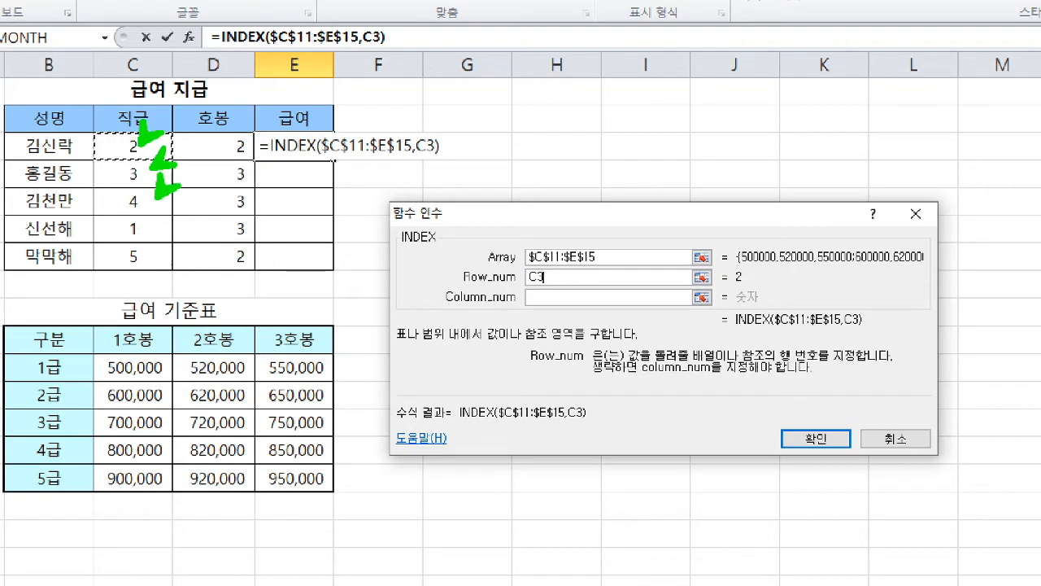
{"action": "key", "text": "e"}
{"action": "key", "text": "Escape"}
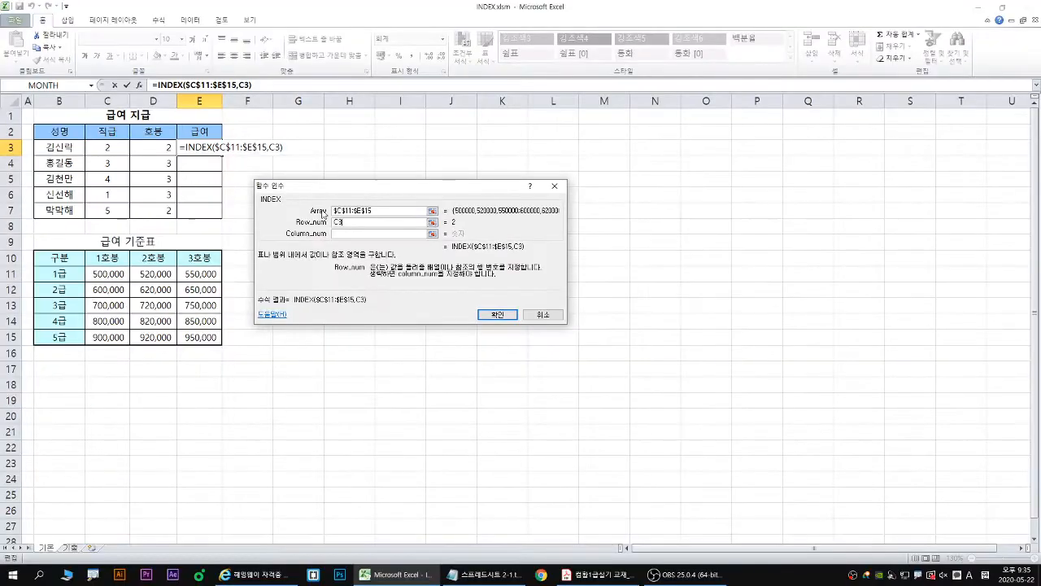
- Set the INDEX column number argument to D3 and fill the finished formula from E3 down to E7
{"action": "left_click", "coordinate": [545, 296]}
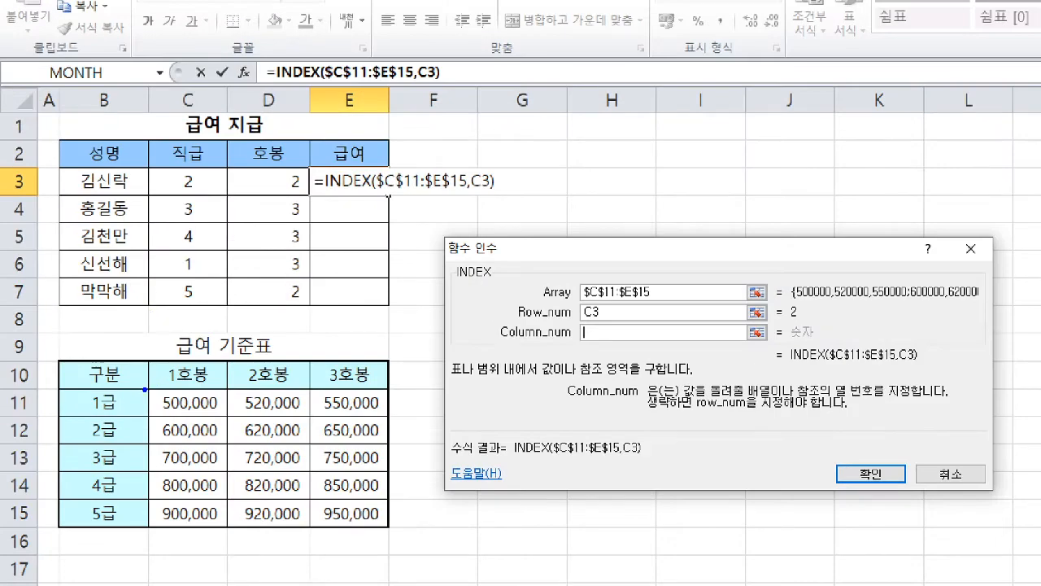
{"action": "left_click_drag", "start_coordinate": [145, 389], "coordinate": [392, 529]}
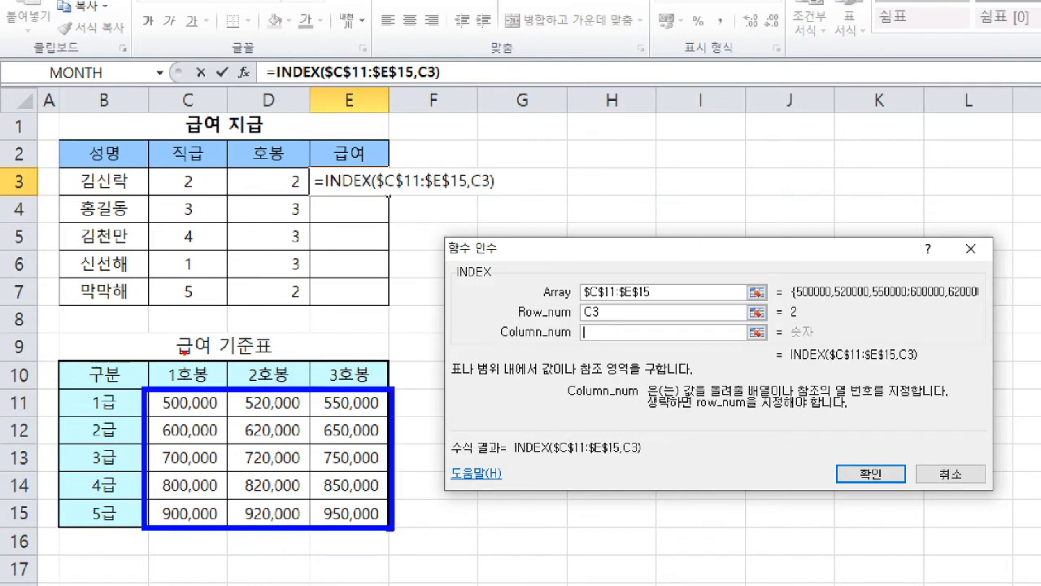
{"action": "left_click_drag", "start_coordinate": [184, 352], "coordinate": [179, 386]}
{"action": "mouse_move", "coordinate": [247, 355]}
{"action": "left_mouse_down"}
{"action": "mouse_move", "coordinate": [245, 378]}
{"action": "mouse_move", "coordinate": [337, 370]}
{"action": "mouse_move", "coordinate": [326, 377]}
{"action": "left_mouse_up"}
{"action": "left_click_drag", "start_coordinate": [576, 342], "coordinate": [579, 361]}
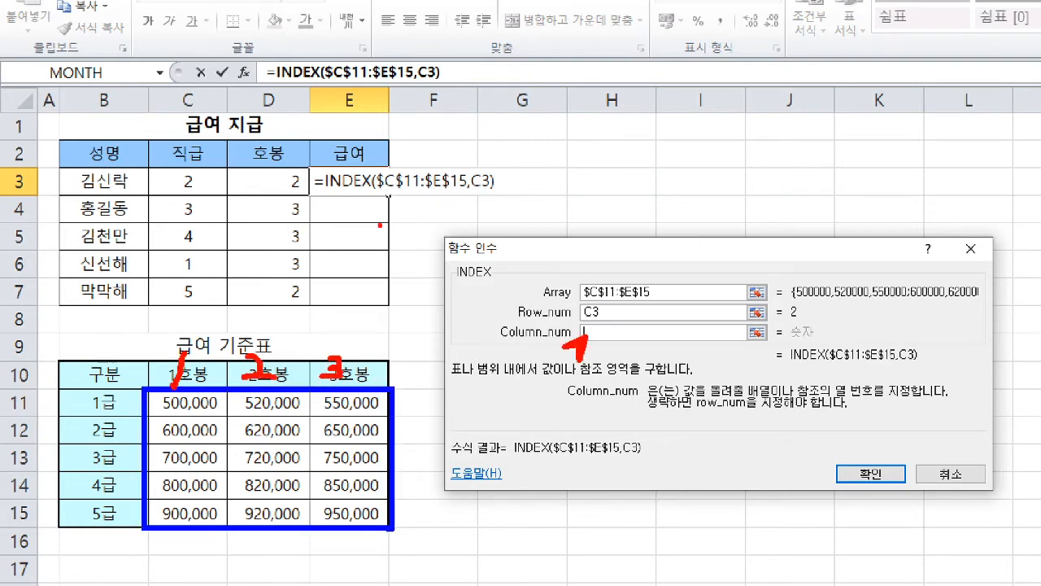
{"action": "left_click_drag", "start_coordinate": [288, 174], "coordinate": [304, 189]}
{"action": "key", "text": "Escape"}
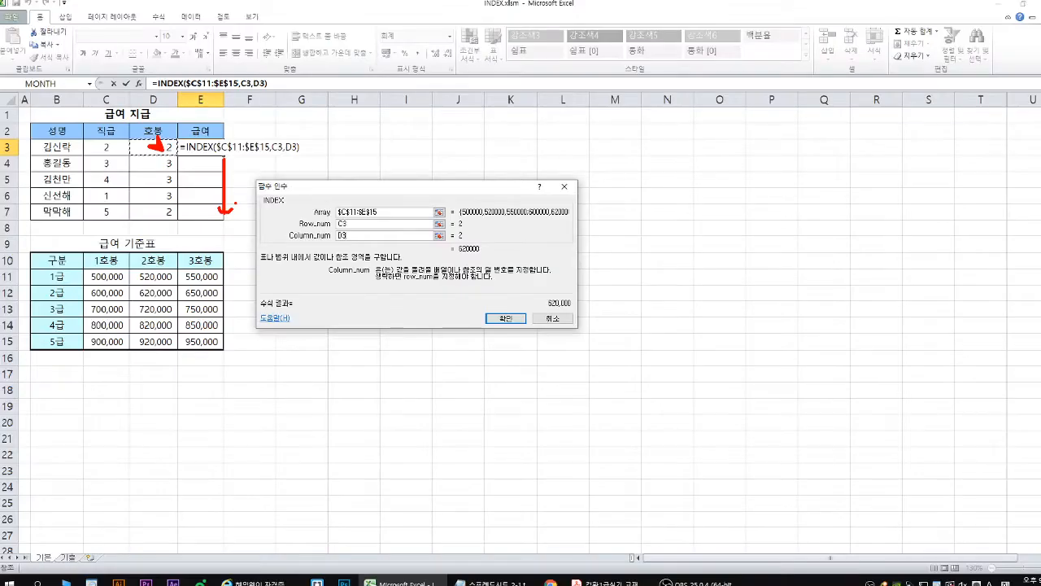
{"action": "key", "text": "Return"}
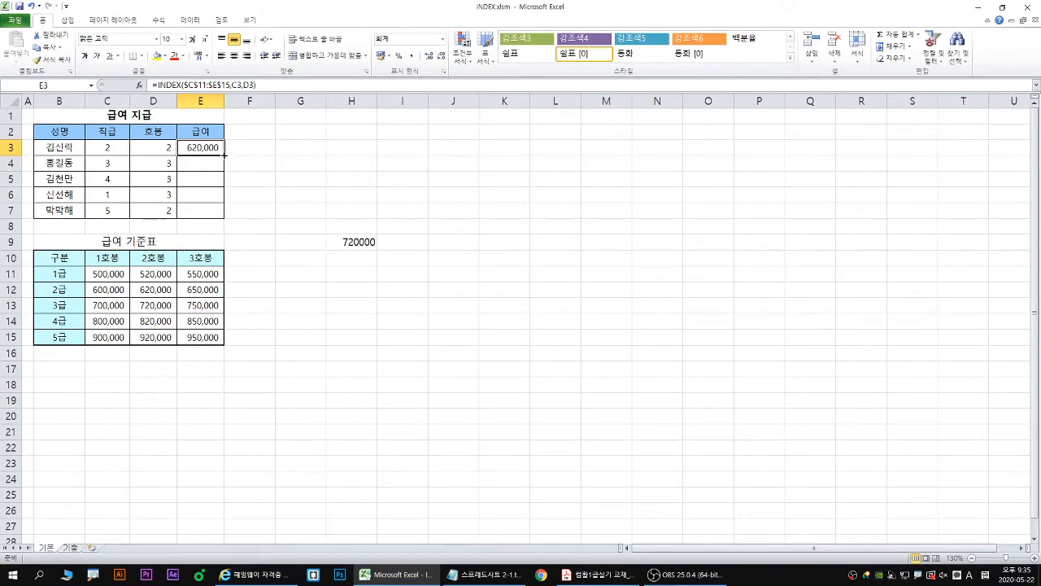
{"action": "double_click", "coordinate": [224, 155]}
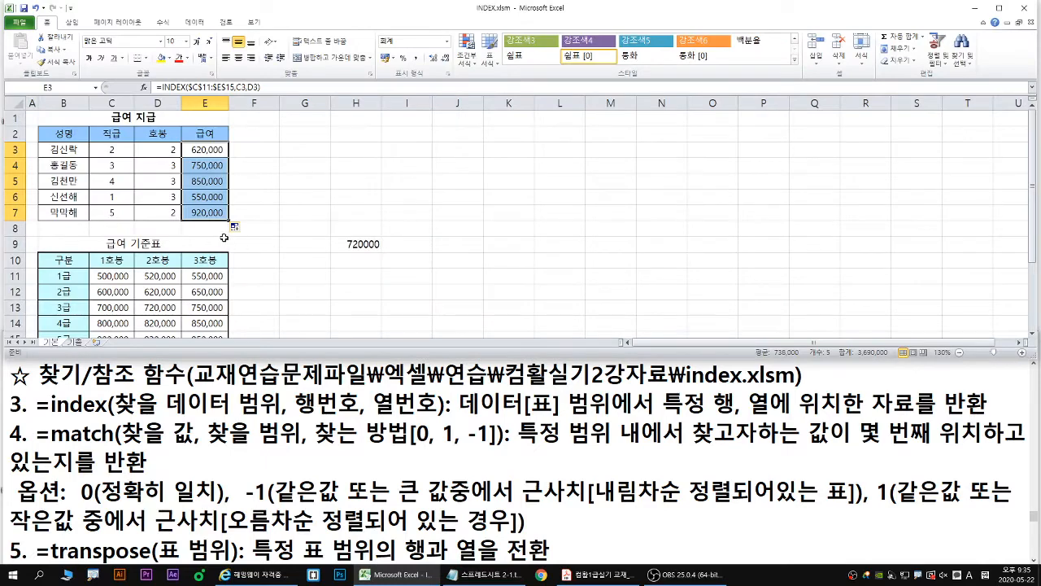
- On the 기출 sheet, start a VLOOKUP formula in C3 and open its function arguments, clear of the store number columns
{"action": "left_click", "coordinate": [74, 343]}
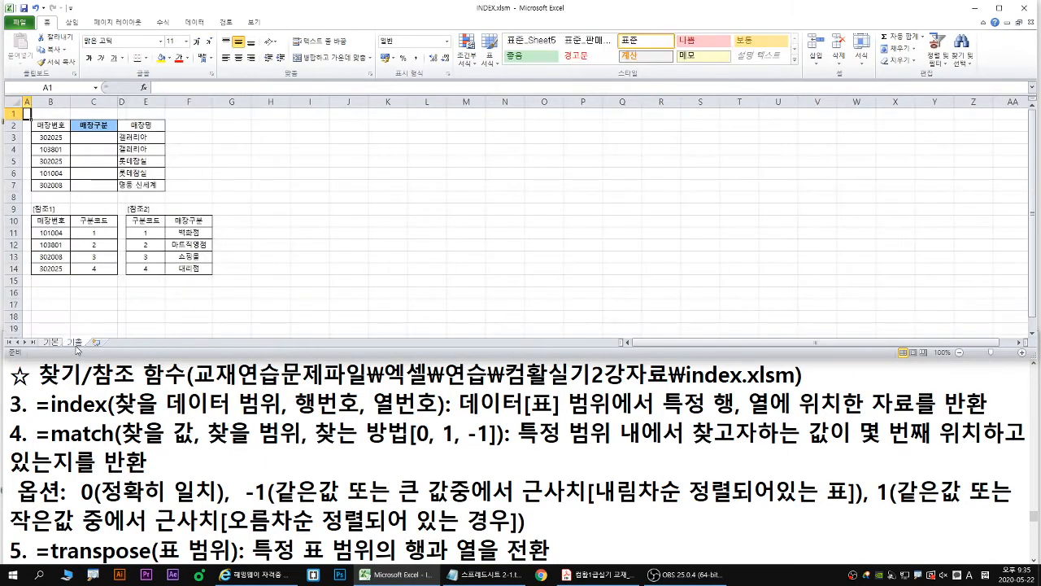
{"action": "scroll", "coordinate": [75, 349], "scroll_direction": "up", "scroll_amount": 2}
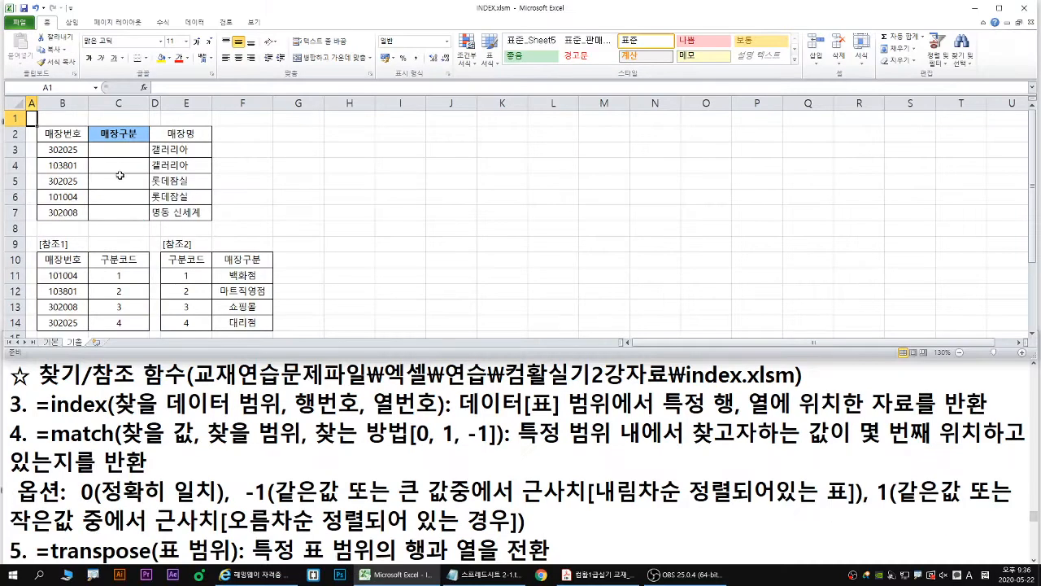
{"action": "left_click", "coordinate": [211, 77]}
{"action": "type", "text": "=vloo"}
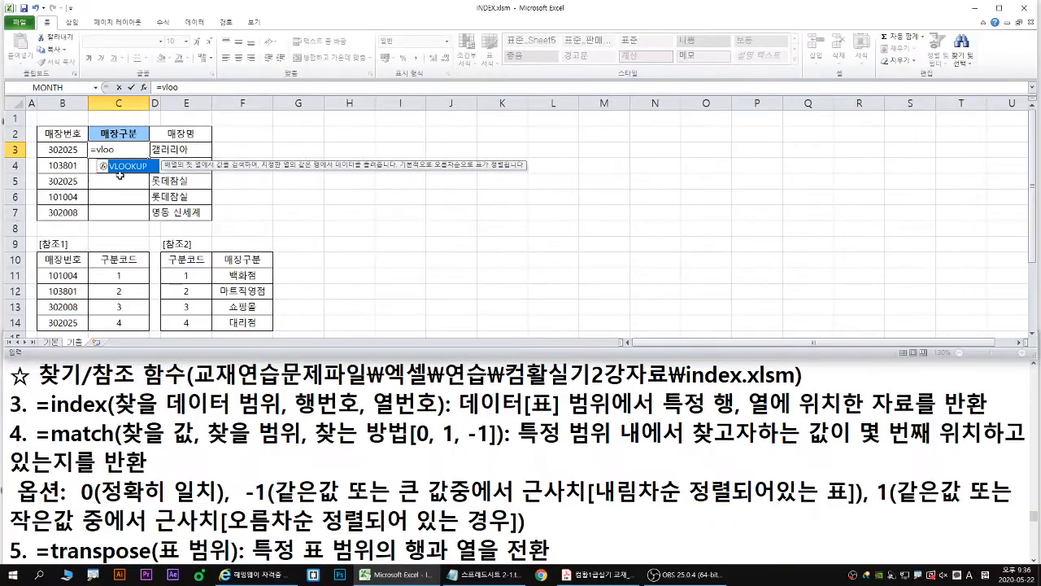
{"action": "key", "text": "Tab"}
{"action": "left_click", "coordinate": [144, 87]}
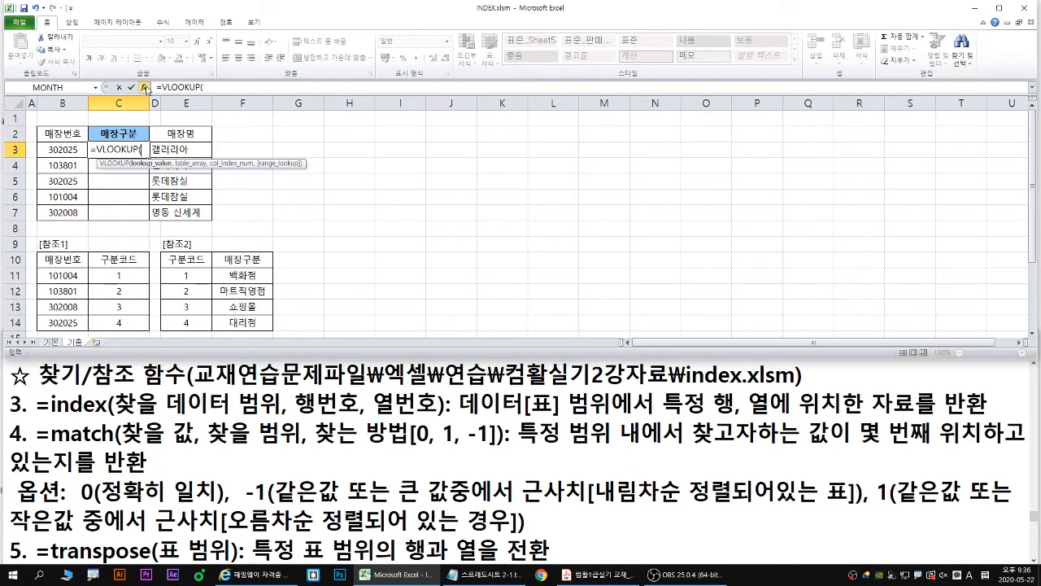
{"action": "left_click_drag", "start_coordinate": [328, 181], "coordinate": [230, 104]}
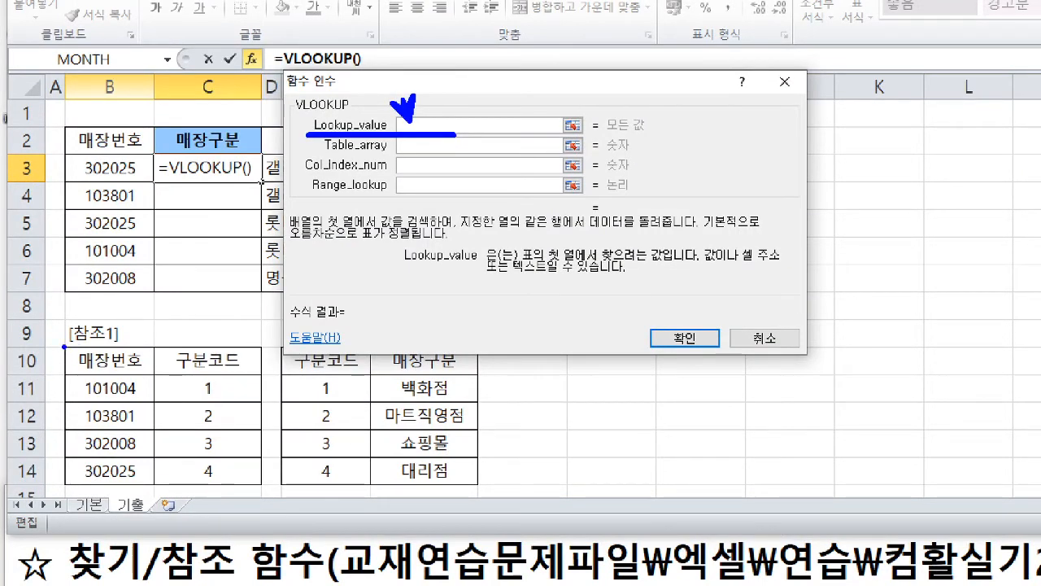
{"action": "mouse_move", "coordinate": [63, 345]}
{"action": "left_mouse_down"}
{"action": "mouse_move", "coordinate": [171, 453]}
{"action": "mouse_move", "coordinate": [261, 493]}
{"action": "mouse_move", "coordinate": [151, 488]}
{"action": "left_mouse_up"}
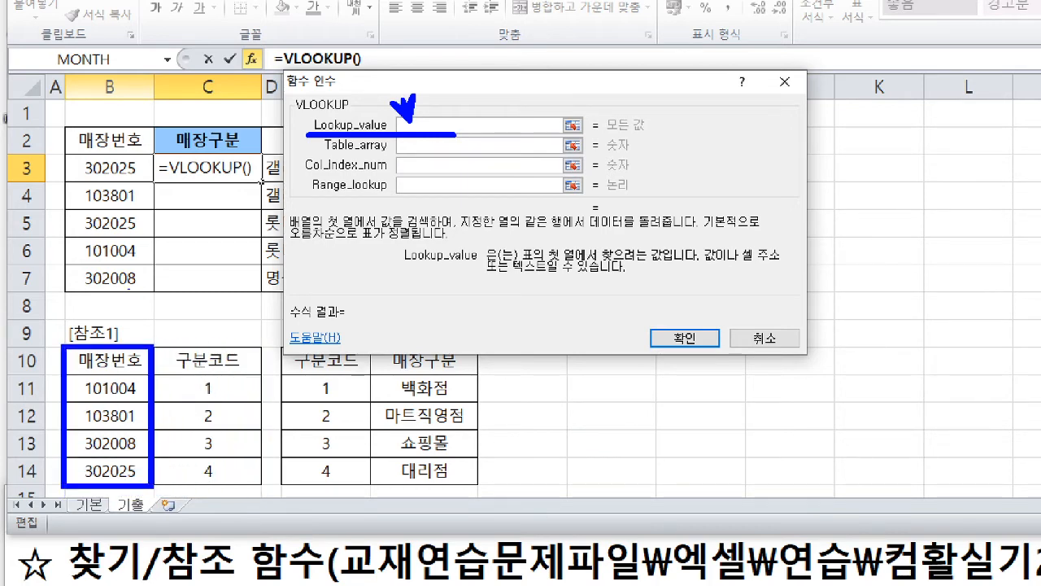
{"action": "key", "text": "r"}
{"action": "left_click_drag", "start_coordinate": [63, 180], "coordinate": [267, 180]}
{"action": "mouse_move", "coordinate": [107, 162]}
{"action": "left_mouse_down"}
{"action": "mouse_move", "coordinate": [122, 144]}
{"action": "mouse_move", "coordinate": [127, 176]}
{"action": "left_mouse_up"}
{"action": "key", "text": "Escape"}
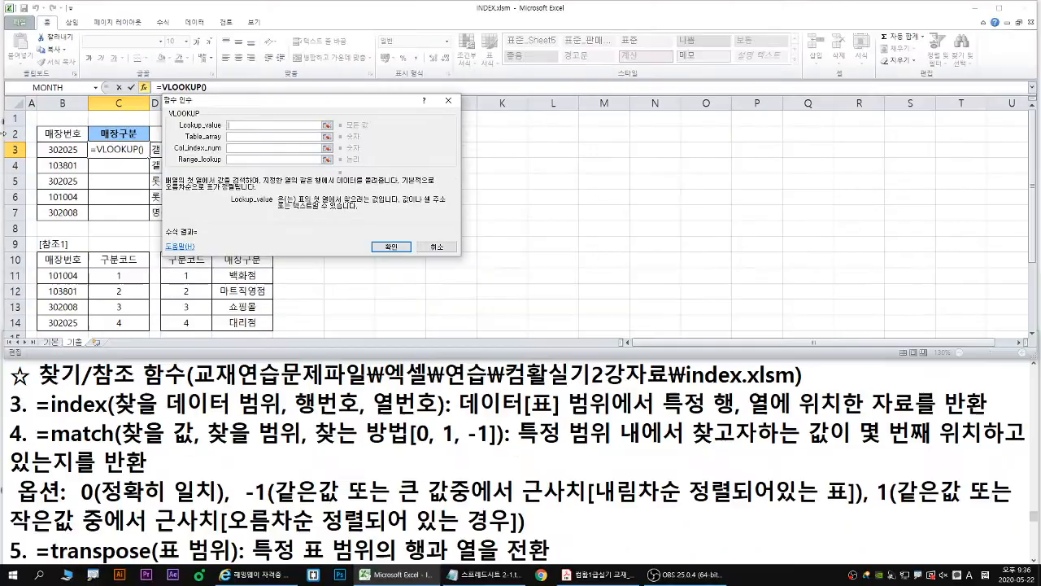
- Set the VLOOKUP lookup value to B3 and its table array to the absolute range $B$10:$C$14
{"action": "left_click", "coordinate": [122, 166]}
{"action": "left_click_drag", "start_coordinate": [122, 149], "coordinate": [148, 126]}
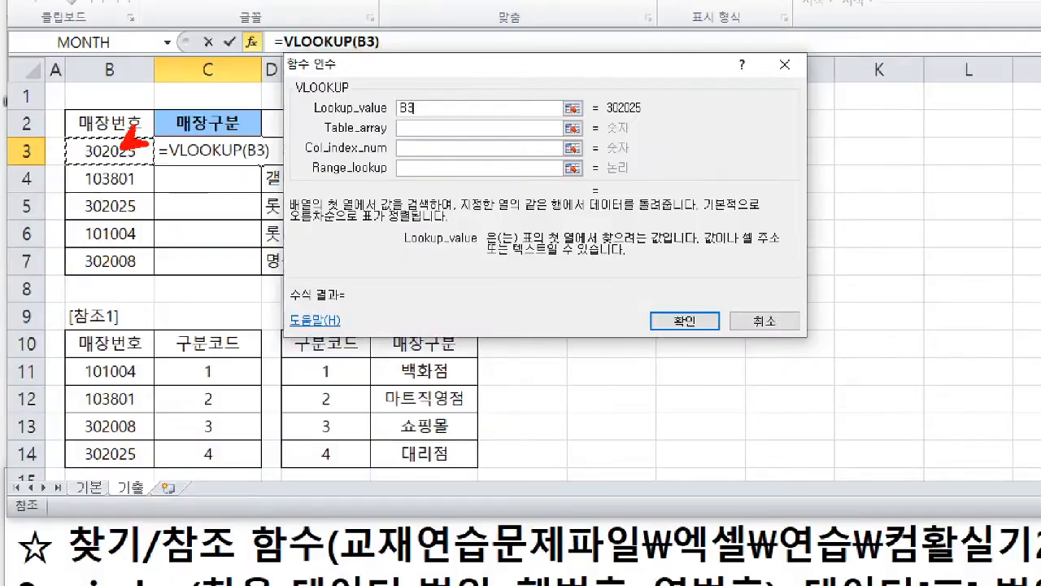
{"action": "key", "text": "Escape"}
{"action": "left_click", "coordinate": [437, 127]}
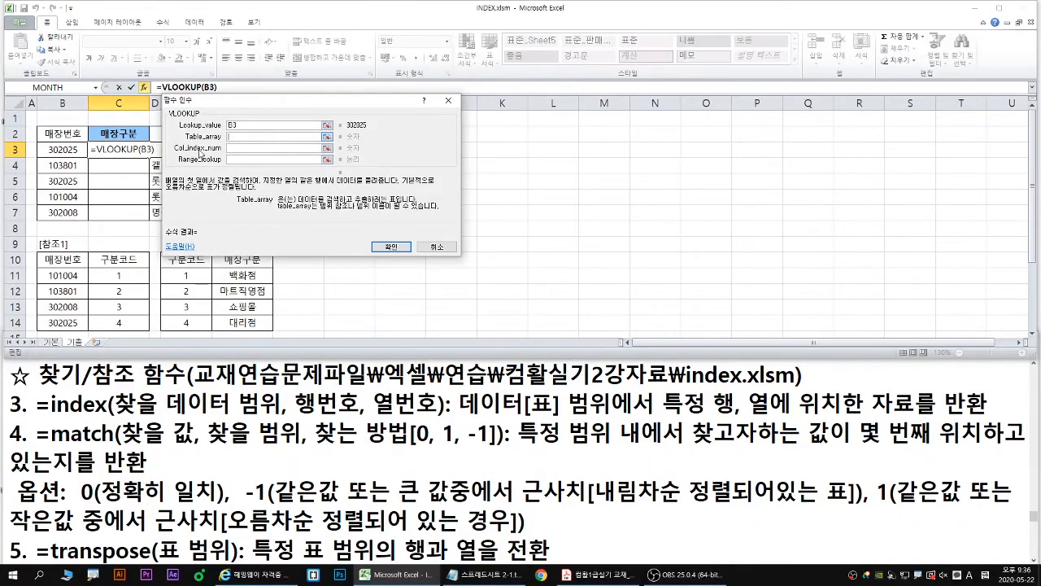
{"action": "left_click_drag", "start_coordinate": [50, 259], "coordinate": [129, 322]}
{"action": "key", "text": "F4"}
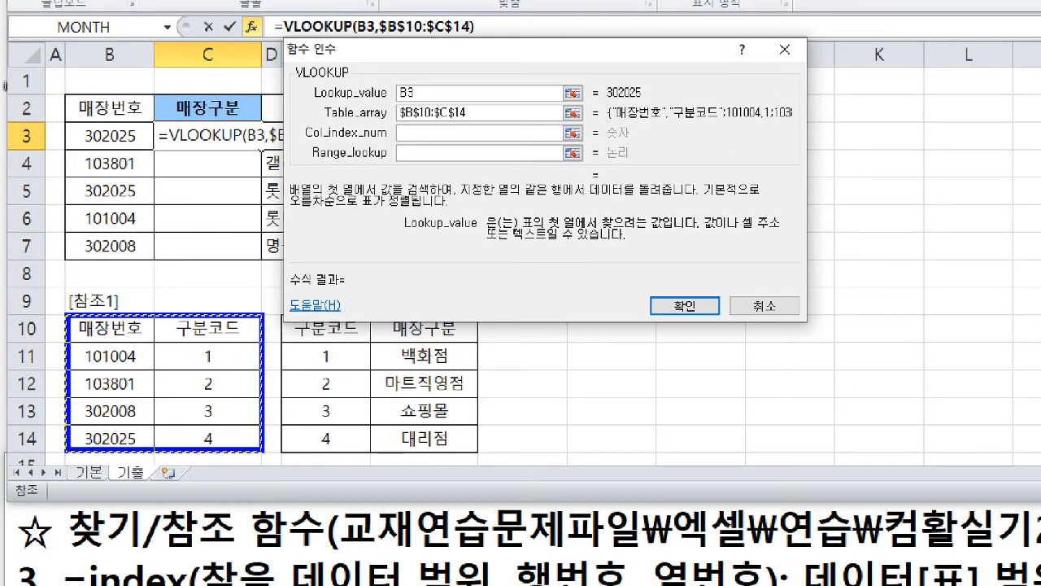
- Set the VLOOKUP column index number to 2 for the 구분코드 column
{"action": "left_click_drag", "start_coordinate": [308, 146], "coordinate": [435, 146]}
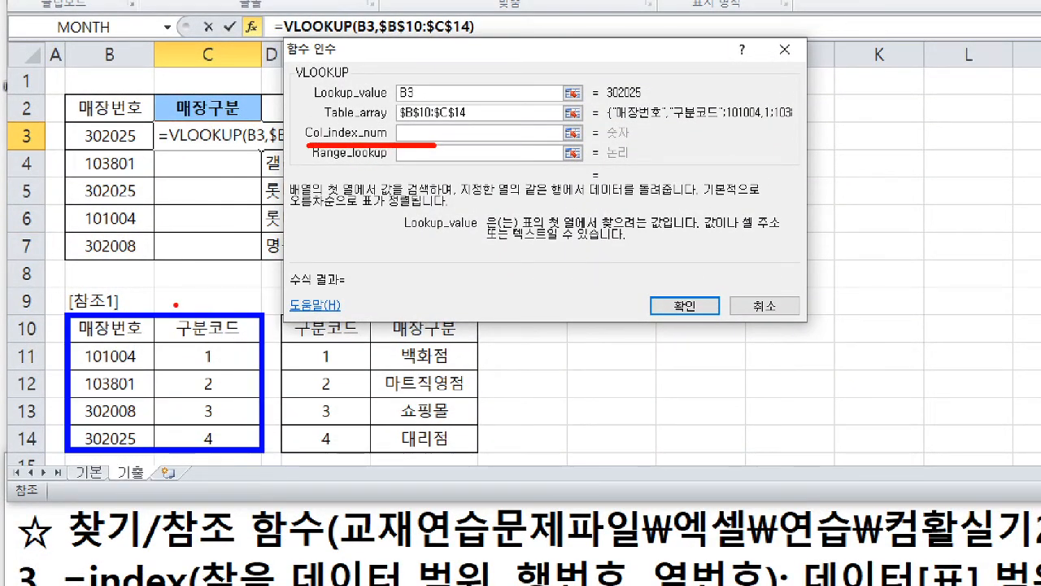
{"action": "left_click_drag", "start_coordinate": [129, 311], "coordinate": [109, 328]}
{"action": "mouse_move", "coordinate": [210, 311]}
{"action": "left_mouse_down"}
{"action": "mouse_move", "coordinate": [205, 332]}
{"action": "mouse_move", "coordinate": [235, 330]}
{"action": "left_mouse_up"}
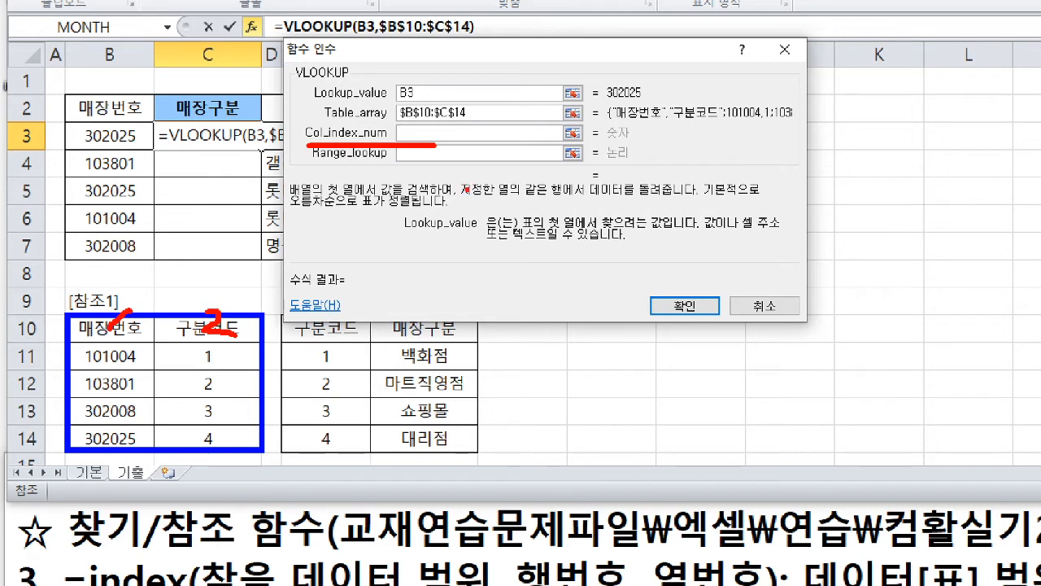
{"action": "left_click_drag", "start_coordinate": [406, 123], "coordinate": [421, 138]}
{"action": "key", "text": "Escape"}
{"action": "left_click", "coordinate": [240, 149]}
{"action": "type", "text": "2"}
- Set the VLOOKUP range lookup to 0 and fill the finished formula from C3 down to C7
{"action": "left_click", "coordinate": [239, 161]}
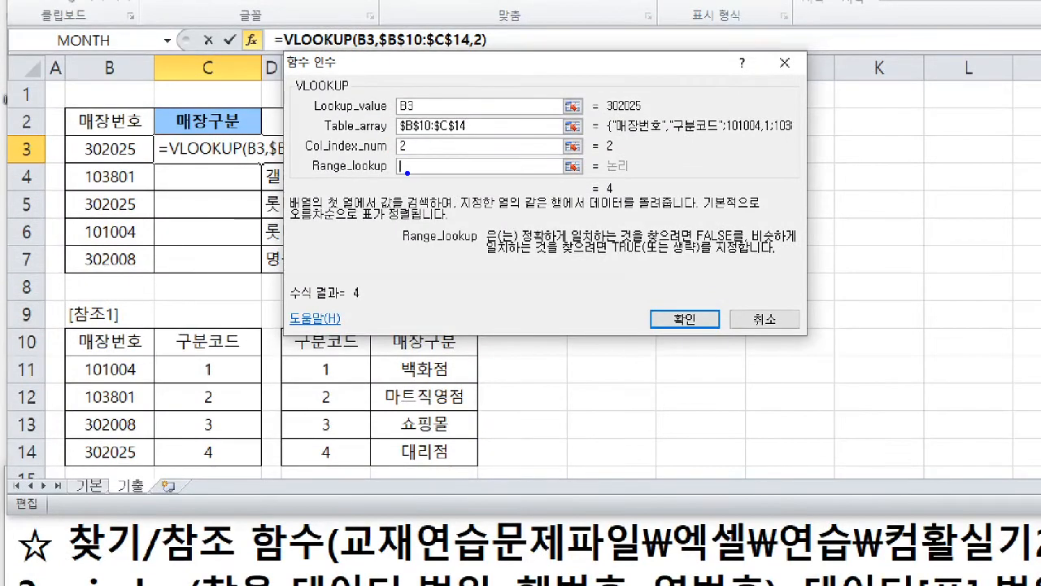
{"action": "left_click_drag", "start_coordinate": [406, 172], "coordinate": [380, 195]}
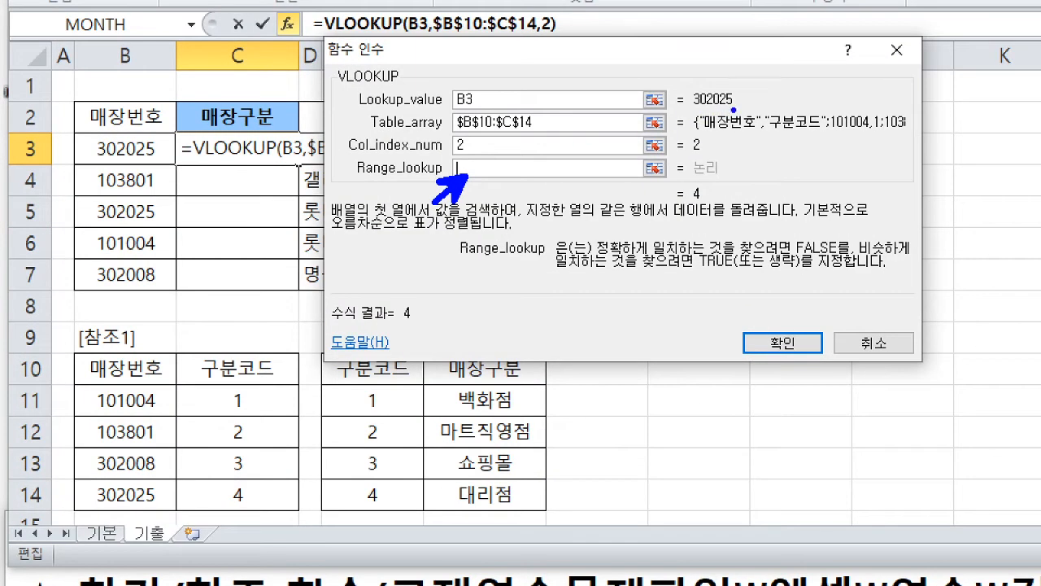
{"action": "mouse_move", "coordinate": [734, 108]}
{"action": "left_mouse_down"}
{"action": "mouse_move", "coordinate": [680, 94]}
{"action": "mouse_move", "coordinate": [733, 104]}
{"action": "mouse_move", "coordinate": [90, 242]}
{"action": "mouse_move", "coordinate": [47, 403]}
{"action": "mouse_move", "coordinate": [64, 463]}
{"action": "mouse_move", "coordinate": [78, 465]}
{"action": "mouse_move", "coordinate": [94, 491]}
{"action": "left_mouse_up"}
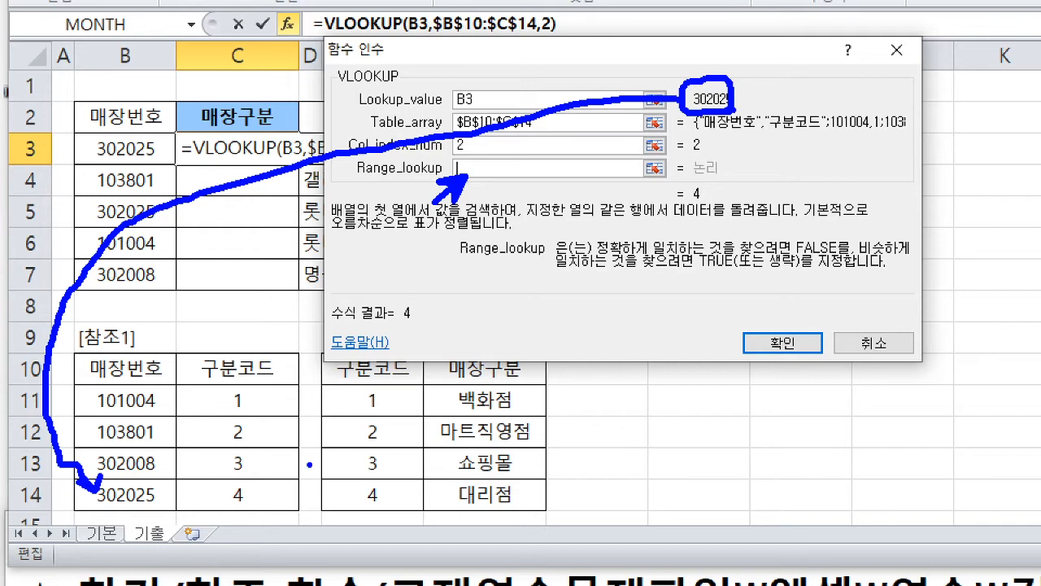
{"action": "mouse_move", "coordinate": [472, 166]}
{"action": "left_mouse_down"}
{"action": "mouse_move", "coordinate": [472, 187]}
{"action": "mouse_move", "coordinate": [475, 165]}
{"action": "left_mouse_up"}
{"action": "key", "text": "Escape"}
{"action": "type", "text": "0"}
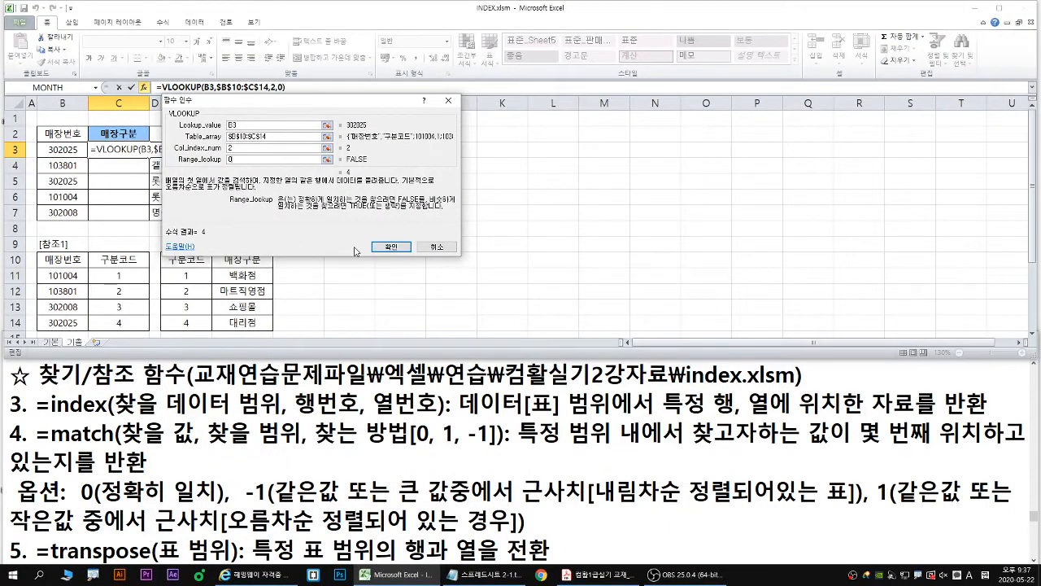
{"action": "left_click", "coordinate": [390, 246]}
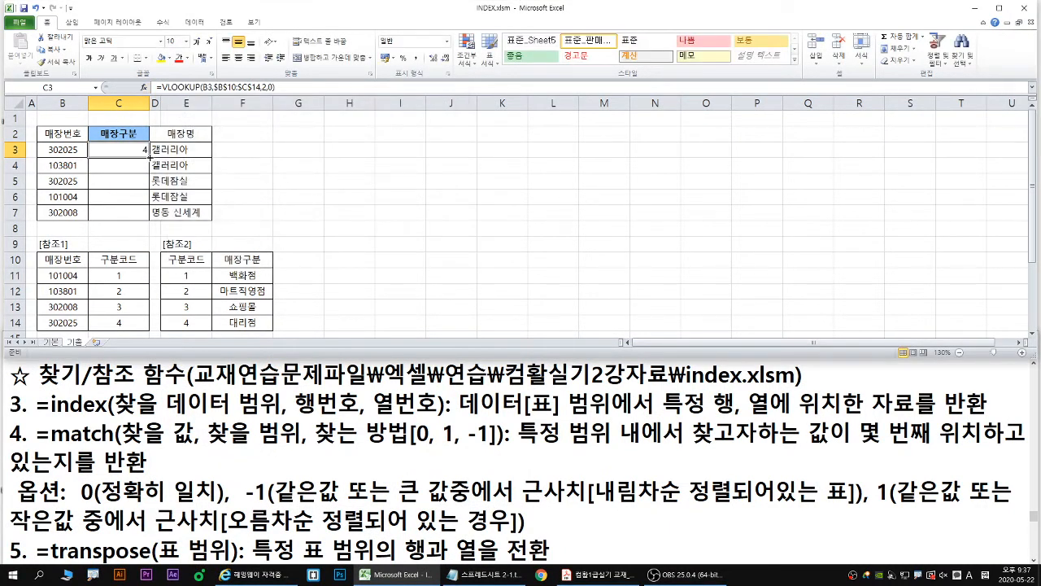
{"action": "double_click", "coordinate": [150, 158]}
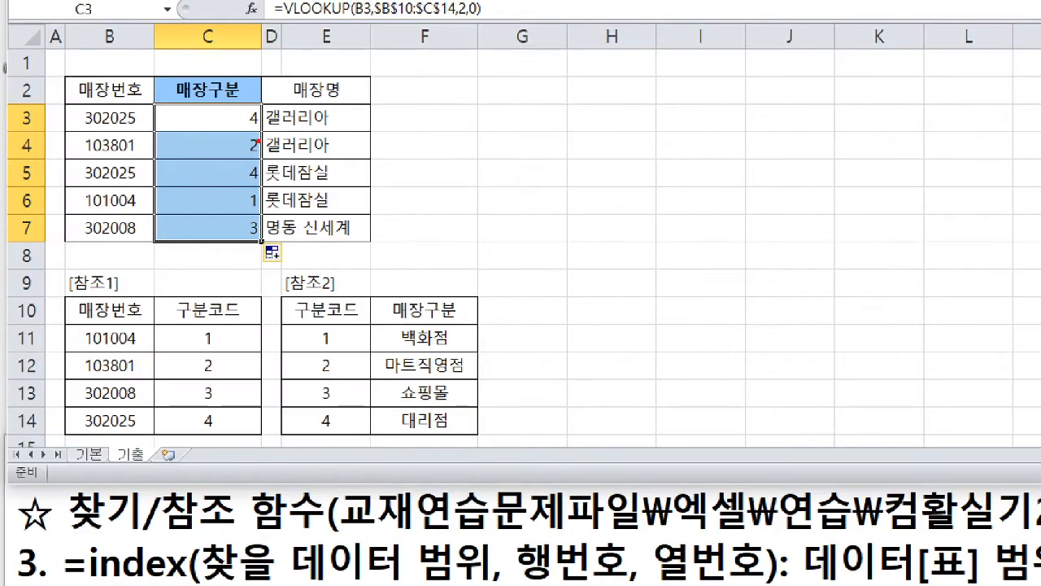
{"action": "mouse_move", "coordinate": [258, 132]}
{"action": "left_mouse_down"}
{"action": "mouse_move", "coordinate": [257, 218]}
{"action": "mouse_move", "coordinate": [241, 214]}
{"action": "left_mouse_up"}
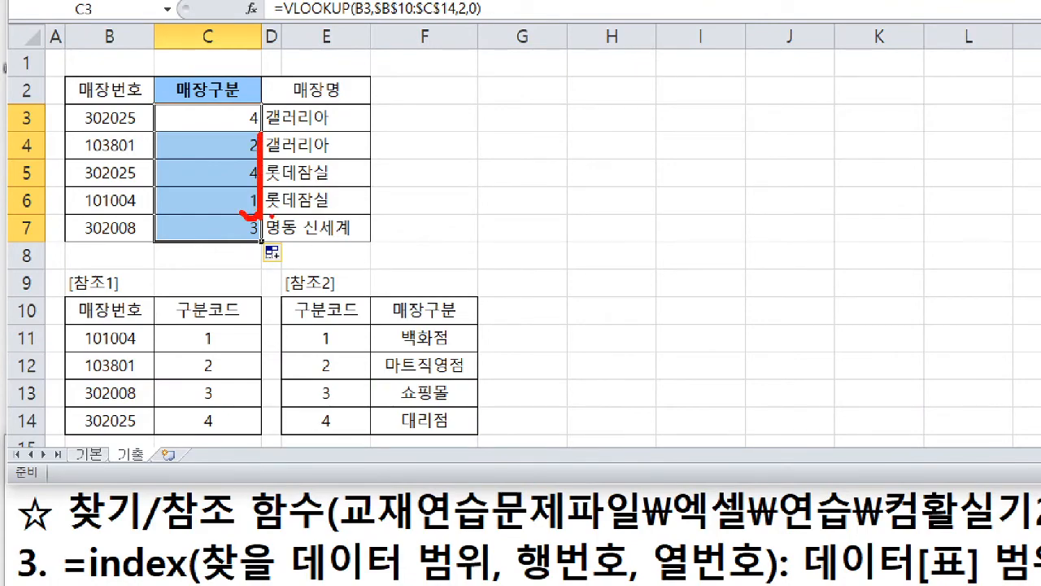
{"action": "key", "text": "Escape"}
{"action": "key", "text": "ctrl+1"}
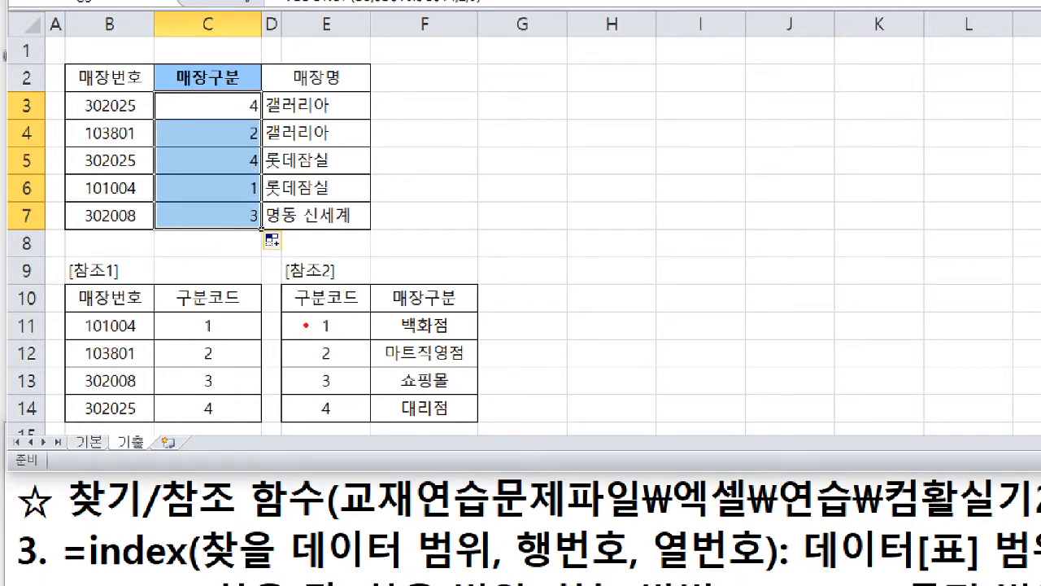
{"action": "mouse_move", "coordinate": [371, 312]}
{"action": "left_mouse_down"}
{"action": "mouse_move", "coordinate": [470, 429]}
{"action": "mouse_move", "coordinate": [483, 428]}
{"action": "left_mouse_up"}
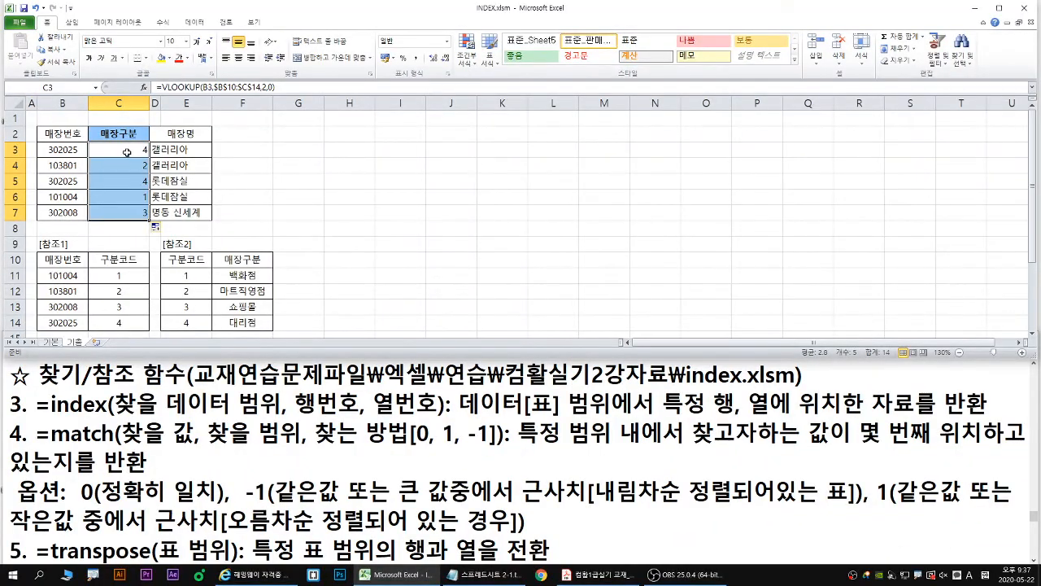
- Cut the VLOOKUP(B3,$B$10:$C$14,2,0) expression out of the formula in C3, keeping only the equals sign
{"action": "left_click", "coordinate": [224, 109]}
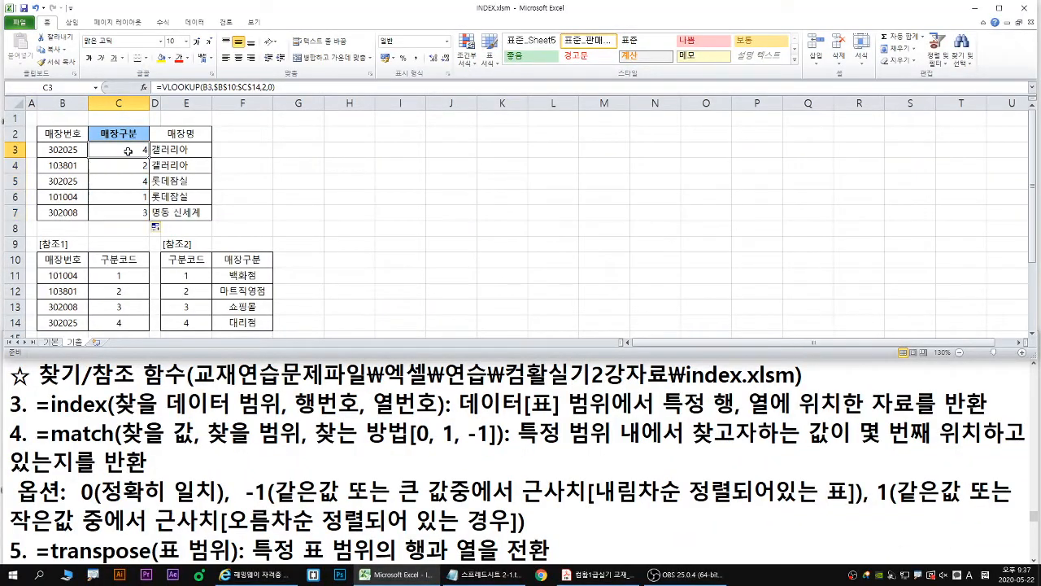
{"action": "double_click", "coordinate": [127, 151]}
{"action": "left_click_drag", "start_coordinate": [222, 150], "coordinate": [97, 151]}
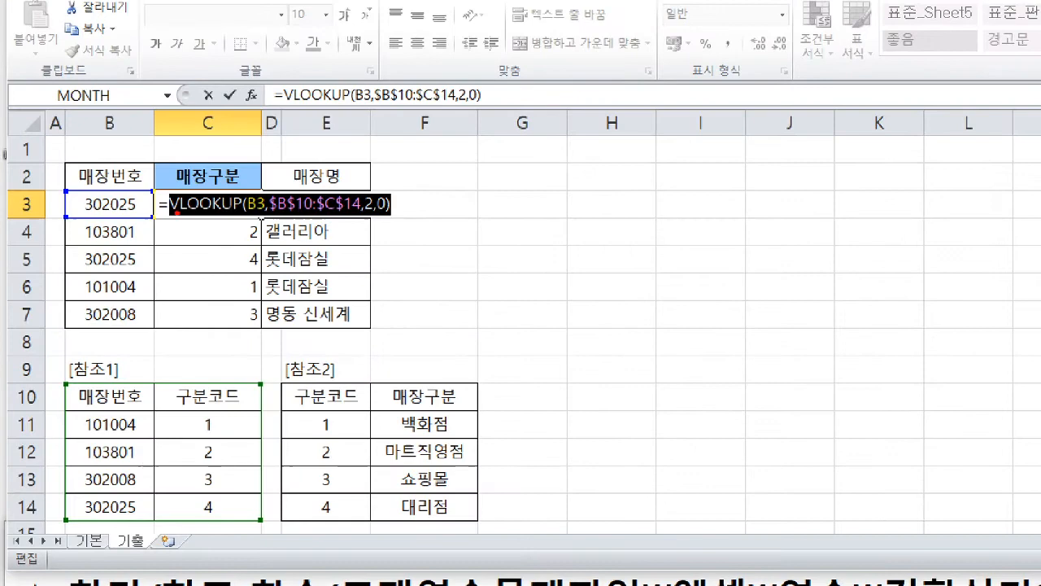
{"action": "mouse_move", "coordinate": [176, 212]}
{"action": "left_mouse_down"}
{"action": "mouse_move", "coordinate": [170, 218]}
{"action": "mouse_move", "coordinate": [389, 215]}
{"action": "left_mouse_up"}
{"action": "left_click", "coordinate": [439, 238]}
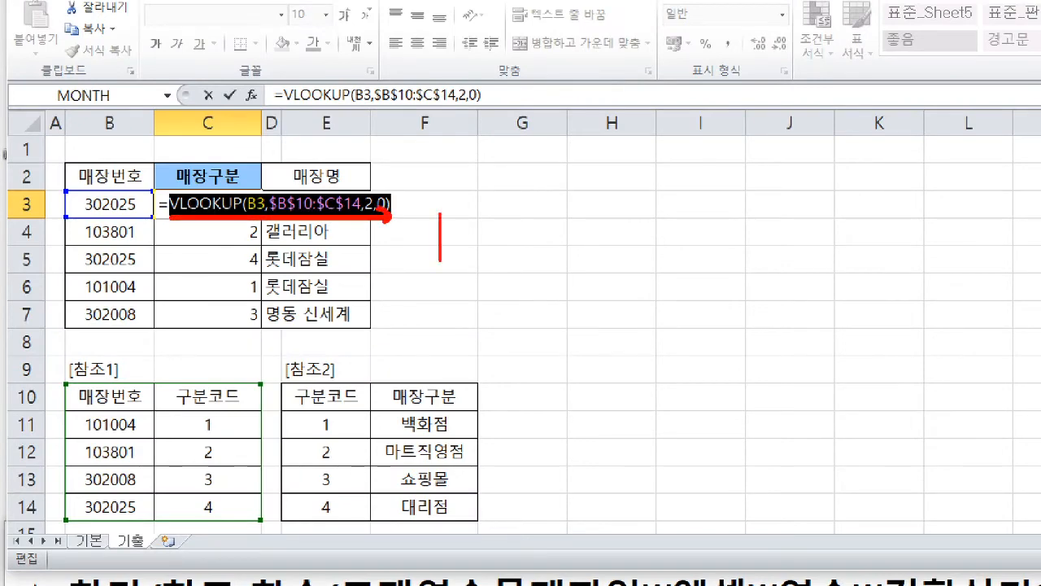
{"action": "type", "text": "ctrl + X"}
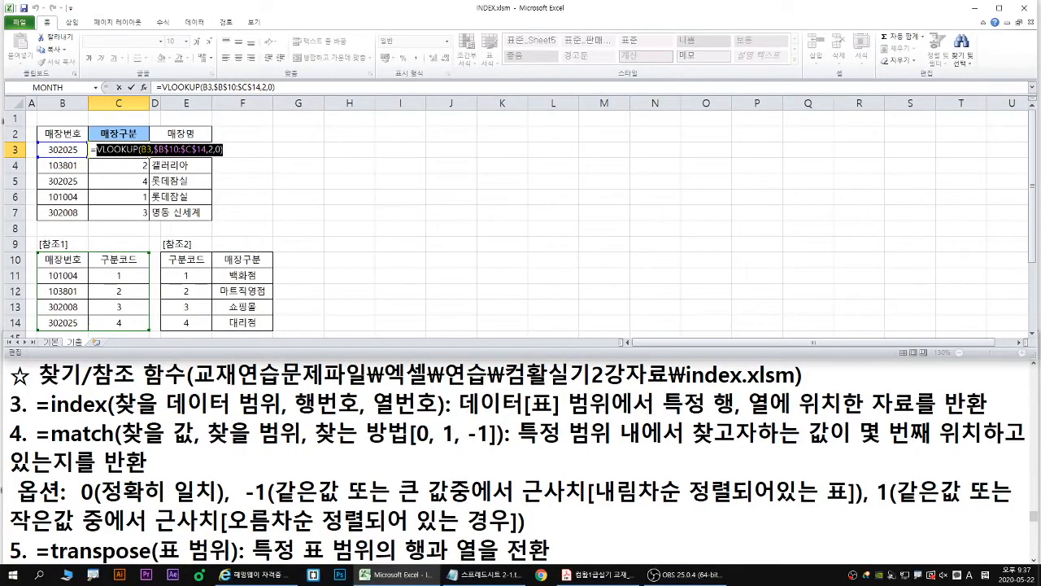
{"action": "right_click", "coordinate": [270, 227]}
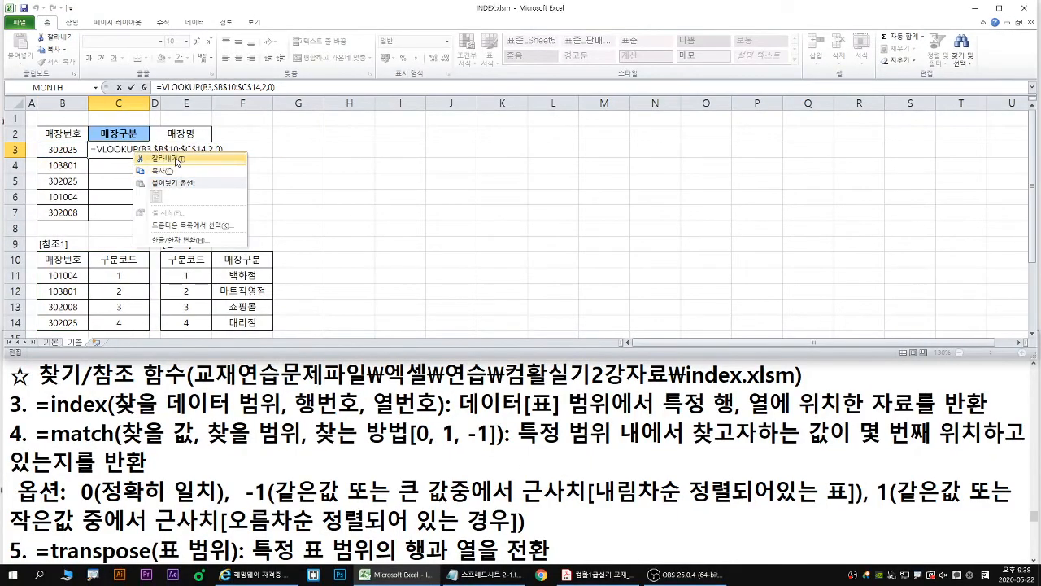
{"action": "left_click", "coordinate": [177, 160]}
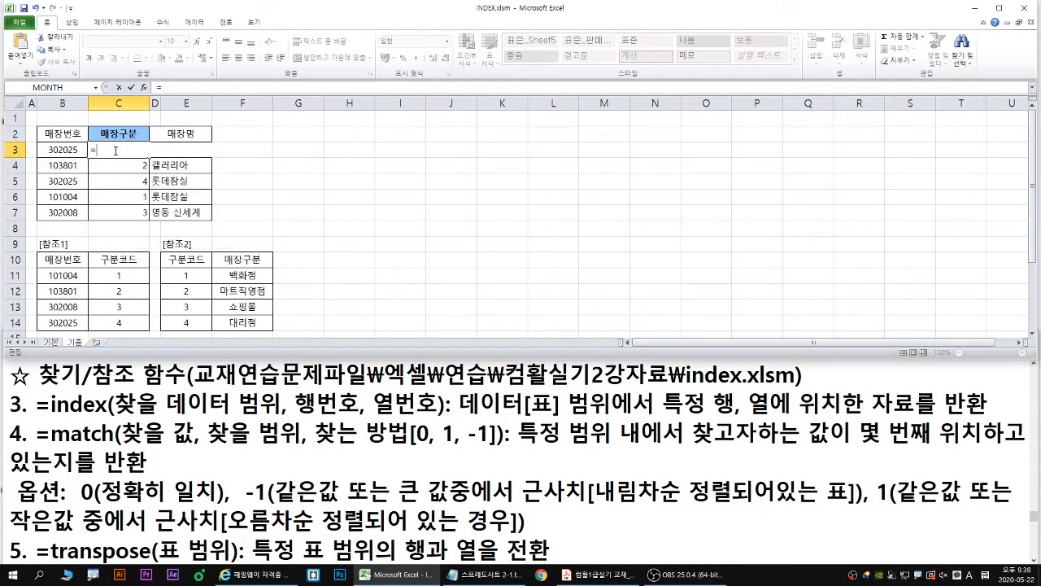
- Start an INDEX function in C3 and open its array, row_num, column_num arguments, clear of the store tables
{"action": "type", "text": "in"}
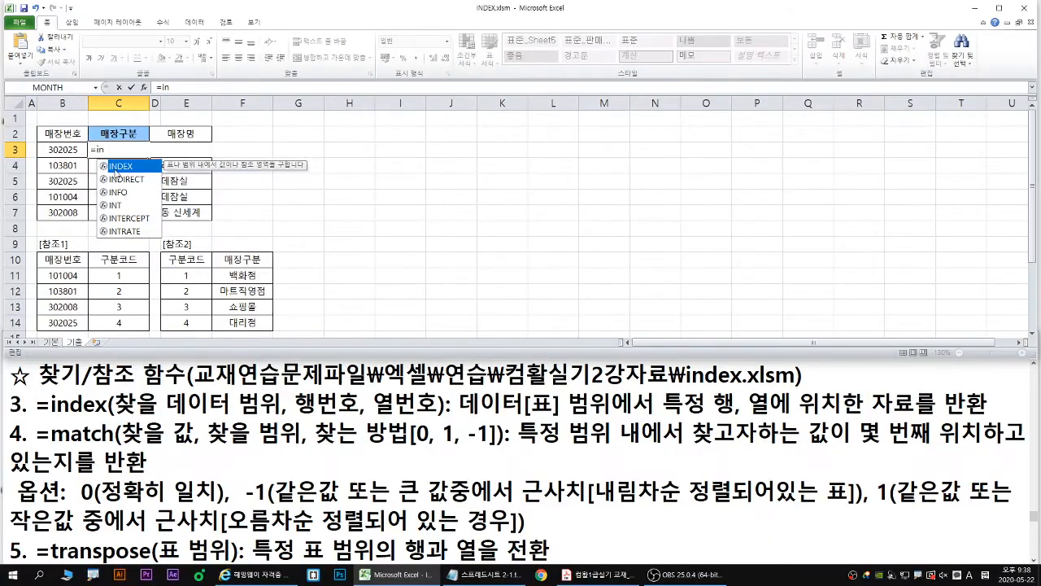
{"action": "double_click", "coordinate": [221, 291]}
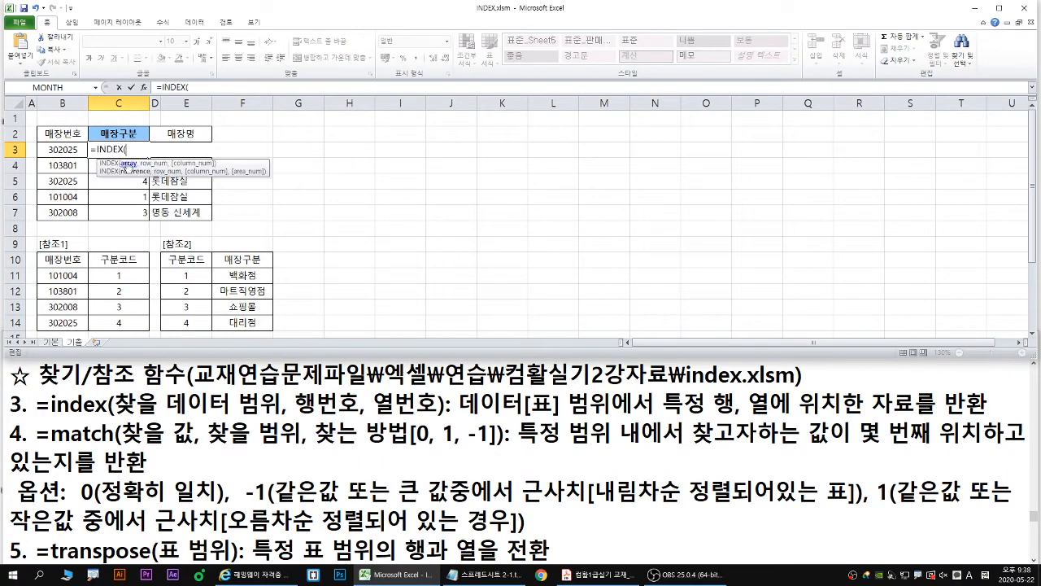
{"action": "left_click", "coordinate": [144, 87]}
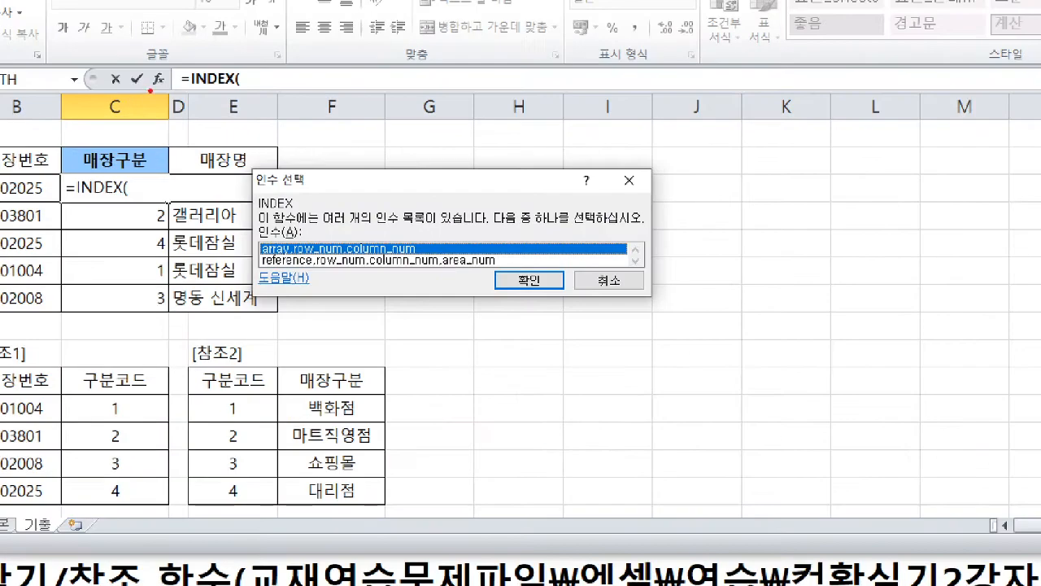
{"action": "left_click_drag", "start_coordinate": [151, 90], "coordinate": [141, 102]}
{"action": "left_click_drag", "start_coordinate": [336, 244], "coordinate": [333, 248]}
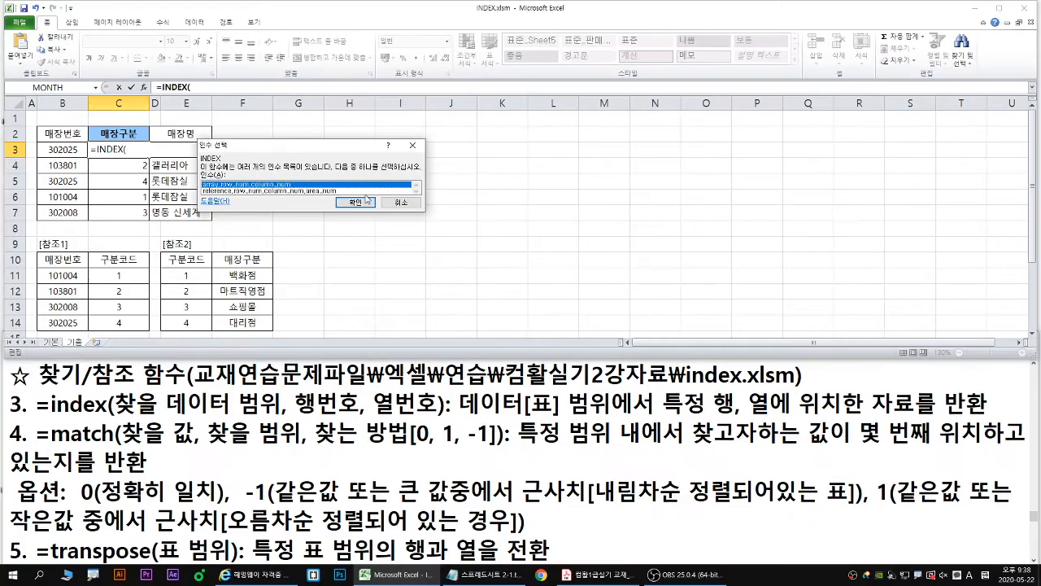
{"action": "left_click", "coordinate": [529, 281]}
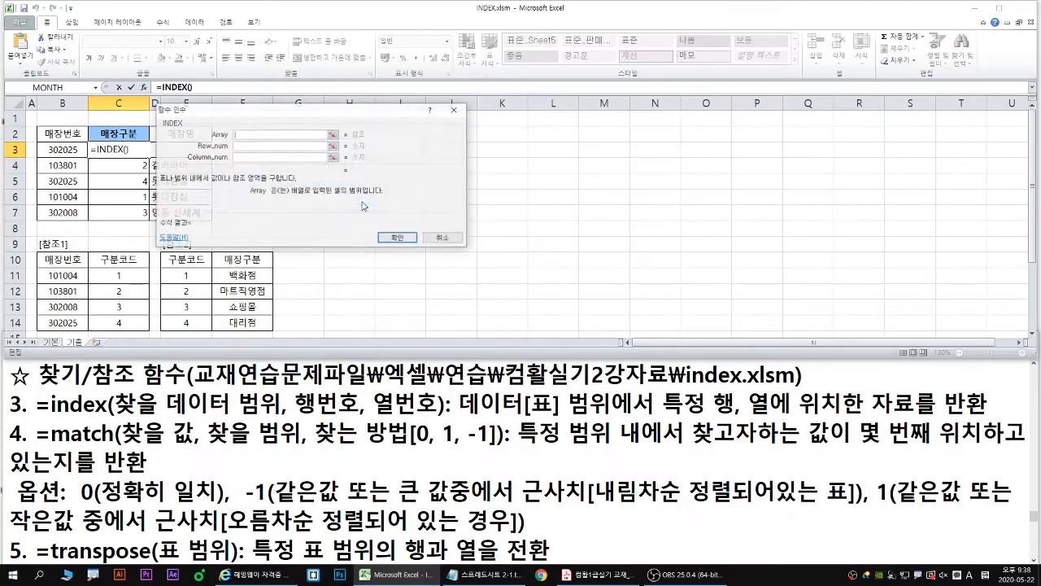
{"action": "left_click_drag", "start_coordinate": [291, 115], "coordinate": [380, 113]}
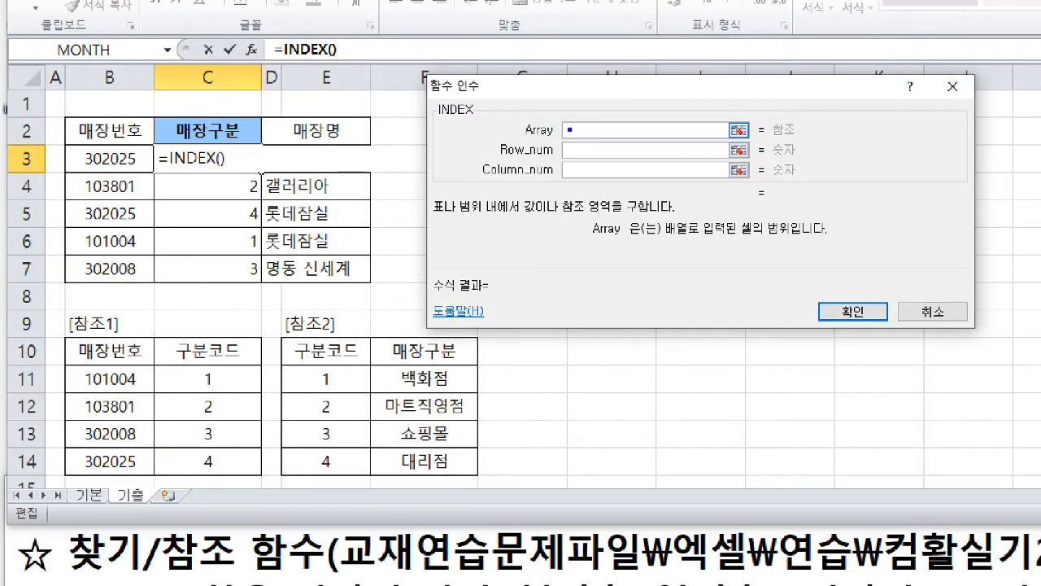
{"action": "left_click_drag", "start_coordinate": [555, 110], "coordinate": [578, 104]}
{"action": "mouse_move", "coordinate": [407, 363]}
{"action": "left_mouse_down"}
{"action": "mouse_move", "coordinate": [477, 362]}
{"action": "mouse_move", "coordinate": [374, 366]}
{"action": "mouse_move", "coordinate": [374, 429]}
{"action": "mouse_move", "coordinate": [472, 478]}
{"action": "mouse_move", "coordinate": [475, 365]}
{"action": "left_mouse_up"}
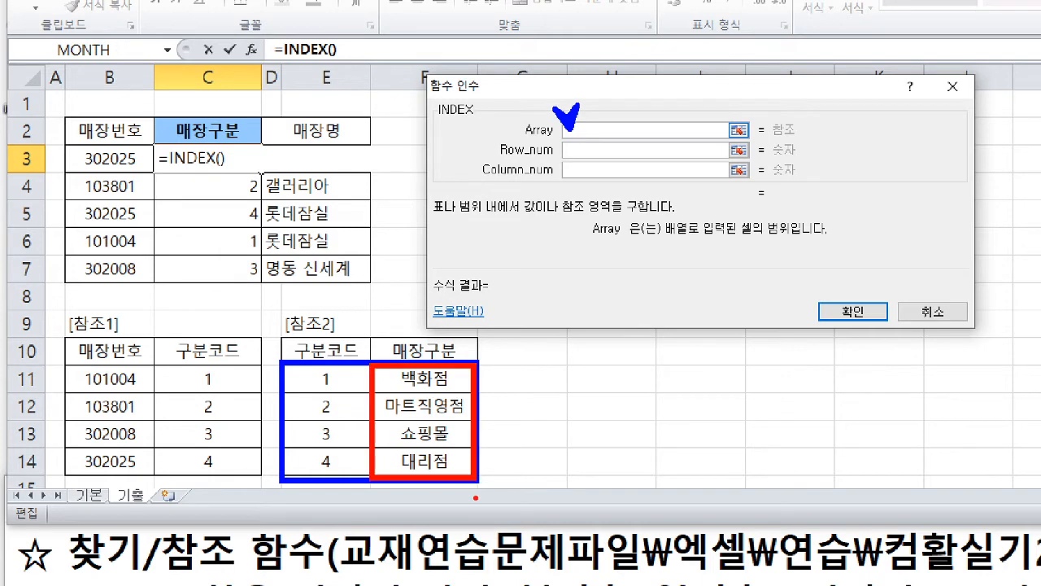
{"action": "key", "text": "e"}
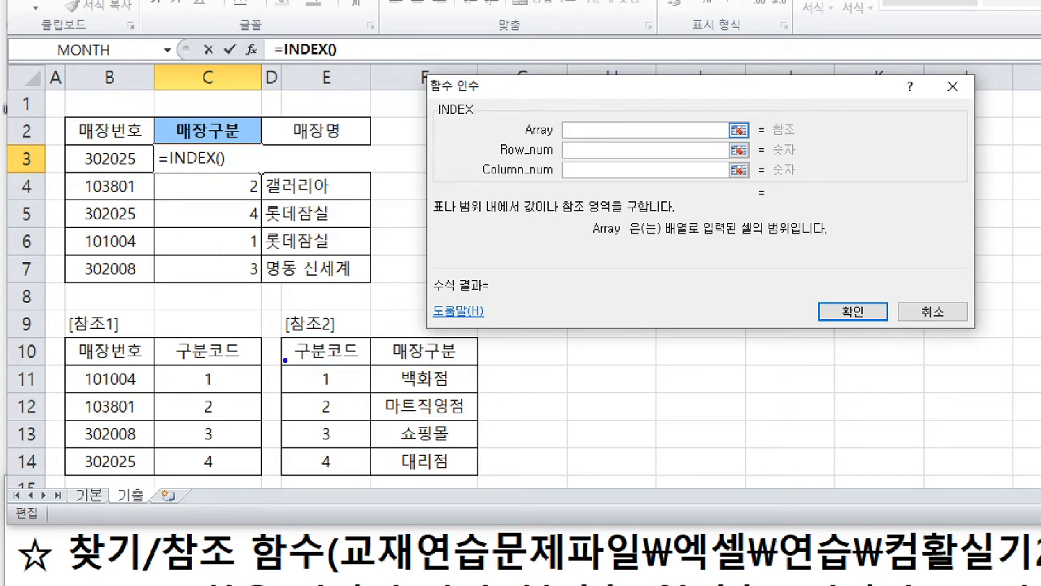
{"action": "mouse_move", "coordinate": [280, 362]}
{"action": "left_mouse_down"}
{"action": "mouse_move", "coordinate": [472, 480]}
{"action": "mouse_move", "coordinate": [475, 361]}
{"action": "left_mouse_up"}
{"action": "key", "text": "r"}
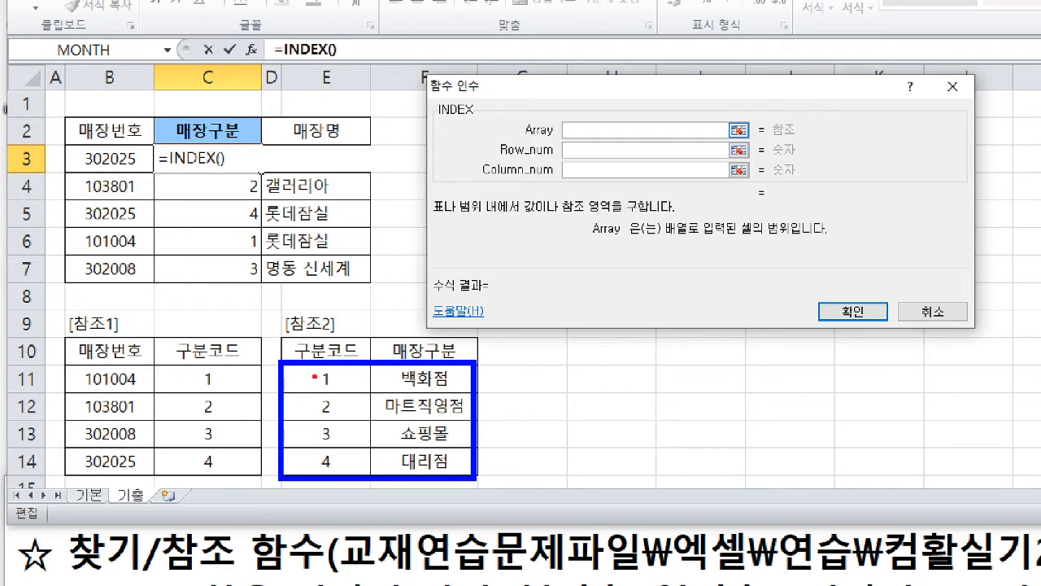
{"action": "left_click_drag", "start_coordinate": [486, 178], "coordinate": [585, 176]}
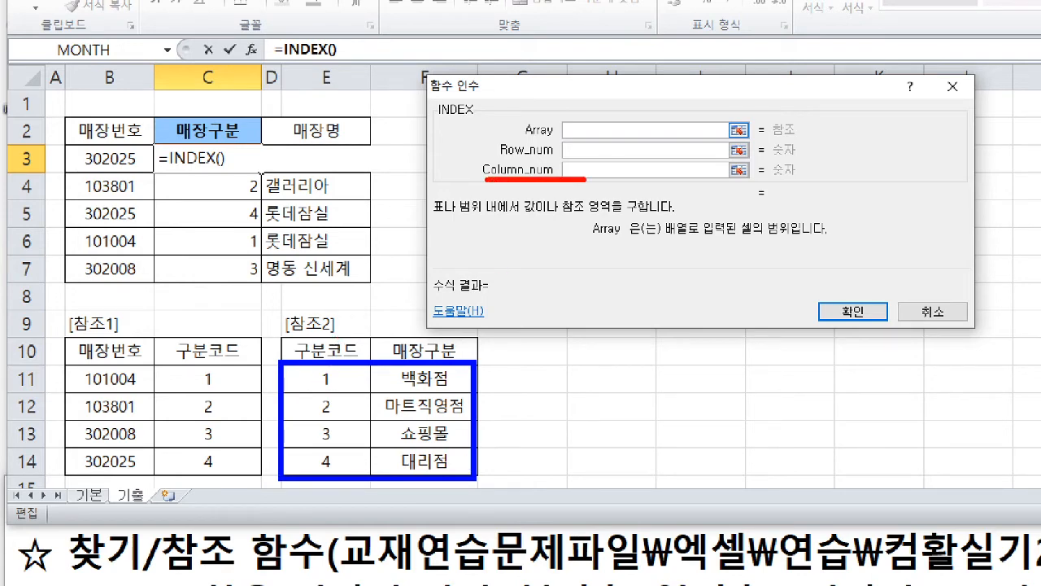
{"action": "left_click_drag", "start_coordinate": [335, 332], "coordinate": [325, 353]}
{"action": "left_click_drag", "start_coordinate": [411, 347], "coordinate": [457, 352]}
{"action": "left_click_drag", "start_coordinate": [570, 159], "coordinate": [582, 168]}
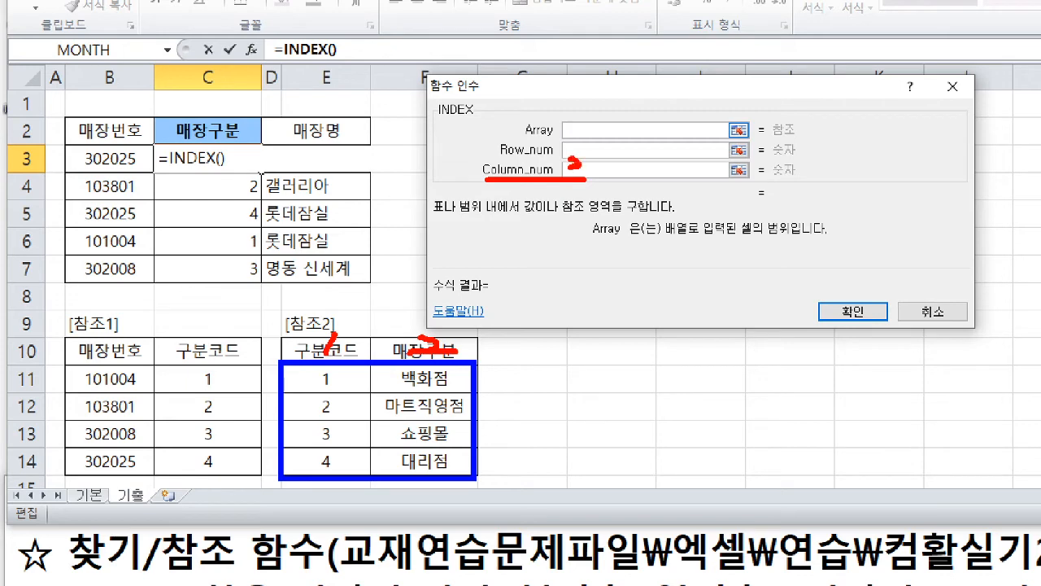
{"action": "key", "text": "Escape"}
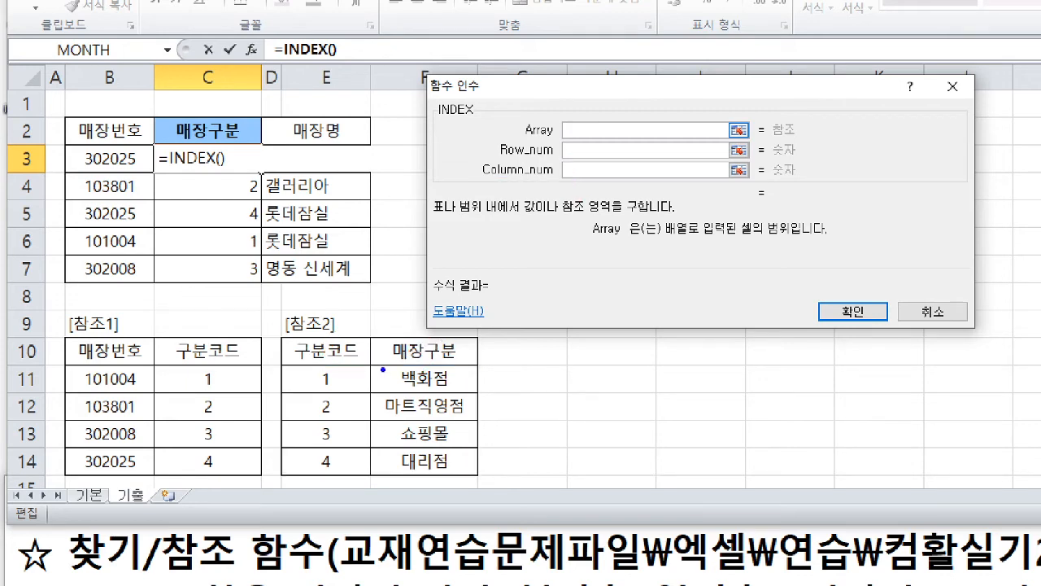
{"action": "left_click_drag", "start_coordinate": [374, 361], "coordinate": [479, 474]}
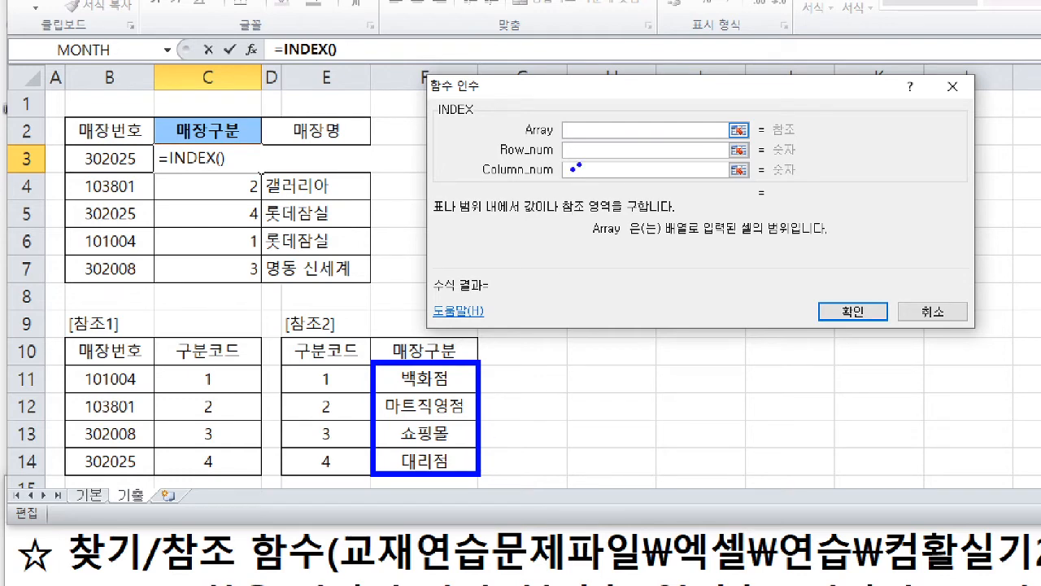
{"action": "mouse_move", "coordinate": [571, 167]}
{"action": "left_mouse_down"}
{"action": "mouse_move", "coordinate": [571, 188]}
{"action": "mouse_move", "coordinate": [593, 166]}
{"action": "left_mouse_up"}
{"action": "key", "text": "e"}
{"action": "key", "text": "Escape"}
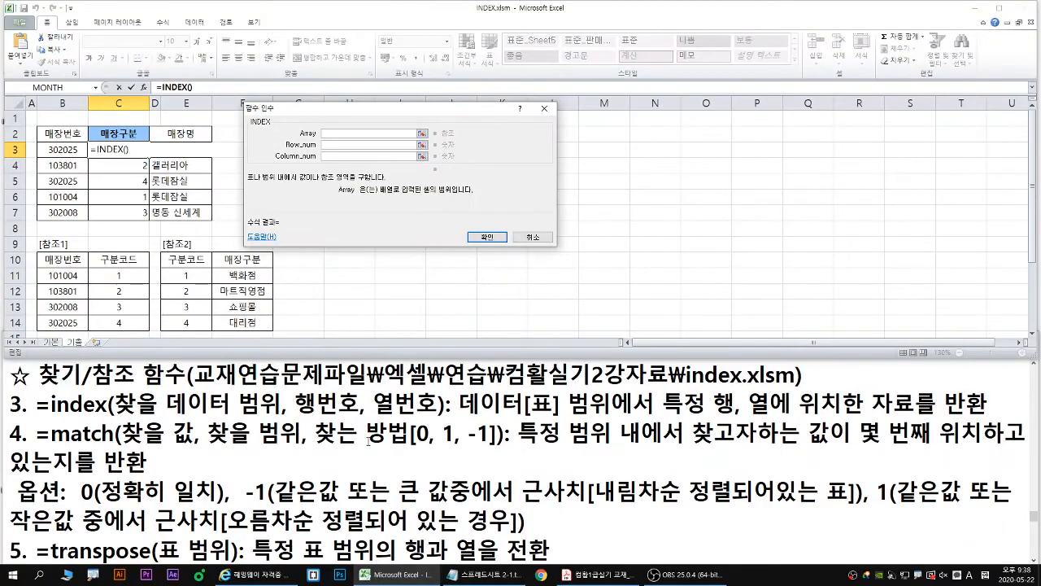
- Switch to the Notepad notes and enclose 열번호 in square brackets in the index function syntax
{"action": "left_click_drag", "start_coordinate": [295, 402], "coordinate": [373, 402]}
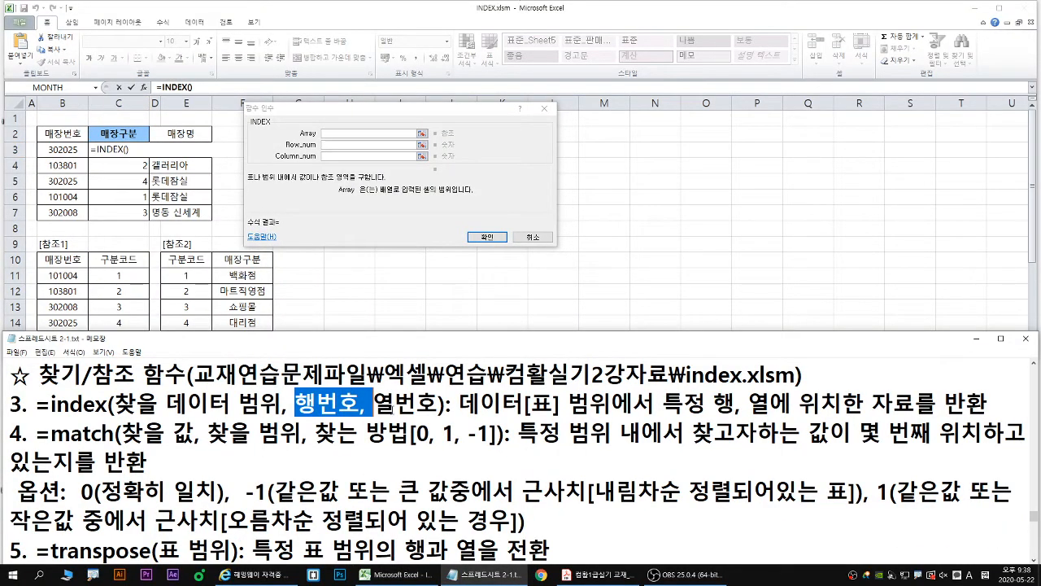
{"action": "left_click", "coordinate": [374, 402]}
{"action": "type", "text": "["}
{"action": "key", "text": "Right"}
{"action": "key", "text": "Right"}
{"action": "key", "text": "Right"}
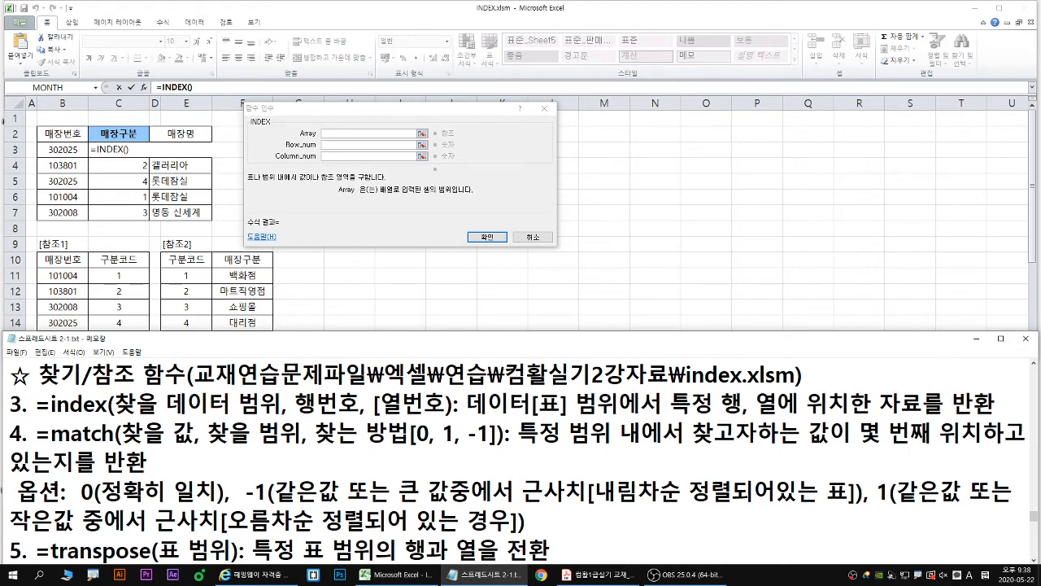
{"action": "type", "text": "]"}
- Back in Excel, try the range E11:F14 of the 참조2 table as the INDEX array
{"action": "left_click", "coordinate": [334, 132]}
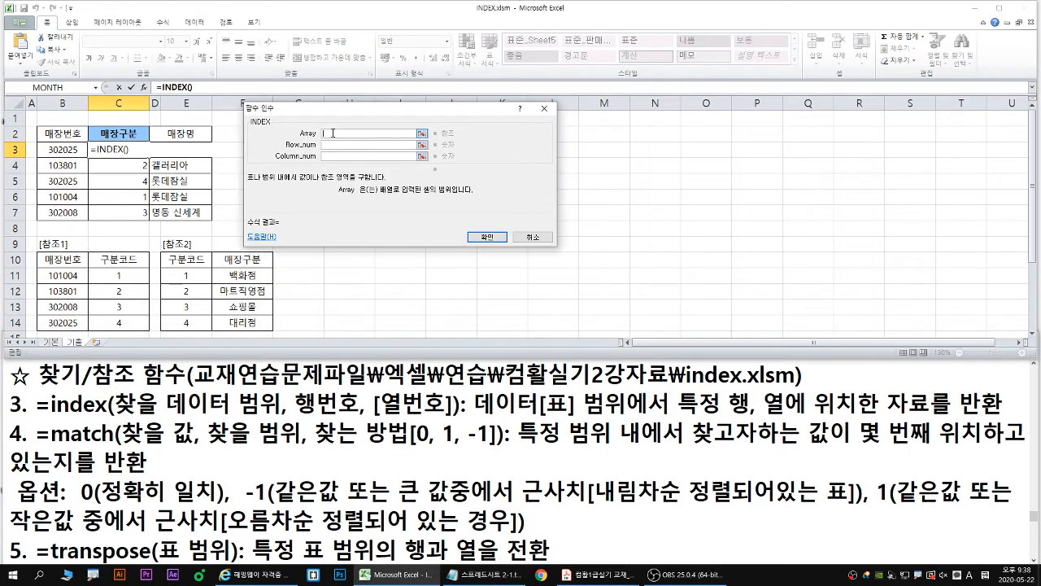
{"action": "left_click_drag", "start_coordinate": [177, 275], "coordinate": [251, 324]}
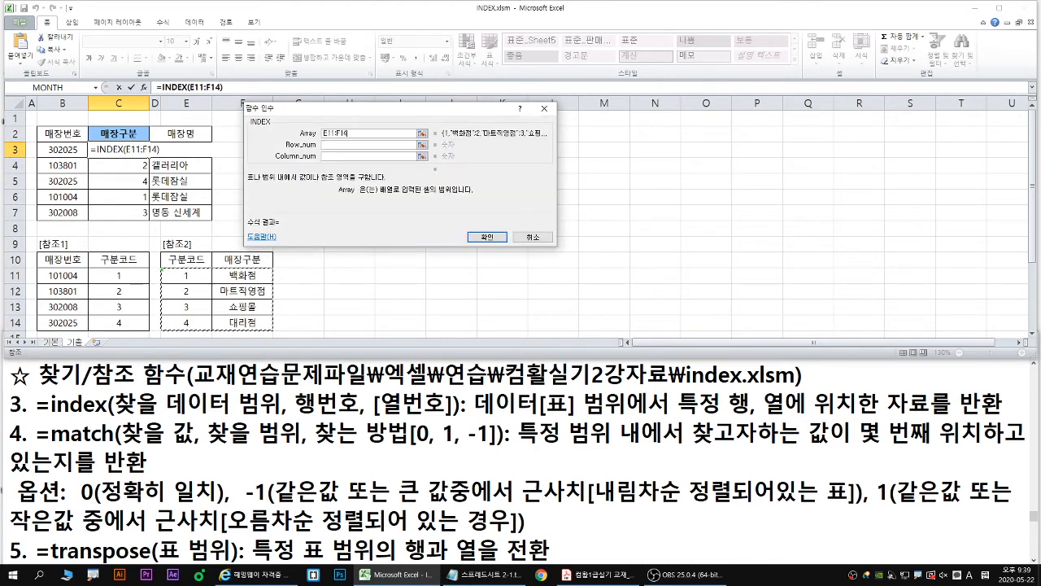
{"action": "left_click_drag", "start_coordinate": [162, 270], "coordinate": [271, 334]}
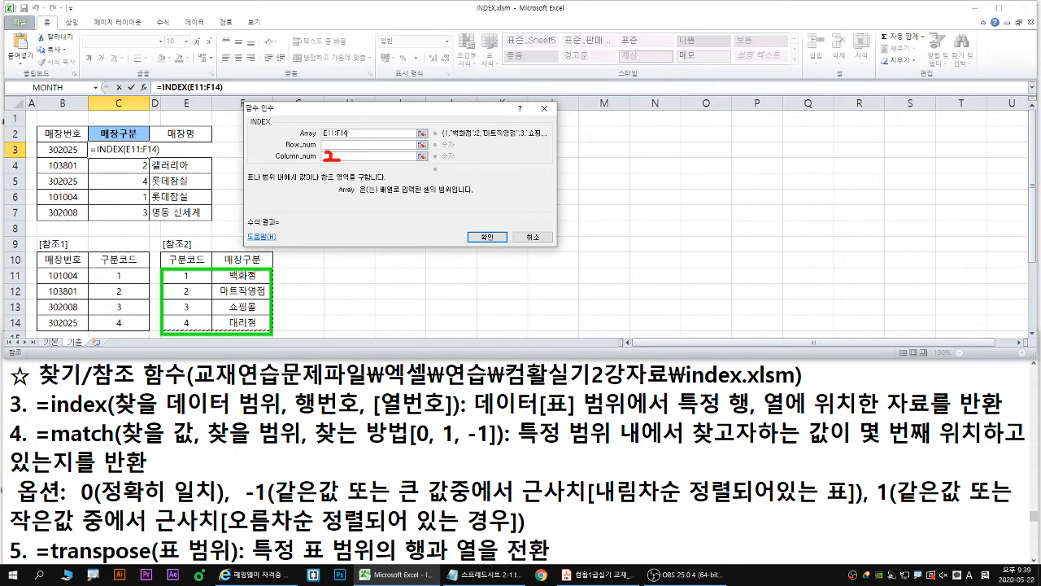
{"action": "key", "text": "Escape"}
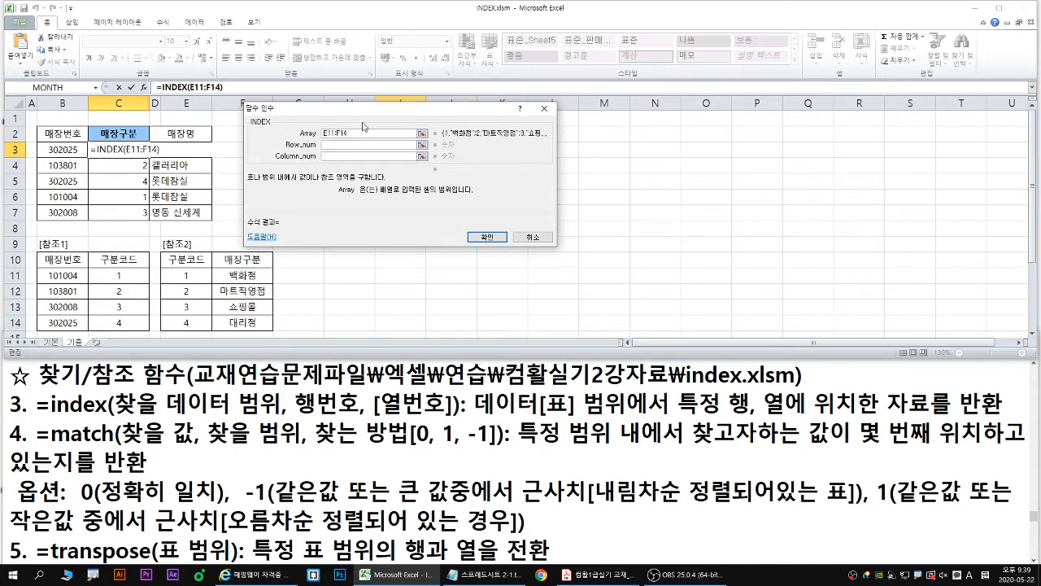
- Set the INDEX array to only the 매장구분 names, as the absolute range $F$11:$F$14
{"action": "left_click_drag", "start_coordinate": [363, 133], "coordinate": [306, 133]}
{"action": "mouse_move", "coordinate": [242, 277]}
{"action": "left_mouse_down"}
{"action": "mouse_move", "coordinate": [237, 325]}
{"action": "mouse_move", "coordinate": [306, 450]}
{"action": "left_mouse_up"}
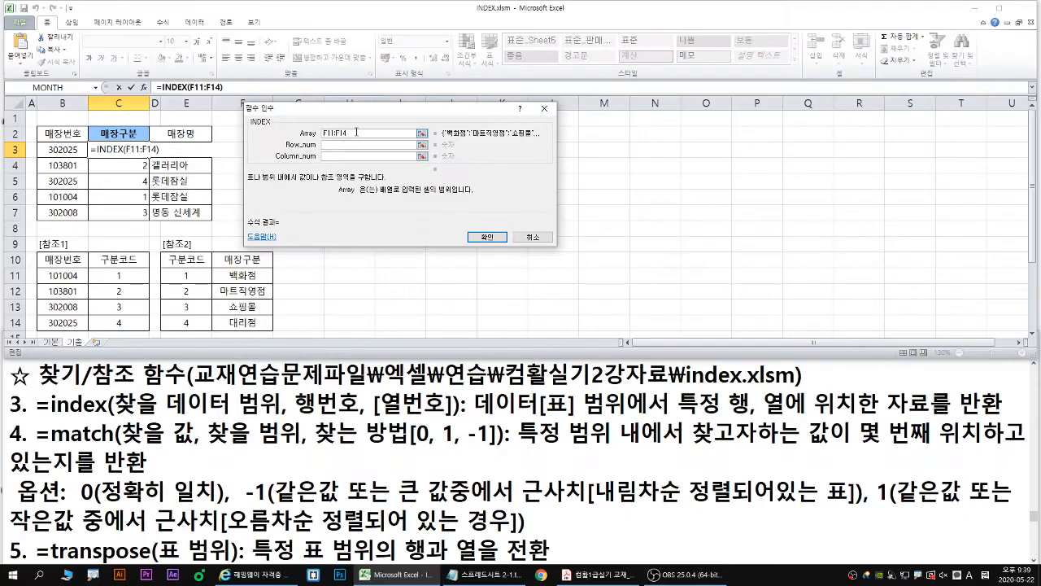
{"action": "double_click", "coordinate": [355, 132]}
{"action": "key", "text": "F4"}
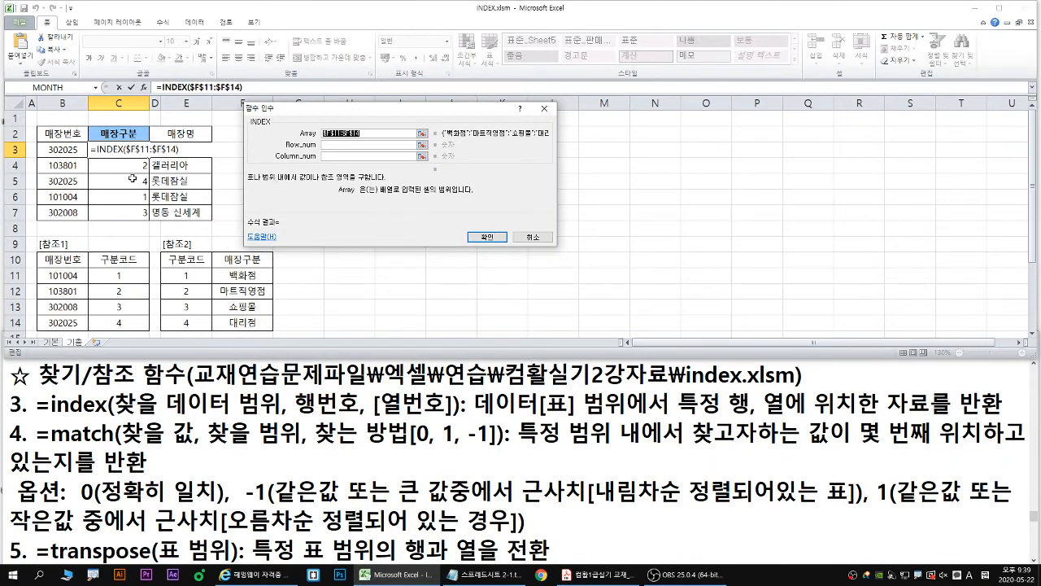
{"action": "left_click_drag", "start_coordinate": [357, 360], "coordinate": [460, 476]}
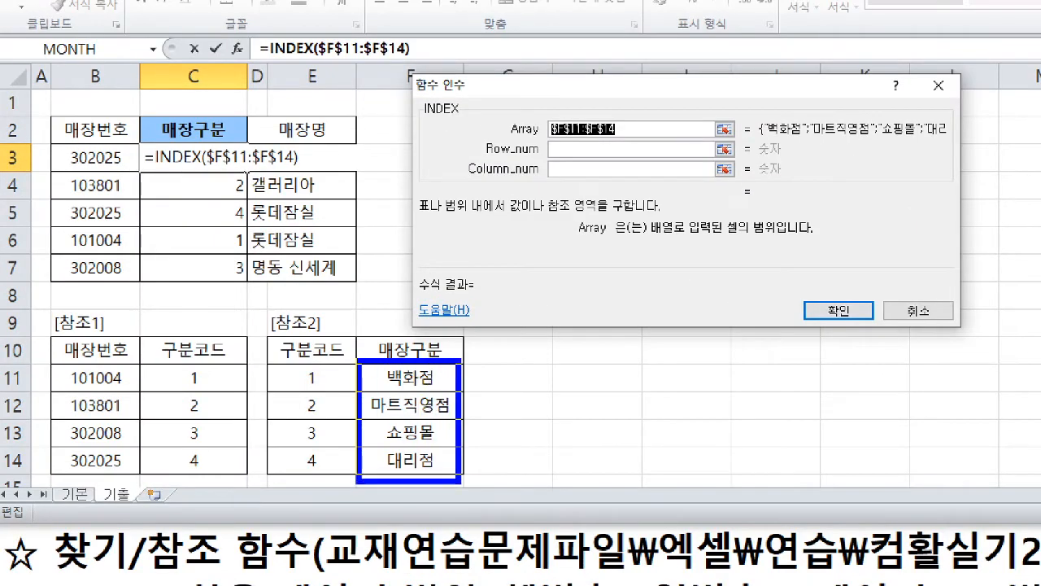
{"action": "mouse_move", "coordinate": [569, 169]}
{"action": "left_mouse_down"}
{"action": "mouse_move", "coordinate": [549, 177]}
{"action": "mouse_move", "coordinate": [556, 165]}
{"action": "left_mouse_up"}
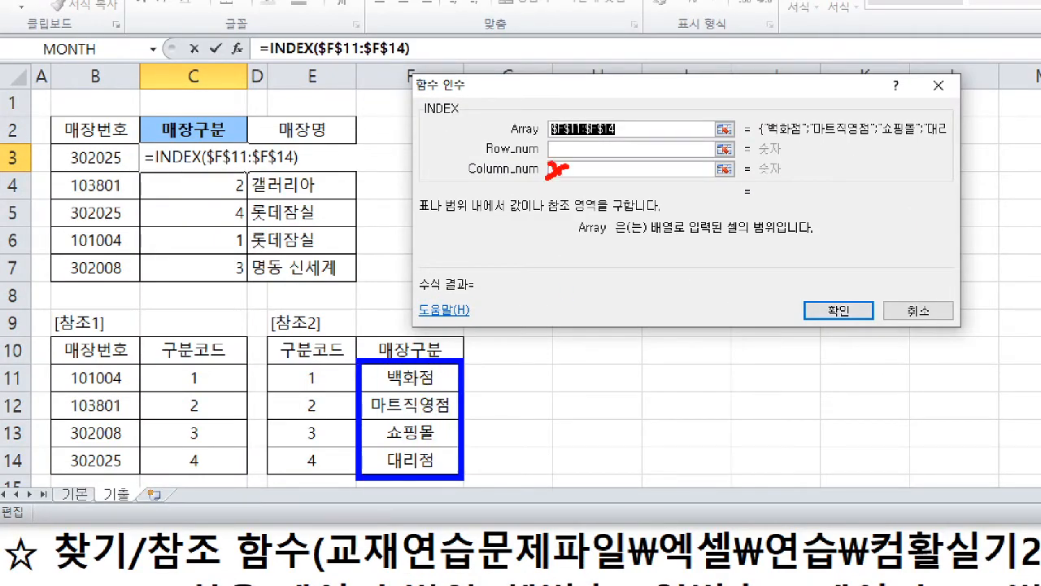
{"action": "left_click_drag", "start_coordinate": [417, 328], "coordinate": [420, 345]}
{"action": "key", "text": "e"}
{"action": "mouse_move", "coordinate": [564, 165]}
{"action": "left_mouse_down"}
{"action": "mouse_move", "coordinate": [552, 180]}
{"action": "mouse_move", "coordinate": [564, 181]}
{"action": "left_mouse_up"}
{"action": "key", "text": "Escape"}
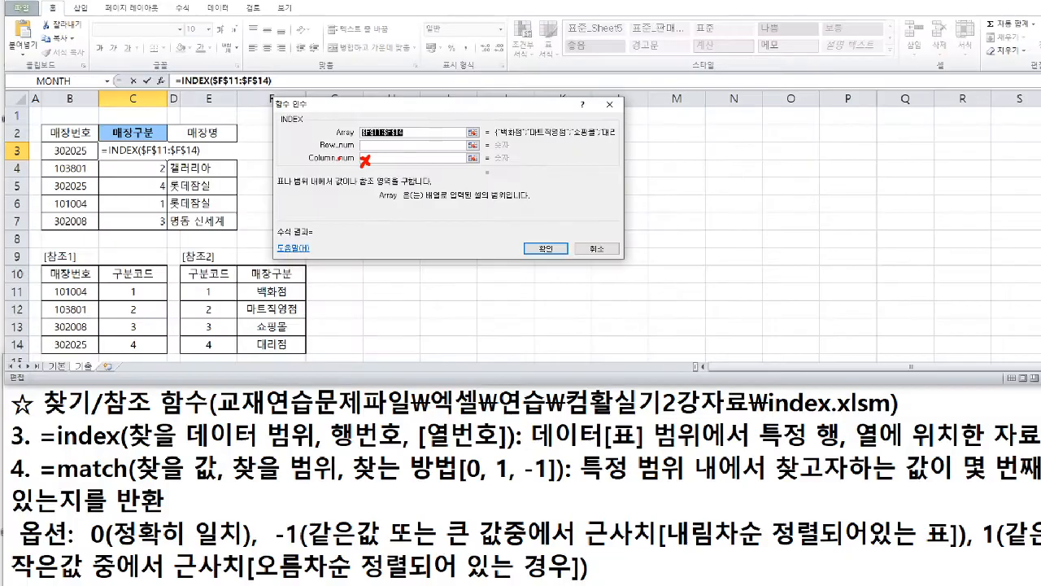
- Paste the copied VLOOKUP(B3,$B$10:$C$14,2,0) formula as the Row_num argument of the INDEX function
{"action": "left_click", "coordinate": [331, 145]}
{"action": "key", "text": "ctrl+1"}
{"action": "left_click_drag", "start_coordinate": [326, 145], "coordinate": [300, 158]}
{"action": "key", "text": "b"}
{"action": "type", "text": "t"}
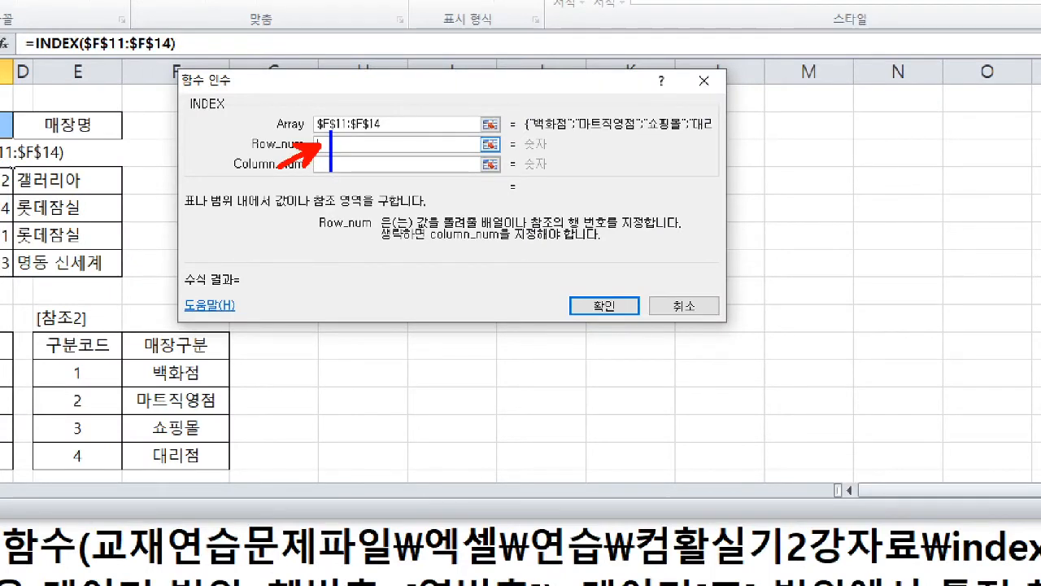
{"action": "type", "text": "ctrl + V"}
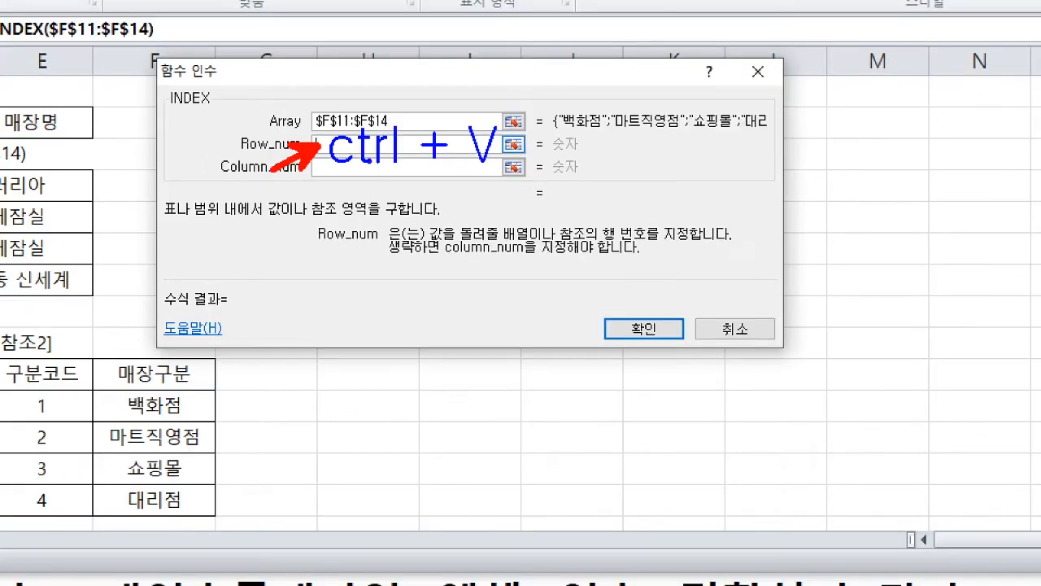
{"action": "left_click_drag", "start_coordinate": [100, 391], "coordinate": [209, 513]}
{"action": "mouse_move", "coordinate": [86, 391]}
{"action": "left_mouse_down"}
{"action": "mouse_move", "coordinate": [68, 445]}
{"action": "mouse_move", "coordinate": [95, 446]}
{"action": "left_mouse_up"}
{"action": "mouse_move", "coordinate": [72, 457]}
{"action": "left_mouse_down"}
{"action": "mouse_move", "coordinate": [85, 475]}
{"action": "mouse_move", "coordinate": [70, 483]}
{"action": "left_mouse_up"}
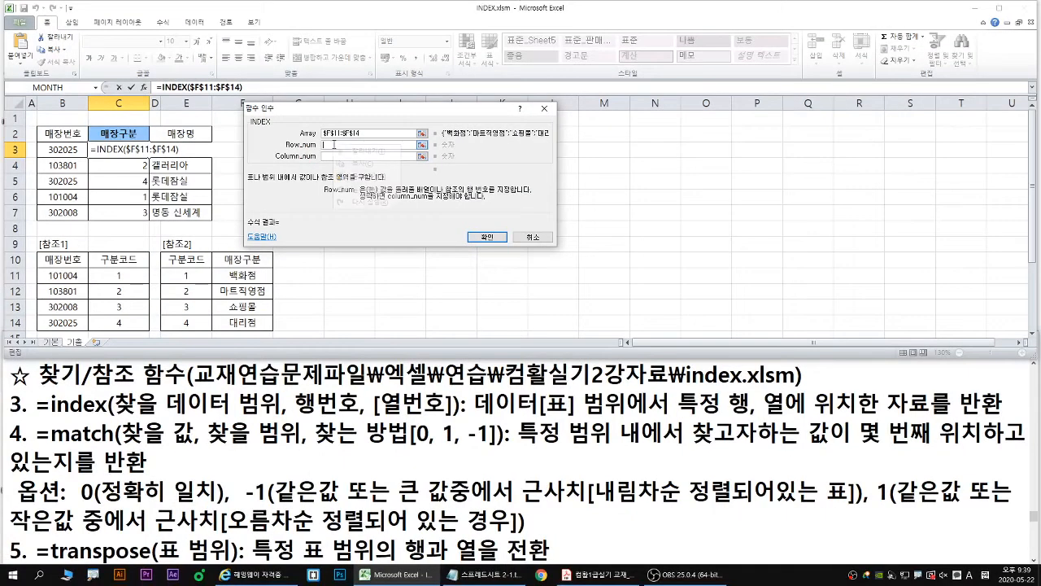
{"action": "right_click", "coordinate": [335, 143]}
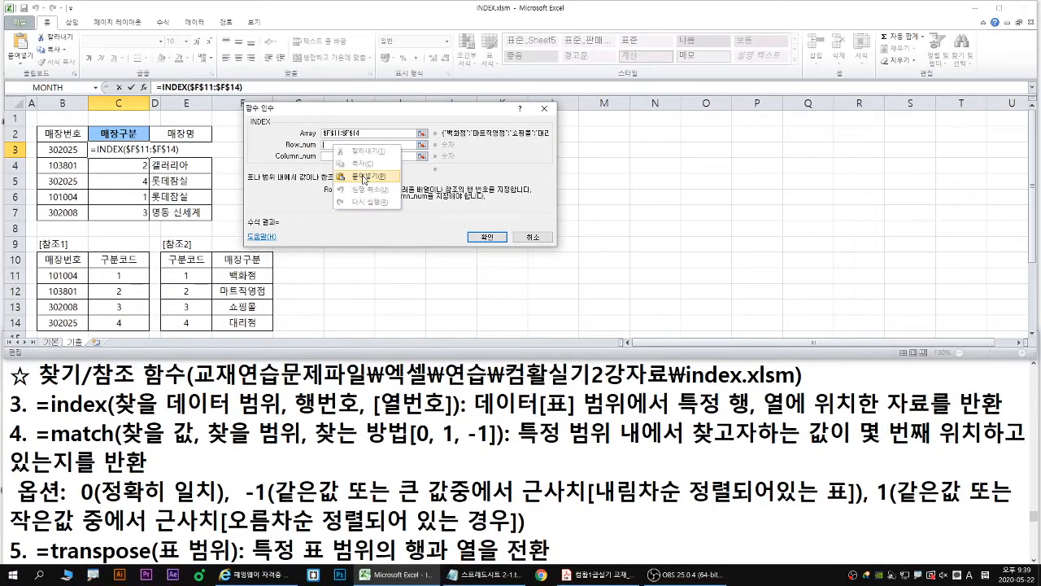
{"action": "left_click", "coordinate": [364, 177]}
{"action": "left_click_drag", "start_coordinate": [394, 147], "coordinate": [274, 136]}
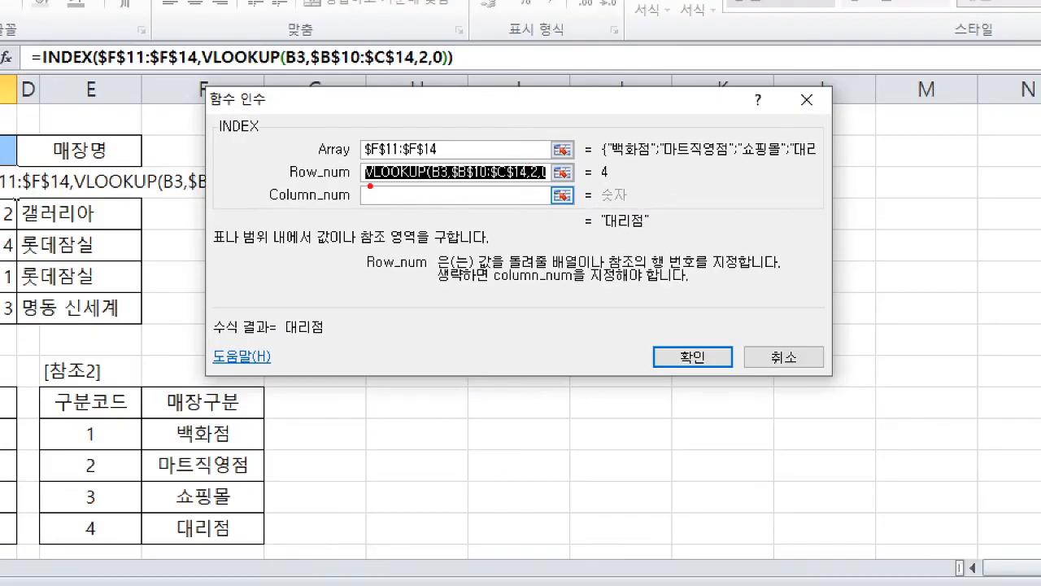
{"action": "left_click_drag", "start_coordinate": [371, 187], "coordinate": [555, 186]}
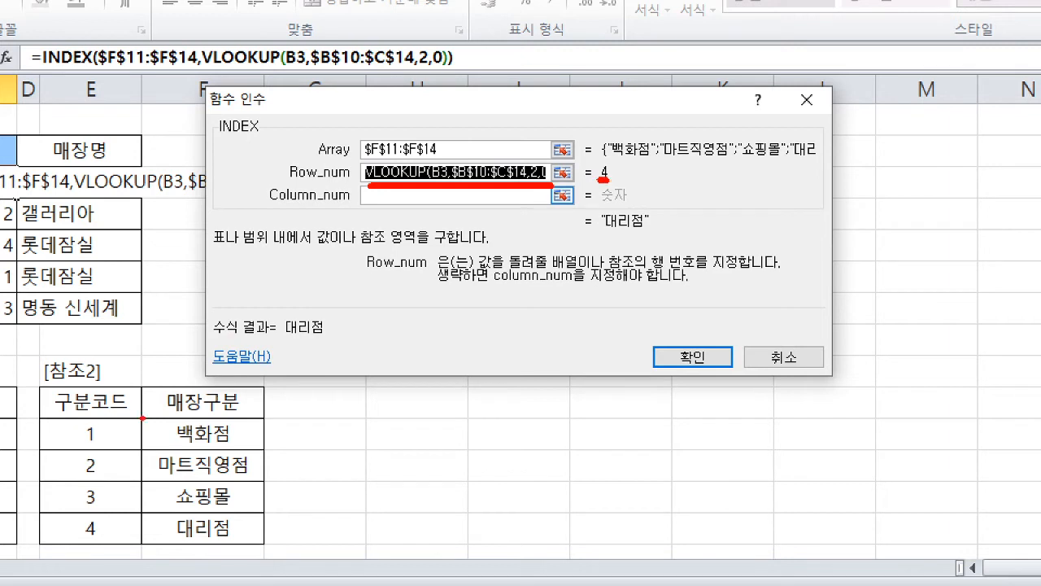
{"action": "mouse_move", "coordinate": [147, 419]}
{"action": "left_mouse_down"}
{"action": "mouse_move", "coordinate": [148, 521]}
{"action": "mouse_move", "coordinate": [150, 489]}
{"action": "left_mouse_up"}
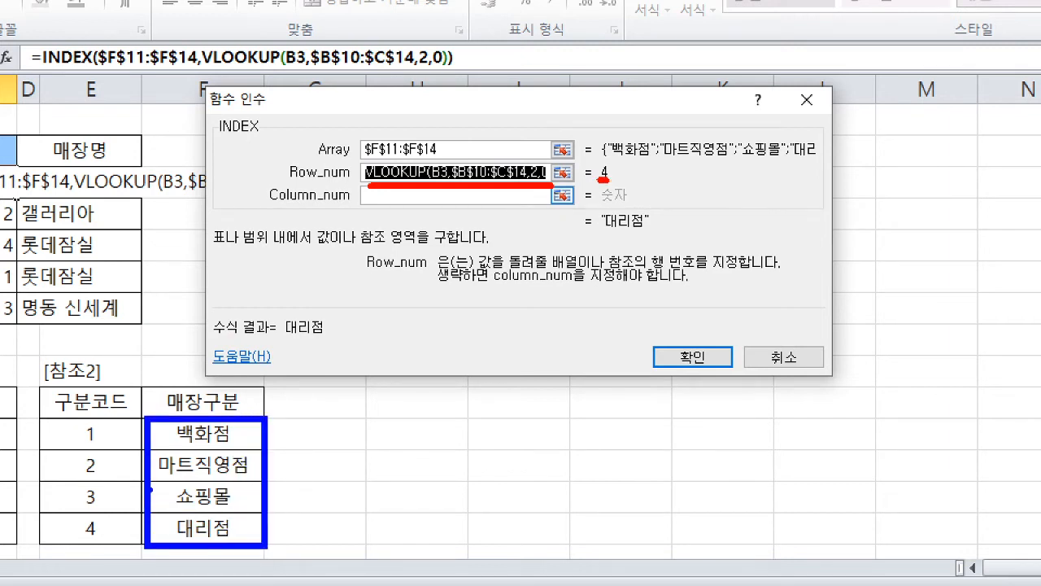
{"action": "mouse_move", "coordinate": [138, 423]}
{"action": "left_mouse_down"}
{"action": "mouse_move", "coordinate": [121, 472]}
{"action": "mouse_move", "coordinate": [148, 473]}
{"action": "mouse_move", "coordinate": [119, 539]}
{"action": "mouse_move", "coordinate": [127, 550]}
{"action": "left_mouse_up"}
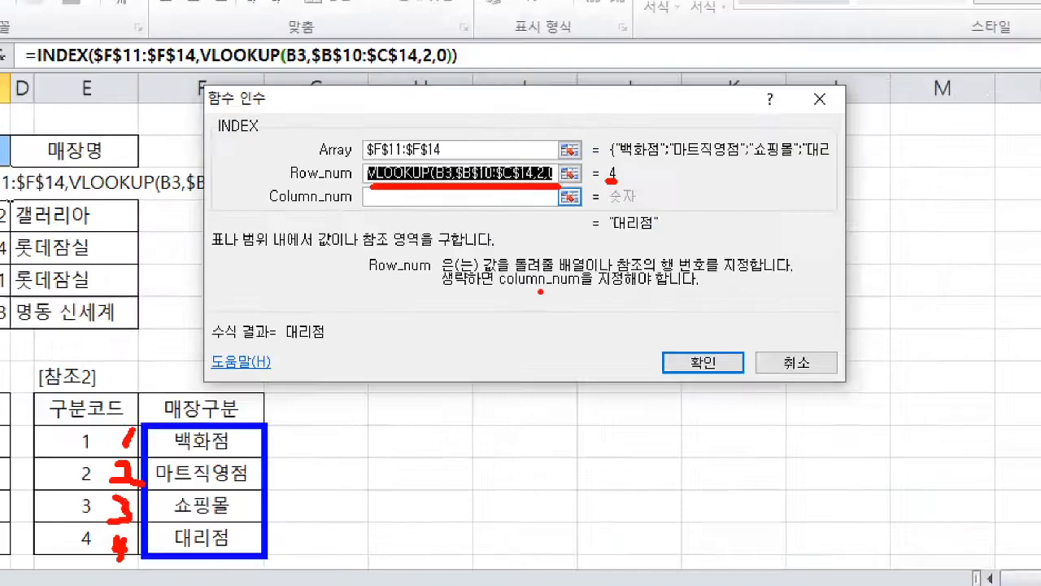
{"action": "key", "text": "Escape"}
- Accept the INDEX formula in C3 without a column number and fill it down through C7
{"action": "left_click", "coordinate": [675, 227]}
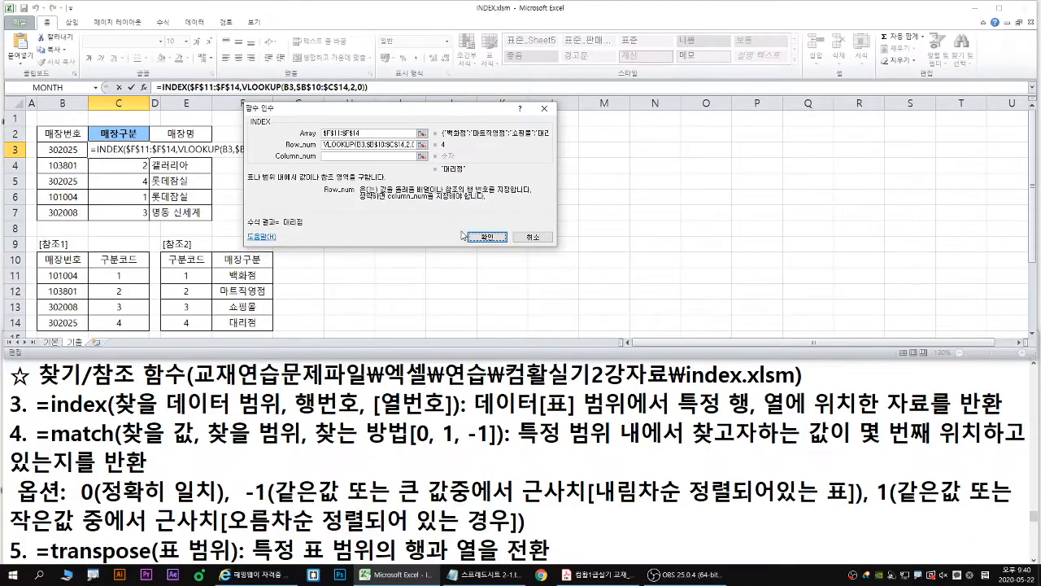
{"action": "left_click", "coordinate": [748, 360]}
{"action": "double_click", "coordinate": [150, 157]}
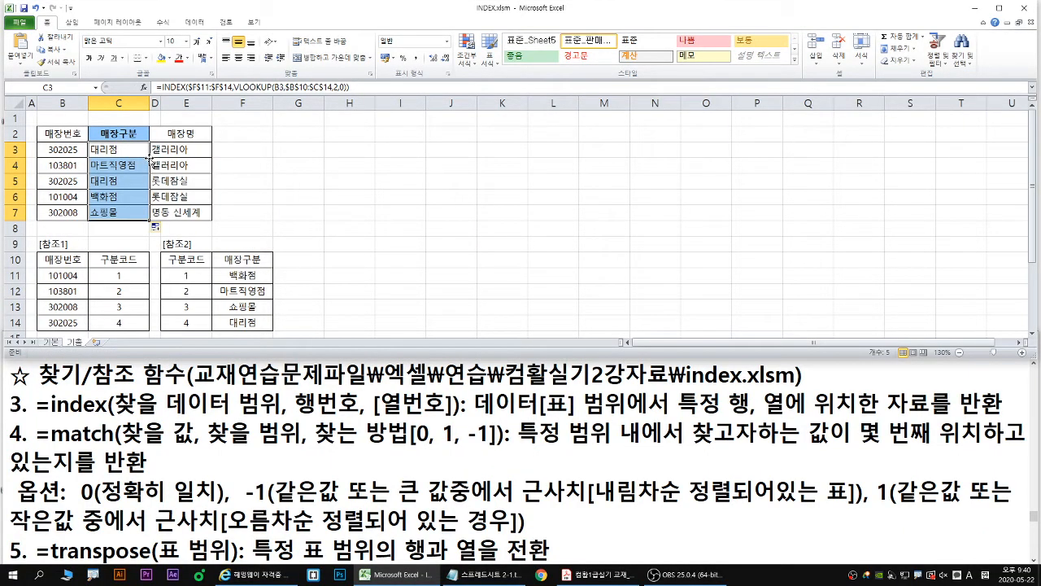
- Switch to the Notepad notes and change the practice file name in the 찾기/참조 함수 heading from index to match
{"action": "left_click_drag", "start_coordinate": [687, 376], "coordinate": [744, 374]}
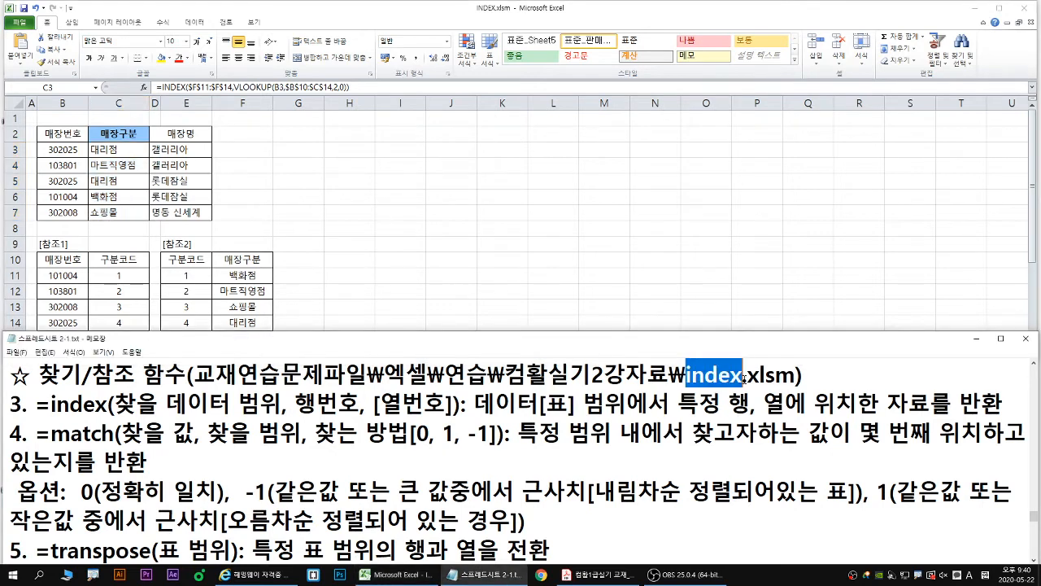
{"action": "type", "text": "mat"}
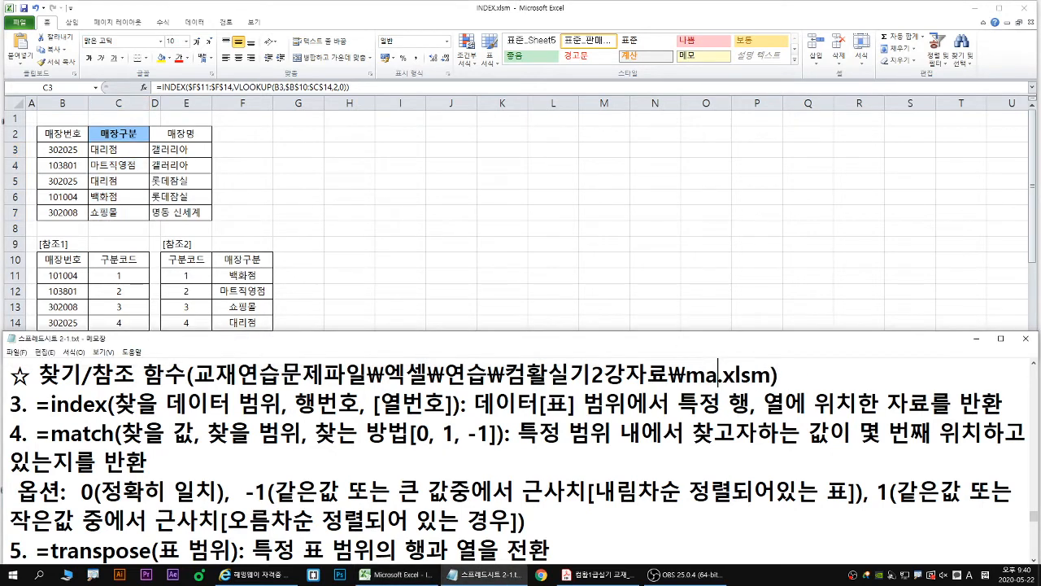
{"action": "type", "text": "ch"}
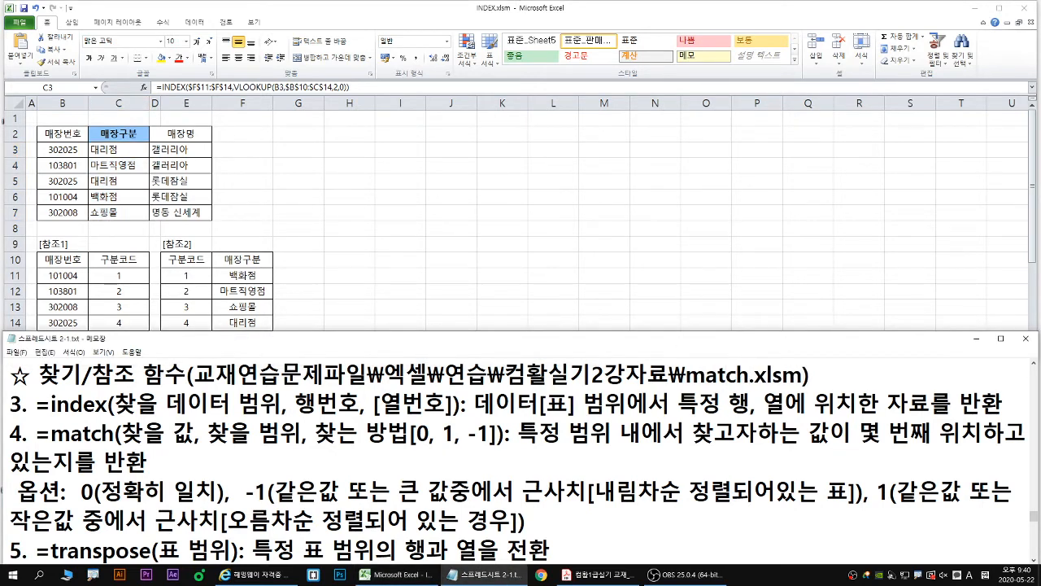
- Return to Excel and close the INDEX.xlsm workbook without saving its changes
{"action": "left_click", "coordinate": [407, 187]}
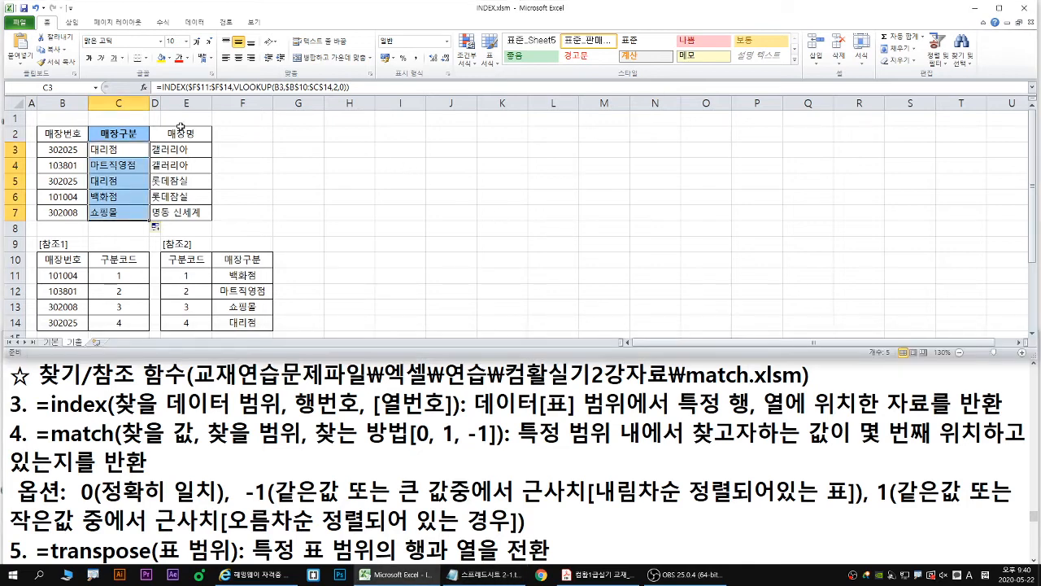
{"action": "left_click", "coordinate": [18, 21]}
{"action": "left_click", "coordinate": [39, 83]}
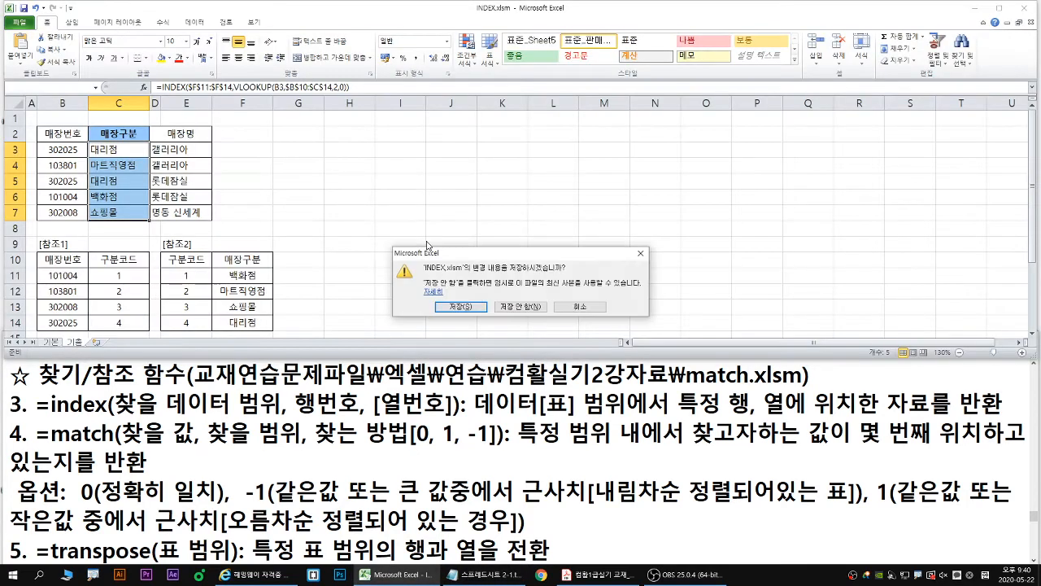
{"action": "left_click", "coordinate": [520, 308]}
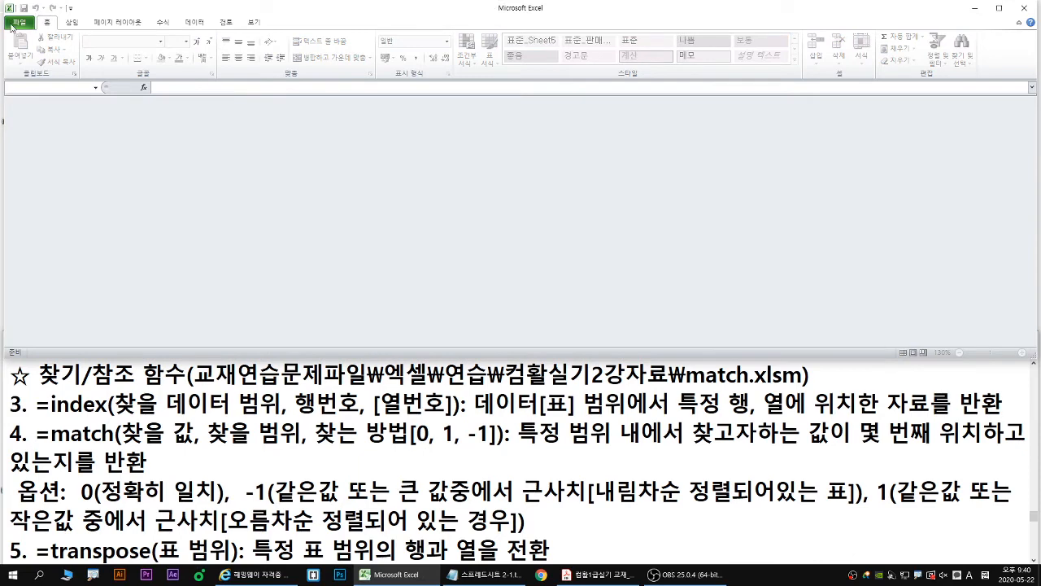
- Open the MATCH.xlsm workbook from the 컴활실기2강자료 folder
{"action": "left_click", "coordinate": [16, 24]}
{"action": "left_click", "coordinate": [32, 70]}
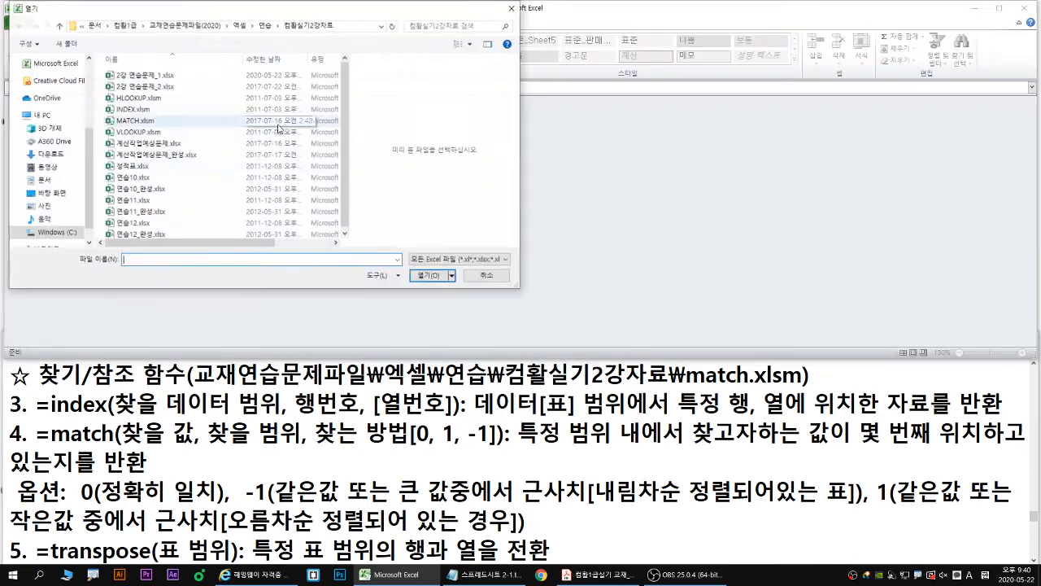
{"action": "double_click", "coordinate": [135, 121]}
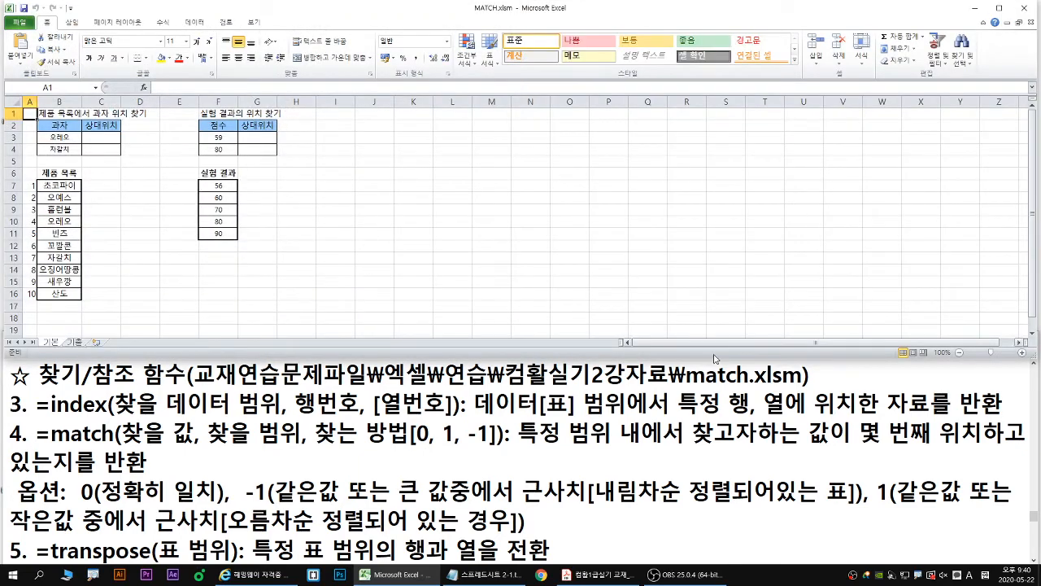
- Enlarge the Notepad notes to examine the match function's arguments and description, and restore the window to its smaller size
{"action": "key", "text": "ctrl+2"}
{"action": "left_click_drag", "start_coordinate": [685, 388], "coordinate": [809, 388]}
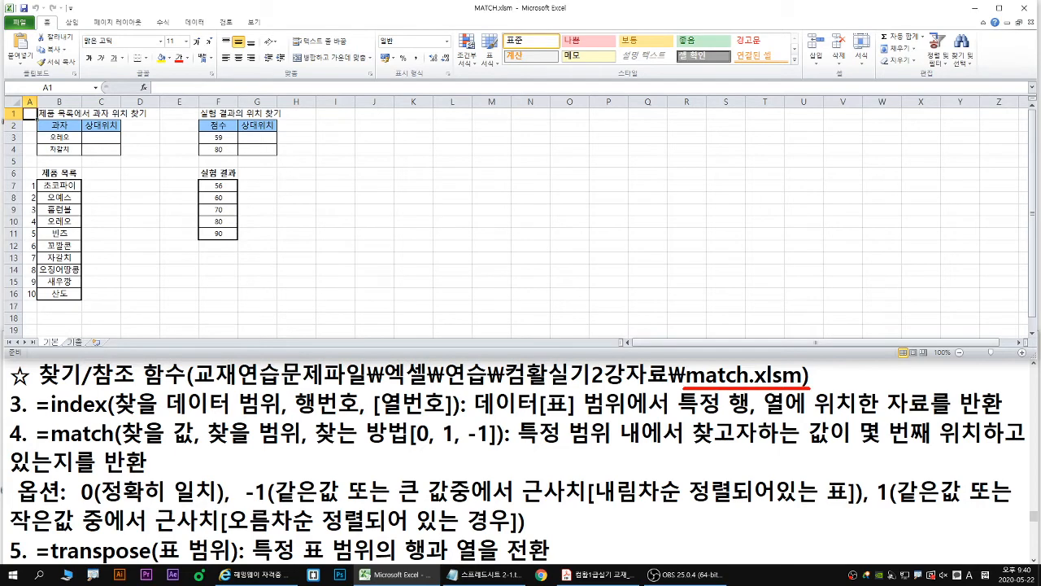
{"action": "key", "text": "Escape"}
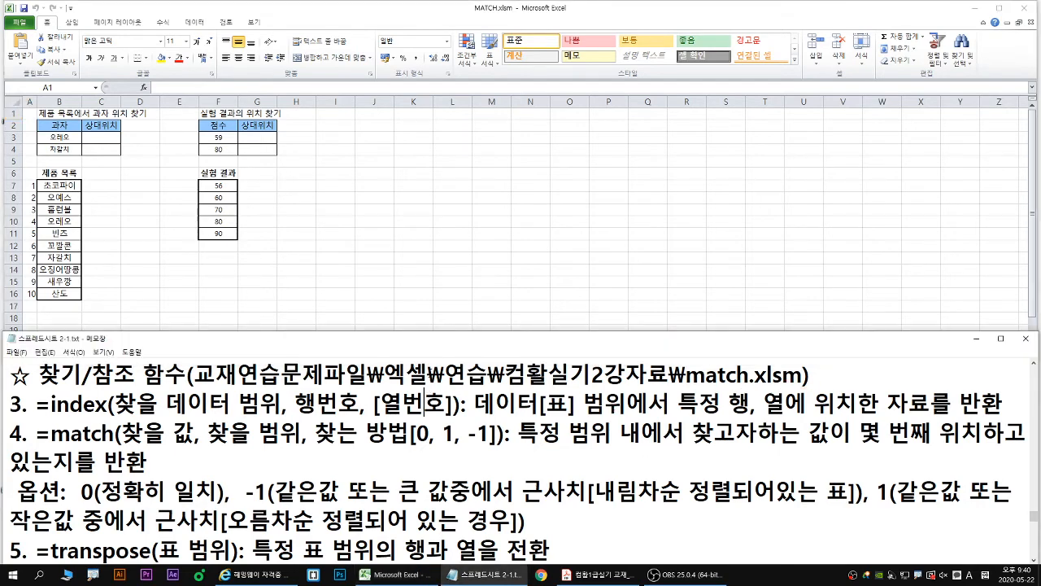
{"action": "left_click", "coordinate": [444, 391]}
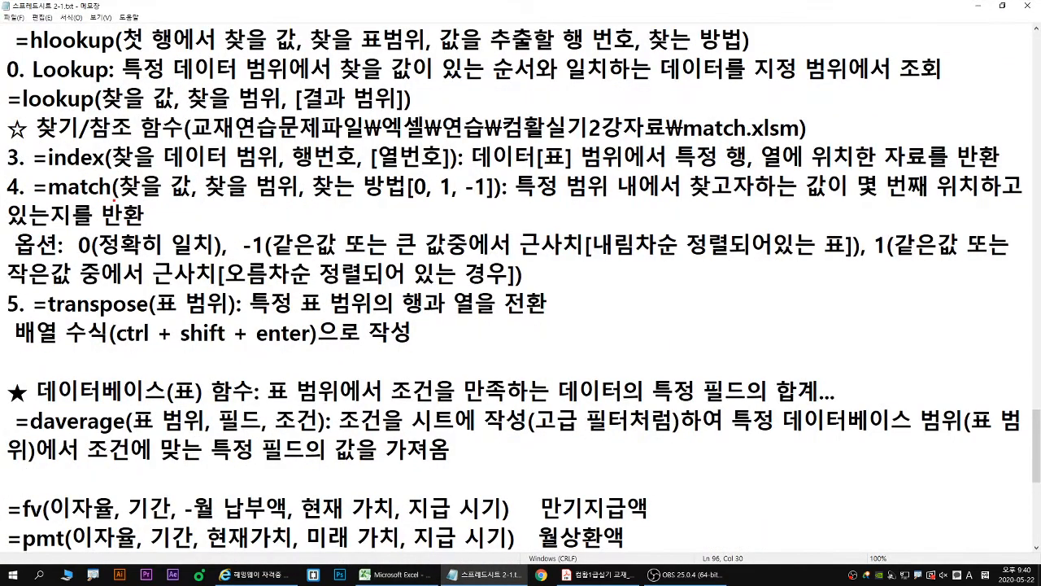
{"action": "left_click_drag", "start_coordinate": [120, 197], "coordinate": [294, 198]}
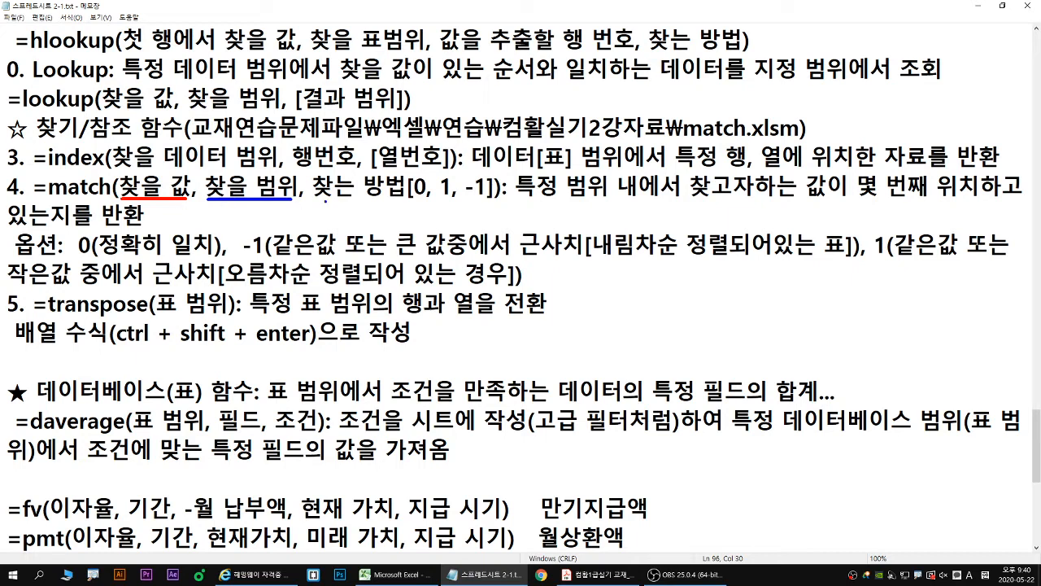
{"action": "left_click_drag", "start_coordinate": [318, 198], "coordinate": [486, 198]}
{"action": "left_click_drag", "start_coordinate": [34, 200], "coordinate": [976, 198]}
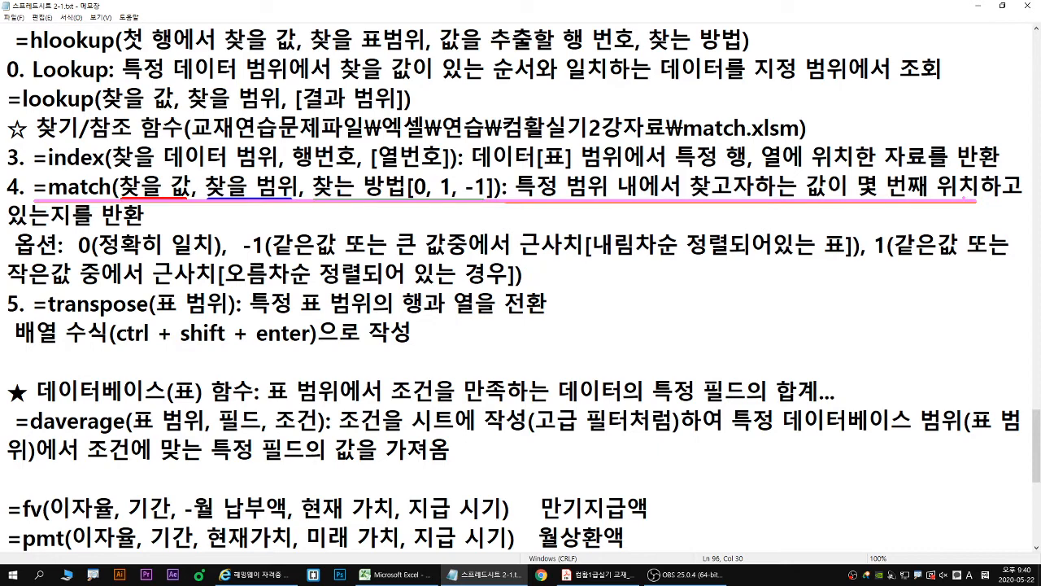
{"action": "key", "text": "Escape"}
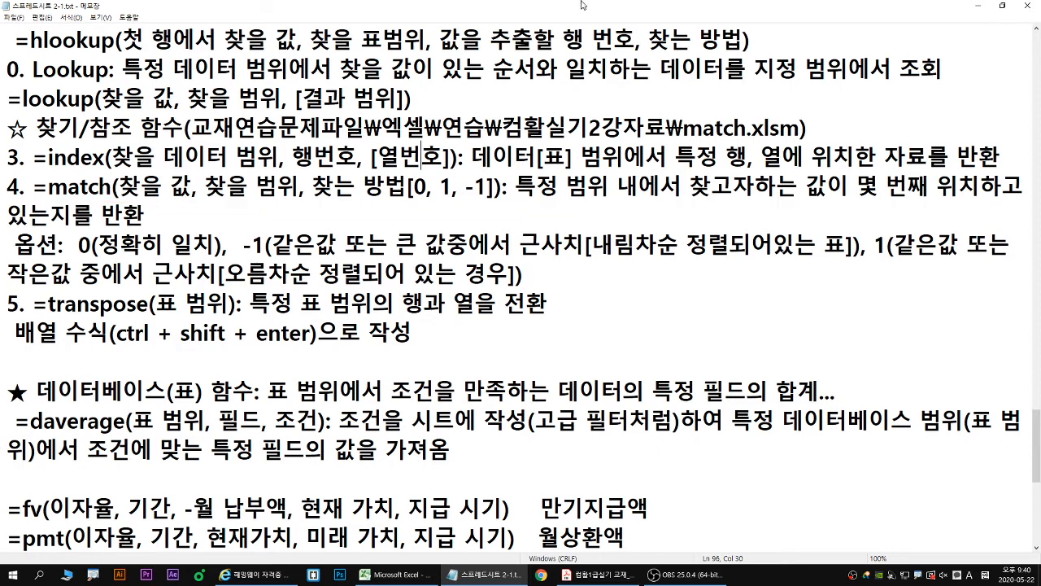
{"action": "double_click", "coordinate": [562, 9]}
- Back in Excel, enlarge the 기본 sheet and examine the 과자 entries 오레오 and 자갈치 against the 제품 목록
{"action": "left_click", "coordinate": [95, 491]}
{"action": "scroll", "coordinate": [96, 491], "scroll_direction": "down", "scroll_amount": 3}
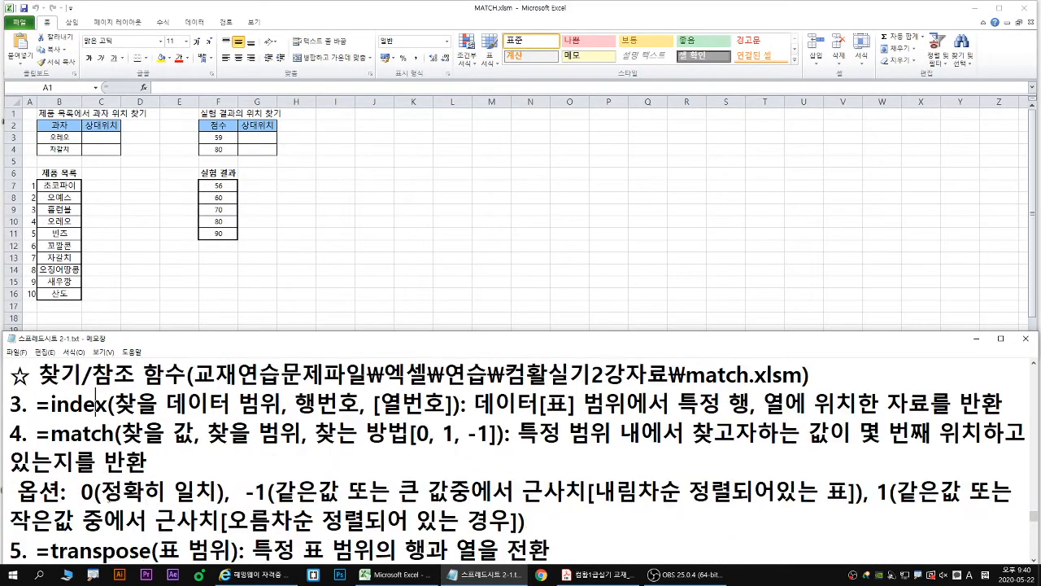
{"action": "left_click", "coordinate": [171, 307]}
{"action": "scroll", "coordinate": [101, 144], "scroll_direction": "up", "scroll_amount": 3}
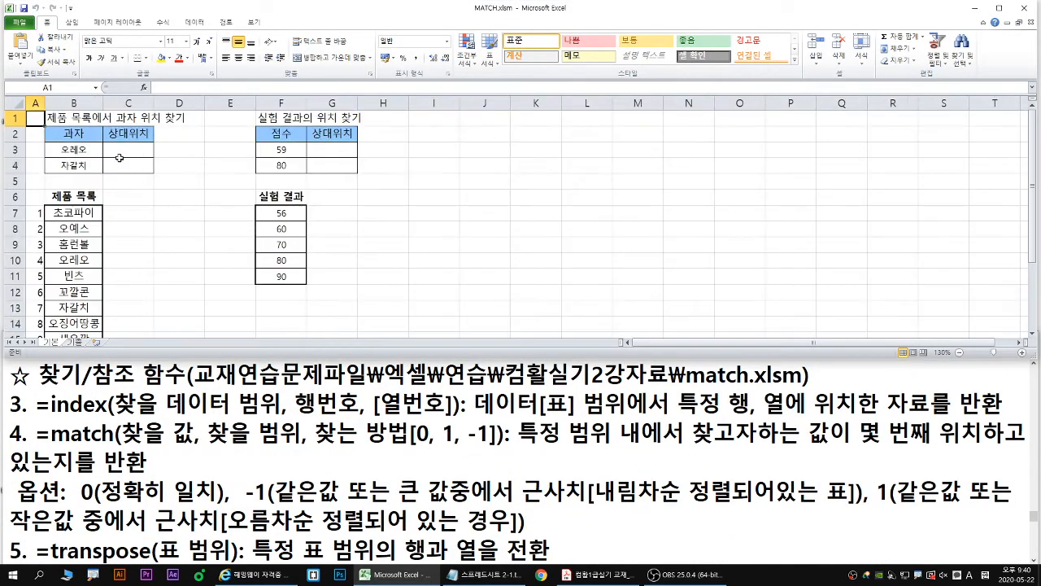
{"action": "left_click", "coordinate": [72, 150]}
{"action": "left_click", "coordinate": [125, 147]}
{"action": "left_click", "coordinate": [96, 145]}
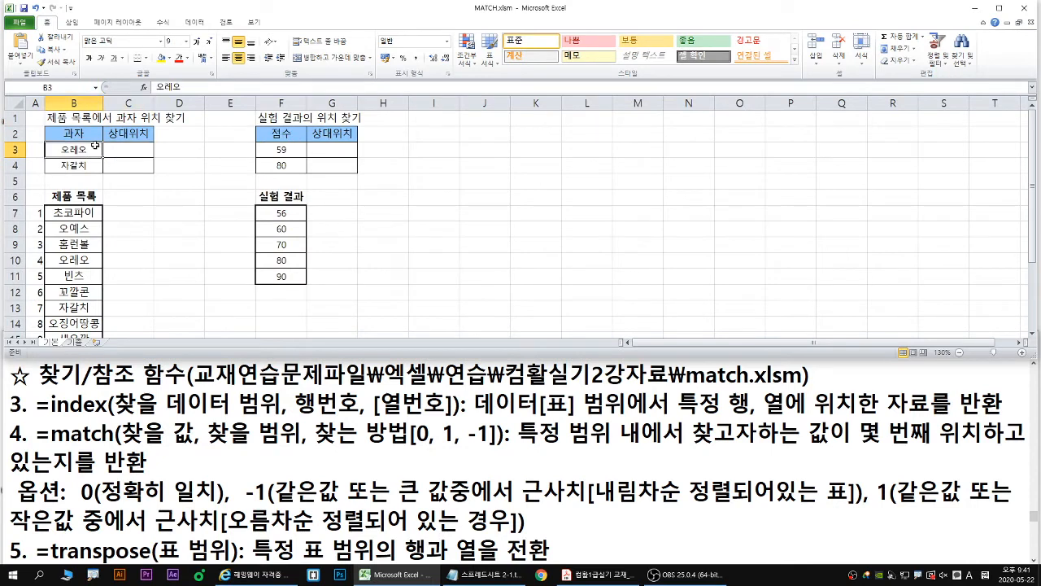
{"action": "left_click", "coordinate": [114, 149]}
{"action": "left_click", "coordinate": [88, 151]}
{"action": "left_click", "coordinate": [127, 152]}
{"action": "left_click", "coordinate": [78, 165]}
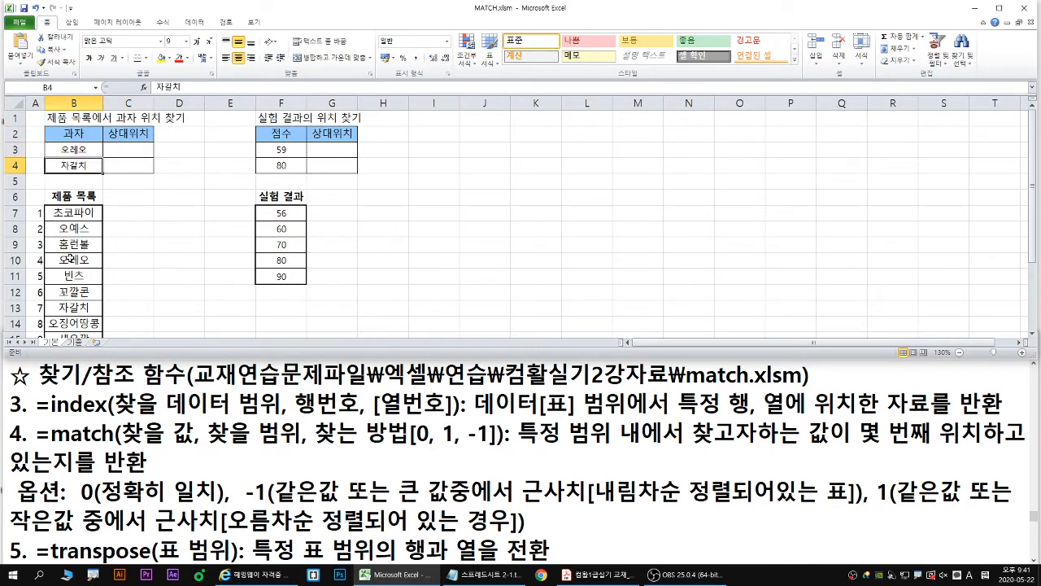
- Start a MATCH function in C3 and open its lookup value, lookup array and match type arguments, clear of the 과자 table
{"action": "left_click", "coordinate": [111, 149]}
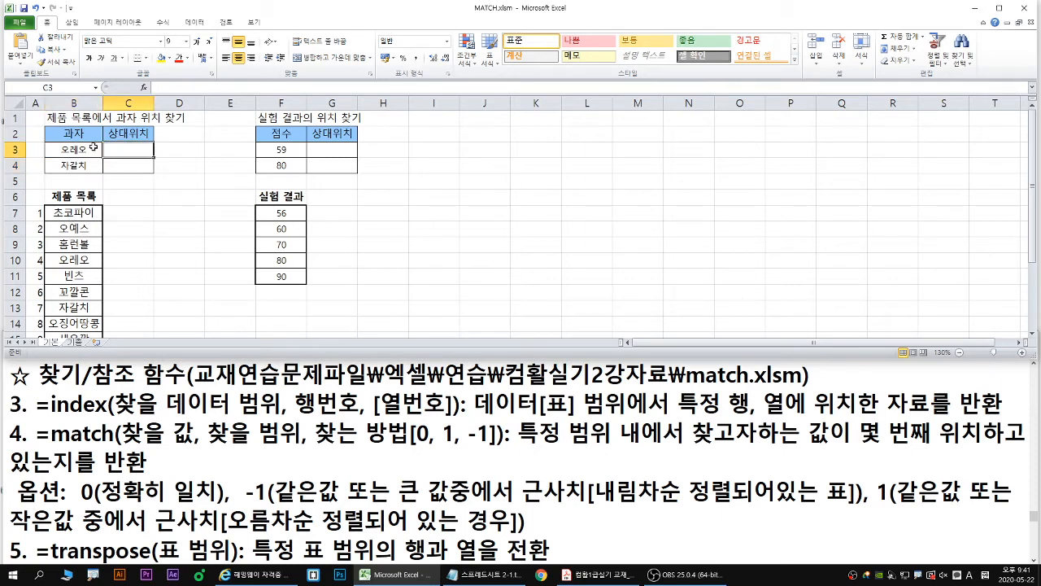
{"action": "left_click_drag", "start_coordinate": [688, 388], "coordinate": [803, 388]}
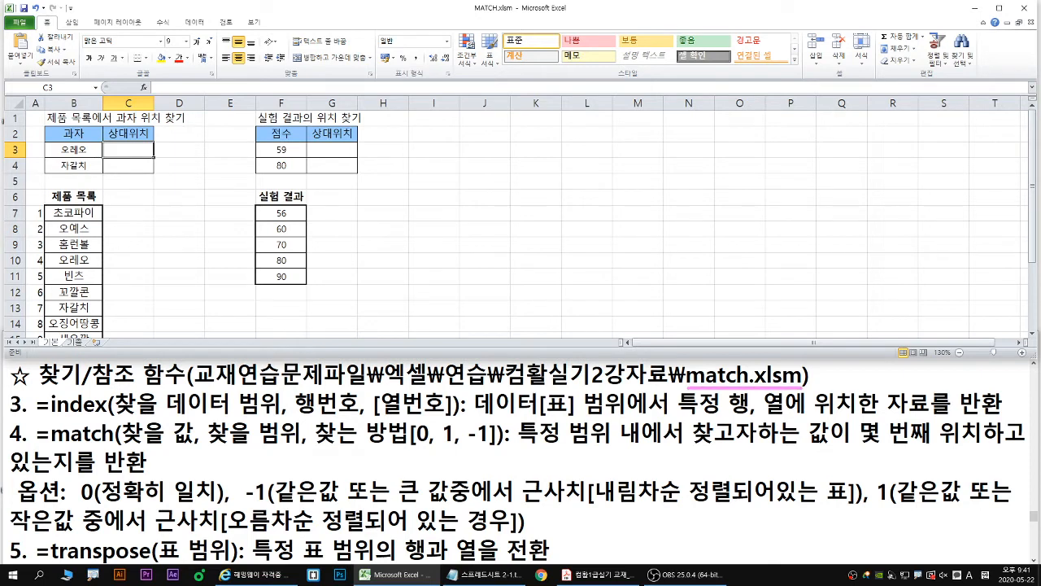
{"action": "left_click_drag", "start_coordinate": [138, 151], "coordinate": [158, 167]}
{"action": "key", "text": "Escape"}
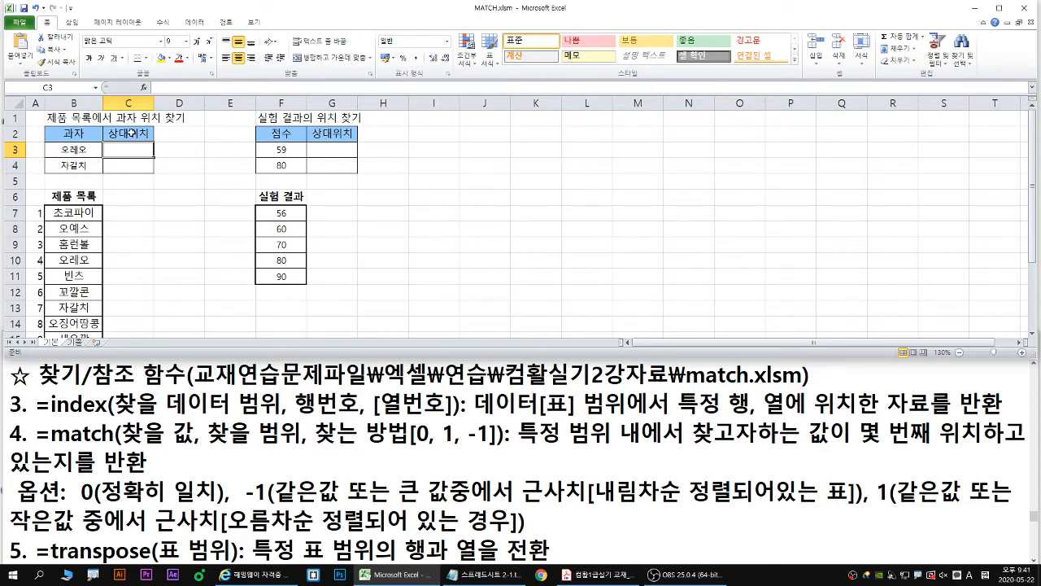
{"action": "type", "text": "=mat"}
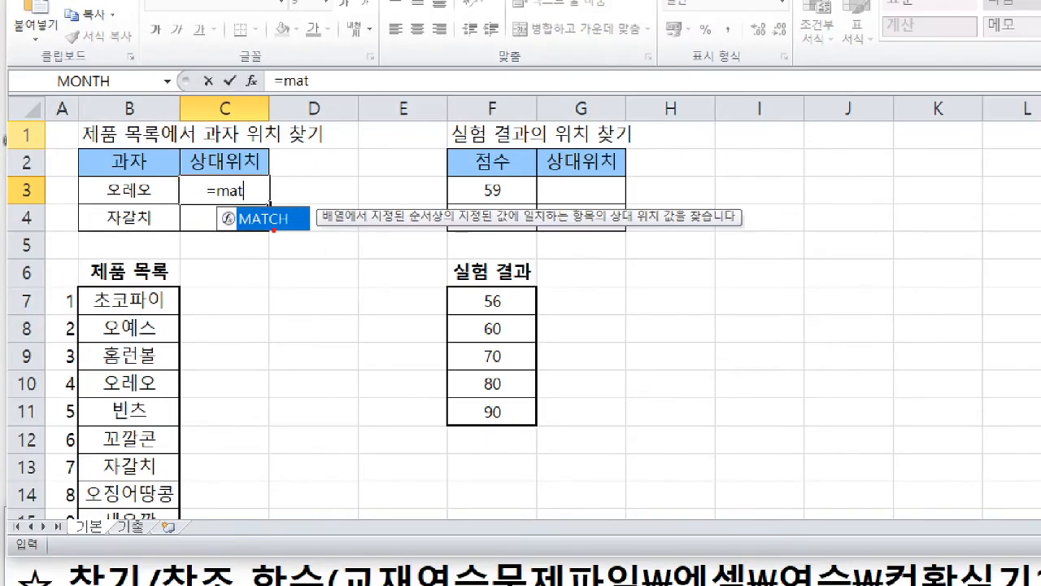
{"action": "left_click_drag", "start_coordinate": [274, 230], "coordinate": [278, 250]}
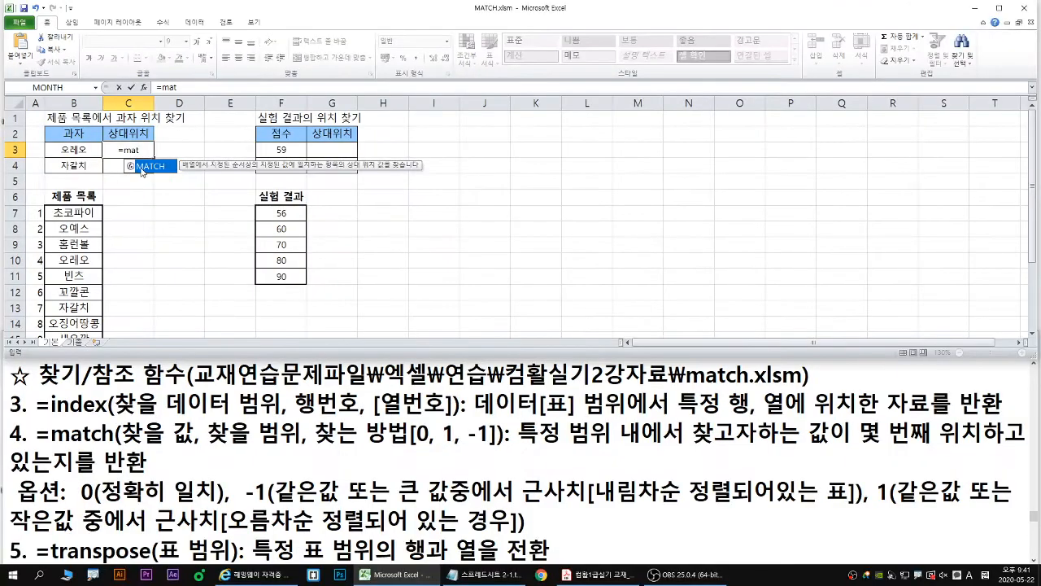
{"action": "double_click", "coordinate": [262, 218]}
{"action": "left_click", "coordinate": [144, 90]}
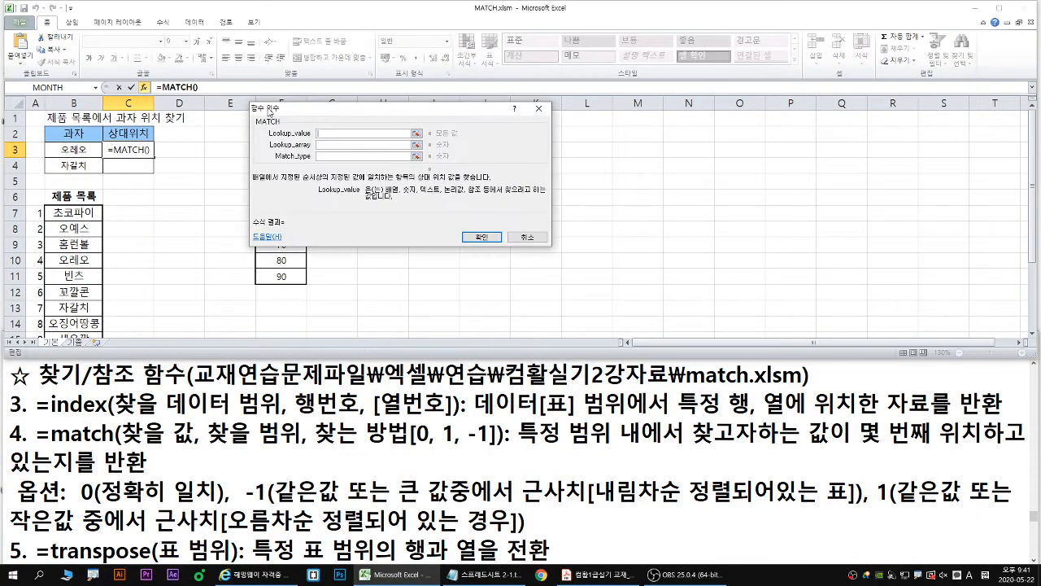
{"action": "left_click_drag", "start_coordinate": [268, 104], "coordinate": [132, 186]}
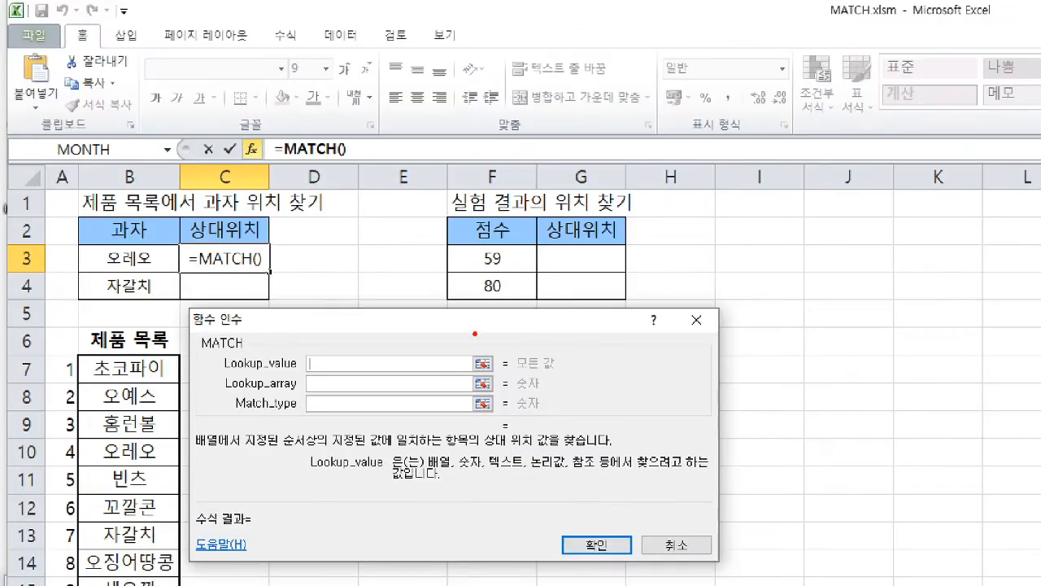
- Set the MATCH lookup value to B3, the cell holding 오레오
{"action": "left_click_drag", "start_coordinate": [225, 373], "coordinate": [377, 373]}
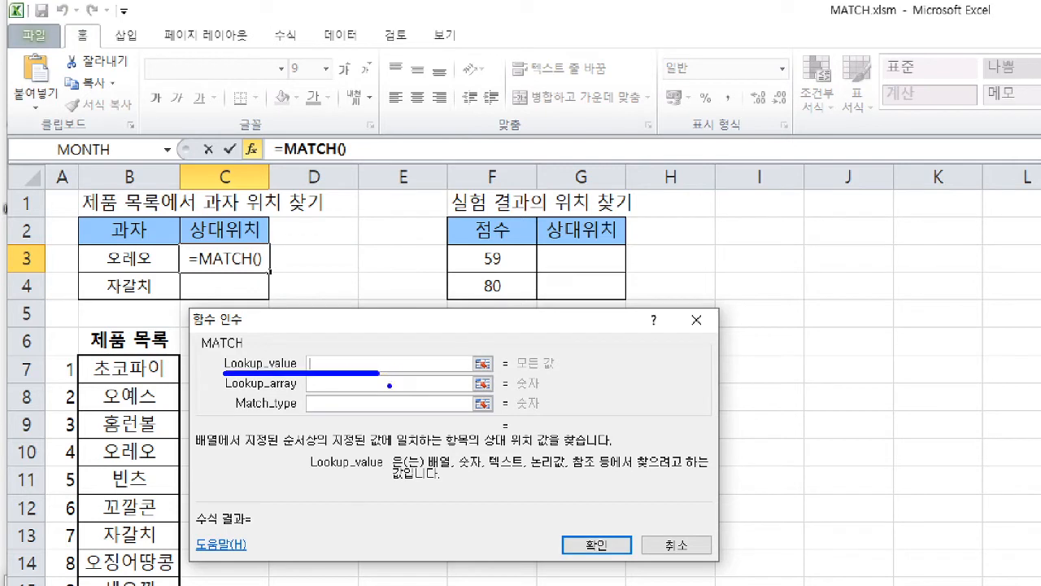
{"action": "mouse_move", "coordinate": [164, 230]}
{"action": "left_mouse_down"}
{"action": "mouse_move", "coordinate": [146, 257]}
{"action": "mouse_move", "coordinate": [168, 238]}
{"action": "mouse_move", "coordinate": [124, 271]}
{"action": "mouse_move", "coordinate": [143, 279]}
{"action": "left_mouse_up"}
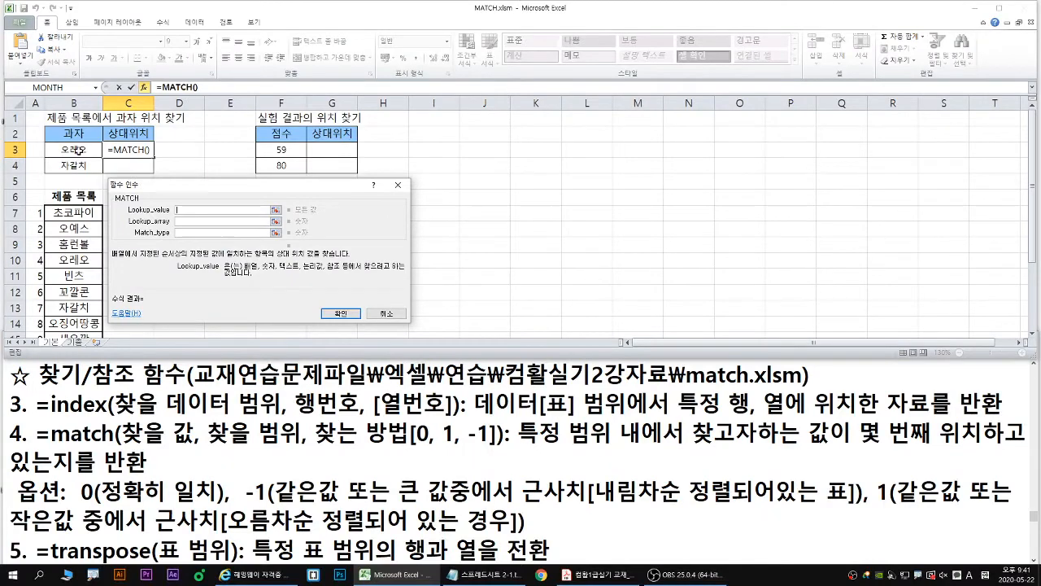
{"action": "left_click", "coordinate": [78, 151]}
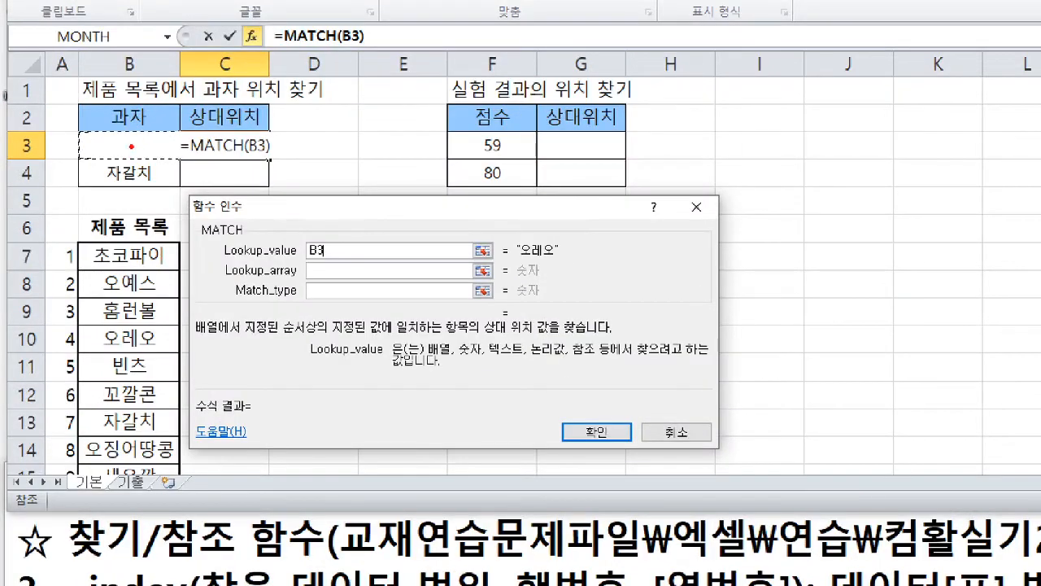
{"action": "mouse_move", "coordinate": [153, 123]}
{"action": "left_mouse_down"}
{"action": "mouse_move", "coordinate": [128, 156]}
{"action": "mouse_move", "coordinate": [142, 147]}
{"action": "left_mouse_up"}
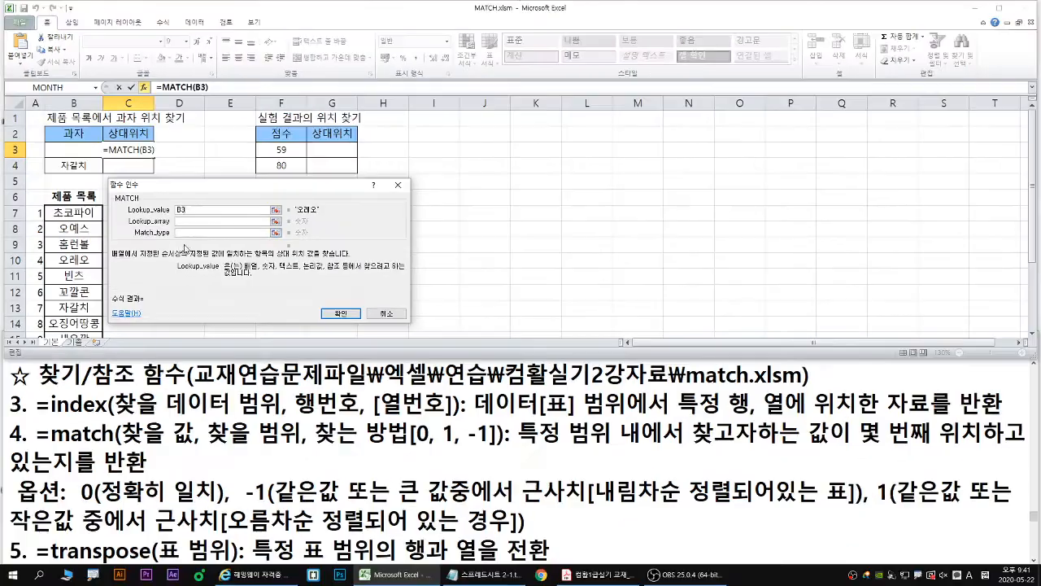
- Set the lookup array to the 제품 목록 items in B7:B16
{"action": "left_click", "coordinate": [187, 220]}
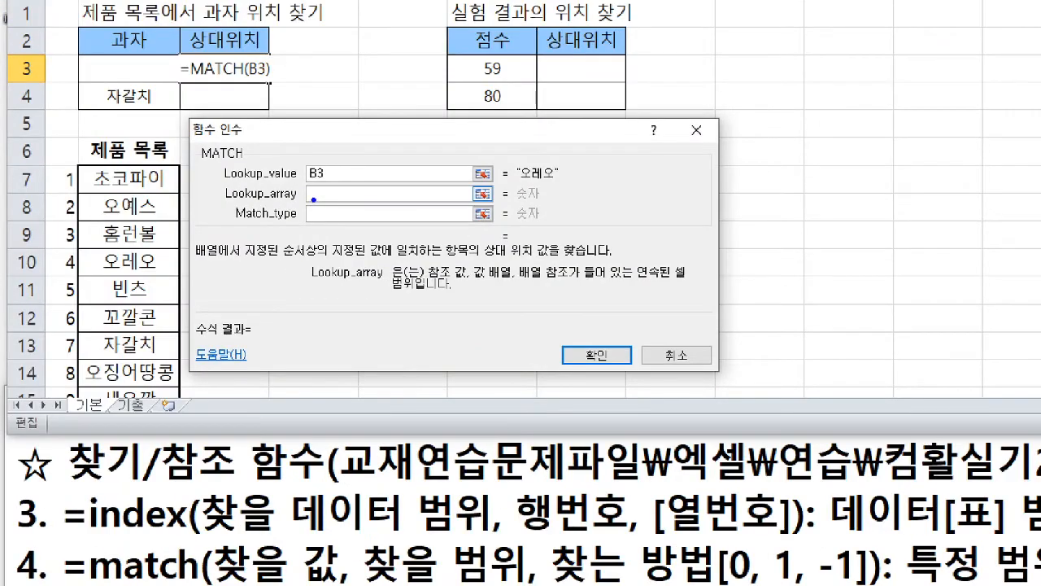
{"action": "left_click_drag", "start_coordinate": [313, 199], "coordinate": [303, 216]}
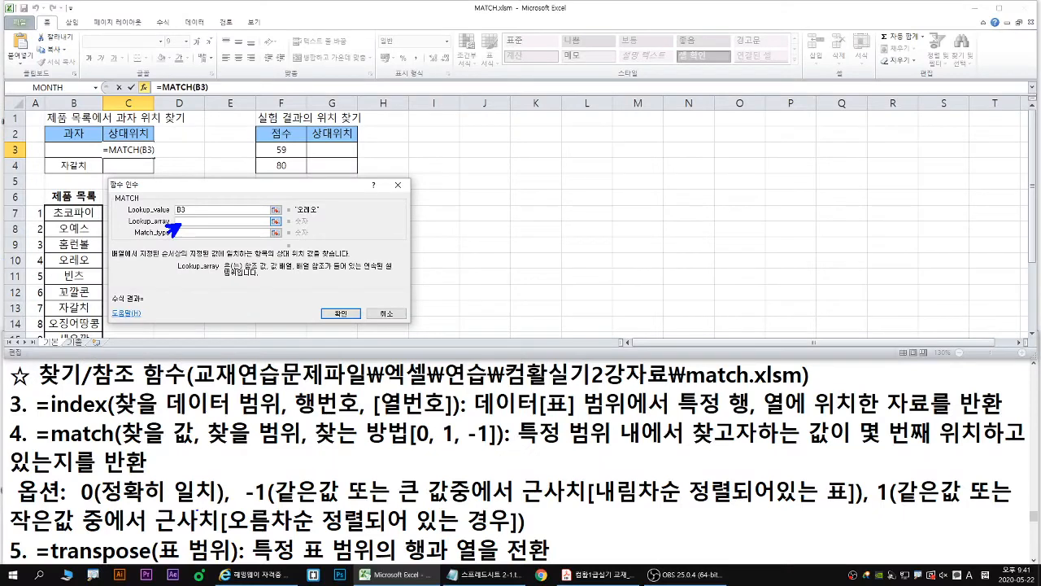
{"action": "left_click_drag", "start_coordinate": [209, 444], "coordinate": [301, 444]}
{"action": "left_click_drag", "start_coordinate": [46, 204], "coordinate": [103, 344]}
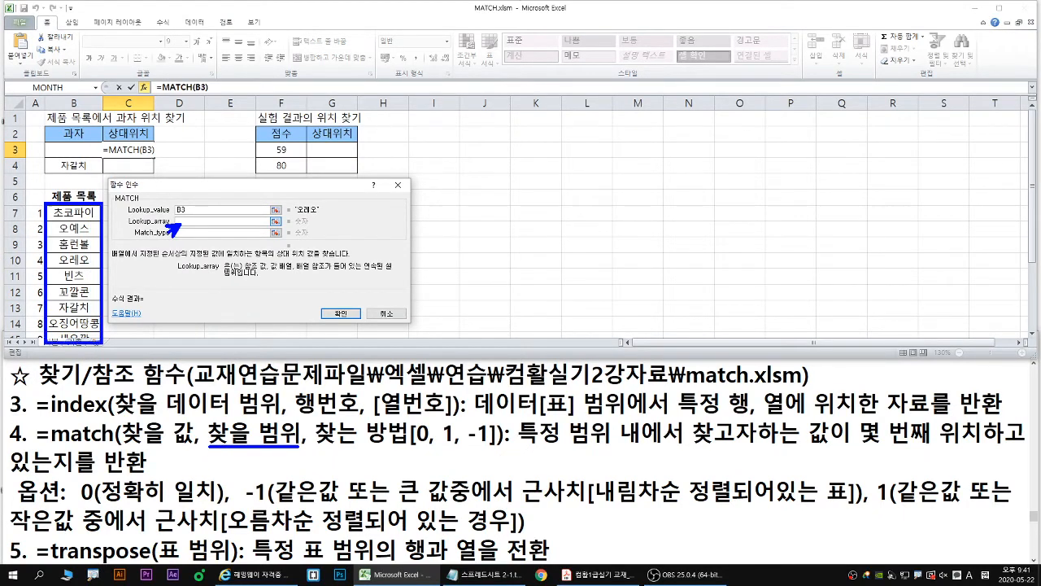
{"action": "key", "text": "Escape"}
{"action": "left_click_drag", "start_coordinate": [74, 215], "coordinate": [74, 305]}
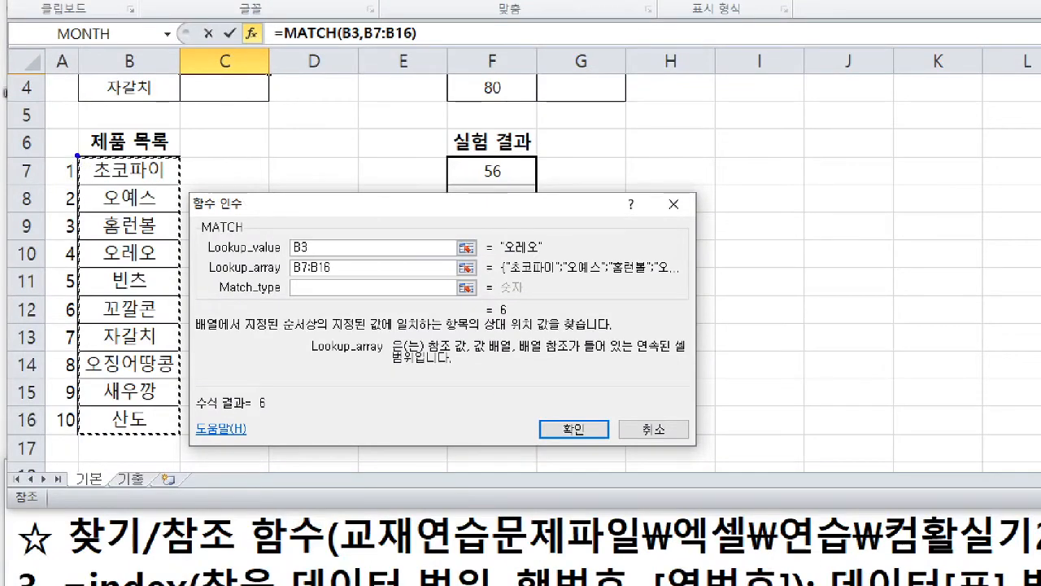
- Make the product list range in the lookup array absolute as $B$7:$B$16
{"action": "left_click_drag", "start_coordinate": [43, 155], "coordinate": [93, 302]}
{"action": "left_click_drag", "start_coordinate": [162, 406], "coordinate": [178, 434]}
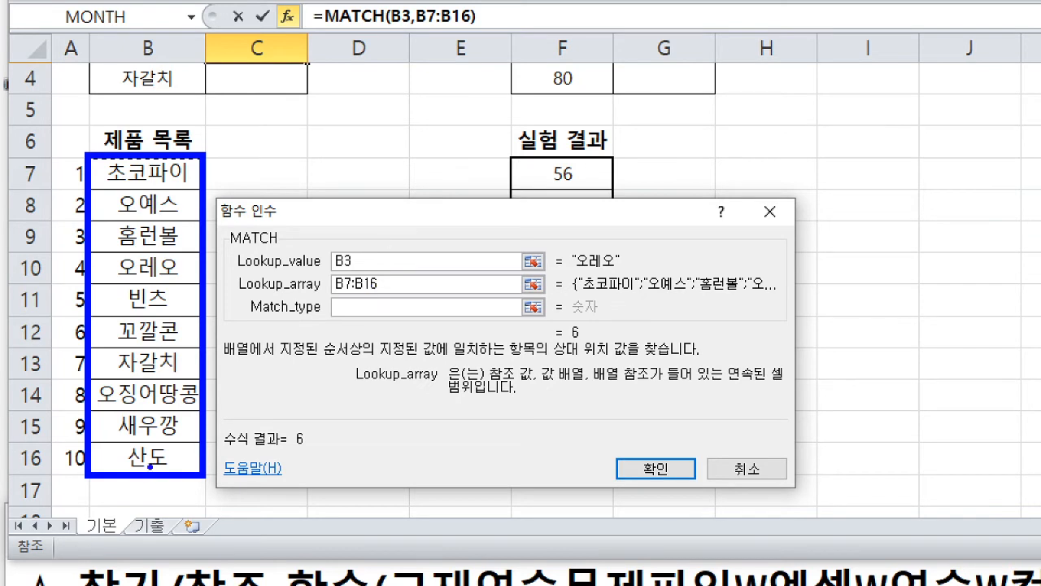
{"action": "mouse_move", "coordinate": [166, 480]}
{"action": "left_mouse_down"}
{"action": "mouse_move", "coordinate": [165, 496]}
{"action": "mouse_move", "coordinate": [180, 489]}
{"action": "mouse_move", "coordinate": [149, 507]}
{"action": "left_mouse_up"}
{"action": "key", "text": "r"}
{"action": "left_click_drag", "start_coordinate": [146, 485], "coordinate": [186, 501]}
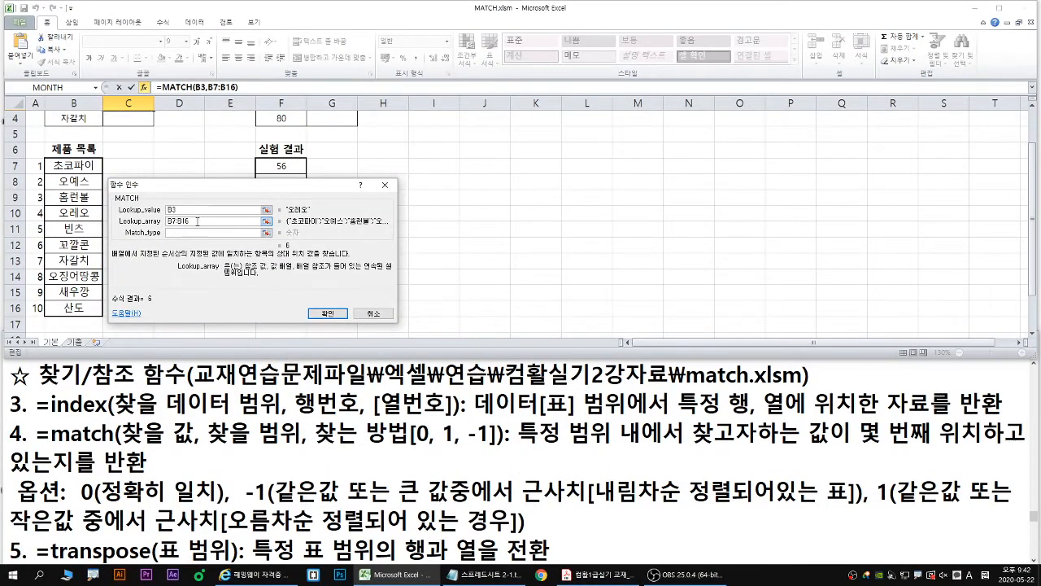
{"action": "left_click_drag", "start_coordinate": [195, 224], "coordinate": [172, 230]}
{"action": "key", "text": "F4"}
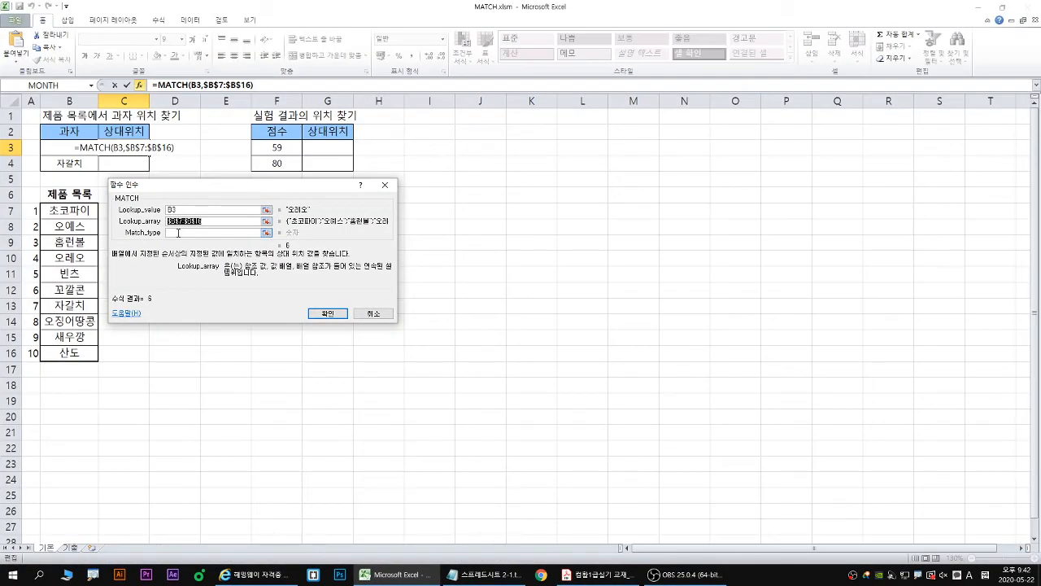
- Examine the match type argument and its options 1, 0 and -1 in the function arguments and the match notes
{"action": "left_click", "coordinate": [178, 232]}
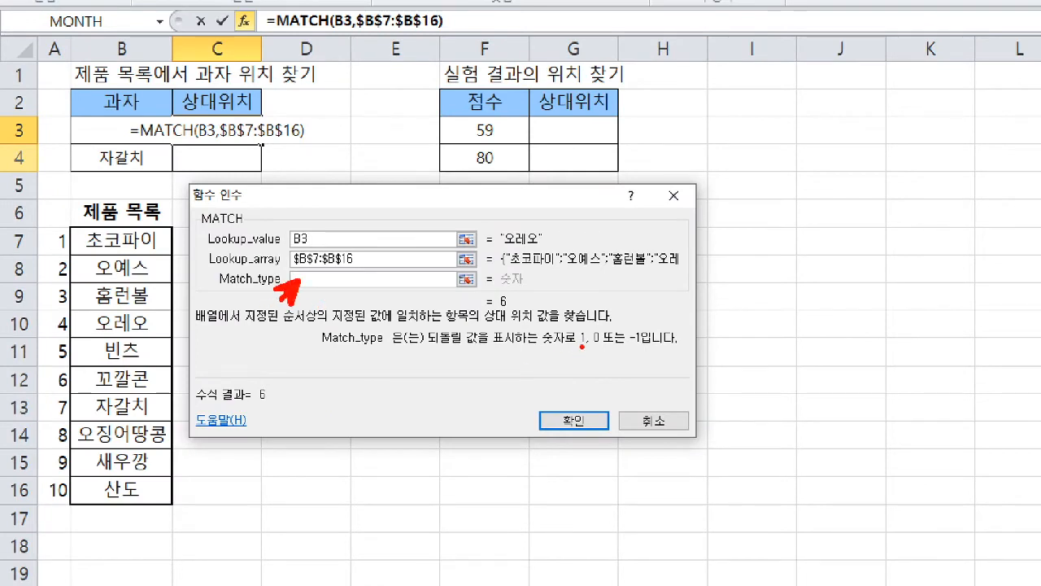
{"action": "left_click_drag", "start_coordinate": [583, 347], "coordinate": [642, 346]}
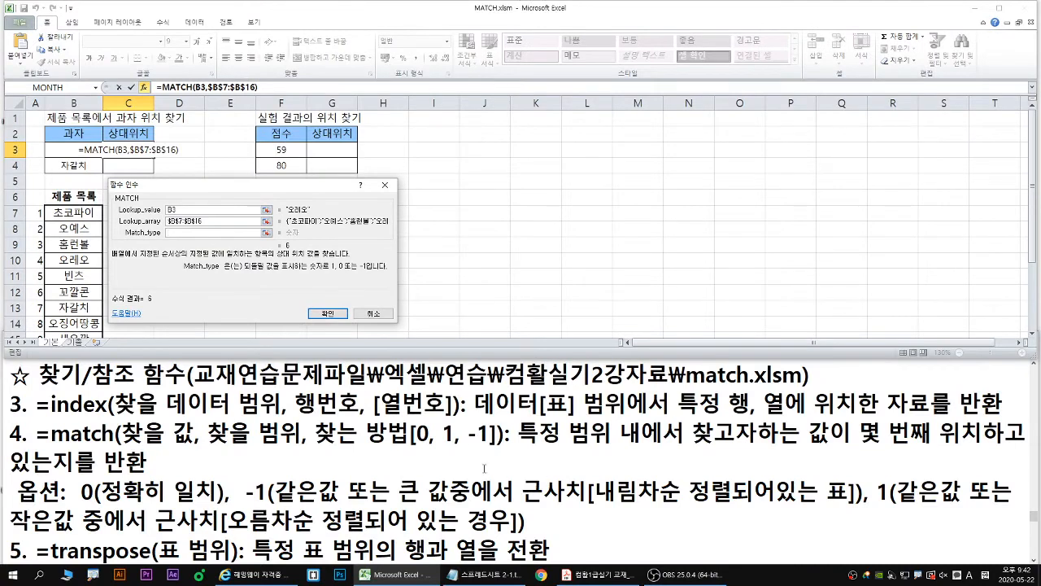
{"action": "left_click_drag", "start_coordinate": [316, 447], "coordinate": [496, 446]}
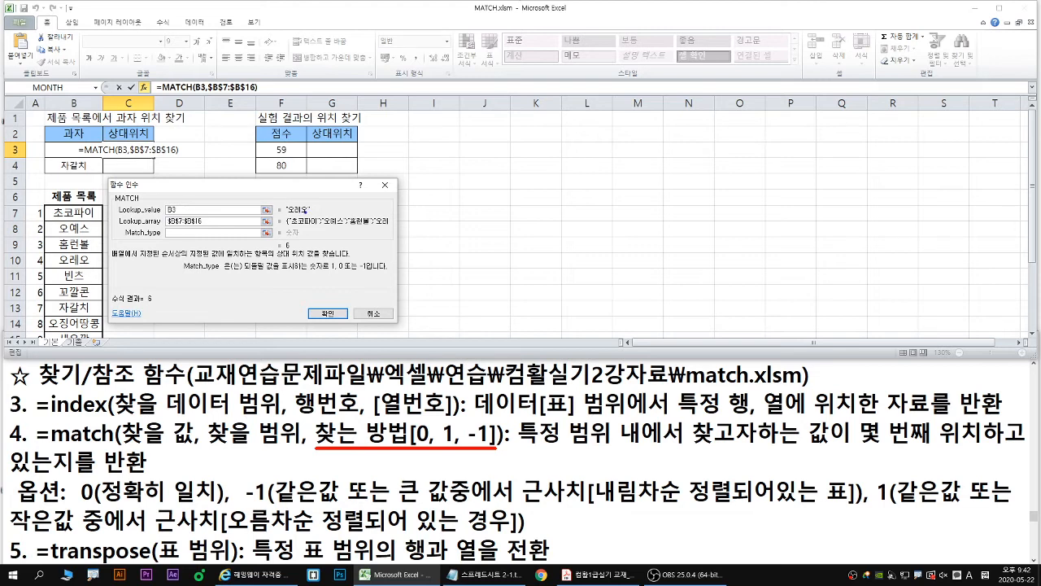
{"action": "left_click_drag", "start_coordinate": [286, 217], "coordinate": [309, 214]}
{"action": "key", "text": "e"}
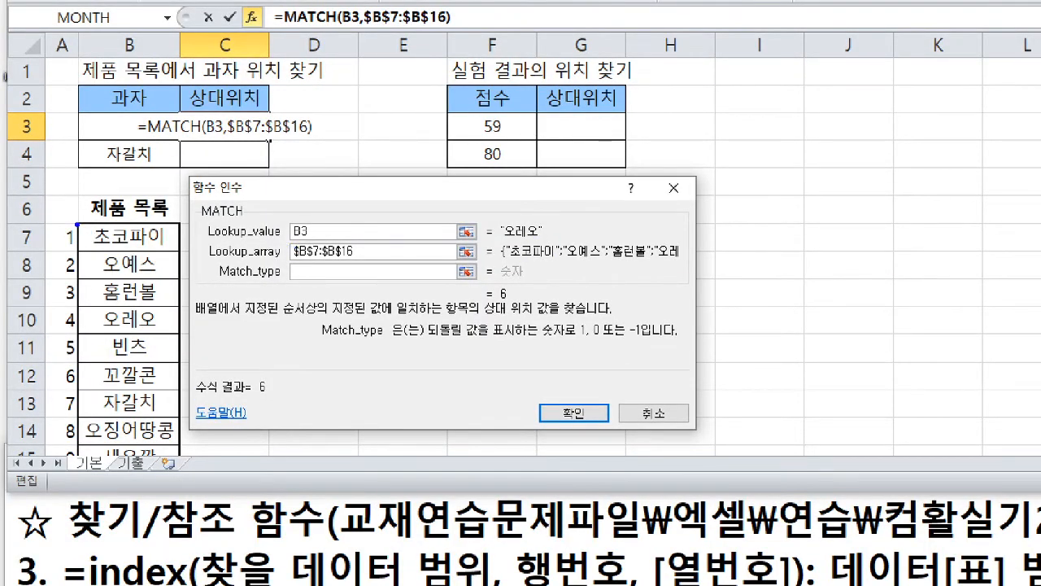
{"action": "left_click_drag", "start_coordinate": [77, 224], "coordinate": [177, 459]}
{"action": "key", "text": "r"}
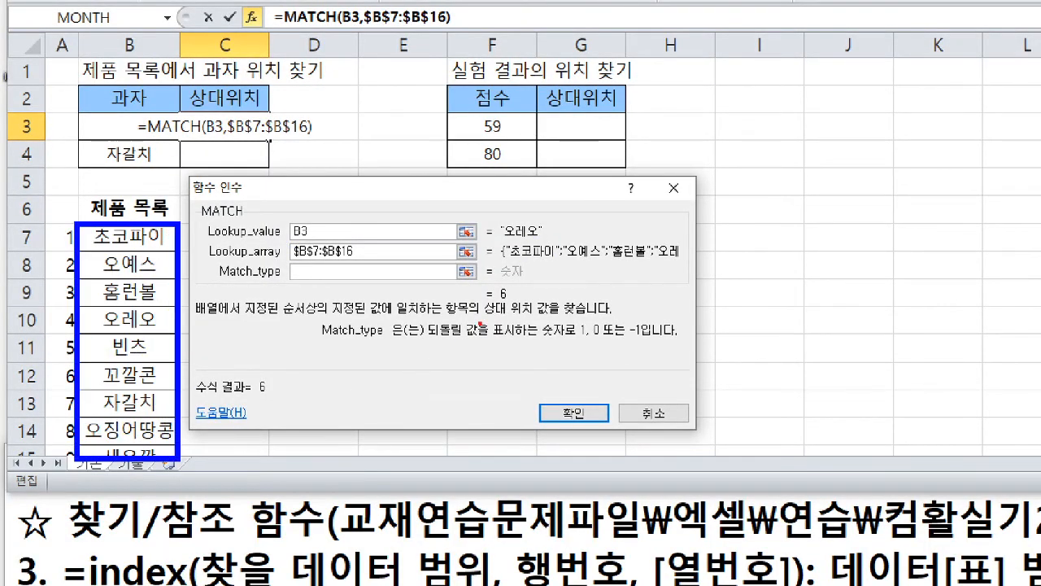
{"action": "left_click_drag", "start_coordinate": [499, 305], "coordinate": [511, 305]}
{"action": "key", "text": "g"}
{"action": "left_click_drag", "start_coordinate": [575, 340], "coordinate": [642, 342]}
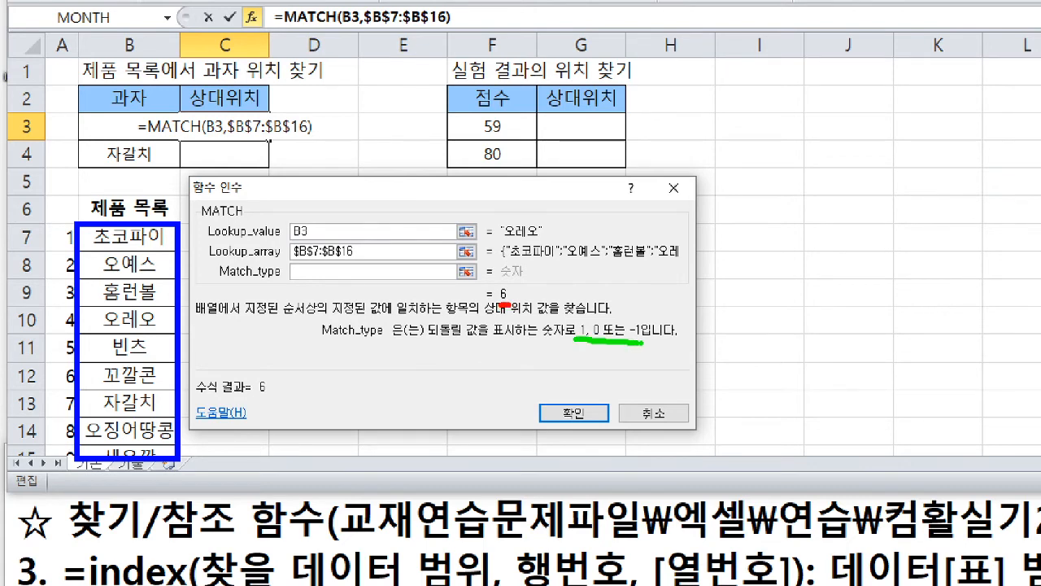
{"action": "left_click_drag", "start_coordinate": [295, 276], "coordinate": [329, 277]}
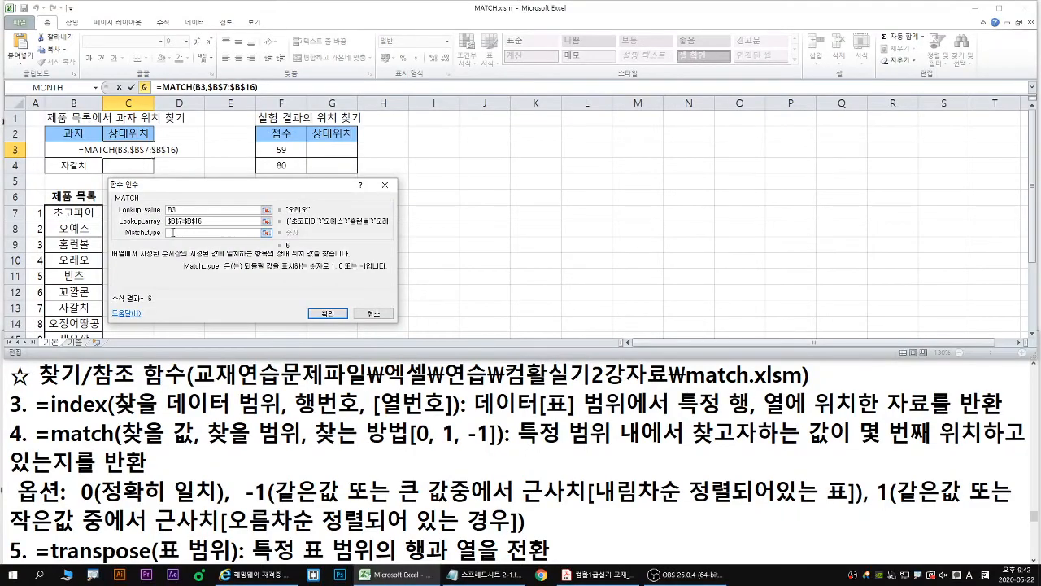
- Set the match type to 0, confirm the formula in C3 and fill it down to C4
{"action": "type", "text": "0"}
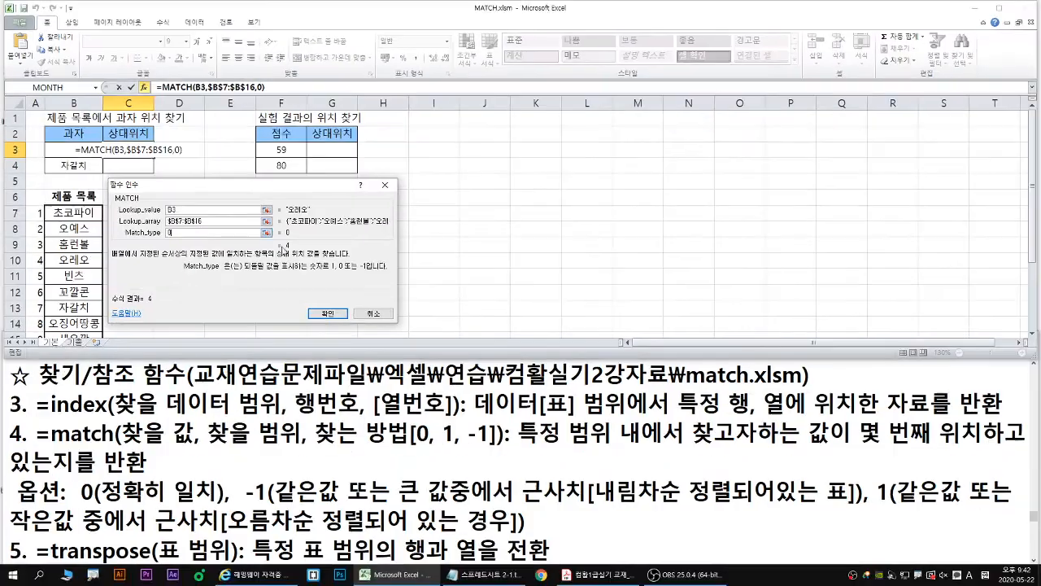
{"action": "left_click", "coordinate": [328, 313]}
{"action": "left_click_drag", "start_coordinate": [153, 157], "coordinate": [154, 162]}
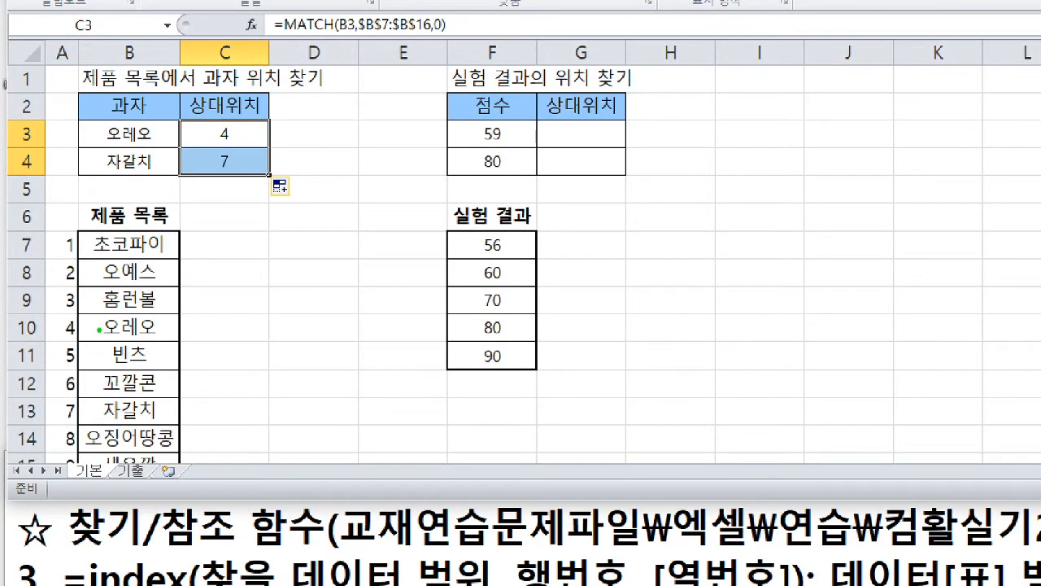
{"action": "left_click", "coordinate": [91, 329]}
{"action": "left_click", "coordinate": [91, 411]}
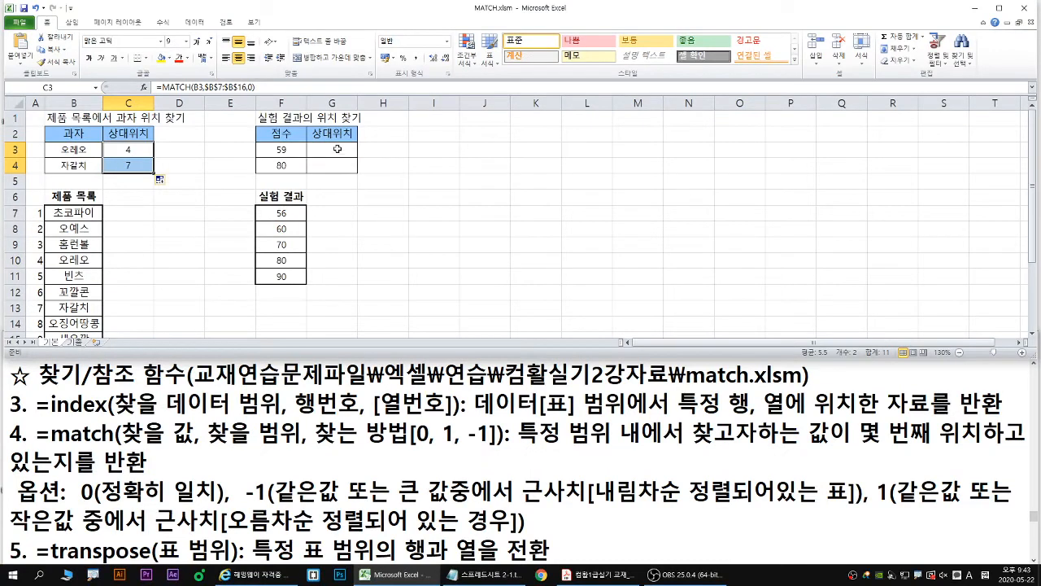
- Start a MATCH function in G3 and open its arguments, clear of the 실험 결과 scores
{"action": "left_click", "coordinate": [577, 138]}
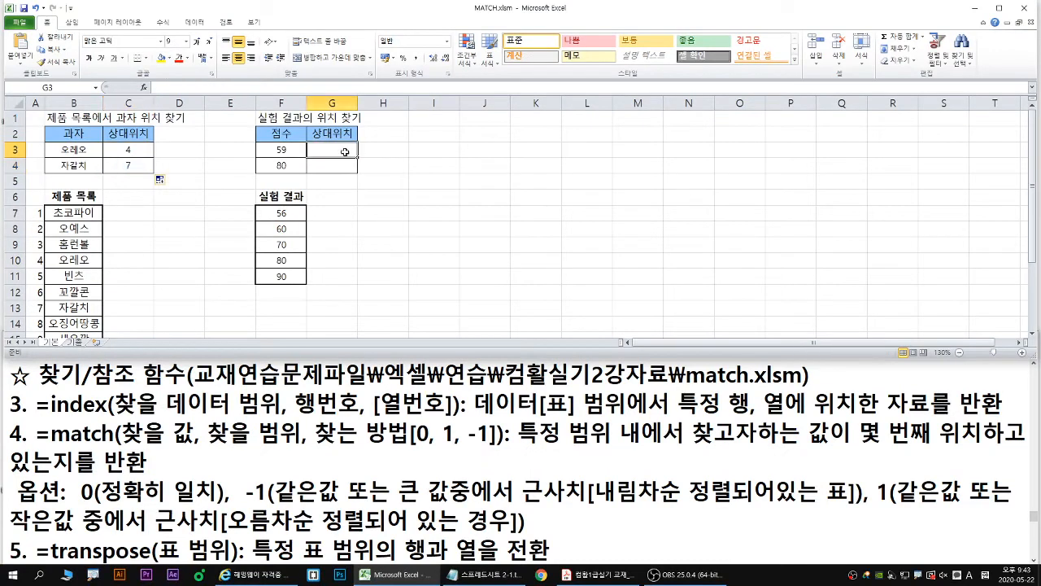
{"action": "type", "text": "="}
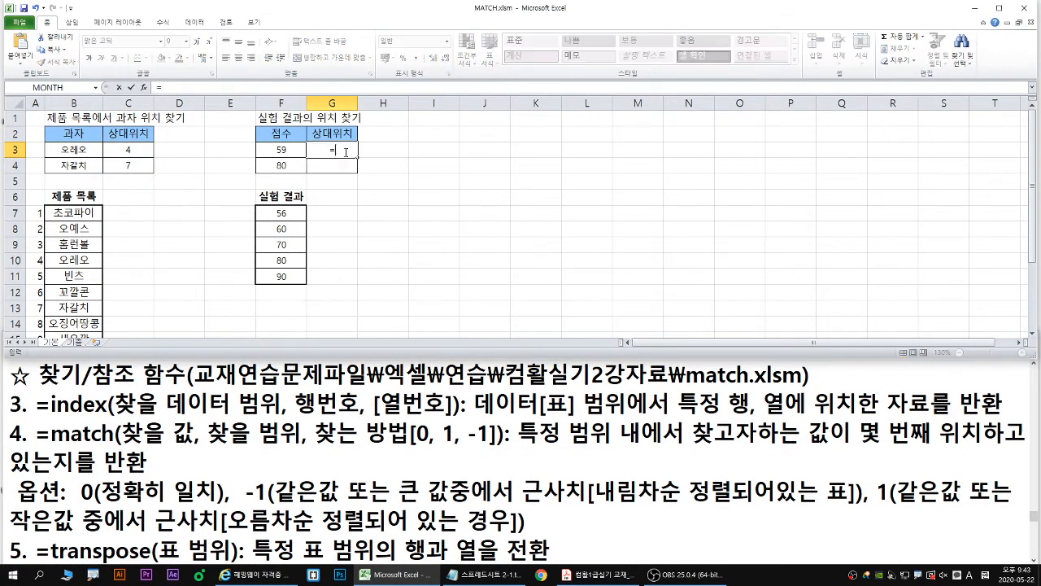
{"action": "type", "text": "mat"}
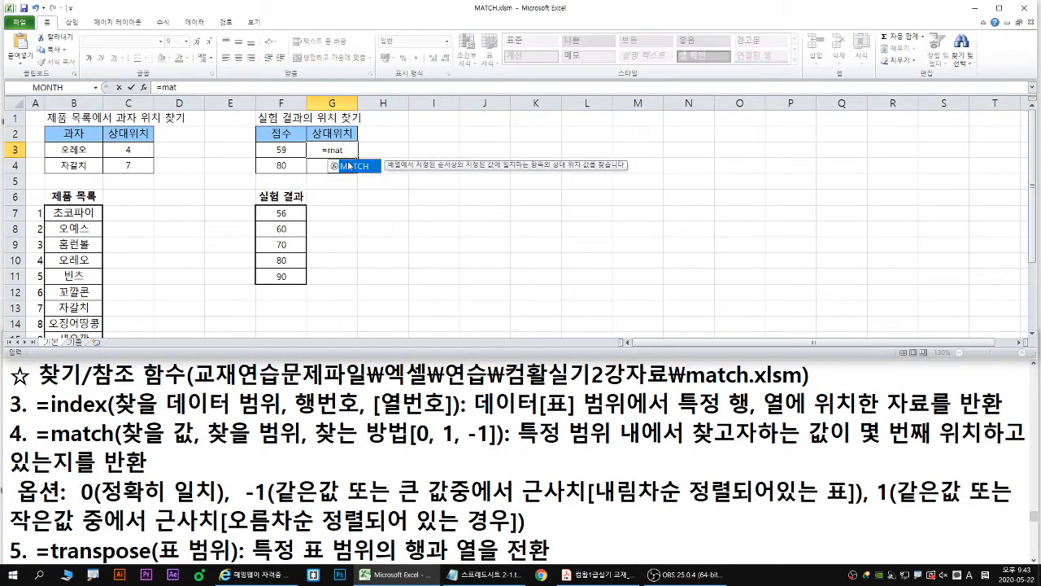
{"action": "double_click", "coordinate": [355, 167]}
{"action": "left_click", "coordinate": [144, 87]}
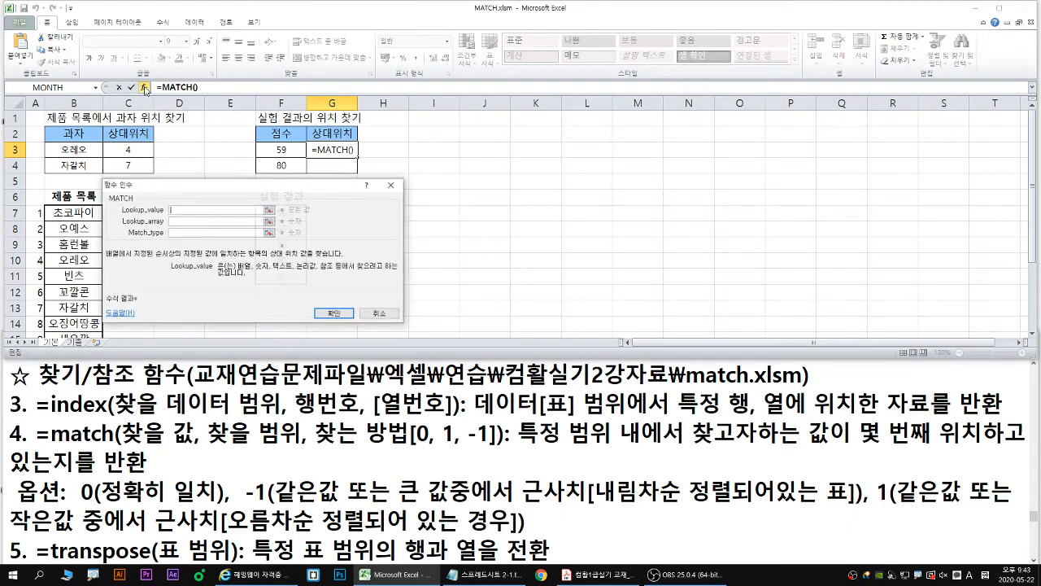
{"action": "left_click_drag", "start_coordinate": [302, 204], "coordinate": [510, 212]}
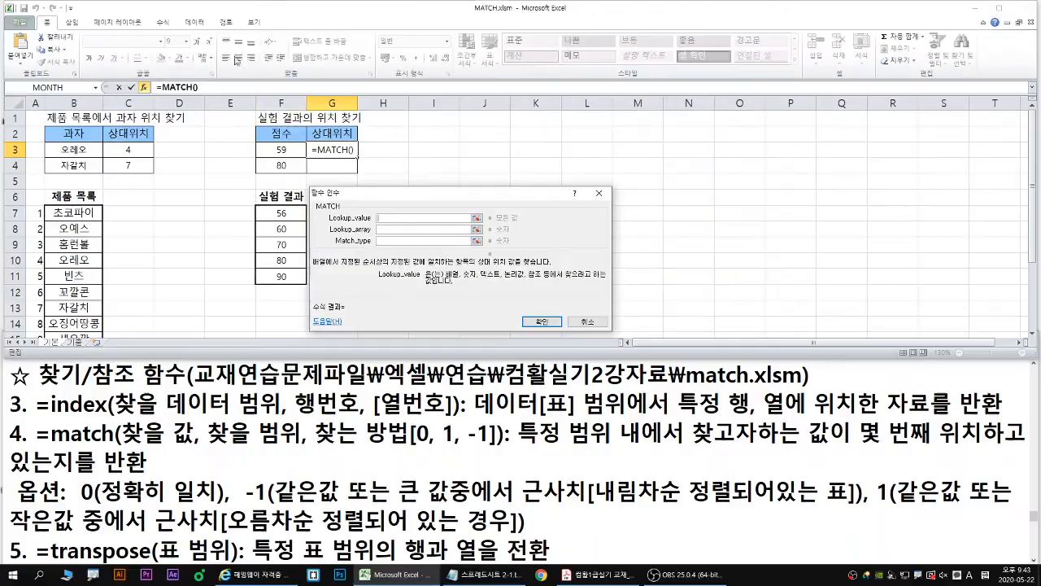
- Set the lookup value to F3 and the lookup array to the 실험 결과 scores in F7:F11
{"action": "left_click", "coordinate": [366, 262]}
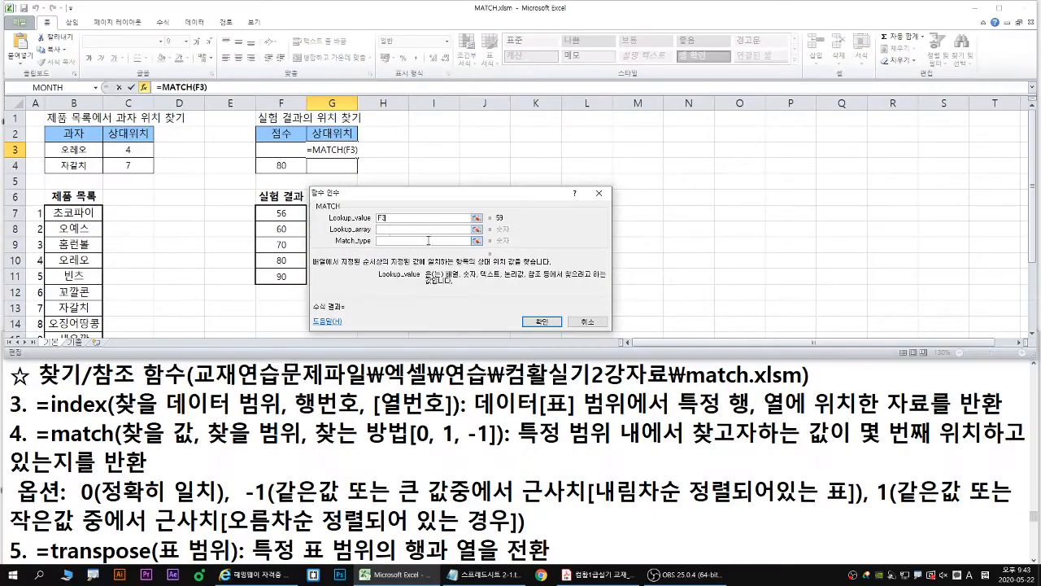
{"action": "left_click", "coordinate": [480, 290]}
{"action": "left_click_drag", "start_coordinate": [280, 215], "coordinate": [288, 274]}
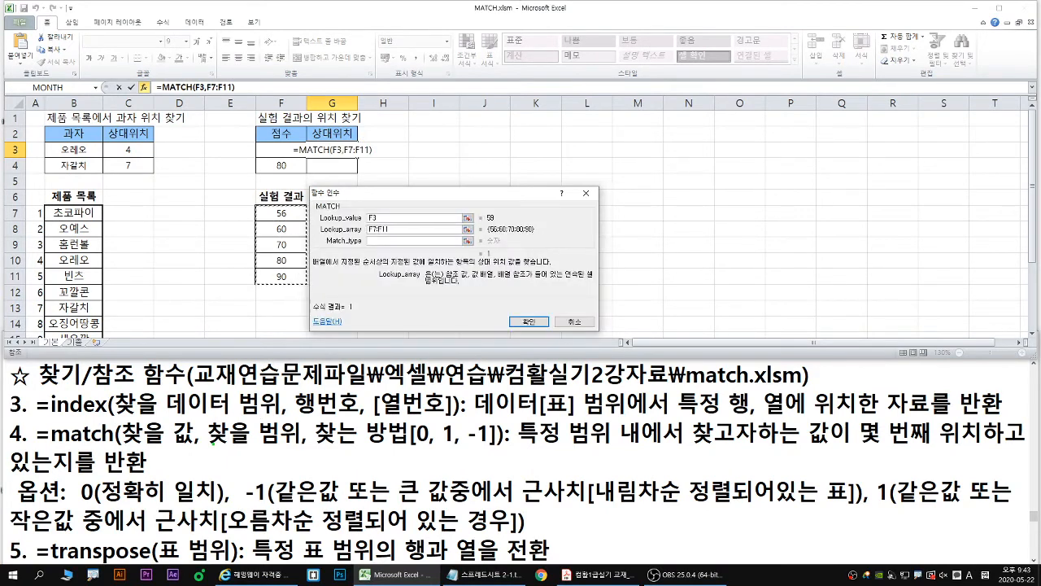
- Make the 실험 결과 range in the lookup array absolute as $F$7:$F$11
{"action": "left_click_drag", "start_coordinate": [206, 448], "coordinate": [306, 448]}
{"action": "left_click_drag", "start_coordinate": [256, 204], "coordinate": [308, 282]}
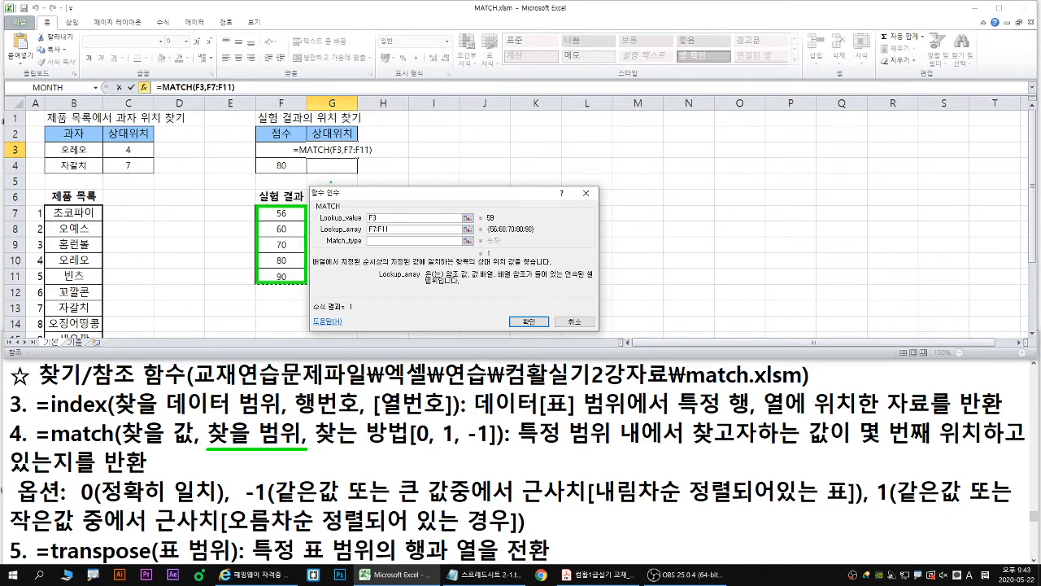
{"action": "left_click_drag", "start_coordinate": [356, 154], "coordinate": [360, 171]}
{"action": "left_click_drag", "start_coordinate": [285, 287], "coordinate": [288, 308]}
{"action": "mouse_move", "coordinate": [278, 303]}
{"action": "left_mouse_down"}
{"action": "mouse_move", "coordinate": [314, 296]}
{"action": "mouse_move", "coordinate": [267, 317]}
{"action": "left_mouse_up"}
{"action": "left_click_drag", "start_coordinate": [276, 300], "coordinate": [310, 316]}
{"action": "key", "text": "Escape"}
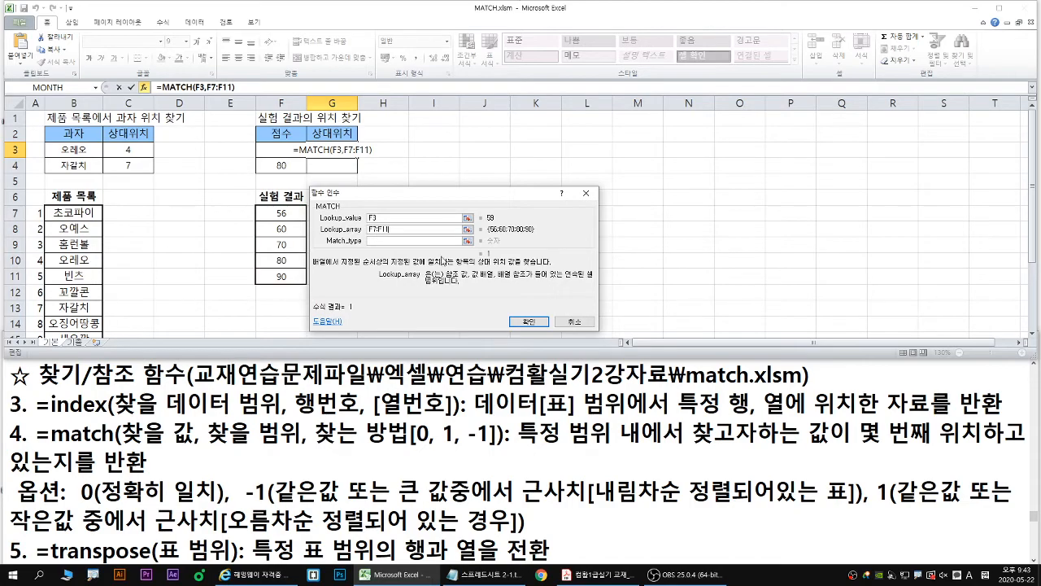
{"action": "left_click_drag", "start_coordinate": [398, 230], "coordinate": [368, 230]}
{"action": "key", "text": "F4"}
- Try match type 0 for the score in F3, compare it with the 실험 결과 list and clear the match type
{"action": "left_click", "coordinate": [374, 242]}
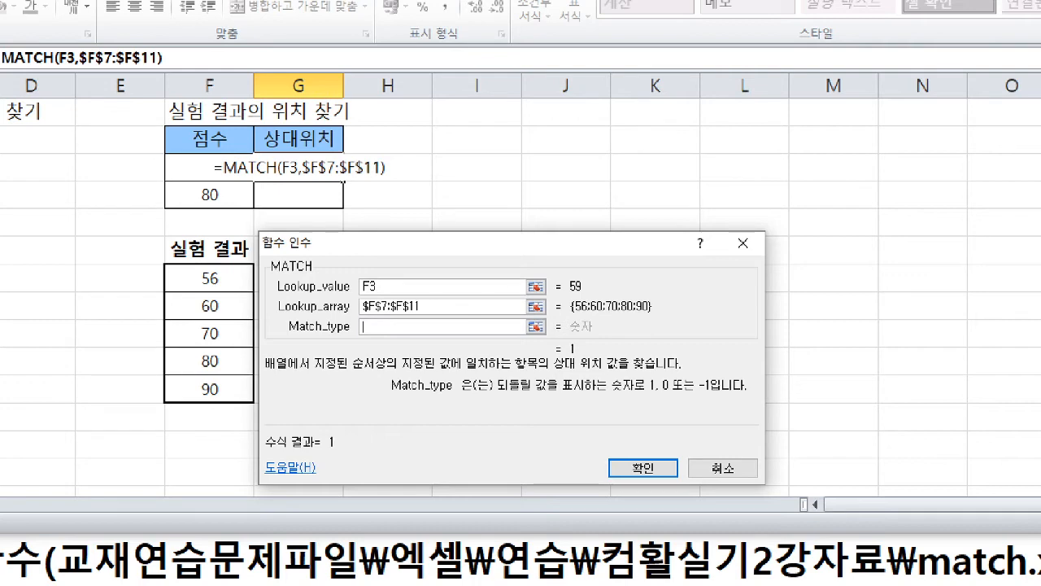
{"action": "type", "text": "0"}
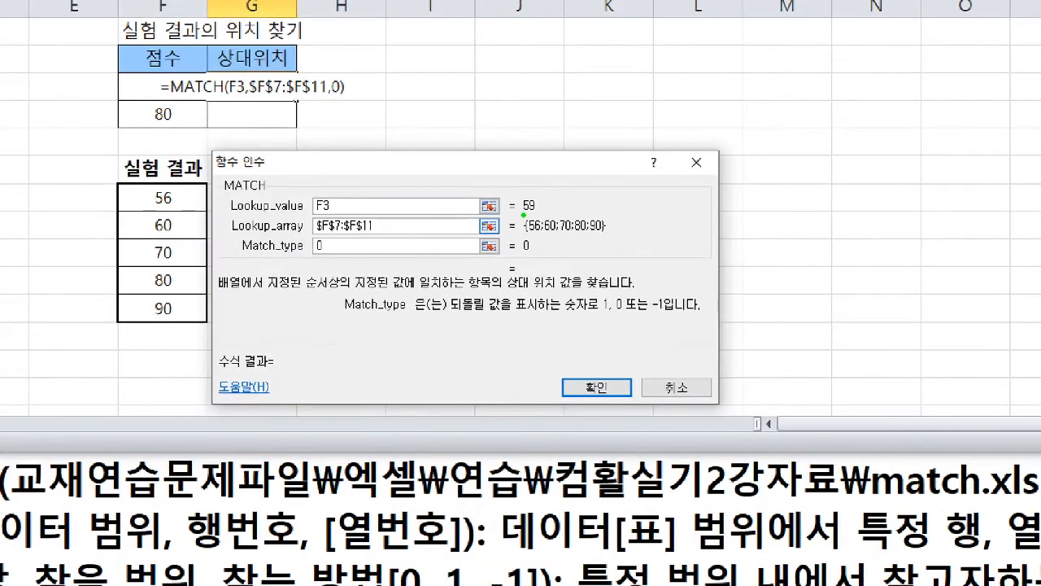
{"action": "left_click_drag", "start_coordinate": [523, 215], "coordinate": [540, 217]}
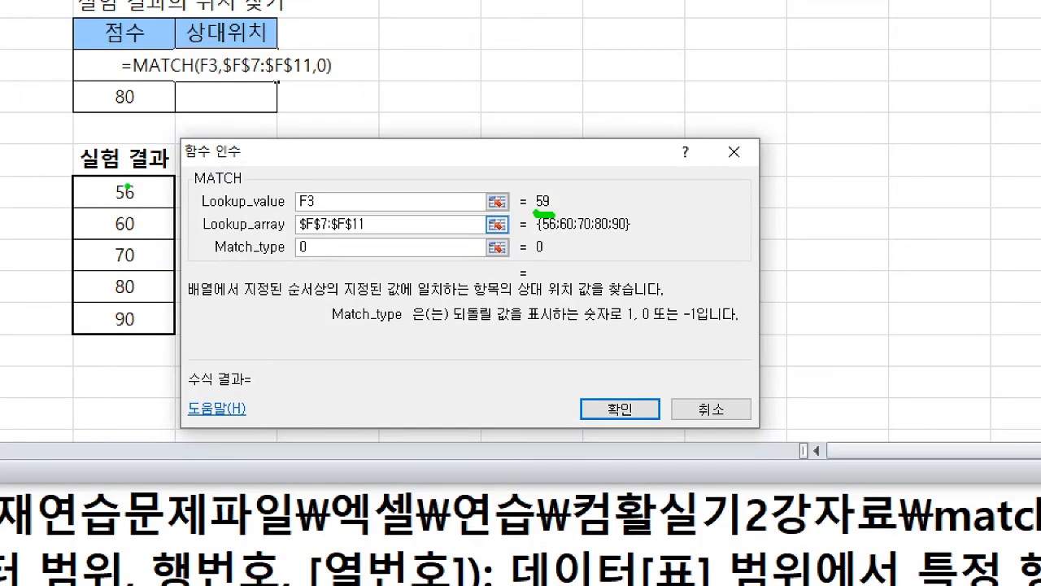
{"action": "left_click_drag", "start_coordinate": [94, 199], "coordinate": [100, 314]}
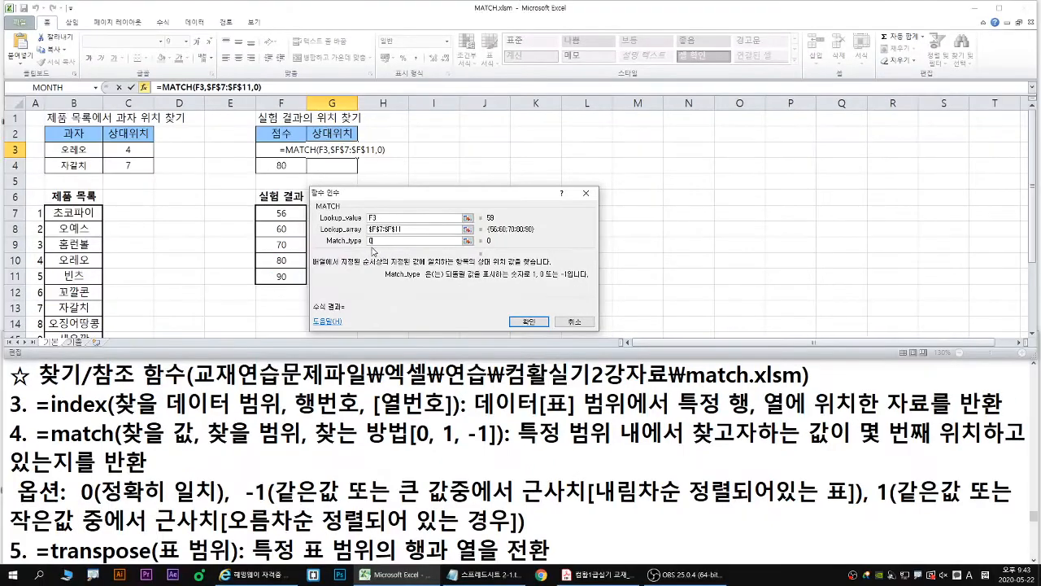
{"action": "key", "text": "BackSpace"}
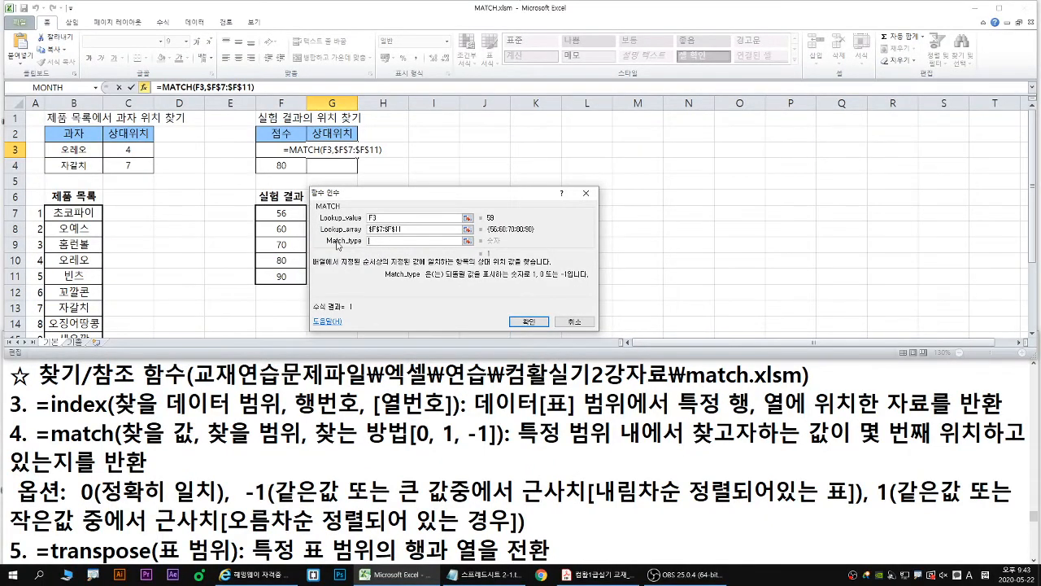
- Try match type -1 for the score in F3 and replace it with match type 1
{"action": "type", "text": "-"}
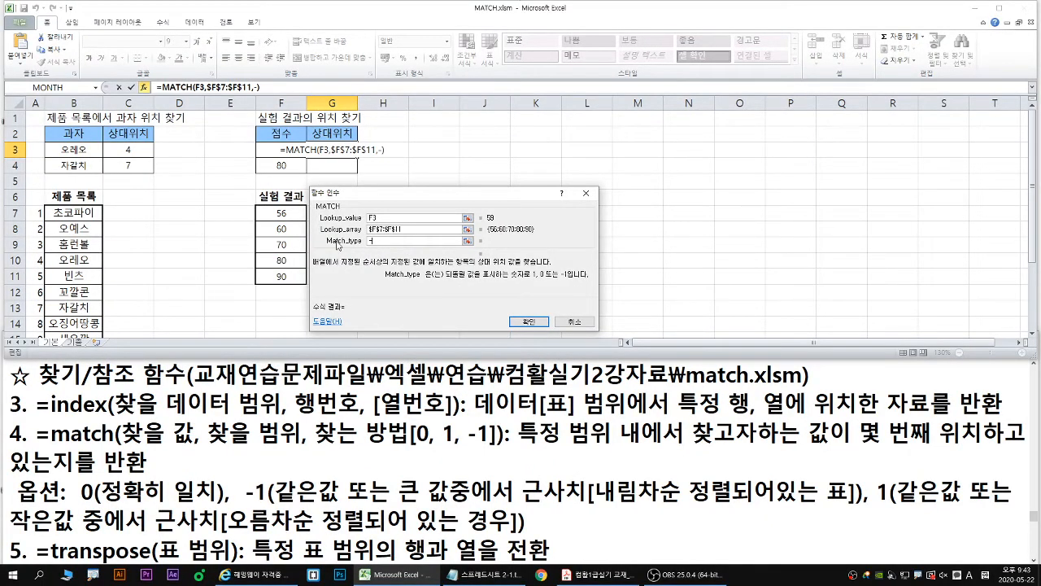
{"action": "type", "text": "1"}
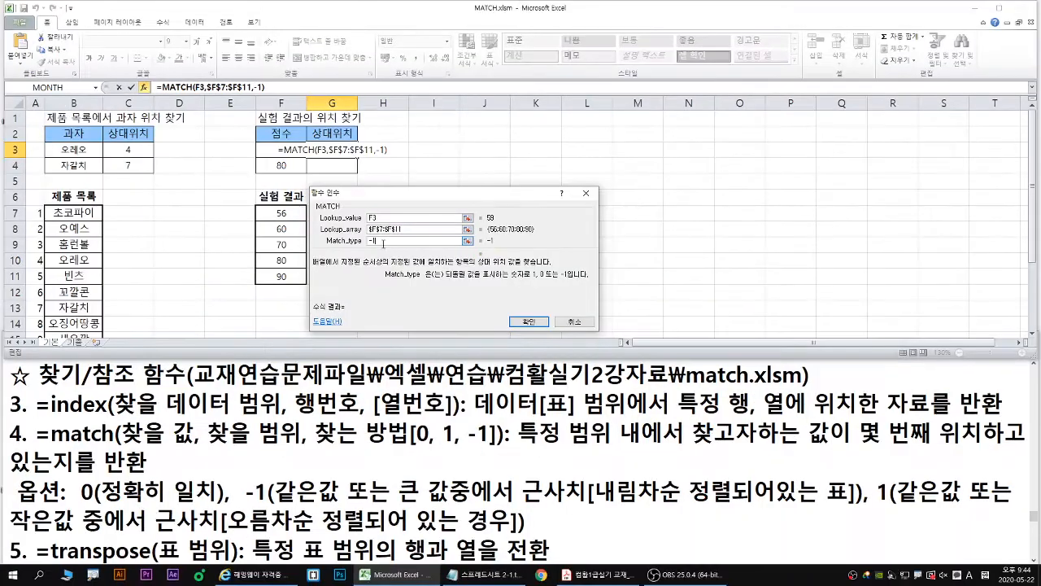
{"action": "left_click_drag", "start_coordinate": [375, 256], "coordinate": [262, 256]}
{"action": "type", "text": "1"}
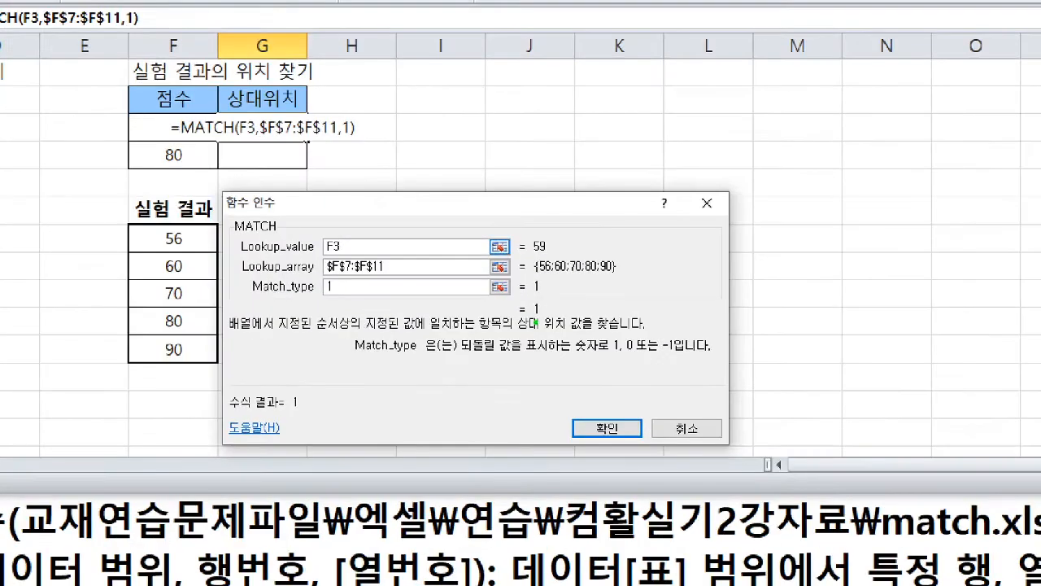
- Examine how match types -1 and 1 relate to descending and ascending order of the 실험 결과 scores
{"action": "mouse_move", "coordinate": [532, 323]}
{"action": "left_mouse_down"}
{"action": "mouse_move", "coordinate": [545, 301]}
{"action": "mouse_move", "coordinate": [529, 324]}
{"action": "left_mouse_up"}
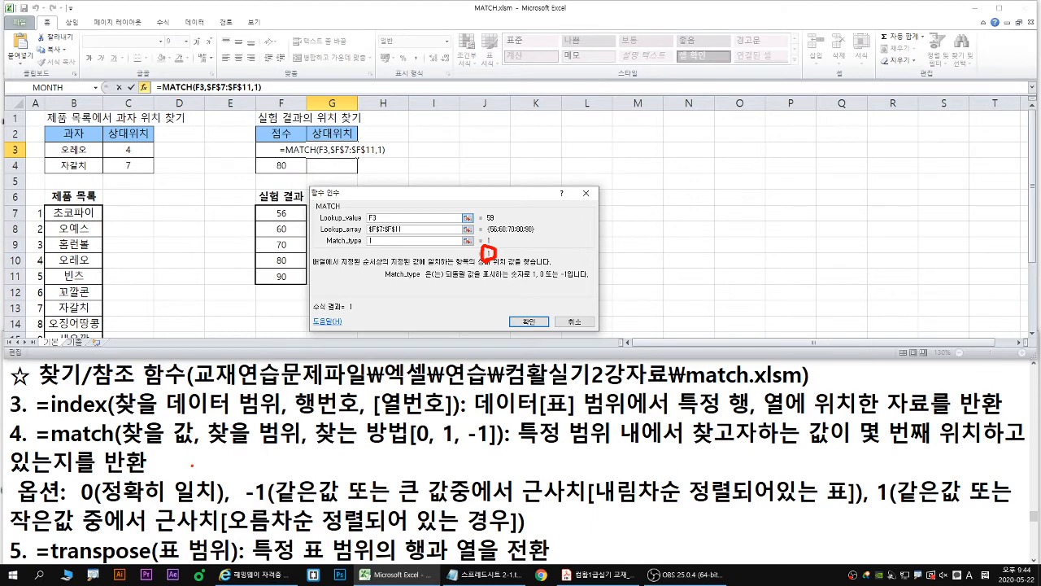
{"action": "left_click_drag", "start_coordinate": [245, 505], "coordinate": [272, 508]}
{"action": "left_click_drag", "start_coordinate": [597, 506], "coordinate": [850, 505]}
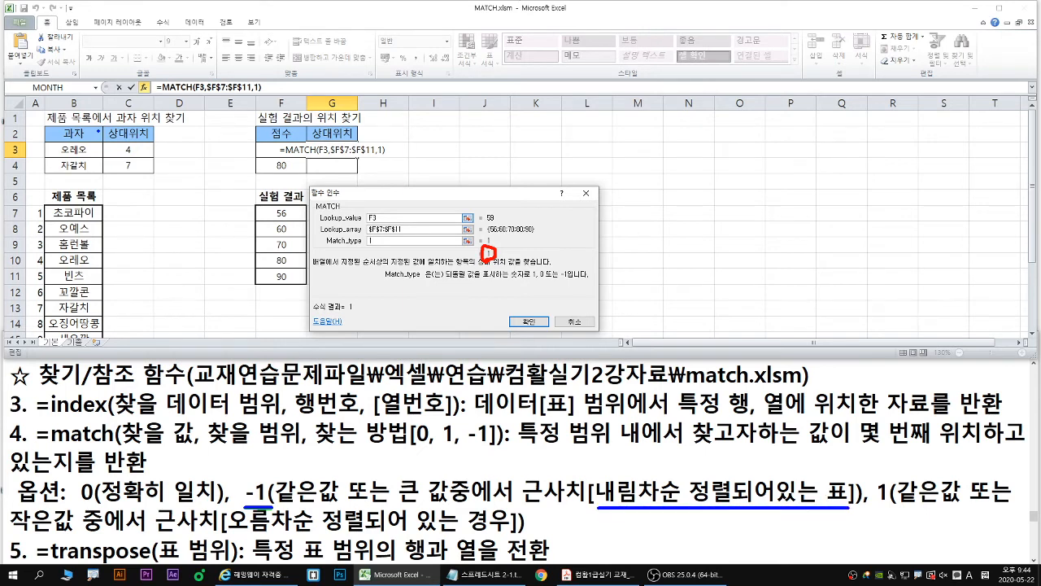
{"action": "mouse_move", "coordinate": [219, 210]}
{"action": "left_mouse_down"}
{"action": "mouse_move", "coordinate": [220, 222]}
{"action": "mouse_move", "coordinate": [232, 221]}
{"action": "mouse_move", "coordinate": [230, 210]}
{"action": "mouse_move", "coordinate": [228, 263]}
{"action": "mouse_move", "coordinate": [210, 283]}
{"action": "mouse_move", "coordinate": [227, 269]}
{"action": "left_mouse_up"}
{"action": "left_click_drag", "start_coordinate": [236, 264], "coordinate": [231, 278]}
{"action": "mouse_move", "coordinate": [205, 196]}
{"action": "left_mouse_down"}
{"action": "mouse_move", "coordinate": [251, 298]}
{"action": "mouse_move", "coordinate": [247, 287]}
{"action": "left_mouse_up"}
{"action": "left_click", "coordinate": [213, 222]}
{"action": "left_click", "coordinate": [213, 236]}
{"action": "left_click", "coordinate": [213, 252]}
{"action": "left_click", "coordinate": [210, 267]}
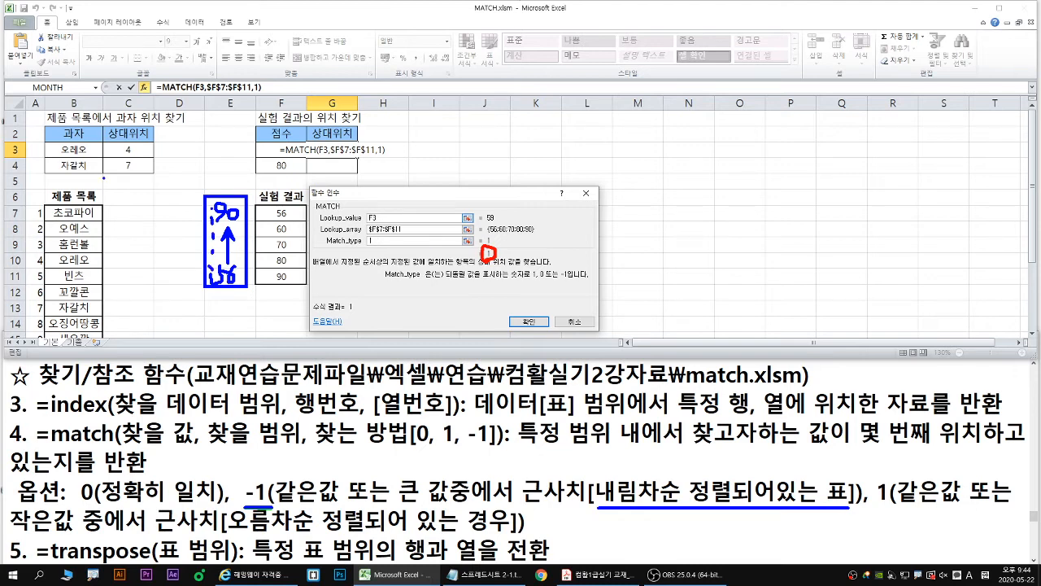
{"action": "left_click_drag", "start_coordinate": [197, 207], "coordinate": [212, 234]}
{"action": "left_click_drag", "start_coordinate": [200, 241], "coordinate": [214, 251]}
{"action": "left_click_drag", "start_coordinate": [256, 203], "coordinate": [307, 285]}
{"action": "mouse_move", "coordinate": [292, 213]}
{"action": "left_mouse_down"}
{"action": "mouse_move", "coordinate": [291, 279]}
{"action": "mouse_move", "coordinate": [303, 259]}
{"action": "left_mouse_up"}
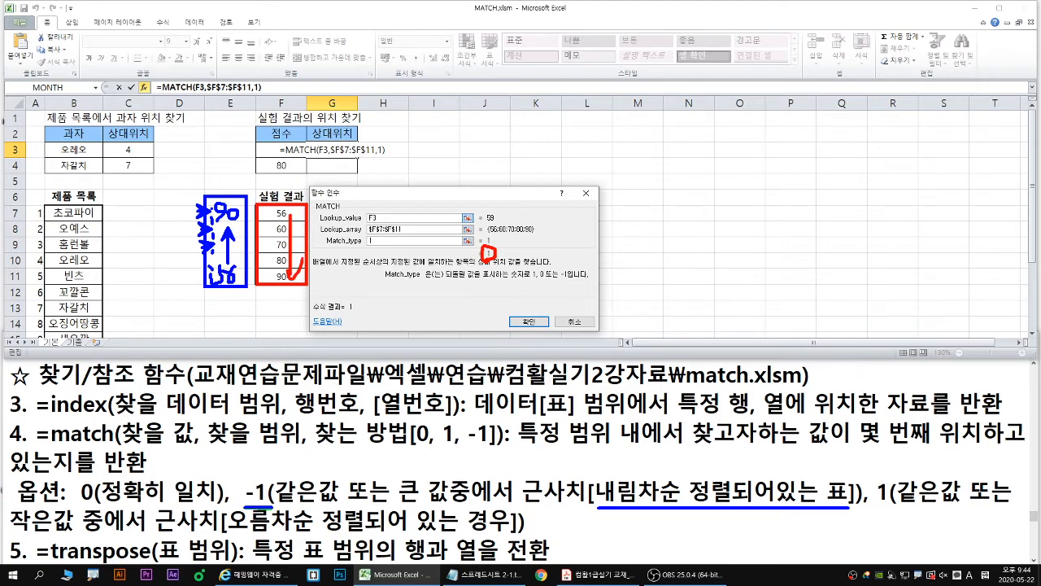
{"action": "key", "text": "Escape"}
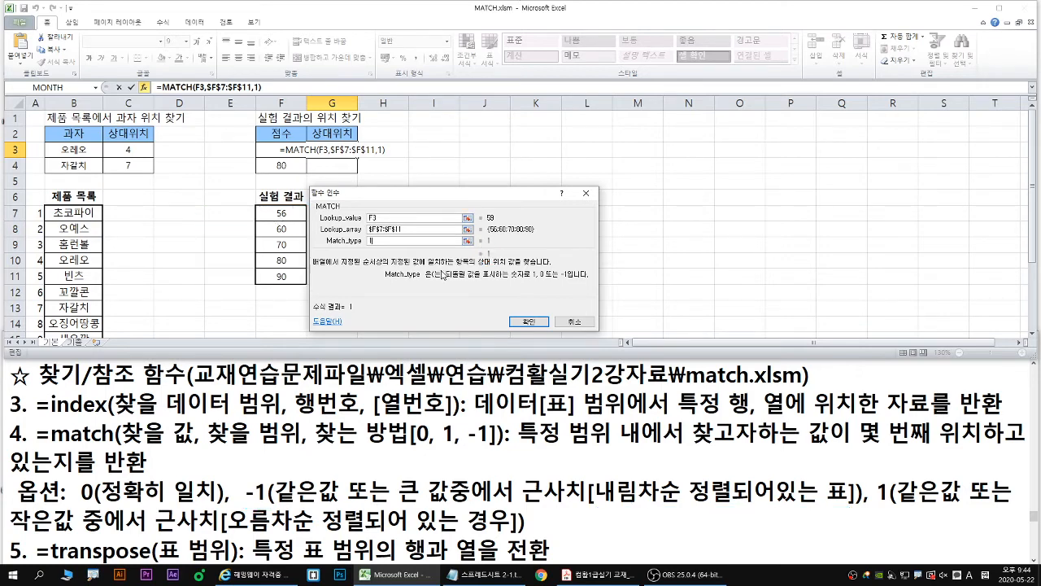
- Compare the F3 score with the ascending 실험 결과 scores and complete the MATCH formula in G3
{"action": "key", "text": "ctrl+2"}
{"action": "left_click_drag", "start_coordinate": [372, 242], "coordinate": [372, 247]}
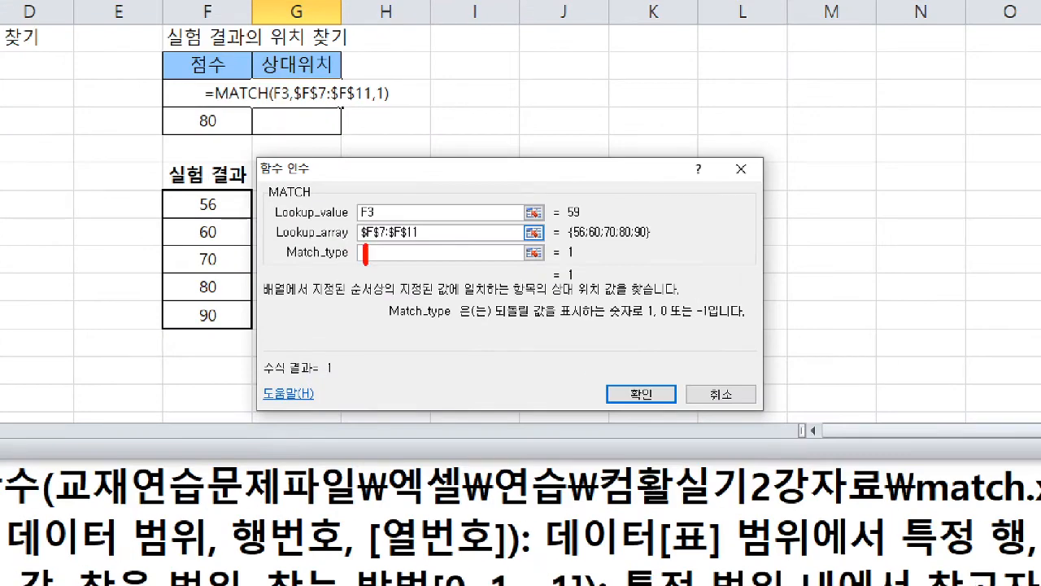
{"action": "mouse_move", "coordinate": [582, 225]}
{"action": "left_mouse_down"}
{"action": "mouse_move", "coordinate": [573, 227]}
{"action": "mouse_move", "coordinate": [583, 201]}
{"action": "mouse_move", "coordinate": [585, 218]}
{"action": "left_mouse_up"}
{"action": "left_click_drag", "start_coordinate": [221, 201], "coordinate": [247, 206]}
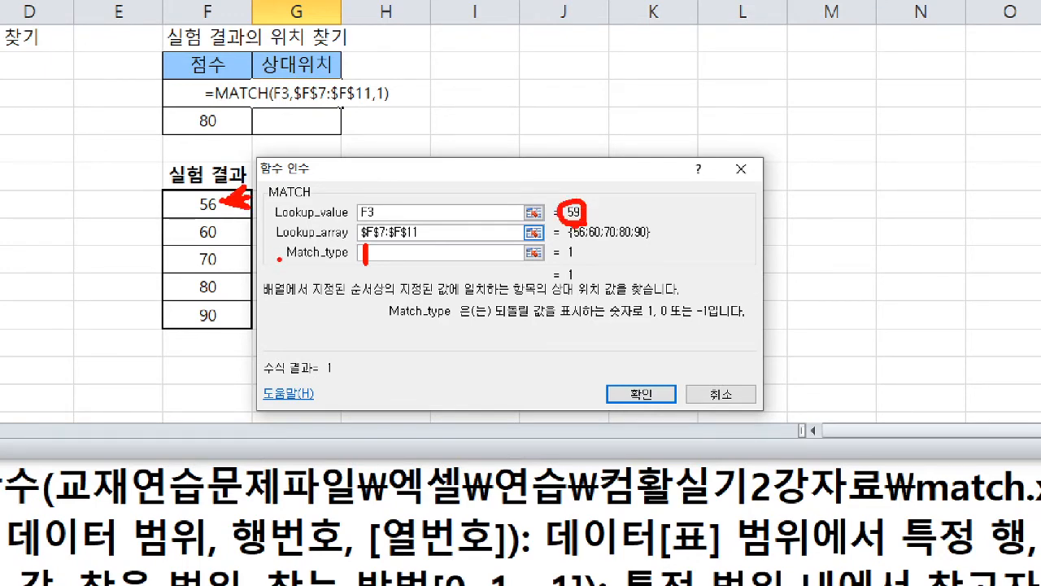
{"action": "mouse_move", "coordinate": [224, 210]}
{"action": "left_mouse_down"}
{"action": "mouse_move", "coordinate": [228, 304]}
{"action": "mouse_move", "coordinate": [248, 306]}
{"action": "left_mouse_up"}
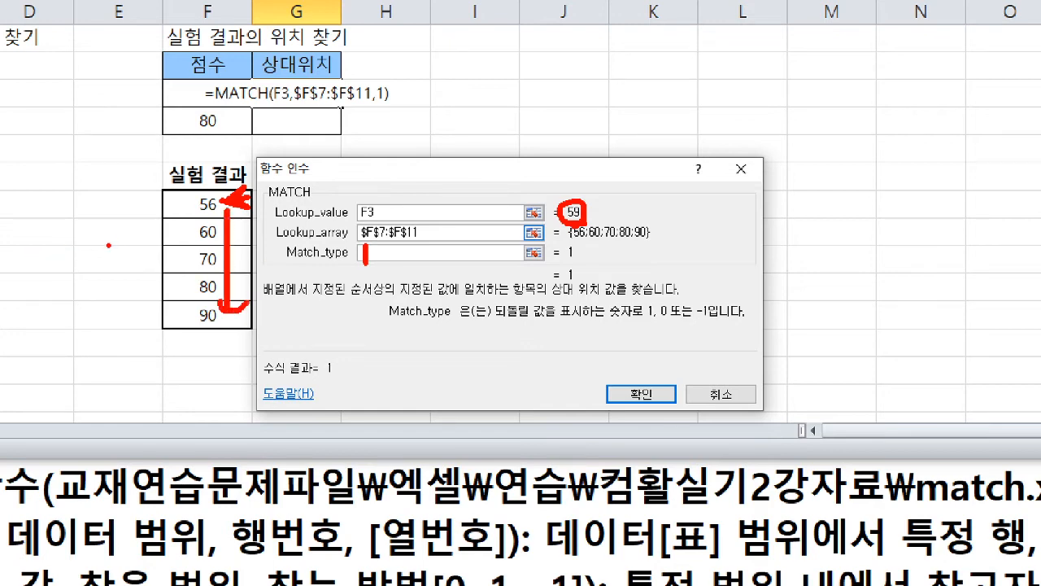
{"action": "left_click_drag", "start_coordinate": [130, 308], "coordinate": [130, 217]}
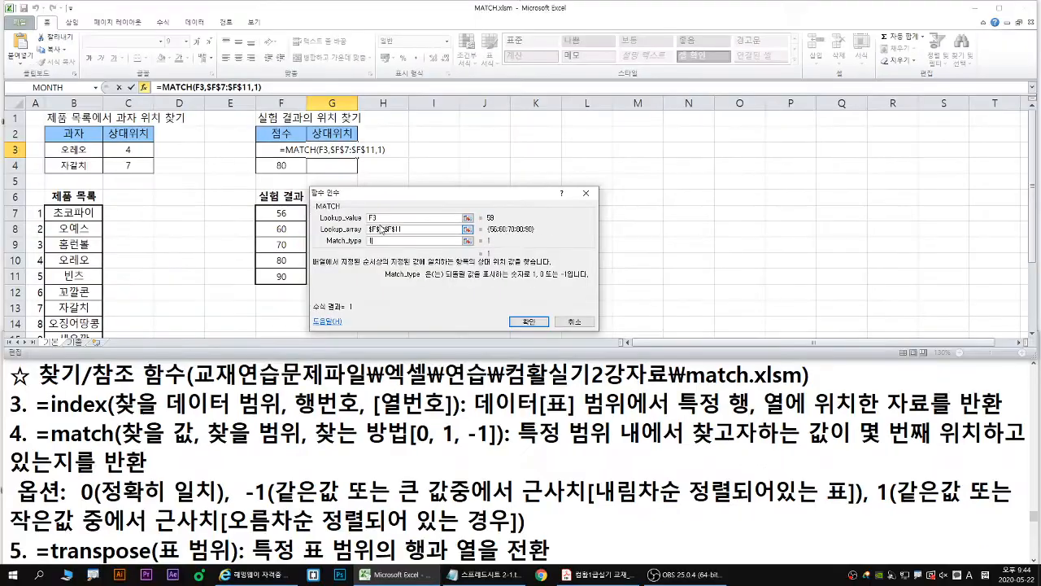
{"action": "key", "text": "Return"}
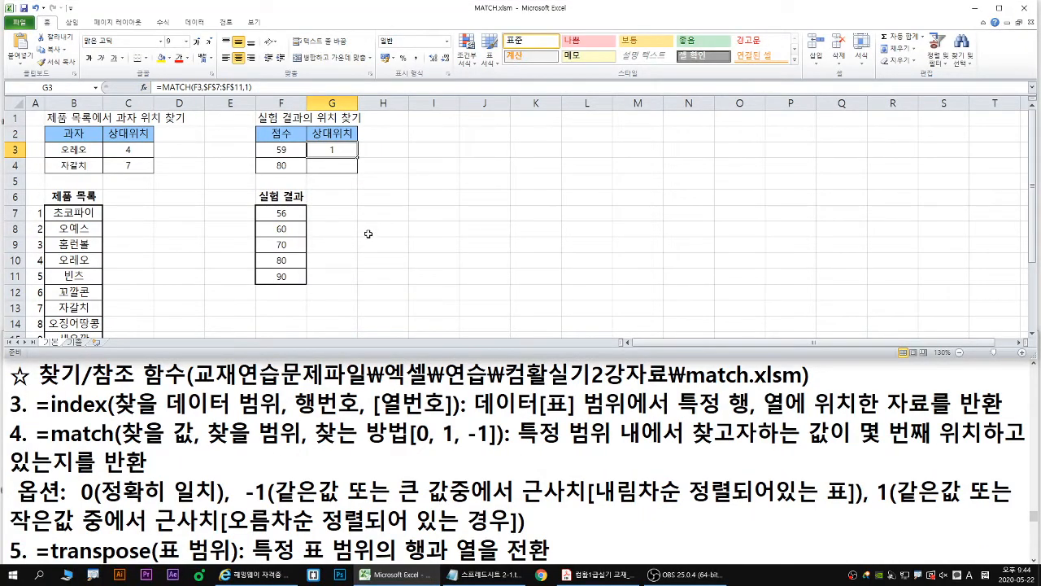
- Switch to the 기출 sheet containing the 점수등급 column and the 등급표 table
{"action": "left_click", "coordinate": [75, 343]}
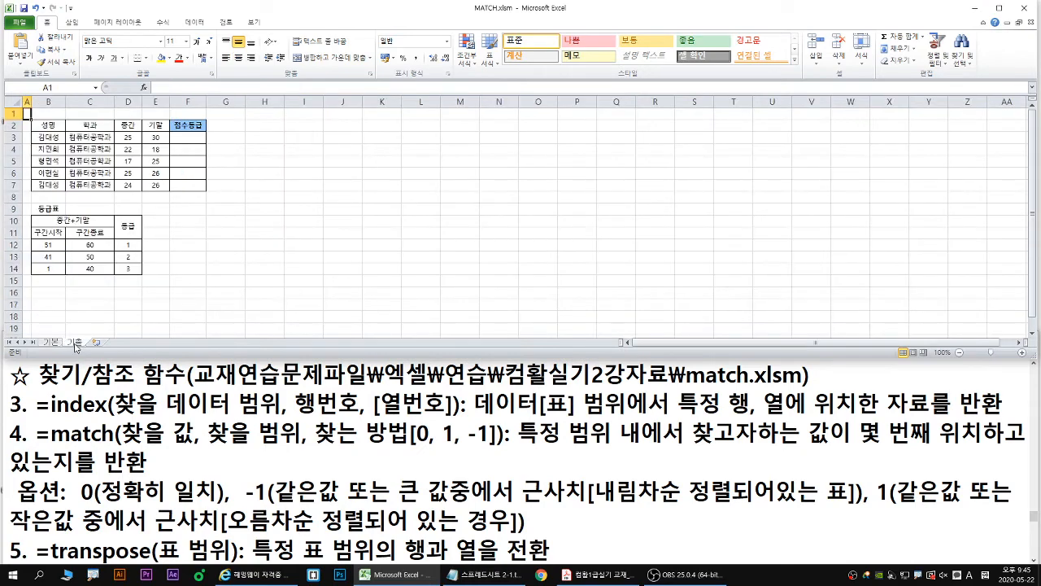
{"action": "scroll", "coordinate": [121, 318], "scroll_direction": "up", "scroll_amount": 3}
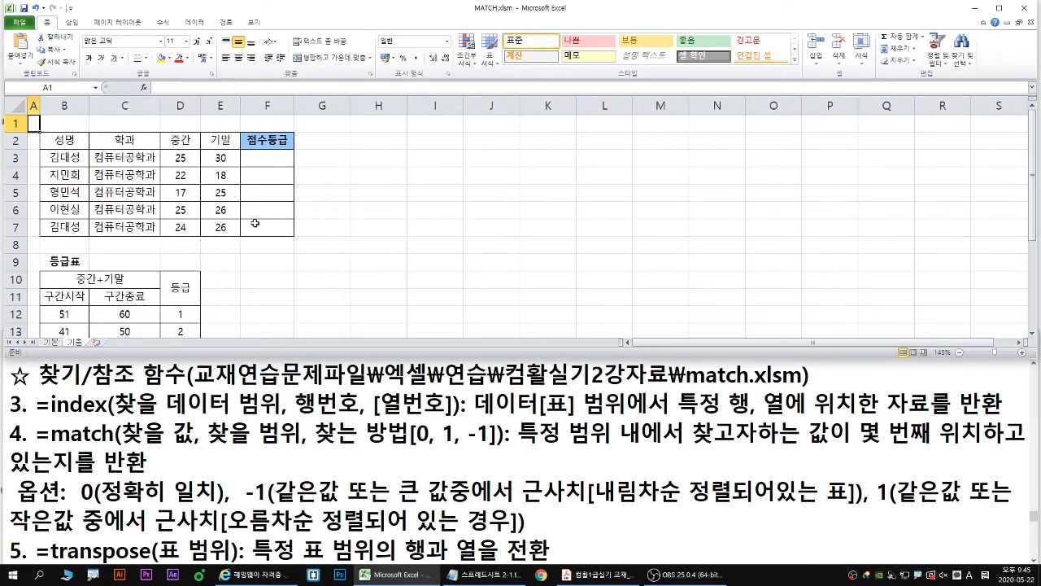
{"action": "scroll", "coordinate": [97, 335], "scroll_direction": "down", "scroll_amount": 1}
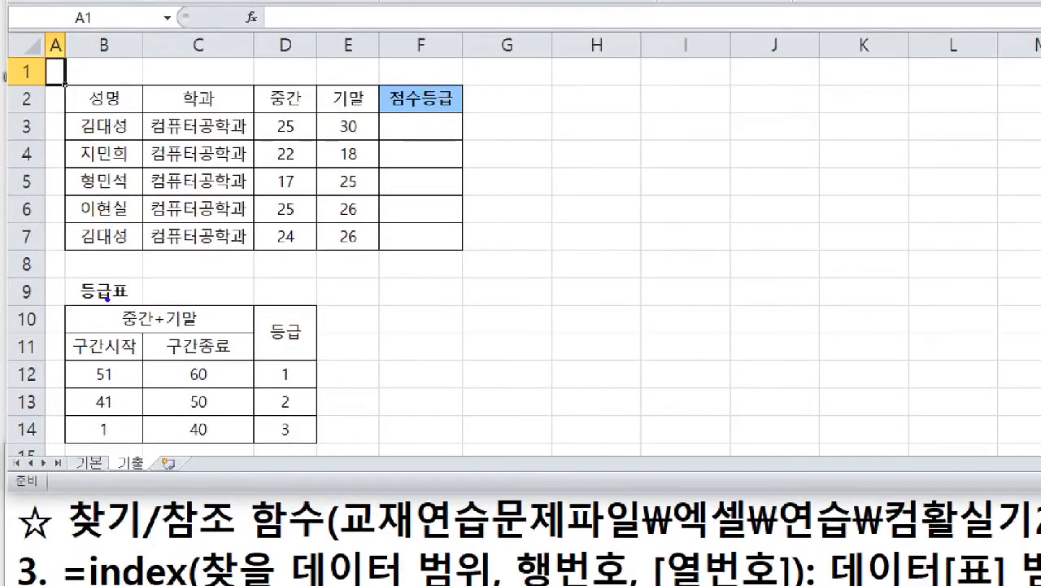
- Examine how the sum of 중간 and 기말 relates to the 구간종료 values in 등급표 for 점수등급
{"action": "left_click_drag", "start_coordinate": [117, 331], "coordinate": [201, 331]}
{"action": "key", "text": "r"}
{"action": "mouse_move", "coordinate": [461, 122]}
{"action": "left_mouse_down"}
{"action": "mouse_move", "coordinate": [435, 122]}
{"action": "mouse_move", "coordinate": [441, 151]}
{"action": "left_mouse_up"}
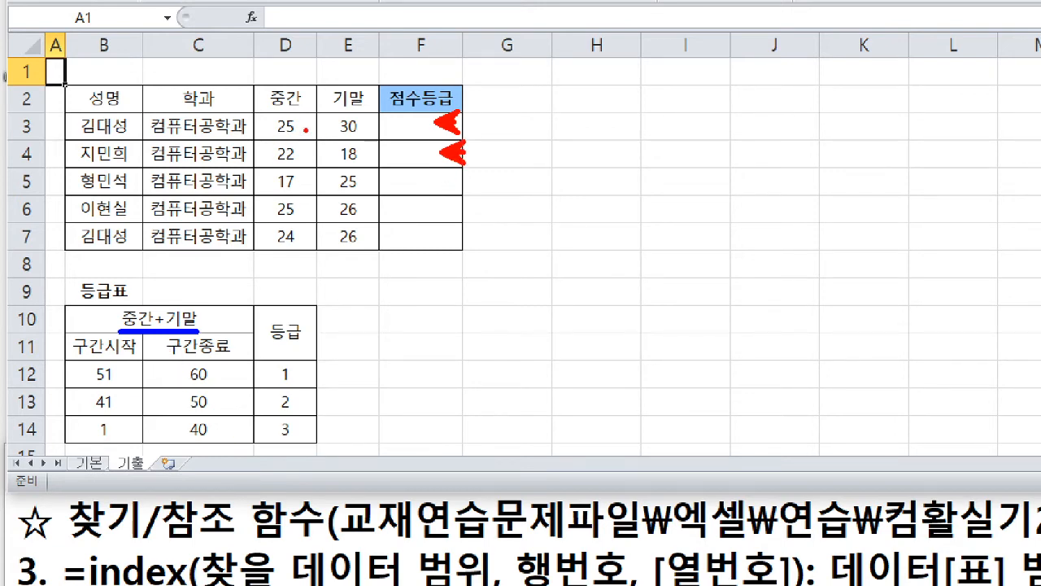
{"action": "mouse_move", "coordinate": [307, 122]}
{"action": "left_mouse_down"}
{"action": "mouse_move", "coordinate": [325, 123]}
{"action": "mouse_move", "coordinate": [316, 135]}
{"action": "left_mouse_up"}
{"action": "key", "text": "b"}
{"action": "left_click_drag", "start_coordinate": [141, 359], "coordinate": [253, 446]}
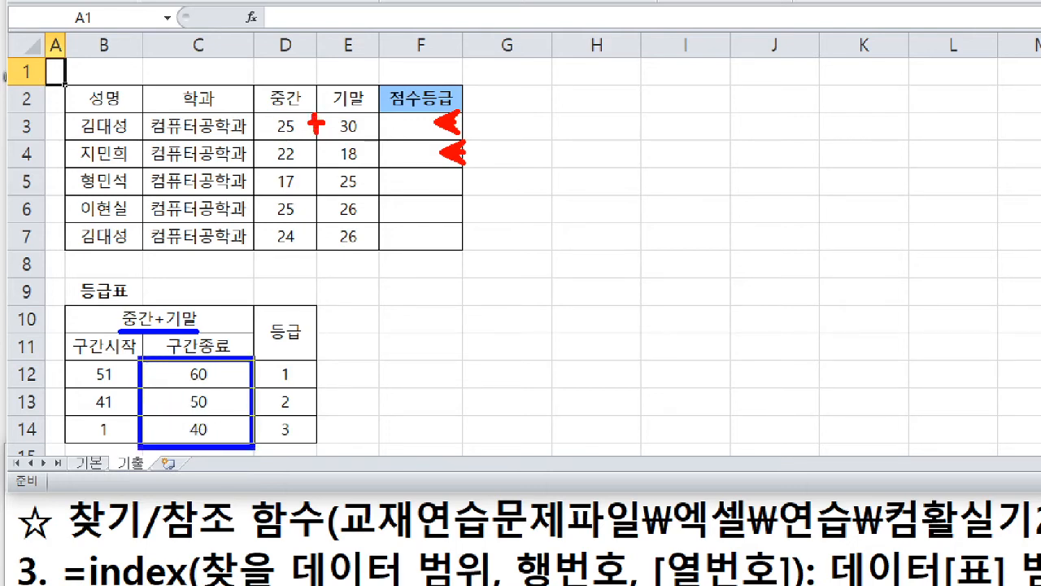
{"action": "left_click", "coordinate": [222, 375]}
{"action": "left_click", "coordinate": [221, 400]}
{"action": "left_click", "coordinate": [218, 427]}
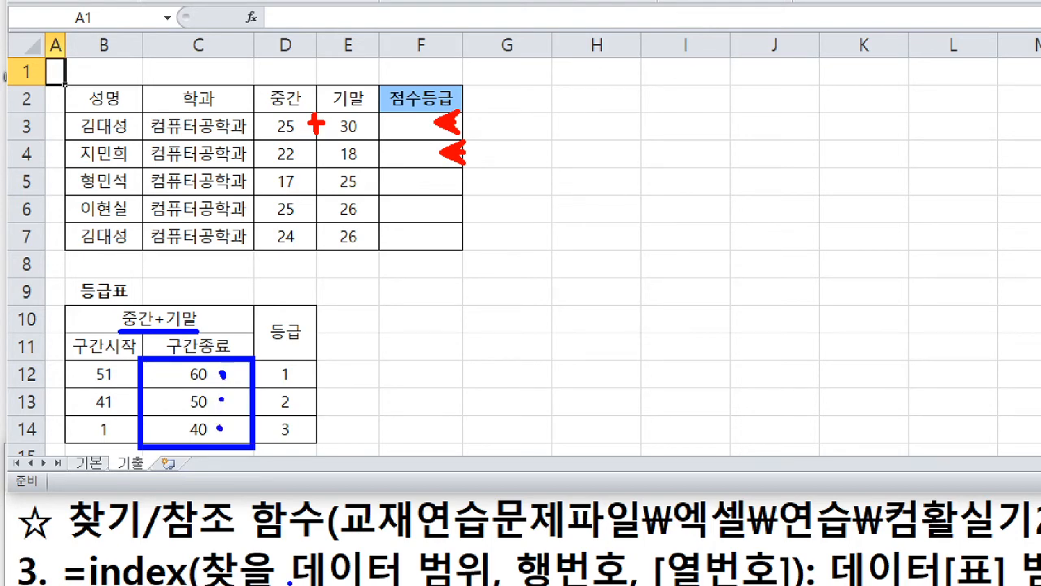
{"action": "key", "text": "Escape"}
- Start a MATCH function in F3 under 점수등급 and open its arguments, clear of the 등급표 table
{"action": "left_click", "coordinate": [251, 154]}
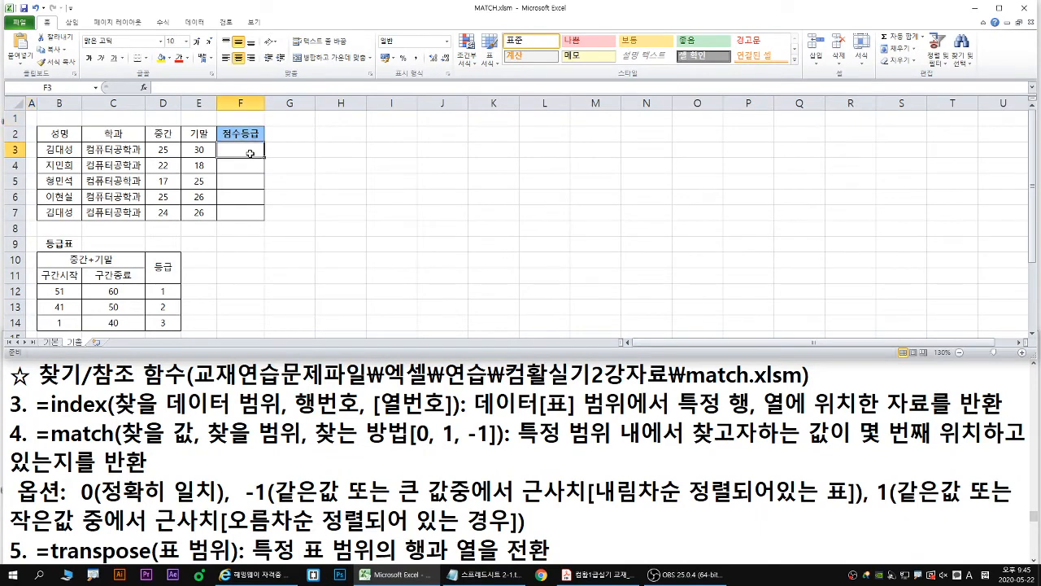
{"action": "type", "text": "="}
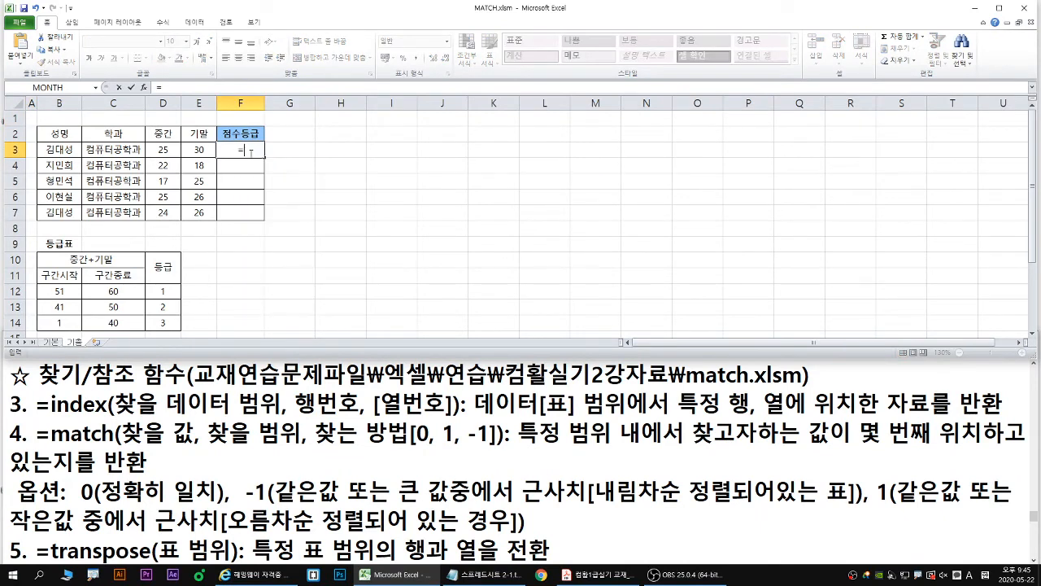
{"action": "type", "text": "mat"}
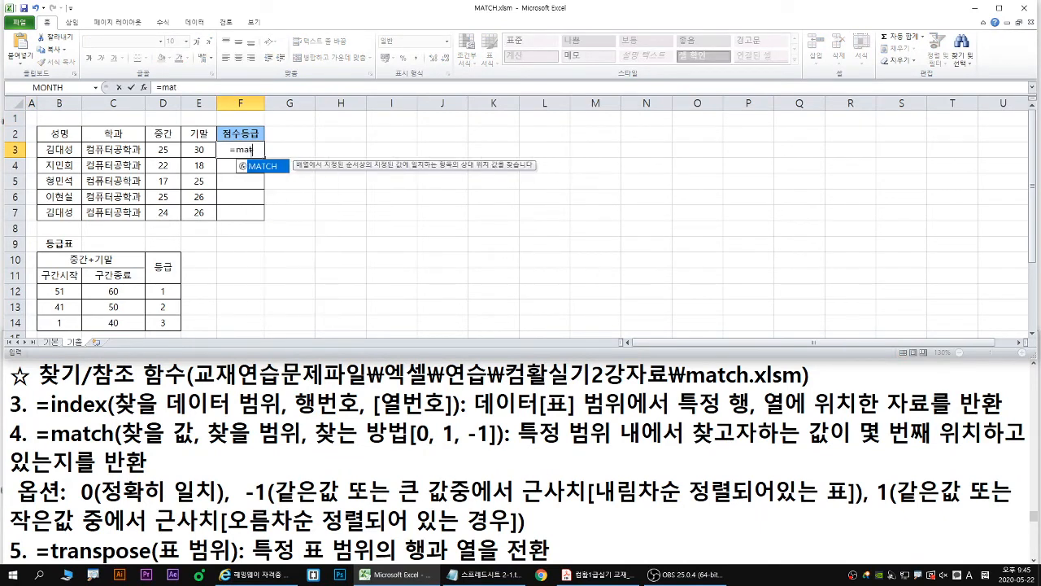
{"action": "double_click", "coordinate": [262, 166]}
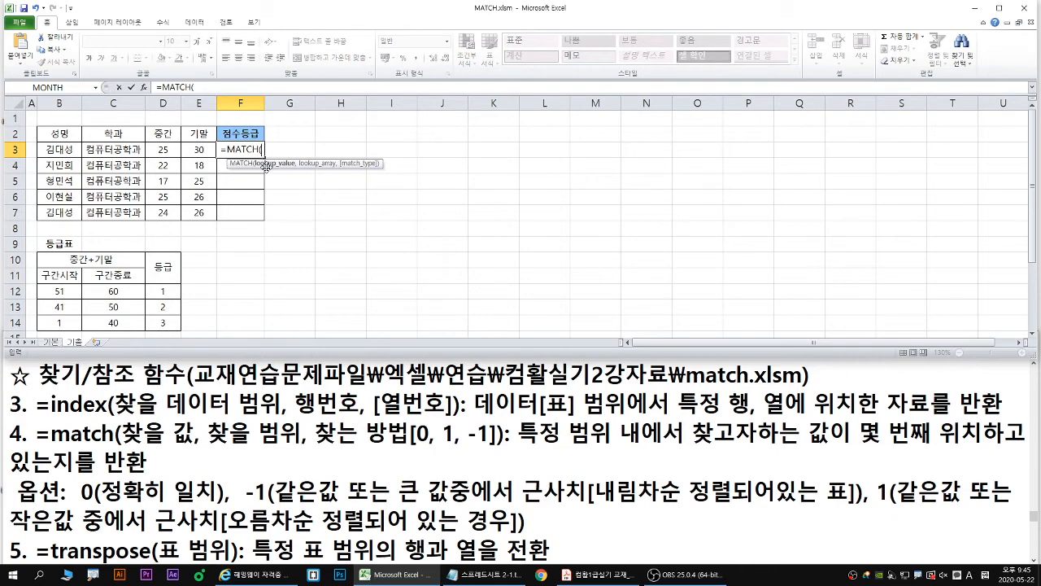
{"action": "left_click", "coordinate": [144, 87]}
{"action": "left_click_drag", "start_coordinate": [326, 212], "coordinate": [318, 212]}
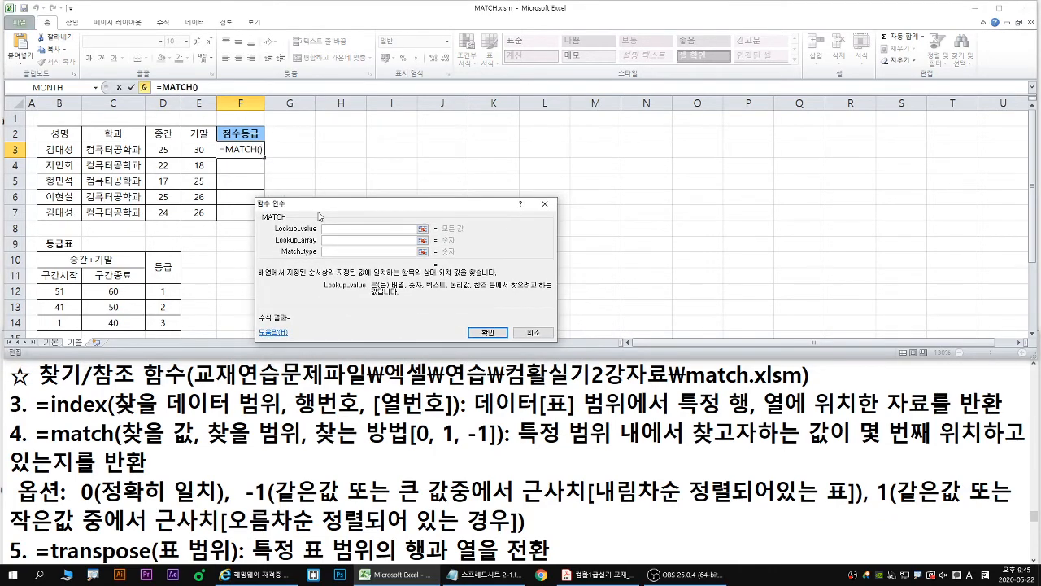
- Set the lookup value to the sum of the 중간 and 기말 scores, D3+E3
{"action": "key", "text": "ctrl+1"}
{"action": "left_click", "coordinate": [2, 161]}
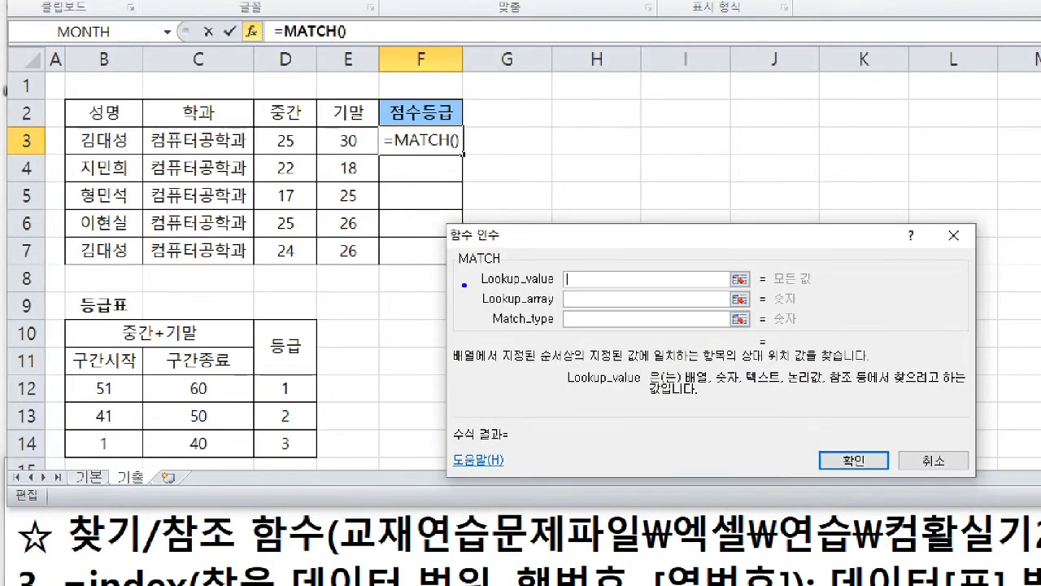
{"action": "left_click_drag", "start_coordinate": [480, 288], "coordinate": [624, 287]}
{"action": "mouse_move", "coordinate": [288, 145]}
{"action": "left_mouse_down"}
{"action": "mouse_move", "coordinate": [301, 167]}
{"action": "mouse_move", "coordinate": [331, 136]}
{"action": "mouse_move", "coordinate": [321, 149]}
{"action": "mouse_move", "coordinate": [382, 177]}
{"action": "left_mouse_up"}
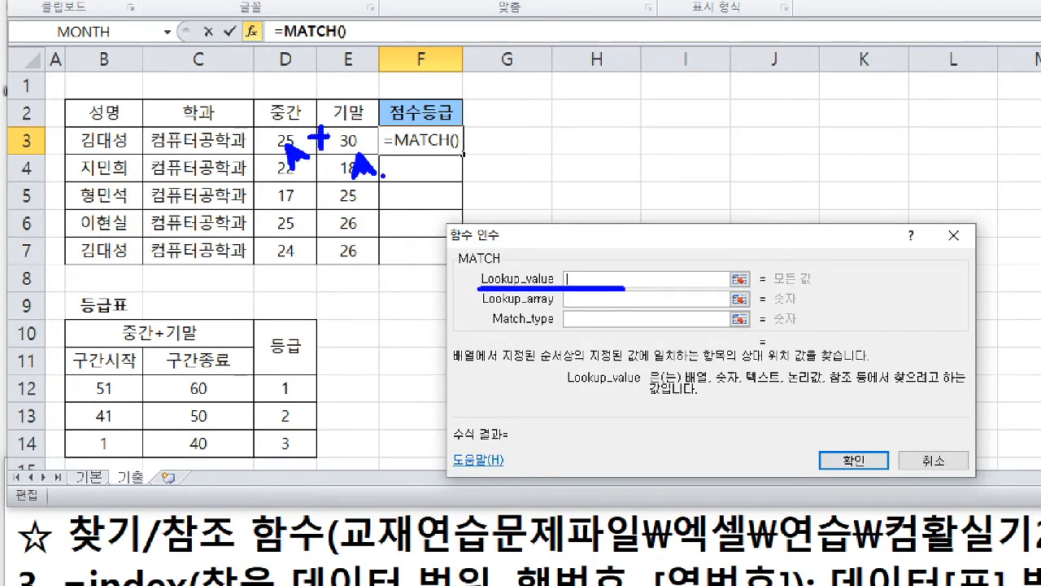
{"action": "key", "text": "Escape"}
{"action": "left_click", "coordinate": [162, 150]}
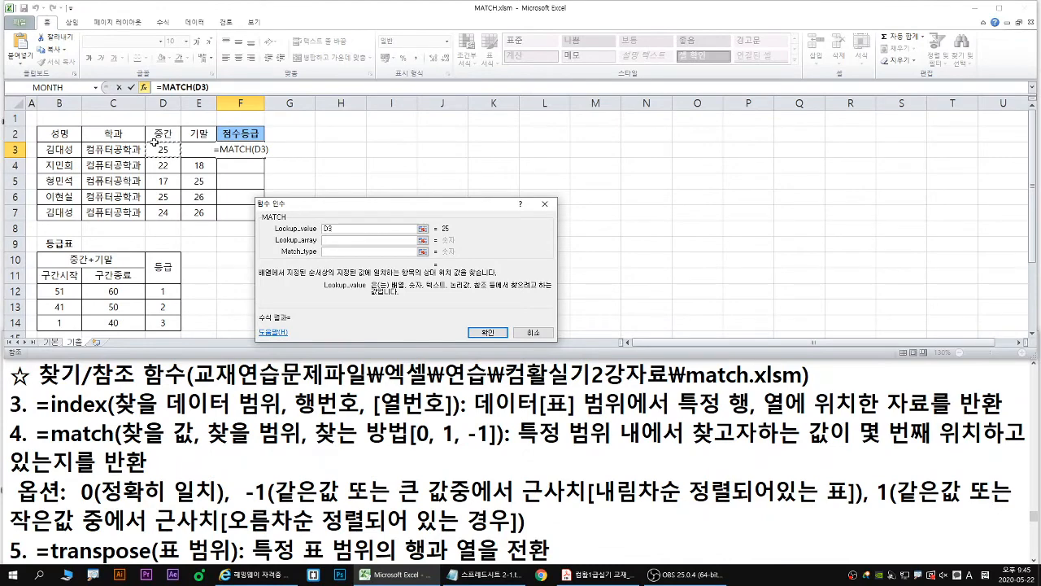
{"action": "type", "text": "+"}
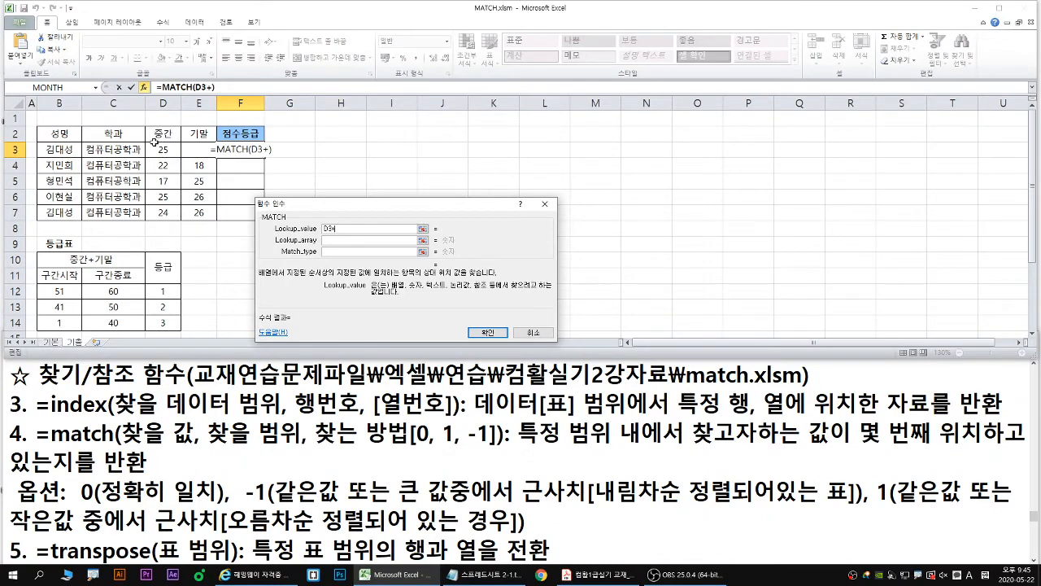
{"action": "left_click", "coordinate": [198, 149]}
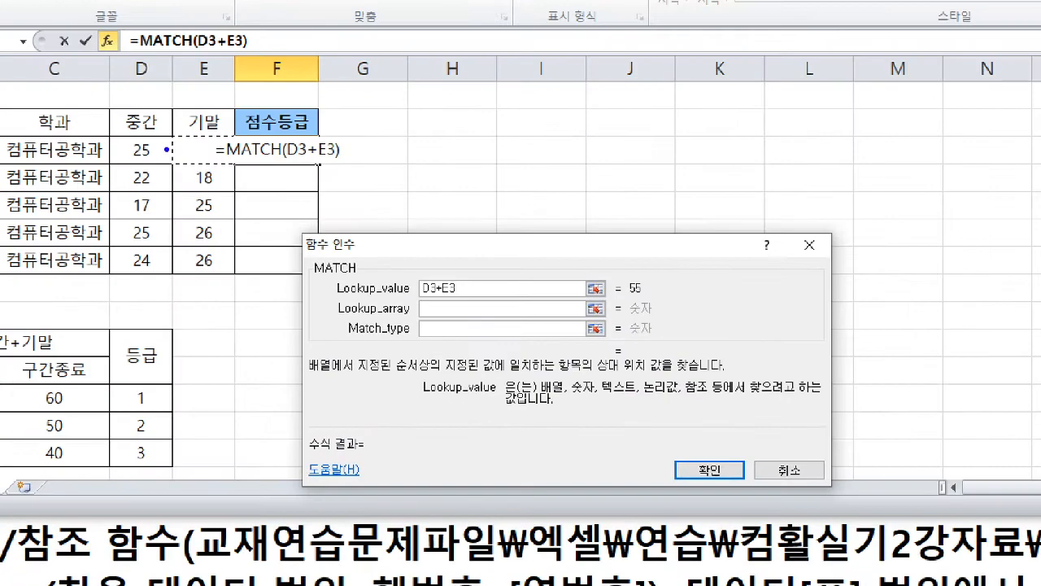
{"action": "mouse_move", "coordinate": [173, 129]}
{"action": "left_mouse_down"}
{"action": "mouse_move", "coordinate": [152, 147]}
{"action": "mouse_move", "coordinate": [171, 145]}
{"action": "left_mouse_up"}
{"action": "left_click_drag", "start_coordinate": [231, 127], "coordinate": [210, 149]}
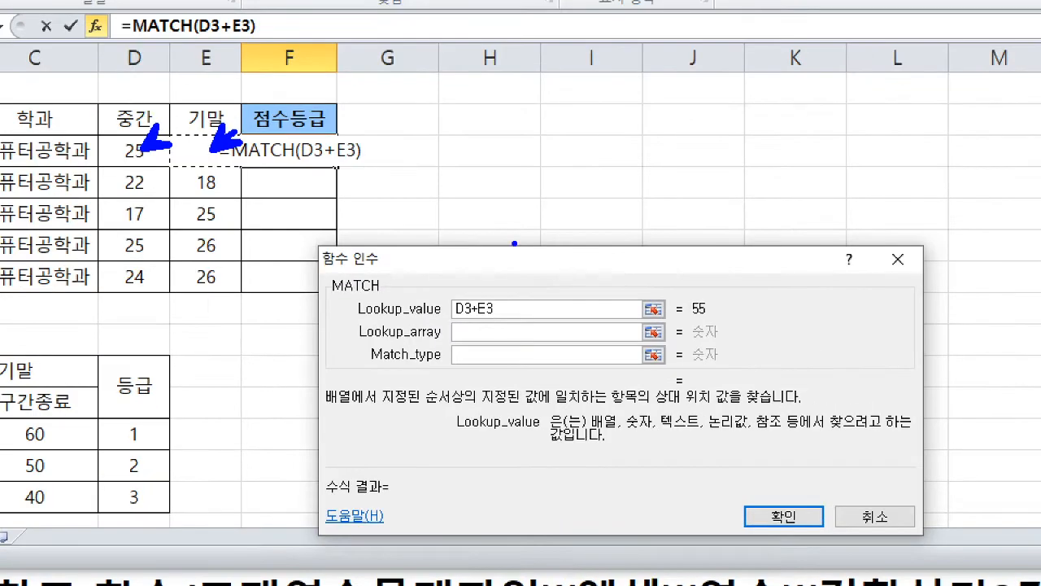
{"action": "mouse_move", "coordinate": [690, 326]}
{"action": "left_mouse_down"}
{"action": "mouse_move", "coordinate": [721, 301]}
{"action": "mouse_move", "coordinate": [680, 311]}
{"action": "mouse_move", "coordinate": [688, 325]}
{"action": "left_mouse_up"}
{"action": "left_click_drag", "start_coordinate": [450, 318], "coordinate": [504, 322]}
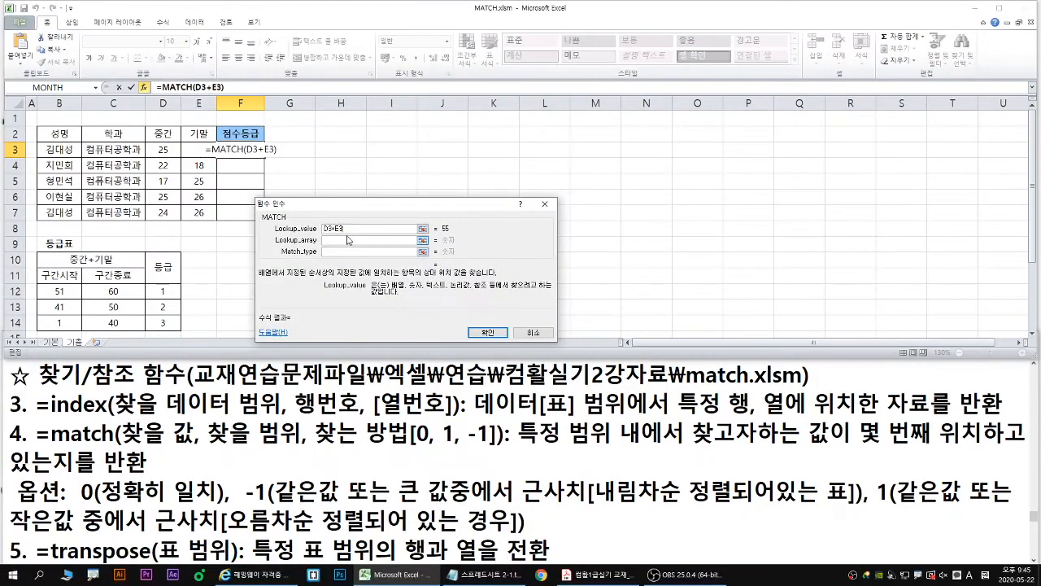
- Activate the empty lookup array argument and examine the 등급표 ranges in rows 12 to 14 for it
{"action": "left_click", "coordinate": [492, 334]}
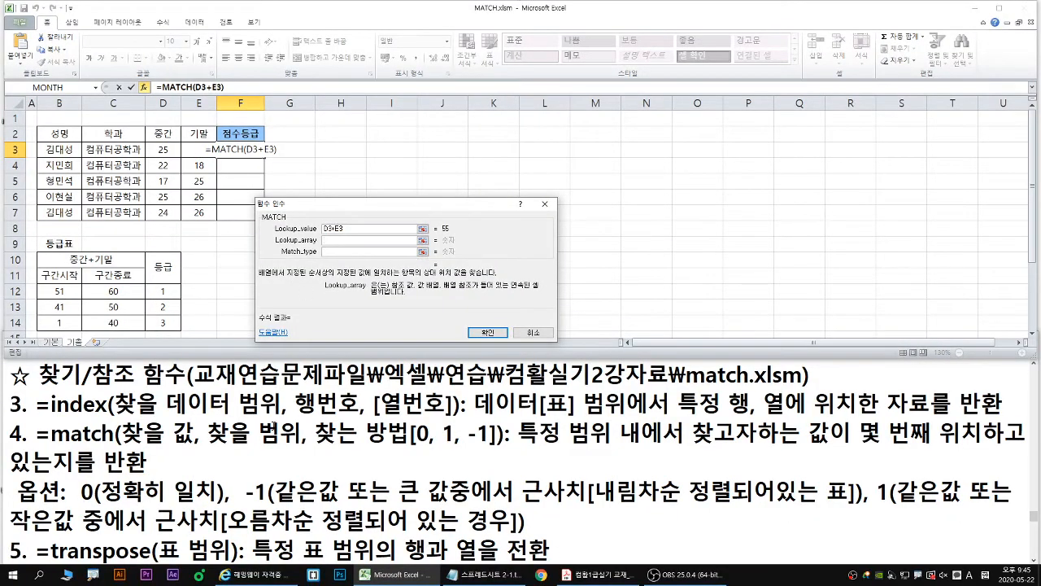
{"action": "left_click_drag", "start_coordinate": [208, 447], "coordinate": [302, 447]}
{"action": "left_click_drag", "start_coordinate": [278, 245], "coordinate": [345, 243]}
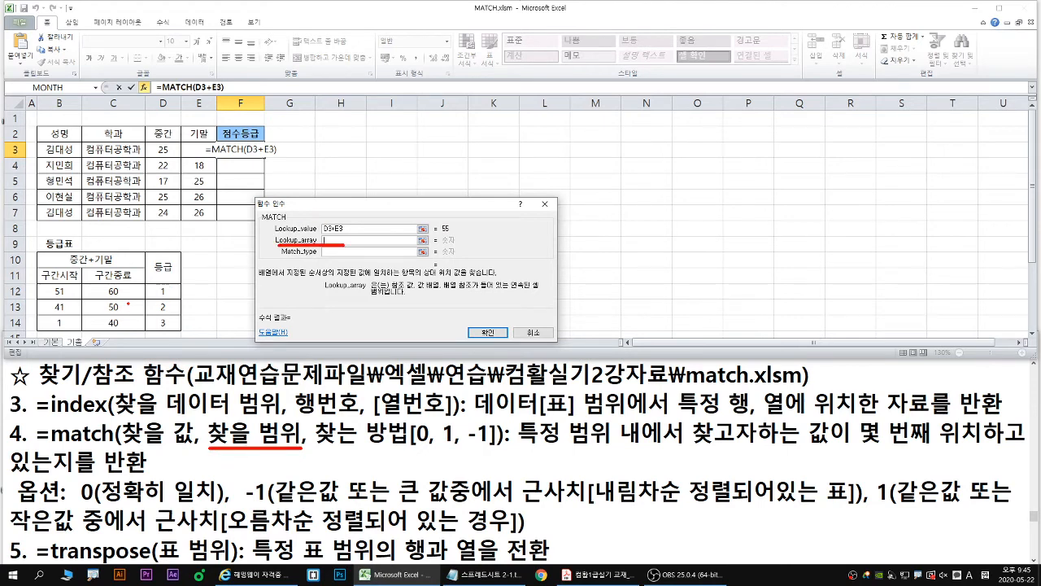
{"action": "left_click_drag", "start_coordinate": [38, 281], "coordinate": [179, 333]}
{"action": "left_click_drag", "start_coordinate": [69, 277], "coordinate": [122, 271]}
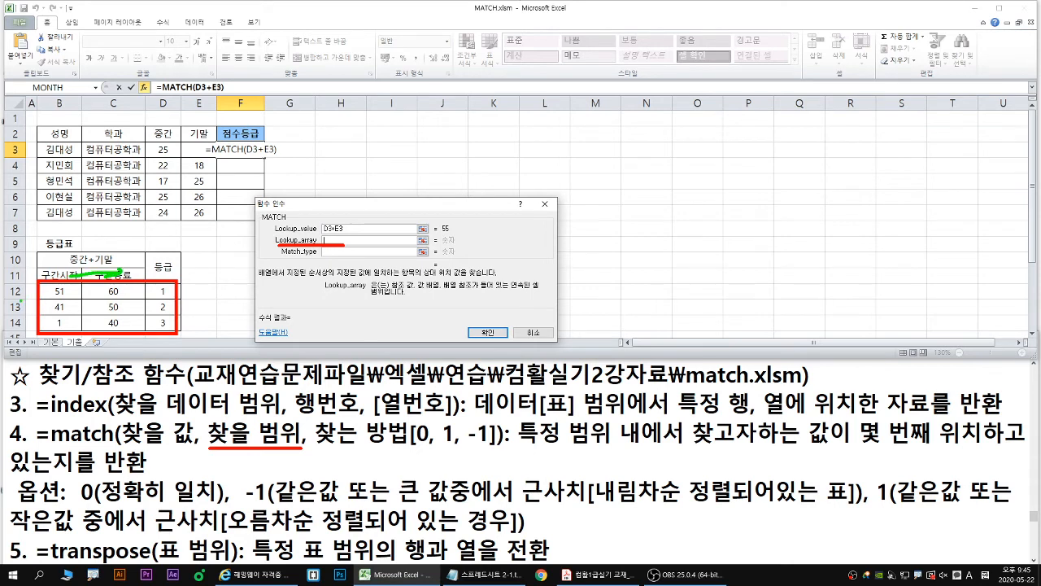
{"action": "left_click_drag", "start_coordinate": [20, 300], "coordinate": [37, 322]}
{"action": "key", "text": "Escape"}
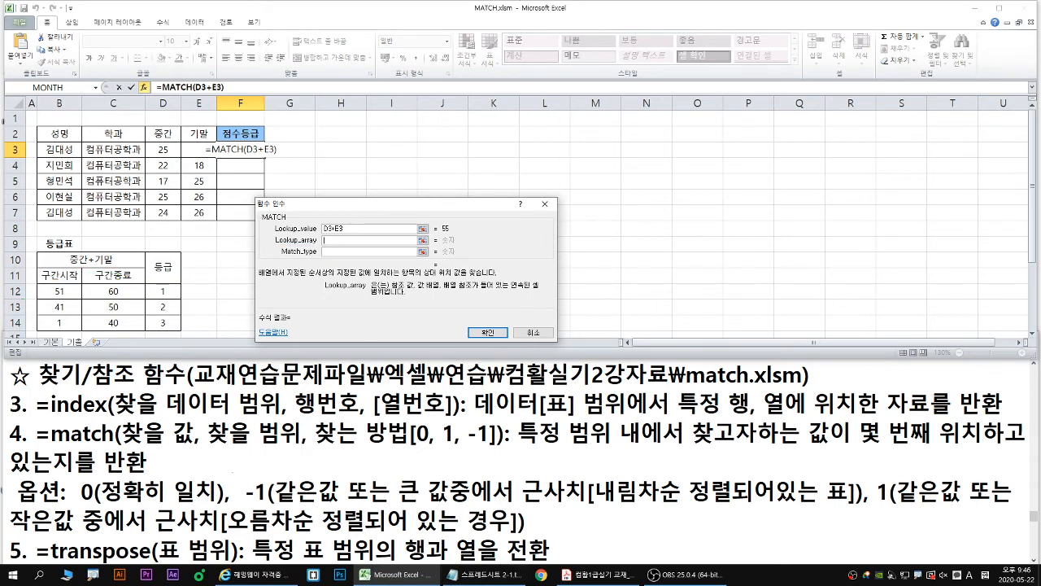
- Set the lookup array to the 구간종료 values in 등급표 as the absolute range $C$12:$C$14
{"action": "left_click_drag", "start_coordinate": [209, 447], "coordinate": [303, 445]}
{"action": "left_click_drag", "start_coordinate": [222, 456], "coordinate": [228, 457]}
{"action": "left_click_drag", "start_coordinate": [215, 463], "coordinate": [236, 472]}
{"action": "mouse_move", "coordinate": [236, 464]}
{"action": "left_mouse_down"}
{"action": "mouse_move", "coordinate": [233, 484]}
{"action": "mouse_move", "coordinate": [253, 461]}
{"action": "mouse_move", "coordinate": [264, 485]}
{"action": "mouse_move", "coordinate": [299, 456]}
{"action": "mouse_move", "coordinate": [298, 470]}
{"action": "mouse_move", "coordinate": [312, 476]}
{"action": "left_mouse_up"}
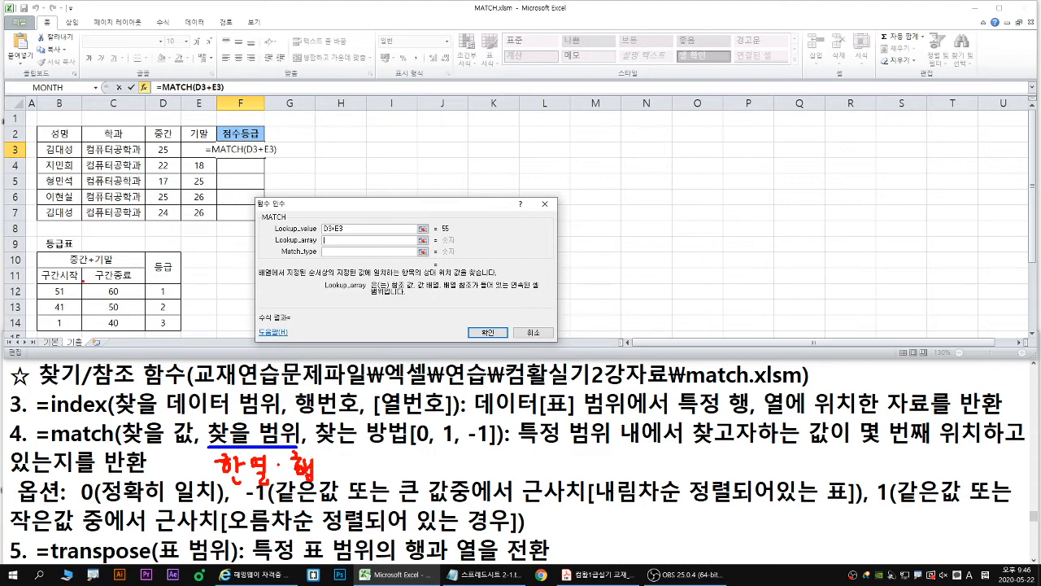
{"action": "left_click_drag", "start_coordinate": [83, 281], "coordinate": [145, 335]}
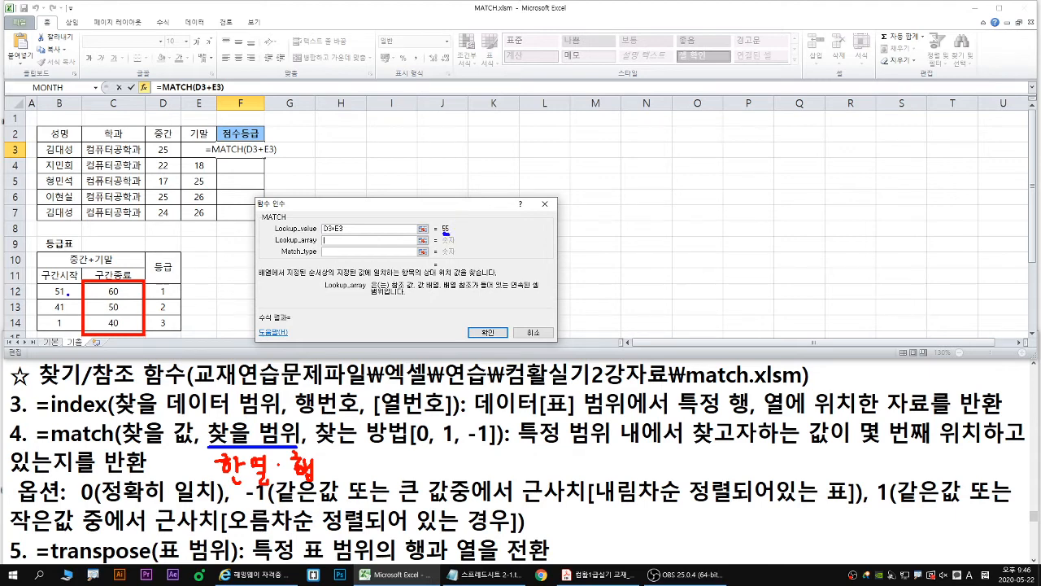
{"action": "mouse_move", "coordinate": [82, 283]}
{"action": "left_mouse_down"}
{"action": "mouse_move", "coordinate": [135, 344]}
{"action": "mouse_move", "coordinate": [145, 334]}
{"action": "left_mouse_up"}
{"action": "key", "text": "Escape"}
{"action": "key", "text": "Tab"}
{"action": "left_click_drag", "start_coordinate": [112, 291], "coordinate": [112, 323]}
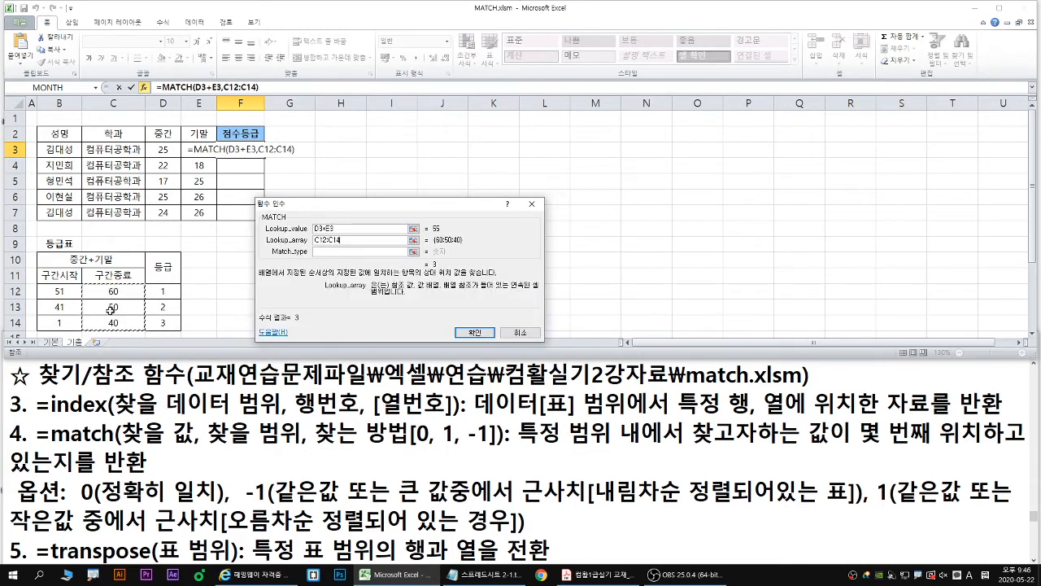
{"action": "key", "text": "F4"}
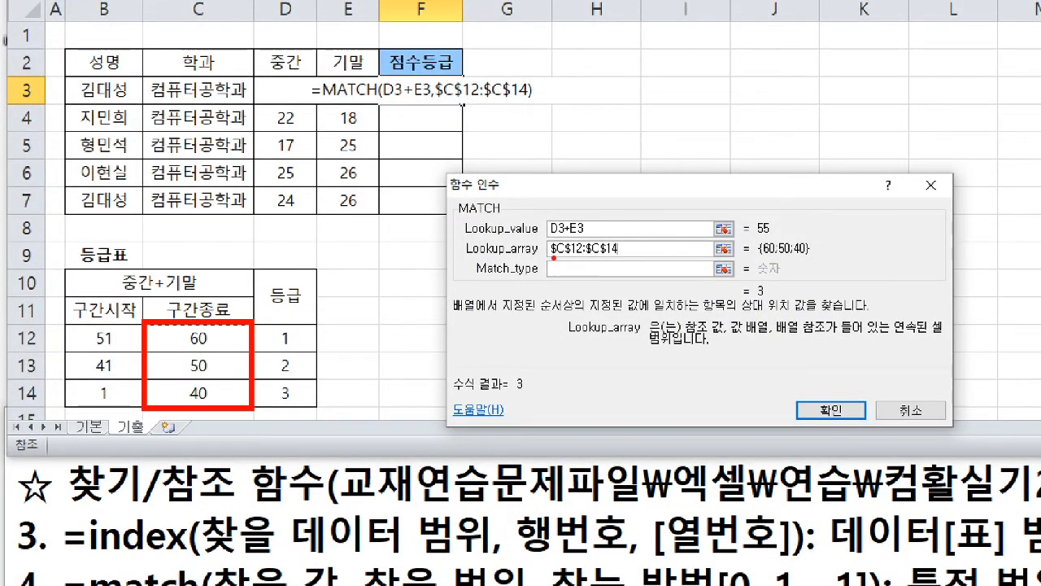
- Set the match type to -1 to suit the descending order of the 구간종료 values
{"action": "left_click_drag", "start_coordinate": [550, 257], "coordinate": [618, 258]}
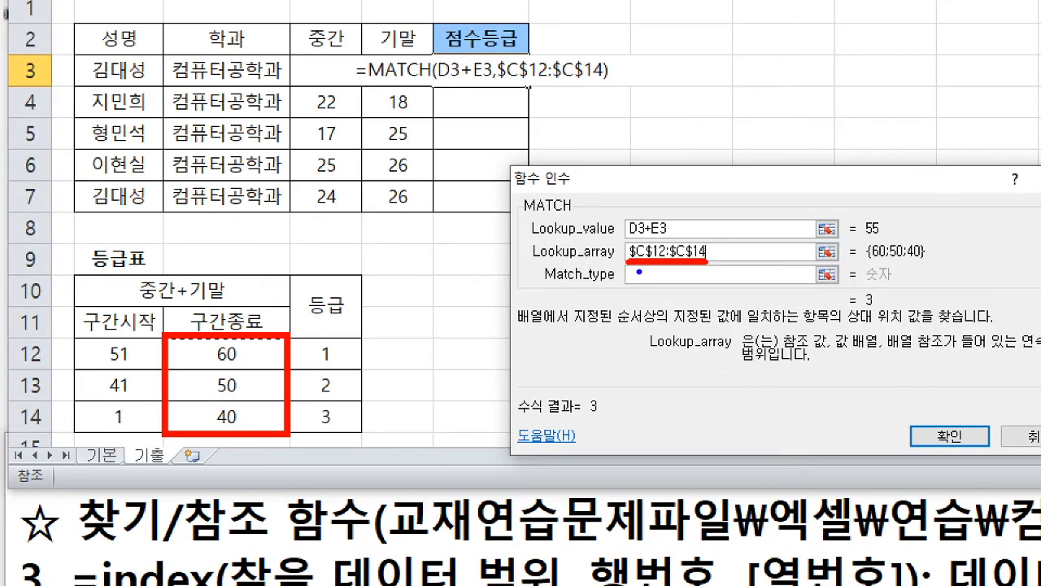
{"action": "left_click_drag", "start_coordinate": [639, 272], "coordinate": [606, 286]}
{"action": "left_click_drag", "start_coordinate": [661, 267], "coordinate": [649, 270]}
{"action": "mouse_move", "coordinate": [241, 374]}
{"action": "left_mouse_down"}
{"action": "mouse_move", "coordinate": [263, 373]}
{"action": "mouse_move", "coordinate": [253, 420]}
{"action": "left_mouse_up"}
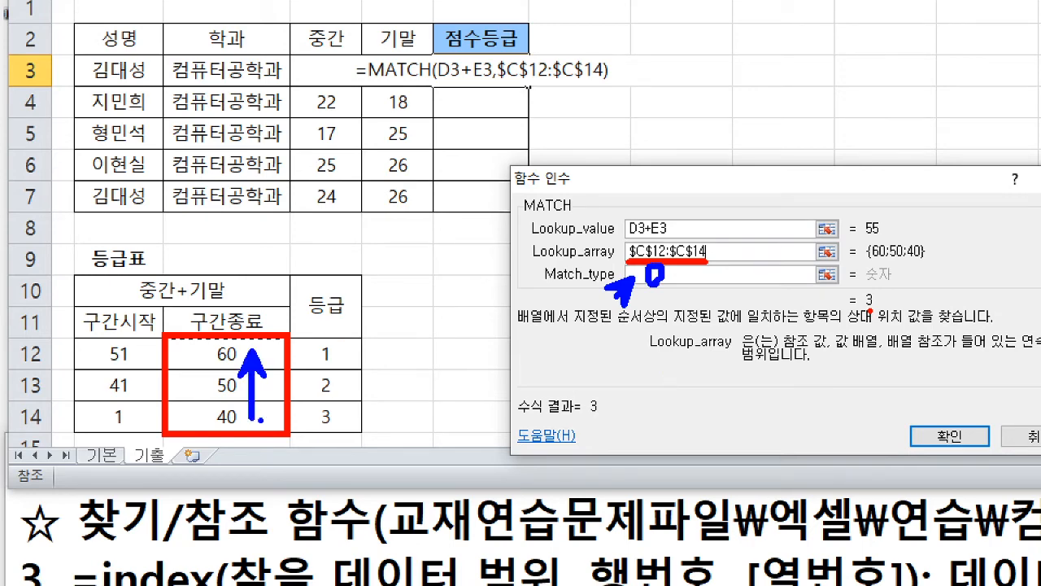
{"action": "key", "text": "Escape"}
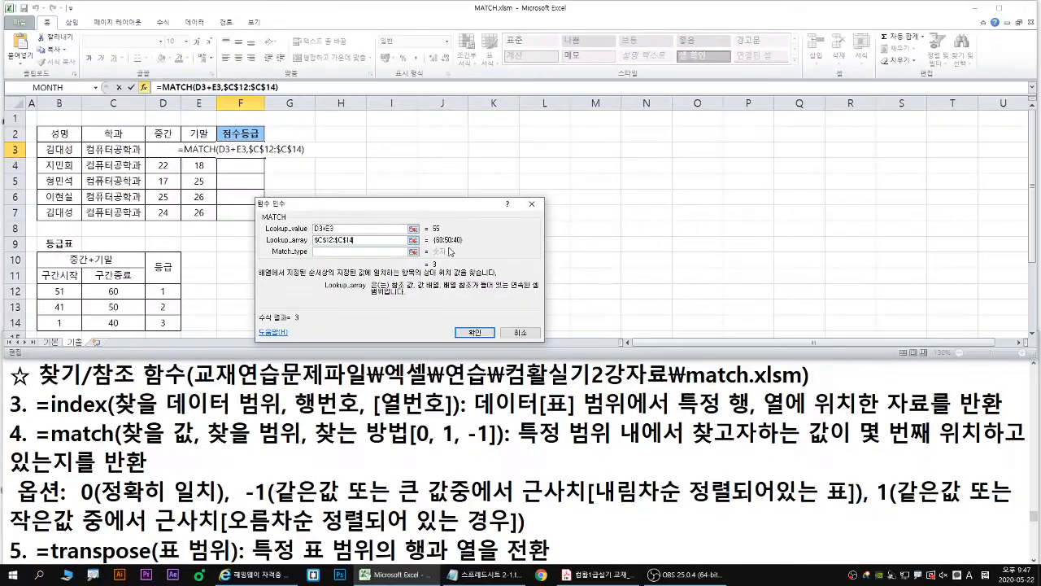
{"action": "left_click", "coordinate": [326, 252]}
{"action": "type", "text": "-1"}
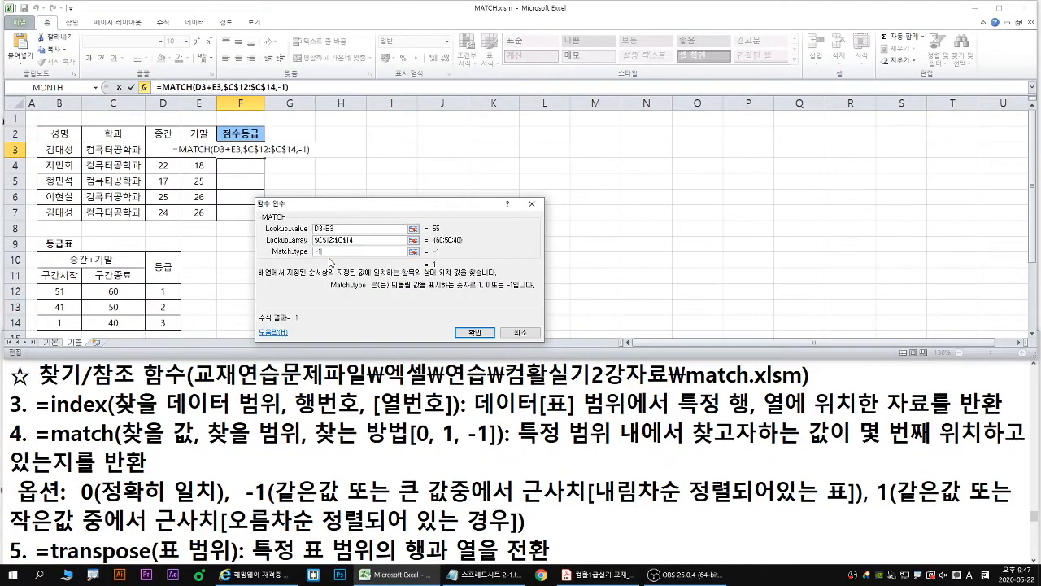
- Confirm the MATCH formula in F3 and fill it down the 점수등급 column to F7
{"action": "key", "text": "ctrl+1"}
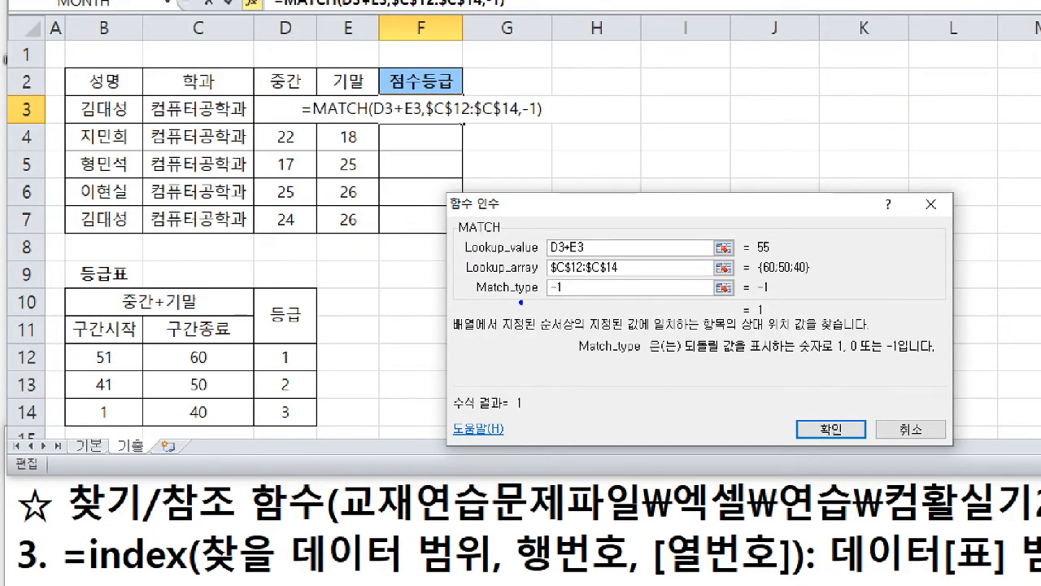
{"action": "left_click_drag", "start_coordinate": [550, 299], "coordinate": [571, 301]}
{"action": "mouse_move", "coordinate": [779, 257]}
{"action": "left_mouse_down"}
{"action": "mouse_move", "coordinate": [761, 262]}
{"action": "mouse_move", "coordinate": [778, 238]}
{"action": "mouse_move", "coordinate": [769, 264]}
{"action": "left_mouse_up"}
{"action": "left_click_drag", "start_coordinate": [233, 345], "coordinate": [235, 358]}
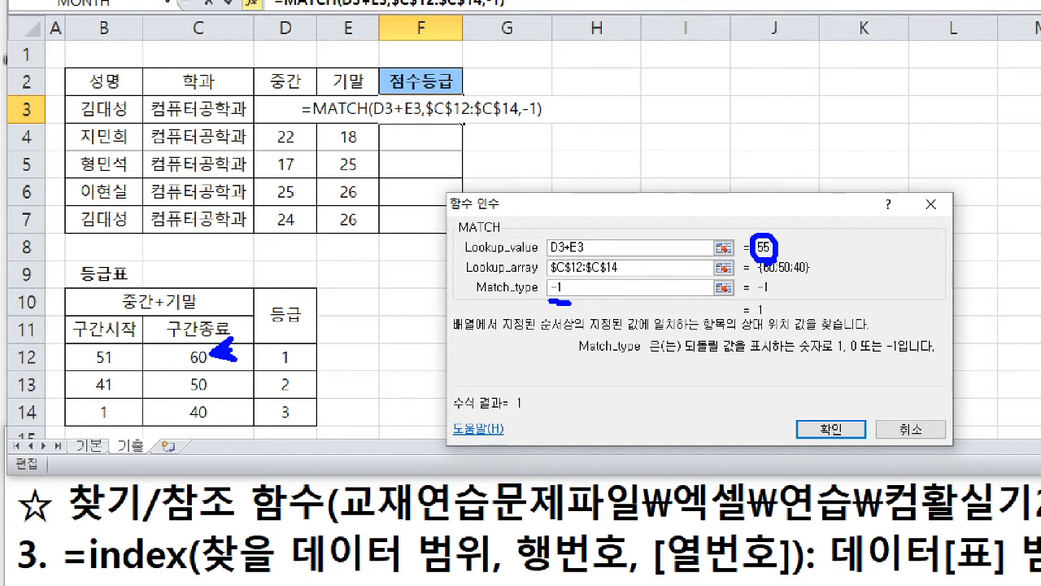
{"action": "left_click_drag", "start_coordinate": [846, 429], "coordinate": [864, 449]}
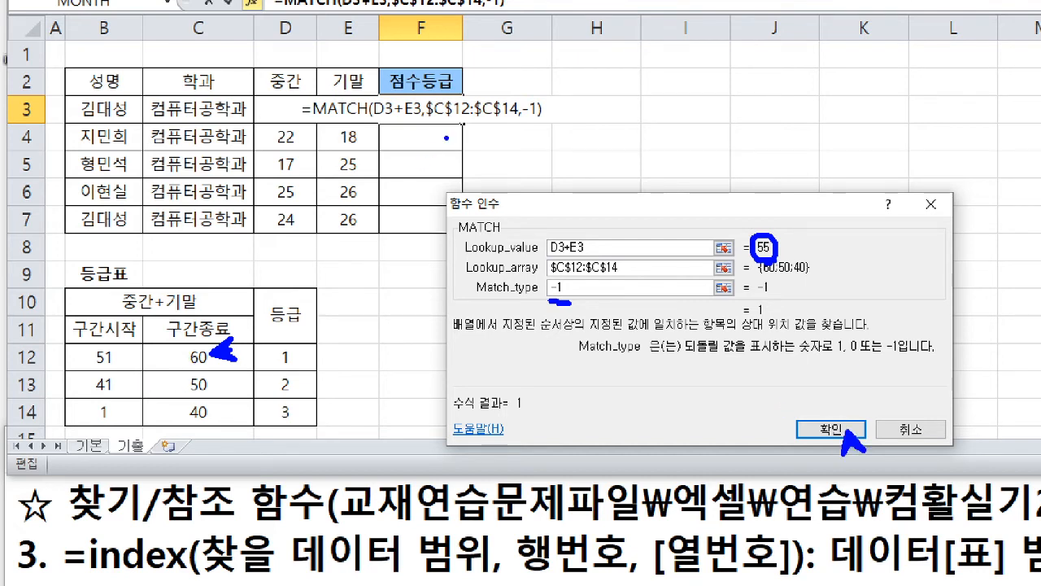
{"action": "mouse_move", "coordinate": [455, 131]}
{"action": "left_mouse_down"}
{"action": "mouse_move", "coordinate": [456, 195]}
{"action": "mouse_move", "coordinate": [468, 198]}
{"action": "left_mouse_up"}
{"action": "key", "text": "Escape"}
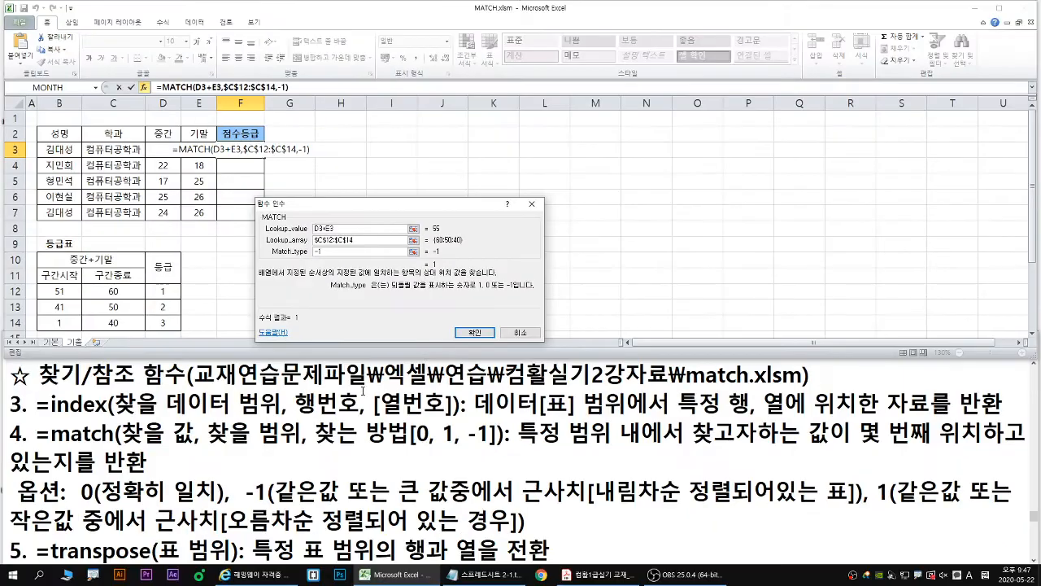
{"action": "left_click", "coordinate": [477, 332]}
{"action": "double_click", "coordinate": [266, 159]}
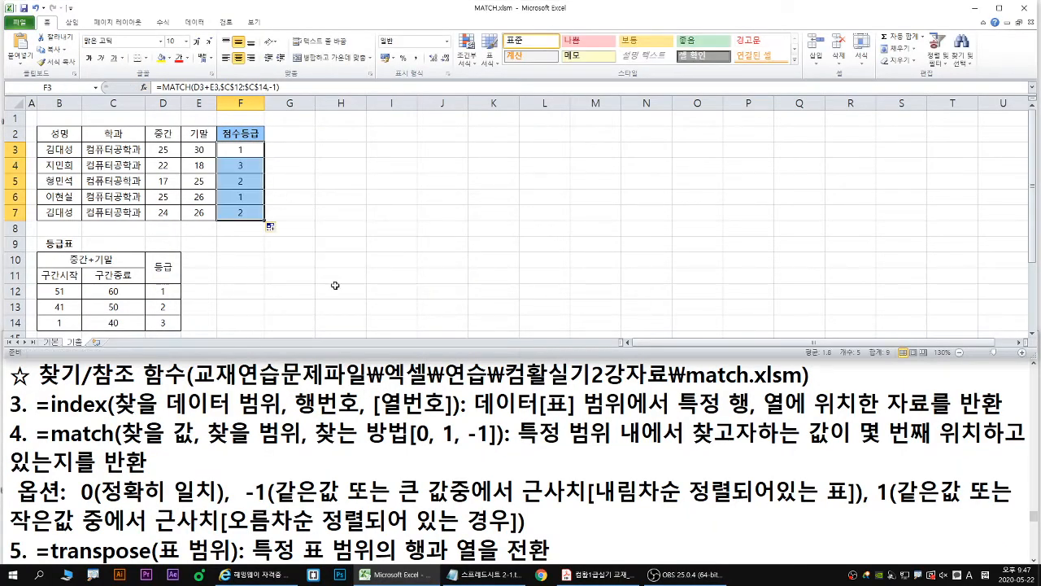
- Switch to the Notepad notes and change the practice file name near the beginning to 2강 연습문제_2.xlsx
{"action": "left_click", "coordinate": [367, 359]}
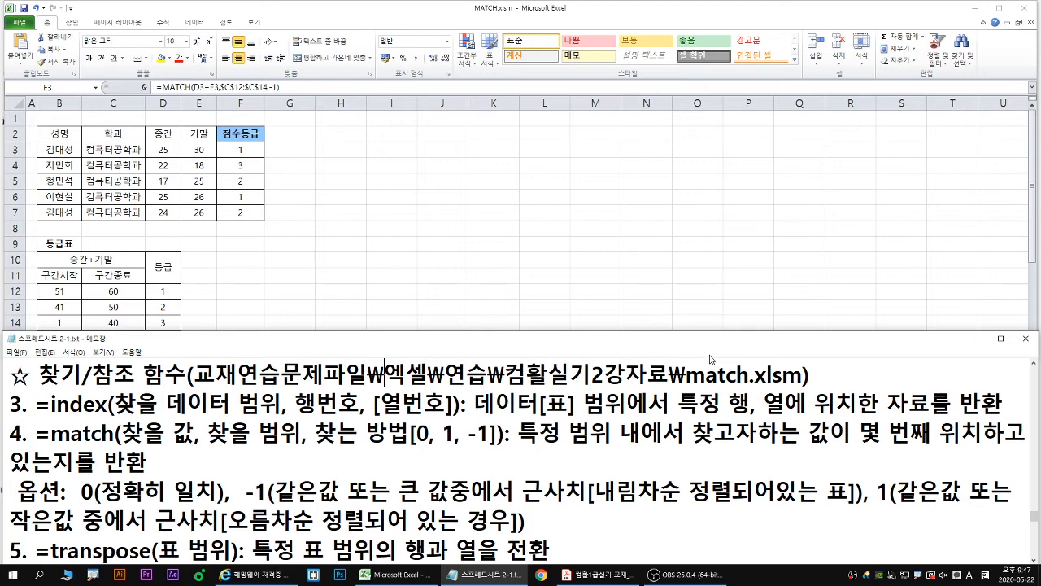
{"action": "scroll", "coordinate": [573, 393], "scroll_direction": "up", "scroll_amount": 5}
{"action": "scroll", "coordinate": [574, 393], "scroll_direction": "up", "scroll_amount": 10}
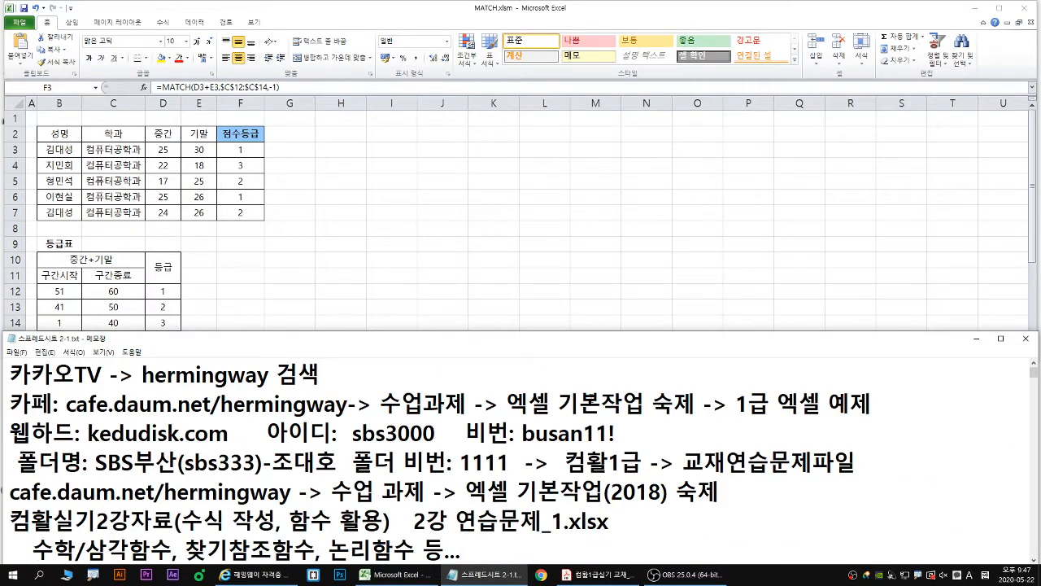
{"action": "scroll", "coordinate": [609, 396], "scroll_direction": "down", "scroll_amount": 1}
{"action": "left_click", "coordinate": [584, 489]}
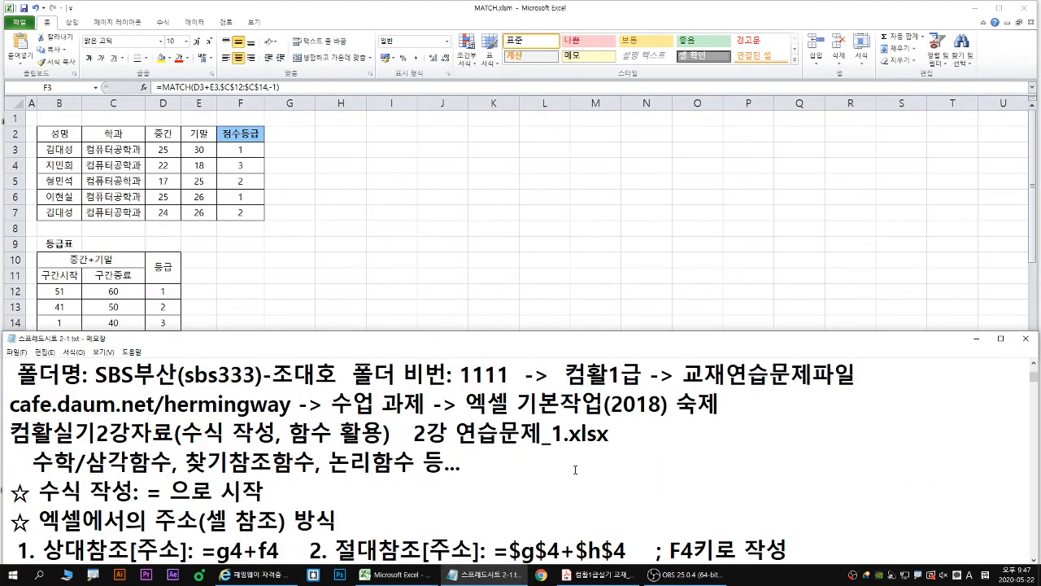
{"action": "key", "text": "Down"}
{"action": "key", "text": "Down"}
{"action": "key", "text": "Down"}
{"action": "key", "text": "Down"}
{"action": "key", "text": "Down"}
{"action": "key", "text": "Up"}
{"action": "key", "text": "Up"}
{"action": "key", "text": "Up"}
{"action": "key", "text": "Up"}
{"action": "key", "text": "Up"}
{"action": "key", "text": "Up"}
{"action": "key", "text": "Up"}
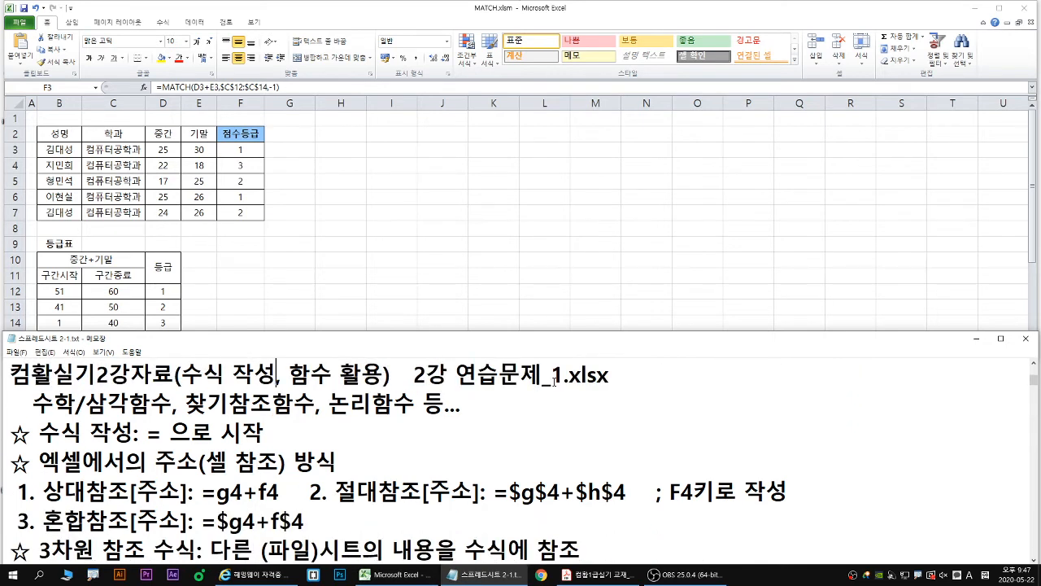
{"action": "left_click_drag", "start_coordinate": [551, 379], "coordinate": [561, 379]}
{"action": "type", "text": "2"}
- Switch back to Excel and close MATCH.xlsm without saving the changes
{"action": "key", "text": "alt+Tab"}
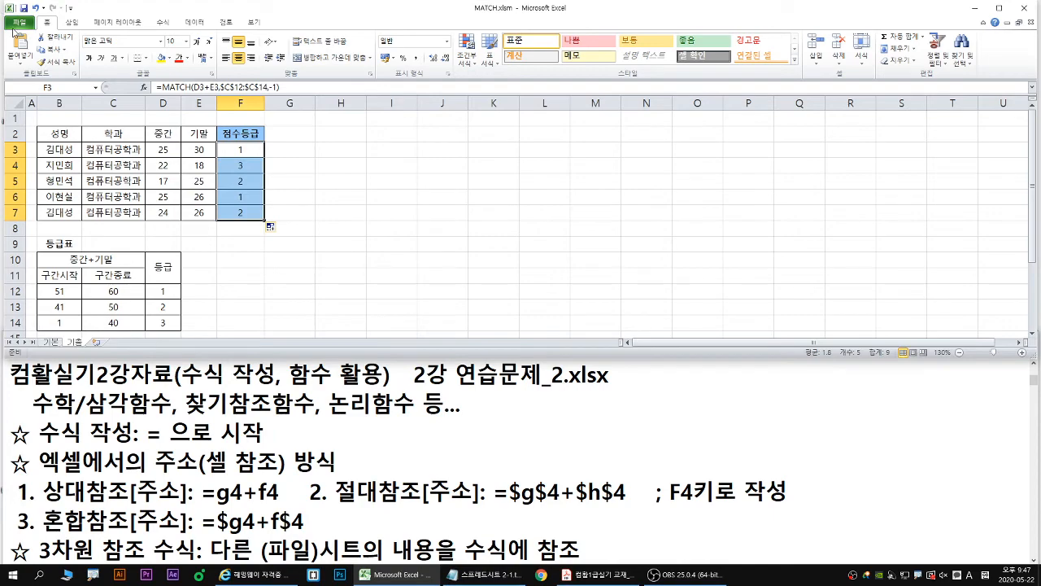
{"action": "left_click", "coordinate": [16, 23]}
{"action": "left_click", "coordinate": [21, 79]}
{"action": "left_click", "coordinate": [519, 298]}
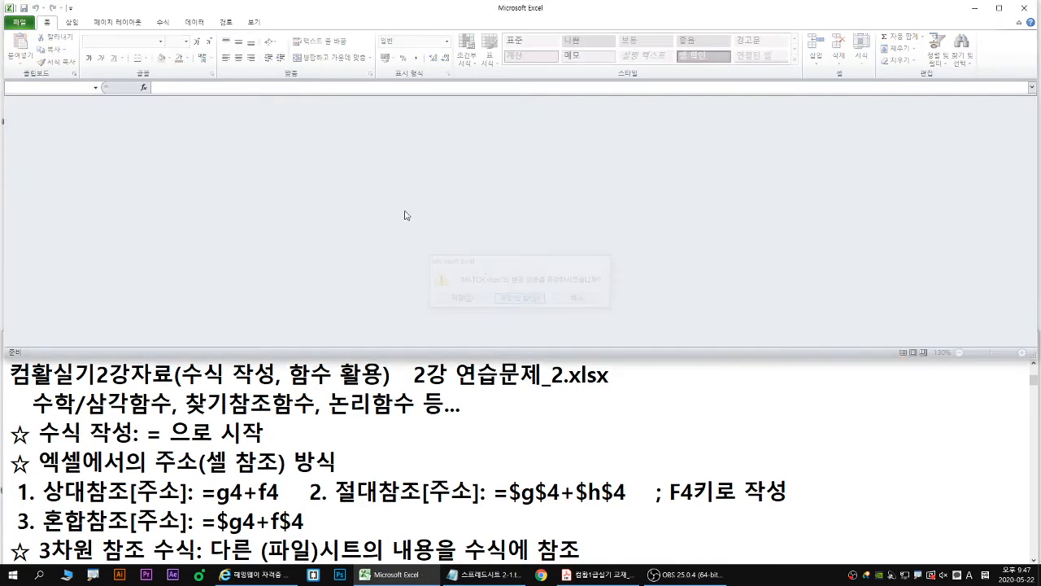
- Open the workbook 2강 연습문제_2.xlsx from the 컴활실기2강자료 folder
{"action": "left_click", "coordinate": [17, 23]}
{"action": "left_click", "coordinate": [24, 66]}
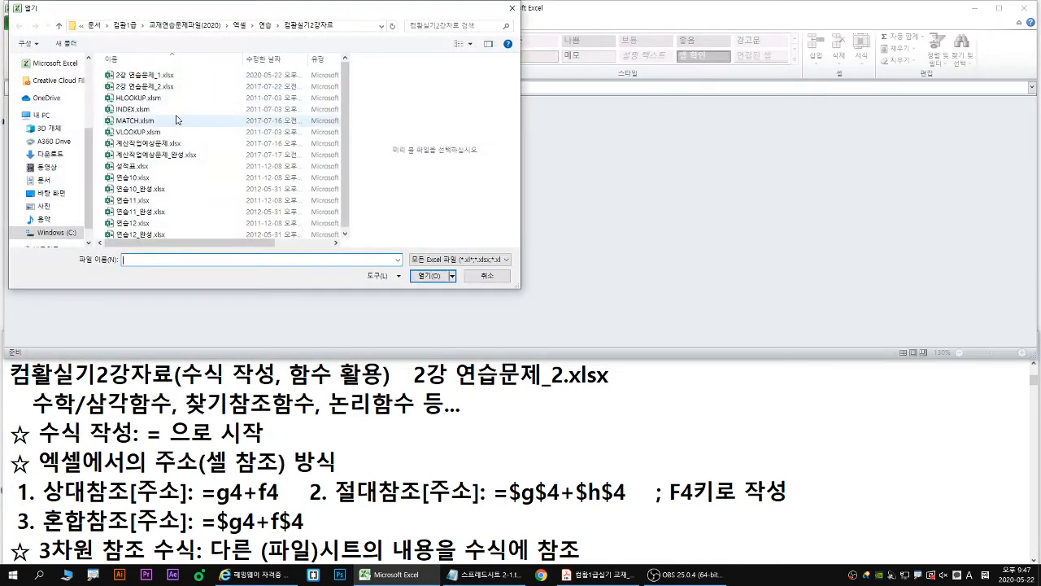
{"action": "left_click", "coordinate": [159, 86]}
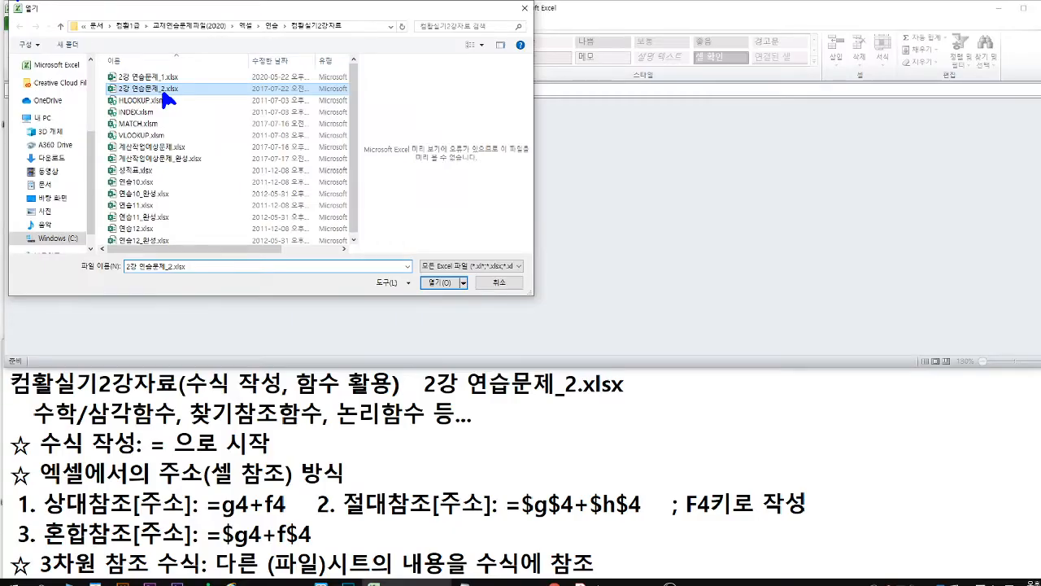
{"action": "double_click", "coordinate": [278, 157]}
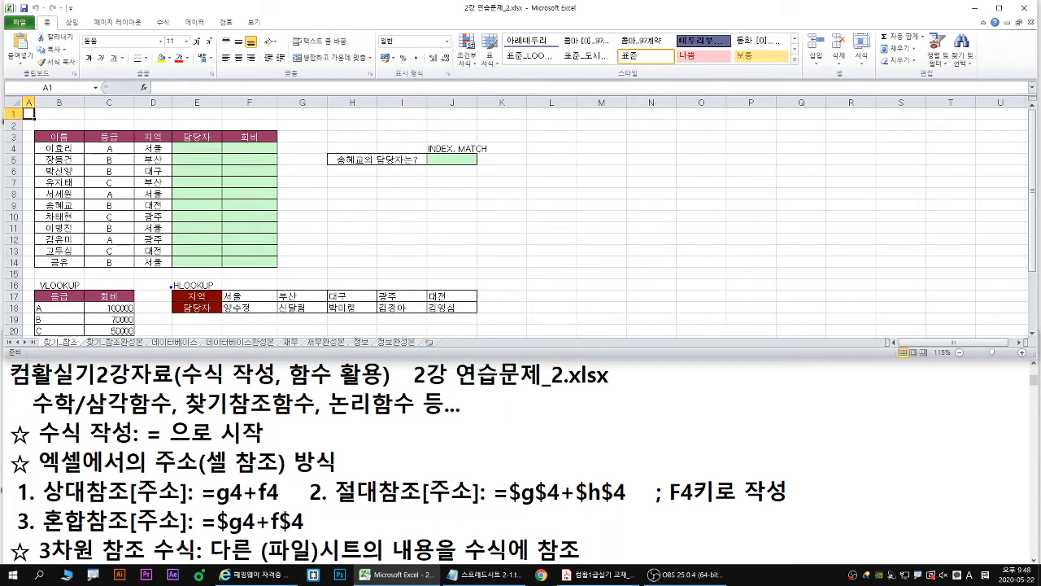
- Examine how the HLOOKUP and VLOOKUP tables supply 담당자 and 회비, and how the main table serves the INDEX, MATCH question
{"action": "mouse_move", "coordinate": [171, 286]}
{"action": "left_mouse_down"}
{"action": "mouse_move", "coordinate": [510, 320]}
{"action": "mouse_move", "coordinate": [480, 315]}
{"action": "left_mouse_up"}
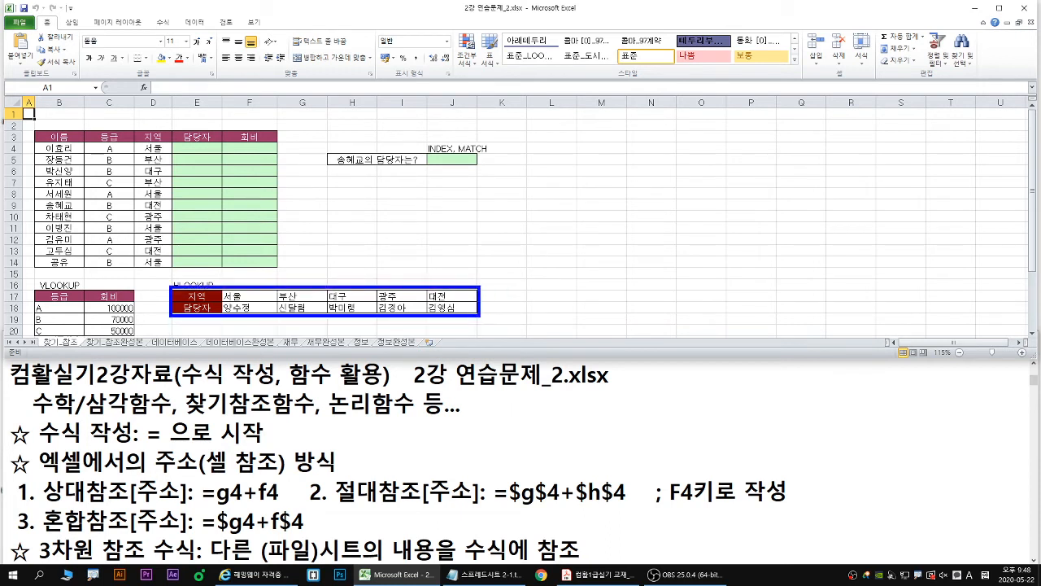
{"action": "left_click_drag", "start_coordinate": [198, 153], "coordinate": [257, 286]}
{"action": "left_click_drag", "start_coordinate": [32, 289], "coordinate": [135, 337]}
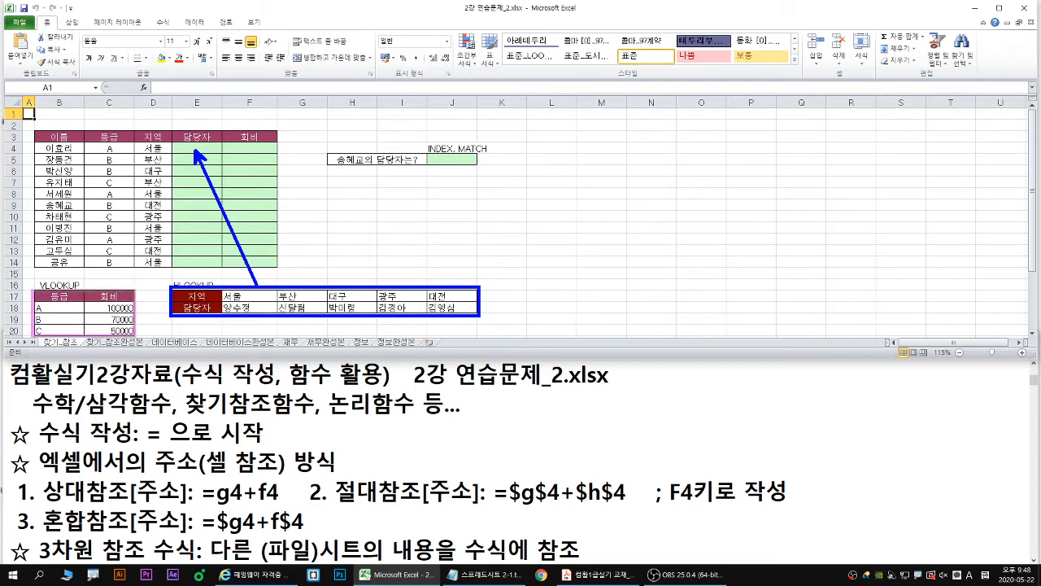
{"action": "mouse_move", "coordinate": [251, 153]}
{"action": "left_mouse_down"}
{"action": "mouse_move", "coordinate": [169, 260]}
{"action": "mouse_move", "coordinate": [131, 289]}
{"action": "left_mouse_up"}
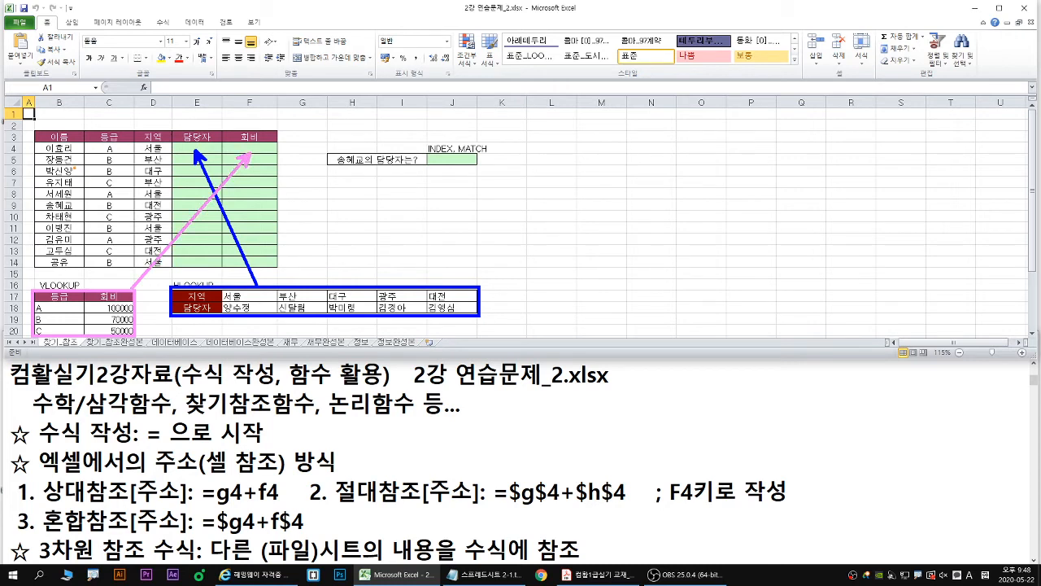
{"action": "mouse_move", "coordinate": [32, 140]}
{"action": "left_mouse_down"}
{"action": "mouse_move", "coordinate": [67, 184]}
{"action": "mouse_move", "coordinate": [289, 277]}
{"action": "mouse_move", "coordinate": [279, 265]}
{"action": "left_mouse_up"}
{"action": "left_click_drag", "start_coordinate": [280, 210], "coordinate": [450, 161]}
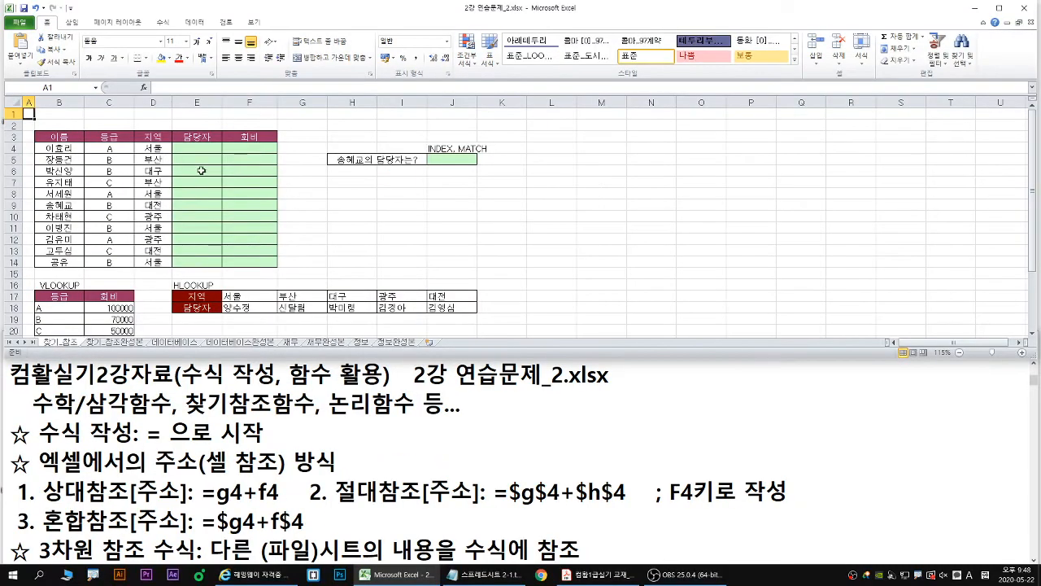
- Maximize the Excel window, enlarge the sheet to 130%, and examine the HLOOKUP table in E17:J18 as the source for 담당자
{"action": "left_click", "coordinate": [200, 129]}
{"action": "double_click", "coordinate": [259, 14]}
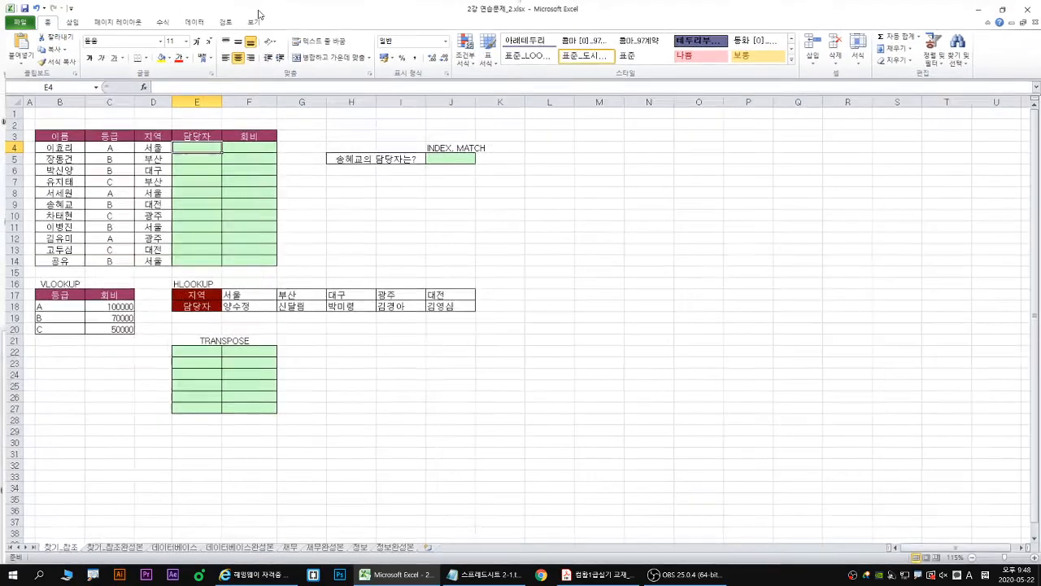
{"action": "scroll", "coordinate": [206, 238], "scroll_direction": "up", "scroll_amount": 1}
{"action": "left_click_drag", "start_coordinate": [208, 307], "coordinate": [511, 325]}
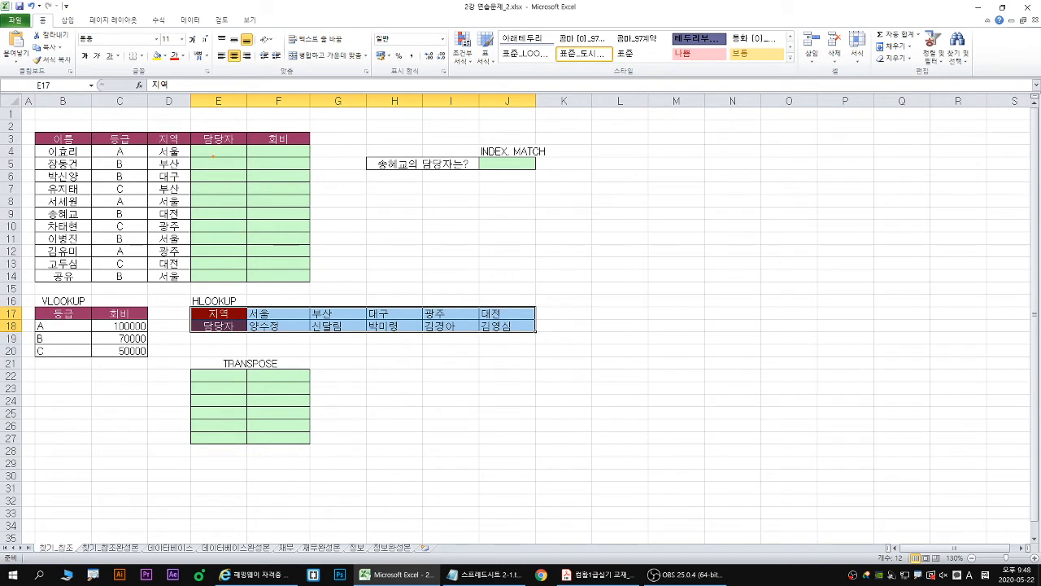
{"action": "left_click_drag", "start_coordinate": [216, 159], "coordinate": [272, 305]}
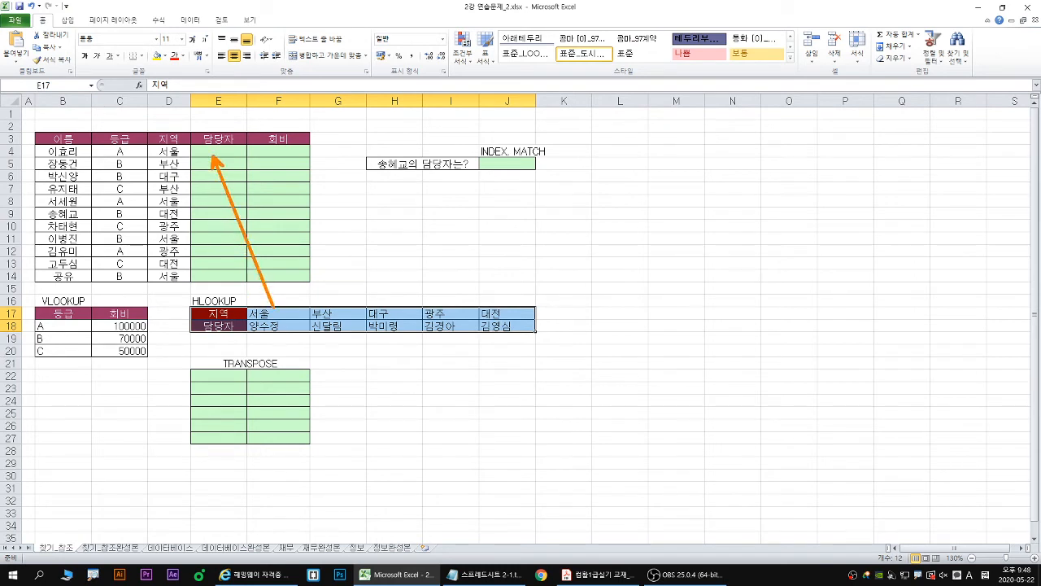
{"action": "key", "text": "Escape"}
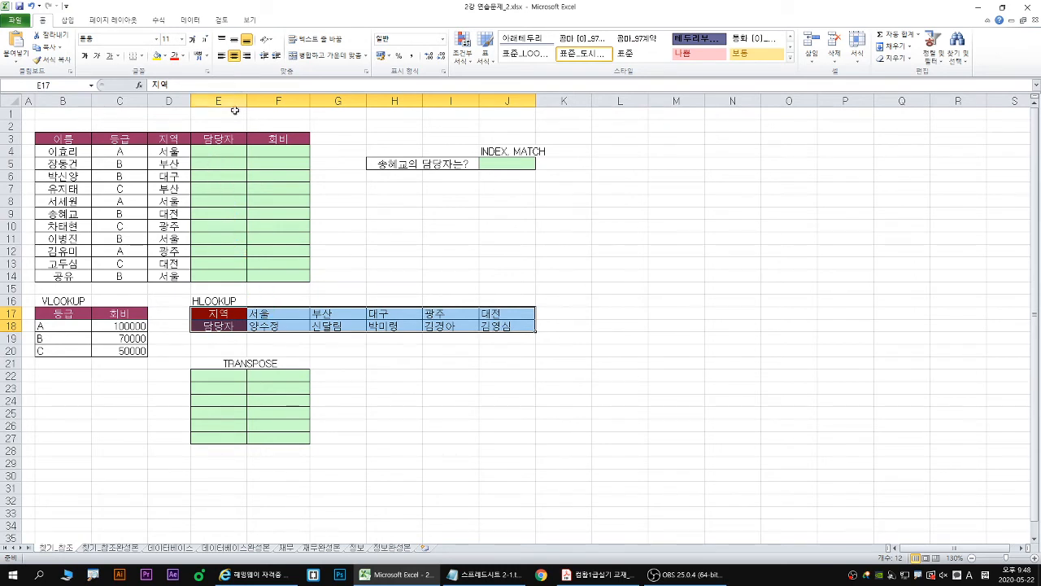
- Start an HLOOKUP function in E4 under 담당자 and open its arguments
{"action": "left_click", "coordinate": [220, 155]}
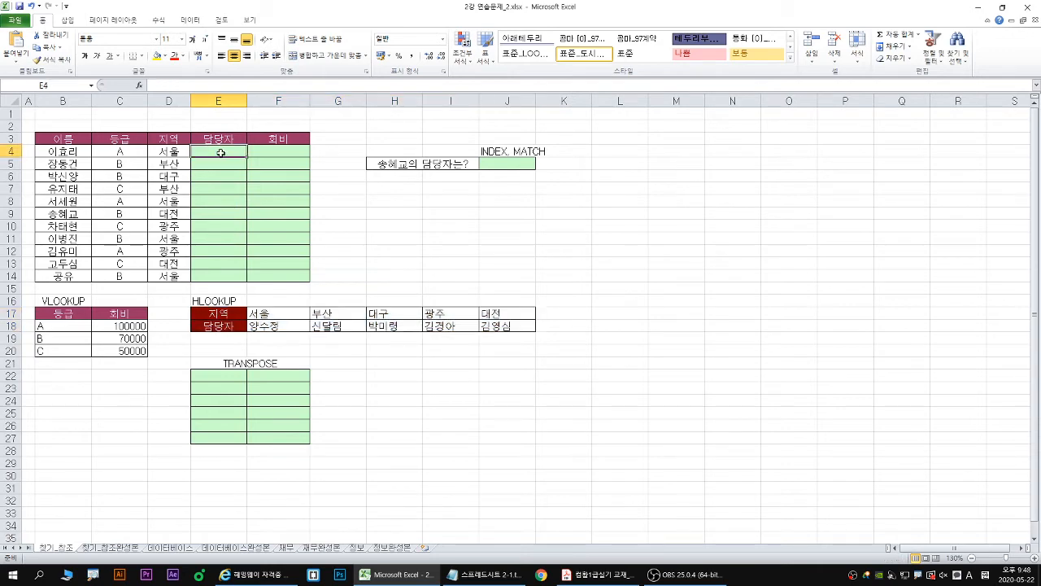
{"action": "left_click", "coordinate": [159, 19]}
{"action": "left_click", "coordinate": [194, 57]}
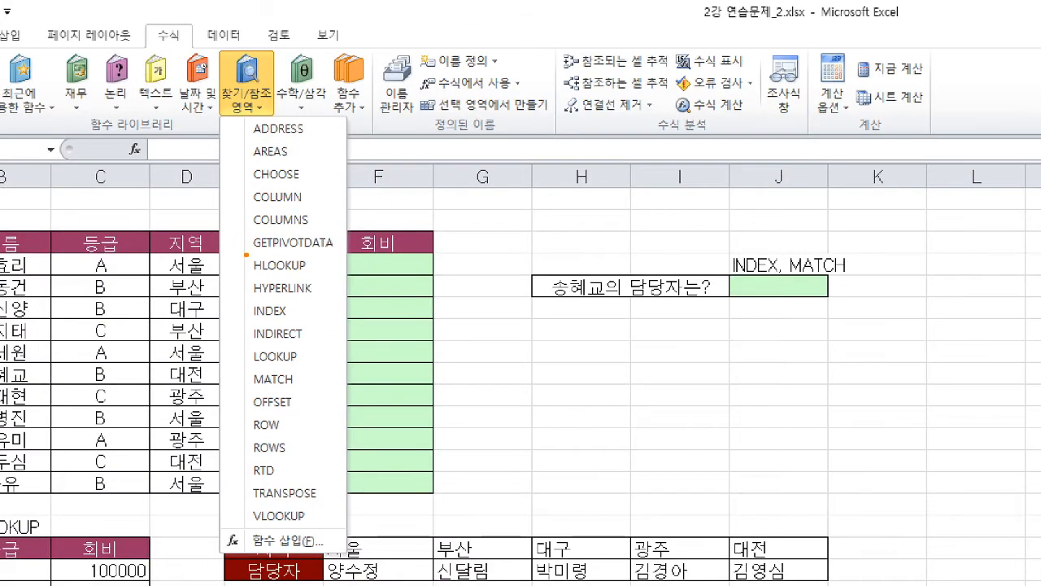
{"action": "left_click_drag", "start_coordinate": [246, 254], "coordinate": [321, 283]}
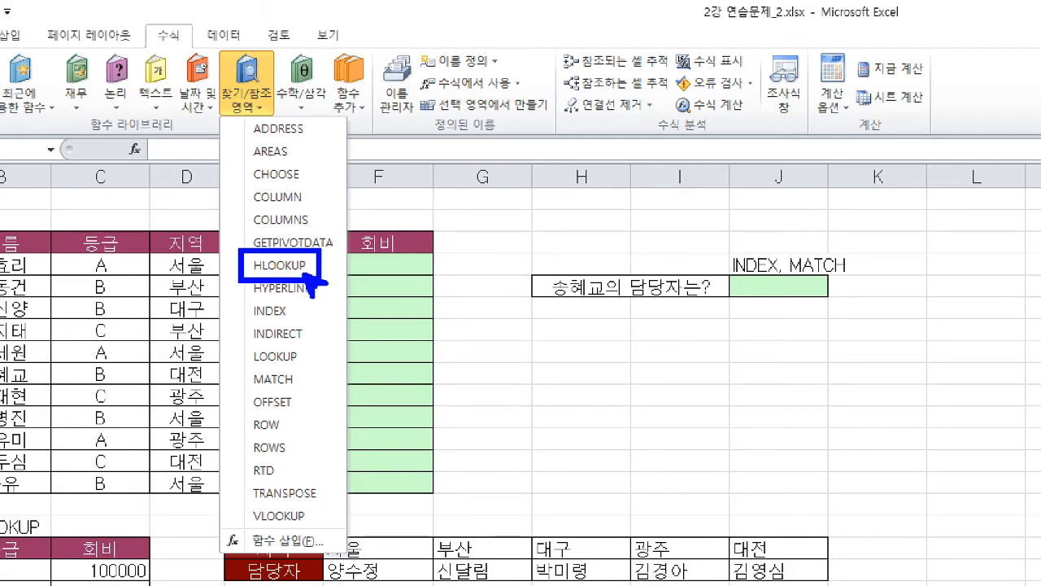
{"action": "key", "text": "Escape"}
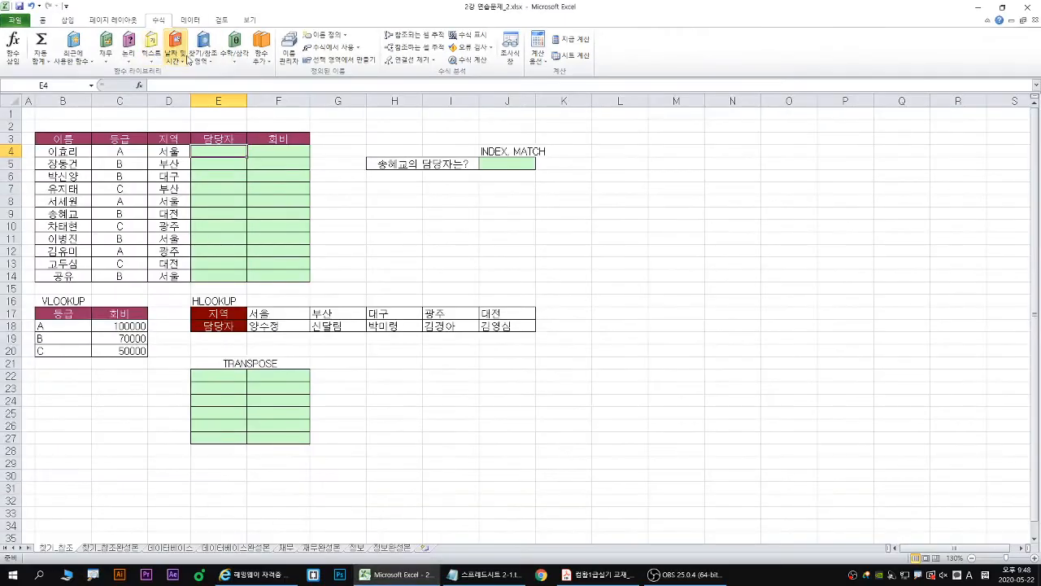
{"action": "left_click", "coordinate": [246, 86]}
{"action": "left_click", "coordinate": [225, 152]}
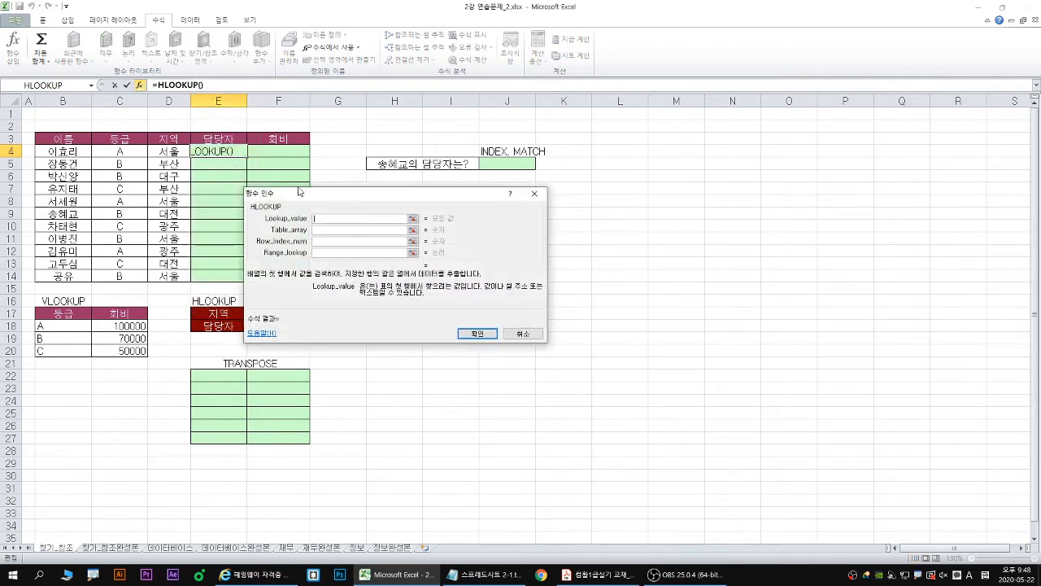
- Set the HLOOKUP lookup value to the 지역 cell D4, matching the first row of the 지역/담당자 table
{"action": "left_click_drag", "start_coordinate": [423, 186], "coordinate": [286, 138]}
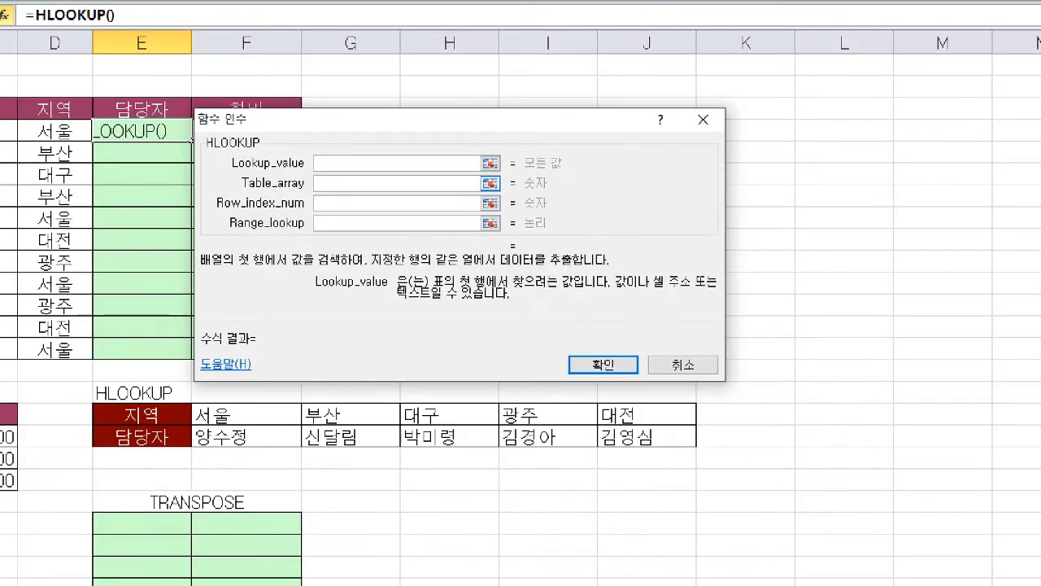
{"action": "left_click_drag", "start_coordinate": [435, 291], "coordinate": [583, 289]}
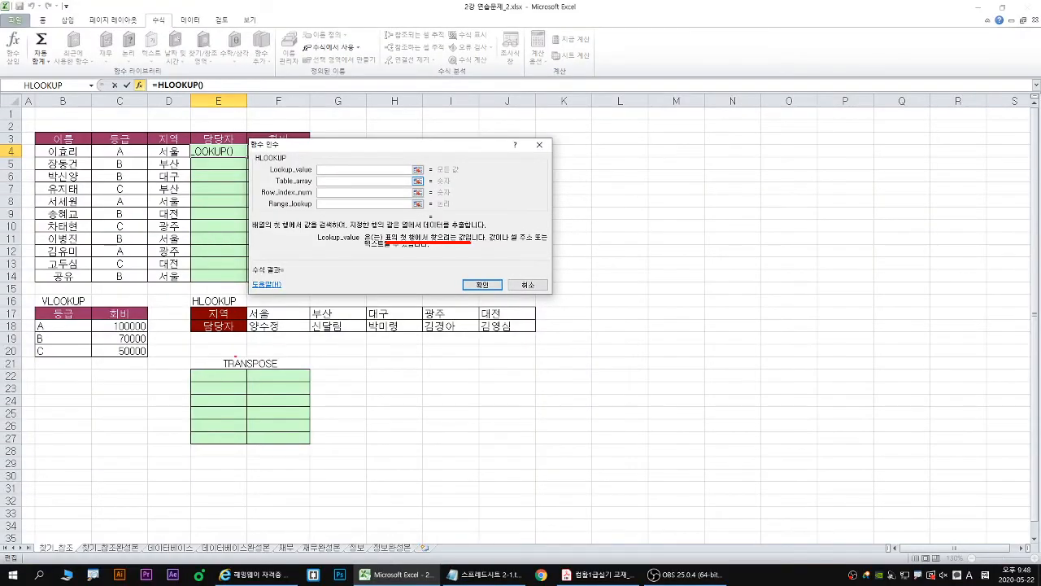
{"action": "mouse_move", "coordinate": [189, 305]}
{"action": "left_mouse_down"}
{"action": "mouse_move", "coordinate": [322, 332]}
{"action": "mouse_move", "coordinate": [541, 346]}
{"action": "mouse_move", "coordinate": [536, 321]}
{"action": "left_mouse_up"}
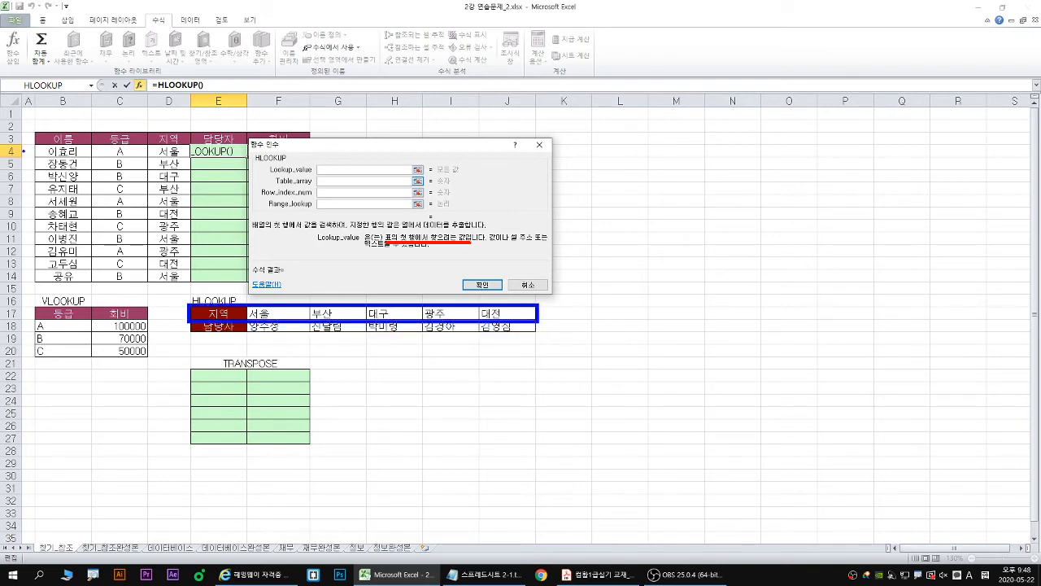
{"action": "left_click_drag", "start_coordinate": [40, 158], "coordinate": [259, 157]}
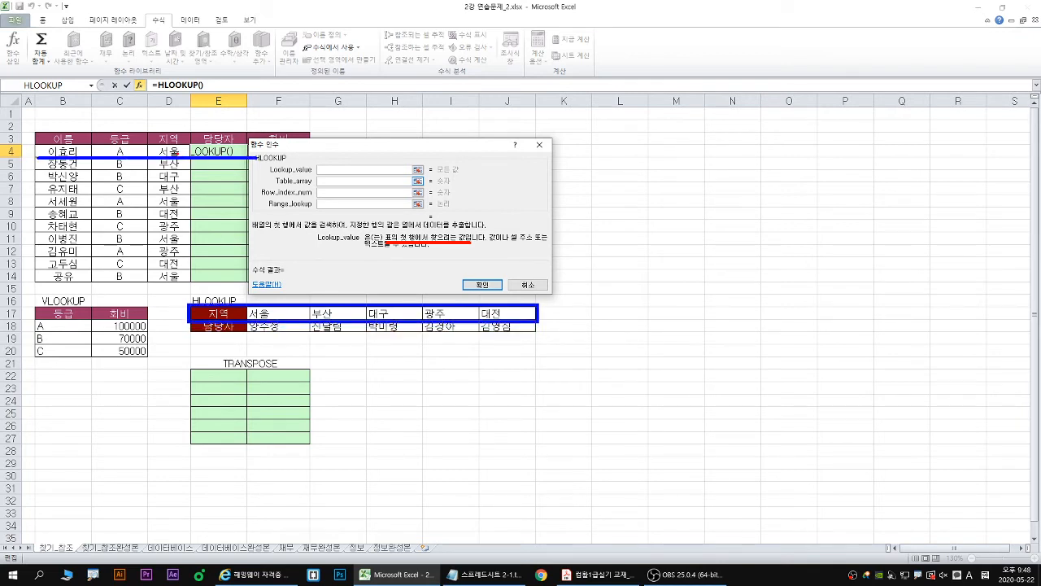
{"action": "key", "text": "Escape"}
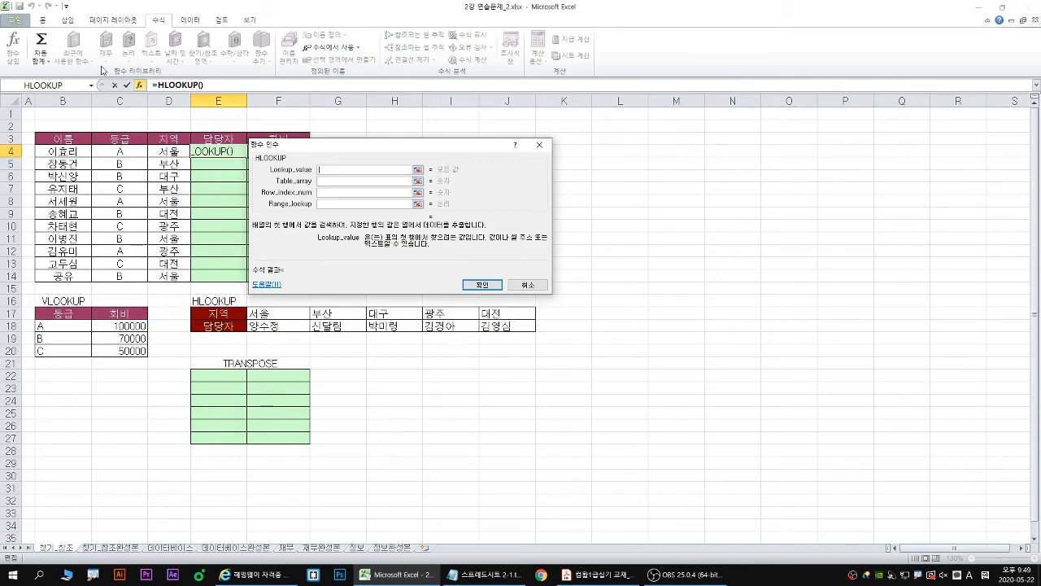
{"action": "left_click", "coordinate": [171, 152]}
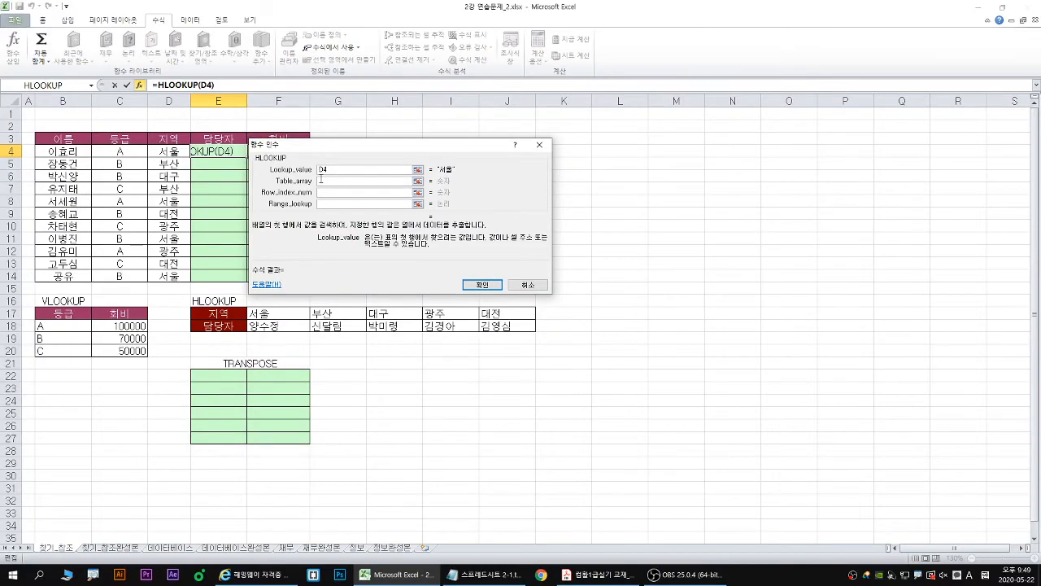
- Set the HLOOKUP table array to the absolute range $E$17:$J$18 and the row index number to 2
{"action": "key", "text": "Tab"}
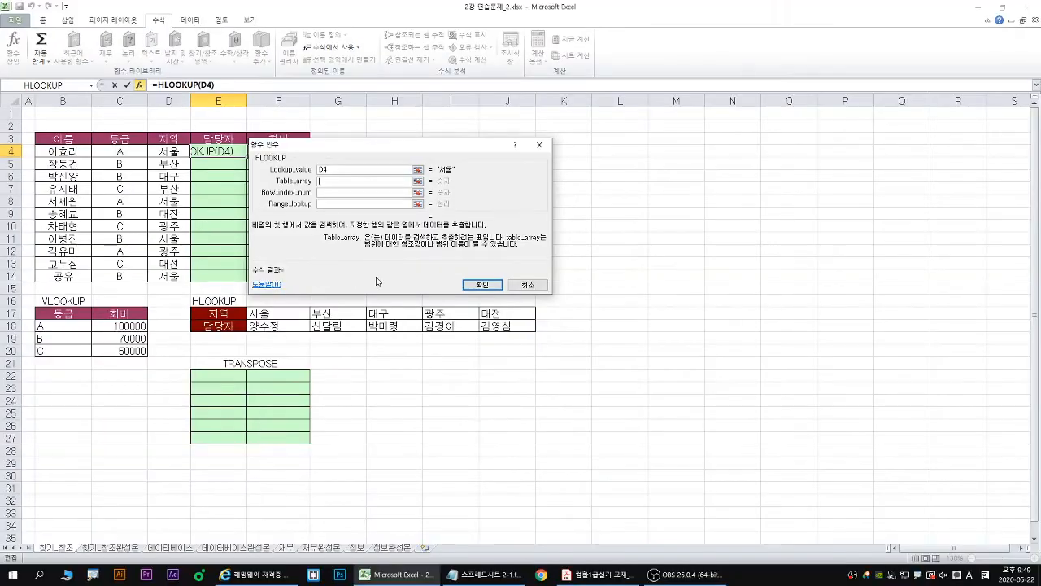
{"action": "left_click_drag", "start_coordinate": [218, 313], "coordinate": [507, 325]}
{"action": "key", "text": "F4"}
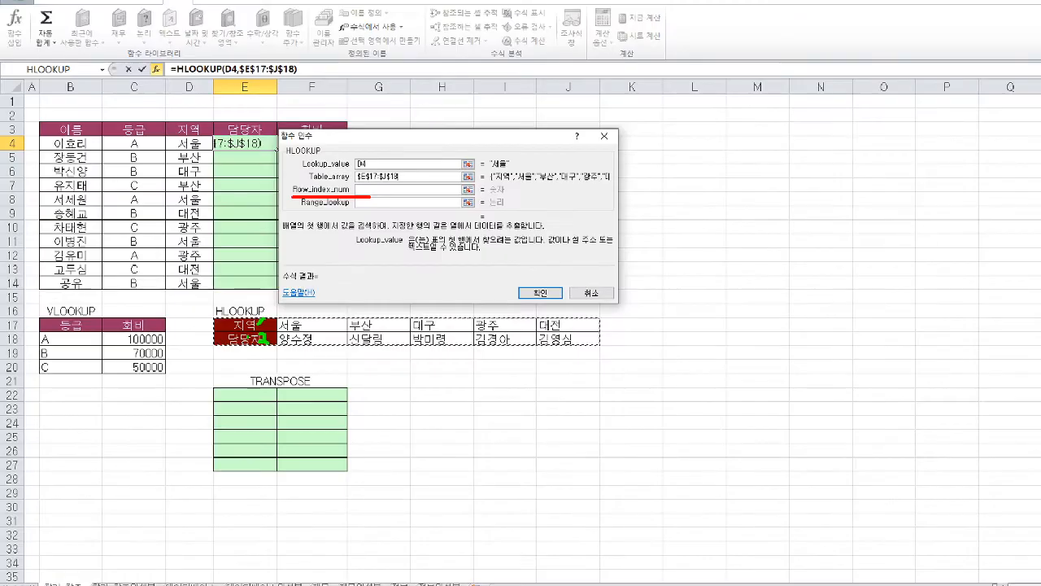
{"action": "key", "text": "Tab"}
{"action": "type", "text": "2"}
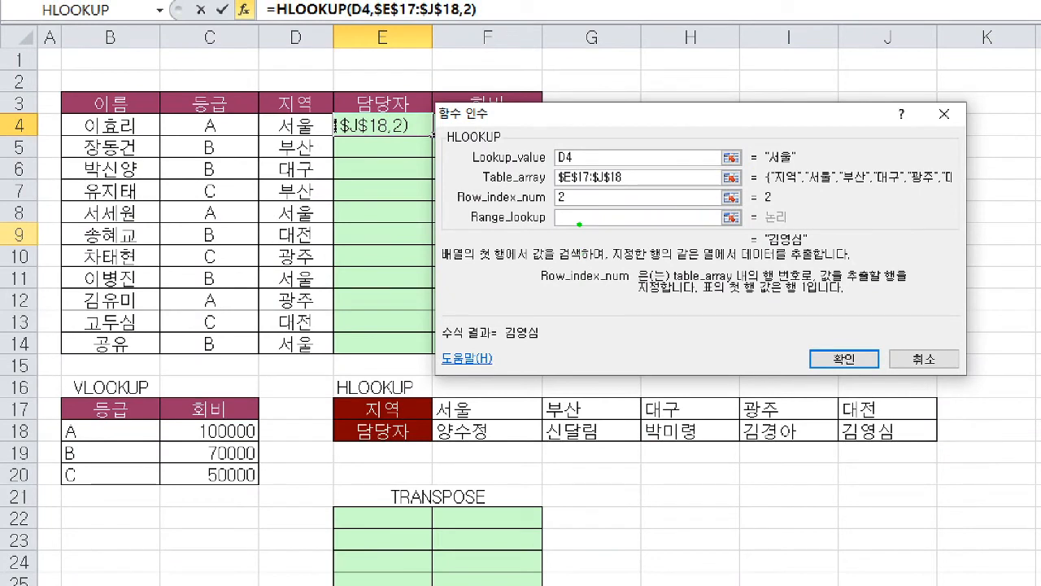
- Set the HLOOKUP range lookup argument to 0 for an exact match
{"action": "left_click_drag", "start_coordinate": [569, 220], "coordinate": [540, 242]}
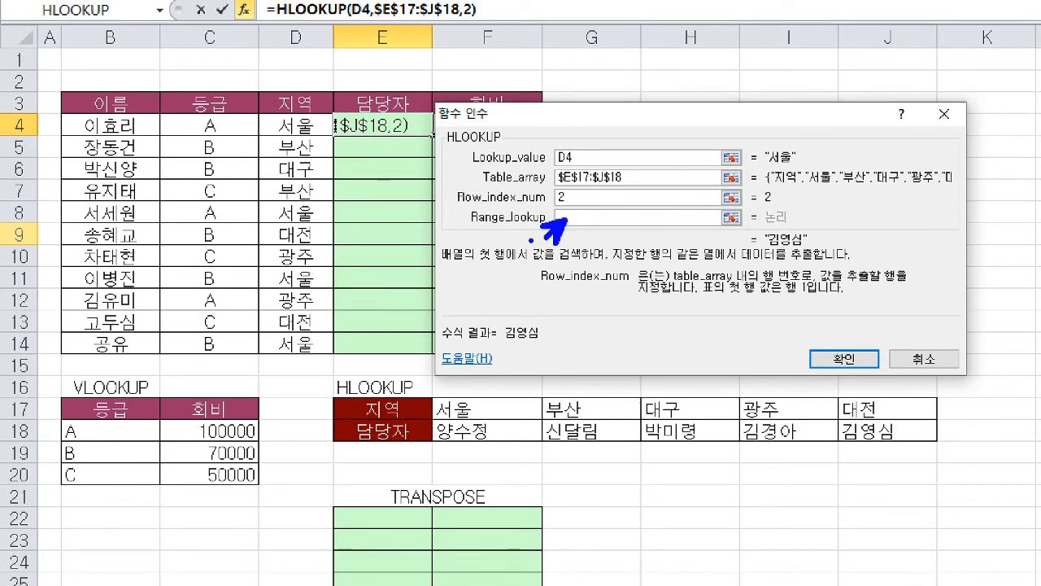
{"action": "mouse_move", "coordinate": [797, 155]}
{"action": "left_mouse_down"}
{"action": "mouse_move", "coordinate": [802, 163]}
{"action": "mouse_move", "coordinate": [768, 167]}
{"action": "mouse_move", "coordinate": [806, 146]}
{"action": "mouse_move", "coordinate": [559, 362]}
{"action": "mouse_move", "coordinate": [485, 400]}
{"action": "left_mouse_up"}
{"action": "left_click_drag", "start_coordinate": [742, 192], "coordinate": [725, 202]}
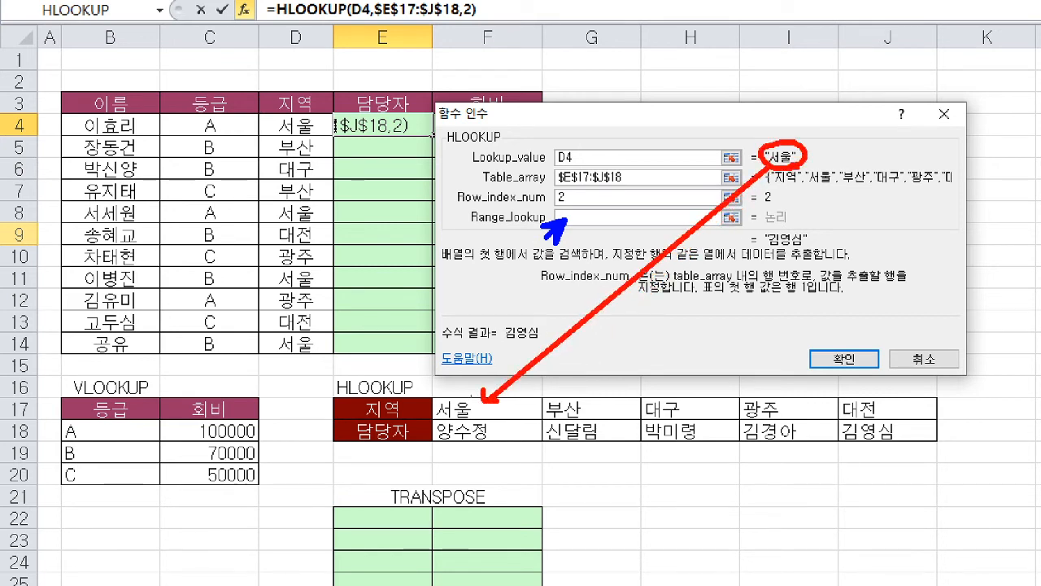
{"action": "mouse_move", "coordinate": [433, 396]}
{"action": "left_mouse_down"}
{"action": "mouse_move", "coordinate": [525, 445]}
{"action": "mouse_move", "coordinate": [436, 396]}
{"action": "mouse_move", "coordinate": [408, 418]}
{"action": "mouse_move", "coordinate": [407, 442]}
{"action": "left_mouse_up"}
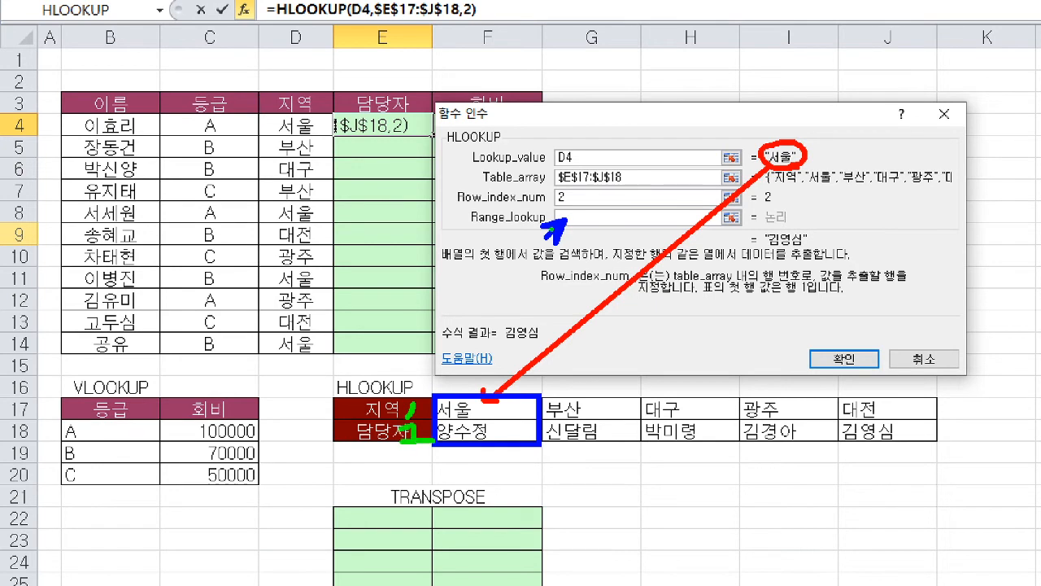
{"action": "left_click_drag", "start_coordinate": [562, 219], "coordinate": [568, 220]}
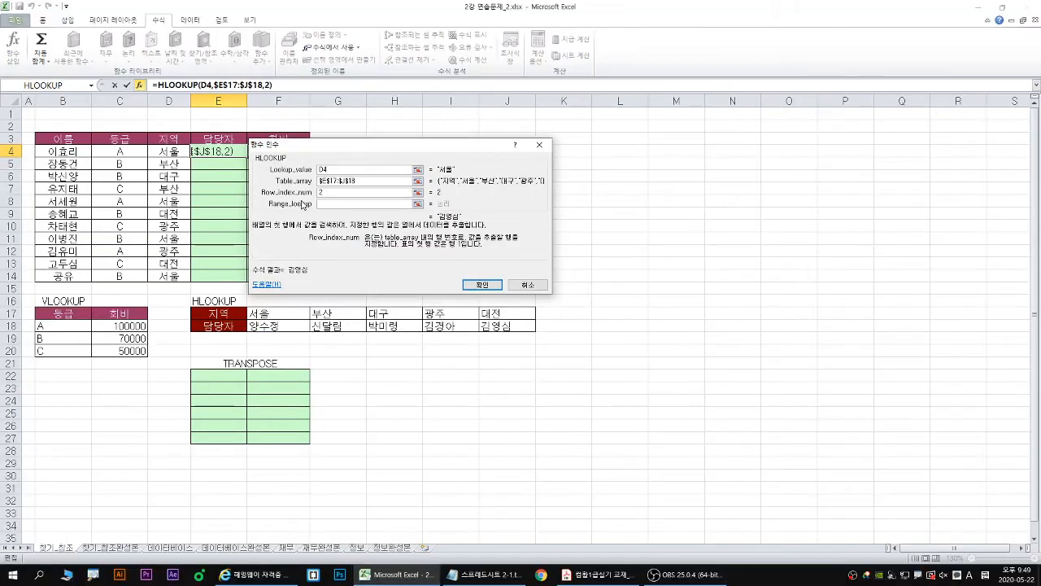
{"action": "left_click", "coordinate": [581, 215]}
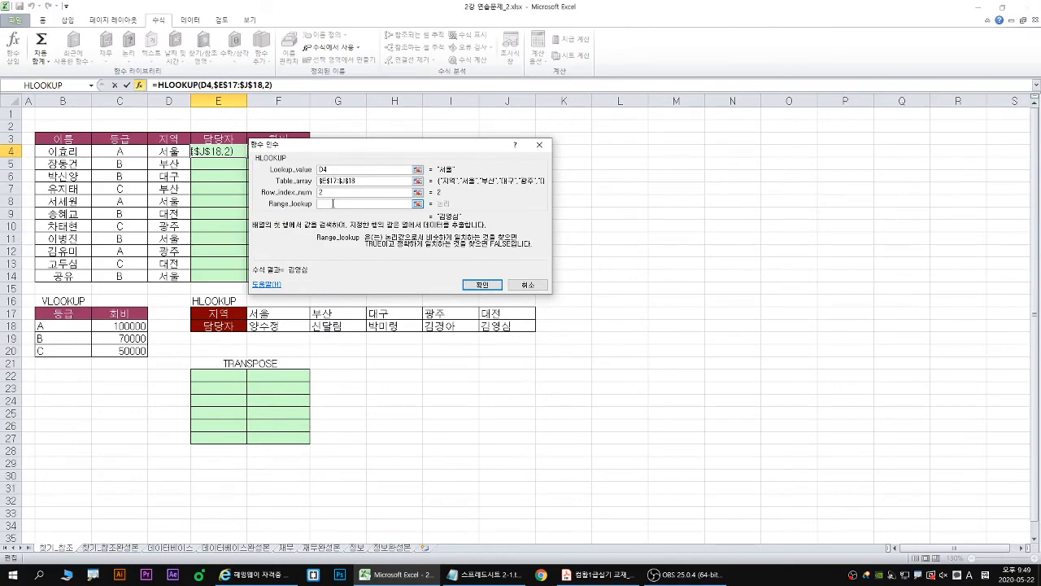
{"action": "type", "text": "0"}
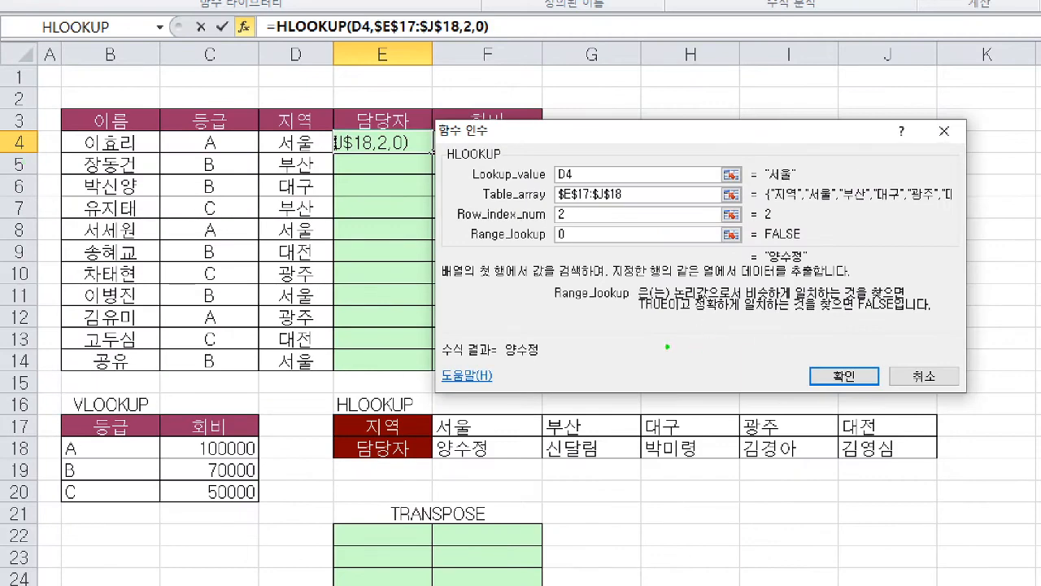
- Finish the HLOOKUP formula in E4 and fill it down the 담당자 column to E14
{"action": "left_click_drag", "start_coordinate": [865, 388], "coordinate": [848, 407]}
{"action": "left_click_drag", "start_coordinate": [435, 157], "coordinate": [435, 347]}
{"action": "mouse_move", "coordinate": [419, 339]}
{"action": "left_mouse_down"}
{"action": "mouse_move", "coordinate": [428, 354]}
{"action": "mouse_move", "coordinate": [447, 327]}
{"action": "left_mouse_up"}
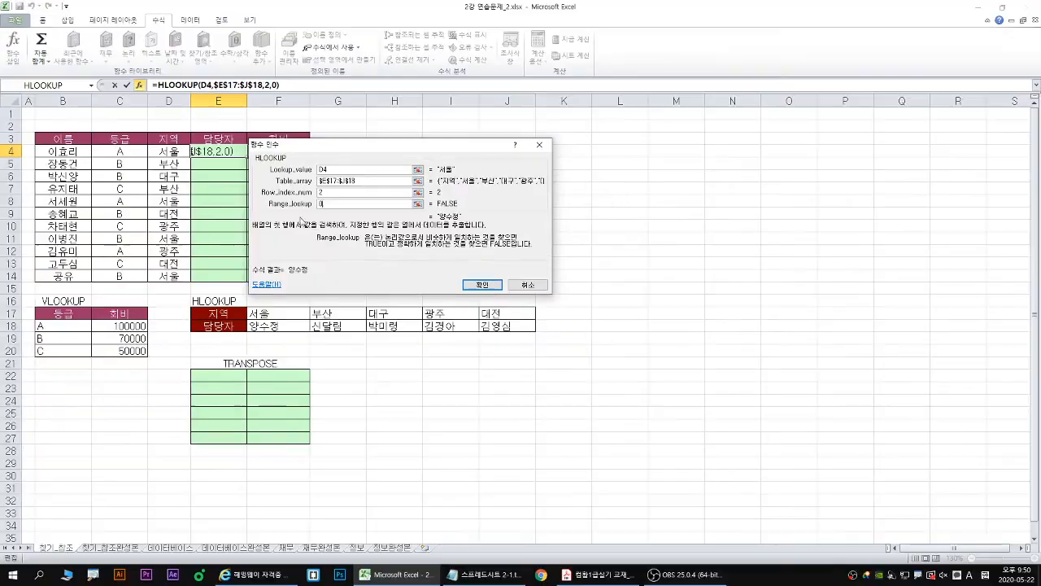
{"action": "left_click", "coordinate": [471, 284]}
{"action": "double_click", "coordinate": [247, 157]}
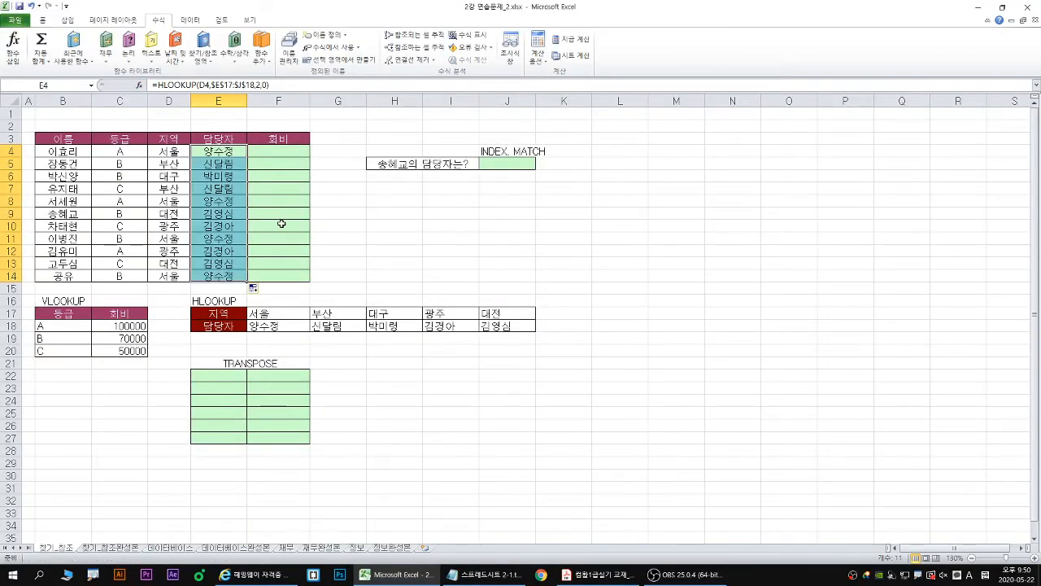
- Select F4 under 회비 and examine the VLOOKUP table in B17:C20 as the source for the fee
{"action": "left_click", "coordinate": [275, 150]}
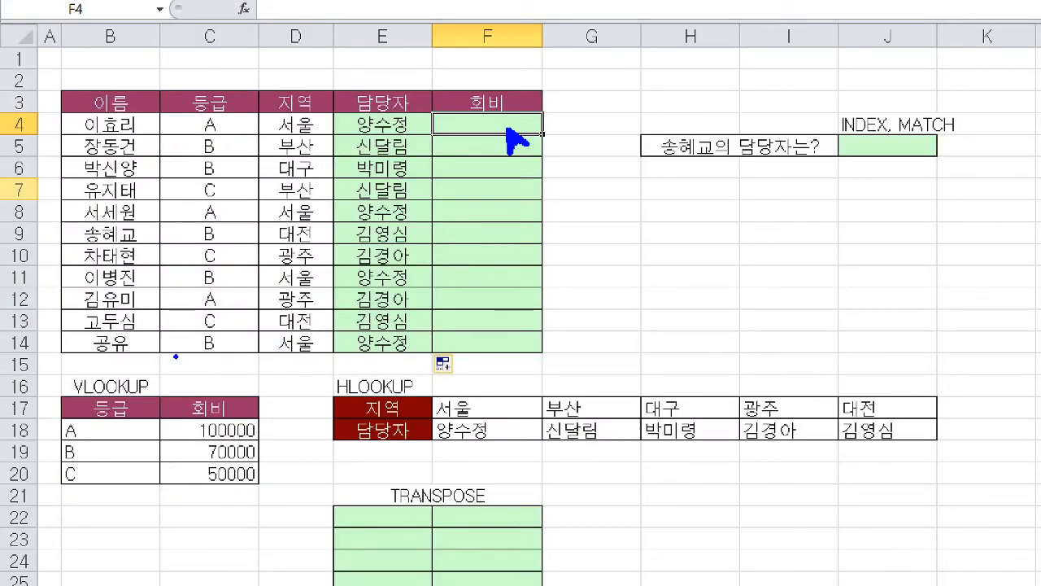
{"action": "left_click_drag", "start_coordinate": [61, 397], "coordinate": [264, 490]}
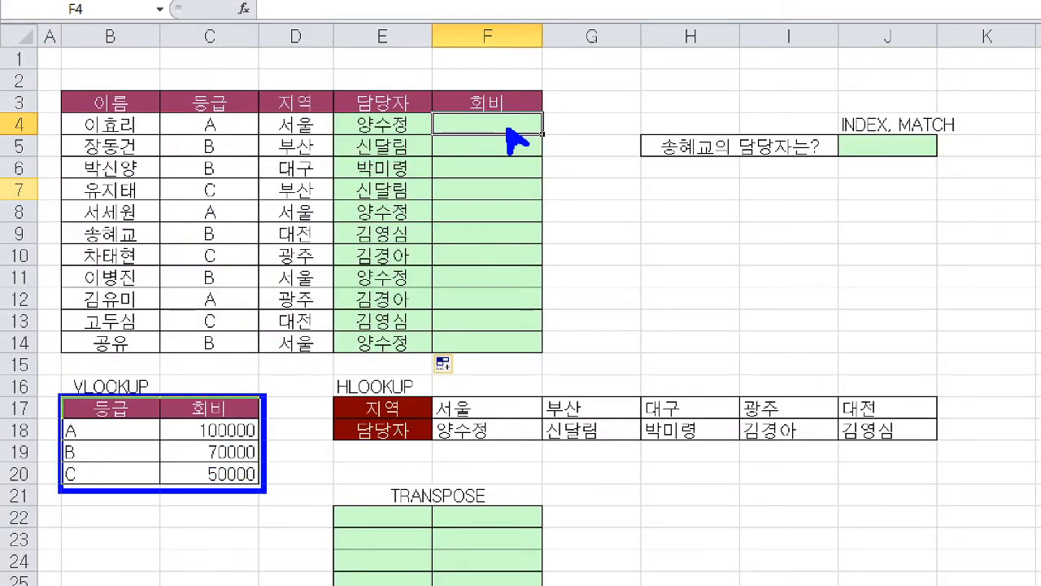
{"action": "mouse_move", "coordinate": [270, 435]}
{"action": "left_mouse_down"}
{"action": "mouse_move", "coordinate": [545, 232]}
{"action": "mouse_move", "coordinate": [515, 140]}
{"action": "left_mouse_up"}
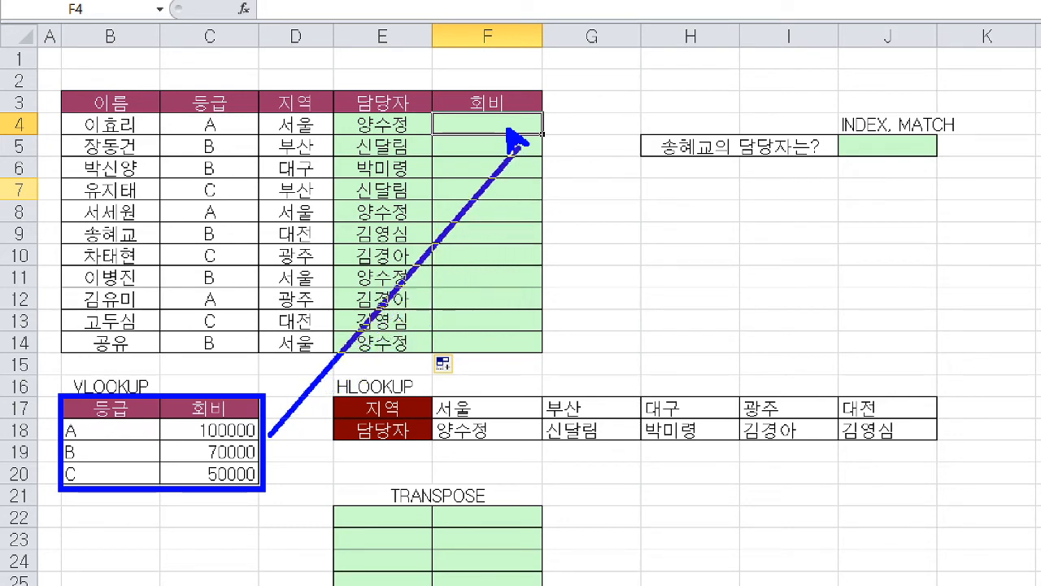
{"action": "key", "text": "Escape"}
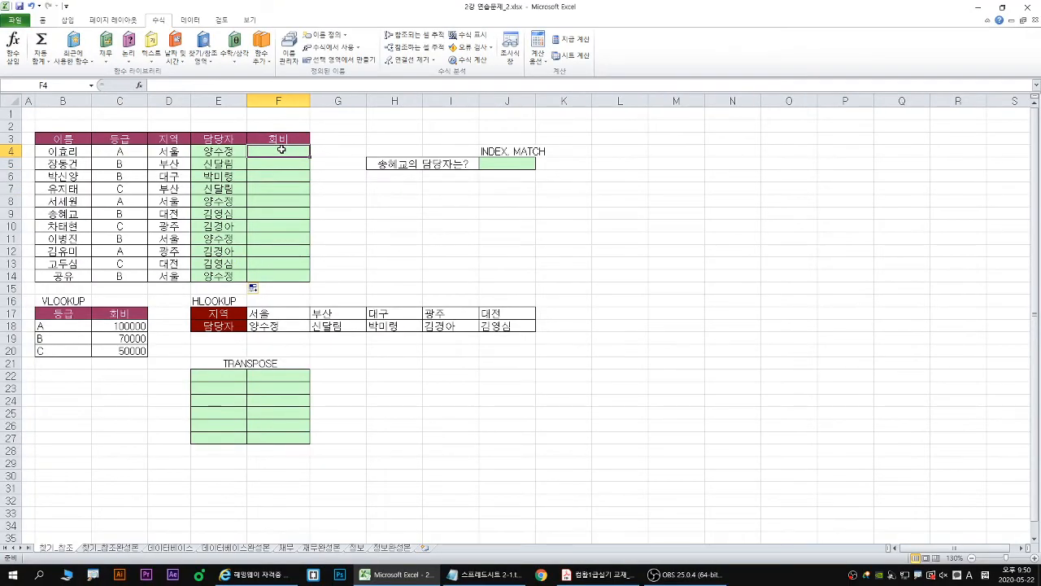
{"action": "type", "text": "=vloo"}
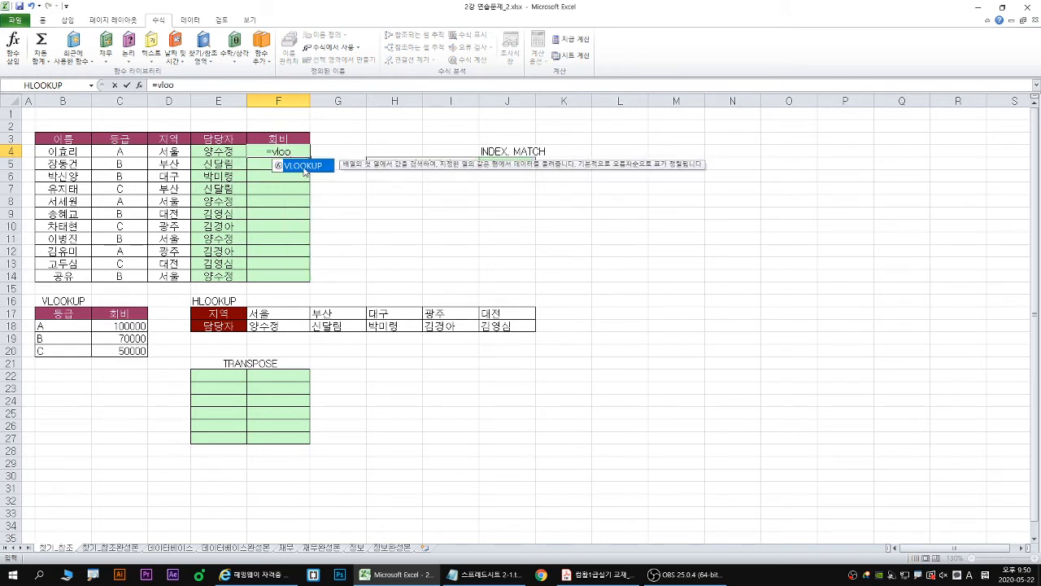
{"action": "key", "text": "Escape"}
{"action": "left_click", "coordinate": [203, 49]}
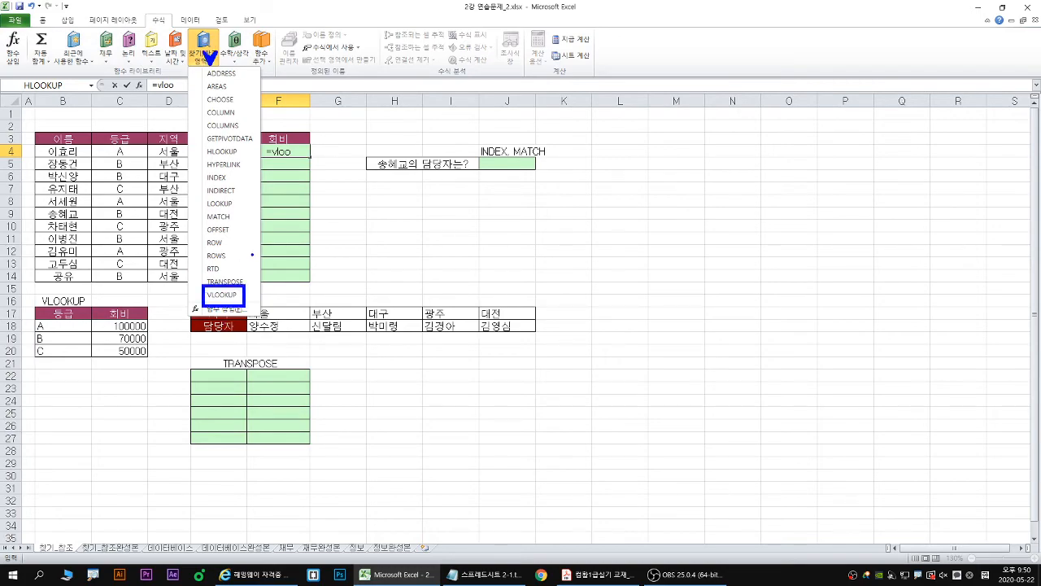
{"action": "key", "text": "Escape"}
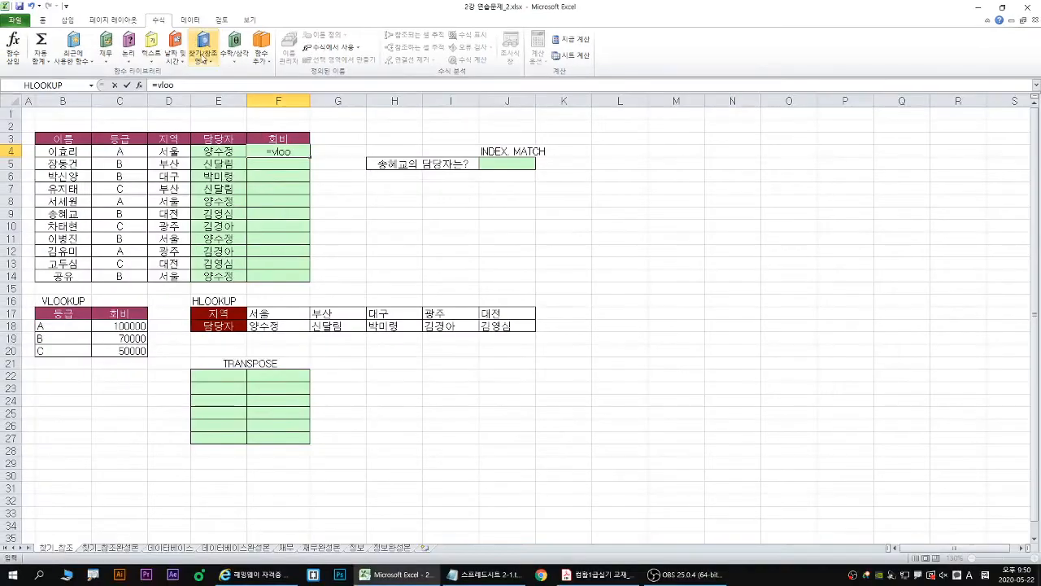
{"action": "left_click", "coordinate": [203, 44]}
{"action": "left_click", "coordinate": [232, 299]}
{"action": "key", "text": "Escape"}
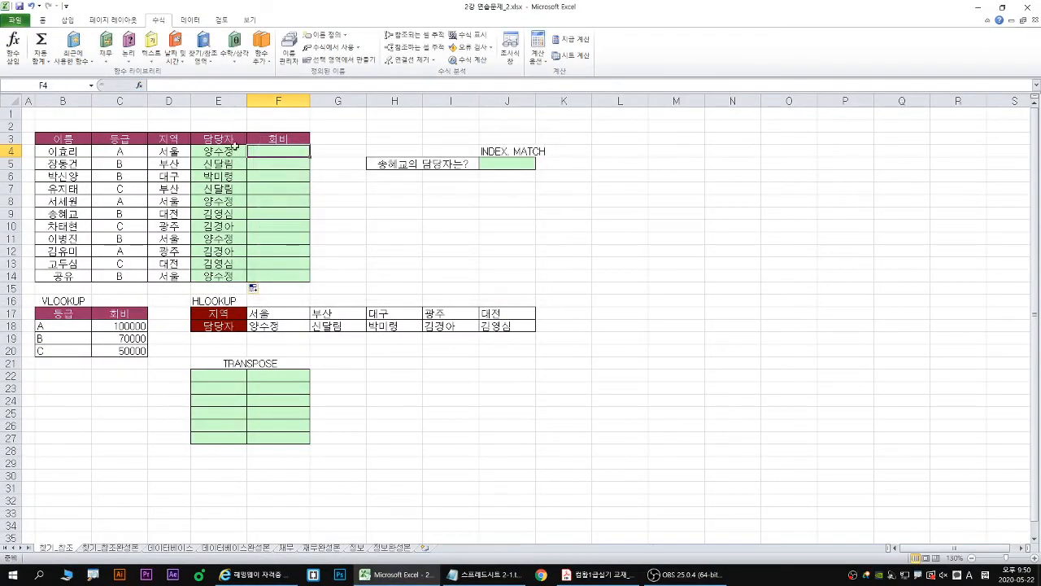
- Start a VLOOKUP function in F4 and set its lookup value to the 등급 cell C4
{"action": "left_click", "coordinate": [204, 45]}
{"action": "left_click", "coordinate": [216, 297]}
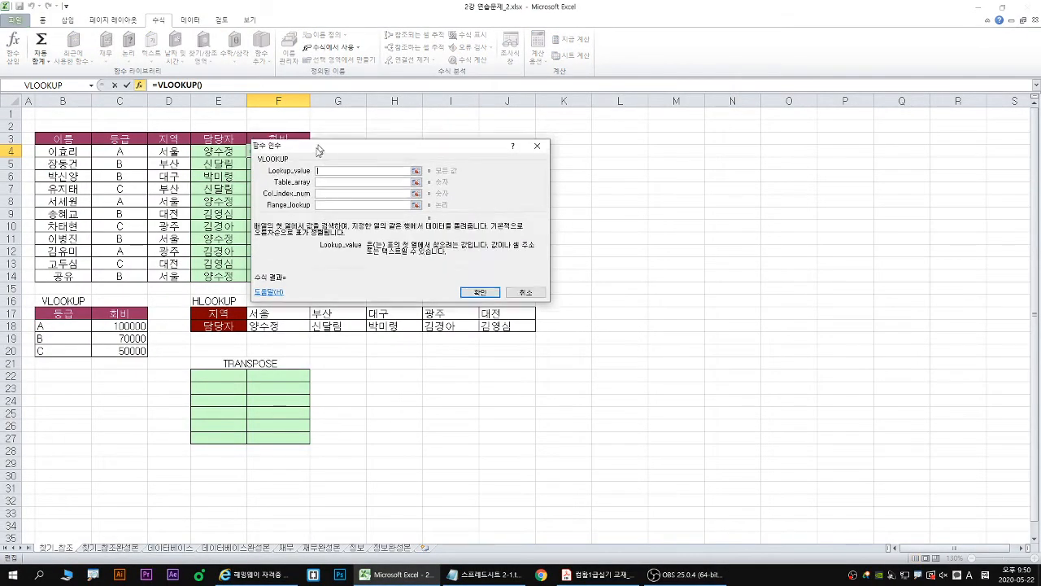
{"action": "left_click_drag", "start_coordinate": [319, 150], "coordinate": [247, 220]}
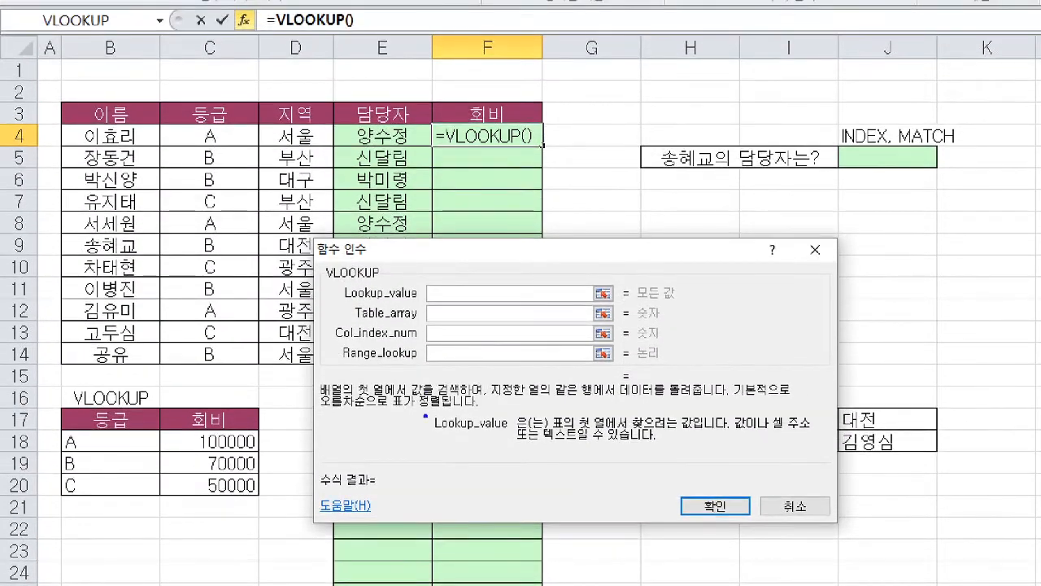
{"action": "left_click_drag", "start_coordinate": [558, 432], "coordinate": [694, 431]}
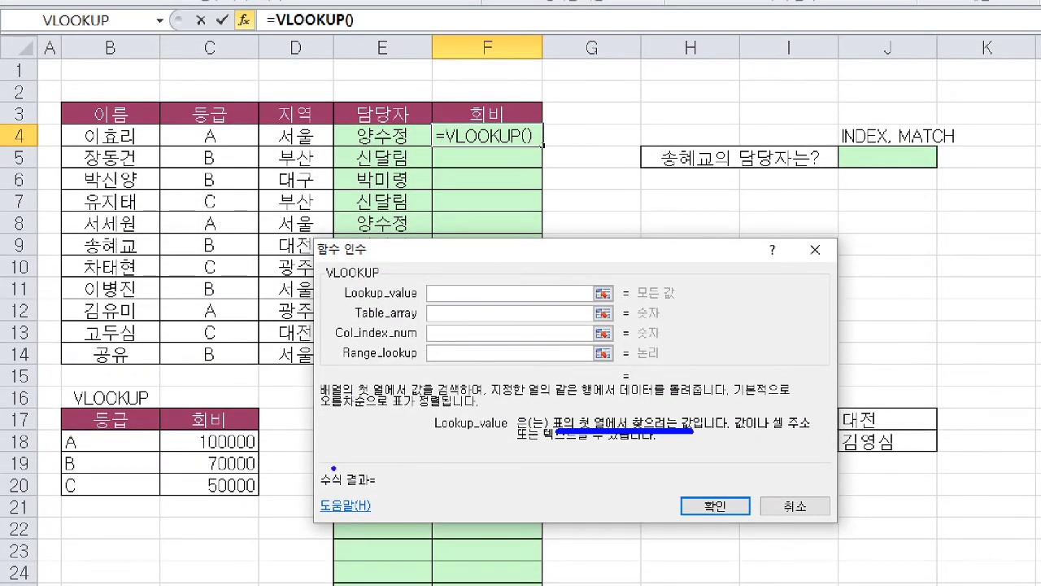
{"action": "mouse_move", "coordinate": [56, 405]}
{"action": "left_mouse_down"}
{"action": "mouse_move", "coordinate": [259, 506]}
{"action": "mouse_move", "coordinate": [164, 497]}
{"action": "left_mouse_up"}
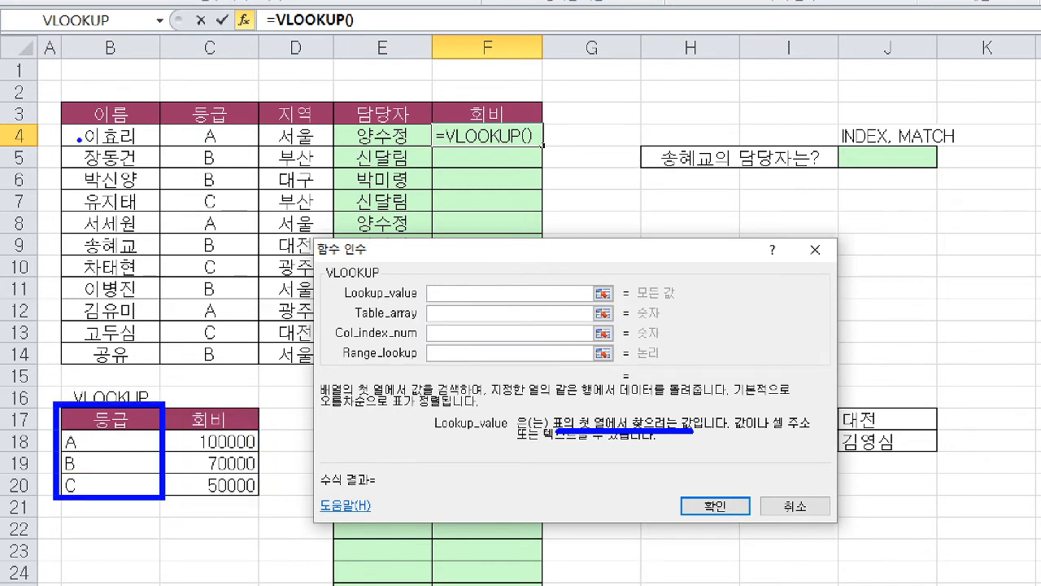
{"action": "left_click_drag", "start_coordinate": [60, 146], "coordinate": [558, 146]}
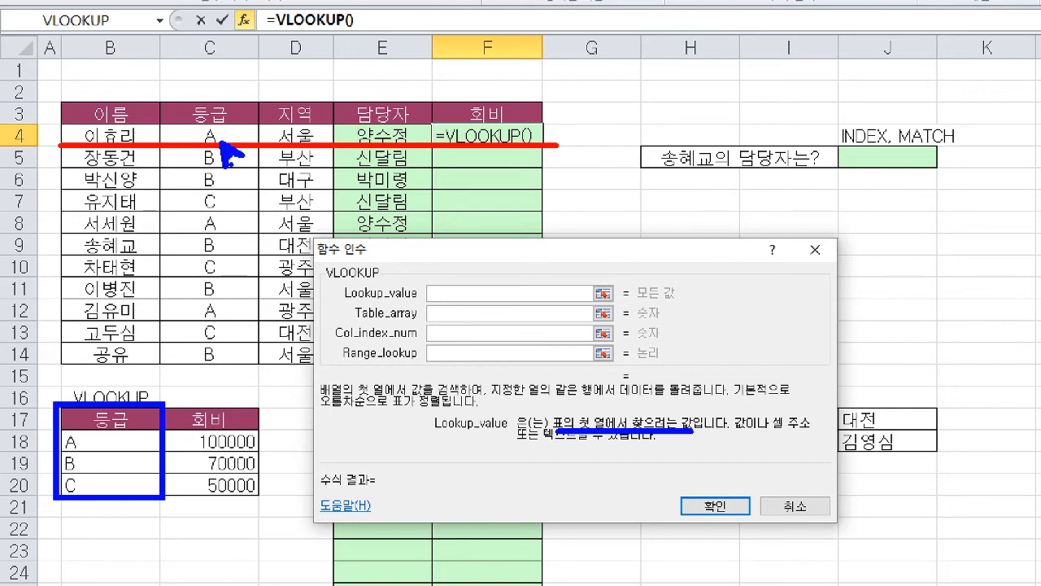
{"action": "mouse_move", "coordinate": [218, 143]}
{"action": "left_mouse_down"}
{"action": "mouse_move", "coordinate": [196, 132]}
{"action": "mouse_move", "coordinate": [221, 140]}
{"action": "left_mouse_up"}
{"action": "key", "text": "Escape"}
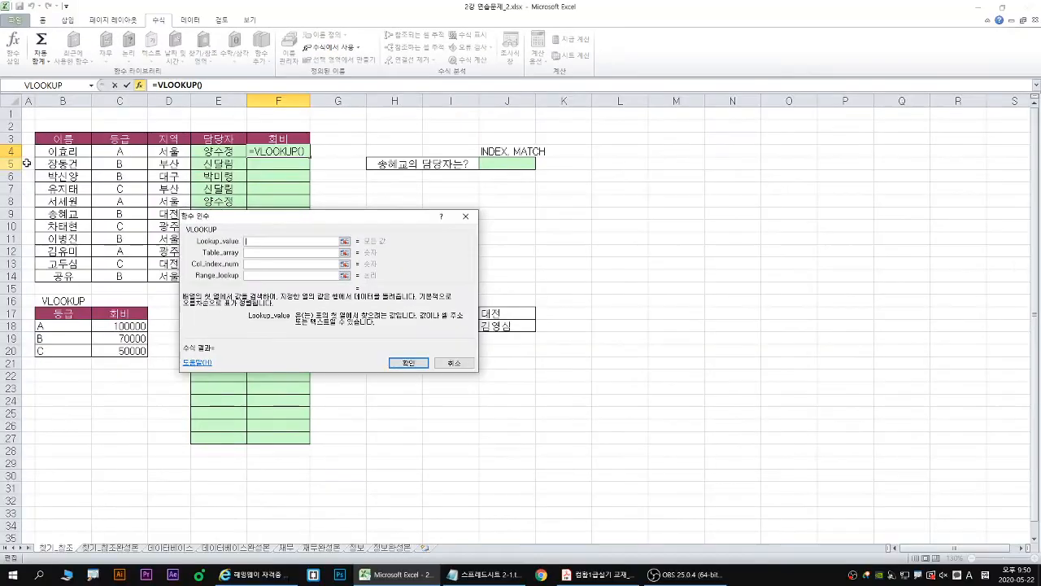
{"action": "left_click", "coordinate": [119, 152]}
- Set the VLOOKUP table array to the absolute range $B$17:$C$20, covering the 등급 and 회비 table
{"action": "left_click", "coordinate": [253, 253]}
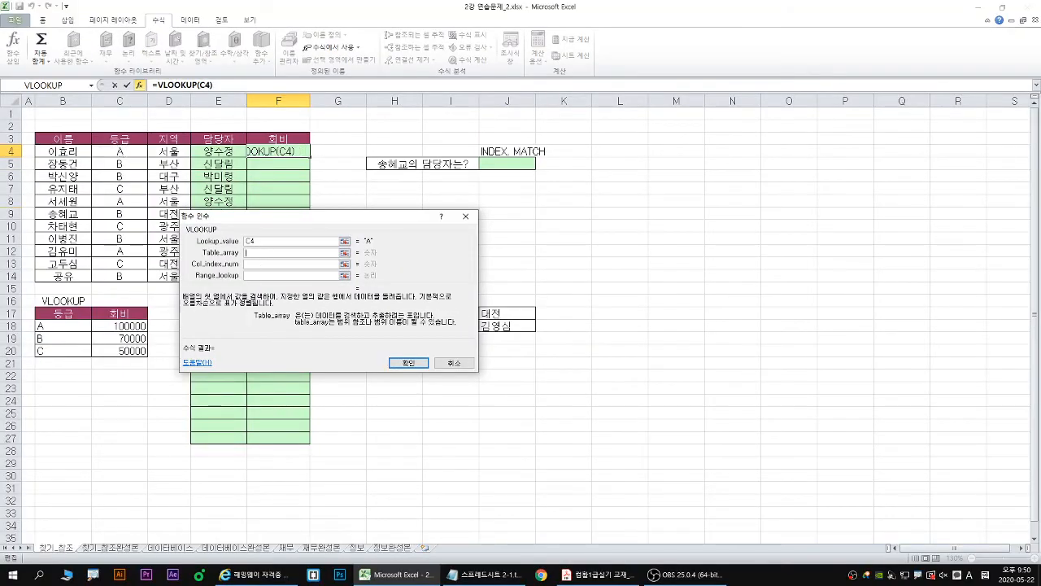
{"action": "key", "text": "ctrl+1"}
{"action": "left_click_drag", "start_coordinate": [438, 303], "coordinate": [422, 327]}
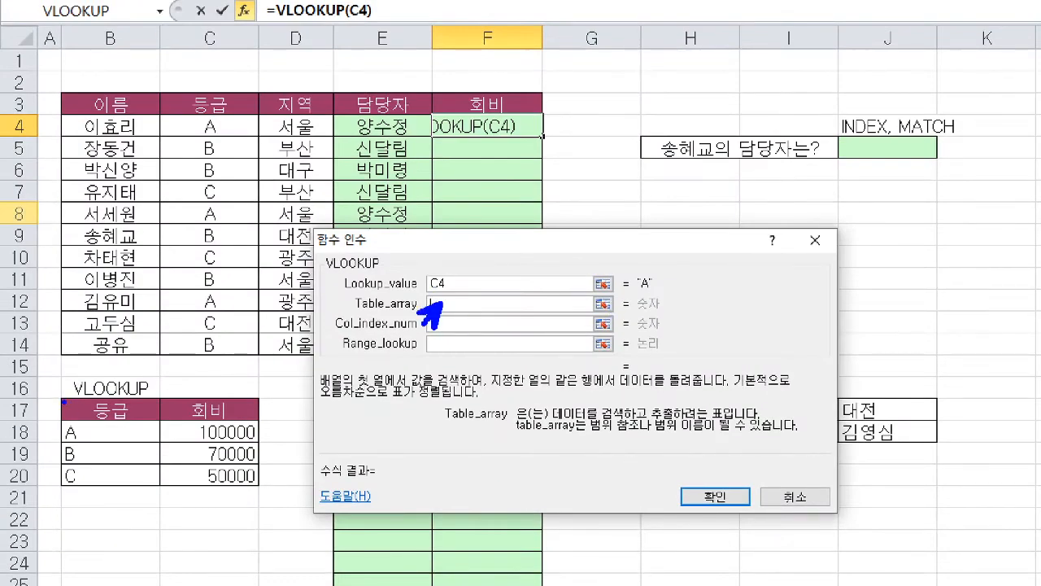
{"action": "left_click_drag", "start_coordinate": [59, 396], "coordinate": [262, 493]}
{"action": "key", "text": "g"}
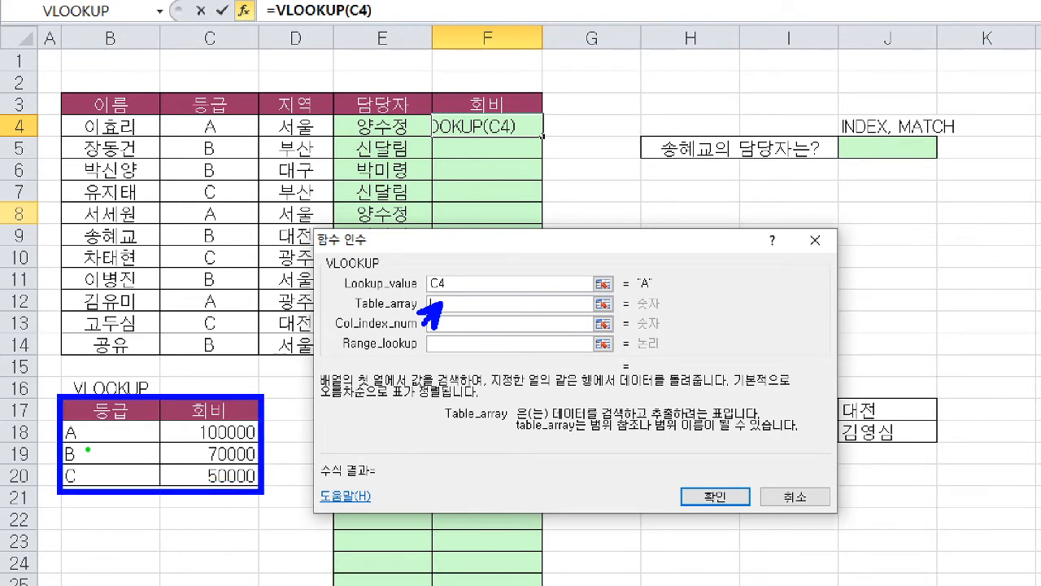
{"action": "left_click_drag", "start_coordinate": [62, 422], "coordinate": [260, 490]}
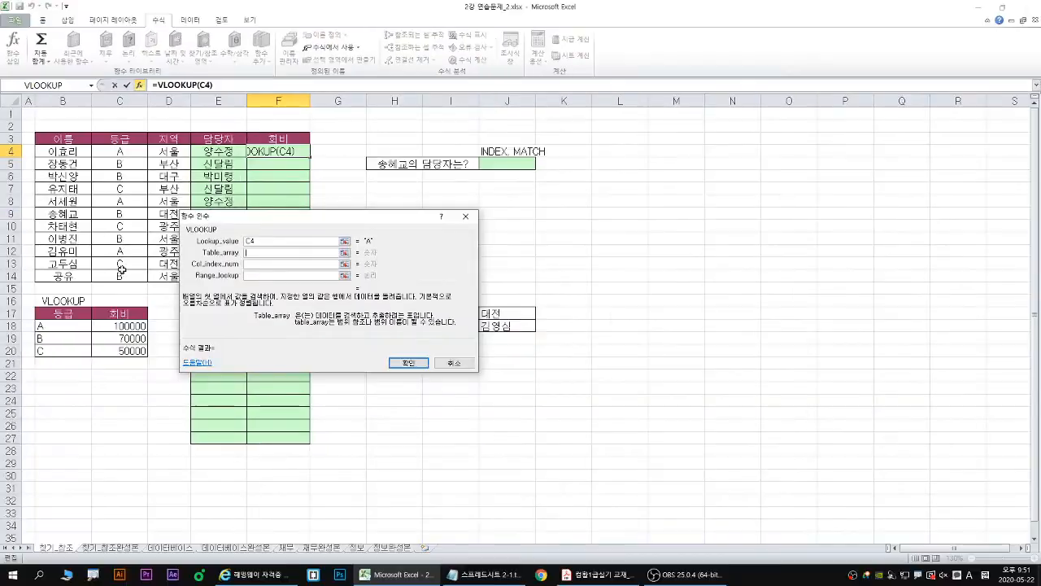
{"action": "left_click_drag", "start_coordinate": [110, 409], "coordinate": [246, 454]}
{"action": "left_click_drag", "start_coordinate": [140, 338], "coordinate": [138, 351]}
{"action": "key", "text": "F4"}
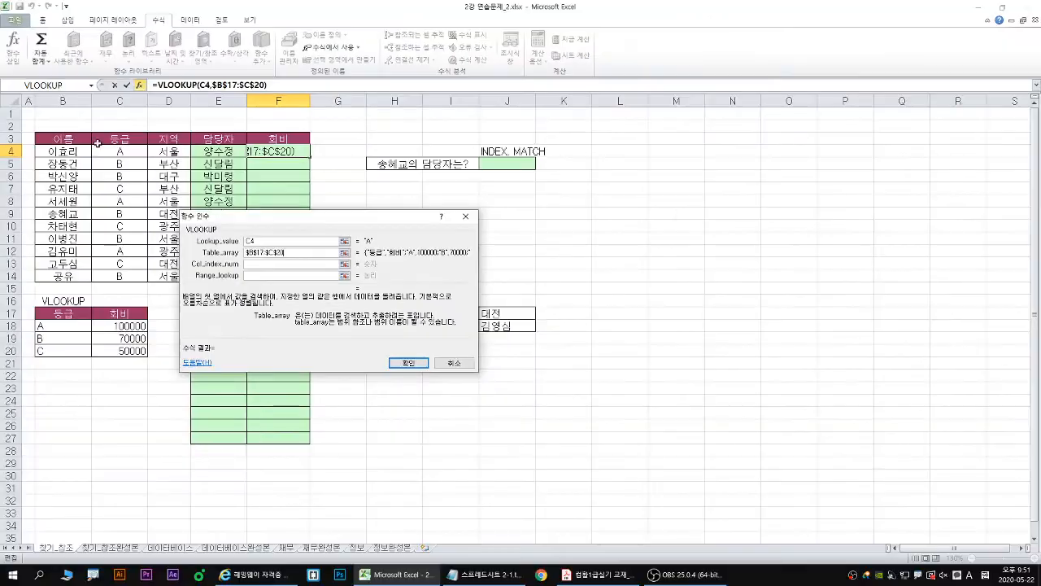
- Set the VLOOKUP column index number to 2 so F4 draws on the 회비 column of the table
{"action": "left_click", "coordinate": [248, 264]}
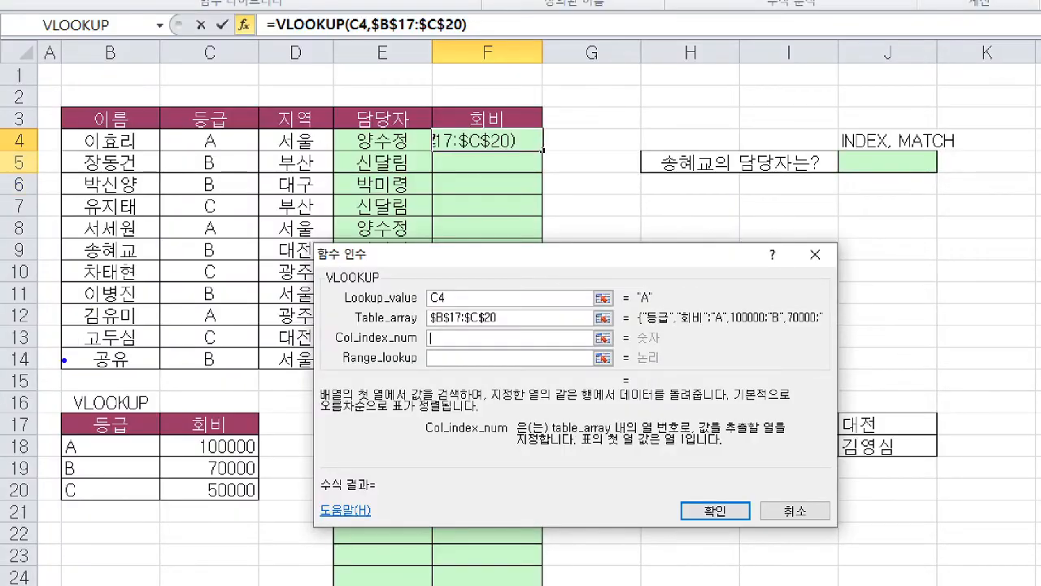
{"action": "mouse_move", "coordinate": [61, 411]}
{"action": "left_mouse_down"}
{"action": "mouse_move", "coordinate": [218, 472]}
{"action": "mouse_move", "coordinate": [261, 506]}
{"action": "left_mouse_up"}
{"action": "left_click_drag", "start_coordinate": [127, 409], "coordinate": [116, 429]}
{"action": "mouse_move", "coordinate": [215, 408]}
{"action": "left_mouse_down"}
{"action": "mouse_move", "coordinate": [214, 425]}
{"action": "mouse_move", "coordinate": [254, 422]}
{"action": "left_mouse_up"}
{"action": "left_click_drag", "start_coordinate": [440, 329], "coordinate": [475, 348]}
{"action": "key", "text": "Escape"}
{"action": "type", "text": "2"}
- Set the VLOOKUP range lookup to 0 for an exact match and fill the completed formula down the 회비 column to F14
{"action": "left_click", "coordinate": [262, 277]}
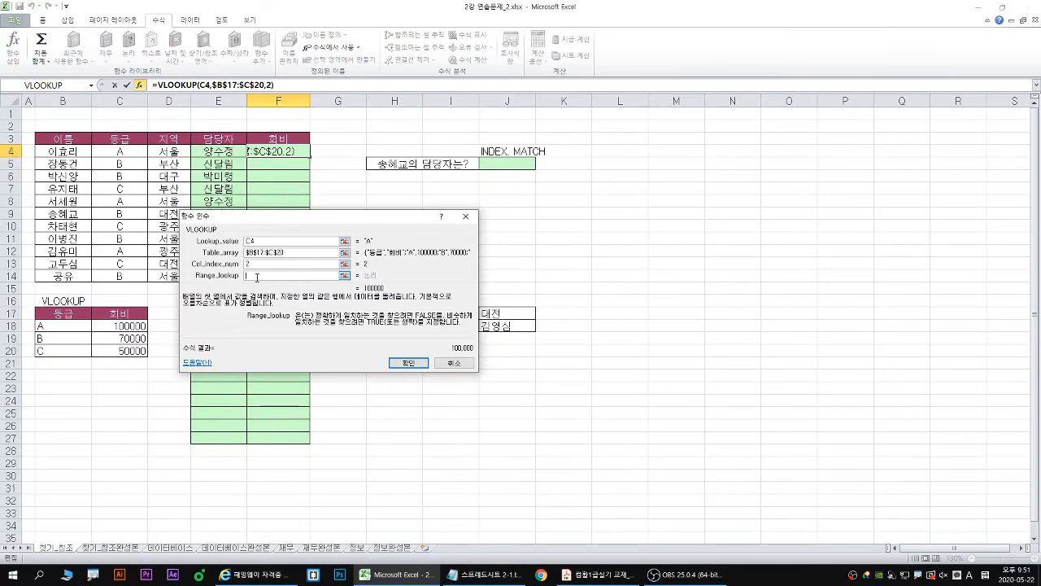
{"action": "left_click_drag", "start_coordinate": [424, 402], "coordinate": [414, 413]}
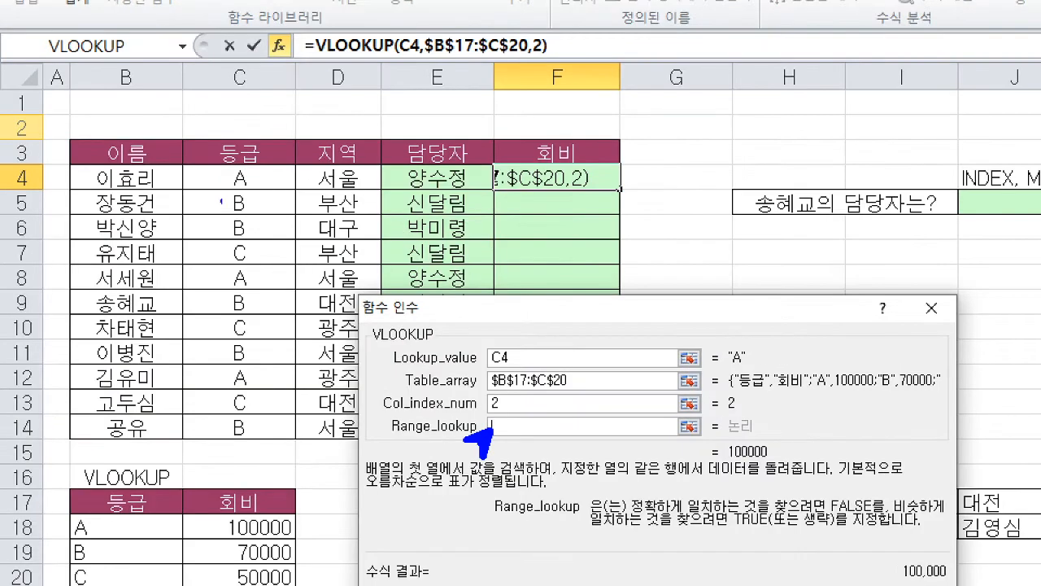
{"action": "mouse_move", "coordinate": [749, 371]}
{"action": "left_mouse_down"}
{"action": "mouse_move", "coordinate": [727, 340]}
{"action": "mouse_move", "coordinate": [756, 368]}
{"action": "mouse_move", "coordinate": [325, 329]}
{"action": "mouse_move", "coordinate": [54, 460]}
{"action": "mouse_move", "coordinate": [35, 525]}
{"action": "mouse_move", "coordinate": [297, 542]}
{"action": "left_mouse_up"}
{"action": "key", "text": "g"}
{"action": "left_click_drag", "start_coordinate": [145, 481], "coordinate": [137, 510]}
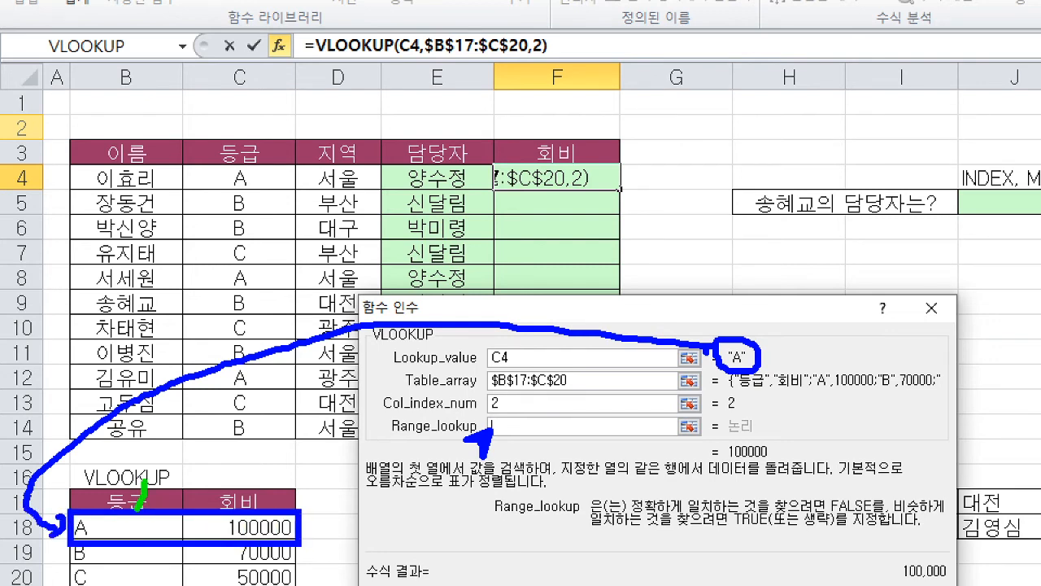
{"action": "left_click_drag", "start_coordinate": [228, 492], "coordinate": [291, 506]}
{"action": "mouse_move", "coordinate": [295, 529]}
{"action": "left_mouse_down"}
{"action": "mouse_move", "coordinate": [221, 531]}
{"action": "mouse_move", "coordinate": [299, 524]}
{"action": "mouse_move", "coordinate": [289, 547]}
{"action": "left_mouse_up"}
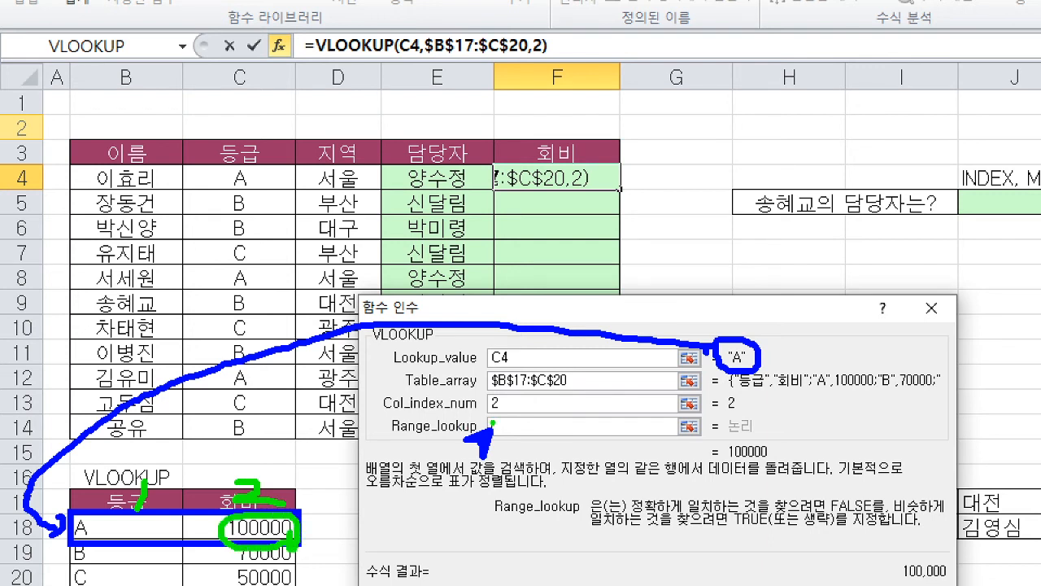
{"action": "mouse_move", "coordinate": [502, 421]}
{"action": "left_mouse_down"}
{"action": "mouse_move", "coordinate": [516, 431]}
{"action": "mouse_move", "coordinate": [505, 423]}
{"action": "left_mouse_up"}
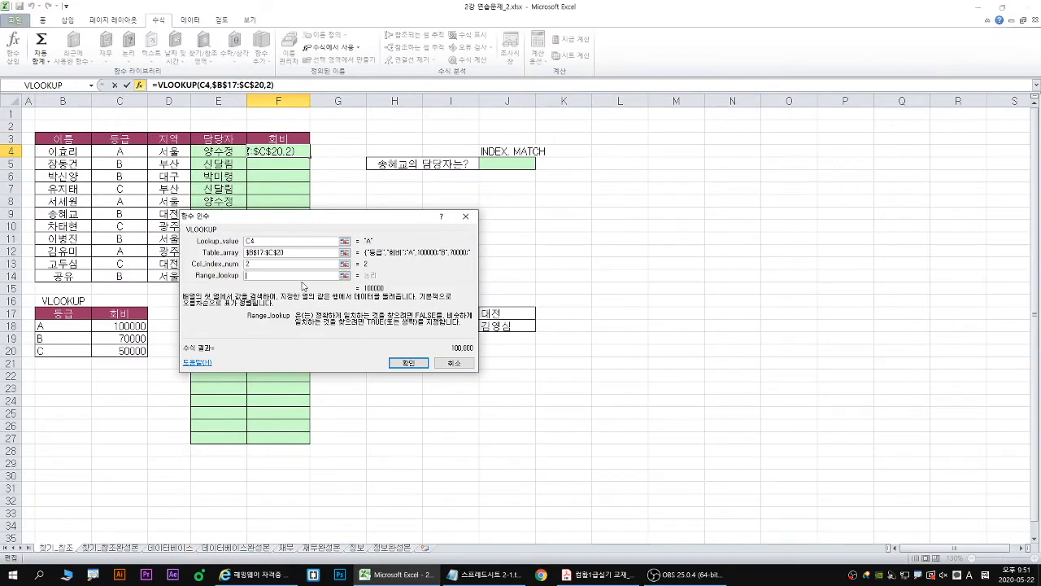
{"action": "type", "text": "0"}
{"action": "left_click", "coordinate": [408, 363]}
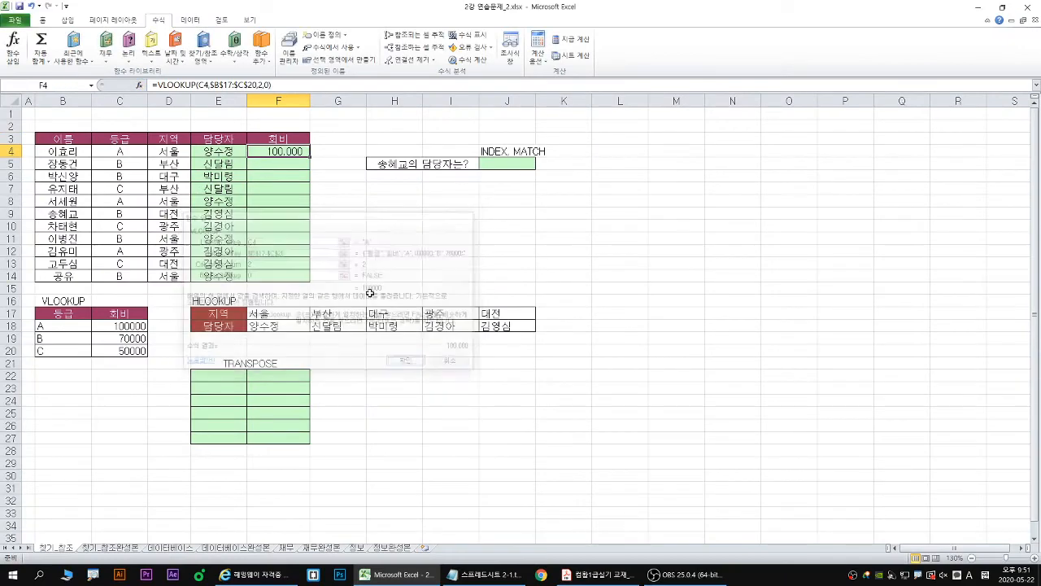
{"action": "double_click", "coordinate": [310, 158]}
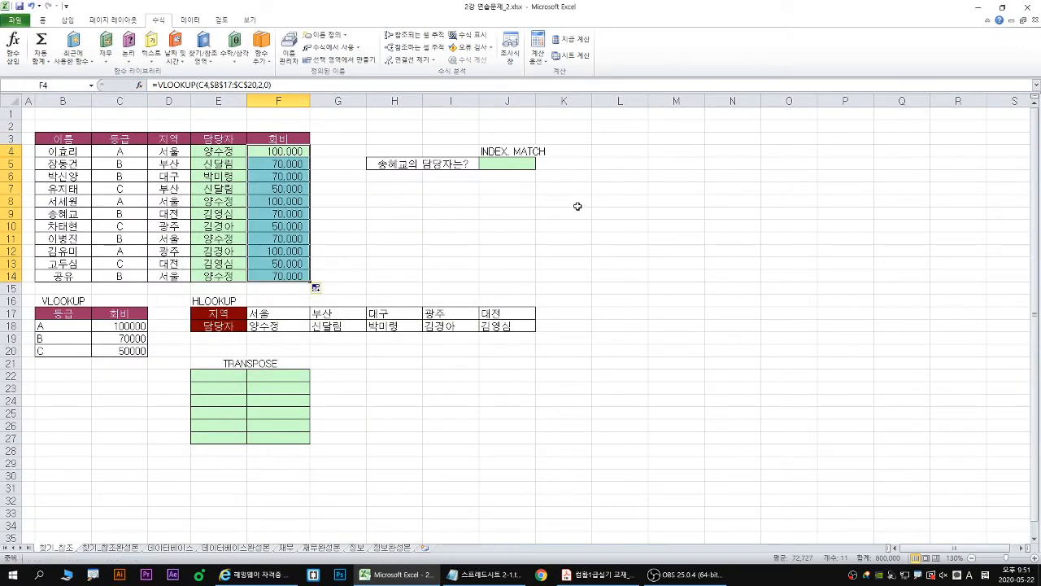
- Restore the smaller workbook window and consult the INDEX and MATCH syntax in the Notepad file 스프레드시트 2-1.txt
{"action": "left_click", "coordinate": [506, 162]}
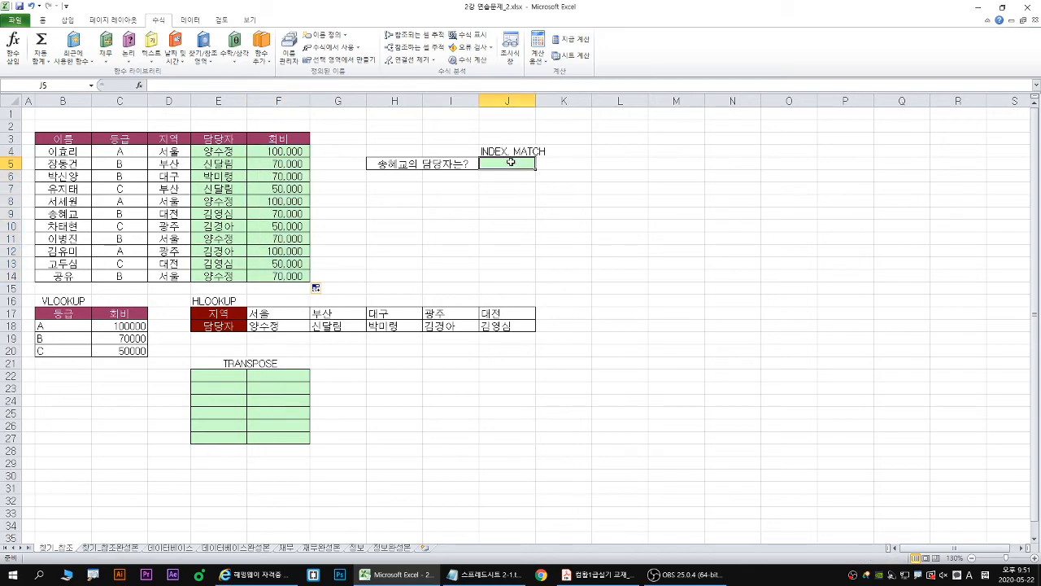
{"action": "double_click", "coordinate": [588, 9]}
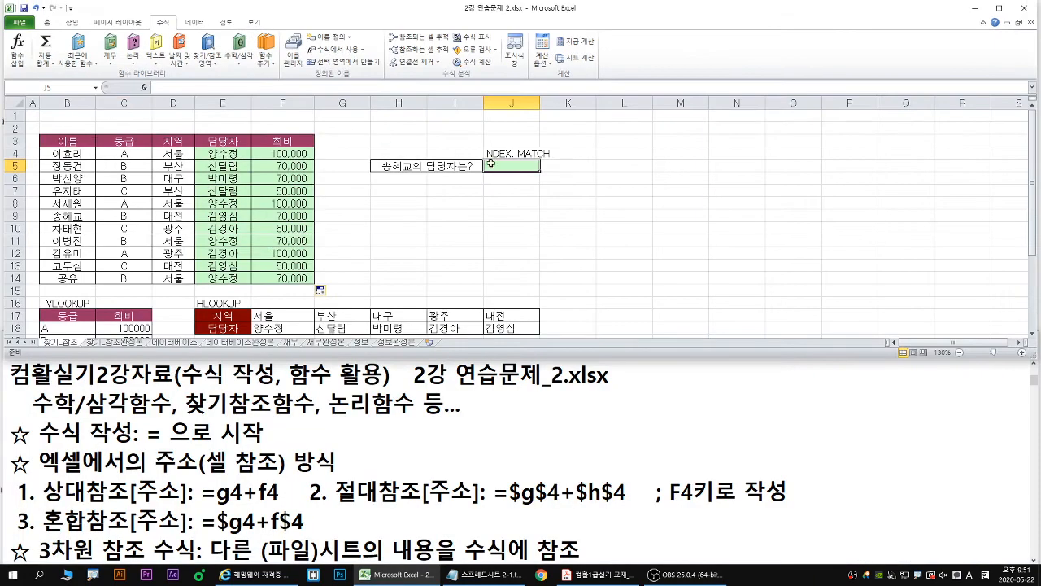
{"action": "left_click", "coordinate": [427, 427]}
{"action": "scroll", "coordinate": [415, 439], "scroll_direction": "down", "scroll_amount": 20}
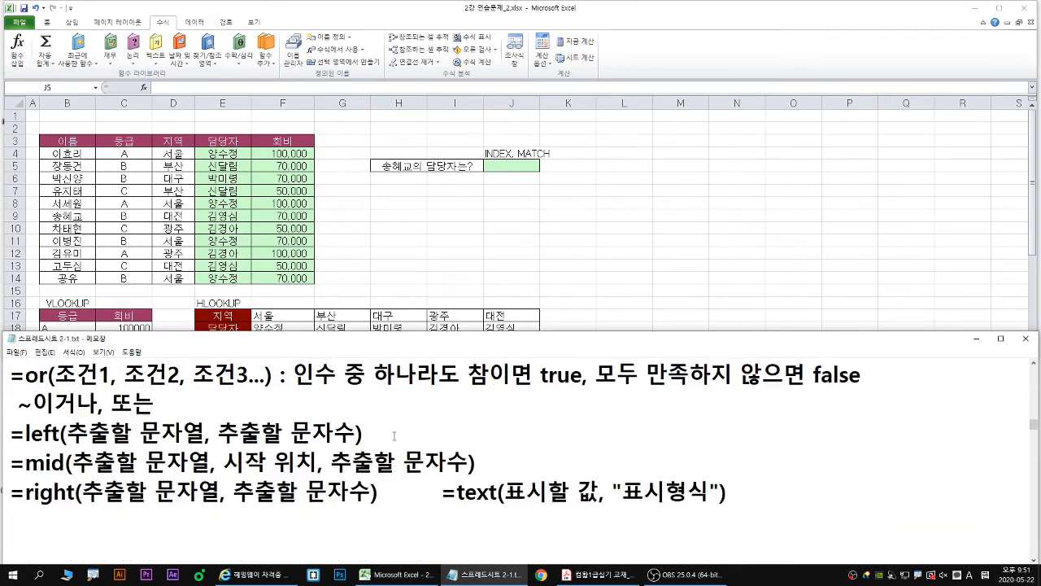
{"action": "scroll", "coordinate": [404, 447], "scroll_direction": "down", "scroll_amount": 10}
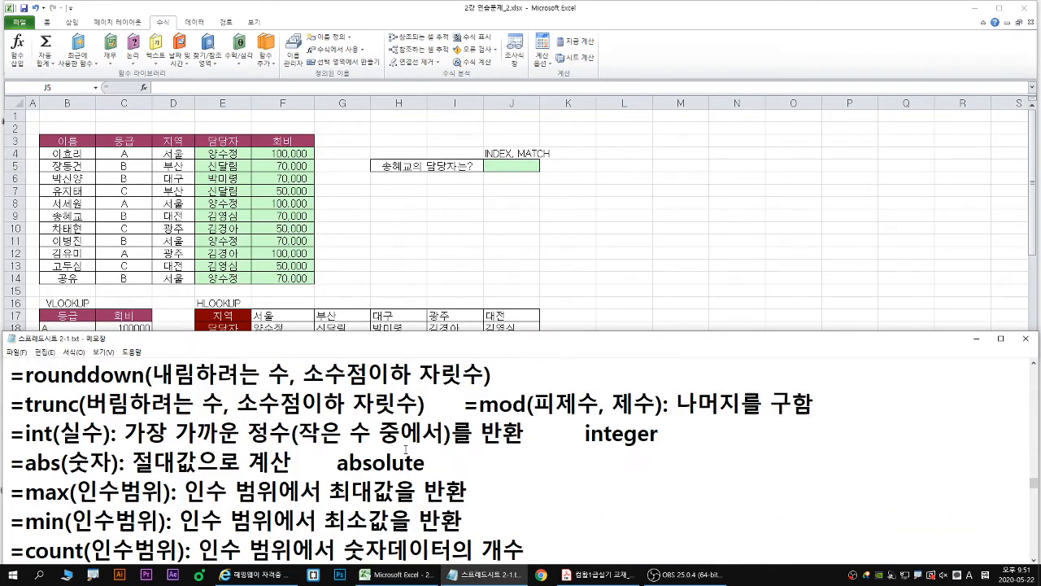
{"action": "scroll", "coordinate": [520, 455], "scroll_direction": "down", "scroll_amount": 3}
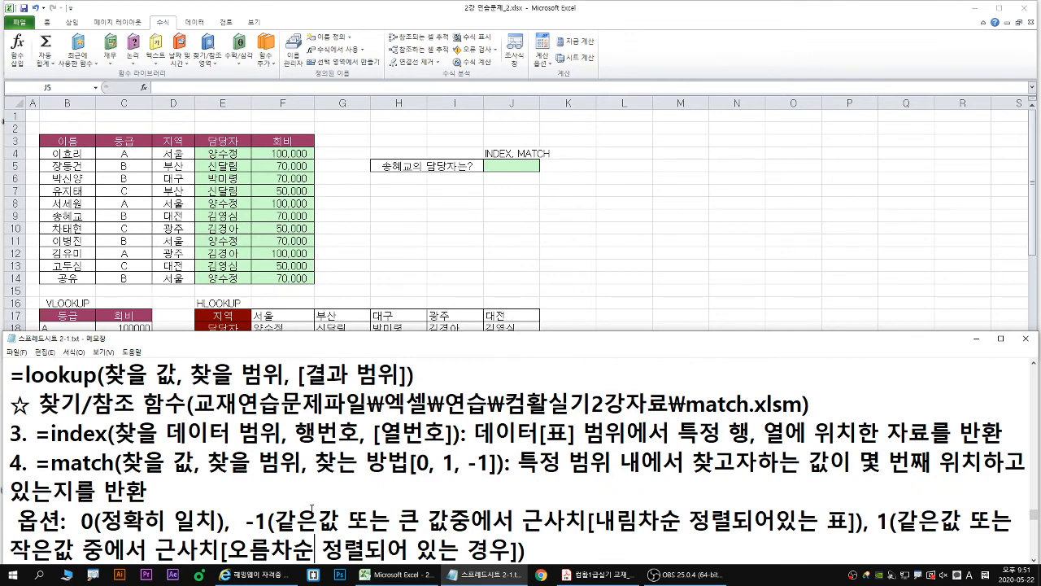
{"action": "scroll", "coordinate": [311, 510], "scroll_direction": "down", "scroll_amount": 1}
- Start an INDEX function in J5 and open its arguments using the array, row_num, column_num form
{"action": "left_click", "coordinate": [512, 166]}
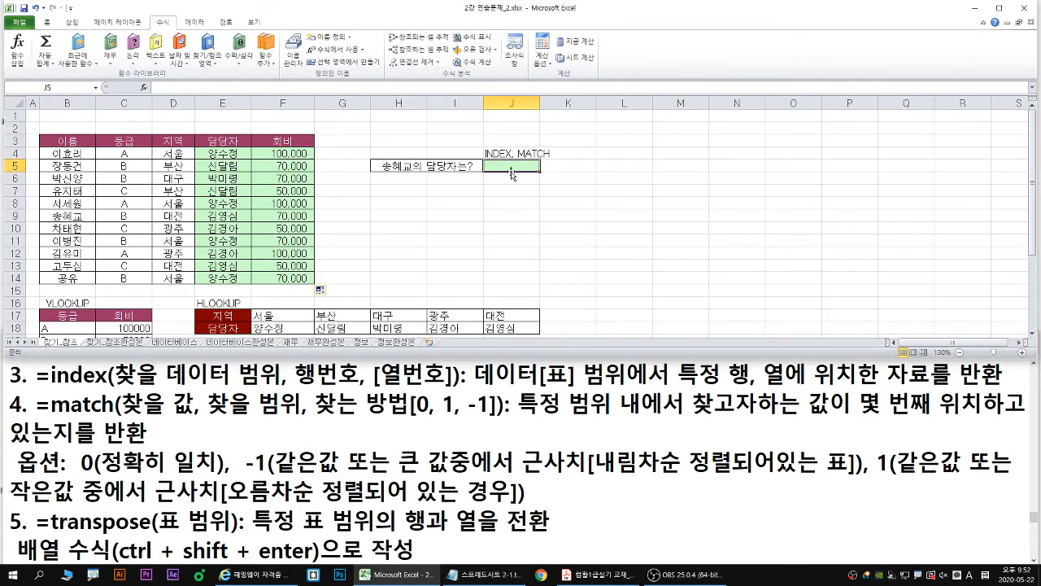
{"action": "type", "text": "=index"}
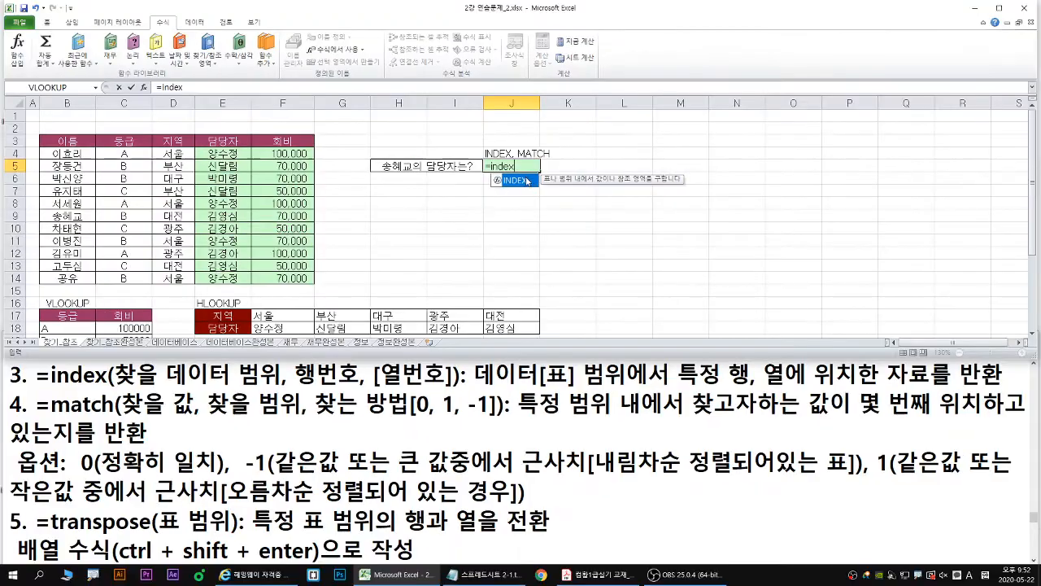
{"action": "double_click", "coordinate": [517, 187]}
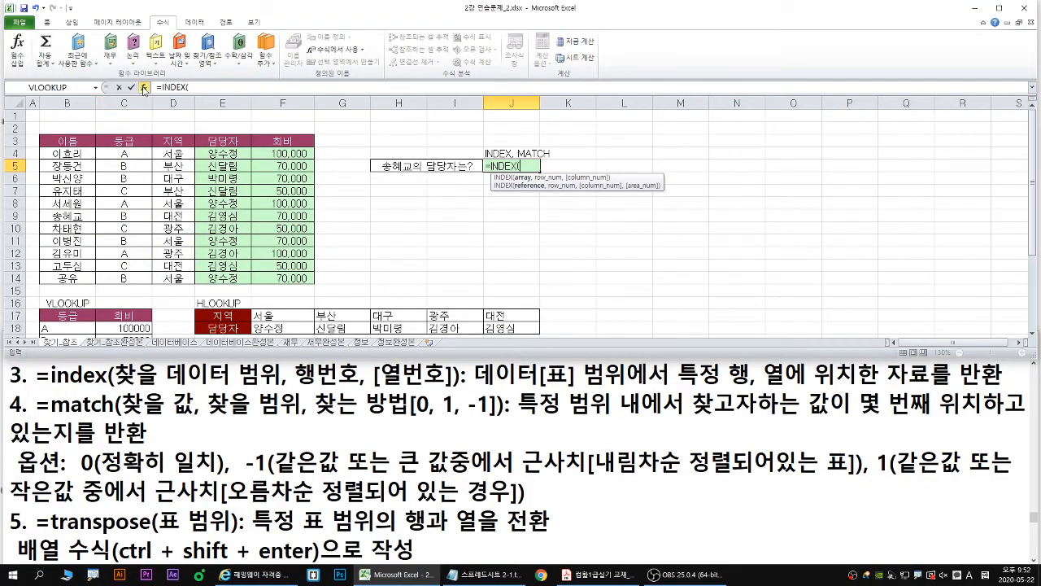
{"action": "left_click", "coordinate": [144, 86]}
{"action": "left_click_drag", "start_coordinate": [351, 265], "coordinate": [457, 203]}
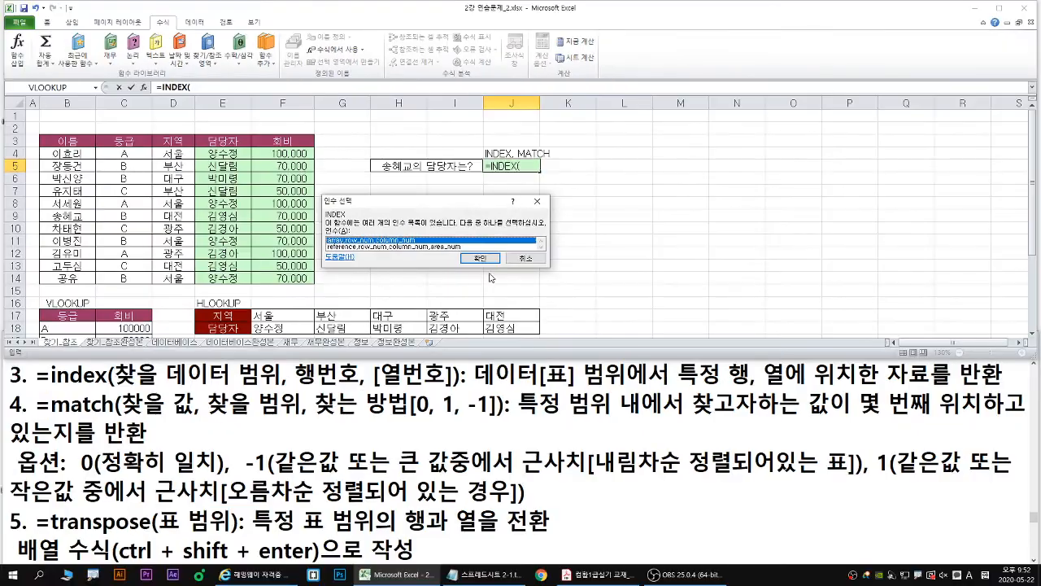
{"action": "left_click", "coordinate": [548, 277]}
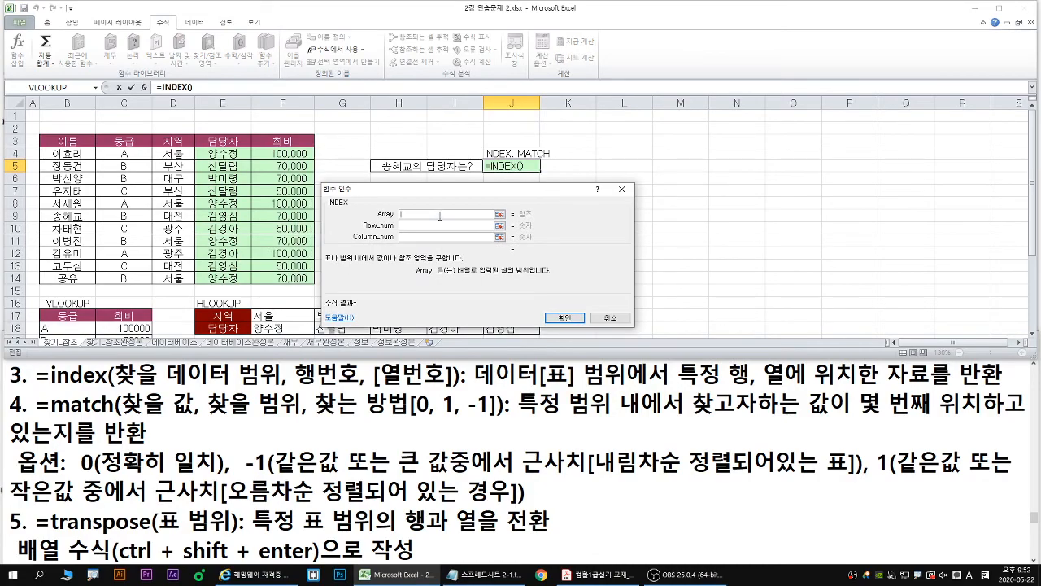
- Set the INDEX array to B4:F14, covering the member table's data rows
{"action": "mouse_move", "coordinate": [431, 186]}
{"action": "left_mouse_down"}
{"action": "mouse_move", "coordinate": [460, 172]}
{"action": "mouse_move", "coordinate": [440, 192]}
{"action": "mouse_move", "coordinate": [430, 181]}
{"action": "left_mouse_up"}
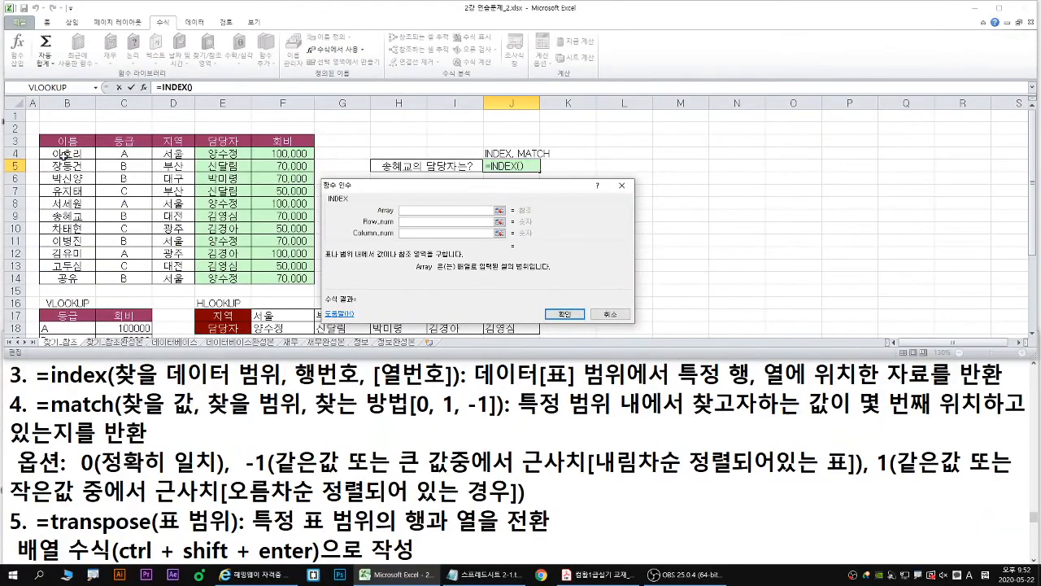
{"action": "left_click_drag", "start_coordinate": [118, 247], "coordinate": [466, 449]}
{"action": "left_click_drag", "start_coordinate": [266, 269], "coordinate": [283, 280]}
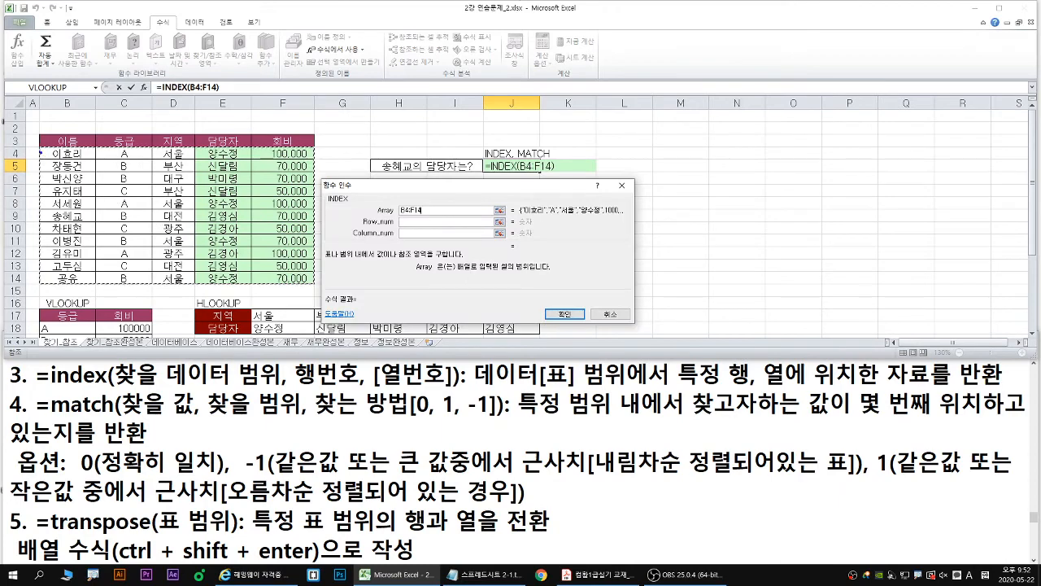
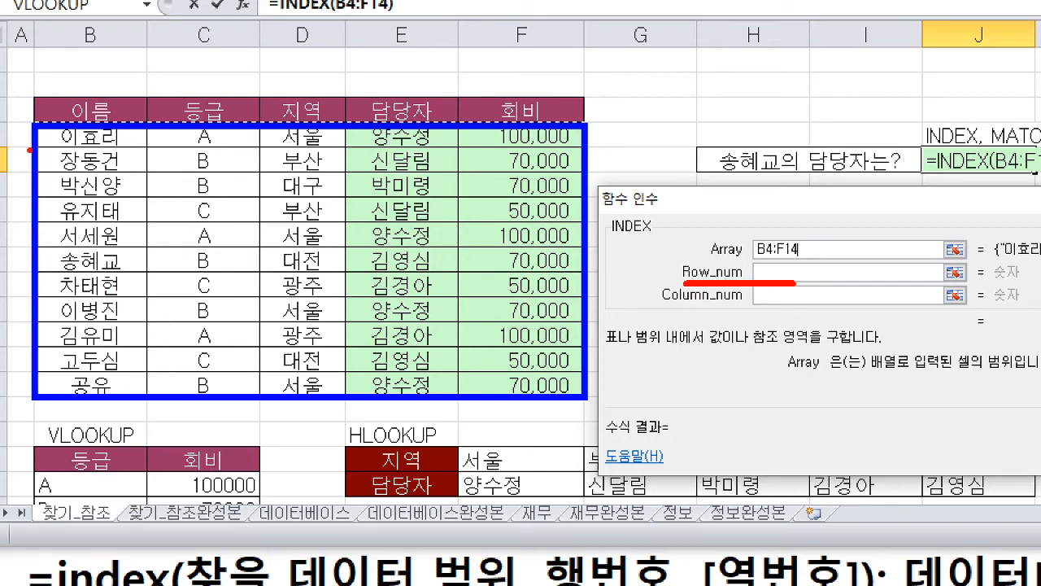
{"action": "mouse_move", "coordinate": [27, 125]}
{"action": "left_mouse_down"}
{"action": "mouse_move", "coordinate": [16, 145]}
{"action": "mouse_move", "coordinate": [39, 171]}
{"action": "mouse_move", "coordinate": [10, 200]}
{"action": "mouse_move", "coordinate": [36, 211]}
{"action": "mouse_move", "coordinate": [15, 205]}
{"action": "mouse_move", "coordinate": [23, 241]}
{"action": "mouse_move", "coordinate": [8, 247]}
{"action": "mouse_move", "coordinate": [30, 254]}
{"action": "mouse_move", "coordinate": [26, 275]}
{"action": "left_mouse_up"}
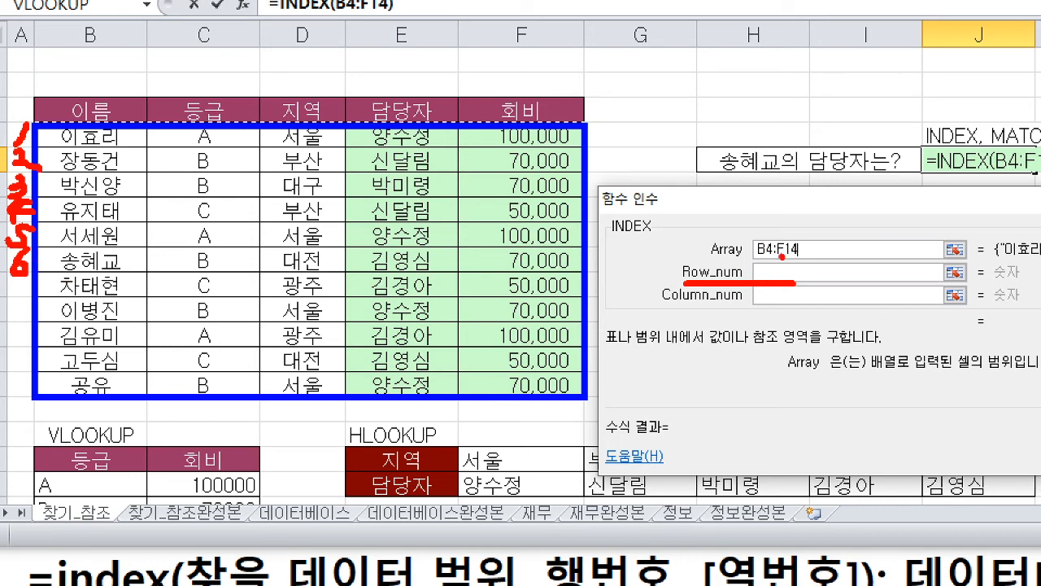
{"action": "mouse_move", "coordinate": [783, 256]}
{"action": "left_mouse_down"}
{"action": "mouse_move", "coordinate": [771, 273]}
{"action": "mouse_move", "coordinate": [787, 275]}
{"action": "mouse_move", "coordinate": [778, 266]}
{"action": "left_mouse_up"}
{"action": "left_click_drag", "start_coordinate": [667, 308], "coordinate": [799, 307]}
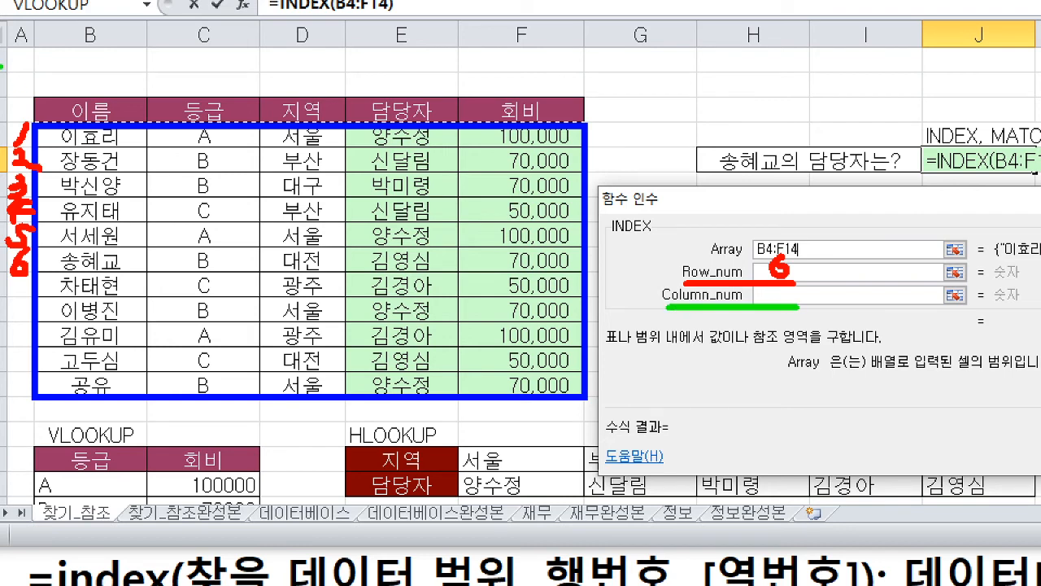
{"action": "left_click_drag", "start_coordinate": [118, 92], "coordinate": [108, 104]}
{"action": "mouse_move", "coordinate": [202, 98]}
{"action": "left_mouse_down"}
{"action": "mouse_move", "coordinate": [208, 111]}
{"action": "mouse_move", "coordinate": [252, 118]}
{"action": "mouse_move", "coordinate": [306, 106]}
{"action": "mouse_move", "coordinate": [286, 120]}
{"action": "left_mouse_up"}
{"action": "mouse_move", "coordinate": [395, 83]}
{"action": "left_mouse_down"}
{"action": "mouse_move", "coordinate": [389, 110]}
{"action": "mouse_move", "coordinate": [428, 110]}
{"action": "mouse_move", "coordinate": [397, 134]}
{"action": "left_mouse_up"}
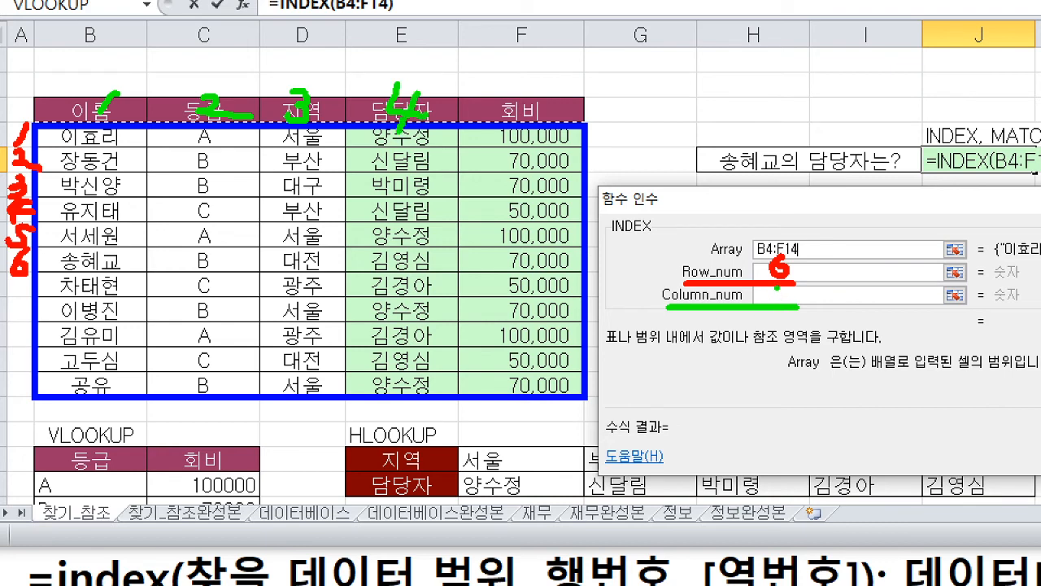
{"action": "mouse_move", "coordinate": [778, 288]}
{"action": "left_mouse_down"}
{"action": "mouse_move", "coordinate": [793, 297]}
{"action": "mouse_move", "coordinate": [784, 296]}
{"action": "left_mouse_up"}
{"action": "key", "text": "Escape"}
- Set the INDEX row number to 6 and column number to 4, and enter the formula in J5
{"action": "left_click", "coordinate": [778, 272]}
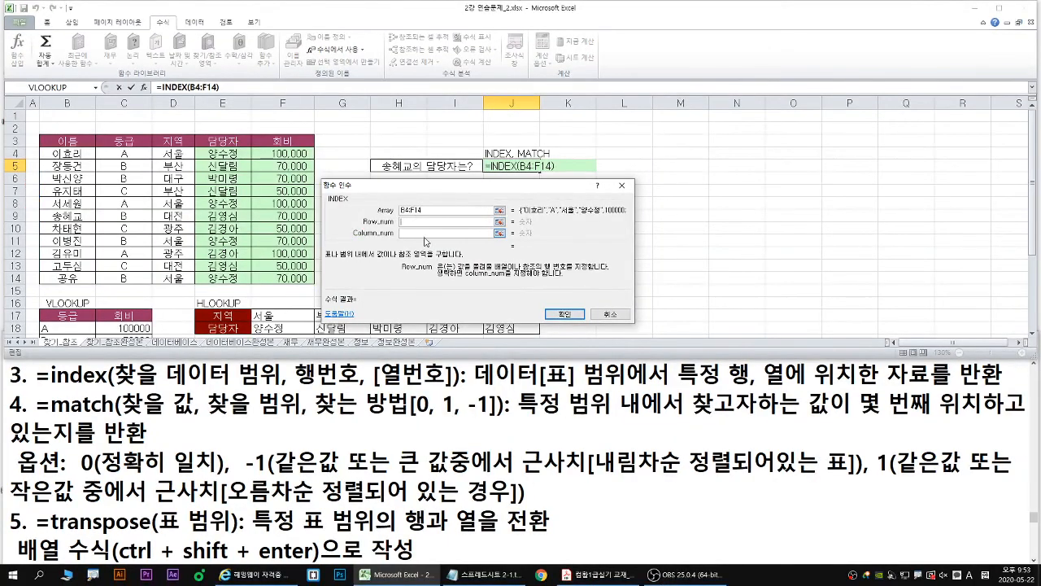
{"action": "type", "text": "6"}
{"action": "key", "text": "Tab"}
{"action": "type", "text": "4"}
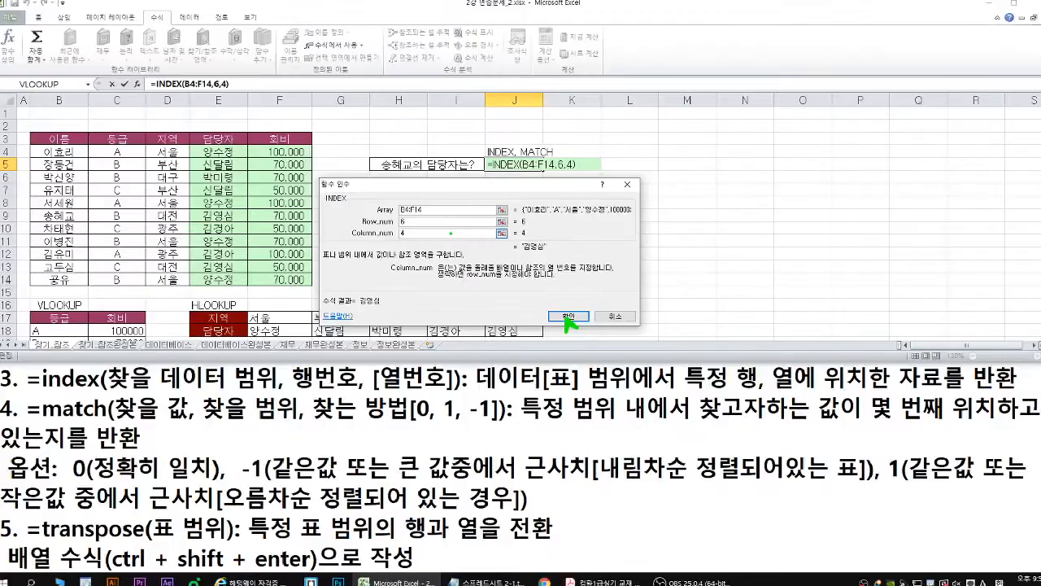
{"action": "left_click", "coordinate": [678, 386]}
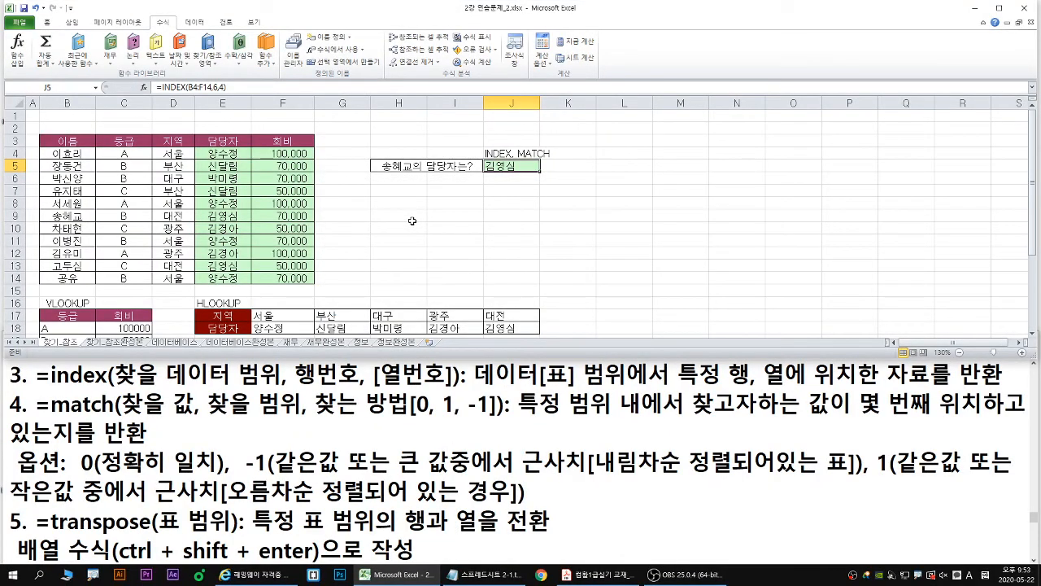
- Clear J5 and start a new INDEX function there, opening its arguments in the array, row_num, column_num form
{"action": "key", "text": "Delete"}
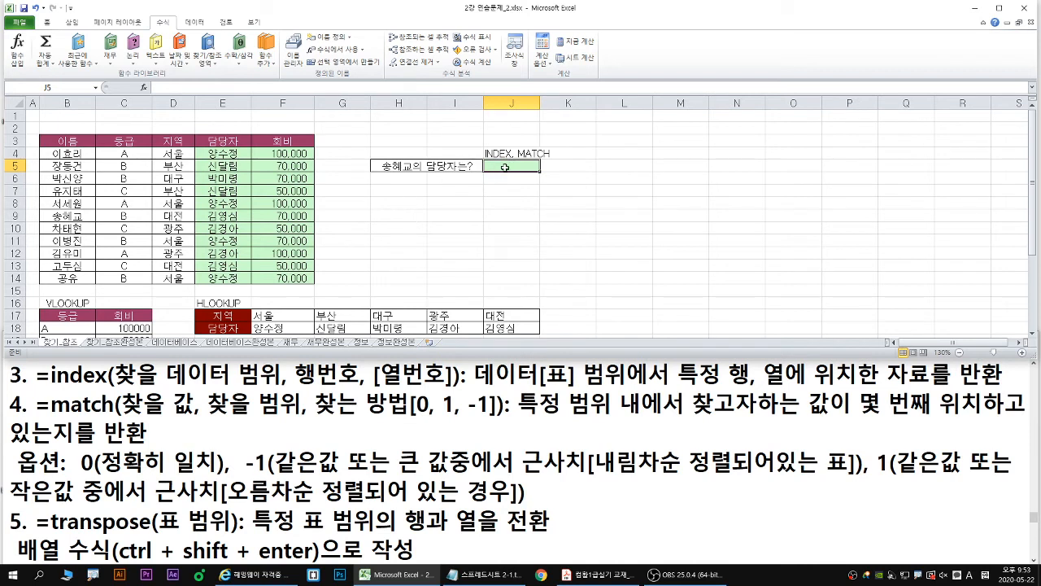
{"action": "type", "text": "=ind"}
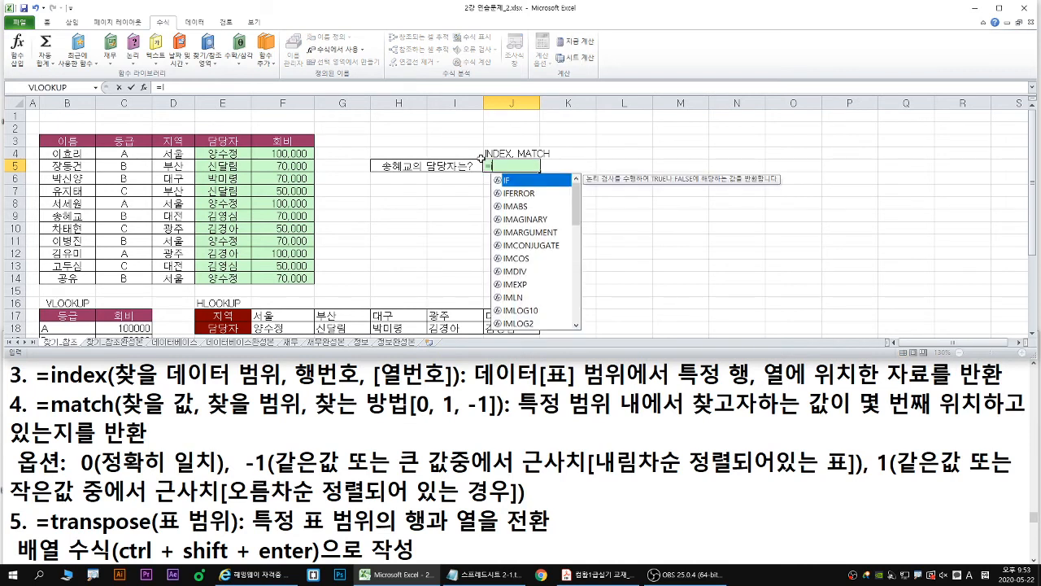
{"action": "type", "text": "e"}
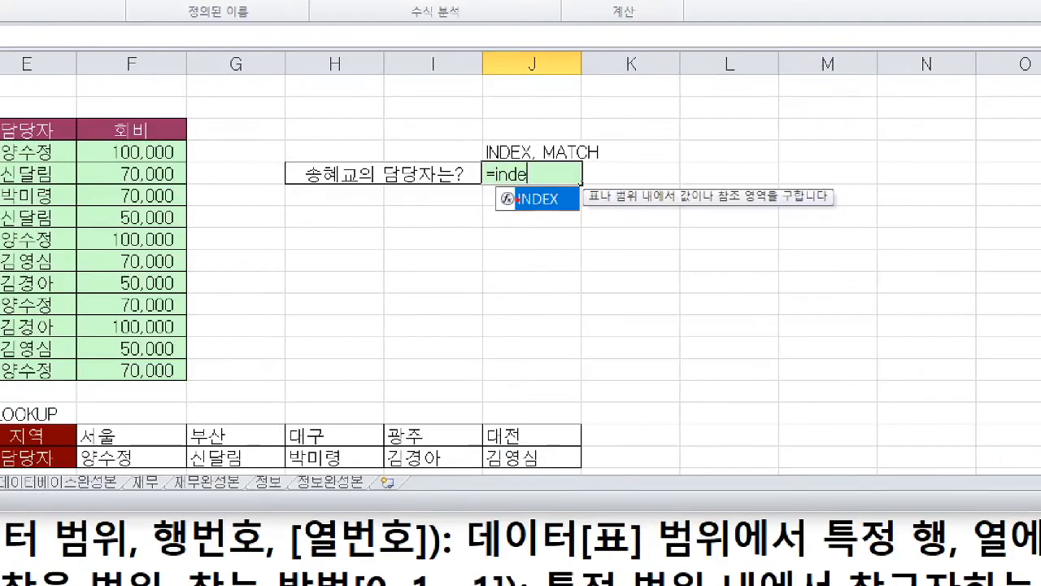
{"action": "left_click_drag", "start_coordinate": [512, 193], "coordinate": [536, 187]}
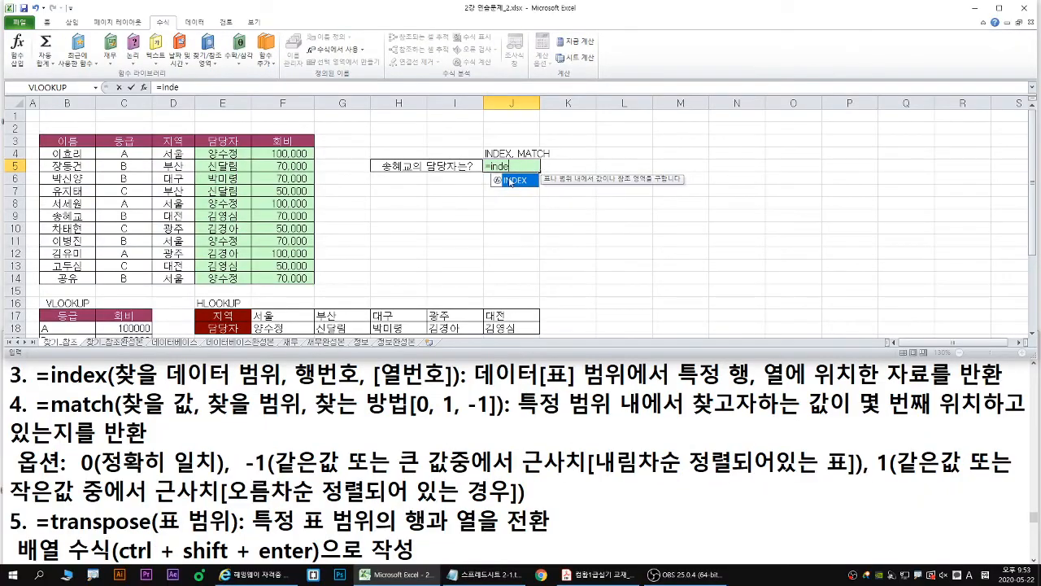
{"action": "double_click", "coordinate": [529, 198]}
{"action": "left_click", "coordinate": [143, 87]}
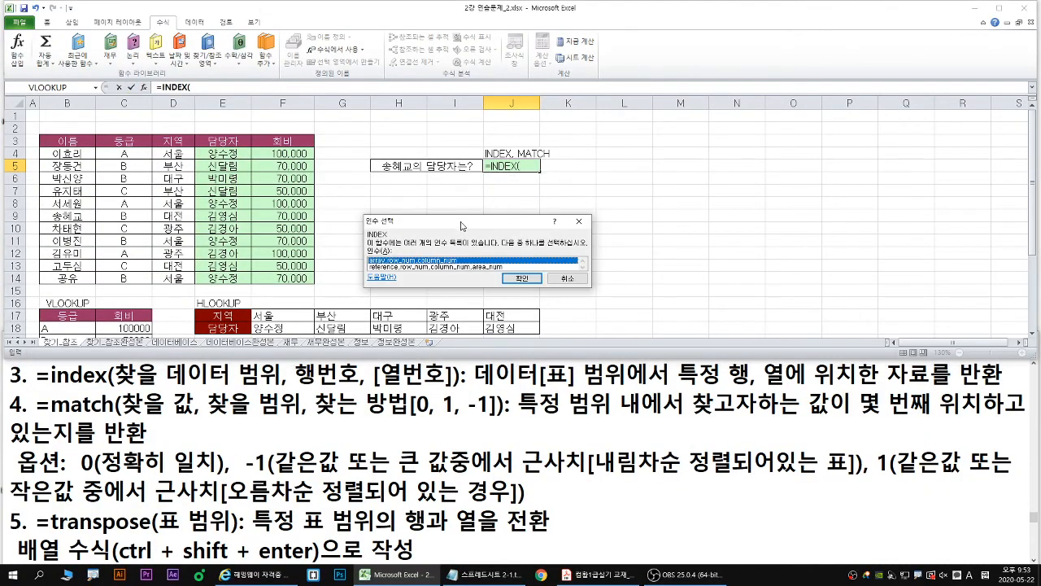
{"action": "left_click_drag", "start_coordinate": [460, 226], "coordinate": [416, 230]}
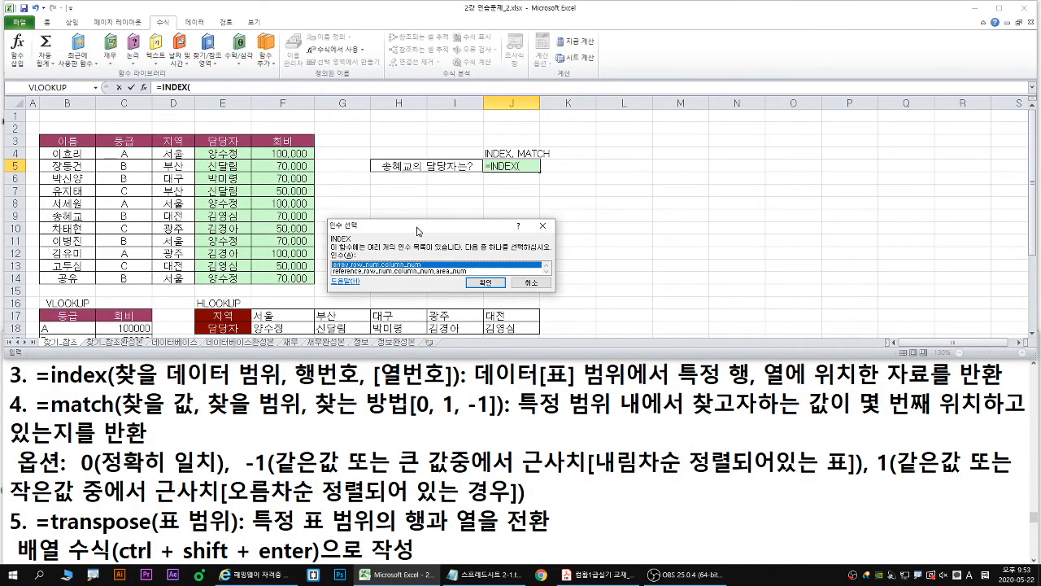
{"action": "left_click", "coordinate": [486, 284]}
{"action": "left_click_drag", "start_coordinate": [413, 188], "coordinate": [421, 203]}
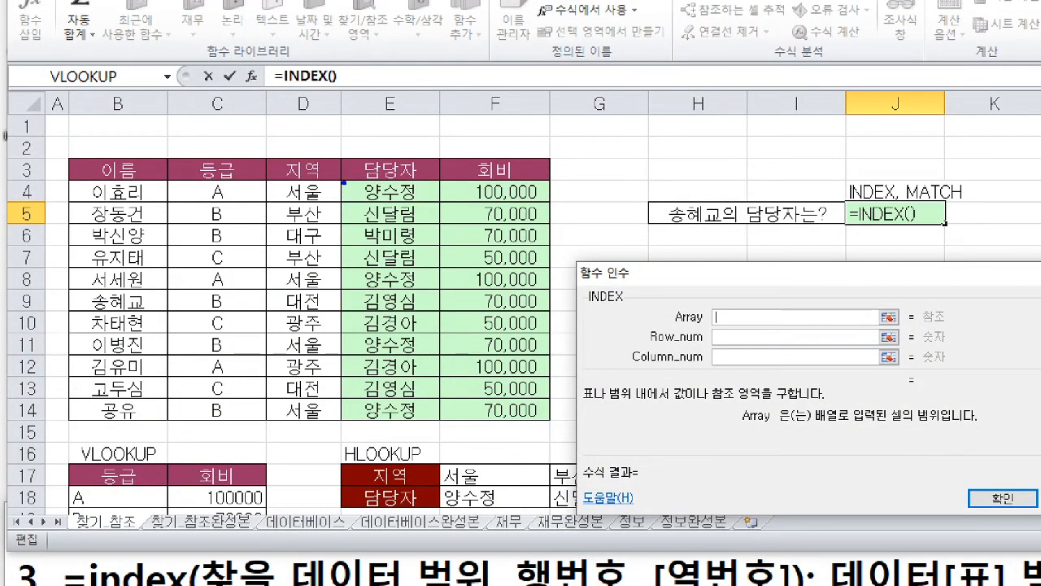
{"action": "mouse_move", "coordinate": [343, 183]}
{"action": "left_mouse_down"}
{"action": "mouse_move", "coordinate": [382, 325]}
{"action": "mouse_move", "coordinate": [390, 411]}
{"action": "mouse_move", "coordinate": [439, 422]}
{"action": "left_mouse_up"}
{"action": "mouse_move", "coordinate": [69, 186]}
{"action": "left_mouse_down"}
{"action": "mouse_move", "coordinate": [496, 374]}
{"action": "mouse_move", "coordinate": [547, 441]}
{"action": "mouse_move", "coordinate": [550, 416]}
{"action": "left_mouse_up"}
{"action": "left_click_drag", "start_coordinate": [735, 349], "coordinate": [754, 361]}
{"action": "left_click_drag", "start_coordinate": [748, 349], "coordinate": [738, 374]}
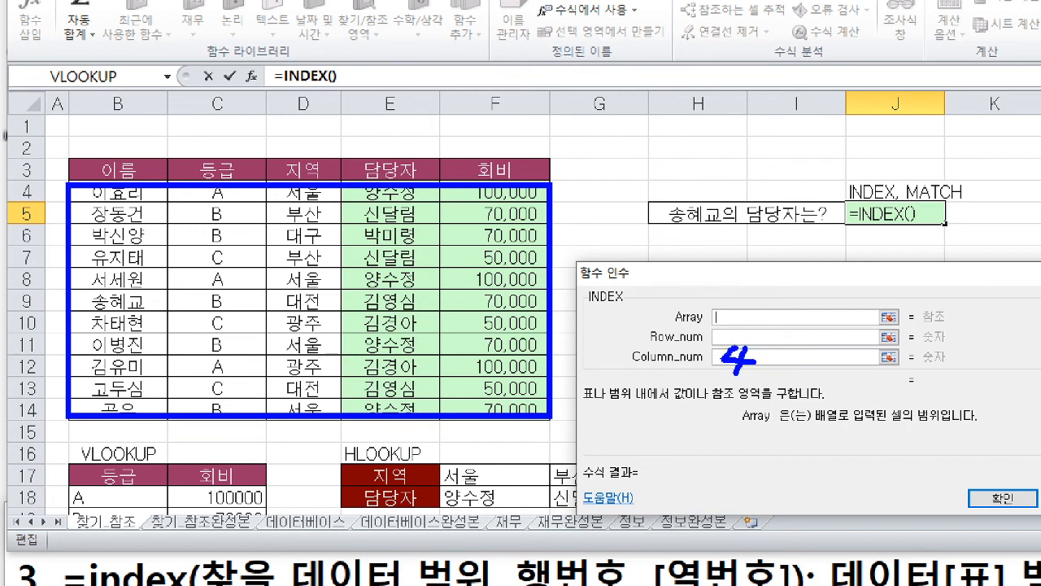
{"action": "key", "text": "Escape"}
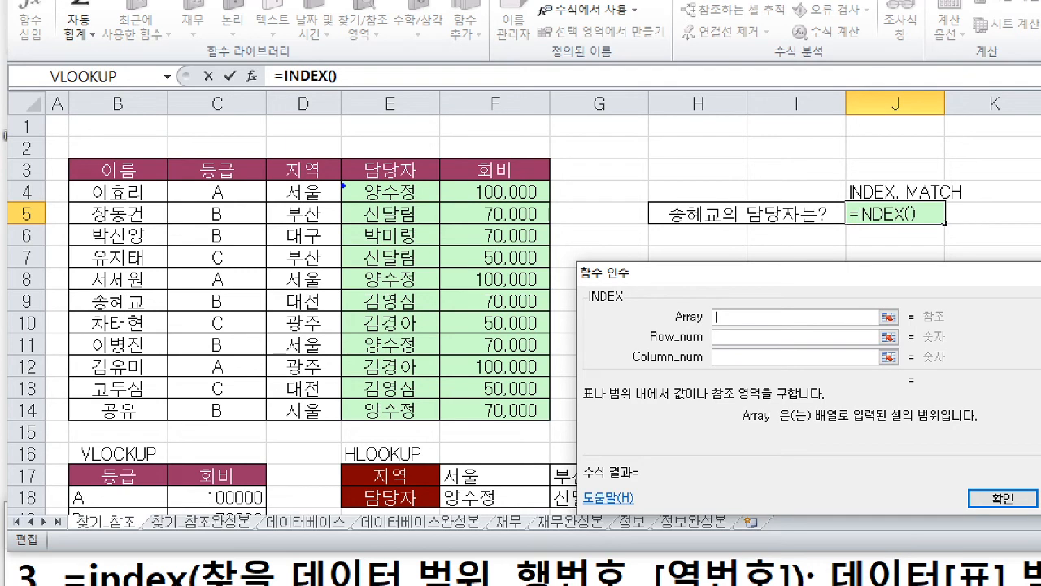
{"action": "left_click_drag", "start_coordinate": [343, 185], "coordinate": [437, 419]}
{"action": "left_click_drag", "start_coordinate": [896, 219], "coordinate": [905, 241]}
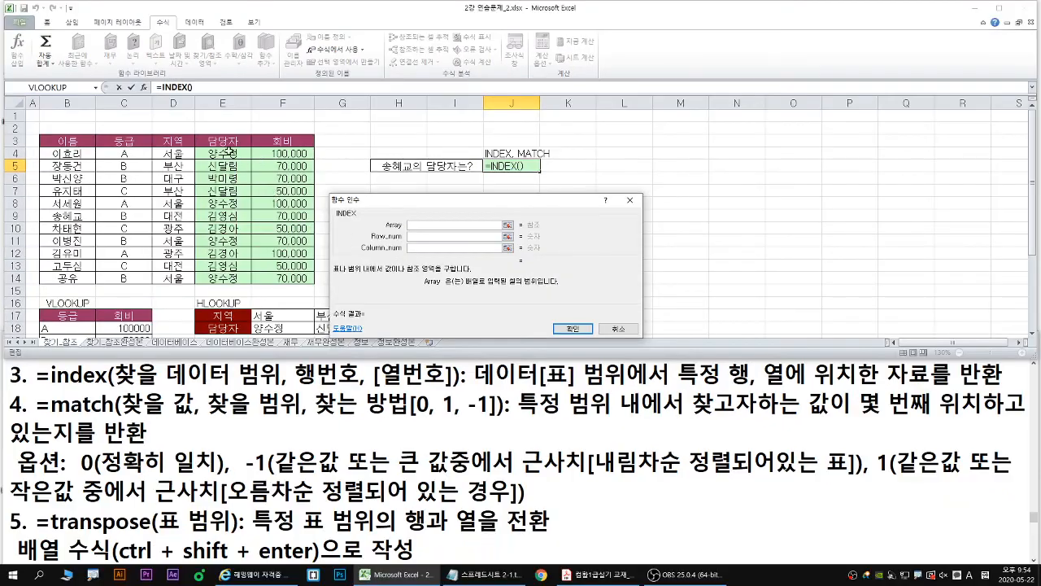
- Set the INDEX array to E4:E14, the 담당자 column of the member table
{"action": "left_click_drag", "start_coordinate": [399, 192], "coordinate": [404, 225]}
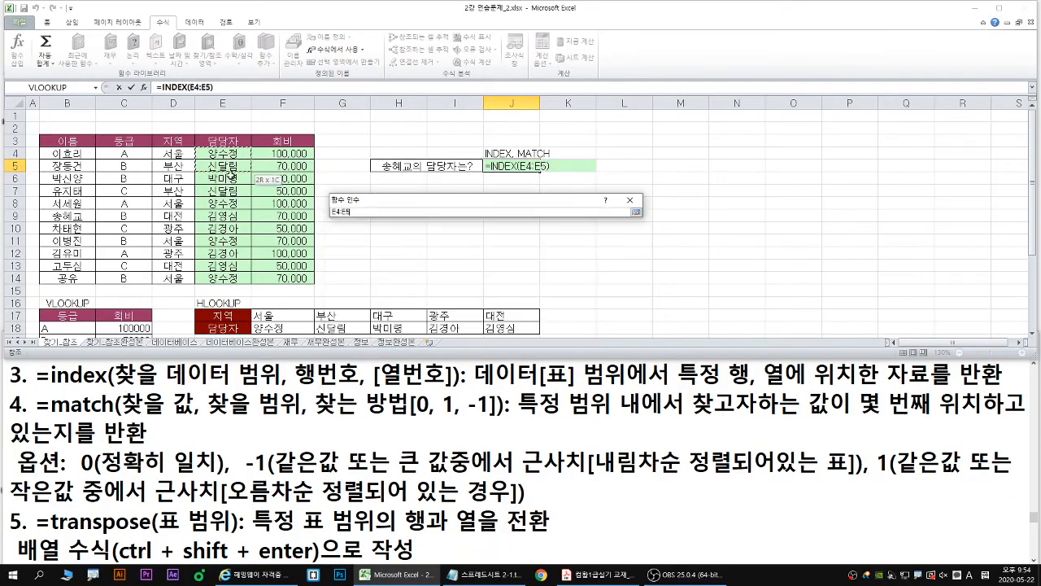
{"action": "left_click_drag", "start_coordinate": [231, 175], "coordinate": [232, 278]}
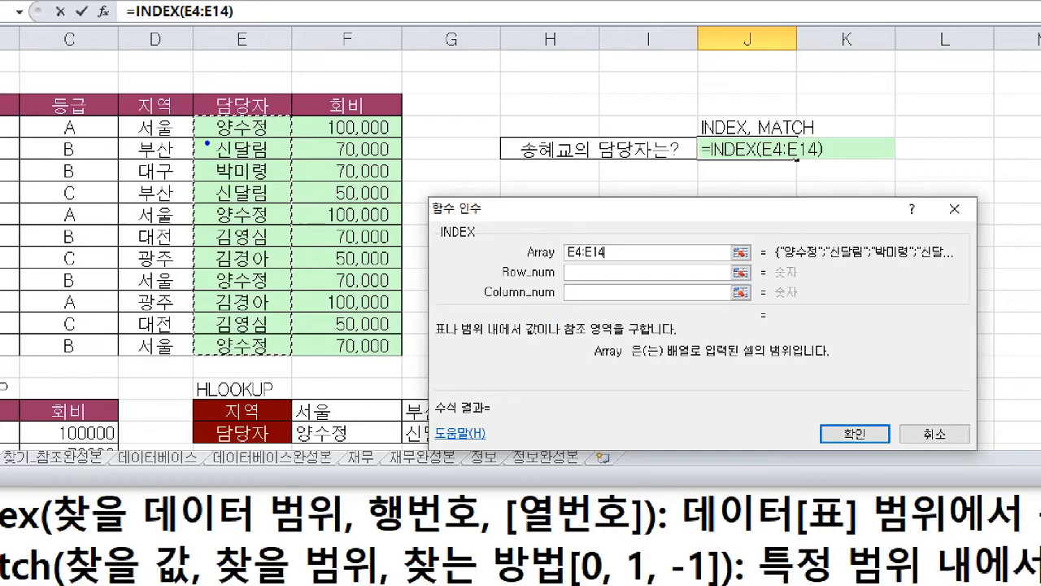
{"action": "mouse_move", "coordinate": [196, 114]}
{"action": "left_mouse_down"}
{"action": "mouse_move", "coordinate": [277, 352]}
{"action": "mouse_move", "coordinate": [289, 353]}
{"action": "left_mouse_up"}
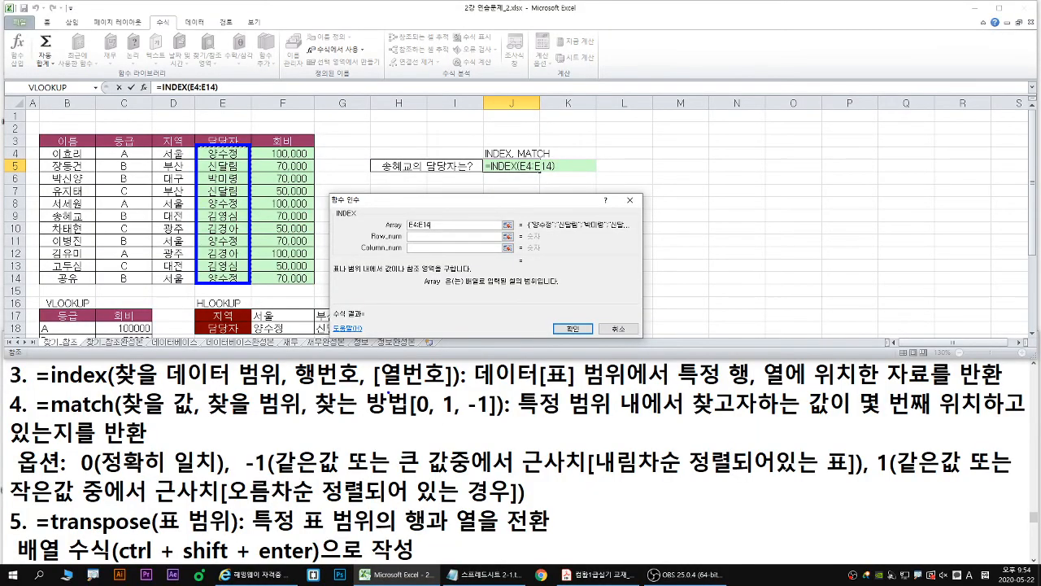
{"action": "left_click_drag", "start_coordinate": [379, 390], "coordinate": [439, 390]}
{"action": "mouse_move", "coordinate": [425, 244]}
{"action": "left_mouse_down"}
{"action": "mouse_move", "coordinate": [412, 261]}
{"action": "mouse_move", "coordinate": [433, 266]}
{"action": "left_mouse_up"}
{"action": "key", "text": "Escape"}
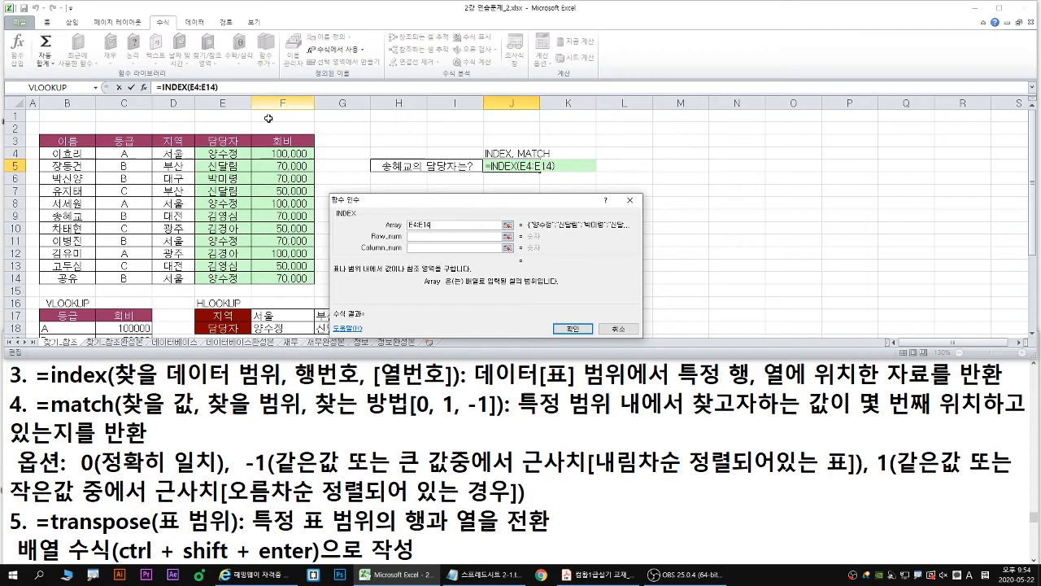
- Enter a nested match() function as the row number of the INDEX function
{"action": "left_click", "coordinate": [422, 238]}
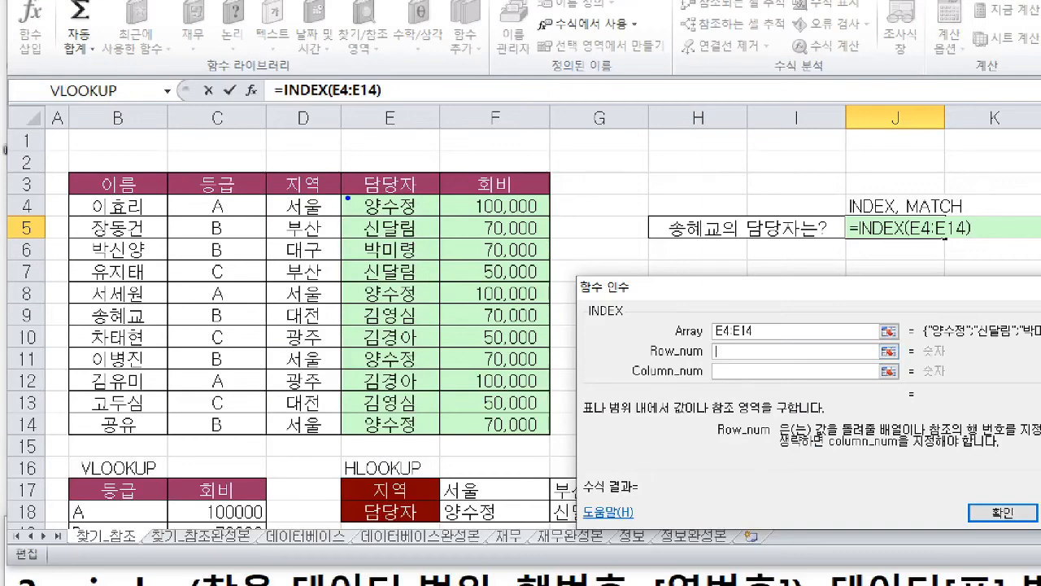
{"action": "mouse_move", "coordinate": [348, 197]}
{"action": "left_mouse_down"}
{"action": "mouse_move", "coordinate": [417, 348]}
{"action": "mouse_move", "coordinate": [439, 438]}
{"action": "left_mouse_up"}
{"action": "key", "text": "r"}
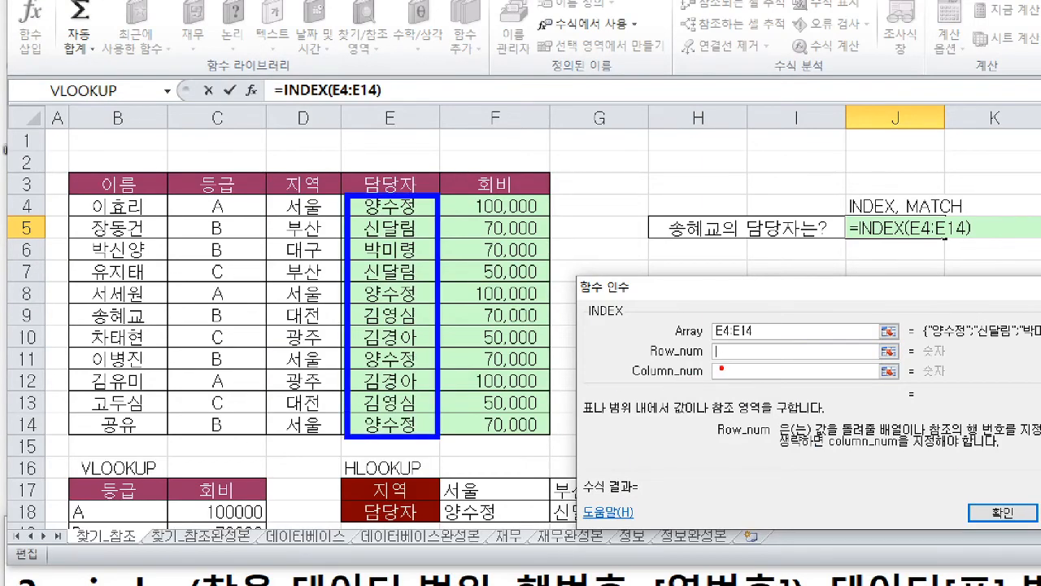
{"action": "left_click_drag", "start_coordinate": [725, 351], "coordinate": [697, 374]}
{"action": "left_click_drag", "start_coordinate": [121, 205], "coordinate": [116, 445]}
{"action": "left_click_drag", "start_coordinate": [104, 423], "coordinate": [152, 422]}
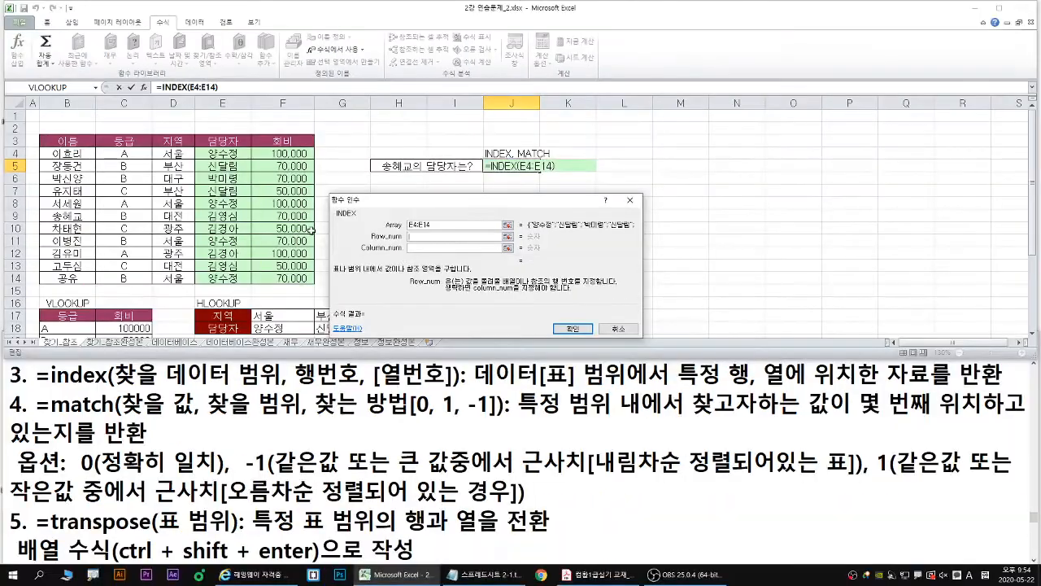
{"action": "left_click", "coordinate": [411, 242]}
{"action": "type", "text": "mat"}
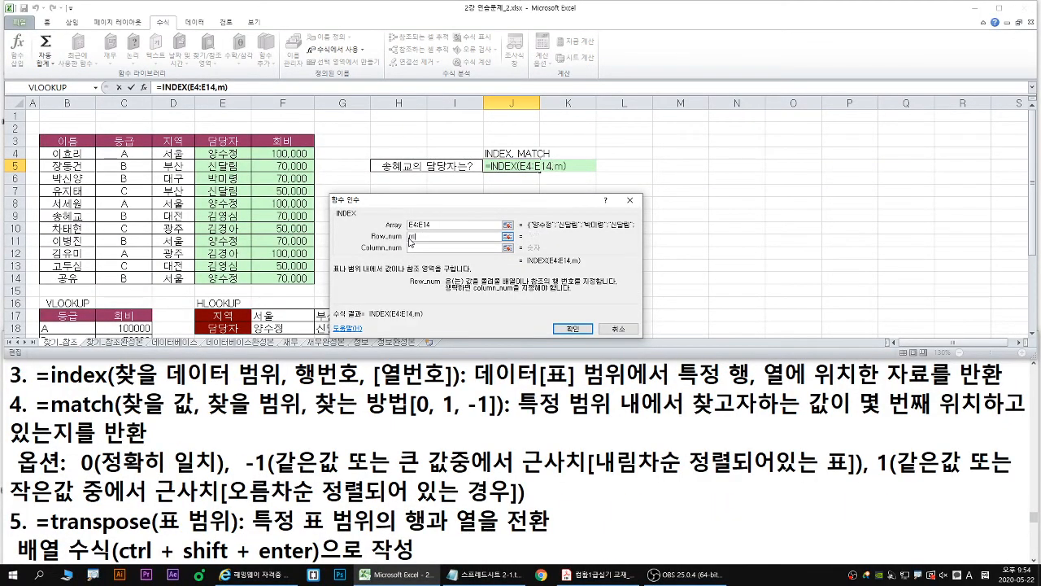
{"action": "type", "text": "ch()"}
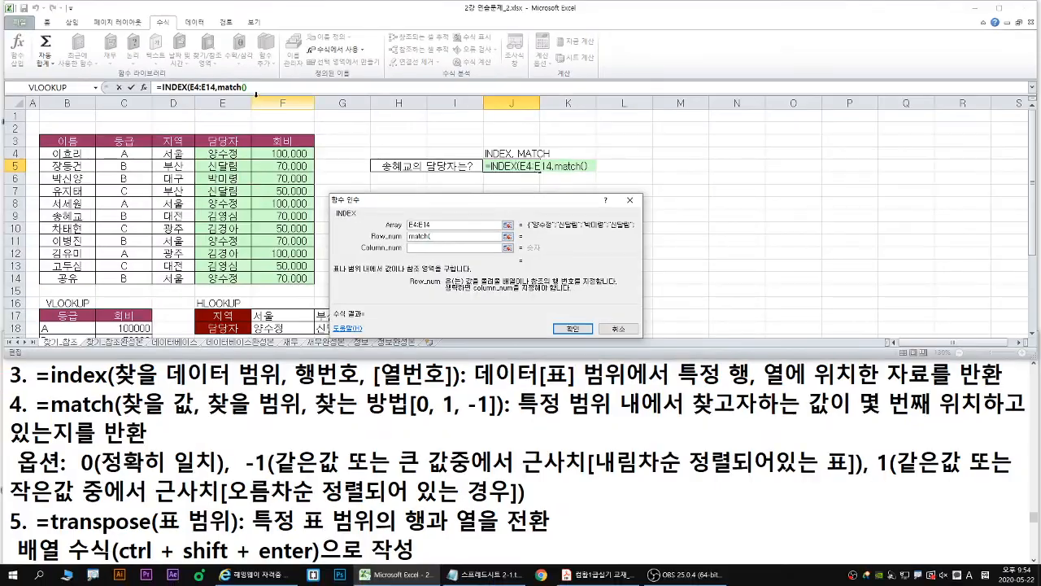
- Switch from the INDEX arguments to the arguments of the nested MATCH function in the J5 formula
{"action": "left_click", "coordinate": [247, 87]}
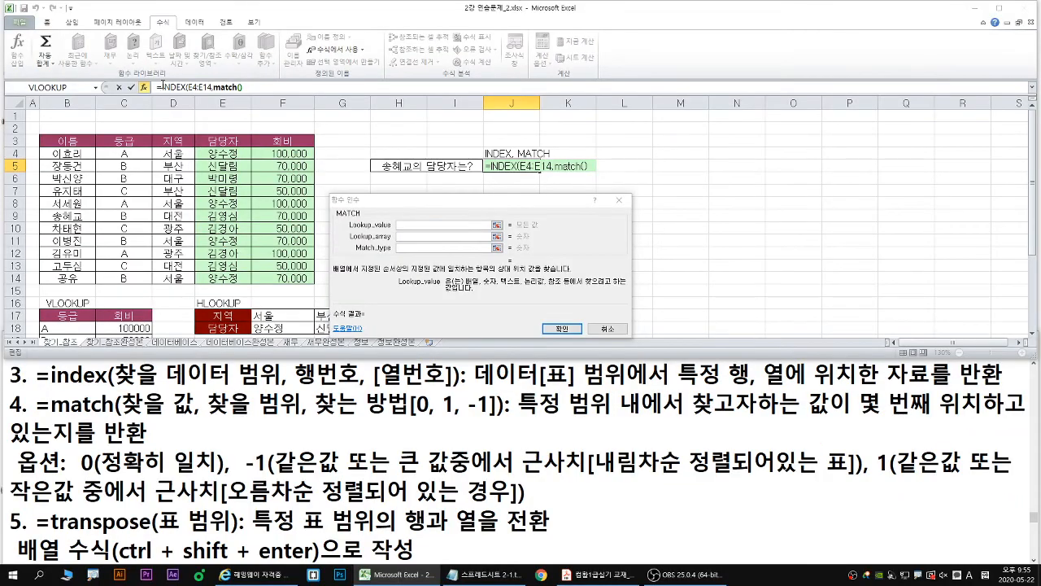
{"action": "left_click", "coordinate": [111, 85]}
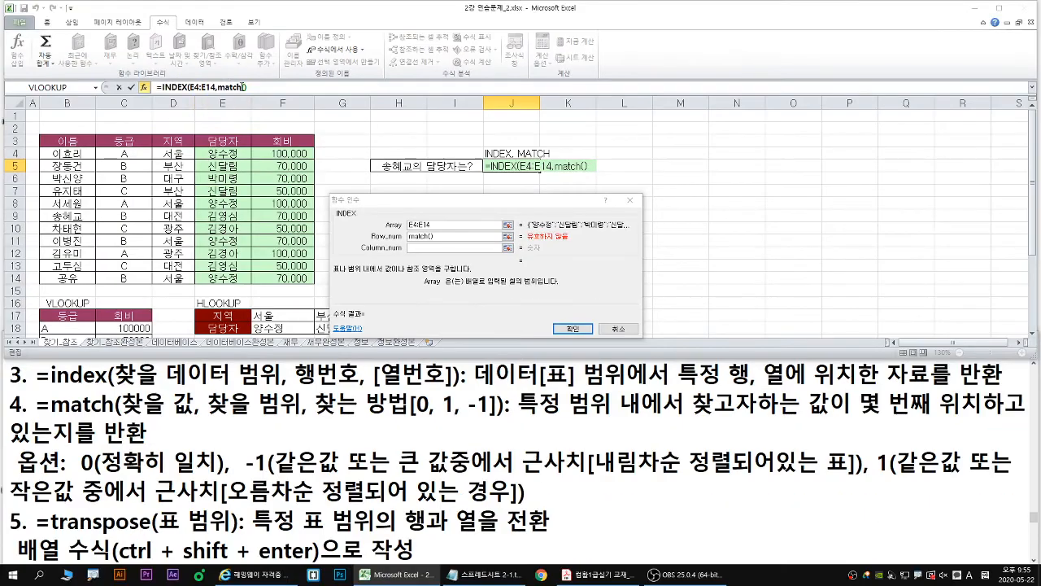
{"action": "left_click", "coordinate": [298, 86]}
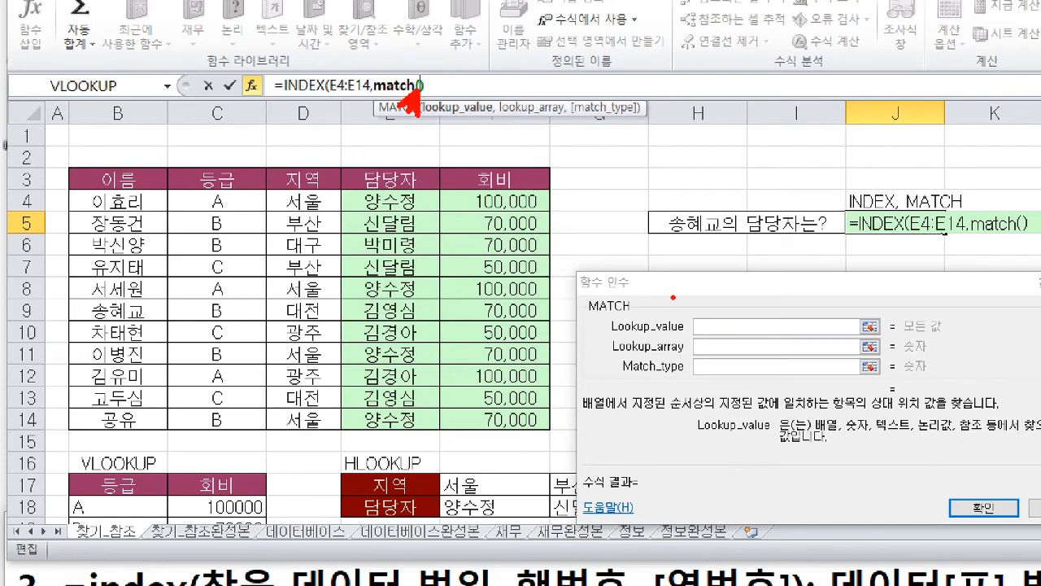
{"action": "left_click_drag", "start_coordinate": [701, 327], "coordinate": [690, 300]}
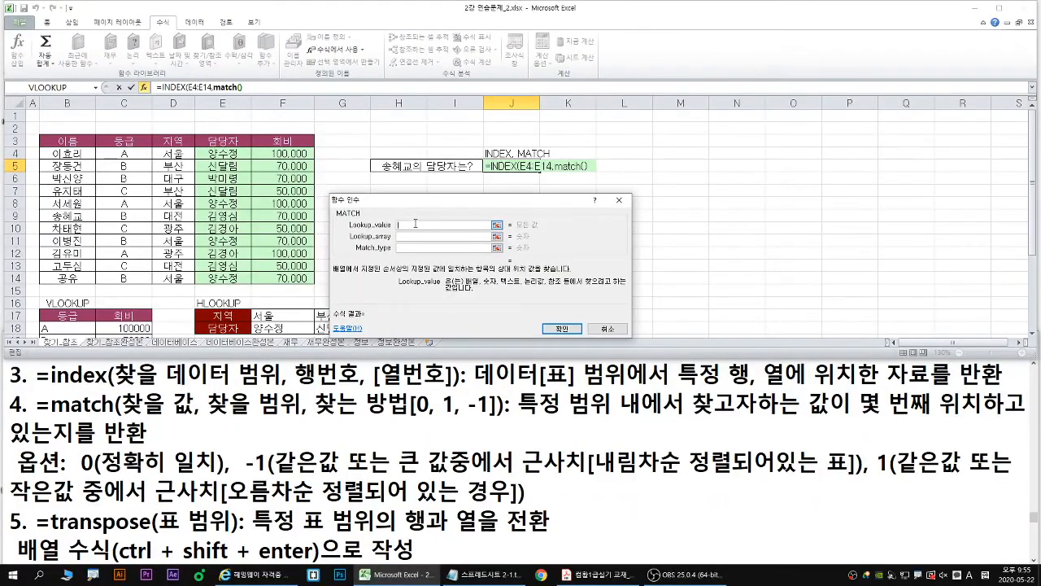
- Set the MATCH lookup value to the member name asked about beside J5, the lookup array to B4:B14 and the match type to 0
{"action": "type", "text": "송혜교"}
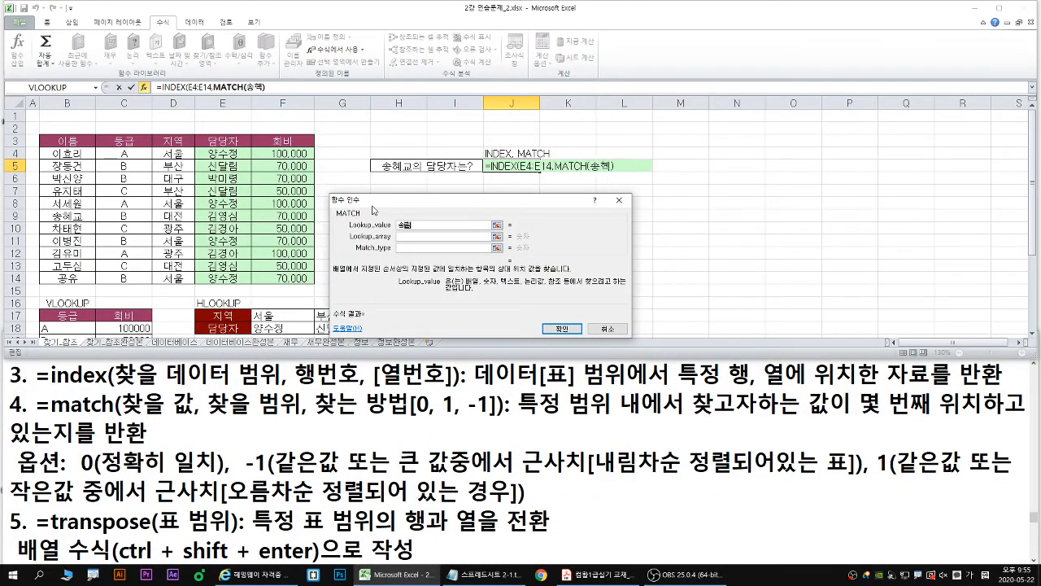
{"action": "key", "text": "Tab"}
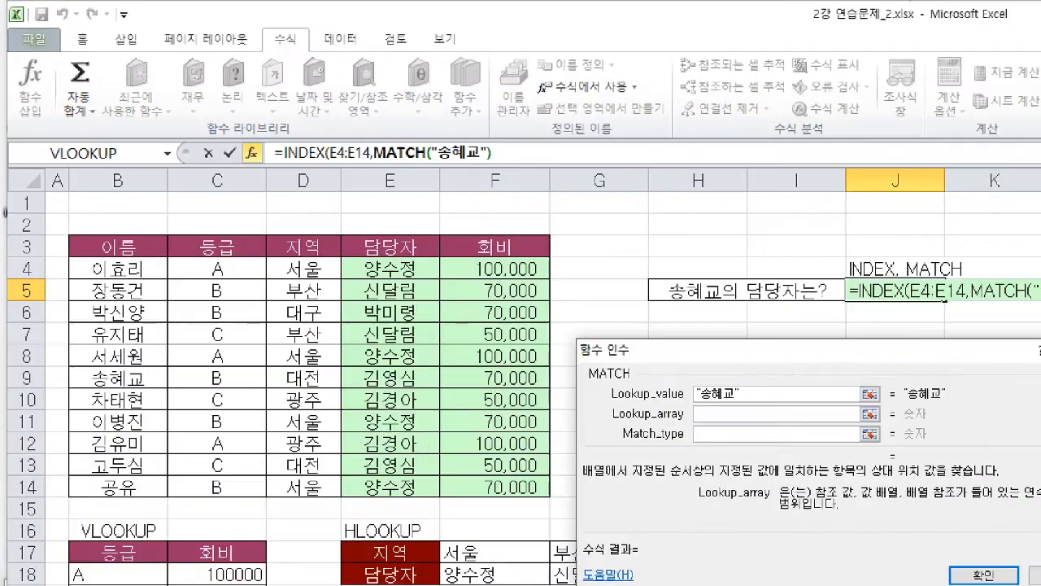
{"action": "left_click_drag", "start_coordinate": [621, 426], "coordinate": [744, 424]}
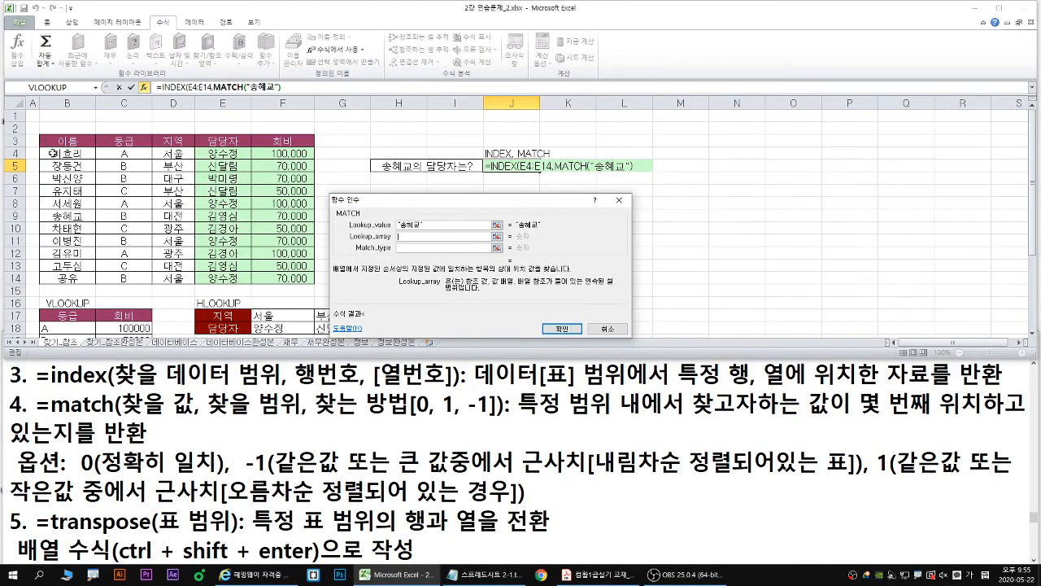
{"action": "left_click_drag", "start_coordinate": [53, 153], "coordinate": [65, 279]}
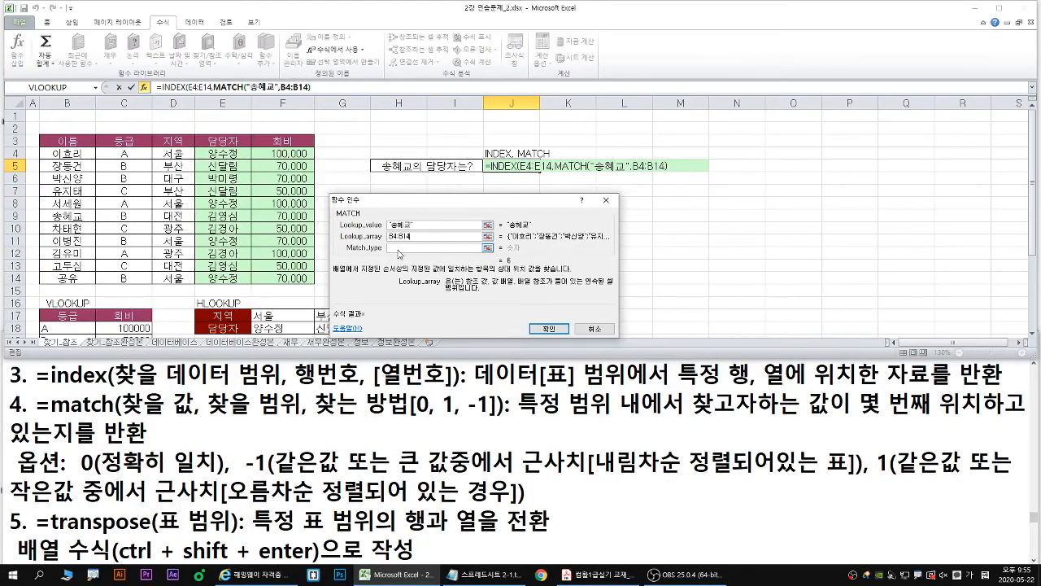
{"action": "left_click", "coordinate": [693, 292]}
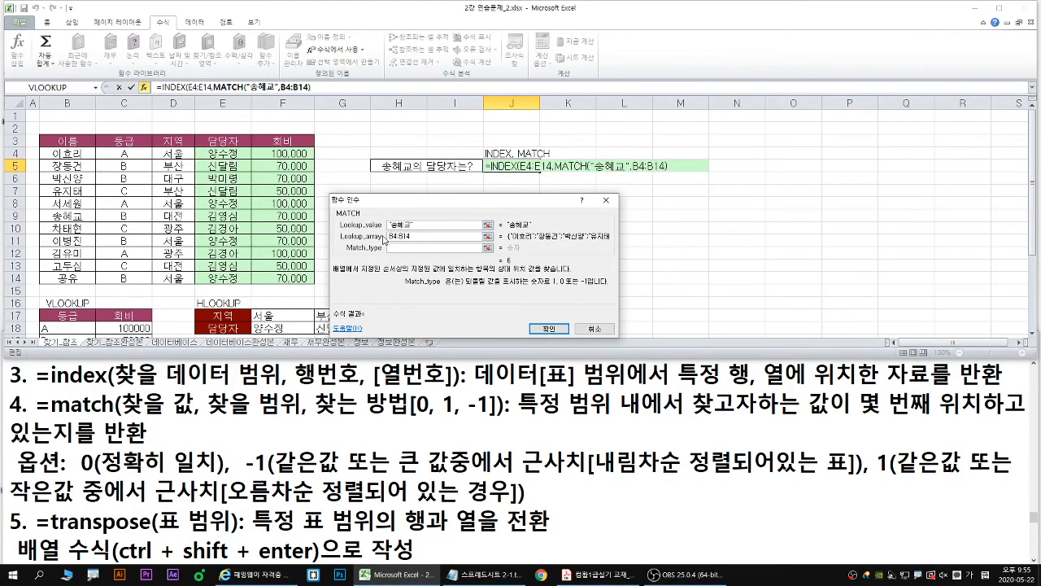
{"action": "type", "text": "0"}
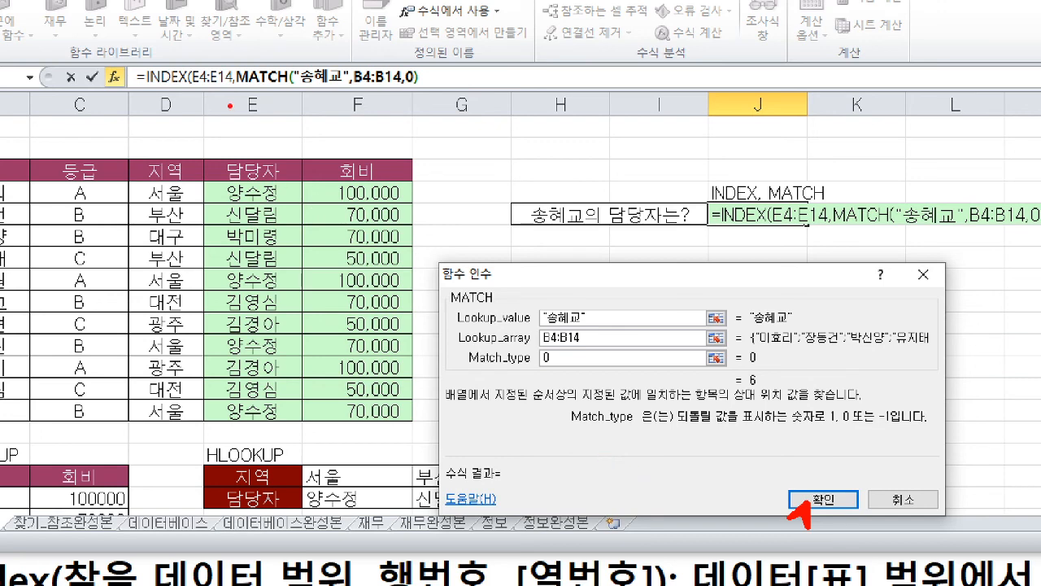
- Confirm the MATCH arguments and accept the proposed correction that adds the missing closing parenthesis to the J5 formula
{"action": "left_click_drag", "start_coordinate": [293, 68], "coordinate": [300, 97]}
{"action": "left_click_drag", "start_coordinate": [412, 64], "coordinate": [416, 89]}
{"action": "mouse_move", "coordinate": [198, 63]}
{"action": "left_mouse_down"}
{"action": "mouse_move", "coordinate": [184, 78]}
{"action": "mouse_move", "coordinate": [192, 91]}
{"action": "left_mouse_up"}
{"action": "left_click_drag", "start_coordinate": [424, 61], "coordinate": [426, 92]}
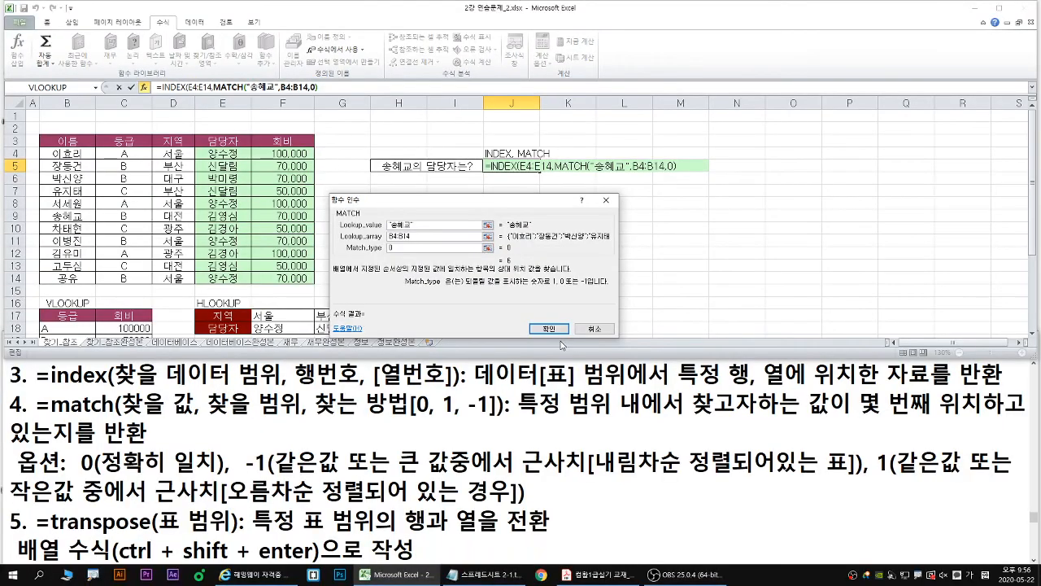
{"action": "left_click", "coordinate": [824, 499]}
{"action": "left_click_drag", "start_coordinate": [517, 263], "coordinate": [322, 135]}
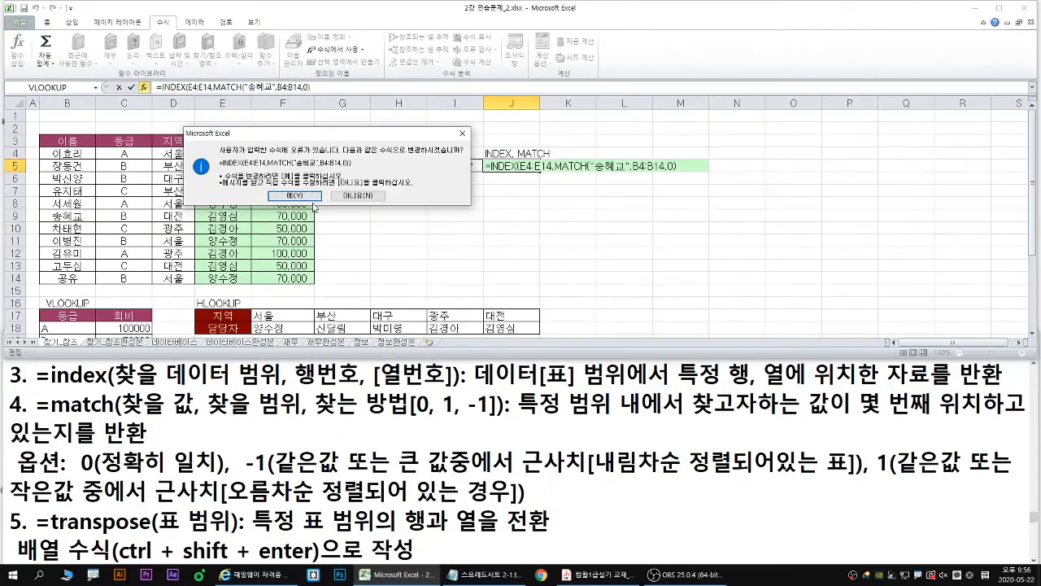
{"action": "left_click", "coordinate": [407, 293]}
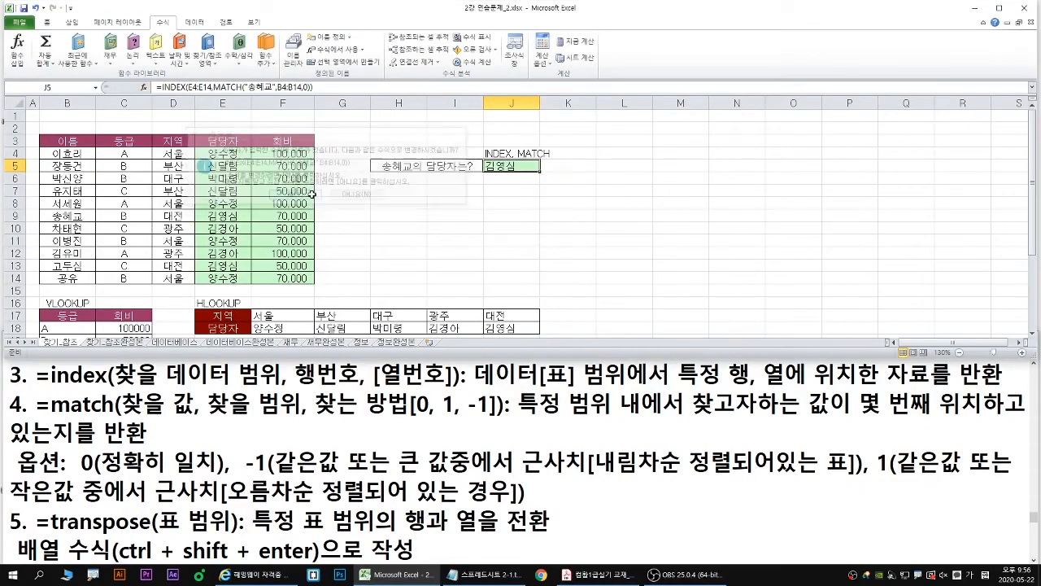
- Review the INDEX arguments of the J5 formula, checking how the nested MATCH supplies the row number
{"action": "left_click", "coordinate": [143, 87]}
{"action": "left_click", "coordinate": [517, 293]}
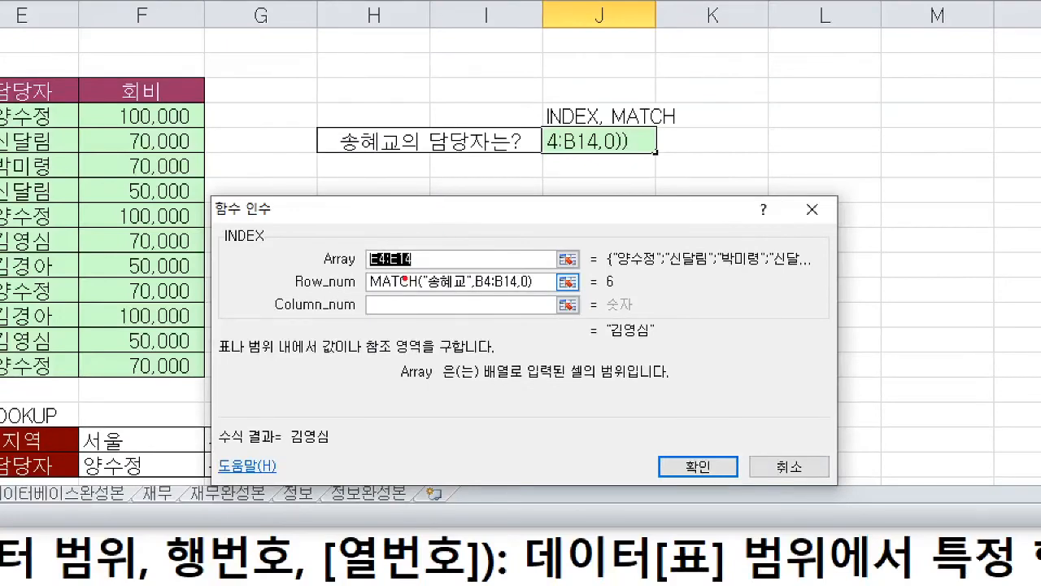
{"action": "left_click_drag", "start_coordinate": [373, 282], "coordinate": [537, 294]}
{"action": "left_click_drag", "start_coordinate": [602, 291], "coordinate": [622, 291]}
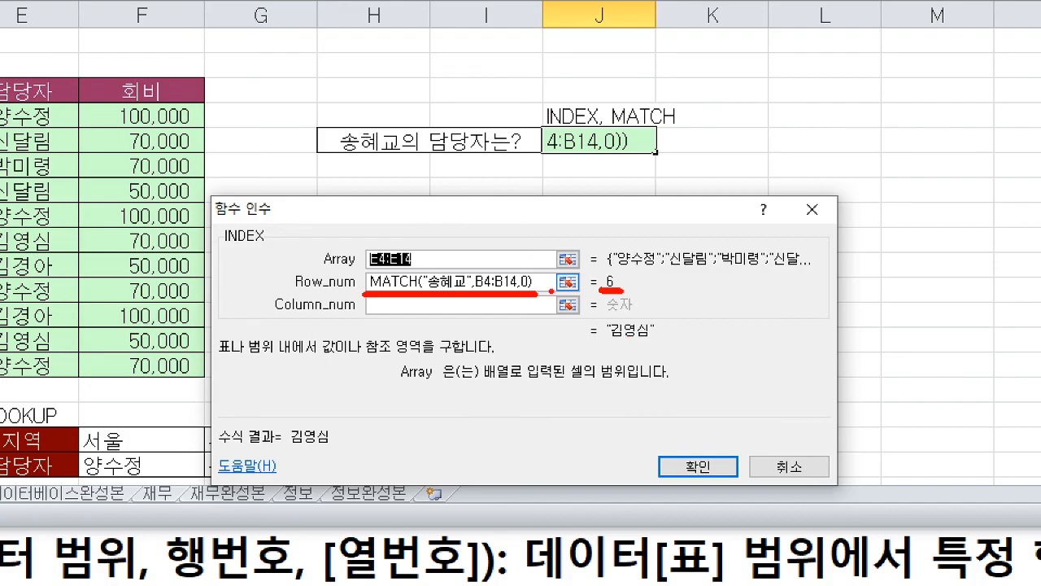
{"action": "key", "text": "Escape"}
{"action": "left_click", "coordinate": [562, 329]}
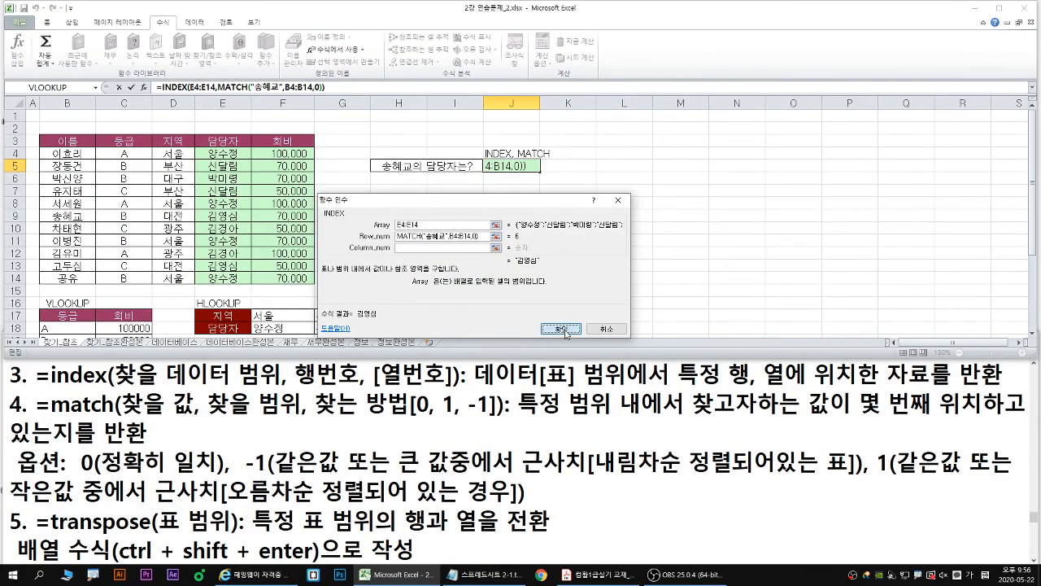
- Select the empty TRANSPOSE range E22:F27 below the HLOOKUP table
{"action": "scroll", "coordinate": [512, 203], "scroll_direction": "down", "scroll_amount": 1}
{"action": "double_click", "coordinate": [442, 10]}
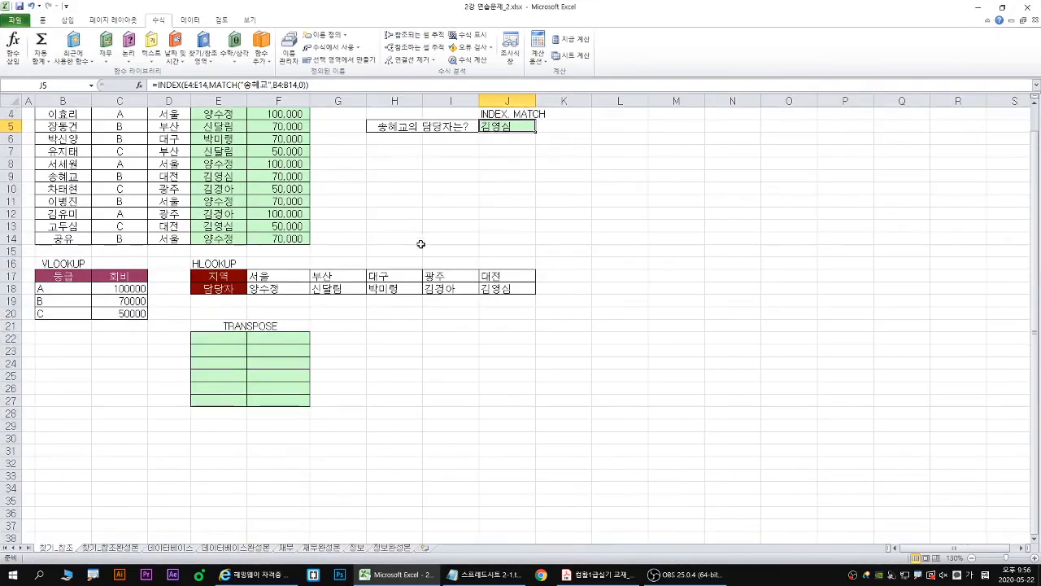
{"action": "scroll", "coordinate": [421, 241], "scroll_direction": "down", "scroll_amount": 2}
{"action": "left_click_drag", "start_coordinate": [204, 261], "coordinate": [274, 322]}
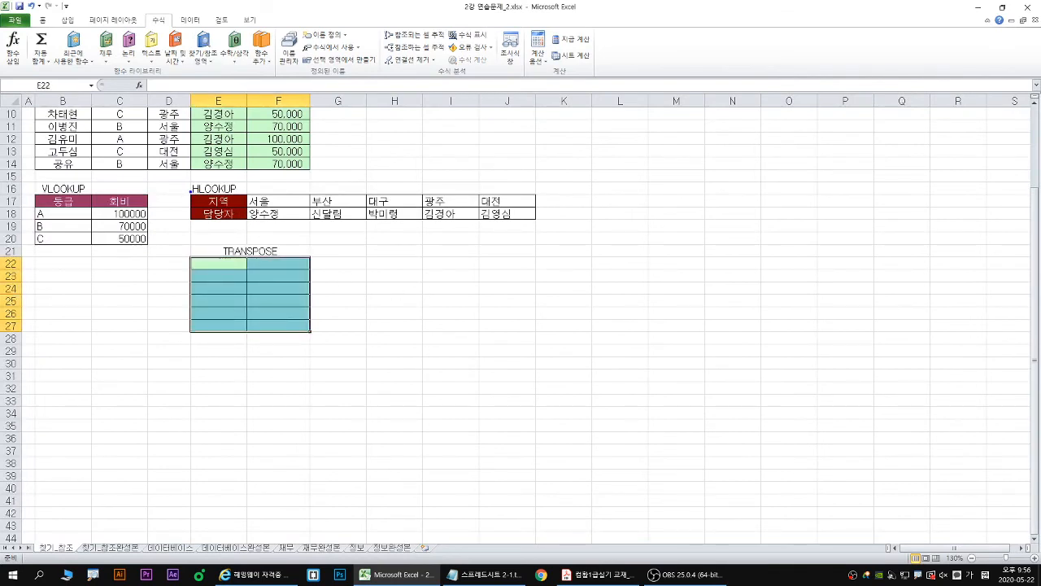
{"action": "left_click_drag", "start_coordinate": [190, 189], "coordinate": [539, 221]}
{"action": "mouse_move", "coordinate": [346, 246]}
{"action": "left_mouse_down"}
{"action": "mouse_move", "coordinate": [307, 283]}
{"action": "mouse_move", "coordinate": [366, 220]}
{"action": "left_mouse_up"}
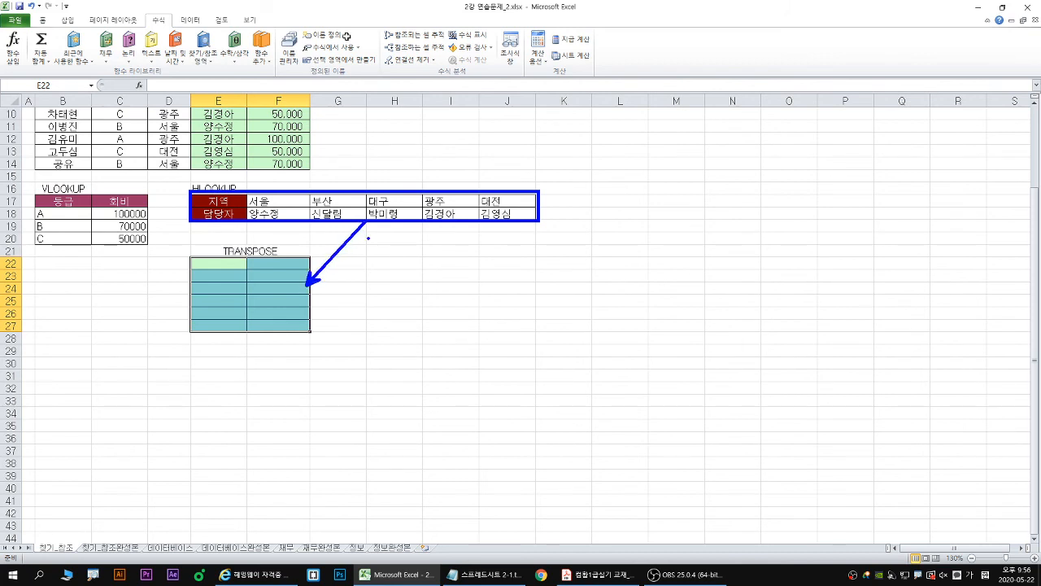
{"action": "key", "text": "Escape"}
{"action": "double_click", "coordinate": [389, 8]}
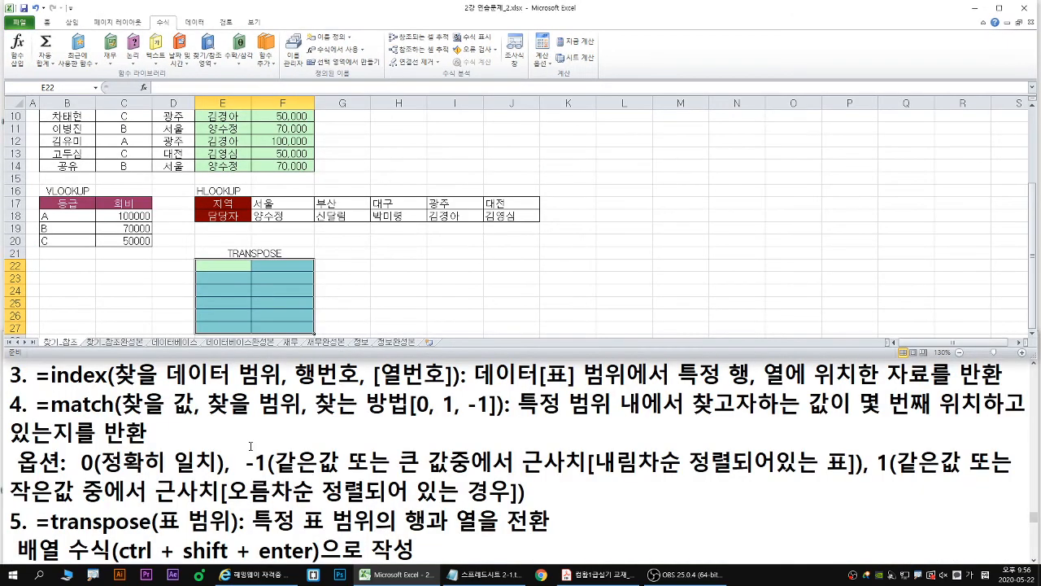
- In the Notepad notes, join the 배열 수식(ctrl + shift + enter)으로 작성 line onto the =transpose line and return to Excel
{"action": "left_click", "coordinate": [246, 433]}
{"action": "scroll", "coordinate": [246, 434], "scroll_direction": "down", "scroll_amount": 1}
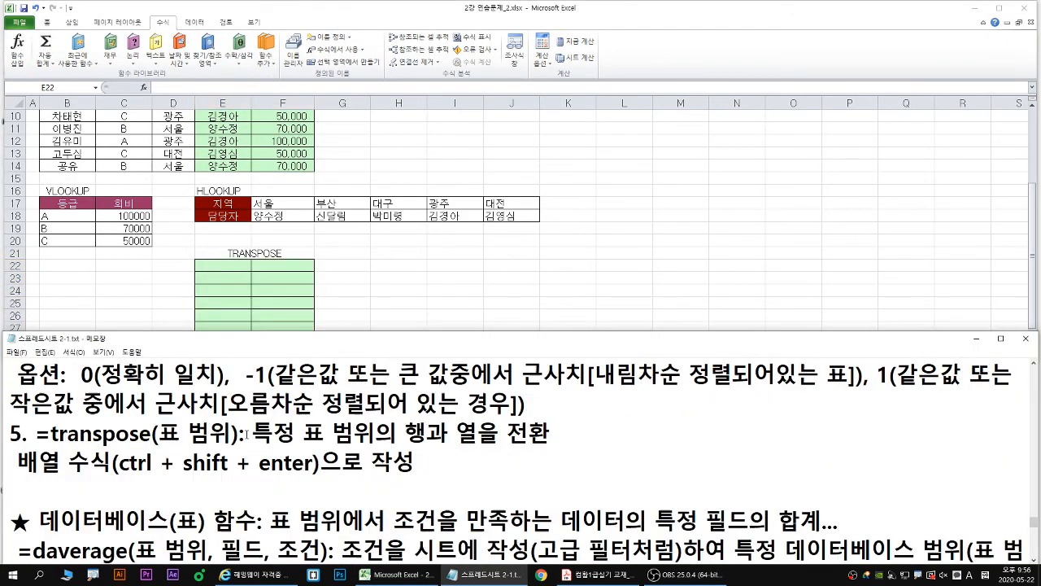
{"action": "left_click", "coordinate": [237, 457]}
{"action": "key", "text": "Down"}
{"action": "key", "text": "Down"}
{"action": "key", "text": "Down"}
{"action": "key", "text": "Down"}
{"action": "key", "text": "Down"}
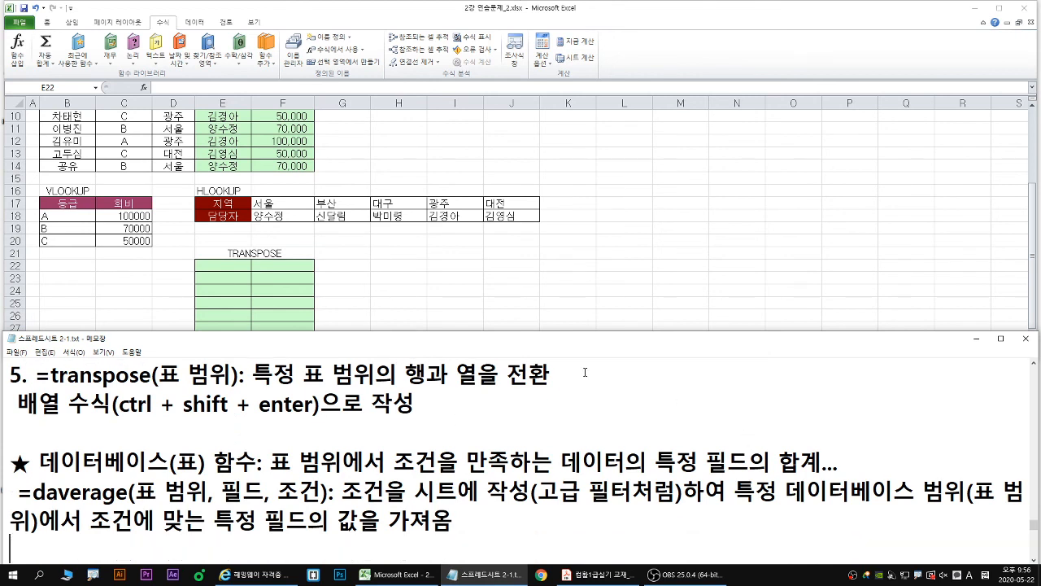
{"action": "left_click", "coordinate": [570, 367]}
{"action": "key", "text": "Delete"}
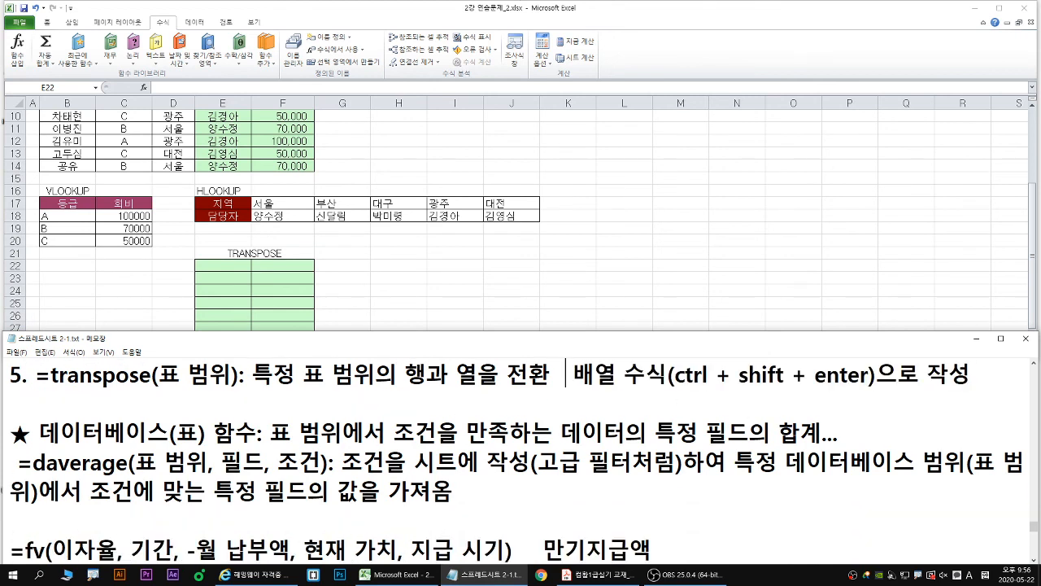
{"action": "left_click", "coordinate": [319, 310]}
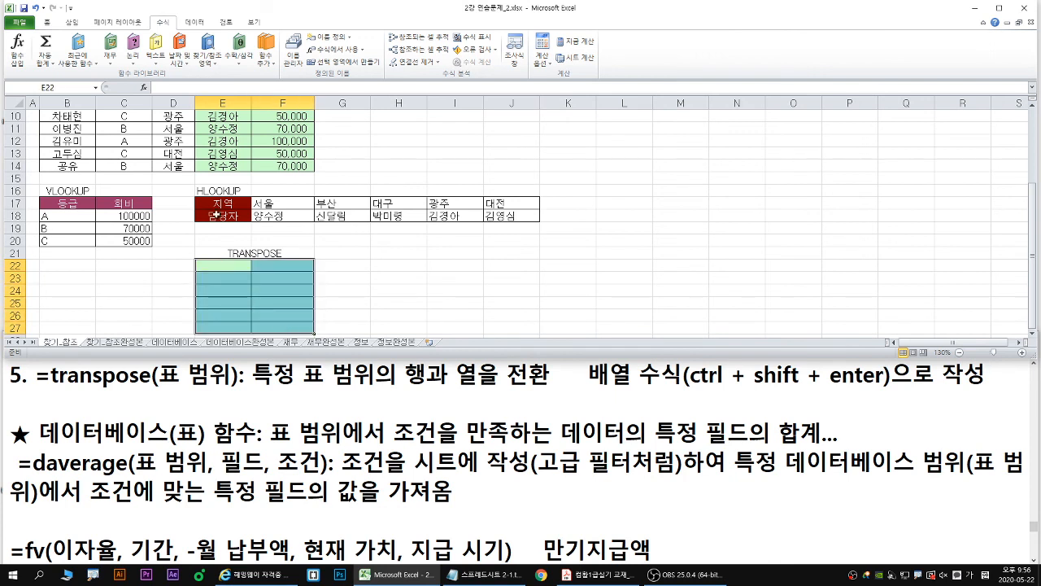
{"action": "left_click_drag", "start_coordinate": [197, 194], "coordinate": [542, 223]}
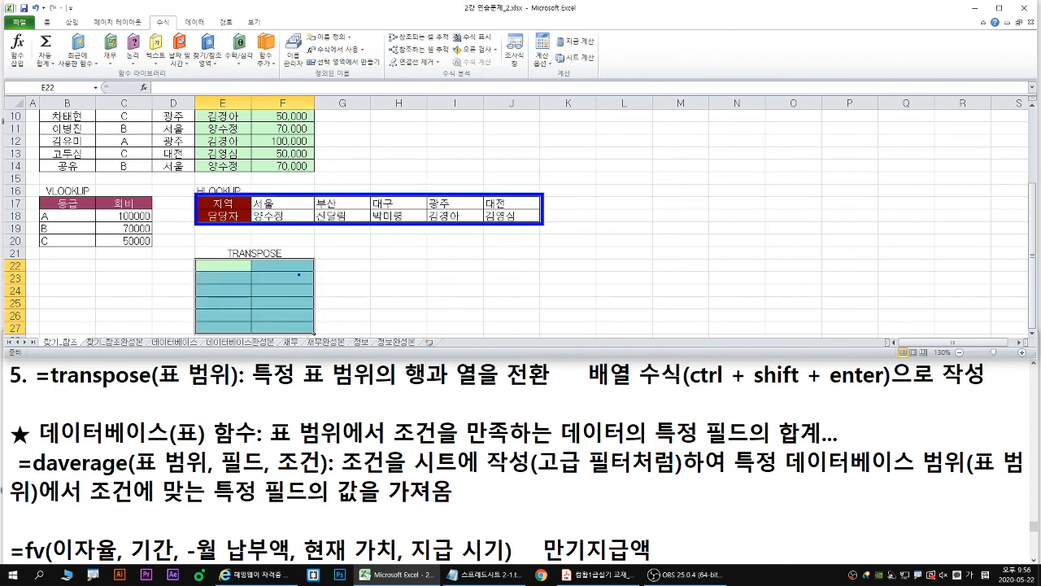
{"action": "left_click_drag", "start_coordinate": [337, 225], "coordinate": [312, 262]}
{"action": "mouse_move", "coordinate": [194, 257]}
{"action": "left_mouse_down"}
{"action": "mouse_move", "coordinate": [257, 311]}
{"action": "mouse_move", "coordinate": [318, 342]}
{"action": "mouse_move", "coordinate": [258, 273]}
{"action": "mouse_move", "coordinate": [267, 322]}
{"action": "left_mouse_up"}
{"action": "key", "text": "r"}
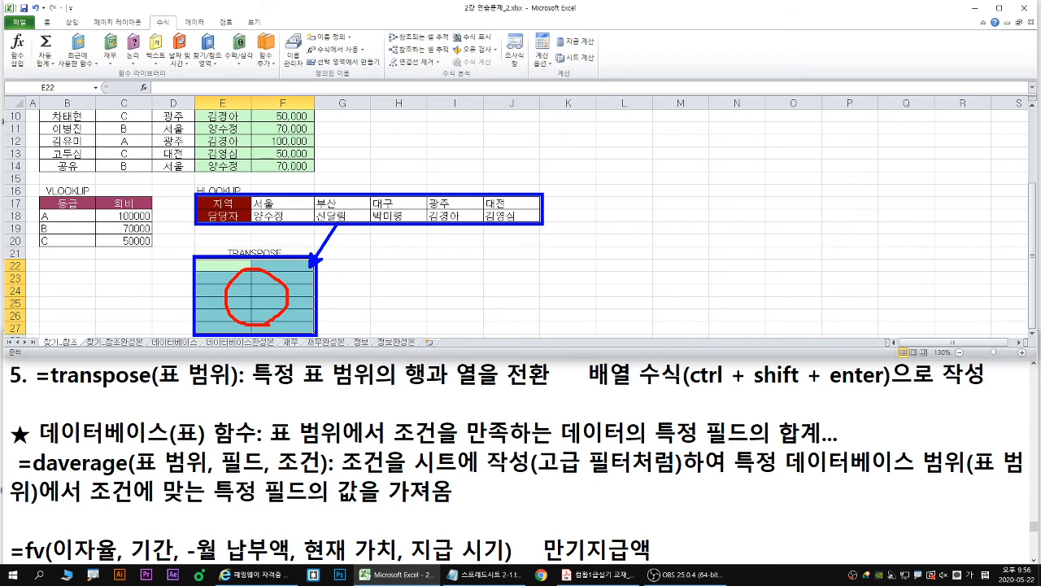
{"action": "key", "text": "Escape"}
{"action": "left_click_drag", "start_coordinate": [222, 265], "coordinate": [287, 333]}
{"action": "left_click_drag", "start_coordinate": [195, 259], "coordinate": [315, 334]}
{"action": "left_click_drag", "start_coordinate": [210, 266], "coordinate": [298, 325]}
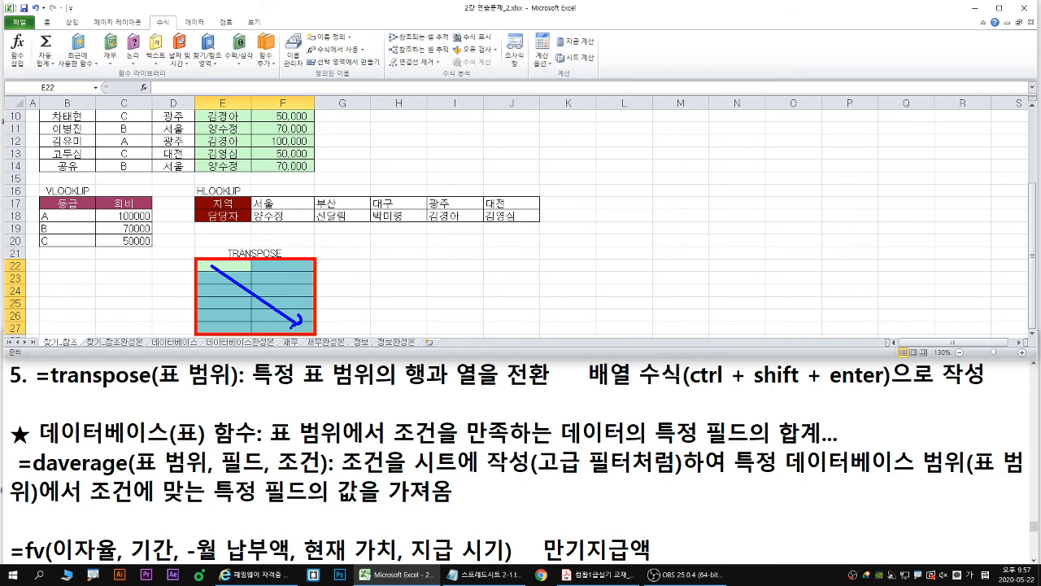
{"action": "key", "text": "Escape"}
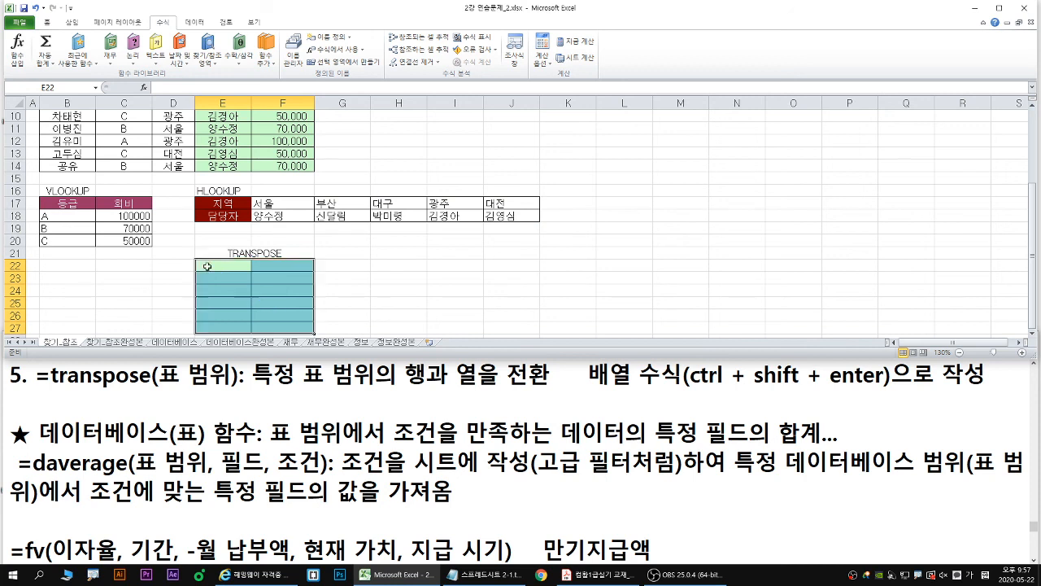
{"action": "type", "text": "="}
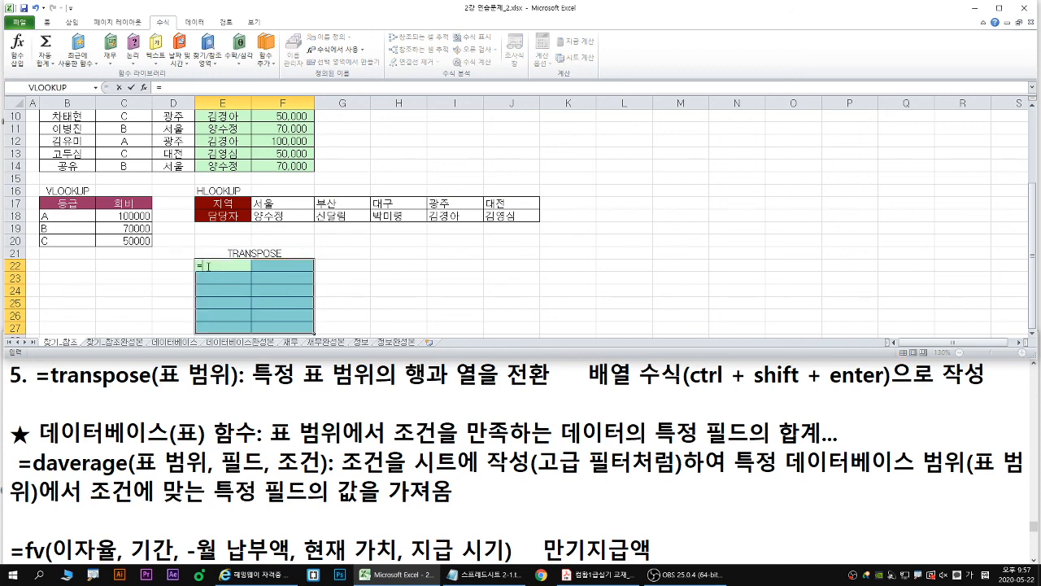
{"action": "type", "text": "fre"}
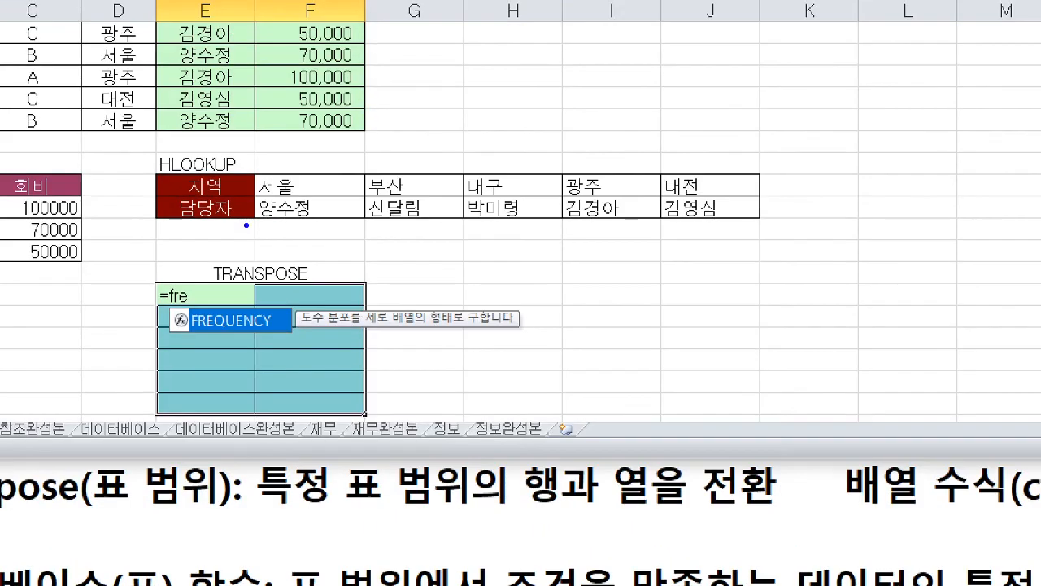
{"action": "mouse_move", "coordinate": [232, 333]}
{"action": "left_mouse_down"}
{"action": "mouse_move", "coordinate": [246, 347]}
{"action": "mouse_move", "coordinate": [262, 342]}
{"action": "left_mouse_up"}
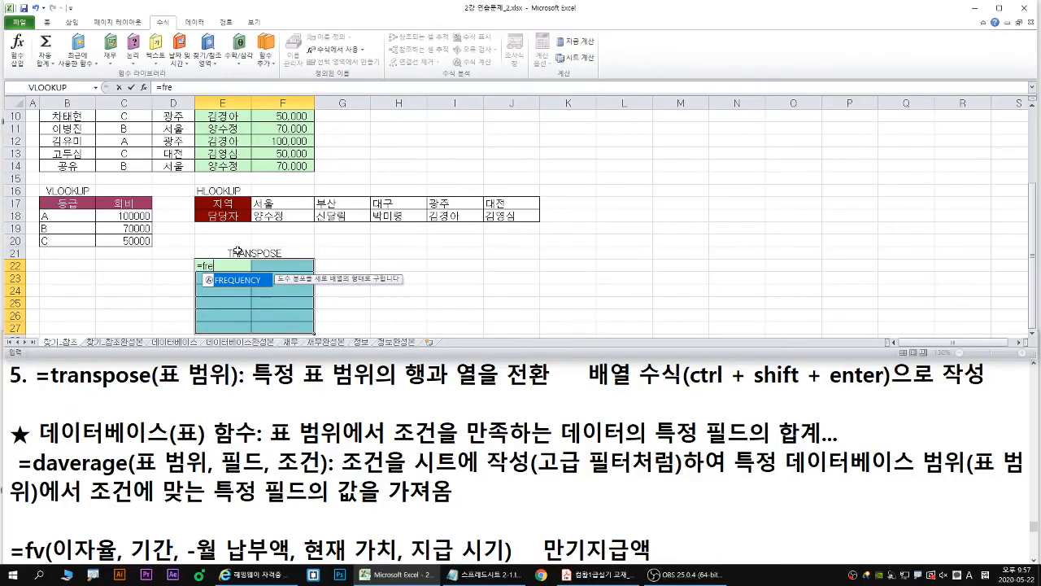
{"action": "key", "text": "Tab"}
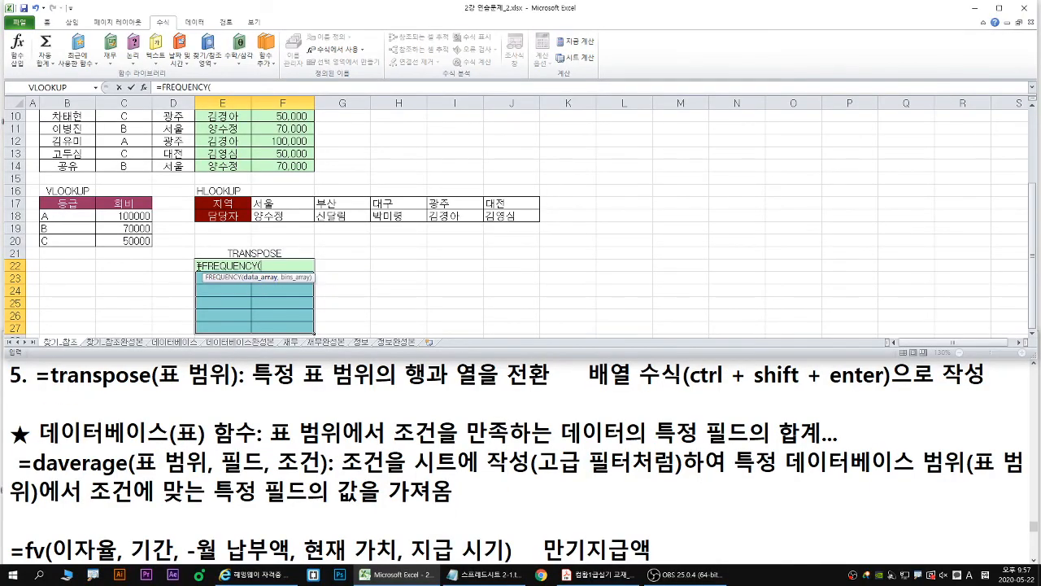
{"action": "left_click_drag", "start_coordinate": [200, 265], "coordinate": [325, 261]}
- Fill the selected range E22:F27 with the array formula =TRANSPOSE(E17:J18)
{"action": "type", "text": "t"}
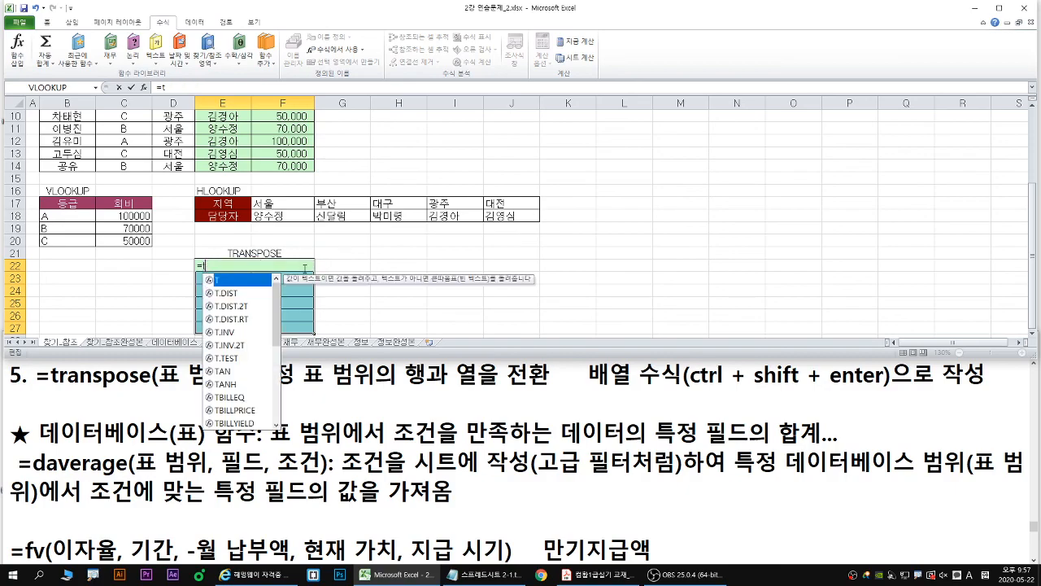
{"action": "type", "text": "ra"}
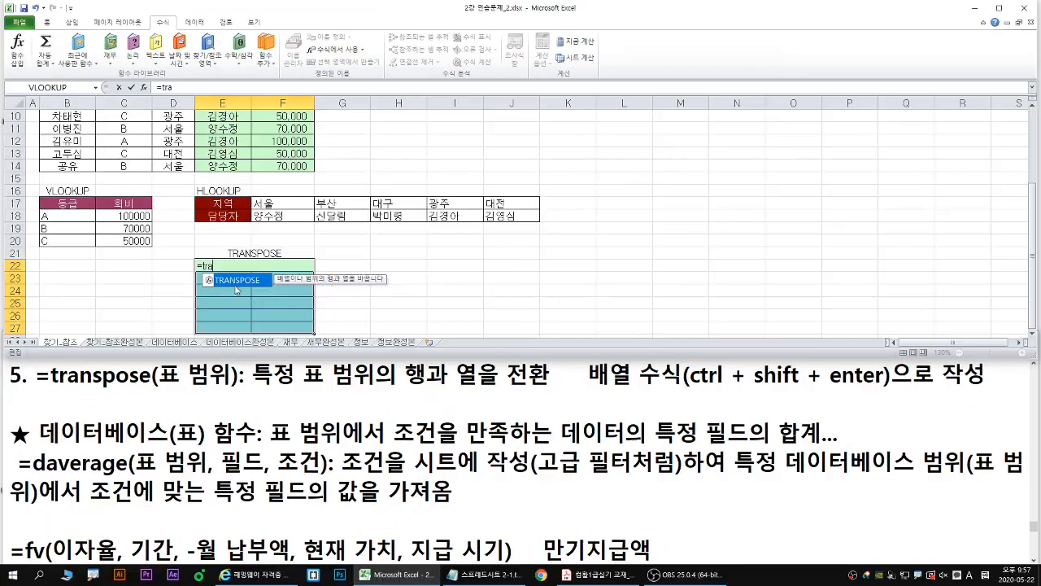
{"action": "double_click", "coordinate": [239, 281]}
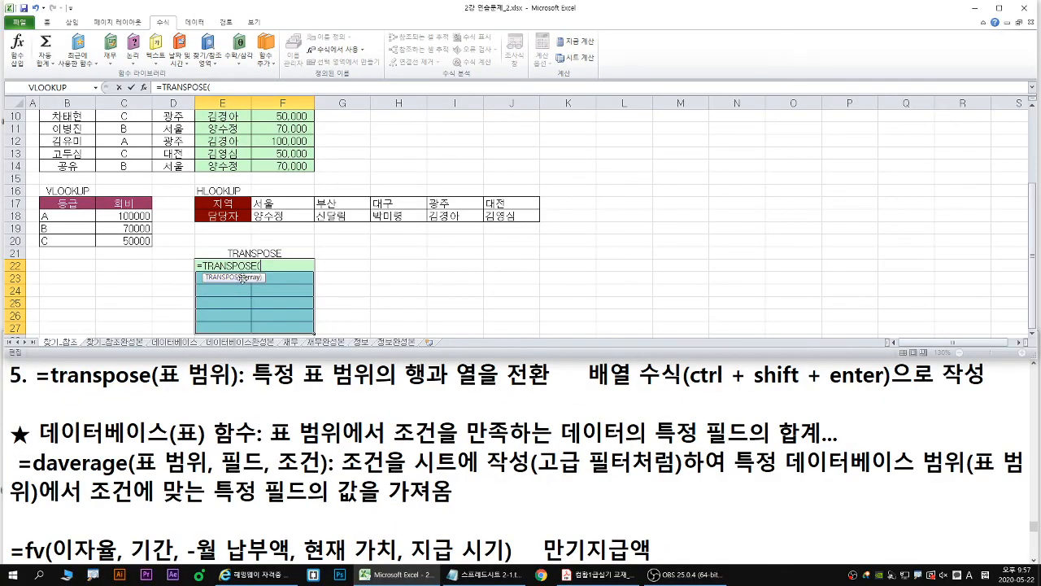
{"action": "left_click_drag", "start_coordinate": [229, 202], "coordinate": [513, 218]}
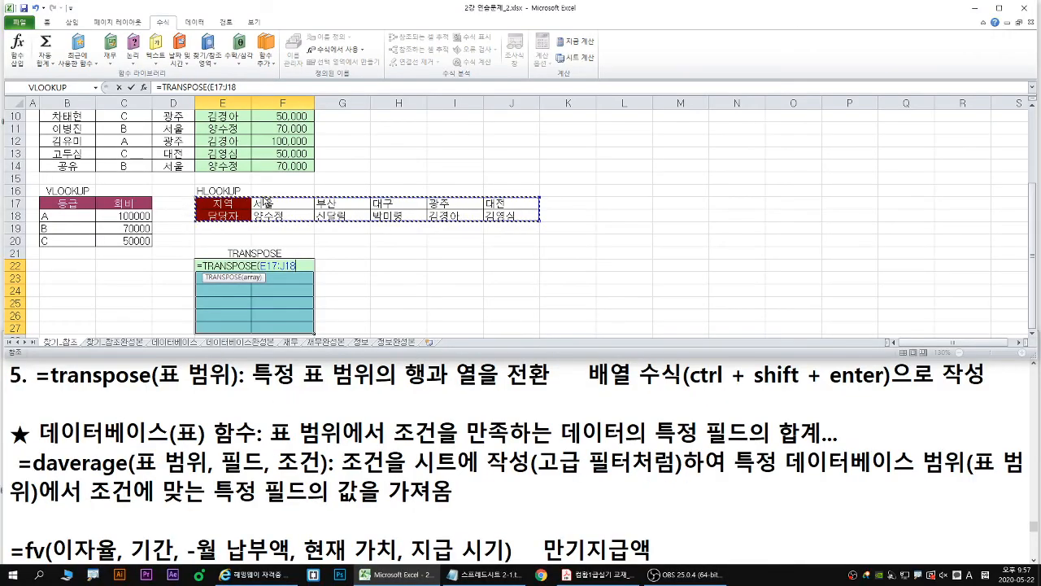
{"action": "key", "text": "ctrl+shift+Return"}
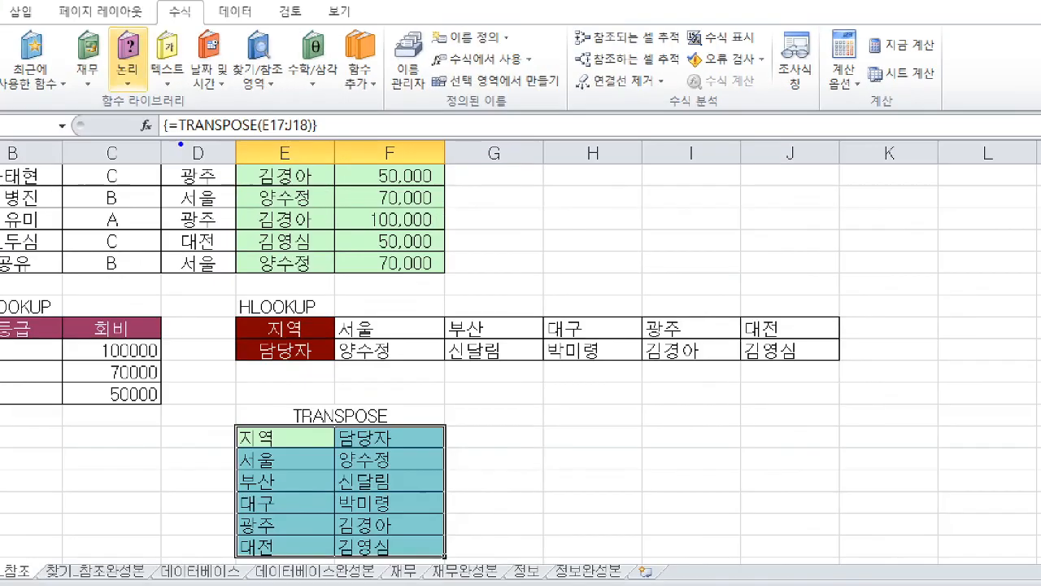
{"action": "mouse_move", "coordinate": [174, 107]}
{"action": "left_mouse_down"}
{"action": "mouse_move", "coordinate": [166, 123]}
{"action": "mouse_move", "coordinate": [179, 137]}
{"action": "left_mouse_up"}
{"action": "left_click_drag", "start_coordinate": [309, 110], "coordinate": [307, 144]}
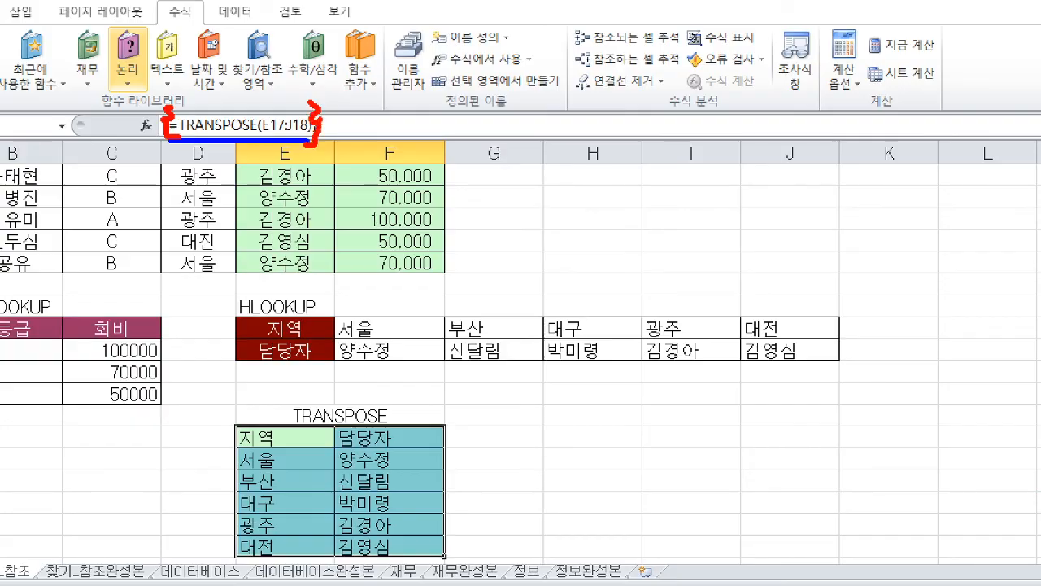